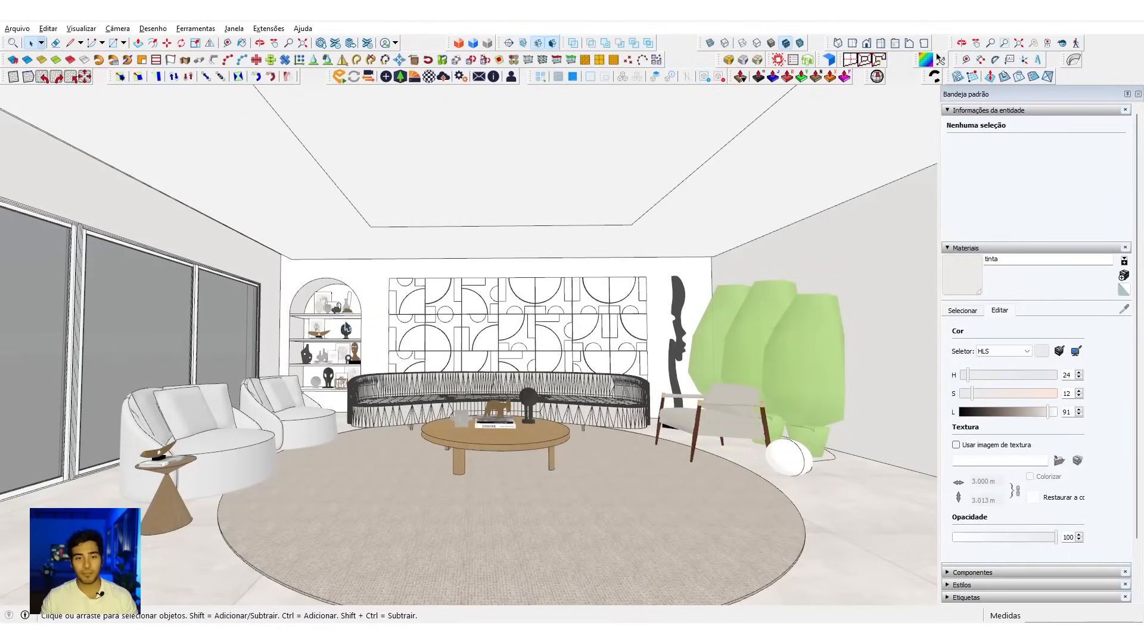
# Step: Start Enscape to show the living room model as a live render in a separate window
pyautogui.moveTo(348, 331); pyautogui.dragTo(351, 336, button='middle')
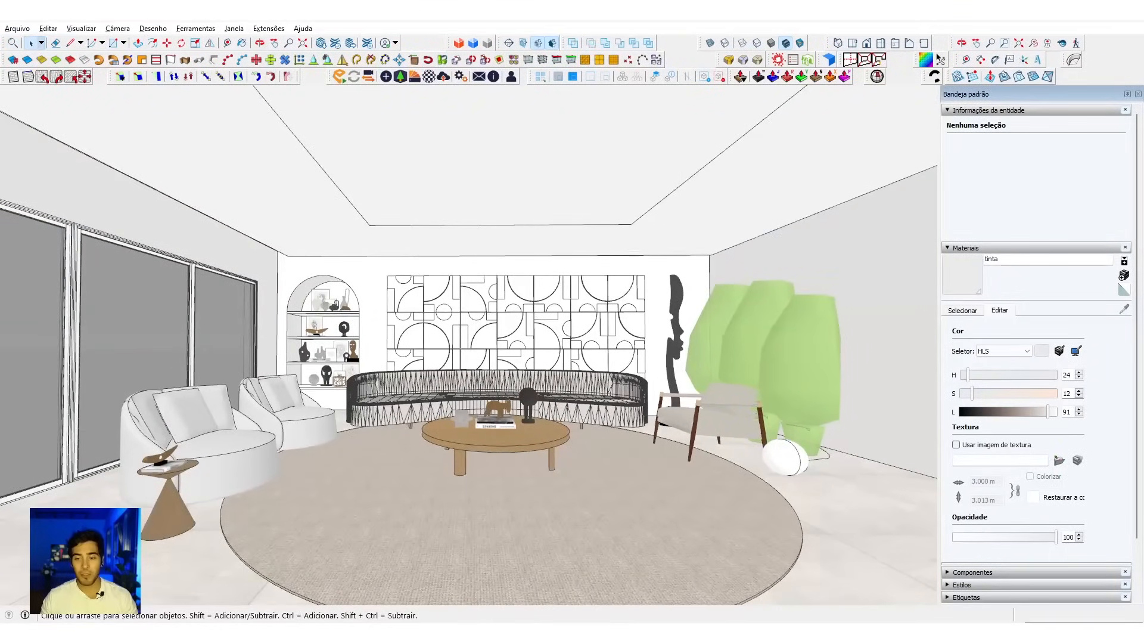
pyautogui.moveTo(289, 363); pyautogui.dragTo(284, 375, button='middle')
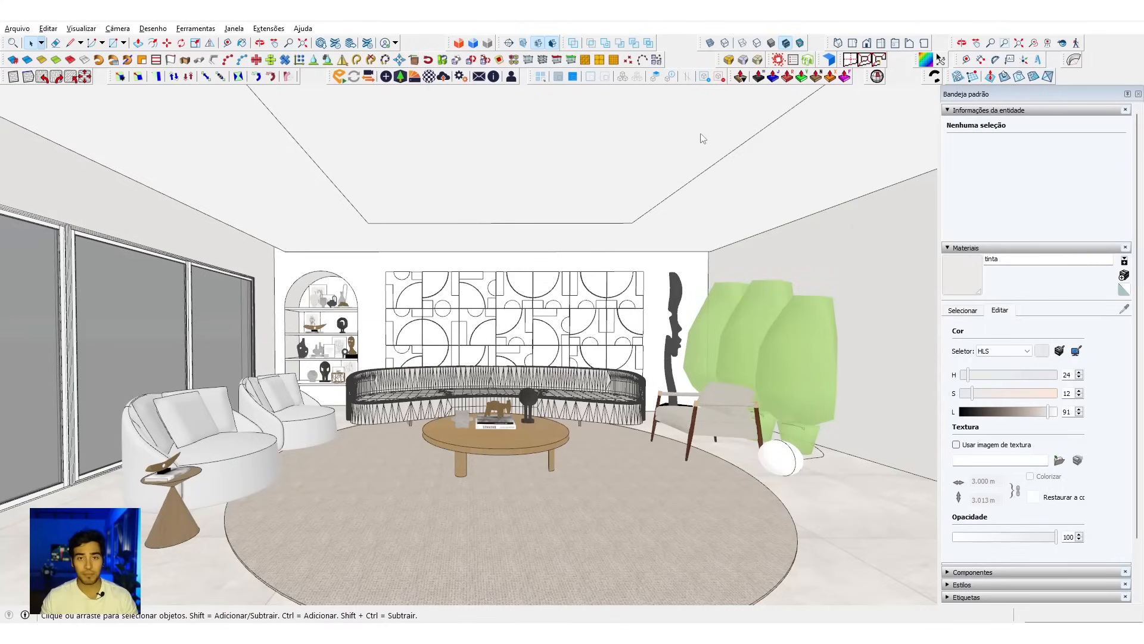
pyautogui.click(690, 78)
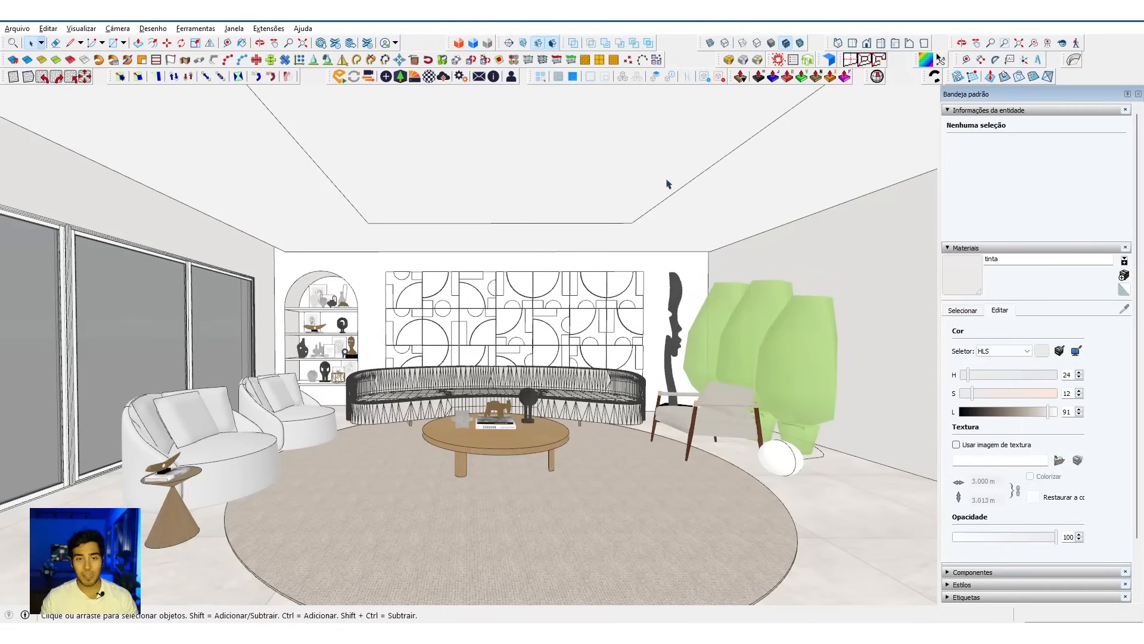
pyautogui.moveTo(454, 382); pyautogui.dragTo(460, 382, button='middle')
pyautogui.press('space')
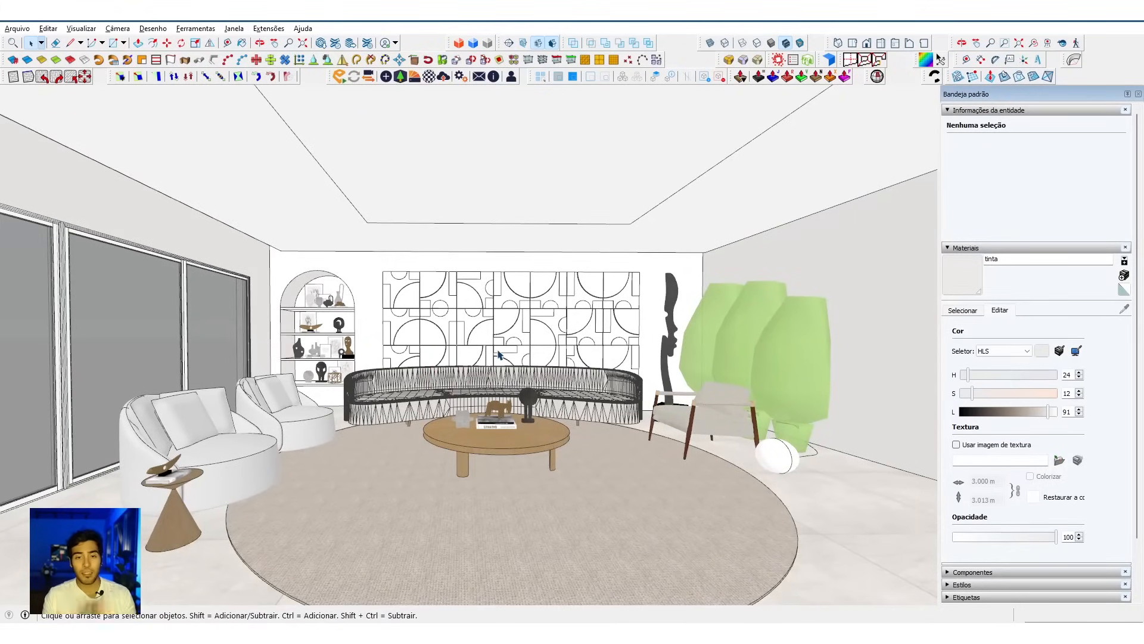
pyautogui.click(337, 80)
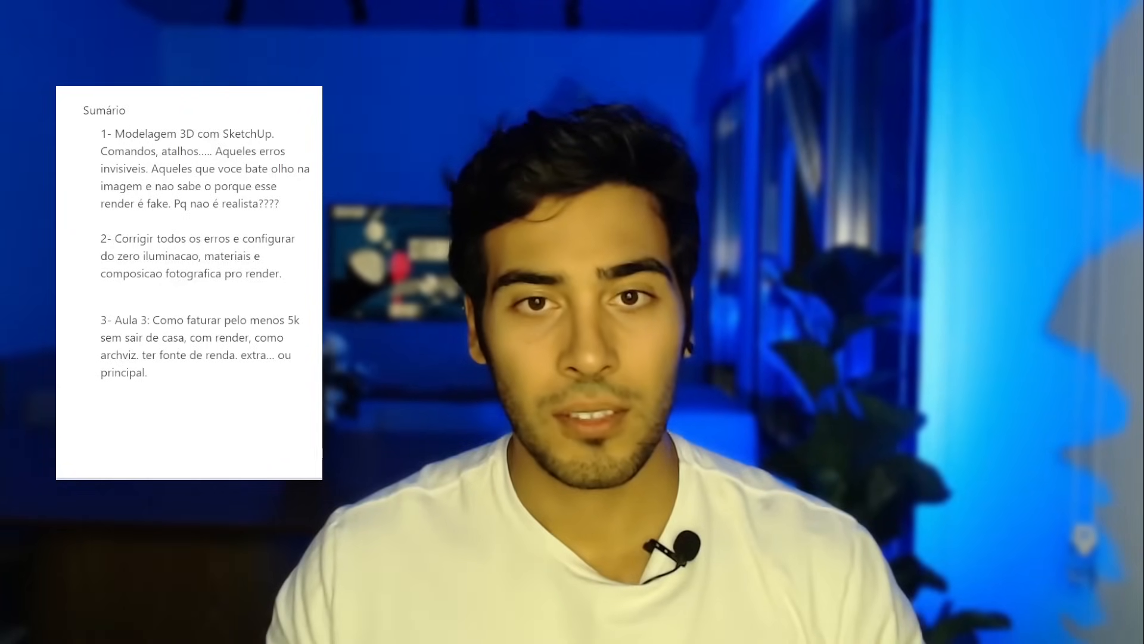
# Step: Copy the numbered list of render mistakes, items 1 to 8, from the notes document
pyautogui.scroll(2, 134, 150)
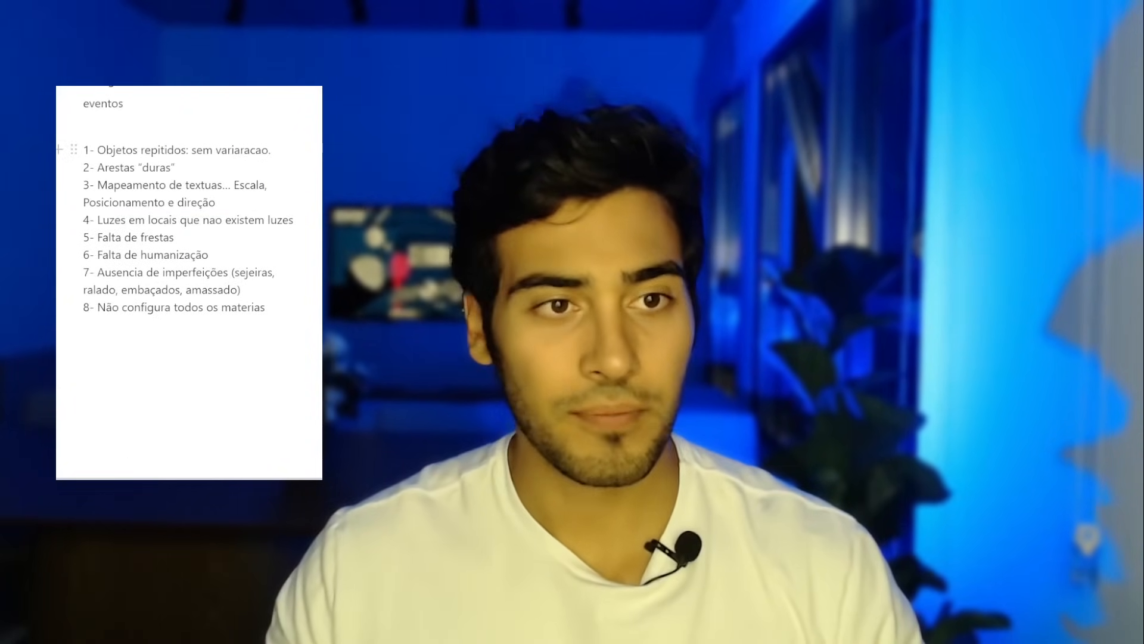
pyautogui.moveTo(276, 312); pyautogui.dragTo(81, 147)
pyautogui.hotkey('ctrl', 'c')
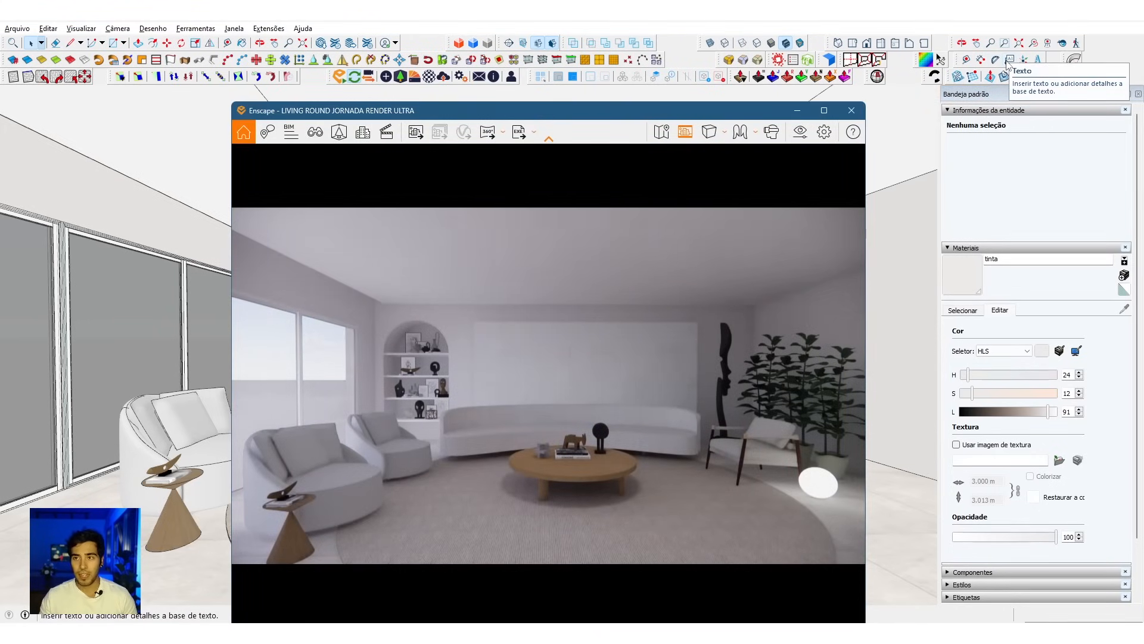
pyautogui.click(1009, 62)
pyautogui.click(186, 421)
pyautogui.click(116, 273)
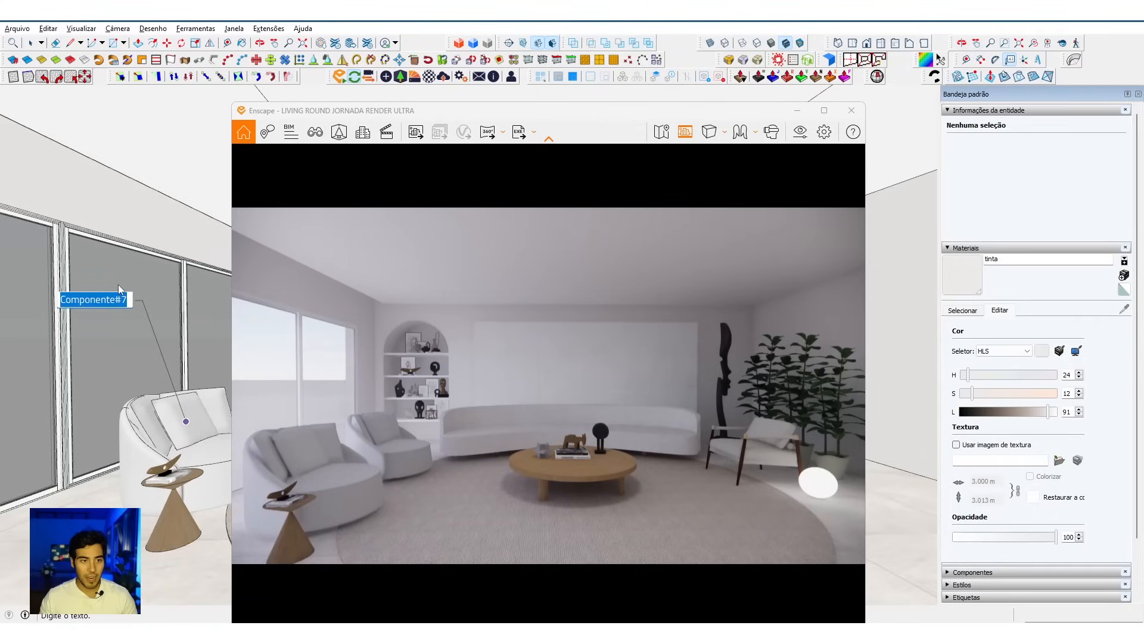
pyautogui.write('dfhbdafhbdf')
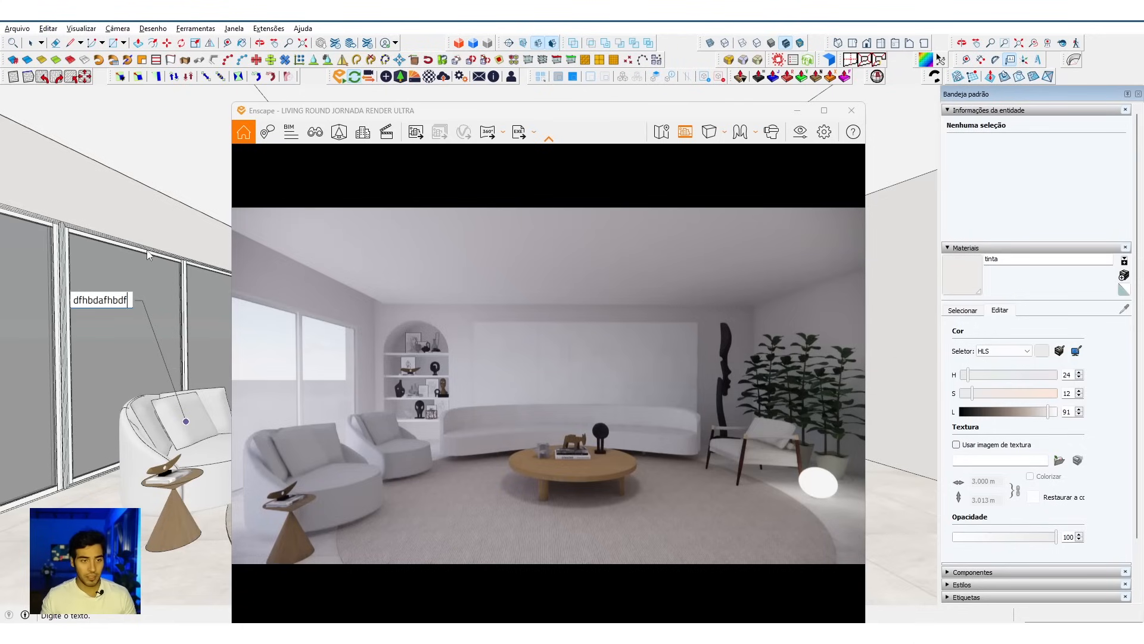
pyautogui.click(147, 249)
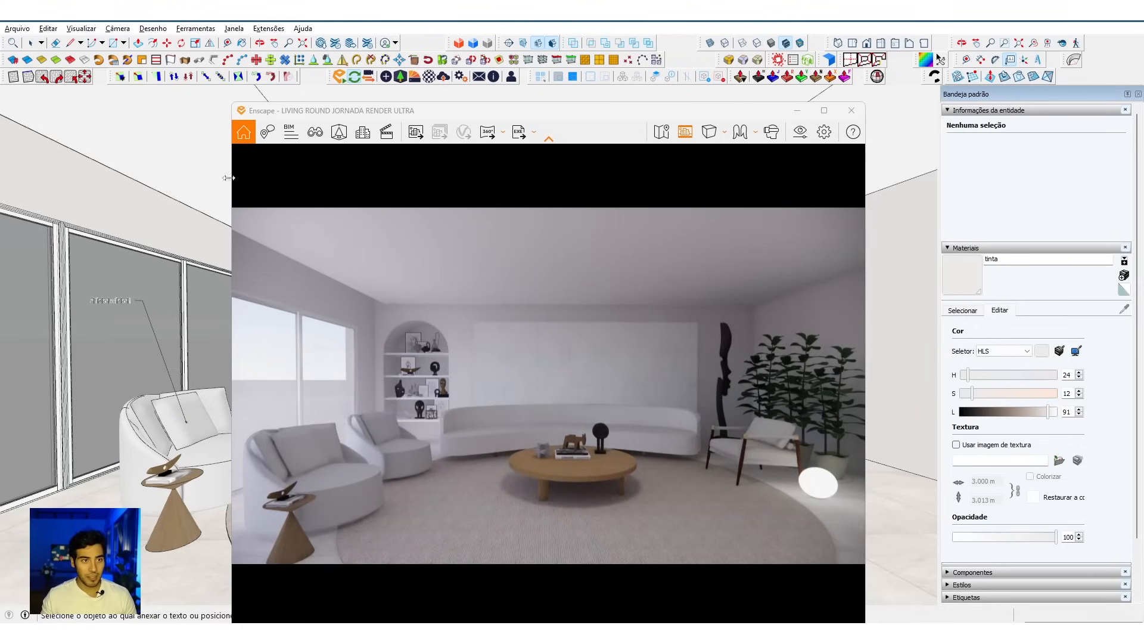
pyautogui.click(82, 123)
pyautogui.click(82, 122)
pyautogui.click(108, 103)
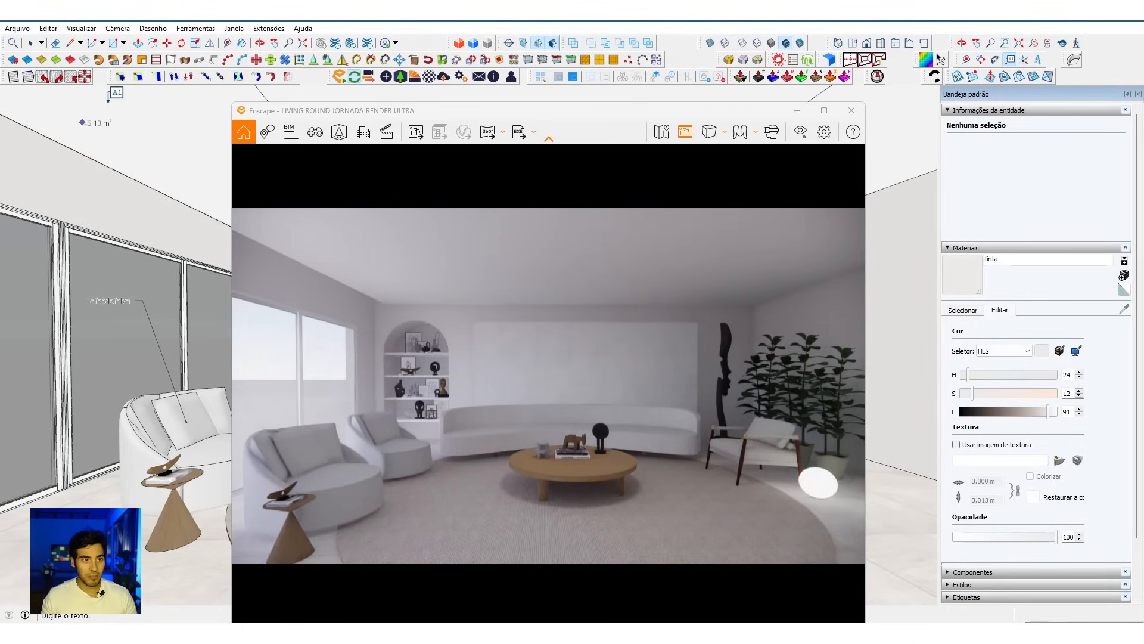
pyautogui.hotkey('ctrl', 'z')
pyautogui.hotkey('ctrl', 'z')
# Step: Place a screen text in the empty background of the SketchUp view and paste the copied list of render mistakes into it
pyautogui.scroll(2, 85, 203)
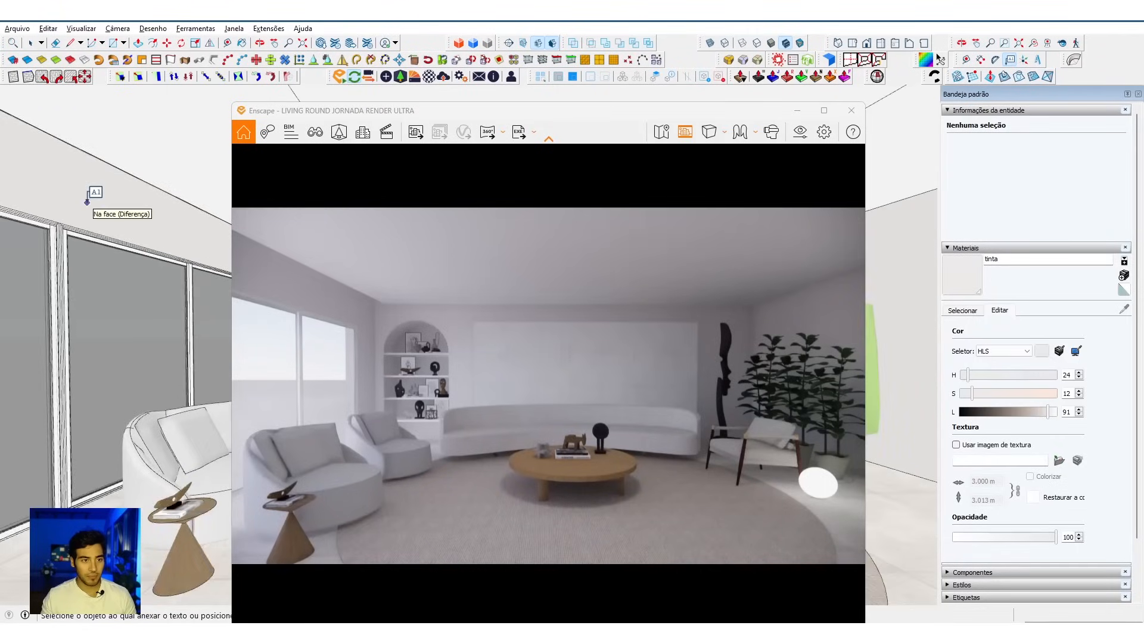
pyautogui.scroll(-1, 81, 211)
pyautogui.scroll(1, 57, 316)
pyautogui.scroll(3, 60, 313)
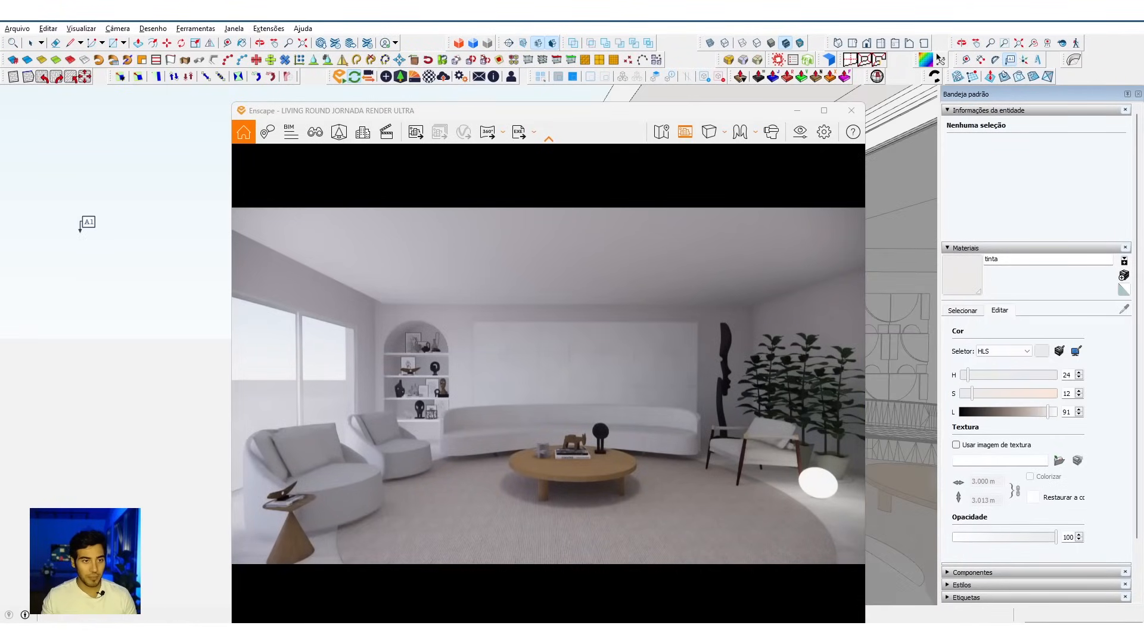
pyautogui.click(58, 151)
pyautogui.hotkey('ctrl', 'v')
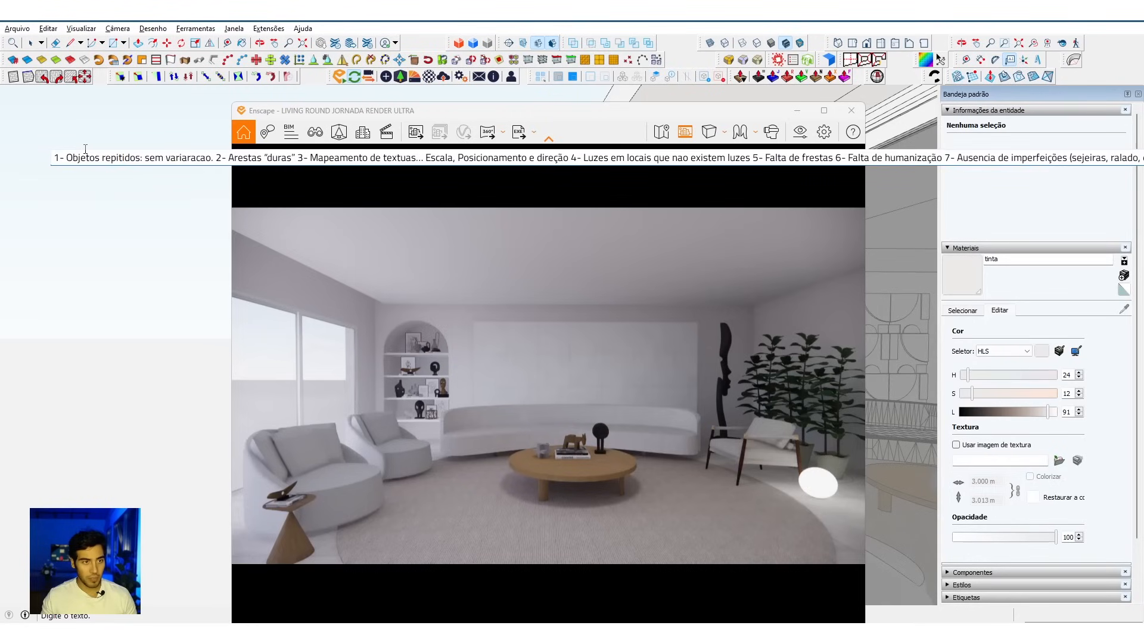
# Step: Break the pasted text so each numbered item from 1 to 8 stands on its own line, and finish the note
pyautogui.click(214, 156)
pyautogui.press('Return')
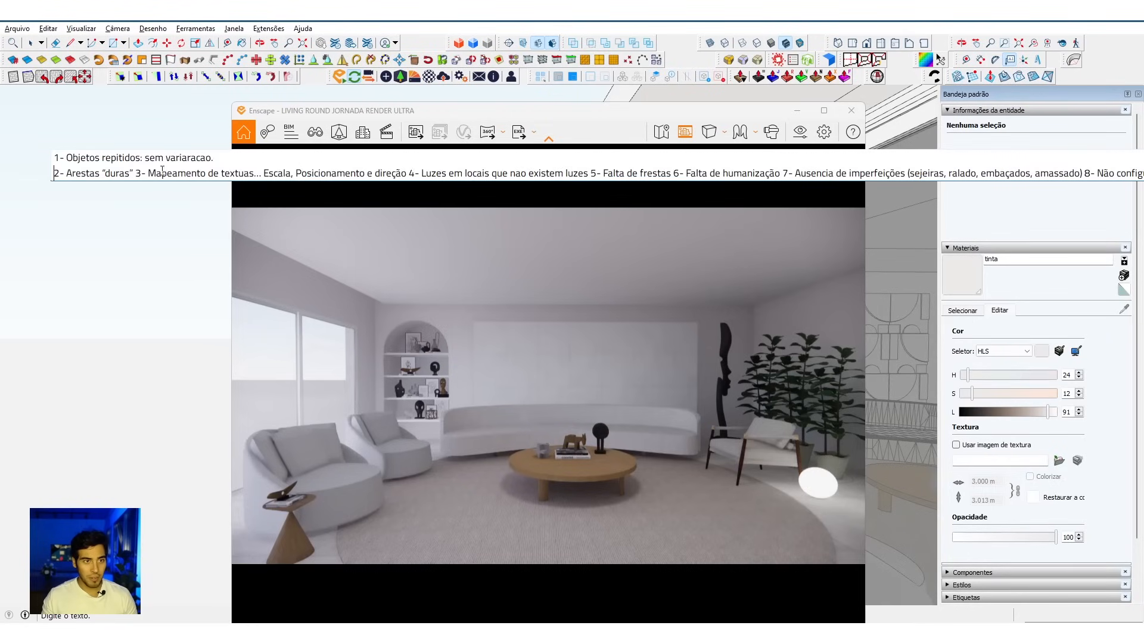
pyautogui.press('Return')
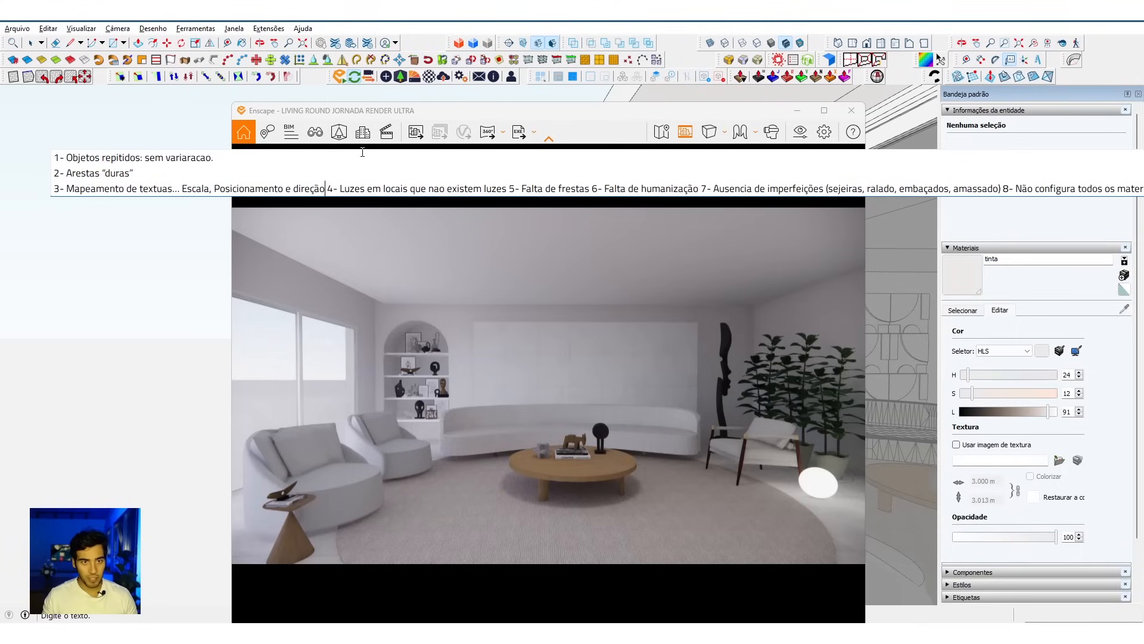
pyautogui.press('Return')
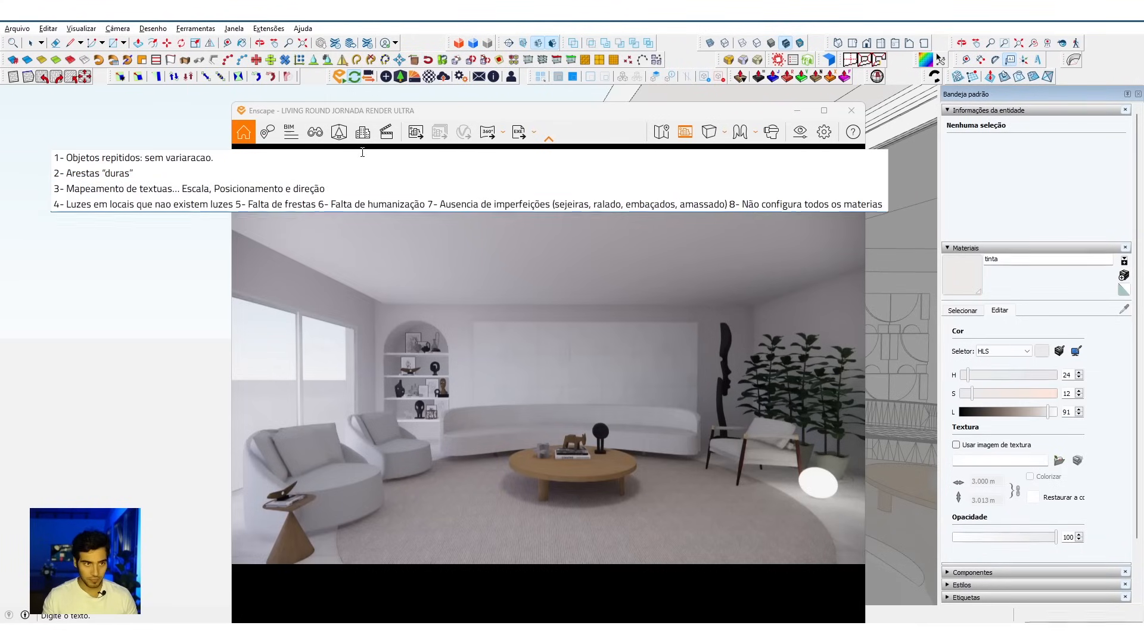
pyautogui.click(238, 203)
pyautogui.press('Return')
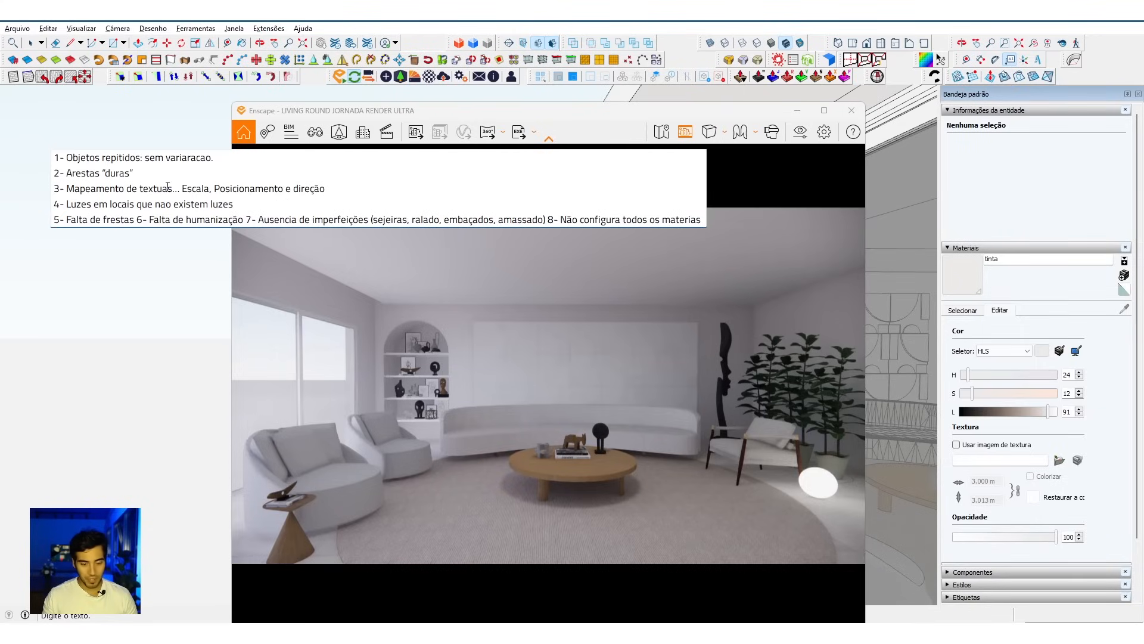
pyautogui.press('Return')
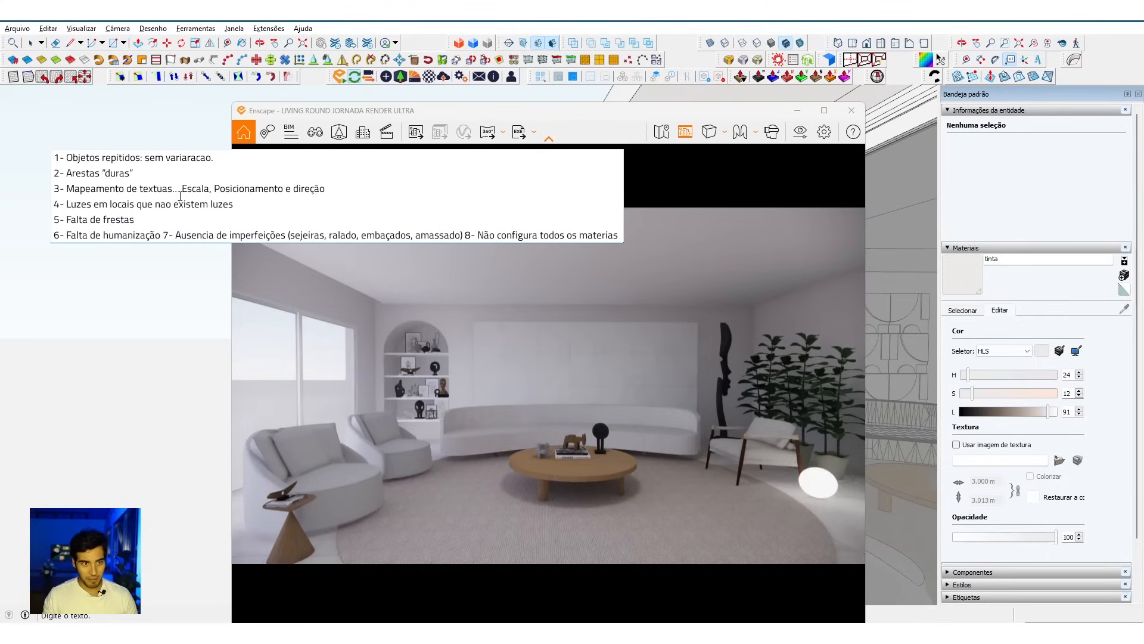
pyautogui.press('Return')
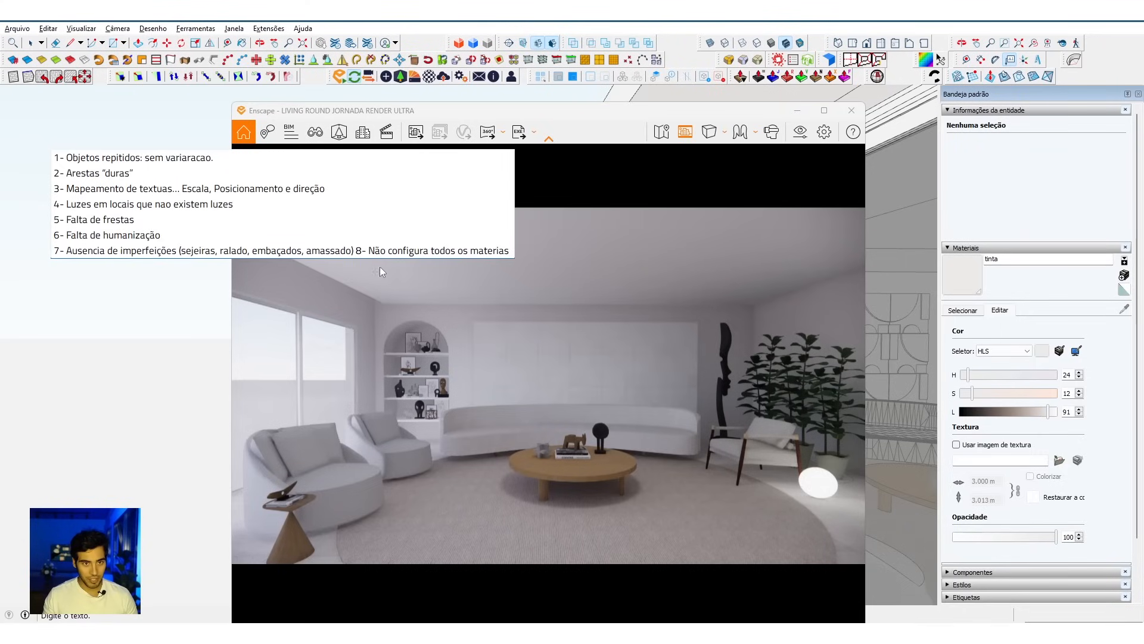
pyautogui.press('Return')
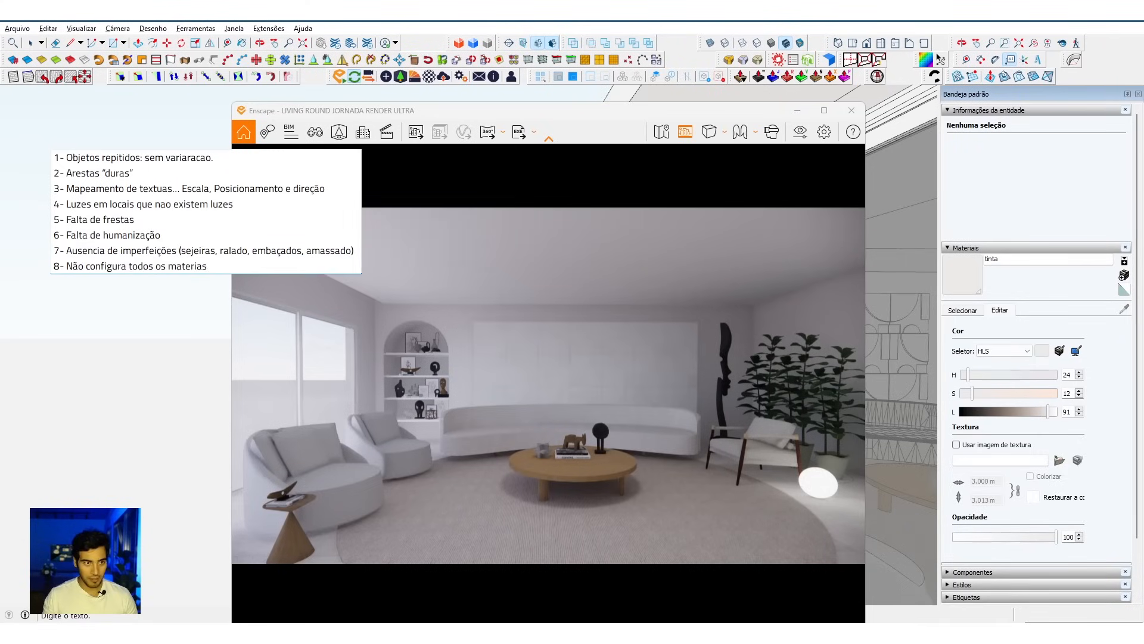
pyautogui.click(211, 329)
pyautogui.press('space')
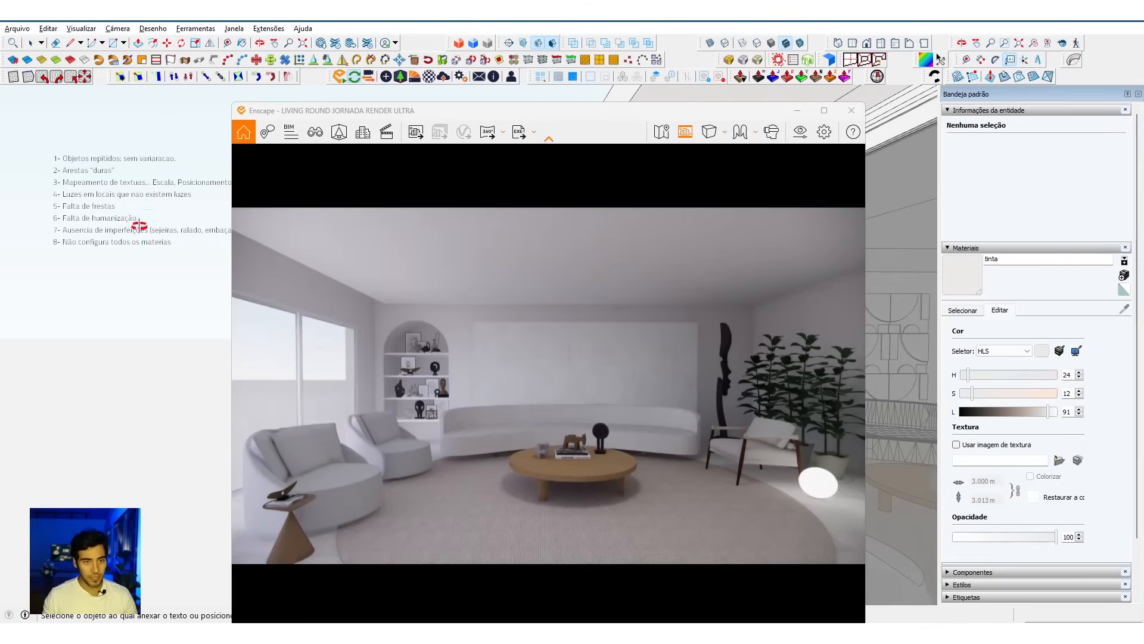
# Step: Shrink the Enscape window and place it beside the room so the note and furniture stay uncovered
pyautogui.press('o')
pyautogui.moveTo(77, 265)
pyautogui.mouseDown()
pyautogui.moveTo(38, 310)
pyautogui.moveTo(10, 304)
pyautogui.moveTo(52, 363)
pyautogui.moveTo(92, 297)
pyautogui.moveTo(196, 357)
pyautogui.mouseUp()
pyautogui.press('space')
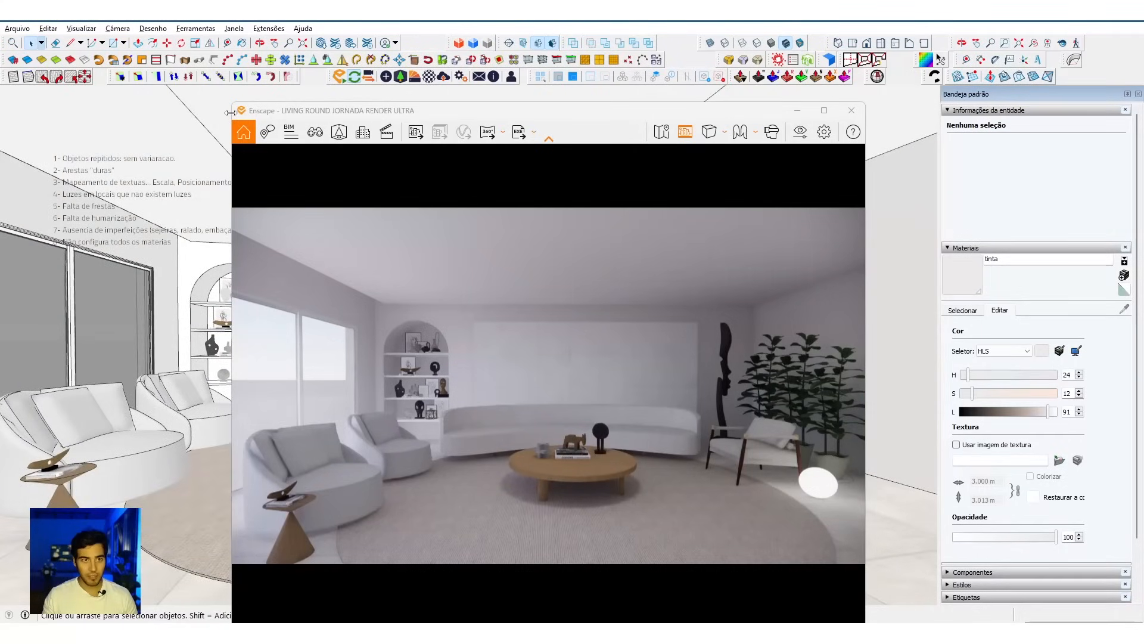
pyautogui.moveTo(230, 102)
pyautogui.mouseDown()
pyautogui.moveTo(298, 191)
pyautogui.moveTo(350, 338)
pyautogui.mouseUp()
pyautogui.moveTo(514, 350); pyautogui.dragTo(643, 136)
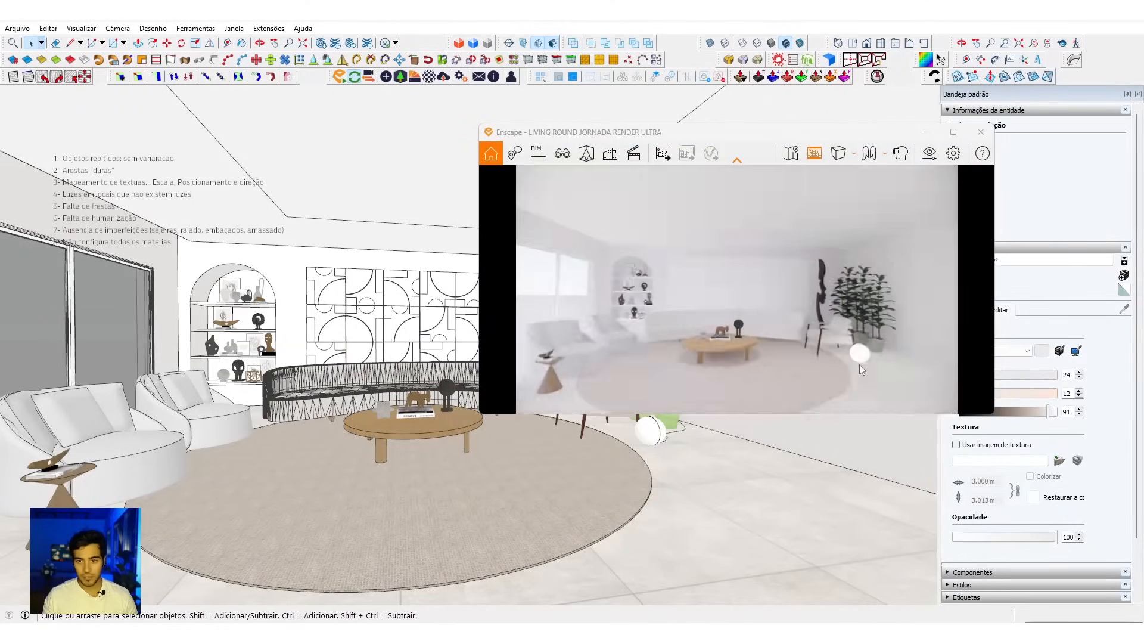
pyautogui.moveTo(981, 412); pyautogui.dragTo(869, 451)
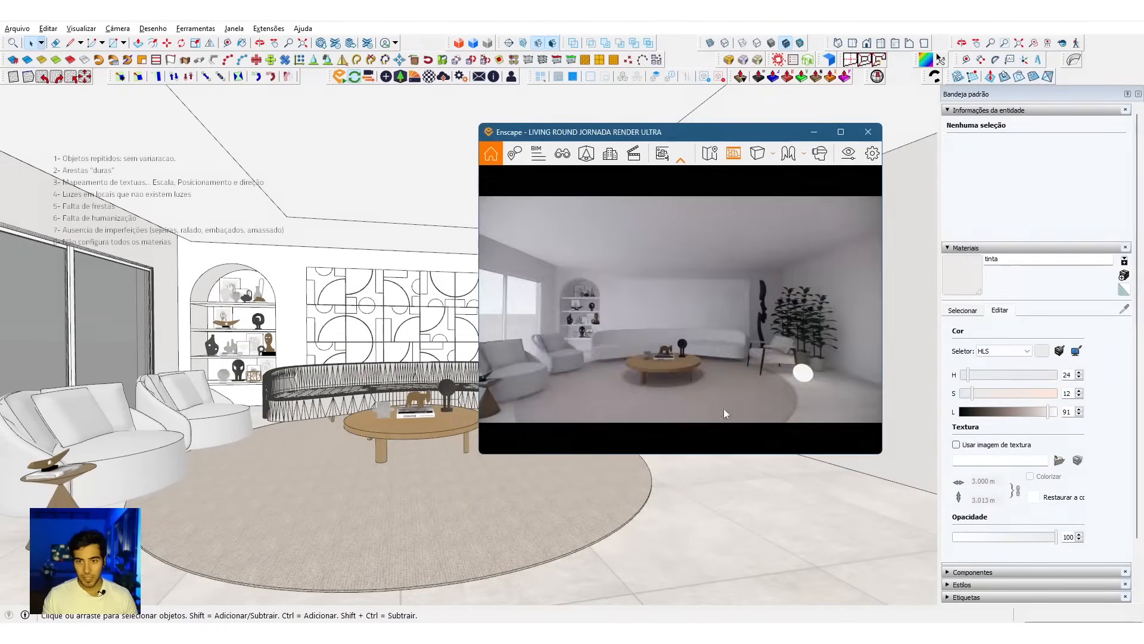
pyautogui.moveTo(687, 135)
pyautogui.mouseDown()
pyautogui.moveTo(749, 129)
pyautogui.moveTo(818, 159)
pyautogui.mouseUp()
pyautogui.moveTo(477, 388)
pyautogui.mouseDown(button='middle')
pyautogui.moveTo(427, 410)
pyautogui.moveTo(404, 439)
pyautogui.moveTo(439, 455)
pyautogui.moveTo(427, 443)
pyautogui.mouseUp(button='middle')
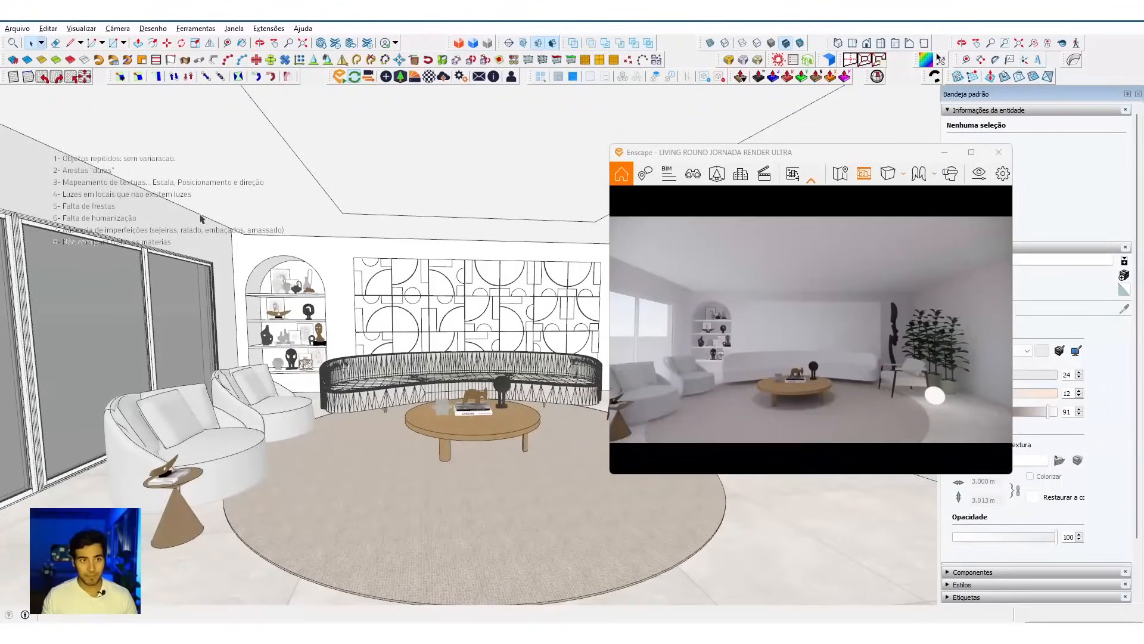
# Step: Correct the first line of the note to read "Objetos repetidos"
pyautogui.doubleClick(109, 164)
pyautogui.click(119, 161)
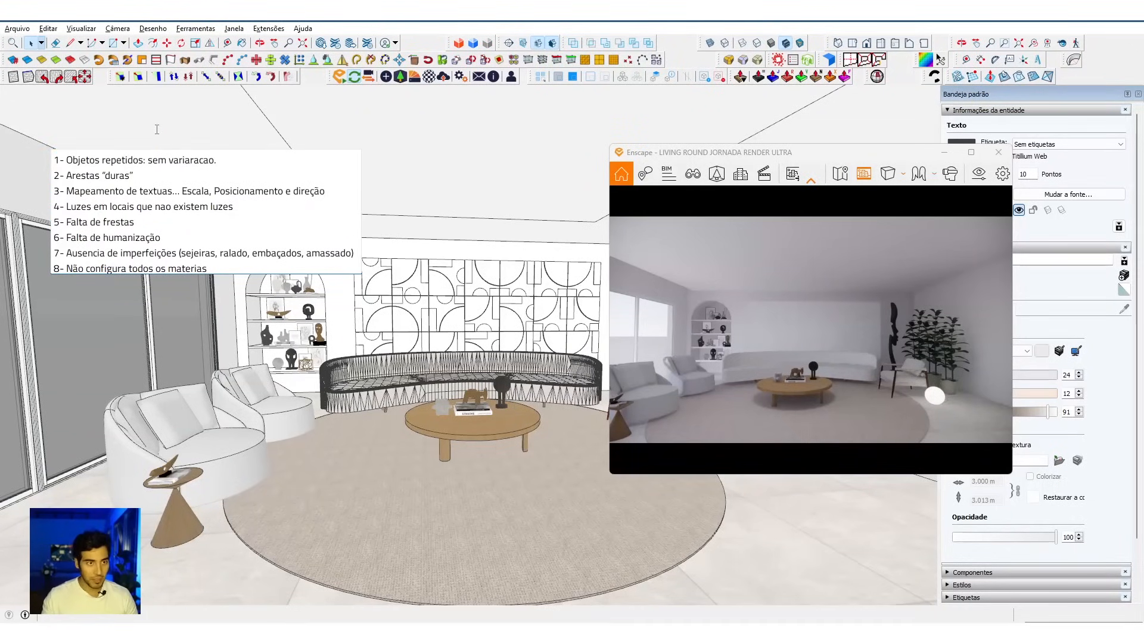
pyautogui.click(419, 326)
# Step: Examine the repeated plants beside the wooden armchair in both the model and the Enscape render
pyautogui.moveTo(451, 343)
pyautogui.mouseDown(button='middle')
pyautogui.moveTo(409, 341)
pyautogui.moveTo(365, 382)
pyautogui.mouseUp(button='middle')
pyautogui.press('a')
pyautogui.moveTo(195, 426); pyautogui.dragTo(449, 410)
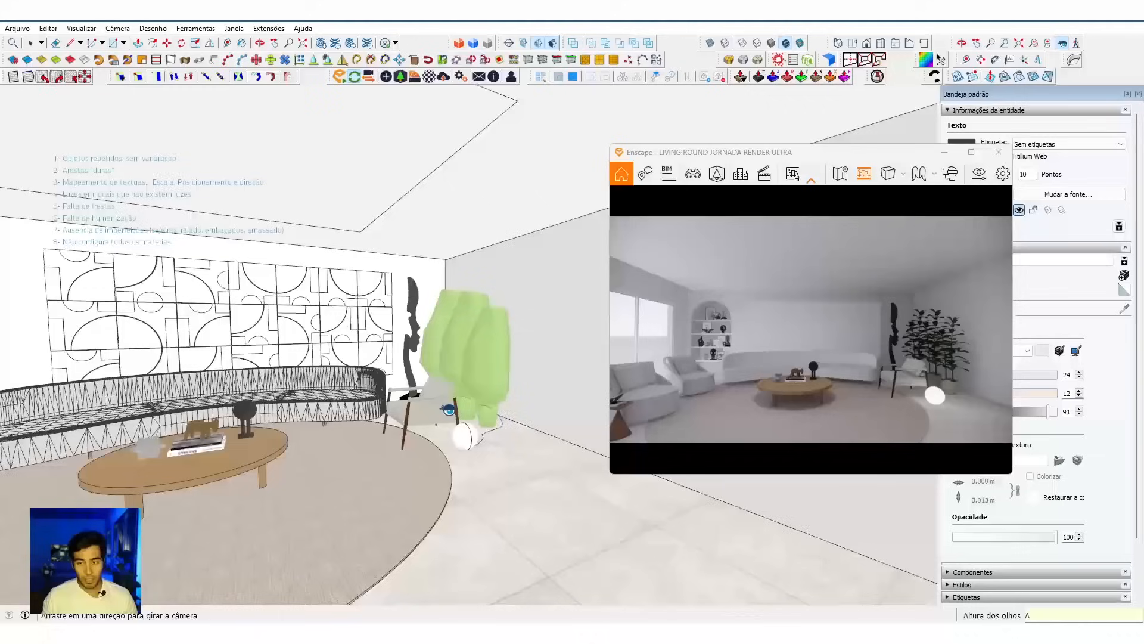
pyautogui.moveTo(457, 408)
pyautogui.mouseDown(button='middle')
pyautogui.moveTo(415, 453)
pyautogui.moveTo(459, 375)
pyautogui.moveTo(476, 403)
pyautogui.mouseUp(button='middle')
pyautogui.press('space')
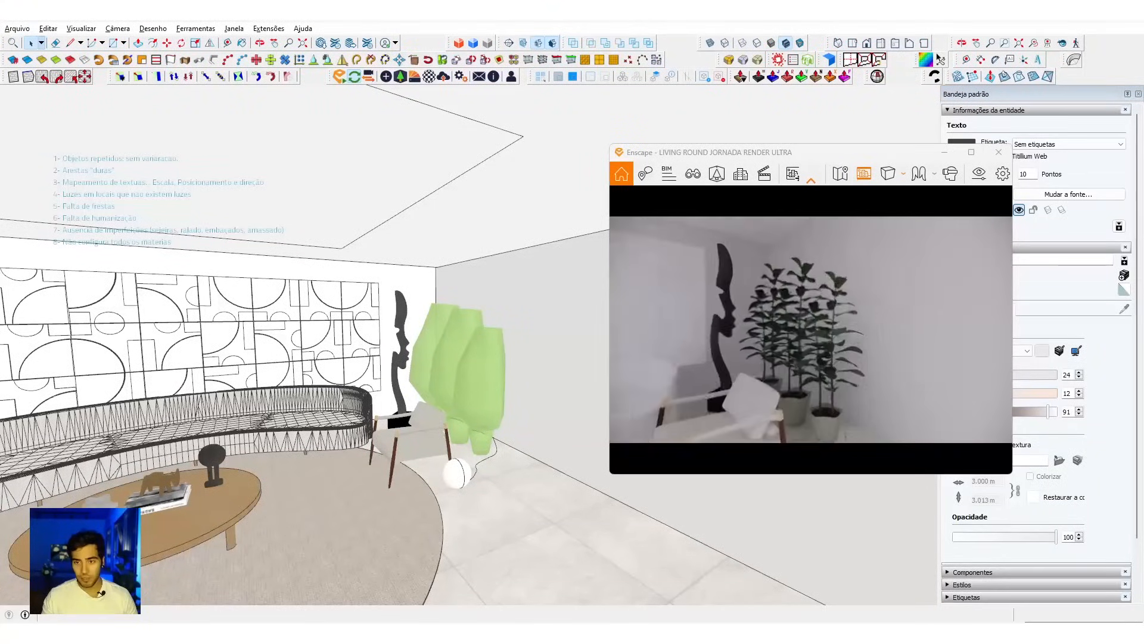
pyautogui.scroll(-5, 850, 377)
pyautogui.moveTo(851, 377)
pyautogui.mouseDown()
pyautogui.moveTo(703, 382)
pyautogui.moveTo(858, 376)
pyautogui.mouseUp()
pyautogui.press('s')
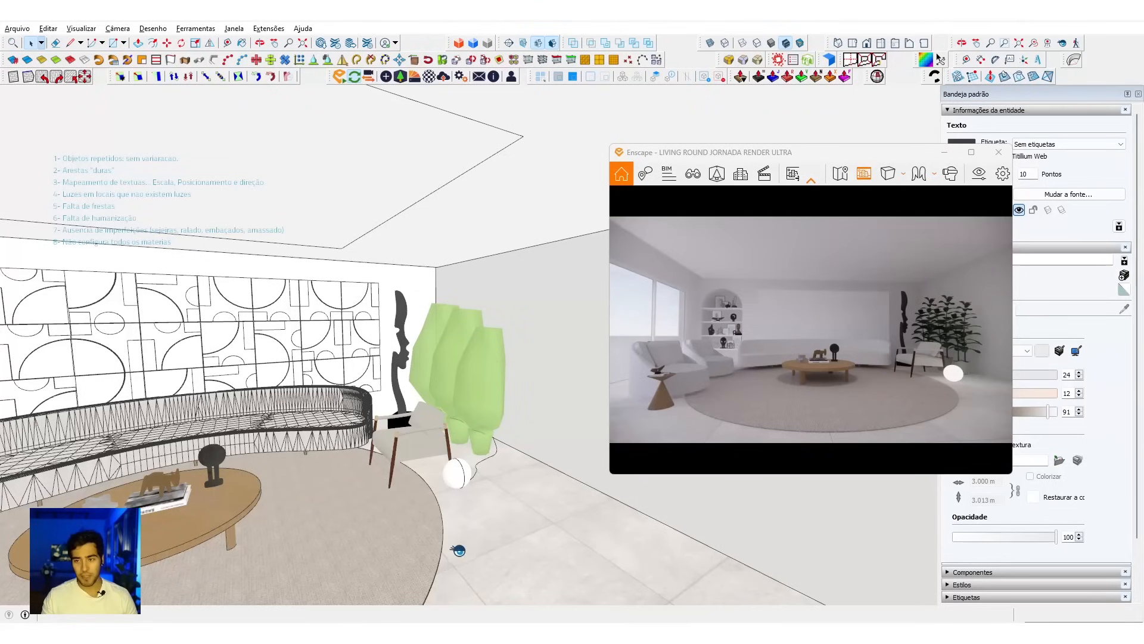
pyautogui.moveTo(424, 322)
pyautogui.mouseDown(button='middle')
pyautogui.moveTo(473, 378)
pyautogui.moveTo(471, 365)
pyautogui.moveTo(433, 382)
pyautogui.moveTo(444, 367)
pyautogui.mouseUp(button='middle')
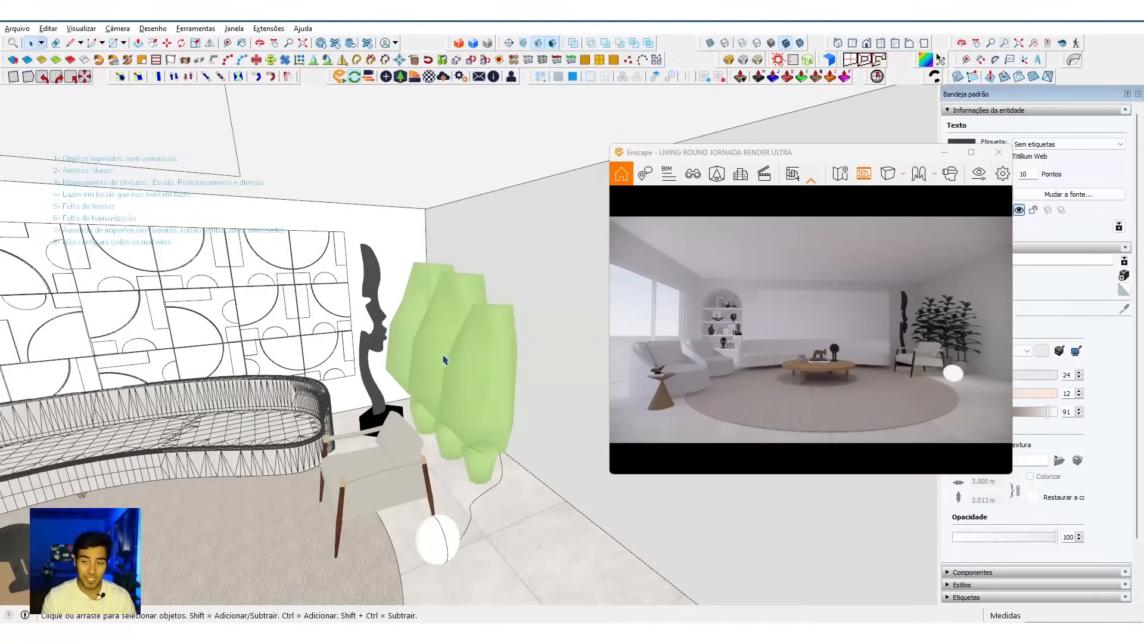
# Step: Rotate the frontmost fig plant component about the vertical axis to vary its orientation from the neighbouring plants
pyautogui.click(475, 315)
pyautogui.moveTo(476, 315); pyautogui.dragTo(476, 371, button='middle')
pyautogui.scroll(5, 461, 347)
pyautogui.scroll(-4, 467, 351)
pyautogui.scroll(2, 455, 327)
pyautogui.press('m')
pyautogui.scroll(2, 503, 304)
pyautogui.scroll(3, 483, 257)
pyautogui.scroll(-3, 374, 300)
pyautogui.scroll(-1, 373, 300)
pyautogui.moveTo(513, 329); pyautogui.dragTo(688, 329, button='middle')
pyautogui.press('space')
pyautogui.moveTo(557, 339); pyautogui.dragTo(461, 364, button='middle')
pyautogui.press('Up')
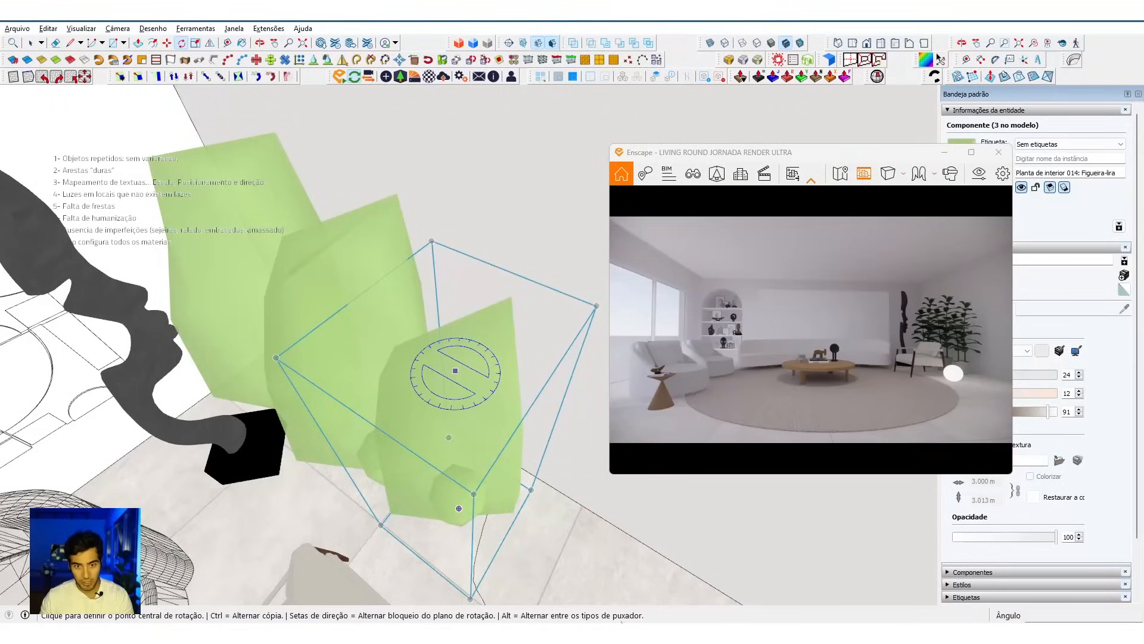
pyautogui.scroll(-2, 401, 405)
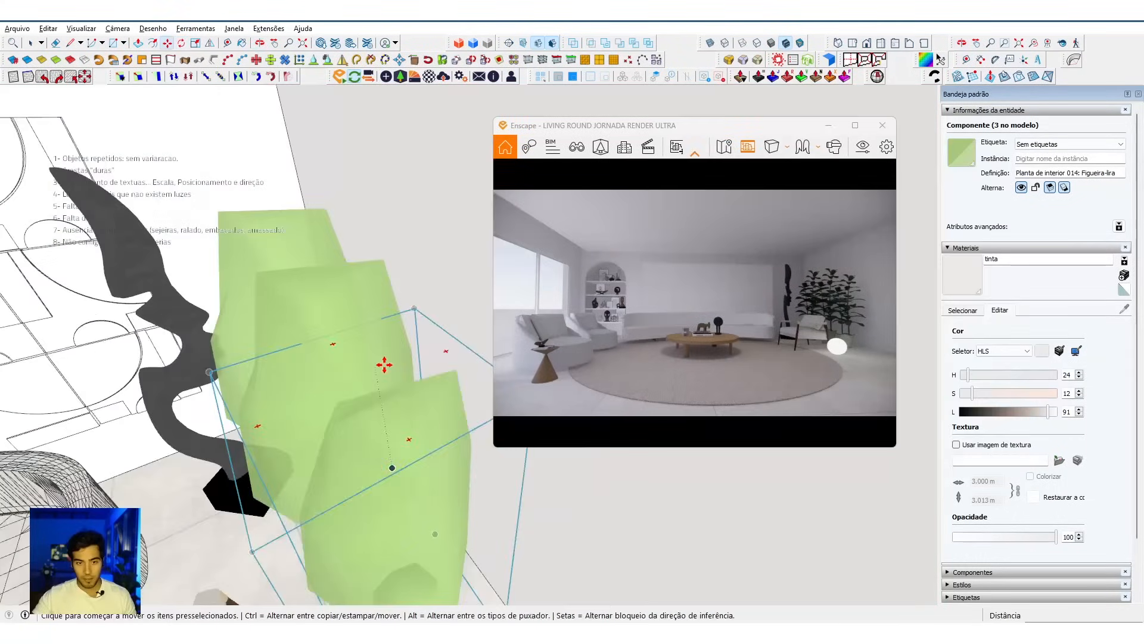
pyautogui.moveTo(383, 363); pyautogui.dragTo(419, 294, button='middle')
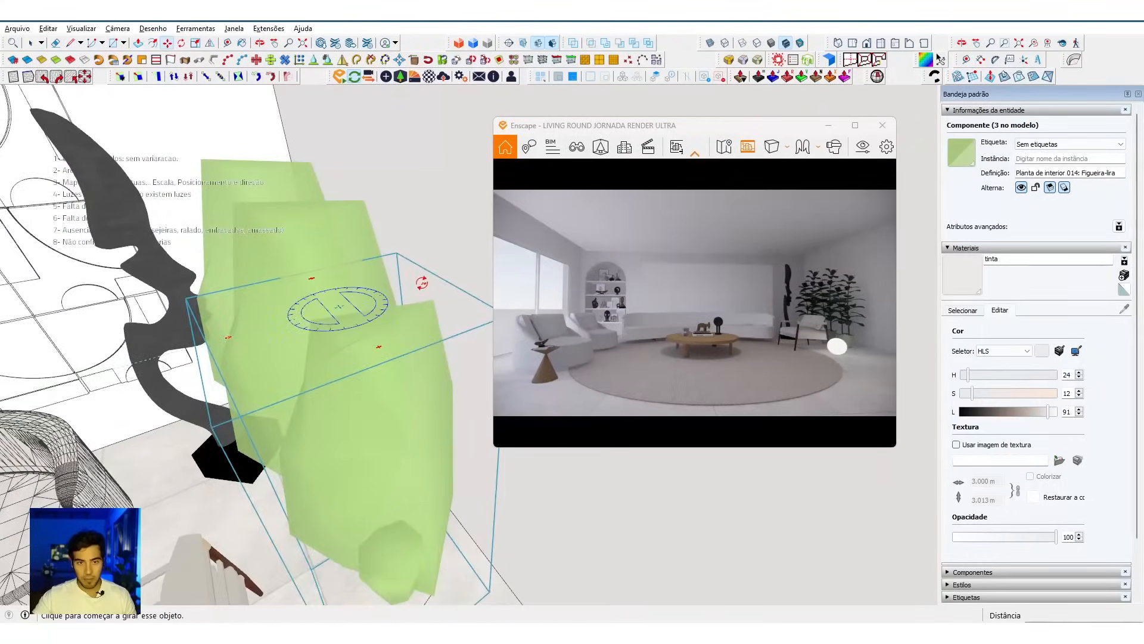
pyautogui.click(421, 282)
pyautogui.click(440, 316)
pyautogui.press('space')
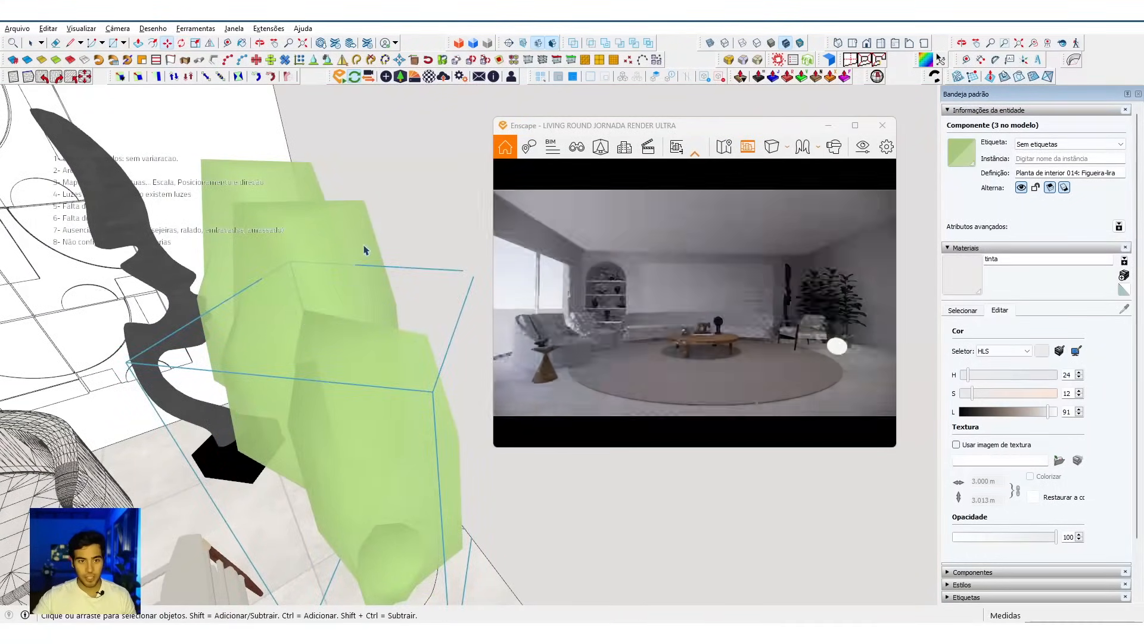
# Step: Move the rotated fig plant component to shift its position relative to the neighbouring plants
pyautogui.moveTo(364, 235)
pyautogui.mouseDown(button='middle')
pyautogui.moveTo(370, 288)
pyautogui.moveTo(353, 221)
pyautogui.mouseUp(button='middle')
pyautogui.press('m')
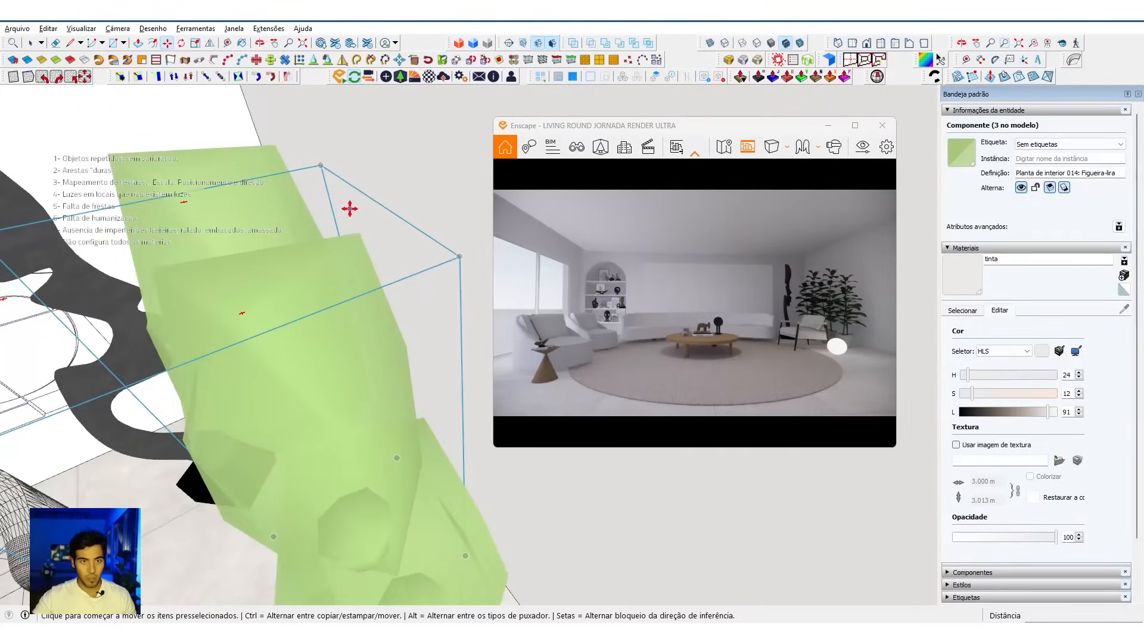
pyautogui.click(350, 211)
pyautogui.click(313, 143)
pyautogui.press('space')
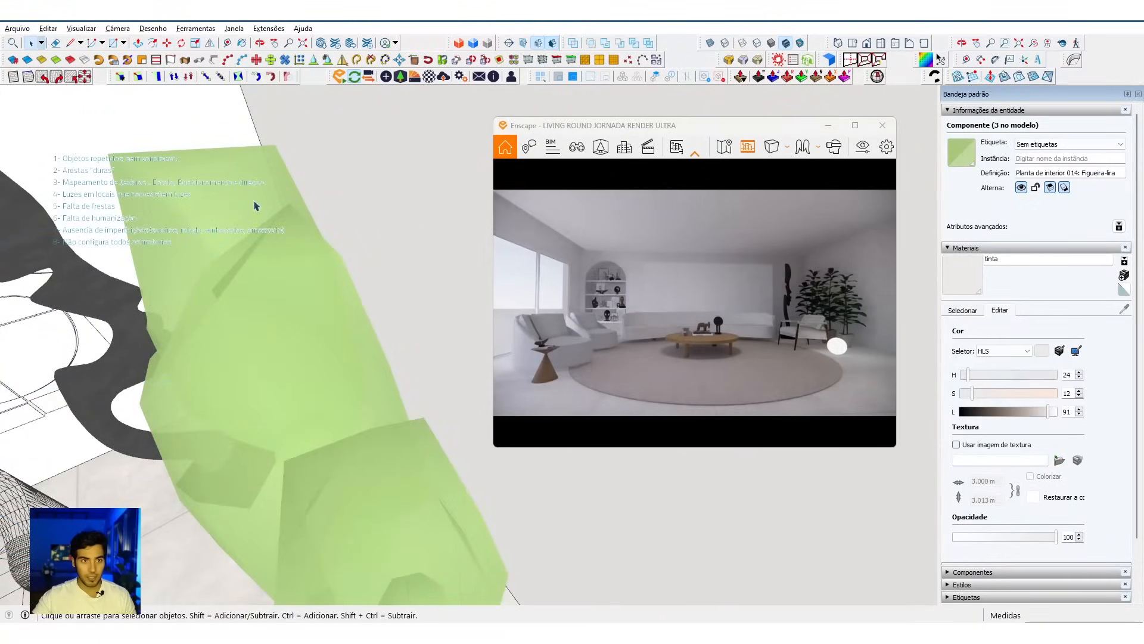
# Step: Flip the rear fig plant component across its green-axis plane
pyautogui.click(255, 179)
pyautogui.moveTo(217, 451); pyautogui.dragTo(206, 383, button='middle')
pyautogui.click(207, 384)
pyautogui.moveTo(206, 430); pyautogui.dragTo(360, 325, button='middle')
pyautogui.hotkey('shift', 'f')
pyautogui.scroll(1, 337, 162)
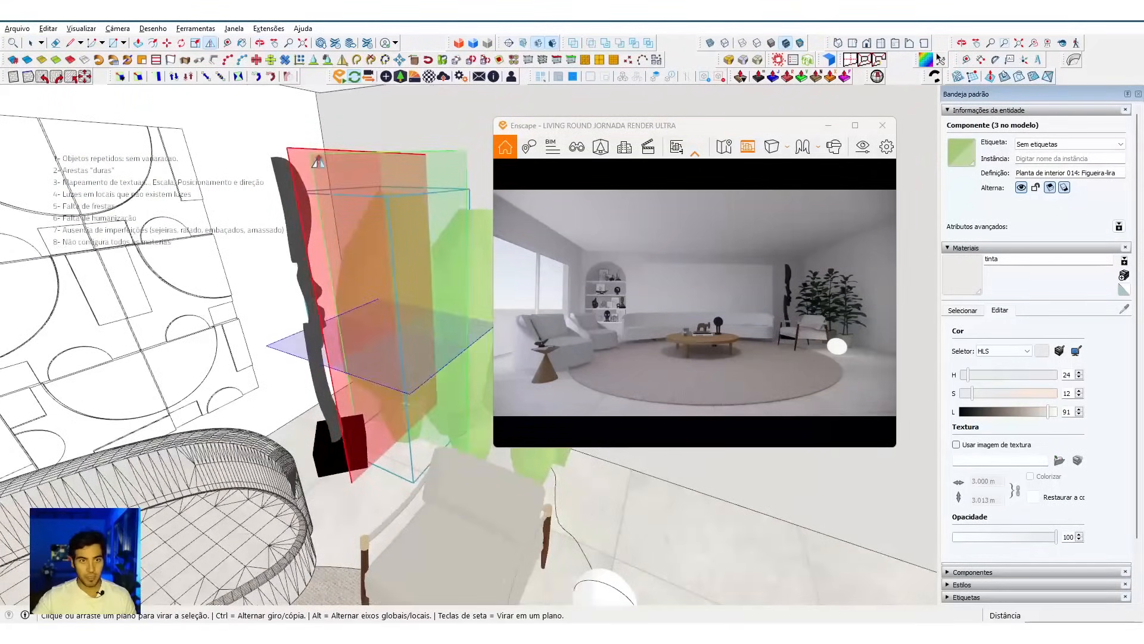
pyautogui.click(440, 175)
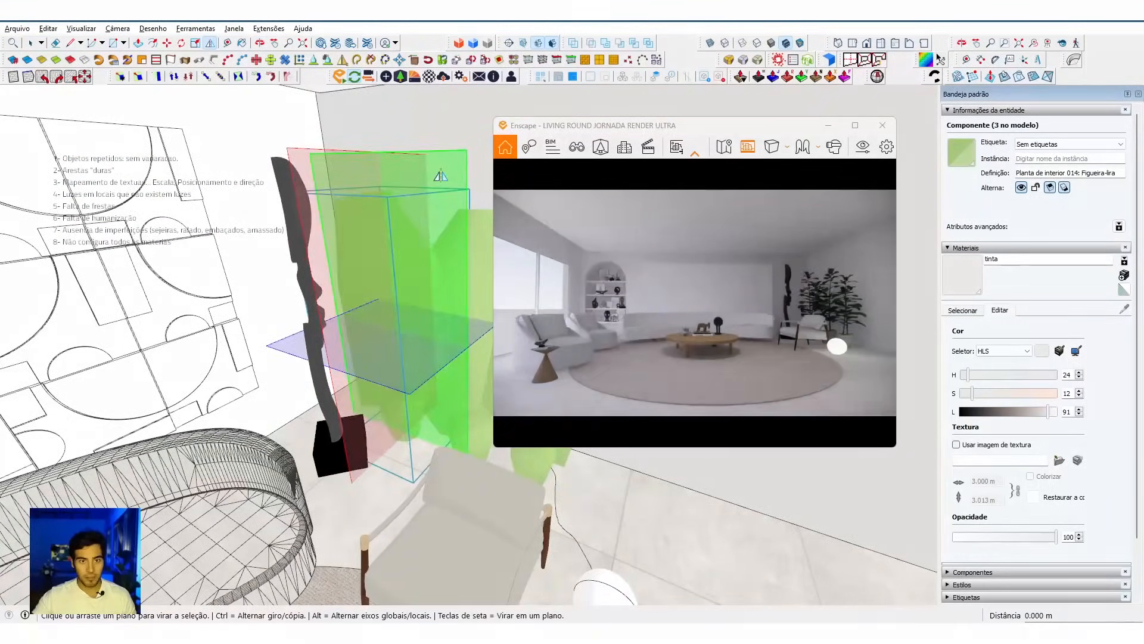
pyautogui.moveTo(397, 337); pyautogui.dragTo(475, 316, button='middle')
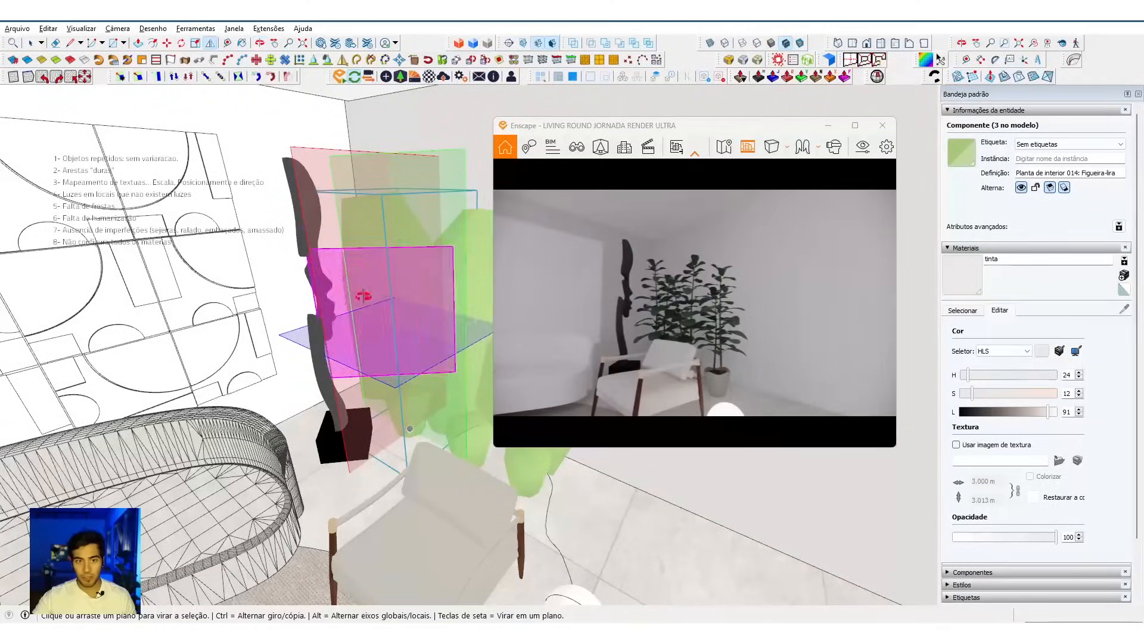
pyautogui.press('space')
pyautogui.scroll(-4, 286, 265)
pyautogui.moveTo(283, 263)
pyautogui.mouseDown(button='middle')
pyautogui.moveTo(325, 306)
pyautogui.moveTo(351, 268)
pyautogui.moveTo(353, 237)
pyautogui.mouseUp(button='middle')
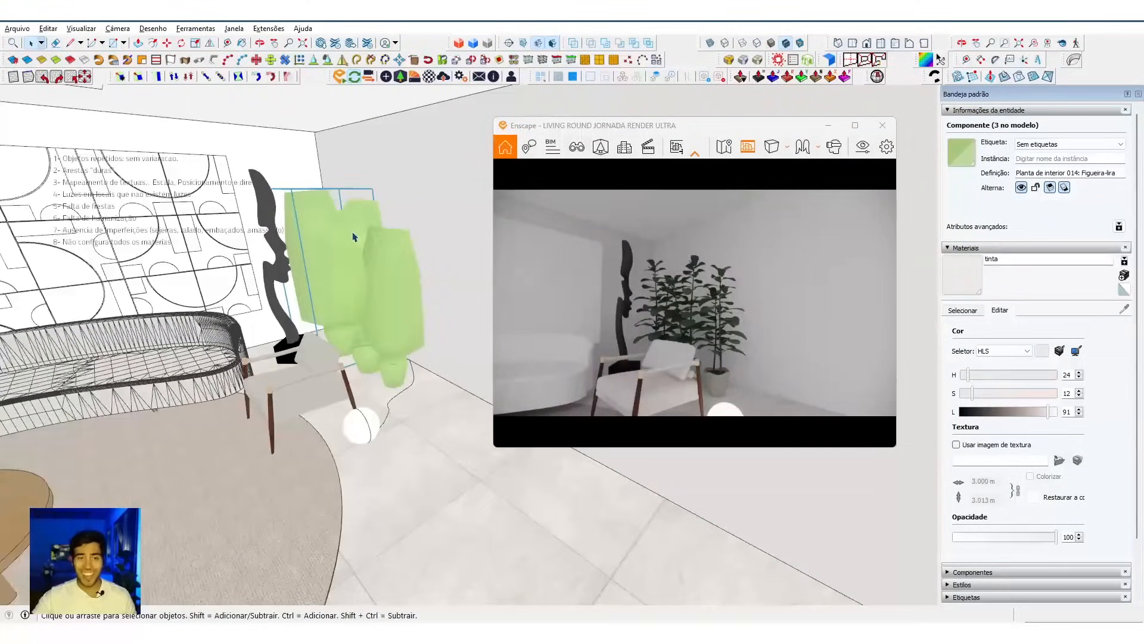
pyautogui.keyDown('ctrl'); pyautogui.click(362, 206); pyautogui.keyUp('ctrl')
pyautogui.keyDown('ctrl'); pyautogui.click(396, 259); pyautogui.keyUp('ctrl')
pyautogui.scroll(-2, 388, 263)
pyautogui.moveTo(323, 389)
pyautogui.keyDown('shift'); pyautogui.mouseDown(button='middle')
pyautogui.moveTo(413, 338)
pyautogui.moveTo(417, 321)
pyautogui.mouseUp(button='middle'); pyautogui.keyUp('shift')
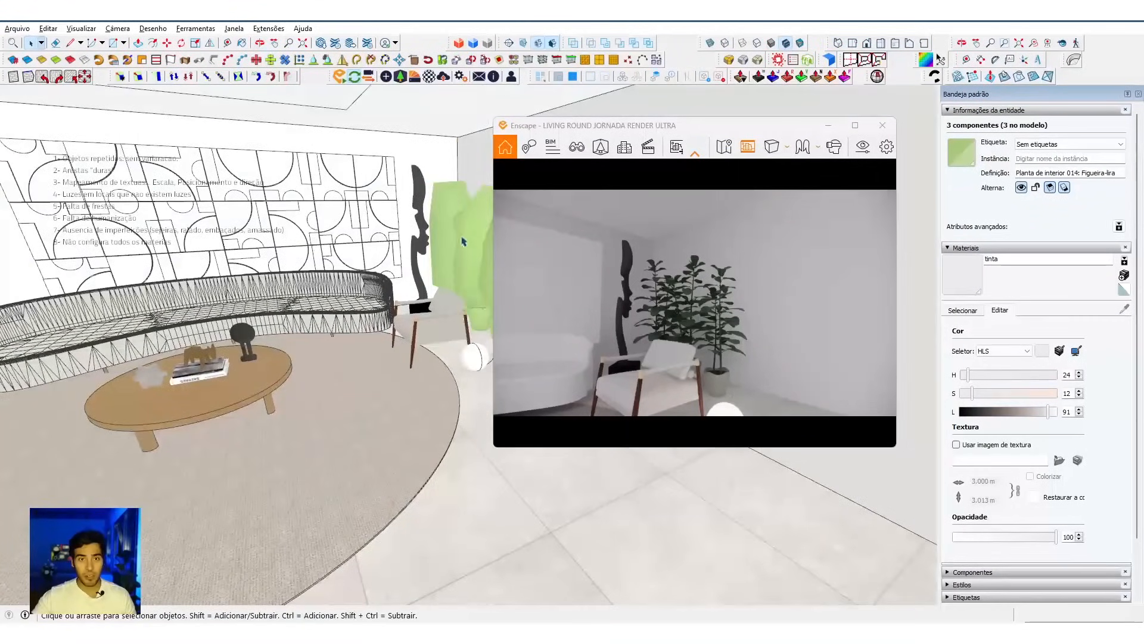
# Step: Configure Random Scale and Rotate with scale 0.8 to 1.2, angle 0 to 360 and both pivots at Bottom Centre
pyautogui.click(443, 60)
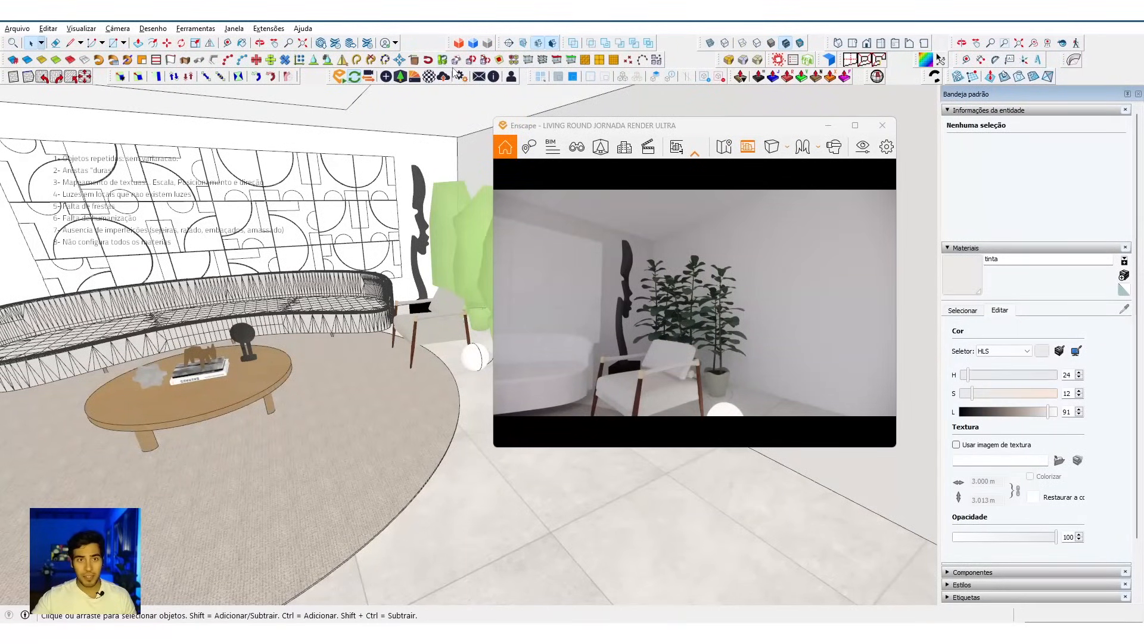
pyautogui.click(484, 61)
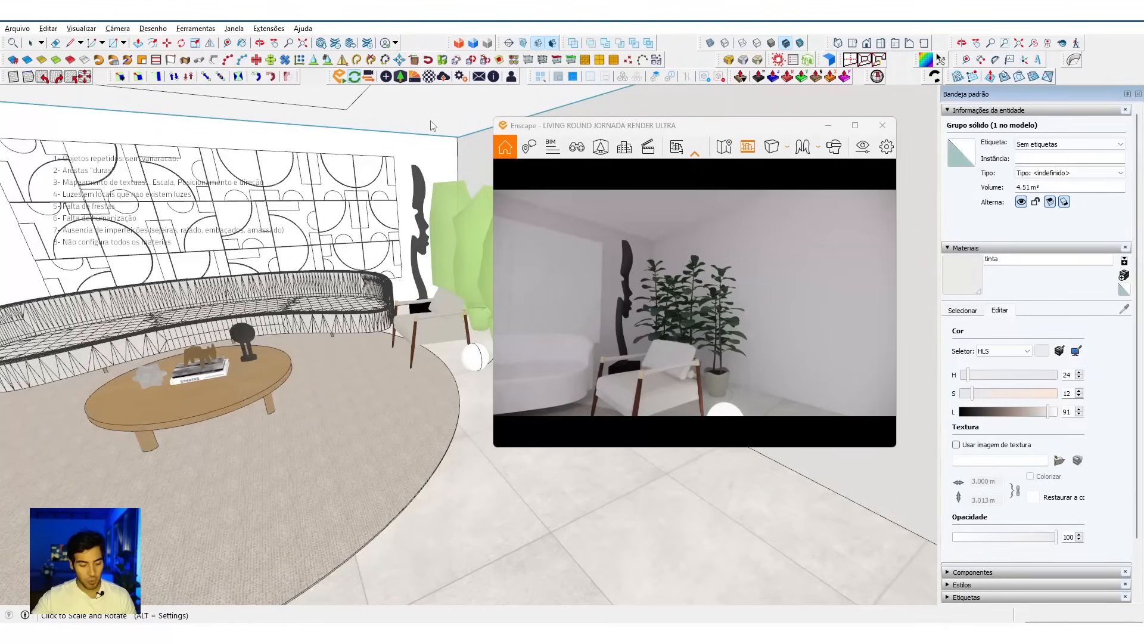
pyautogui.press('alt')
pyautogui.moveTo(561, 257); pyautogui.dragTo(427, 211)
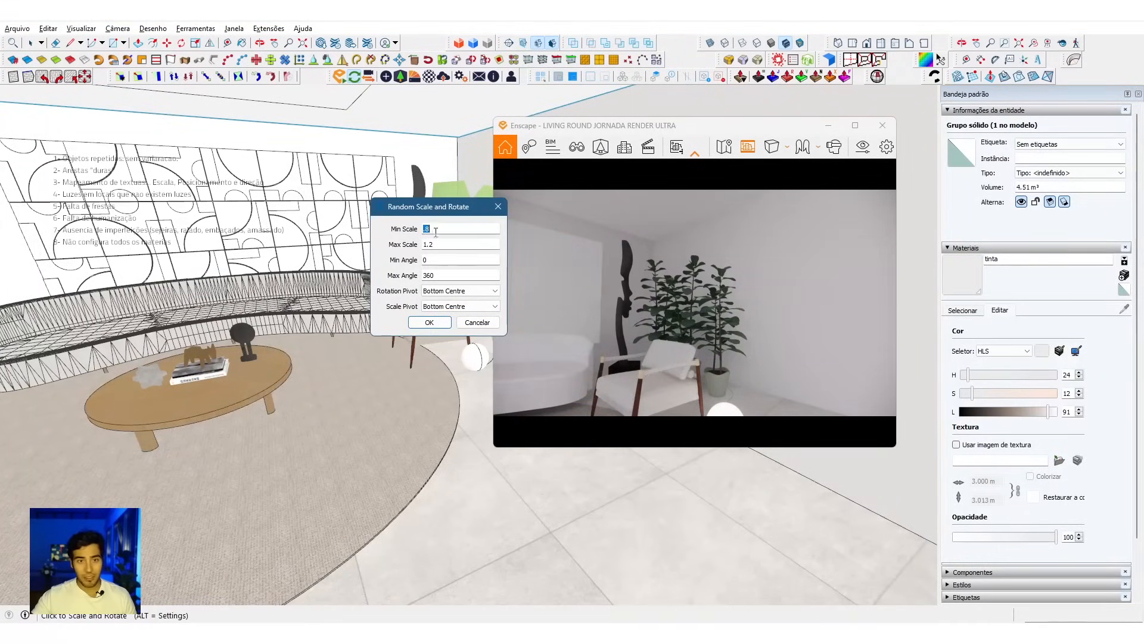
pyautogui.click(437, 229)
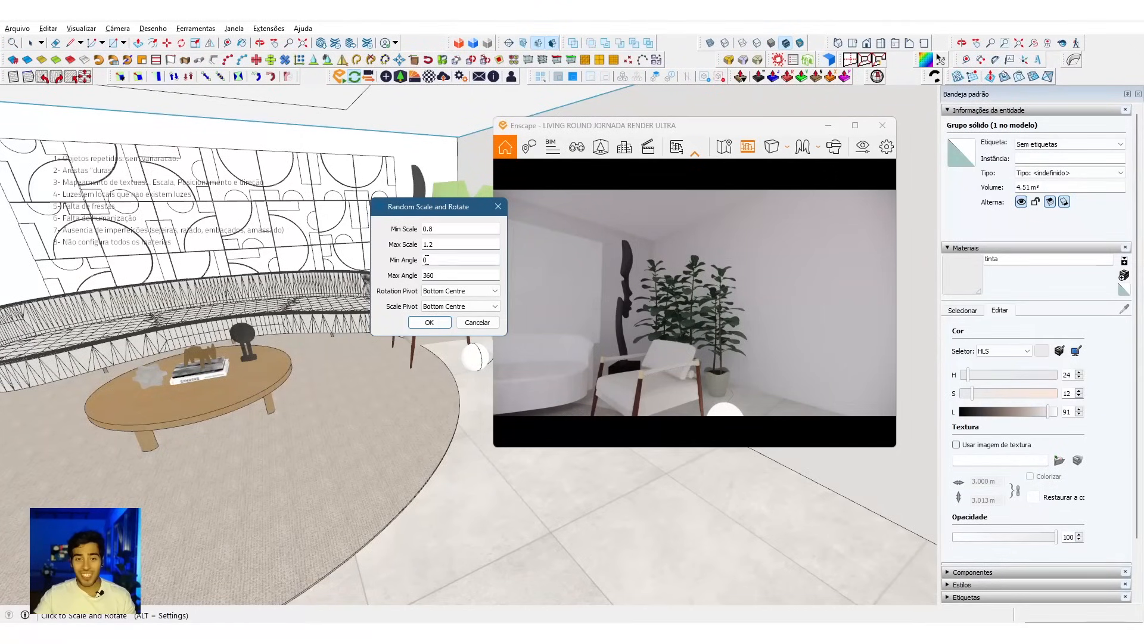
pyautogui.click(426, 260)
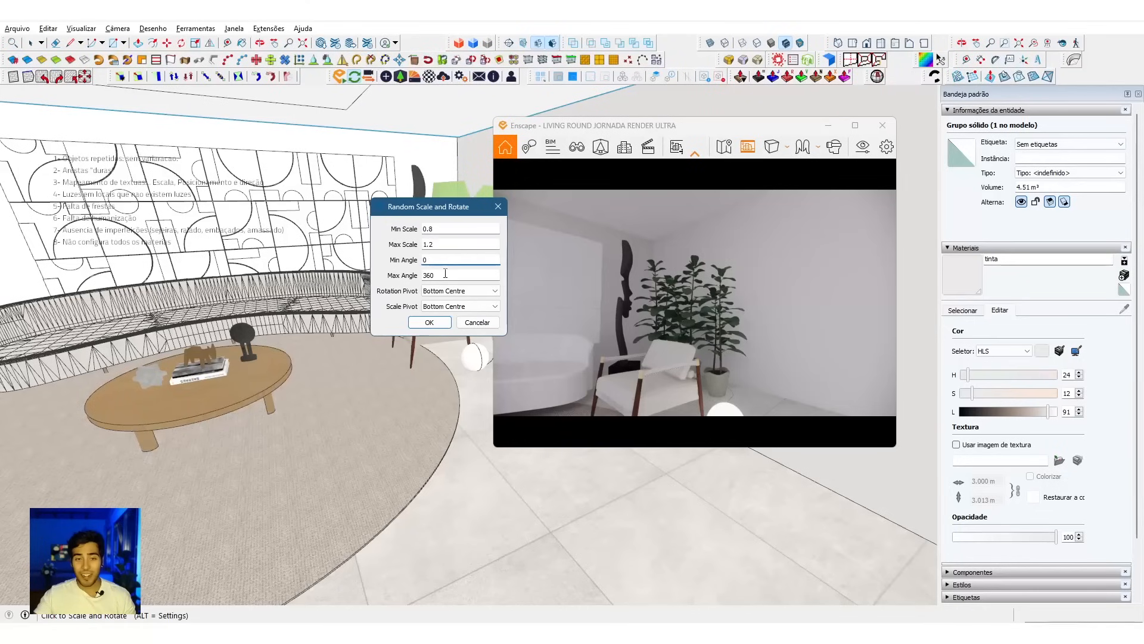
pyautogui.click(429, 322)
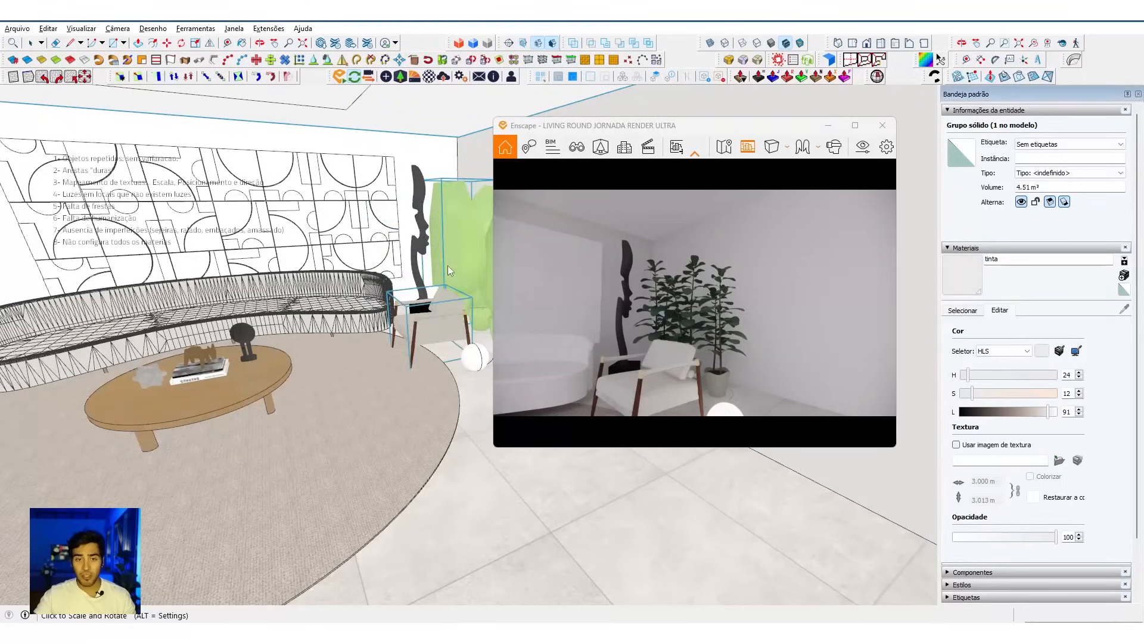
# Step: Try Random Scale and Rotate on a single fig plant, and undo the change
pyautogui.moveTo(454, 277)
pyautogui.mouseDown(button='middle')
pyautogui.moveTo(381, 265)
pyautogui.moveTo(453, 256)
pyautogui.moveTo(717, 291)
pyautogui.moveTo(297, 358)
pyautogui.moveTo(331, 293)
pyautogui.mouseUp(button='middle')
pyautogui.click(331, 293)
pyautogui.moveTo(254, 421); pyautogui.dragTo(344, 379, button='middle')
pyautogui.hotkey('ctrl', 'z')
# Step: Select the three fig plants beside the armchair and apply Random Scale and Rotate to all of them
pyautogui.click(330, 319)
pyautogui.moveTo(357, 327); pyautogui.dragTo(313, 378, button='middle')
pyautogui.click(293, 294)
pyautogui.keyDown('shift'); pyautogui.click(346, 281); pyautogui.keyUp('shift')
pyautogui.keyDown('shift'); pyautogui.click(384, 267); pyautogui.keyUp('shift')
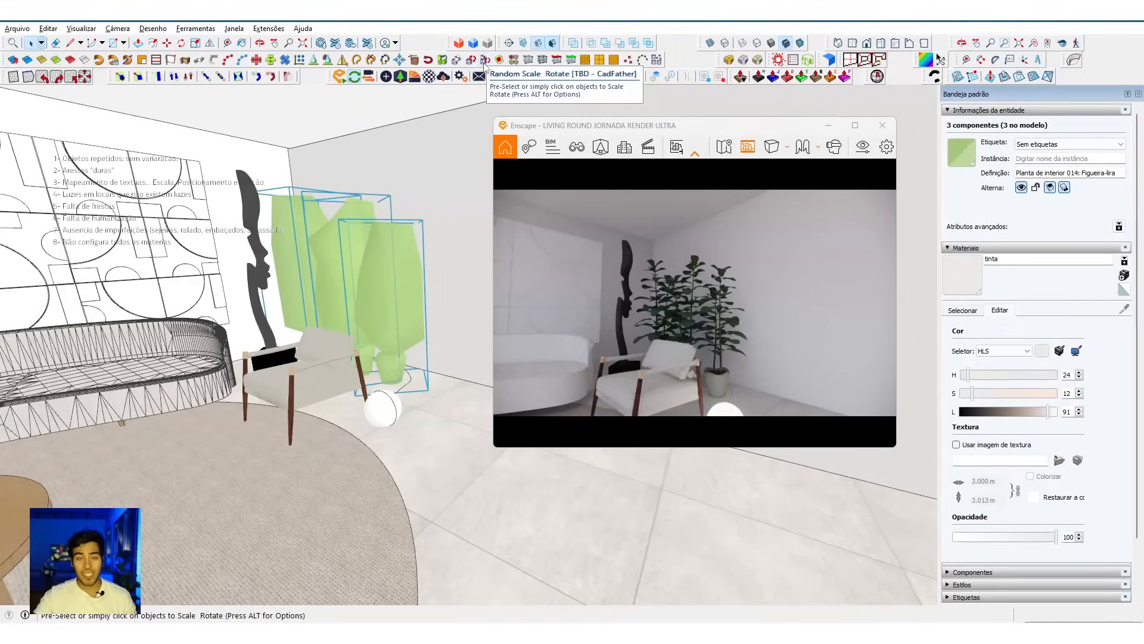
pyautogui.click(485, 60)
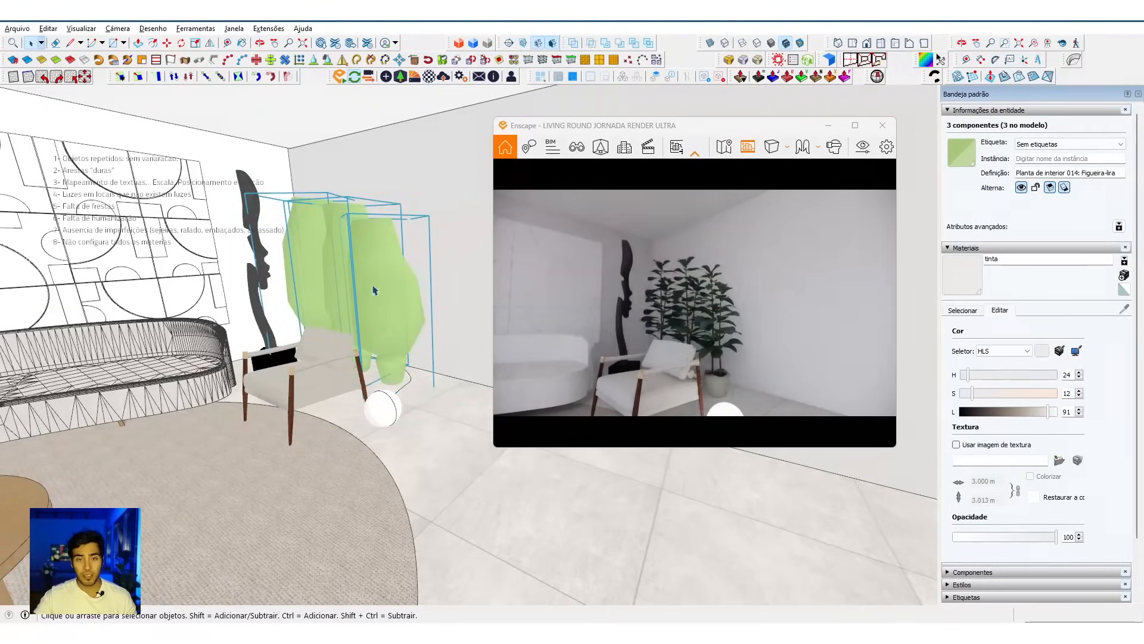
# Step: Apply Random Scale and Rotate once more to the three selected fig plants for a different arrangement
pyautogui.click(576, 146)
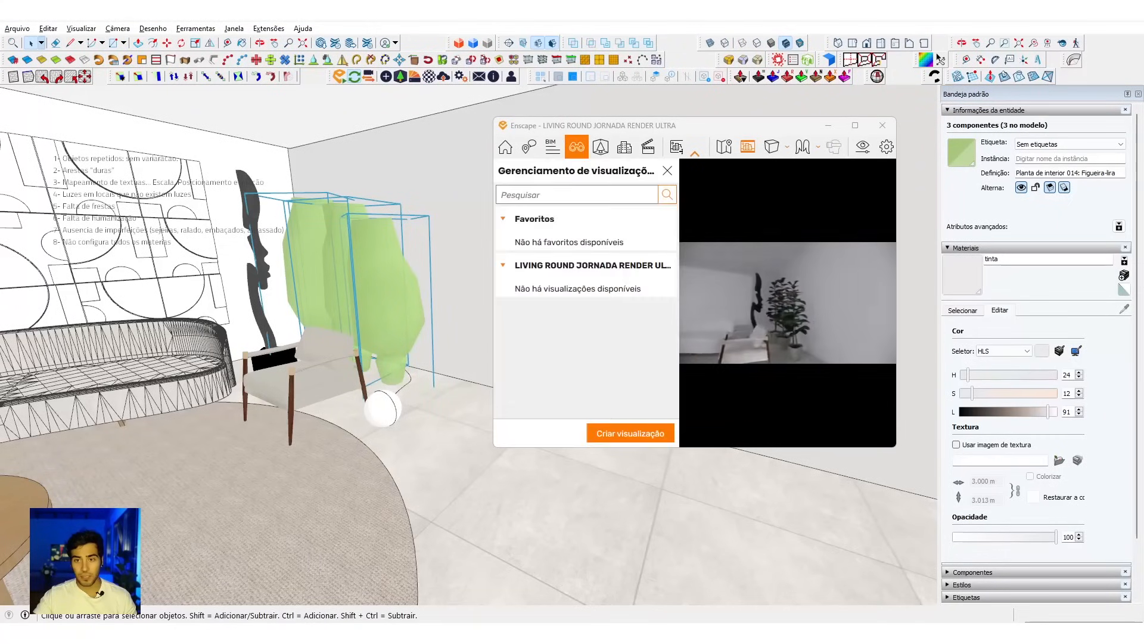
pyautogui.click(667, 171)
pyautogui.moveTo(692, 268); pyautogui.dragTo(775, 272, button='right')
pyautogui.scroll(-3, 715, 275)
pyautogui.moveTo(316, 243); pyautogui.dragTo(248, 242, button='middle')
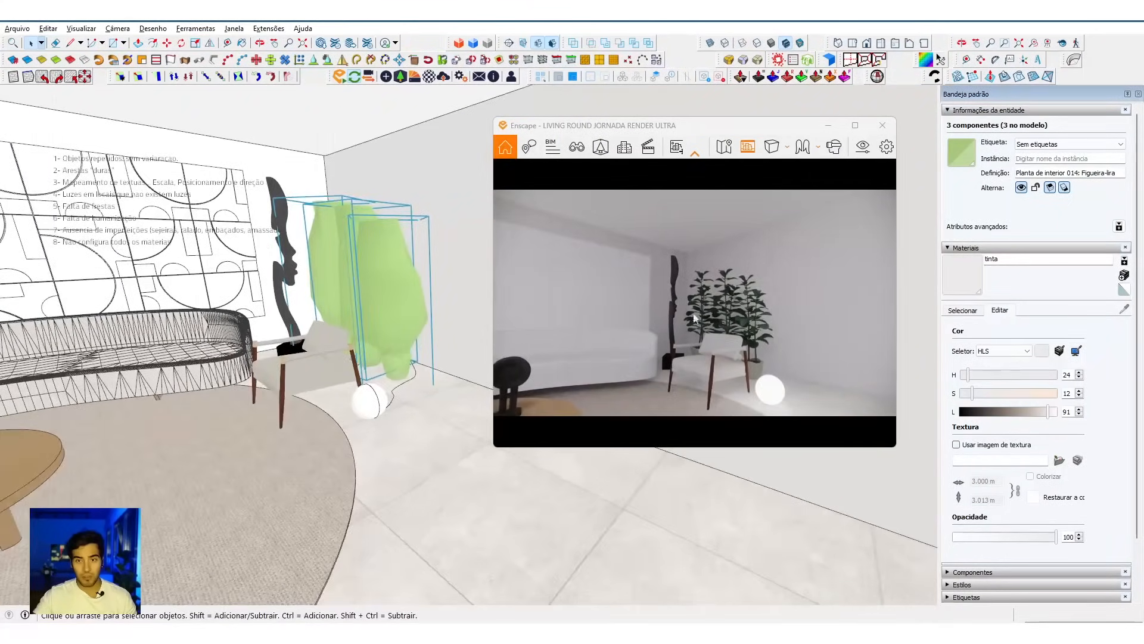
pyautogui.scroll(2, 378, 303)
pyautogui.moveTo(377, 304)
pyautogui.mouseDown(button='middle')
pyautogui.moveTo(575, 276)
pyautogui.moveTo(571, 322)
pyautogui.mouseUp(button='middle')
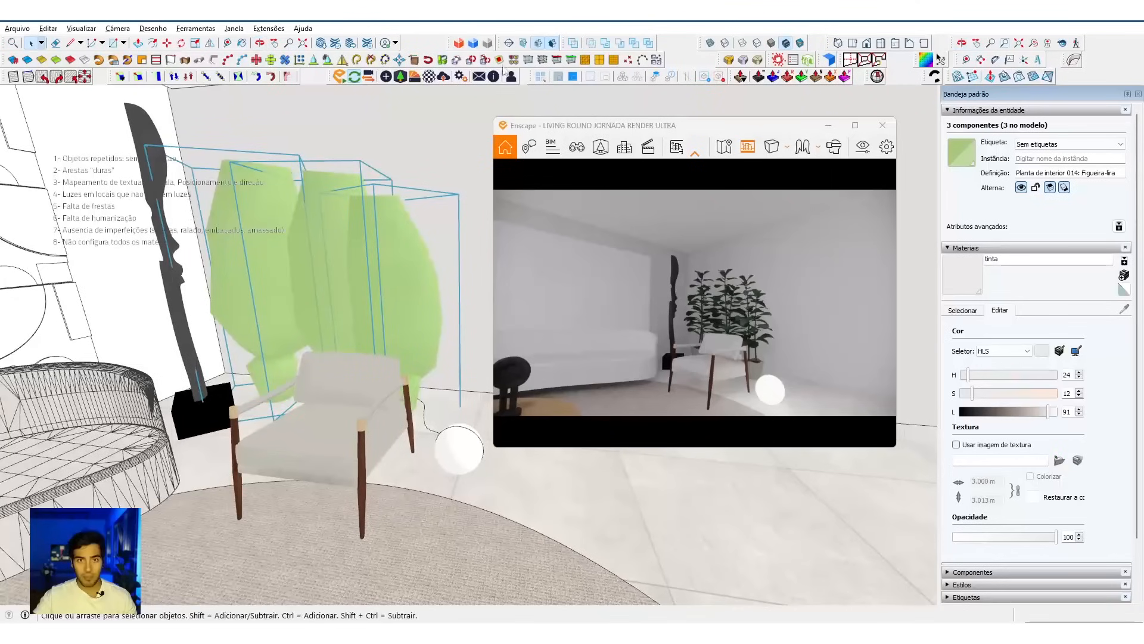
pyautogui.click(486, 62)
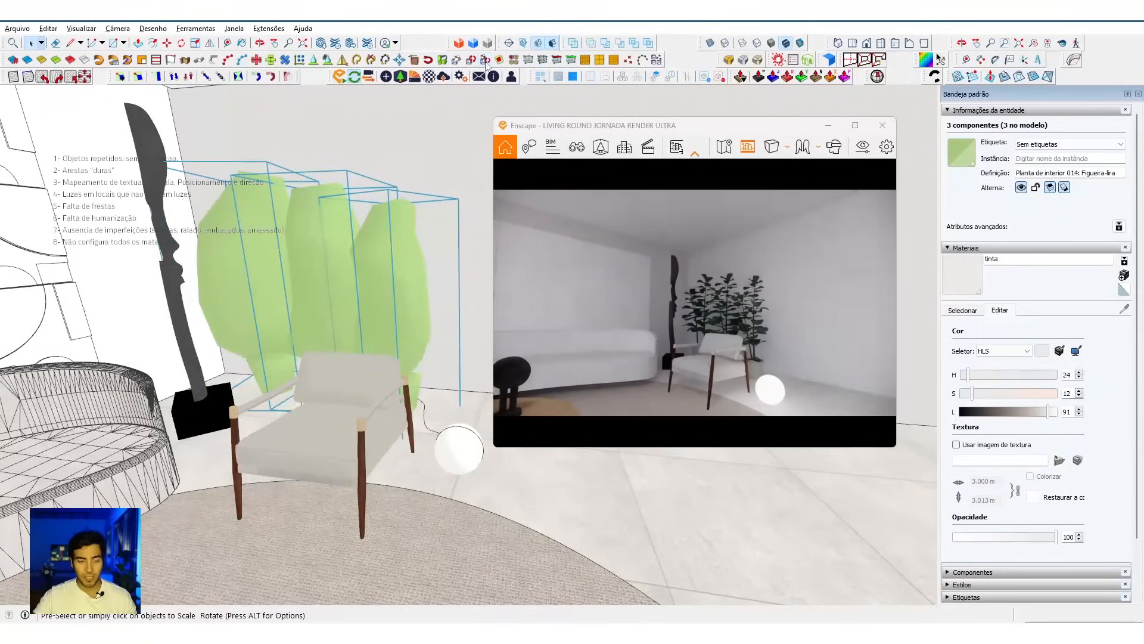
# Step: Scale the middle fig plant slightly taller along the blue axis so the plants differ in height
pyautogui.moveTo(695, 325); pyautogui.dragTo(596, 325)
pyautogui.scroll(-3, 695, 325)
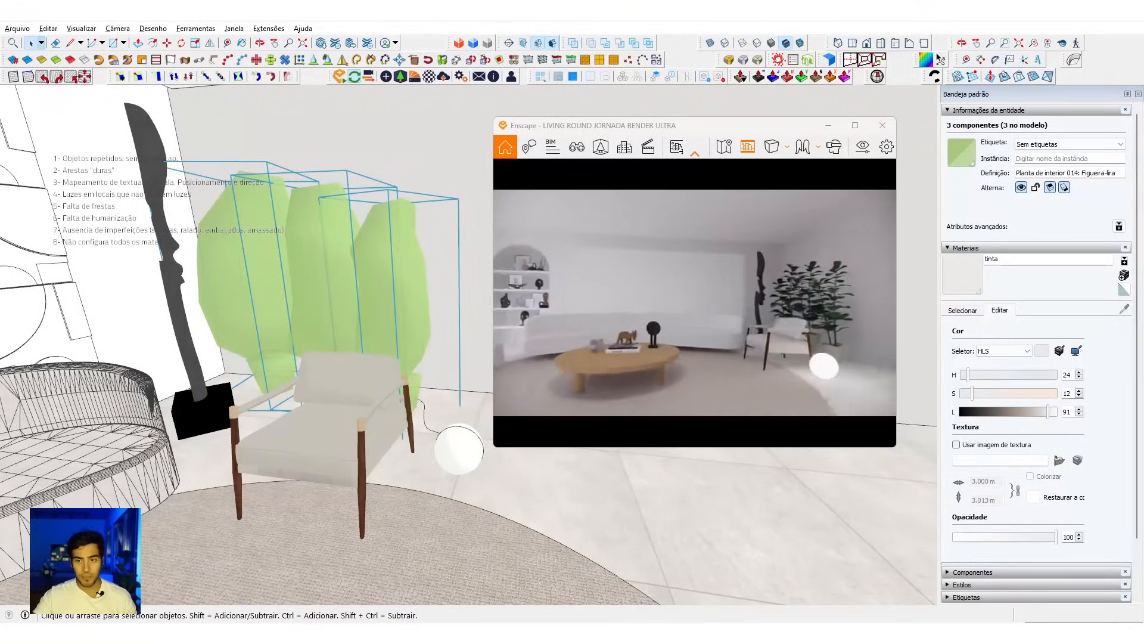
pyautogui.moveTo(695, 326); pyautogui.dragTo(751, 325)
pyautogui.scroll(-3, 592, 285)
pyautogui.moveTo(620, 285); pyautogui.dragTo(592, 285)
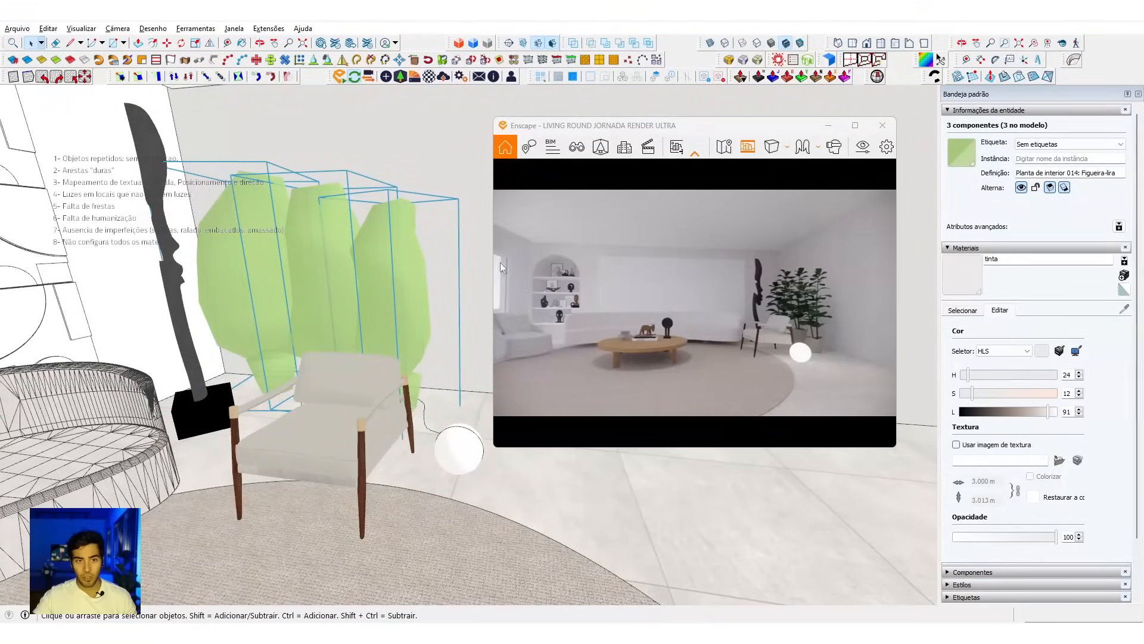
pyautogui.moveTo(388, 262); pyautogui.dragTo(335, 260, button='middle')
pyautogui.click(335, 260)
pyautogui.press('s')
pyautogui.click(332, 173)
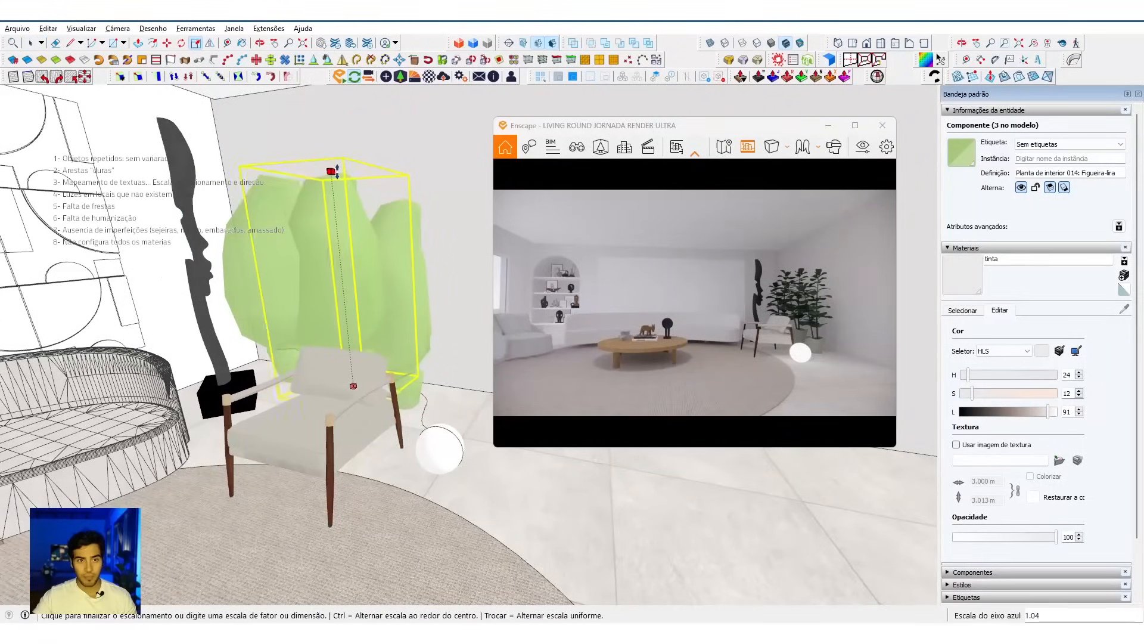
pyautogui.click(345, 159)
pyautogui.press('space')
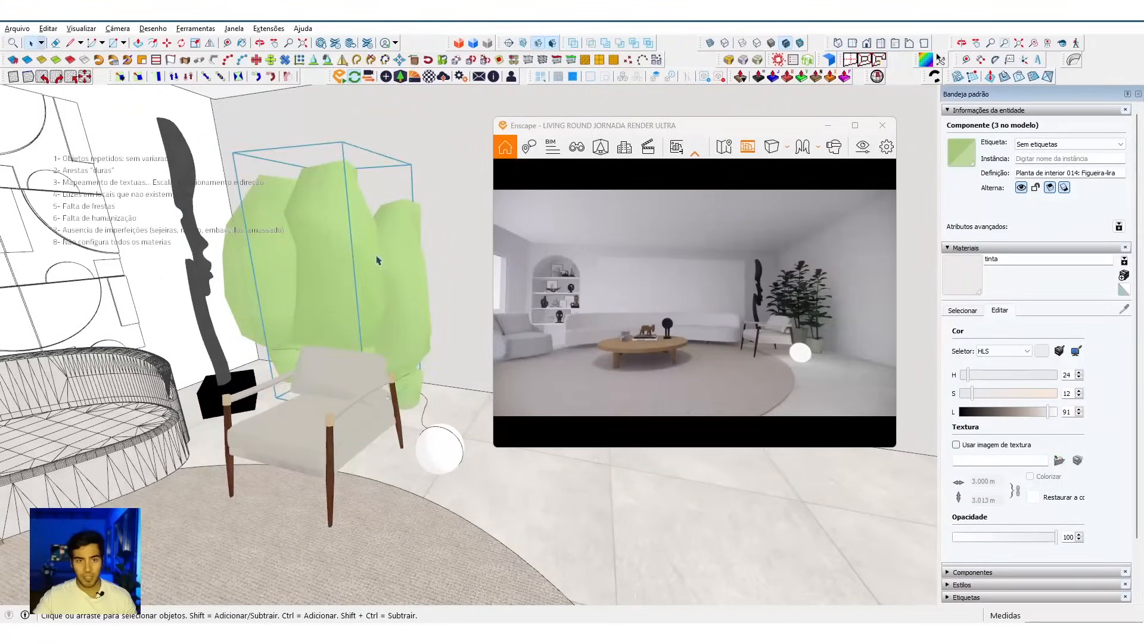
# Step: Examine the wider living room around the sofas, arched shelf and coffee table in the model
pyautogui.click(383, 282)
pyautogui.doubleClick(384, 282)
pyautogui.press('Escape')
pyautogui.press('v')
pyautogui.moveTo(454, 350); pyautogui.dragTo(152, 345, button='middle')
pyautogui.moveTo(477, 557); pyautogui.dragTo(313, 388, button='middle')
pyautogui.scroll(-4, 295, 423)
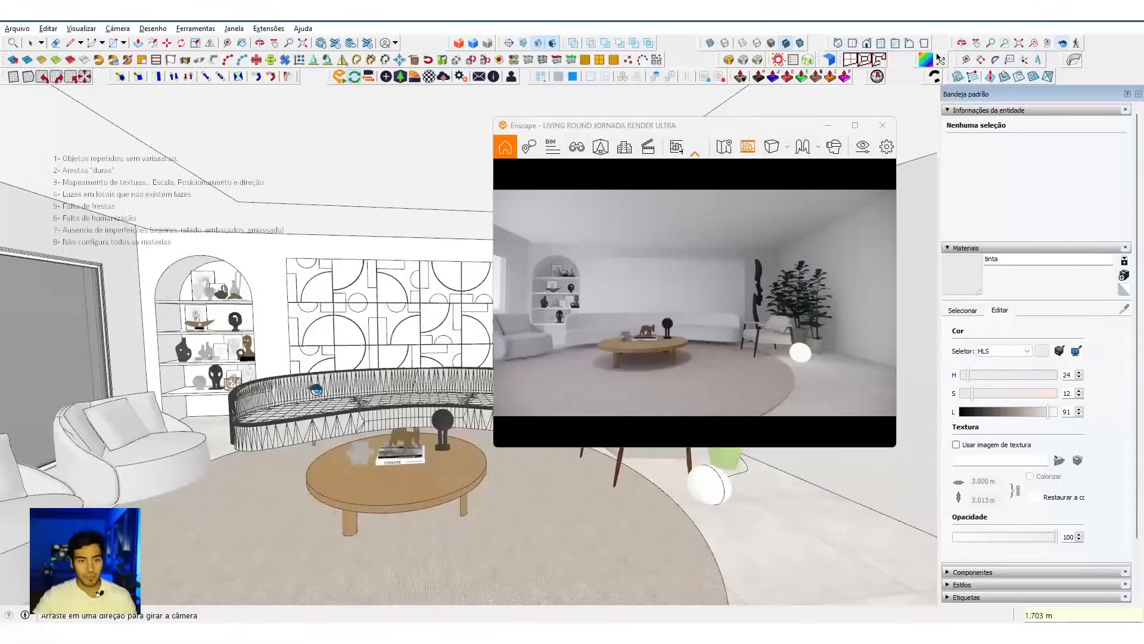
pyautogui.scroll(-1, 313, 388)
pyautogui.press('space')
# Step: Highlight the note's first line about repeated objects for review, leaving the text as it is
pyautogui.doubleClick(153, 161)
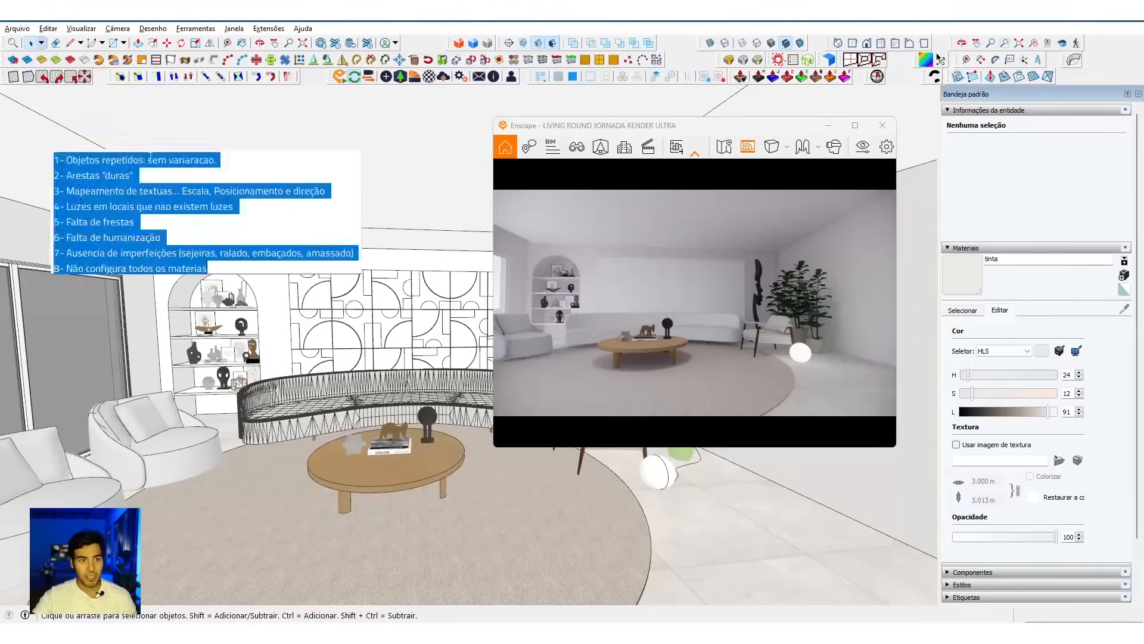
pyautogui.click(182, 157)
pyautogui.moveTo(220, 159); pyautogui.dragTo(54, 160)
pyautogui.press('Escape')
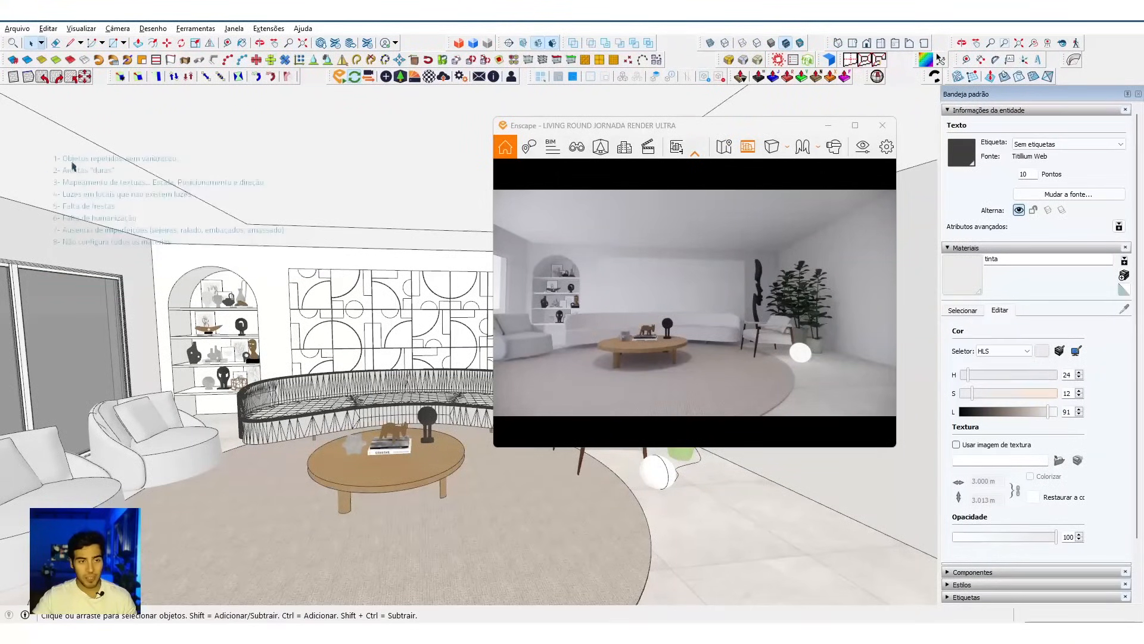
# Step: Open the wooden coffee table for editing and select its tabletop group
pyautogui.moveTo(383, 498)
pyautogui.mouseDown(button='middle')
pyautogui.moveTo(441, 440)
pyautogui.moveTo(423, 428)
pyautogui.mouseUp(button='middle')
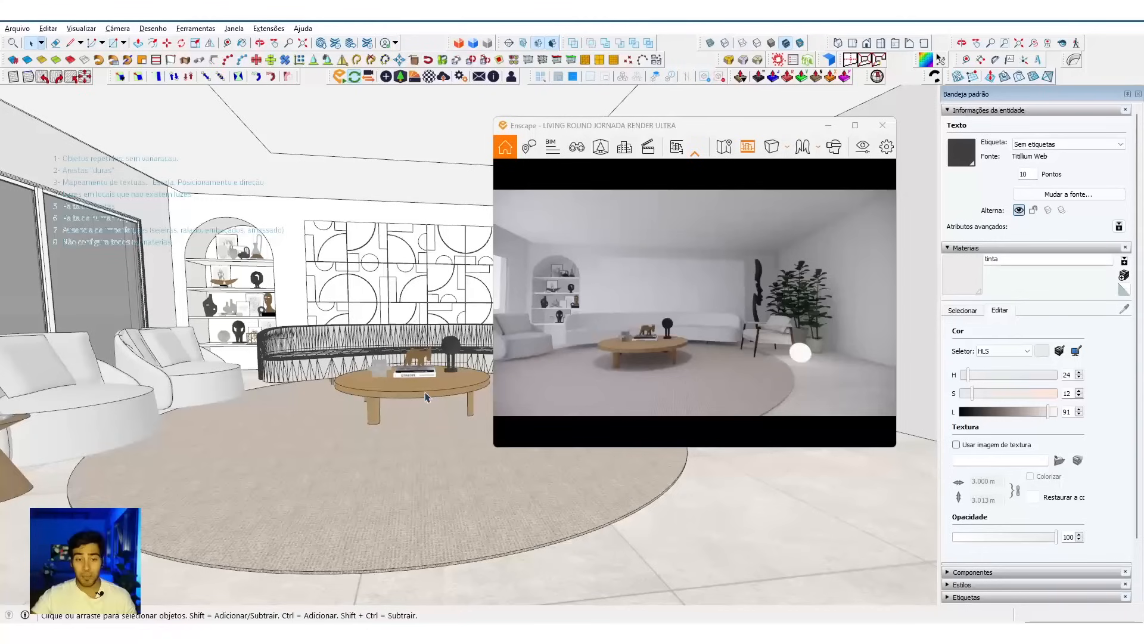
pyautogui.moveTo(143, 477)
pyautogui.mouseDown(button='middle')
pyautogui.moveTo(309, 475)
pyautogui.moveTo(260, 478)
pyautogui.mouseUp(button='middle')
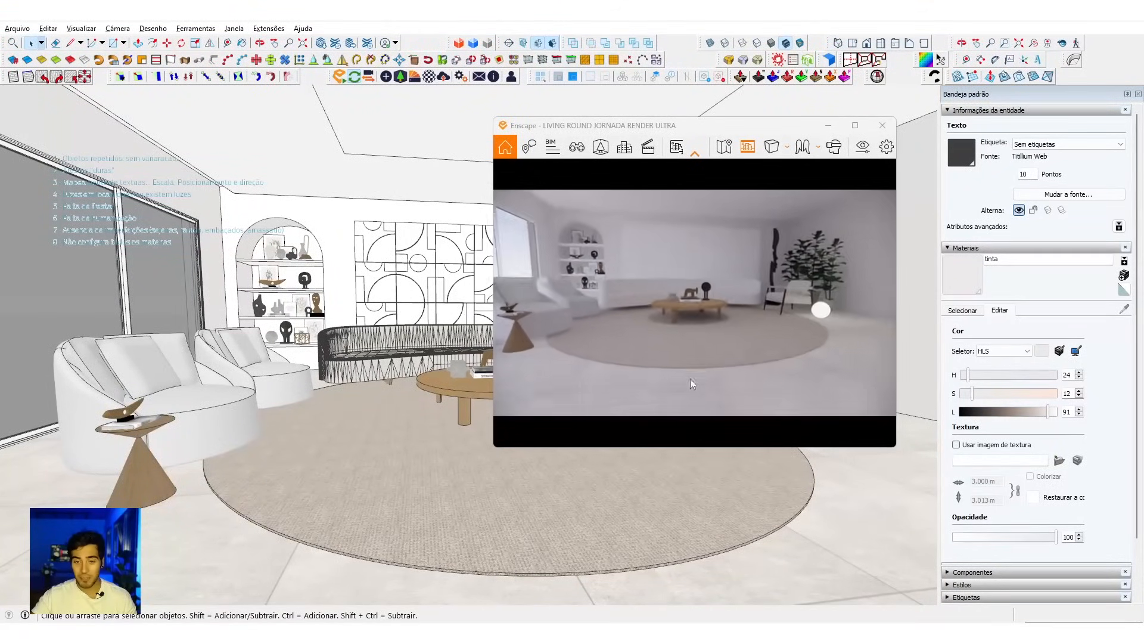
pyautogui.moveTo(453, 448)
pyautogui.mouseDown(button='middle')
pyautogui.moveTo(388, 453)
pyautogui.moveTo(424, 400)
pyautogui.mouseUp(button='middle')
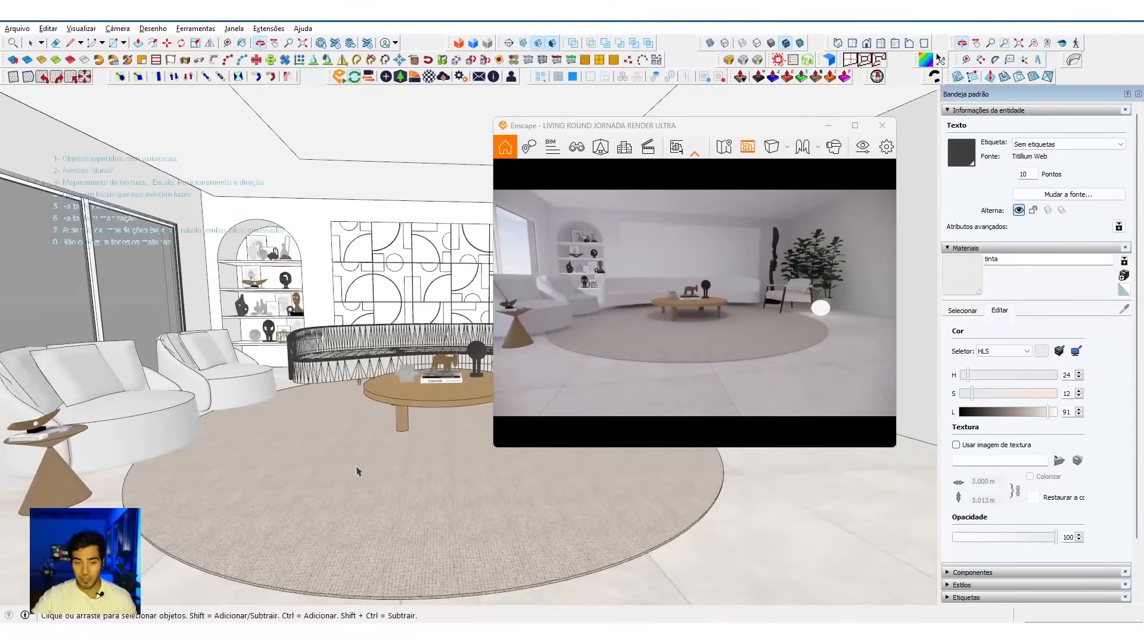
pyautogui.doubleClick(426, 398)
pyautogui.scroll(2, 443, 403)
pyautogui.click(443, 403)
pyautogui.scroll(2, 318, 399)
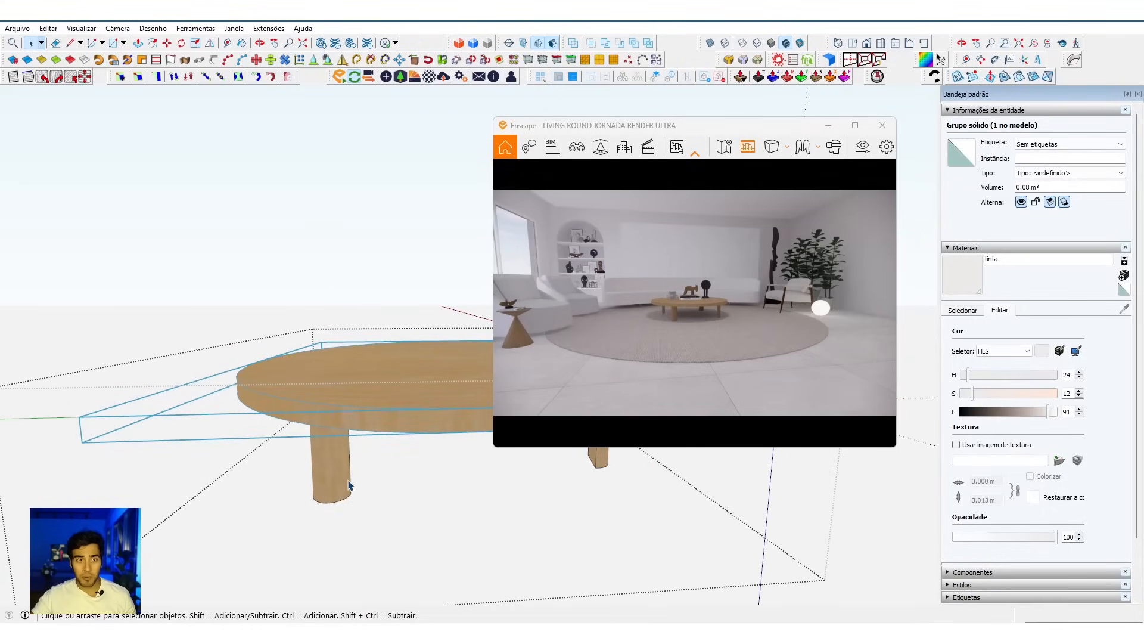
# Step: Try previewing Round Corner on all of the tabletop's edges with a 0.002 m offset and 8 segments
pyautogui.moveTo(718, 66); pyautogui.dragTo(292, 170)
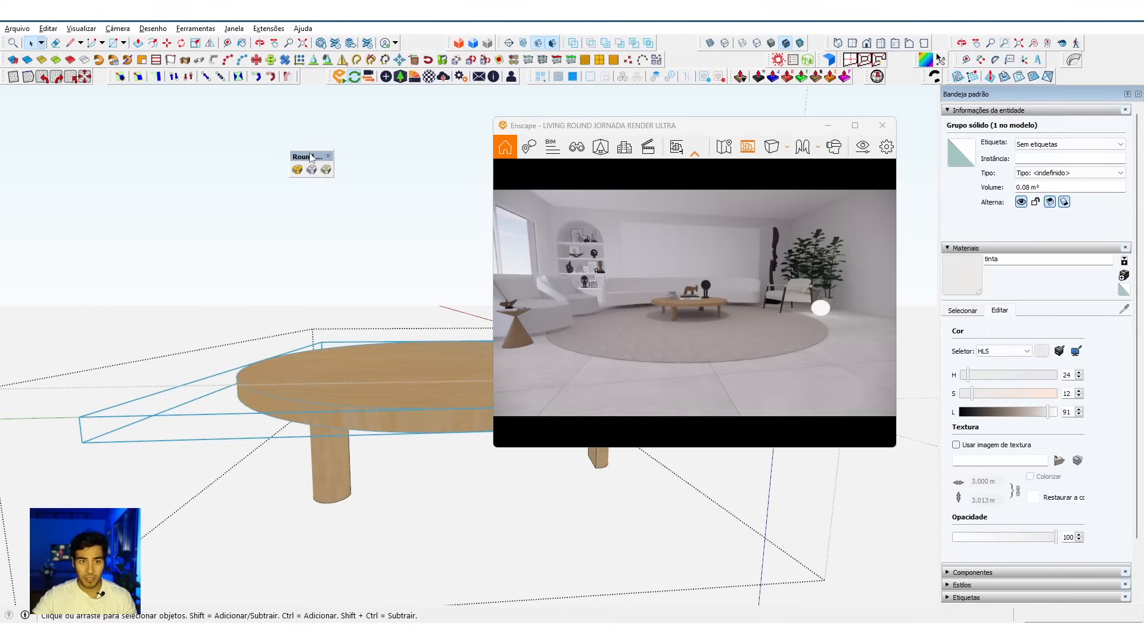
pyautogui.doubleClick(348, 382)
pyautogui.hotkey('ctrl', 'a')
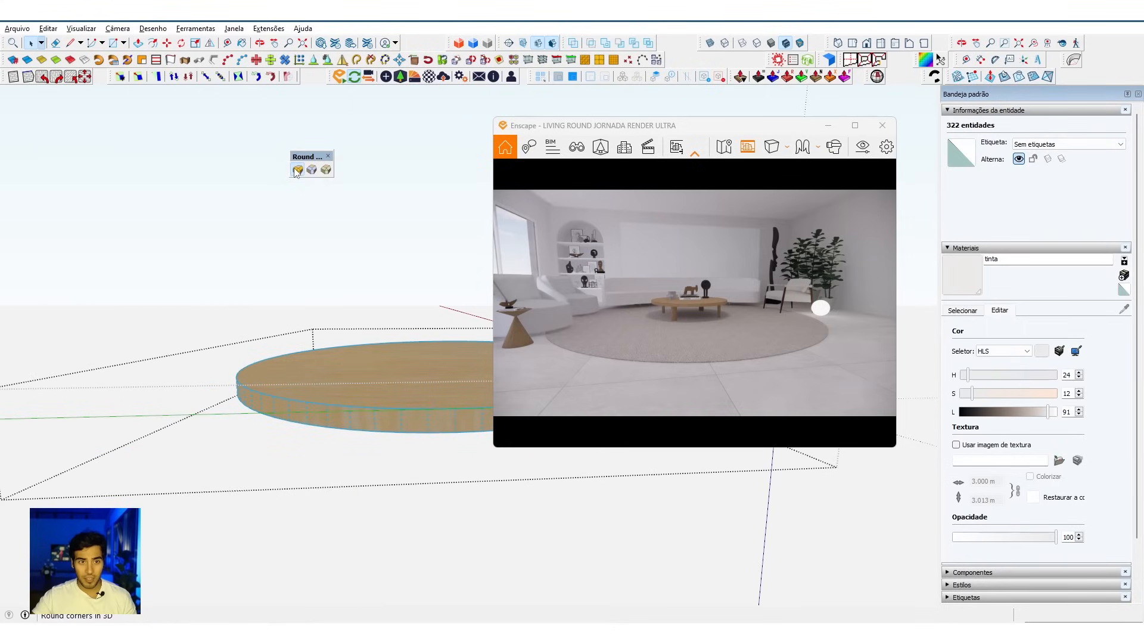
pyautogui.click(297, 170)
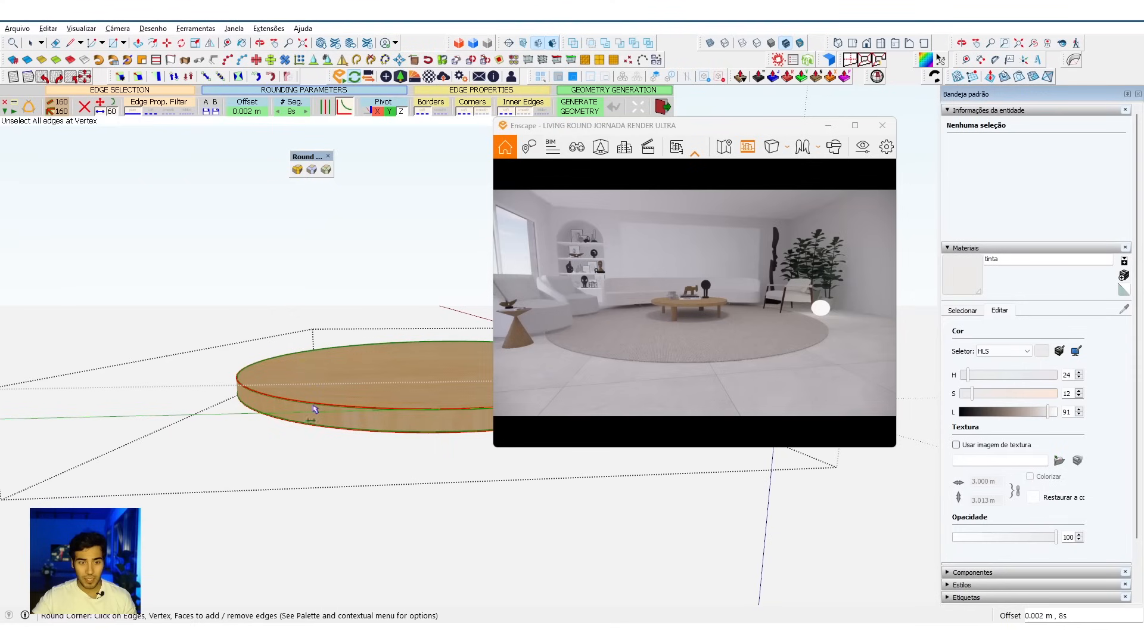
pyautogui.scroll(8, 254, 398)
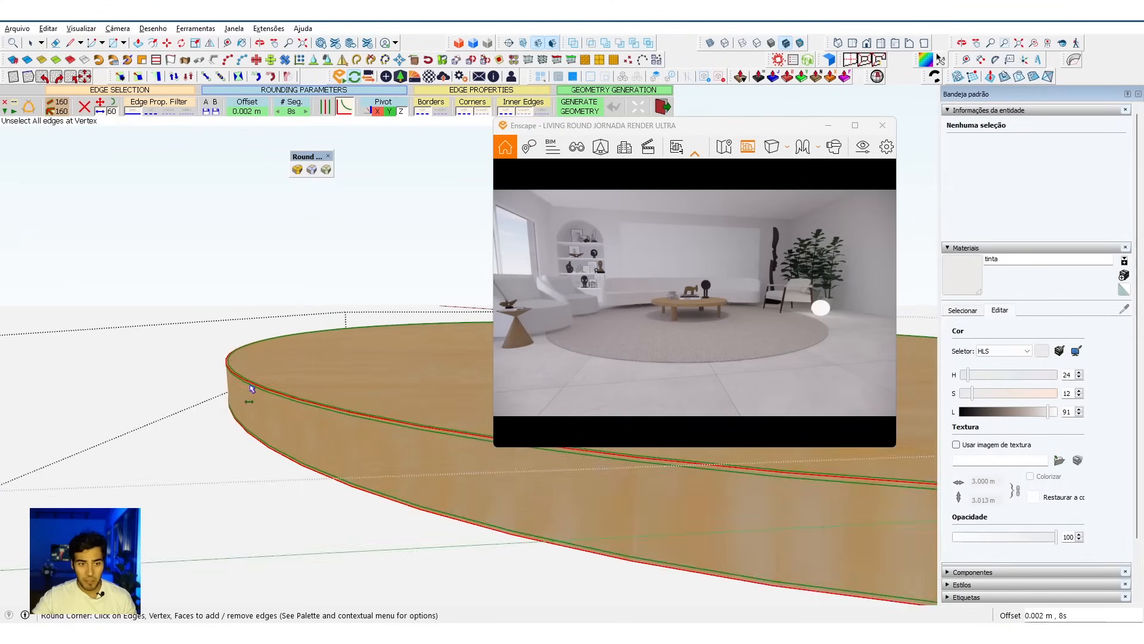
pyautogui.scroll(2, 250, 388)
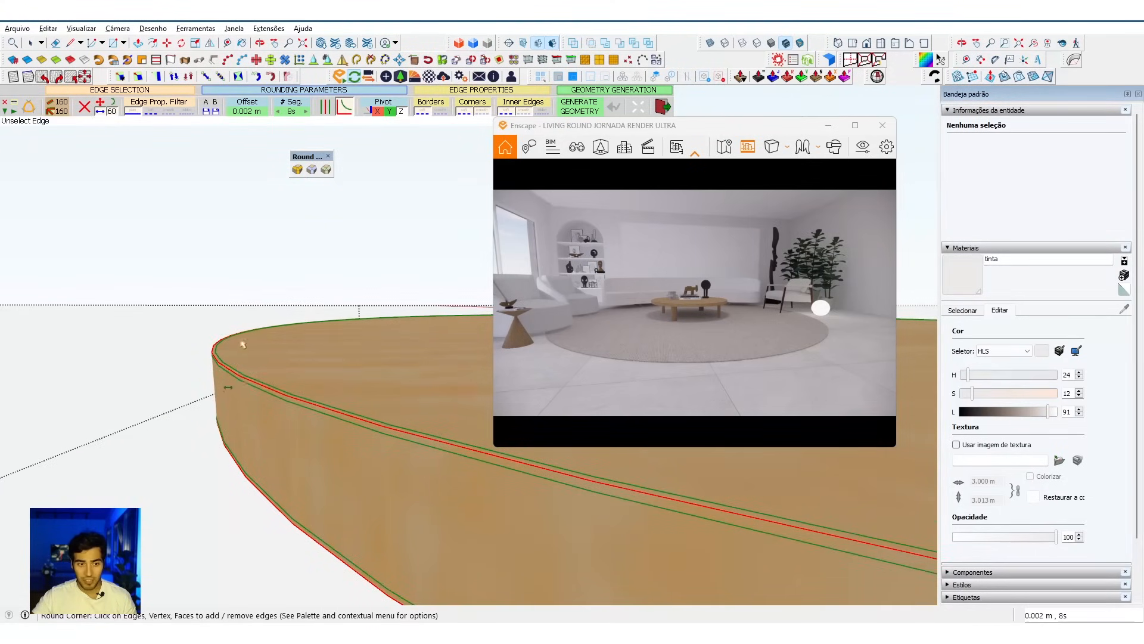
pyautogui.press('space')
pyautogui.scroll(-10, 226, 358)
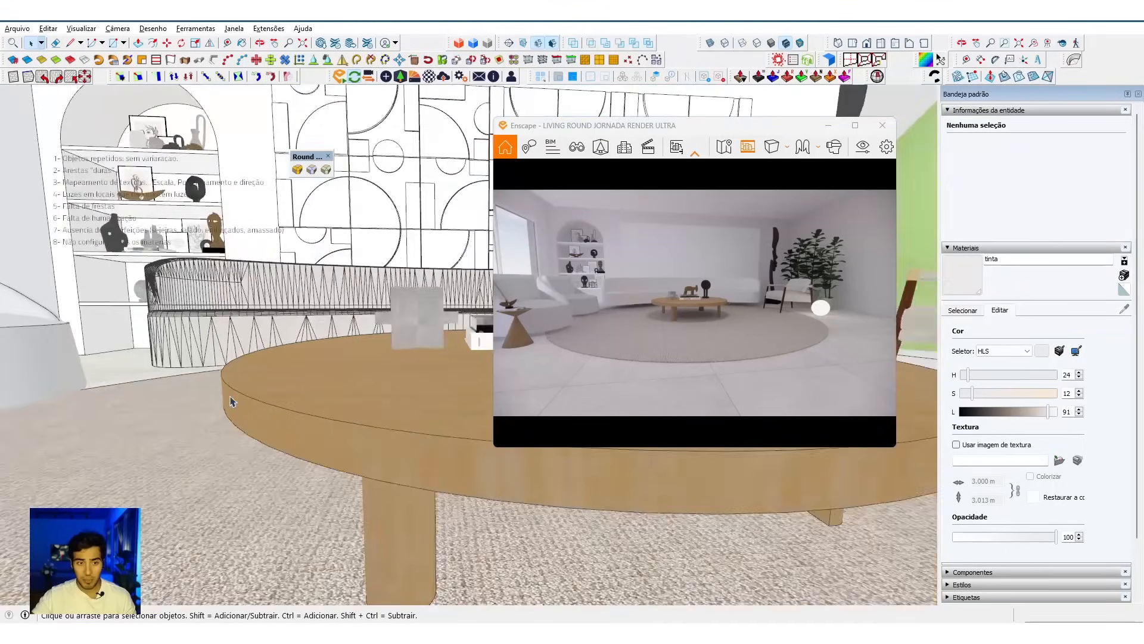
# Step: Reopen the wooden coffee table for editing and select its tabletop group
pyautogui.scroll(-5, 232, 402)
pyautogui.click(285, 424)
pyautogui.moveTo(285, 425); pyautogui.dragTo(332, 406, button='middle')
pyautogui.scroll(4, 360, 406)
pyautogui.doubleClick(361, 407)
pyautogui.click(361, 408)
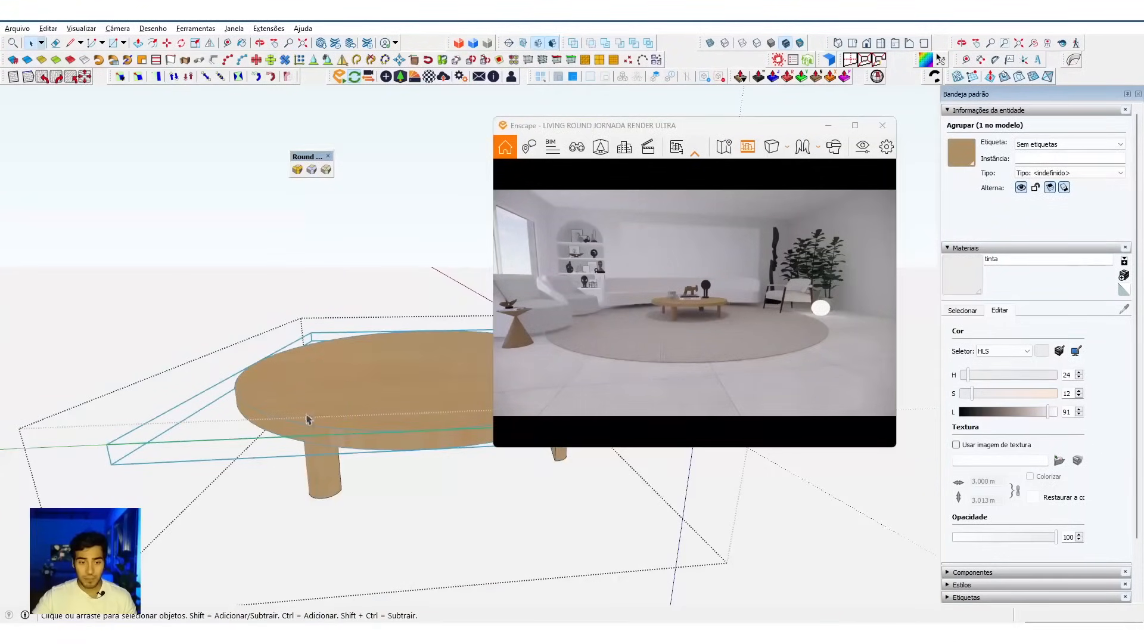
# Step: Enter the tabletop group and select all of its connected faces and edges
pyautogui.doubleClick(350, 393)
pyautogui.click(371, 401)
pyautogui.moveTo(371, 401)
pyautogui.mouseDown(button='middle')
pyautogui.moveTo(335, 399)
pyautogui.moveTo(306, 424)
pyautogui.mouseUp(button='middle')
pyautogui.click(310, 448)
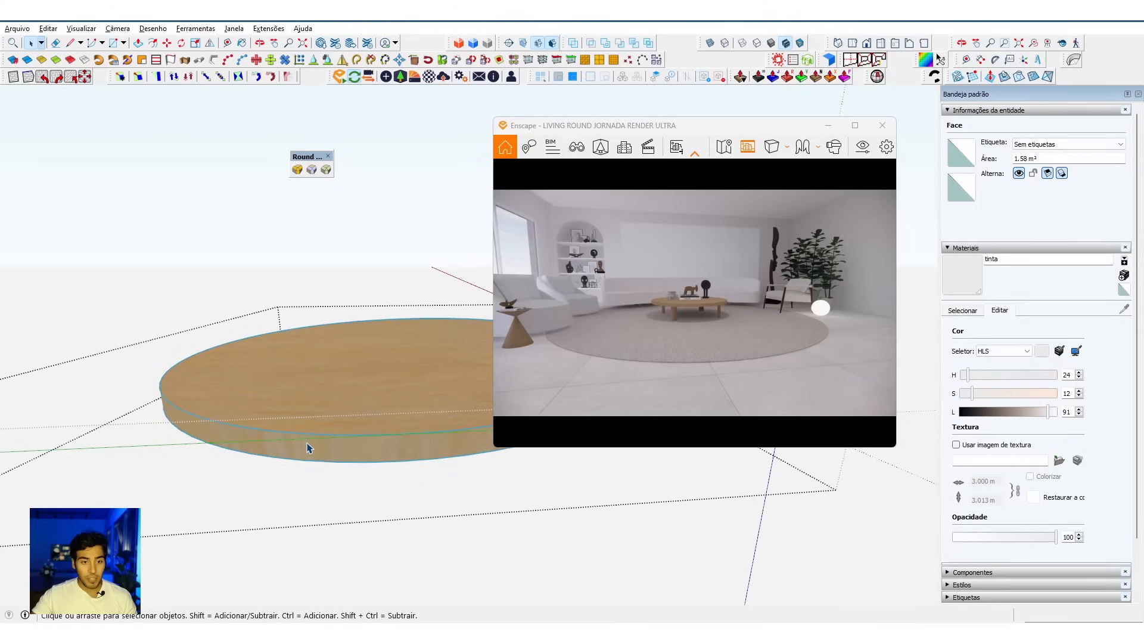
pyautogui.doubleClick(310, 448)
pyautogui.click(324, 410)
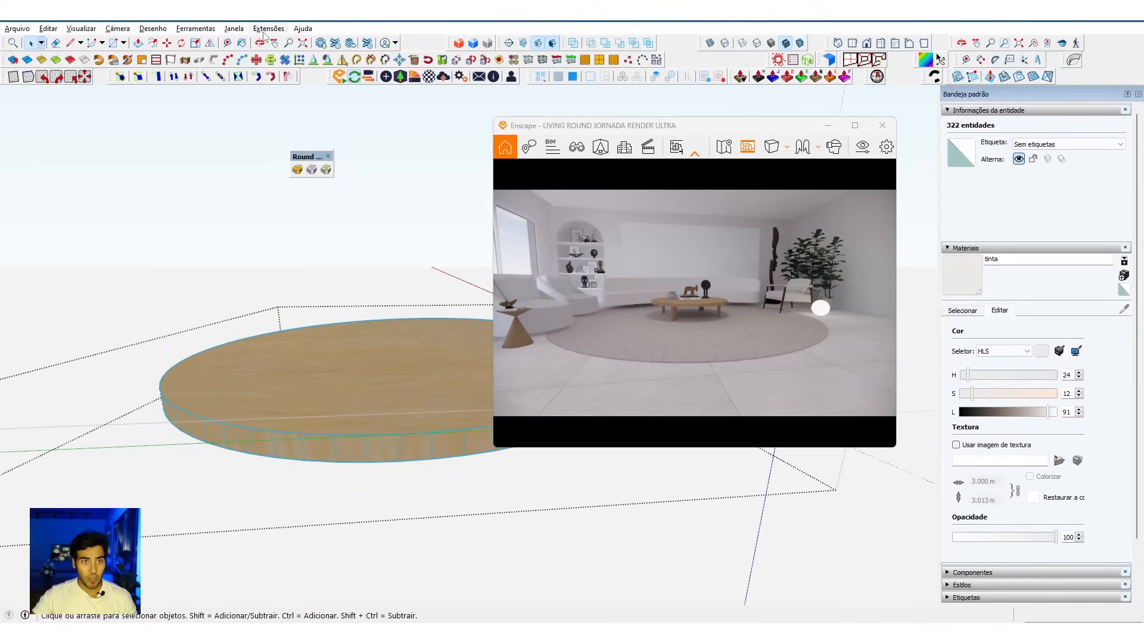
pyautogui.click(267, 29)
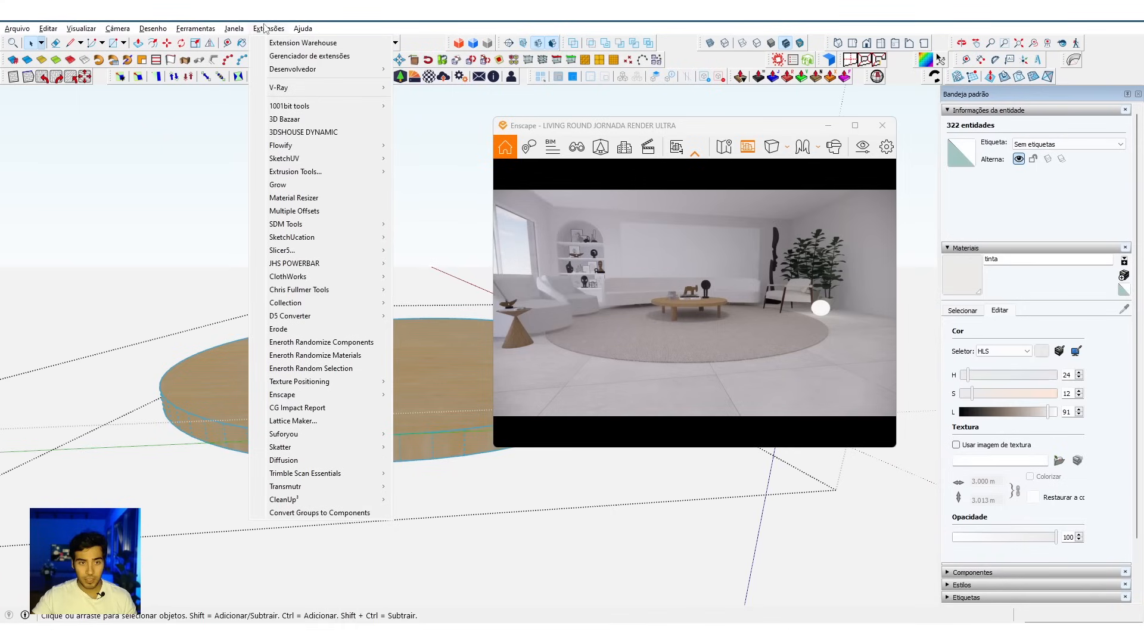
pyautogui.click(311, 214)
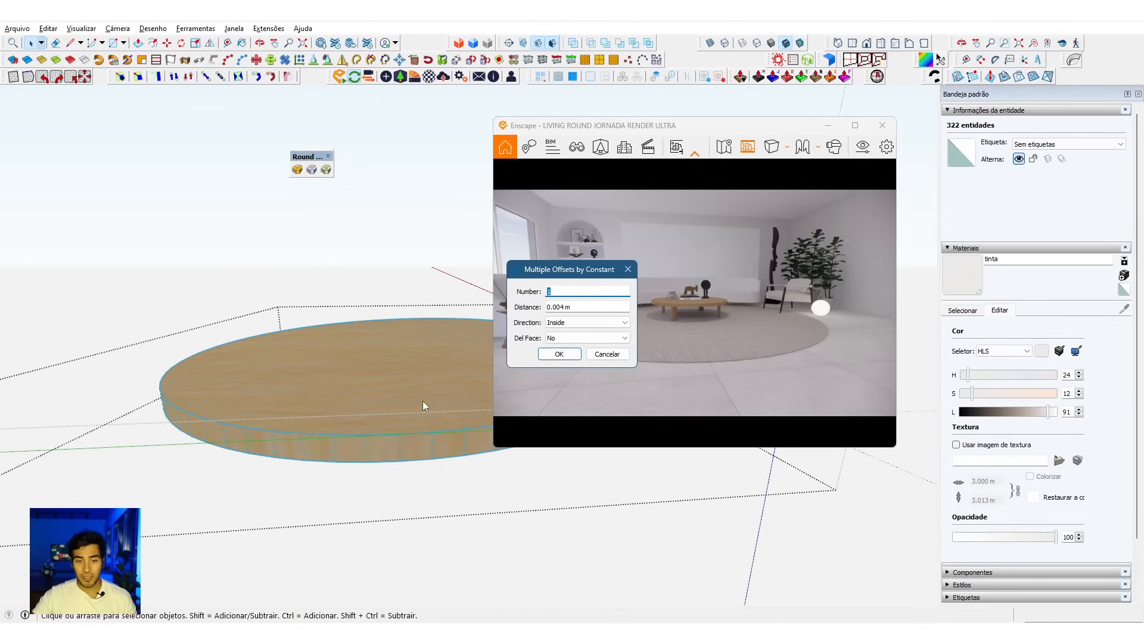
pyautogui.click(618, 358)
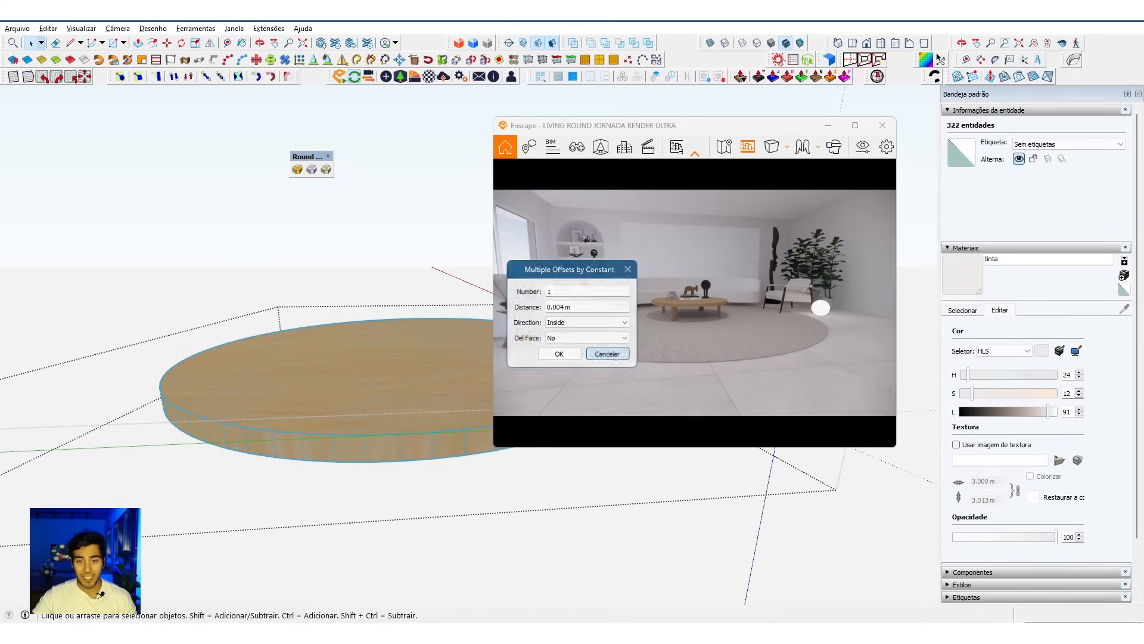
# Step: Offset the outline of the tabletop's upper face inward by 3 mm
pyautogui.scroll(-1, 341, 420)
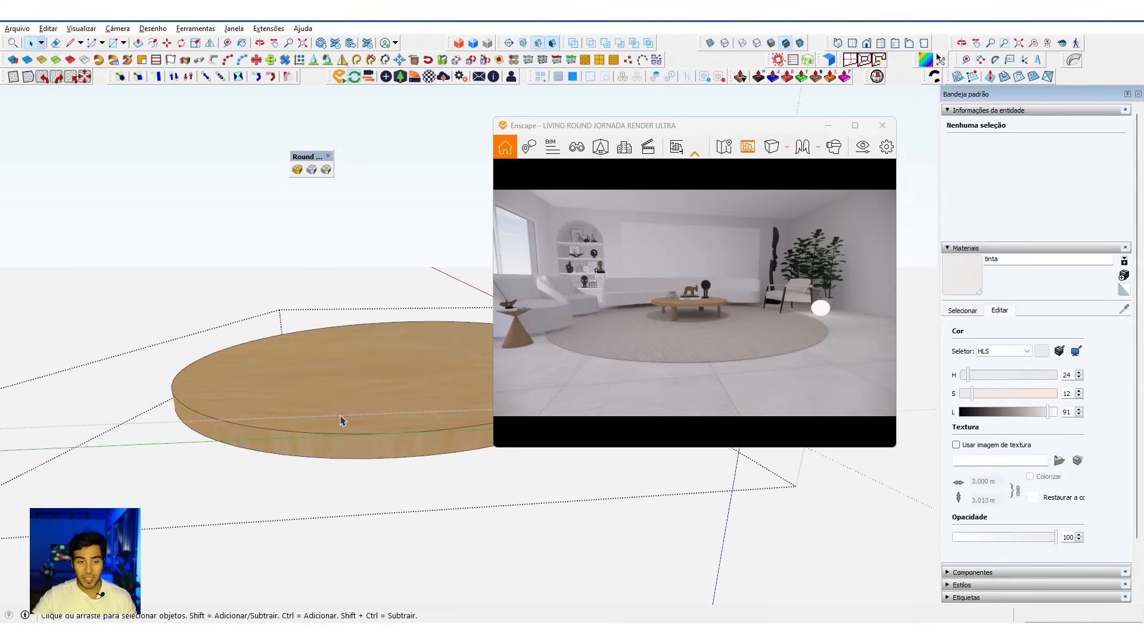
pyautogui.click(342, 419)
pyautogui.scroll(3, 341, 435)
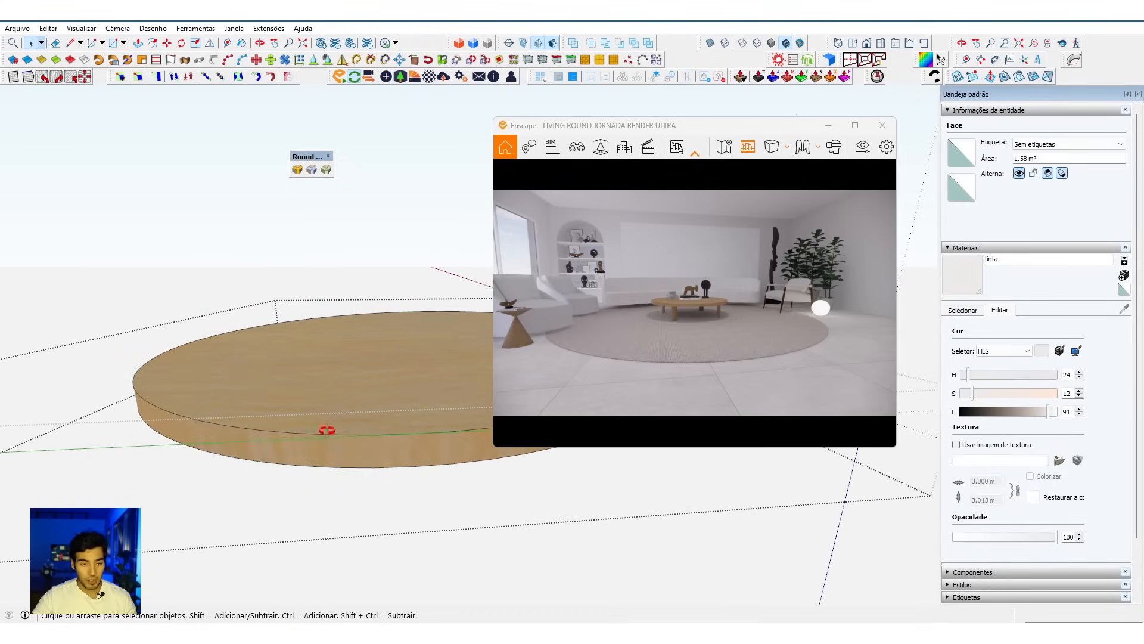
pyautogui.press('f')
pyautogui.click(300, 435)
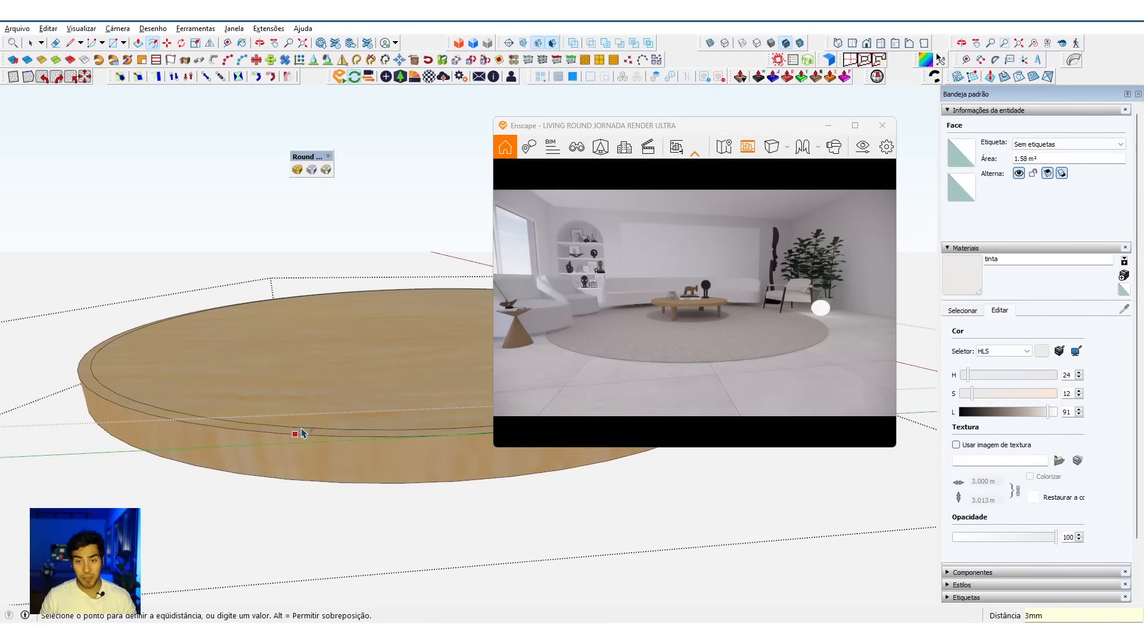
pyautogui.press('Return')
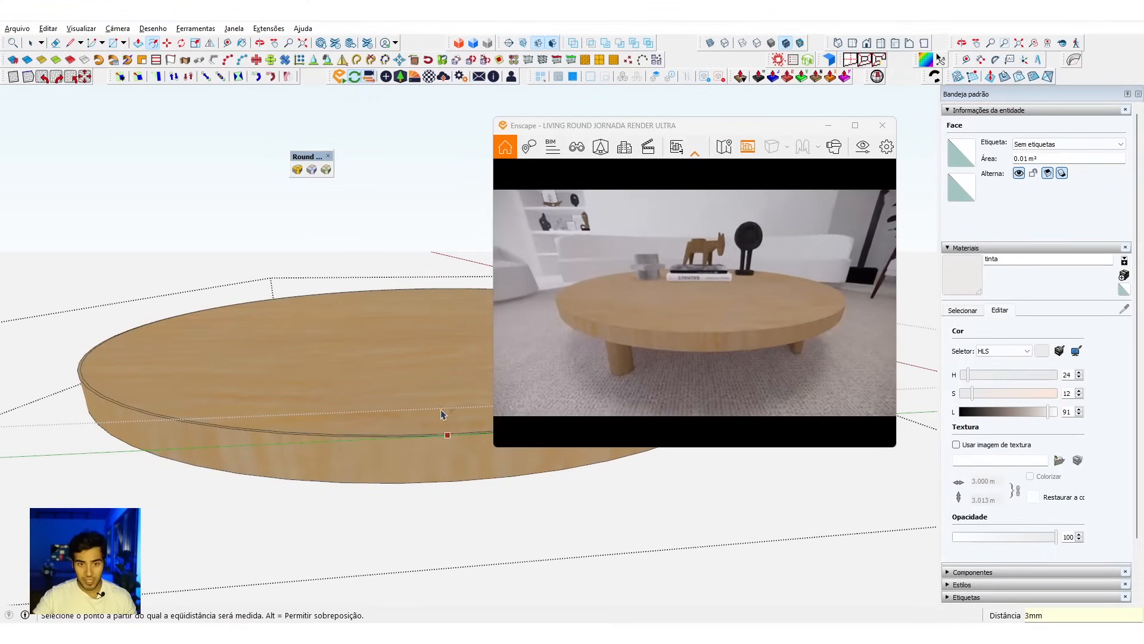
pyautogui.scroll(6, 408, 437)
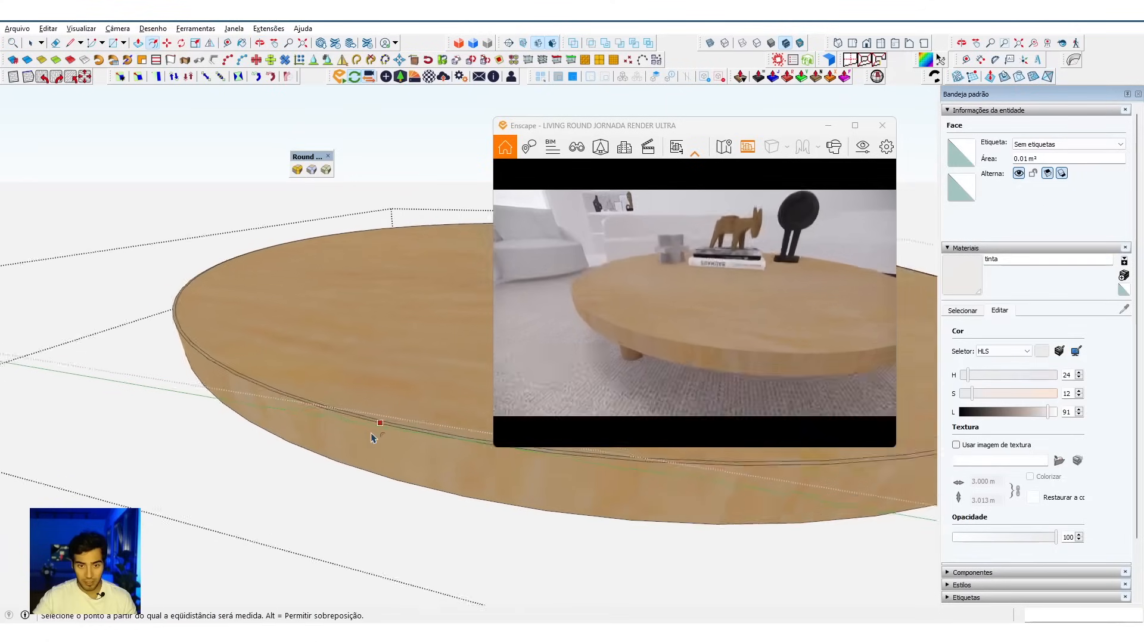
pyautogui.press('space')
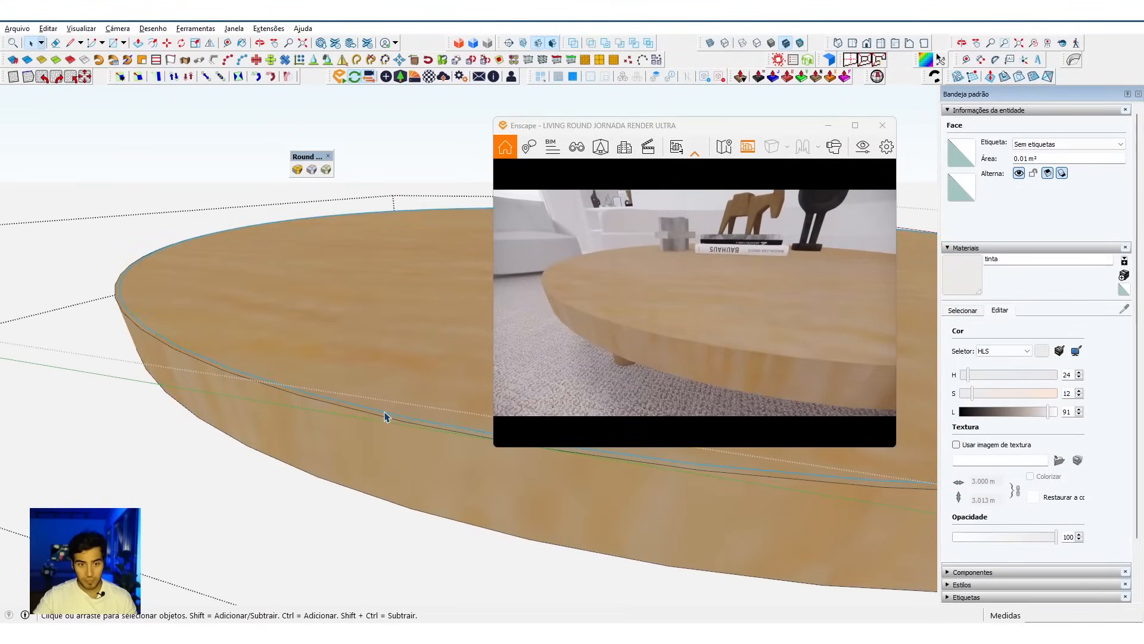
# Step: Copy the inner offset circle straight down onto the tabletop's underside and check its placement in X-ray view
pyautogui.click(384, 415)
pyautogui.press('m')
pyautogui.press('ctrl')
pyautogui.click(387, 417)
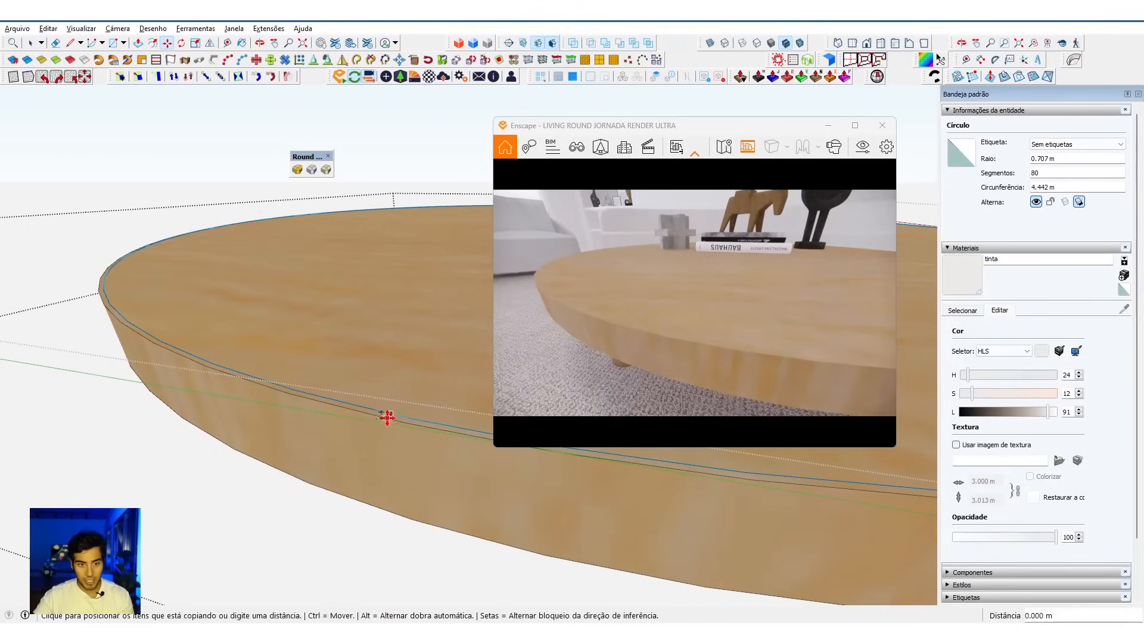
pyautogui.click(363, 501)
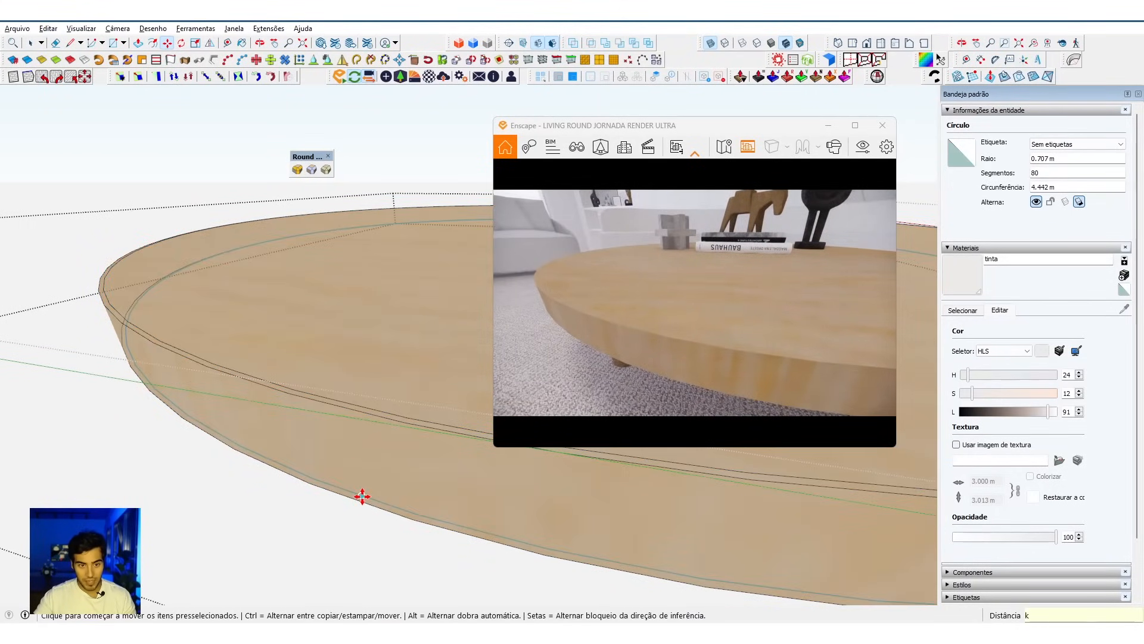
pyautogui.press('k')
pyautogui.middleClick(362, 497)
pyautogui.press('space')
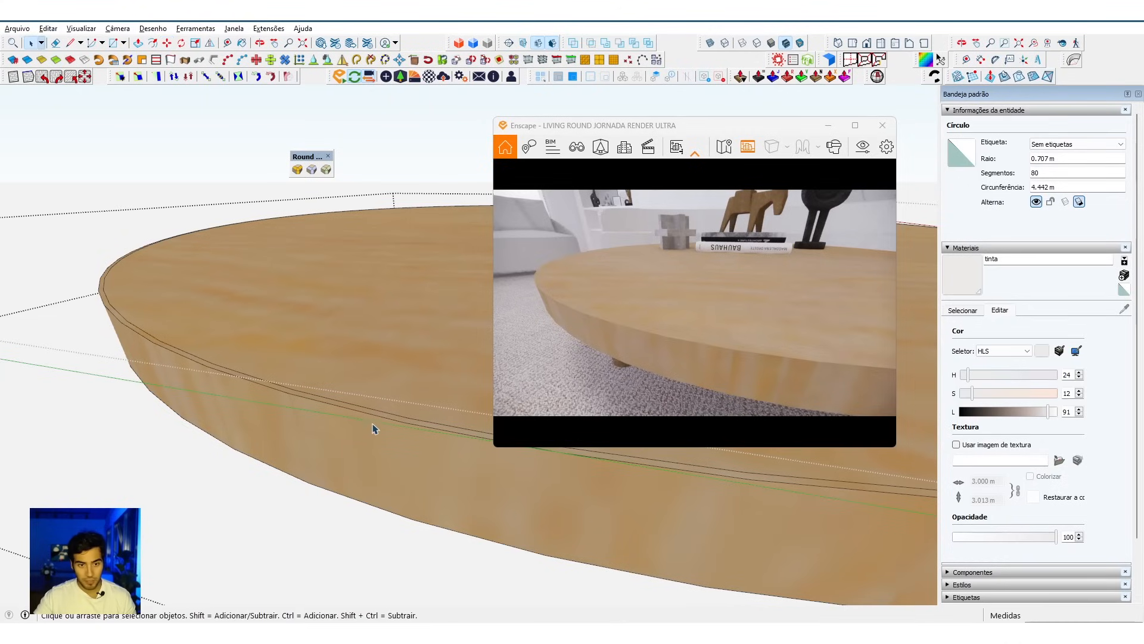
# Step: Copy the tabletop's upper outer edge circle a short distance straight down the side face
pyautogui.press('m')
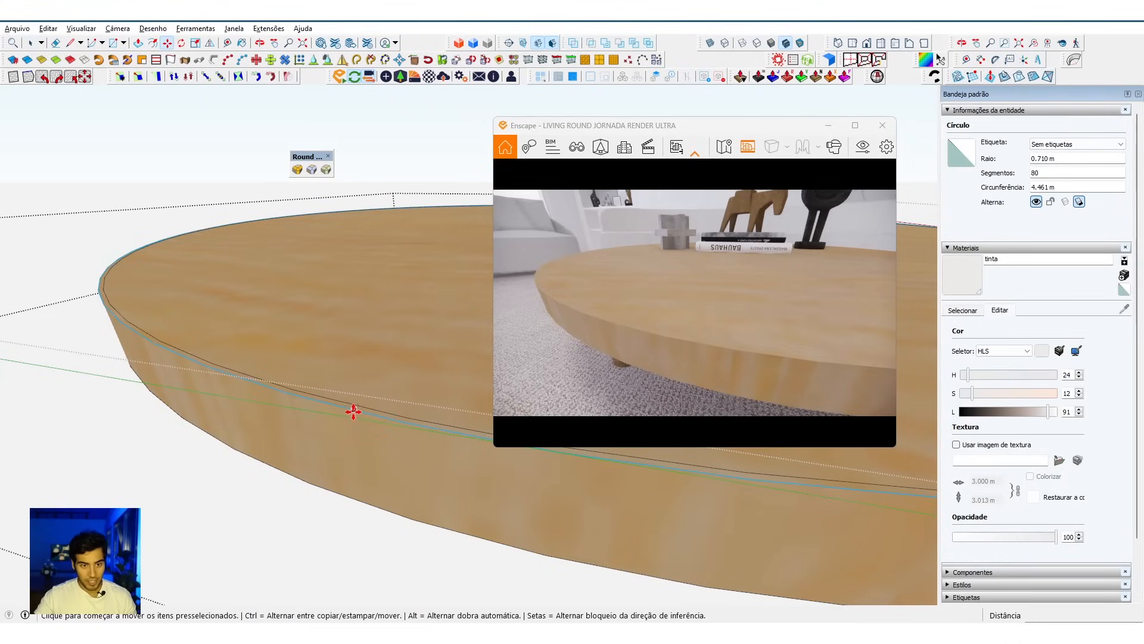
pyautogui.click(355, 412)
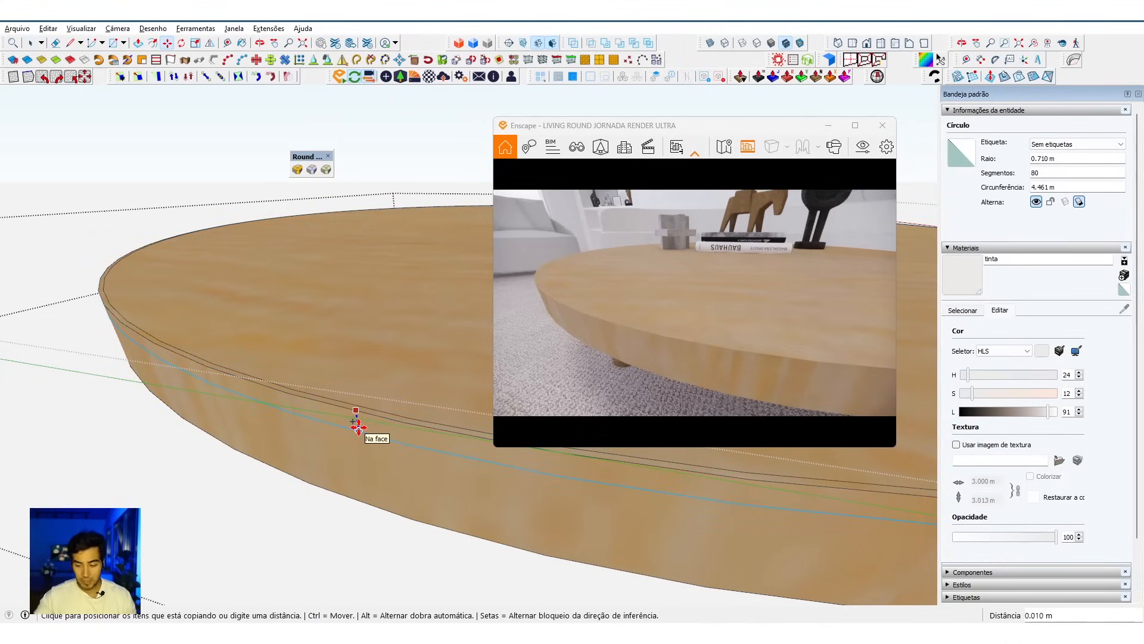
pyautogui.press('Return')
pyautogui.press('space')
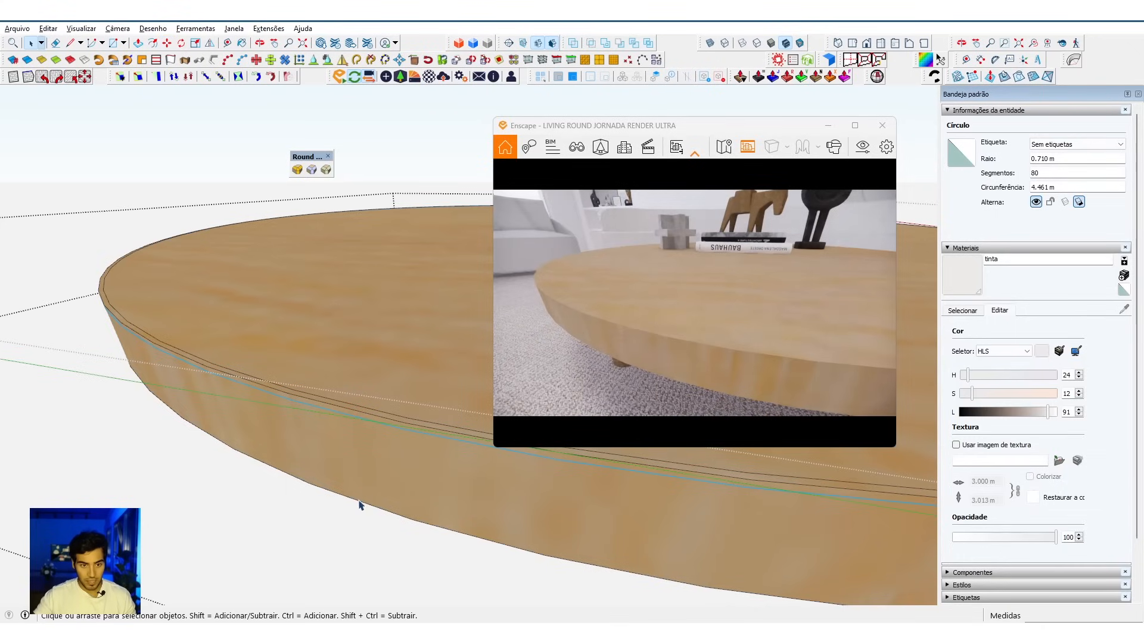
# Step: Copy the tabletop's lower outer edge circle 0.003 m up the side face
pyautogui.press('m')
pyautogui.click(363, 501)
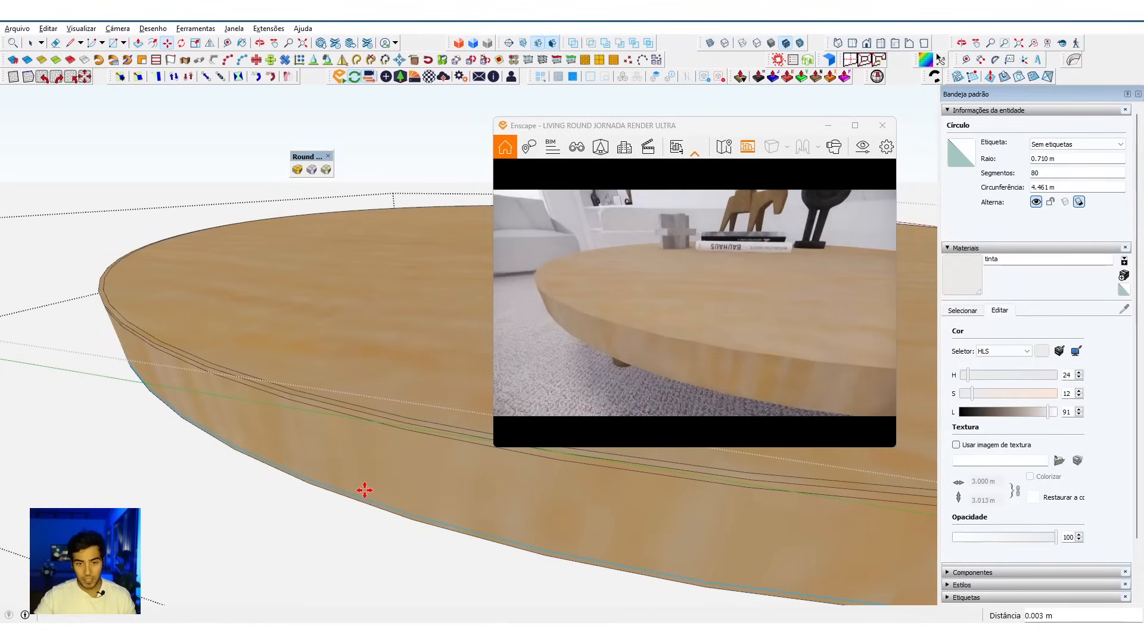
pyautogui.moveTo(427, 436); pyautogui.dragTo(334, 414, button='middle')
pyautogui.scroll(-3, 335, 412)
pyautogui.press('space')
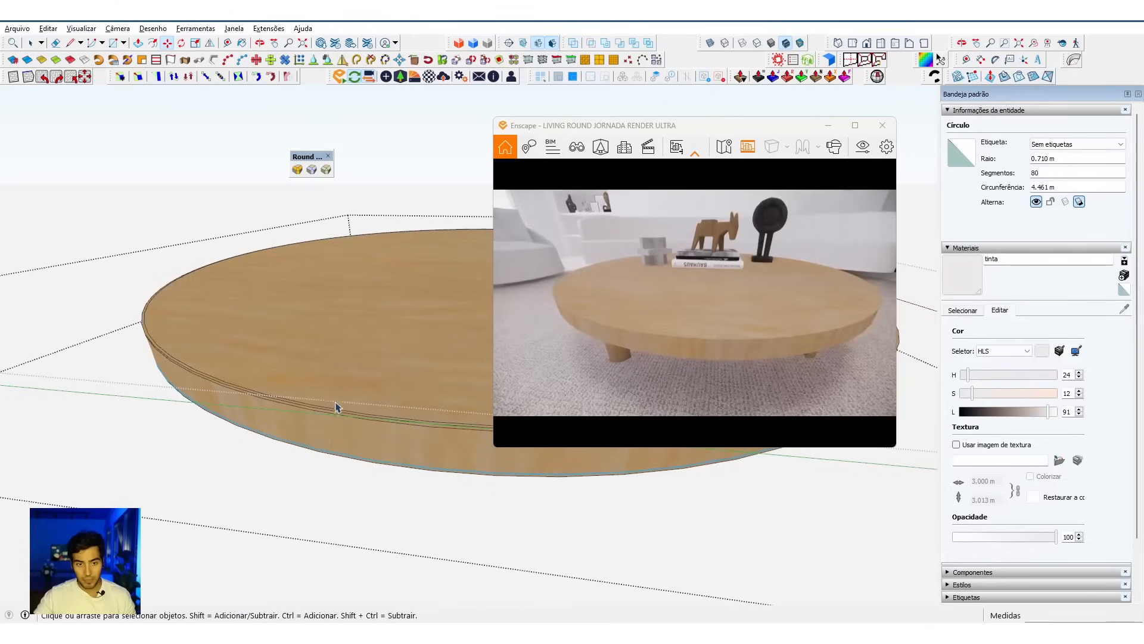
# Step: Select all of the tabletop's geometry and soften its edges with an angle between normals of 82.7 degrees
pyautogui.scroll(3, 341, 400)
pyautogui.tripleClick(340, 400)
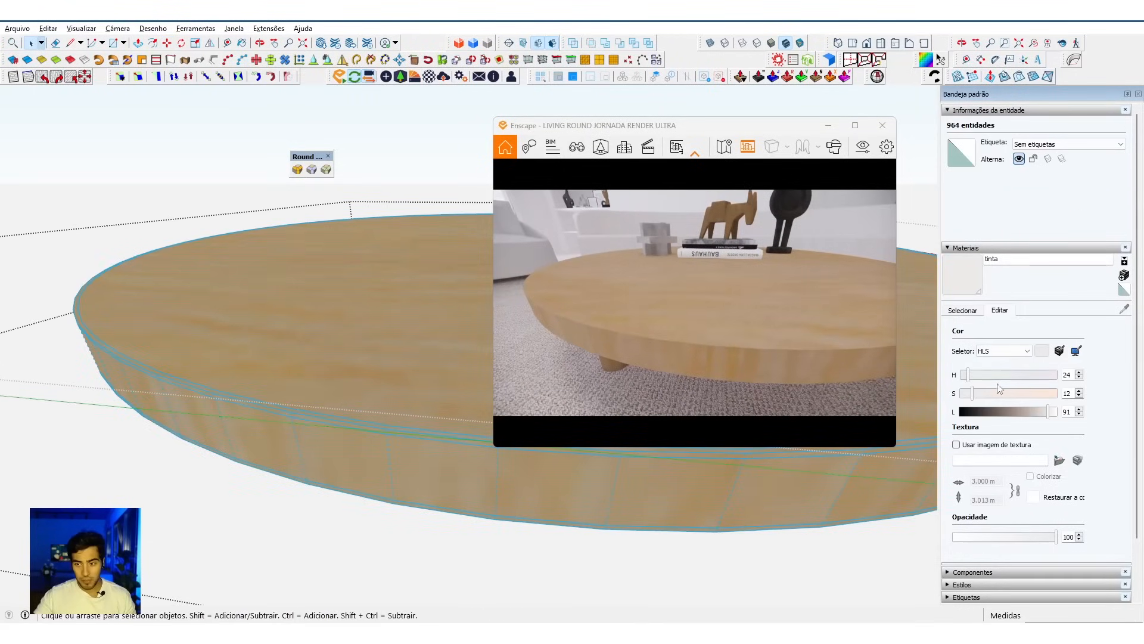
pyautogui.click(969, 248)
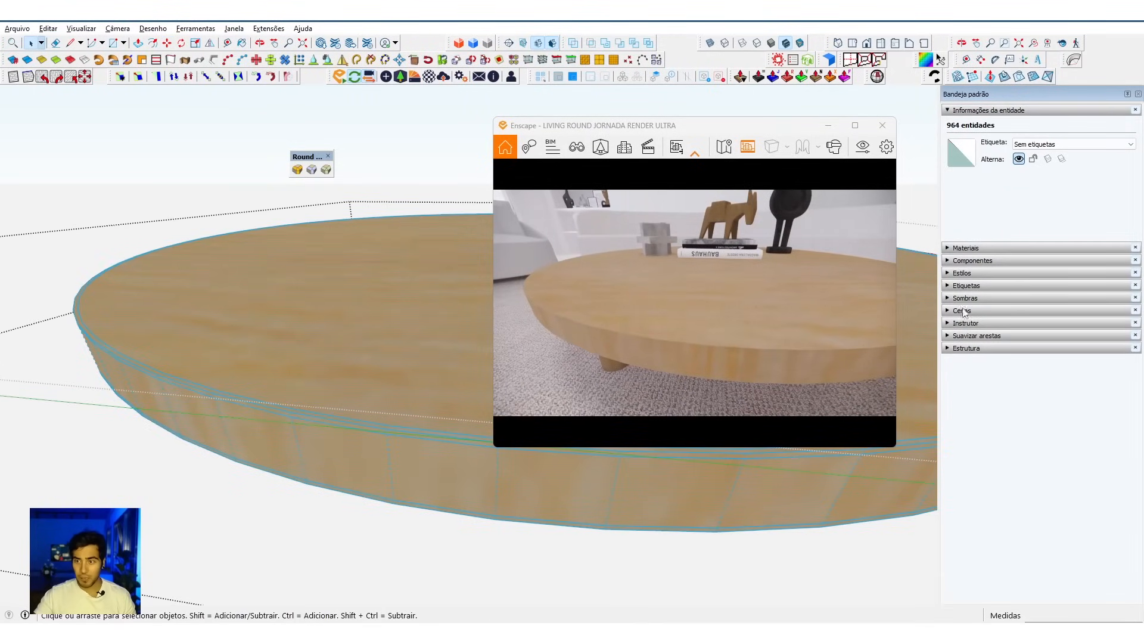
pyautogui.click(966, 336)
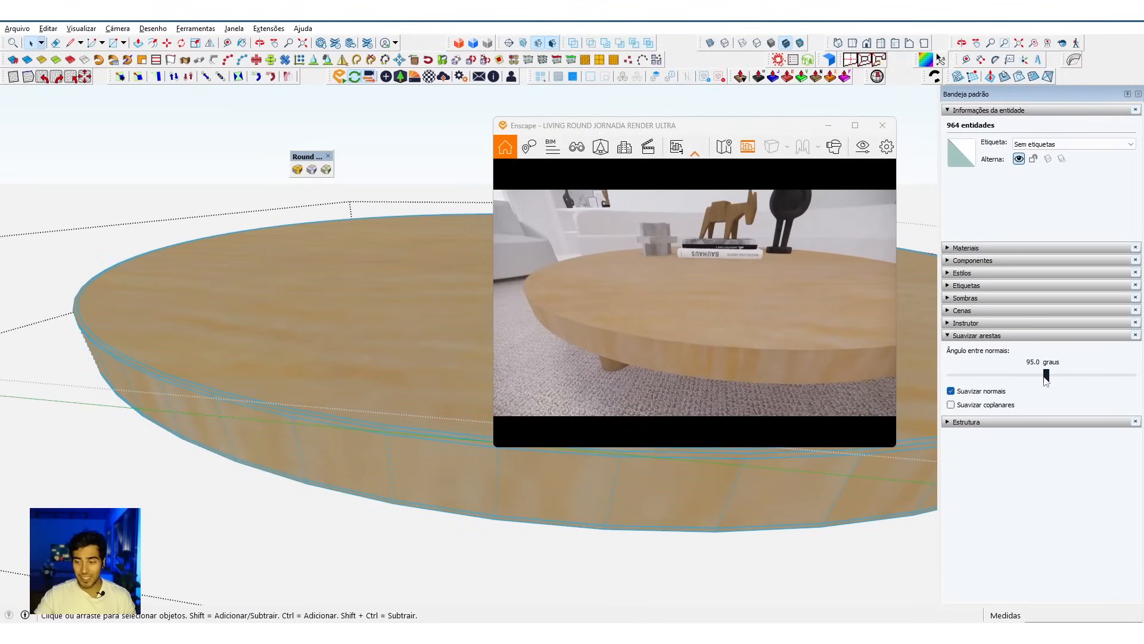
pyautogui.moveTo(1048, 380); pyautogui.dragTo(1034, 377)
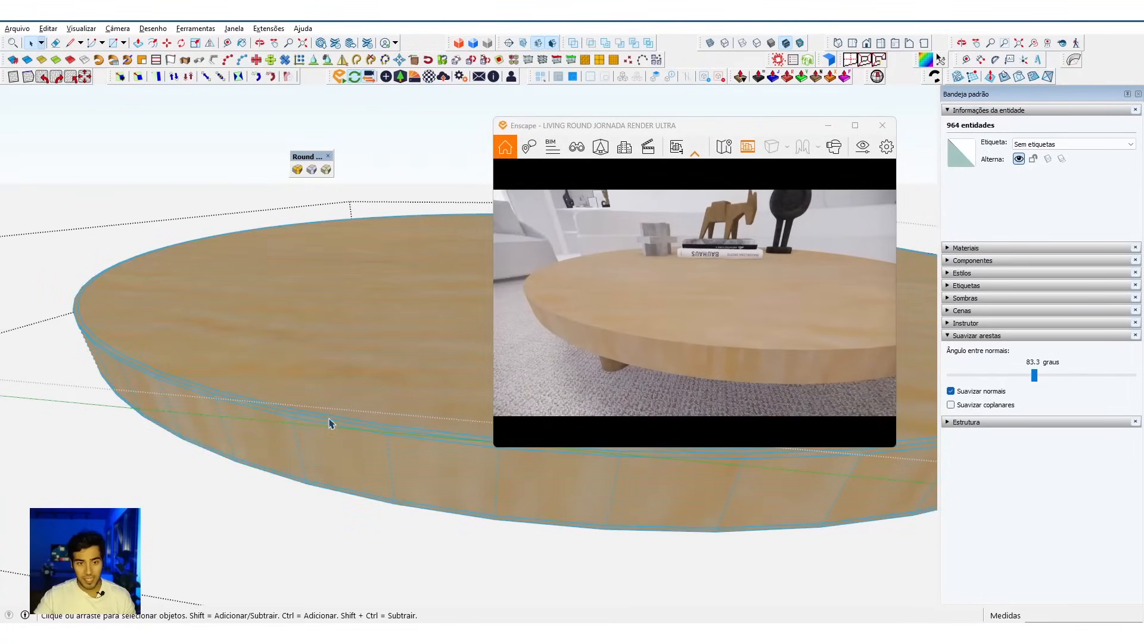
pyautogui.moveTo(1038, 378)
pyautogui.mouseDown()
pyautogui.moveTo(1048, 380)
pyautogui.moveTo(1031, 377)
pyautogui.mouseUp()
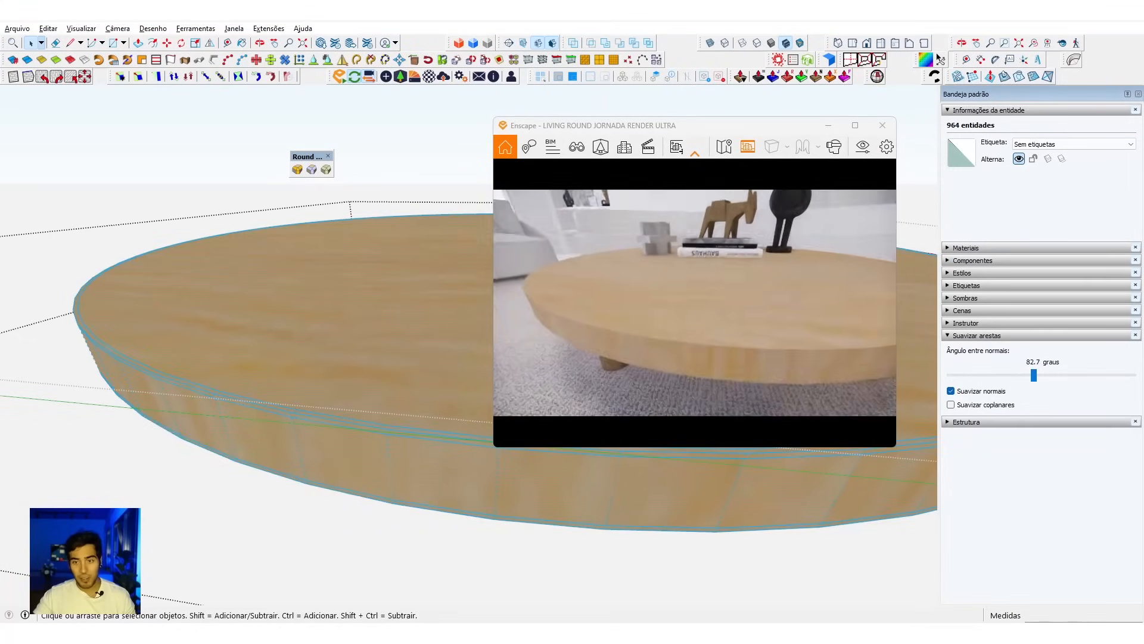
# Step: Raise the softening angle between normals to 94.4 degrees and inspect the tabletop's rim in the Enscape live render
pyautogui.scroll(3, 695, 303)
pyautogui.moveTo(651, 331); pyautogui.dragTo(661, 280, button='right')
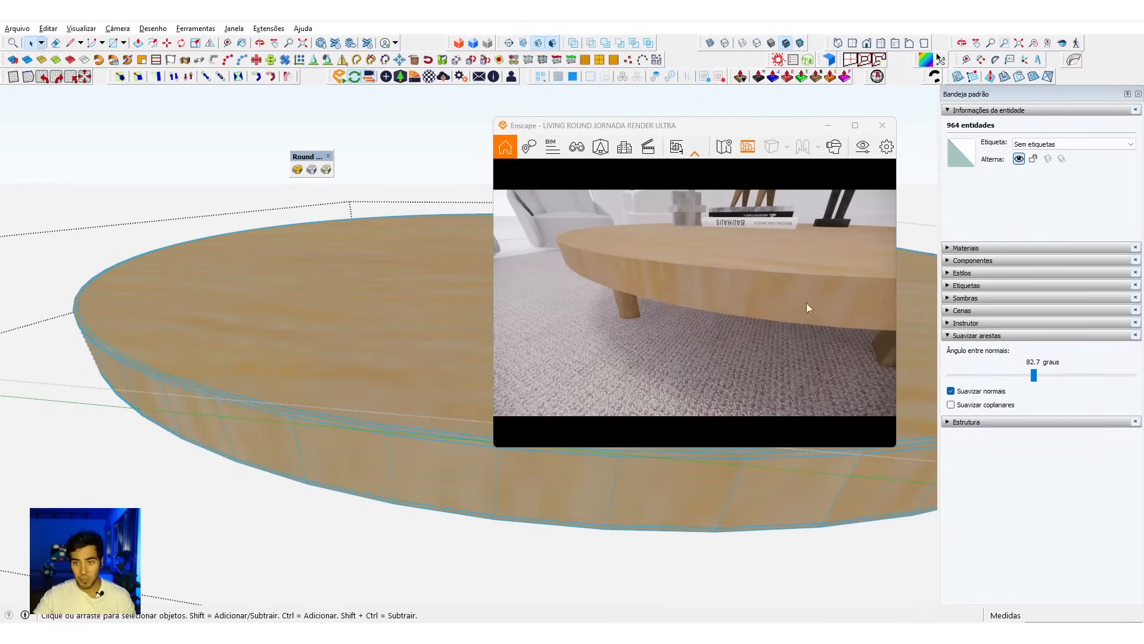
pyautogui.moveTo(1036, 379); pyautogui.dragTo(1047, 381)
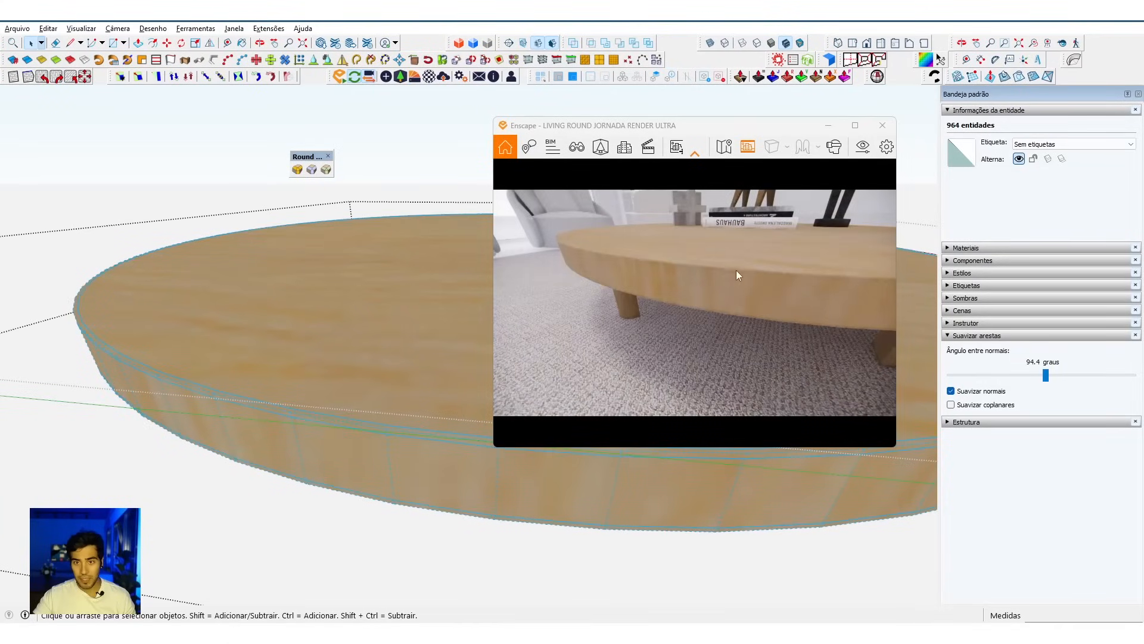
pyautogui.moveTo(703, 260); pyautogui.dragTo(701, 283, button='right')
pyautogui.moveTo(604, 297); pyautogui.dragTo(601, 311, button='right')
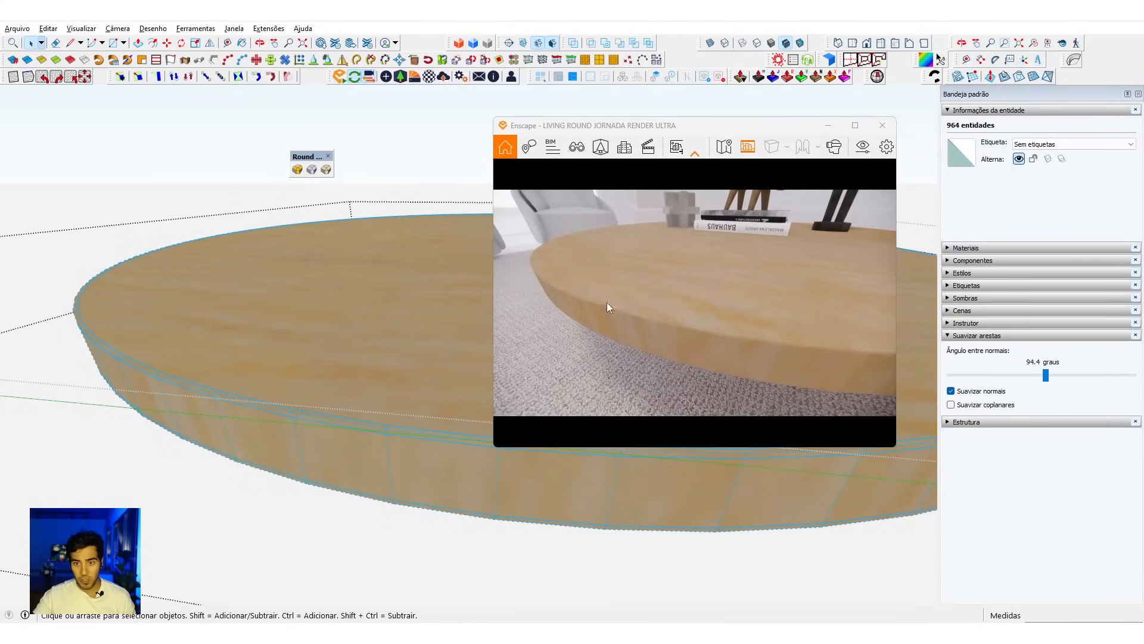
# Step: Clear the selection and exit the tabletop and table groups back to the full living room model
pyautogui.click(375, 372)
pyautogui.press('Escape')
pyautogui.press('Escape')
pyautogui.press('Escape')
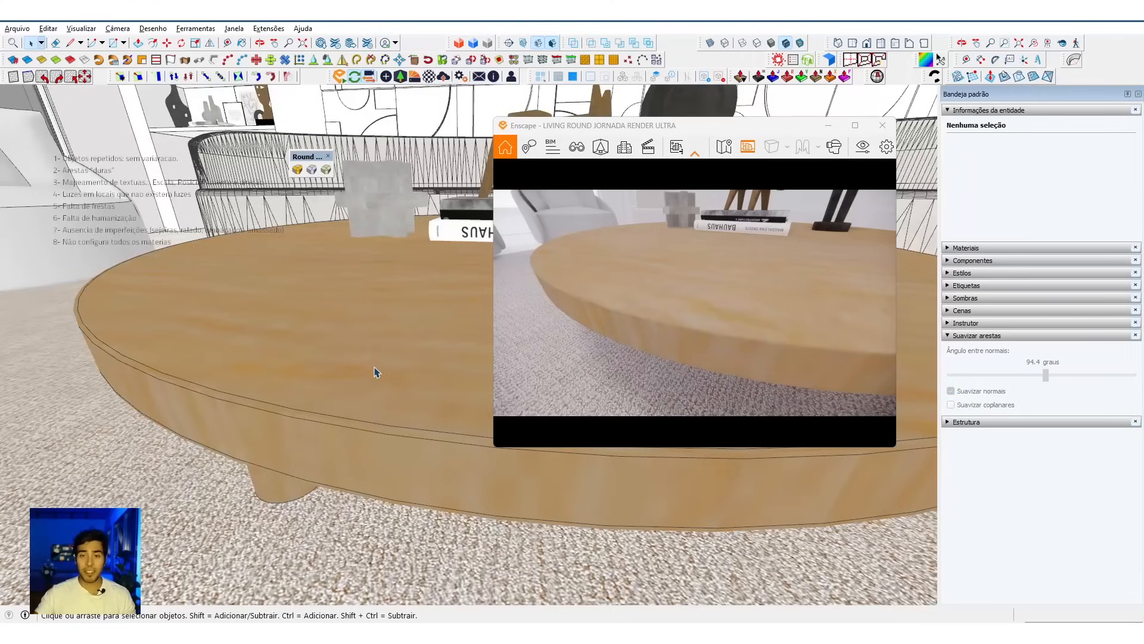
# Step: Examine the whole living room in the Enscape live render and the cone-base side table beside the armchair in the model
pyautogui.moveTo(678, 322); pyautogui.dragTo(637, 331, button='right')
pyautogui.press('s')
pyautogui.press('w')
pyautogui.scroll(-5, 637, 331)
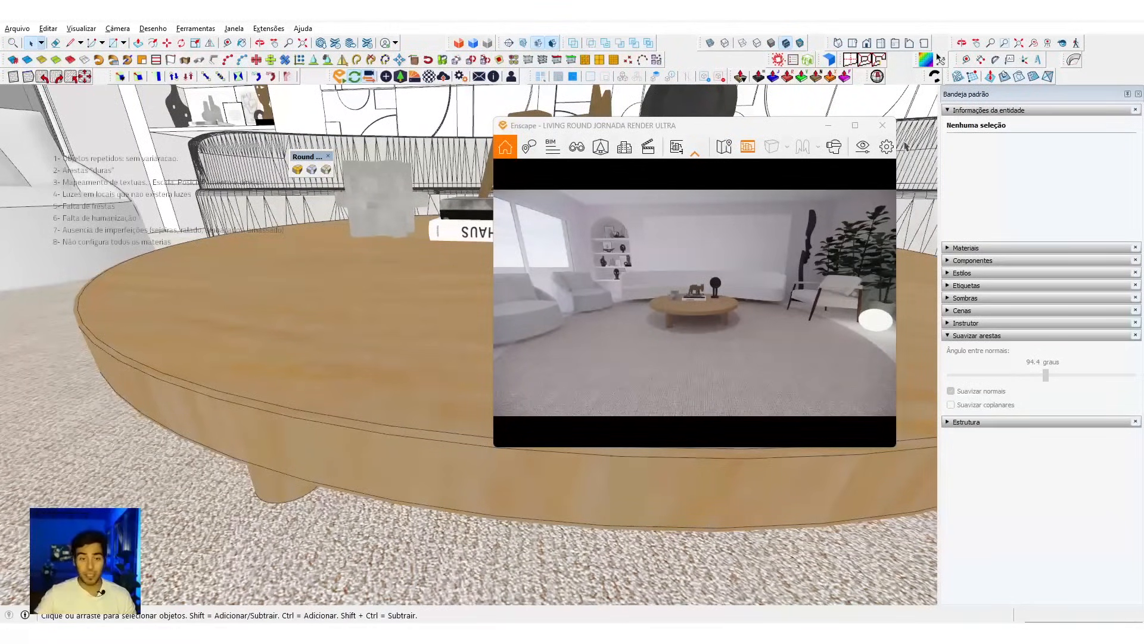
pyautogui.scroll(-5, 395, 370)
pyautogui.moveTo(314, 437)
pyautogui.keyDown('shift'); pyautogui.mouseDown(button='middle')
pyautogui.moveTo(332, 327)
pyautogui.moveTo(281, 375)
pyautogui.moveTo(444, 358)
pyautogui.mouseUp(button='middle'); pyautogui.keyUp('shift')
pyautogui.scroll(-2, 332, 327)
pyautogui.keyDown('shift'); pyautogui.moveTo(146, 351); pyautogui.dragTo(299, 357, button='middle'); pyautogui.keyUp('shift')
pyautogui.scroll(5, 249, 390)
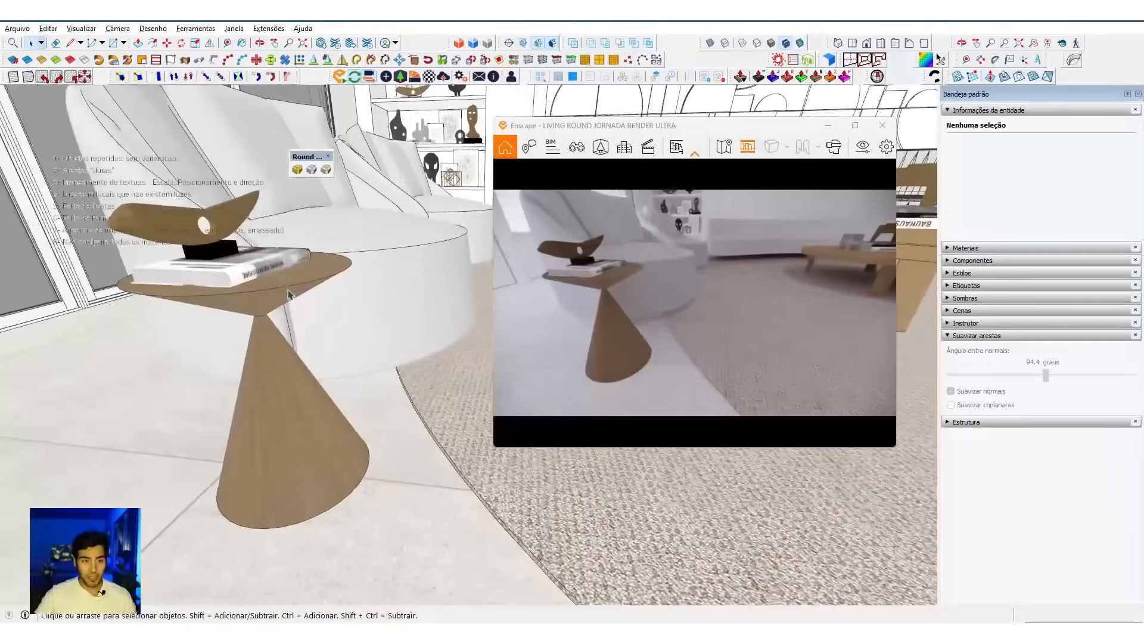
pyautogui.doubleClick(291, 289)
pyautogui.click(257, 282)
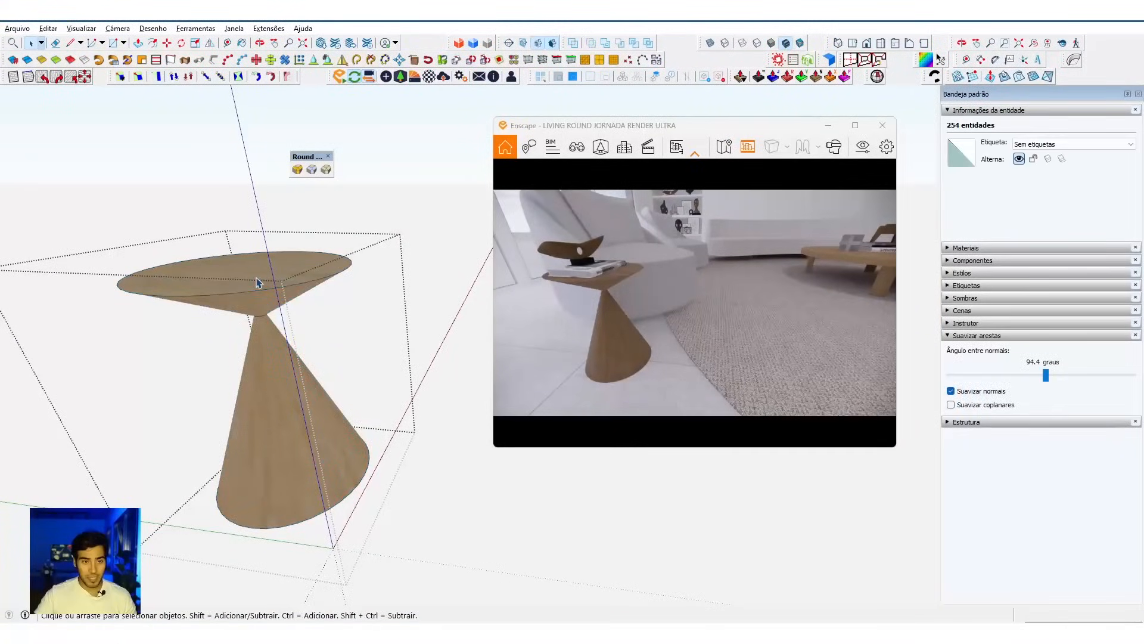
pyautogui.scroll(3, 255, 286)
pyautogui.scroll(-4, 271, 268)
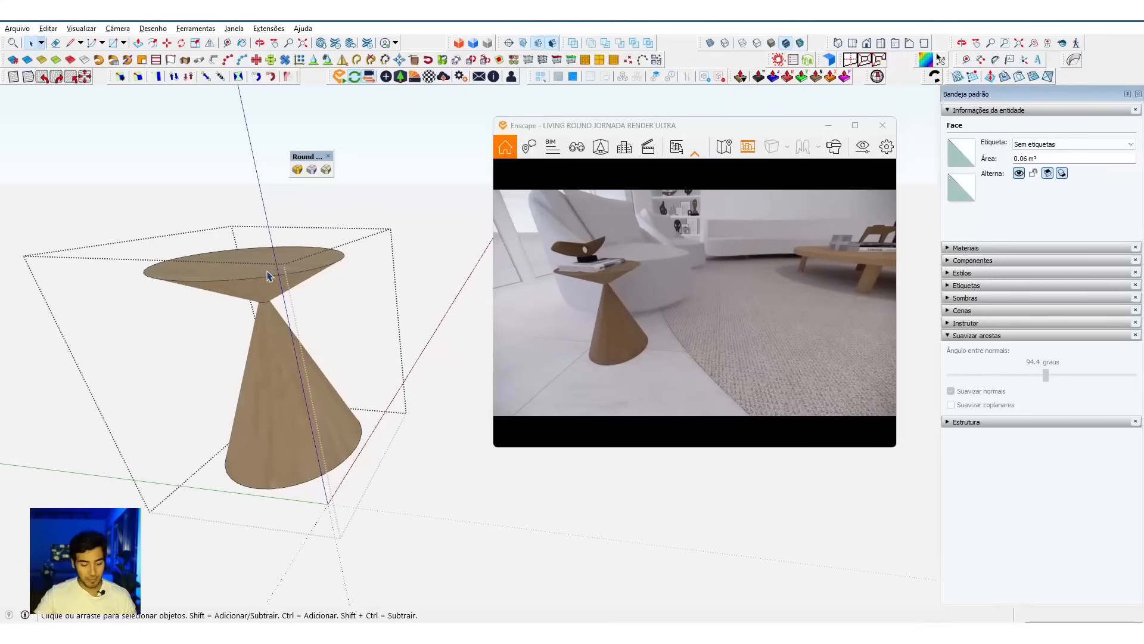
pyautogui.press('Escape')
pyautogui.press('Escape')
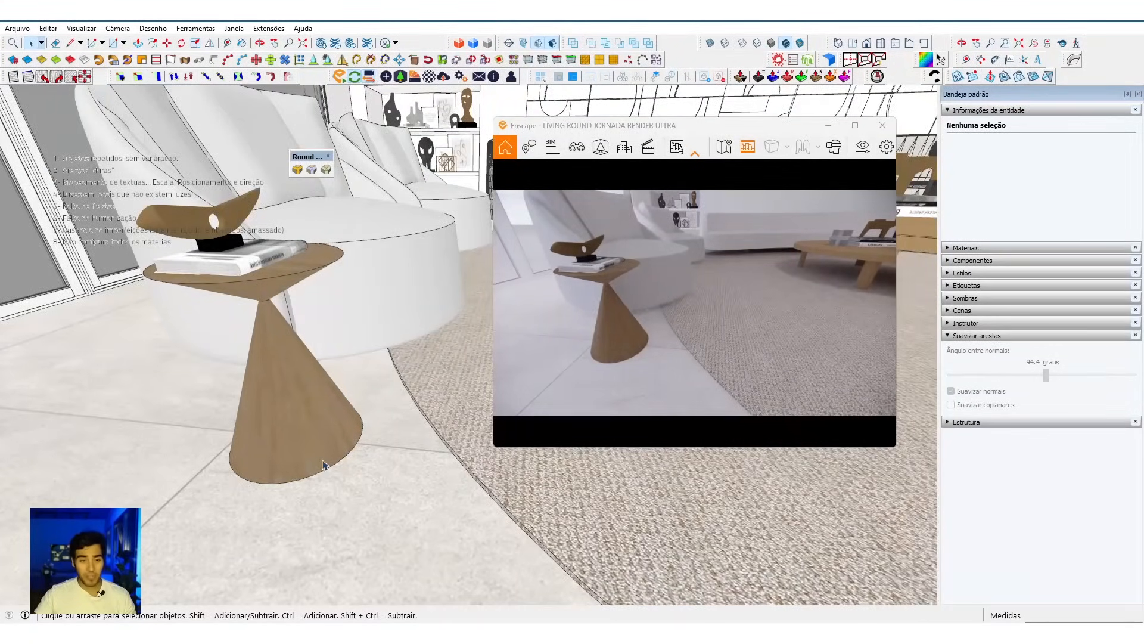
# Step: Draw a rectangle on the floor that fully surrounds the side table's conical base
pyautogui.press('r')
pyautogui.click(184, 374)
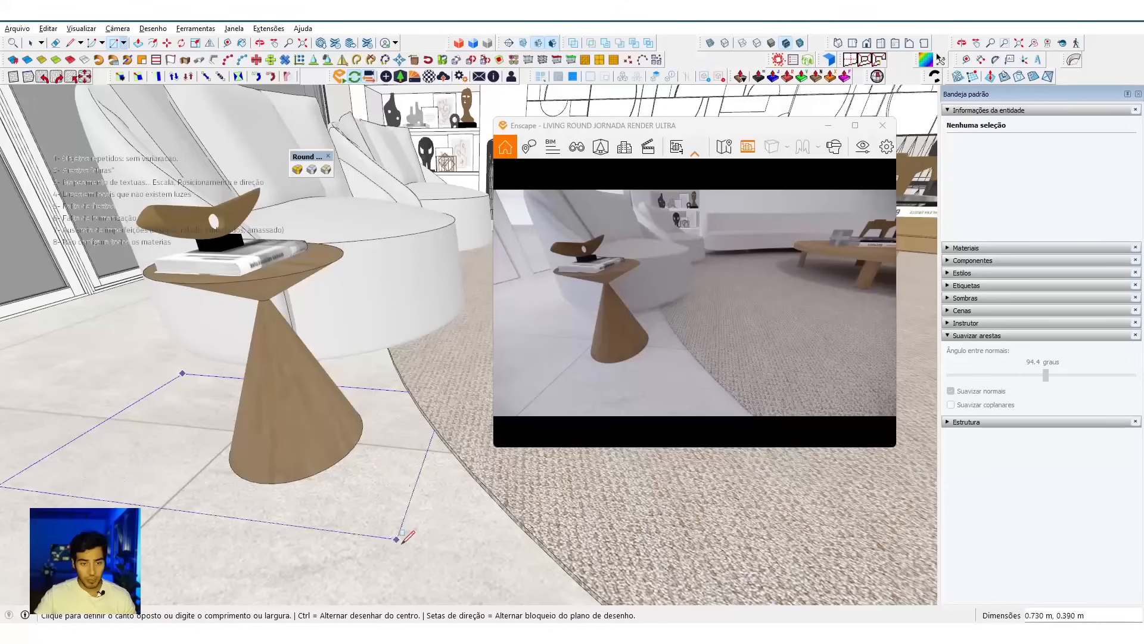
pyautogui.click(404, 560)
pyautogui.press('space')
# Step: Move the rectangle around the side table's base 3 mm up from the floor
pyautogui.doubleClick(371, 509)
pyautogui.press('m')
pyautogui.scroll(4, 357, 509)
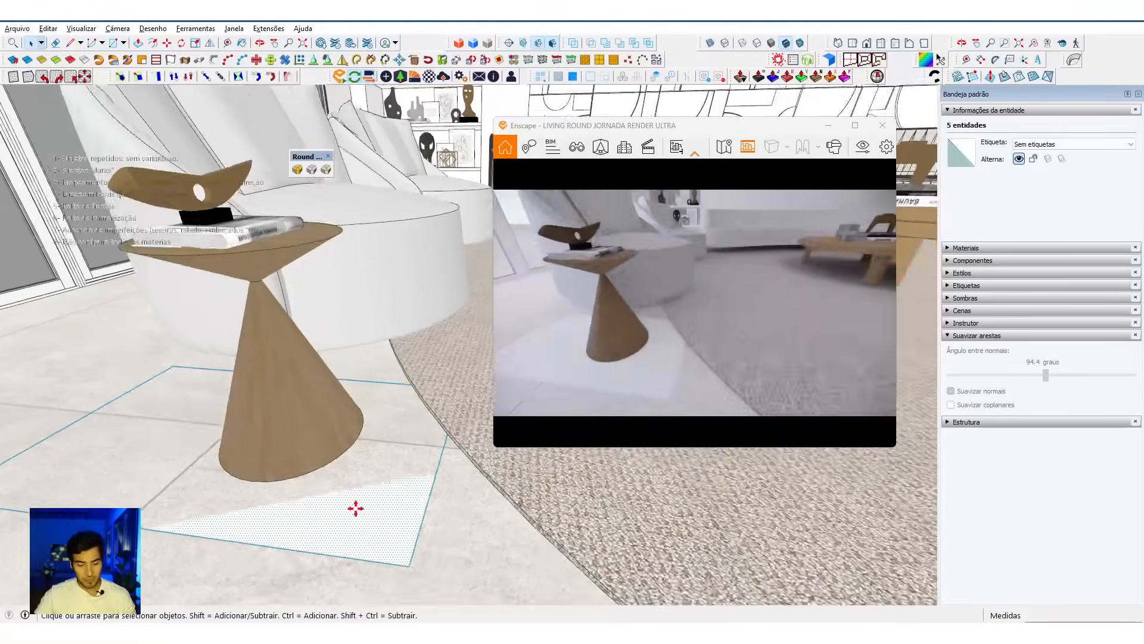
pyautogui.click(366, 513)
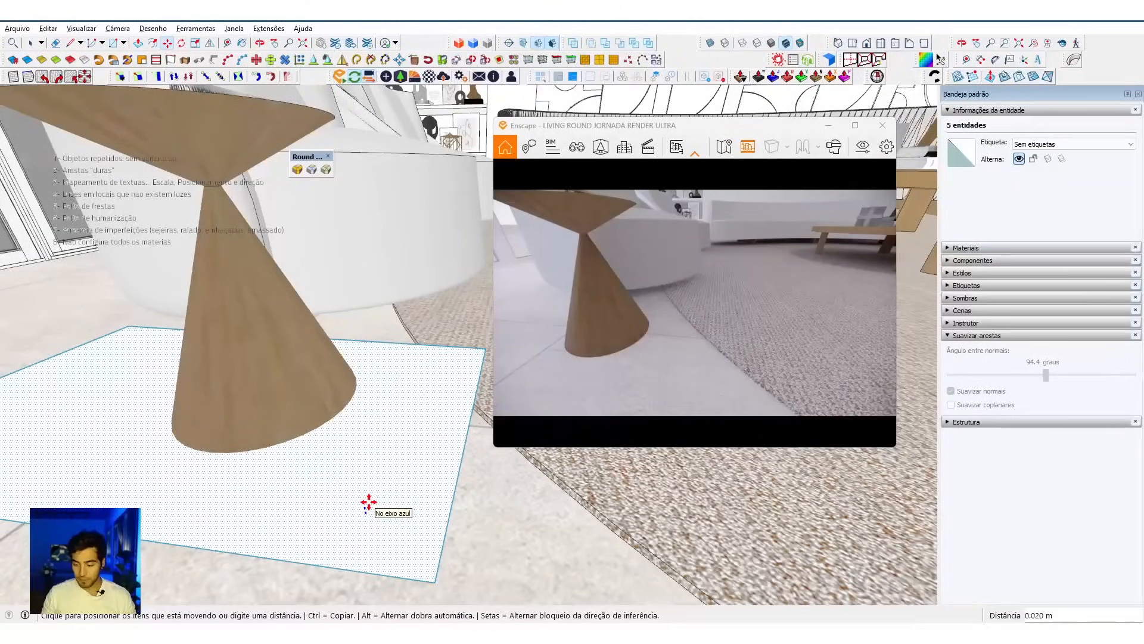
pyautogui.press('Return')
# Step: Copy the raised rectangle vertically to the side table's top and lower the copy slightly below the top surface
pyautogui.press('ctrl')
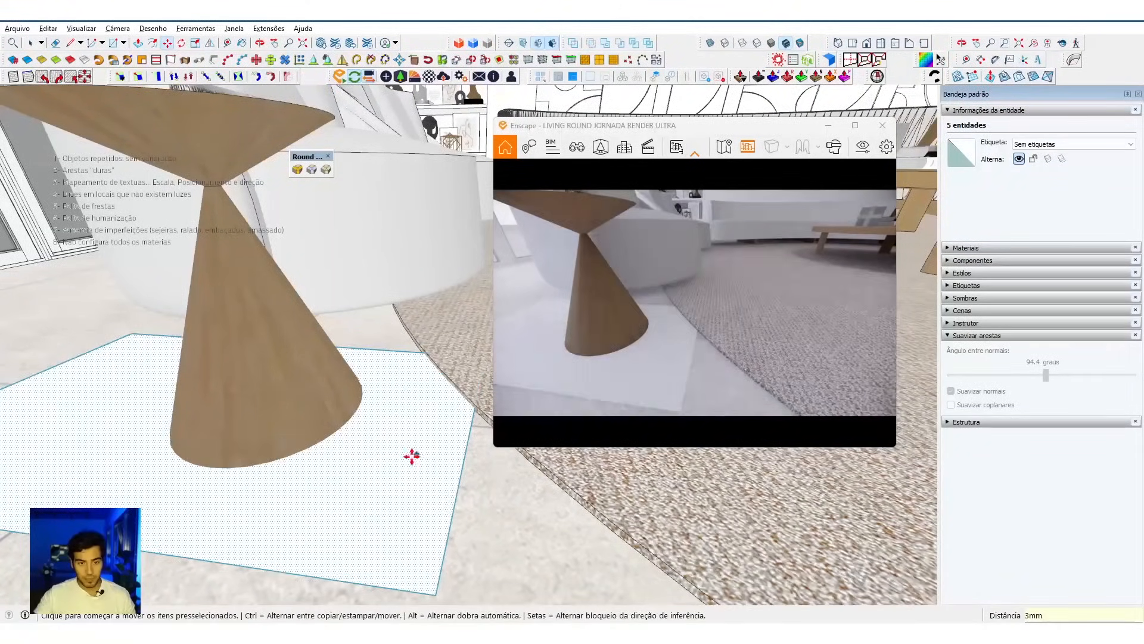
pyautogui.scroll(-4, 399, 464)
pyautogui.click(398, 464)
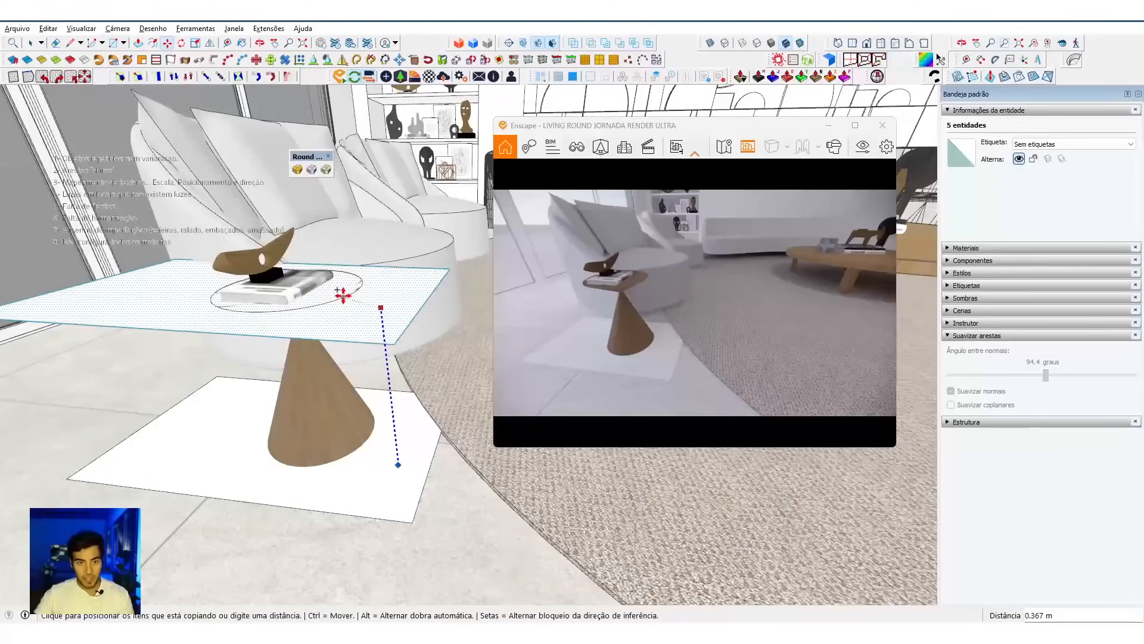
pyautogui.press('ctrl')
pyautogui.scroll(4, 364, 298)
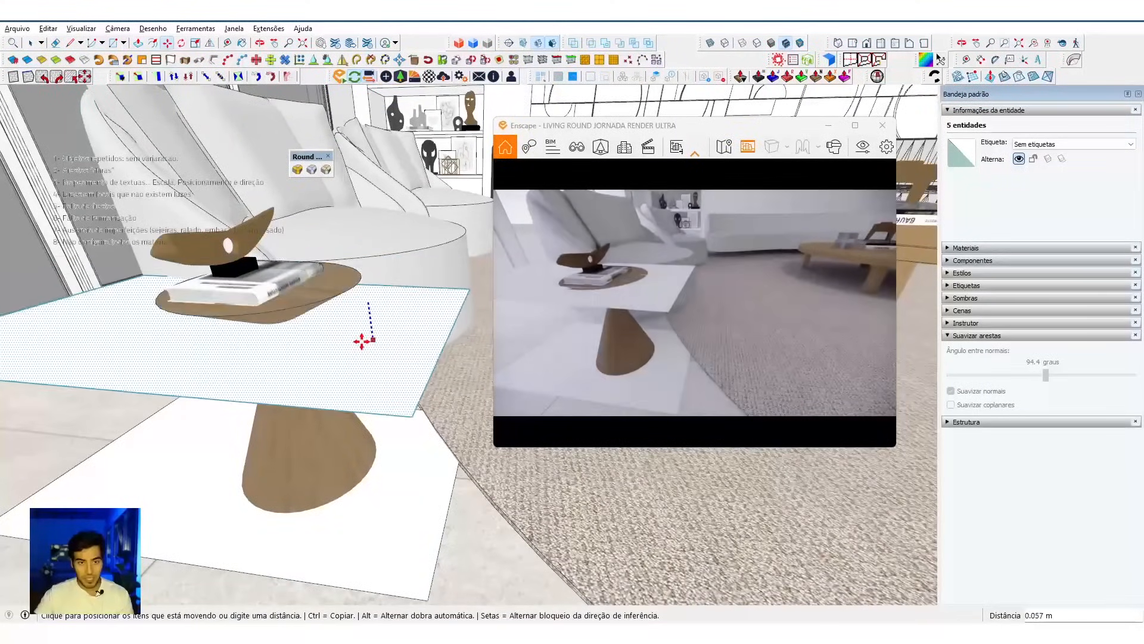
pyautogui.press('Return')
# Step: Cut both rectangles and paste them in place inside the side table's group as a single group
pyautogui.press('space')
pyautogui.scroll(-1, 360, 347)
pyautogui.keyDown('shift'); pyautogui.doubleClick(400, 515); pyautogui.keyUp('shift')
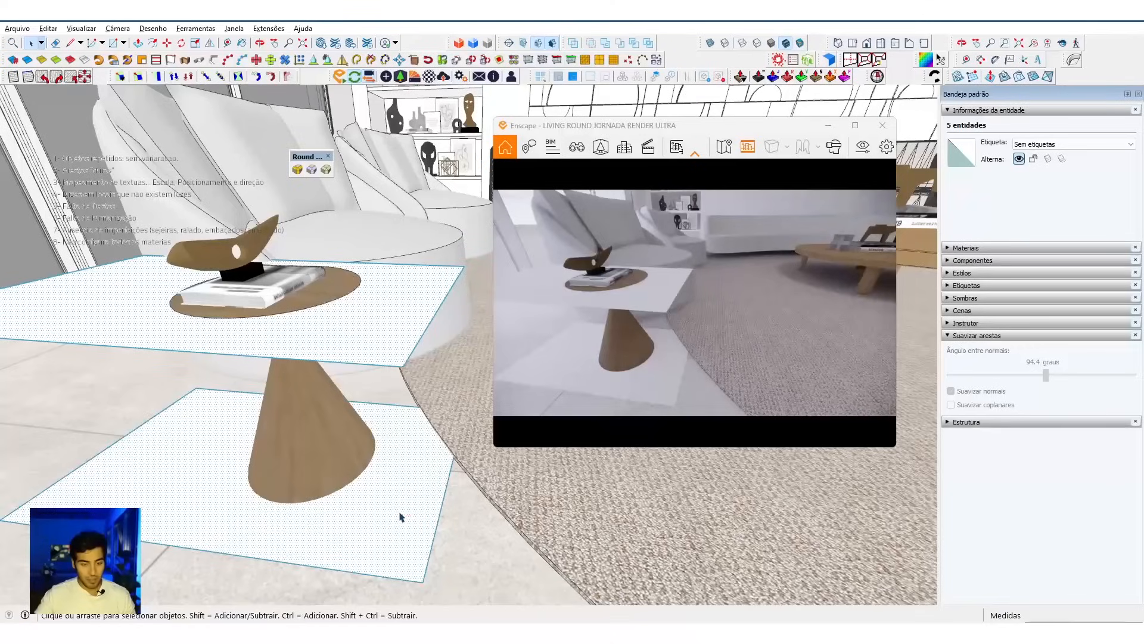
pyautogui.press('Delete')
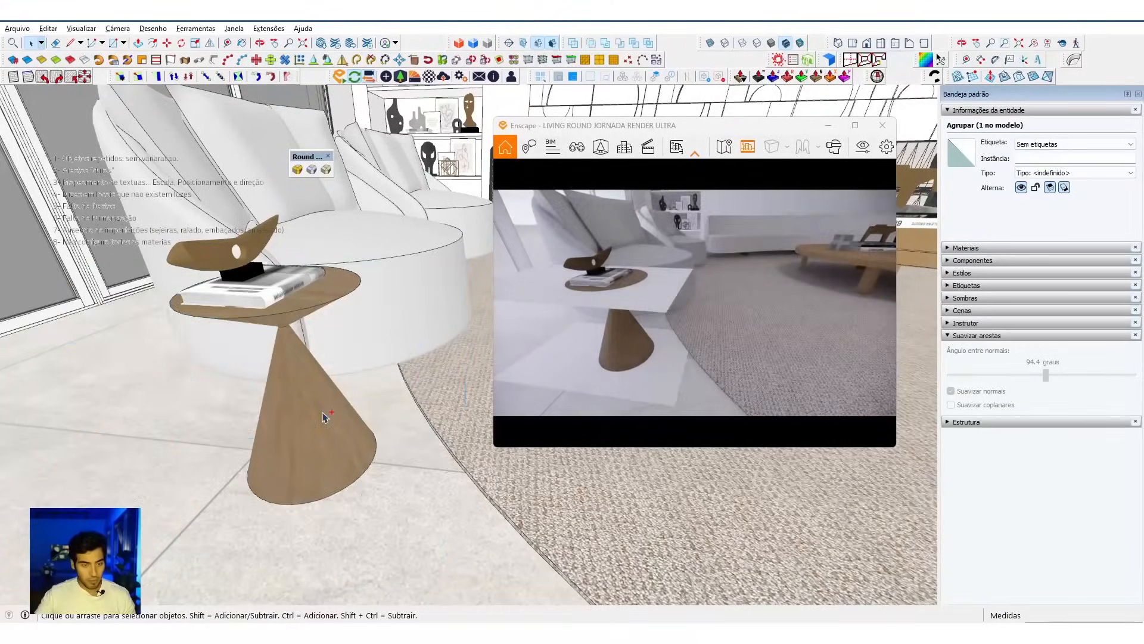
pyautogui.doubleClick(322, 417)
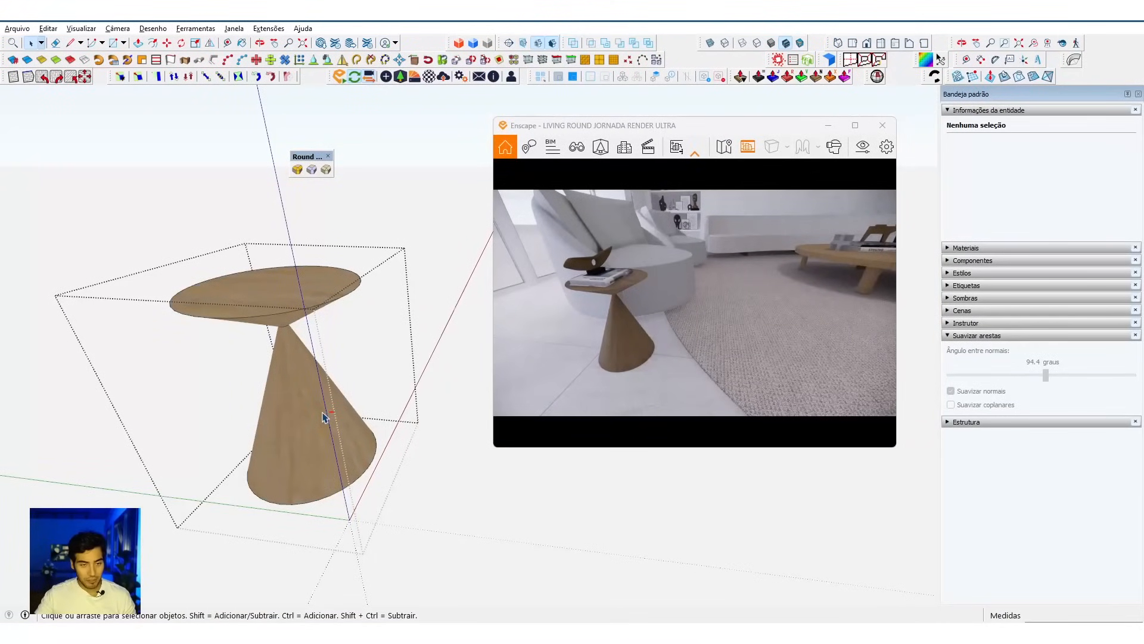
pyautogui.click(48, 28)
pyautogui.click(102, 116)
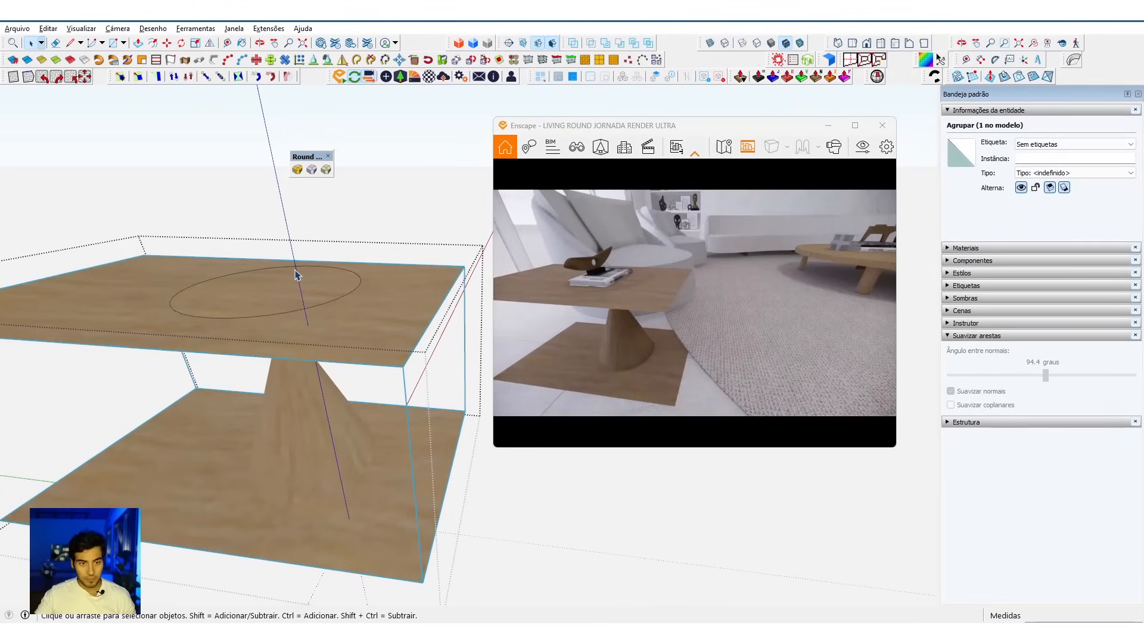
# Step: Select the side table's top and base geometry together with the rectangle group and intersect faces with the selection
pyautogui.click(318, 433)
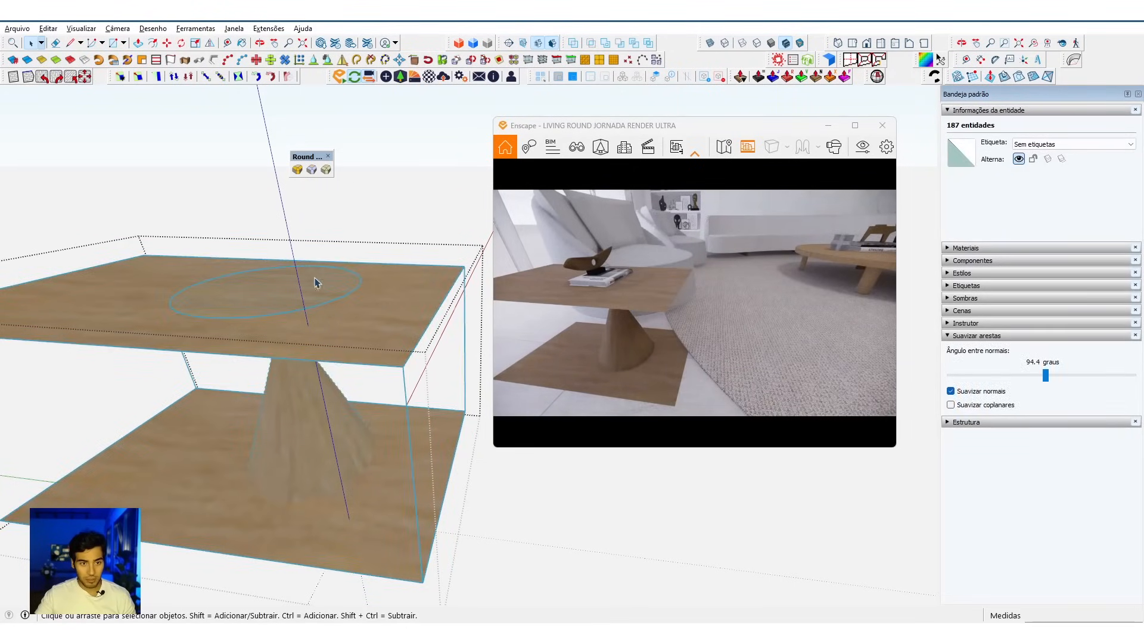
pyautogui.scroll(-3, 318, 286)
pyautogui.scroll(3, 304, 326)
pyautogui.rightClick(293, 277)
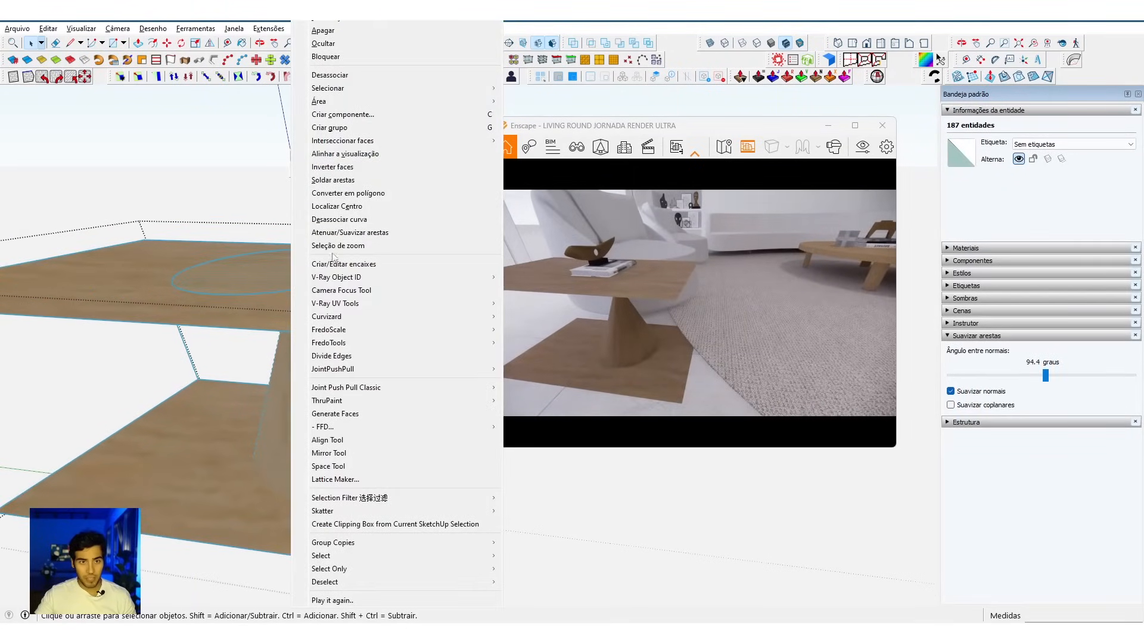
pyautogui.moveTo(346, 147)
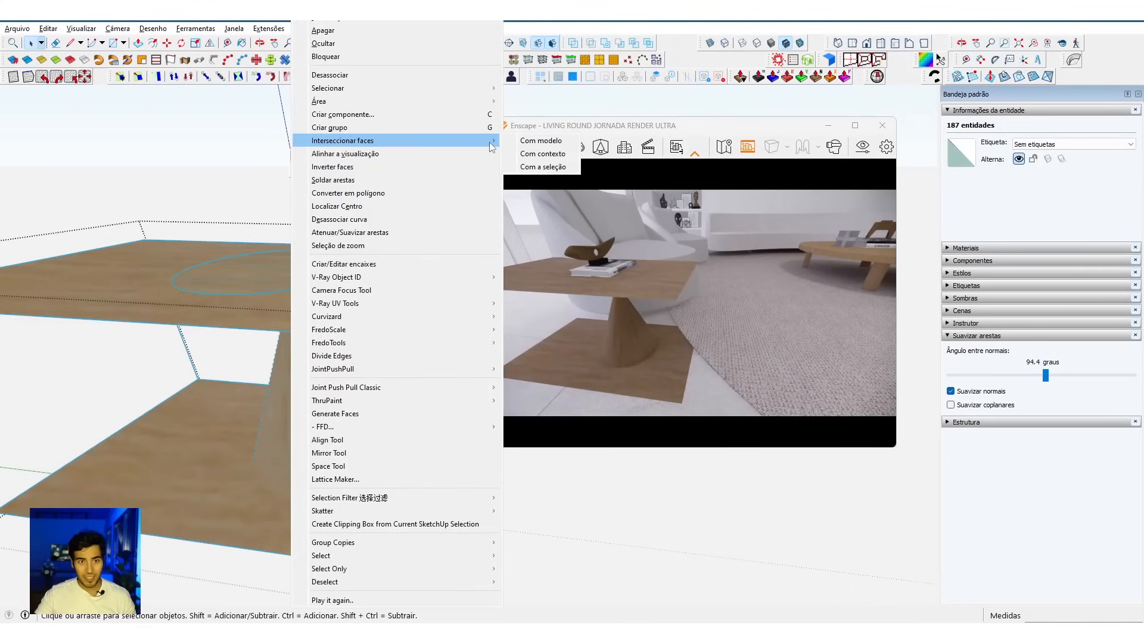
pyautogui.click(533, 166)
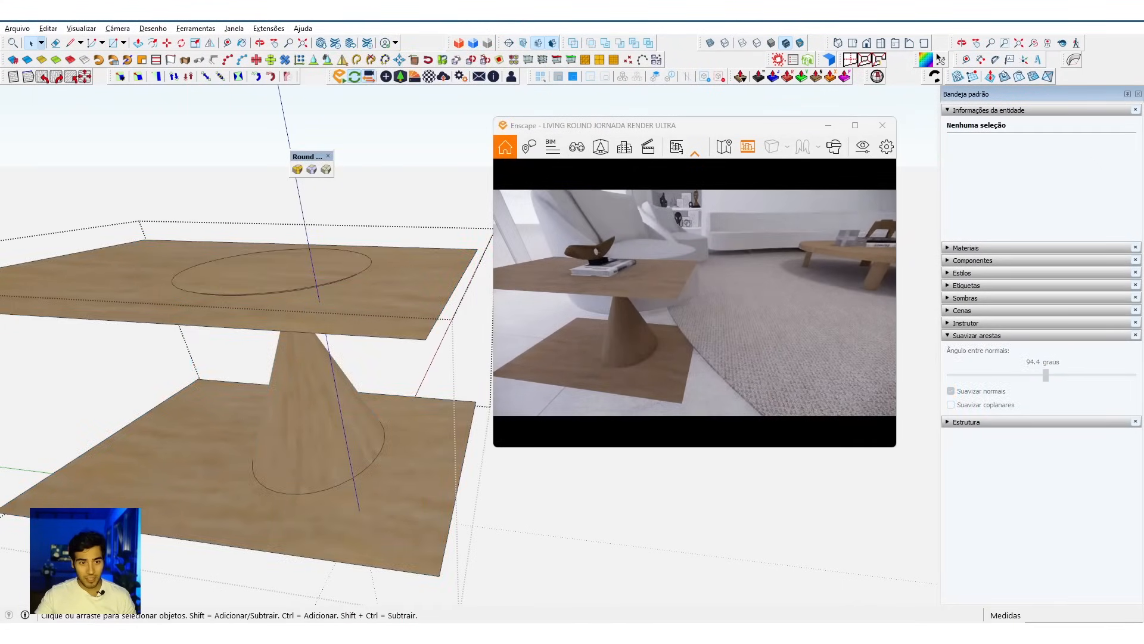
# Step: Delete the rectangle group and check the cut line left around the tabletop's tapered side
pyautogui.click(427, 298)
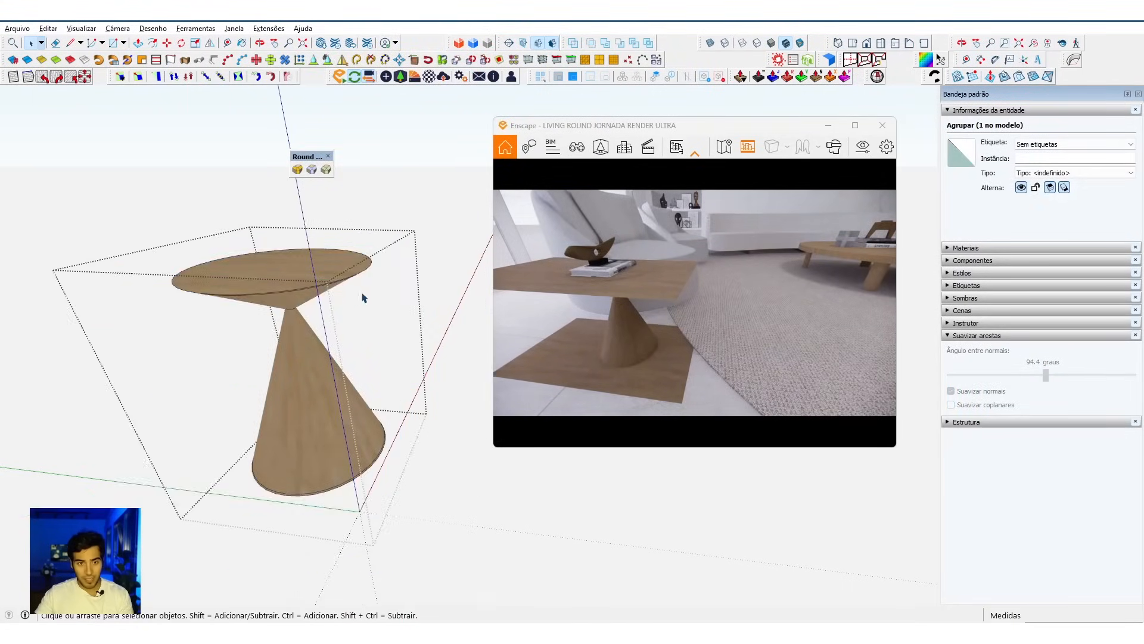
pyautogui.moveTo(363, 297); pyautogui.dragTo(289, 297, button='middle')
pyautogui.scroll(5, 289, 297)
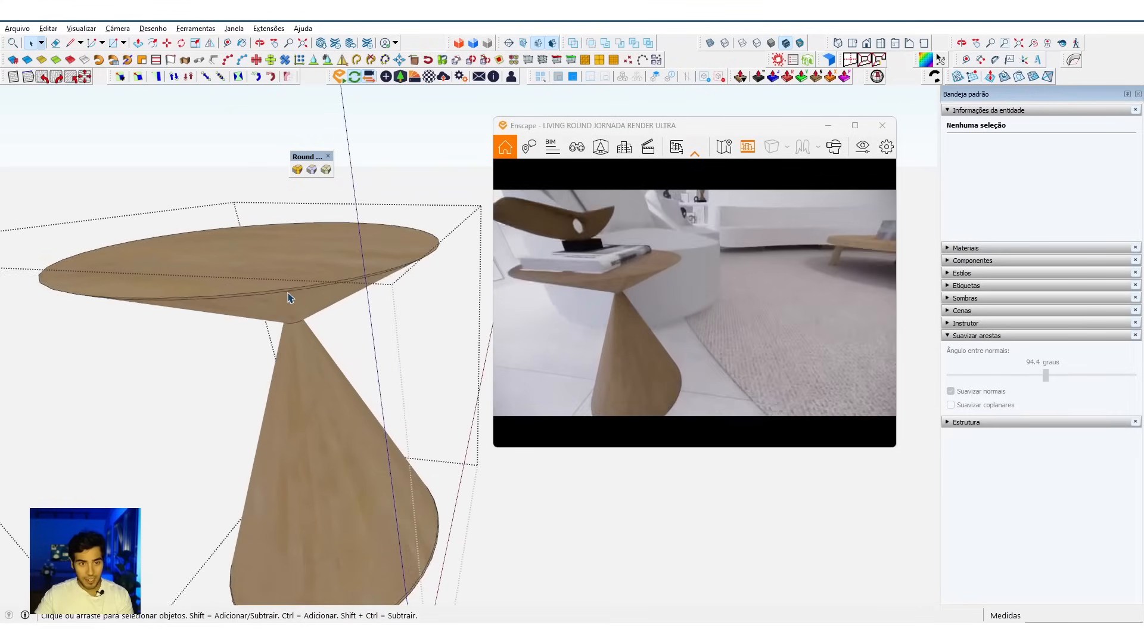
pyautogui.scroll(1, 291, 295)
pyautogui.click(292, 294)
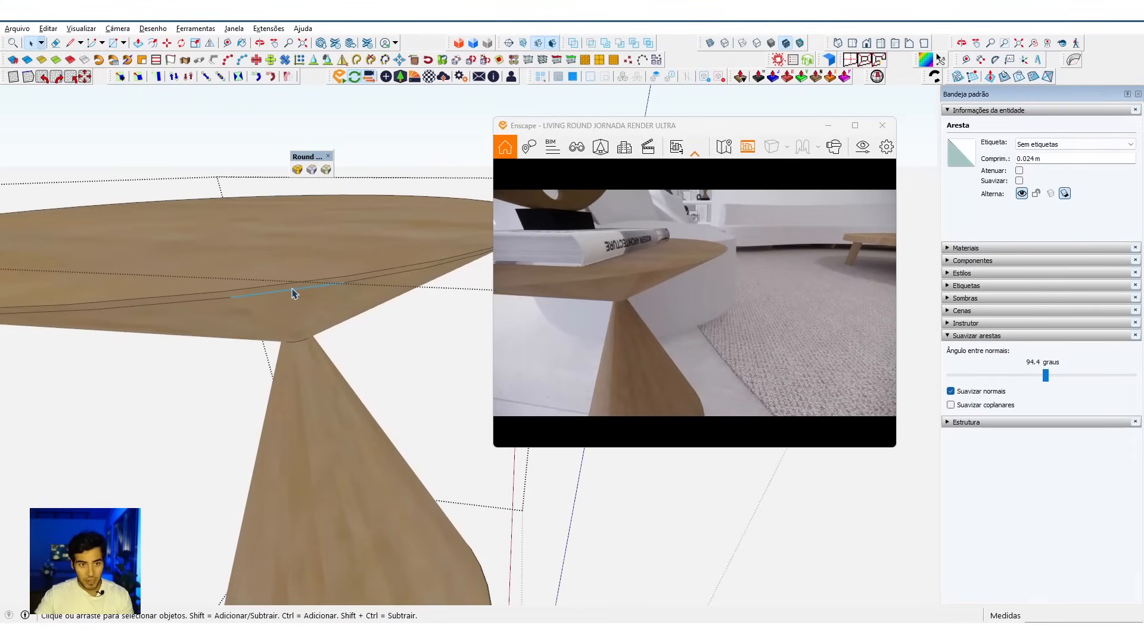
pyautogui.scroll(-2, 302, 276)
# Step: Offset the side table's top face outline 3 mm inward
pyautogui.moveTo(301, 275); pyautogui.dragTo(273, 261, button='middle')
pyautogui.press('f')
pyautogui.click(273, 255)
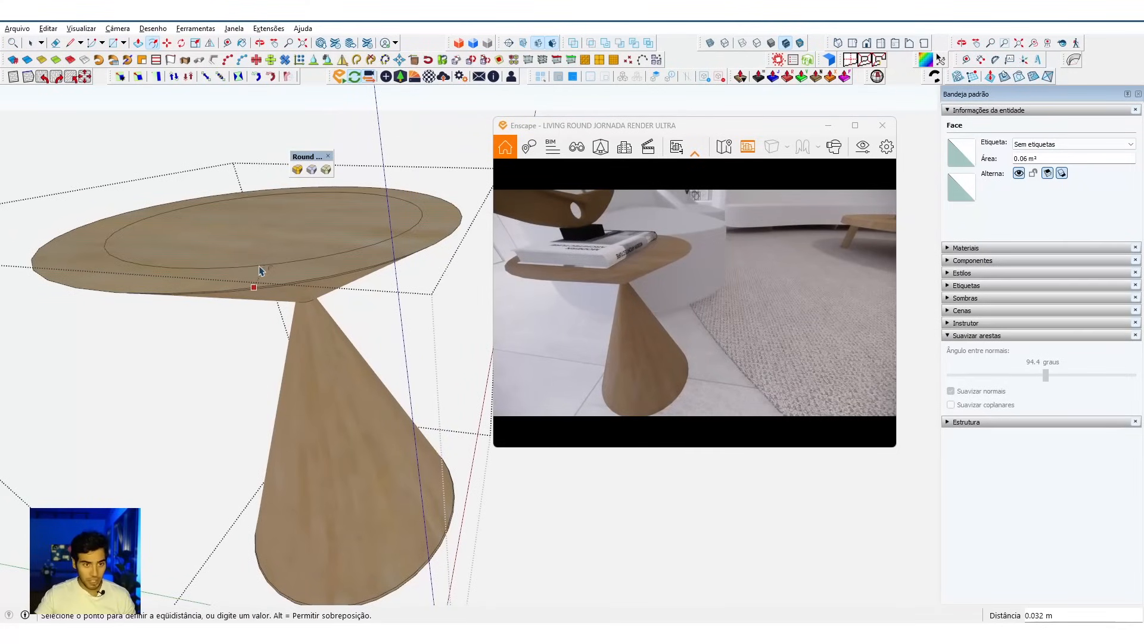
pyautogui.write('3mm')
pyautogui.press('Return')
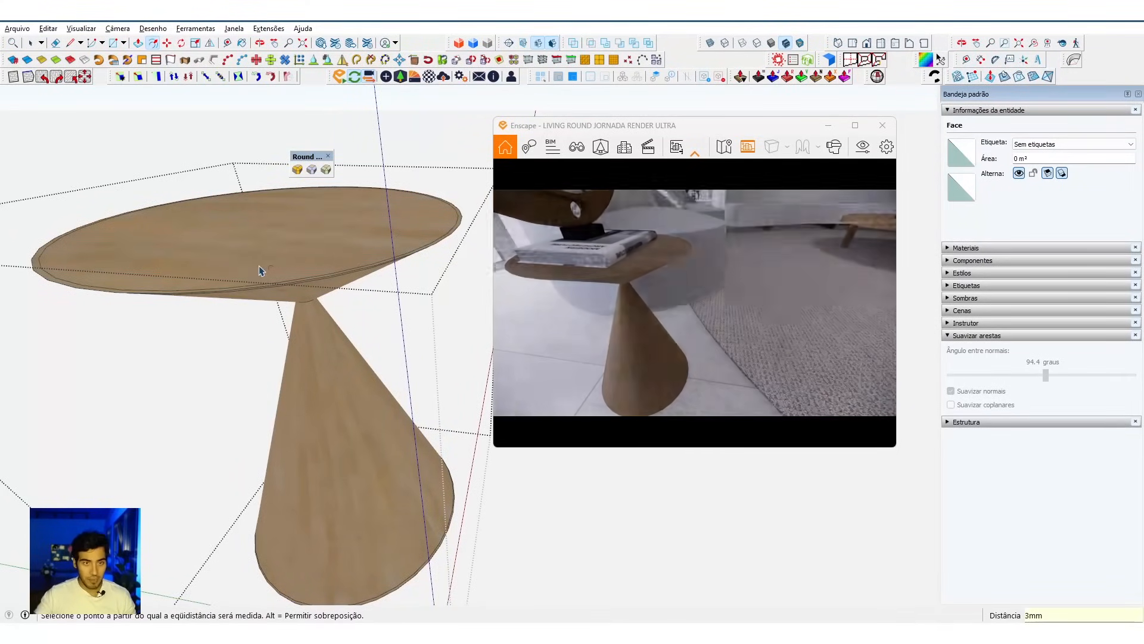
# Step: Offset the outline of the conical base's bottom face 3 mm inward
pyautogui.moveTo(302, 404); pyautogui.dragTo(338, 266, button='middle')
pyautogui.moveTo(335, 310); pyautogui.dragTo(365, 238, button='middle')
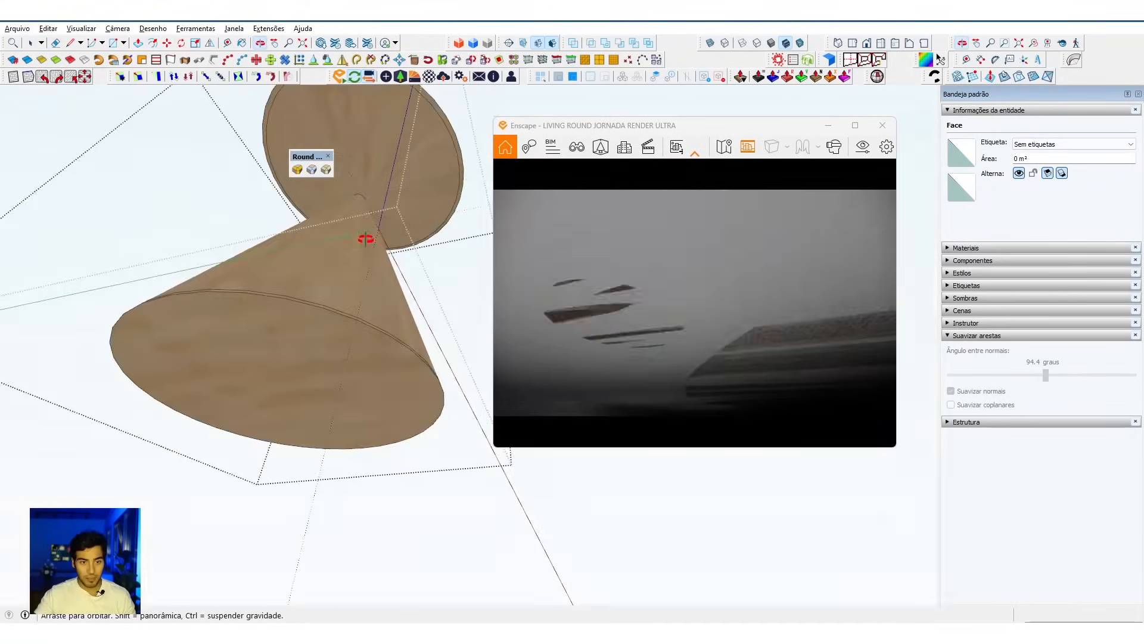
pyautogui.scroll(2, 334, 361)
pyautogui.press('space')
pyautogui.click(332, 354)
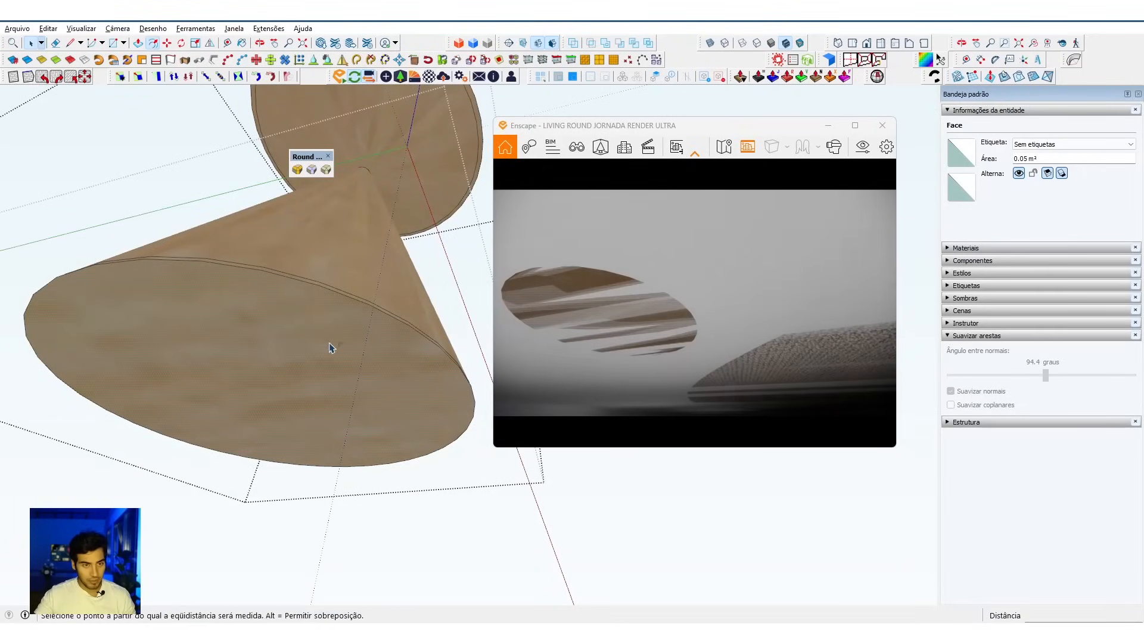
pyautogui.press('f')
pyautogui.click(331, 346)
pyautogui.write('3mm')
pyautogui.press('Return')
# Step: Select all of the side table's geometry and soften its edges with an angle between normals of 154.8 degrees
pyautogui.press('space')
pyautogui.moveTo(404, 237); pyautogui.dragTo(319, 253, button='middle')
pyautogui.tripleClick(320, 272)
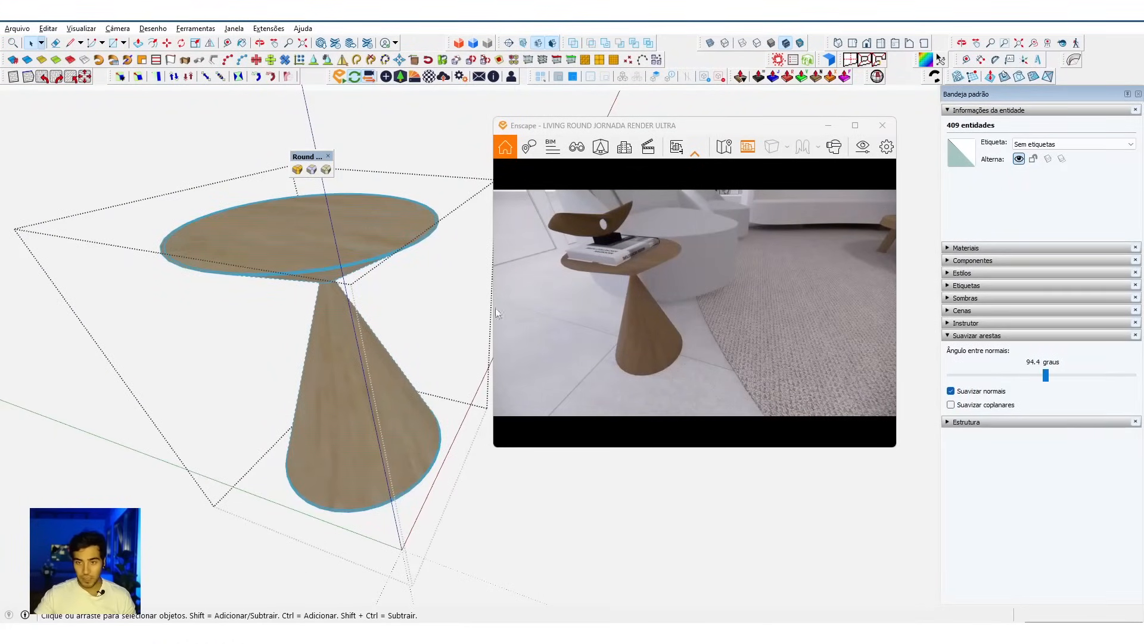
pyautogui.scroll(4, 322, 256)
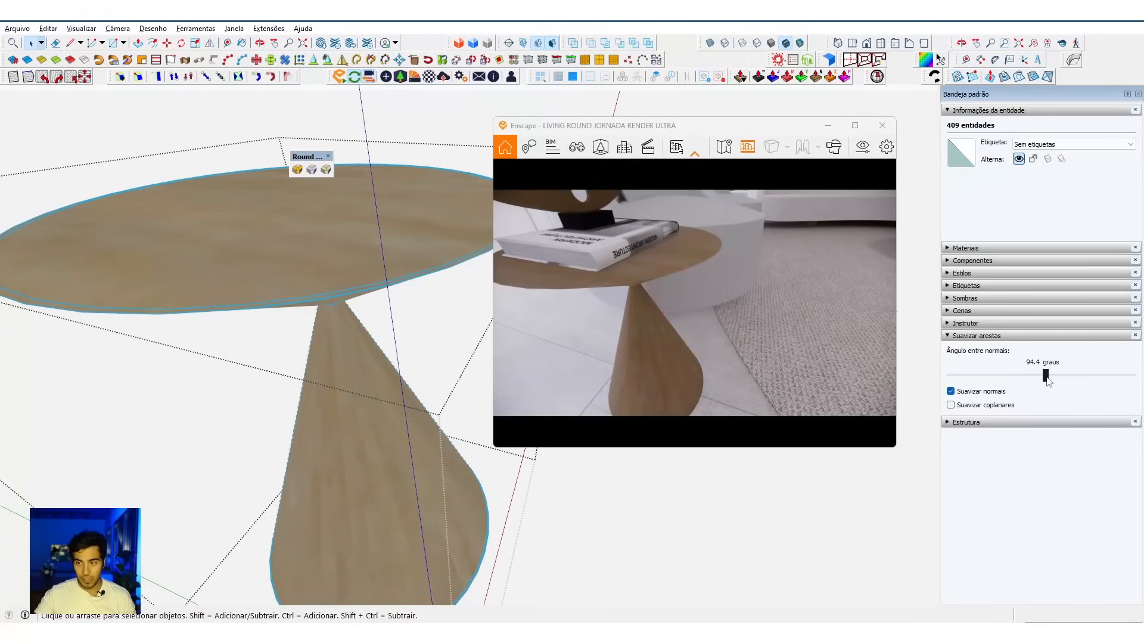
pyautogui.moveTo(1048, 380); pyautogui.dragTo(1110, 380)
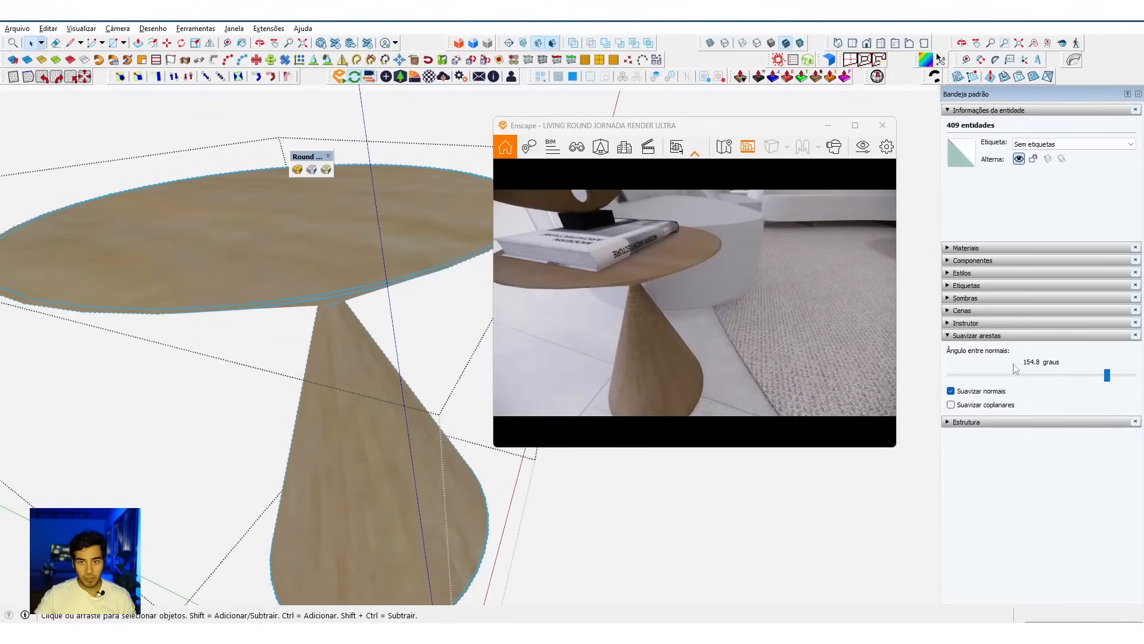
# Step: Lower the softening angle between normals to 132.5 degrees and inspect the side table's rim in the Enscape live render
pyautogui.moveTo(1108, 380); pyautogui.dragTo(1085, 379)
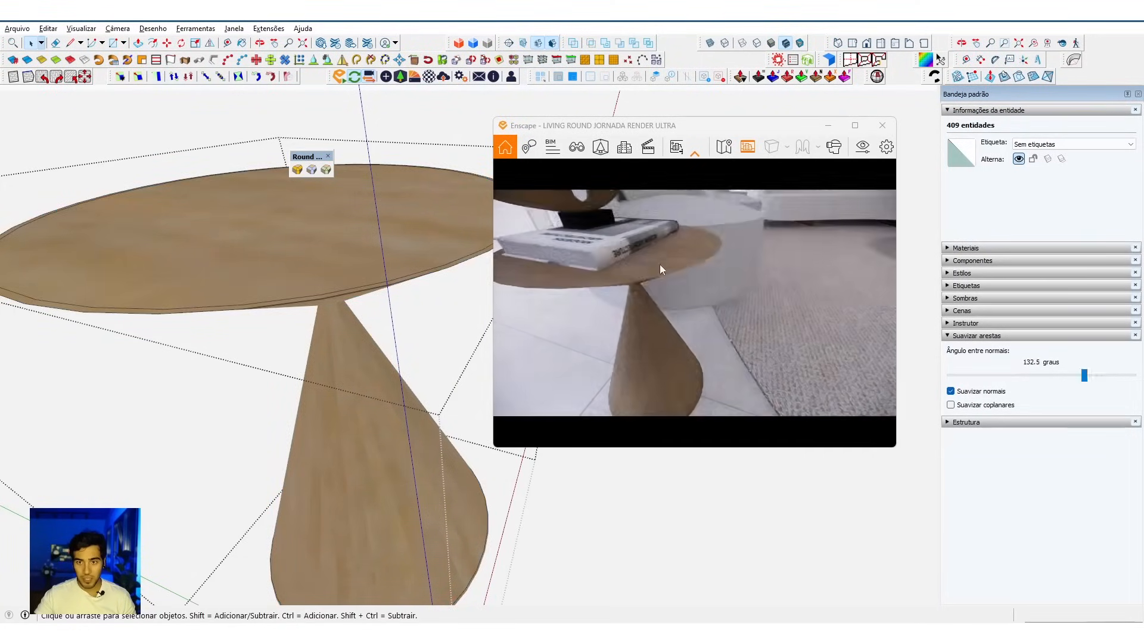
pyautogui.moveTo(649, 278)
pyautogui.mouseDown(button='right')
pyautogui.moveTo(666, 274)
pyautogui.moveTo(660, 256)
pyautogui.mouseUp(button='right')
pyautogui.moveTo(573, 250); pyautogui.dragTo(581, 252, button='right')
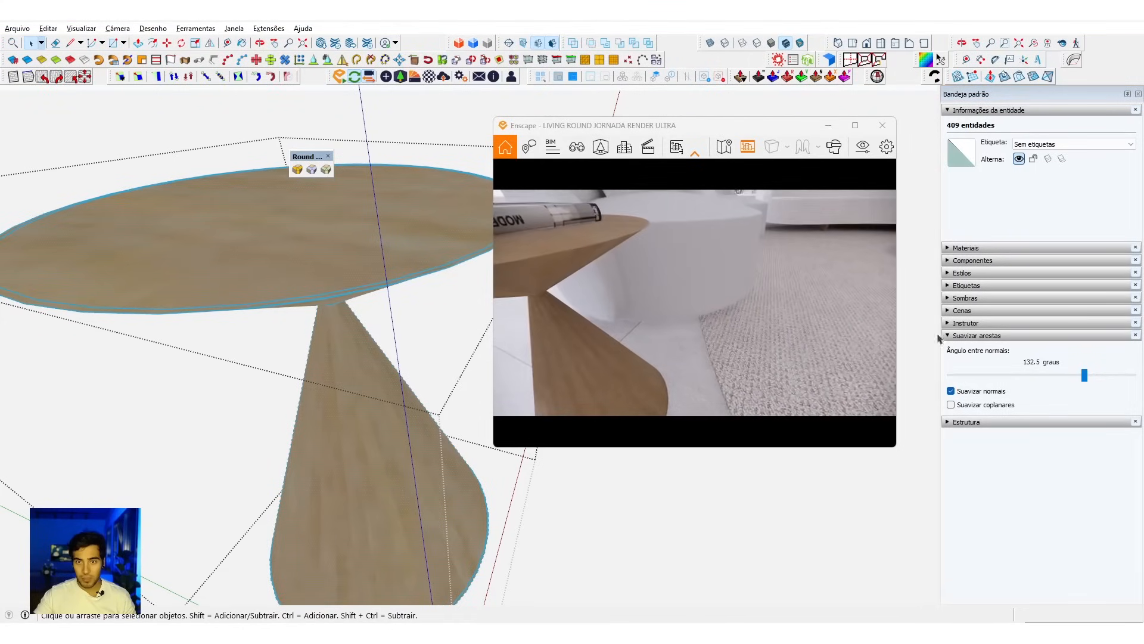
# Step: Raise the softening angle between normals to 161.2 degrees and inspect the side table's edges in the live render
pyautogui.moveTo(1095, 380); pyautogui.dragTo(1124, 383)
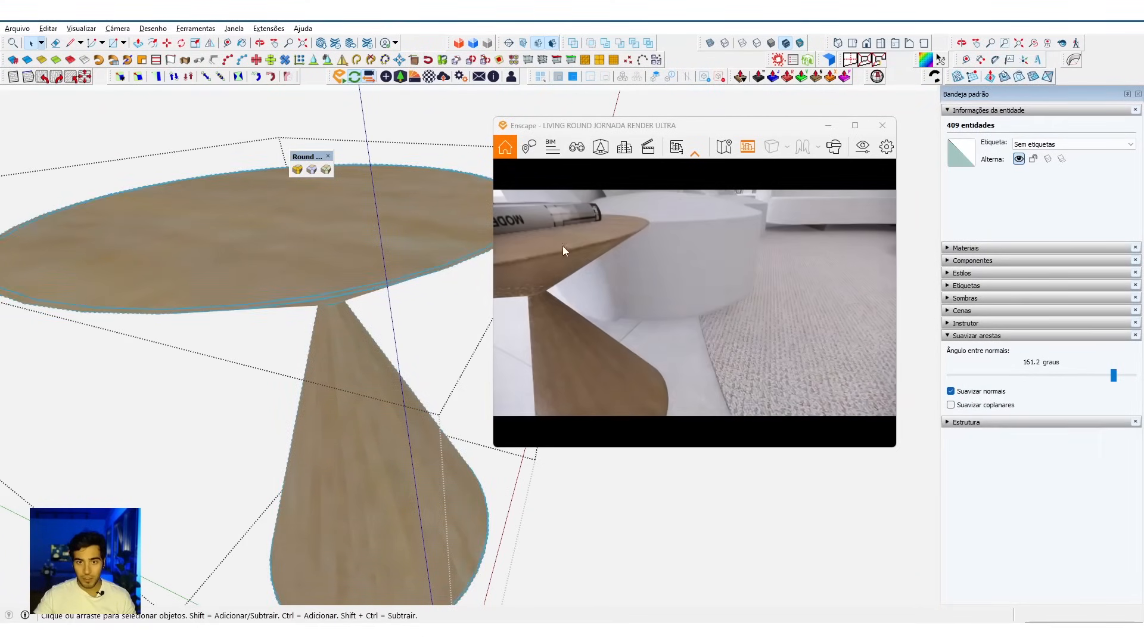
pyautogui.moveTo(555, 262); pyautogui.dragTo(618, 278, button='right')
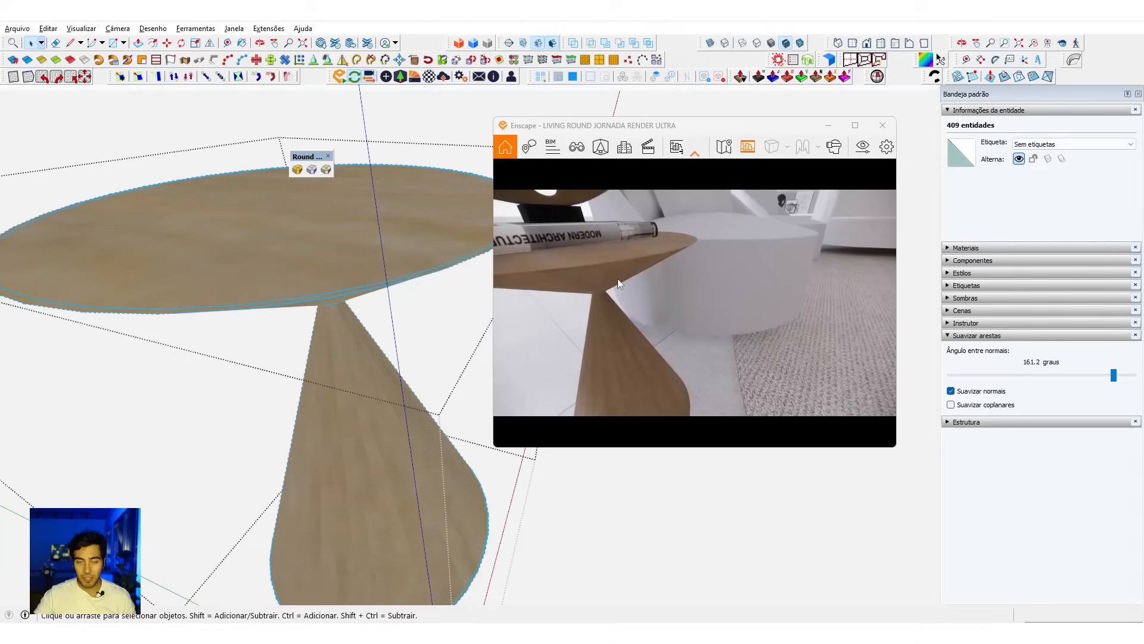
pyautogui.scroll(-2, 345, 293)
# Step: Clear the selection, exit the side table's group, and view the whole room in the Enscape live render
pyautogui.press('Escape')
pyautogui.press('Escape')
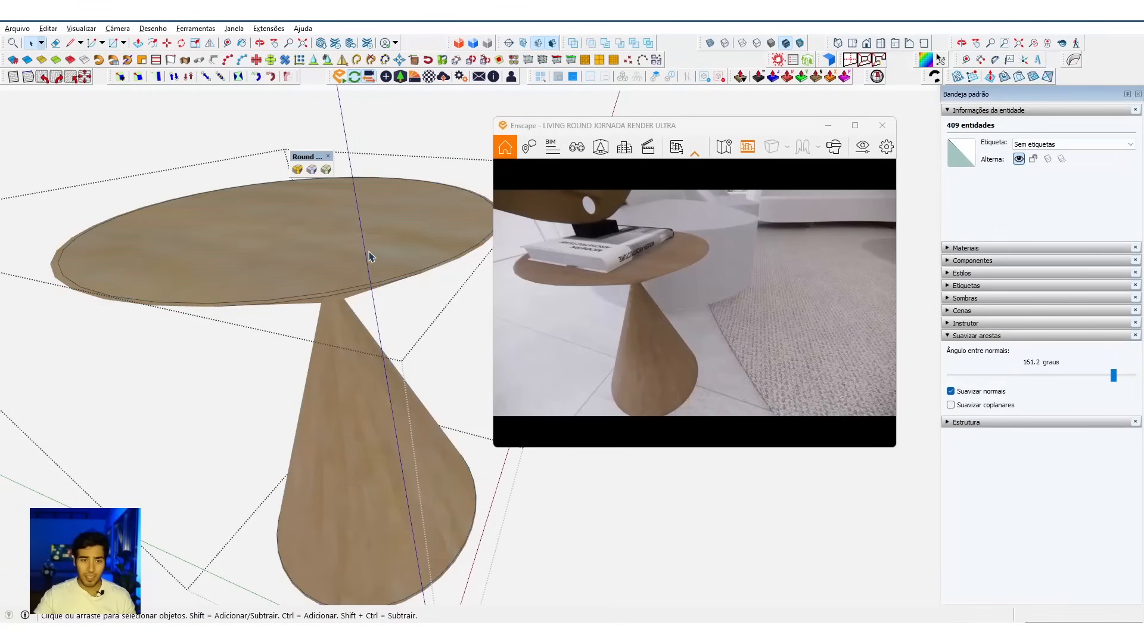
pyautogui.press('s')
pyautogui.moveTo(697, 321); pyautogui.dragTo(720, 358)
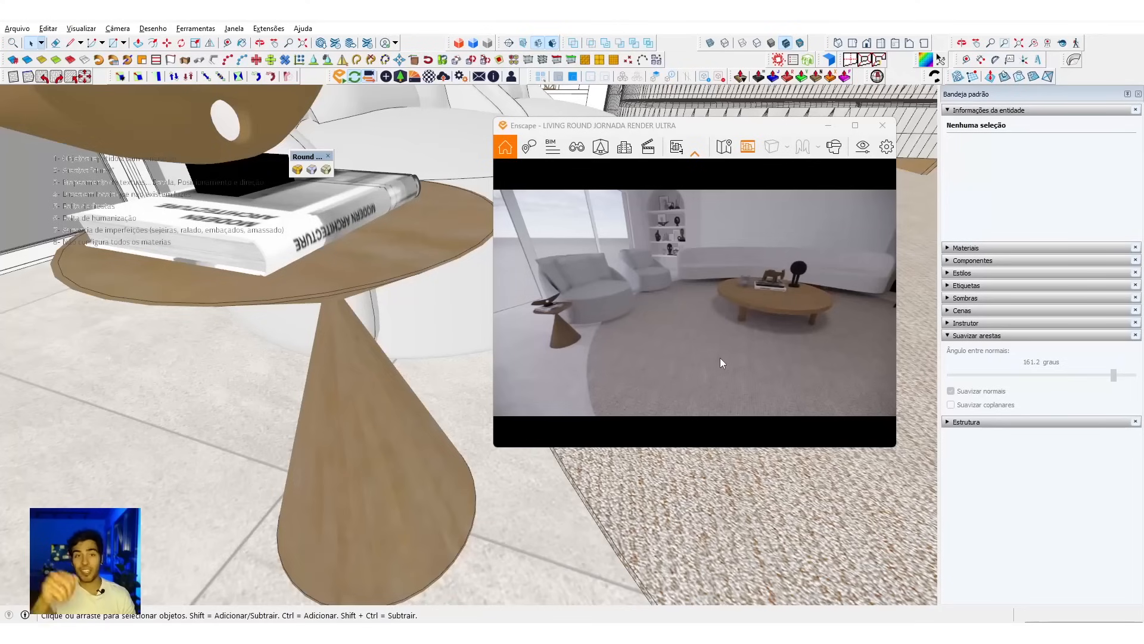
# Step: Dock the floating Round Corner toolbar with the other toolbars and view the room around both tables in the live render
pyautogui.moveTo(299, 158)
pyautogui.mouseDown()
pyautogui.moveTo(576, 141)
pyautogui.moveTo(680, 59)
pyautogui.mouseUp()
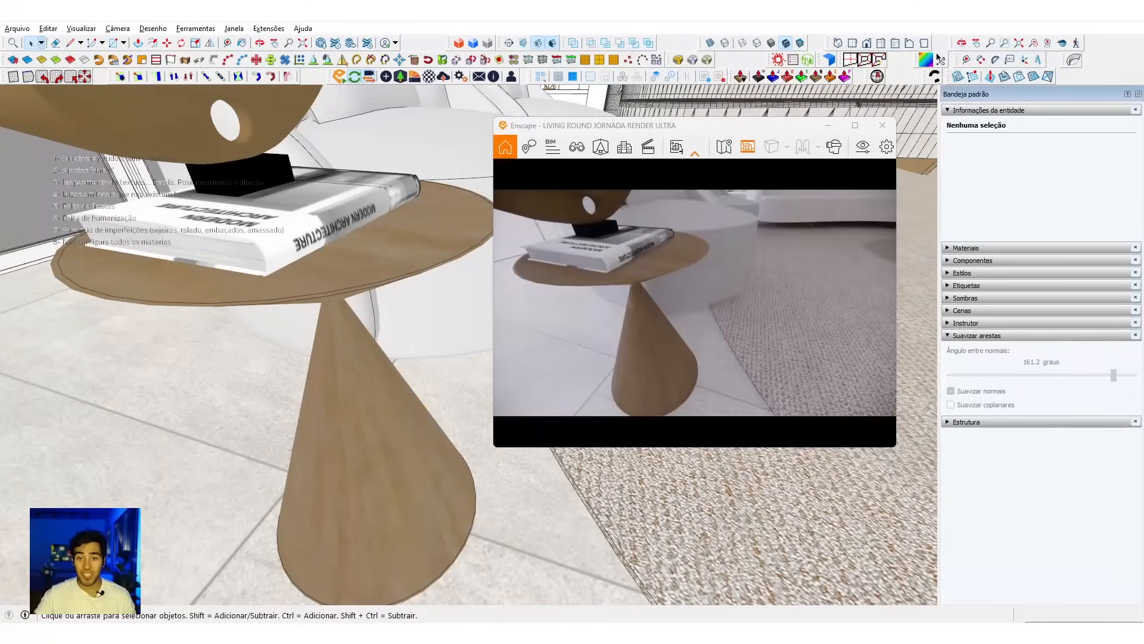
pyautogui.moveTo(685, 319); pyautogui.dragTo(710, 333)
pyautogui.press('s')
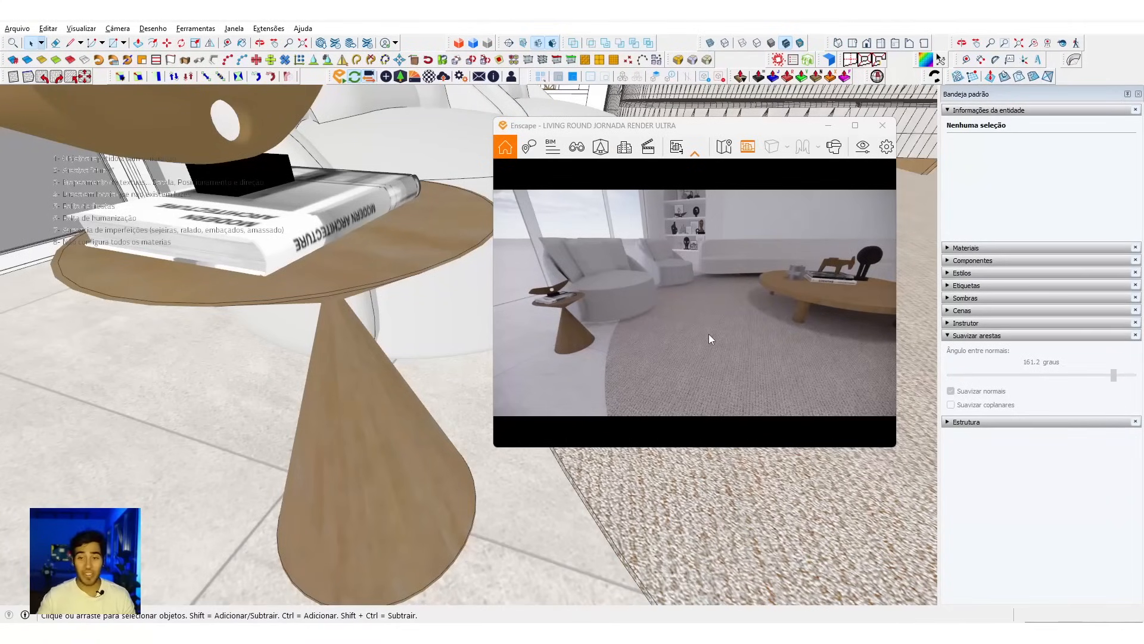
pyautogui.press('s')
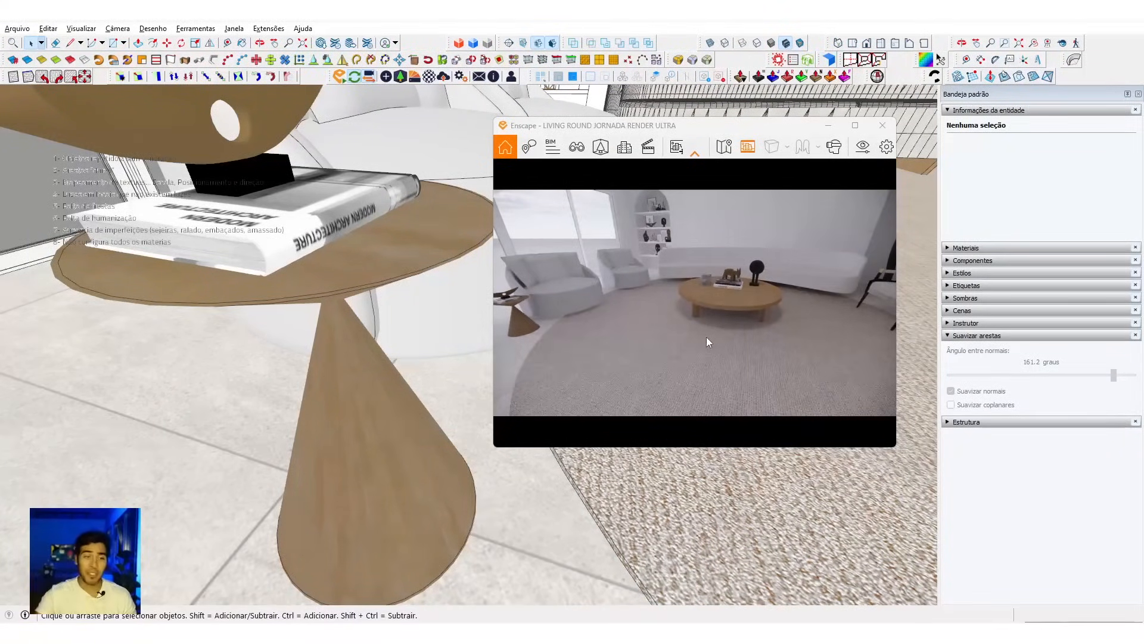
# Step: Add one inside offset of 0.004 m to all faces of the arched niche's shelves with Multiple Offsets, keeping the faces
pyautogui.moveTo(399, 441)
pyautogui.mouseDown(button='middle')
pyautogui.moveTo(417, 462)
pyautogui.moveTo(383, 358)
pyautogui.moveTo(451, 388)
pyautogui.moveTo(370, 453)
pyautogui.moveTo(306, 482)
pyautogui.moveTo(315, 390)
pyautogui.mouseUp(button='middle')
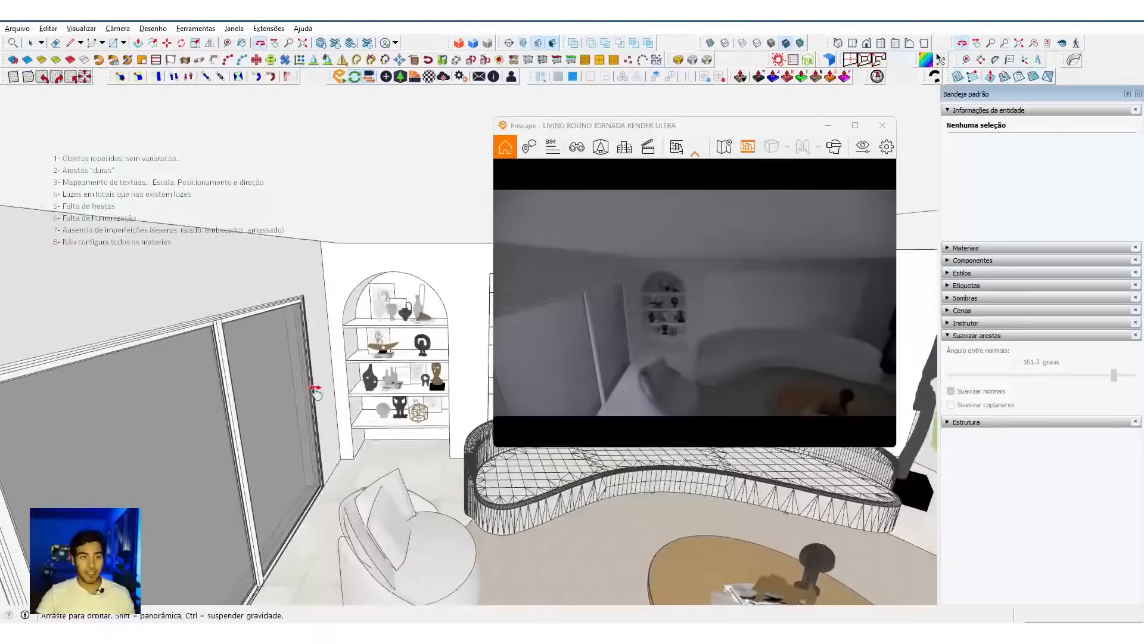
pyautogui.scroll(10, 315, 390)
pyautogui.press('space')
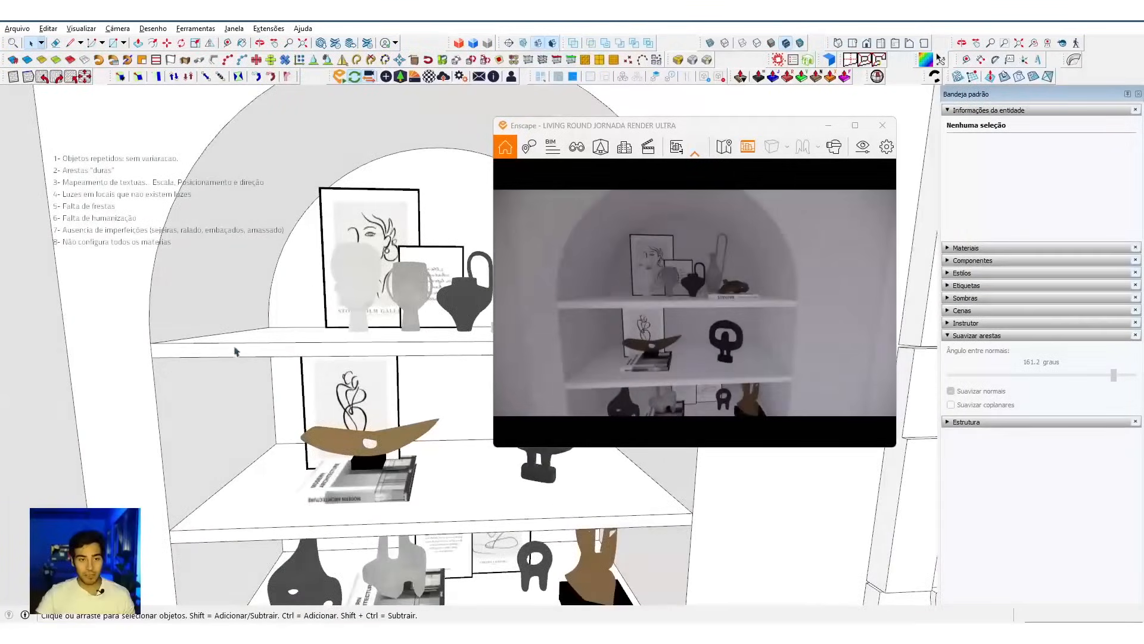
pyautogui.scroll(-10, 244, 349)
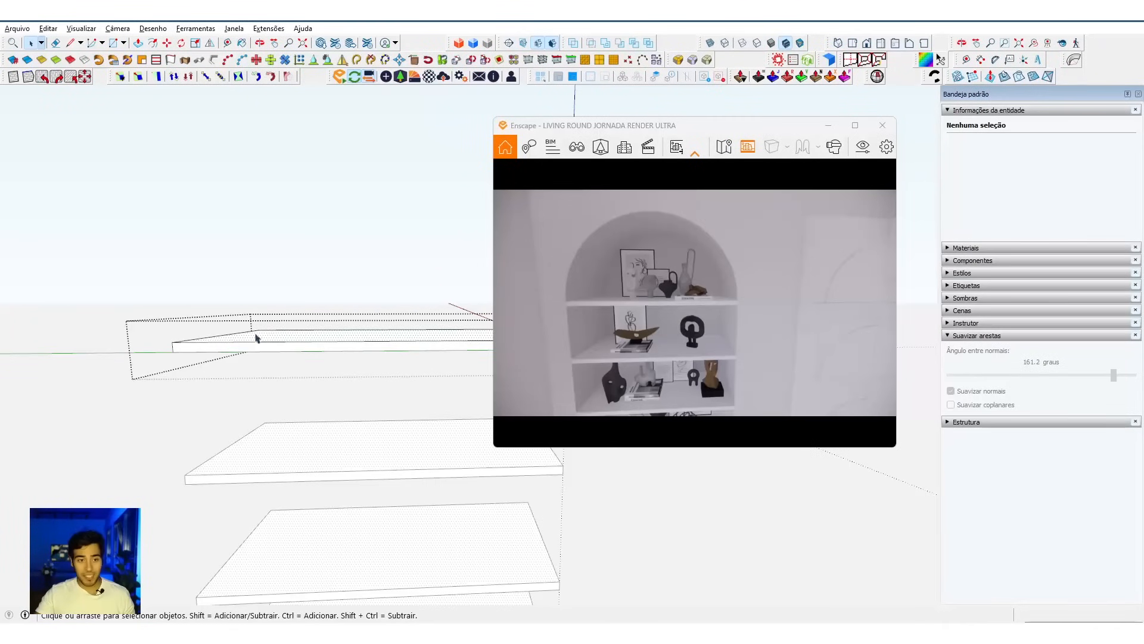
pyautogui.click(288, 339)
pyautogui.tripleClick(288, 340)
pyautogui.scroll(5, 298, 337)
pyautogui.scroll(-5, 316, 349)
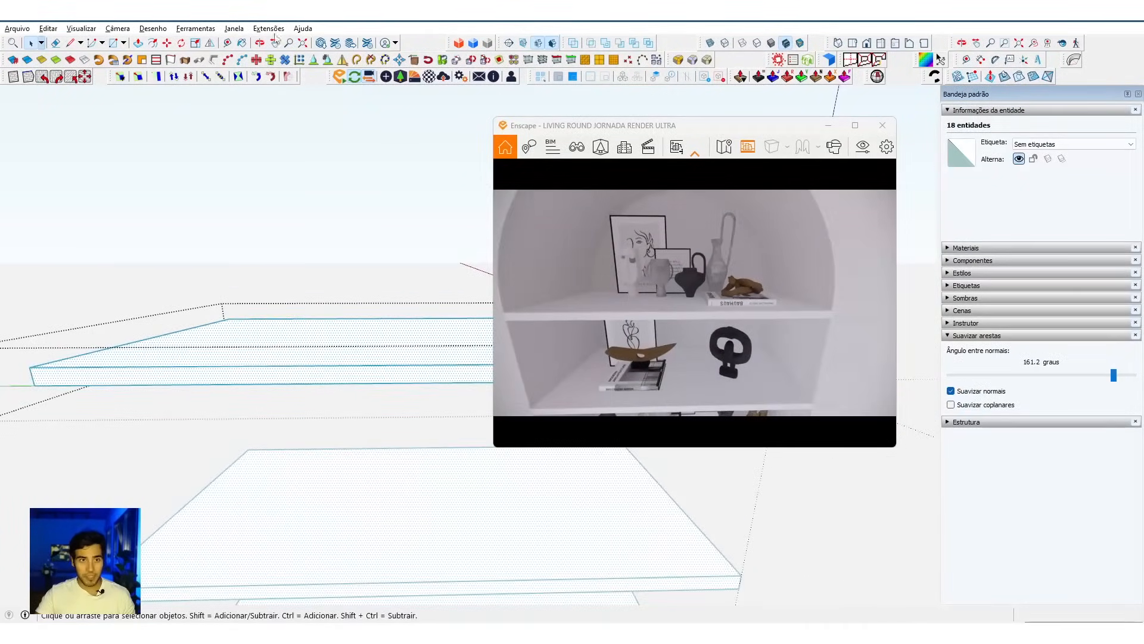
pyautogui.click(269, 28)
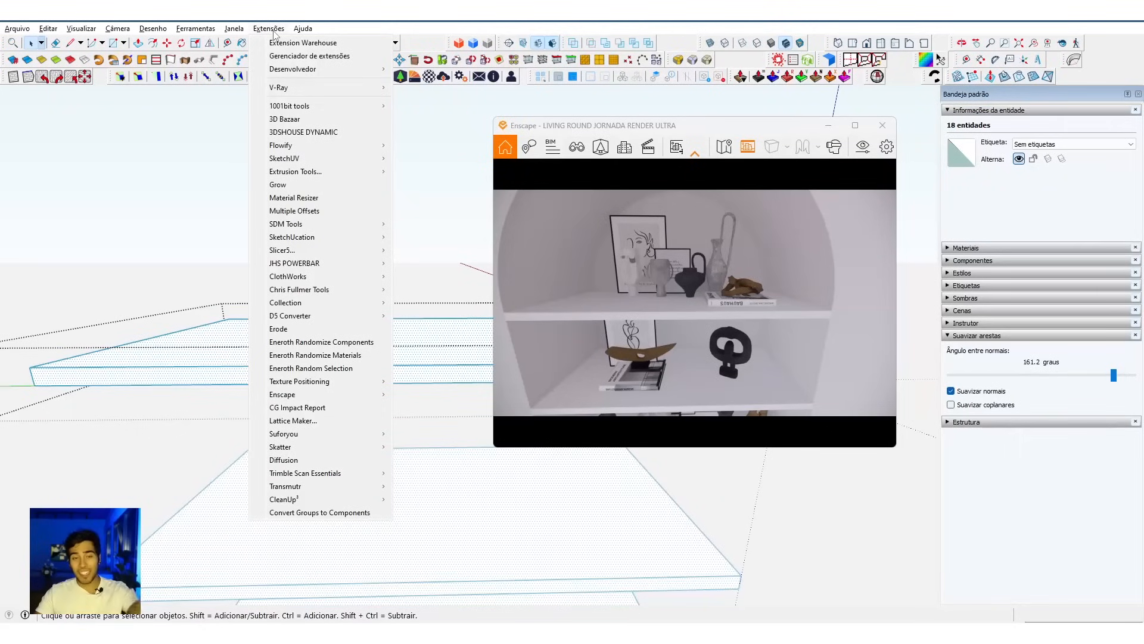
pyautogui.click(341, 210)
pyautogui.click(559, 332)
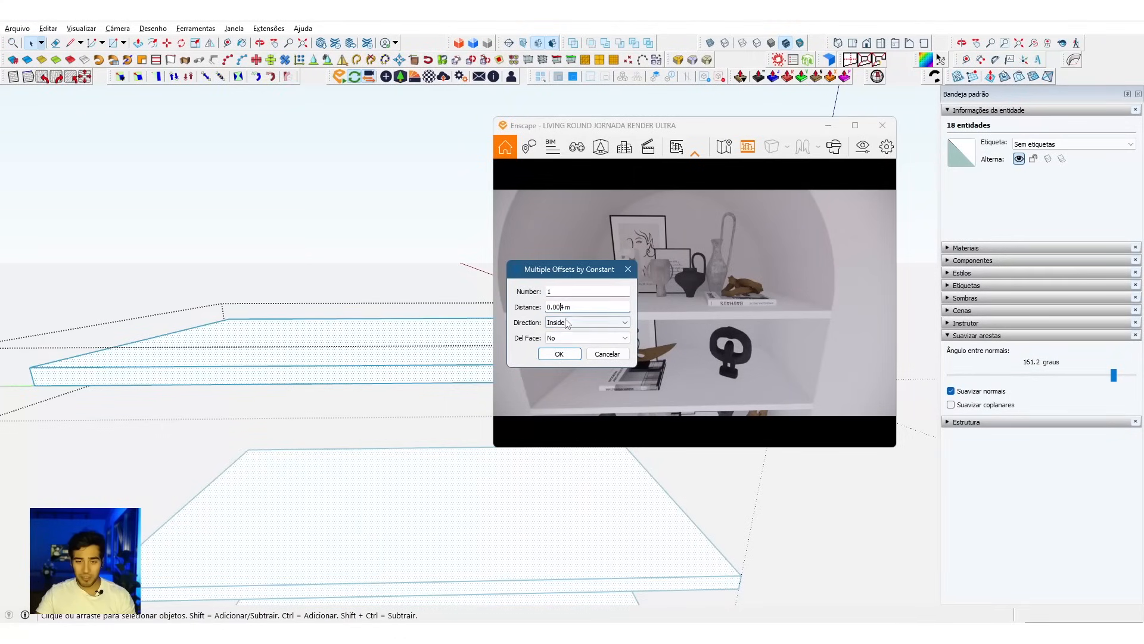
pyautogui.click(559, 354)
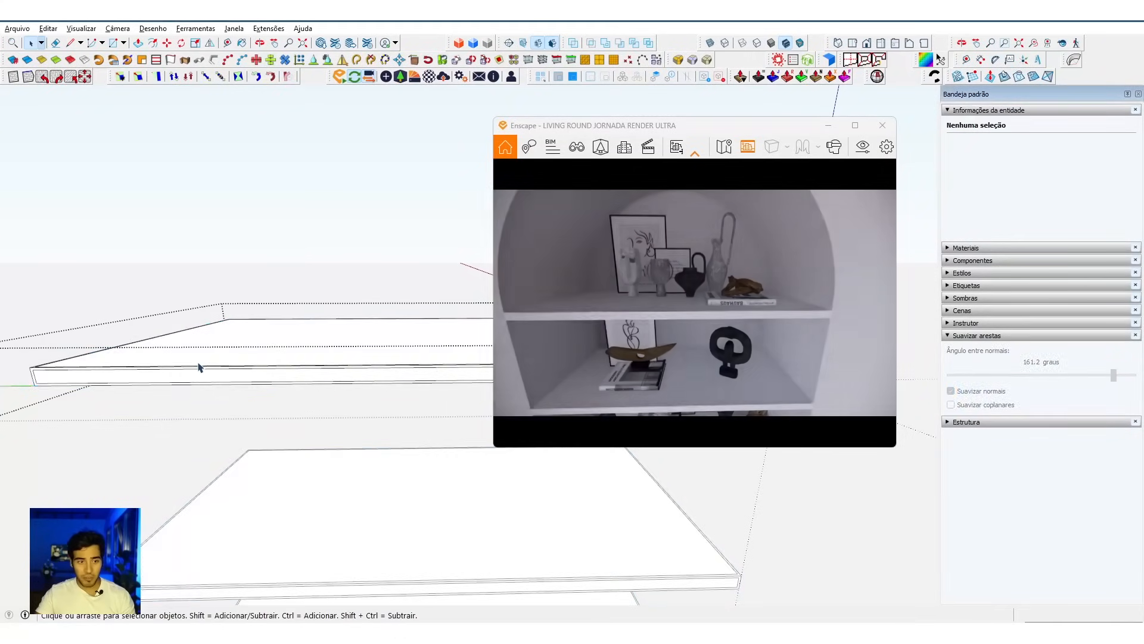
# Step: Soften all the shelves' edges with an angle between normals of 100.8 degrees and check the niche in the live render
pyautogui.click(210, 362)
pyautogui.tripleClick(210, 361)
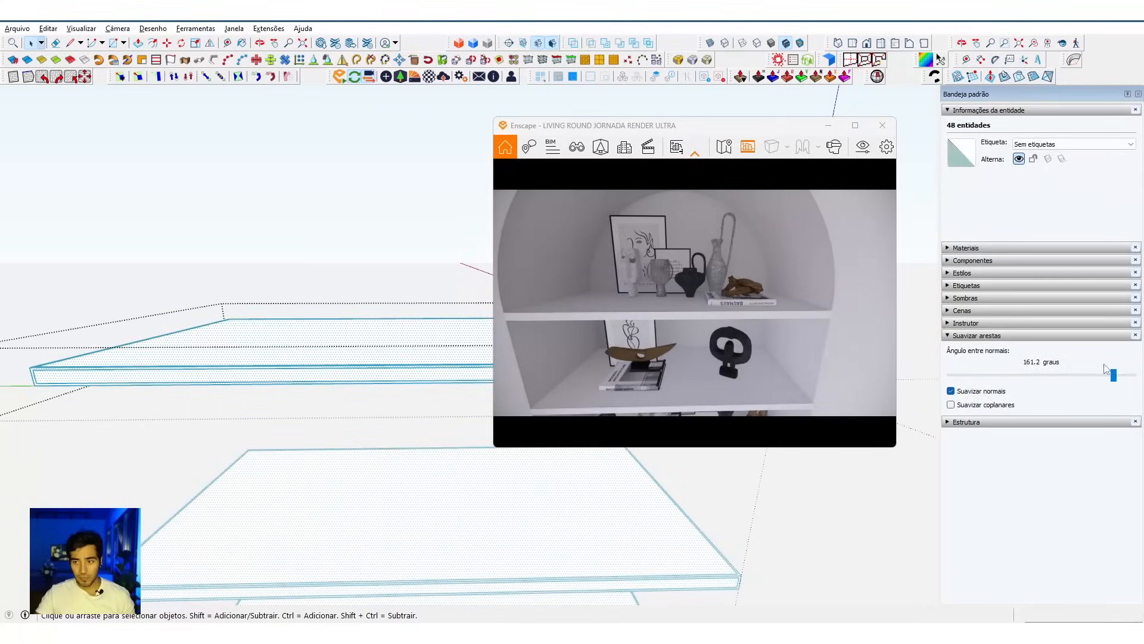
pyautogui.moveTo(1114, 380); pyautogui.dragTo(1053, 385)
pyautogui.click(342, 263)
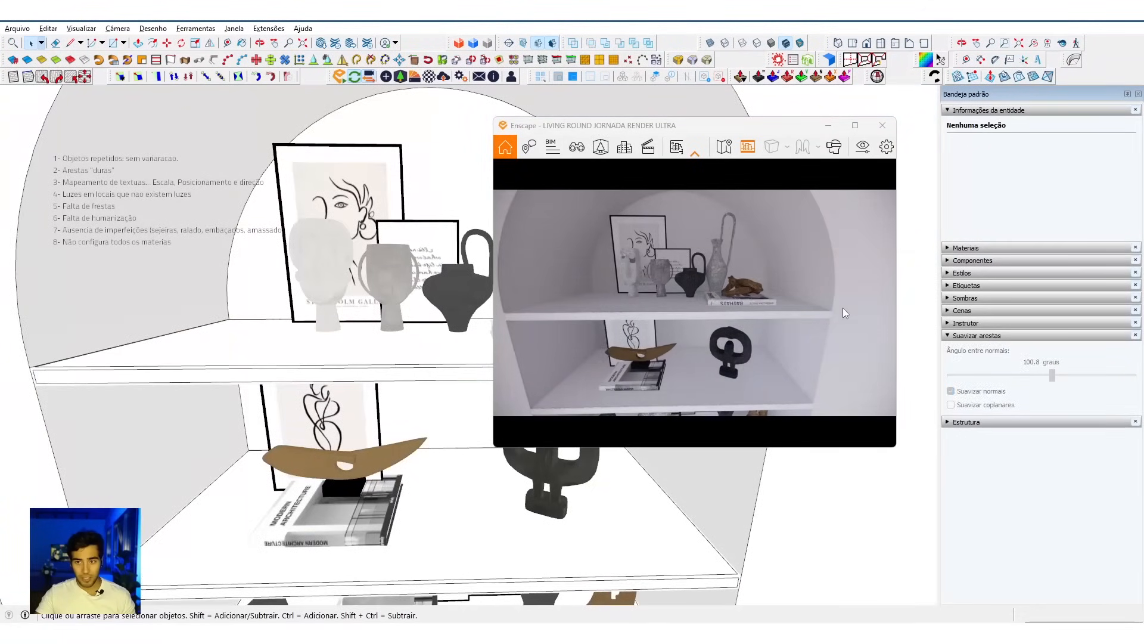
pyautogui.scroll(3, 839, 316)
pyautogui.scroll(-5, 222, 298)
pyautogui.scroll(-3, 221, 298)
pyautogui.moveTo(222, 298); pyautogui.dragTo(229, 338, button='middle')
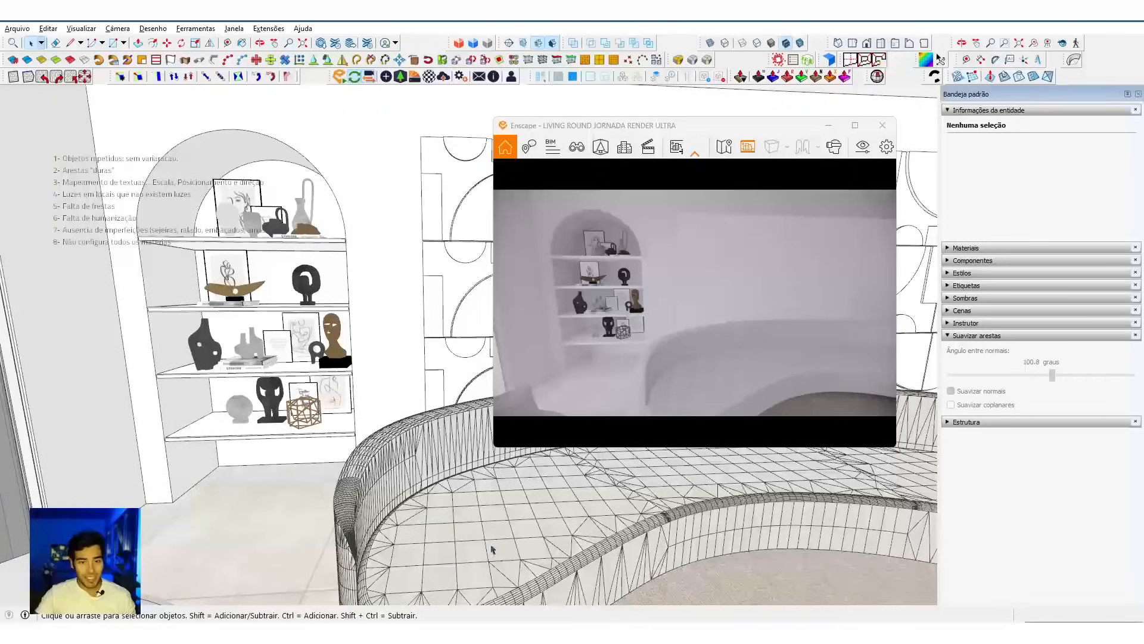
# Step: Examine the front armchair's seat and cushions up close and together with the side table in the model and live render
pyautogui.moveTo(512, 553); pyautogui.dragTo(322, 456, button='middle')
pyautogui.scroll(-5, 339, 467)
pyautogui.scroll(5, 225, 361)
pyautogui.moveTo(223, 352); pyautogui.dragTo(350, 374, button='middle')
pyautogui.scroll(5, 351, 374)
pyautogui.scroll(-5, 350, 374)
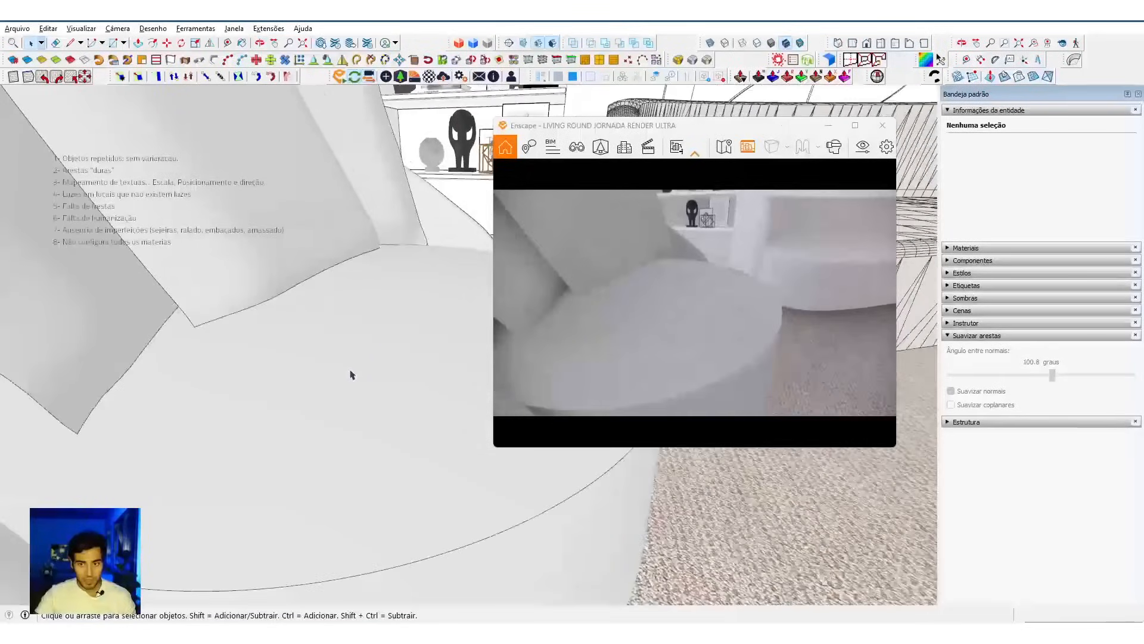
pyautogui.moveTo(352, 429)
pyautogui.mouseDown(button='middle')
pyautogui.moveTo(350, 401)
pyautogui.moveTo(358, 411)
pyautogui.mouseUp(button='middle')
pyautogui.scroll(-4, 350, 412)
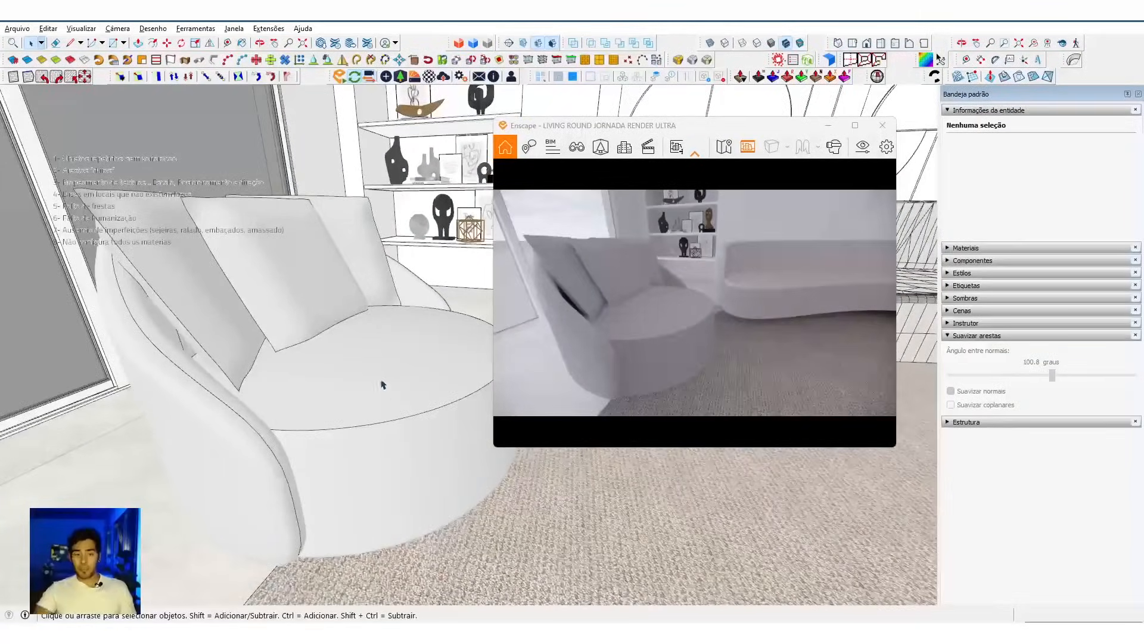
pyautogui.scroll(-8, 382, 384)
pyautogui.moveTo(381, 459); pyautogui.dragTo(337, 416, button='middle')
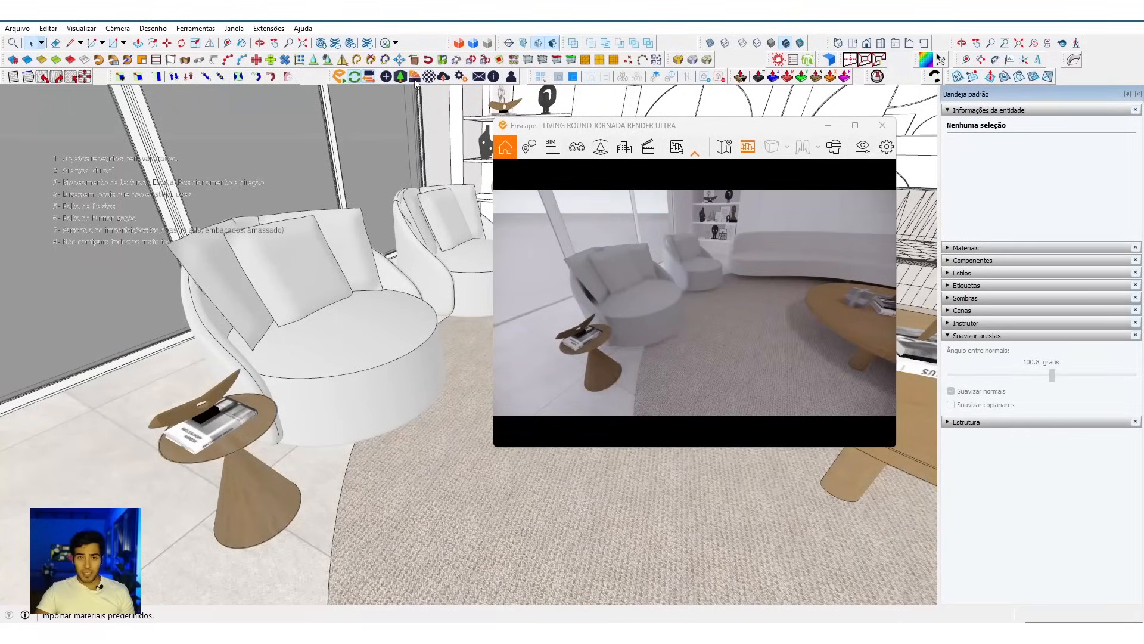
# Step: Open the Enscape material editor and sample the armchair's seat material to load its settings
pyautogui.click(416, 82)
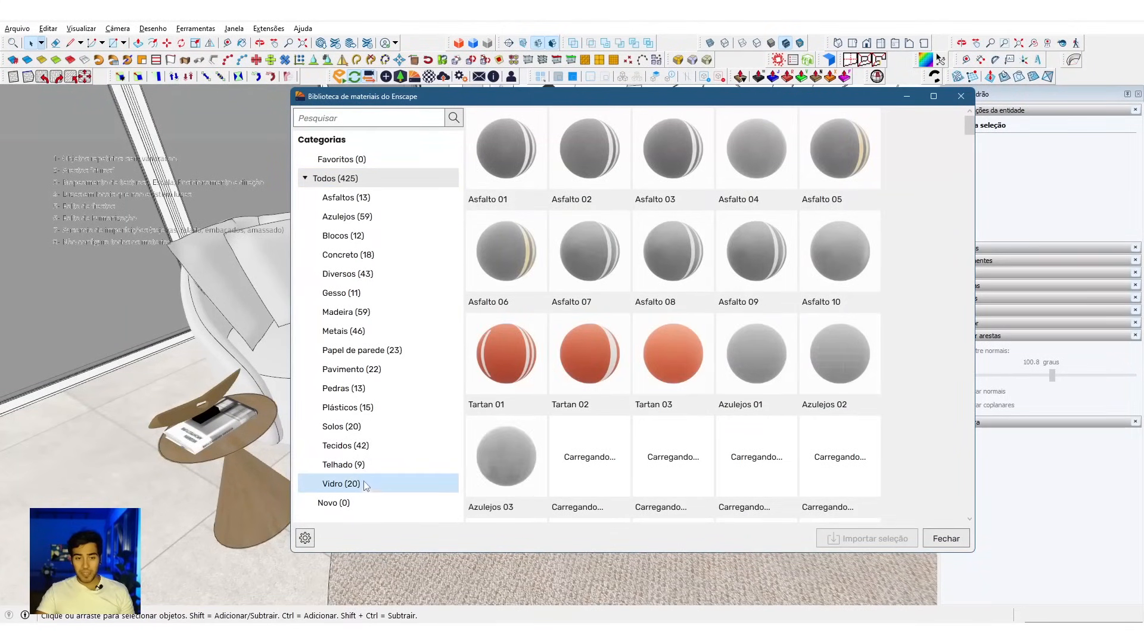
pyautogui.click(959, 97)
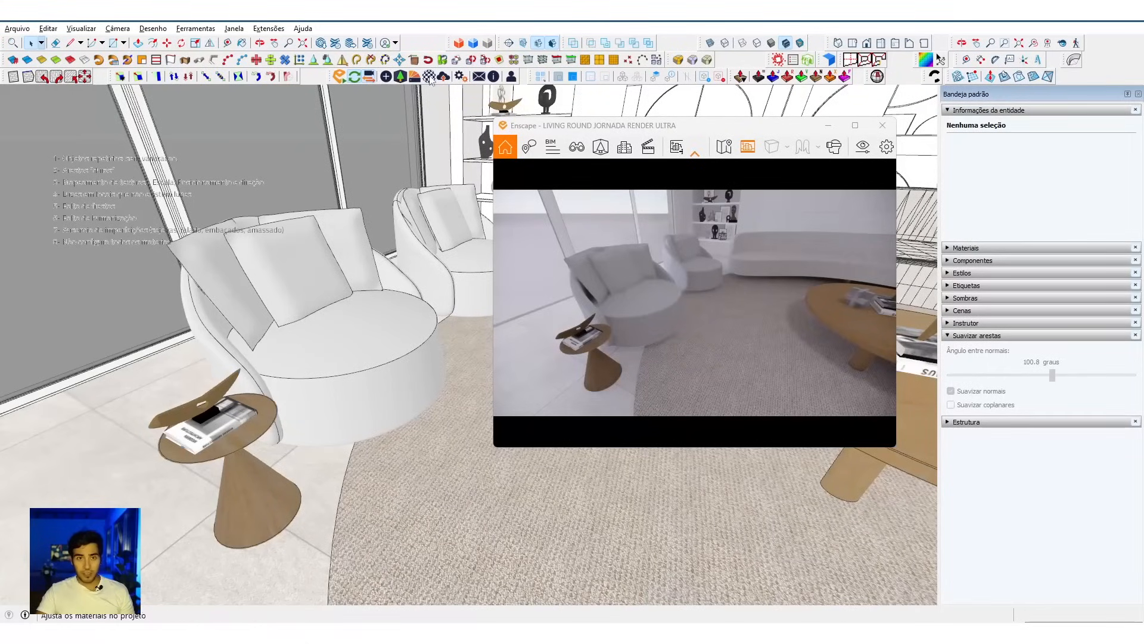
pyautogui.click(483, 79)
pyautogui.moveTo(681, 70); pyautogui.dragTo(102, 100)
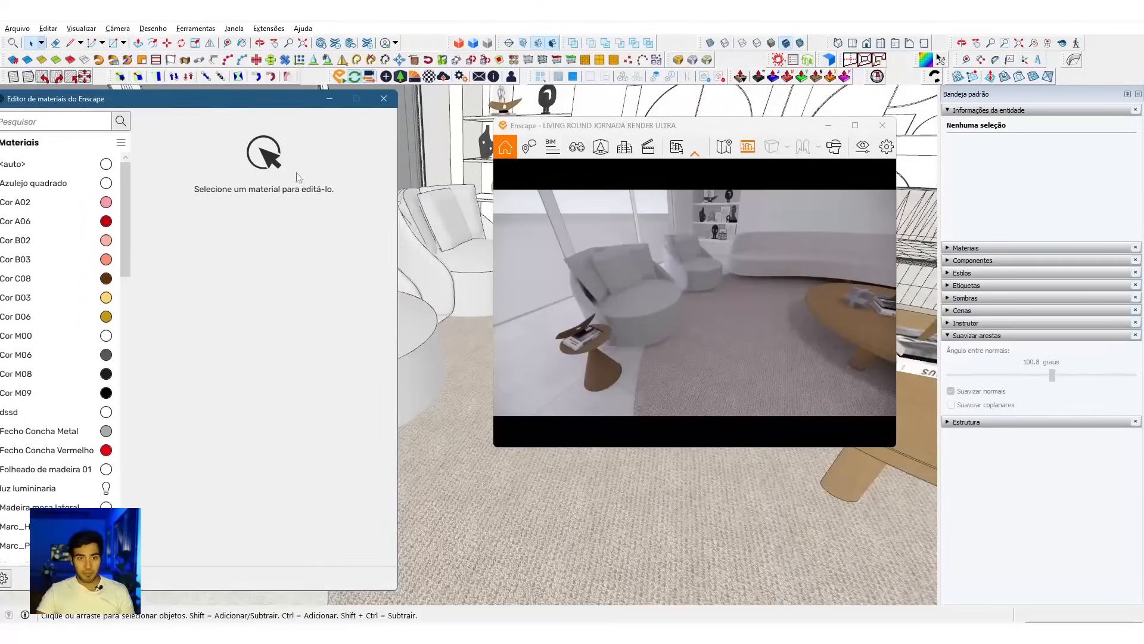
pyautogui.moveTo(532, 514); pyautogui.dragTo(448, 474, button='middle')
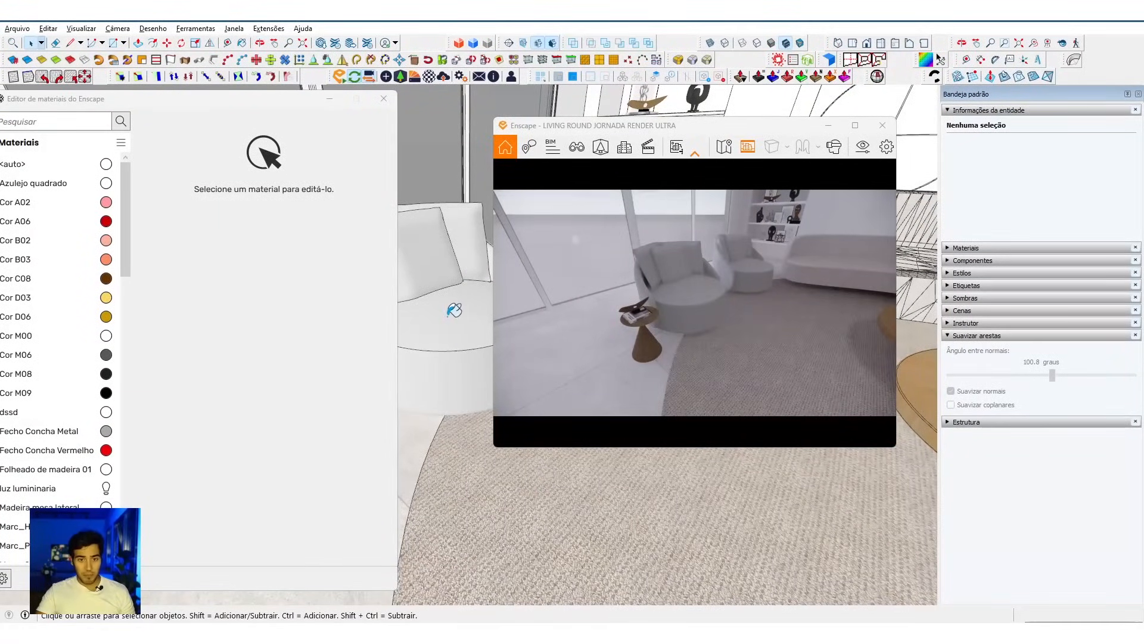
pyautogui.press('b')
pyautogui.press('alt')
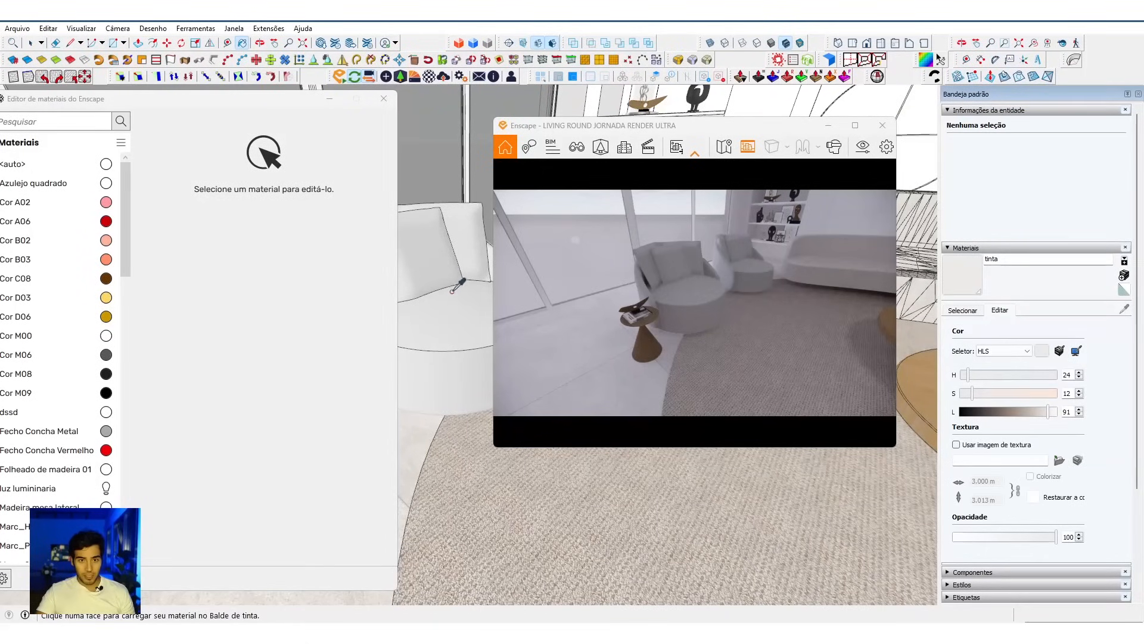
pyautogui.keyDown('alt'); pyautogui.click(454, 304); pyautogui.keyUp('alt')
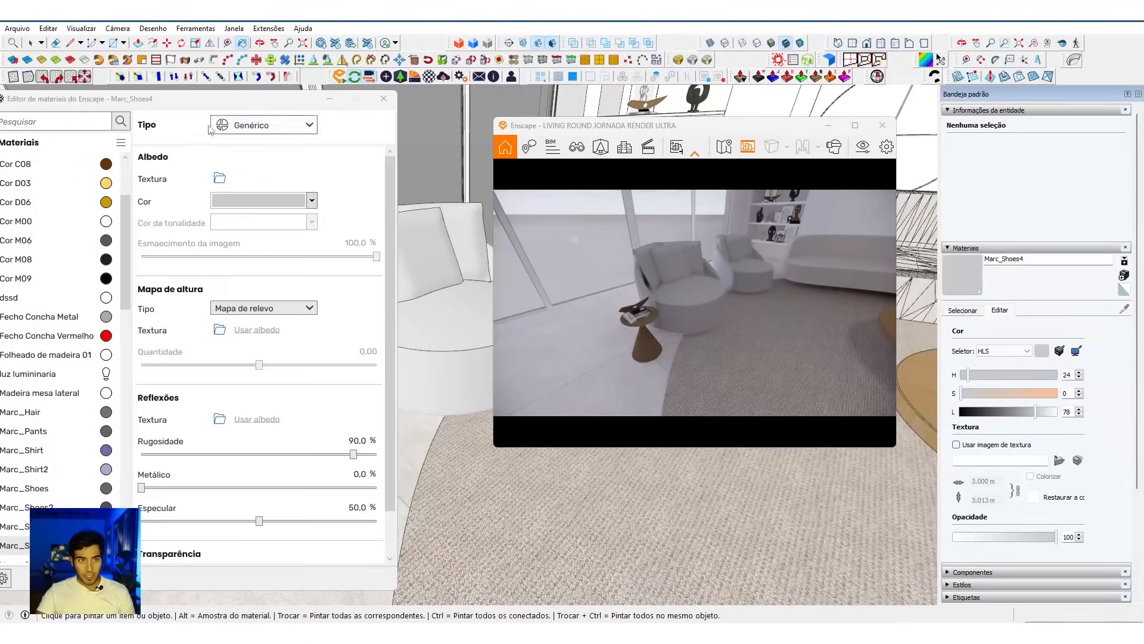
pyautogui.moveTo(199, 107); pyautogui.dragTo(234, 103)
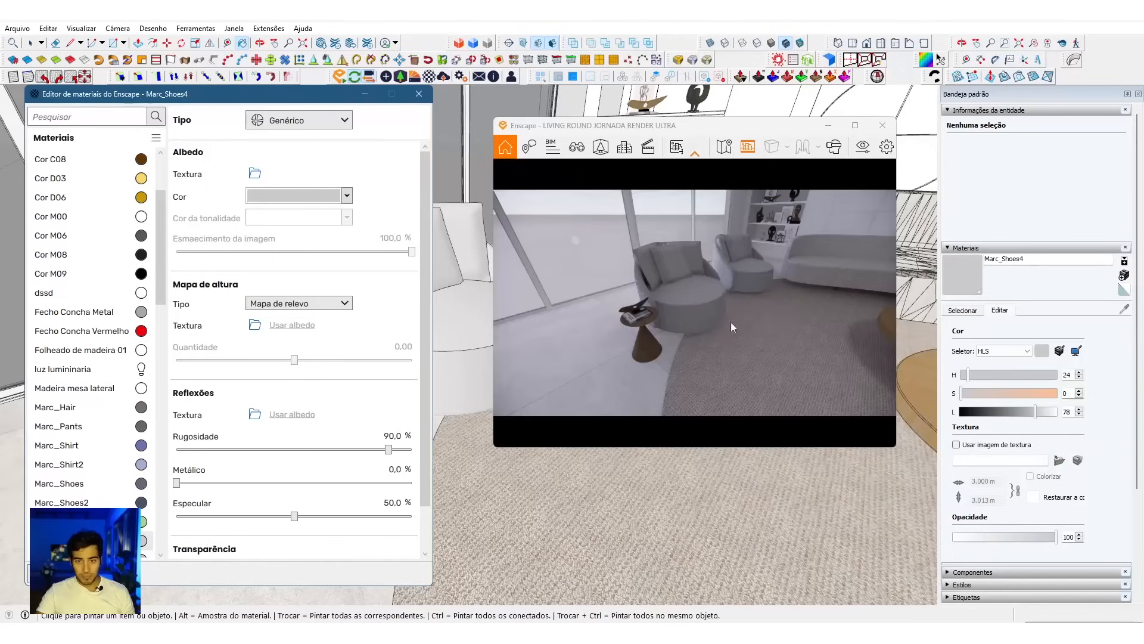
# Step: Rename the sampled armchair material as Tecido Poltrona
pyautogui.moveTo(995, 415)
pyautogui.mouseDown()
pyautogui.moveTo(1045, 415)
pyautogui.moveTo(983, 413)
pyautogui.mouseUp()
pyautogui.click(1042, 353)
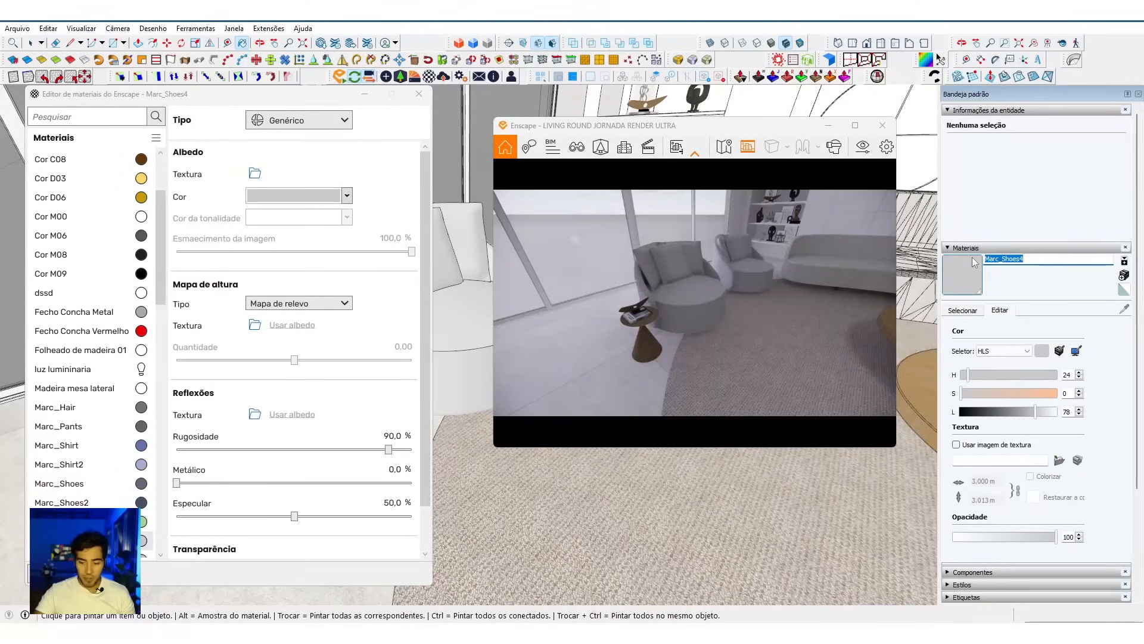
pyautogui.write('Tecido Poltrona')
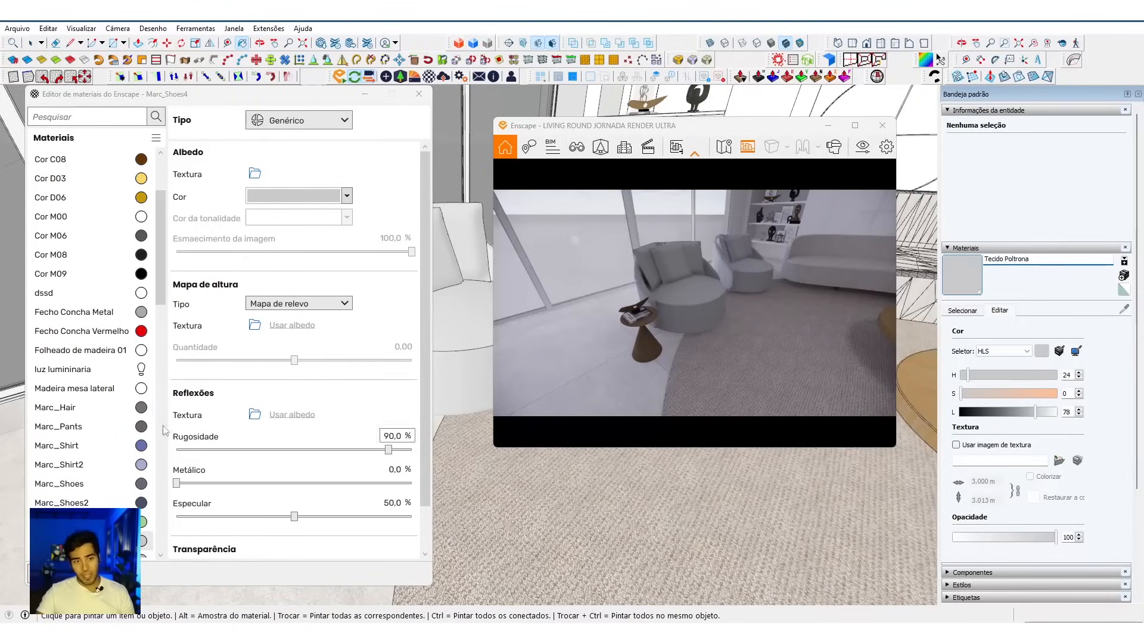
pyautogui.click(967, 312)
pyautogui.click(1000, 310)
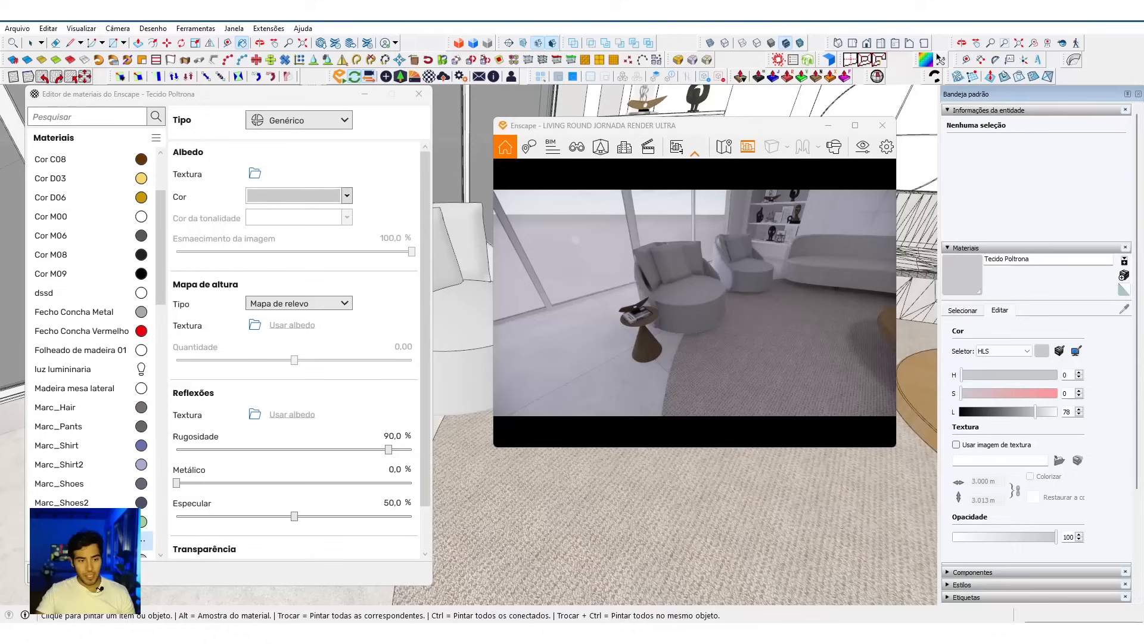
# Step: Start replacing Tecido Poltrona with an Enscape library material and bring the armchair seat up close in the live render
pyautogui.scroll(-1, 88, 487)
pyautogui.click(88, 488)
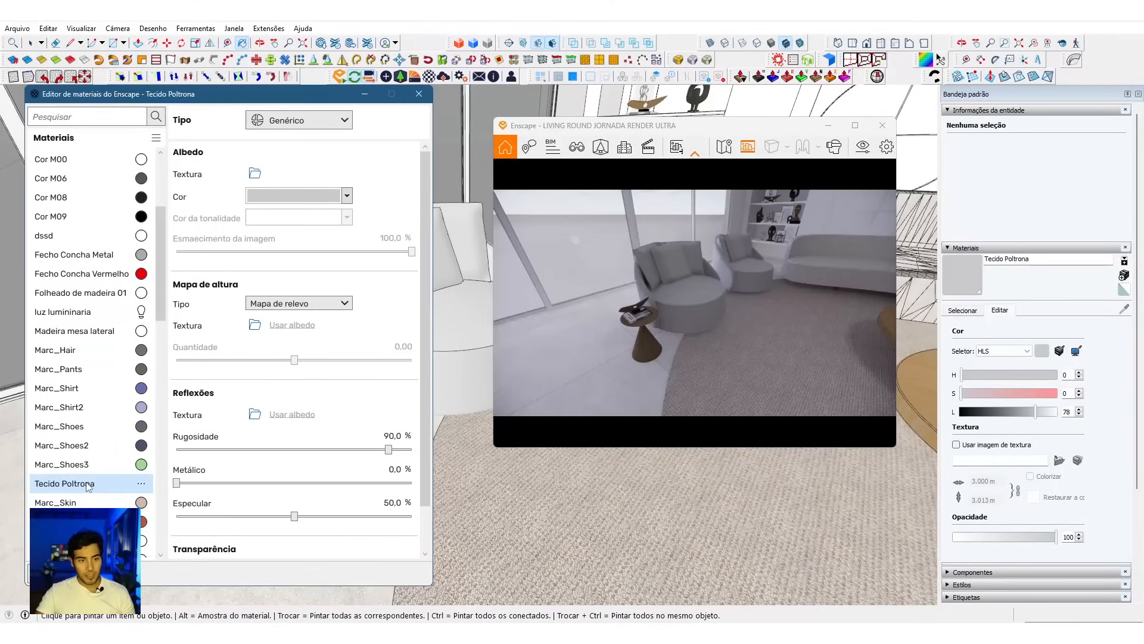
pyautogui.click(141, 485)
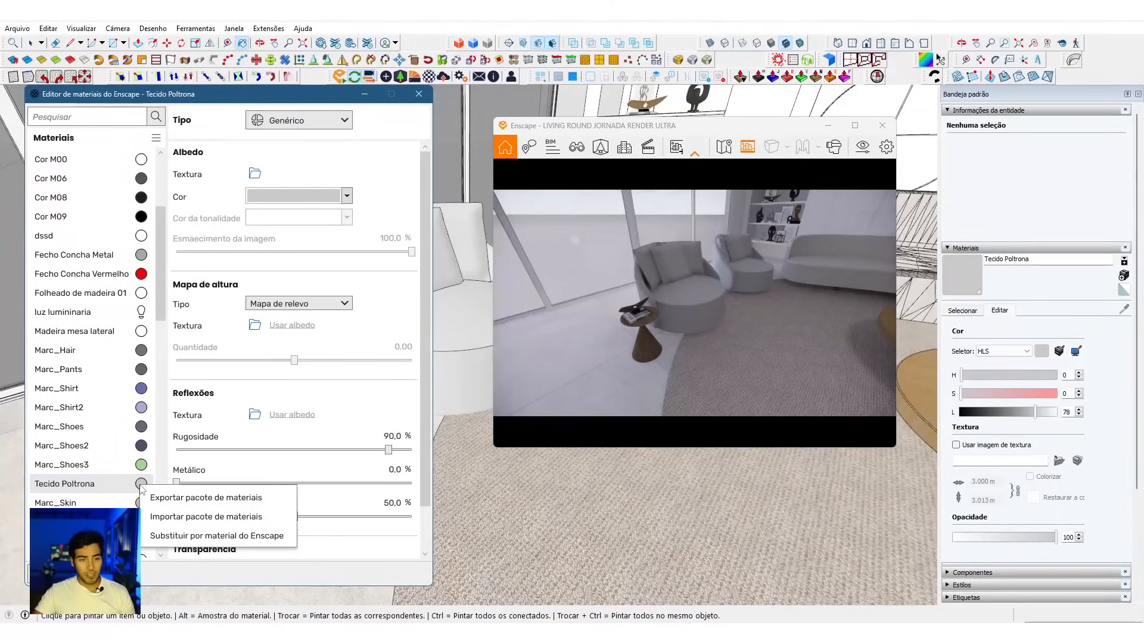
pyautogui.click(213, 536)
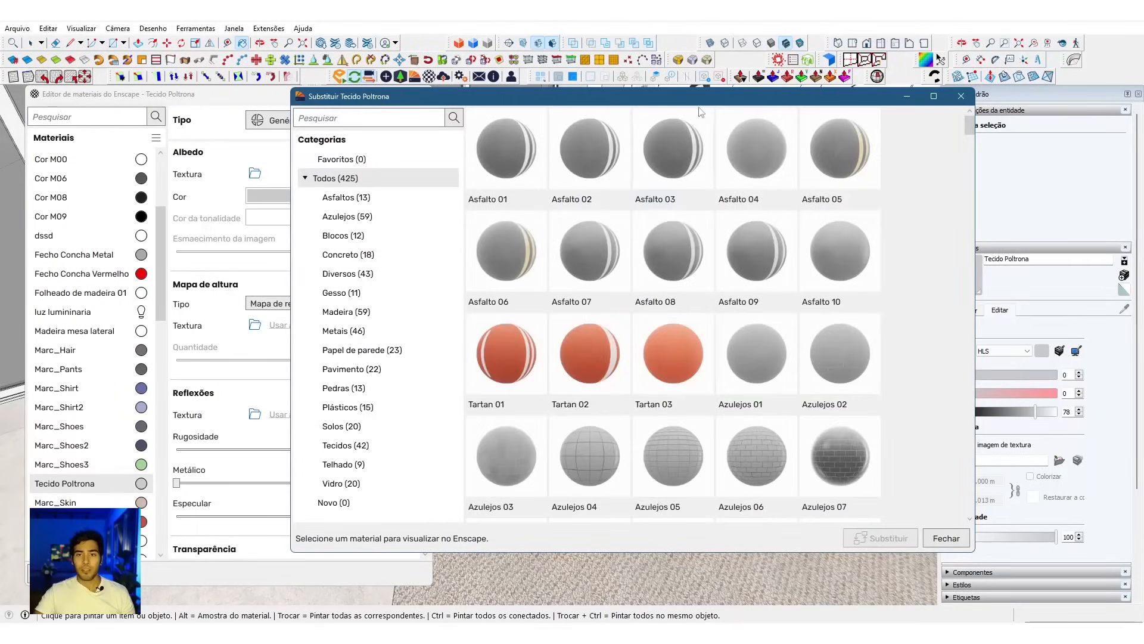
pyautogui.moveTo(700, 97); pyautogui.dragTo(356, 139)
pyautogui.press('w')
pyautogui.moveTo(726, 323)
pyautogui.mouseDown()
pyautogui.moveTo(716, 323)
pyautogui.moveTo(725, 323)
pyautogui.mouseUp()
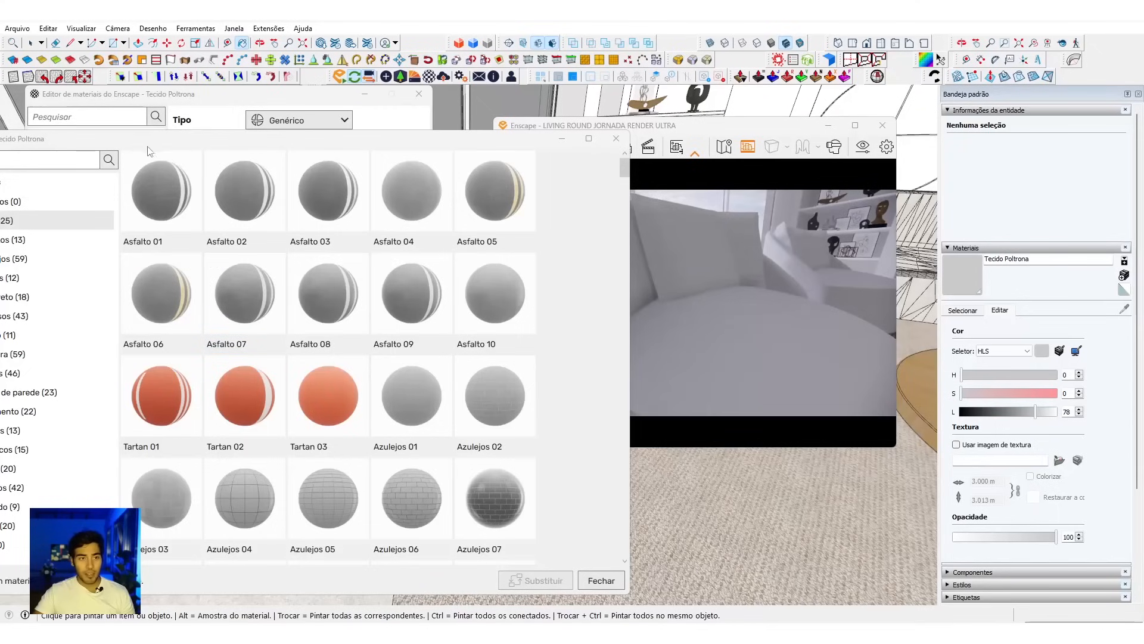
pyautogui.moveTo(148, 145); pyautogui.dragTo(281, 139)
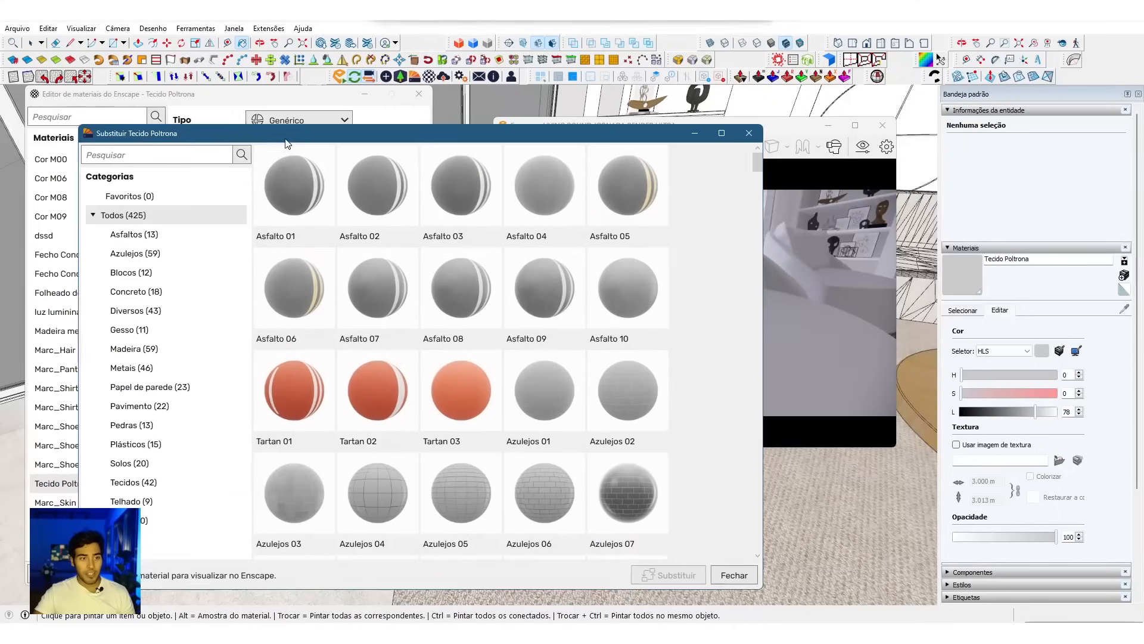
# Step: Browse the Tecidos category of the Enscape library through to its last fabrics for an armchair upholstery
pyautogui.click(146, 481)
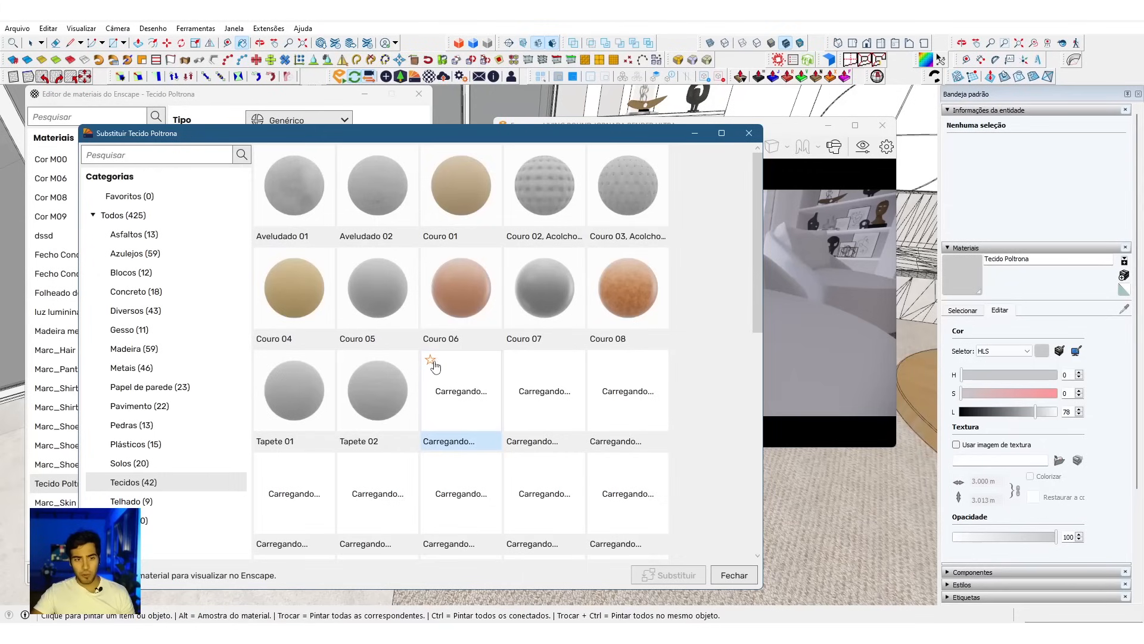
pyautogui.scroll(-1, 434, 363)
pyautogui.scroll(-1, 435, 369)
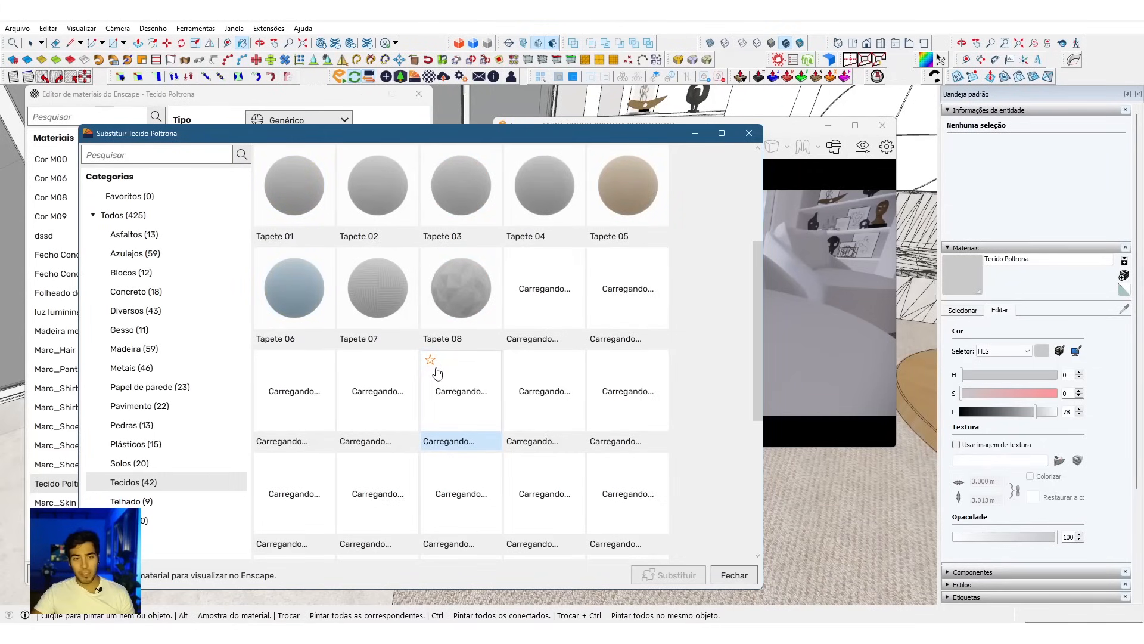
pyautogui.scroll(2, 471, 373)
pyautogui.scroll(-3, 398, 271)
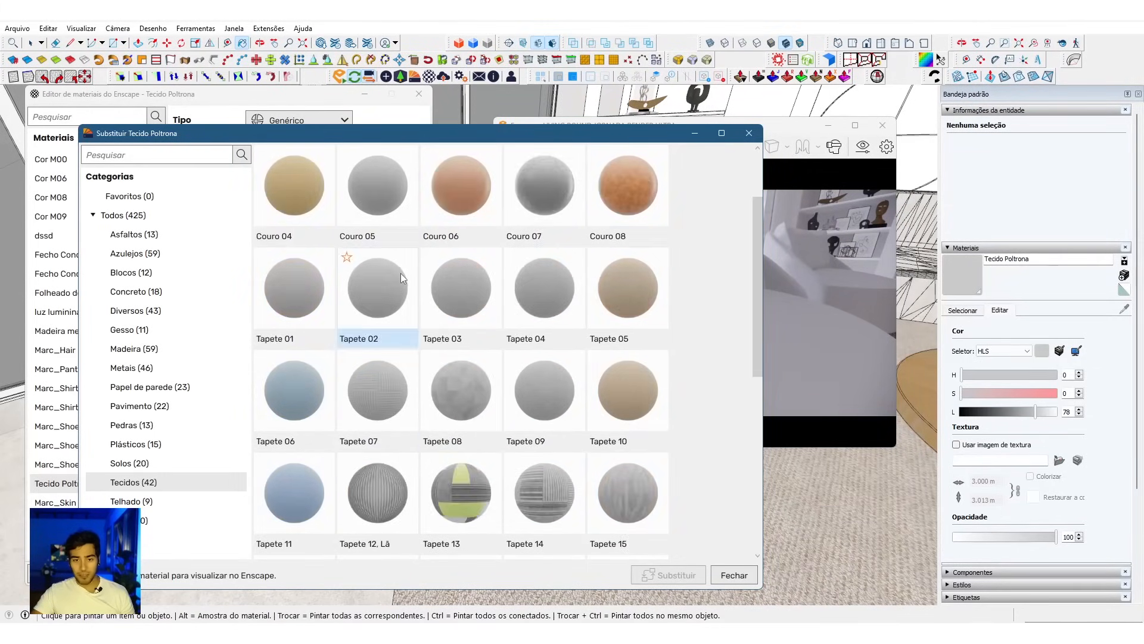
pyautogui.scroll(-1, 401, 273)
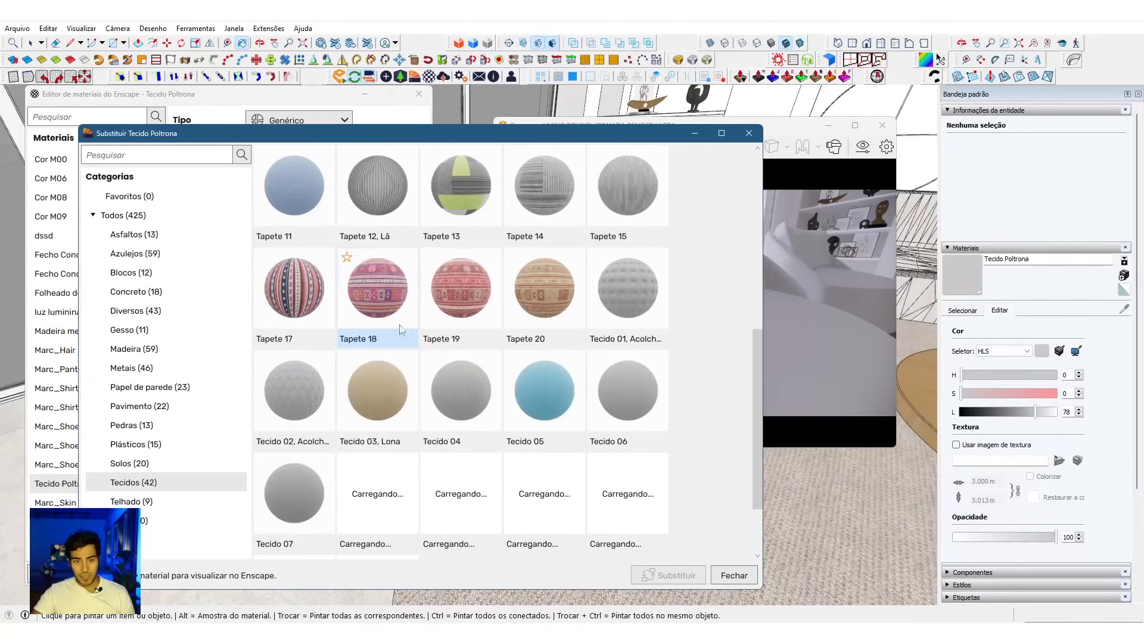
pyautogui.scroll(-1, 496, 364)
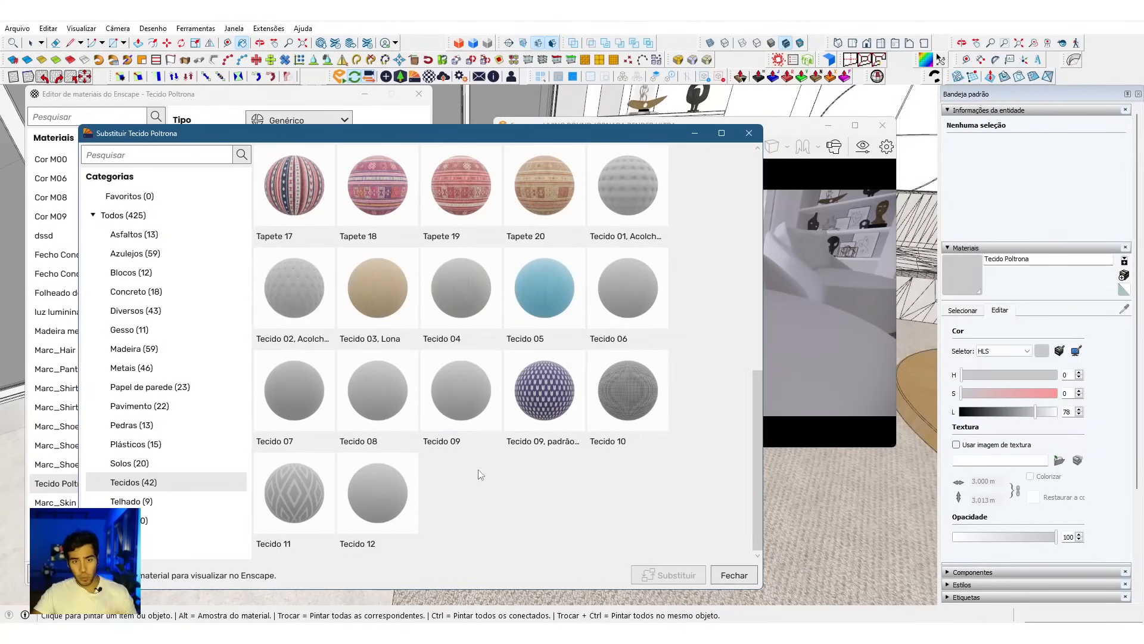
# Step: Preview Tecido 08, Tecido 09 and Tecido 06 on the armchair seat with the live render uncovered
pyautogui.click(376, 407)
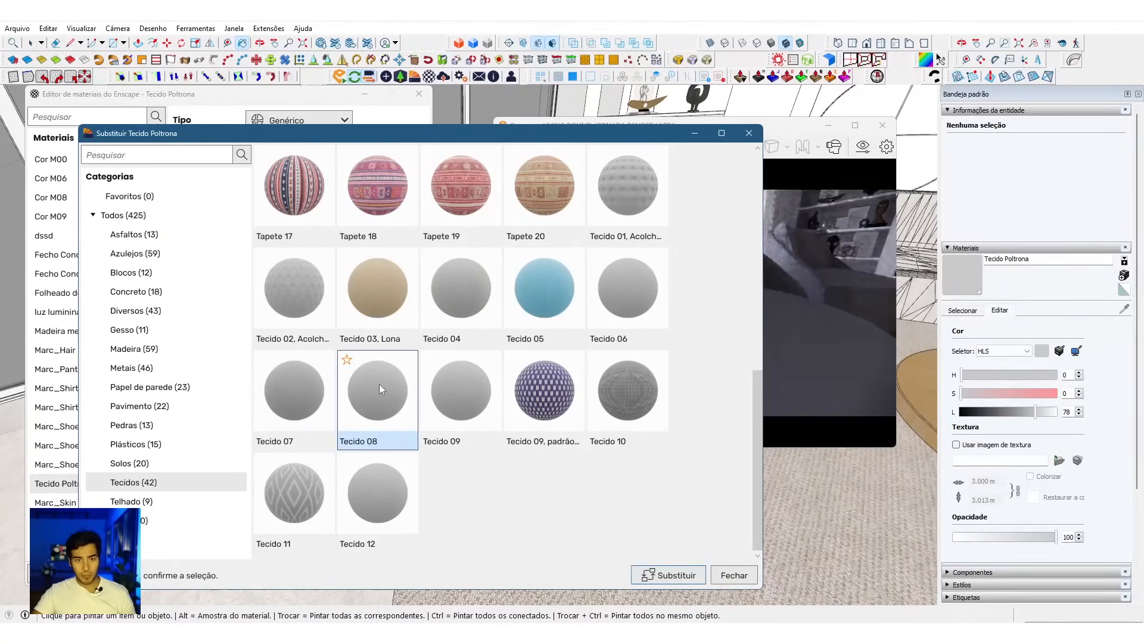
pyautogui.moveTo(620, 135); pyautogui.dragTo(455, 121)
pyautogui.click(729, 348)
pyautogui.scroll(2, 730, 349)
pyautogui.moveTo(766, 335)
pyautogui.mouseDown()
pyautogui.moveTo(757, 382)
pyautogui.moveTo(767, 335)
pyautogui.mouseUp()
pyautogui.click(300, 379)
pyautogui.click(459, 277)
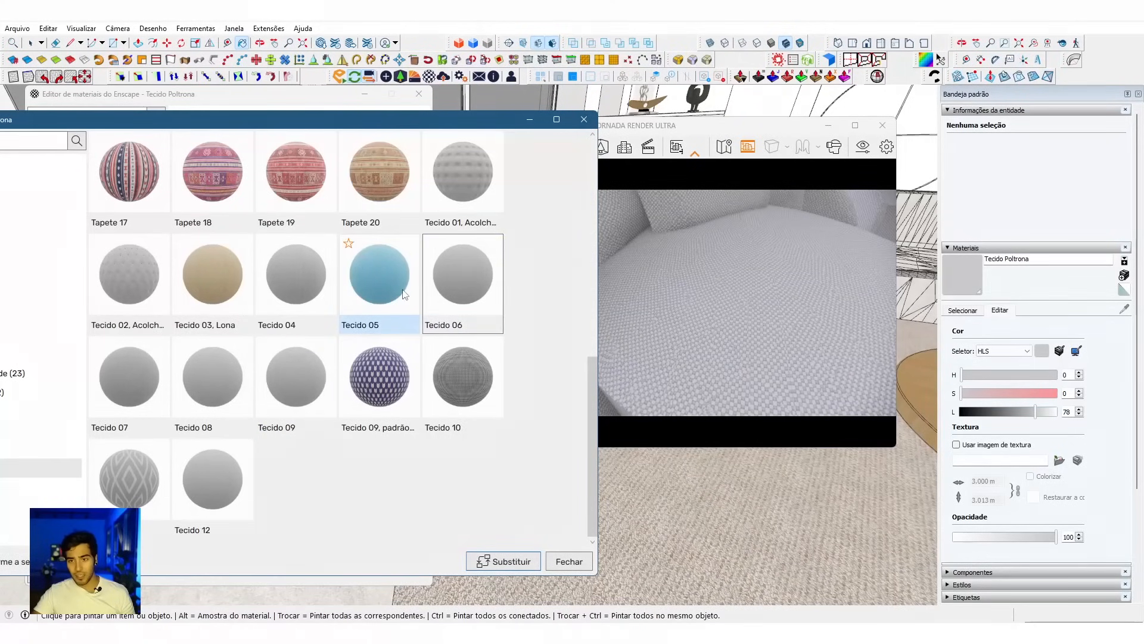
# Step: Preview Tecido 04 on the armchair and replace the Tecido Poltrona material with it
pyautogui.click(334, 290)
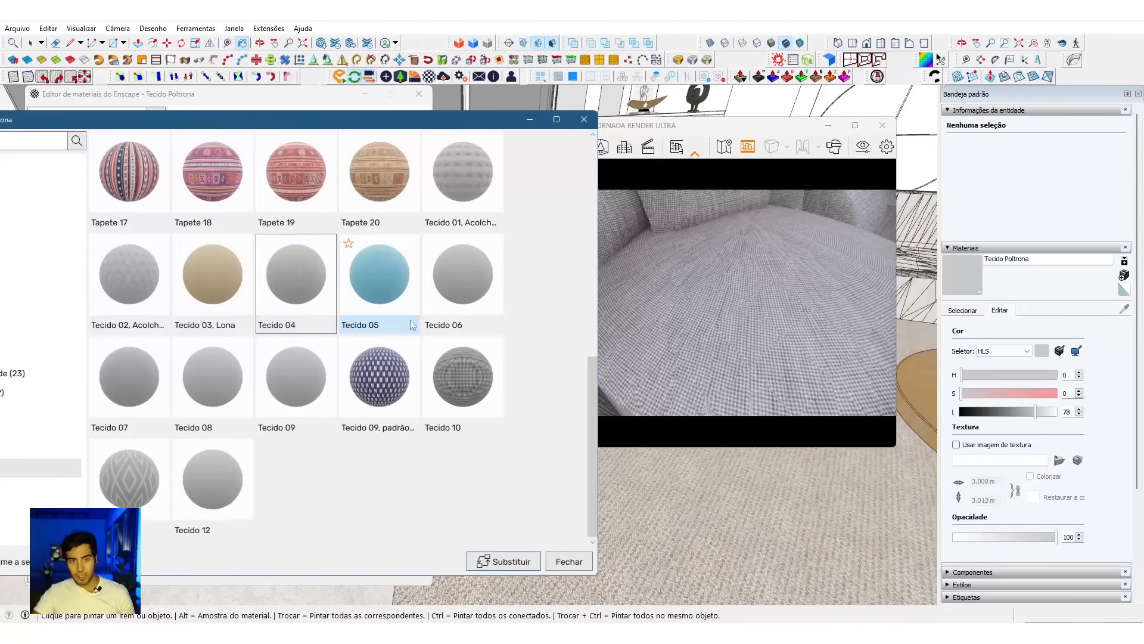
pyautogui.moveTo(307, 129); pyautogui.dragTo(301, 129)
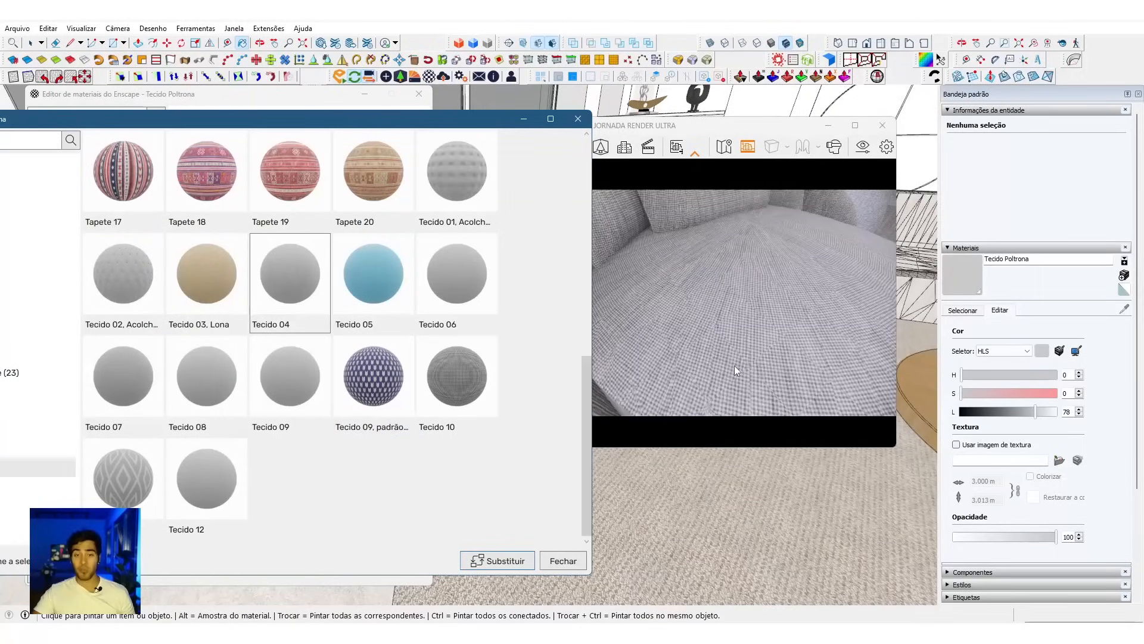
pyautogui.moveTo(782, 351); pyautogui.dragTo(717, 345)
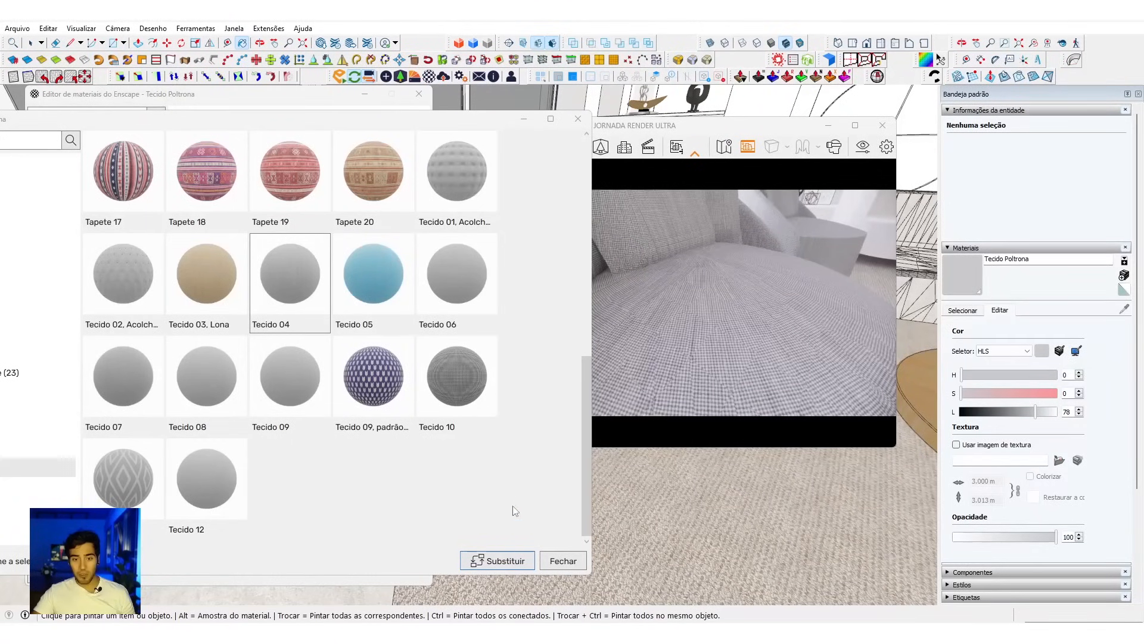
pyautogui.click(506, 560)
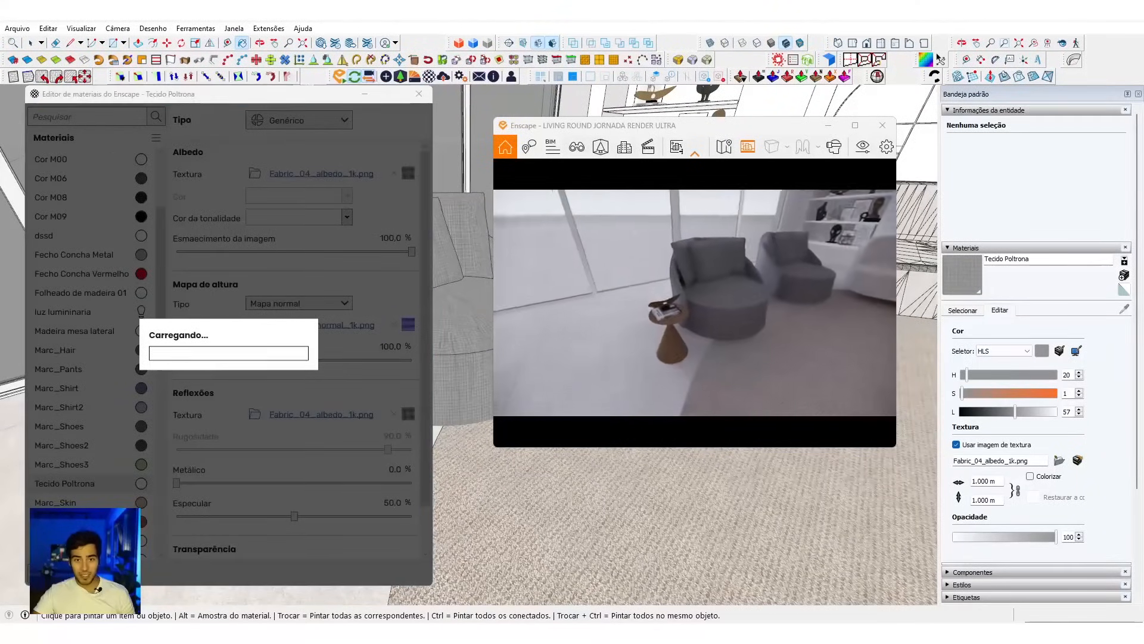
# Step: Examine the new fabric on the armchair in the live render and view its normal map, Fabric_04_normal_1k.png
pyautogui.press('w')
pyautogui.moveTo(620, 334); pyautogui.dragTo(653, 323)
pyautogui.press('s')
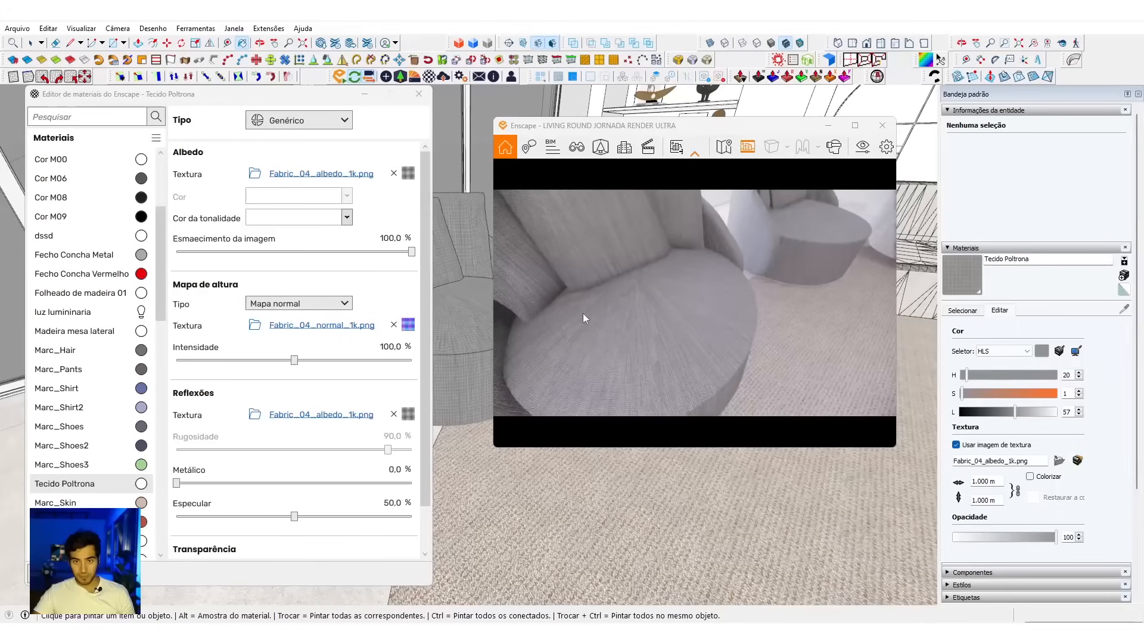
pyautogui.click(316, 325)
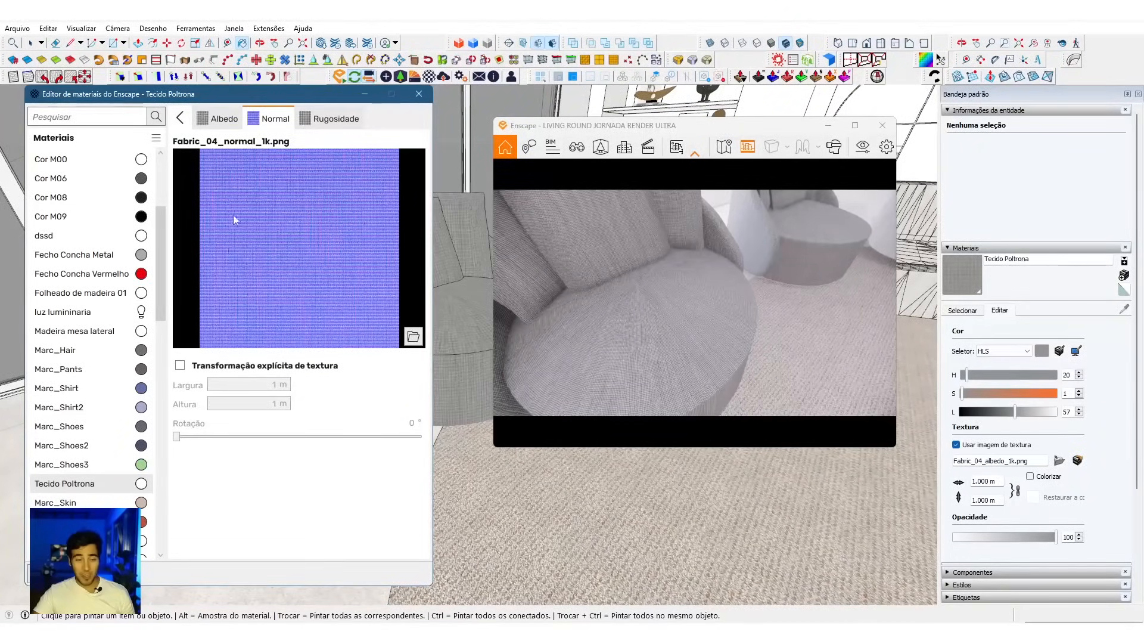
pyautogui.click(180, 118)
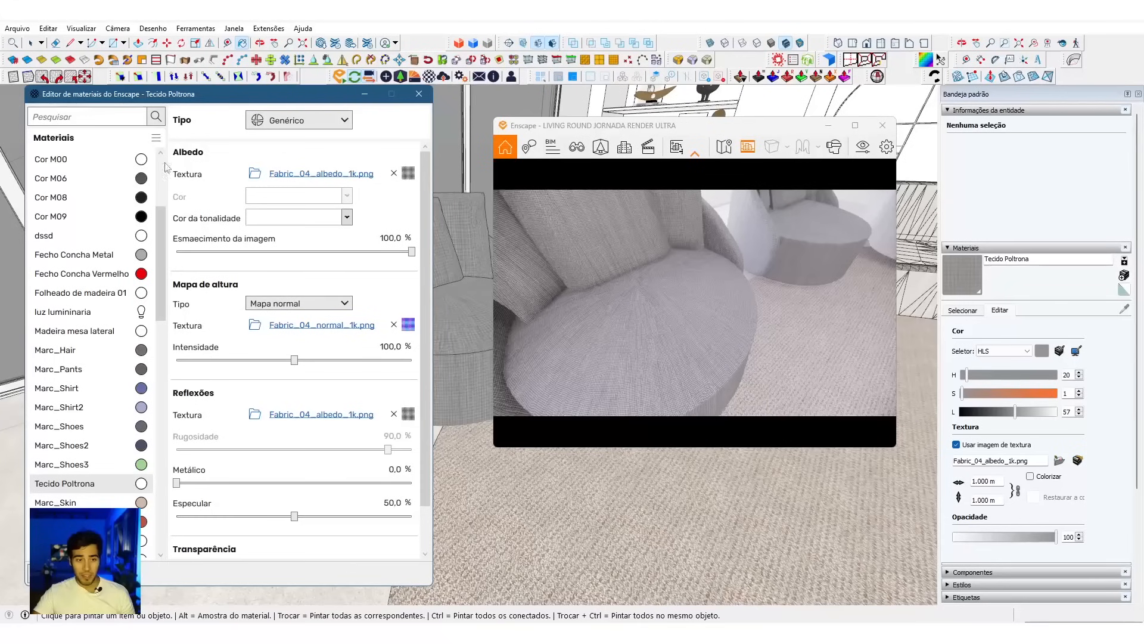
pyautogui.click(408, 325)
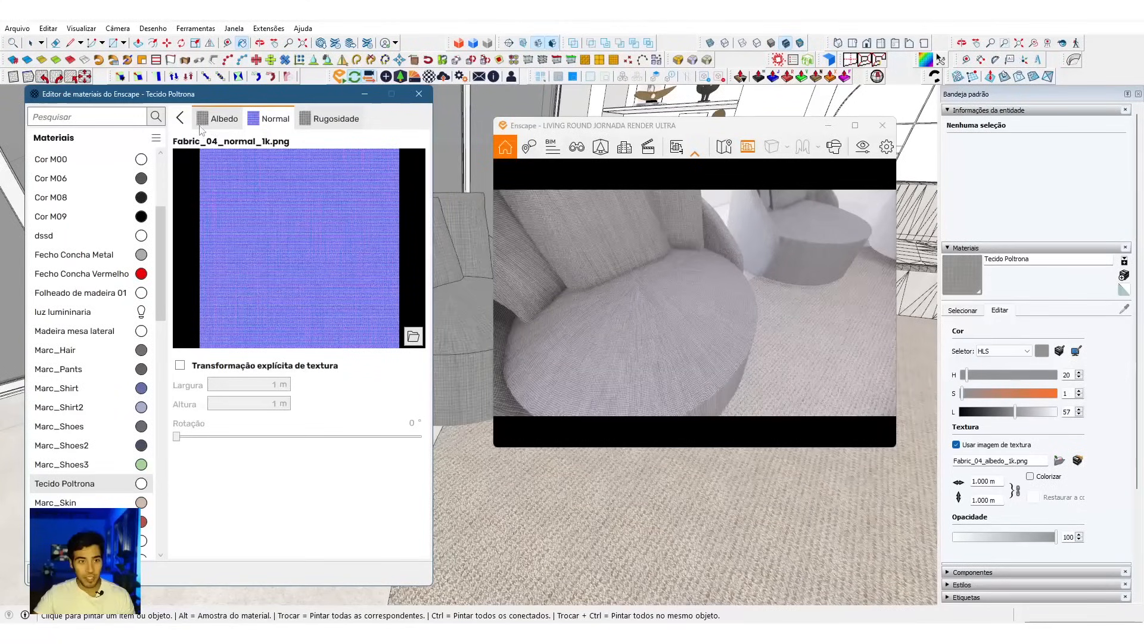
pyautogui.click(181, 118)
# Step: Try Tecido Poltrona's albedo image fade at 0% while viewing the weave up close, and restore it to 100%
pyautogui.moveTo(714, 364)
pyautogui.mouseDown(button='right')
pyautogui.moveTo(745, 325)
pyautogui.moveTo(727, 352)
pyautogui.mouseUp(button='right')
pyautogui.scroll(5, 727, 351)
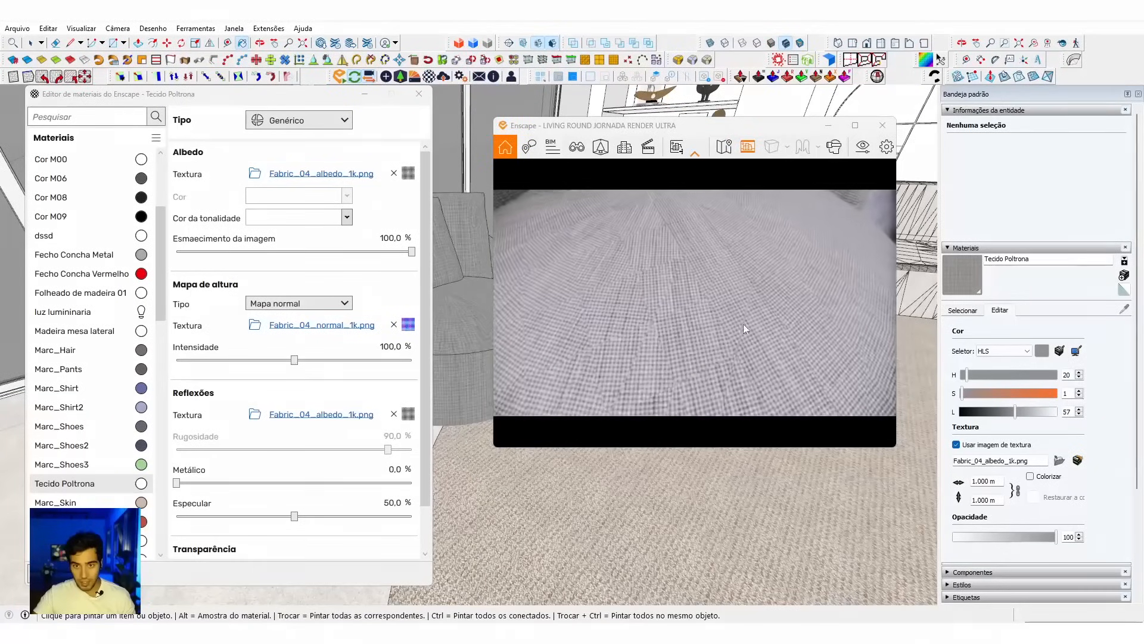
pyautogui.doubleClick(404, 239)
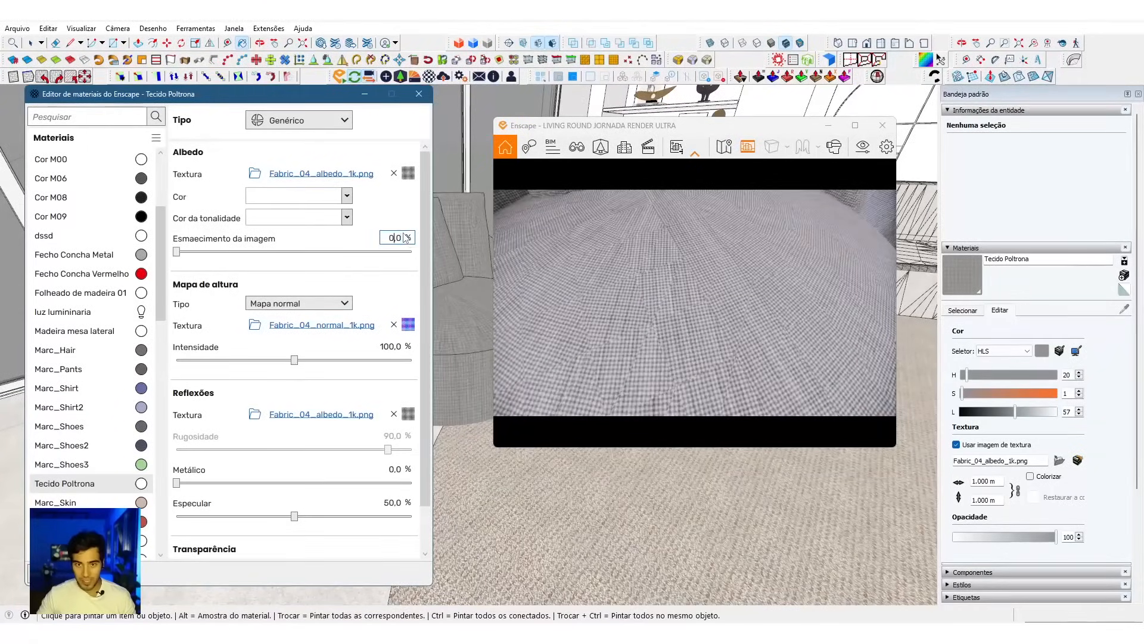
pyautogui.moveTo(642, 309); pyautogui.dragTo(705, 322, button='right')
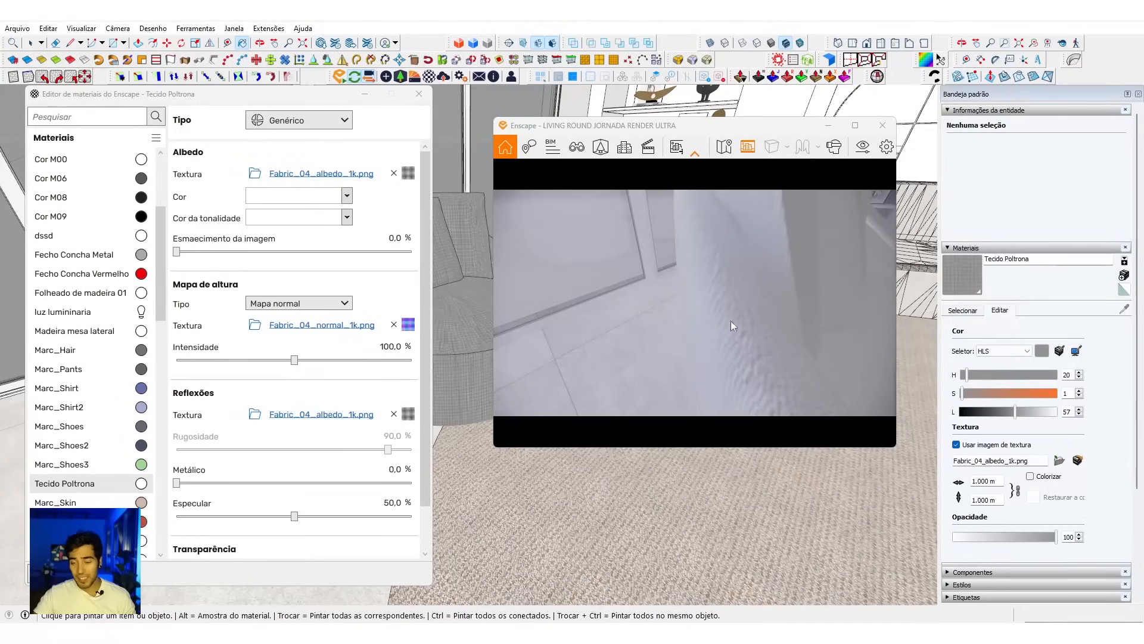
pyautogui.click(397, 241)
pyautogui.write('100')
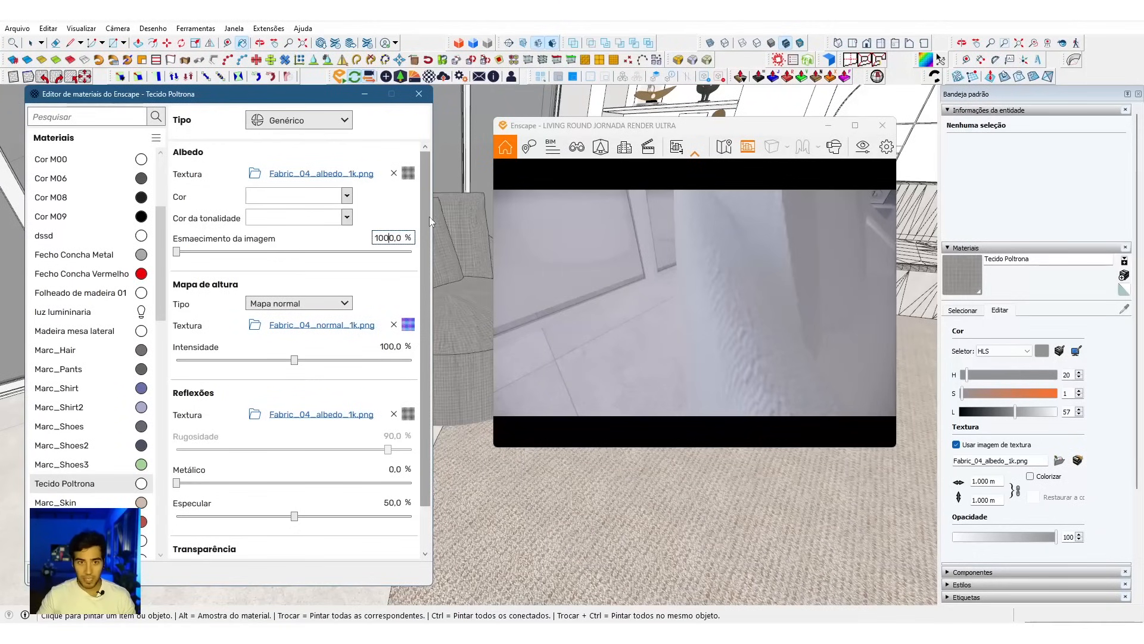
pyautogui.press('Return')
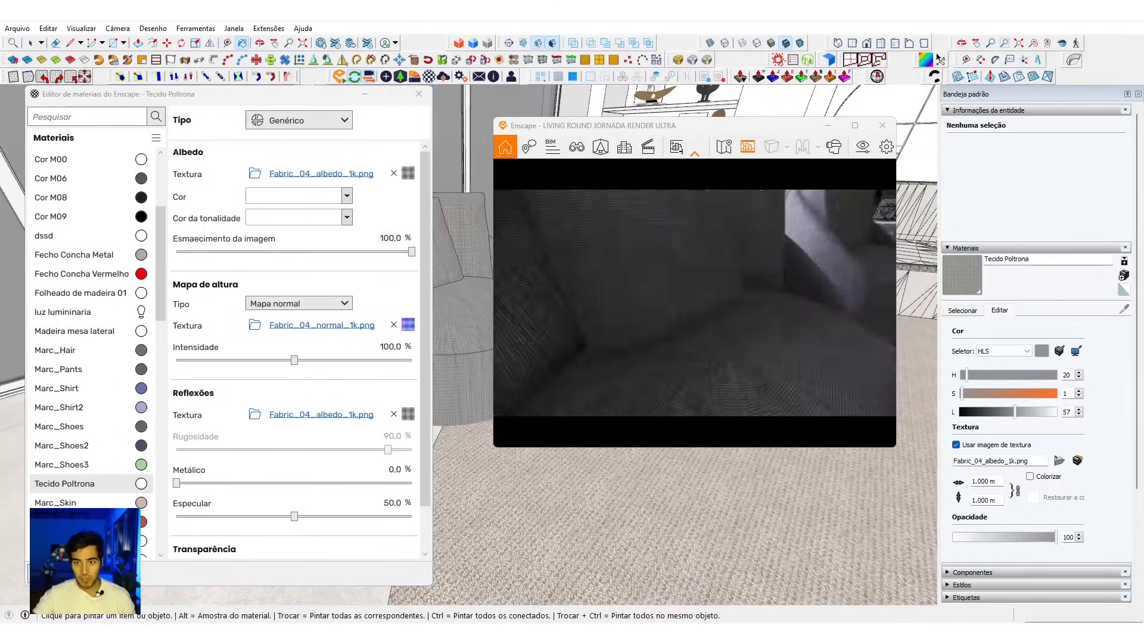
# Step: Close the Enscape material editor and switch to the Select tool with the front armchair in view
pyautogui.click(419, 99)
pyautogui.moveTo(240, 251)
pyautogui.mouseDown(button='middle')
pyautogui.moveTo(391, 319)
pyautogui.moveTo(618, 314)
pyautogui.moveTo(424, 150)
pyautogui.moveTo(418, 238)
pyautogui.moveTo(344, 435)
pyautogui.moveTo(316, 395)
pyautogui.moveTo(283, 418)
pyautogui.moveTo(346, 334)
pyautogui.moveTo(365, 281)
pyautogui.moveTo(264, 373)
pyautogui.mouseUp(button='middle')
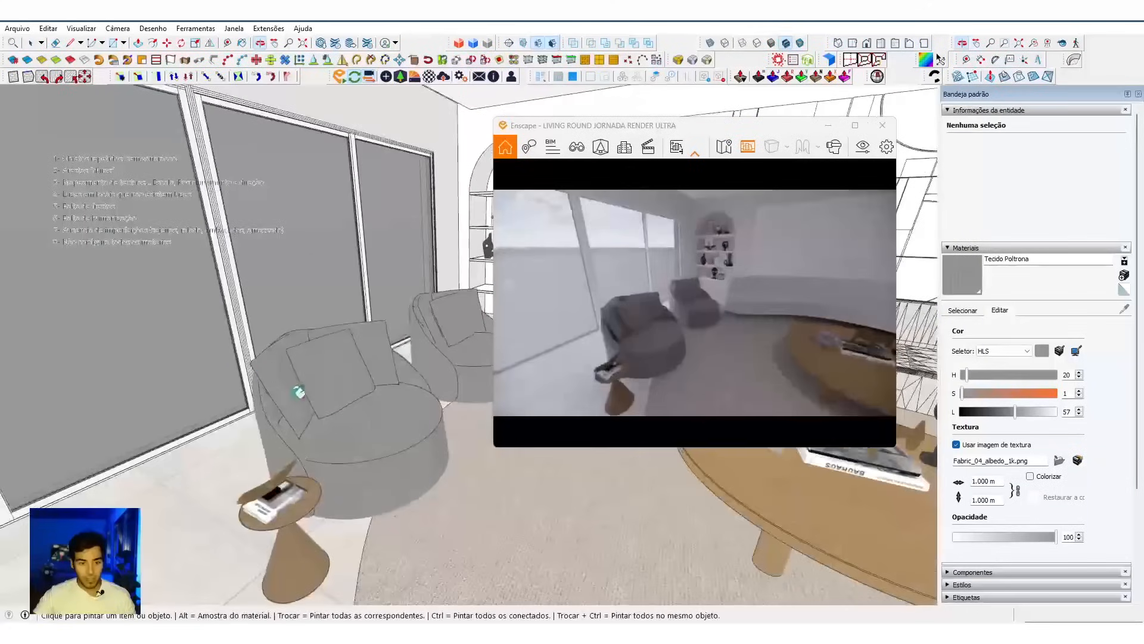
pyautogui.scroll(5, 334, 420)
pyautogui.press('space')
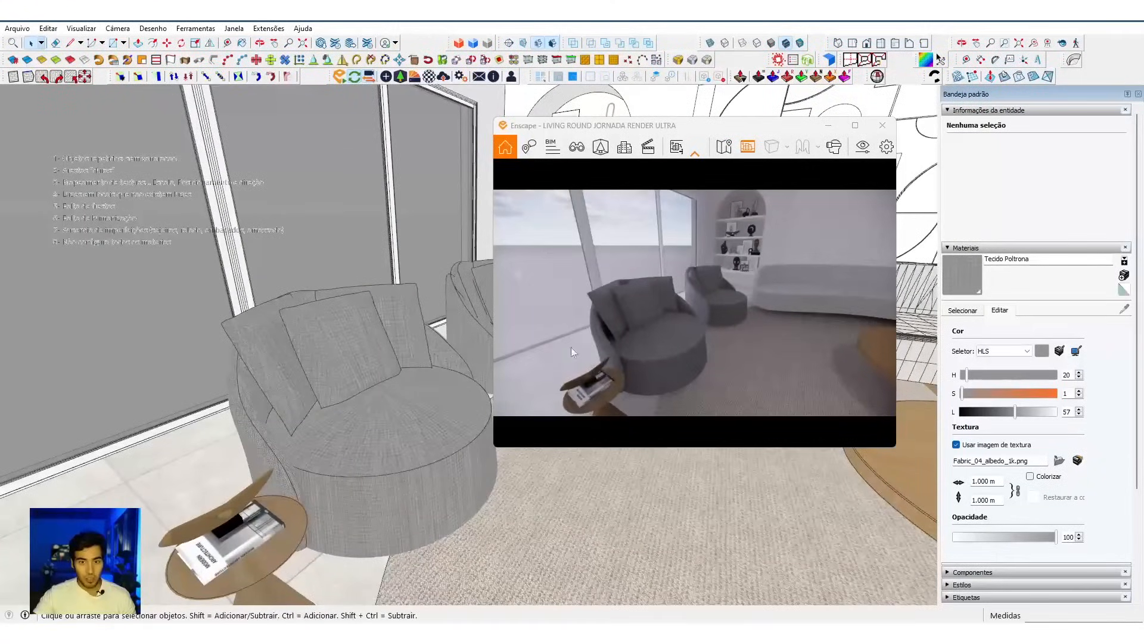
# Step: Open the mistakes note and highlight scale, positioning and direction in its third item on texture mapping
pyautogui.click(130, 196)
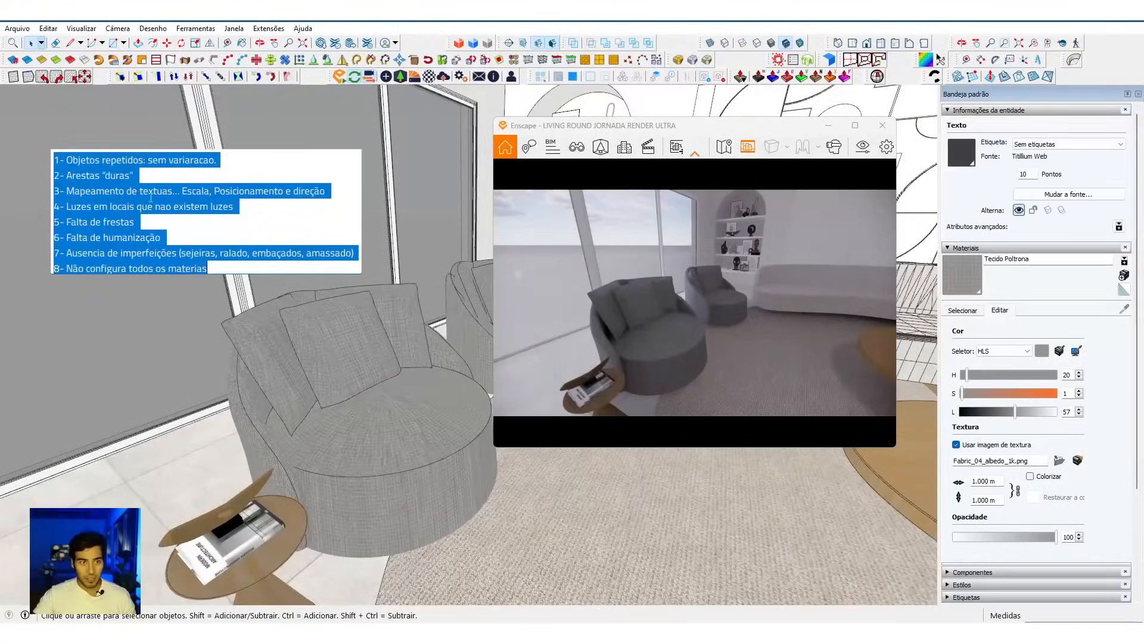
pyautogui.moveTo(184, 191); pyautogui.dragTo(221, 193)
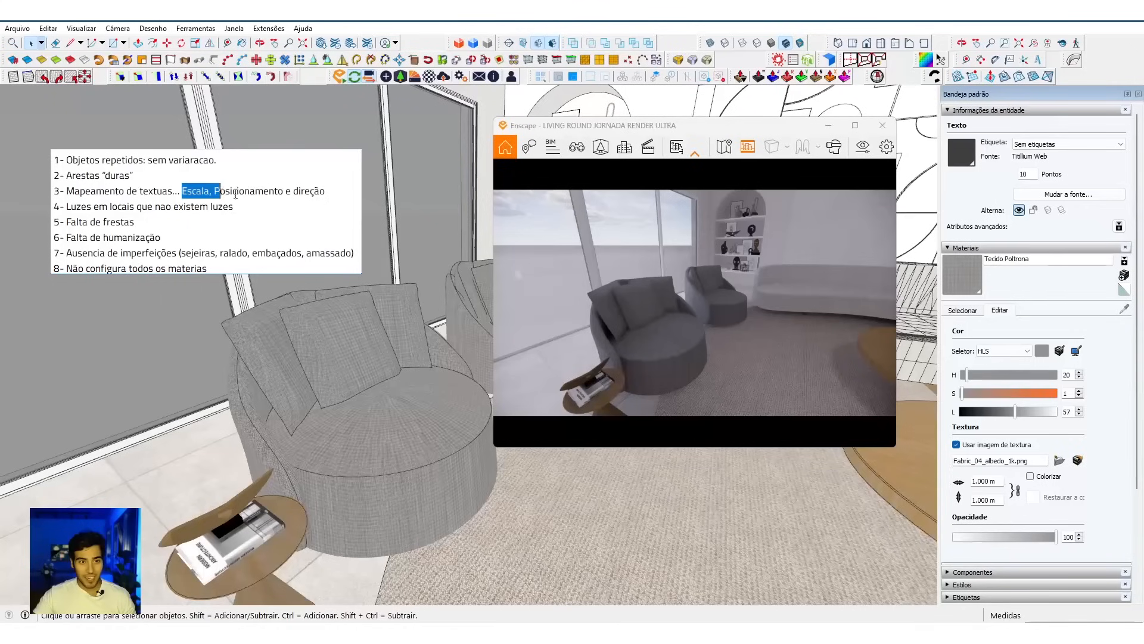
pyautogui.doubleClick(250, 193)
pyautogui.click(310, 191)
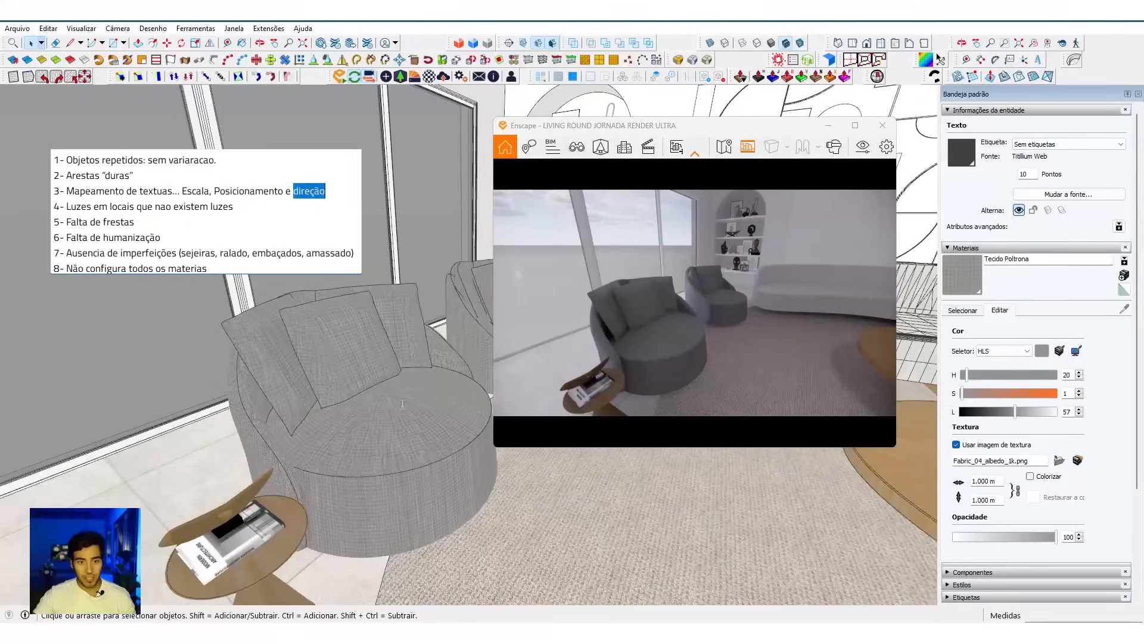
pyautogui.click(401, 428)
# Step: Examine the fabric's direction on the armchair's seat, back and cushions in the live render and the model
pyautogui.moveTo(375, 337); pyautogui.dragTo(316, 417, button='middle')
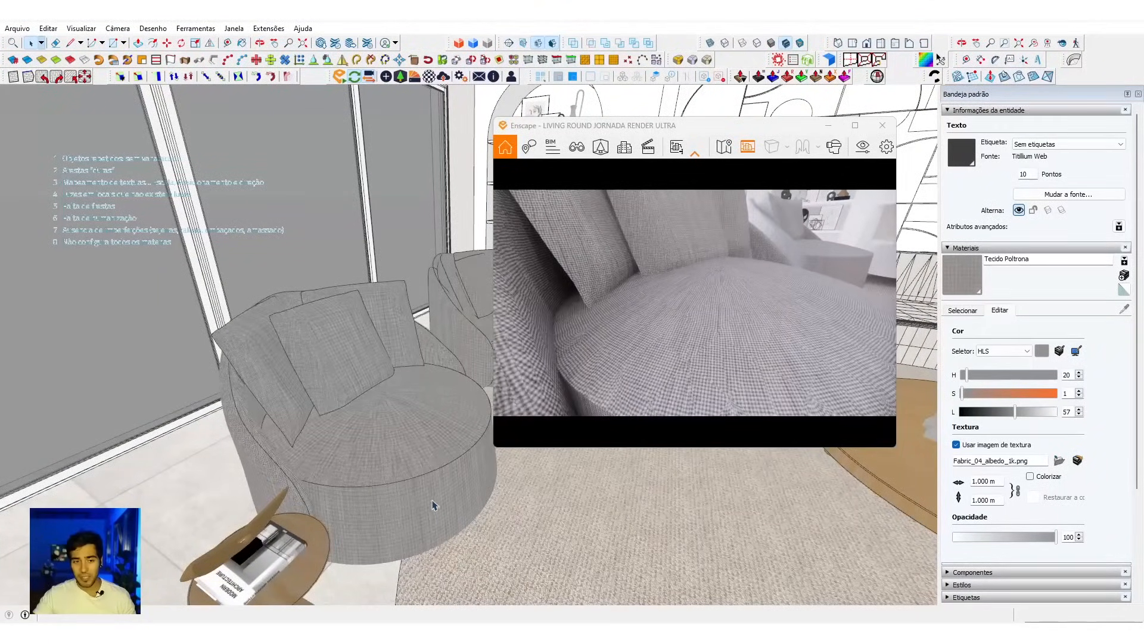
pyautogui.scroll(-5, 774, 324)
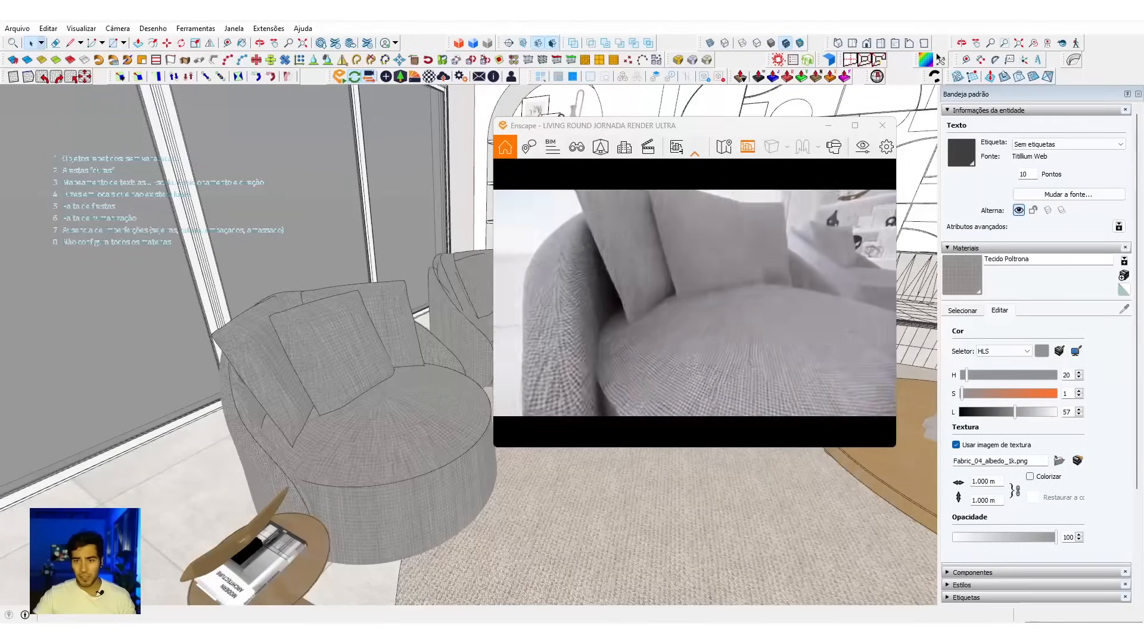
pyautogui.scroll(3, 735, 343)
pyautogui.moveTo(354, 373); pyautogui.dragTo(356, 381, button='middle')
pyautogui.scroll(5, 357, 382)
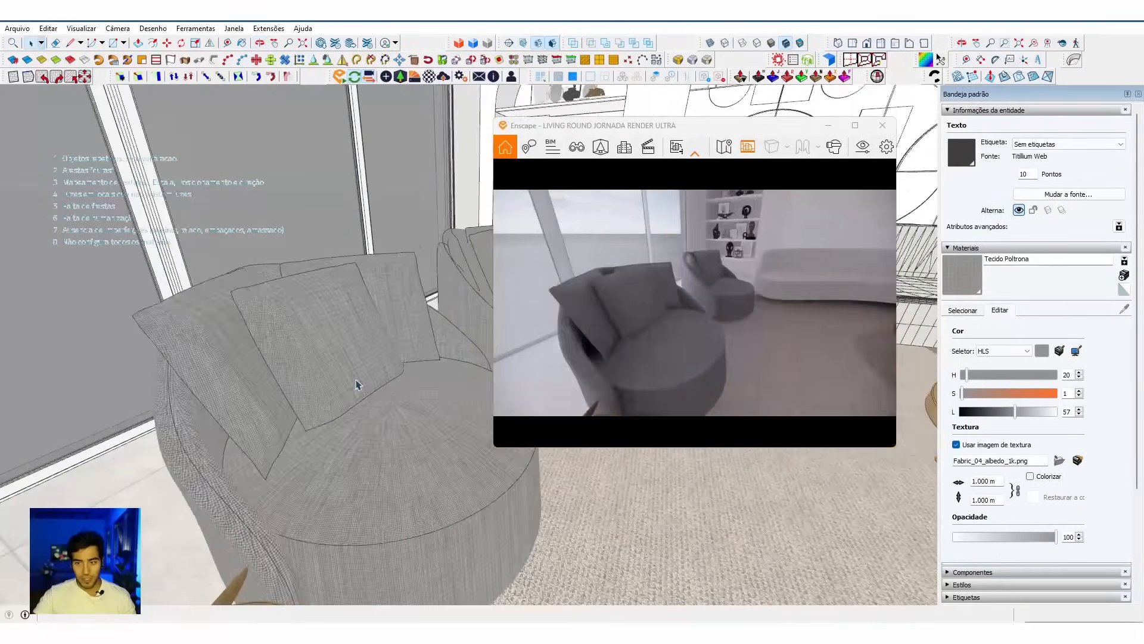
# Step: Select the front armchair component and check whether its scale reset and definition scaling options are available
pyautogui.click(345, 345)
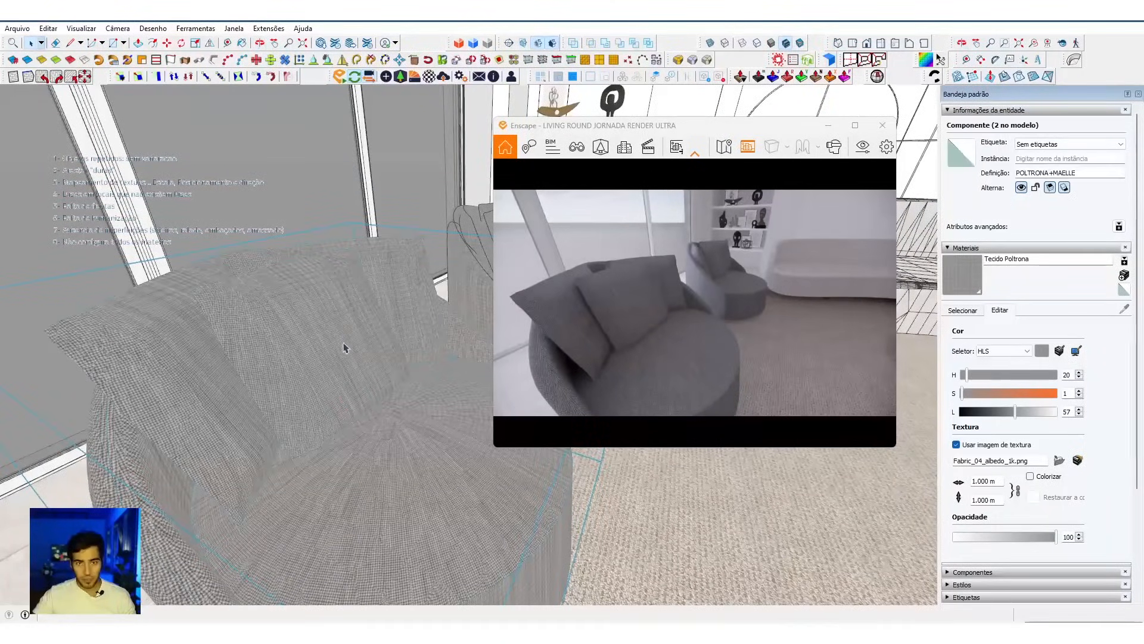
pyautogui.rightClick(324, 264)
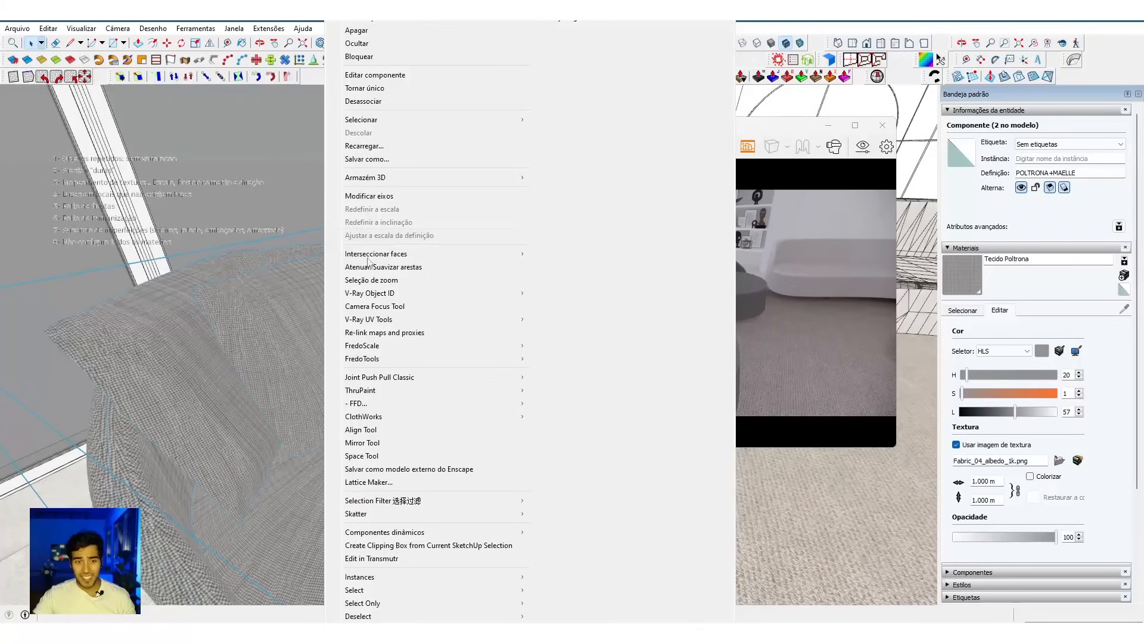
pyautogui.click(291, 333)
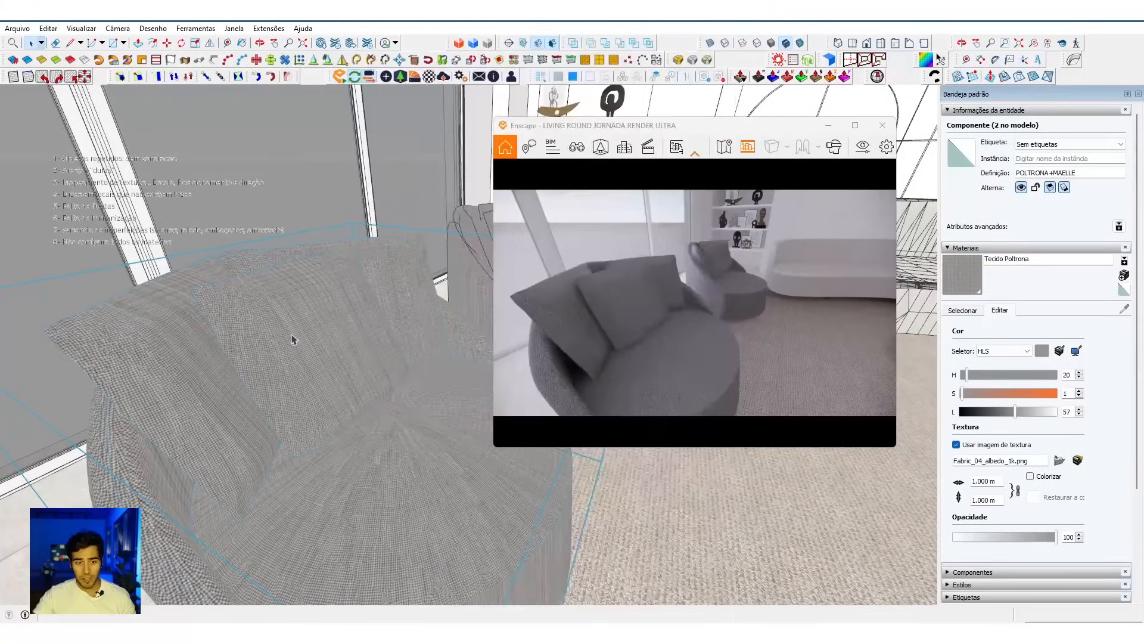
pyautogui.rightClick(298, 279)
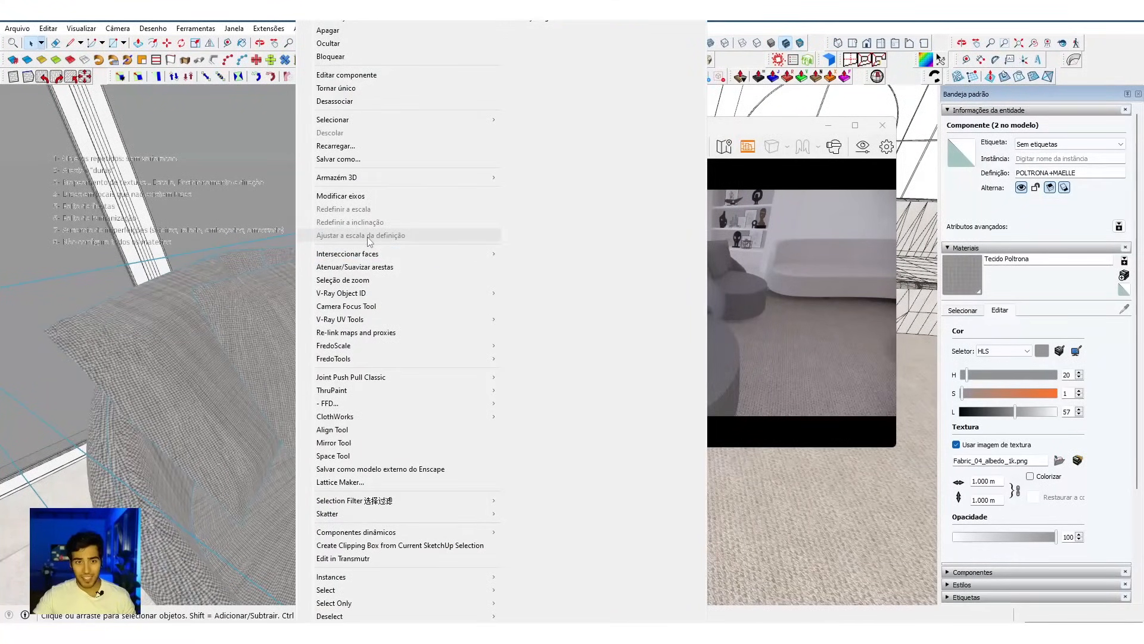
pyautogui.click(200, 330)
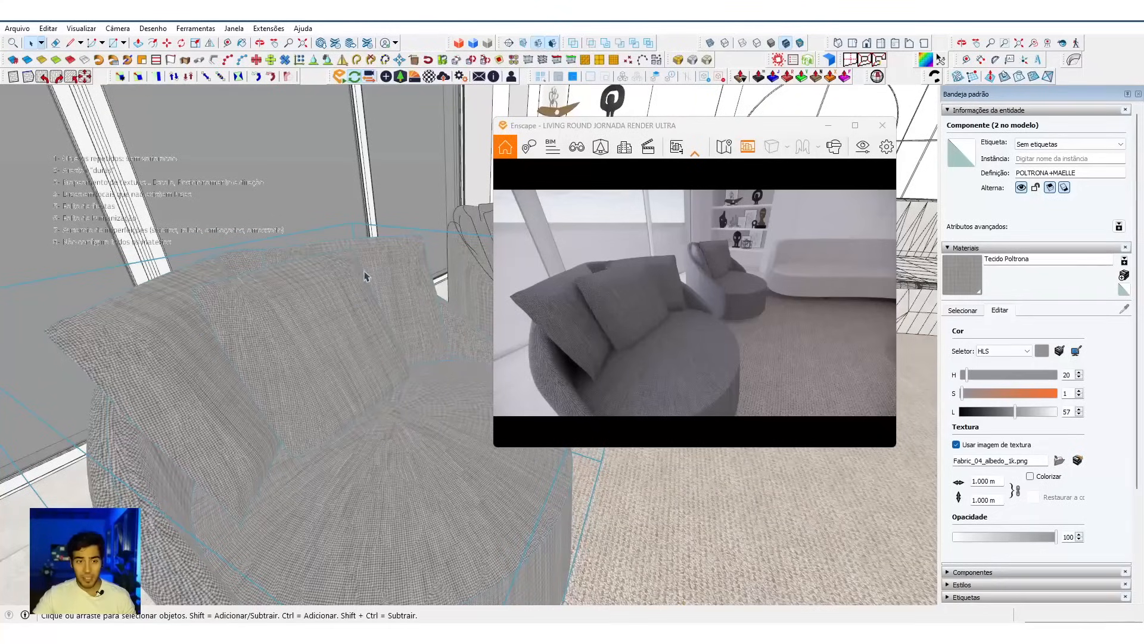
# Step: Open the front armchair for editing, select its centre cushion and check the cushion's scale options
pyautogui.scroll(3, 326, 288)
pyautogui.rightClick(327, 281)
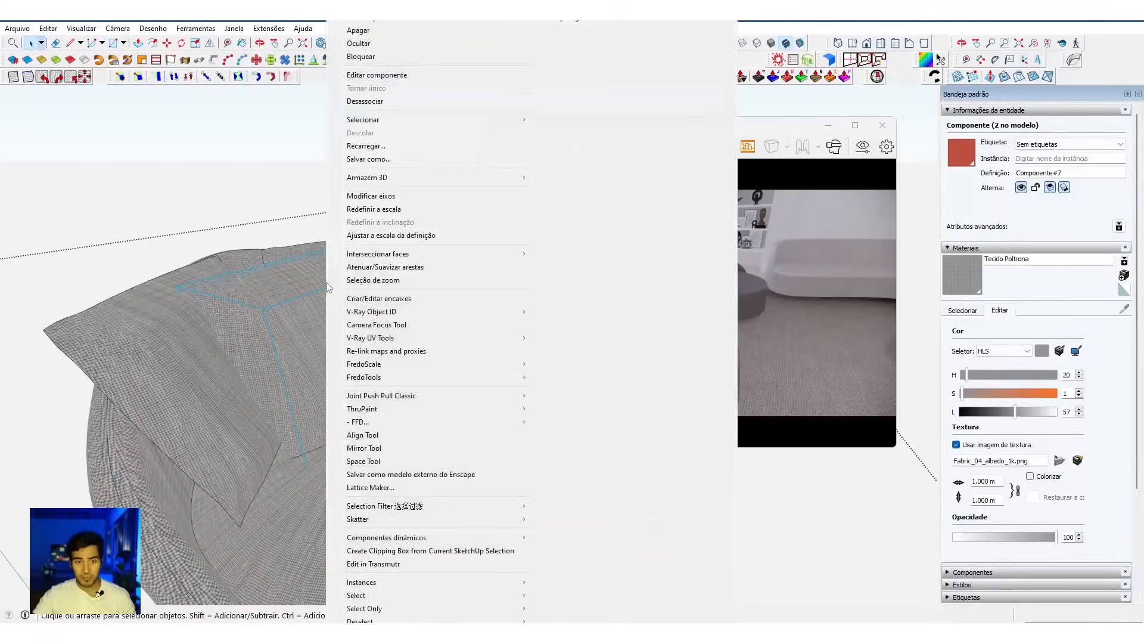
pyautogui.click(284, 289)
pyautogui.rightClick(281, 298)
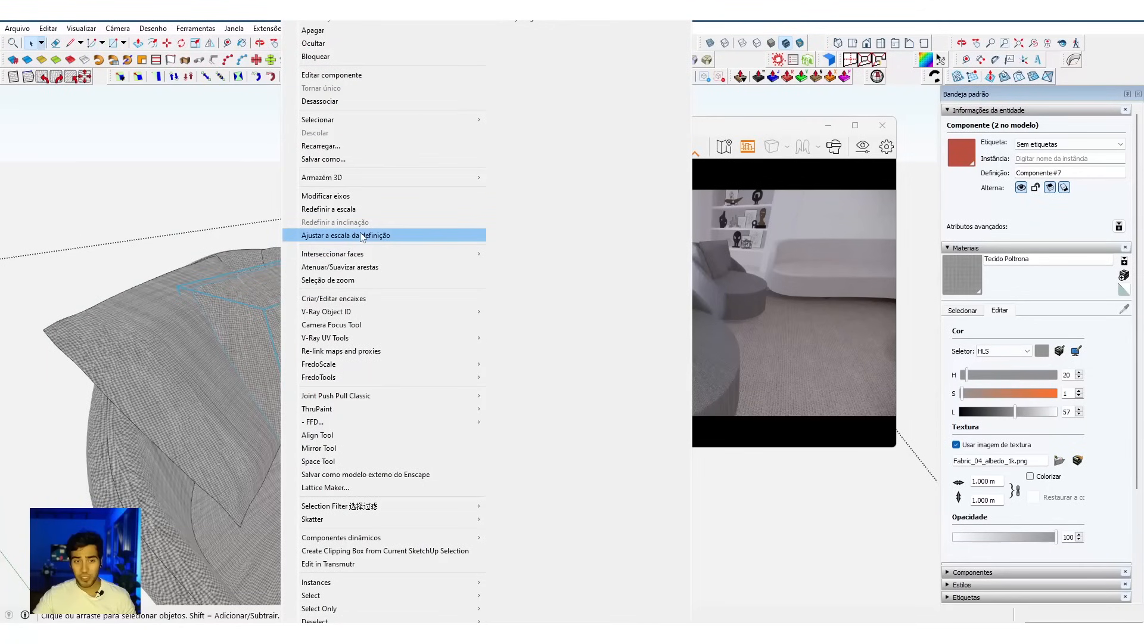
pyautogui.click(243, 358)
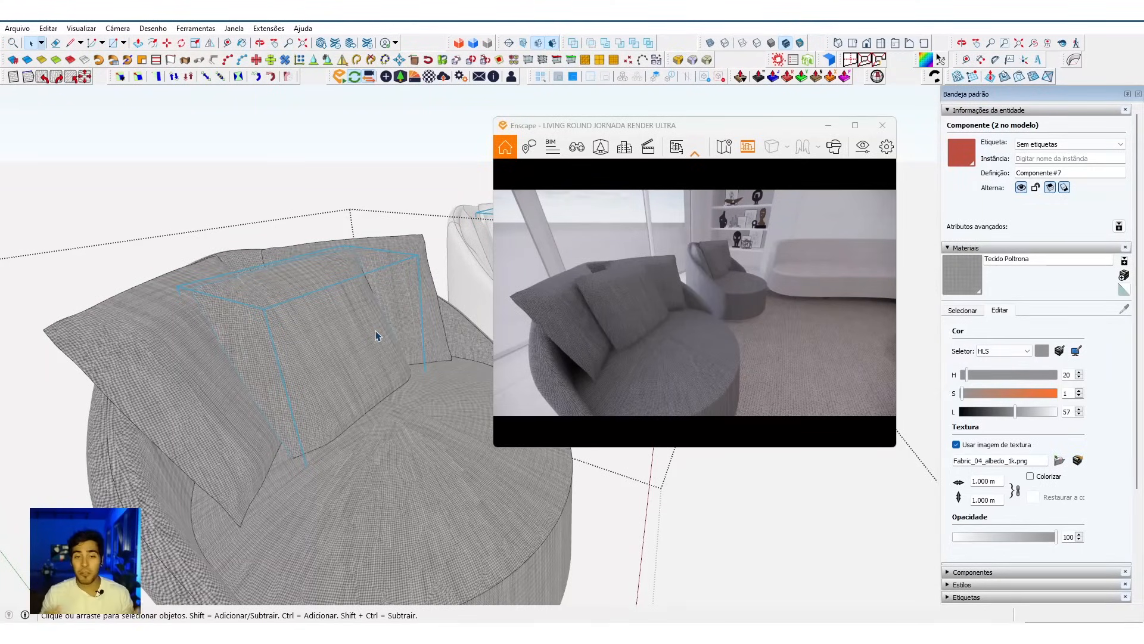
# Step: Try resetting the centre cushion's scale and undo the reset
pyautogui.rightClick(290, 296)
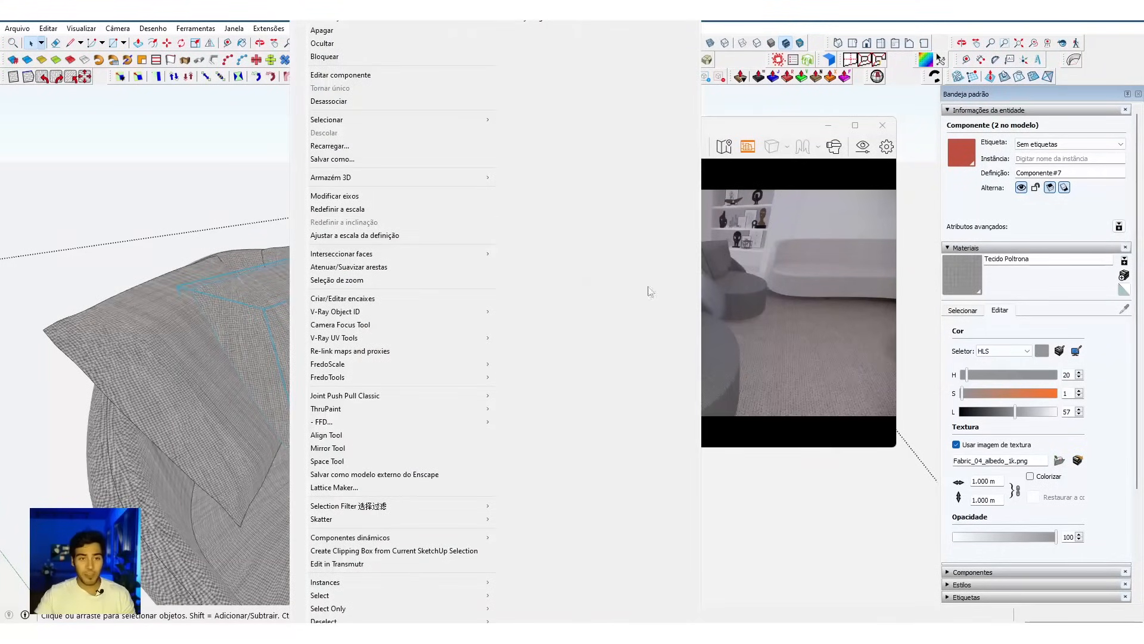
pyautogui.click(370, 209)
pyautogui.moveTo(357, 327)
pyautogui.mouseDown(button='middle')
pyautogui.moveTo(181, 301)
pyautogui.moveTo(308, 195)
pyautogui.moveTo(378, 252)
pyautogui.moveTo(222, 177)
pyautogui.mouseUp(button='middle')
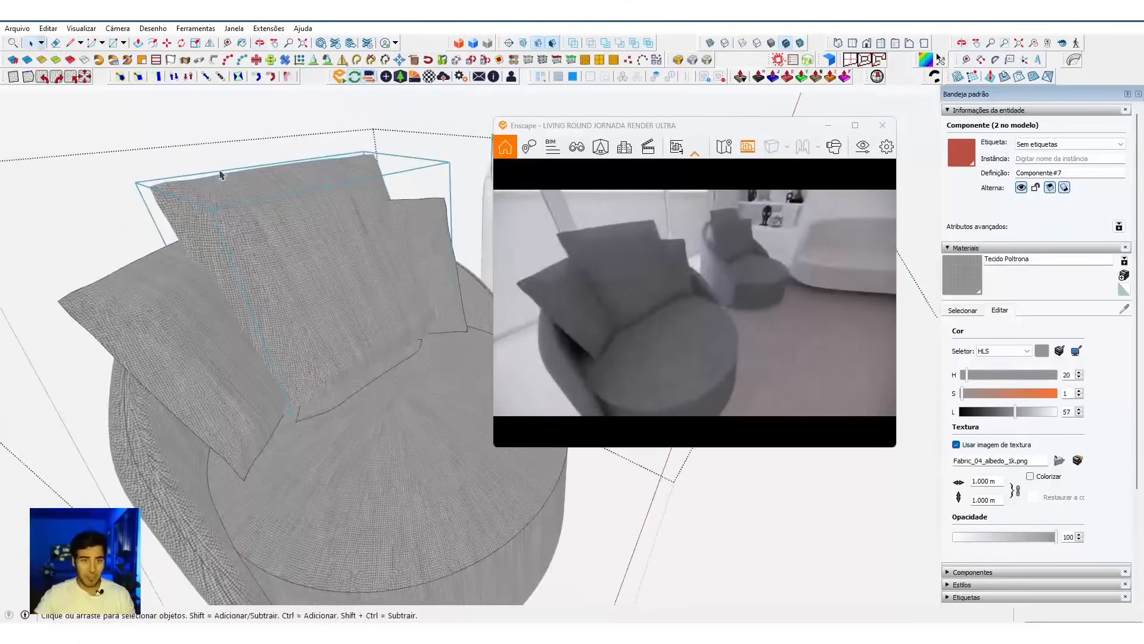
pyautogui.moveTo(298, 253)
pyautogui.mouseDown(button='middle')
pyautogui.moveTo(310, 274)
pyautogui.moveTo(309, 258)
pyautogui.mouseUp(button='middle')
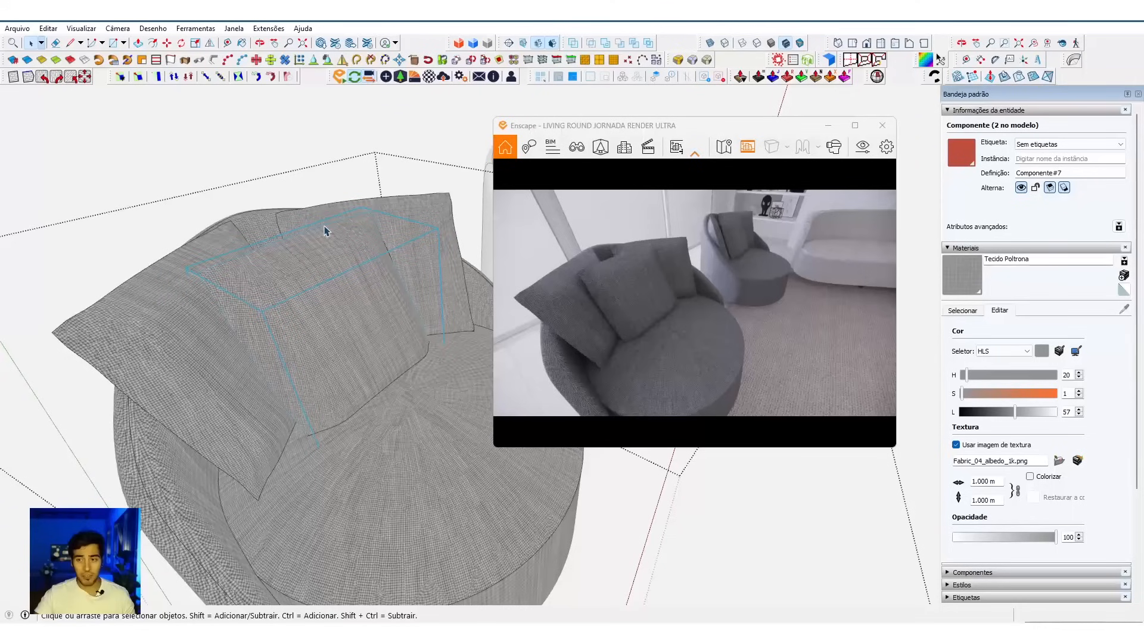
pyautogui.moveTo(325, 267); pyautogui.dragTo(357, 263, button='middle')
pyautogui.press('s')
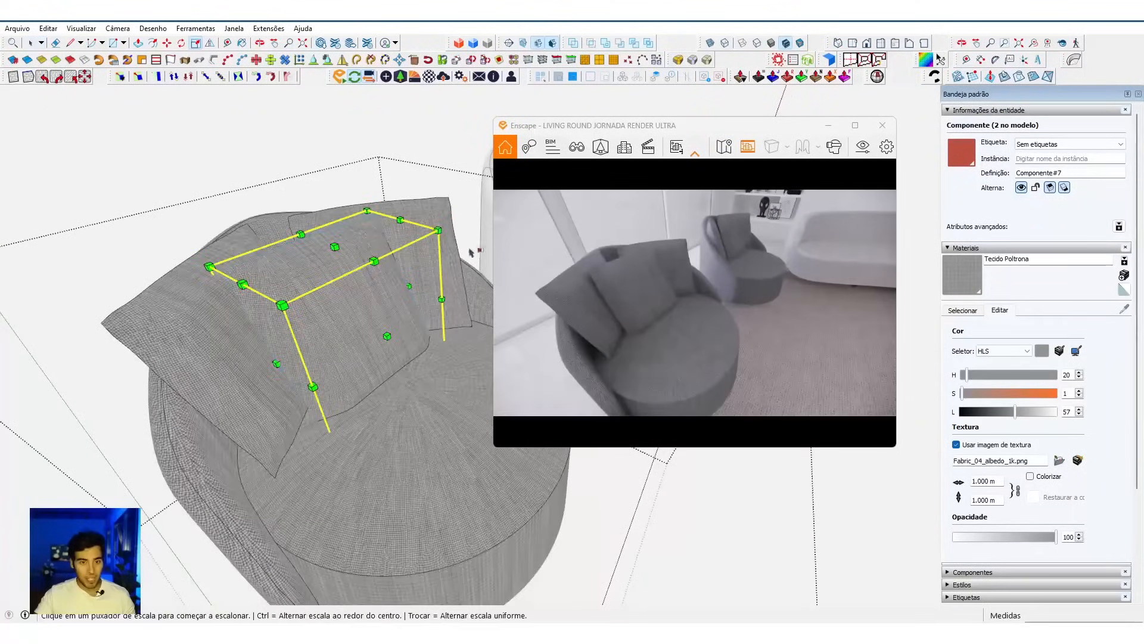
pyautogui.click(440, 230)
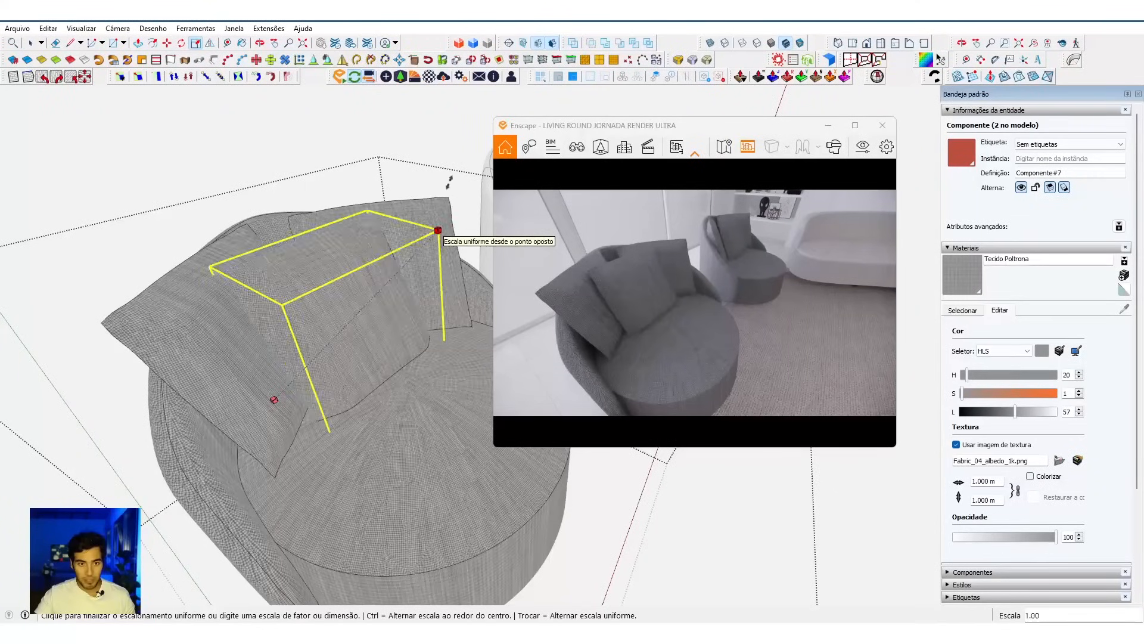
pyautogui.press('space')
# Step: Apply the Scale Definition command to the armchair's centre cushion so the fabric texture follows its size
pyautogui.scroll(3, 379, 247)
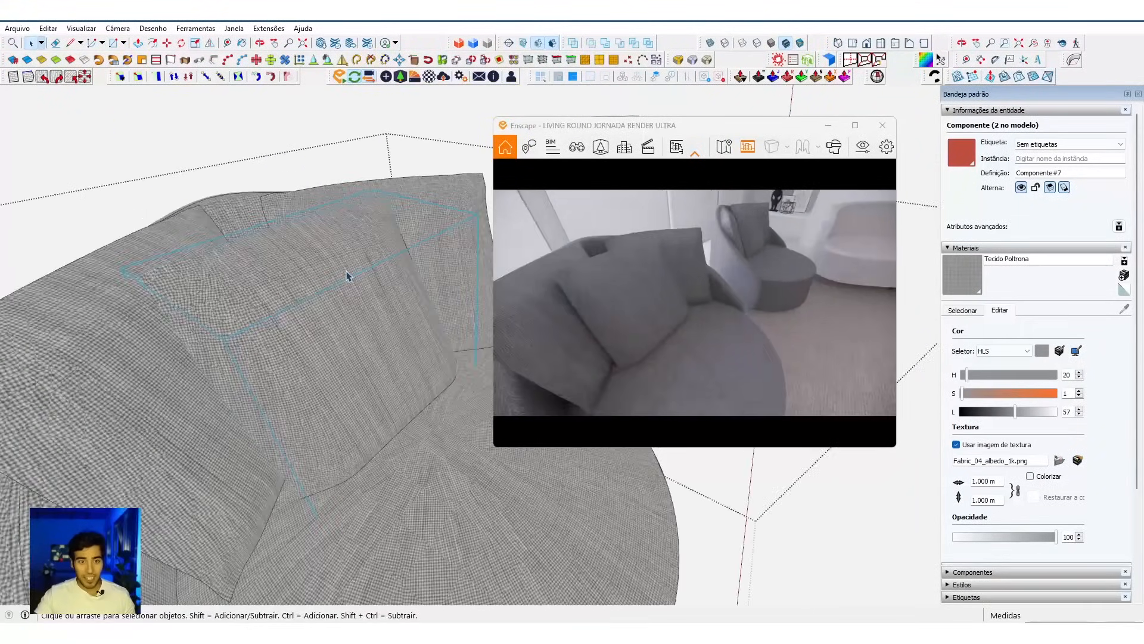
pyautogui.scroll(-3, 347, 275)
pyautogui.scroll(3, 317, 242)
pyautogui.rightClick(308, 244)
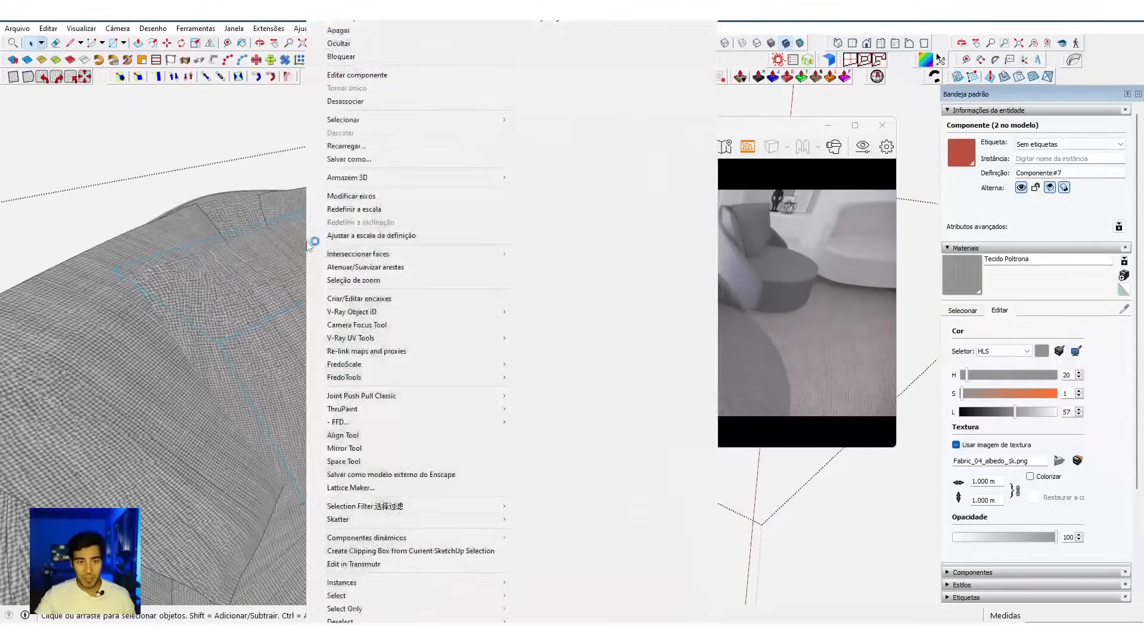
pyautogui.click(281, 264)
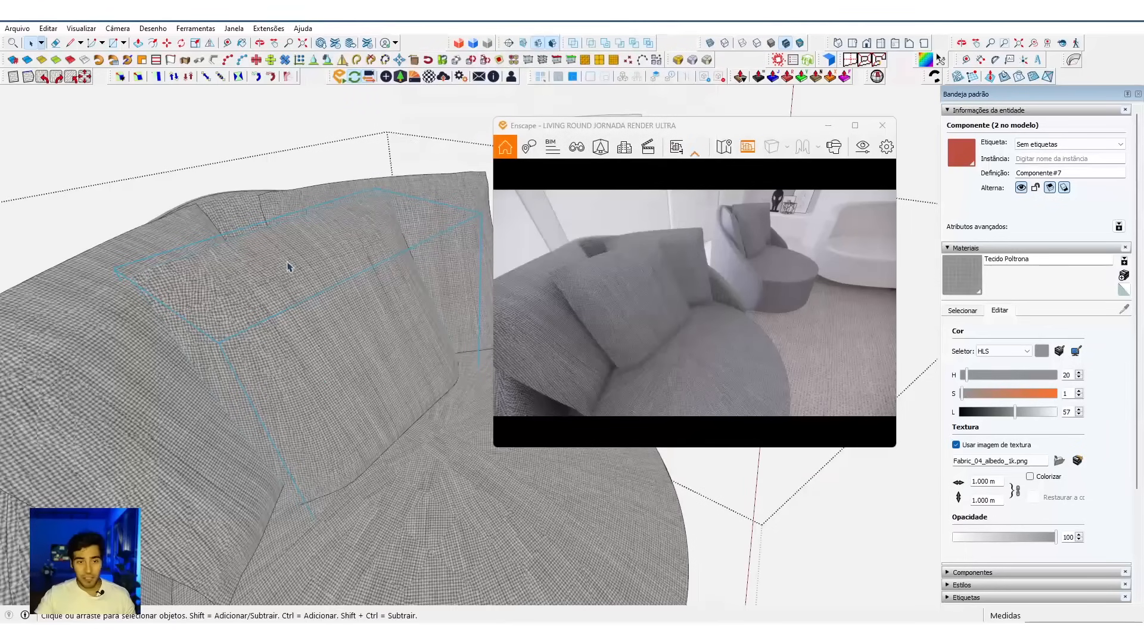
pyautogui.rightClick(327, 242)
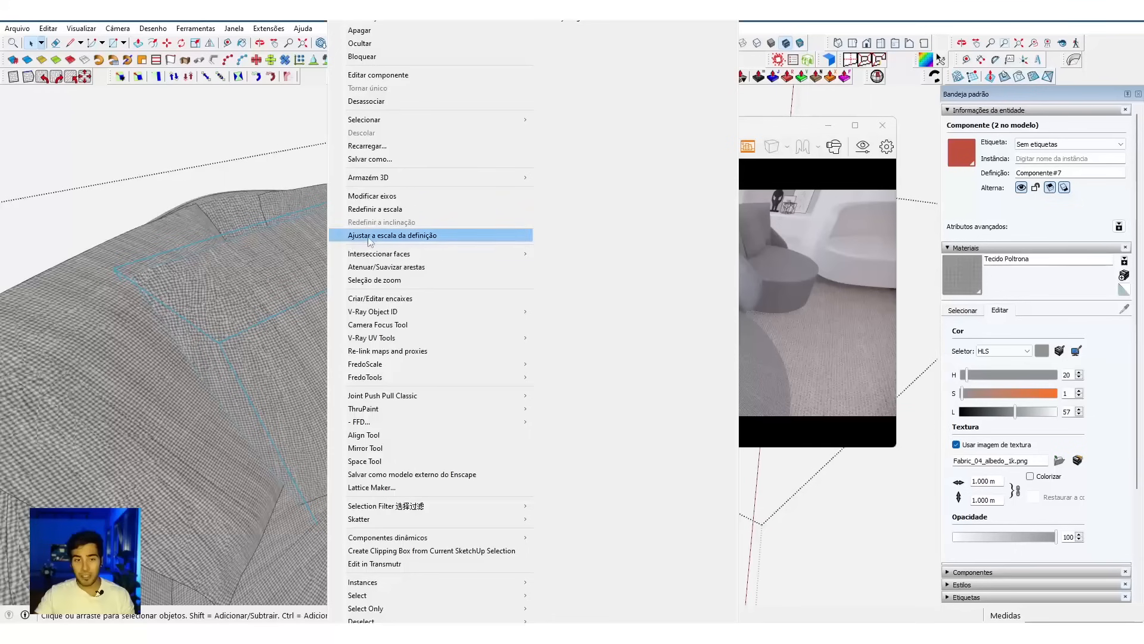
pyautogui.click(370, 236)
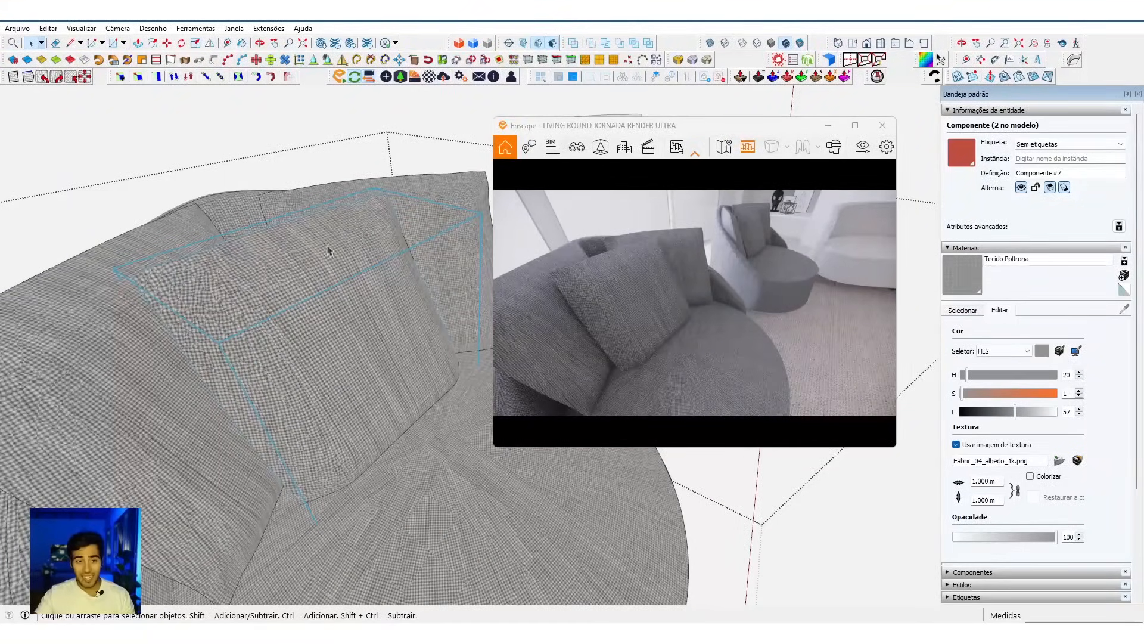
# Step: Try enlarging the centre cushion uniformly from its corner to about 1.5 times its size
pyautogui.rightClick(236, 268)
pyautogui.click(223, 270)
pyautogui.scroll(-4, 238, 272)
pyautogui.press('s')
pyautogui.click(389, 235)
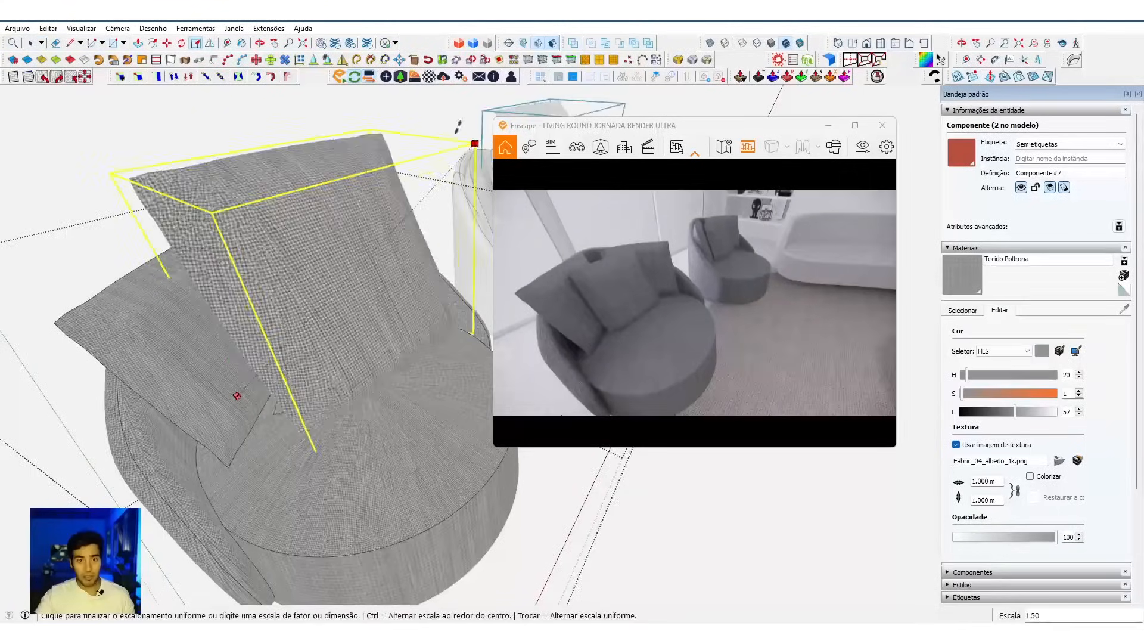
pyautogui.click(122, 485)
pyautogui.press('space')
# Step: Try resetting the enlarged centre cushion's scale and inspect its weave up close
pyautogui.moveTo(230, 335); pyautogui.dragTo(275, 236, button='middle')
pyautogui.rightClick(265, 224)
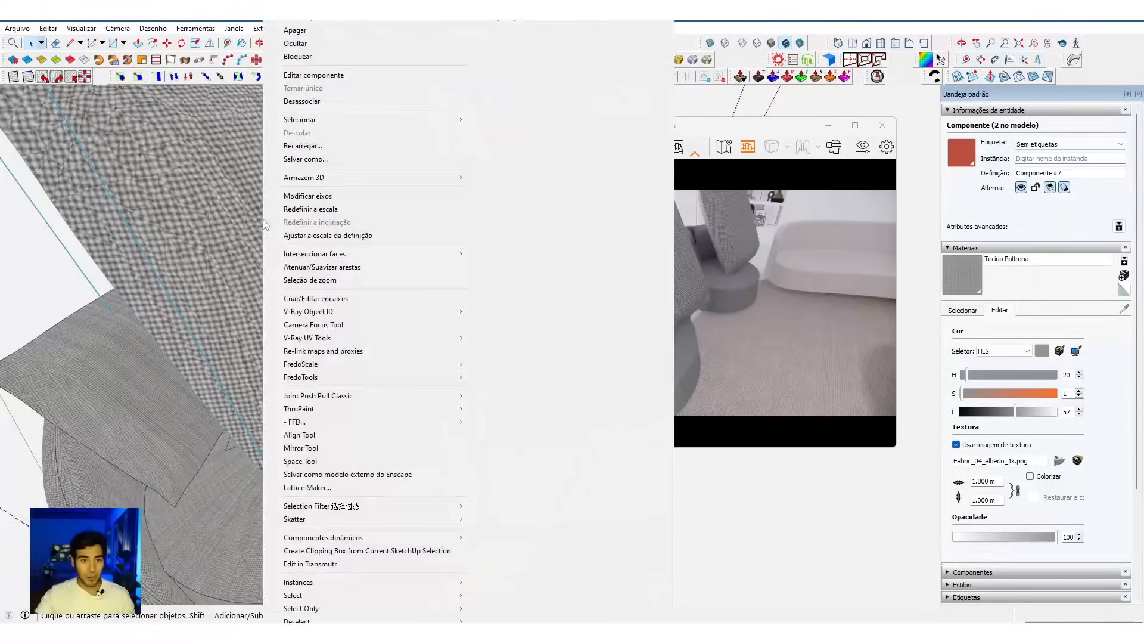
pyautogui.click(313, 212)
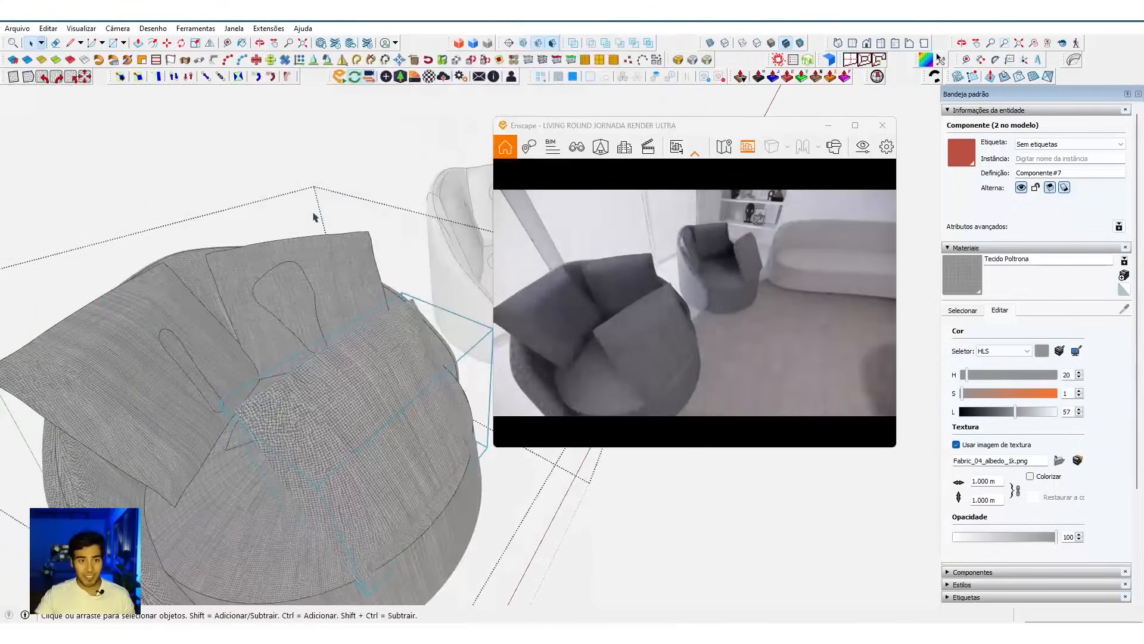
pyautogui.scroll(2, 339, 496)
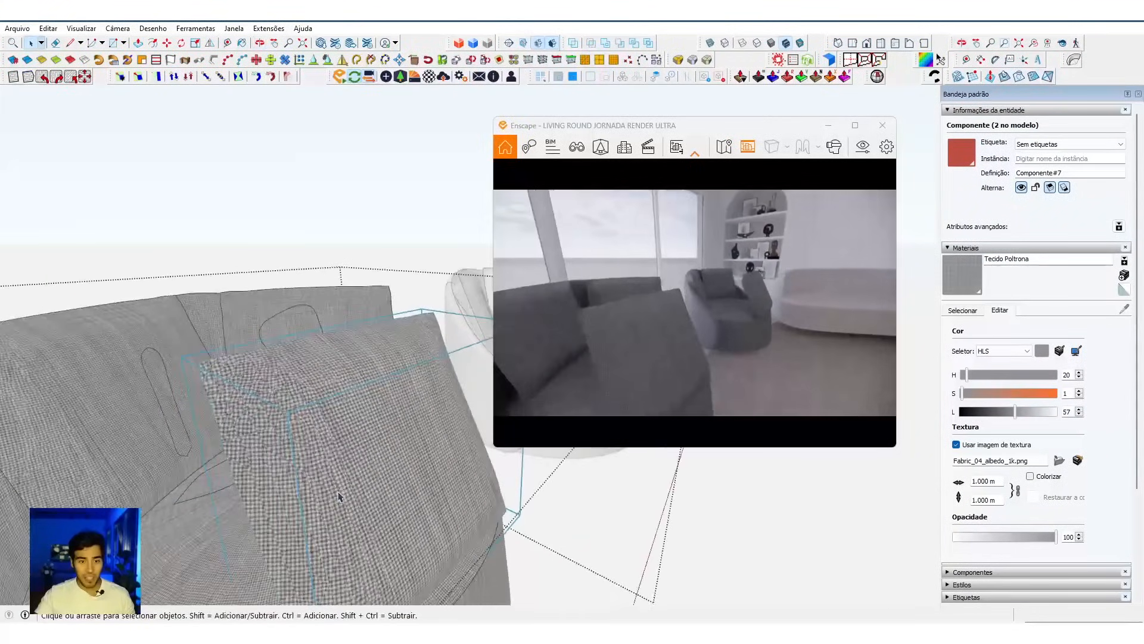
pyautogui.moveTo(326, 423)
pyautogui.mouseDown(button='middle')
pyautogui.moveTo(369, 453)
pyautogui.moveTo(664, 498)
pyautogui.moveTo(225, 472)
pyautogui.mouseUp(button='middle')
pyautogui.scroll(-3, 285, 423)
# Step: Open the centre cushion for editing, leave it, and undo the scale reset and the enlargement
pyautogui.doubleClick(294, 417)
pyautogui.scroll(-4, 256, 376)
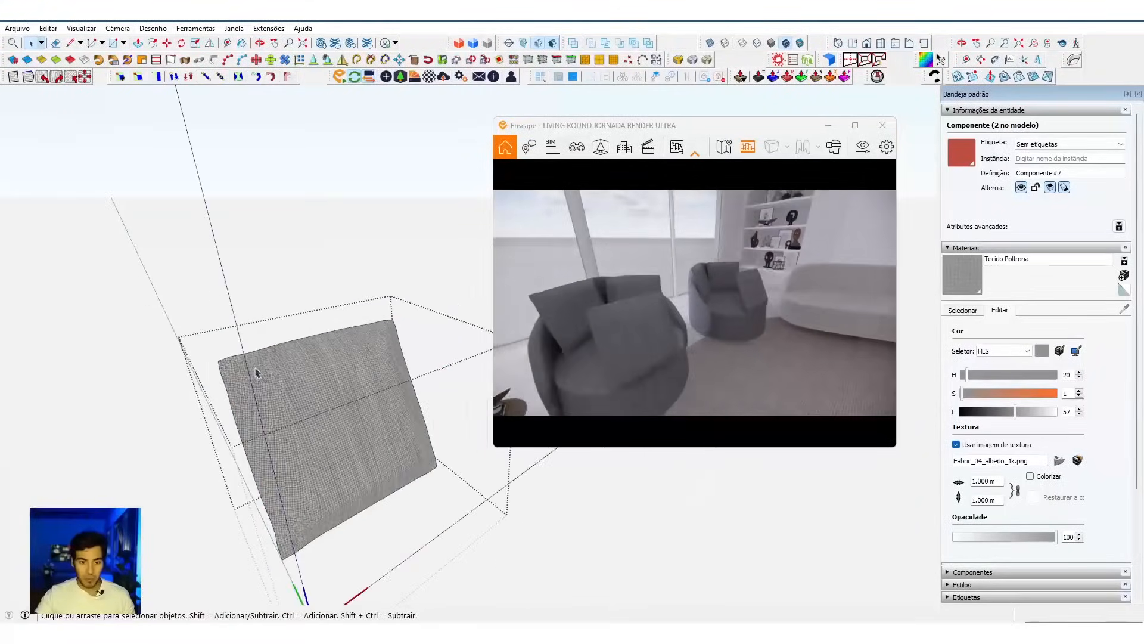
pyautogui.scroll(5, 315, 440)
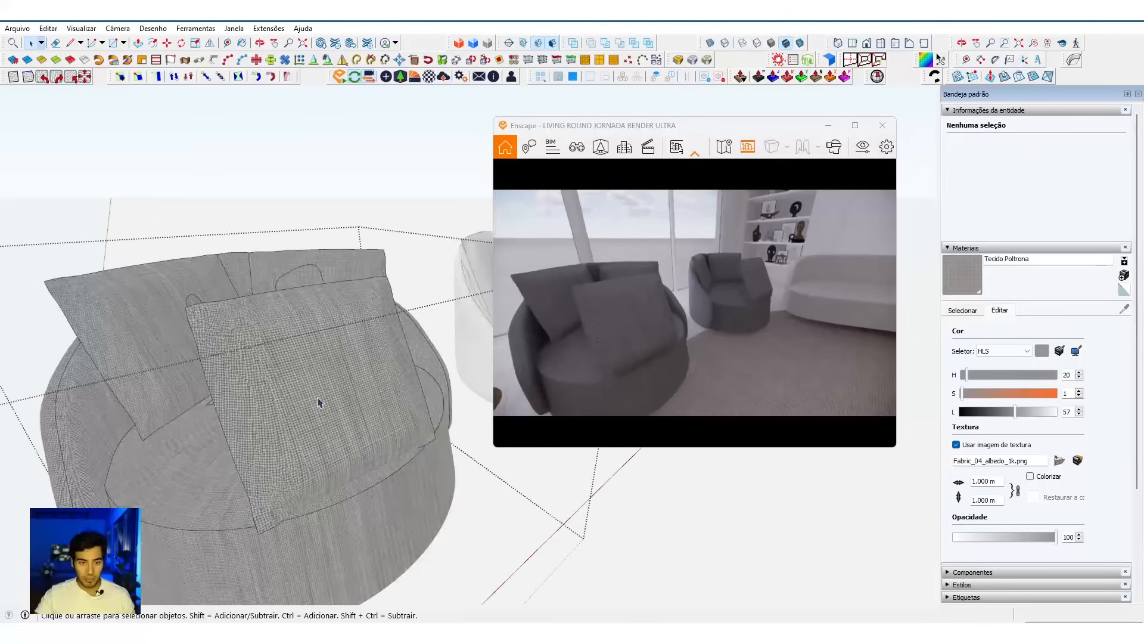
pyautogui.scroll(-4, 317, 404)
pyautogui.scroll(6, 273, 270)
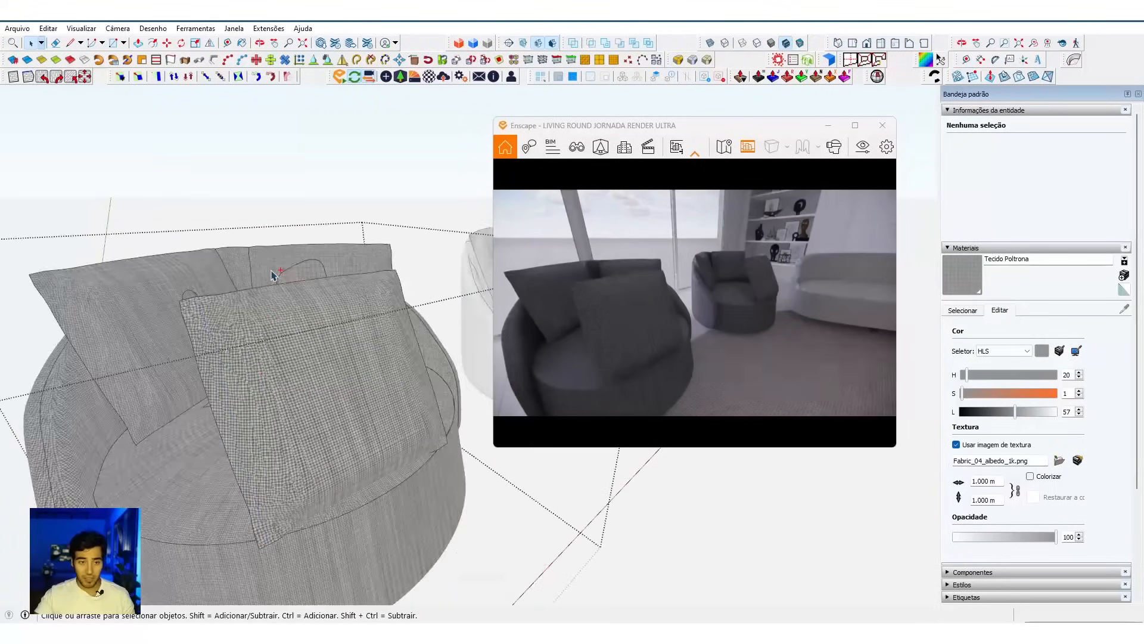
pyautogui.scroll(-4, 265, 268)
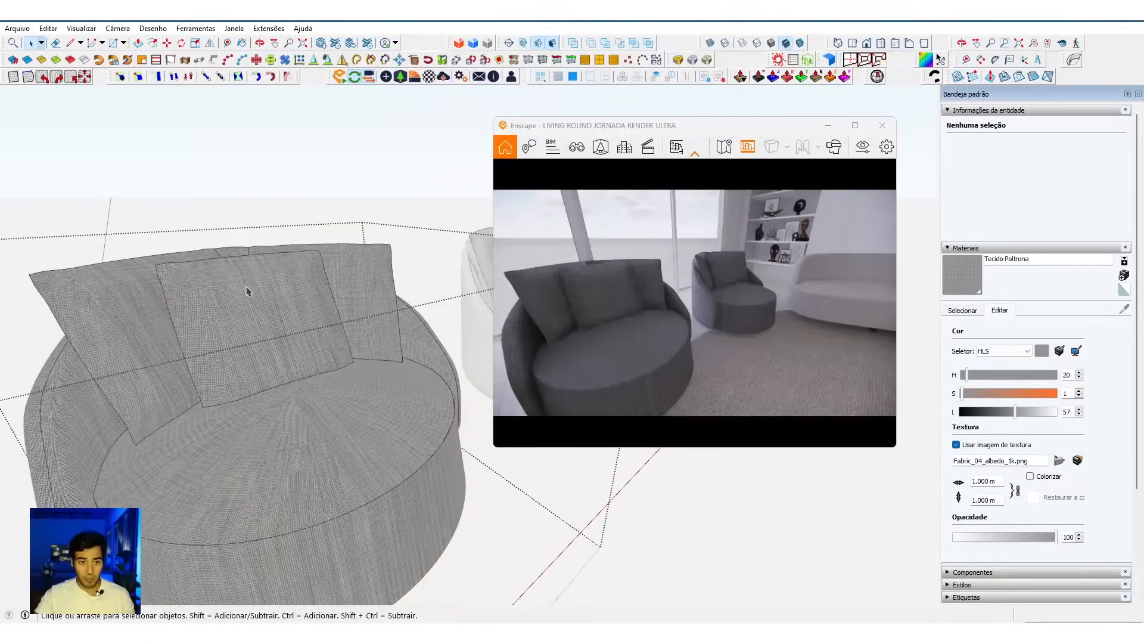
# Step: Apply the Scale Definition command to the two outer cushions of the front armchair
pyautogui.scroll(2, 107, 324)
pyautogui.rightClick(107, 324)
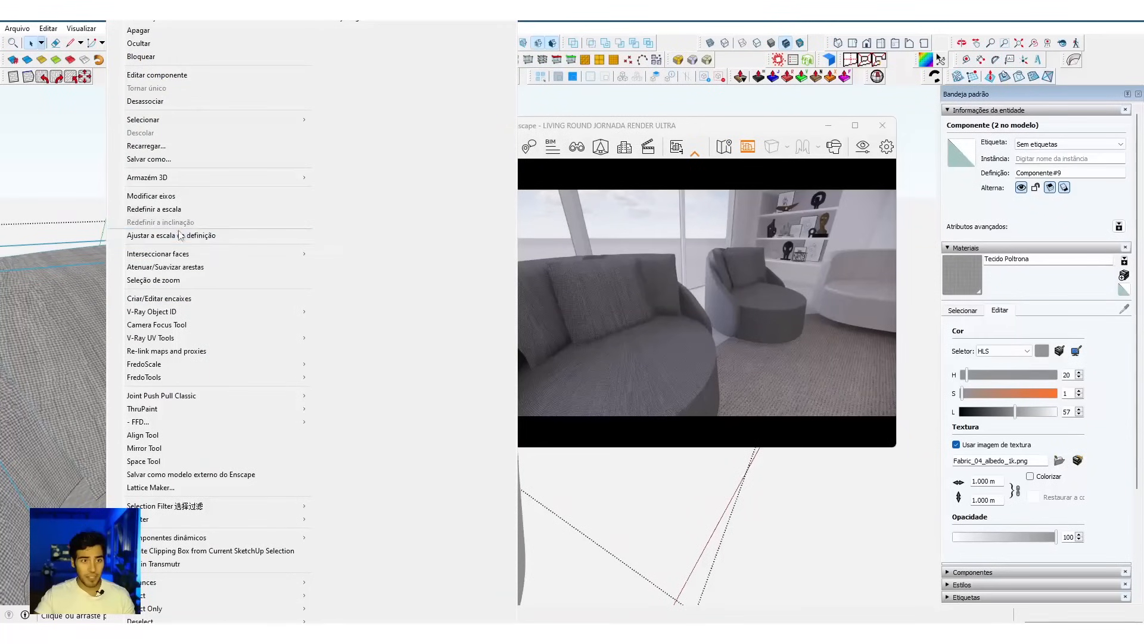
pyautogui.click(179, 235)
pyautogui.click(372, 275)
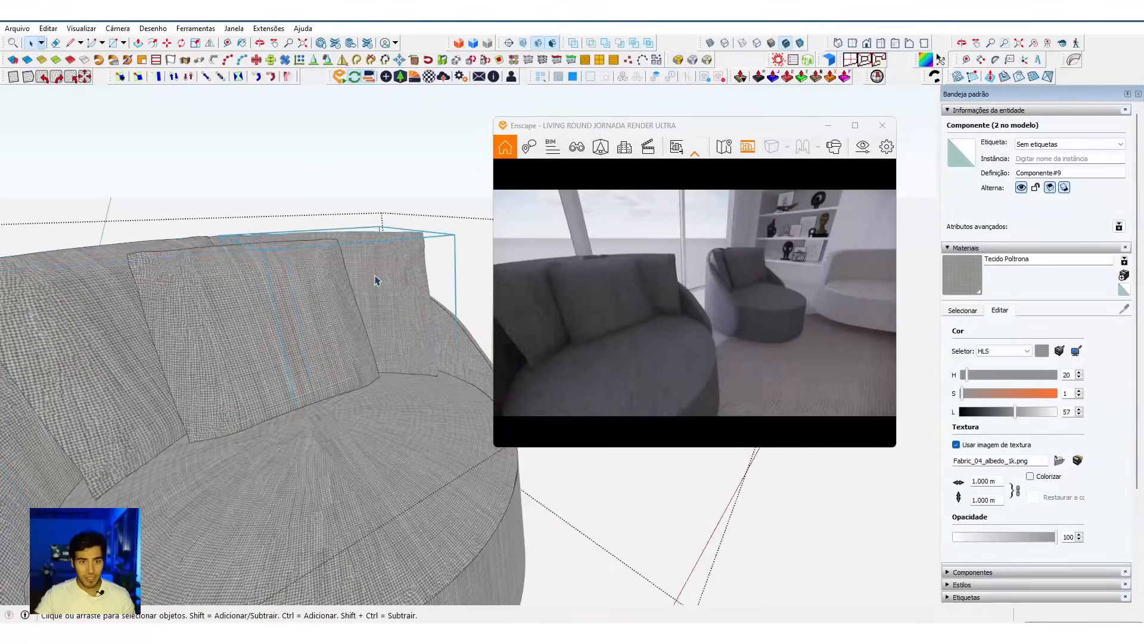
pyautogui.rightClick(376, 271)
pyautogui.click(396, 235)
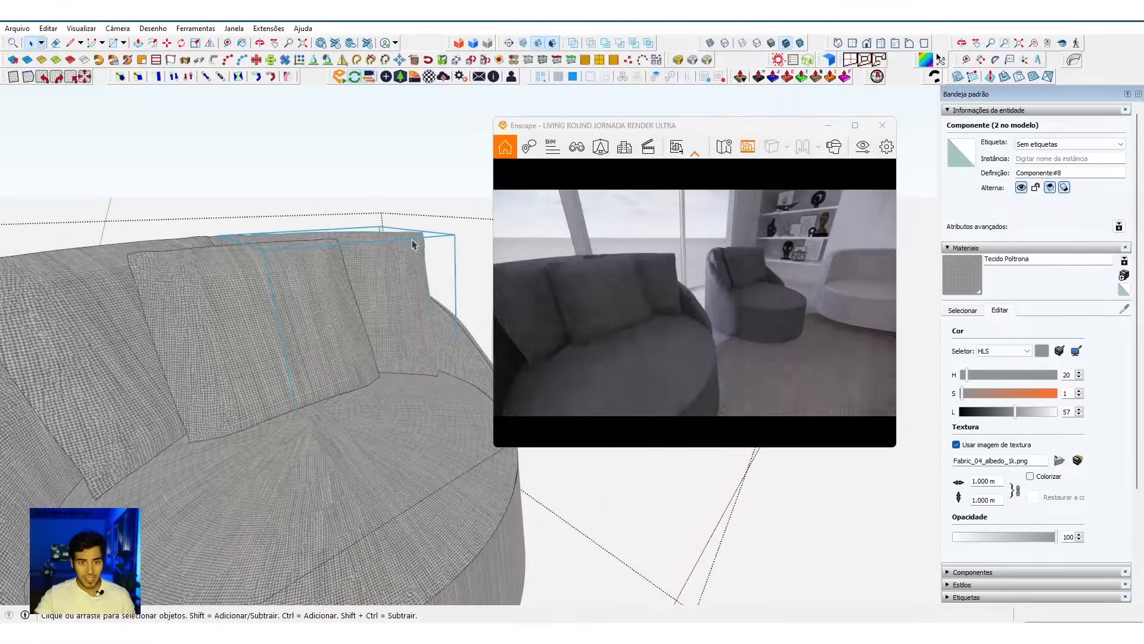
# Step: Select the armchair's seat group and check which scale options it offers
pyautogui.click(375, 400)
pyautogui.rightClick(376, 401)
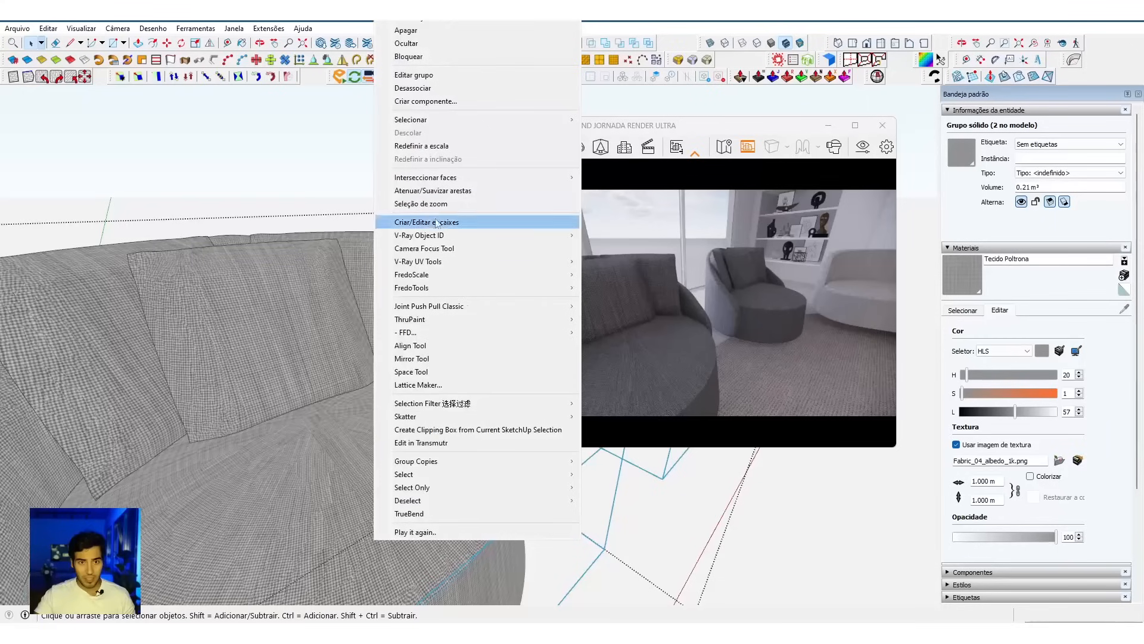
pyautogui.click(331, 463)
# Step: Open the armchair's backrest group, select the solid group inside it and reset its scale
pyautogui.scroll(-5, 331, 465)
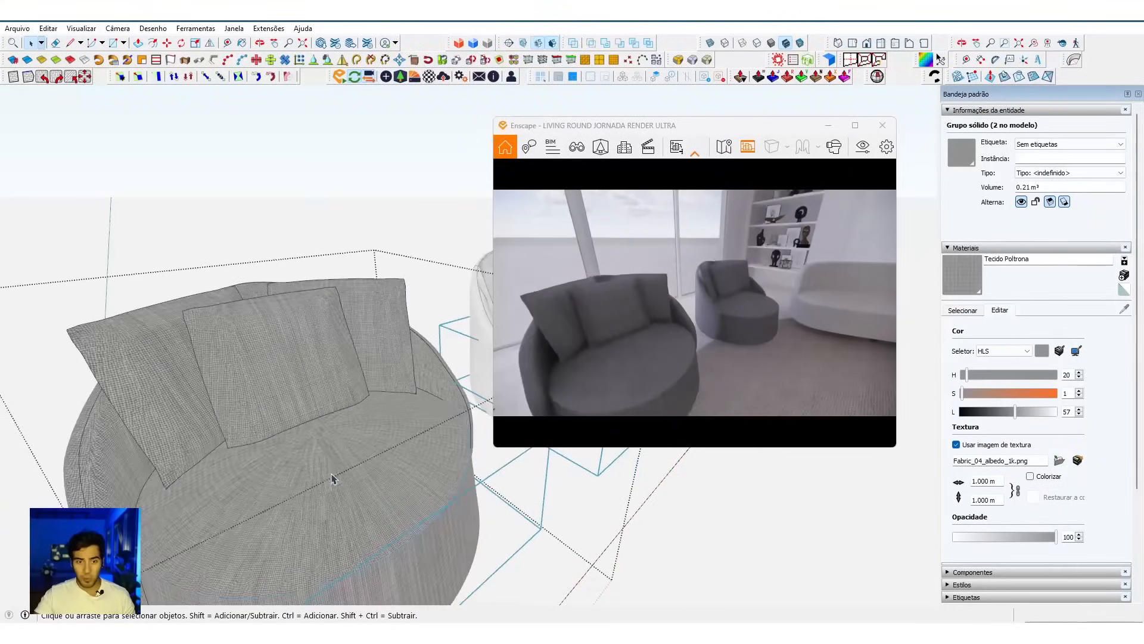
pyautogui.click(119, 477)
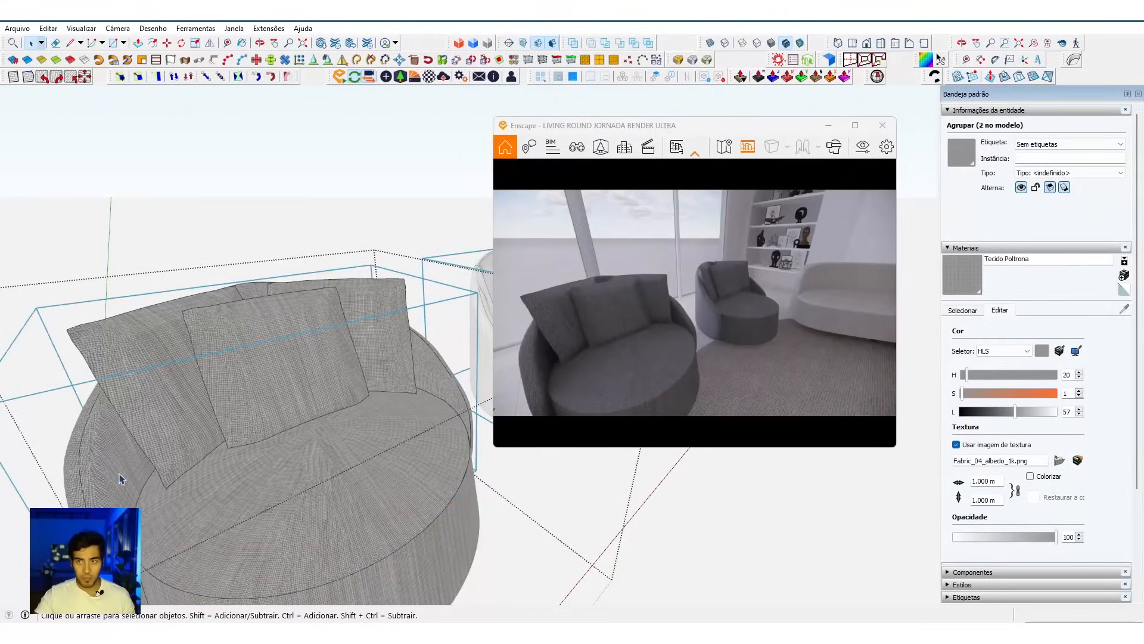
pyautogui.doubleClick(120, 479)
pyautogui.click(119, 479)
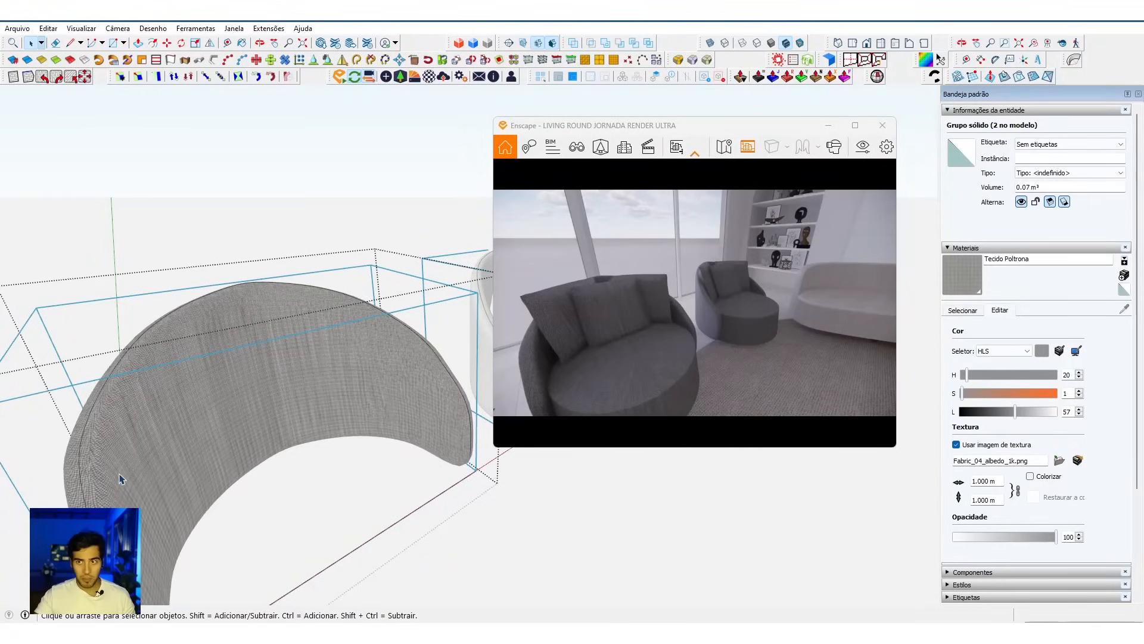
pyautogui.rightClick(119, 478)
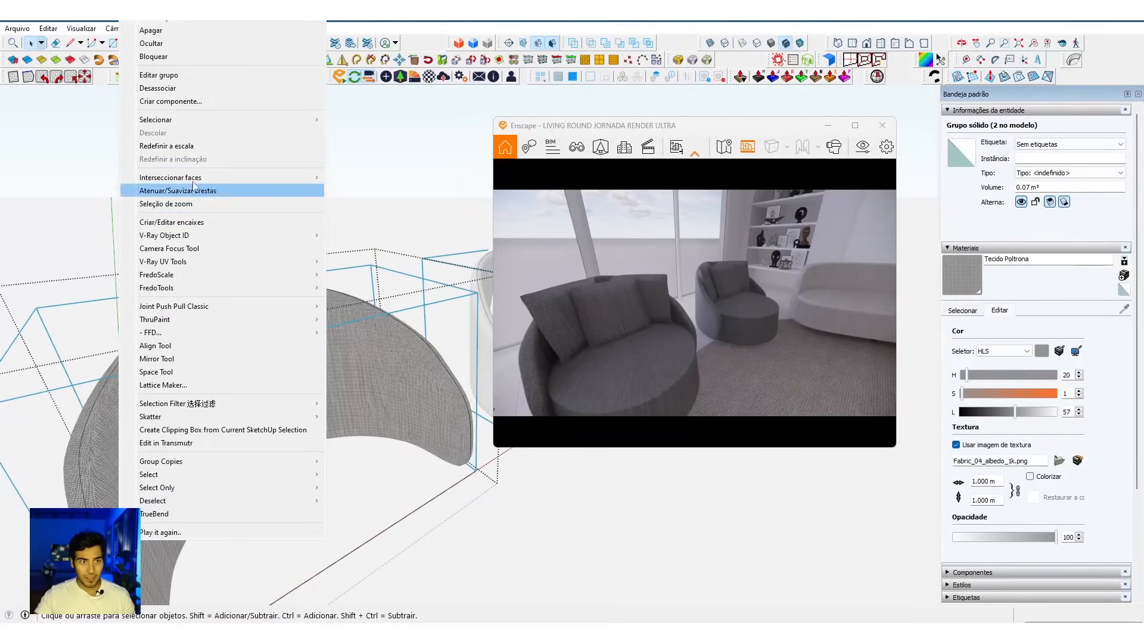
pyautogui.click(166, 145)
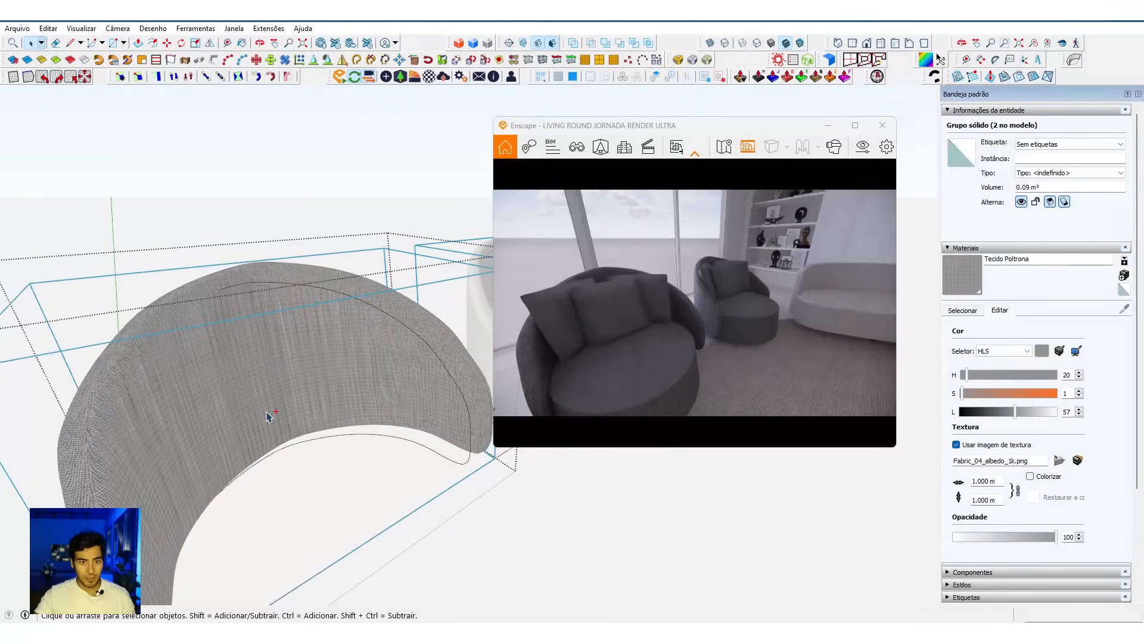
# Step: Undo the scale reset on the armchair's backrest and leave the nested groups
pyautogui.hotkey('ctrl', 'z')
pyautogui.press('Escape')
pyautogui.press('Escape')
# Step: Set the texture size of the armchair's fabric material Tecido Poltrona to 0.6 m
pyautogui.moveTo(218, 395)
pyautogui.mouseDown(button='middle')
pyautogui.moveTo(262, 485)
pyautogui.moveTo(401, 544)
pyautogui.moveTo(345, 389)
pyautogui.moveTo(234, 358)
pyautogui.moveTo(187, 403)
pyautogui.moveTo(173, 299)
pyautogui.moveTo(250, 456)
pyautogui.moveTo(280, 340)
pyautogui.moveTo(179, 363)
pyautogui.mouseUp(button='middle')
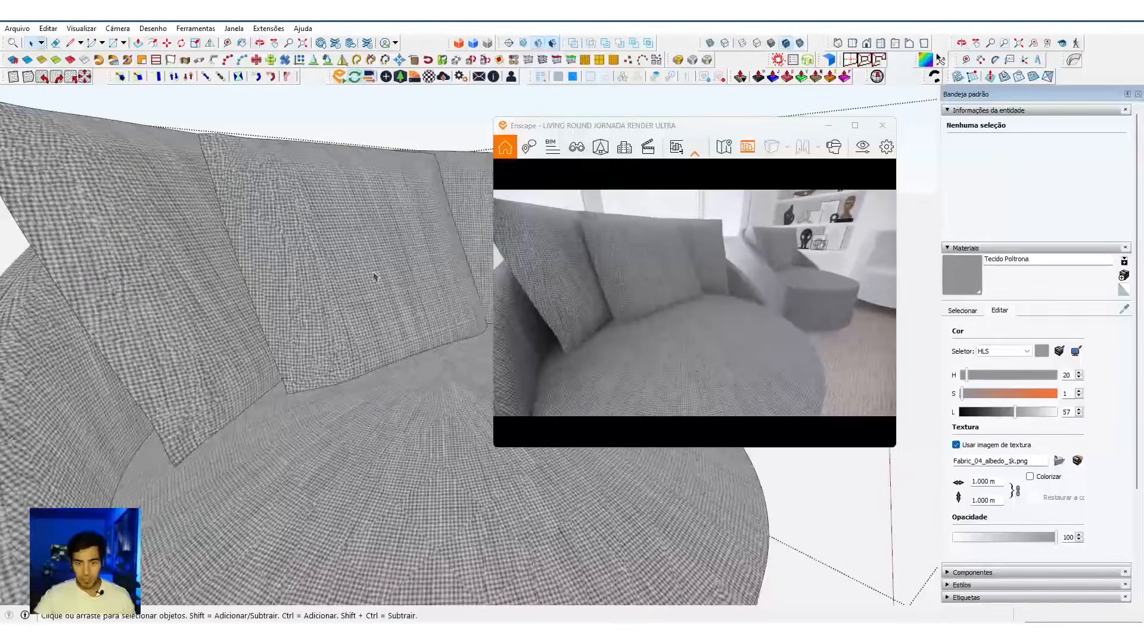
pyautogui.scroll(5, 375, 276)
pyautogui.moveTo(374, 275); pyautogui.dragTo(651, 317, button='middle')
pyautogui.click(1000, 483)
pyautogui.write('0.6')
pyautogui.press('Return')
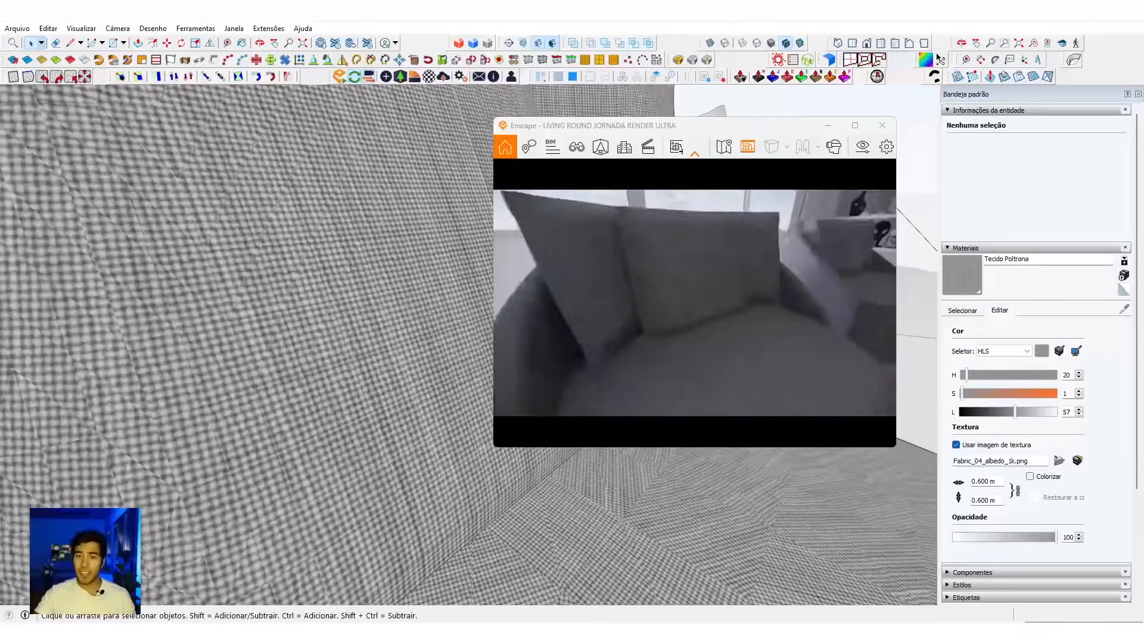
# Step: Examine the fabric weave on the armchair's cushions and seat, close up and from a distance, in the model and the live render
pyautogui.scroll(-8, 239, 330)
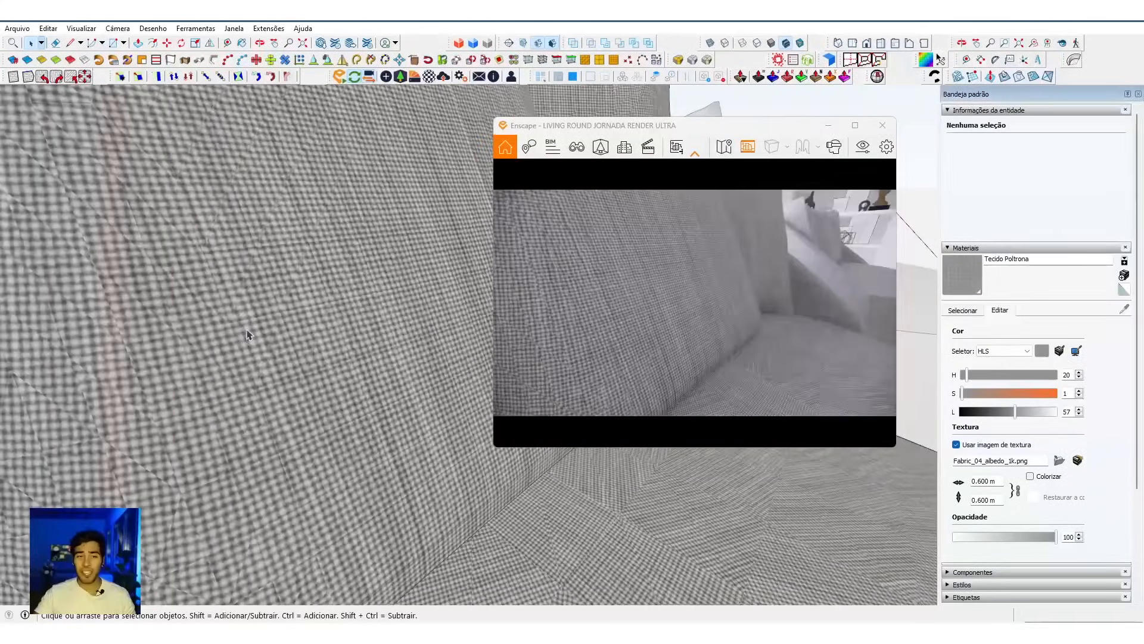
pyautogui.scroll(-5, 317, 359)
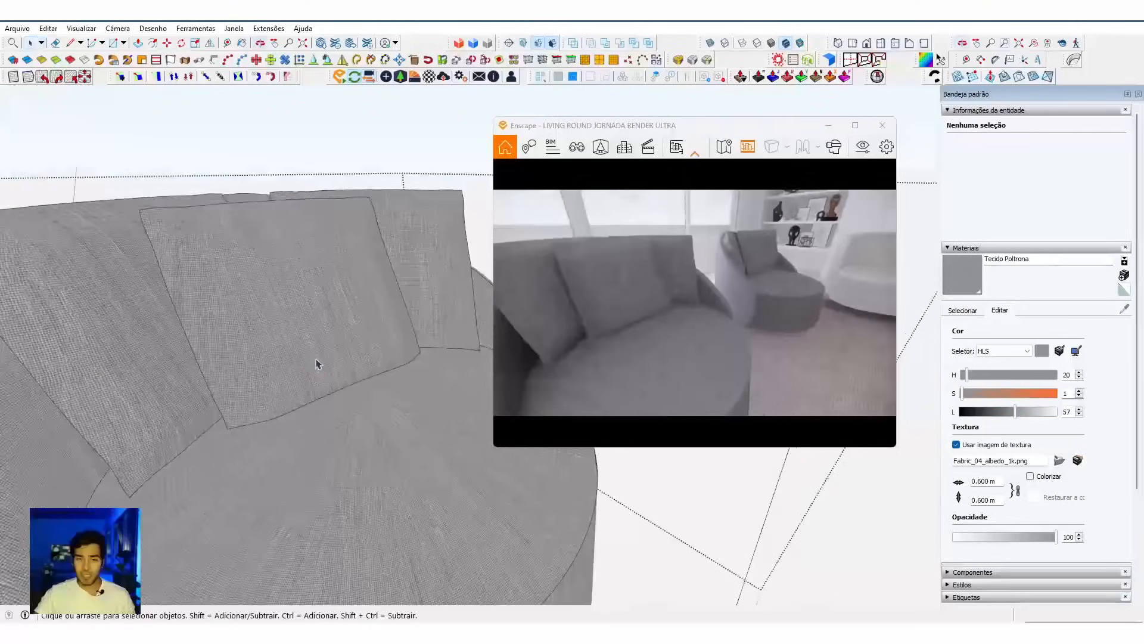
pyautogui.scroll(3, 312, 340)
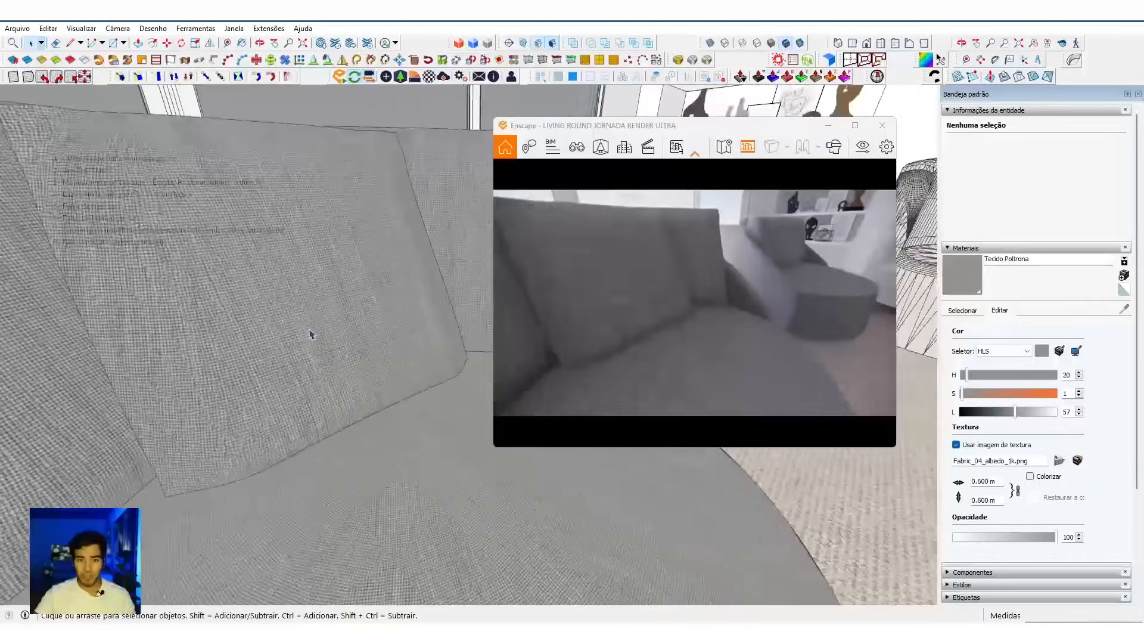
pyautogui.moveTo(311, 333); pyautogui.dragTo(369, 362, button='middle')
pyautogui.moveTo(337, 299)
pyautogui.mouseDown(button='middle')
pyautogui.moveTo(360, 419)
pyautogui.moveTo(414, 409)
pyautogui.moveTo(392, 553)
pyautogui.mouseUp(button='middle')
pyautogui.scroll(6, 399, 462)
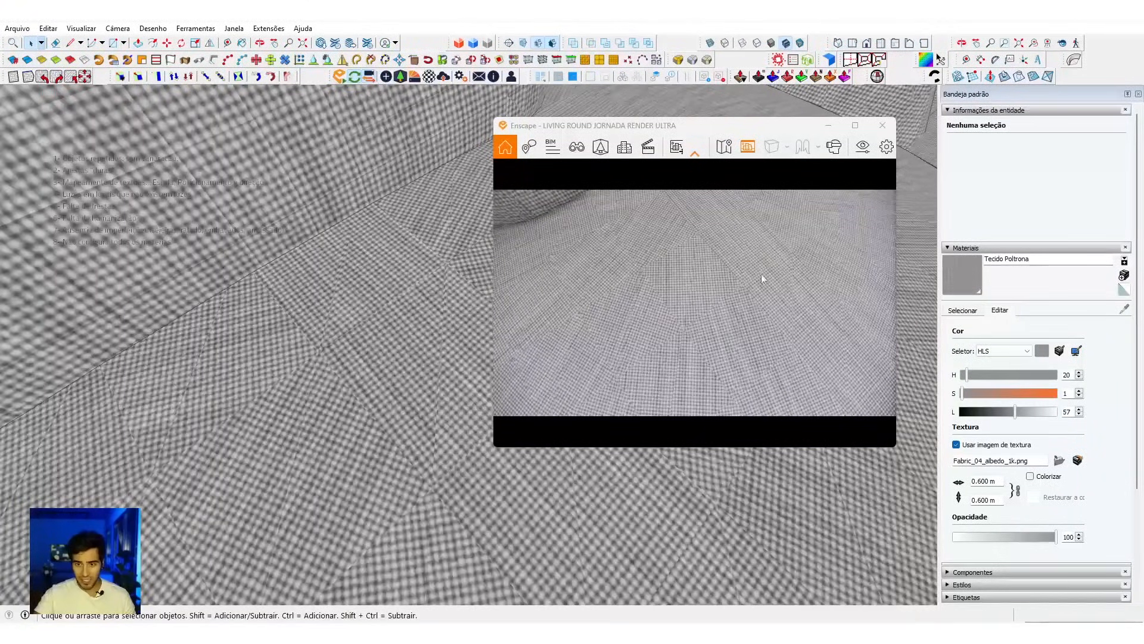
pyautogui.scroll(-10, 344, 298)
pyautogui.scroll(-5, 343, 298)
pyautogui.moveTo(370, 306)
pyautogui.mouseDown(button='middle')
pyautogui.moveTo(401, 360)
pyautogui.moveTo(338, 388)
pyautogui.moveTo(449, 378)
pyautogui.moveTo(467, 357)
pyautogui.mouseUp(button='middle')
pyautogui.click(408, 301)
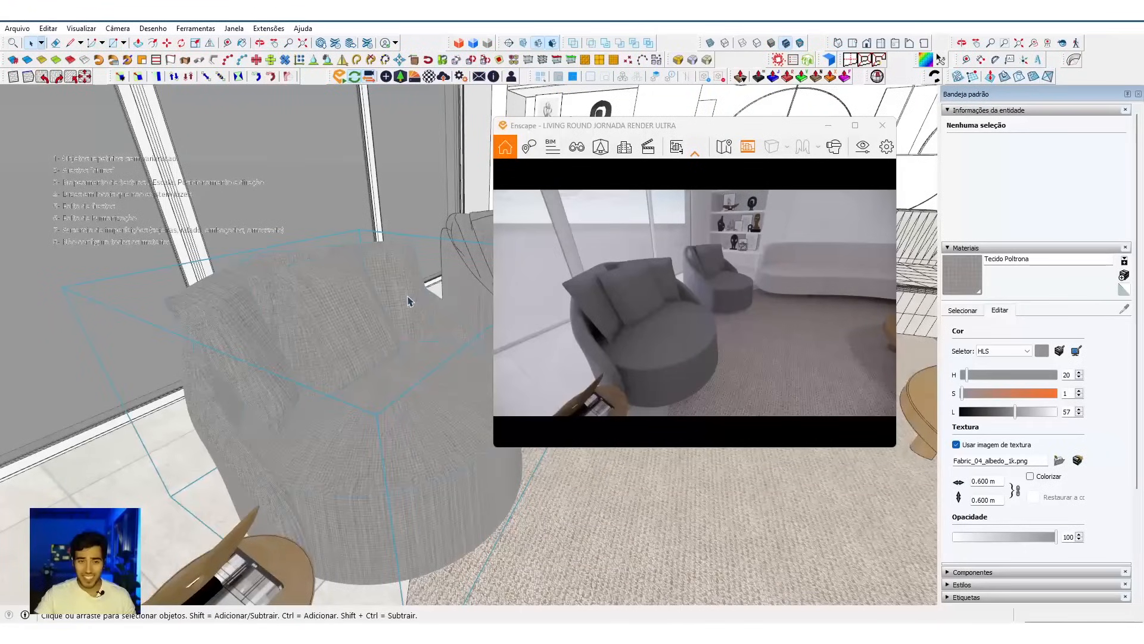
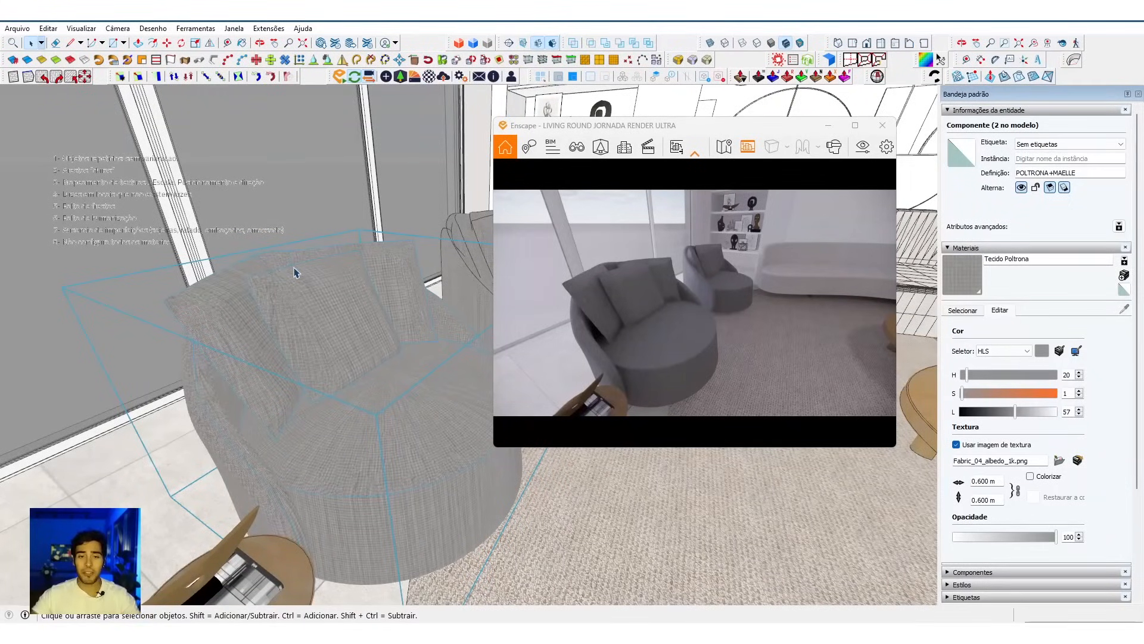
# Step: Apply the V-Ray UV Tools Tri-Planar Projection (World) to the whole armchair component
pyautogui.rightClick(288, 263)
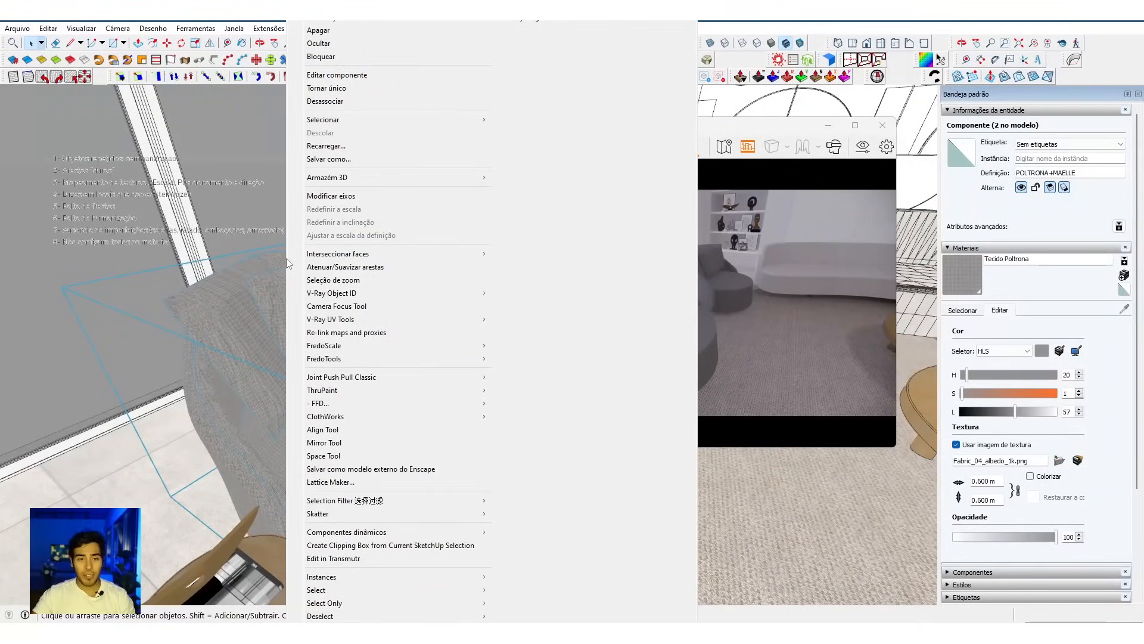
pyautogui.moveTo(334, 320)
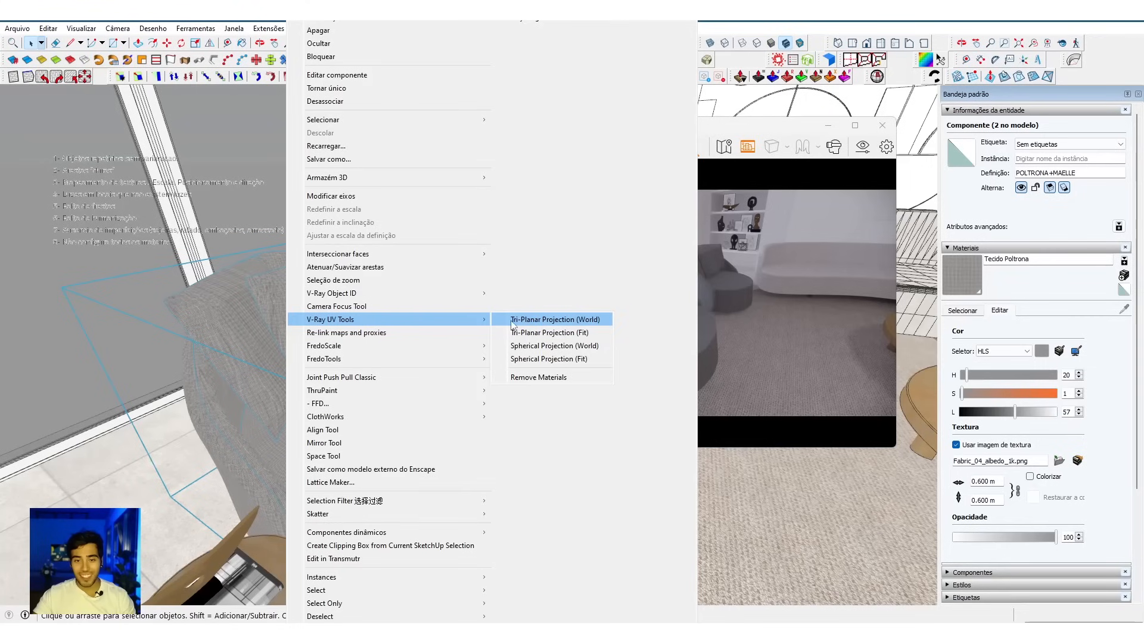
pyautogui.click(559, 327)
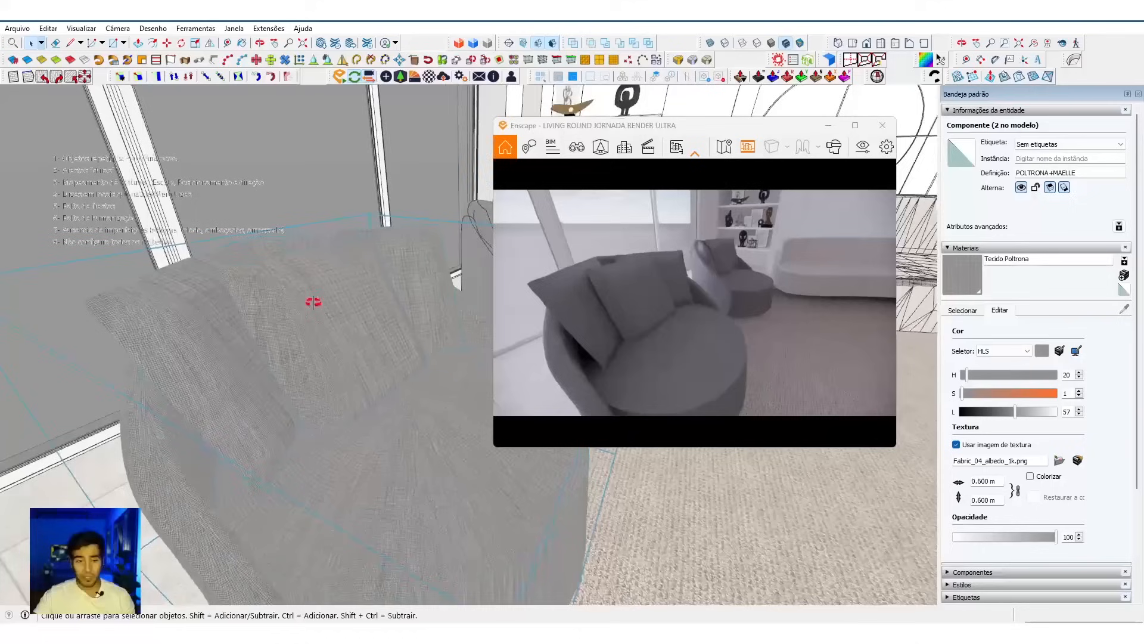
pyautogui.scroll(-3, 298, 306)
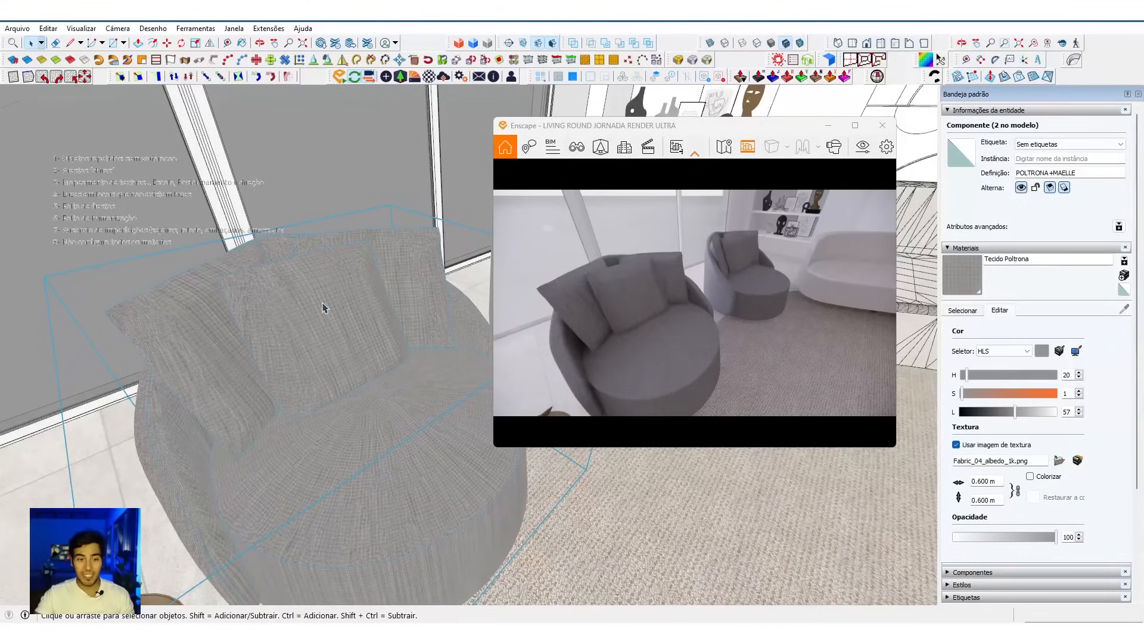
pyautogui.rightClick(212, 289)
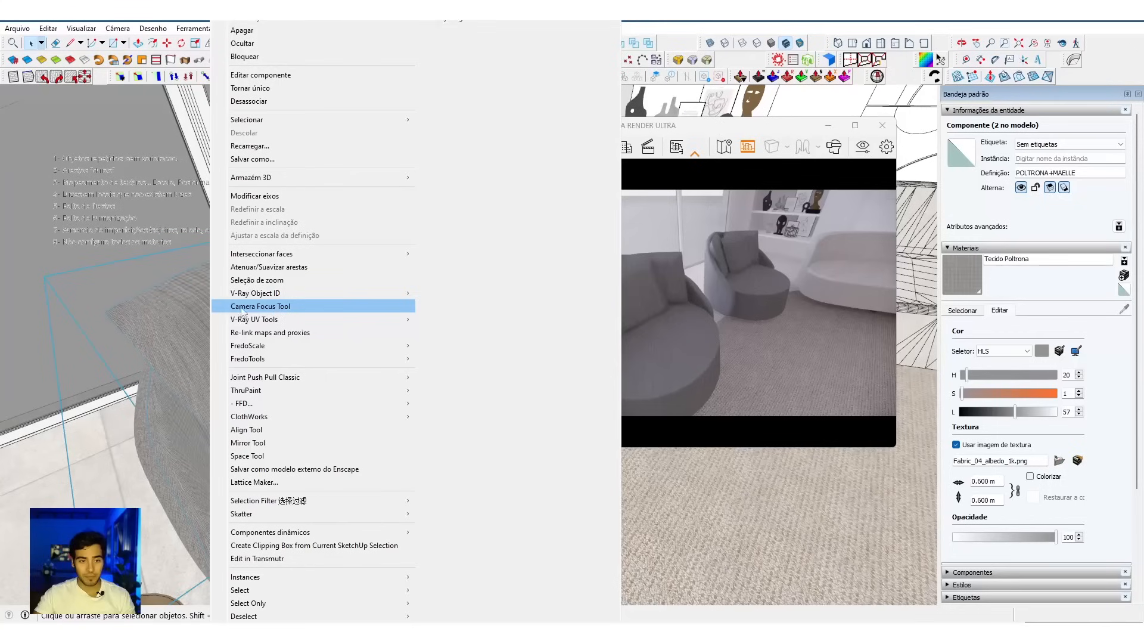
pyautogui.moveTo(259, 322)
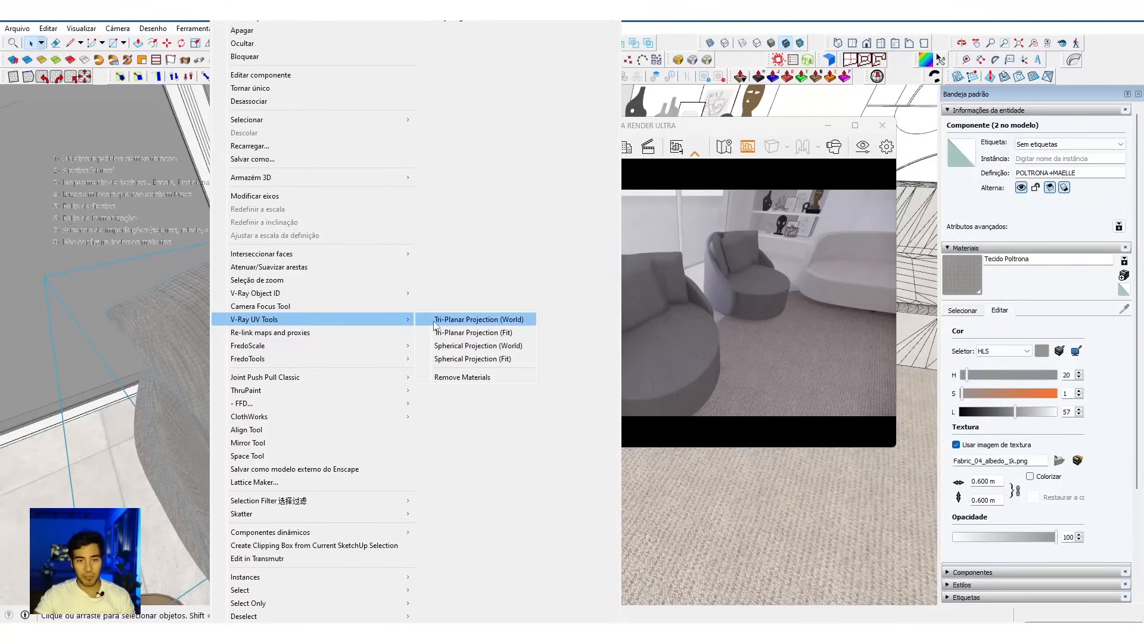
pyautogui.click(490, 321)
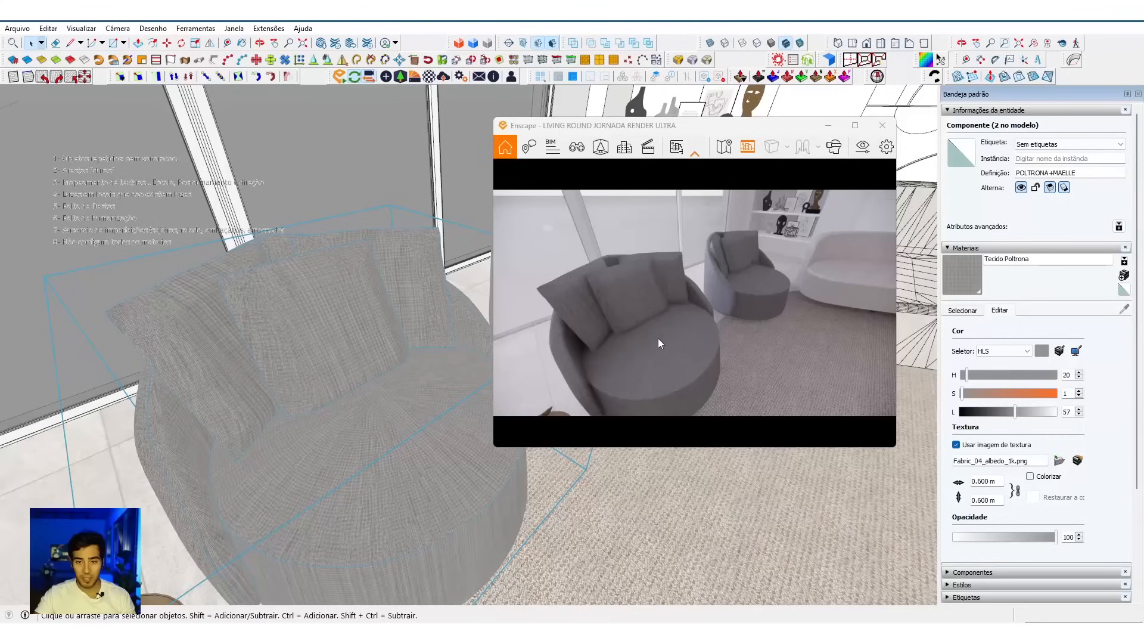
# Step: Check the seat's fabric close up in the live render and undo the last change to the armchair's texture mapping
pyautogui.scroll(5, 652, 351)
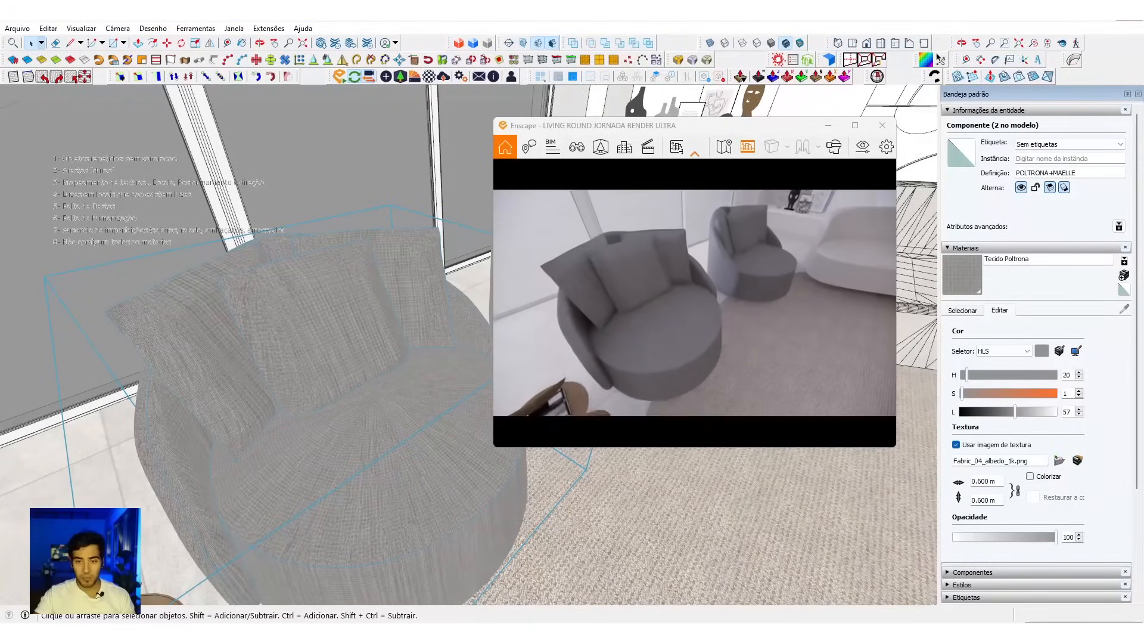
pyautogui.scroll(5, 649, 352)
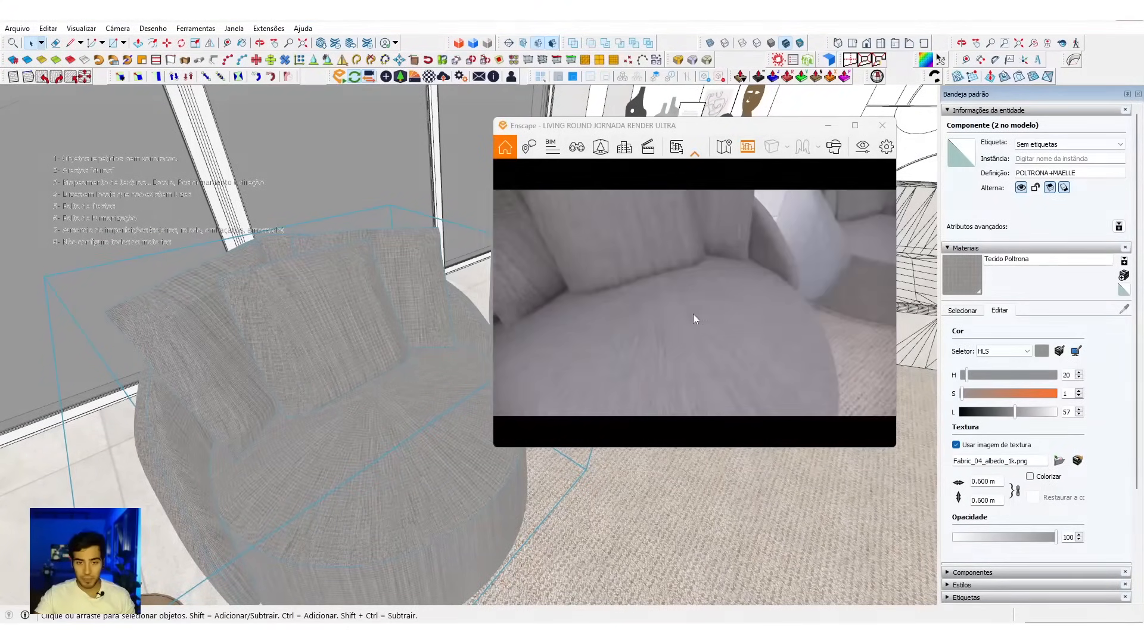
pyautogui.scroll(2, 689, 313)
pyautogui.moveTo(689, 313)
pyautogui.mouseDown(button='right')
pyautogui.moveTo(765, 294)
pyautogui.moveTo(673, 288)
pyautogui.moveTo(660, 344)
pyautogui.moveTo(643, 346)
pyautogui.mouseUp(button='right')
pyautogui.scroll(2, 673, 288)
pyautogui.hotkey('ctrl', 'z')
pyautogui.scroll(-5, 644, 345)
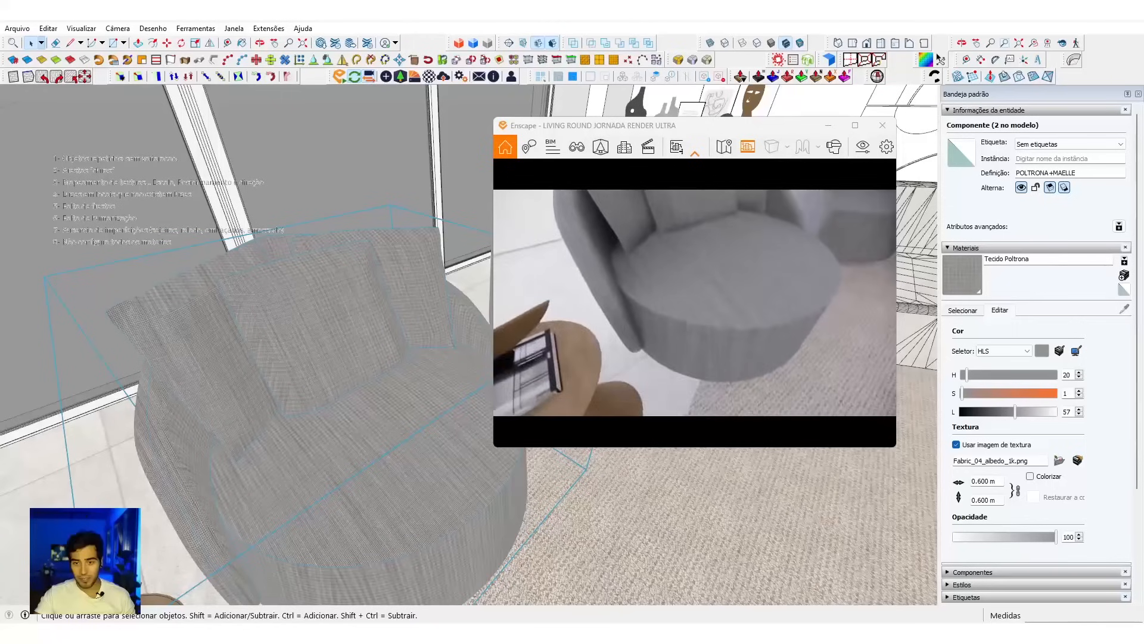
# Step: Examine the weave direction and scale on the armchair's seat and cushions in the live render, close up and from a distance
pyautogui.scroll(3, 643, 334)
pyautogui.moveTo(644, 334)
pyautogui.mouseDown(button='right')
pyautogui.moveTo(652, 269)
pyautogui.moveTo(681, 352)
pyautogui.mouseUp(button='right')
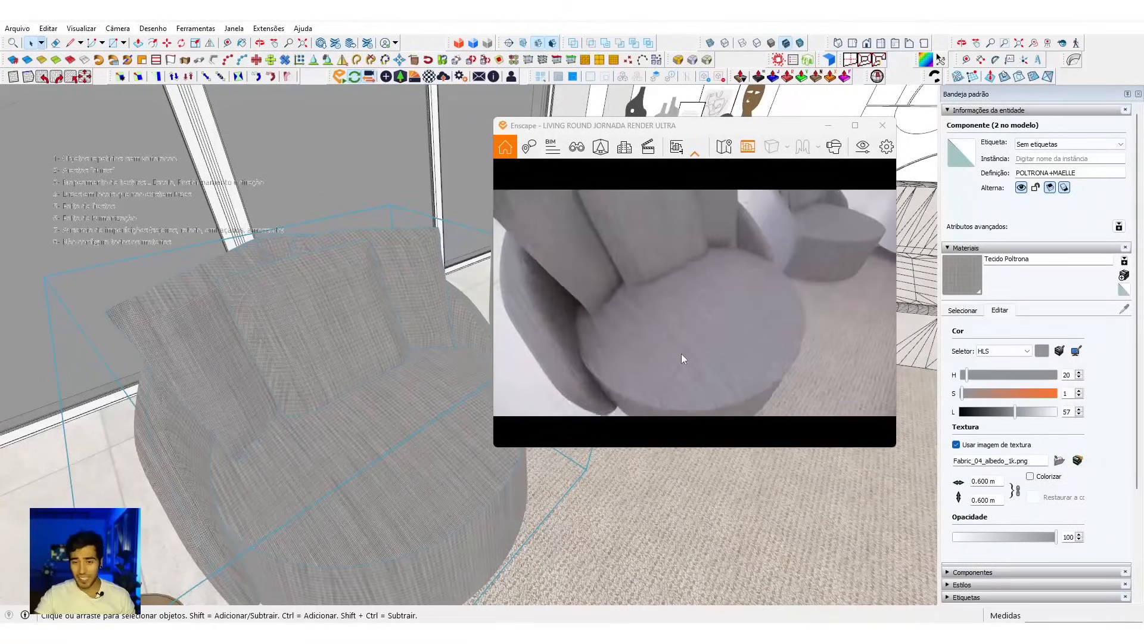
pyautogui.scroll(4, 681, 355)
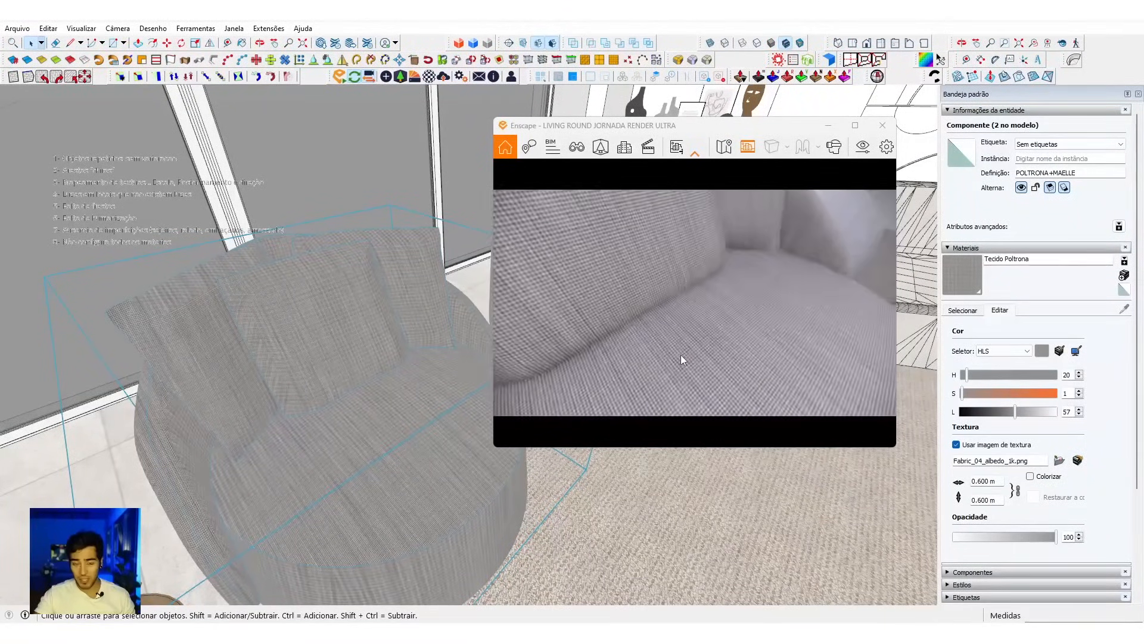
pyautogui.scroll(-4, 680, 355)
pyautogui.scroll(1, 680, 355)
pyautogui.moveTo(680, 355); pyautogui.dragTo(699, 224, button='right')
pyautogui.scroll(3, 698, 224)
pyautogui.scroll(-5, 699, 225)
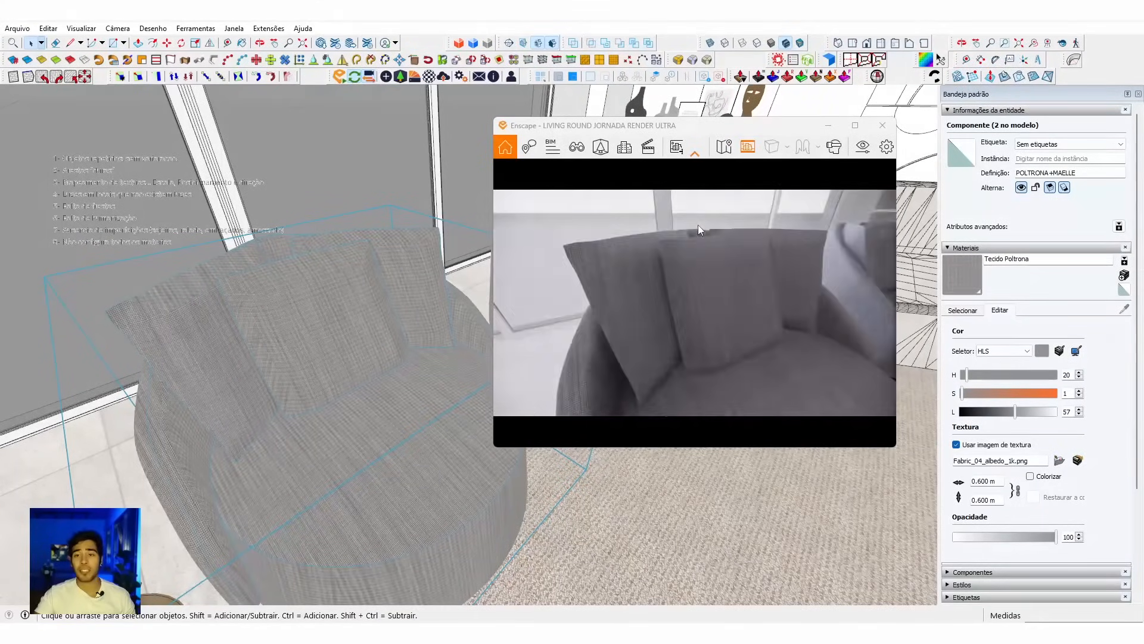
pyautogui.scroll(5, 698, 224)
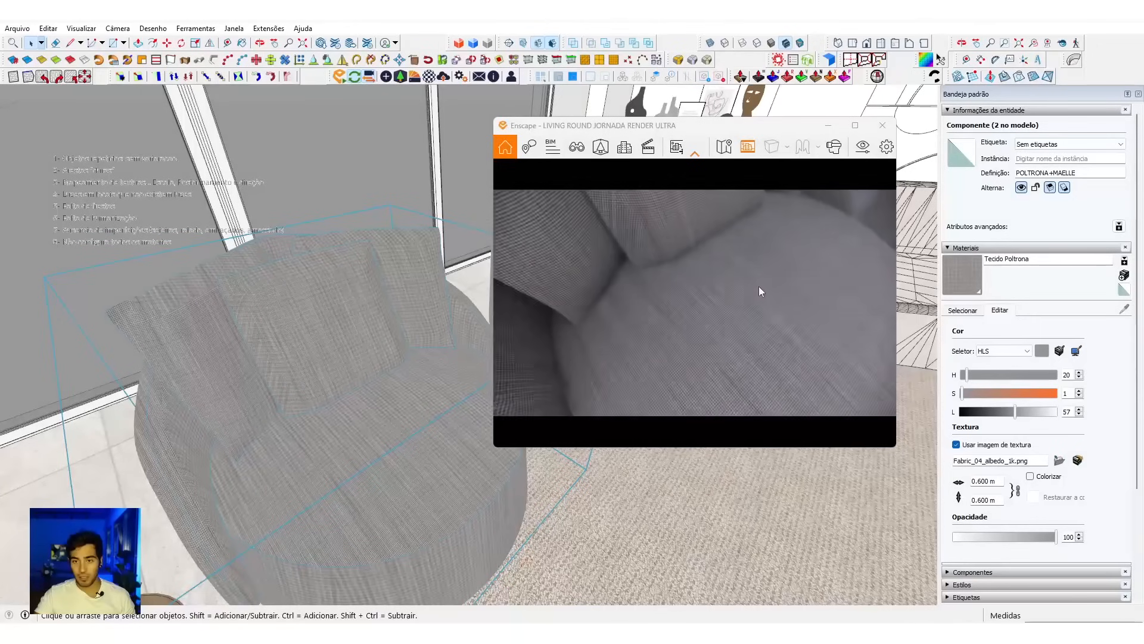
pyautogui.moveTo(734, 291); pyautogui.dragTo(696, 302, button='right')
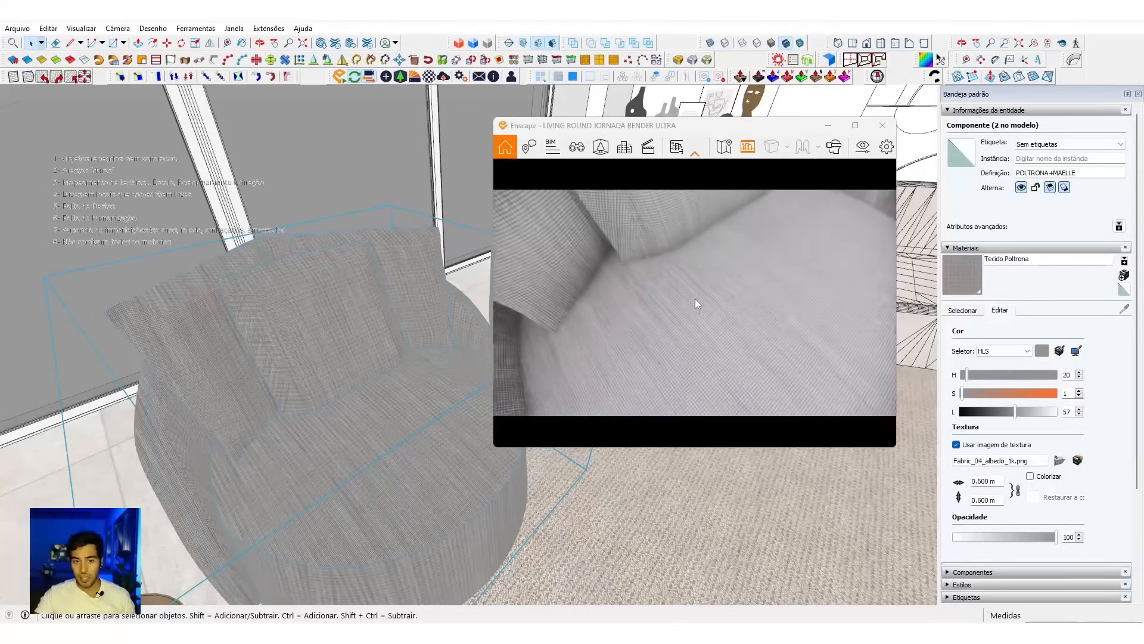
# Step: Open the armchair component down to the round seat's mesh and select all of its geometry
pyautogui.doubleClick(324, 429)
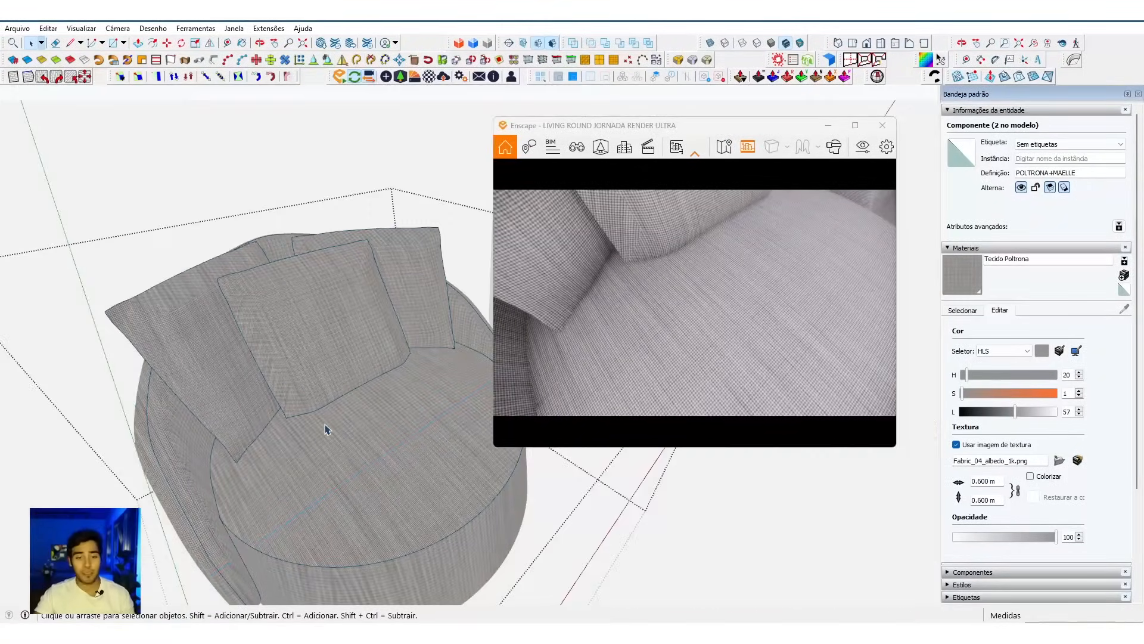
pyautogui.doubleClick(326, 429)
pyautogui.tripleClick(326, 429)
pyautogui.click(342, 383)
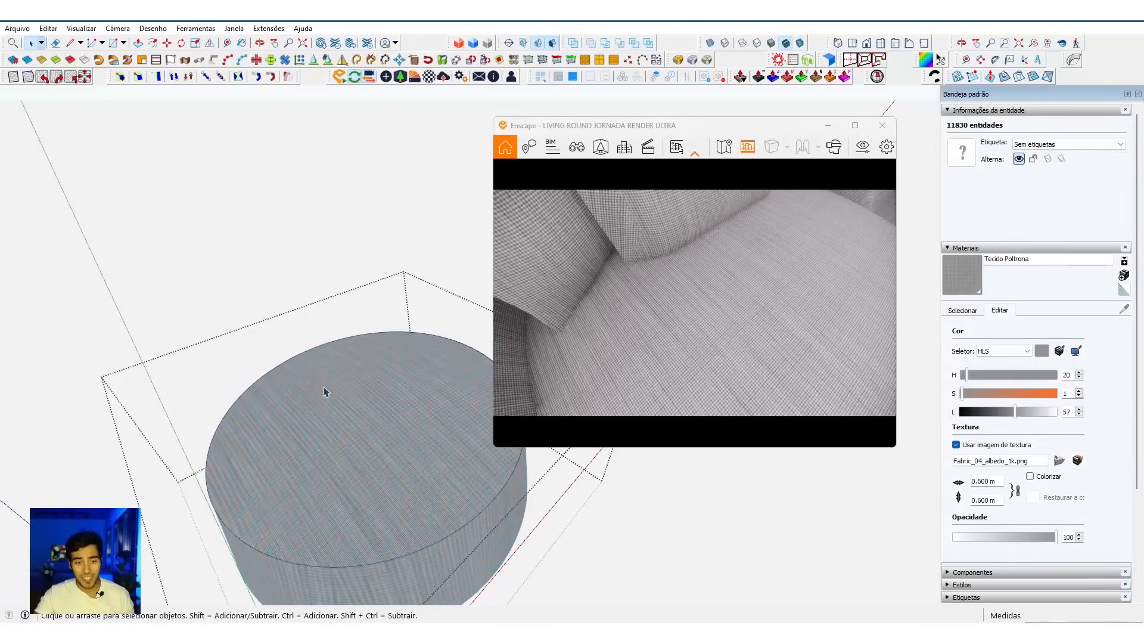
pyautogui.click(329, 439)
pyautogui.tripleClick(329, 440)
# Step: Examine the weave on the seat's top and side, leave the nested groups and check the armchair in the live render
pyautogui.scroll(2, 329, 440)
pyautogui.scroll(2, 331, 444)
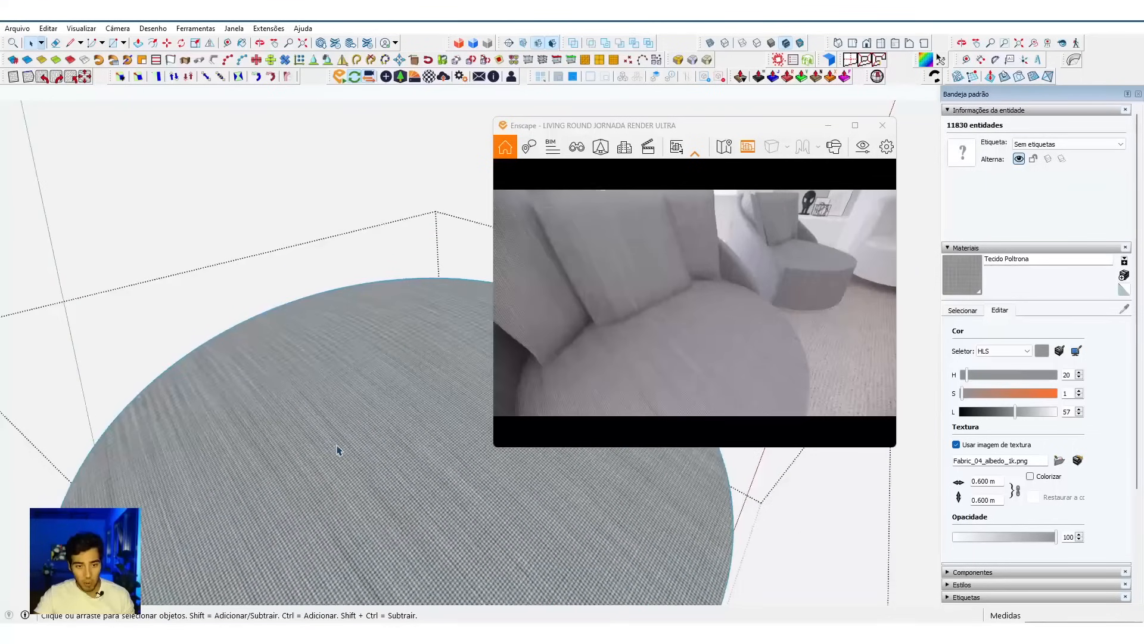
pyautogui.scroll(3, 338, 450)
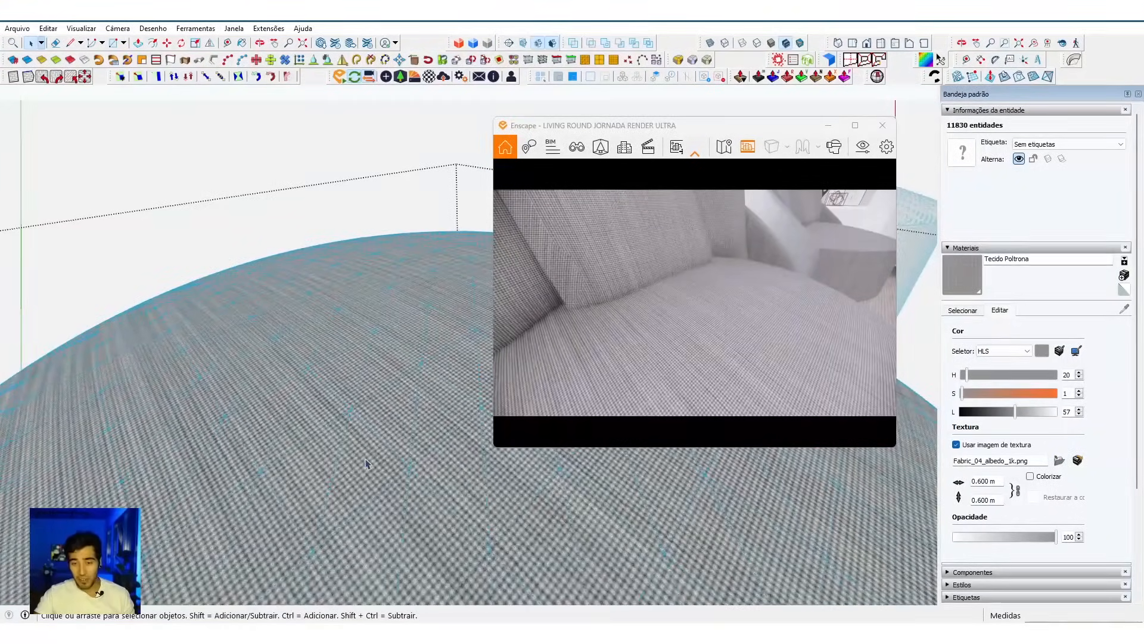
pyautogui.scroll(-5, 366, 464)
pyautogui.scroll(2, 320, 451)
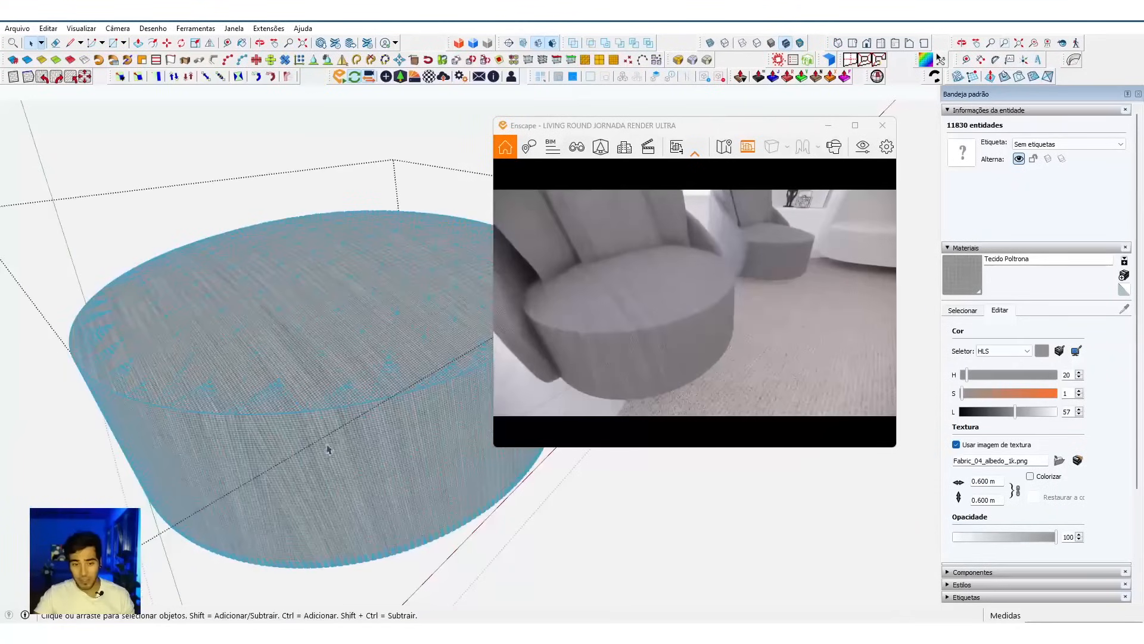
pyautogui.scroll(3, 334, 435)
pyautogui.scroll(-3, 343, 394)
pyautogui.press('Escape')
pyautogui.scroll(-2, 353, 355)
pyautogui.press('Escape')
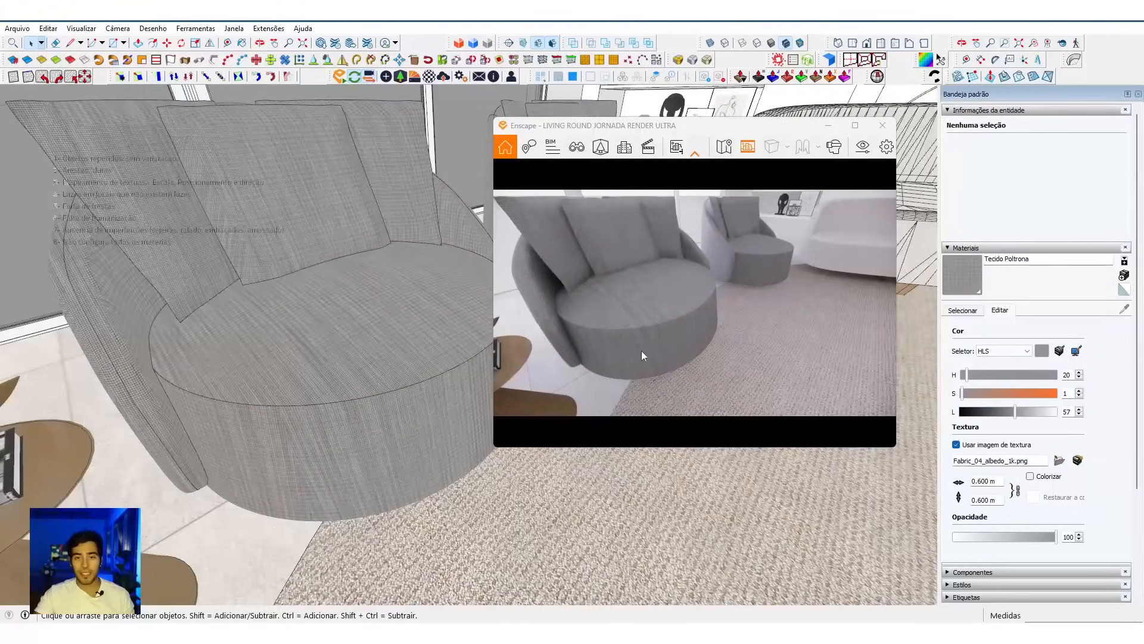
pyautogui.scroll(5, 642, 356)
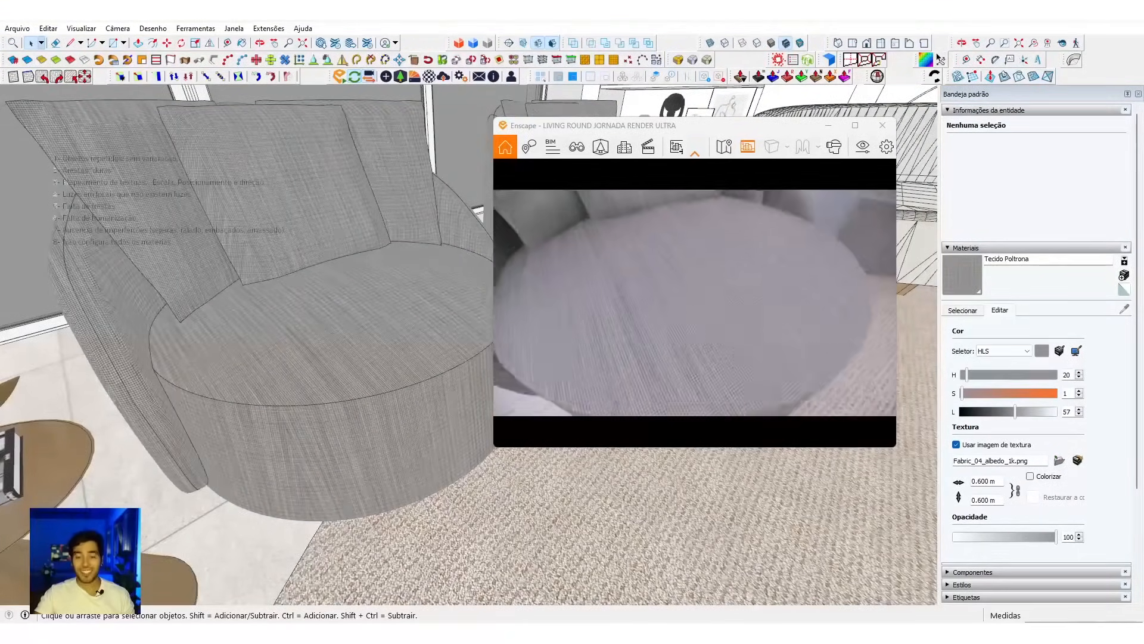
pyautogui.moveTo(614, 261); pyautogui.dragTo(623, 289)
pyautogui.scroll(-6, 617, 307)
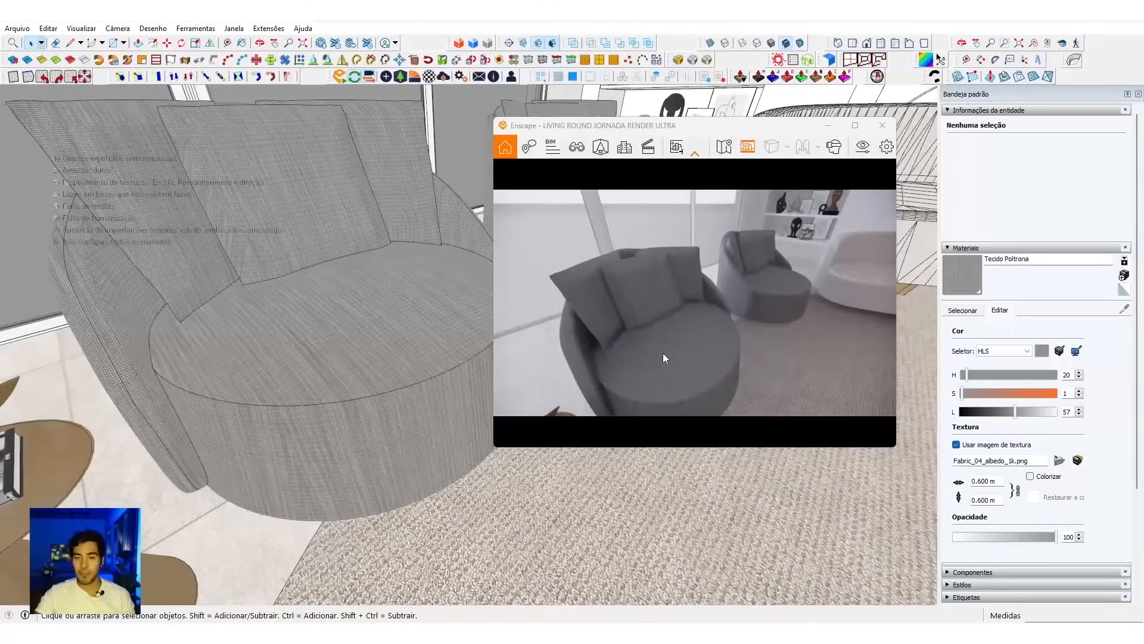
pyautogui.scroll(3, 663, 354)
pyautogui.scroll(-4, 663, 353)
# Step: Examine the curved sofa's fabric and mesh edges close up, along its seat, backrest and front edge
pyautogui.moveTo(427, 206)
pyautogui.mouseDown(button='middle')
pyautogui.moveTo(453, 388)
pyautogui.moveTo(667, 396)
pyautogui.moveTo(703, 382)
pyautogui.mouseUp(button='middle')
pyautogui.scroll(4, 440, 190)
pyautogui.moveTo(438, 193)
pyautogui.mouseDown(button='middle')
pyautogui.moveTo(352, 332)
pyautogui.moveTo(309, 330)
pyautogui.moveTo(353, 302)
pyautogui.mouseUp(button='middle')
pyautogui.scroll(4, 297, 328)
pyautogui.scroll(10, 359, 411)
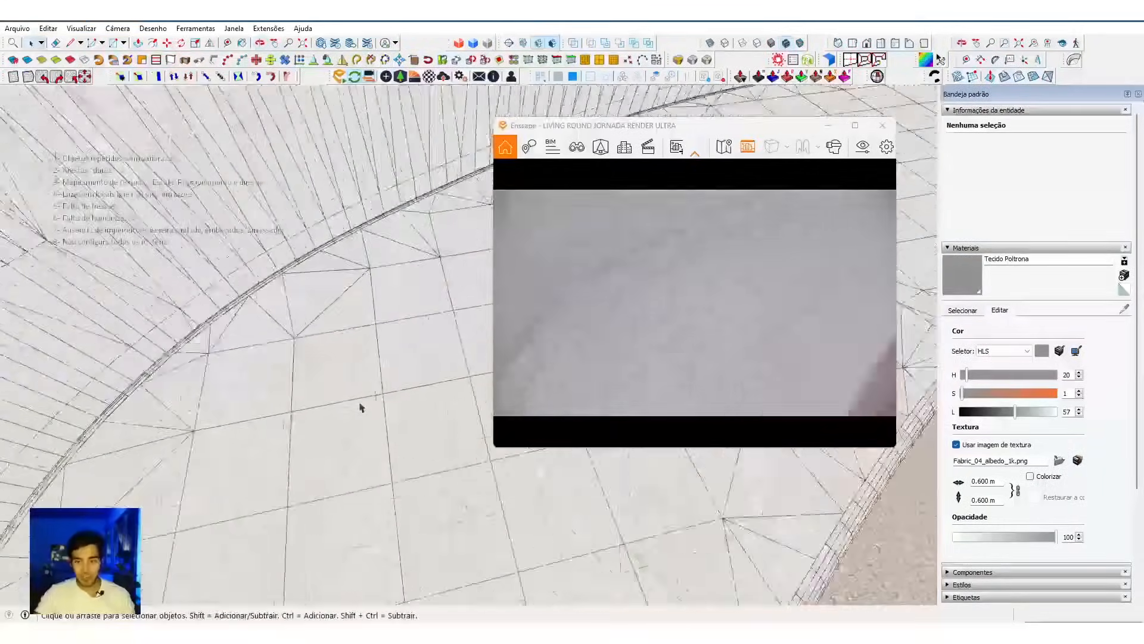
pyautogui.scroll(-6, 355, 366)
pyautogui.moveTo(350, 360); pyautogui.dragTo(438, 543, button='middle')
pyautogui.scroll(-6, 287, 284)
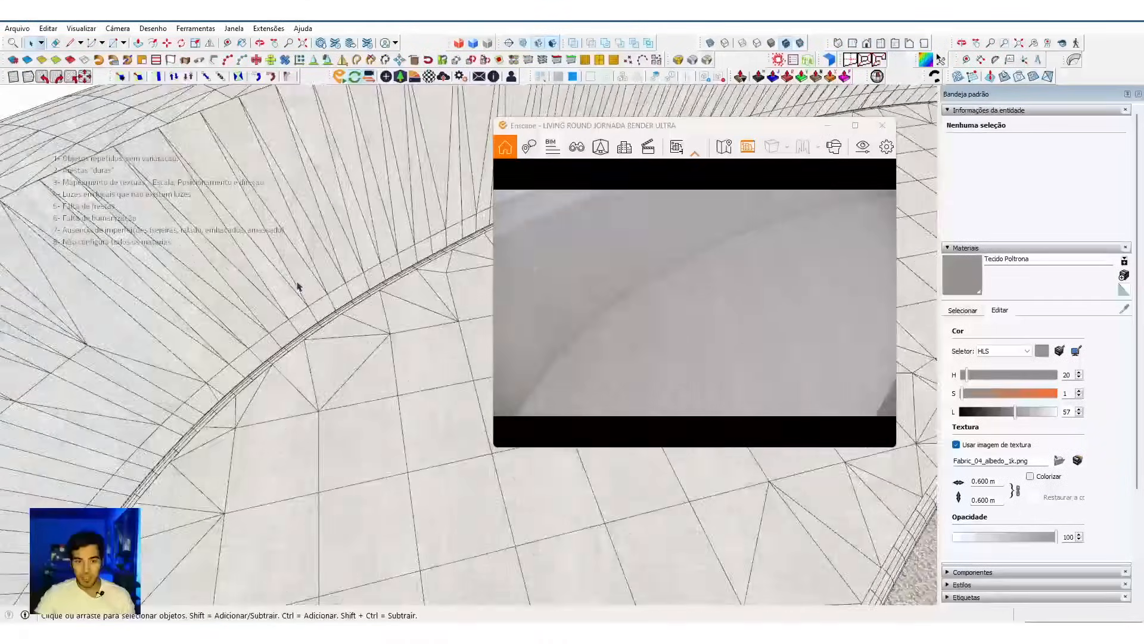
pyautogui.moveTo(299, 281)
pyautogui.mouseDown(button='middle')
pyautogui.moveTo(304, 397)
pyautogui.moveTo(289, 256)
pyautogui.moveTo(310, 189)
pyautogui.mouseUp(button='middle')
pyautogui.scroll(6, 333, 367)
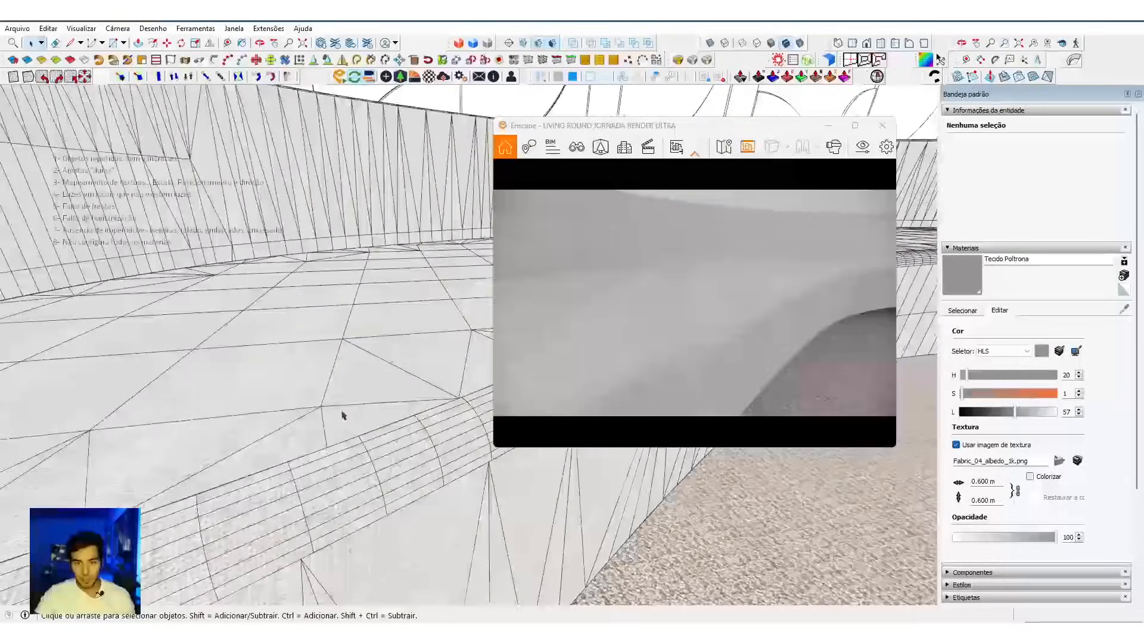
pyautogui.moveTo(343, 414)
pyautogui.mouseDown(button='middle')
pyautogui.moveTo(595, 506)
pyautogui.moveTo(524, 257)
pyautogui.moveTo(500, 223)
pyautogui.moveTo(435, 255)
pyautogui.moveTo(378, 331)
pyautogui.mouseUp(button='middle')
pyautogui.moveTo(320, 472); pyautogui.dragTo(343, 493, button='middle')
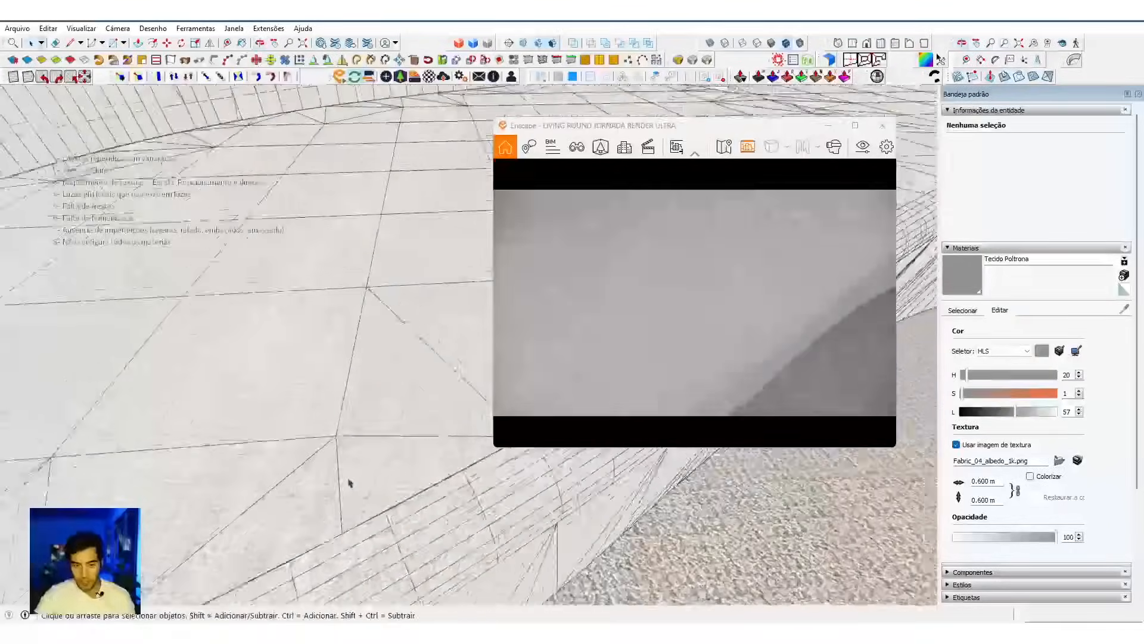
# Step: Select the curved sofa component SOFA ARC and soften its mesh lines with Smooth Edges Light
pyautogui.moveTo(409, 475); pyautogui.dragTo(378, 439, button='middle')
pyautogui.click(376, 333)
pyautogui.scroll(-3, 335, 256)
pyautogui.moveTo(336, 256)
pyautogui.mouseDown(button='middle')
pyautogui.moveTo(282, 204)
pyautogui.moveTo(238, 358)
pyautogui.moveTo(262, 286)
pyautogui.moveTo(365, 101)
pyautogui.moveTo(363, 168)
pyautogui.mouseUp(button='middle')
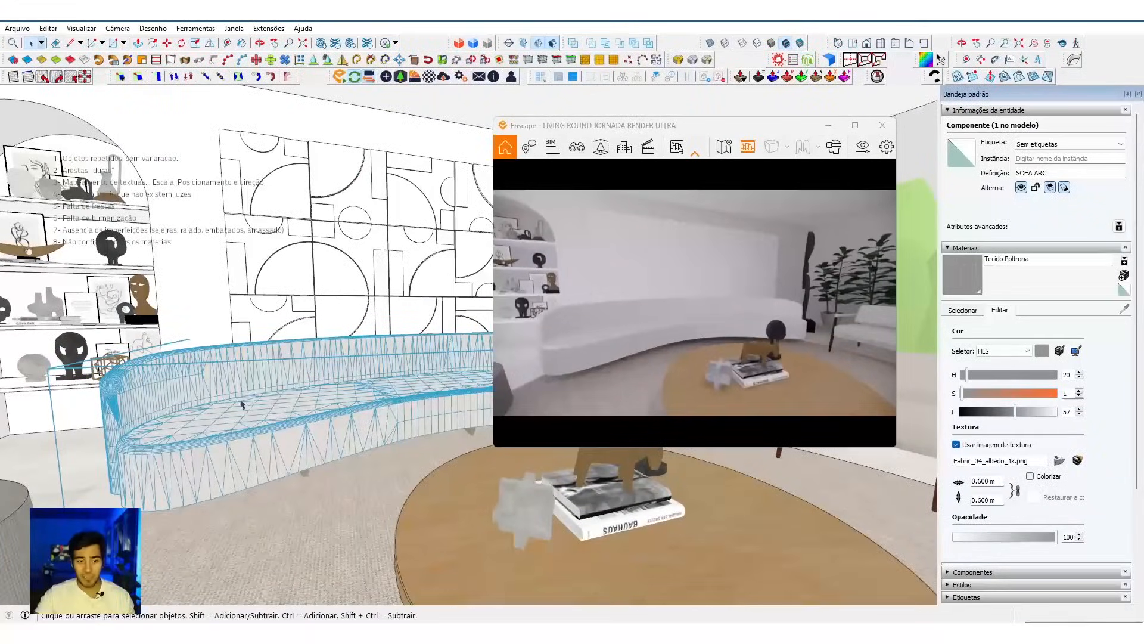
pyautogui.moveTo(240, 404)
pyautogui.mouseDown(button='middle')
pyautogui.moveTo(267, 386)
pyautogui.moveTo(287, 317)
pyautogui.mouseUp(button='middle')
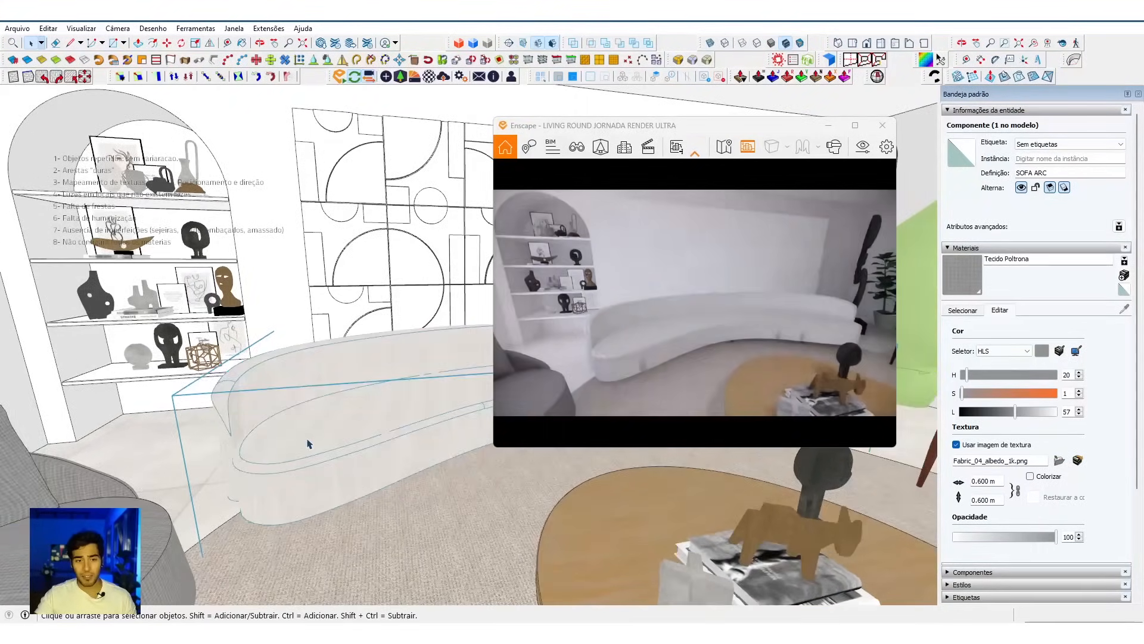
pyautogui.scroll(4, 310, 438)
pyautogui.scroll(2, 319, 439)
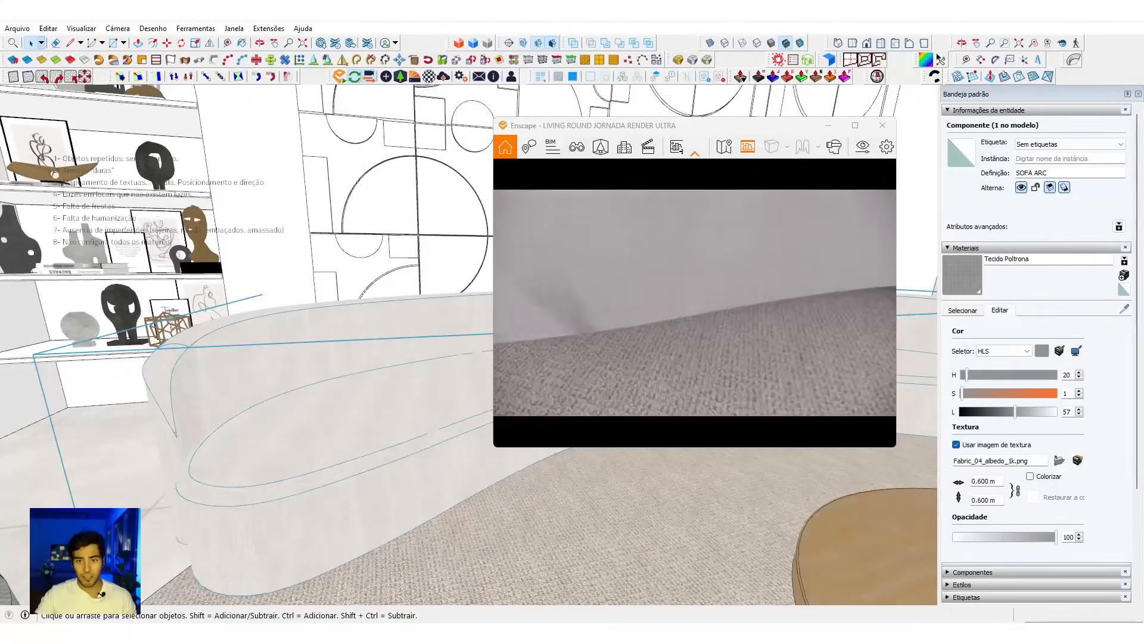
pyautogui.click(42, 62)
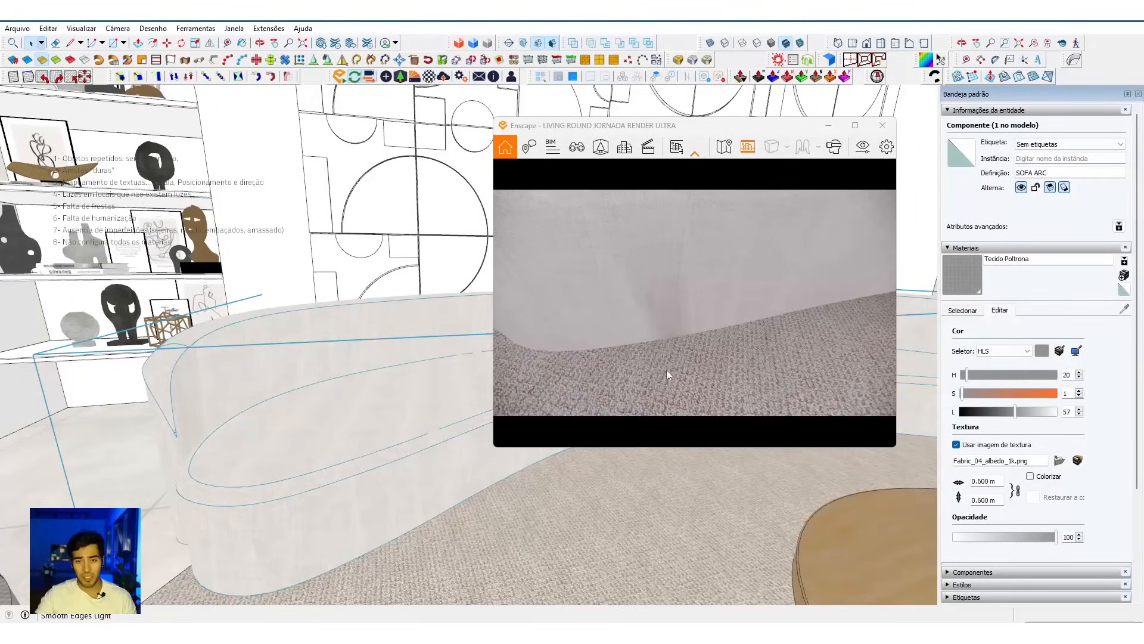
# Step: Map the curved sofa's fabric with the V-Ray UV Tools option Tri-Planar Projection (World)
pyautogui.scroll(-1, 319, 441)
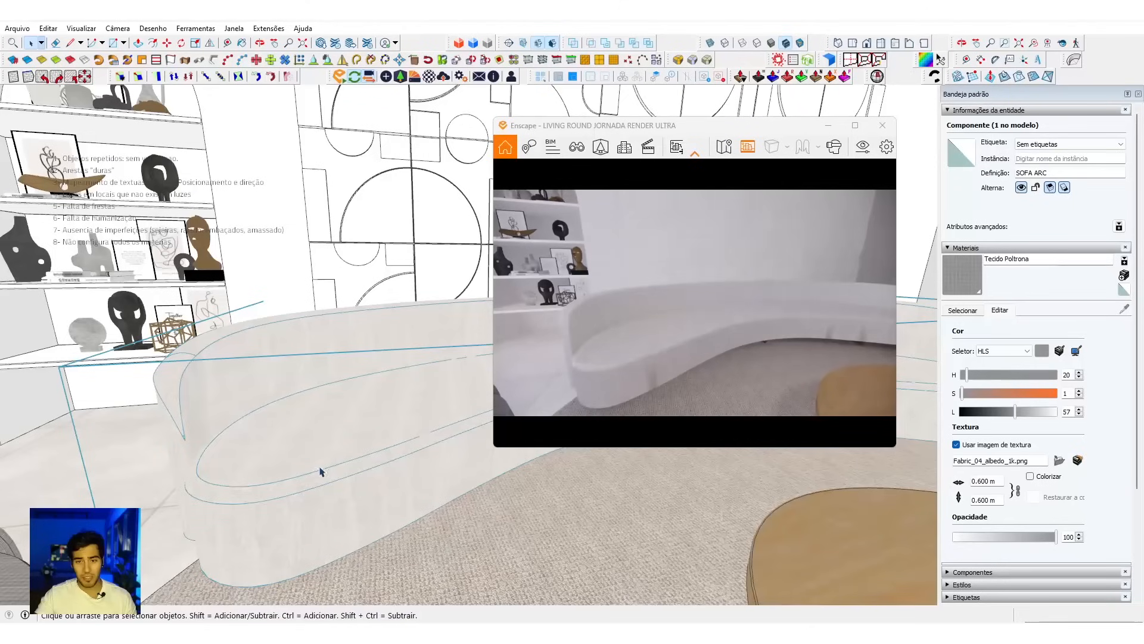
pyautogui.scroll(2, 319, 471)
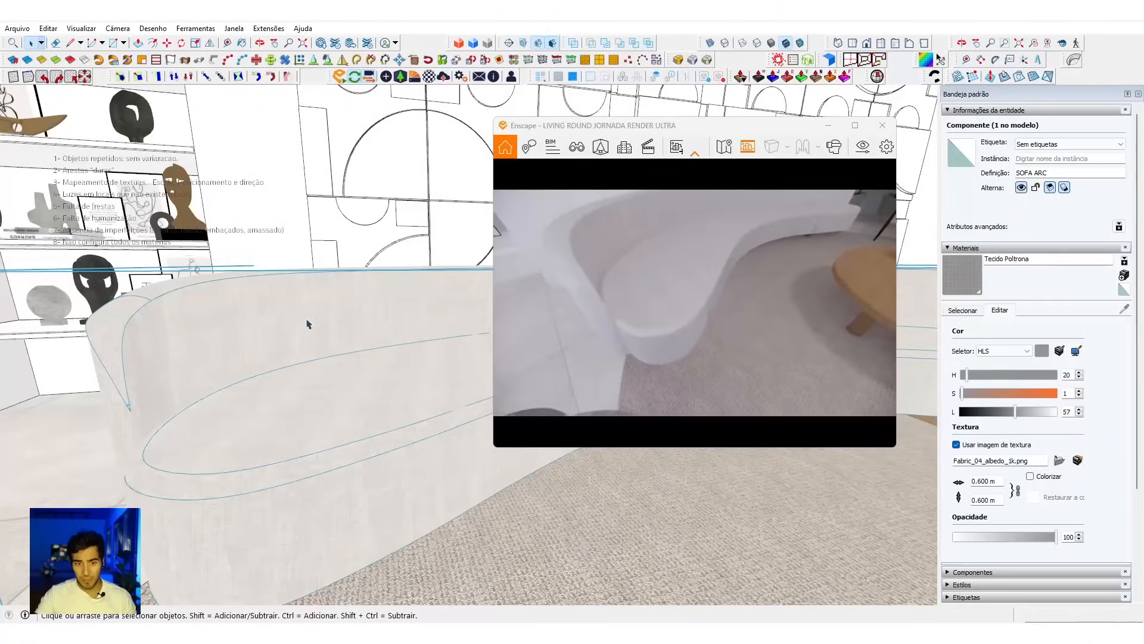
pyautogui.scroll(4, 308, 324)
pyautogui.rightClick(334, 300)
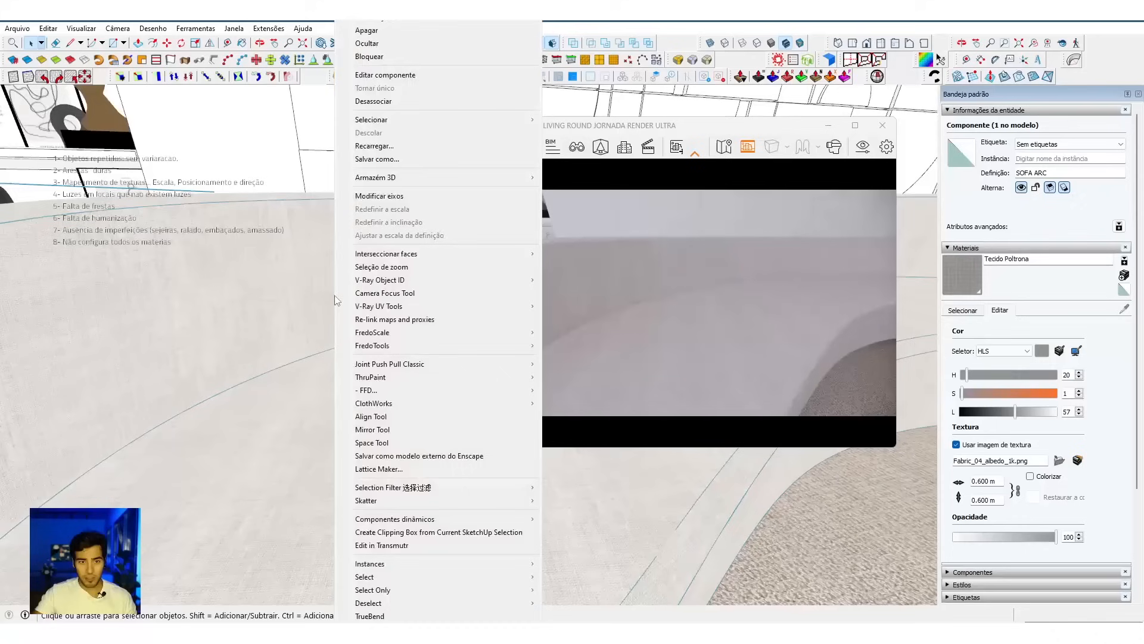
pyautogui.moveTo(393, 307)
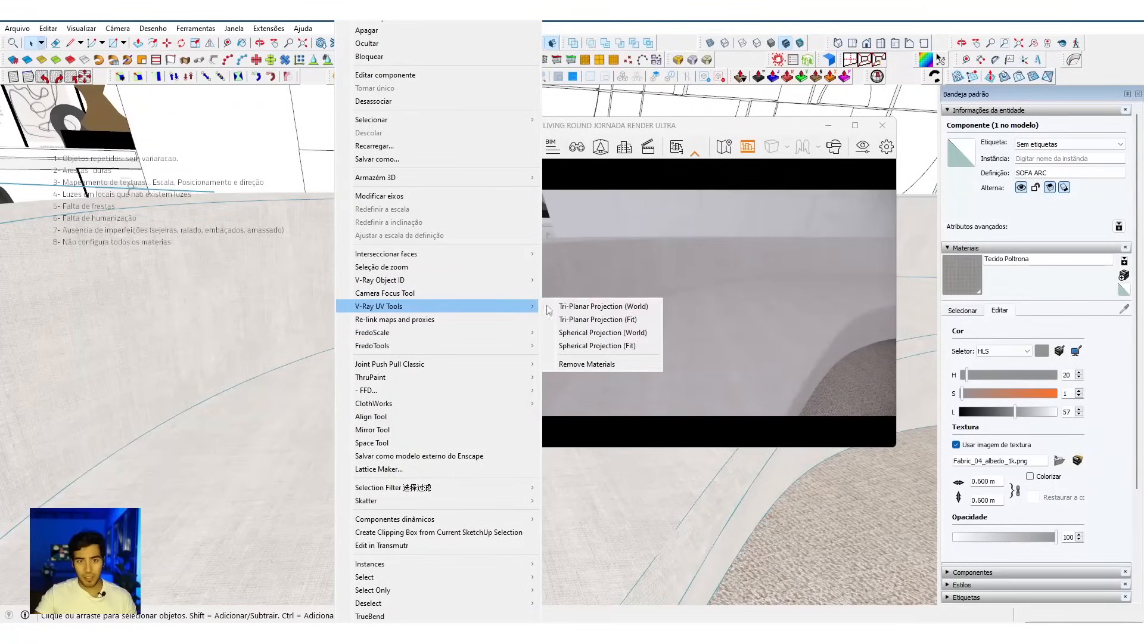
pyautogui.click(599, 307)
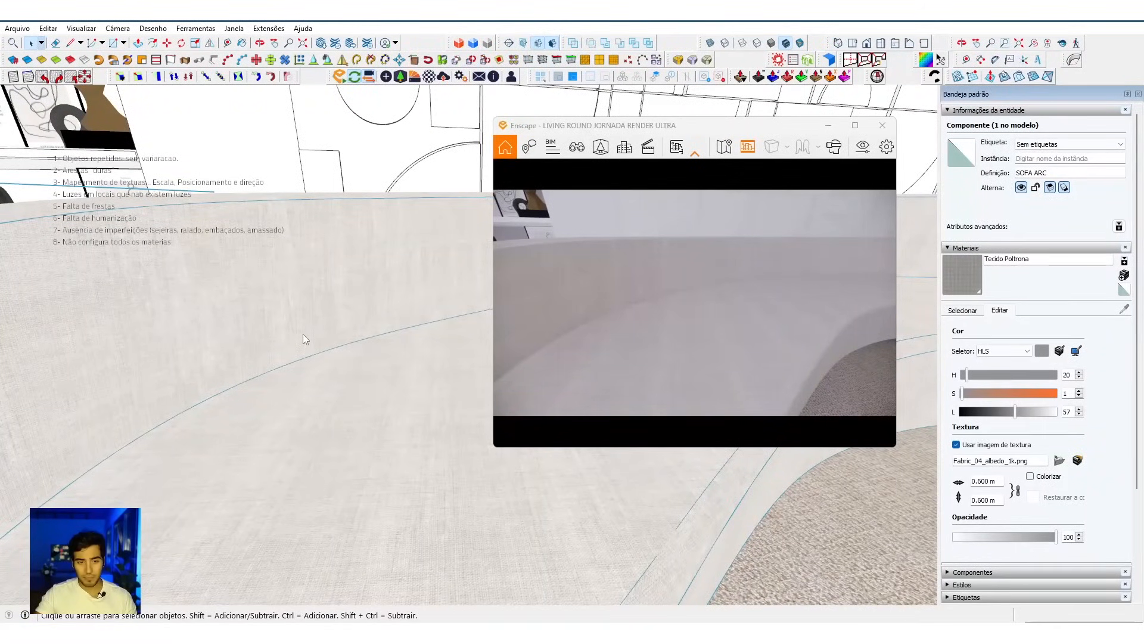
pyautogui.scroll(-5, 304, 339)
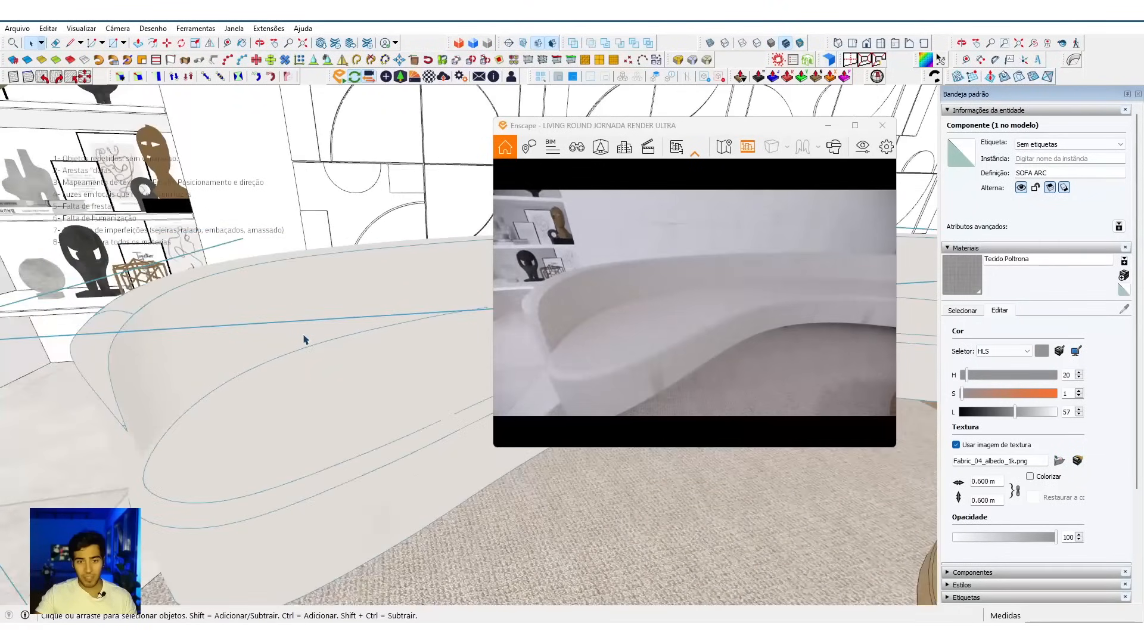
# Step: Sample the curved sofa's fabric tecido_malibu, set its texture size to 0.6 m and check the weave on the seat and backrest
pyautogui.moveTo(304, 335); pyautogui.dragTo(310, 347, button='middle')
pyautogui.press('b')
pyautogui.press('alt')
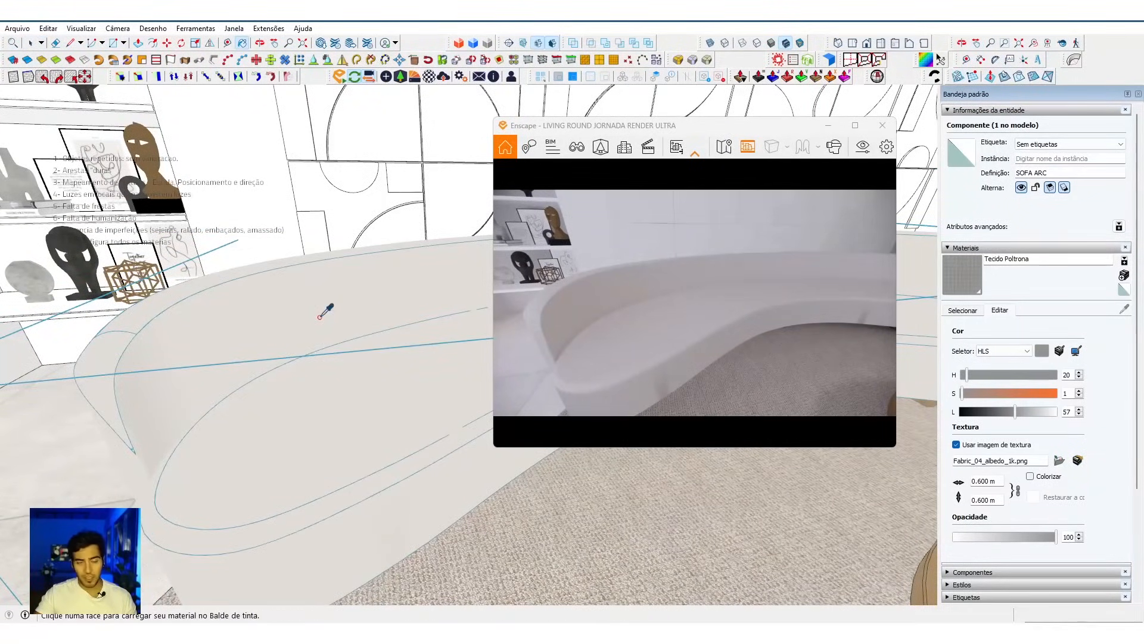
pyautogui.keyDown('alt'); pyautogui.click(320, 316); pyautogui.keyUp('alt')
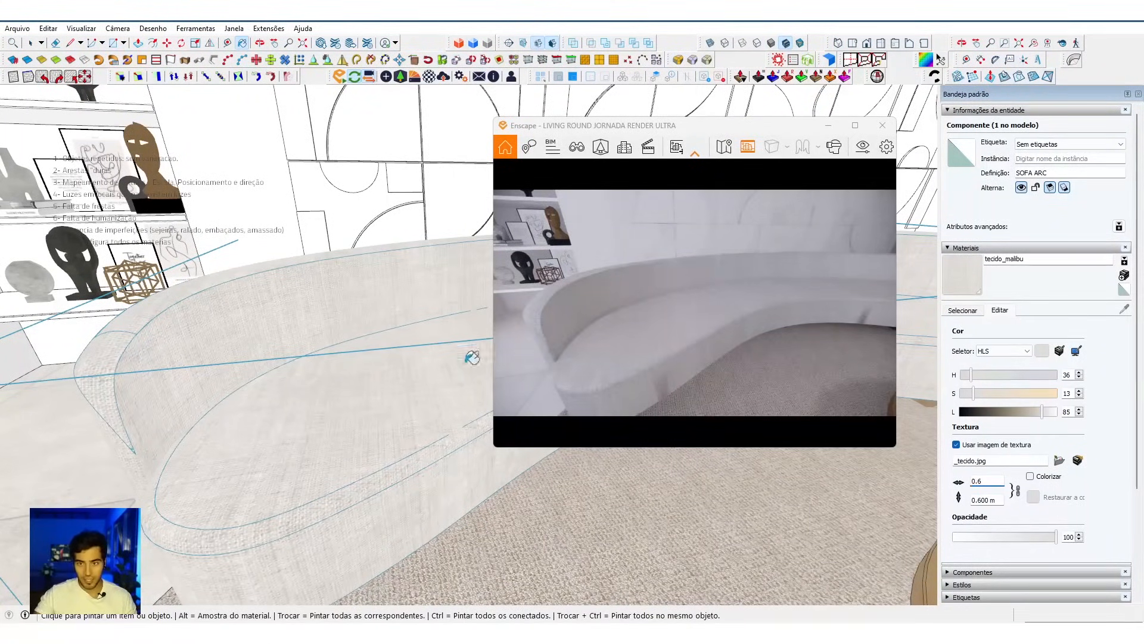
pyautogui.scroll(5, 472, 358)
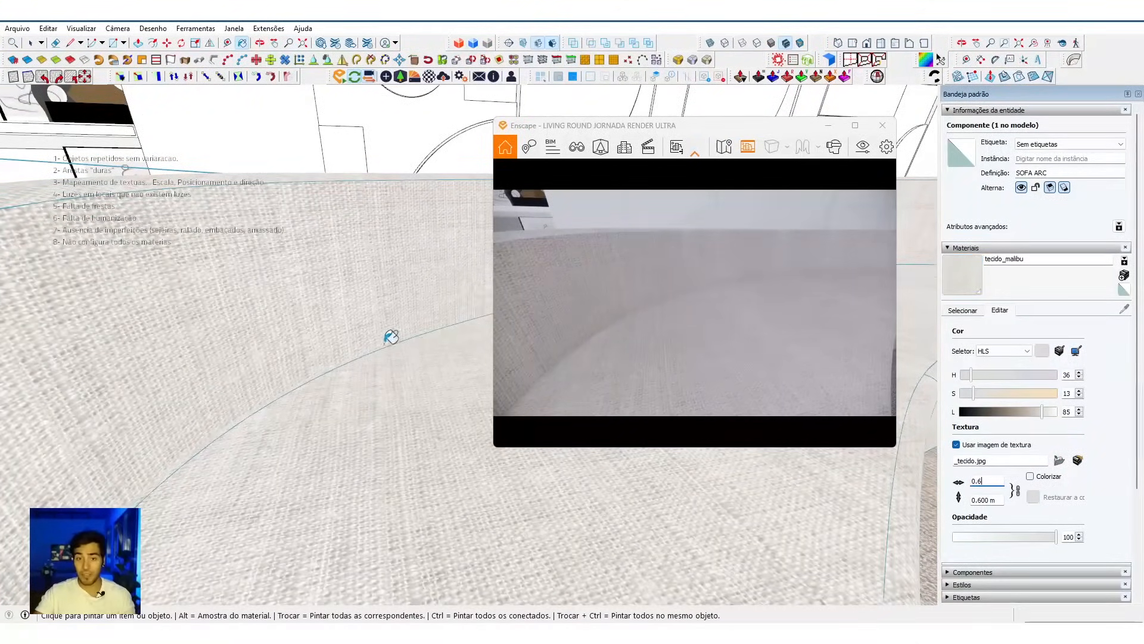
pyautogui.scroll(-5, 357, 340)
pyautogui.scroll(5, 338, 419)
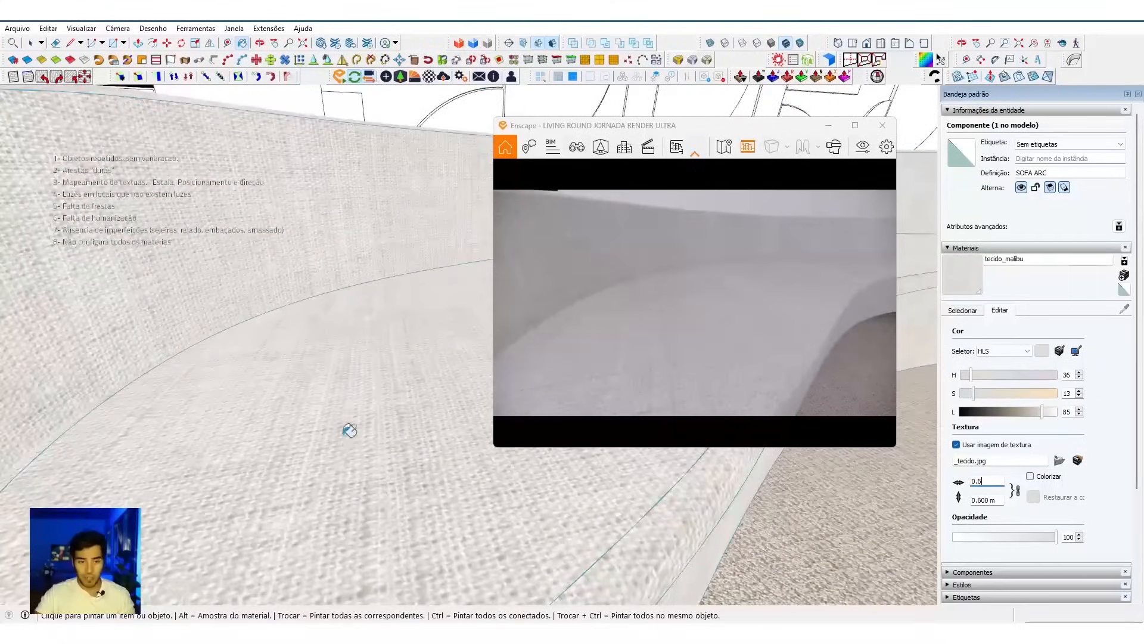
# Step: Gauge the thread size on the sofa seat with a temporary line and set the tecido_malibu texture size to 0.3 m
pyautogui.scroll(2, 352, 517)
pyautogui.moveTo(352, 520); pyautogui.dragTo(355, 524, button='middle')
pyautogui.press('l')
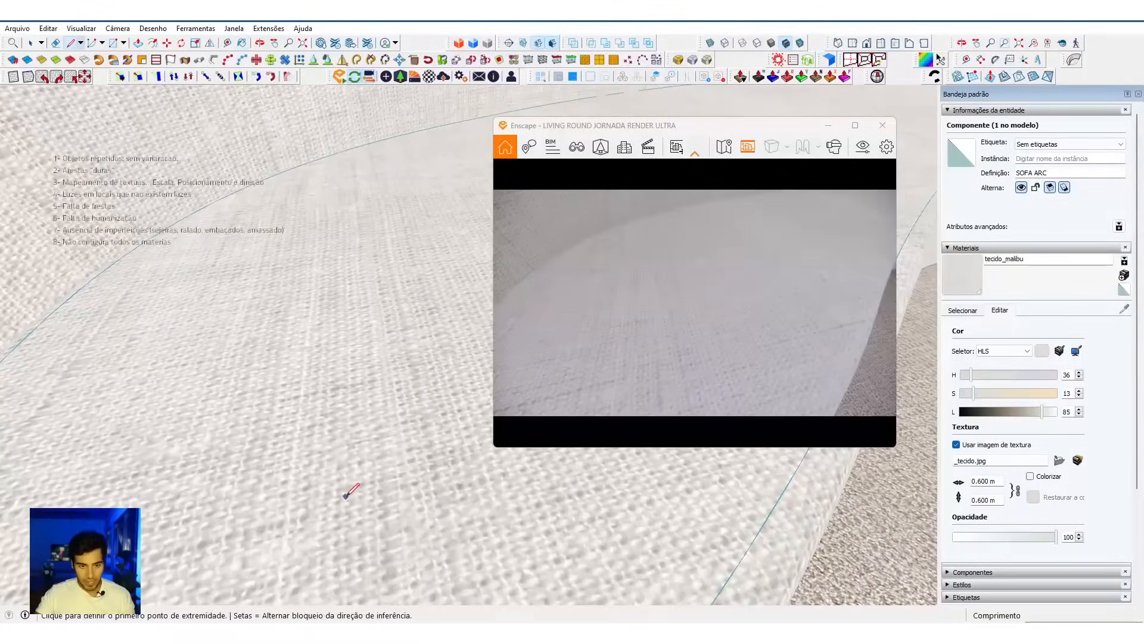
pyautogui.click(345, 496)
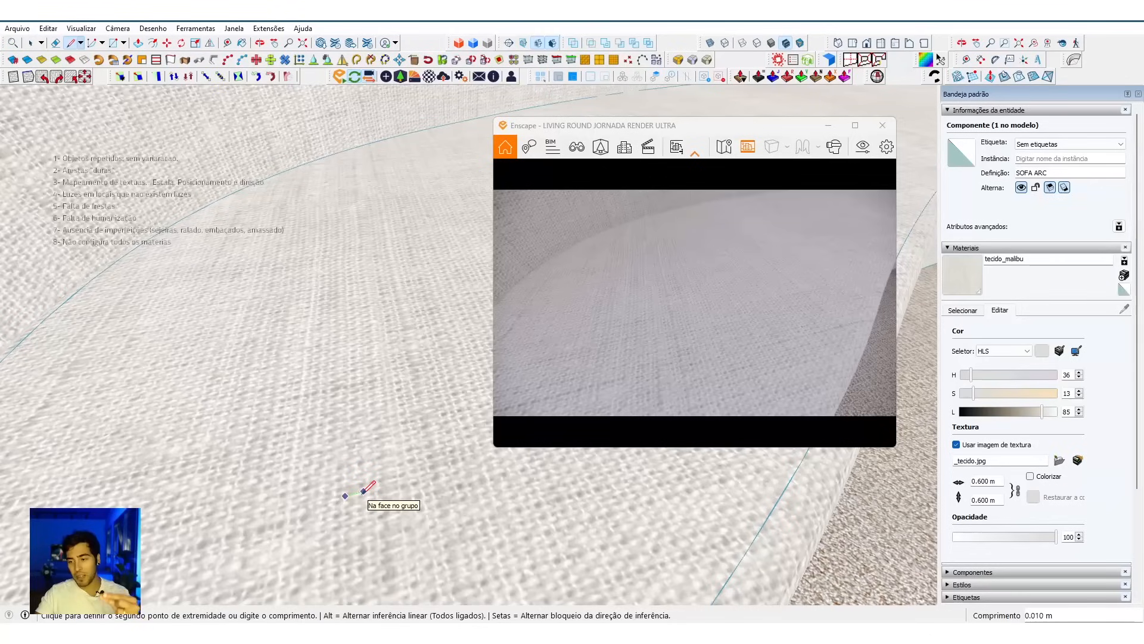
pyautogui.press('space')
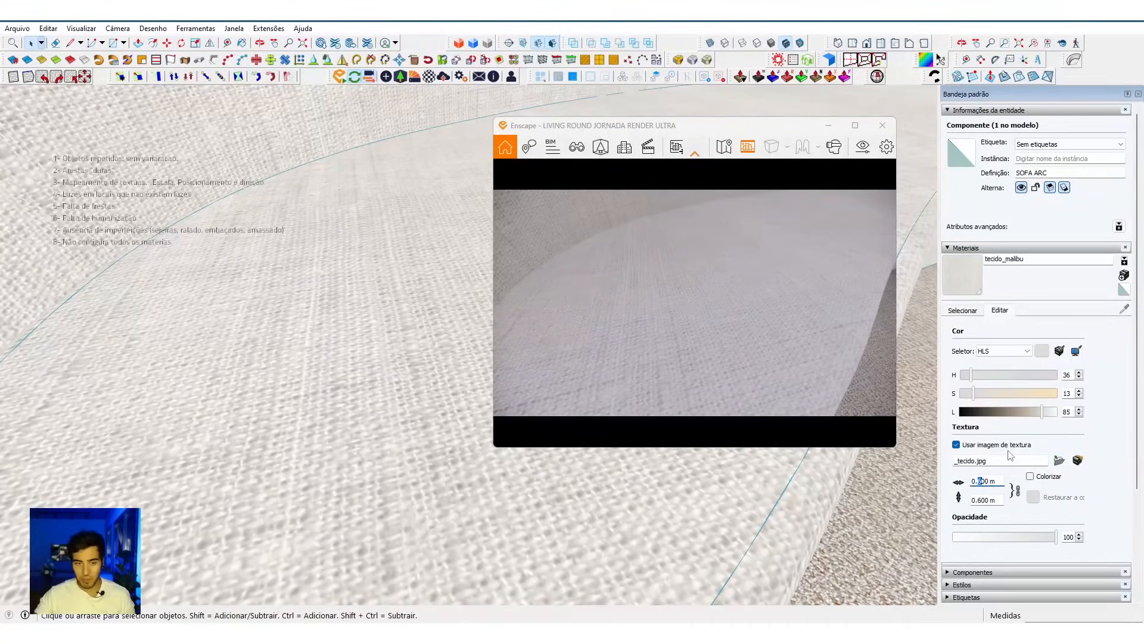
pyautogui.press('Return')
pyautogui.moveTo(379, 367)
pyautogui.mouseDown(button='middle')
pyautogui.moveTo(378, 496)
pyautogui.moveTo(375, 327)
pyautogui.moveTo(471, 270)
pyautogui.moveTo(397, 288)
pyautogui.moveTo(345, 376)
pyautogui.mouseUp(button='middle')
pyautogui.scroll(-8, 345, 376)
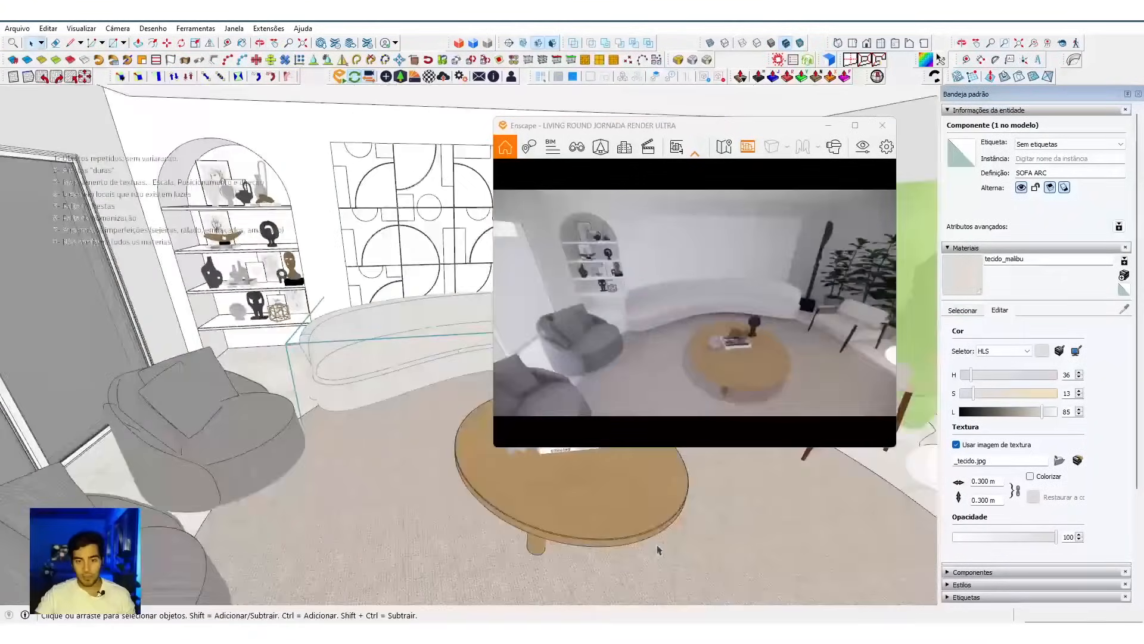
# Step: Sample the PoltronaFiera_Assento_Leather material from the seat cushion of the wooden-legged armchair
pyautogui.keyDown('shift'); pyautogui.moveTo(656, 548); pyautogui.dragTo(377, 409, button='middle'); pyautogui.keyUp('shift')
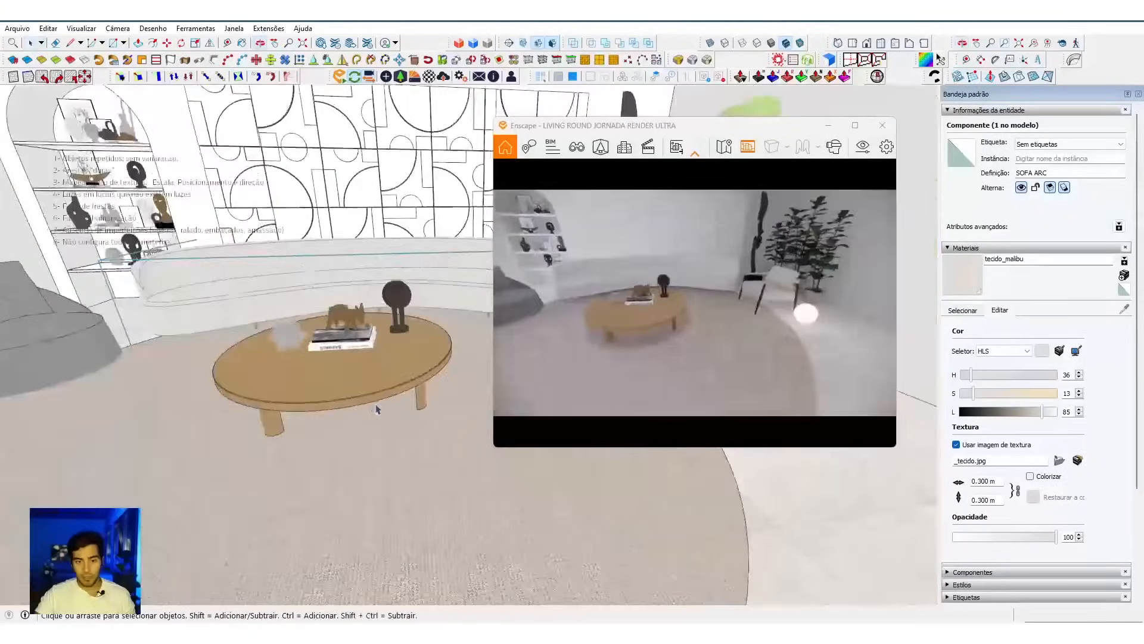
pyautogui.scroll(-5, 371, 480)
pyautogui.moveTo(371, 480)
pyautogui.mouseDown(button='middle')
pyautogui.moveTo(455, 437)
pyautogui.moveTo(386, 496)
pyautogui.mouseUp(button='middle')
pyautogui.scroll(5, 456, 370)
pyautogui.scroll(5, 456, 370)
pyautogui.moveTo(456, 371)
pyautogui.mouseDown(button='middle')
pyautogui.moveTo(397, 361)
pyautogui.moveTo(323, 410)
pyautogui.moveTo(350, 374)
pyautogui.mouseUp(button='middle')
pyautogui.scroll(3, 349, 374)
pyautogui.click(312, 443)
pyautogui.doubleClick(313, 442)
pyautogui.scroll(3, 312, 443)
pyautogui.moveTo(313, 442); pyautogui.dragTo(301, 490, button='middle')
pyautogui.scroll(4, 297, 477)
pyautogui.press('b')
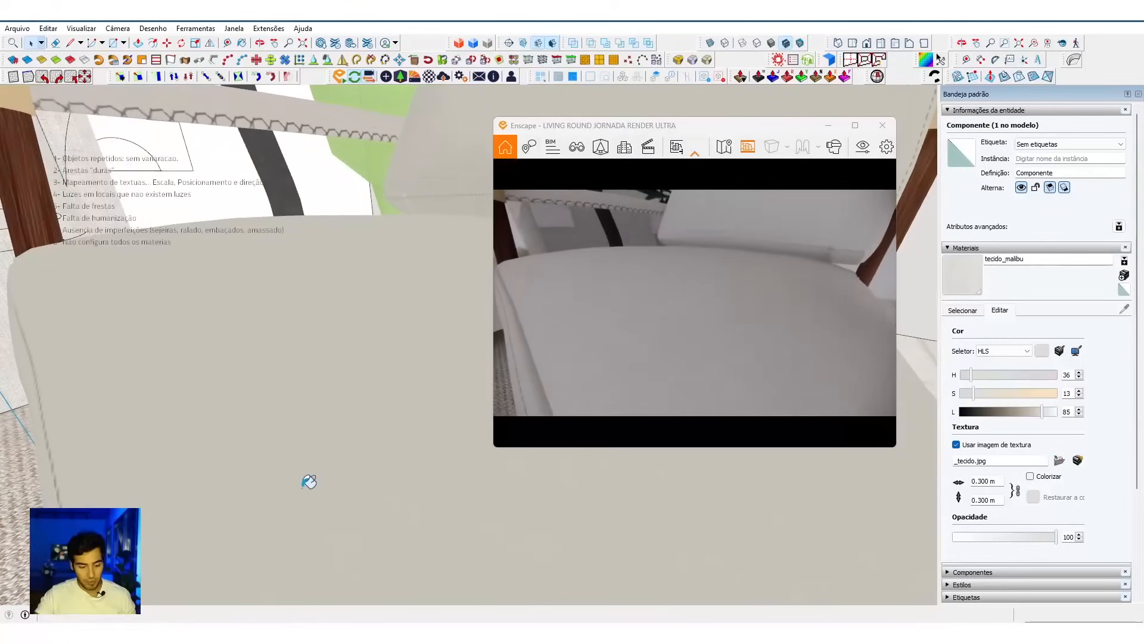
pyautogui.keyDown('alt'); pyautogui.click(301, 473); pyautogui.keyUp('alt')
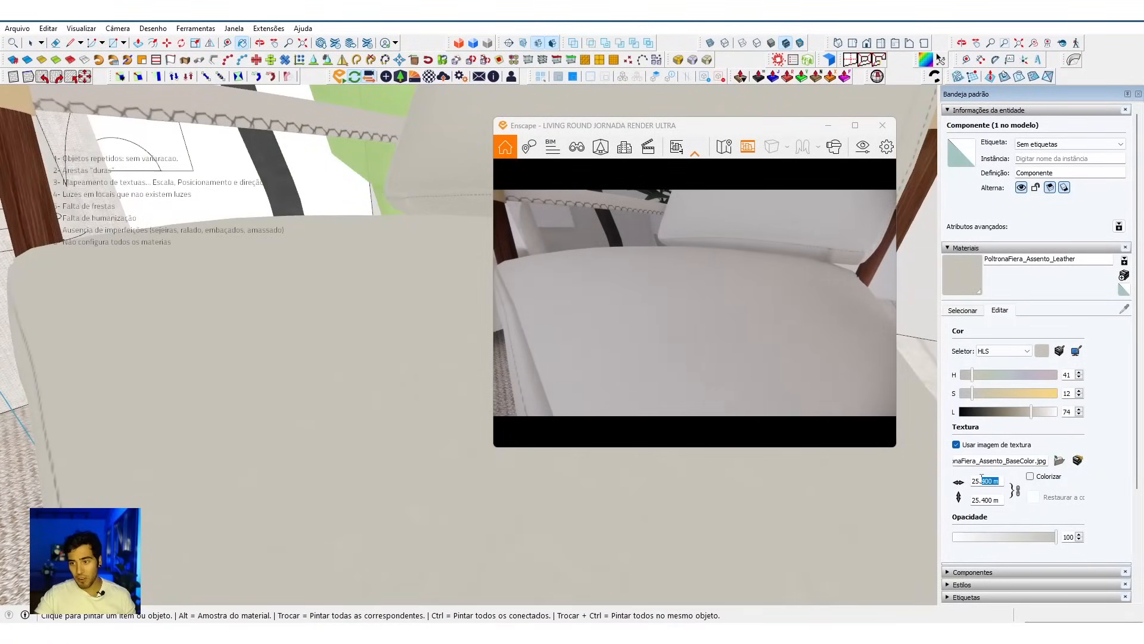
# Step: Set the texture size of the armchair's PoltronaFiera_Assento_Leather material to 0.6 m
pyautogui.moveTo(412, 388); pyautogui.dragTo(431, 413, button='middle')
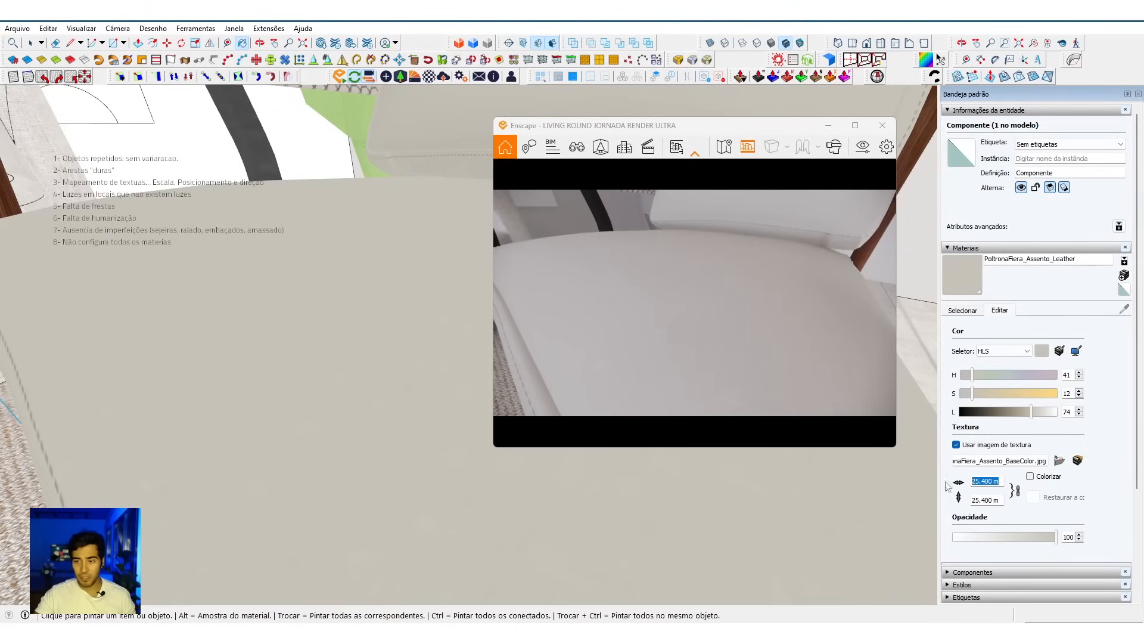
pyautogui.write('6')
pyautogui.press('Return')
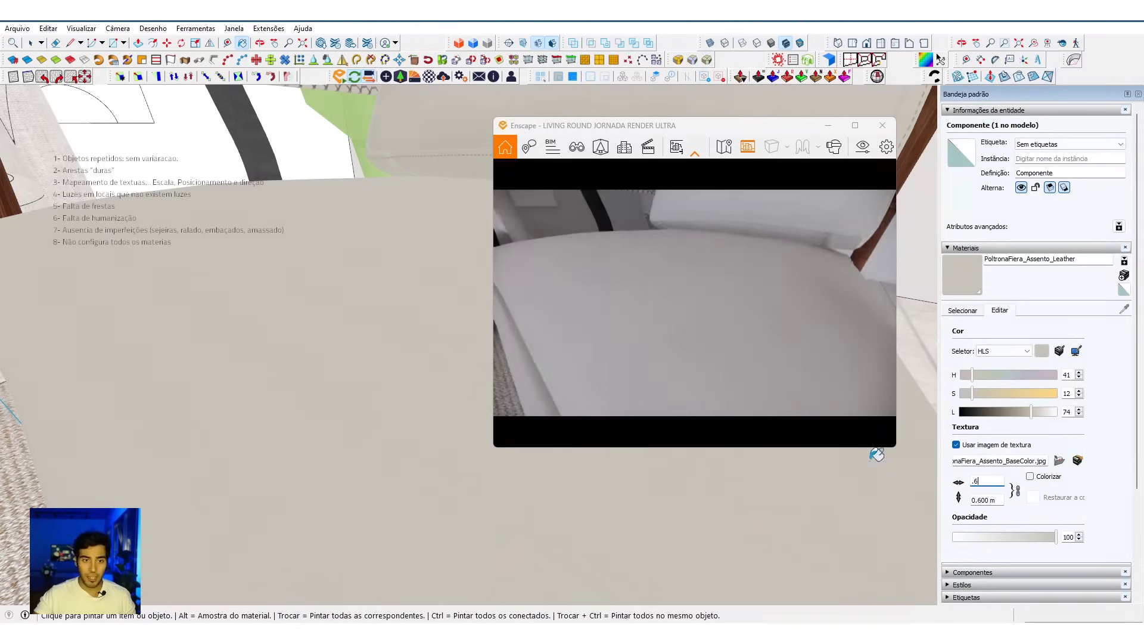
pyautogui.moveTo(391, 327)
pyautogui.mouseDown(button='middle')
pyautogui.moveTo(373, 427)
pyautogui.moveTo(335, 429)
pyautogui.moveTo(391, 323)
pyautogui.moveTo(481, 240)
pyautogui.moveTo(372, 356)
pyautogui.mouseUp(button='middle')
# Step: Open the wooden-legged armchair component for editing and select its seat group Cube.002
pyautogui.press('space')
pyautogui.rightClick(351, 278)
pyautogui.click(341, 287)
pyautogui.scroll(-3, 340, 286)
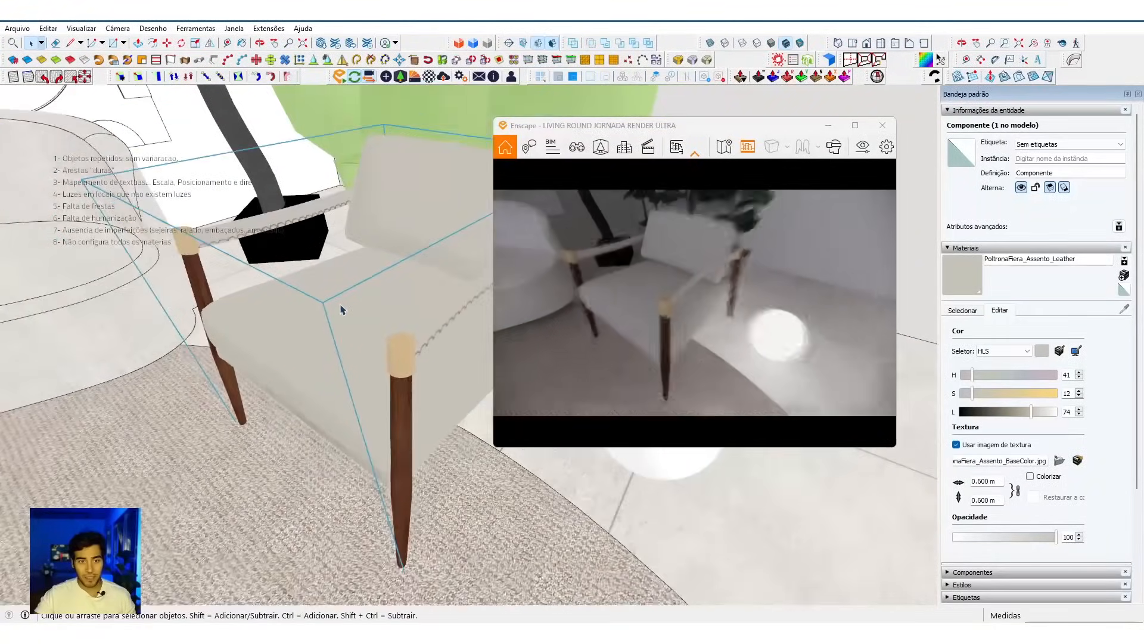
pyautogui.doubleClick(340, 299)
pyautogui.rightClick(340, 298)
pyautogui.click(310, 282)
pyautogui.rightClick(310, 282)
pyautogui.click(277, 300)
pyautogui.doubleClick(277, 299)
pyautogui.click(277, 299)
pyautogui.rightClick(277, 303)
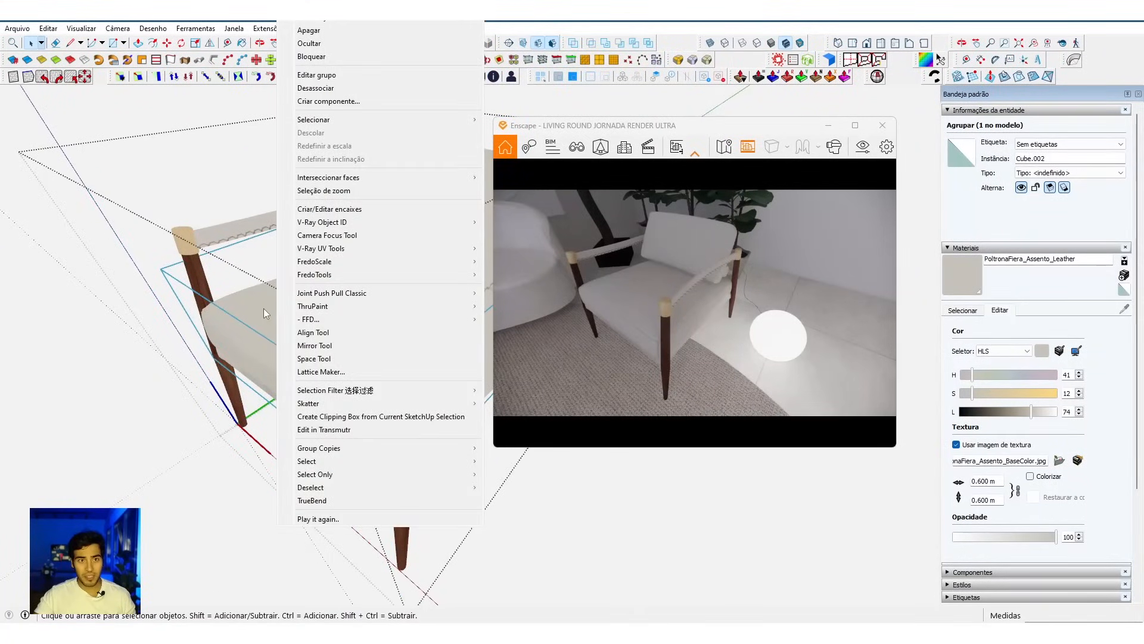
pyautogui.click(263, 309)
# Step: Open the seat group and apply Ajustar a escala da definição to the cushion component Assembly~4
pyautogui.doubleClick(280, 316)
pyautogui.click(280, 316)
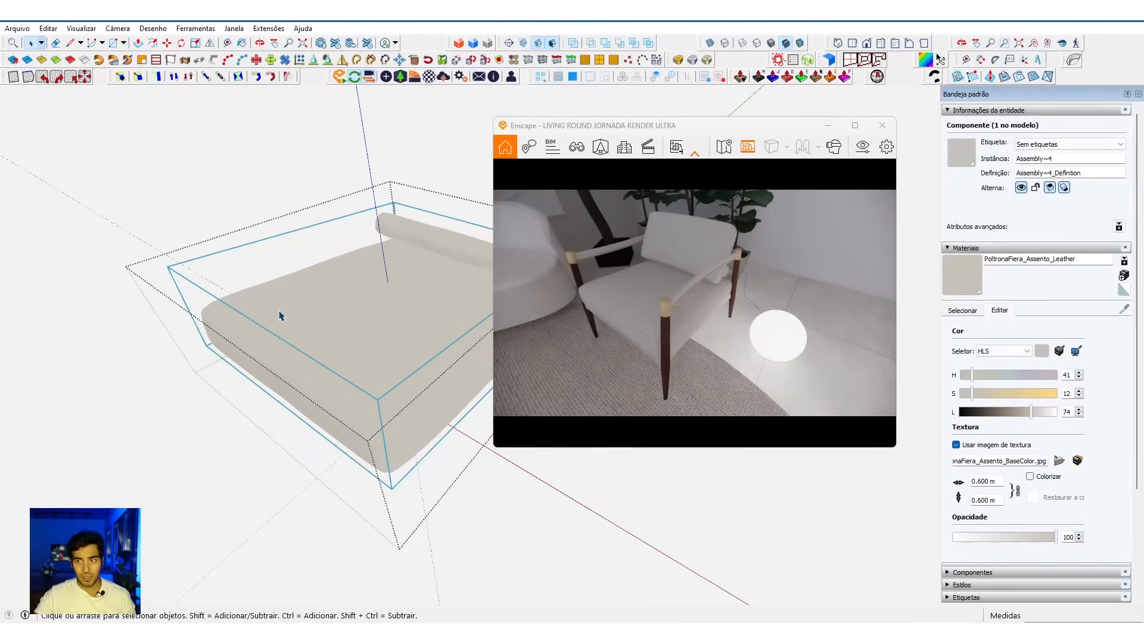
pyautogui.rightClick(281, 316)
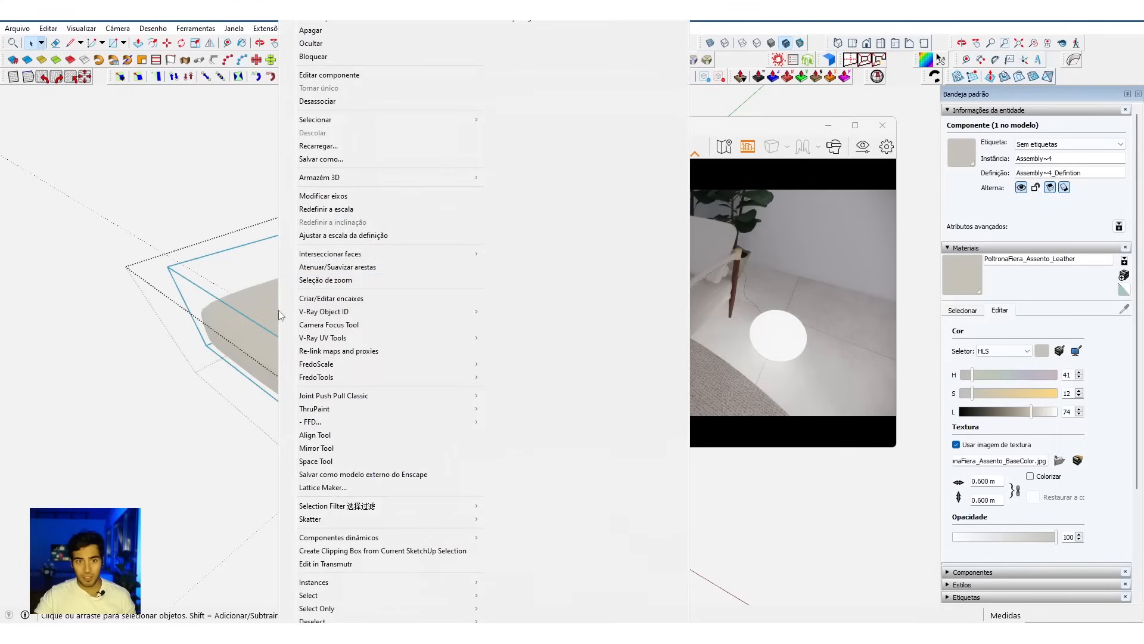
pyautogui.click(351, 236)
# Step: Check the seat cushion's inner geometry and apply Ajustar a escala da definição to its component Assembly~4 once more
pyautogui.scroll(6, 340, 378)
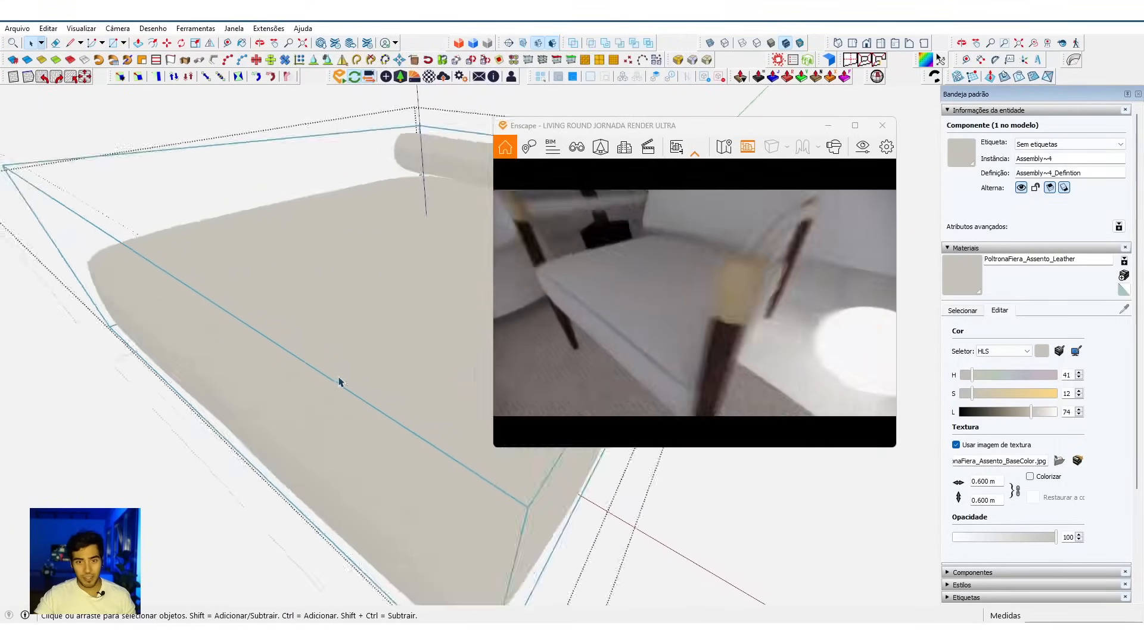
pyautogui.scroll(-3, 290, 377)
pyautogui.doubleClick(299, 363)
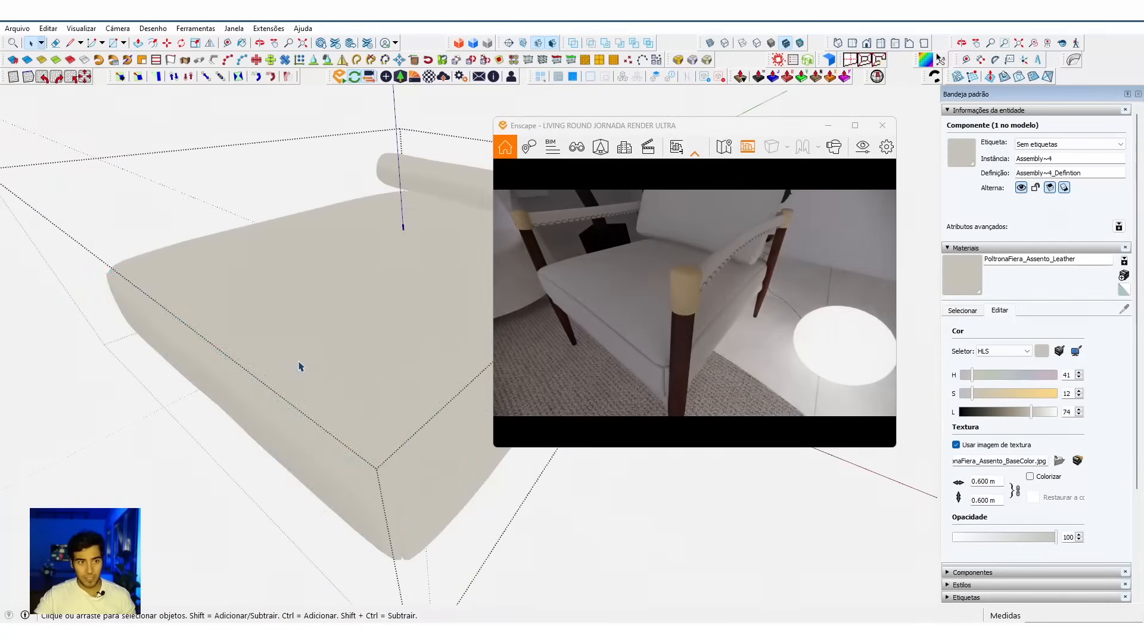
pyautogui.click(296, 361)
pyautogui.scroll(-1, 266, 383)
pyautogui.scroll(-2, 266, 384)
pyautogui.press('Escape')
pyautogui.rightClick(402, 224)
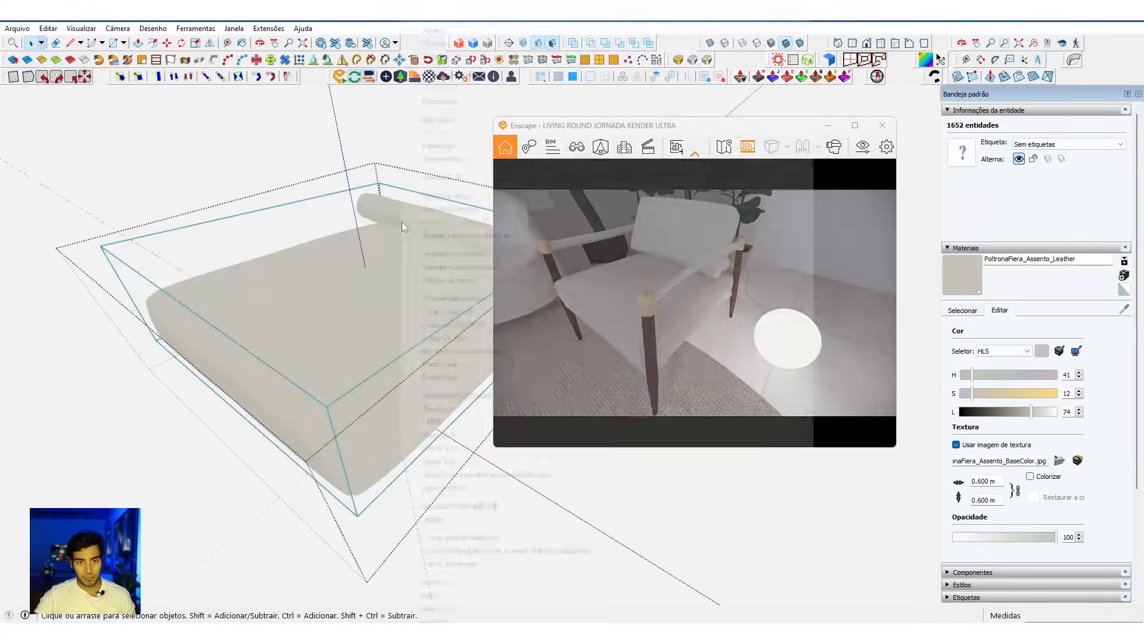
pyautogui.click(430, 235)
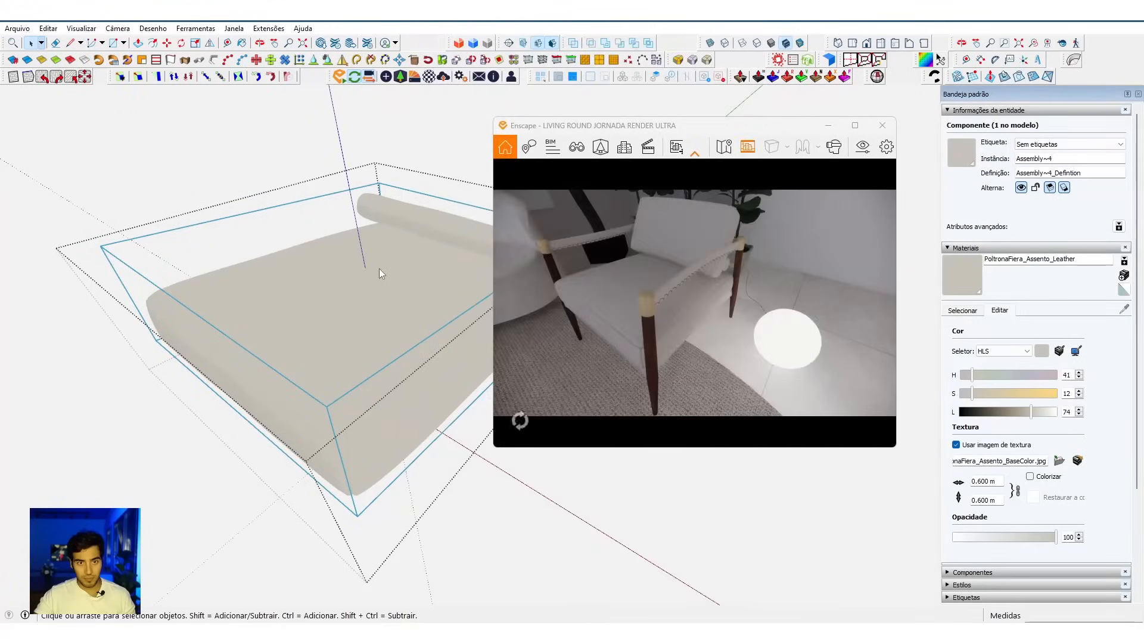
pyautogui.scroll(-3, 380, 268)
pyautogui.press('Escape')
pyautogui.press('Escape')
# Step: Open the armchair's backrest group Cube.004 and apply Ajustar a escala da definição to its component Assembly~2
pyautogui.click(423, 272)
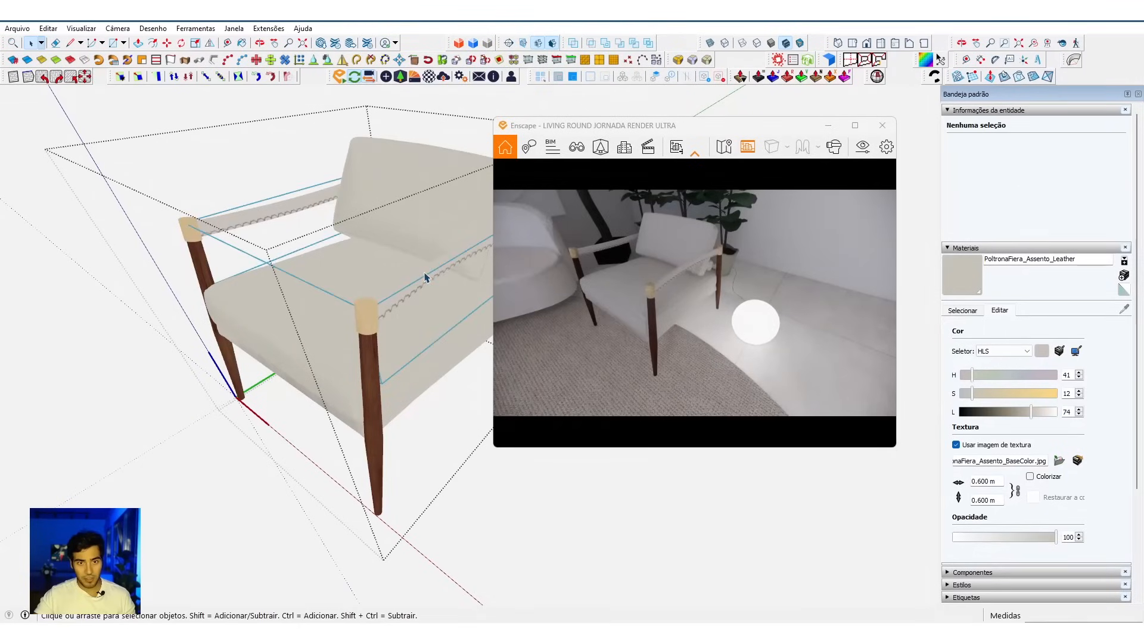
pyautogui.rightClick(424, 272)
pyautogui.click(478, 194)
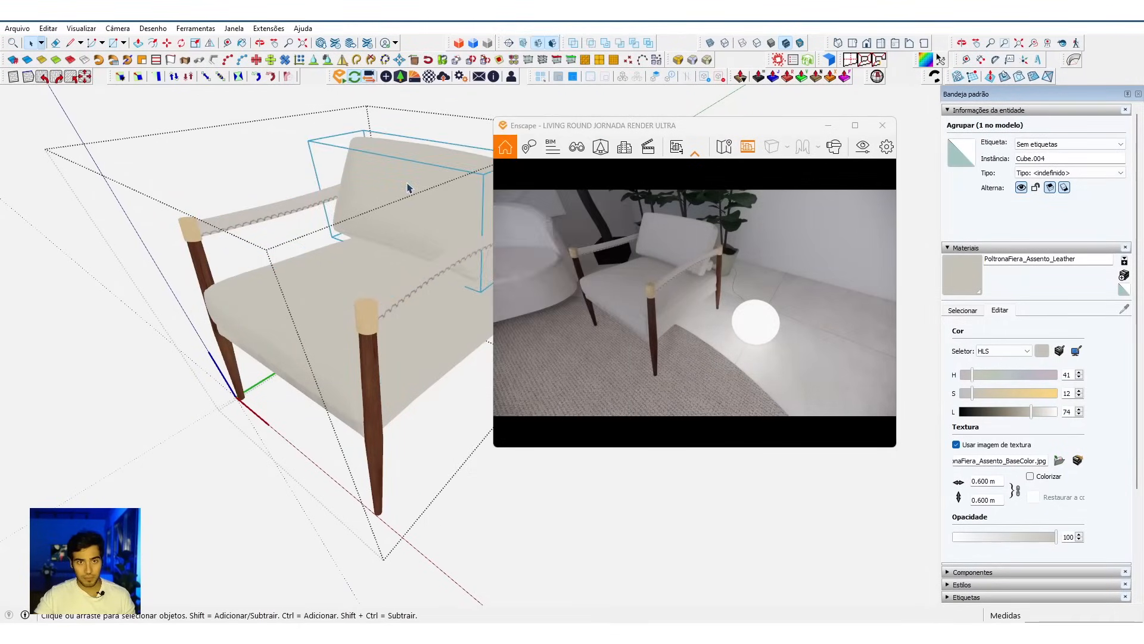
pyautogui.doubleClick(408, 188)
pyautogui.rightClick(416, 203)
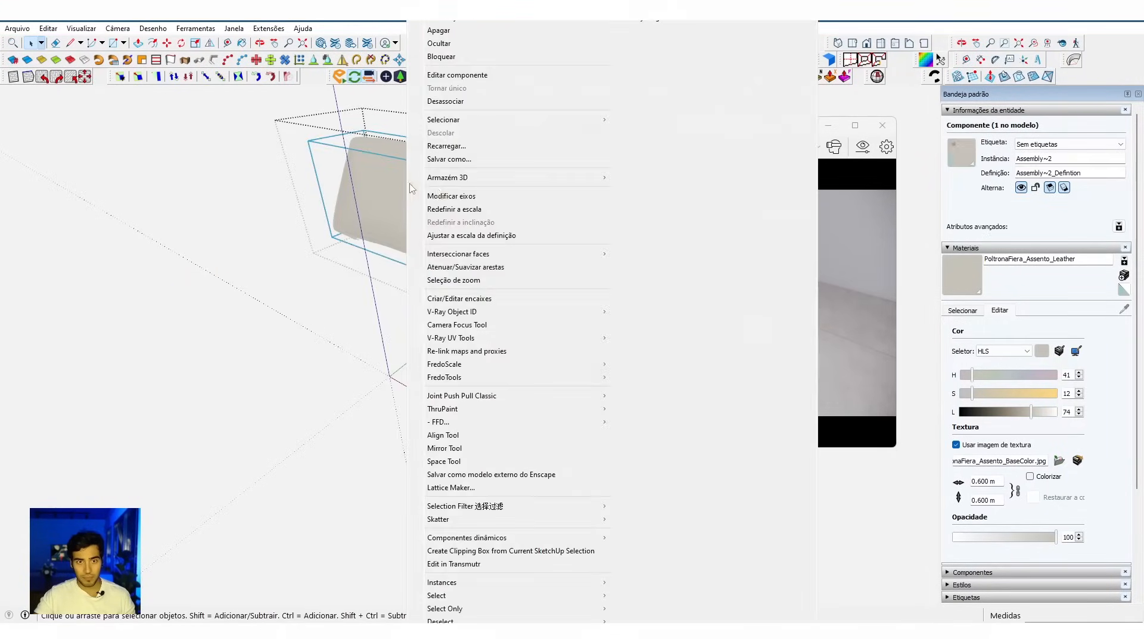
pyautogui.click(450, 233)
pyautogui.scroll(-2, 429, 248)
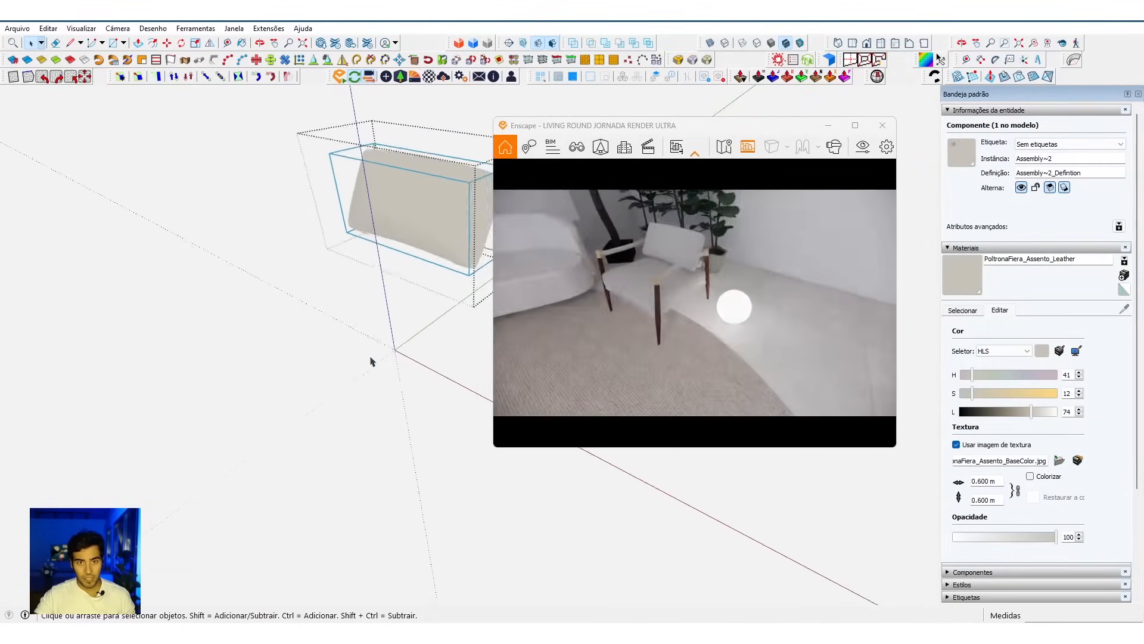
# Step: Open the seat group Cube.002 and apply Ajustar a escala da definição to the frame component Assembly~6
pyautogui.scroll(2, 382, 369)
pyautogui.click(384, 368)
pyautogui.doubleClick(340, 364)
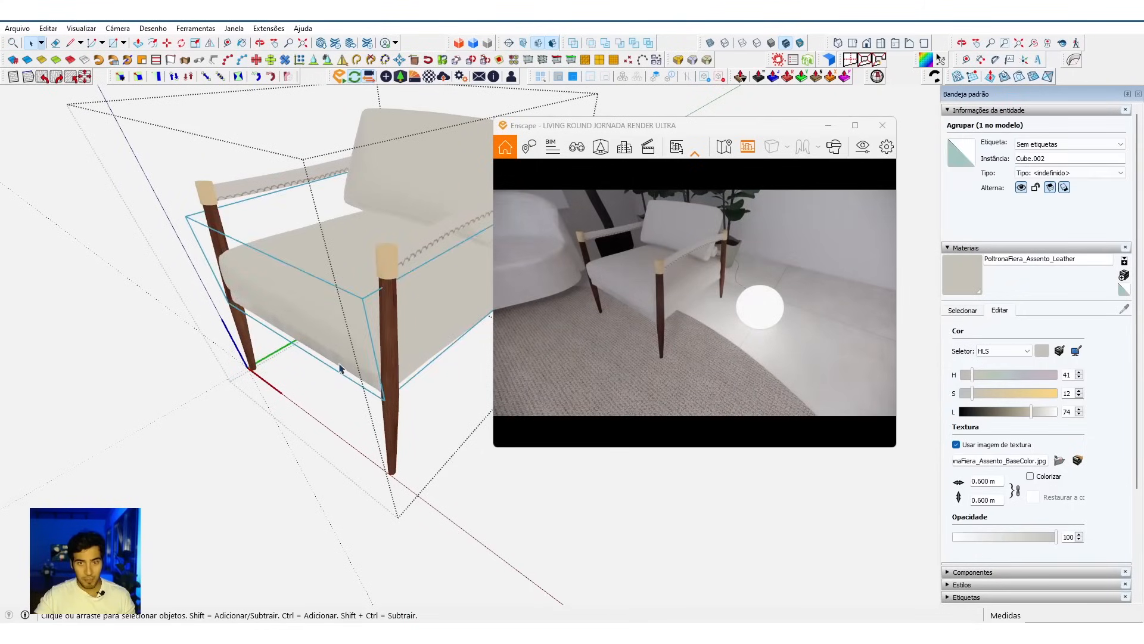
pyautogui.click(340, 366)
pyautogui.rightClick(340, 367)
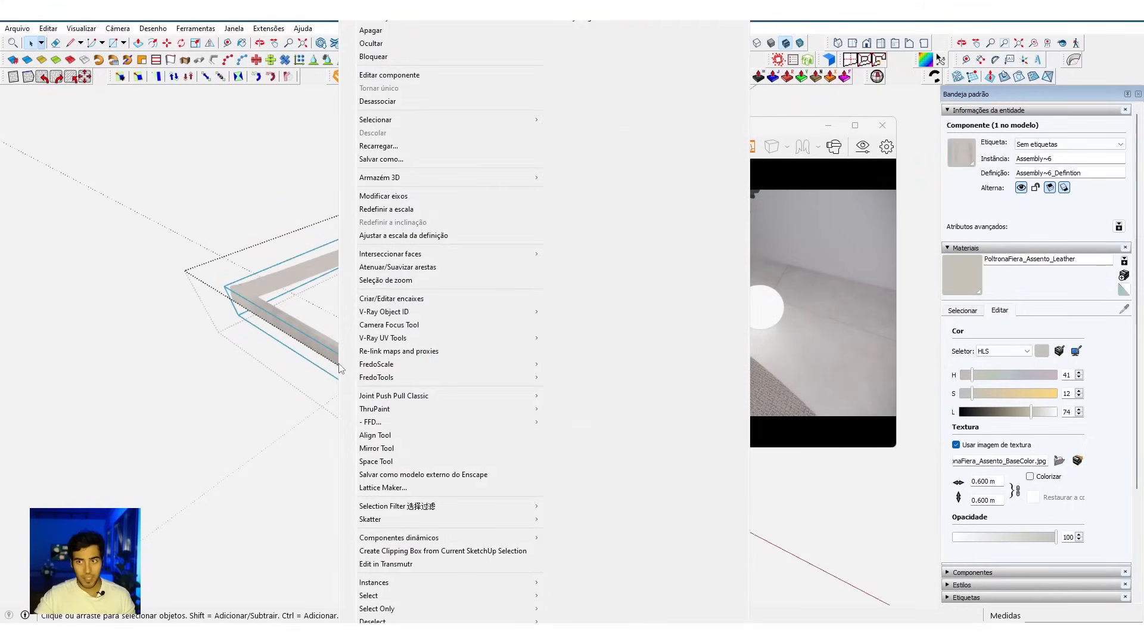
pyautogui.click(441, 235)
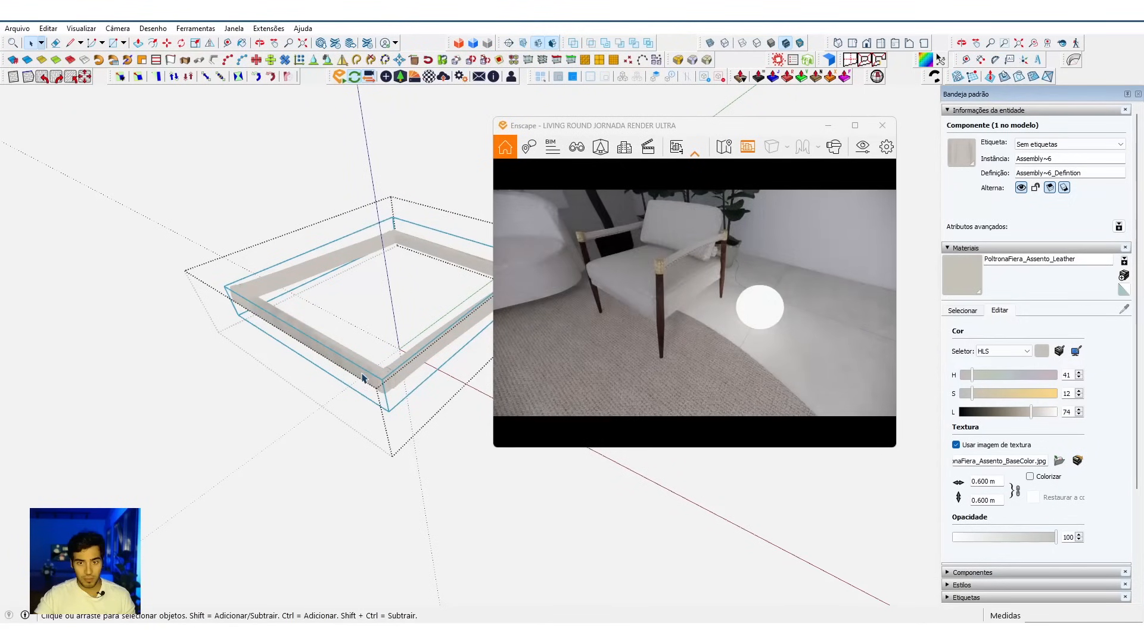
pyautogui.scroll(-2, 352, 375)
# Step: Leave the seat frame's nested groups and apply the V-Ray Tri-Planar Projection (World) to the whole armchair component
pyautogui.press('Escape')
pyautogui.scroll(3, 332, 370)
pyautogui.scroll(-3, 334, 333)
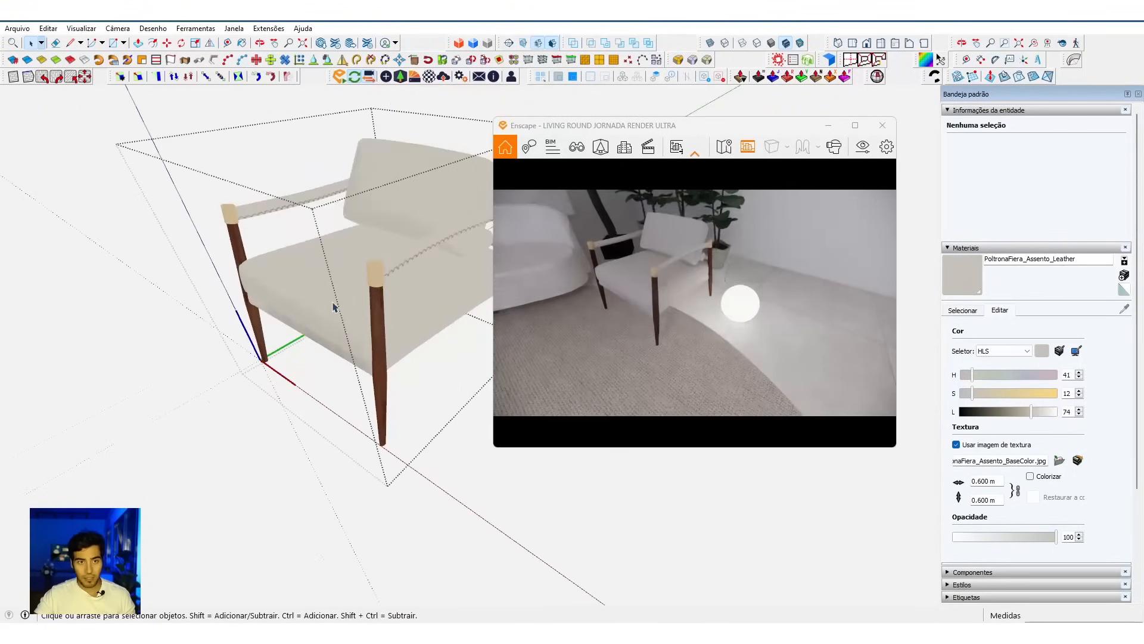
pyautogui.press('Escape')
pyautogui.click(336, 297)
pyautogui.rightClick(323, 256)
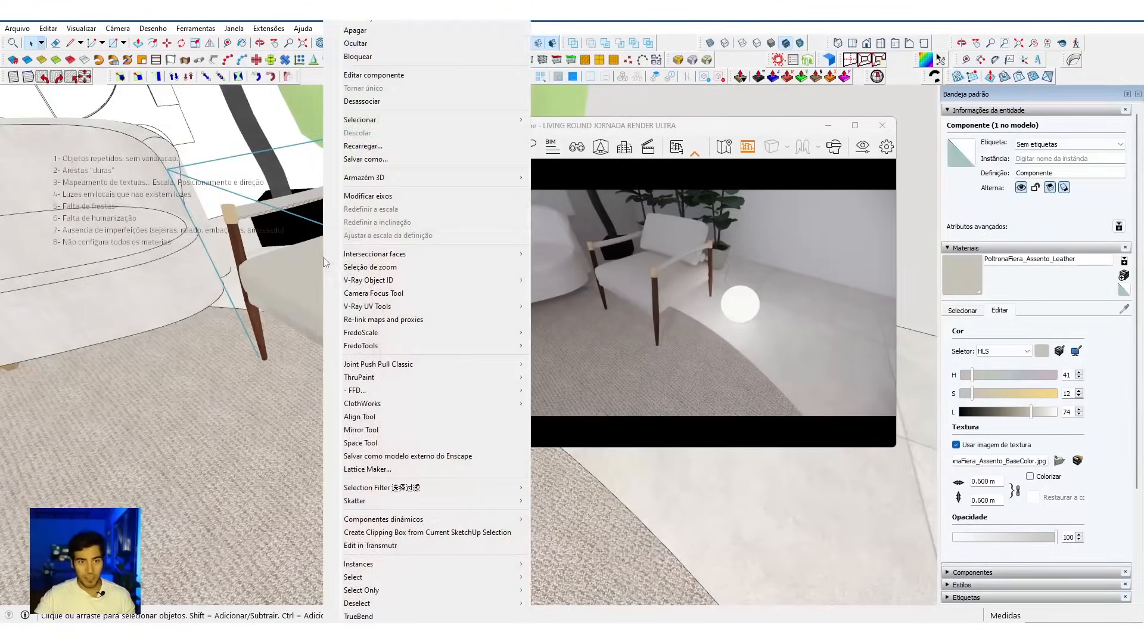
pyautogui.moveTo(416, 311)
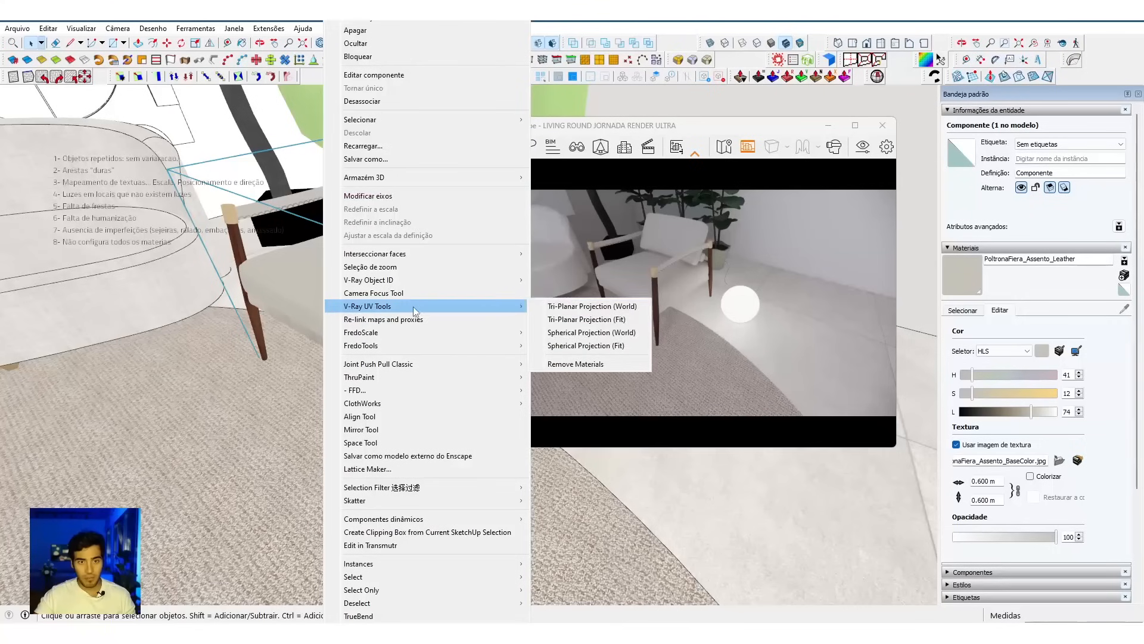
pyautogui.click(556, 304)
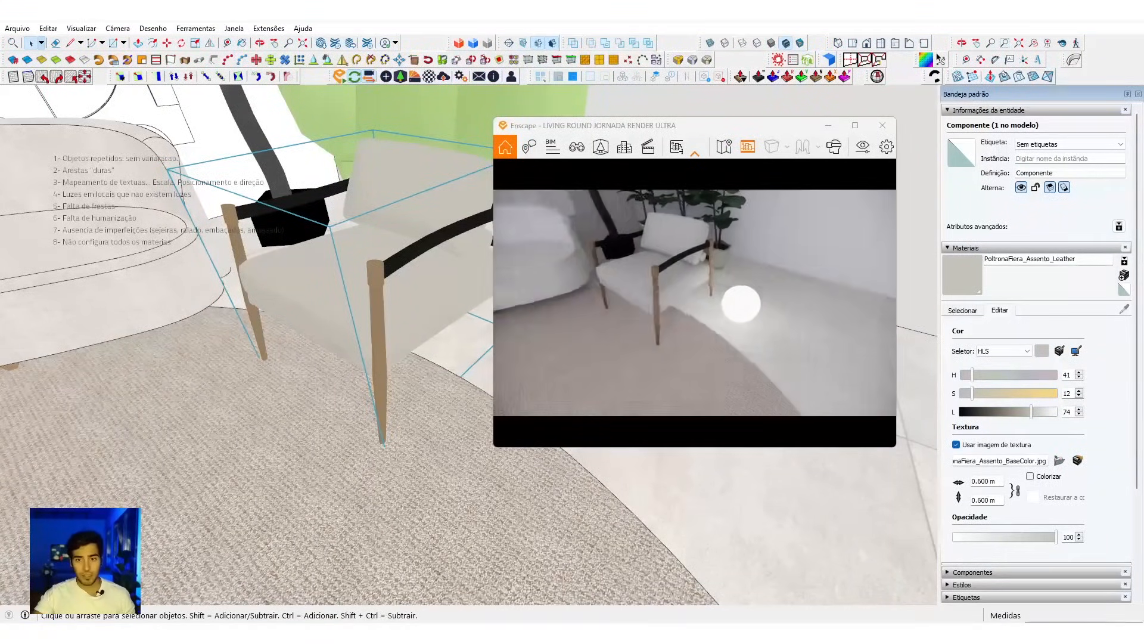
# Step: Set the texture size of the armrest material PoltronaFiera_laterais_Leather to 1 m and sample the leg material PoltronaFeira_pes_Wood
pyautogui.moveTo(405, 307)
pyautogui.mouseDown(button='middle')
pyautogui.moveTo(415, 292)
pyautogui.moveTo(414, 306)
pyautogui.mouseUp(button='middle')
pyautogui.scroll(4, 413, 251)
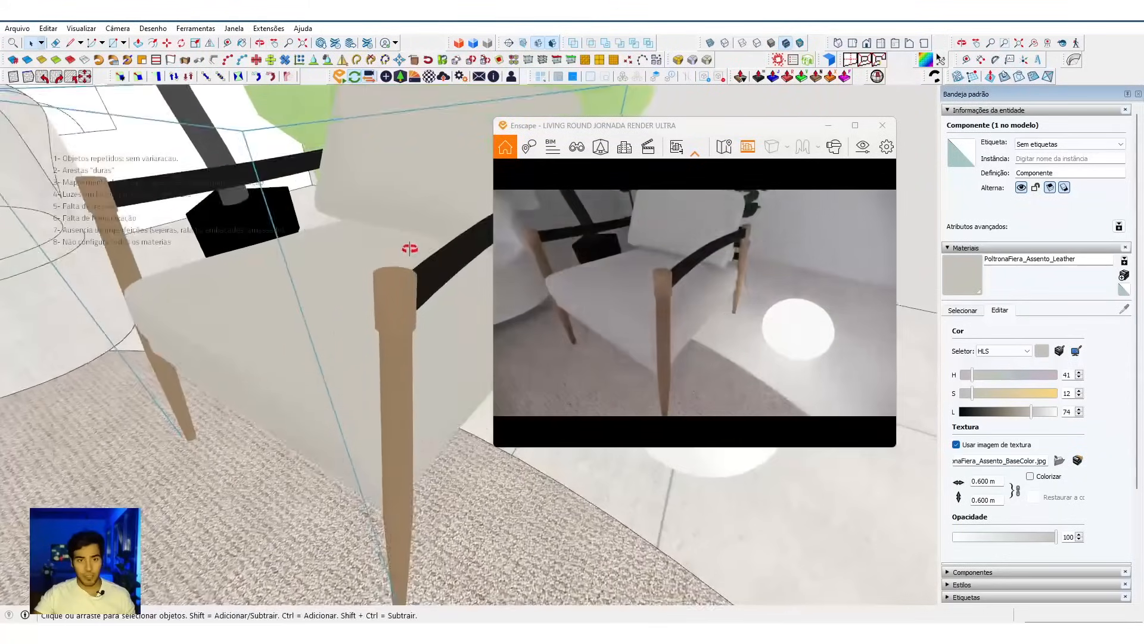
pyautogui.press('b')
pyautogui.keyDown('alt'); pyautogui.click(441, 278); pyautogui.keyUp('alt')
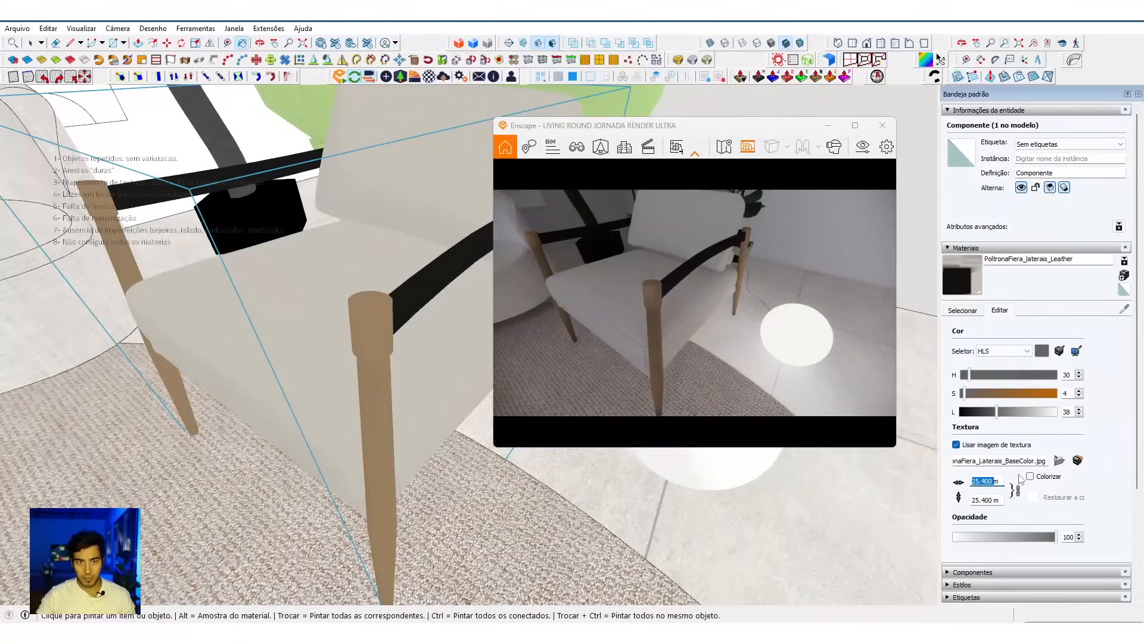
pyautogui.write('1m')
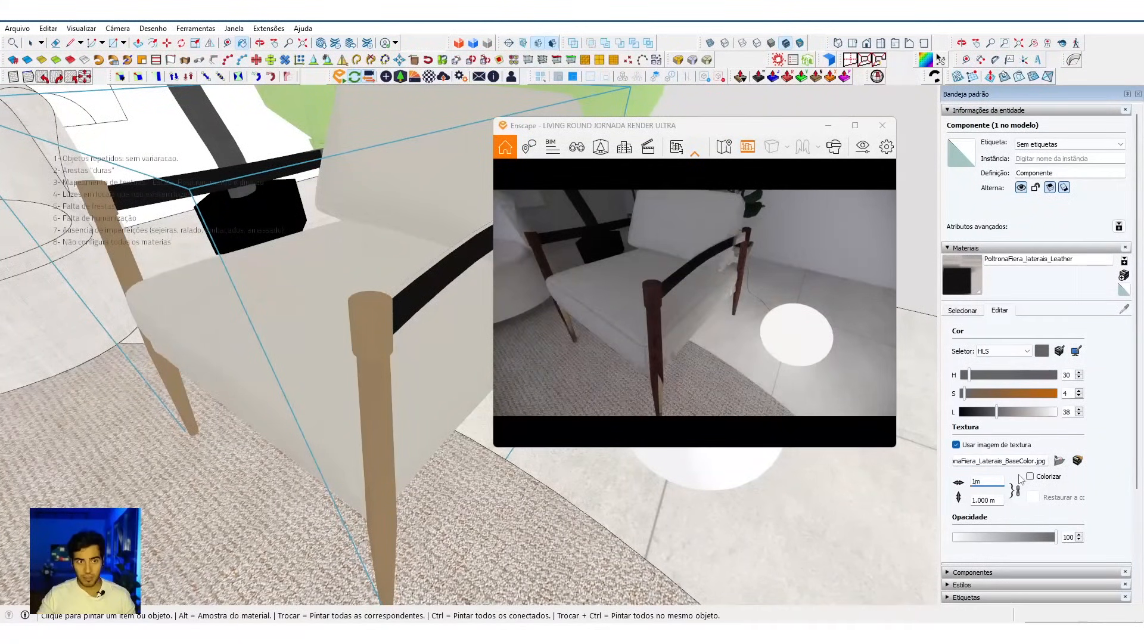
pyautogui.moveTo(319, 402); pyautogui.dragTo(284, 355, button='middle')
pyautogui.keyDown('alt'); pyautogui.click(262, 344); pyautogui.keyUp('alt')
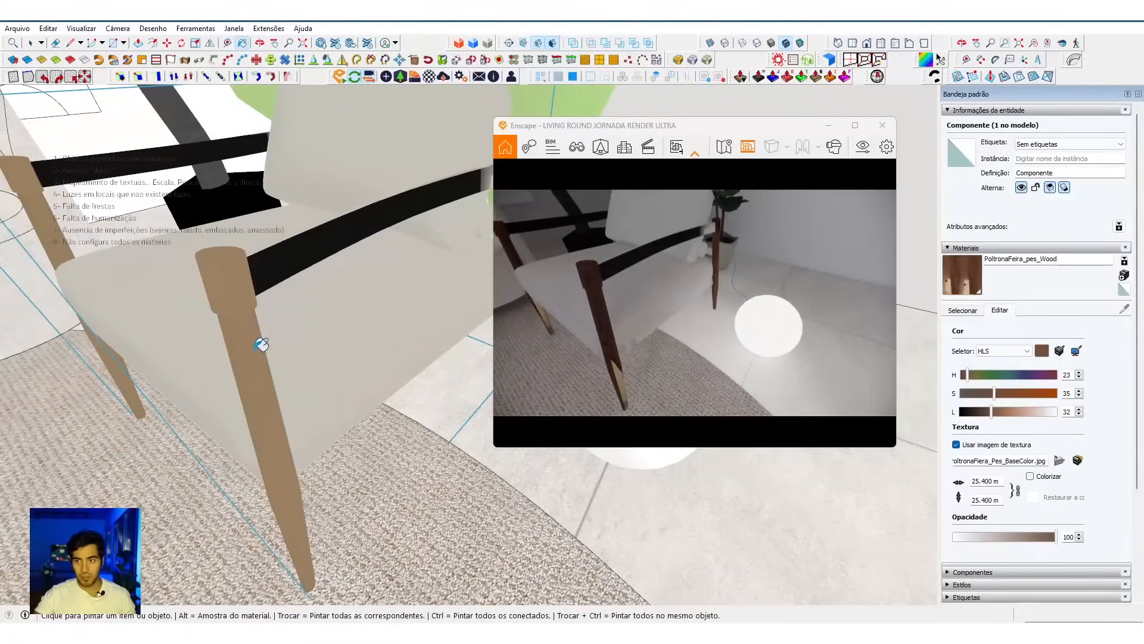
# Step: Undo the last texture mapping change on the armchair
pyautogui.moveTo(357, 333)
pyautogui.mouseDown(button='middle')
pyautogui.moveTo(281, 352)
pyautogui.moveTo(316, 292)
pyautogui.mouseUp(button='middle')
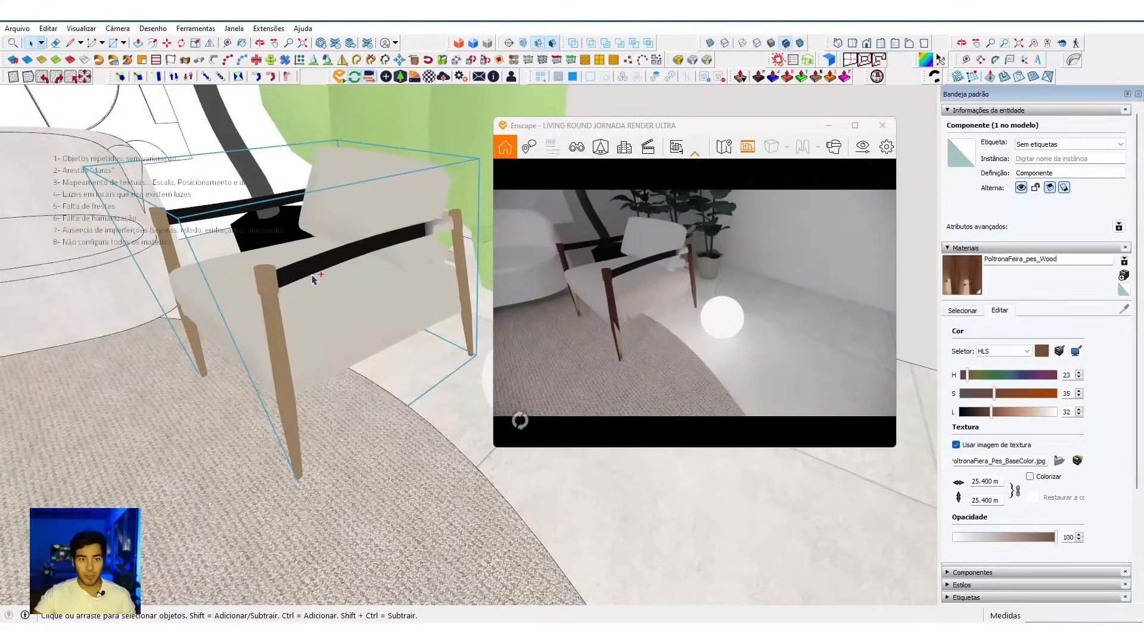
pyautogui.scroll(2, 314, 279)
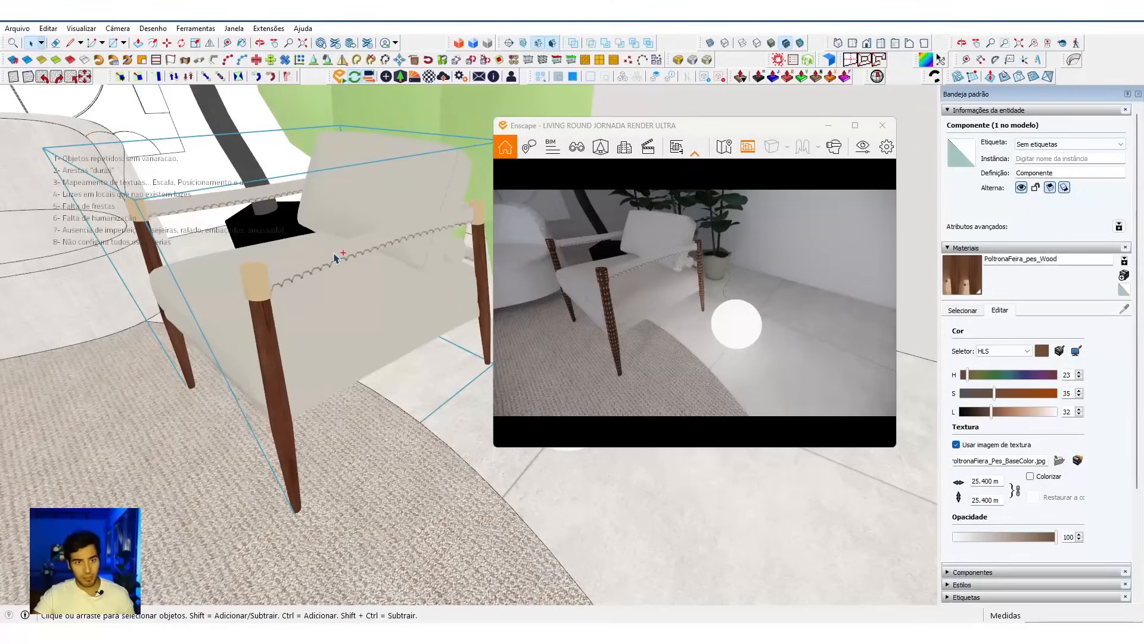
pyautogui.hotkey('ctrl', 'z')
pyautogui.scroll(1, 337, 258)
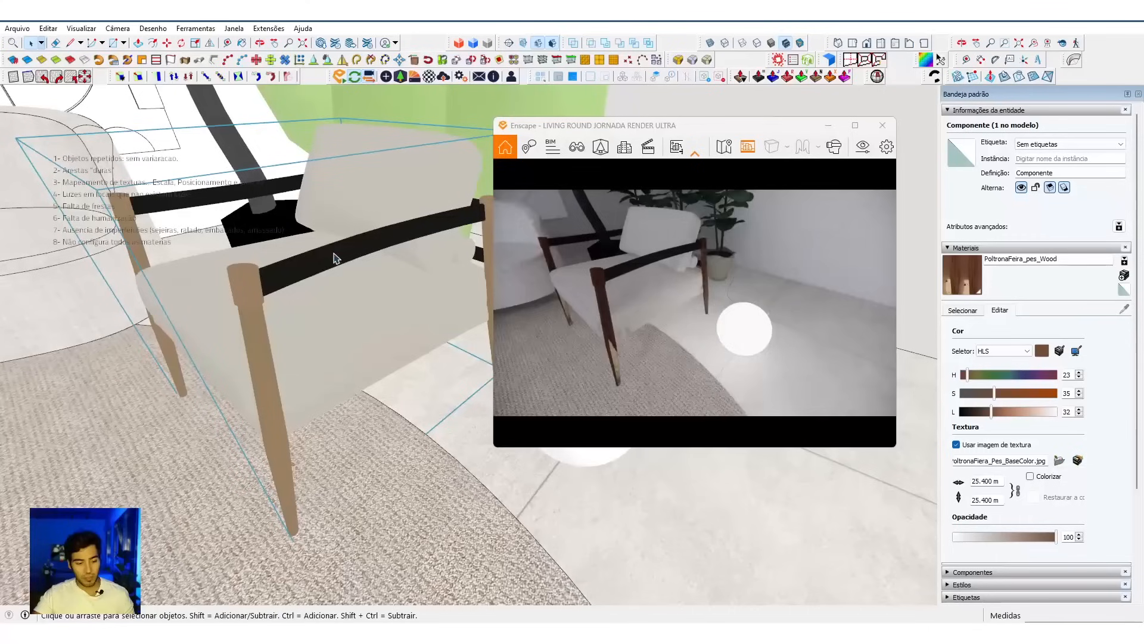
# Step: Open the Enscape material editor and load the armchair's leg material PoltronaFeira_pes_Wood into it by sampling a leg
pyautogui.moveTo(338, 262)
pyautogui.mouseDown(button='middle')
pyautogui.moveTo(315, 306)
pyautogui.moveTo(415, 263)
pyautogui.mouseUp(button='middle')
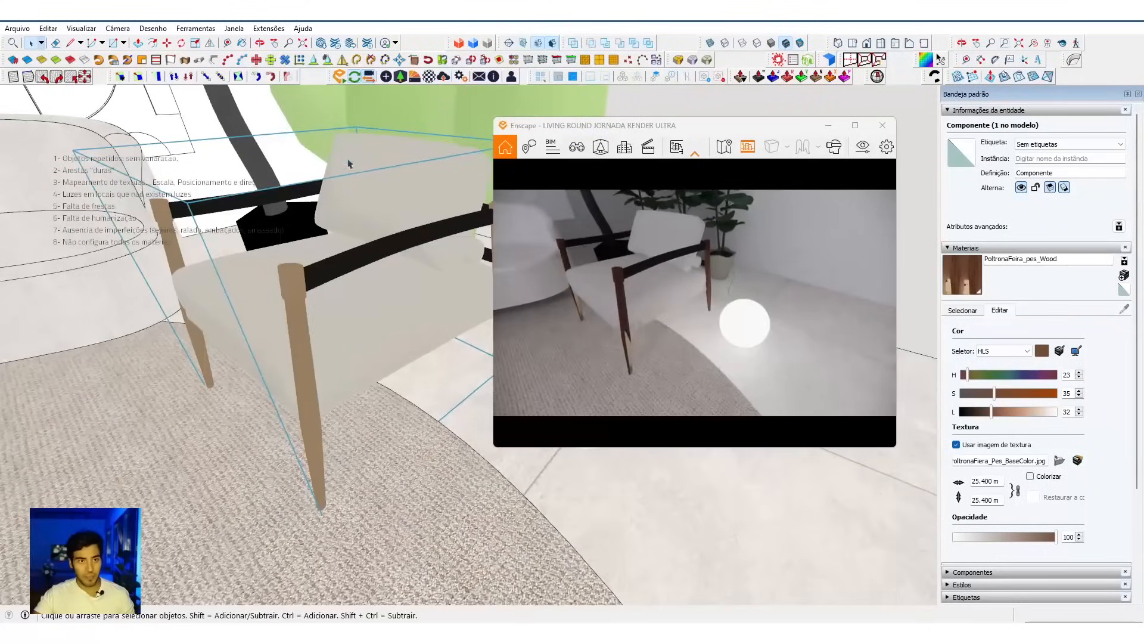
pyautogui.click(428, 78)
pyautogui.moveTo(274, 101); pyautogui.dragTo(131, 110)
pyautogui.moveTo(317, 311); pyautogui.dragTo(375, 300, button='middle')
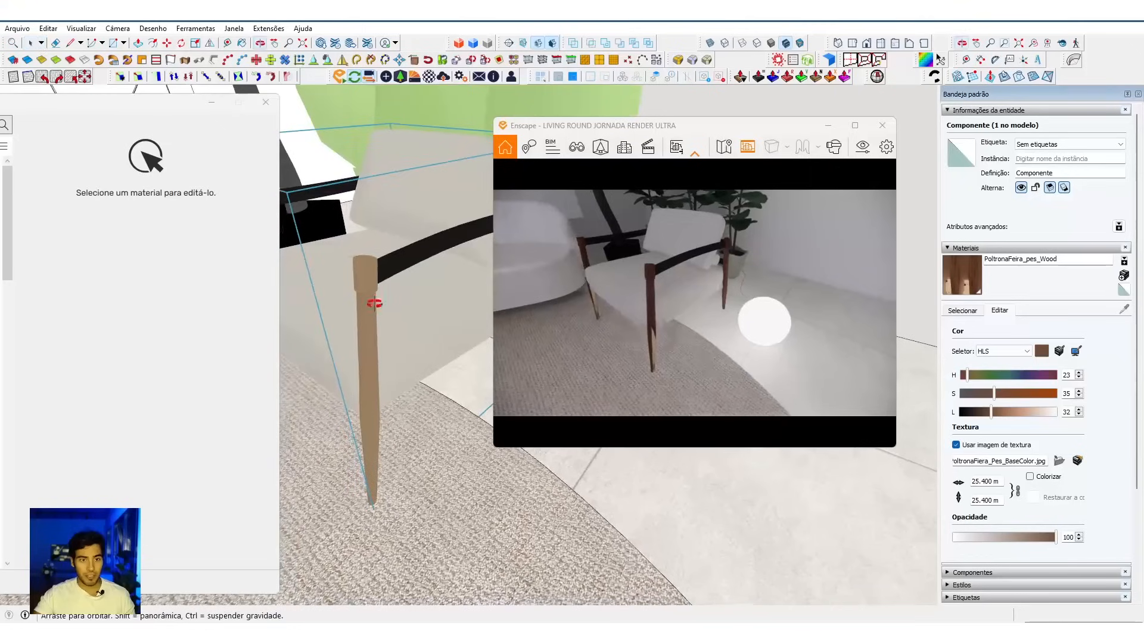
pyautogui.scroll(1, 375, 304)
pyautogui.press('b')
pyautogui.keyDown('alt'); pyautogui.click(375, 278); pyautogui.keyUp('alt')
pyautogui.moveTo(145, 110); pyautogui.dragTo(284, 76)
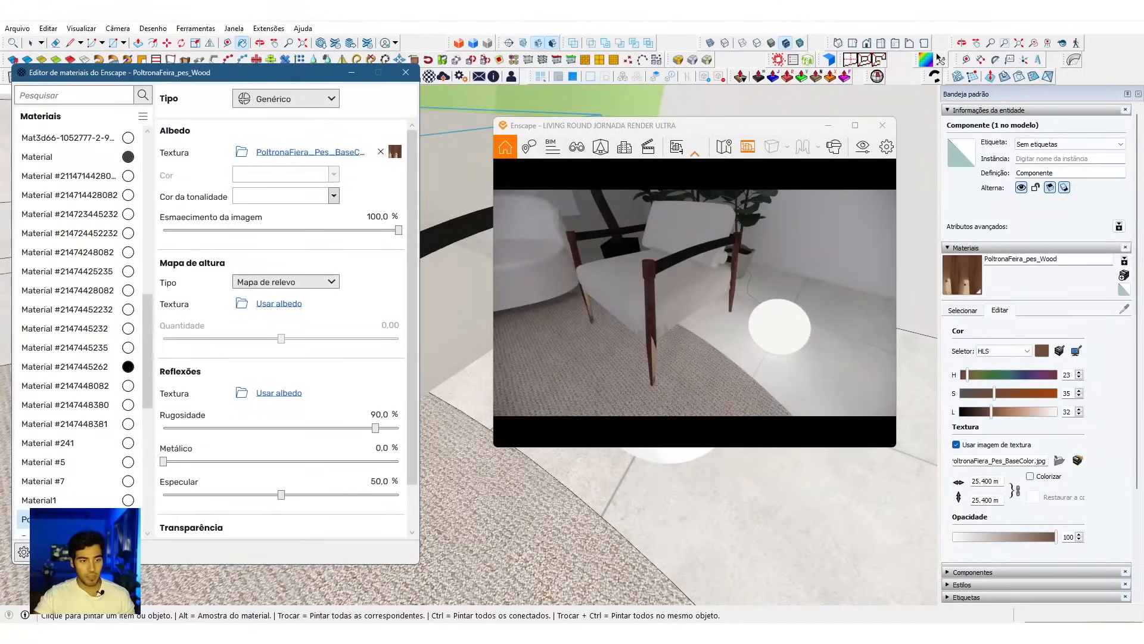
# Step: Replace the leg material with Madeira 16 from the Madeira category of the Enscape material library
pyautogui.click(23, 552)
pyautogui.click(199, 570)
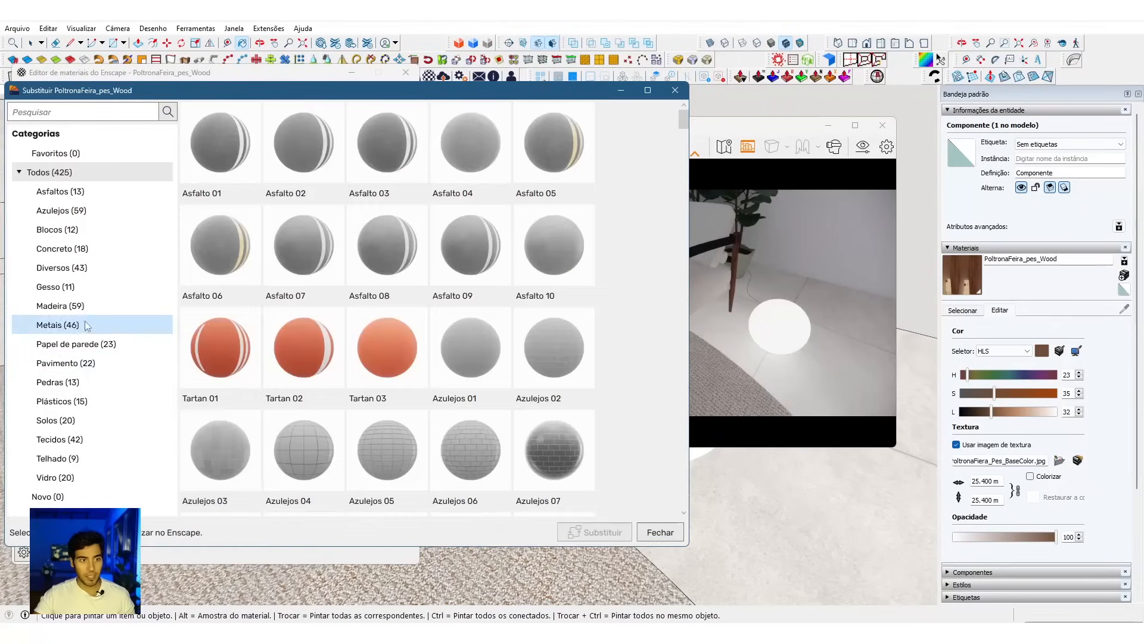
pyautogui.click(84, 304)
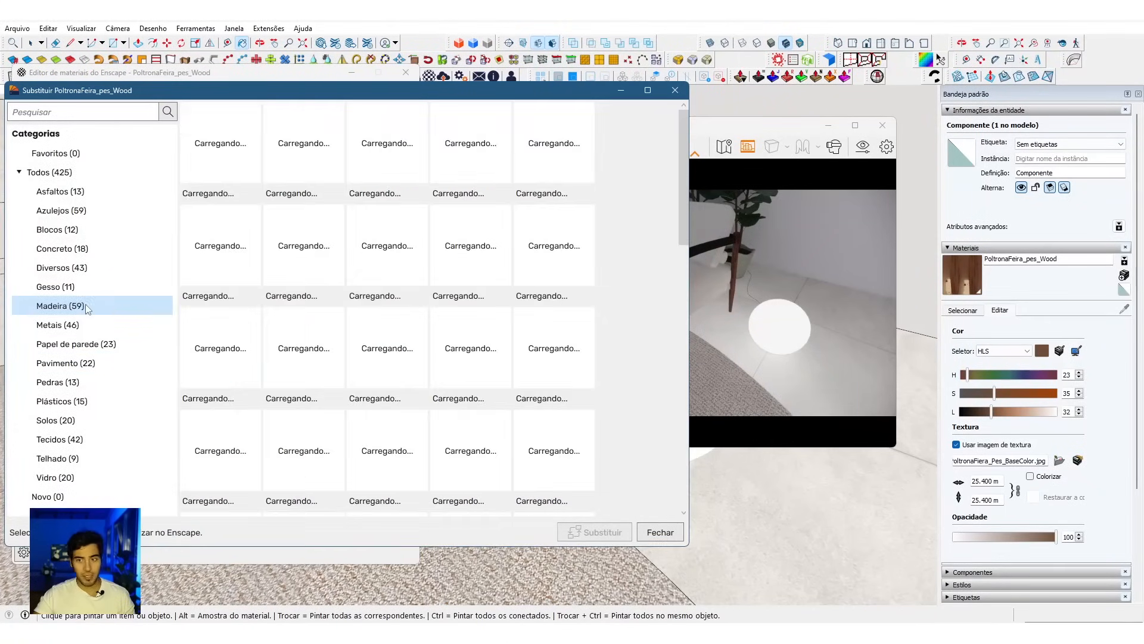
pyautogui.scroll(-1, 397, 276)
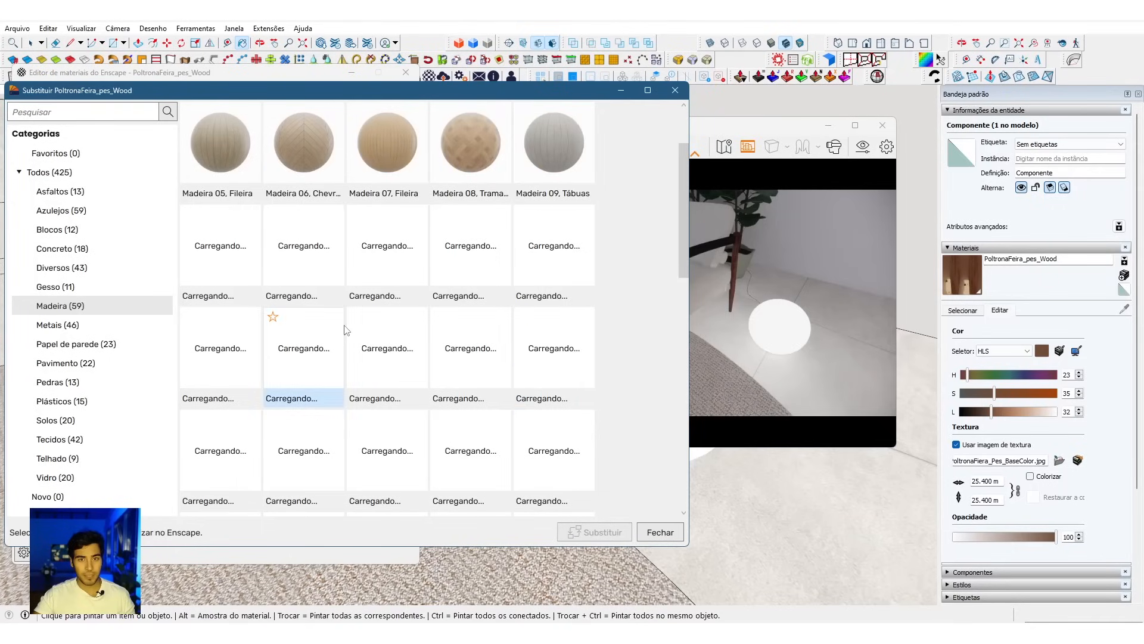
pyautogui.scroll(-1, 370, 383)
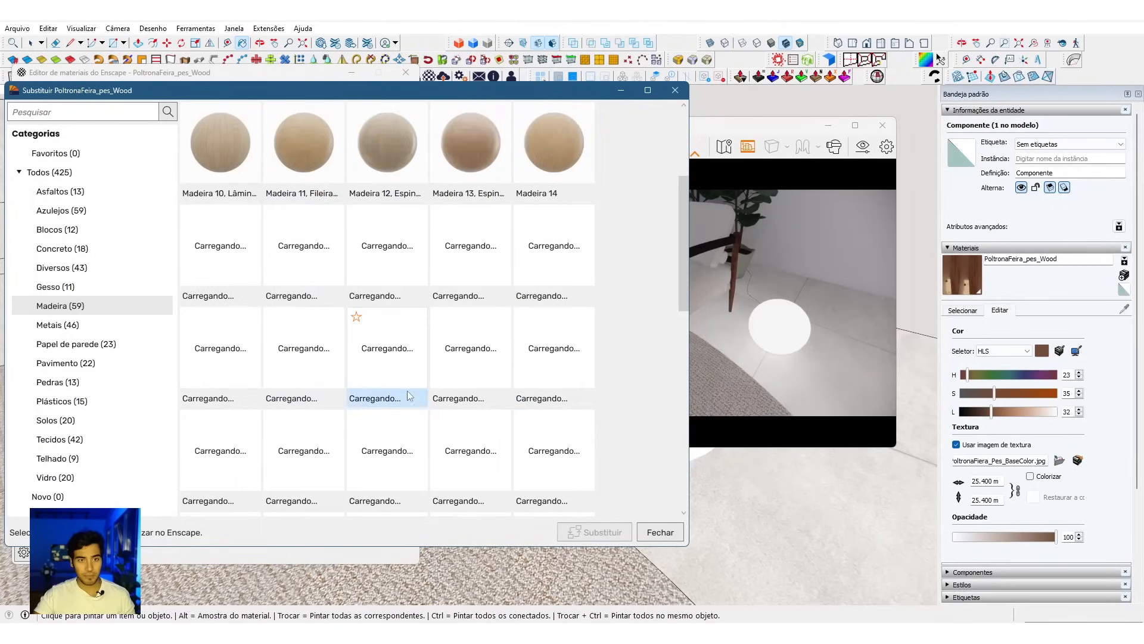
pyautogui.click(303, 255)
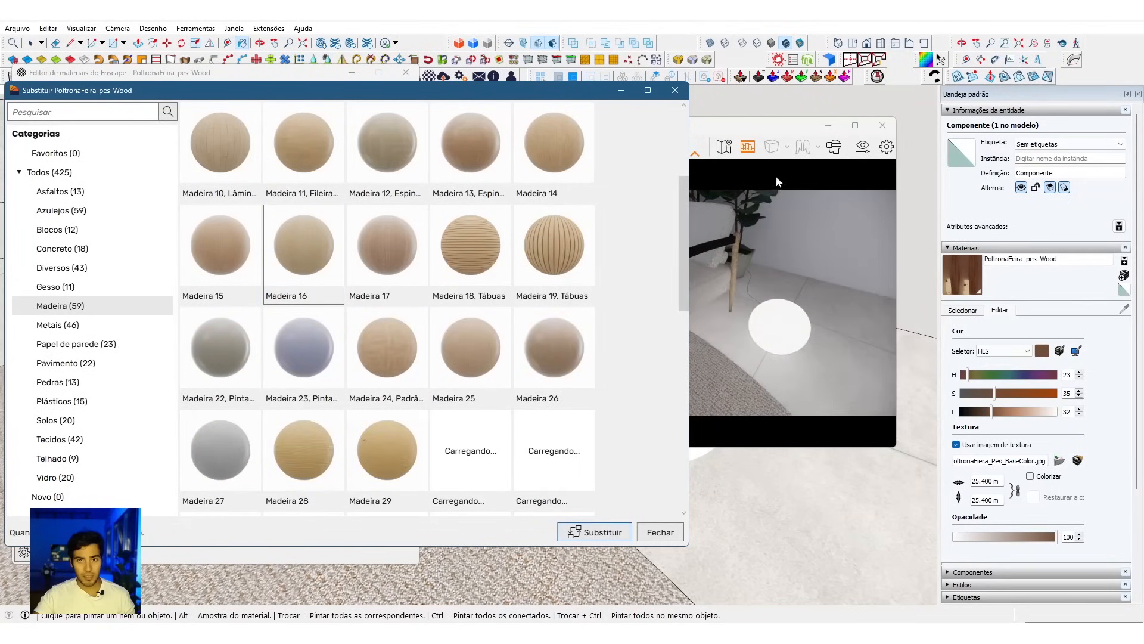
pyautogui.moveTo(743, 126); pyautogui.dragTo(844, 122)
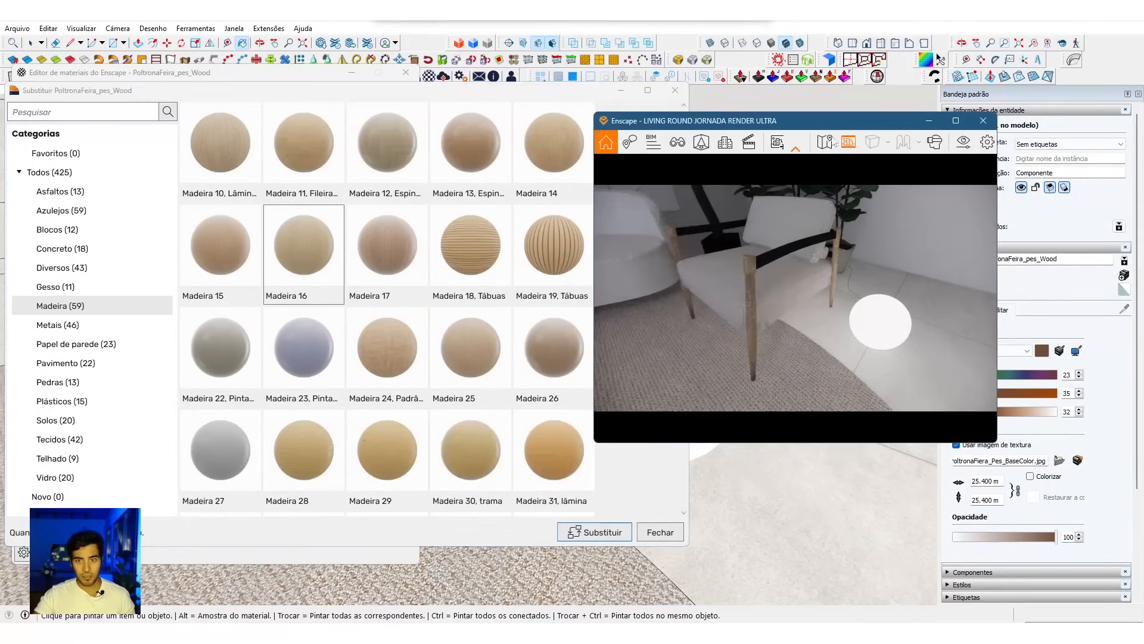
pyautogui.click(617, 531)
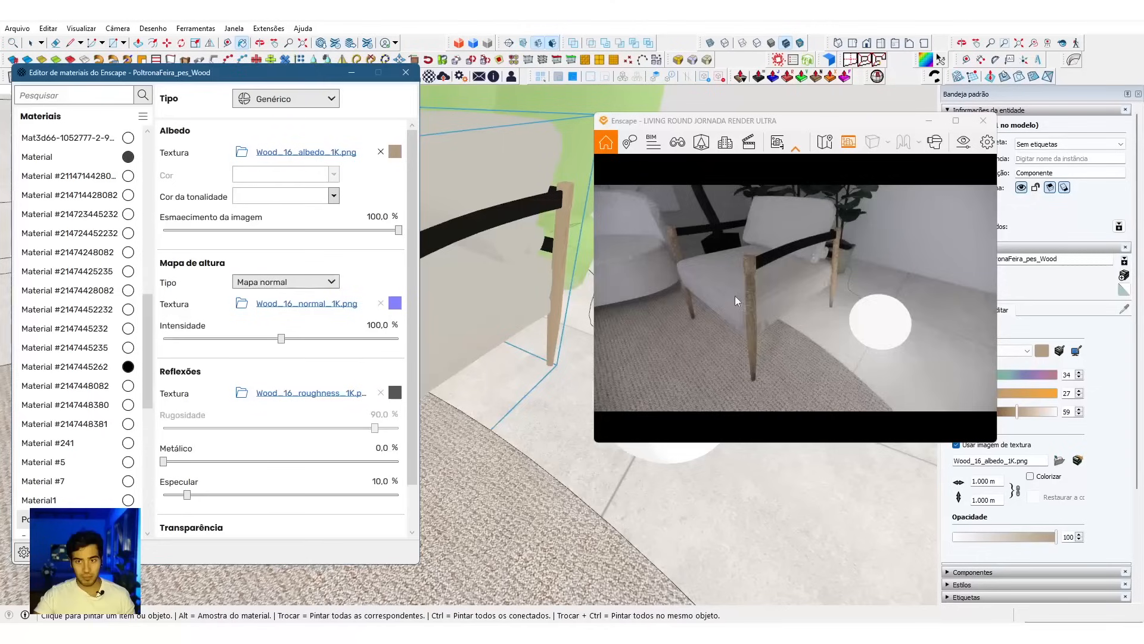
# Step: Sample the seat material PoltronaFiera_Assento_Leather from the armchair
pyautogui.scroll(4, 735, 305)
pyautogui.moveTo(541, 324); pyautogui.dragTo(503, 267, button='middle')
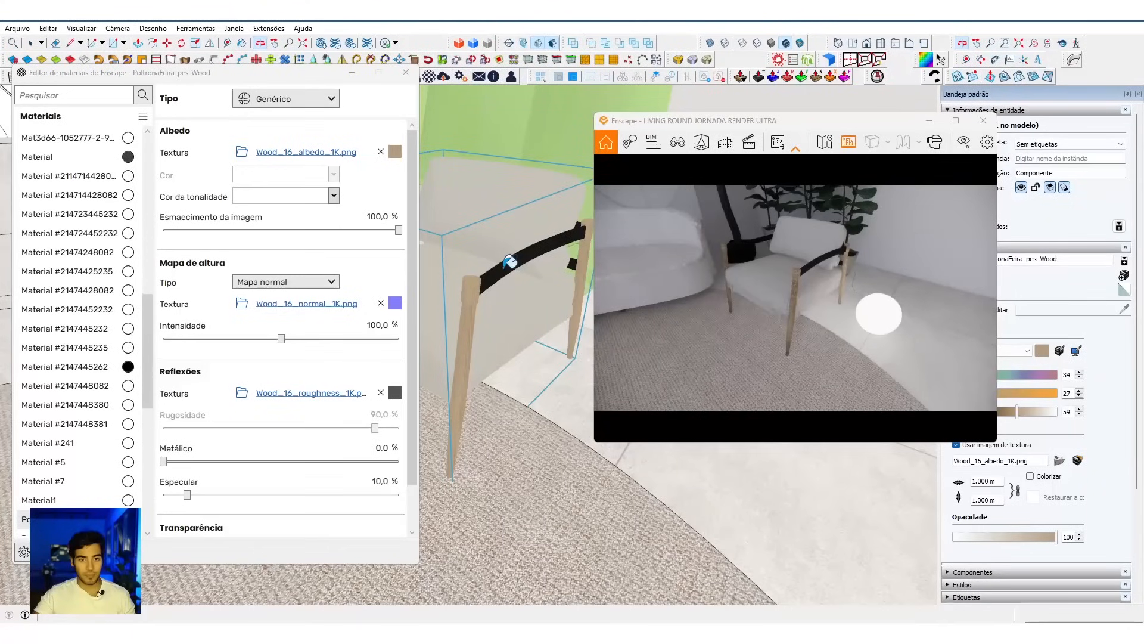
pyautogui.moveTo(504, 267)
pyautogui.mouseDown(button='middle')
pyautogui.moveTo(500, 276)
pyautogui.moveTo(530, 279)
pyautogui.moveTo(490, 289)
pyautogui.mouseUp(button='middle')
pyautogui.keyDown('alt'); pyautogui.click(488, 290); pyautogui.keyUp('alt')
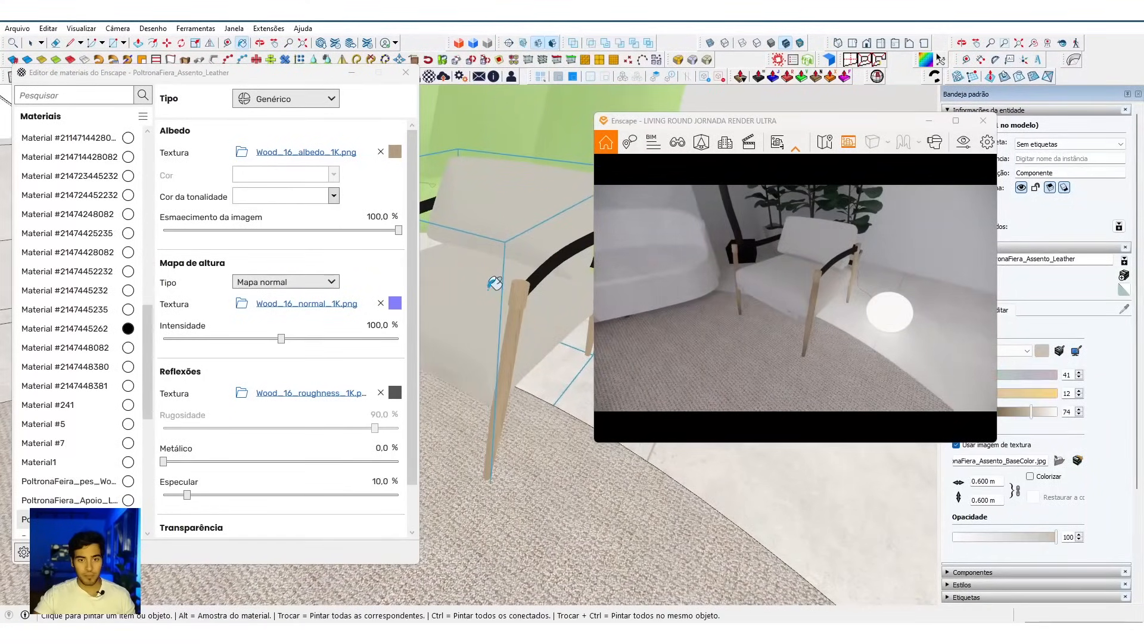
# Step: Open the black armrest's nested groups and apply Ajustar a escala da definição to its component Assembly~10
pyautogui.press('space')
pyautogui.doubleClick(534, 281)
pyautogui.doubleClick(535, 282)
pyautogui.doubleClick(534, 280)
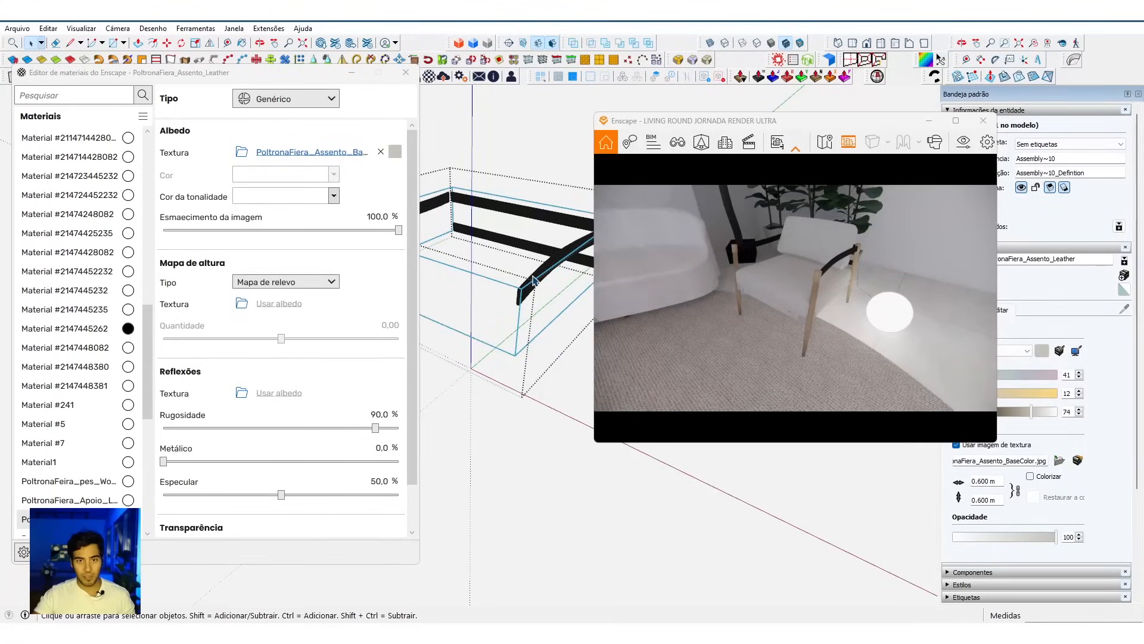
pyautogui.rightClick(533, 221)
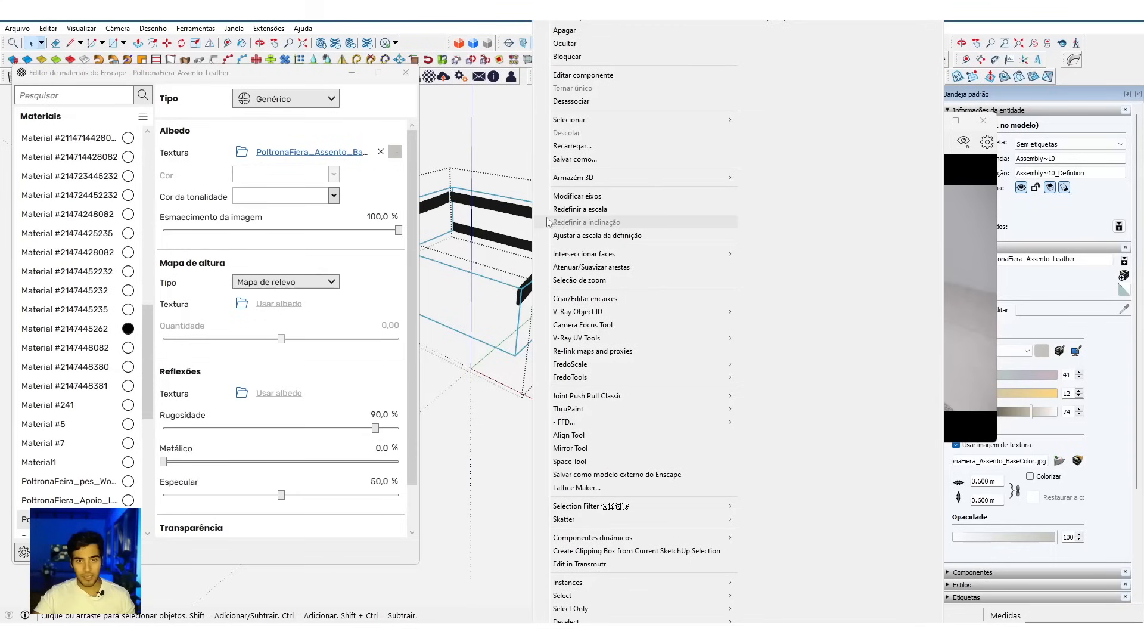
pyautogui.click(572, 235)
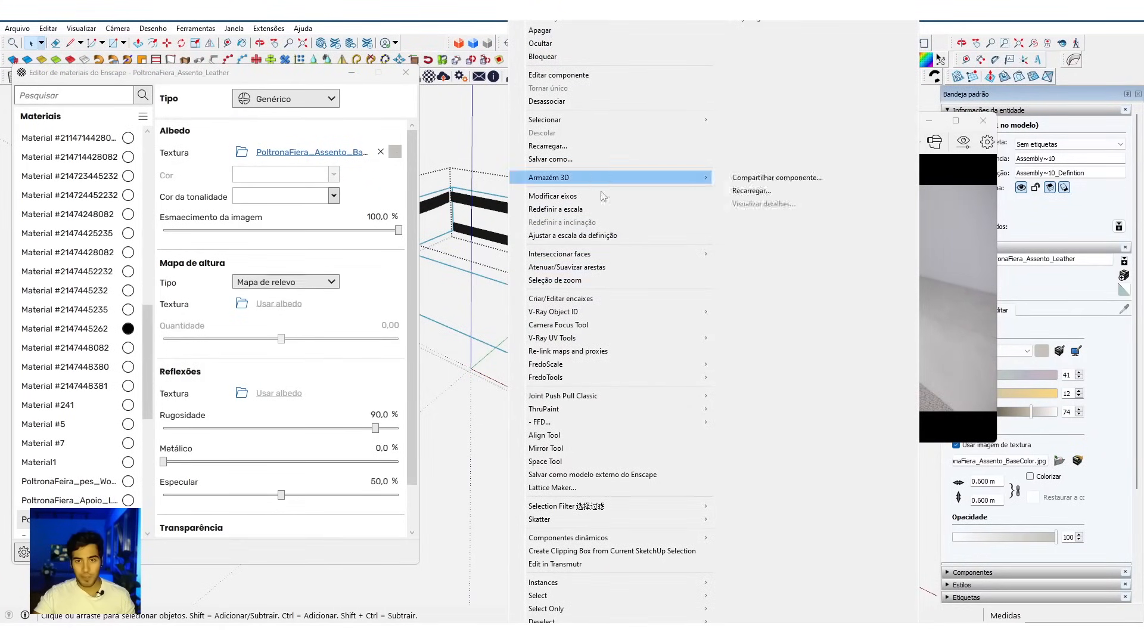
# Step: Strip all materials from armrest component Assembly~10 and repaint it with PoltronaFiera_Assento_Leather
pyautogui.moveTo(585, 339)
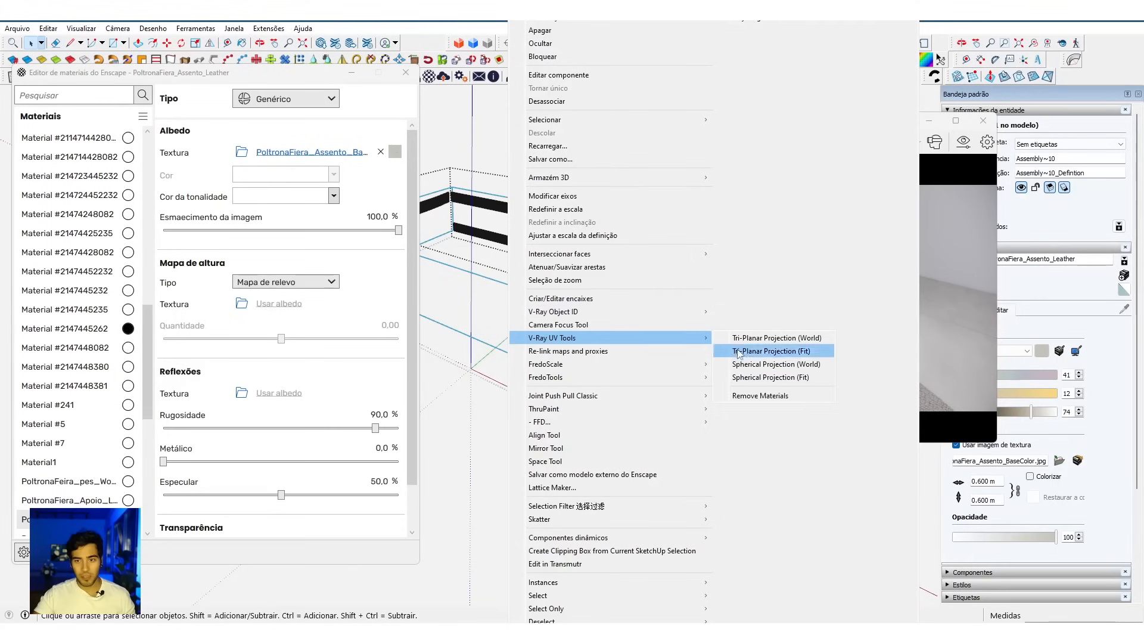
pyautogui.click(752, 398)
pyautogui.press('b')
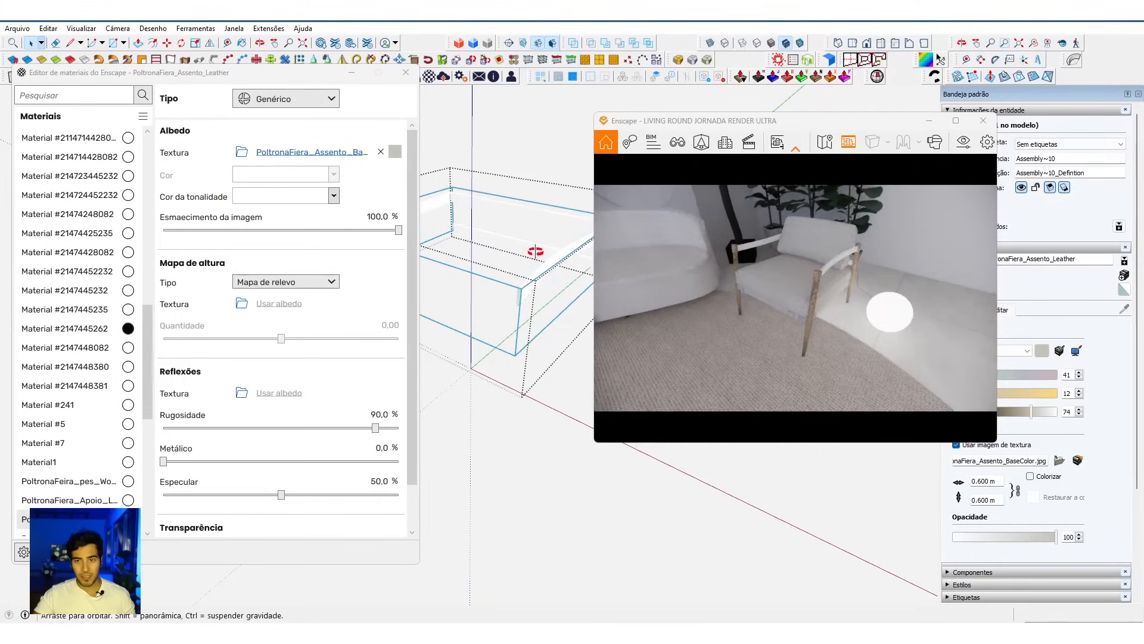
pyautogui.click(554, 257)
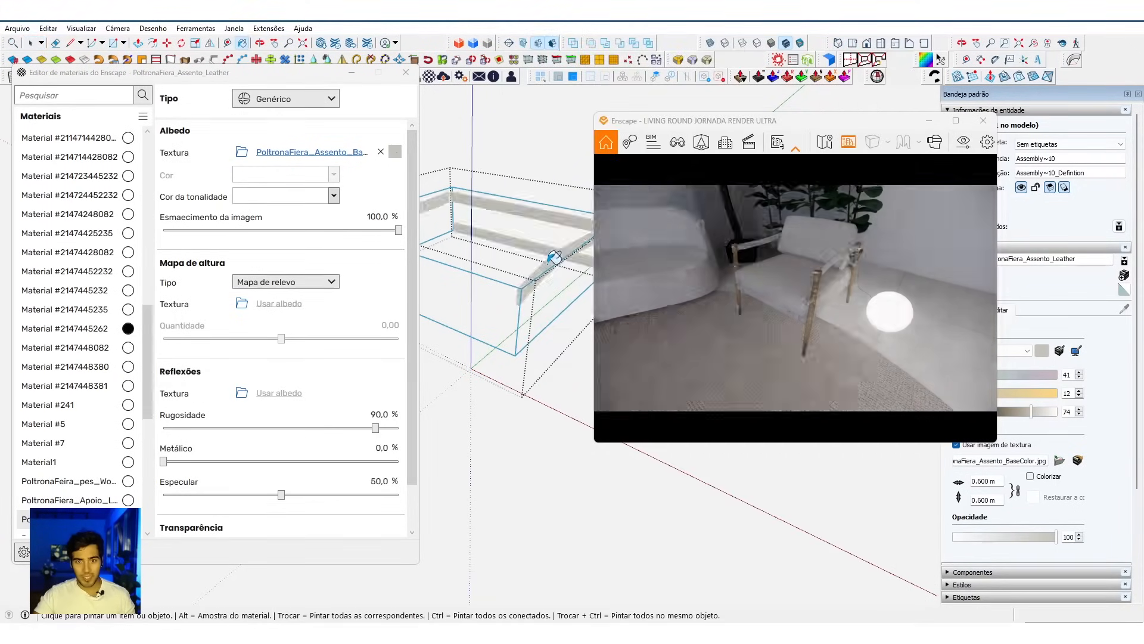
pyautogui.press('space')
pyautogui.press('Escape')
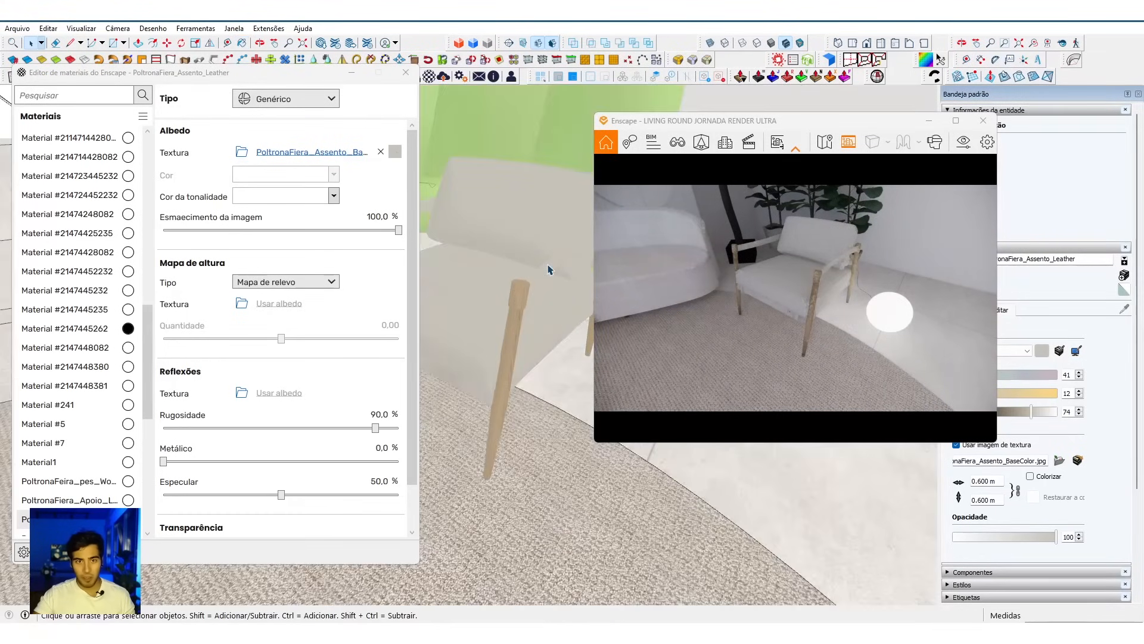
# Step: Pick up PoltronaFiera_Assento_Leather from the armchair again as the paint for the seat frame
pyautogui.press('b')
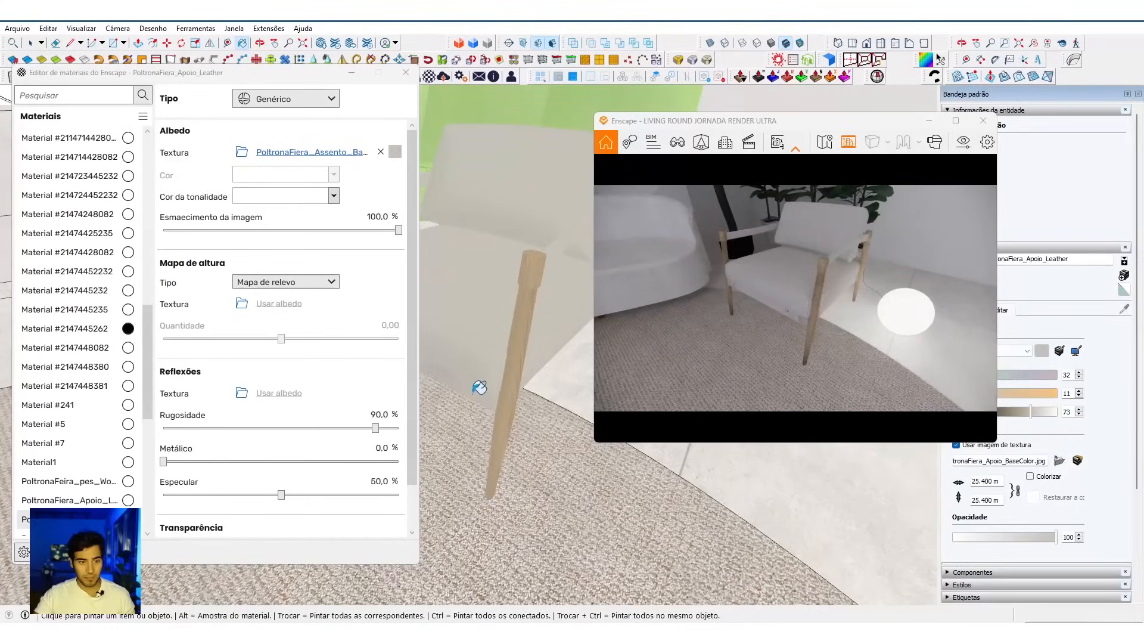
pyautogui.keyDown('alt'); pyautogui.click(475, 368); pyautogui.keyUp('alt')
pyautogui.keyDown('alt'); pyautogui.click(475, 367); pyautogui.keyUp('alt')
# Step: Open the seat frame's nested groups and strip all materials from its component Assembly~6
pyautogui.press('space')
pyautogui.doubleClick(473, 394)
pyautogui.doubleClick(473, 394)
pyautogui.click(473, 395)
pyautogui.doubleClick(473, 395)
pyautogui.rightClick(475, 398)
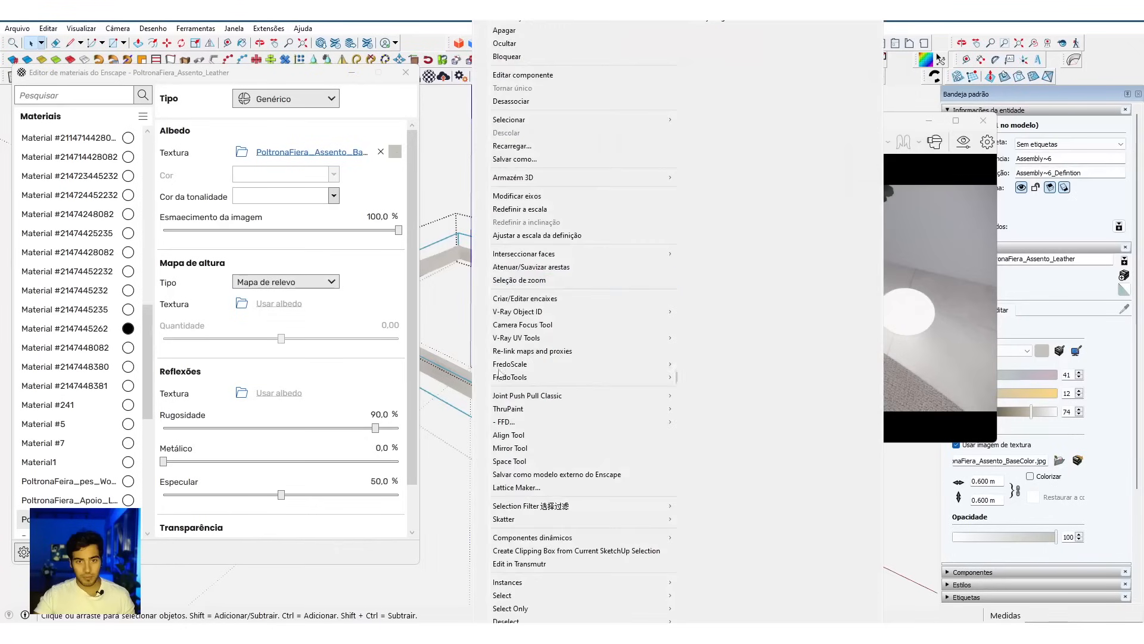
pyautogui.moveTo(530, 340)
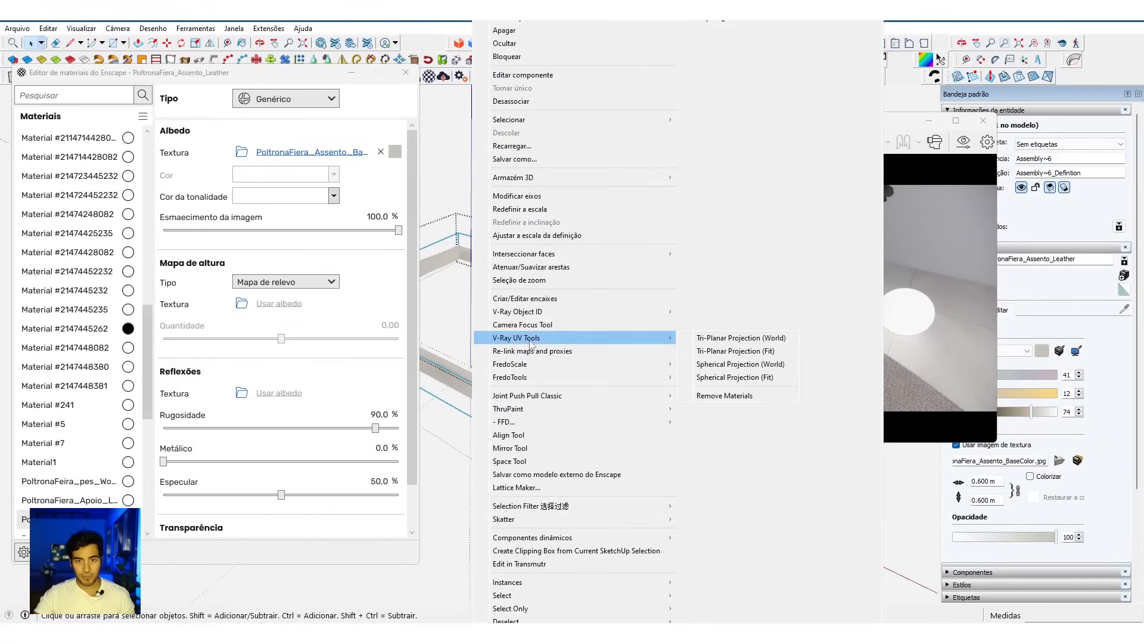
pyautogui.click(710, 398)
pyautogui.scroll(1, 517, 386)
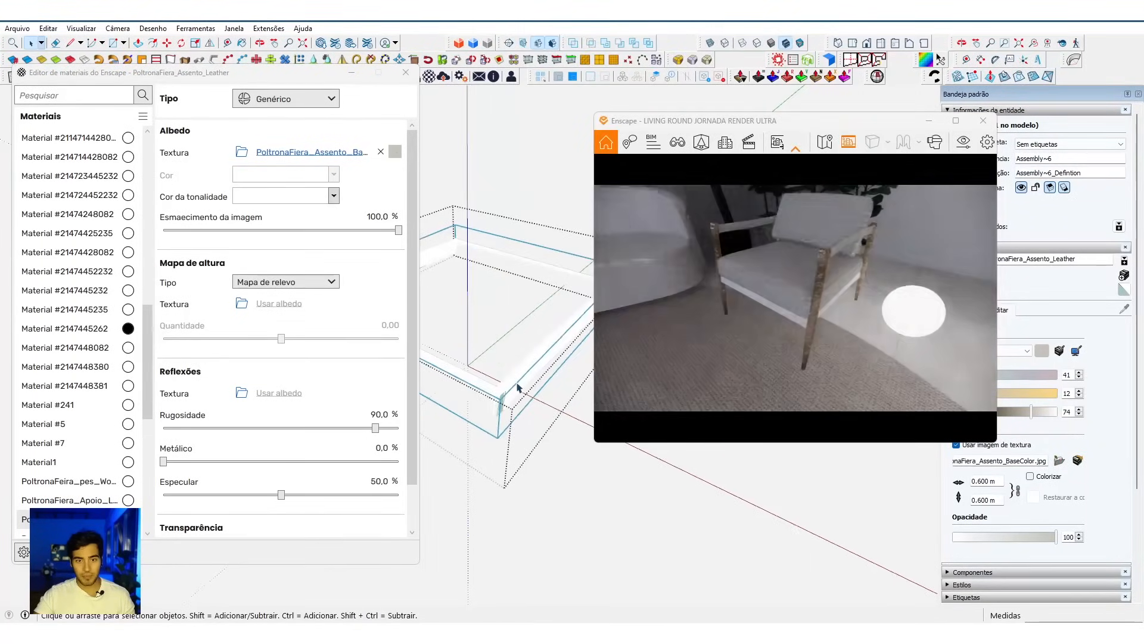
pyautogui.moveTo(518, 380); pyautogui.dragTo(469, 341, button='middle')
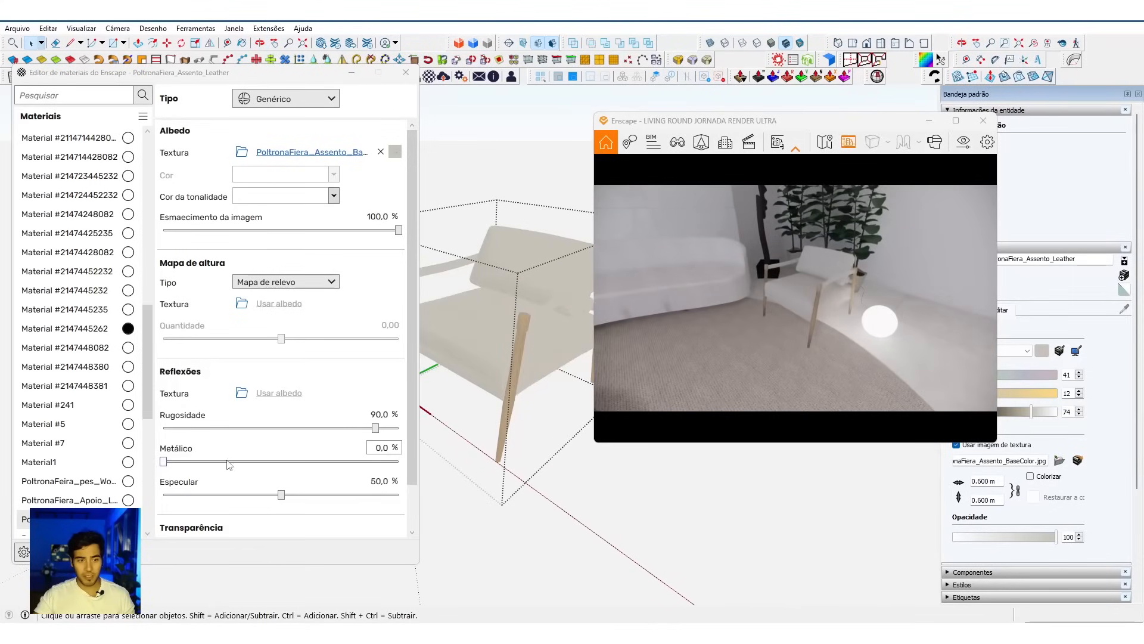
# Step: Replace PoltronaFiera_Assento_Leather with Tecido 08 from the Tecidos category of the Enscape material library
pyautogui.click(69, 519)
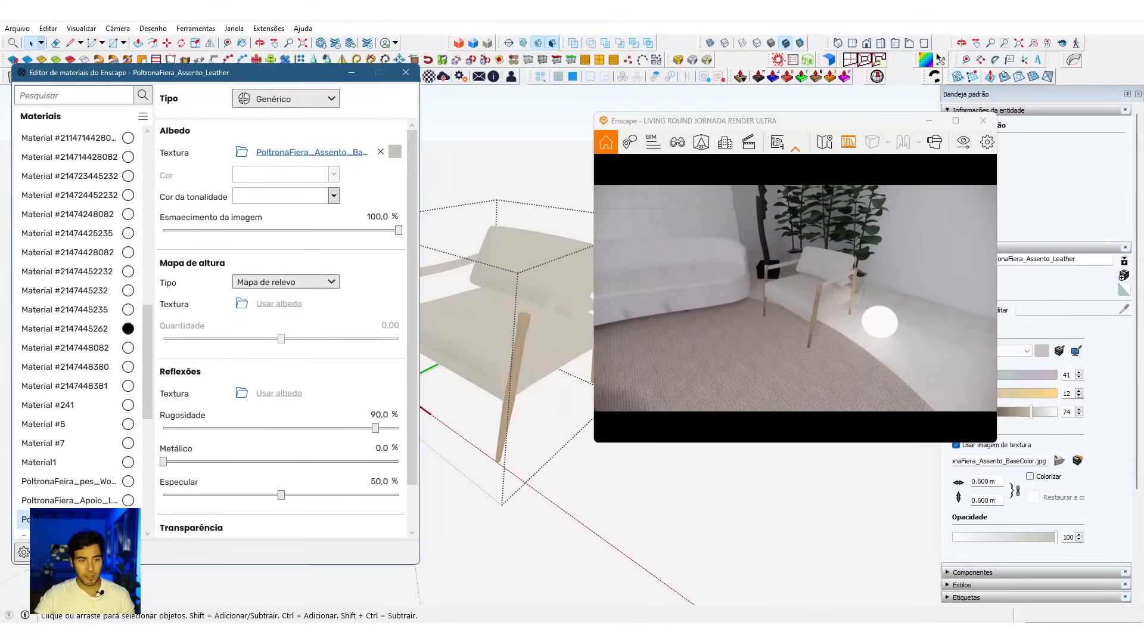
pyautogui.rightClick(139, 516)
pyautogui.click(180, 565)
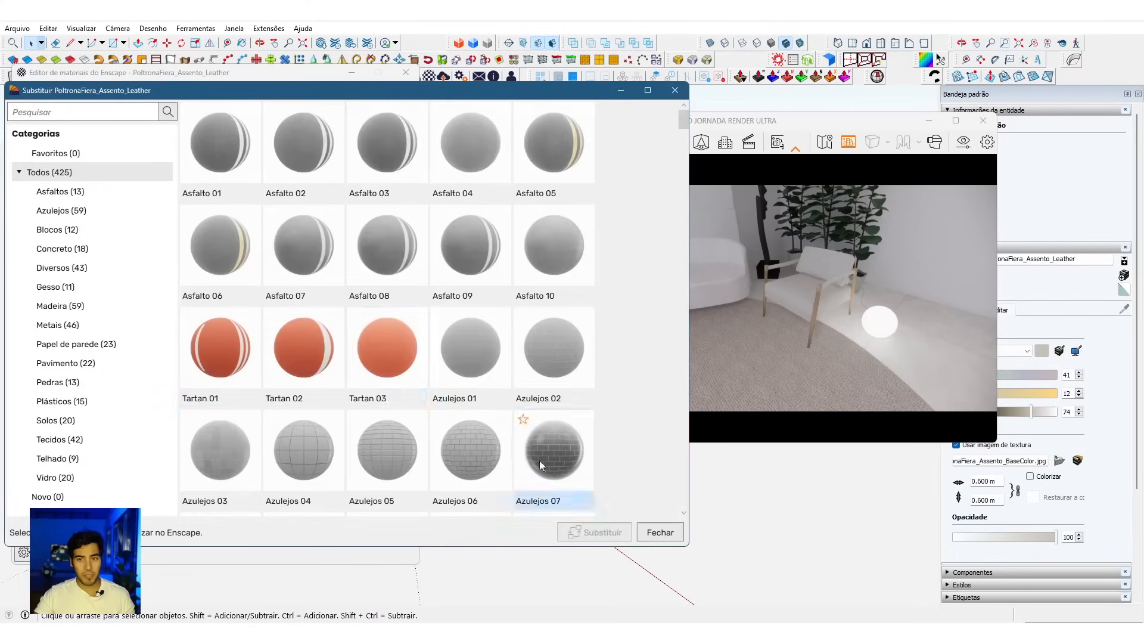
pyautogui.click(68, 437)
pyautogui.scroll(-5, 387, 411)
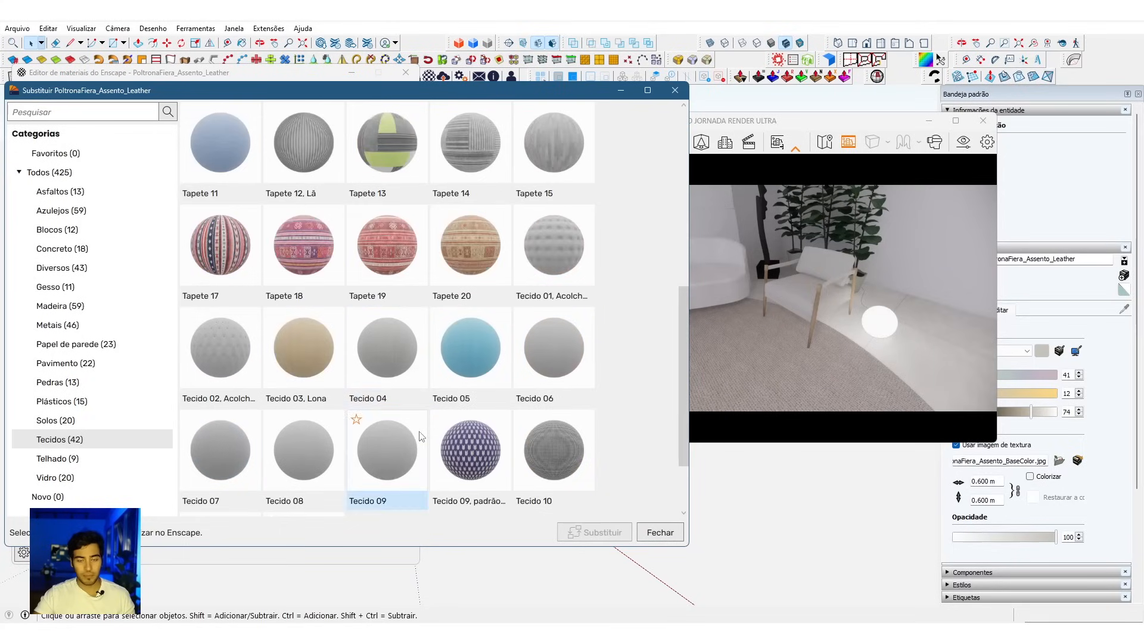
pyautogui.scroll(-2, 421, 436)
pyautogui.click(296, 364)
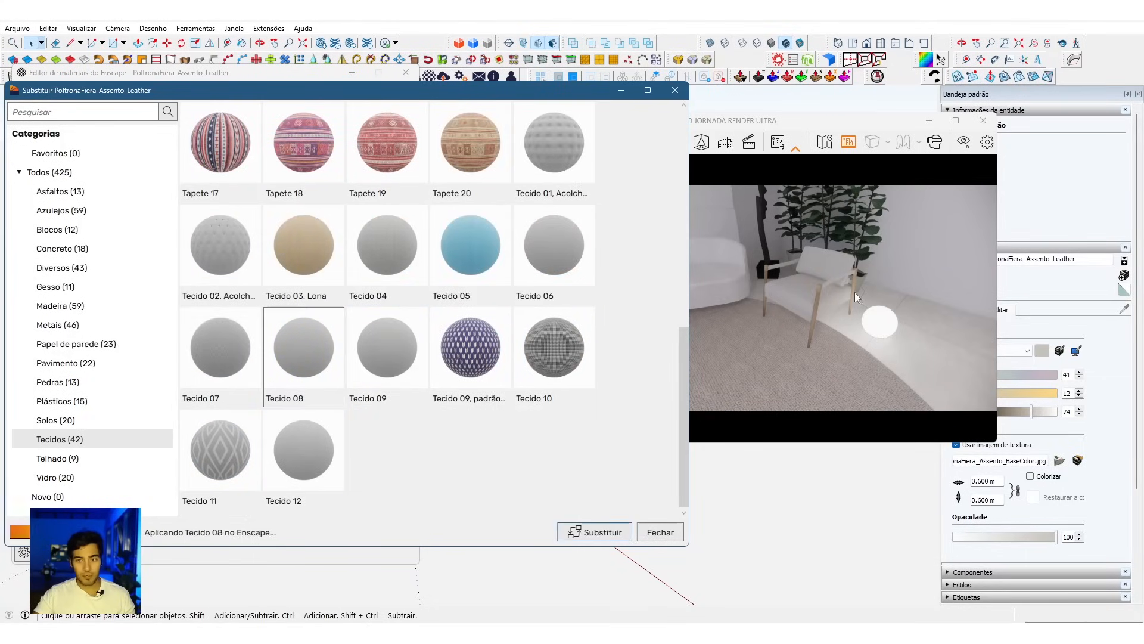
pyautogui.click(853, 299)
pyautogui.scroll(5, 853, 299)
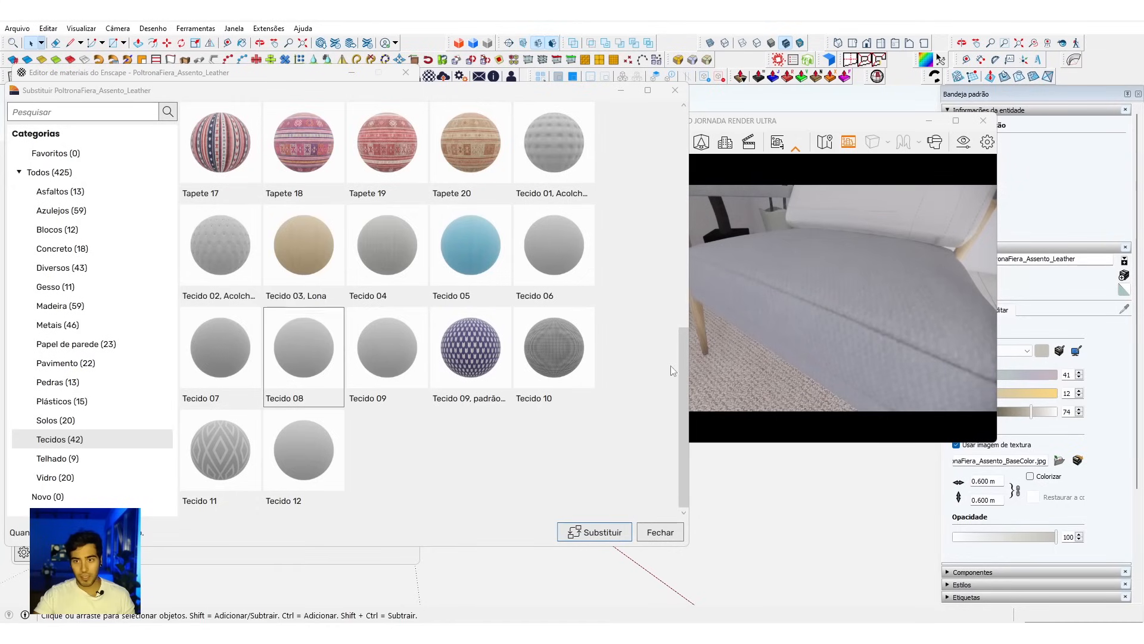
pyautogui.click(600, 530)
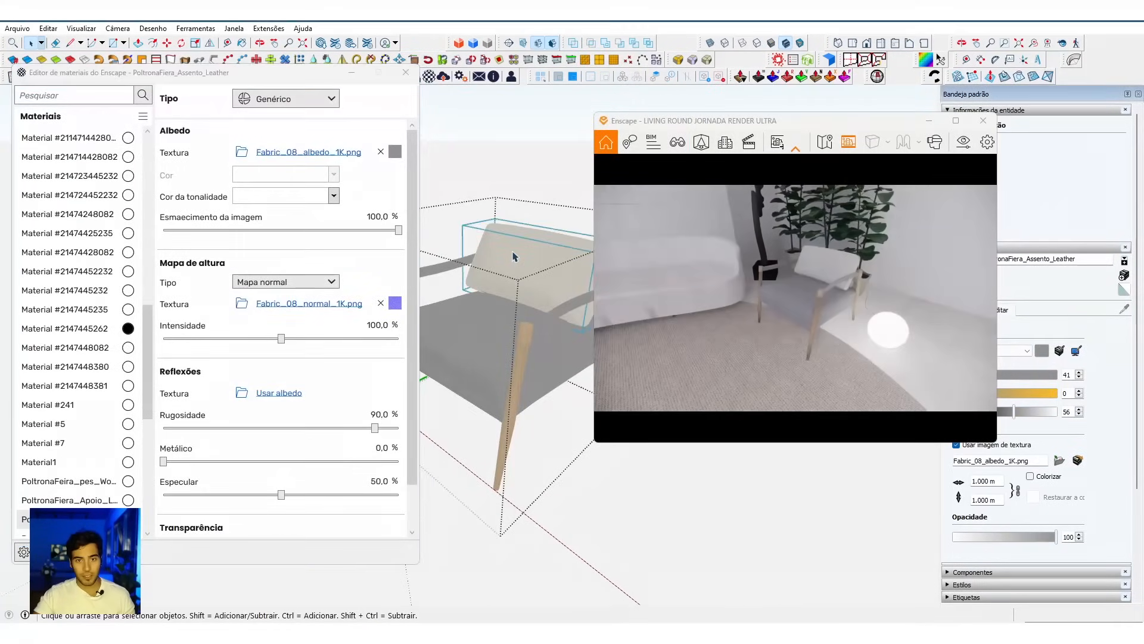
# Step: Paint the armchair's backrest cushion with PoltronaFiera_Assento_Leather
pyautogui.rightClick(514, 256)
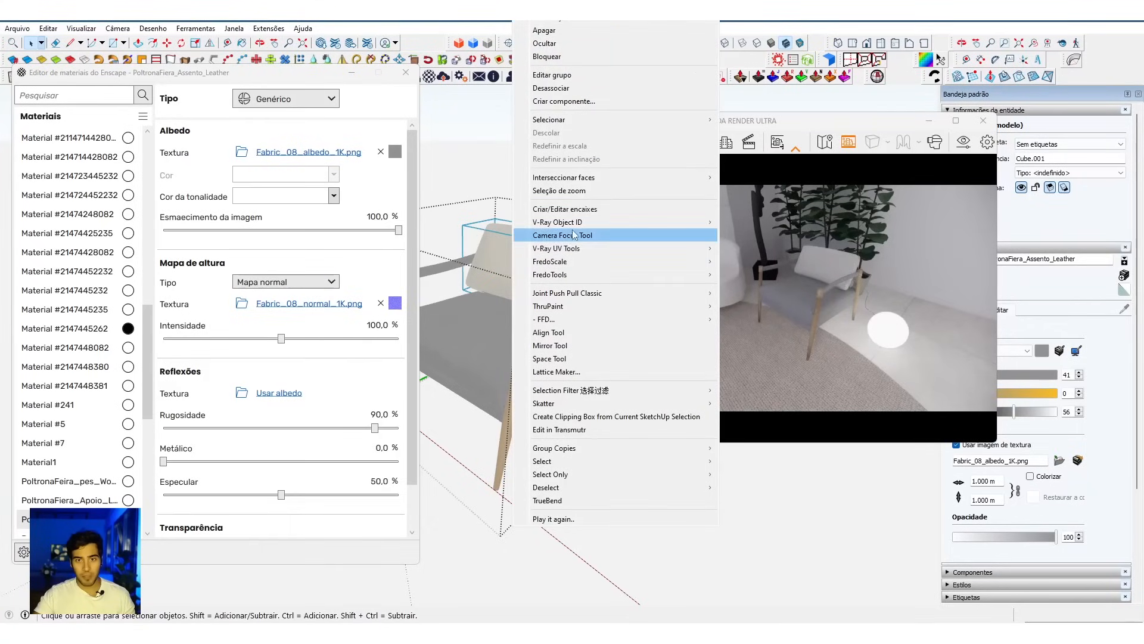
pyautogui.moveTo(597, 247)
pyautogui.click(772, 306)
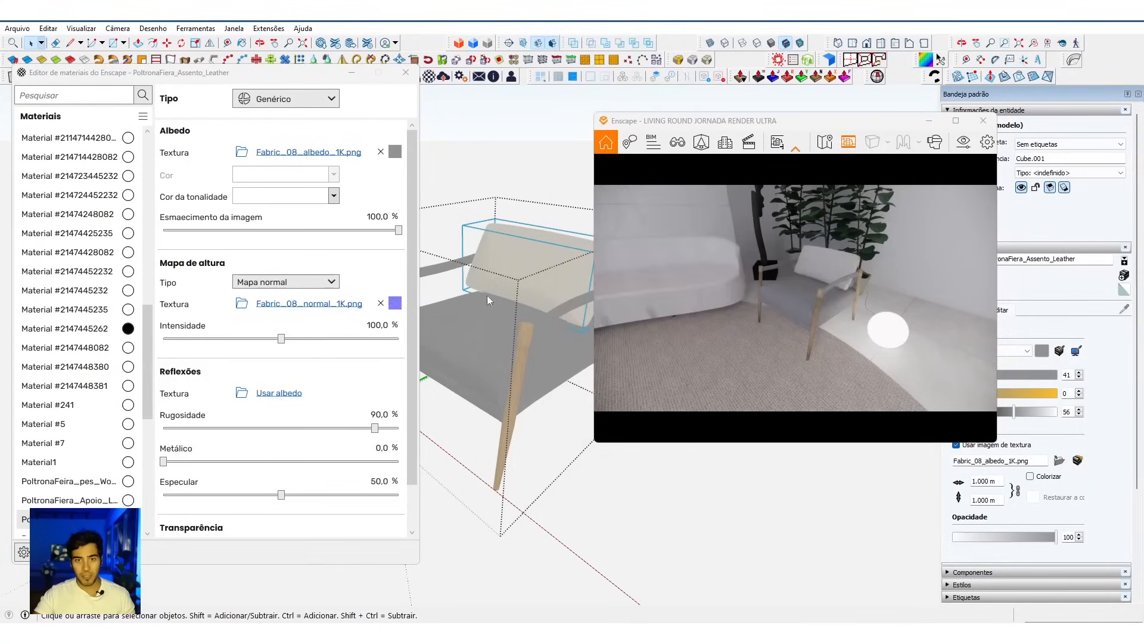
pyautogui.scroll(-1, 494, 284)
pyautogui.press('b')
pyautogui.click(510, 266)
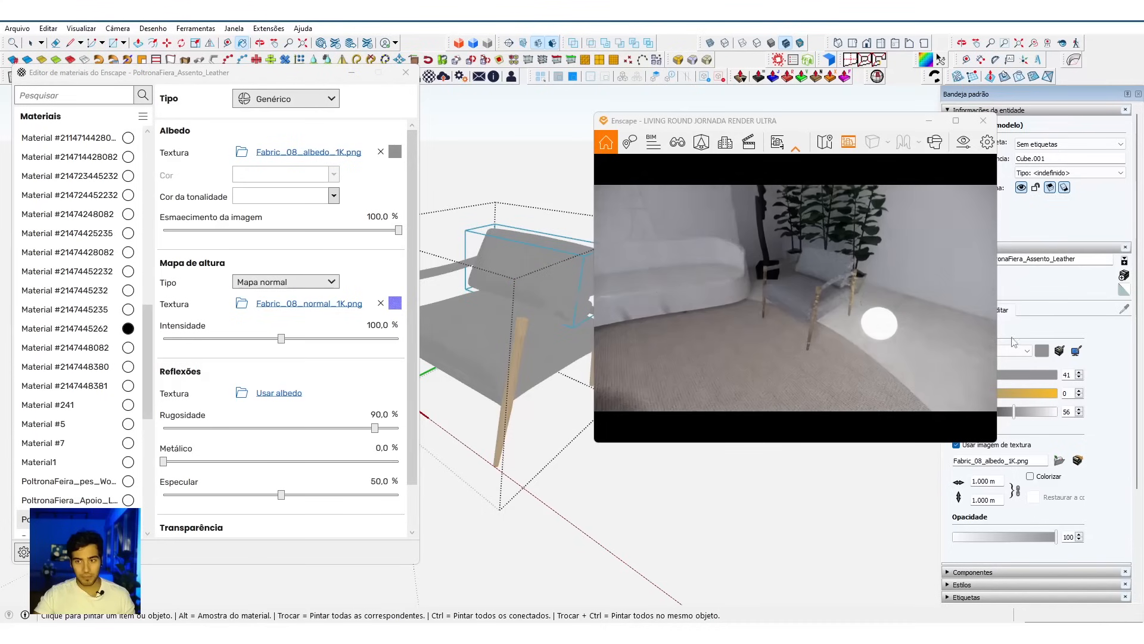
# Step: Adjust the armchair fabric's HLS colour to saturation 8 and lightness 75, and leave the armchair's groups
pyautogui.moveTo(839, 127); pyautogui.dragTo(743, 118)
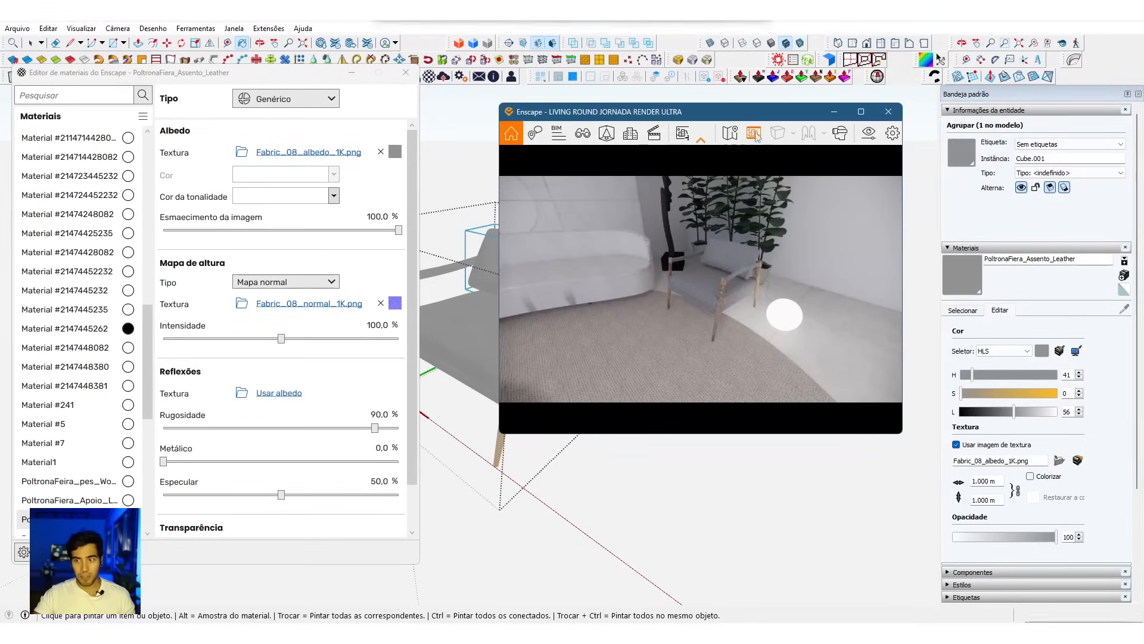
pyautogui.click(1031, 410)
pyautogui.click(1032, 410)
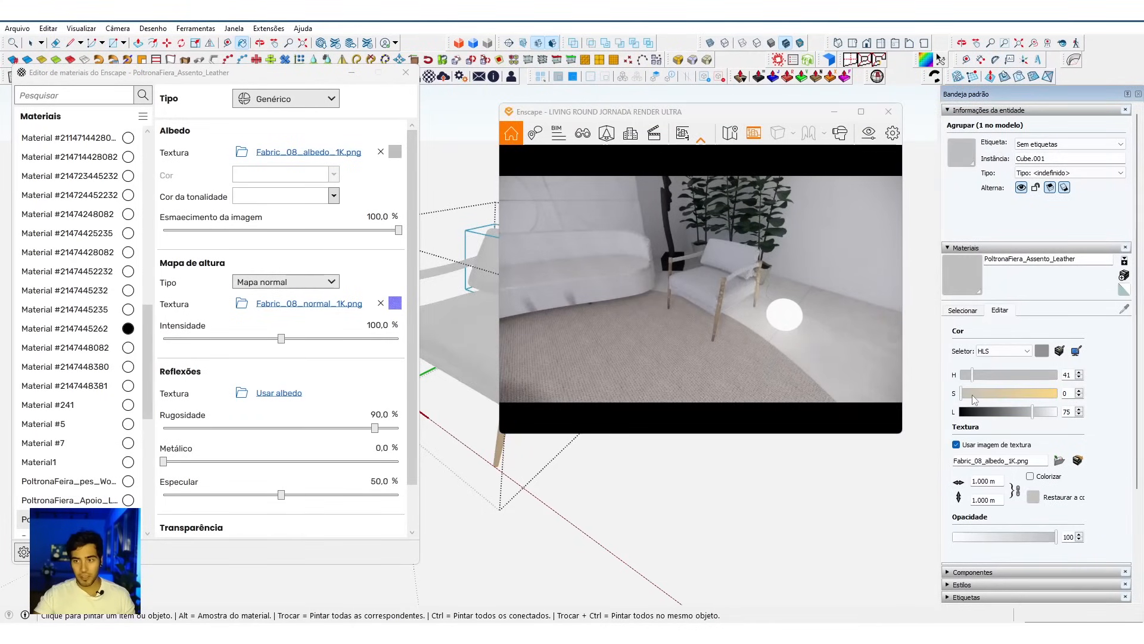
pyautogui.click(969, 393)
pyautogui.press('space')
pyautogui.click(475, 432)
pyautogui.press('Escape')
# Step: Examine the armchair's new fabric in the Enscape render, both close up and from across the room
pyautogui.moveTo(754, 320); pyautogui.dragTo(777, 317)
pyautogui.press('s')
pyautogui.press('w')
pyautogui.press('w')
pyautogui.press('s')
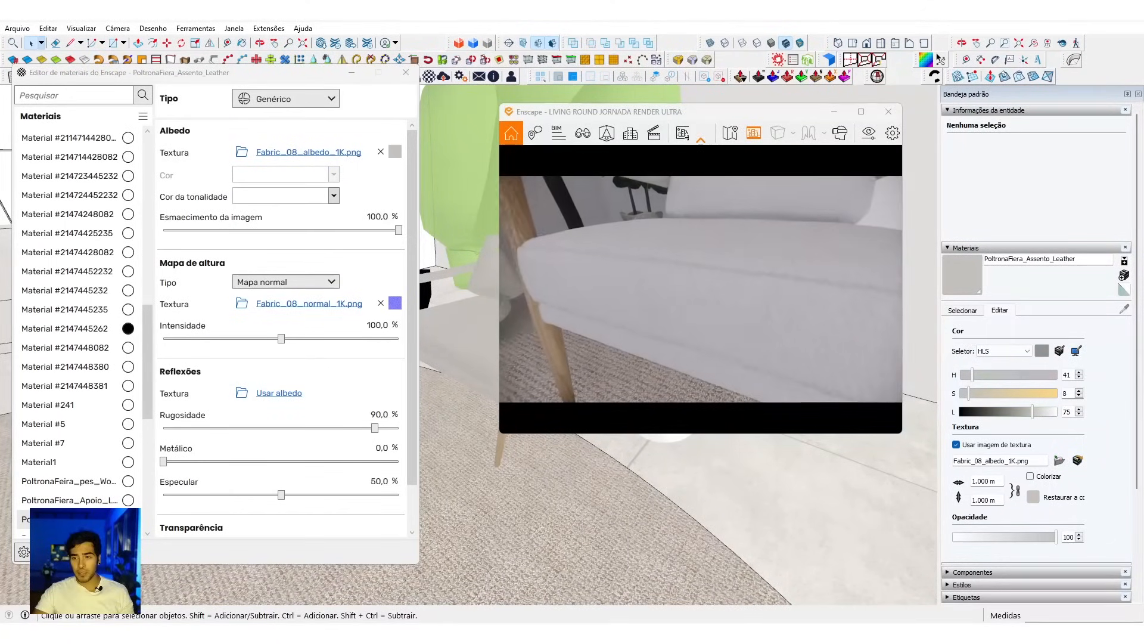
pyautogui.press('s')
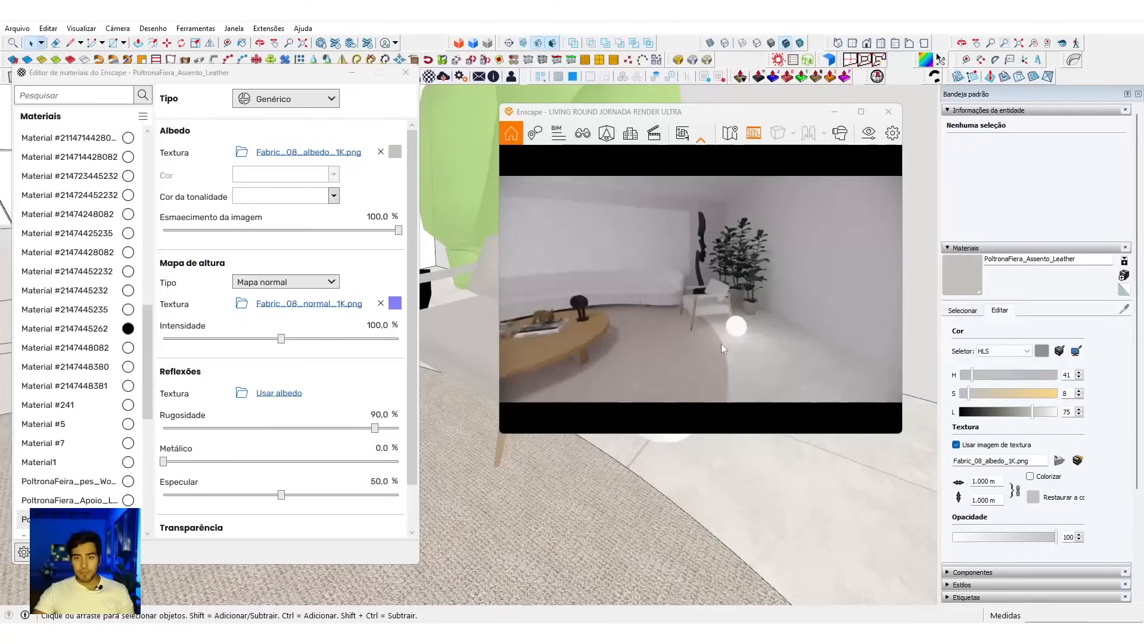
# Step: Offset the outline of the round rug's top face slightly inward to form a thin border strip
pyautogui.scroll(-6, 553, 525)
pyautogui.scroll(8, 552, 513)
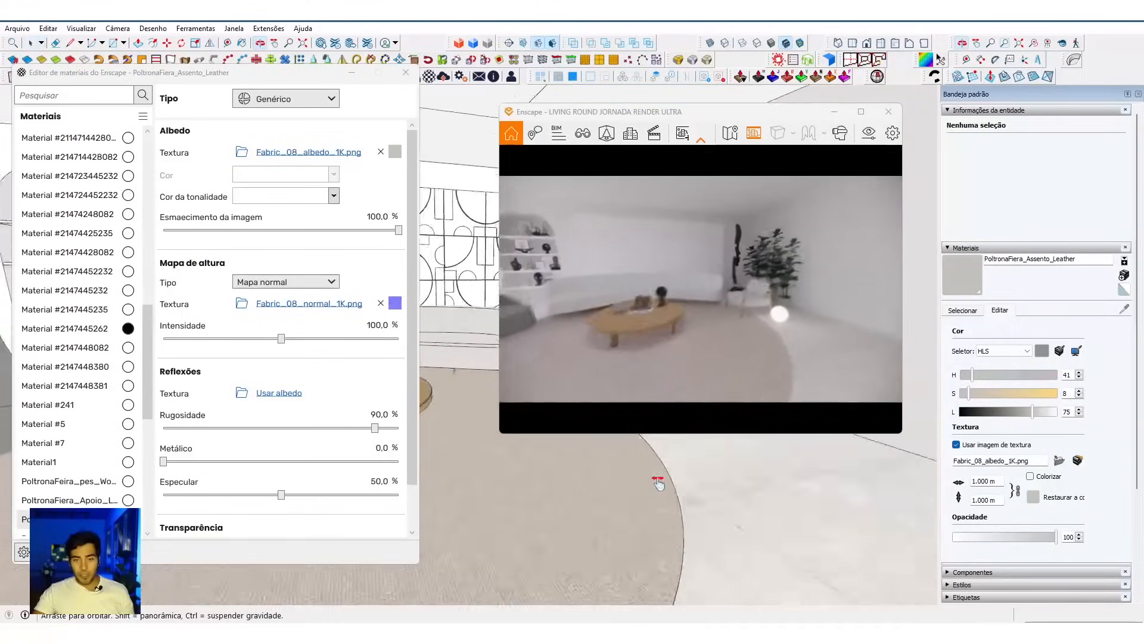
pyautogui.scroll(8, 551, 535)
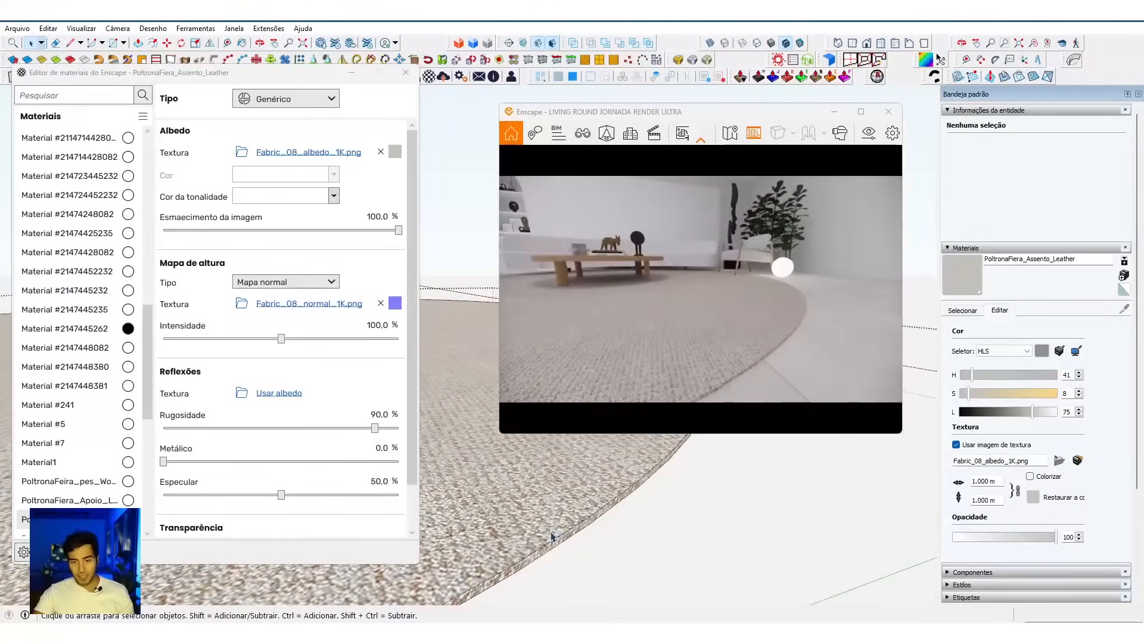
pyautogui.click(564, 539)
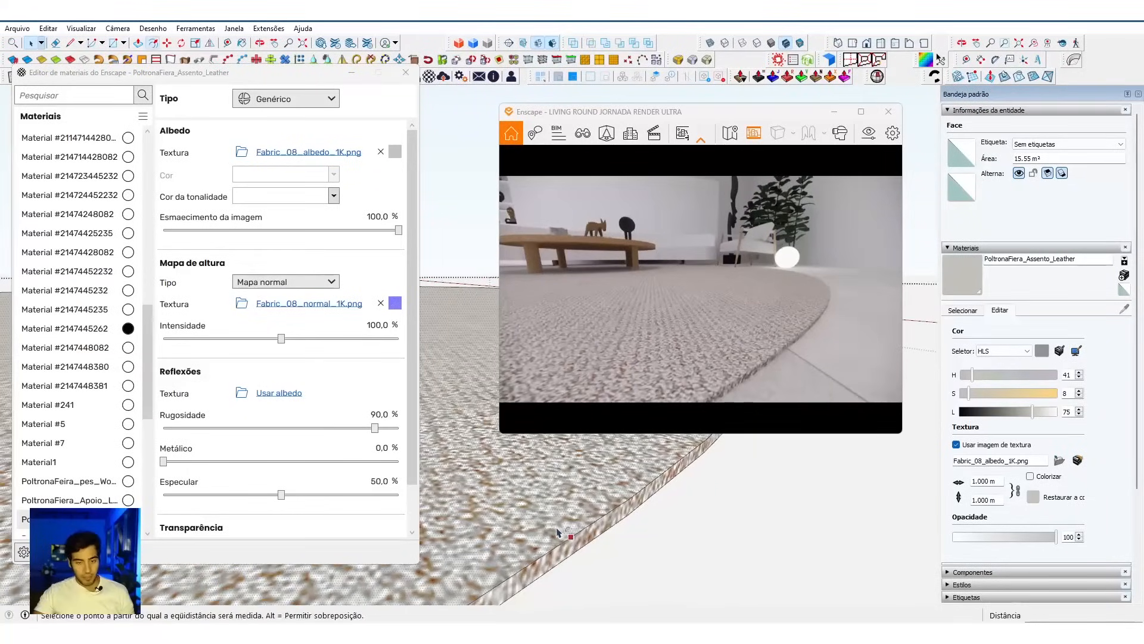
pyautogui.press('f')
pyautogui.press('space')
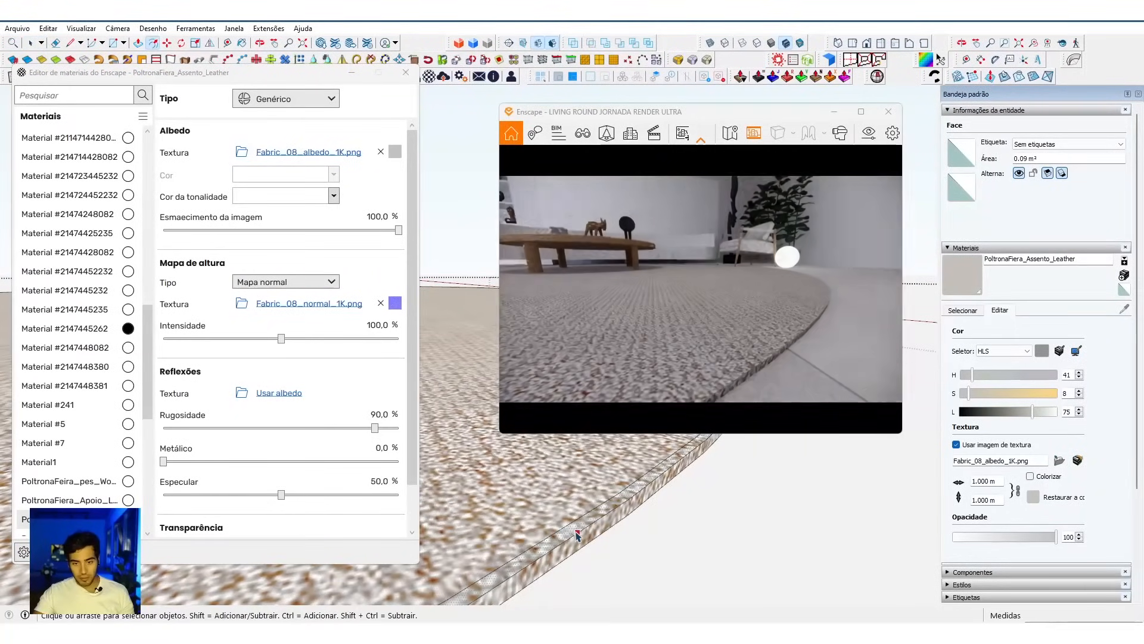
# Step: Select the rug's connected geometry and soften its edges with a 98.5-degree angle between normals
pyautogui.click(583, 544)
pyautogui.keyDown('ctrl'); pyautogui.click(583, 547); pyautogui.keyUp('ctrl')
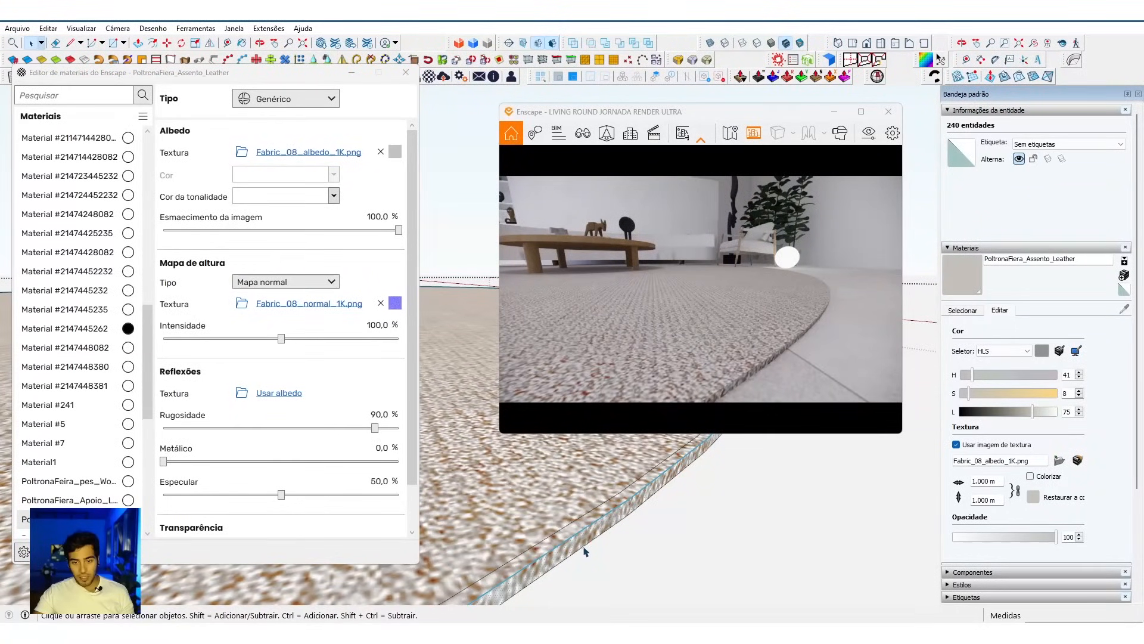
pyautogui.click(997, 248)
pyautogui.moveTo(1053, 375); pyautogui.dragTo(1050, 375)
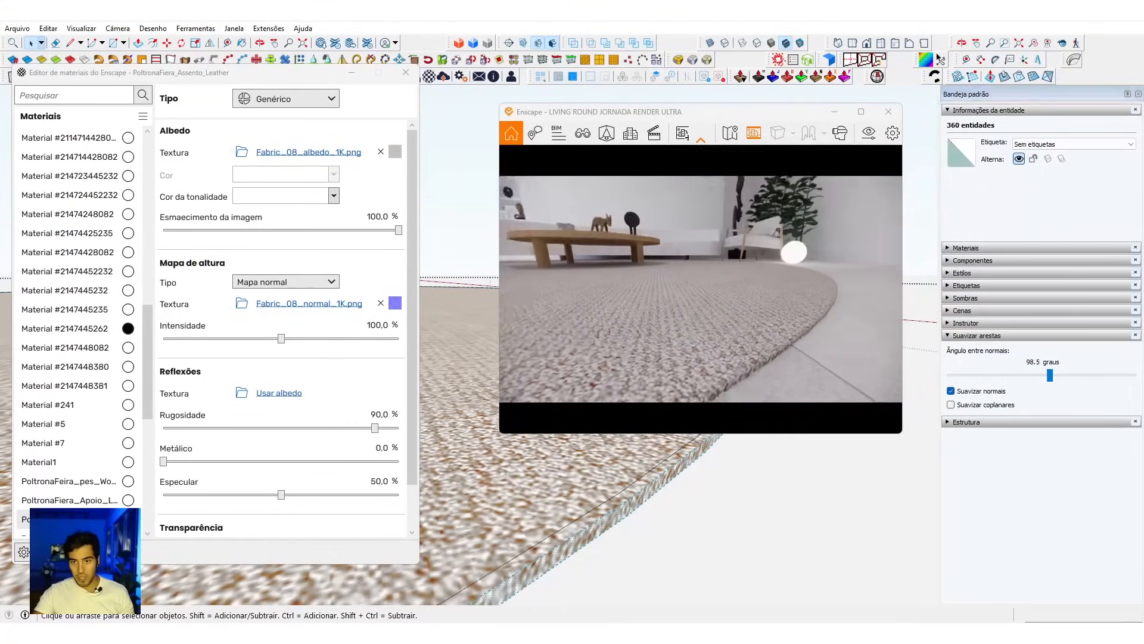
pyautogui.moveTo(802, 320); pyautogui.dragTo(759, 320)
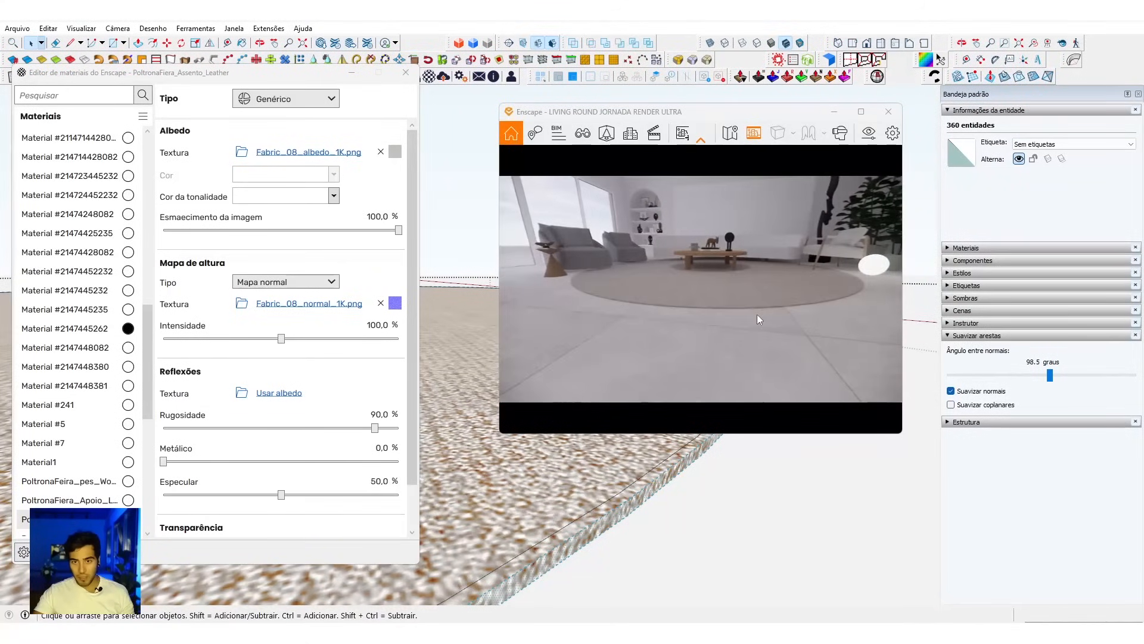
pyautogui.click(657, 499)
# Step: Sample the rug's Tapete com círculos material, enable Colorizar for its texture, and close the Enscape material editor
pyautogui.moveTo(448, 482)
pyautogui.mouseDown(button='middle')
pyautogui.moveTo(864, 534)
pyautogui.moveTo(884, 559)
pyautogui.moveTo(784, 598)
pyautogui.mouseUp(button='middle')
pyautogui.moveTo(752, 546); pyautogui.dragTo(715, 517, button='middle')
pyautogui.press('b')
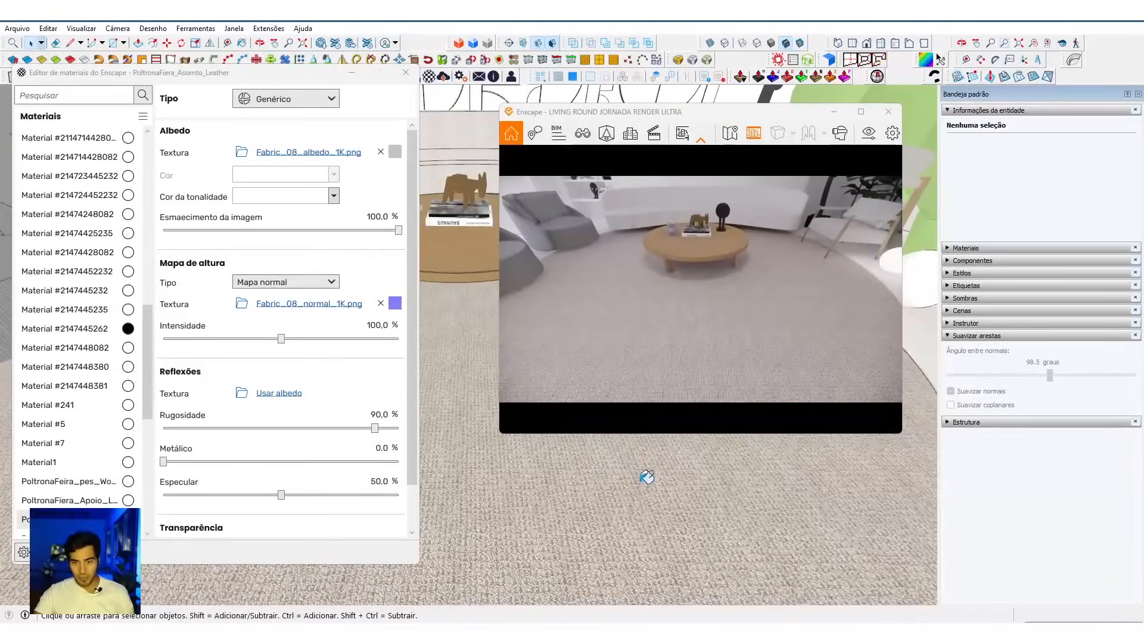
pyautogui.keyDown('alt'); pyautogui.click(667, 484); pyautogui.keyUp('alt')
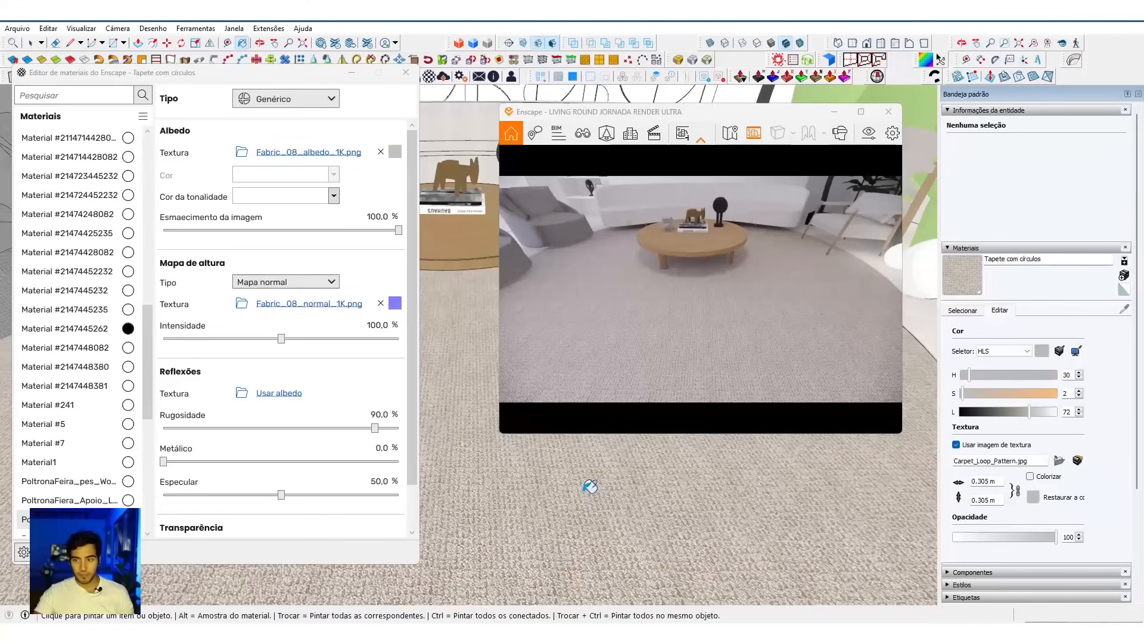
pyautogui.click(1031, 476)
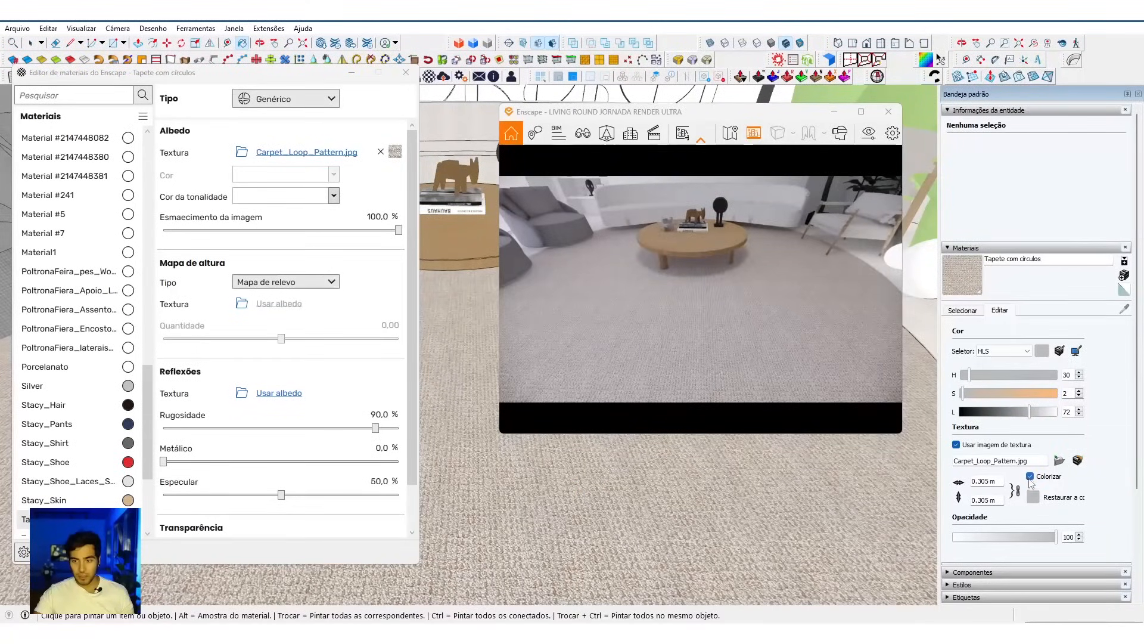
pyautogui.moveTo(661, 372); pyautogui.dragTo(653, 310)
pyautogui.click(406, 72)
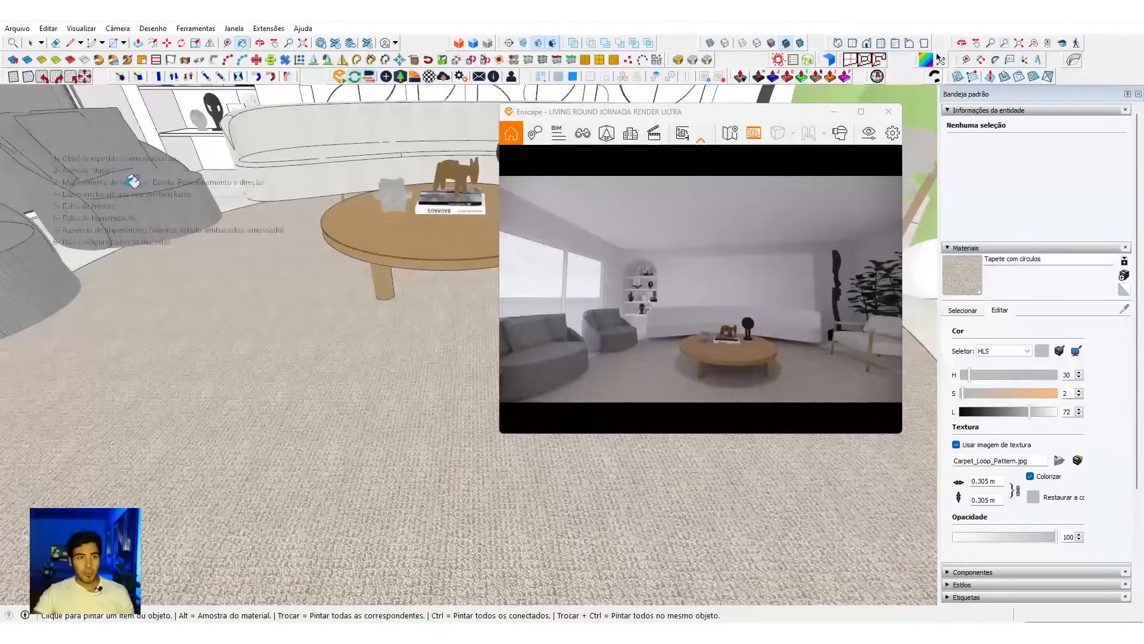
# Step: Sample the coffee table's Folheado de madeira 01 material and show the list of materials in the model
pyautogui.moveTo(170, 224)
pyautogui.mouseDown(button='middle')
pyautogui.moveTo(276, 250)
pyautogui.moveTo(258, 363)
pyautogui.moveTo(263, 298)
pyautogui.moveTo(276, 408)
pyautogui.moveTo(305, 364)
pyautogui.moveTo(311, 306)
pyautogui.mouseUp(button='middle')
pyautogui.moveTo(376, 405)
pyautogui.mouseDown(button='middle')
pyautogui.moveTo(336, 417)
pyautogui.moveTo(290, 404)
pyautogui.moveTo(401, 439)
pyautogui.moveTo(404, 539)
pyautogui.moveTo(411, 501)
pyautogui.mouseUp(button='middle')
pyautogui.keyDown('alt'); pyautogui.click(403, 468); pyautogui.keyUp('alt')
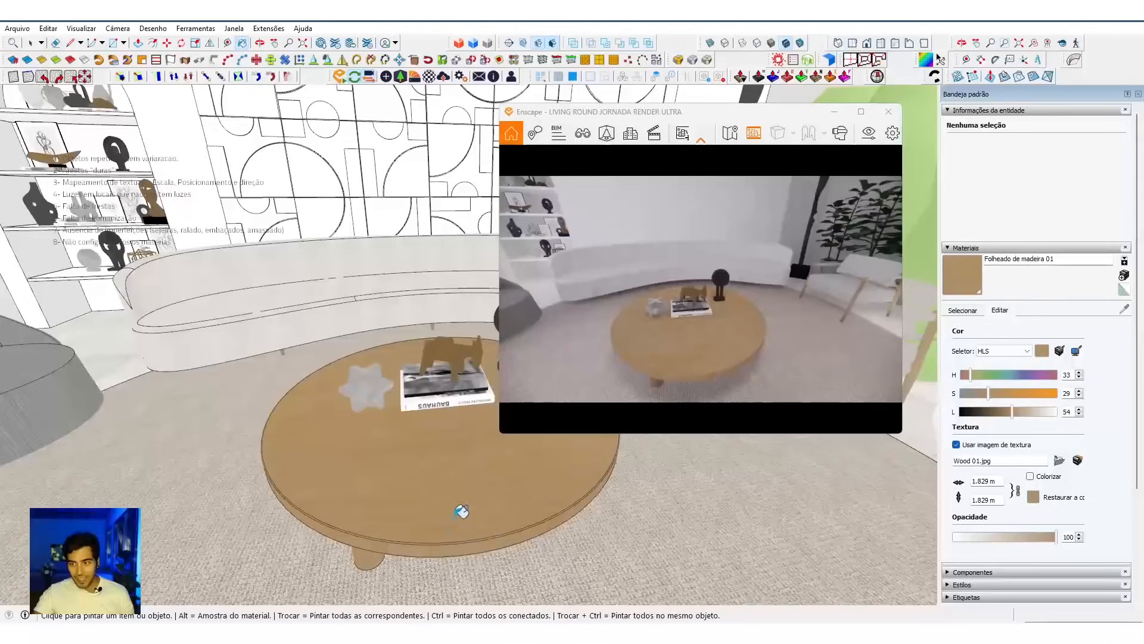
pyautogui.moveTo(427, 473)
pyautogui.mouseDown(button='middle')
pyautogui.moveTo(273, 473)
pyautogui.moveTo(332, 477)
pyautogui.mouseUp(button='middle')
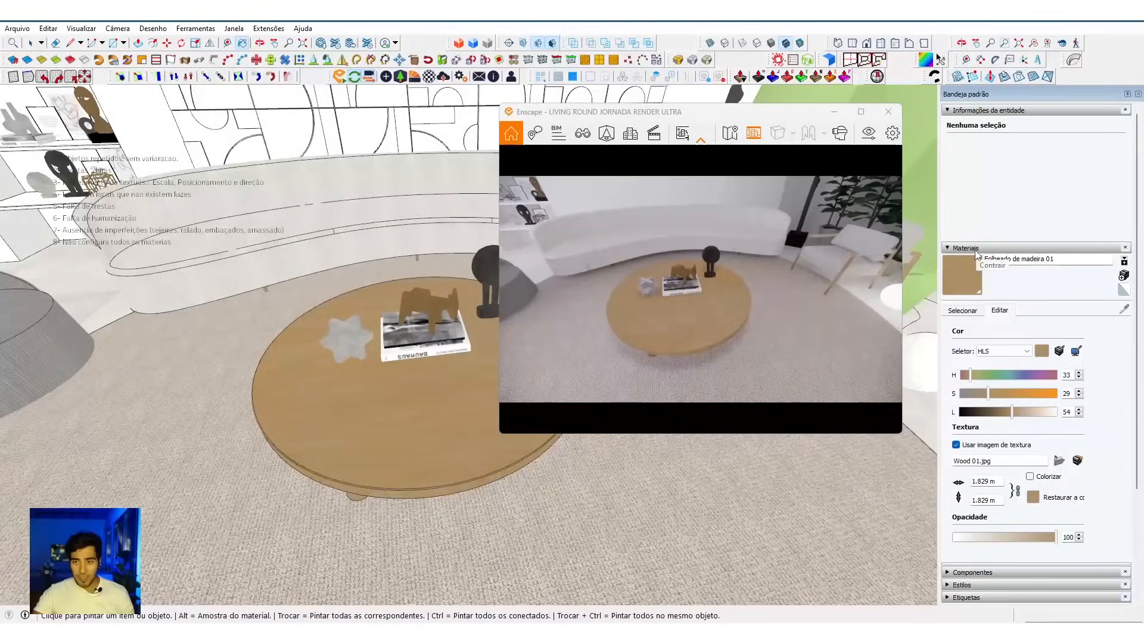
pyautogui.click(962, 310)
# Step: Draw a rectangle about 0.3 by 0.3 m on the rug beside the coffee table and Push/Pull it up into a box
pyautogui.moveTo(424, 539); pyautogui.dragTo(375, 462, button='middle')
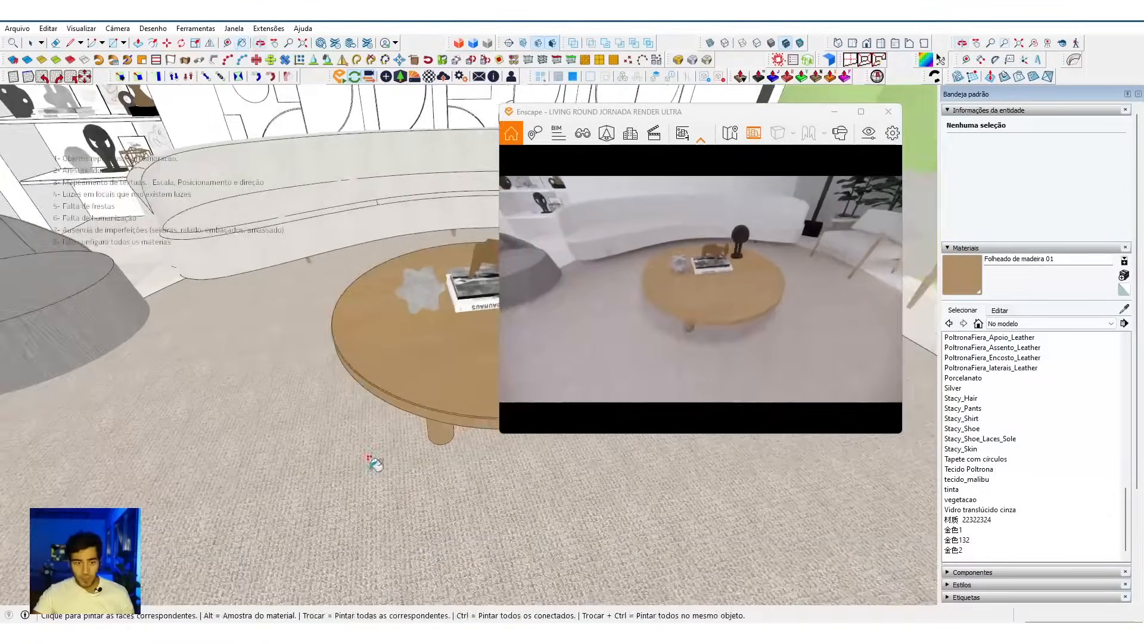
pyautogui.press('r')
pyautogui.click(261, 425)
pyautogui.click(154, 516)
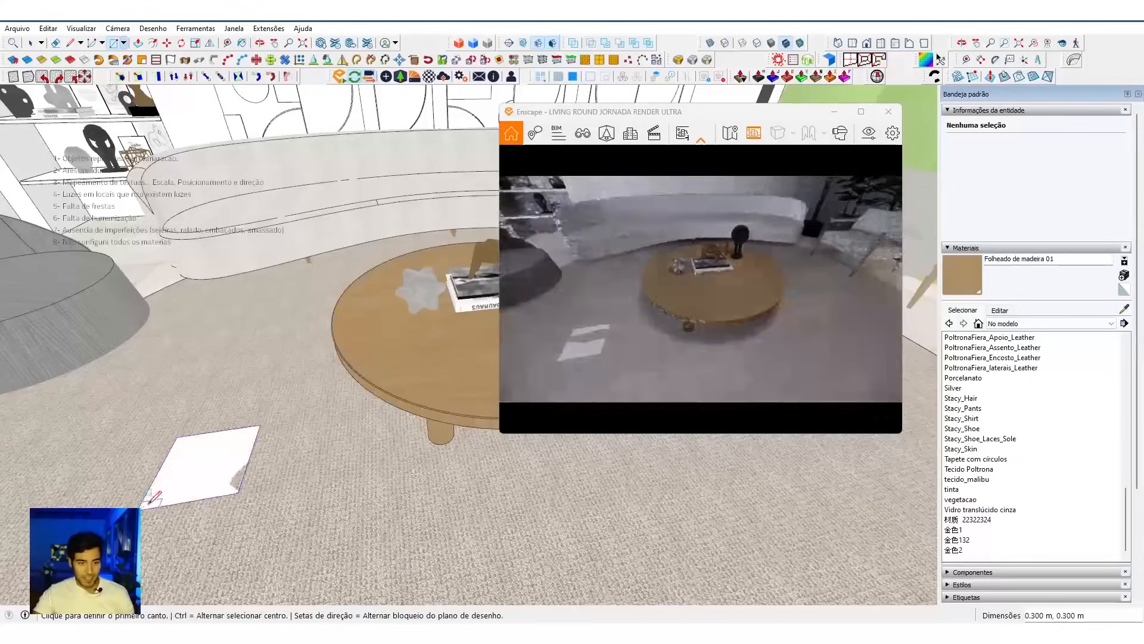
pyautogui.press('p')
pyautogui.click(203, 471)
pyautogui.click(200, 375)
# Step: Select the whole box beside the coffee table and make it a group
pyautogui.press('space')
pyautogui.tripleClick(191, 449)
pyautogui.moveTo(191, 449); pyautogui.dragTo(220, 453, button='middle')
pyautogui.hotkey('ctrl', 'g')
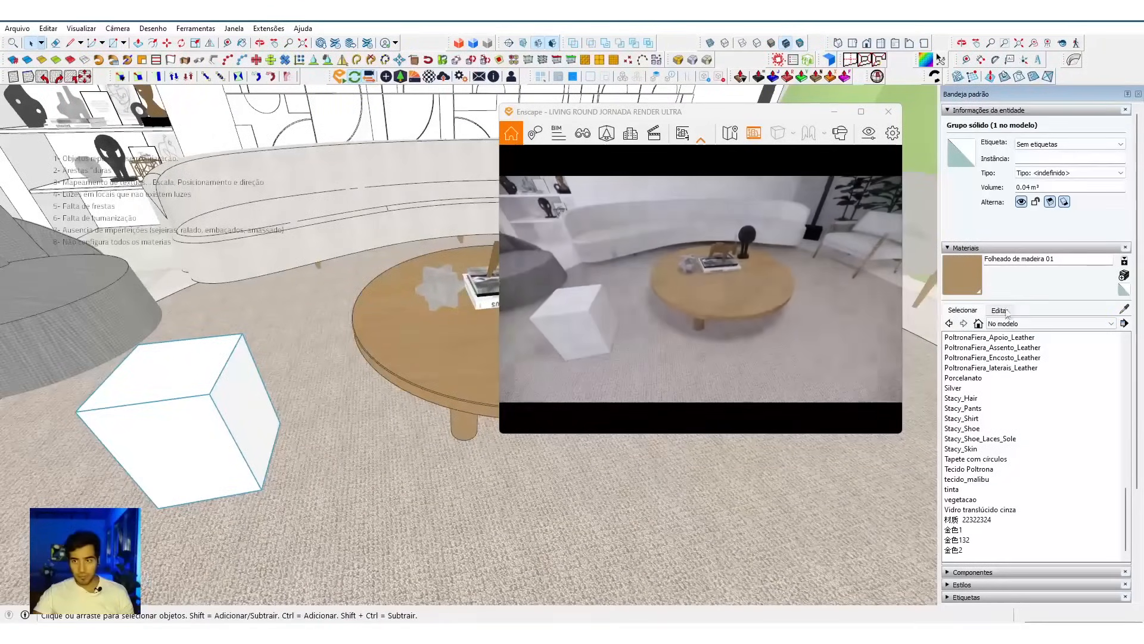
# Step: Paint the box group with MADEIRA from the SKP Material collection
pyautogui.click(1020, 323)
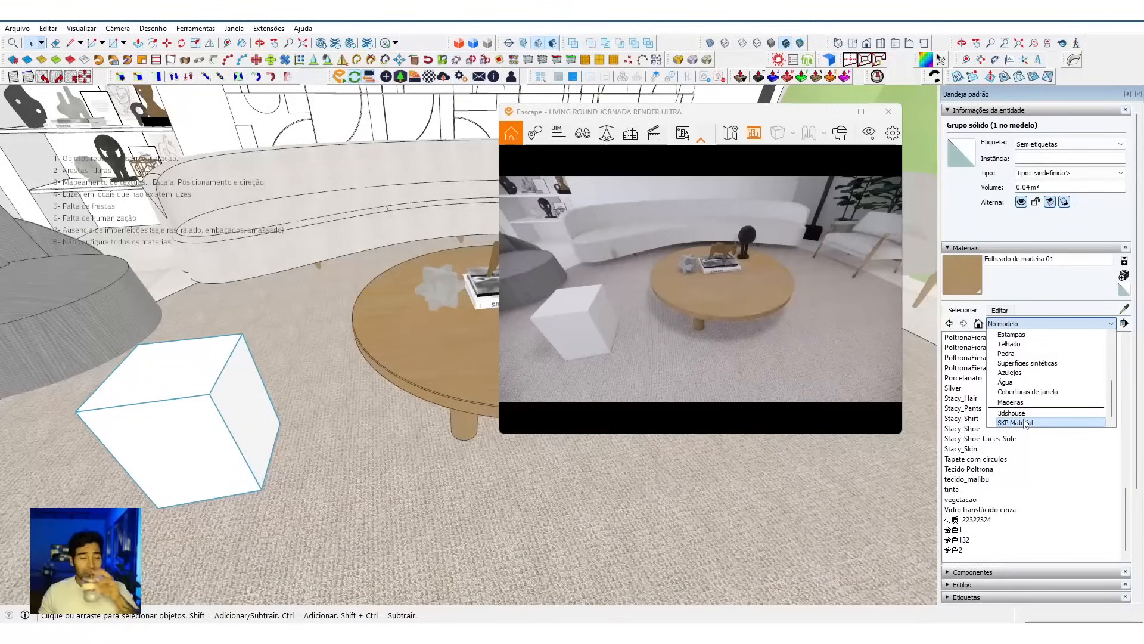
pyautogui.click(1024, 423)
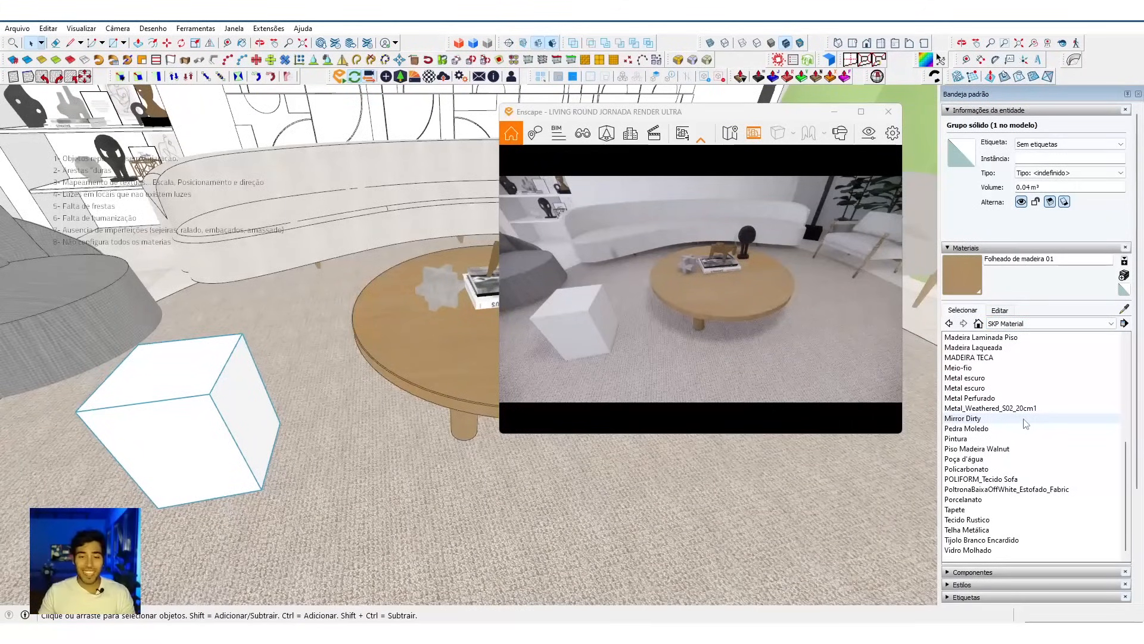
pyautogui.scroll(3, 1025, 423)
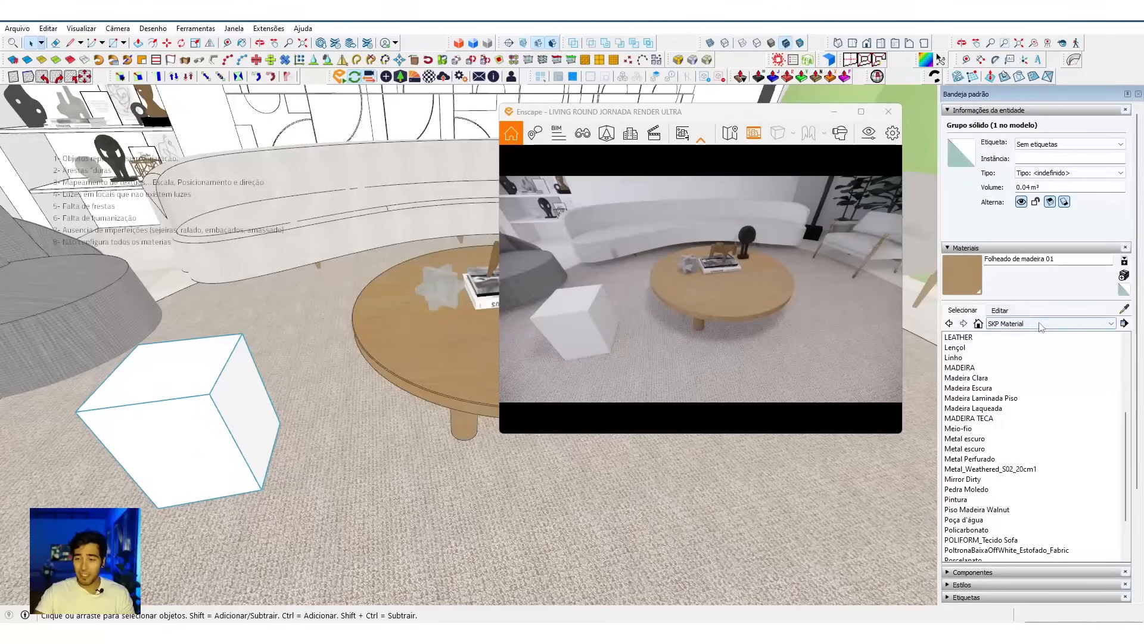
pyautogui.click(1012, 393)
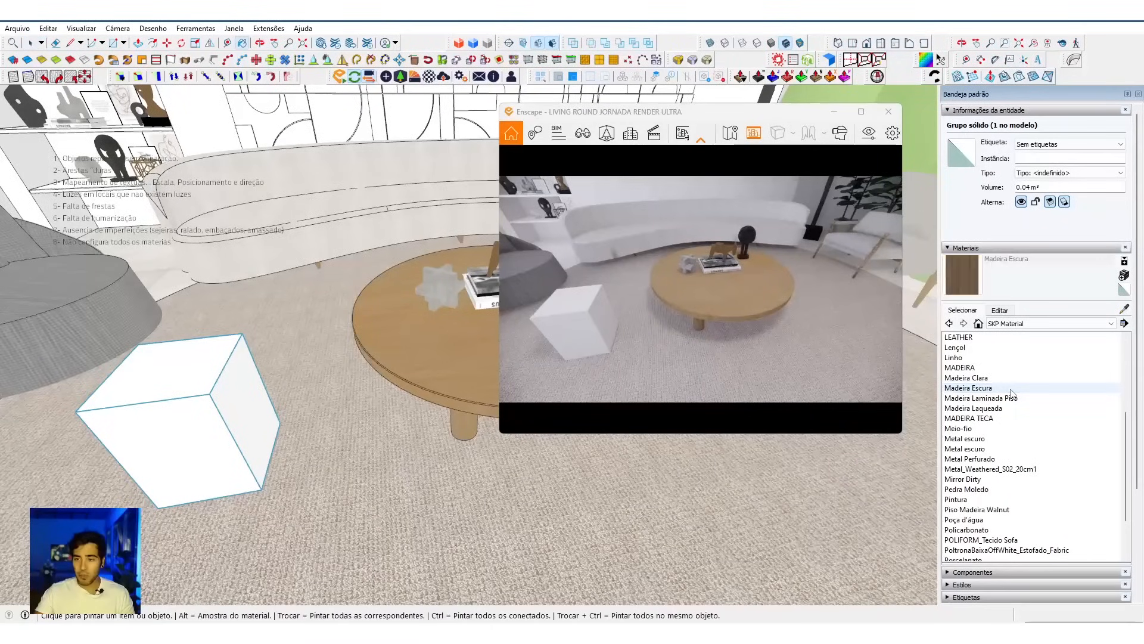
pyautogui.click(961, 357)
pyautogui.click(1114, 366)
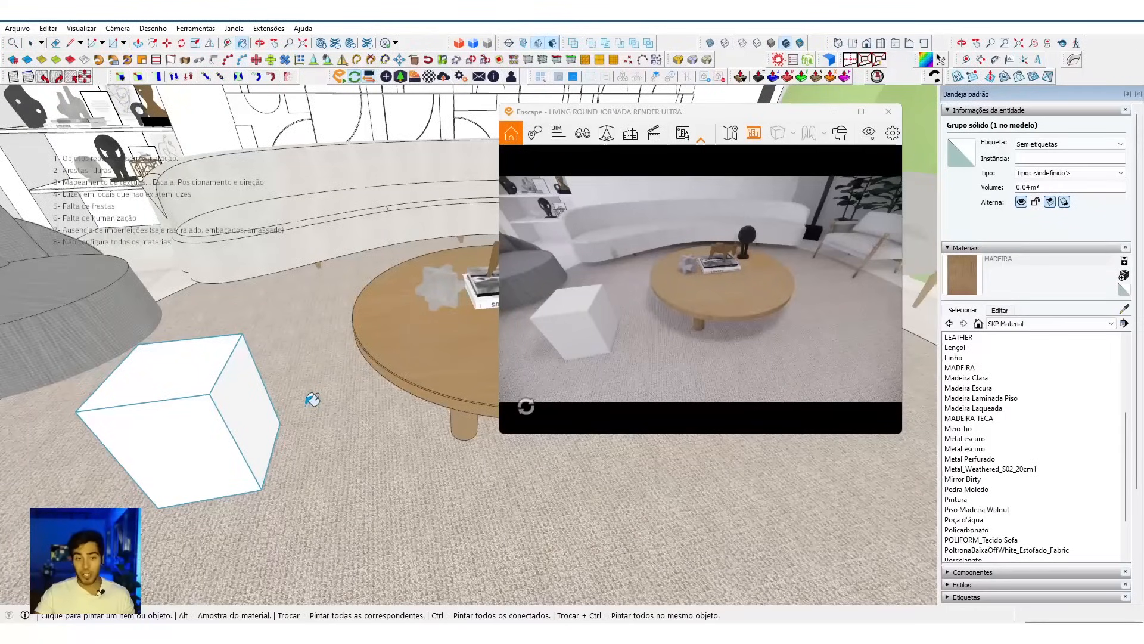
pyautogui.scroll(1, 306, 406)
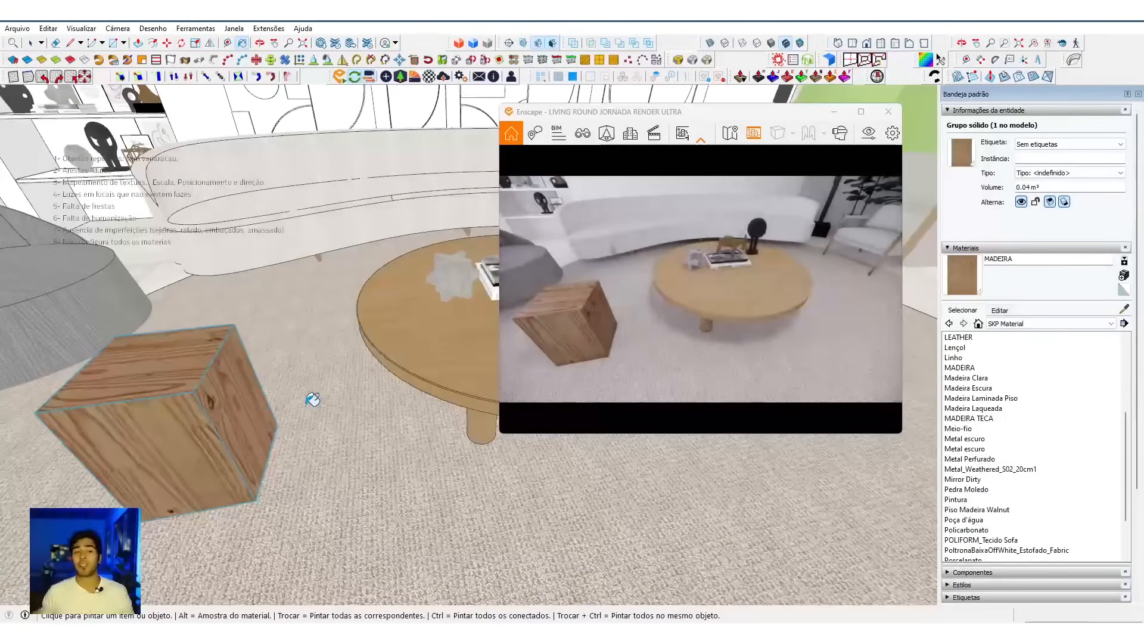
# Step: Set the width of the MADEIRA texture on the sample box to 1.5 m
pyautogui.moveTo(422, 474)
pyautogui.mouseDown(button='middle')
pyautogui.moveTo(424, 572)
pyautogui.moveTo(274, 531)
pyautogui.moveTo(269, 560)
pyautogui.moveTo(223, 394)
pyautogui.mouseUp(button='middle')
pyautogui.scroll(6, 184, 276)
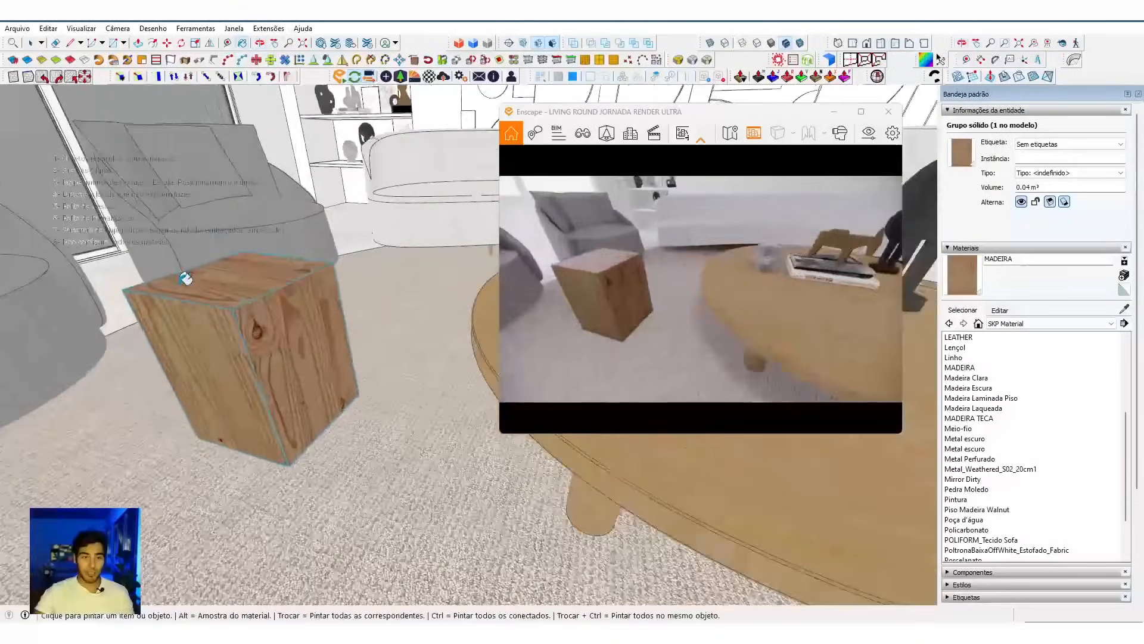
pyautogui.moveTo(210, 294)
pyautogui.mouseDown(button='middle')
pyautogui.moveTo(147, 459)
pyautogui.moveTo(164, 320)
pyautogui.mouseUp(button='middle')
pyautogui.click(1000, 311)
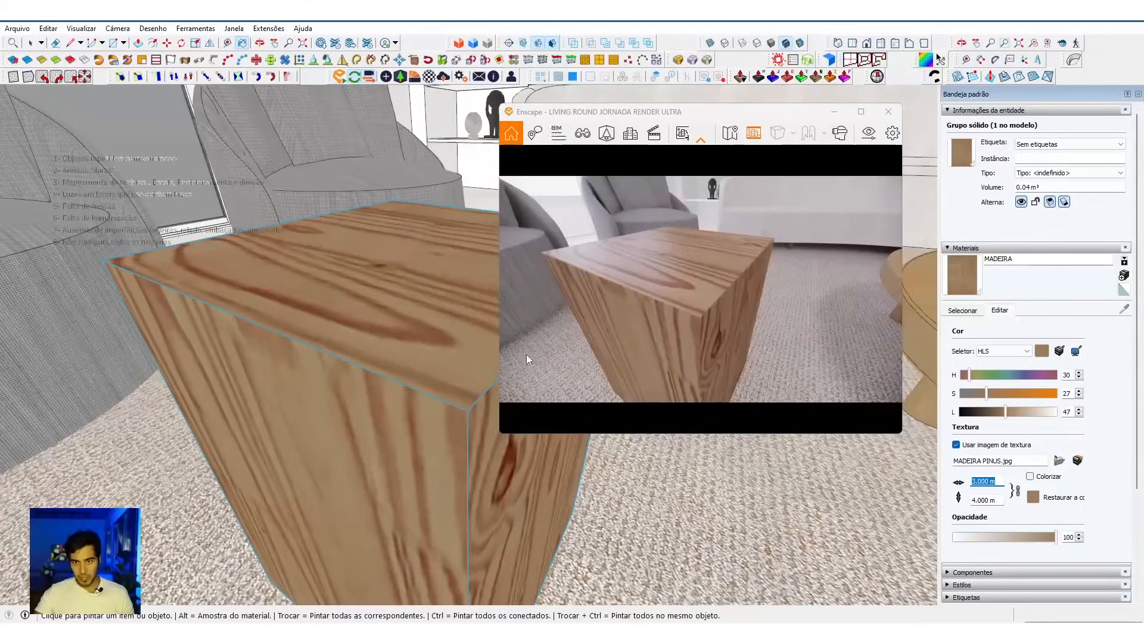
pyautogui.write('1')
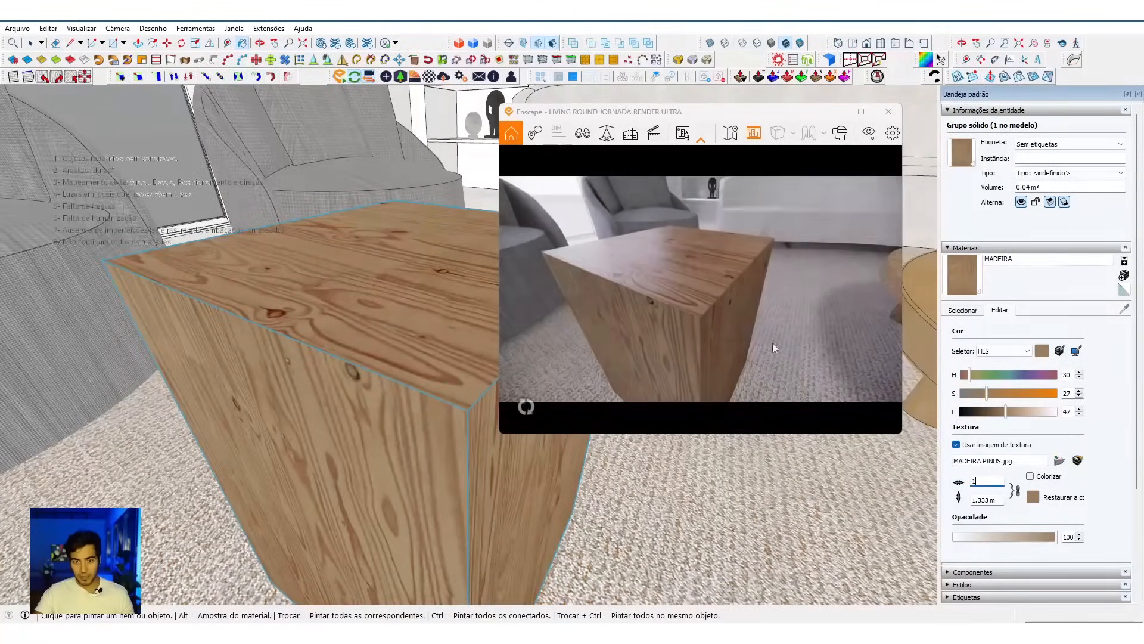
pyautogui.write('.5')
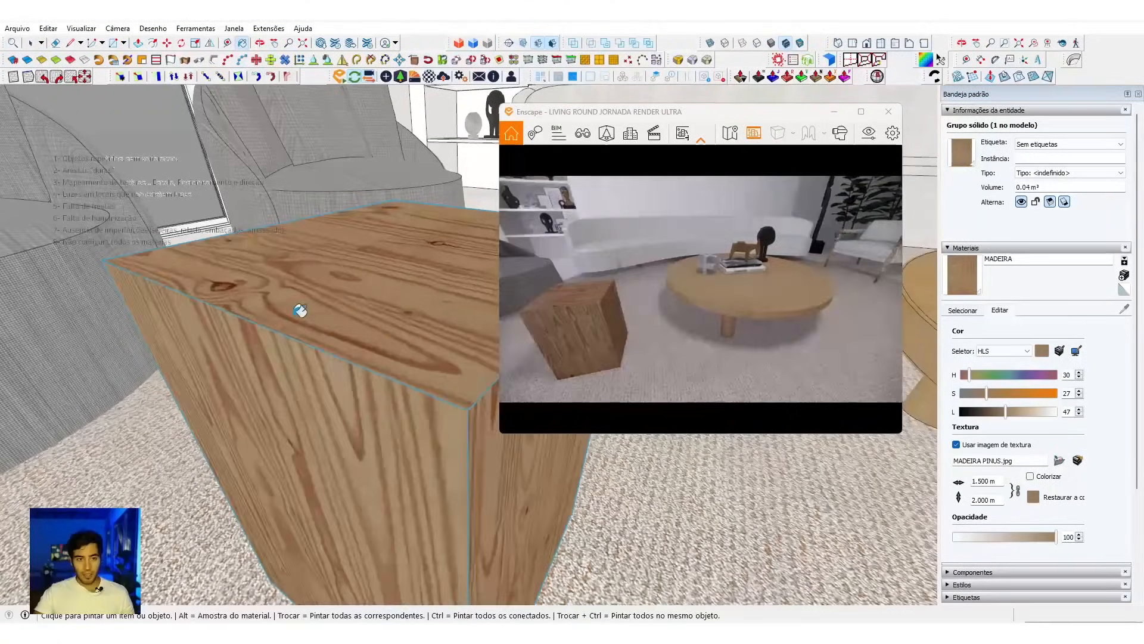
# Step: Replace the coffee table's Folheado de madeira 01 with the sample box's MADEIRA using Material Replacer
pyautogui.moveTo(332, 276); pyautogui.dragTo(400, 253, button='middle')
pyautogui.scroll(-6, 319, 311)
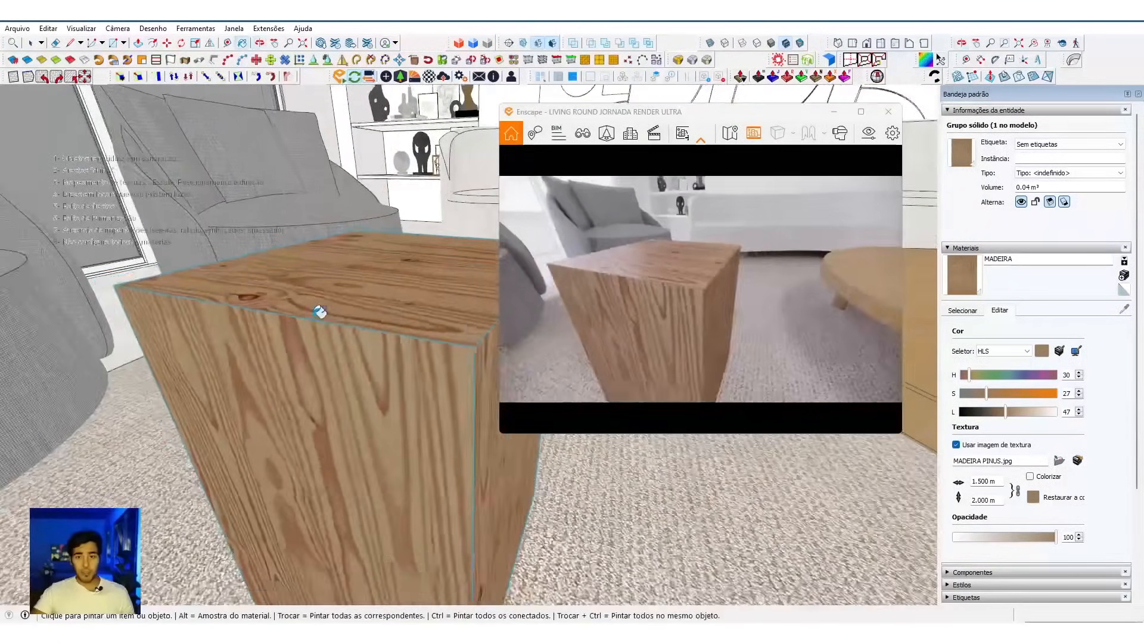
pyautogui.moveTo(331, 424); pyautogui.dragTo(204, 372, button='middle')
pyautogui.scroll(-5, 204, 372)
pyautogui.moveTo(256, 411)
pyautogui.mouseDown(button='middle')
pyautogui.moveTo(340, 440)
pyautogui.moveTo(366, 388)
pyautogui.moveTo(414, 404)
pyautogui.moveTo(365, 411)
pyautogui.moveTo(366, 391)
pyautogui.moveTo(350, 388)
pyautogui.mouseUp(button='middle')
pyautogui.press('b')
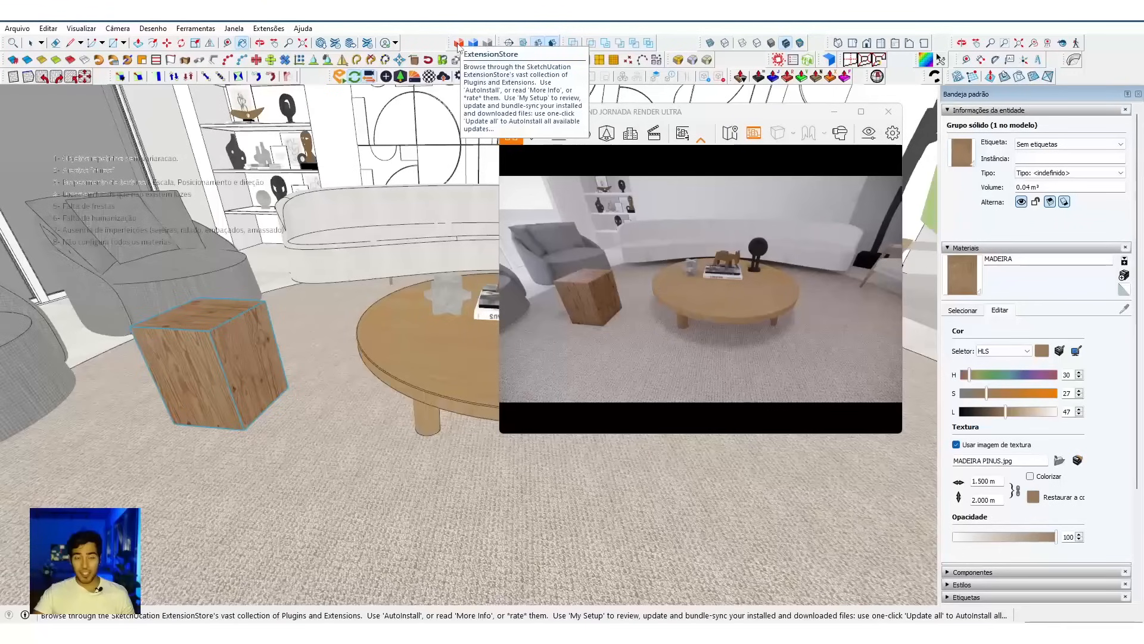
pyautogui.moveTo(451, 43)
pyautogui.mouseDown()
pyautogui.moveTo(436, 97)
pyautogui.moveTo(392, 157)
pyautogui.moveTo(448, 44)
pyautogui.mouseUp()
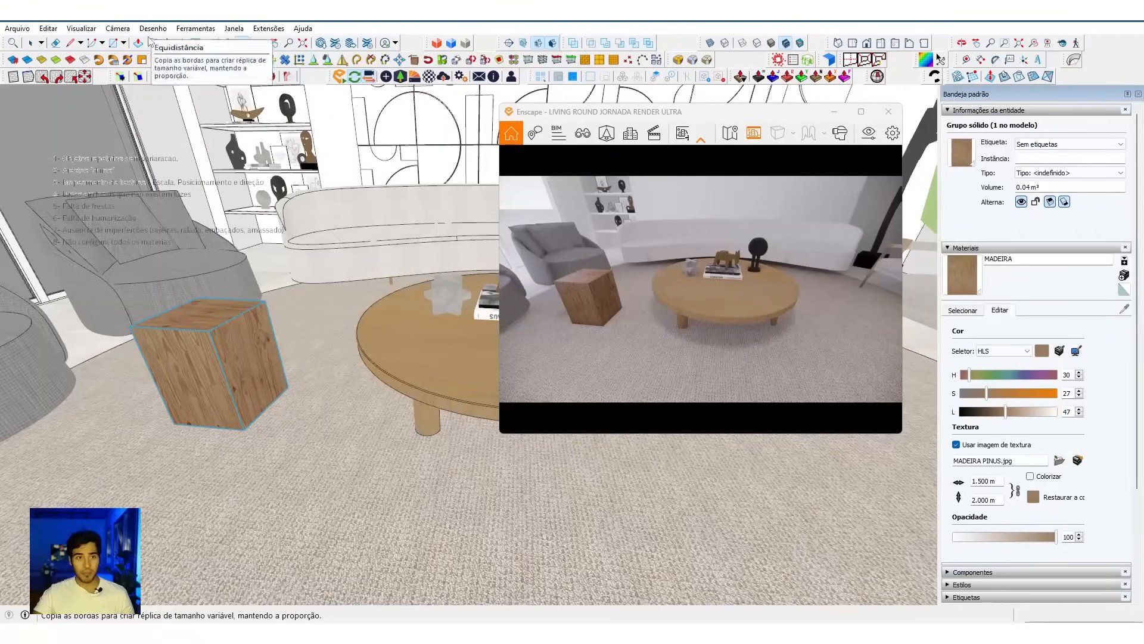
pyautogui.click(196, 28)
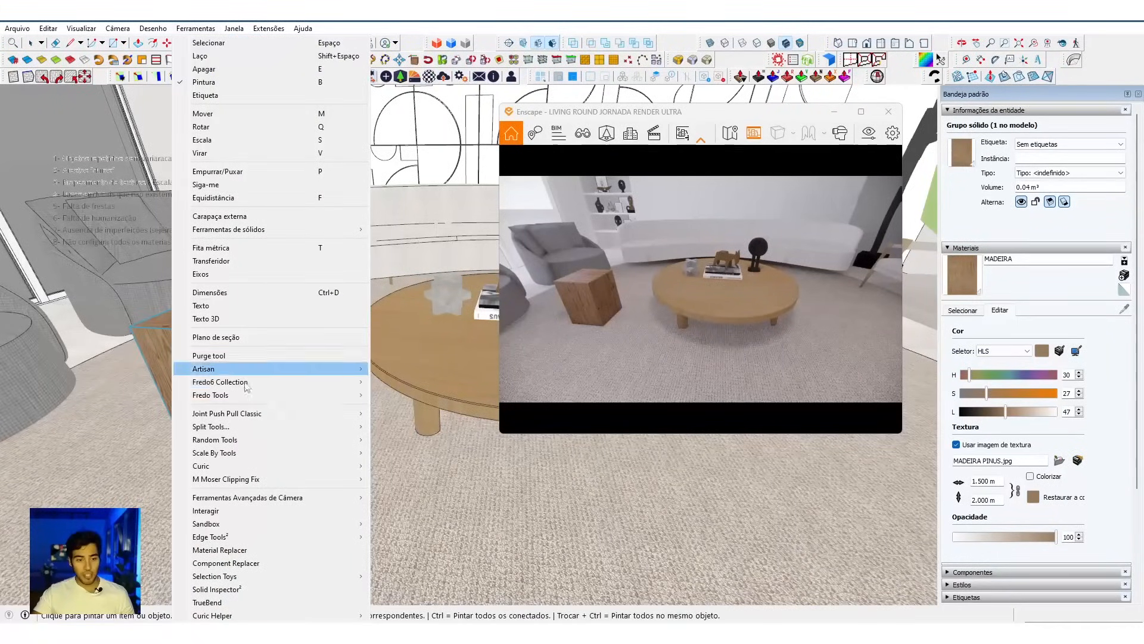
pyautogui.click(249, 550)
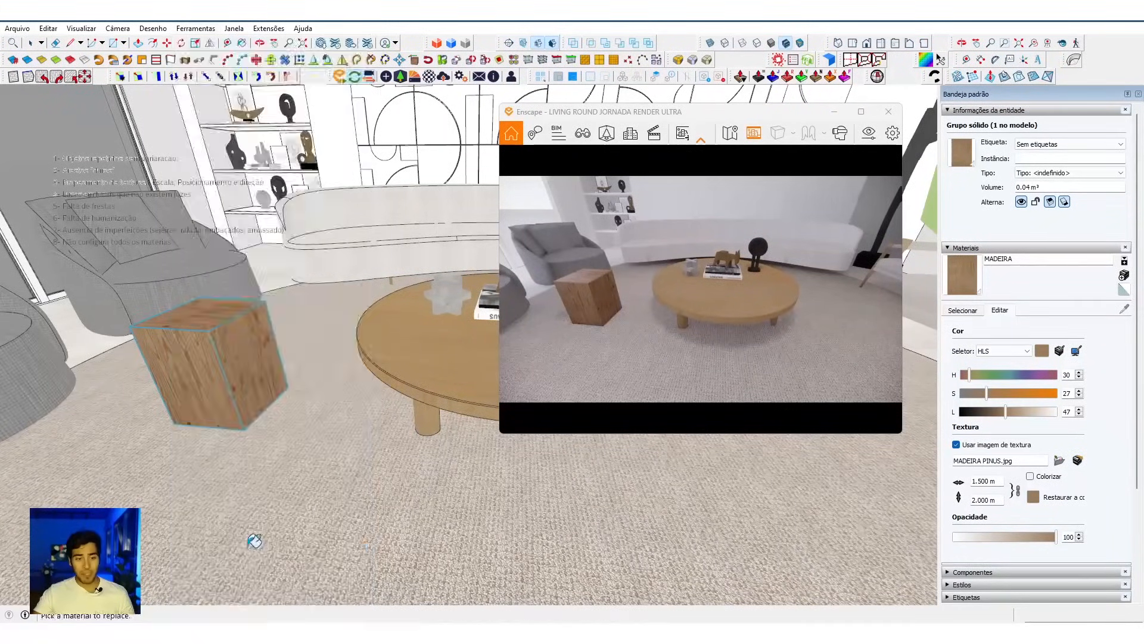
pyautogui.click(374, 331)
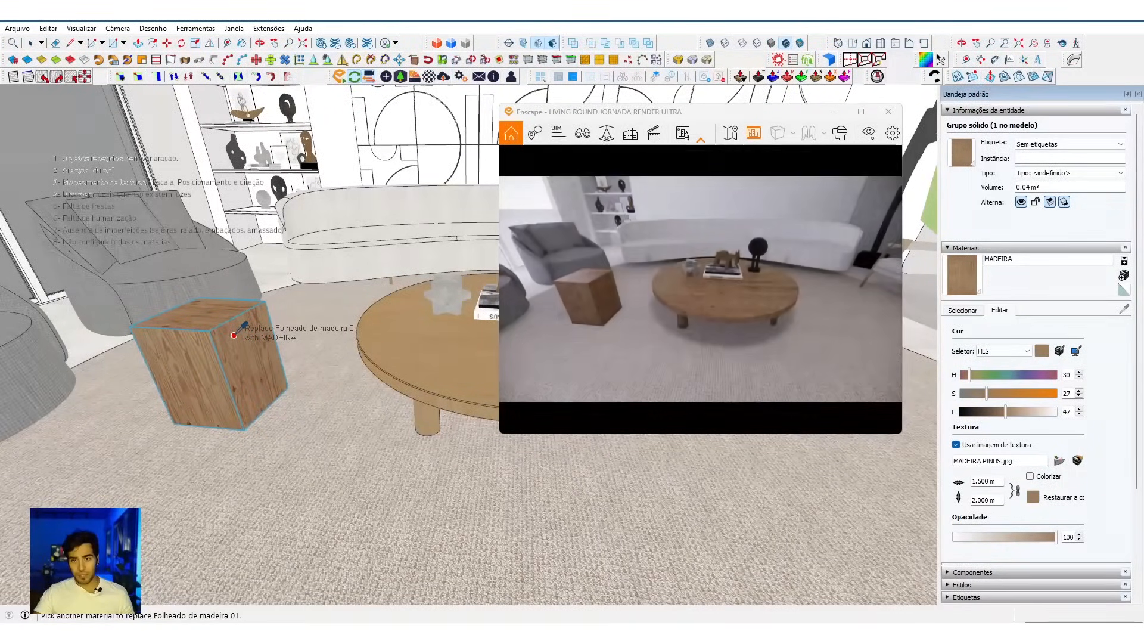
pyautogui.click(234, 335)
# Step: Delete the sample box beside the coffee table
pyautogui.moveTo(248, 352); pyautogui.dragTo(252, 354, button='middle')
pyautogui.press('space')
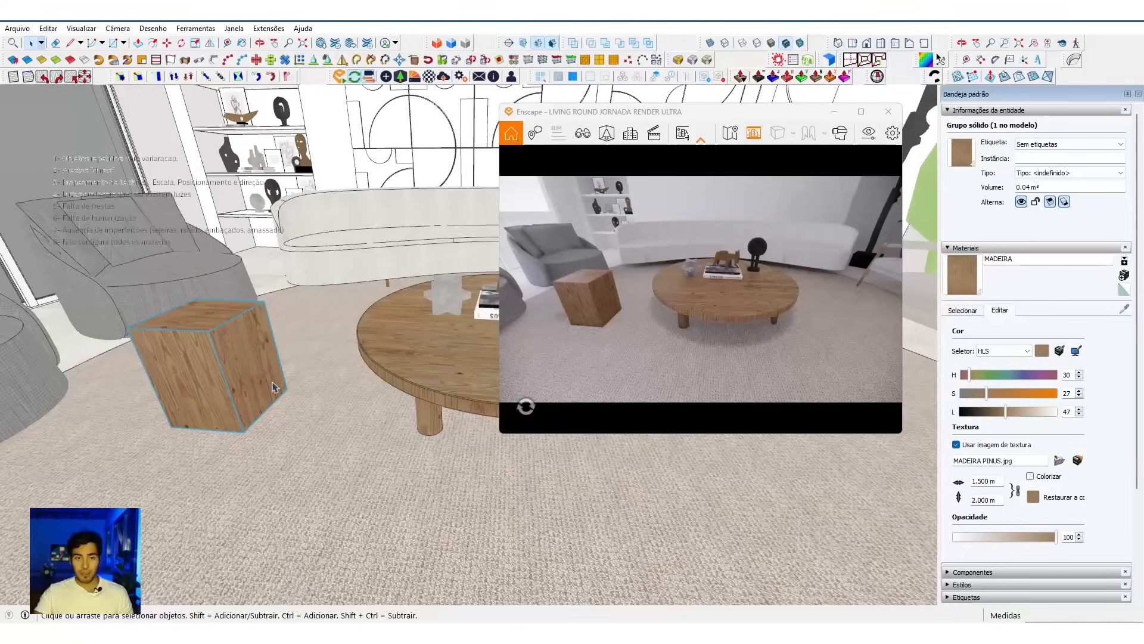
pyautogui.press('Delete')
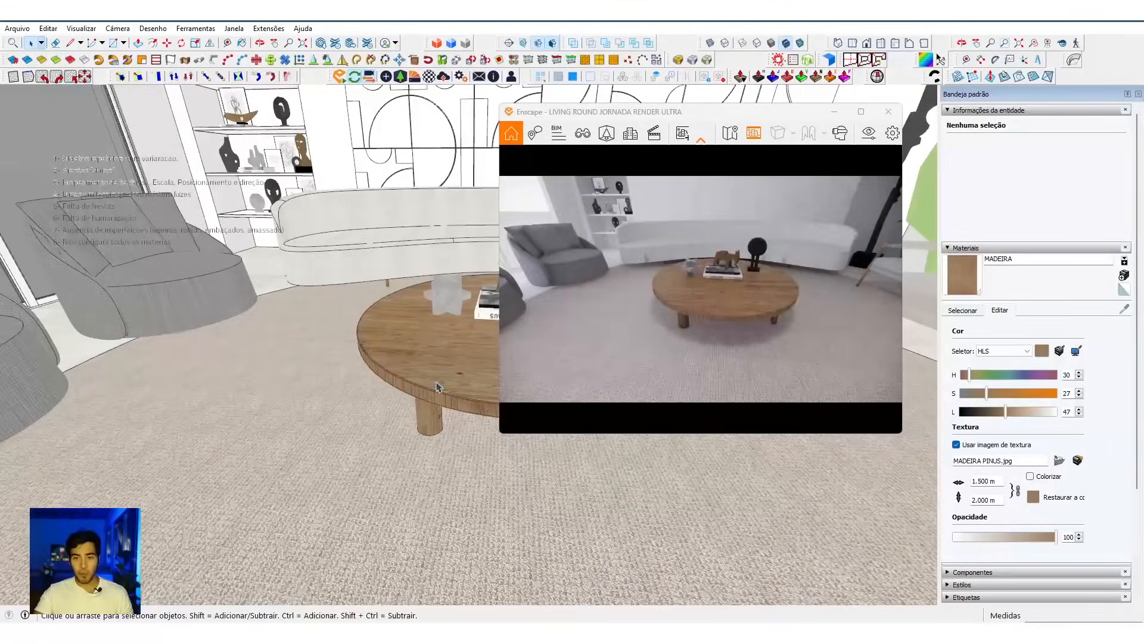
# Step: Open the coffee table's top group for editing and paint its curved side surface with MADEIRA
pyautogui.moveTo(438, 389); pyautogui.dragTo(360, 397, button='middle')
pyautogui.scroll(6, 316, 393)
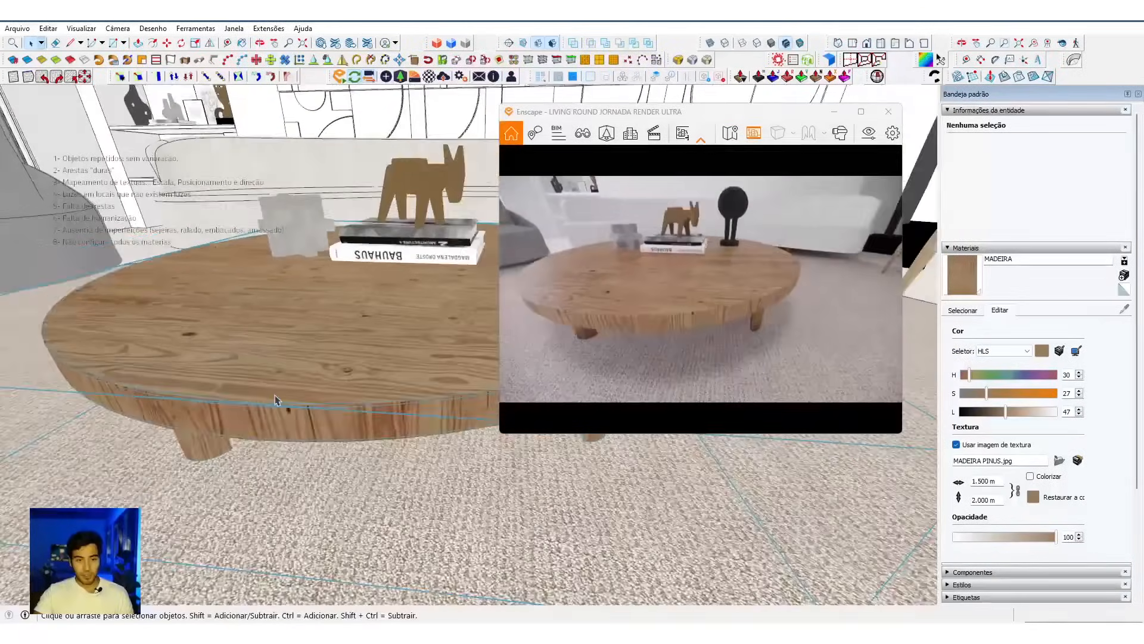
pyautogui.doubleClick(310, 385)
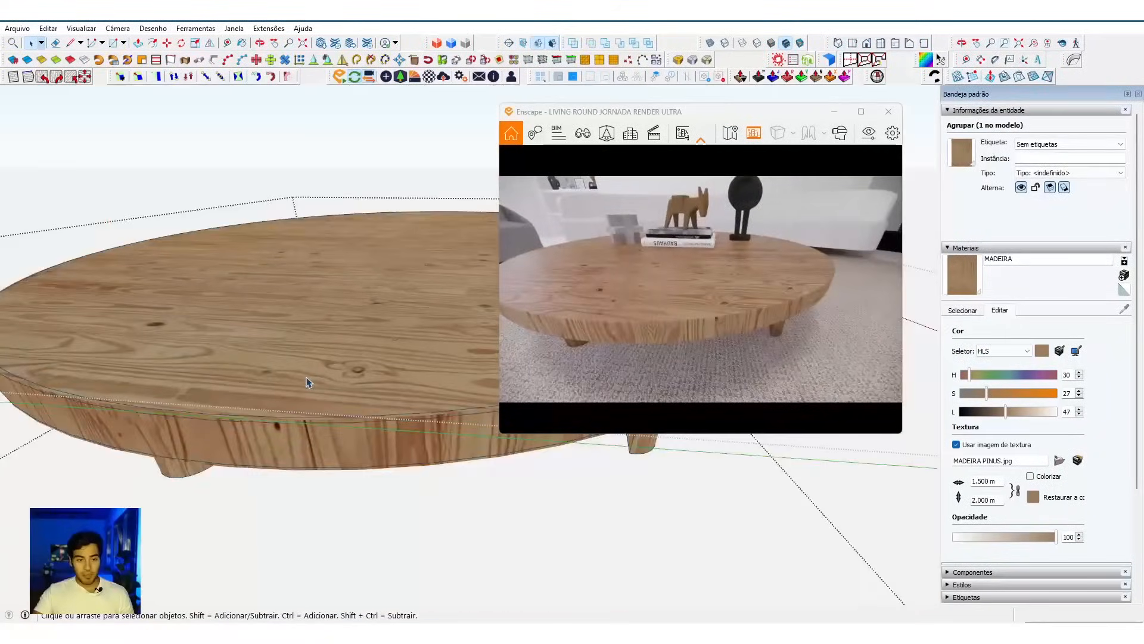
pyautogui.scroll(-3, 307, 378)
pyautogui.doubleClick(307, 377)
pyautogui.tripleClick(307, 378)
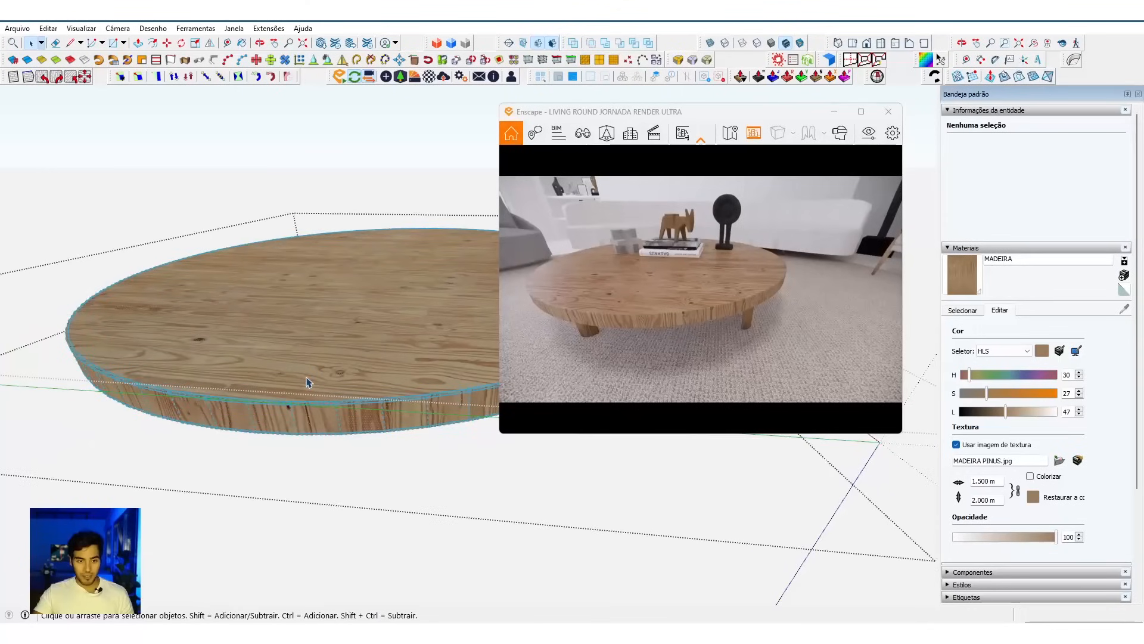
pyautogui.scroll(3, 307, 381)
pyautogui.click(311, 422)
pyautogui.press('b')
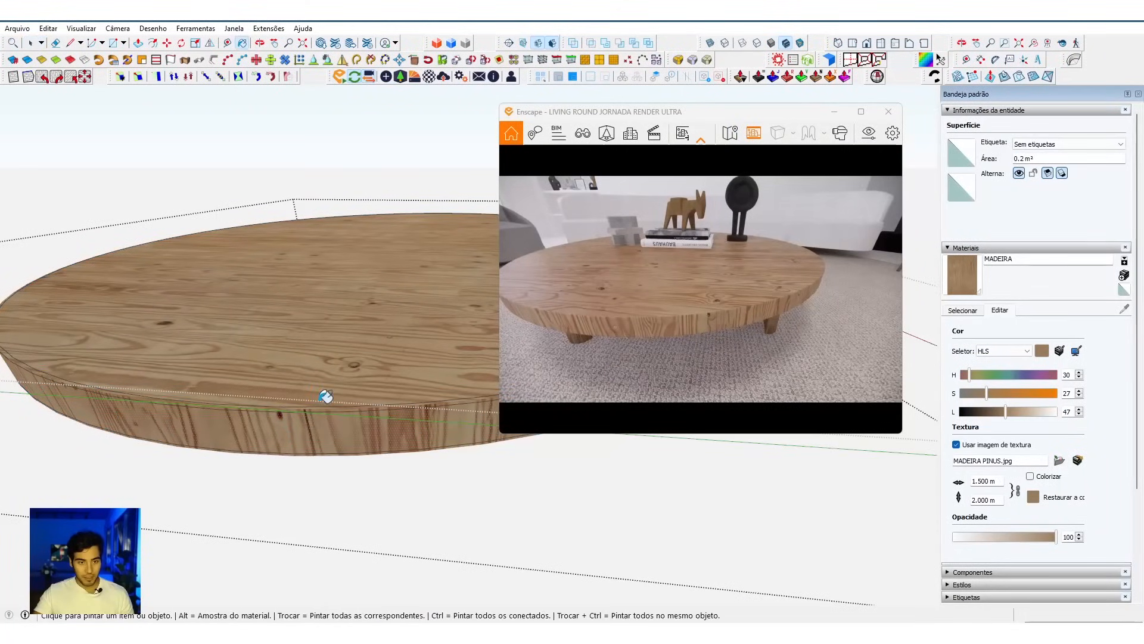
pyautogui.click(322, 424)
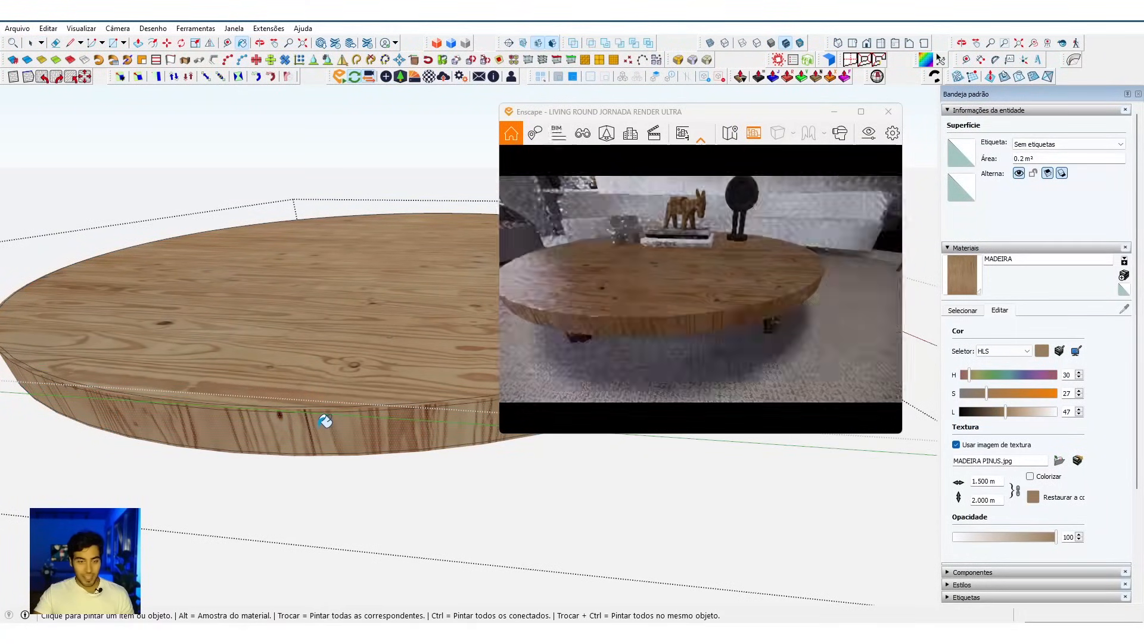
# Step: Rotate the wood texture on the tabletop's curved side clockwise in 90° turns so the grain runs horizontally
pyautogui.moveTo(334, 396); pyautogui.dragTo(328, 392, button='middle')
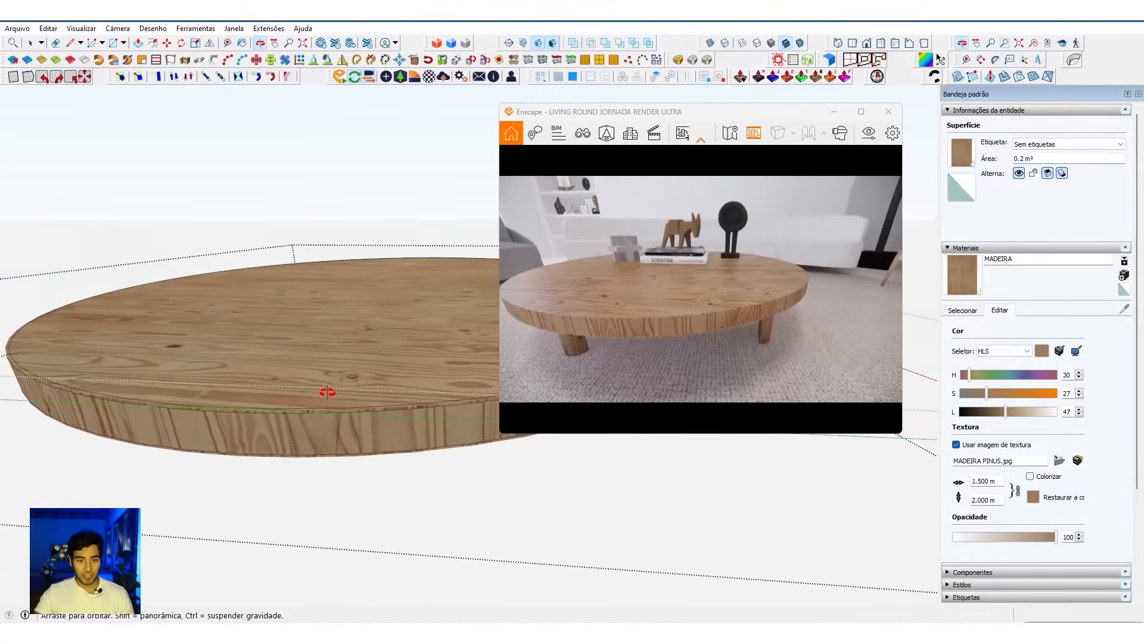
pyautogui.scroll(2, 314, 432)
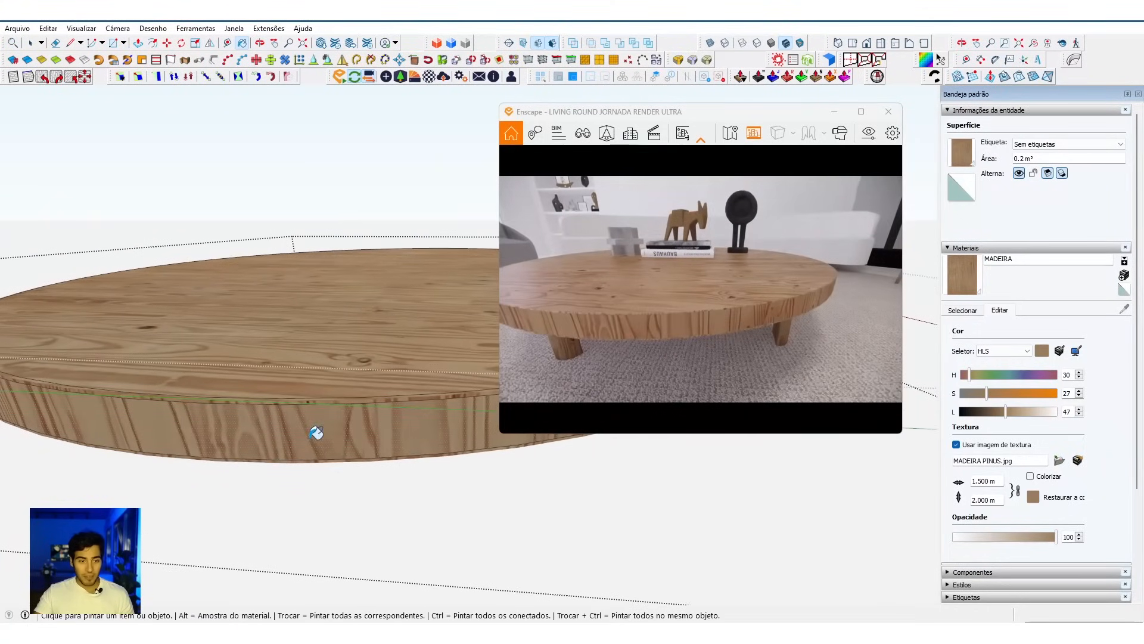
pyautogui.click(54, 83)
pyautogui.click(54, 82)
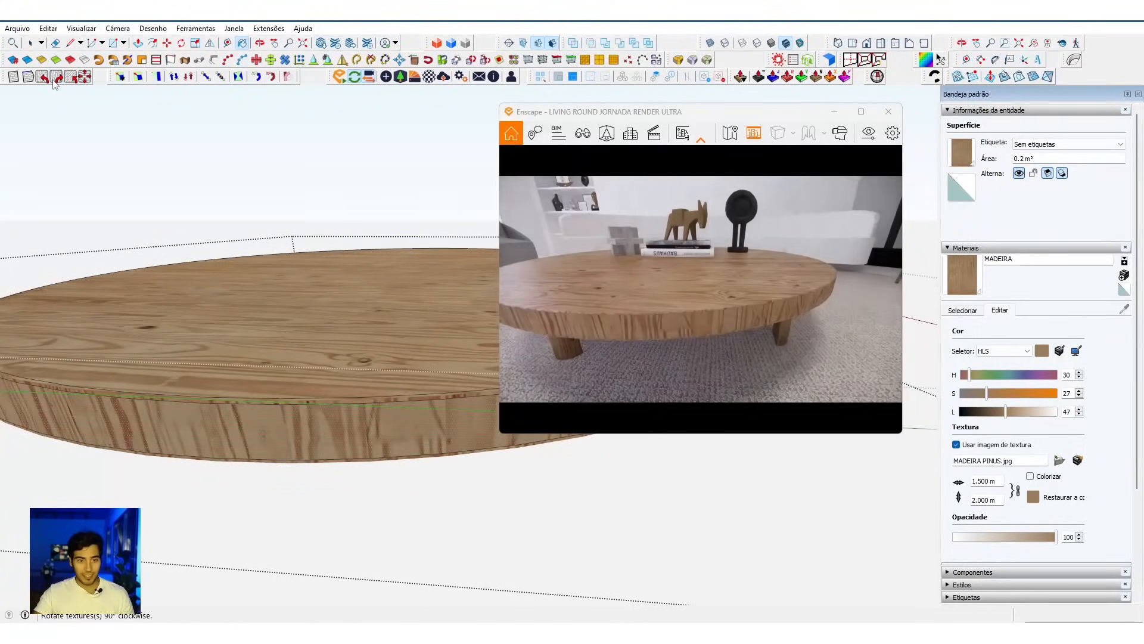
pyautogui.click(54, 83)
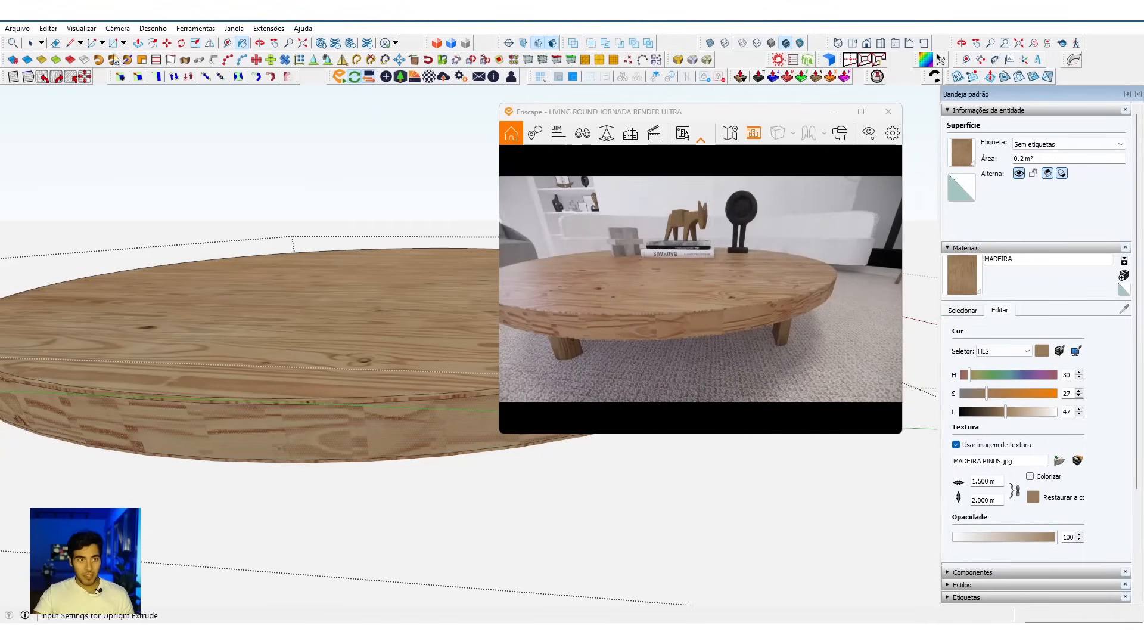
# Step: Turn on the display of hidden geometry to reveal the facets of the tabletop's curved side
pyautogui.click(83, 29)
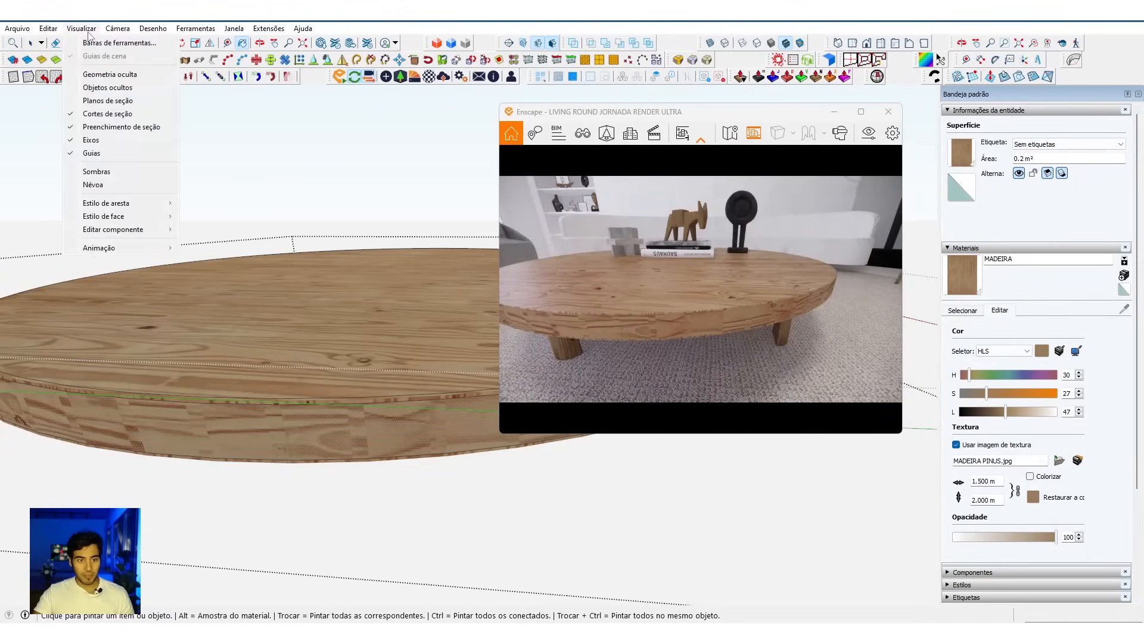
pyautogui.click(111, 74)
pyautogui.press('space')
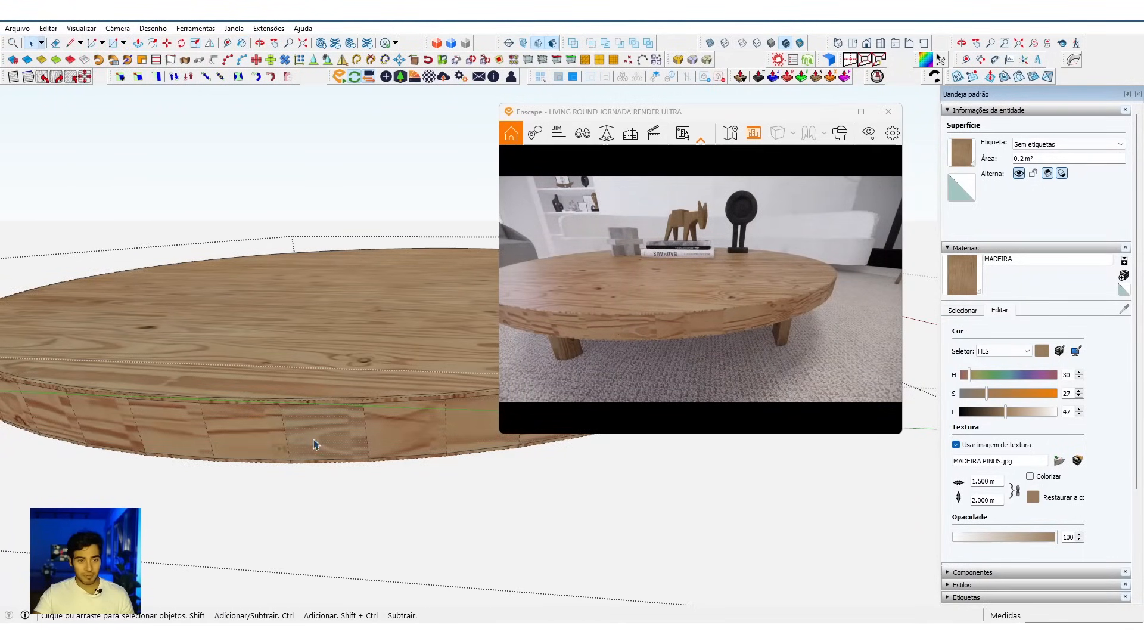
# Step: Repaint a single front facet of the tabletop's curved side with MADEIRA
pyautogui.rightClick(322, 437)
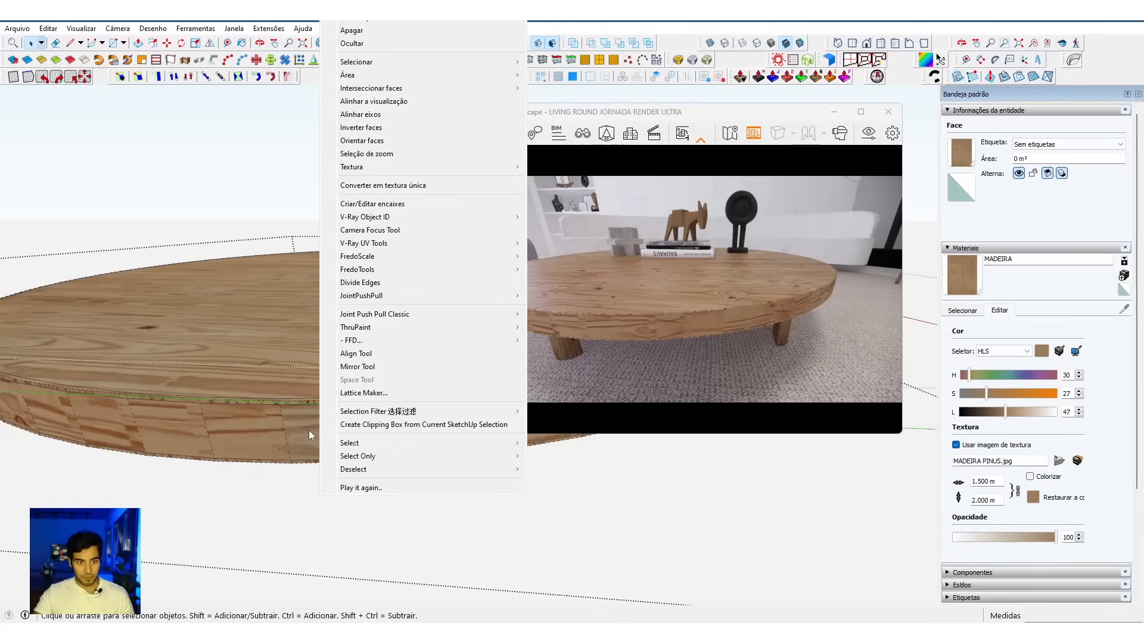
pyautogui.click(306, 434)
pyautogui.press('b')
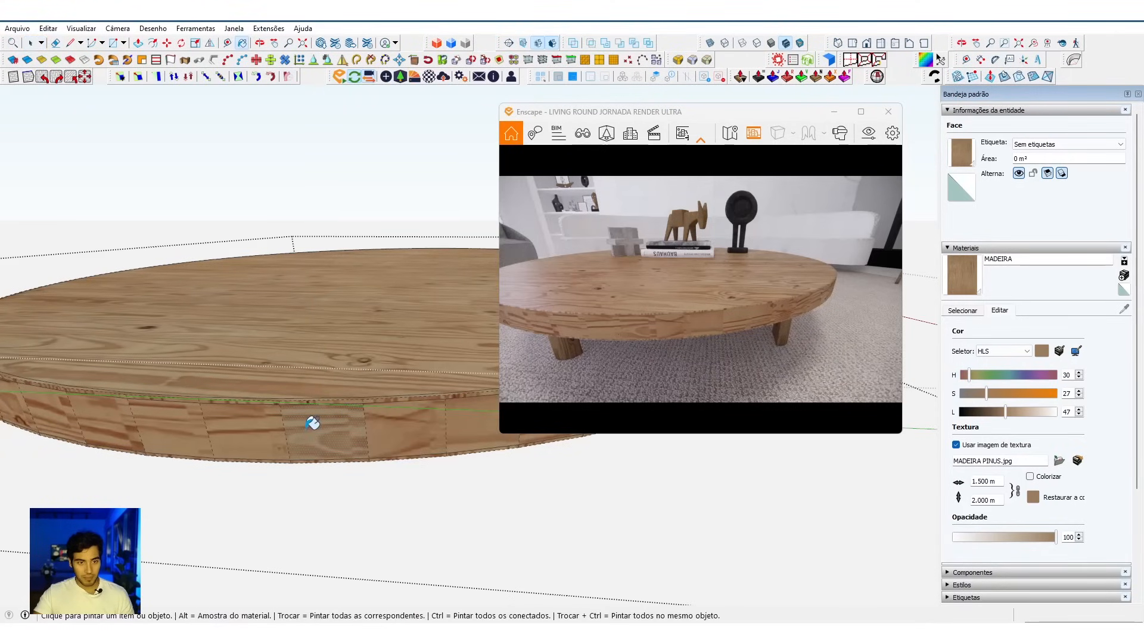
pyautogui.click(322, 429)
# Step: Rotate the texture of the repainted front facet 90° counterclockwise
pyautogui.press('space')
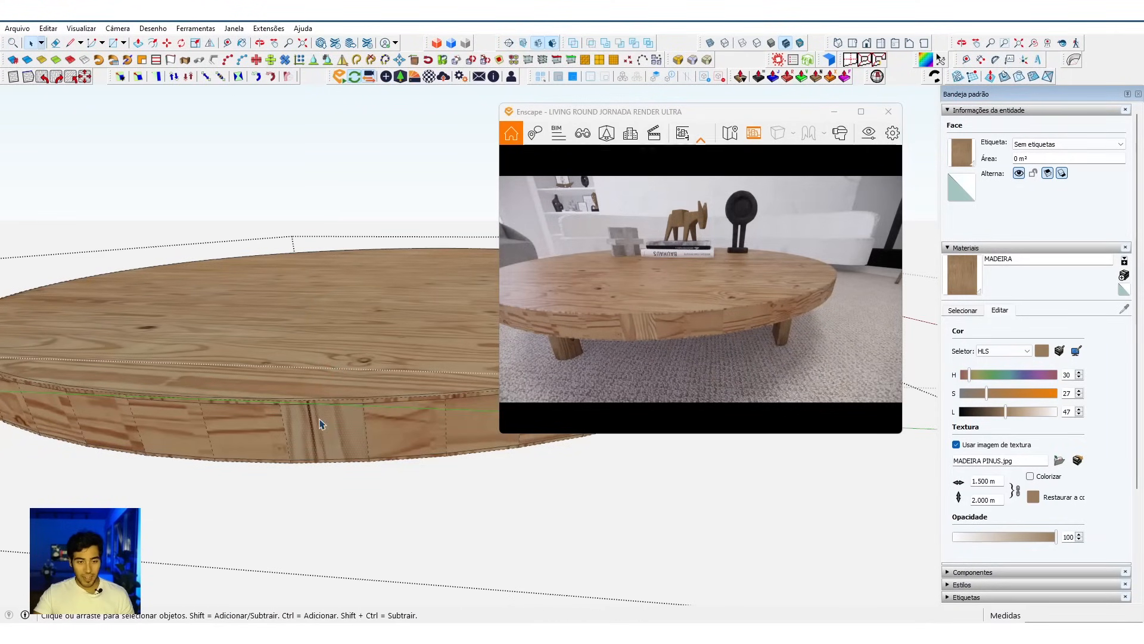
pyautogui.rightClick(320, 421)
pyautogui.click(302, 427)
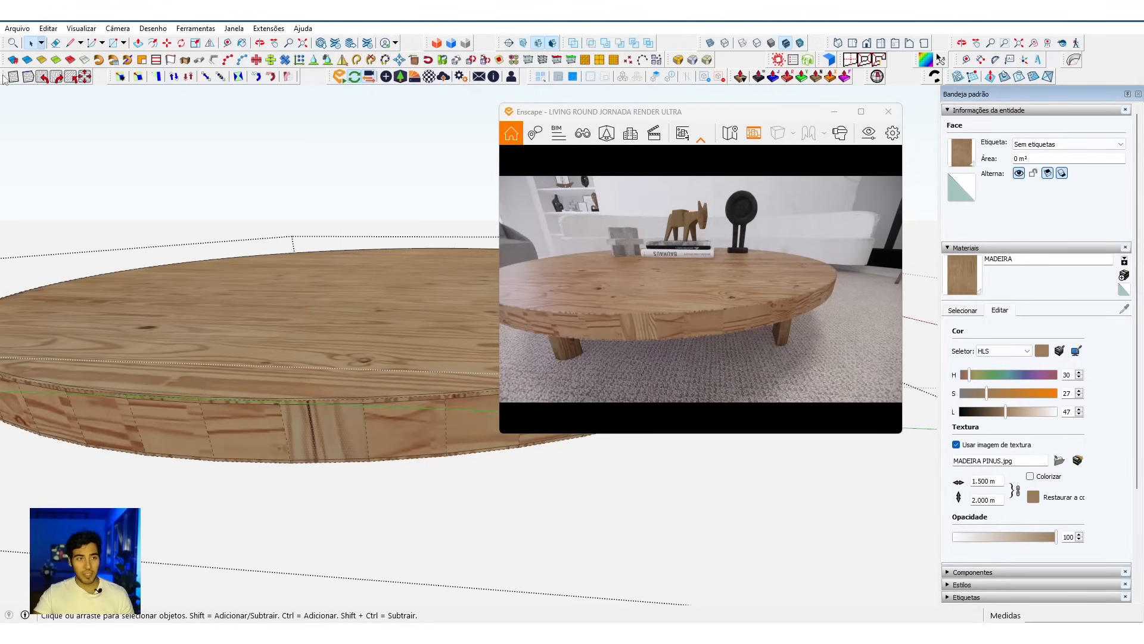
pyautogui.moveTo(3, 79); pyautogui.dragTo(27, 70)
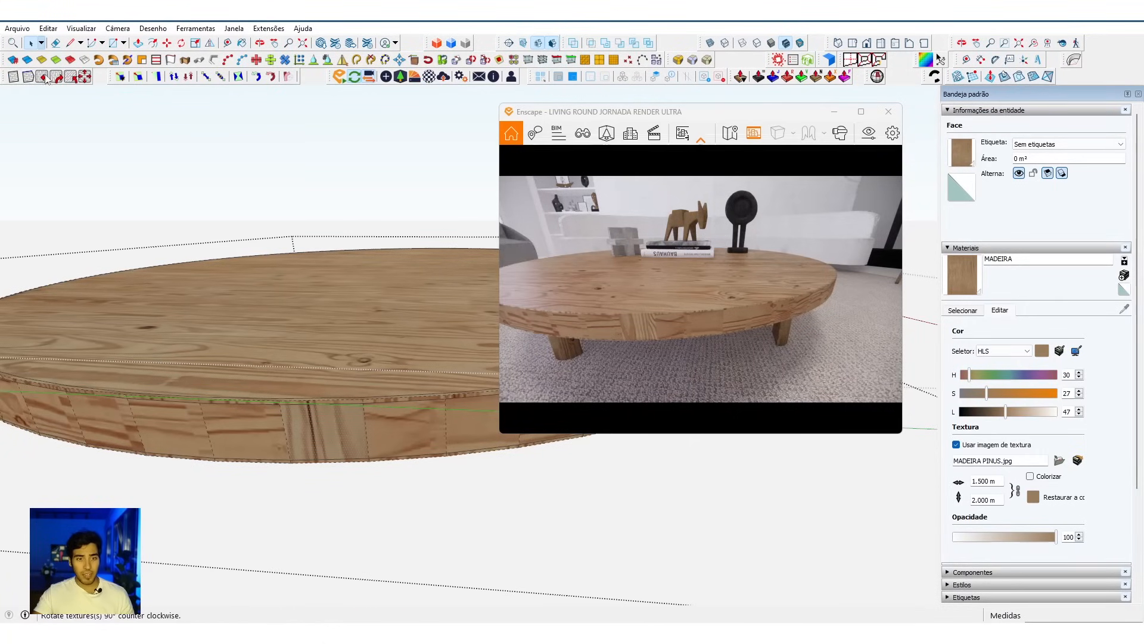
pyautogui.click(43, 77)
# Step: Set the texture of the repainted front facet to projected (Projetada)
pyautogui.rightClick(321, 430)
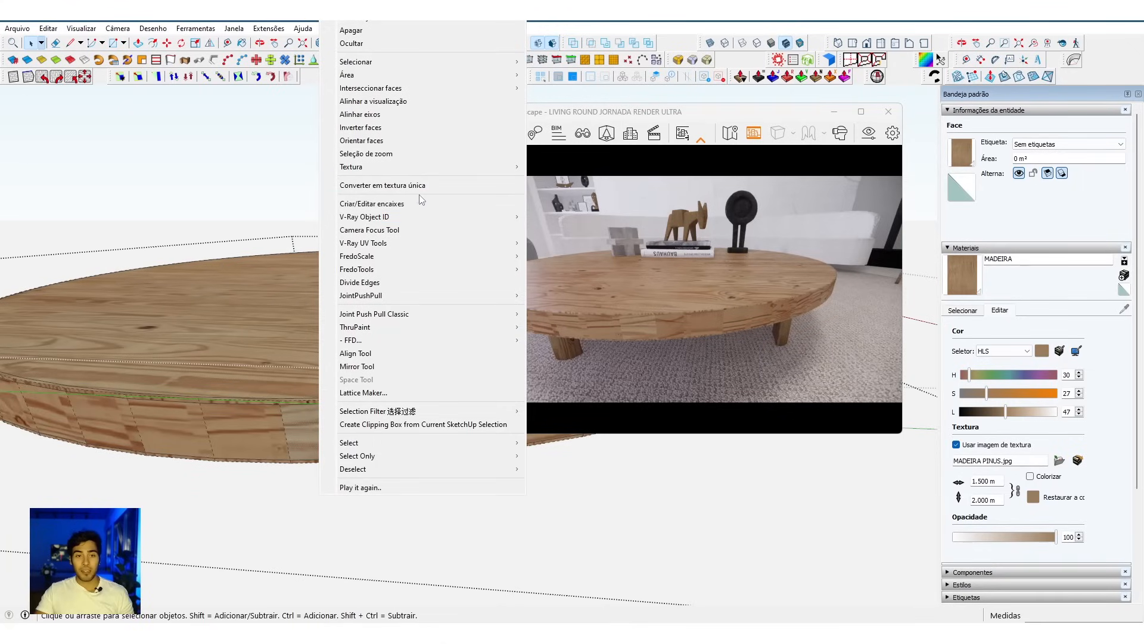
pyautogui.moveTo(482, 169)
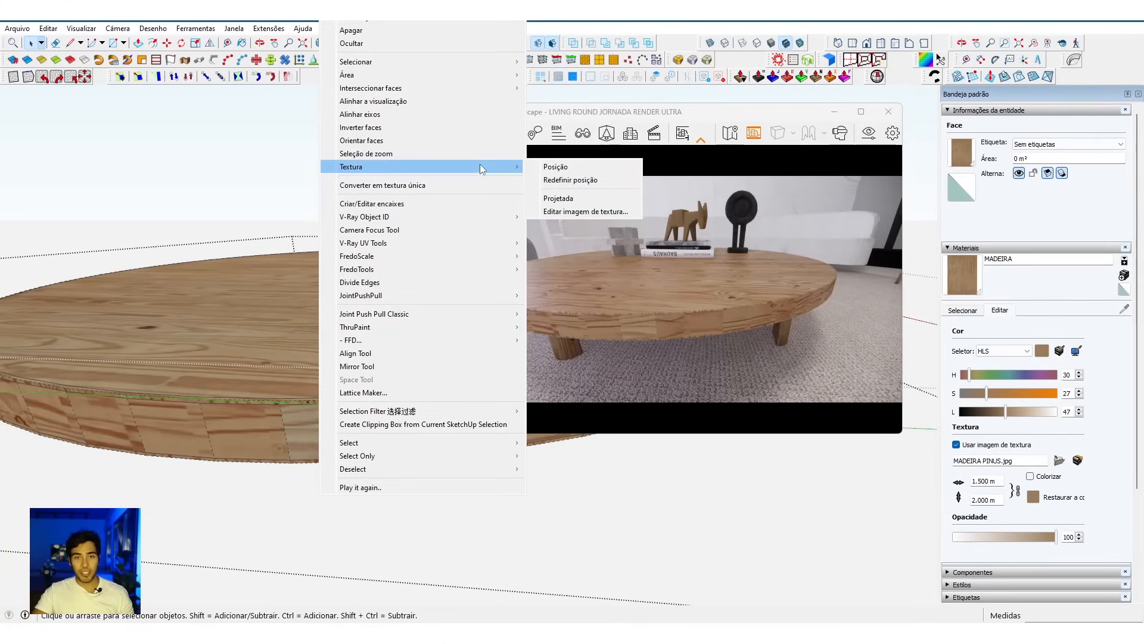
pyautogui.click(559, 202)
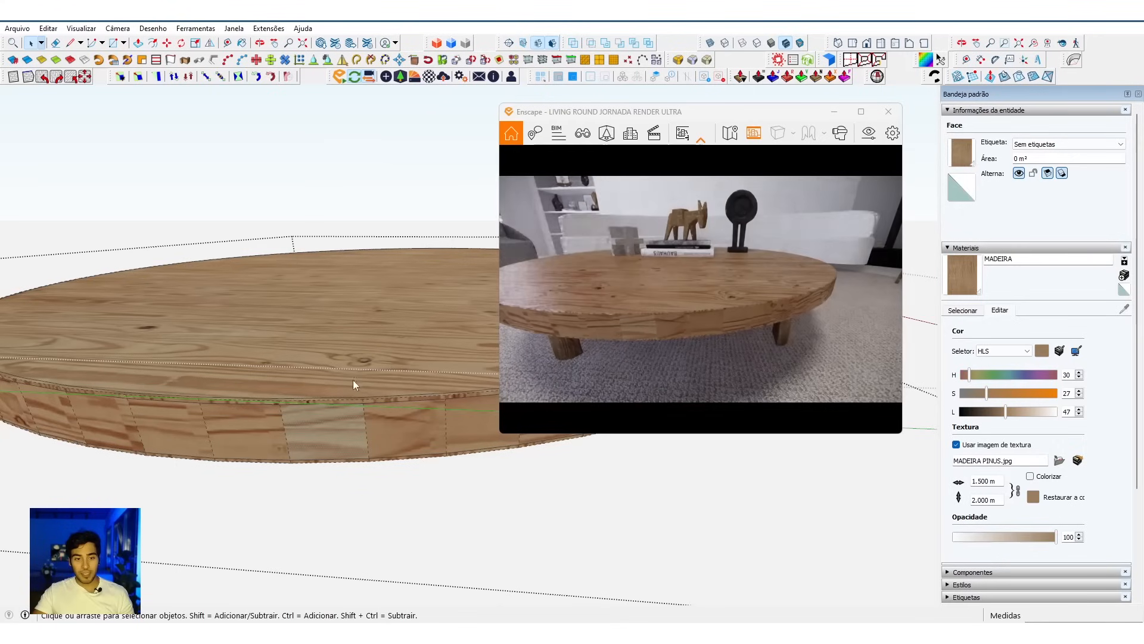
pyautogui.press('b')
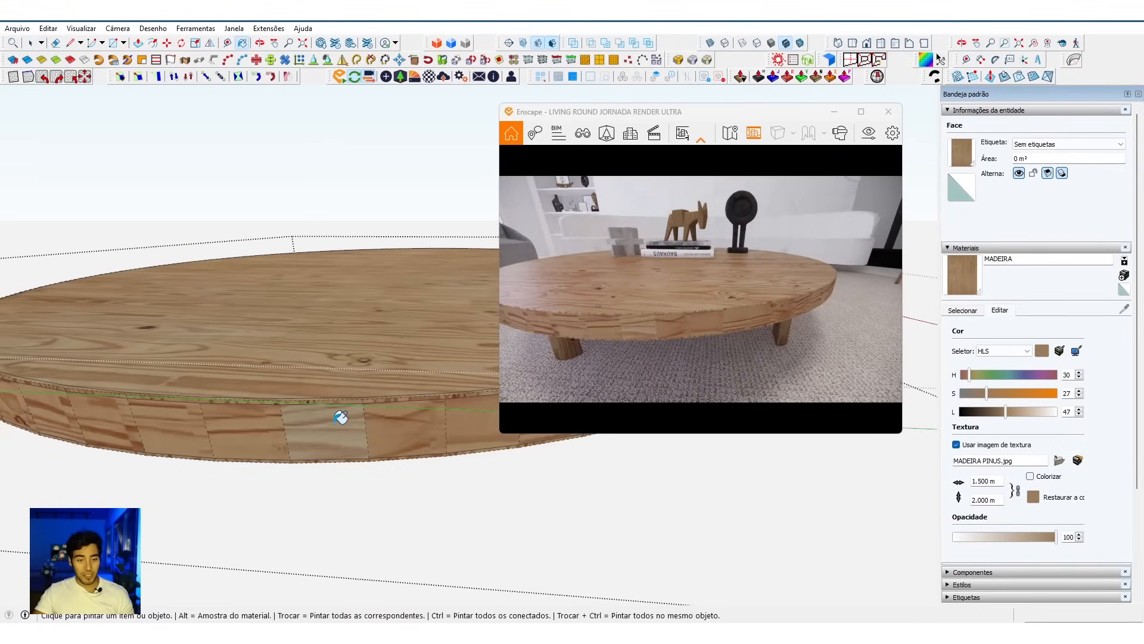
pyautogui.press('alt')
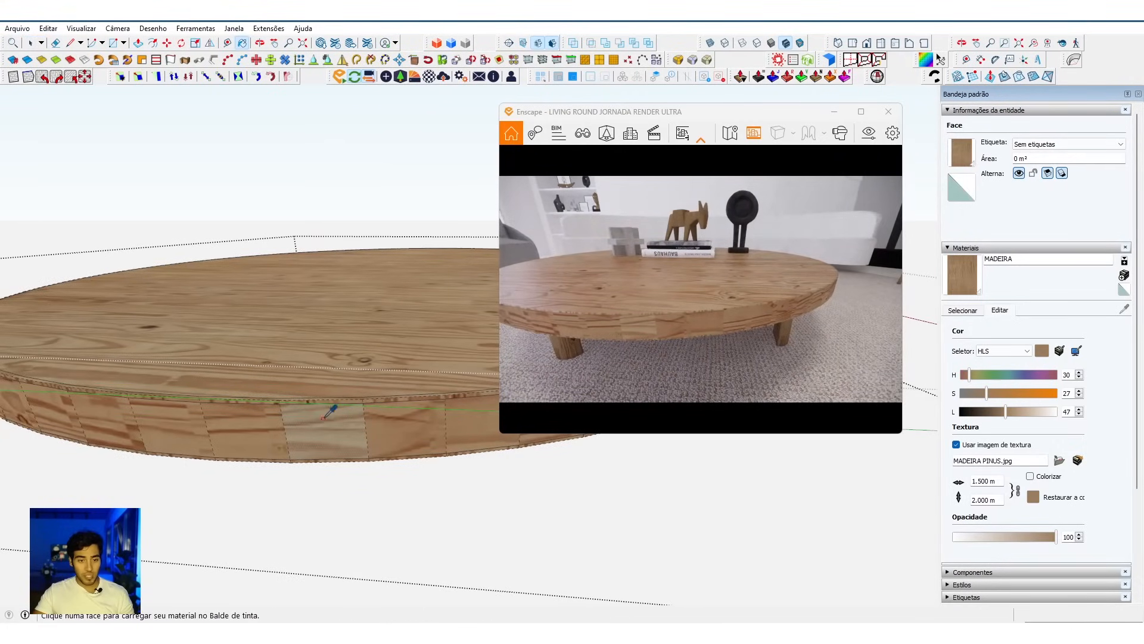
# Step: Select all the connected geometry of the coffee table's top
pyautogui.moveTo(431, 415); pyautogui.dragTo(400, 375, button='middle')
pyautogui.press('space')
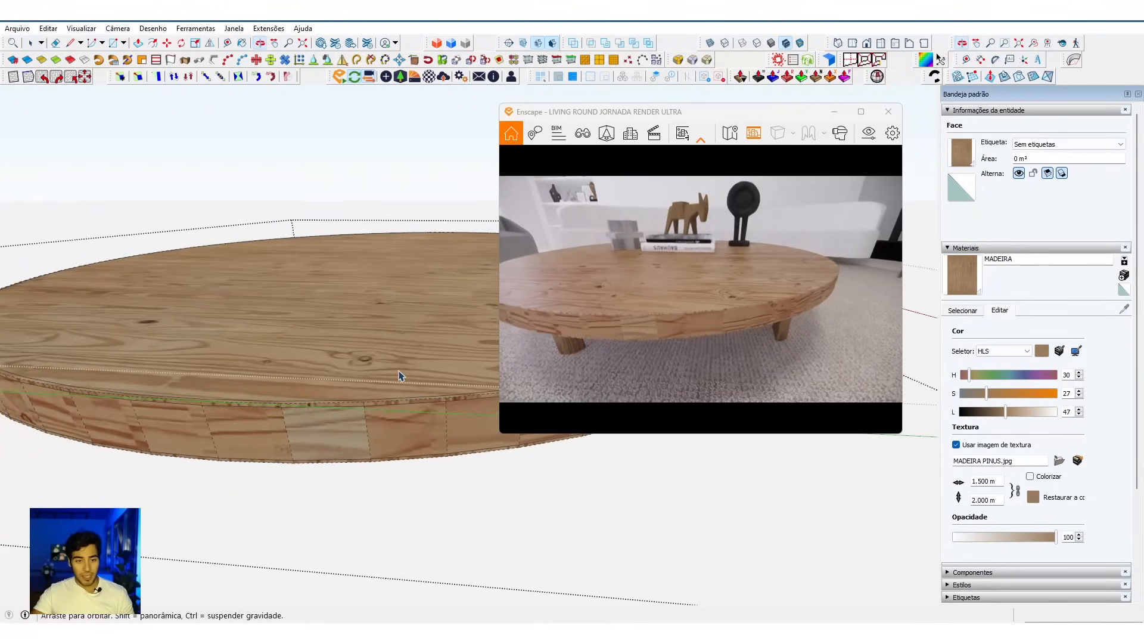
pyautogui.tripleClick(400, 375)
pyautogui.moveTo(406, 320); pyautogui.dragTo(417, 367, button='middle')
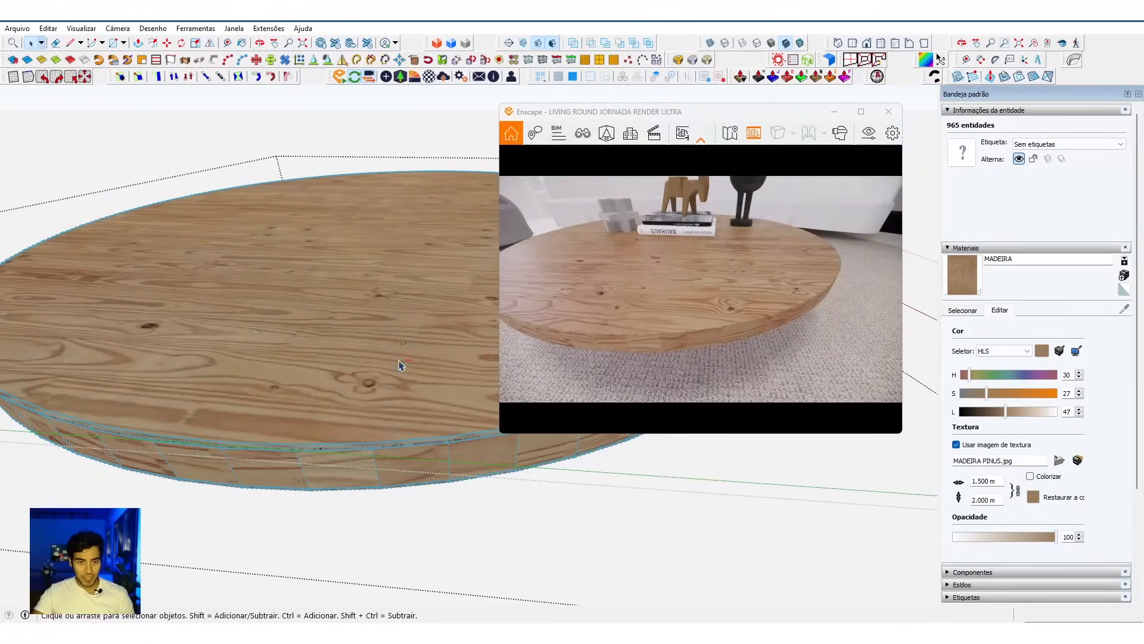
# Step: Repaint the selected curved side facets of the coffee table's top with the projected MADEIRA texture for continuous grain
pyautogui.moveTo(398, 365)
pyautogui.mouseDown(button='middle')
pyautogui.moveTo(366, 365)
pyautogui.moveTo(383, 186)
pyautogui.mouseUp(button='middle')
pyautogui.moveTo(354, 365)
pyautogui.mouseDown(button='middle')
pyautogui.moveTo(370, 439)
pyautogui.moveTo(370, 312)
pyautogui.moveTo(335, 205)
pyautogui.mouseUp(button='middle')
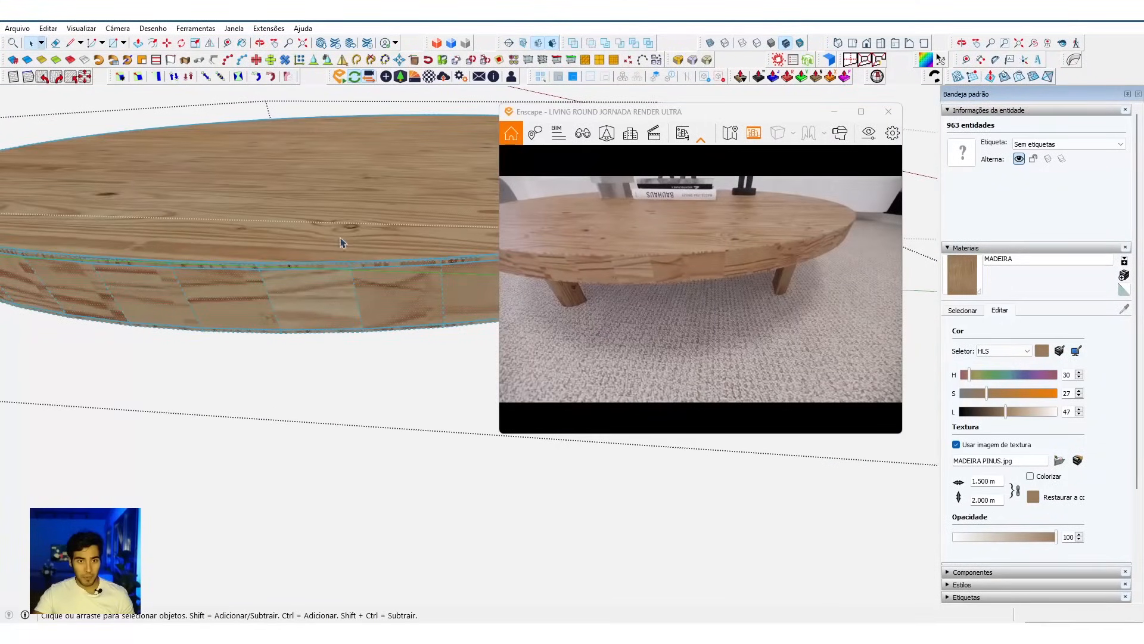
pyautogui.press('b')
pyautogui.scroll(2, 378, 299)
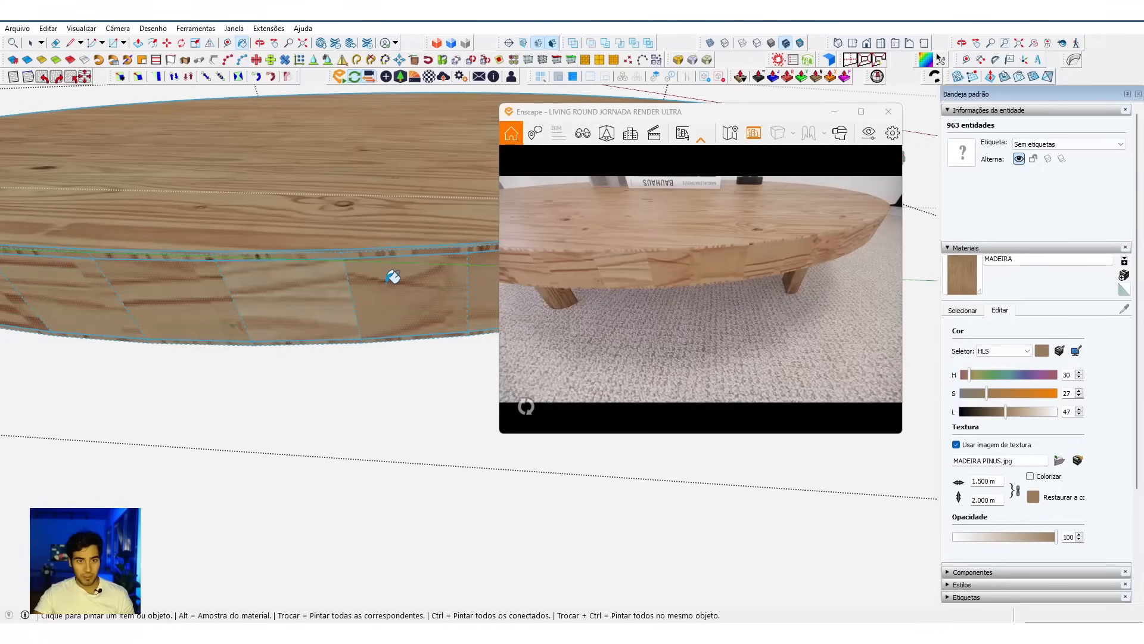
pyautogui.scroll(-1, 393, 276)
pyautogui.click(393, 275)
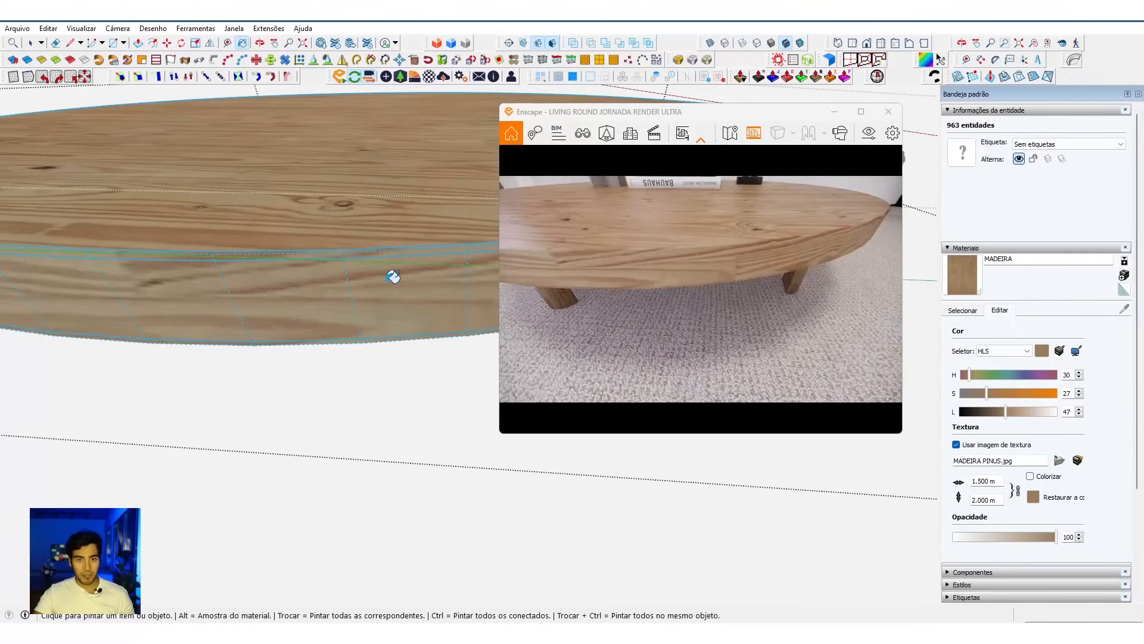
# Step: Examine the wood grain around the tabletop's curved side and the options available for one of its facets
pyautogui.moveTo(673, 283)
pyautogui.mouseDown(button='right')
pyautogui.moveTo(901, 258)
pyautogui.moveTo(864, 188)
pyautogui.mouseUp(button='right')
pyautogui.press('s')
pyautogui.press('w')
pyautogui.moveTo(112, 309); pyautogui.dragTo(225, 293, button='middle')
pyautogui.press('space')
pyautogui.click(298, 266)
pyautogui.rightClick(307, 268)
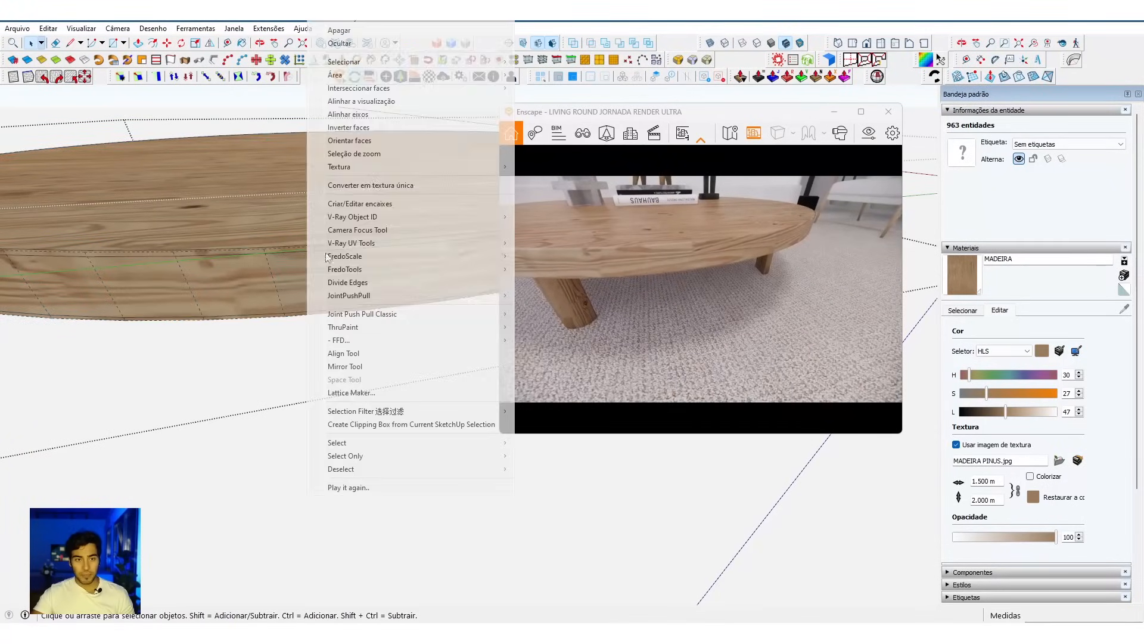
pyautogui.moveTo(382, 173)
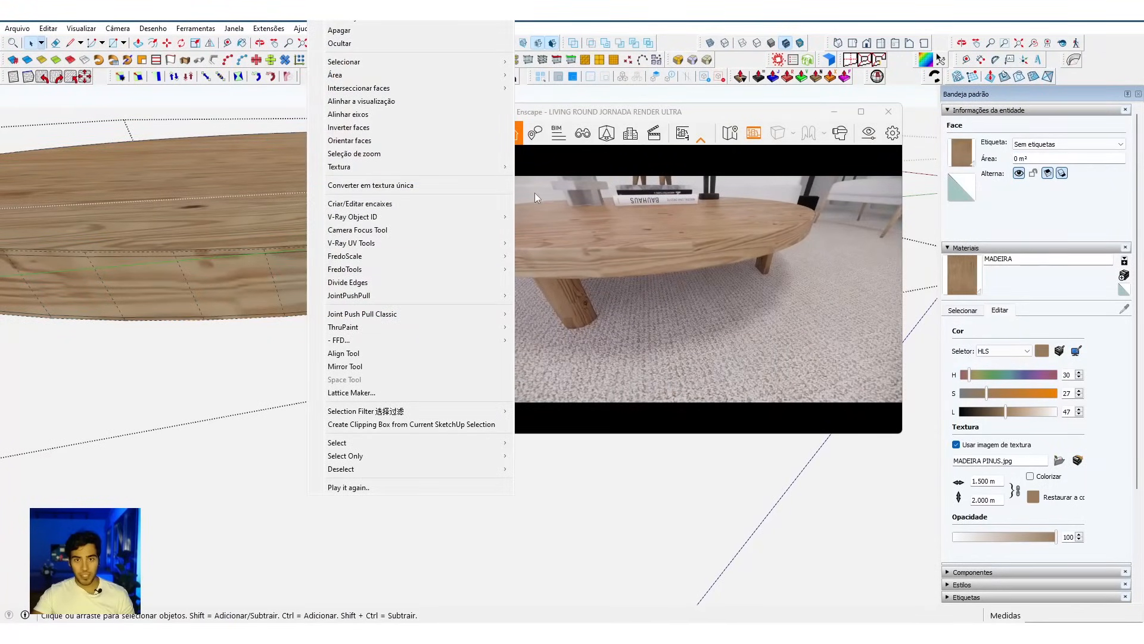
pyautogui.click(243, 295)
pyautogui.moveTo(656, 290)
pyautogui.mouseDown(button='right')
pyautogui.moveTo(554, 289)
pyautogui.moveTo(620, 304)
pyautogui.moveTo(644, 334)
pyautogui.mouseUp(button='right')
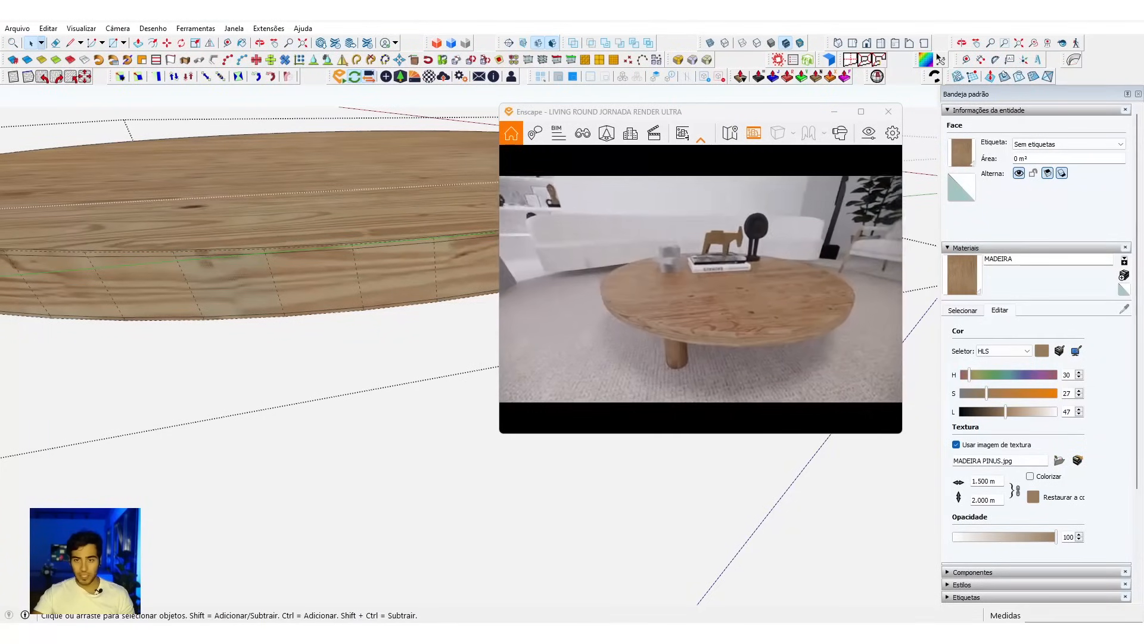
# Step: Exit the coffee table's nested groups and turn off the display of hidden geometry
pyautogui.moveTo(347, 360); pyautogui.dragTo(357, 360, button='middle')
pyautogui.click(356, 361)
pyautogui.click(356, 360)
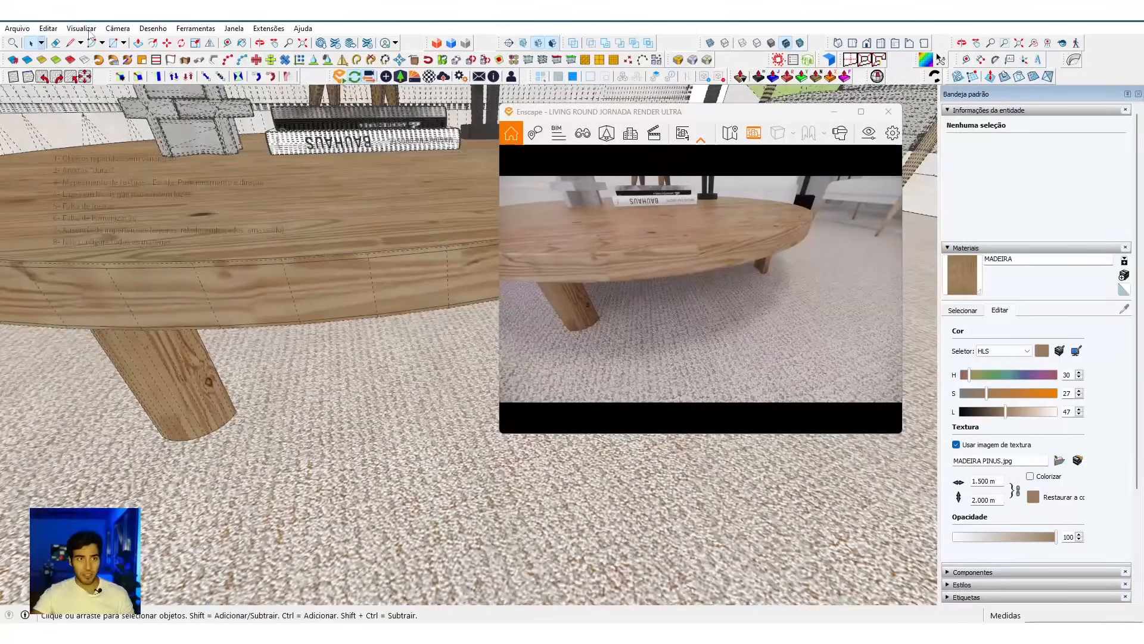
pyautogui.click(87, 30)
pyautogui.click(117, 75)
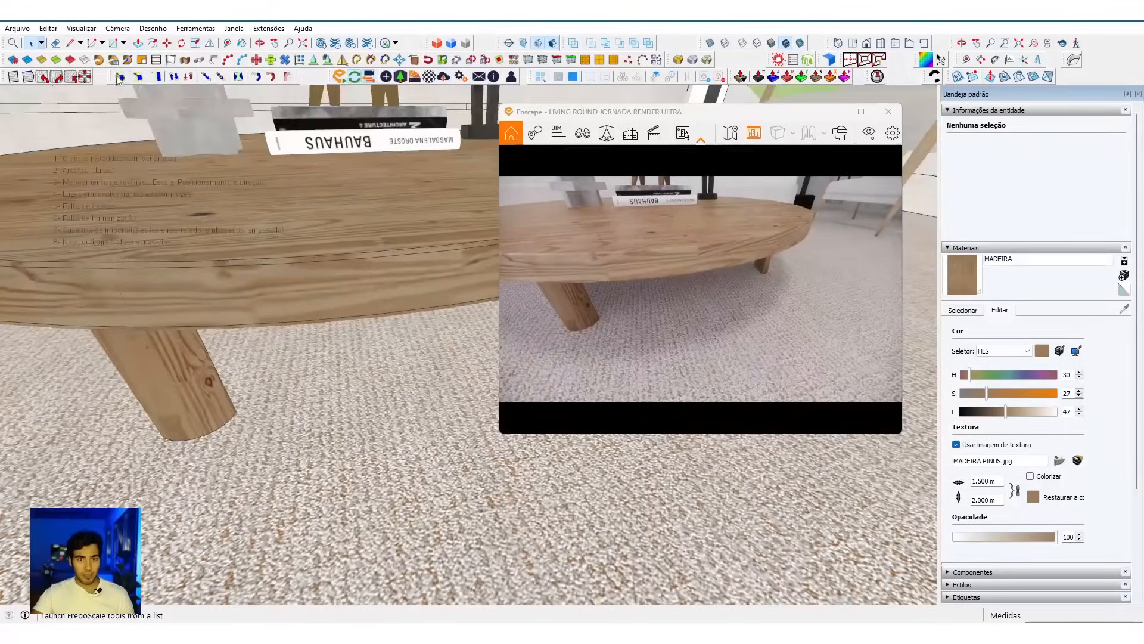
# Step: Examine the coffee table and the surrounding living room from farther away in both the render and the model
pyautogui.click(685, 292)
pyautogui.scroll(-5, 686, 292)
pyautogui.scroll(-5, 613, 266)
pyautogui.moveTo(566, 269); pyautogui.dragTo(612, 266, button='right')
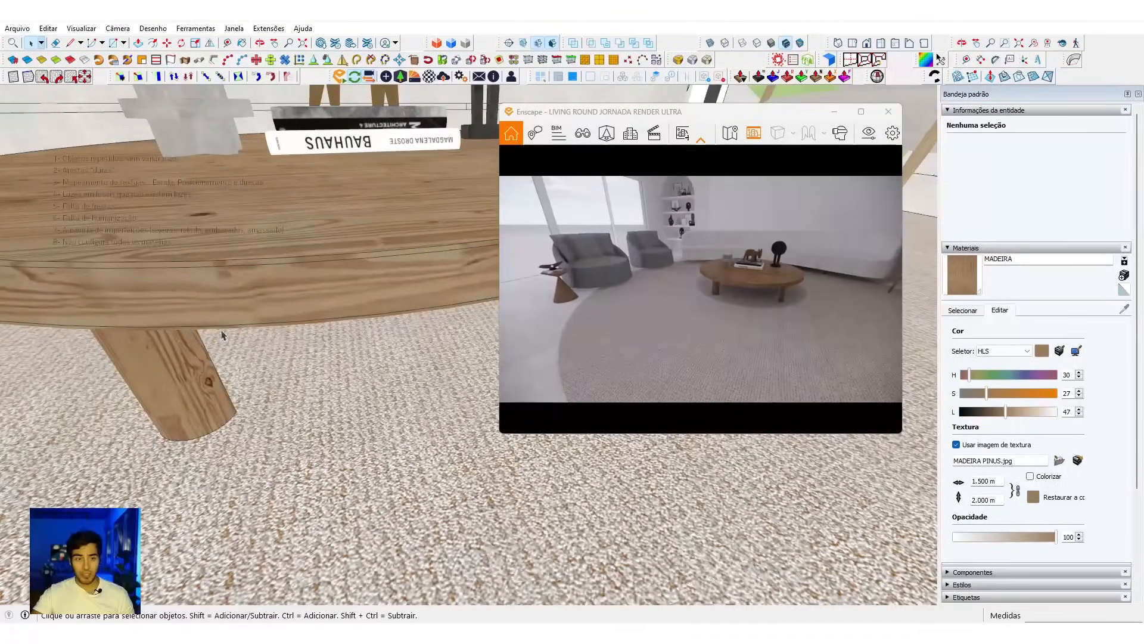
pyautogui.scroll(-6, 222, 336)
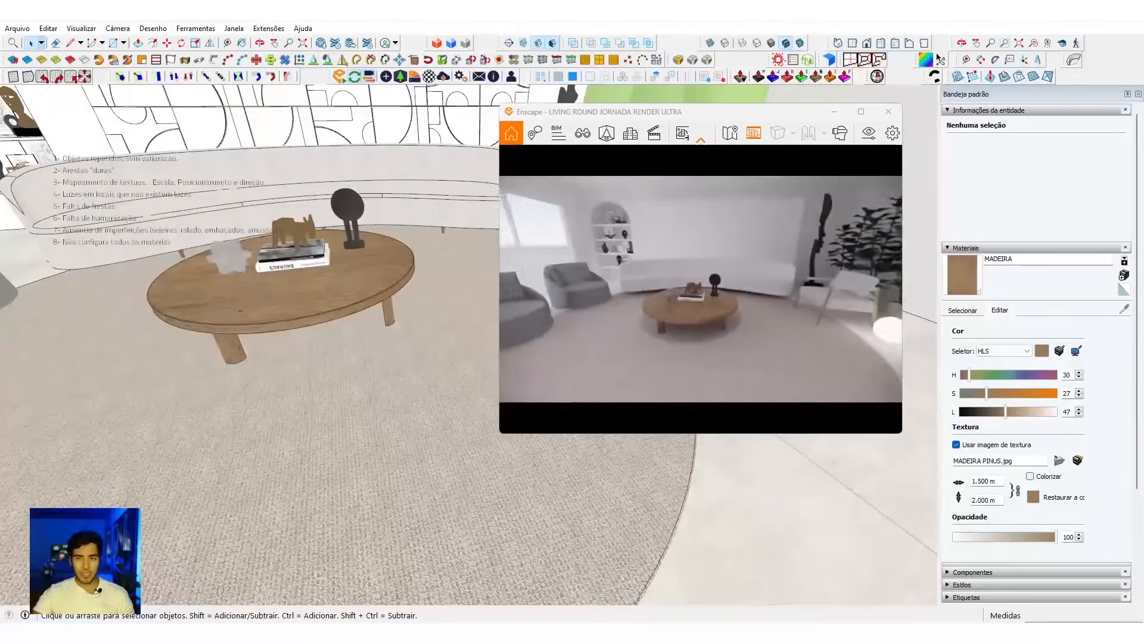
pyautogui.scroll(-4, 284, 452)
pyautogui.moveTo(284, 452)
pyautogui.mouseDown(button='middle')
pyautogui.moveTo(193, 381)
pyautogui.moveTo(455, 376)
pyautogui.moveTo(395, 391)
pyautogui.moveTo(392, 428)
pyautogui.mouseUp(button='middle')
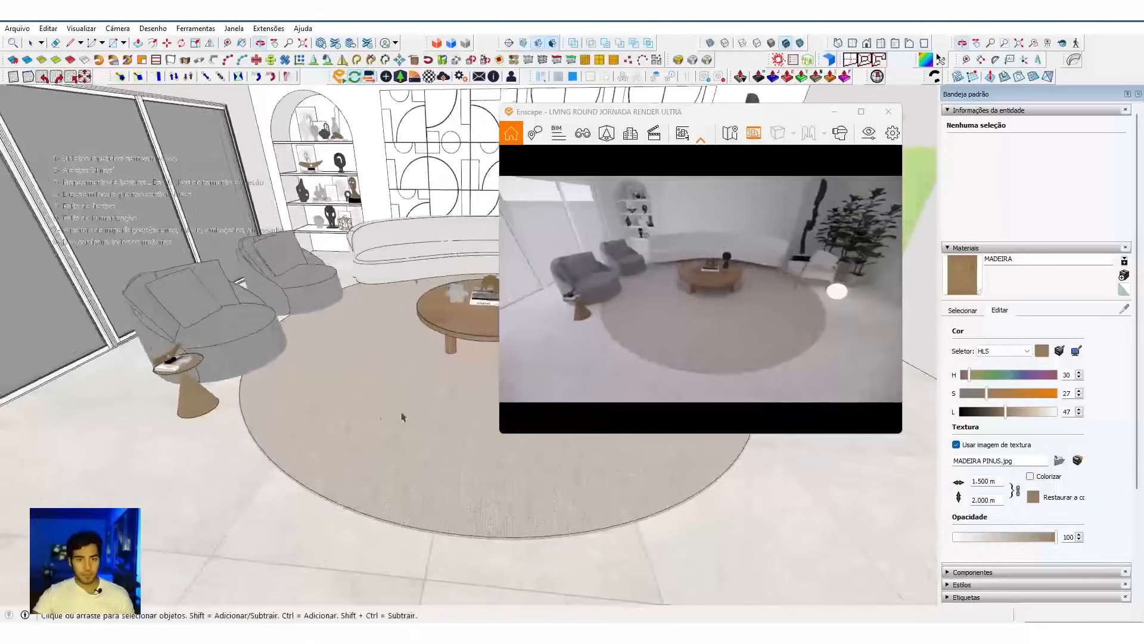
pyautogui.scroll(5, 414, 340)
pyautogui.moveTo(414, 334)
pyautogui.mouseDown(button='middle')
pyautogui.moveTo(307, 358)
pyautogui.moveTo(388, 249)
pyautogui.moveTo(462, 308)
pyautogui.moveTo(437, 304)
pyautogui.moveTo(416, 278)
pyautogui.moveTo(412, 242)
pyautogui.mouseUp(button='middle')
pyautogui.scroll(-2, 426, 464)
pyautogui.moveTo(426, 464)
pyautogui.mouseDown(button='middle')
pyautogui.moveTo(450, 396)
pyautogui.moveTo(444, 373)
pyautogui.mouseUp(button='middle')
pyautogui.scroll(-4, 322, 377)
pyautogui.moveTo(376, 334)
pyautogui.mouseDown(button='middle')
pyautogui.moveTo(360, 391)
pyautogui.moveTo(753, 429)
pyautogui.moveTo(893, 422)
pyautogui.mouseUp(button='middle')
pyautogui.scroll(5, 363, 396)
# Step: Lower the Enscape rectangular light below the living room ceiling by about 0.16 m
pyautogui.press('a')
pyautogui.moveTo(833, 539); pyautogui.dragTo(343, 484)
pyautogui.press('space')
pyautogui.click(393, 280)
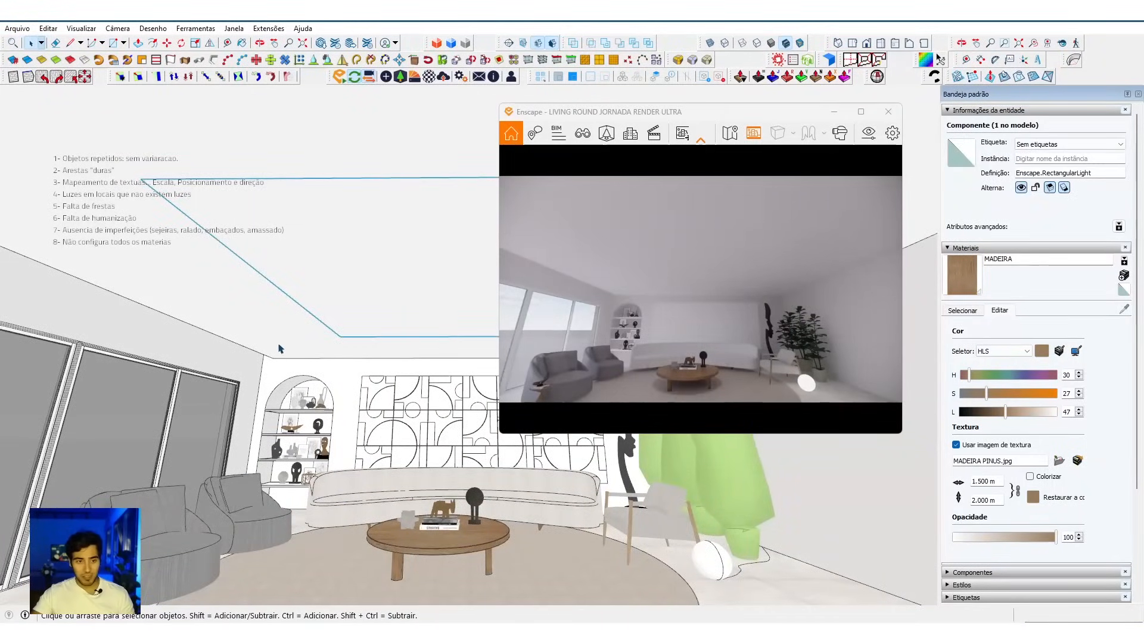
pyautogui.moveTo(279, 343); pyautogui.dragTo(285, 342, button='middle')
pyautogui.press('m')
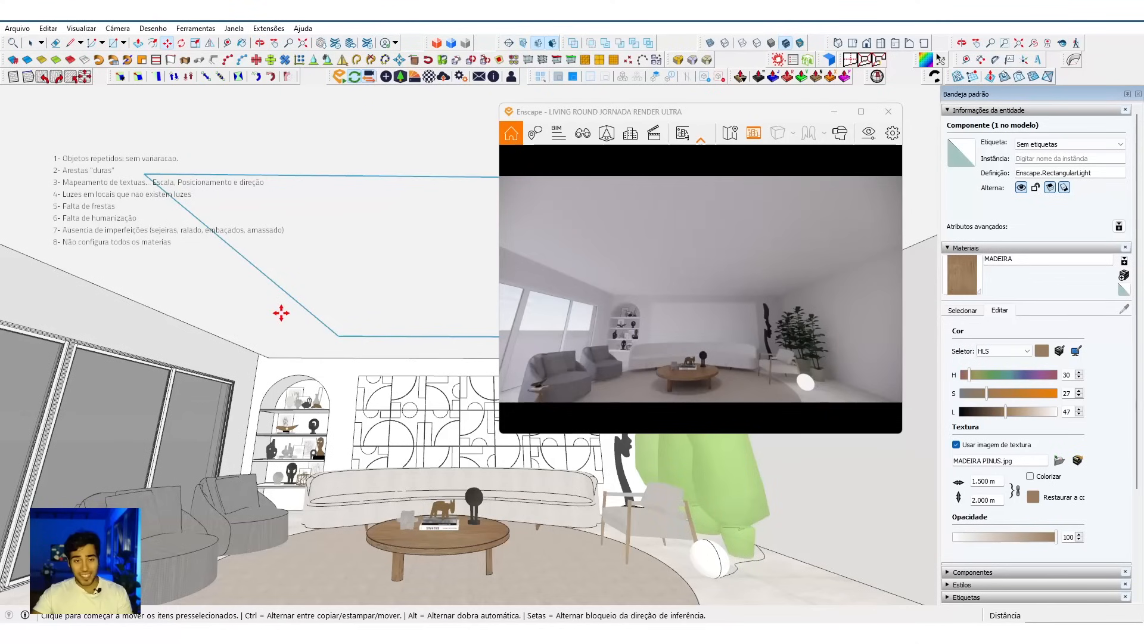
pyautogui.click(281, 313)
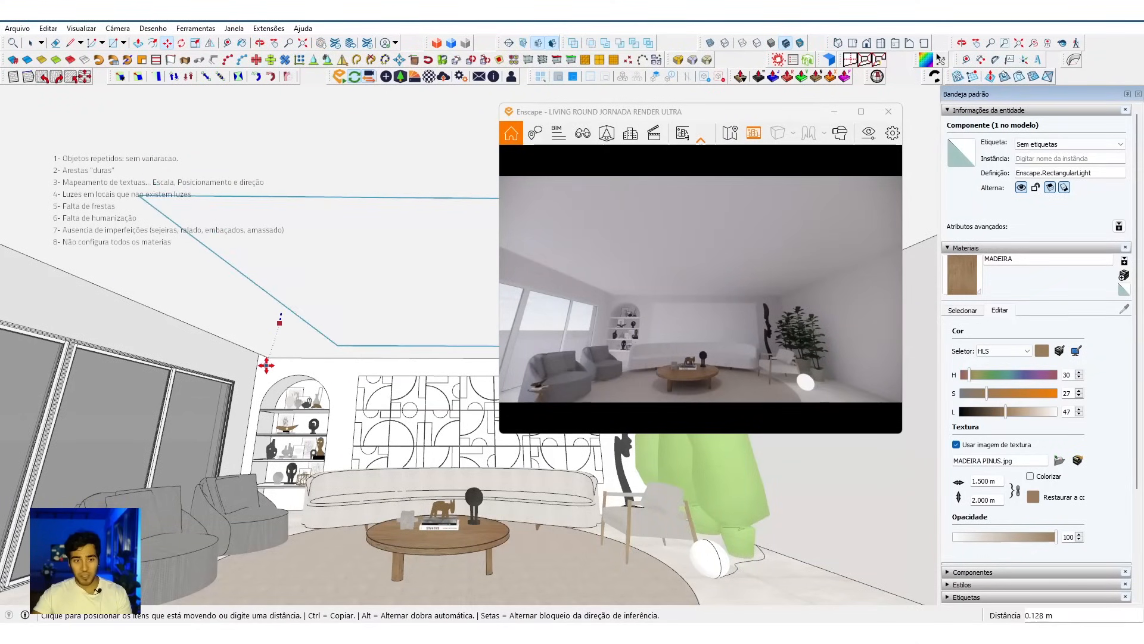
pyautogui.click(266, 367)
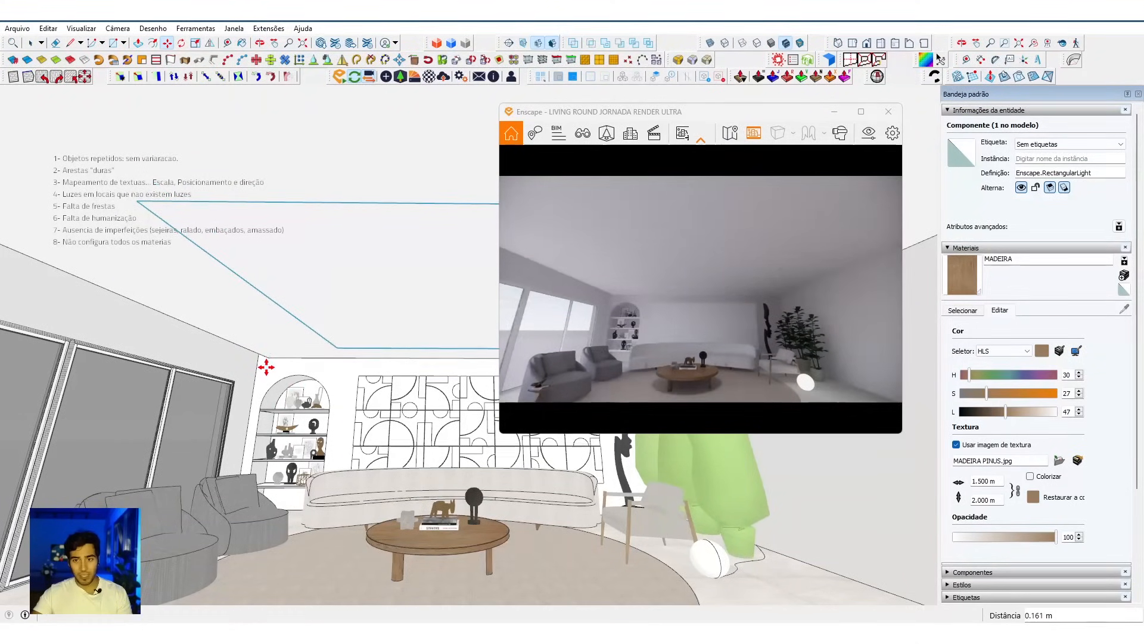
# Step: Delete the selected Enscape rectangular light below the ceiling
pyautogui.moveTo(383, 369)
pyautogui.mouseDown(button='middle')
pyautogui.moveTo(399, 368)
pyautogui.moveTo(416, 298)
pyautogui.mouseUp(button='middle')
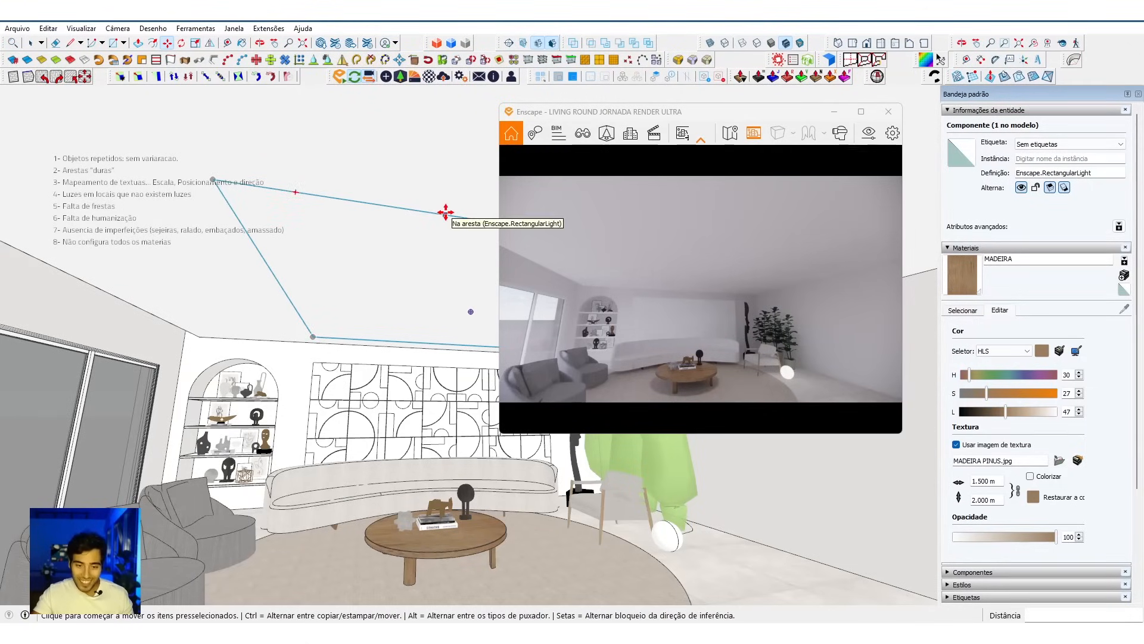
pyautogui.moveTo(401, 383); pyautogui.dragTo(353, 386, button='middle')
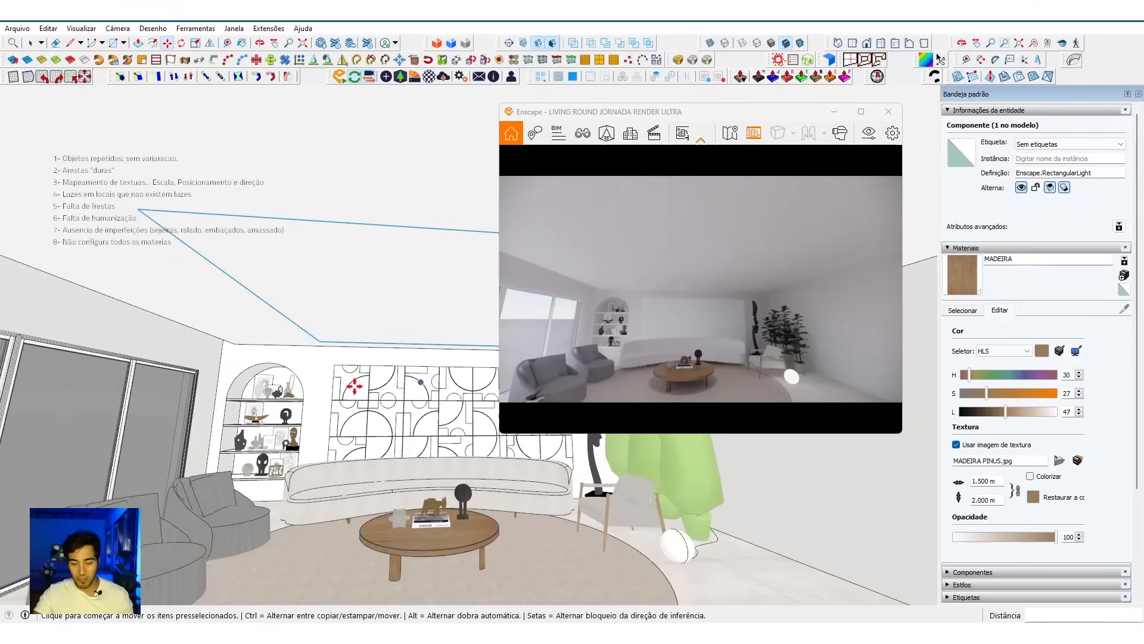
pyautogui.press('Delete')
pyautogui.press('space')
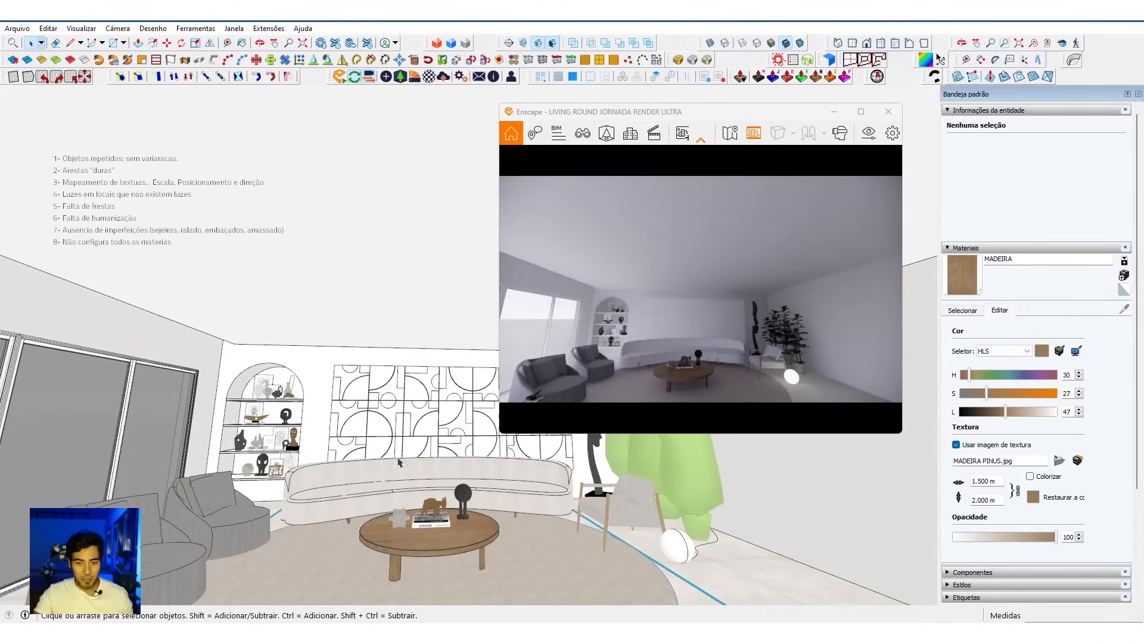
# Step: Delete the remaining rectangular light on the living room ceiling
pyautogui.click(487, 601)
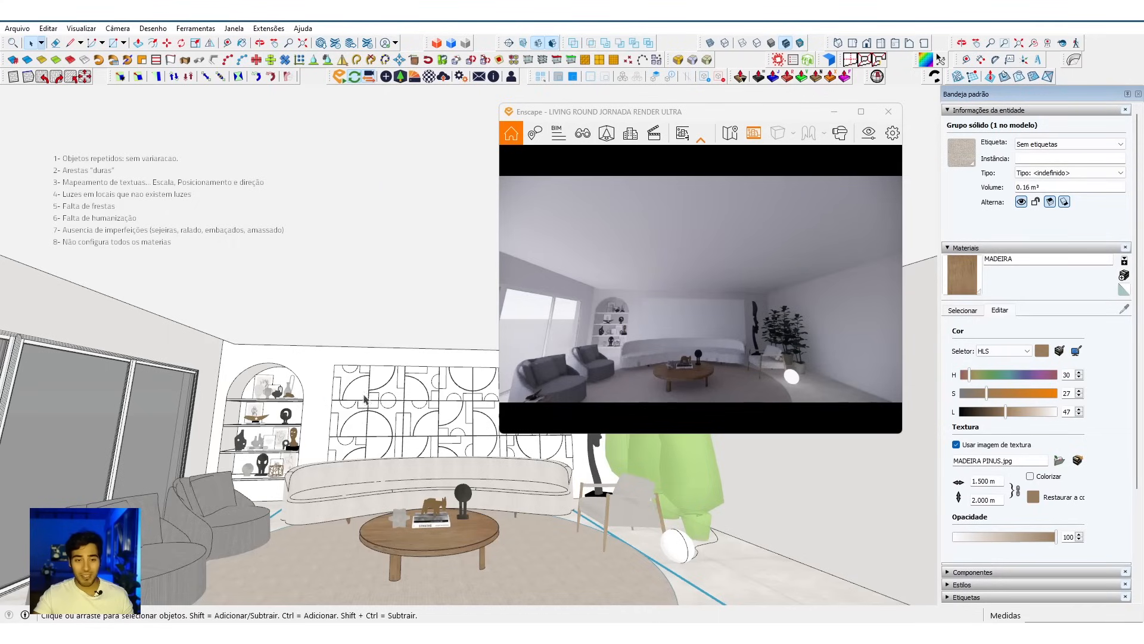
pyautogui.moveTo(739, 387)
pyautogui.mouseDown()
pyautogui.moveTo(722, 413)
pyautogui.moveTo(695, 389)
pyautogui.mouseUp()
pyautogui.moveTo(417, 536)
pyautogui.mouseDown(button='middle')
pyautogui.moveTo(486, 525)
pyautogui.moveTo(383, 525)
pyautogui.mouseUp(button='middle')
pyautogui.moveTo(451, 531); pyautogui.dragTo(383, 460, button='middle')
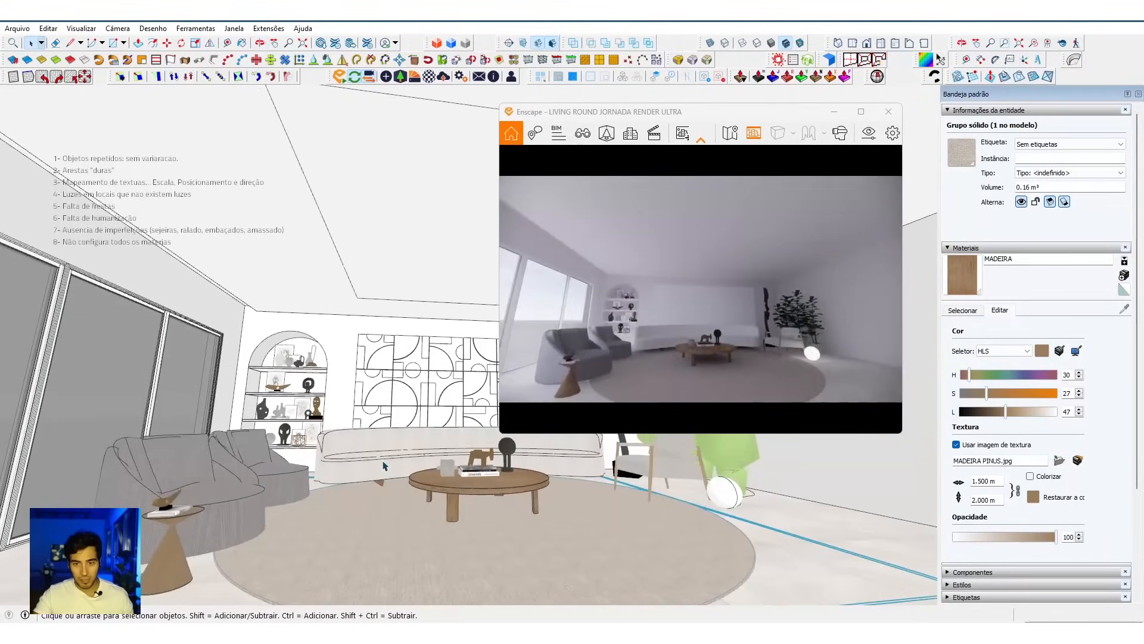
pyautogui.click(404, 216)
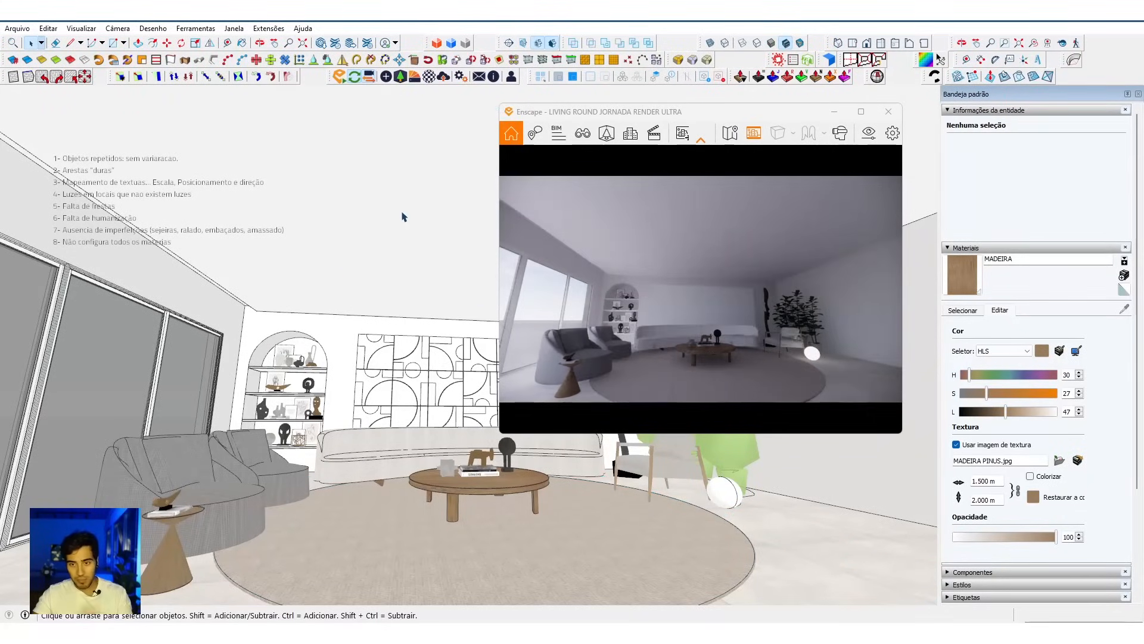
# Step: Examine the room's lighting in the render against the list of realism mistakes
pyautogui.moveTo(680, 355)
pyautogui.mouseDown()
pyautogui.moveTo(678, 387)
pyautogui.moveTo(691, 382)
pyautogui.moveTo(681, 342)
pyautogui.moveTo(702, 340)
pyautogui.mouseUp()
pyautogui.press('e')
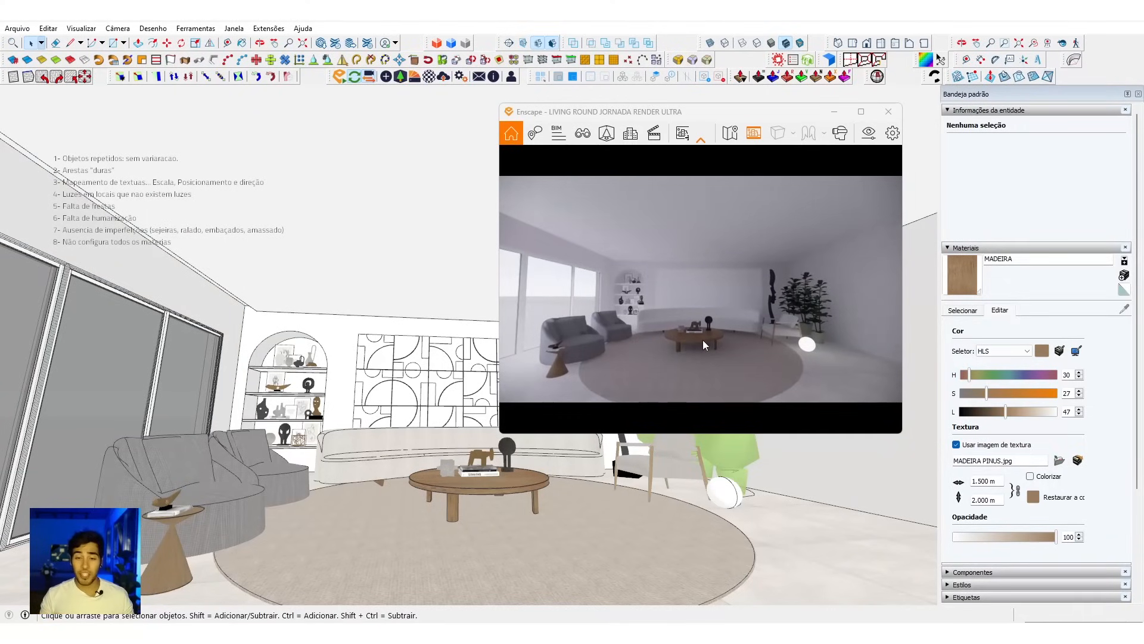
pyautogui.moveTo(246, 278); pyautogui.dragTo(242, 269, button='middle')
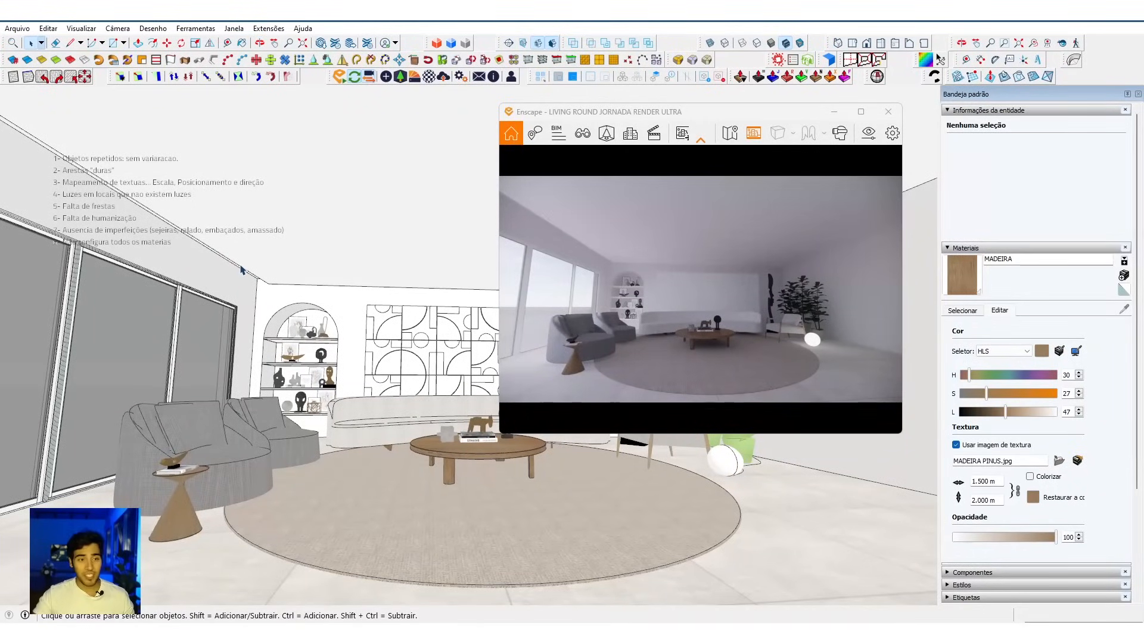
pyautogui.click(97, 198)
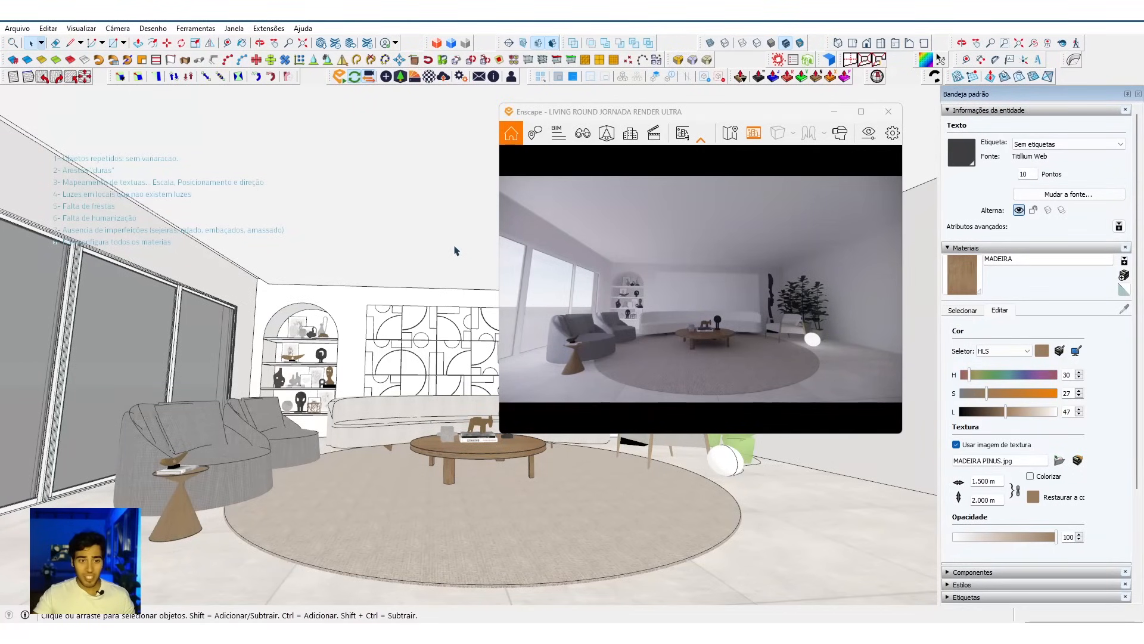
pyautogui.scroll(5, 341, 313)
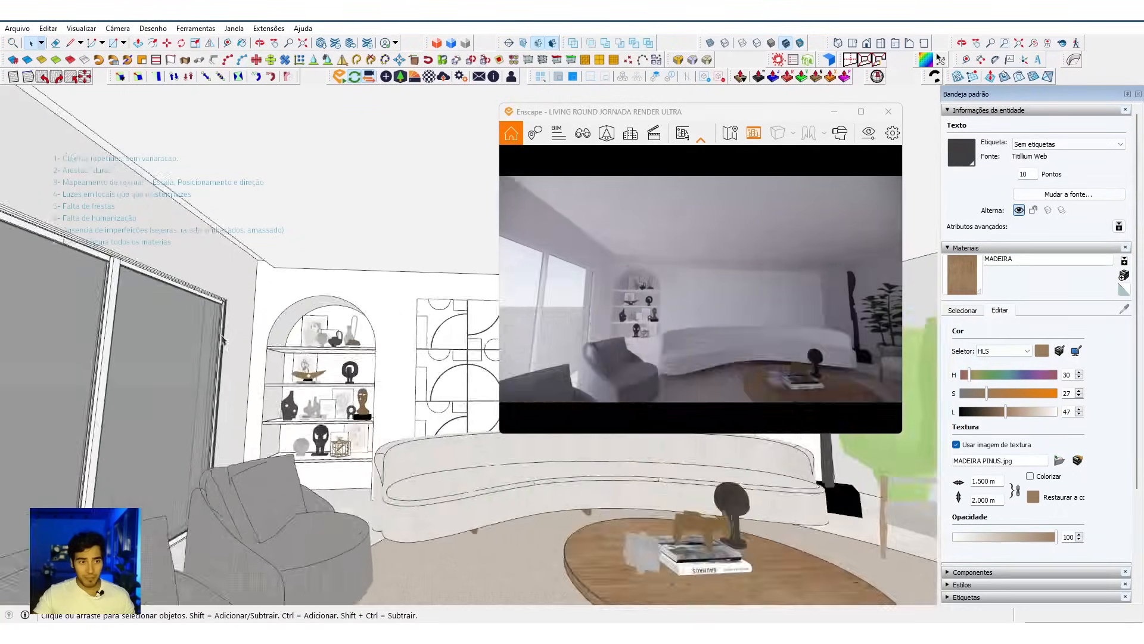
pyautogui.moveTo(341, 313); pyautogui.dragTo(388, 406, button='middle')
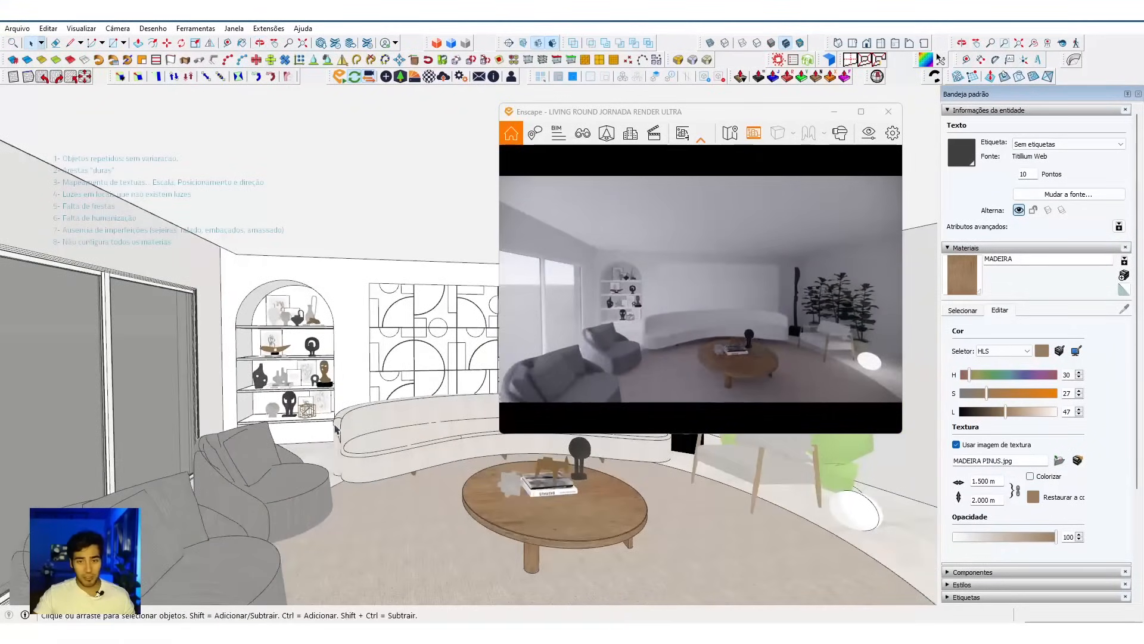
pyautogui.moveTo(659, 594)
pyautogui.mouseDown(button='middle')
pyautogui.moveTo(647, 580)
pyautogui.moveTo(471, 549)
pyautogui.moveTo(257, 530)
pyautogui.moveTo(648, 542)
pyautogui.moveTo(635, 538)
pyautogui.mouseUp(button='middle')
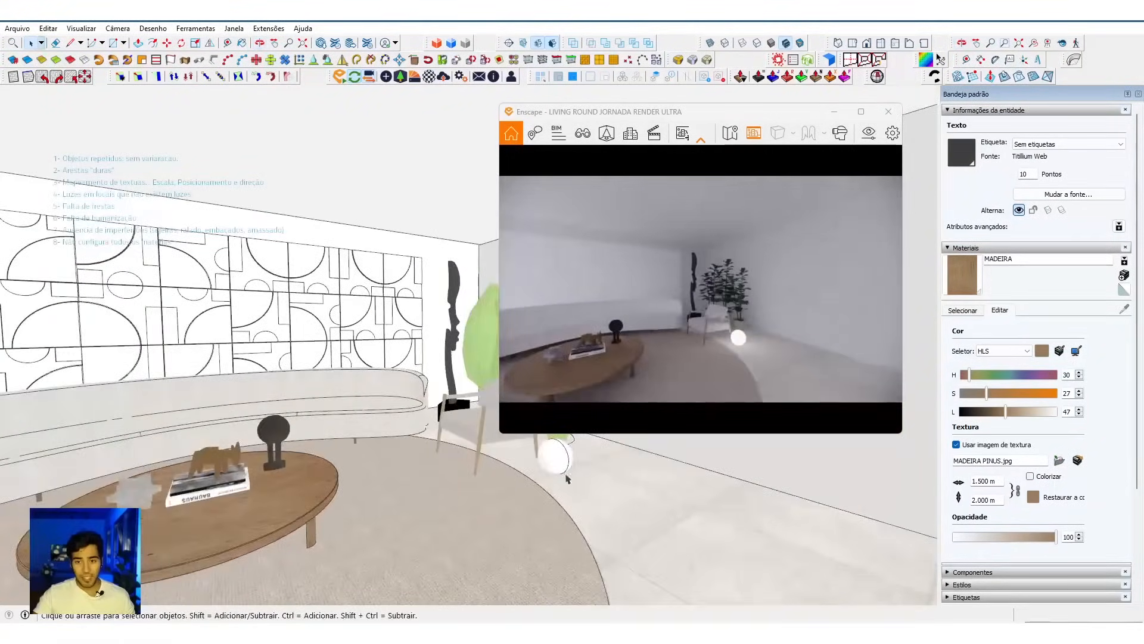
# Step: Select the spherical floor lamp and load its luz lumininaria material in the Enscape material editor
pyautogui.scroll(7, 562, 475)
pyautogui.moveTo(561, 474)
pyautogui.keyDown('shift'); pyautogui.mouseDown(button='middle')
pyautogui.moveTo(570, 481)
pyautogui.moveTo(479, 541)
pyautogui.mouseUp(button='middle'); pyautogui.keyUp('shift')
pyautogui.press('space')
pyautogui.click(465, 516)
pyautogui.press('b')
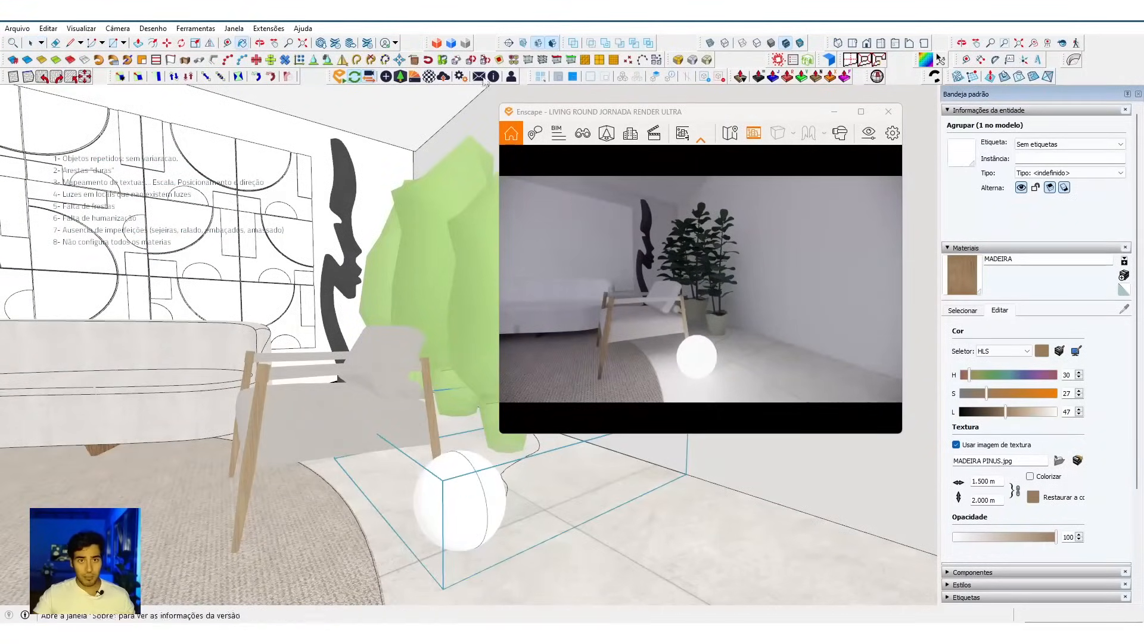
pyautogui.click(434, 80)
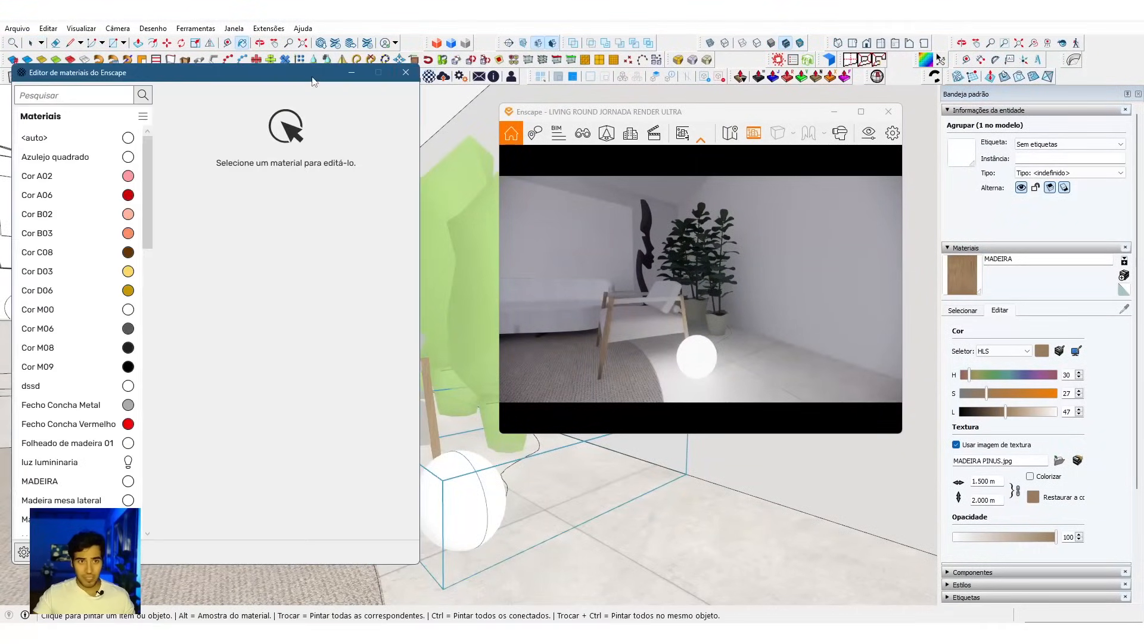
pyautogui.moveTo(316, 77); pyautogui.dragTo(207, 86)
pyautogui.moveTo(460, 459); pyautogui.dragTo(481, 470, button='middle')
pyautogui.keyDown('alt'); pyautogui.click(475, 466); pyautogui.keyUp('alt')
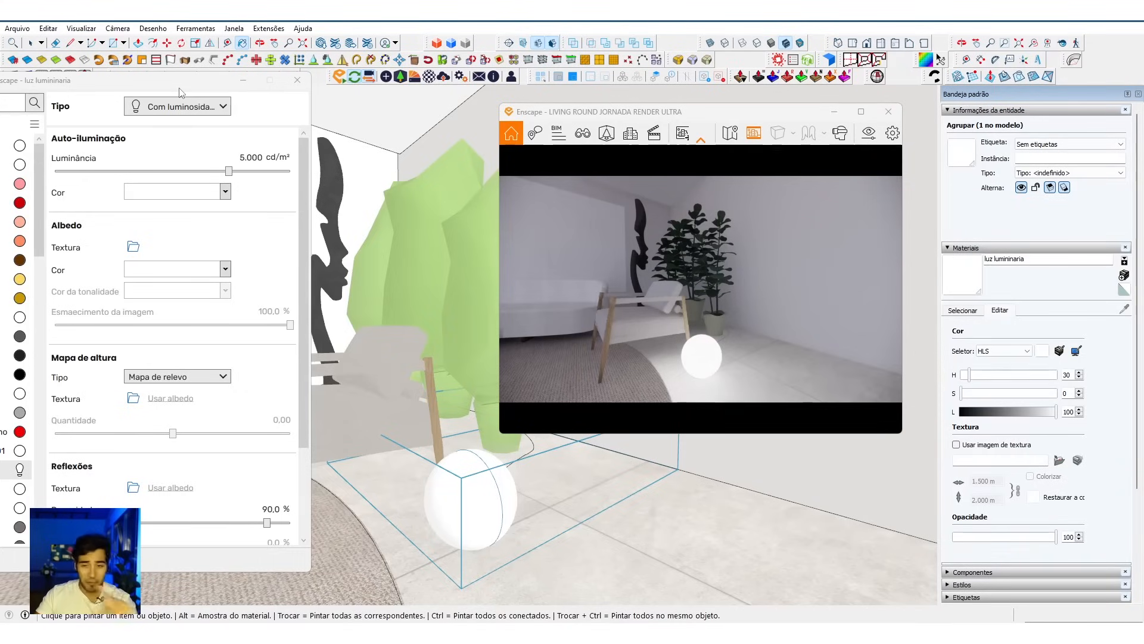
# Step: Set the luz lumininaria material type to Folhagem and inspect the lamp's sphere up close in the render
pyautogui.moveTo(703, 363); pyautogui.dragTo(669, 326)
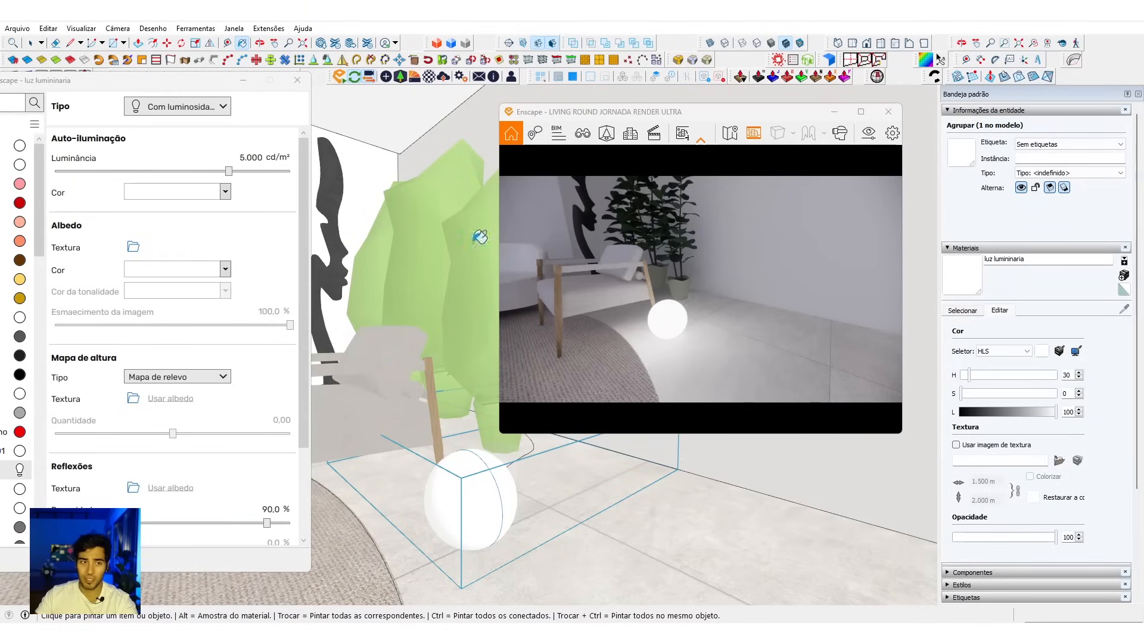
pyautogui.moveTo(260, 174)
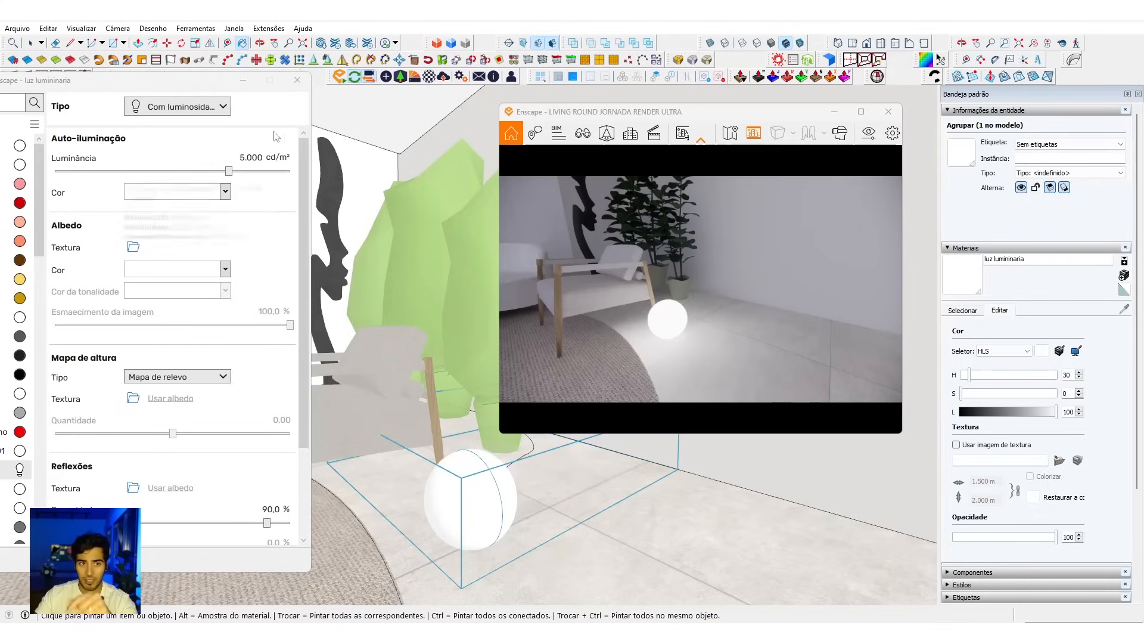
pyautogui.click(179, 106)
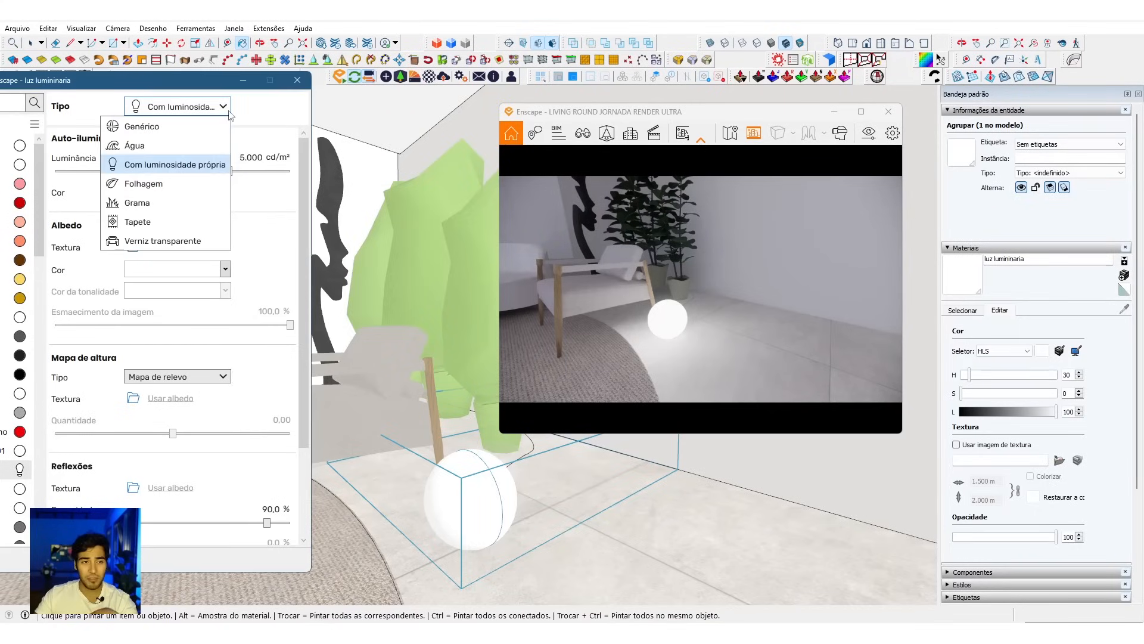
pyautogui.click(145, 185)
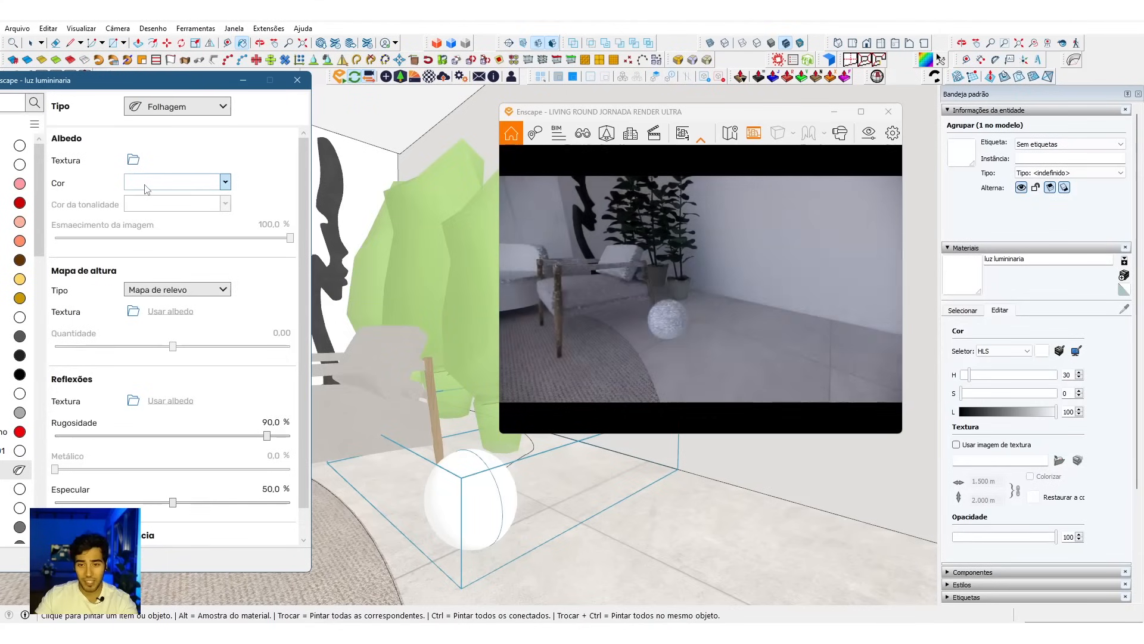
pyautogui.moveTo(721, 329)
pyautogui.mouseDown()
pyautogui.moveTo(715, 345)
pyautogui.moveTo(707, 332)
pyautogui.moveTo(734, 352)
pyautogui.mouseUp()
pyautogui.press('w')
pyautogui.scroll(4, 727, 334)
pyautogui.scroll(-3, 728, 346)
pyautogui.moveTo(734, 351); pyautogui.dragTo(713, 345, button='right')
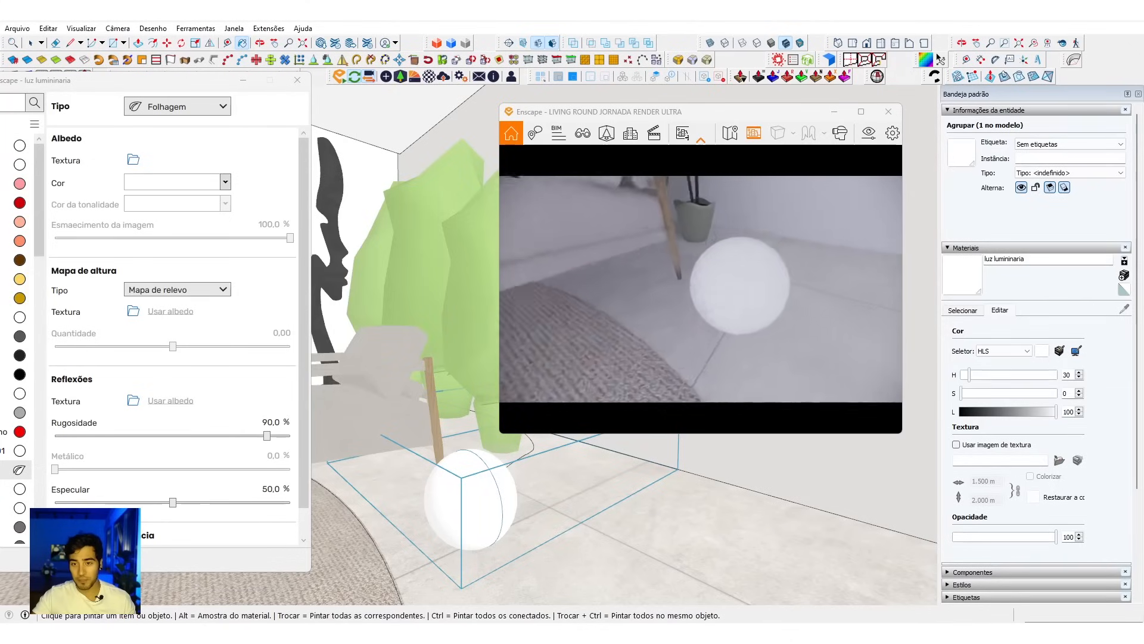
# Step: Set the luz lumininaria material's roughness to 0% and inspect the lamp's sphere up close in the render
pyautogui.scroll(3, 713, 345)
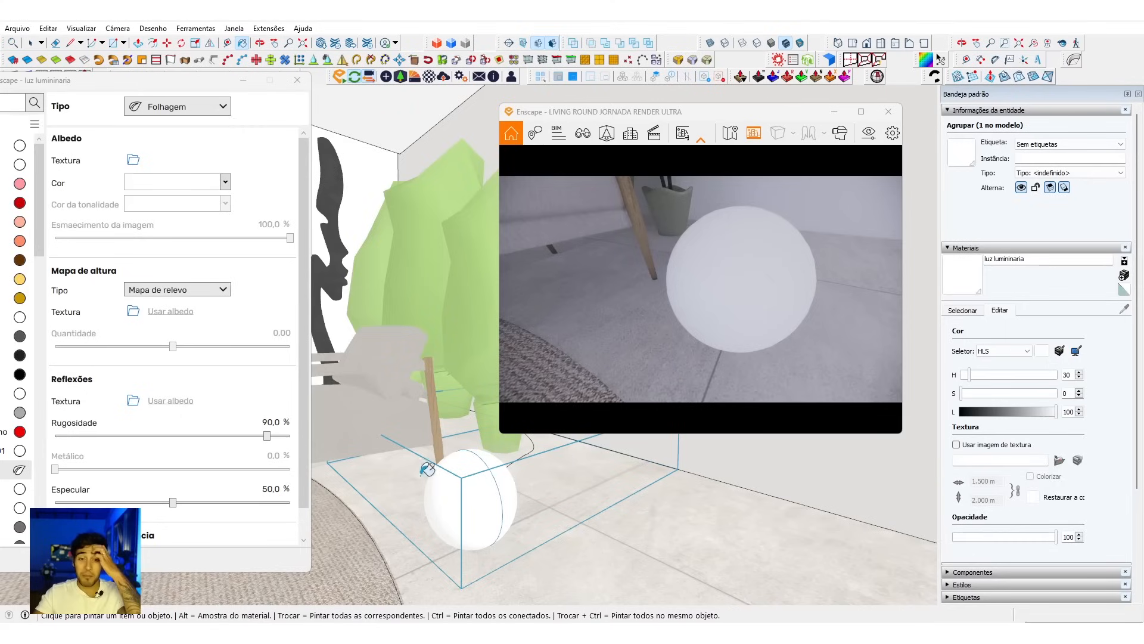
pyautogui.click(271, 422)
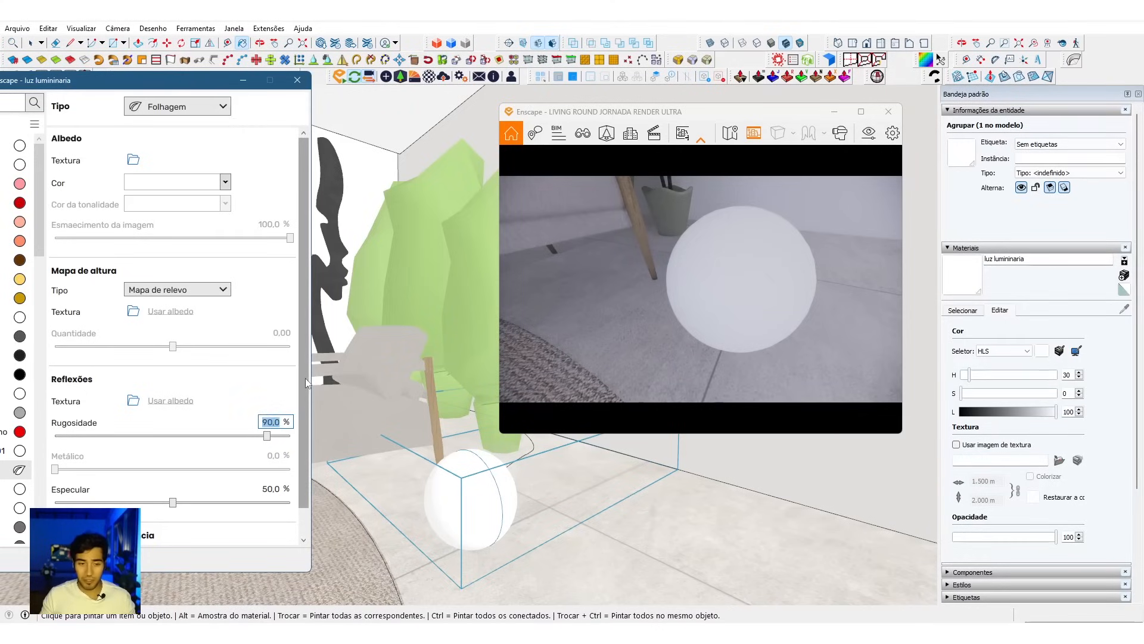
pyautogui.write('0')
pyautogui.press('Return')
pyautogui.moveTo(749, 360)
pyautogui.mouseDown(button='right')
pyautogui.moveTo(715, 358)
pyautogui.moveTo(750, 359)
pyautogui.mouseUp(button='right')
pyautogui.scroll(3, 597, 309)
pyautogui.scroll(-3, 625, 305)
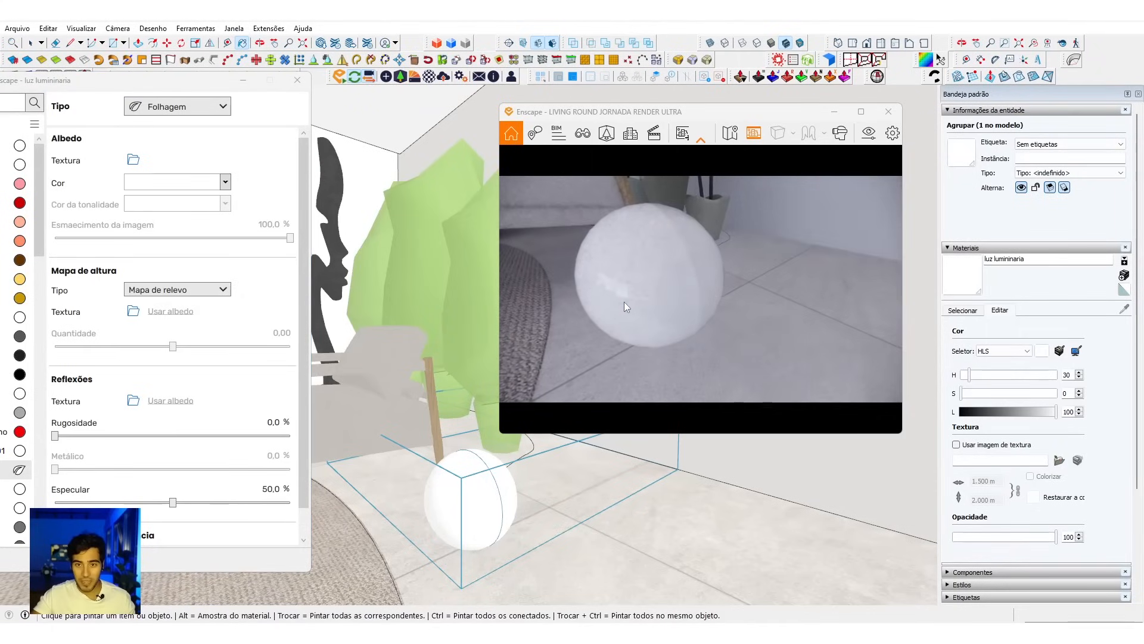
# Step: Smooth the edges of the lamp's sphere with full softening and check its surface in the render
pyautogui.moveTo(493, 481); pyautogui.dragTo(493, 481, button='middle')
pyautogui.press('space')
pyautogui.moveTo(652, 280)
pyautogui.mouseDown(button='right')
pyautogui.moveTo(596, 277)
pyautogui.moveTo(633, 268)
pyautogui.mouseUp(button='right')
pyautogui.scroll(-2, 633, 269)
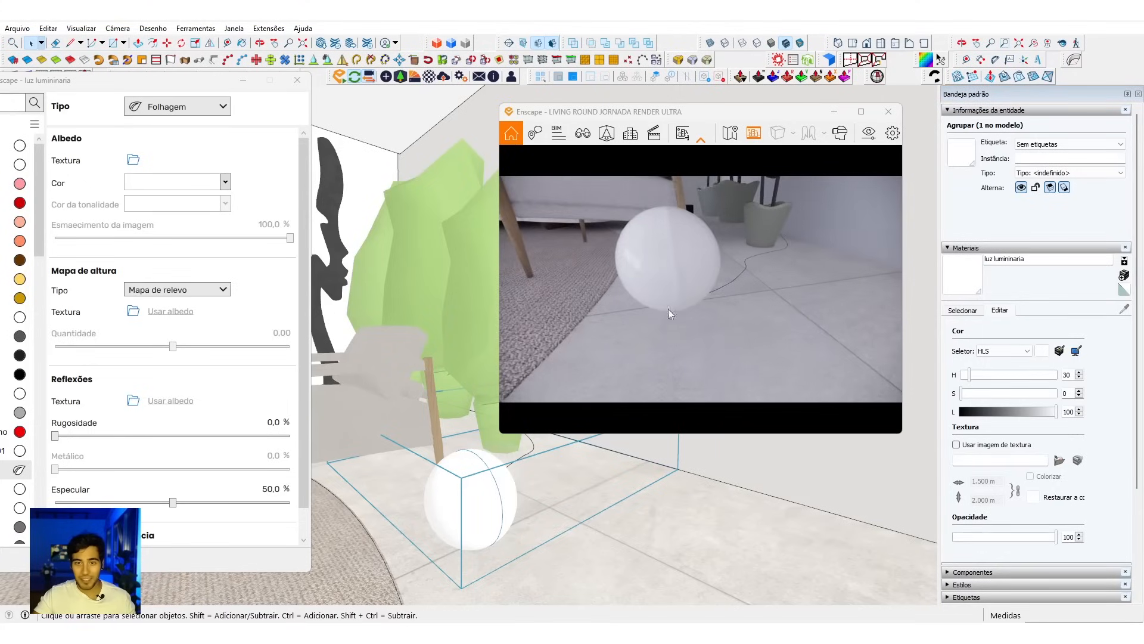
pyautogui.scroll(2, 664, 244)
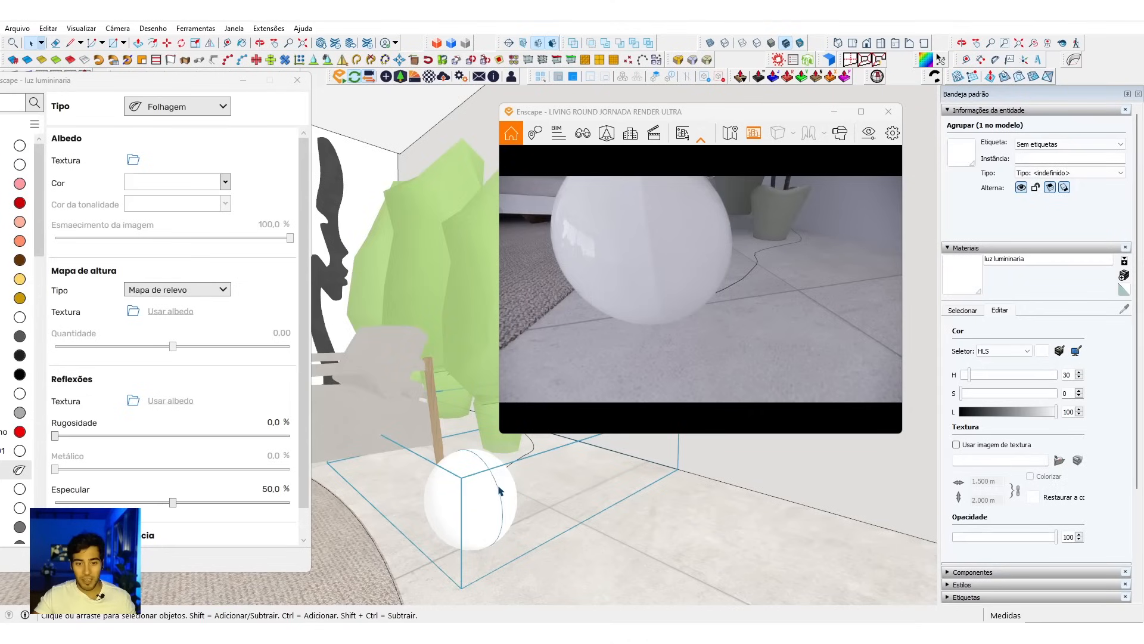
pyautogui.click(58, 63)
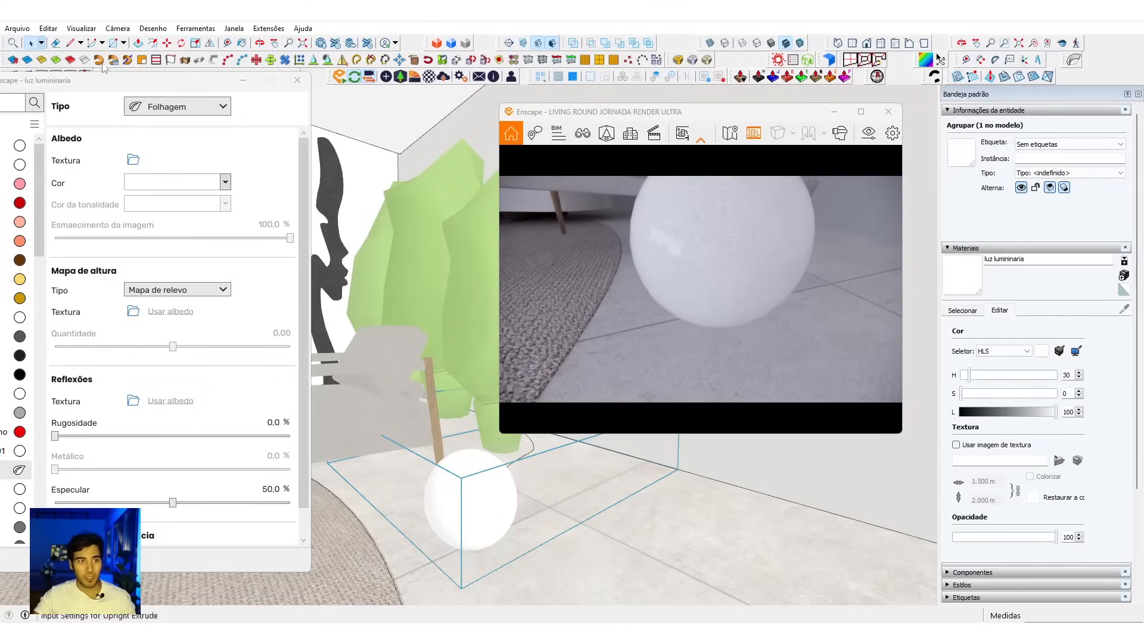
pyautogui.scroll(-5, 716, 275)
pyautogui.moveTo(734, 280)
pyautogui.mouseDown(button='right')
pyautogui.moveTo(686, 266)
pyautogui.moveTo(728, 306)
pyautogui.mouseUp(button='right')
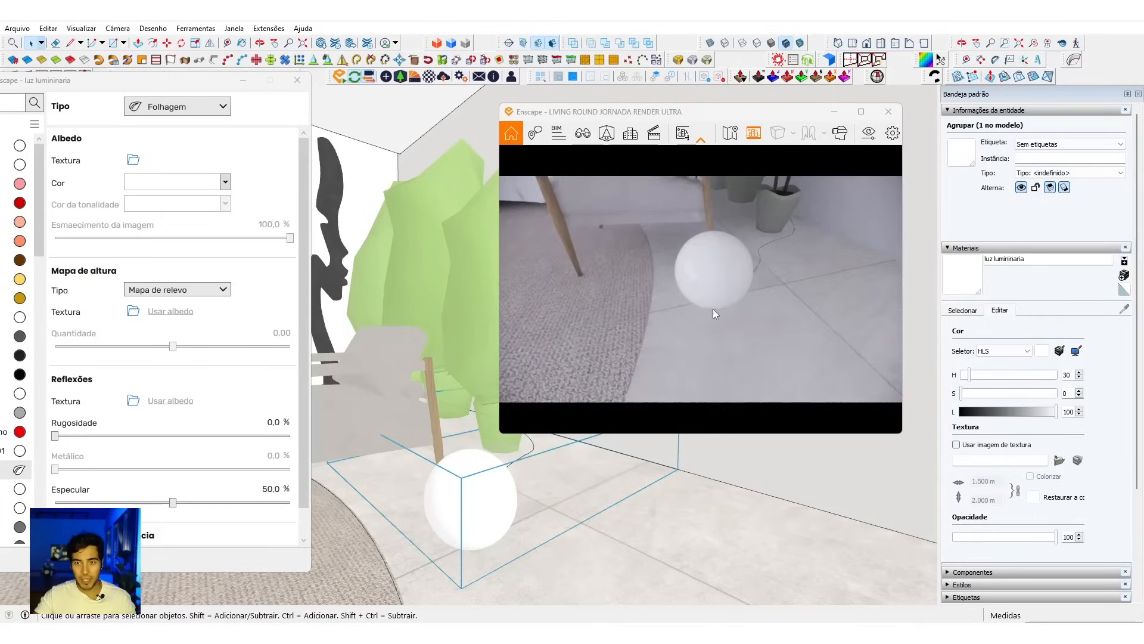
# Step: Apply the full edge softening to the lamp's sphere again, recheck it in the render, and deselect the lamp
pyautogui.moveTo(500, 489); pyautogui.dragTo(486, 487, button='middle')
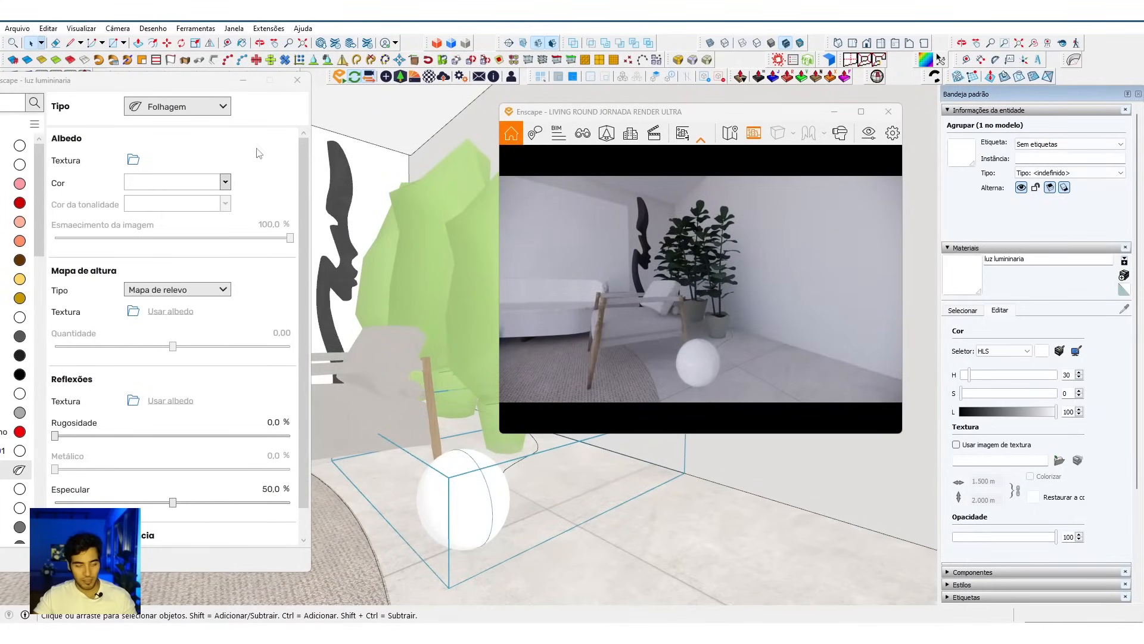
pyautogui.click(56, 60)
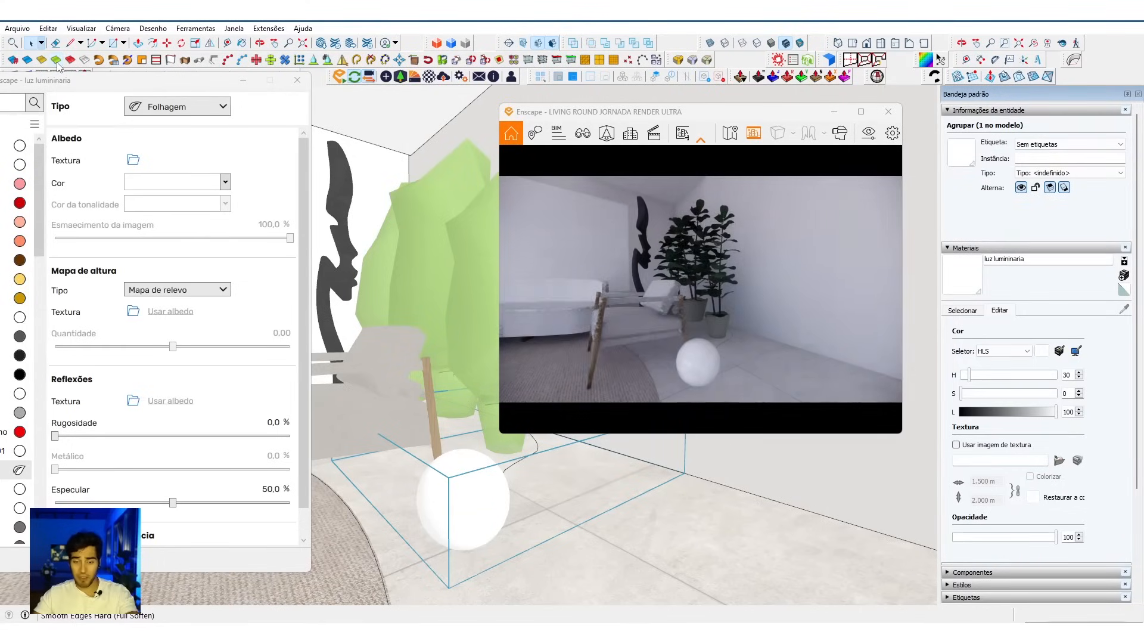
pyautogui.moveTo(709, 281); pyautogui.dragTo(735, 337)
pyautogui.scroll(3, 734, 339)
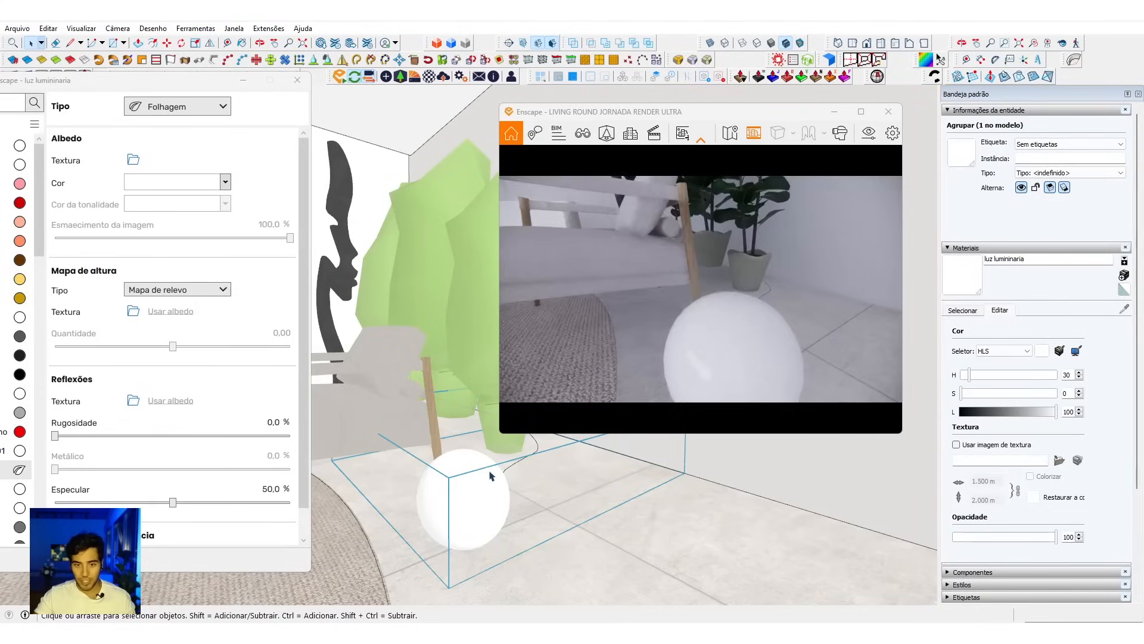
pyautogui.scroll(-3, 490, 504)
pyautogui.doubleClick(491, 502)
pyautogui.press('Escape')
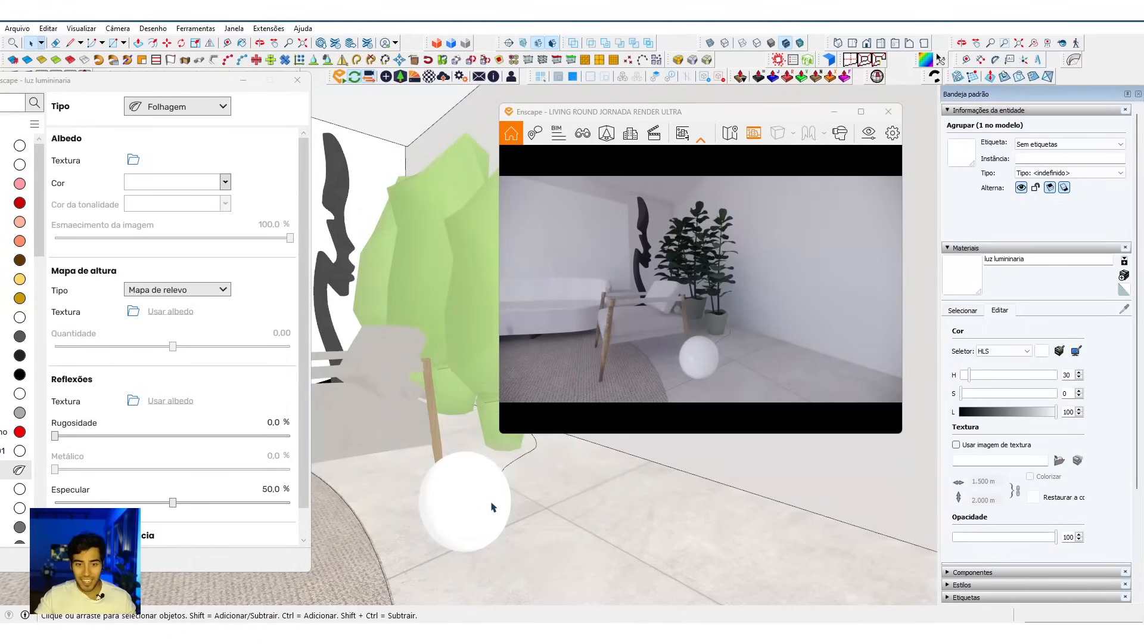
# Step: Place an Enscape spherical light on the floor beside the spherical lamp
pyautogui.moveTo(176, 87); pyautogui.dragTo(203, 148)
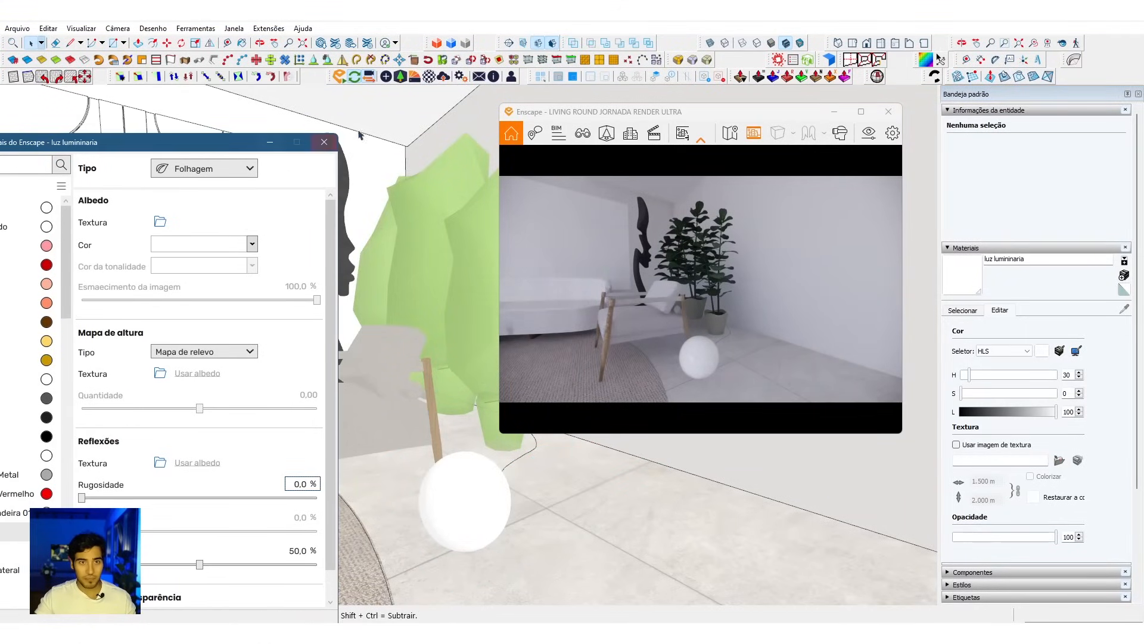
pyautogui.click(387, 78)
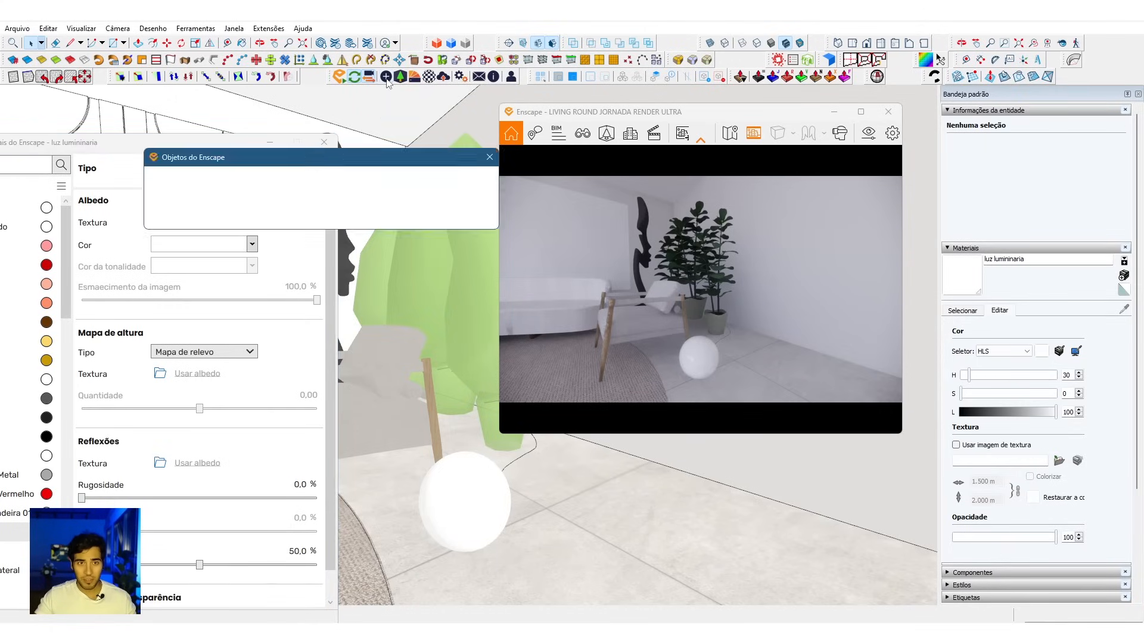
pyautogui.click(170, 175)
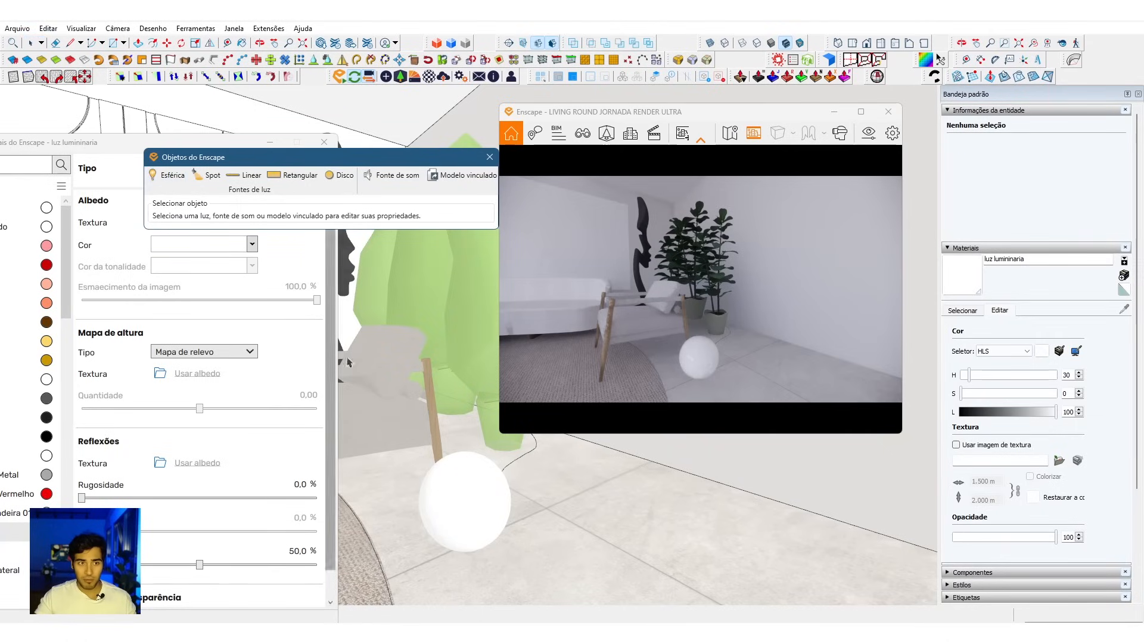
pyautogui.click(588, 504)
pyautogui.click(589, 504)
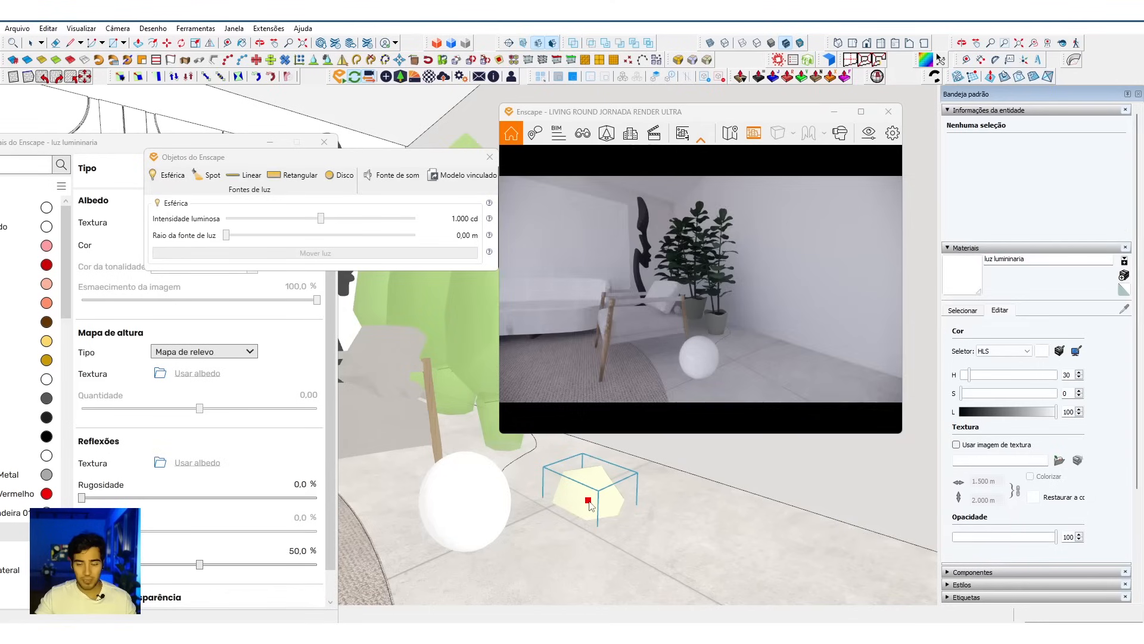
# Step: Move the new spherical light up off the floor beside the lamp
pyautogui.moveTo(640, 519)
pyautogui.mouseDown(button='middle')
pyautogui.moveTo(659, 524)
pyautogui.moveTo(612, 496)
pyautogui.mouseUp(button='middle')
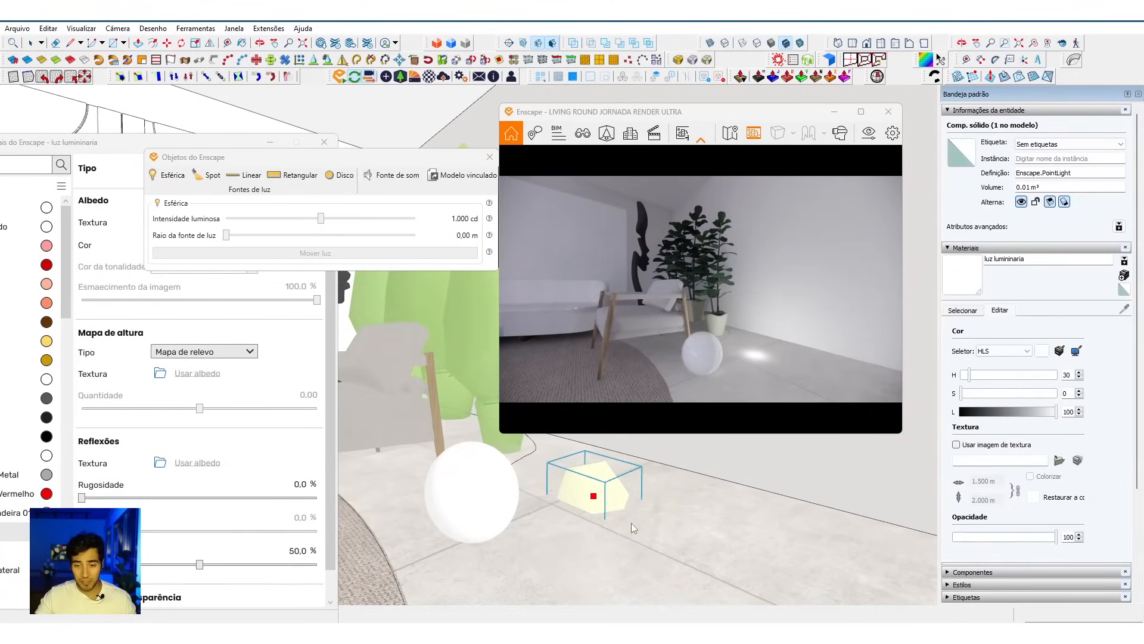
pyautogui.moveTo(623, 516); pyautogui.dragTo(648, 524, button='middle')
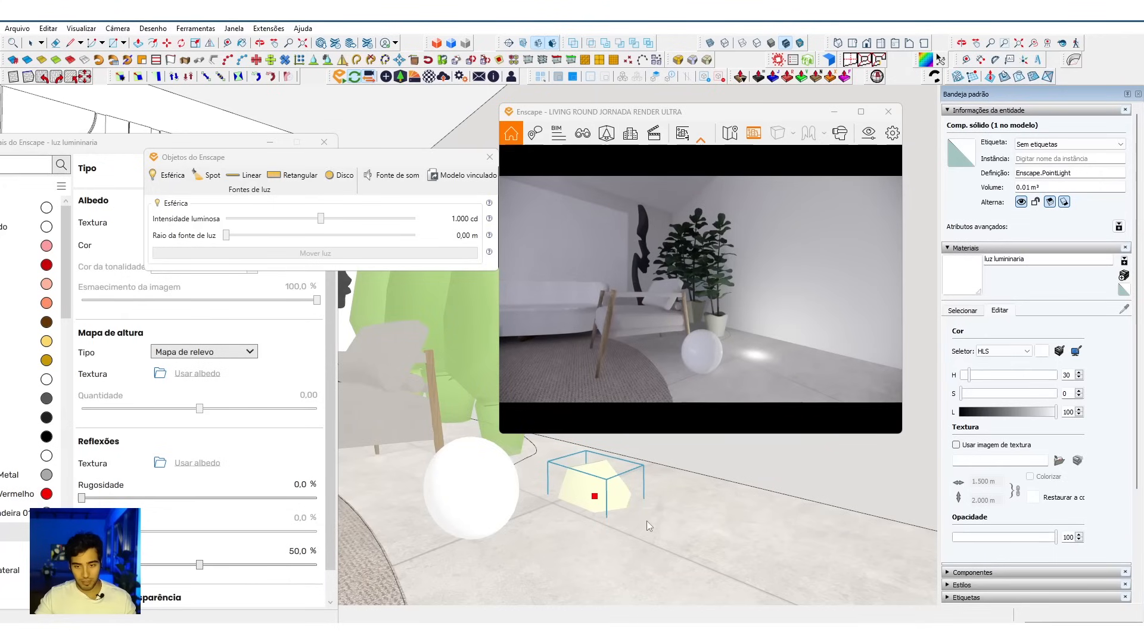
pyautogui.press('m')
pyautogui.click(624, 511)
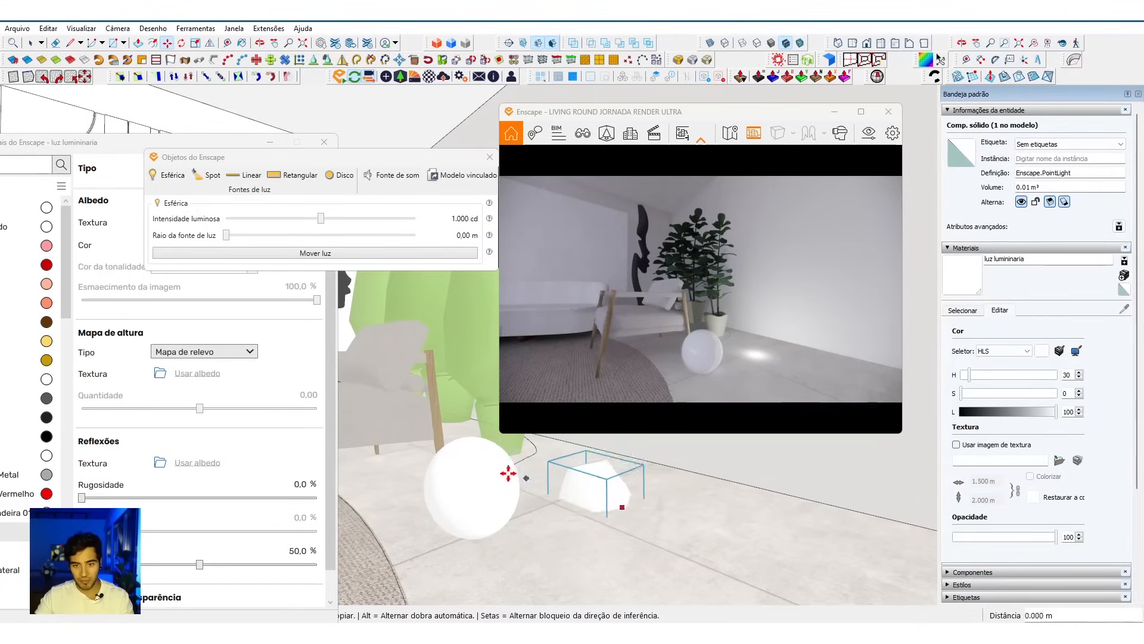
pyautogui.click(483, 454)
pyautogui.moveTo(691, 517)
pyautogui.mouseDown(button='middle')
pyautogui.moveTo(585, 538)
pyautogui.moveTo(557, 582)
pyautogui.moveTo(576, 561)
pyautogui.moveTo(707, 556)
pyautogui.moveTo(596, 536)
pyautogui.moveTo(649, 584)
pyautogui.moveTo(582, 539)
pyautogui.moveTo(511, 552)
pyautogui.moveTo(583, 526)
pyautogui.moveTo(543, 525)
pyautogui.mouseUp(button='middle')
pyautogui.moveTo(616, 532)
pyautogui.mouseDown(button='middle')
pyautogui.moveTo(605, 529)
pyautogui.moveTo(682, 467)
pyautogui.moveTo(656, 478)
pyautogui.moveTo(630, 524)
pyautogui.mouseUp(button='middle')
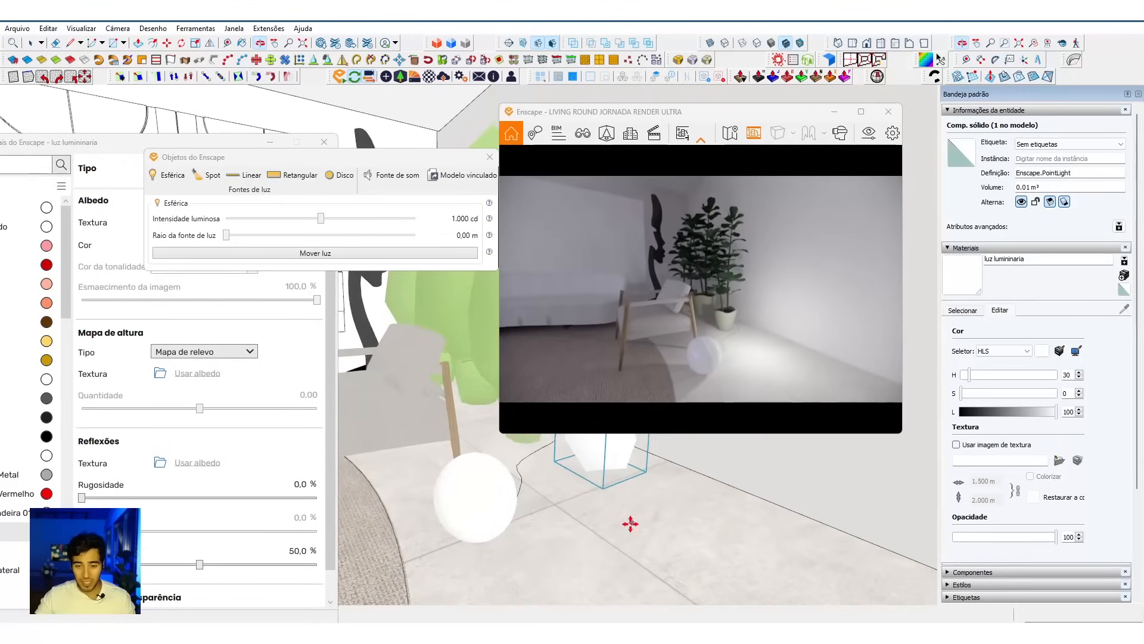
# Step: Try the spherical light inside the lamp's sphere and move it back out beside the lamp
pyautogui.moveTo(440, 503); pyautogui.dragTo(682, 498, button='middle')
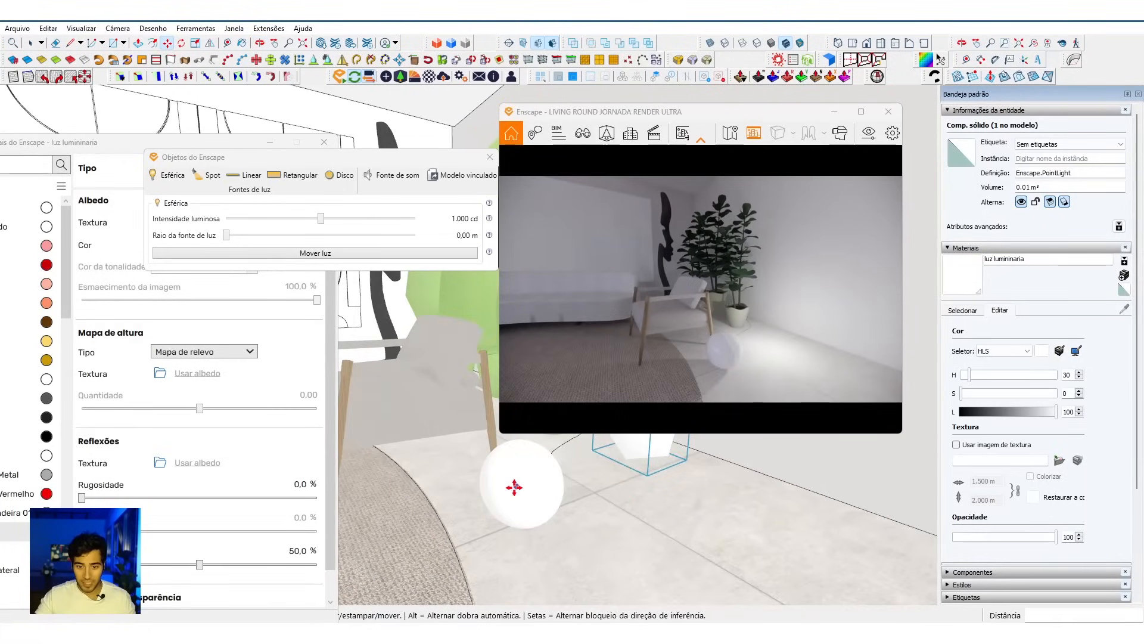
pyautogui.click(708, 511)
pyautogui.click(578, 558)
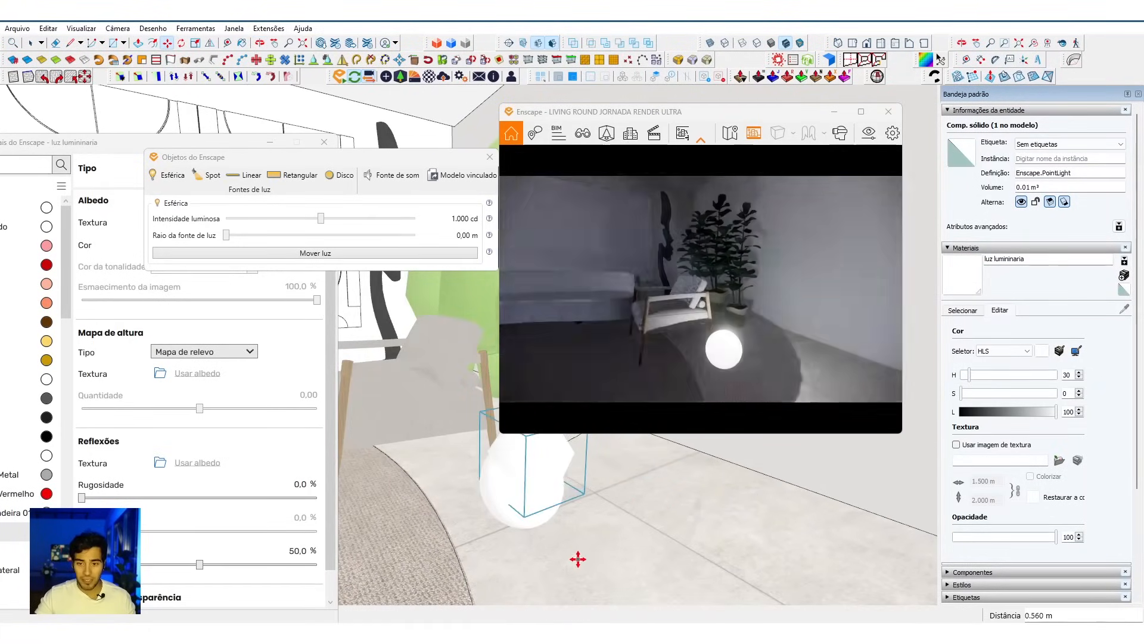
pyautogui.click(620, 543)
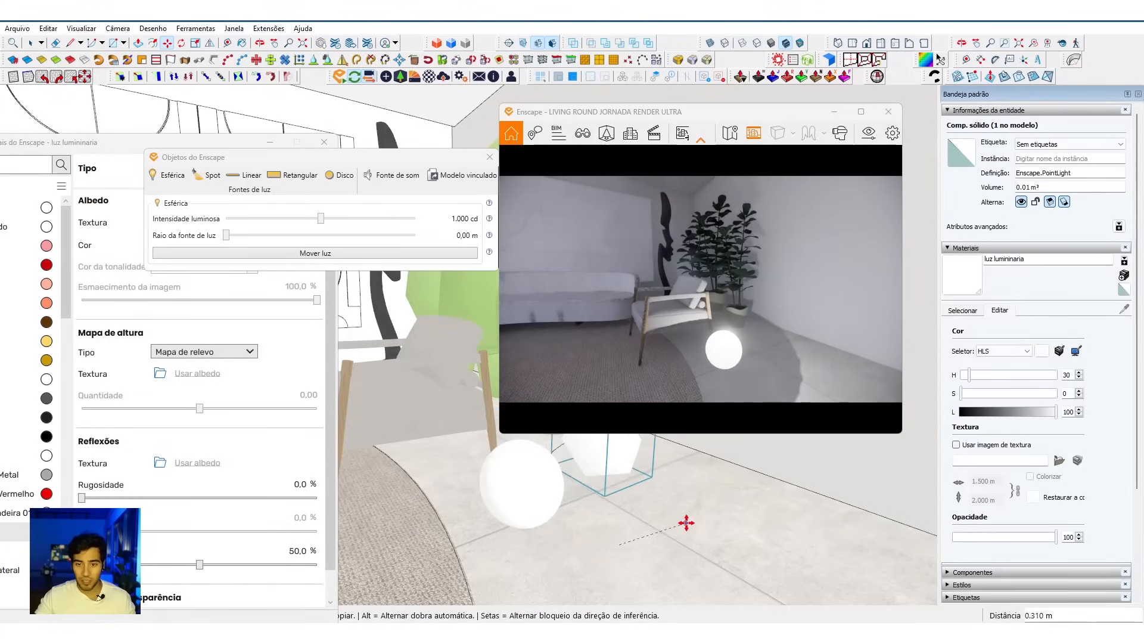
pyautogui.click(690, 517)
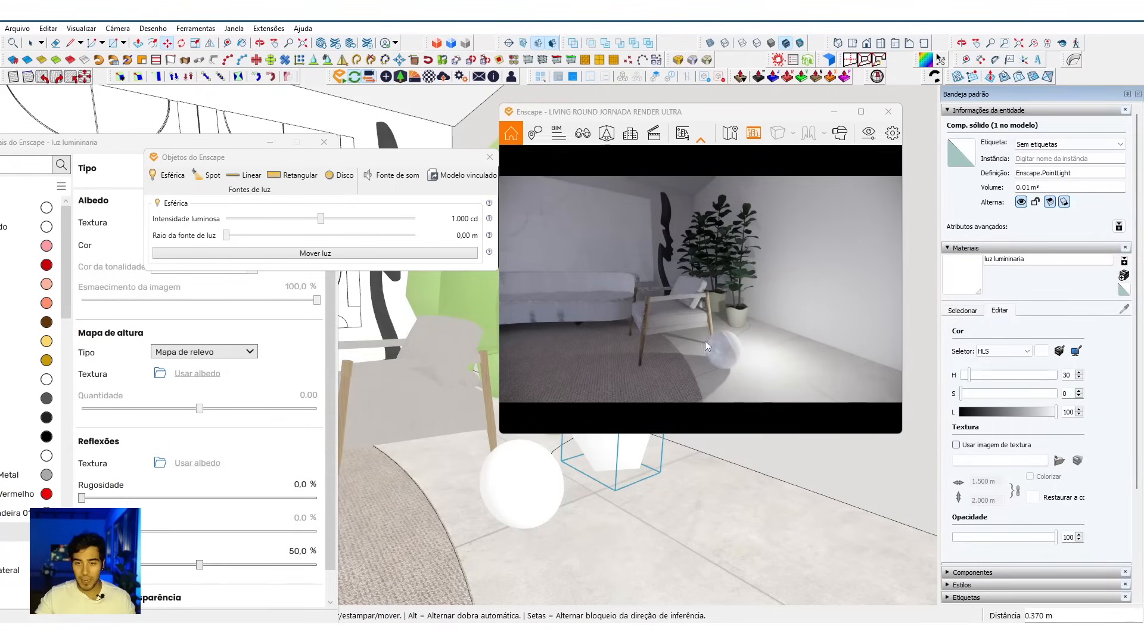
# Step: Draw a short, nearly vertical line on the spherical light's body
pyautogui.moveTo(662, 487)
pyautogui.keyDown('shift'); pyautogui.mouseDown(button='middle')
pyautogui.moveTo(582, 528)
pyautogui.moveTo(540, 499)
pyautogui.mouseUp(button='middle'); pyautogui.keyUp('shift')
pyautogui.press('m')
pyautogui.press('space')
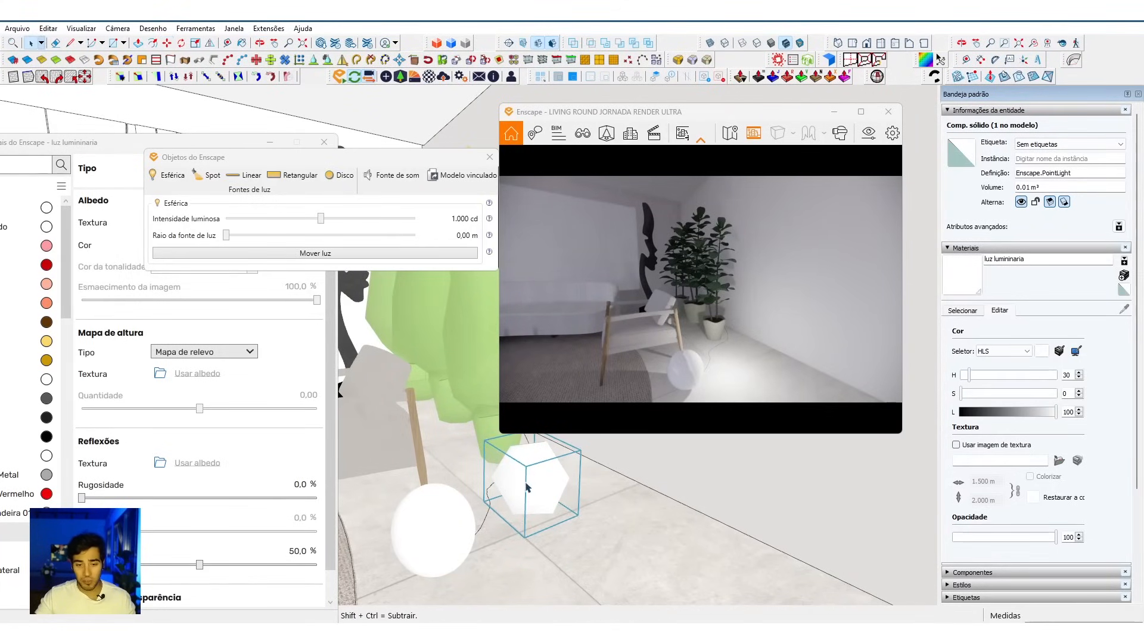
pyautogui.press('m')
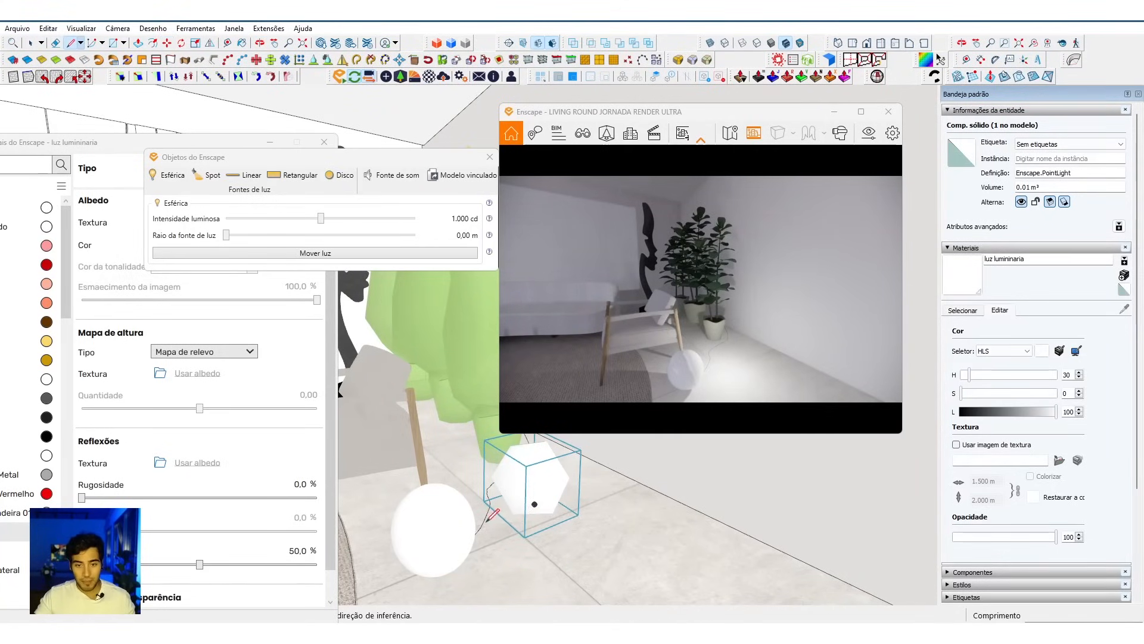
pyautogui.moveTo(535, 524); pyautogui.dragTo(563, 506, button='middle')
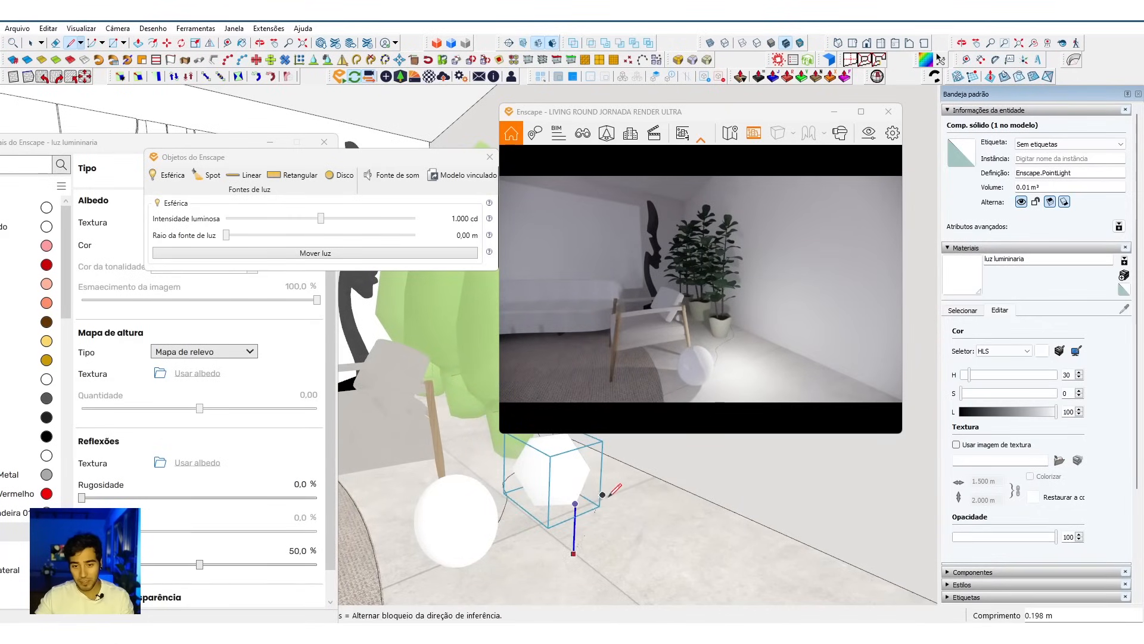
pyautogui.press('space')
pyautogui.press('l')
pyautogui.click(575, 504)
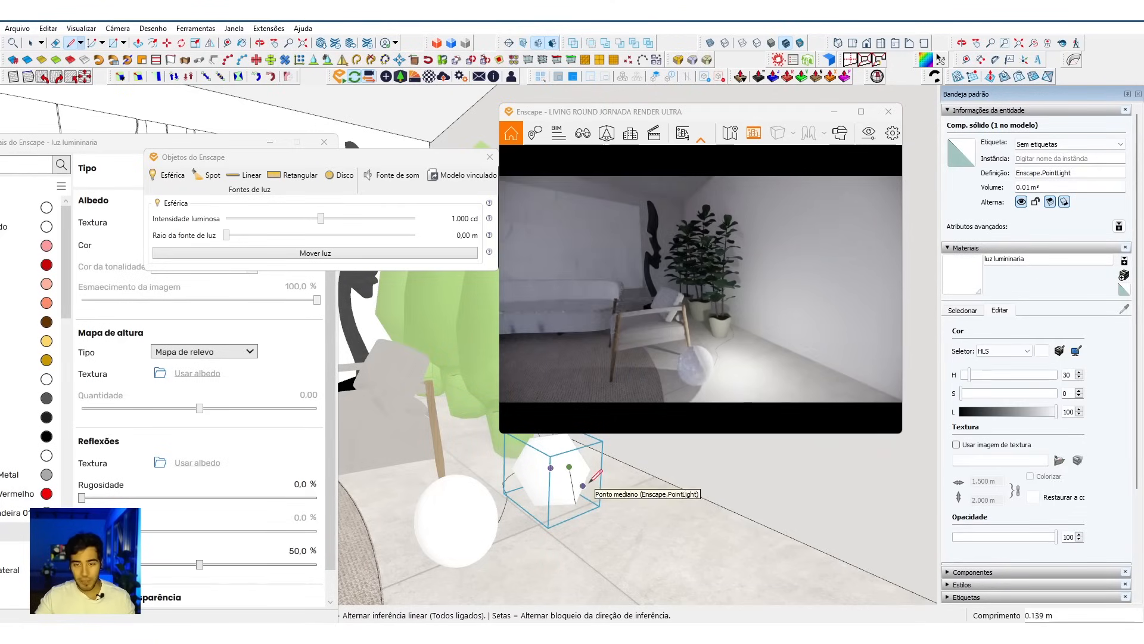
pyautogui.press('space')
# Step: Group the spherical light together with the short line drawn on it
pyautogui.keyDown('shift'); pyautogui.moveTo(576, 494); pyautogui.dragTo(542, 484, button='middle'); pyautogui.keyUp('shift')
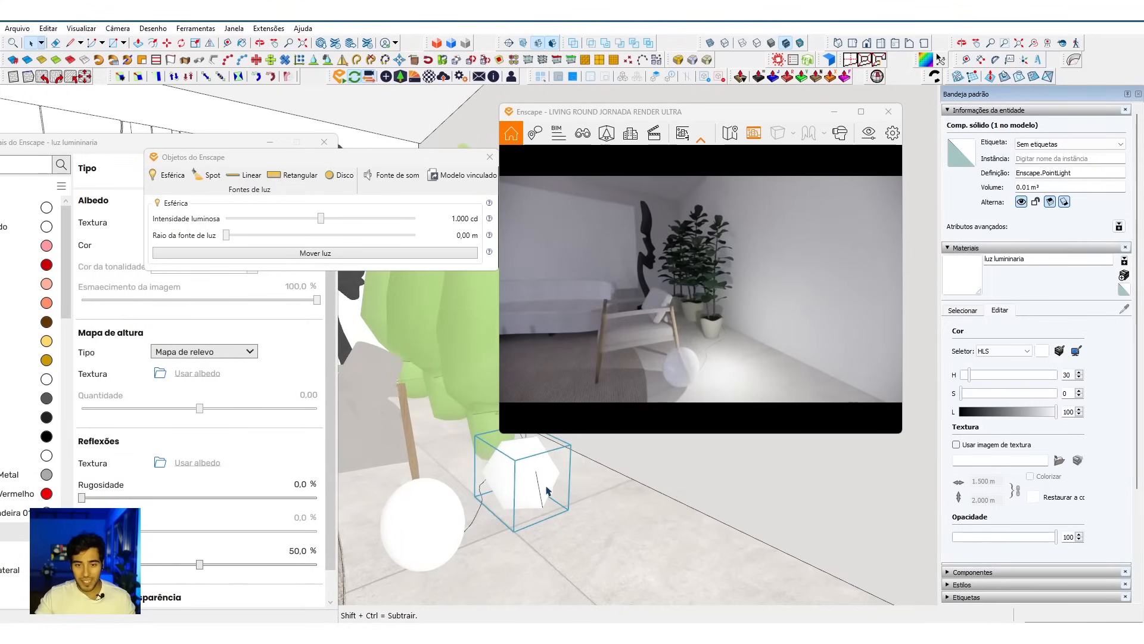
pyautogui.keyDown('shift'); pyautogui.click(539, 483); pyautogui.keyUp('shift')
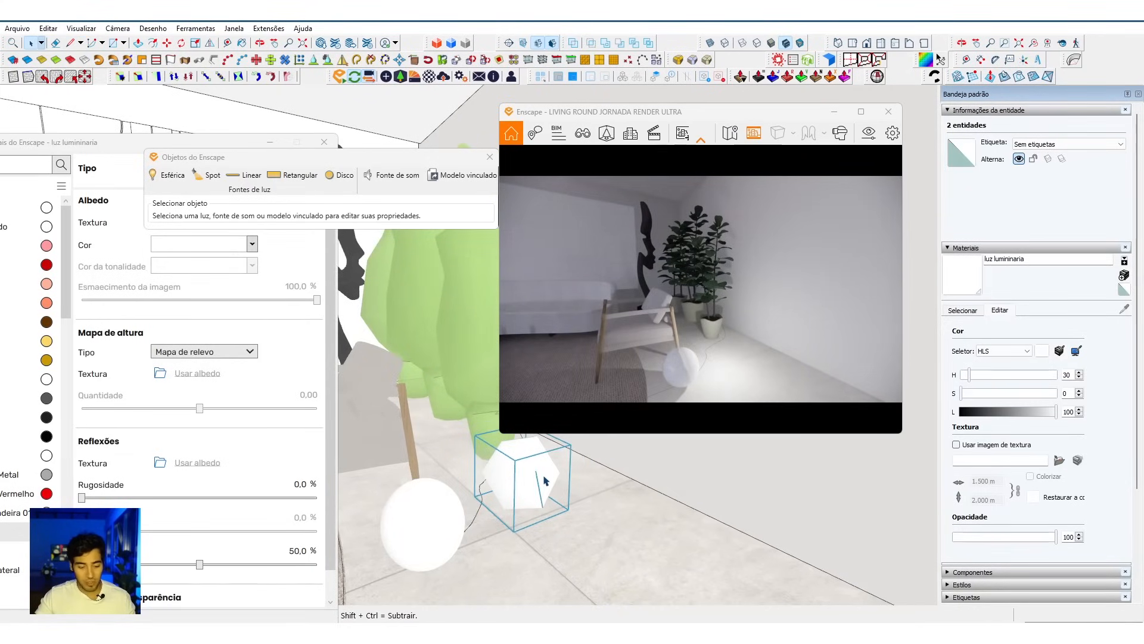
pyautogui.hotkey('ctrl', 'g')
# Step: Try to scale the spherical light on its own inside the group
pyautogui.doubleClick(531, 482)
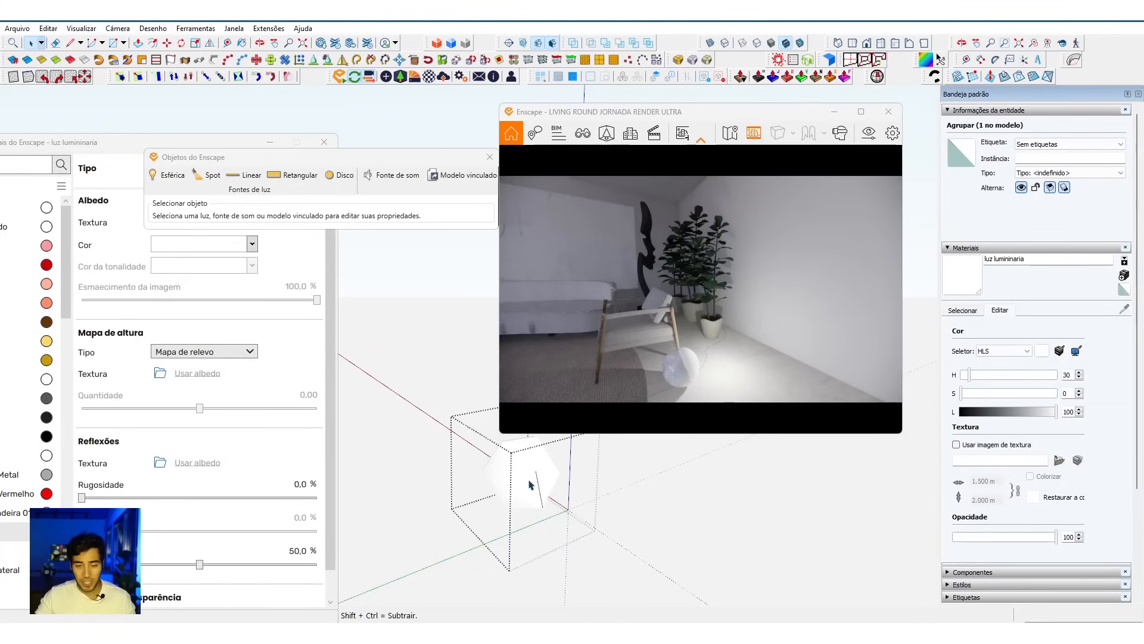
pyautogui.click(528, 480)
pyautogui.press('s')
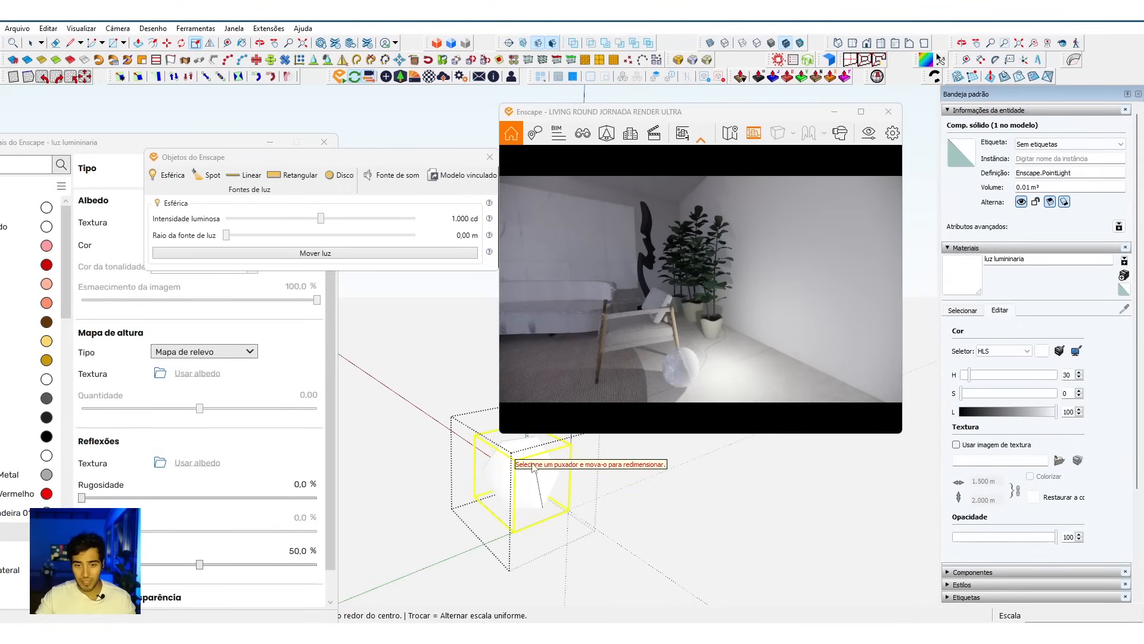
pyautogui.press('space')
pyautogui.press('Escape')
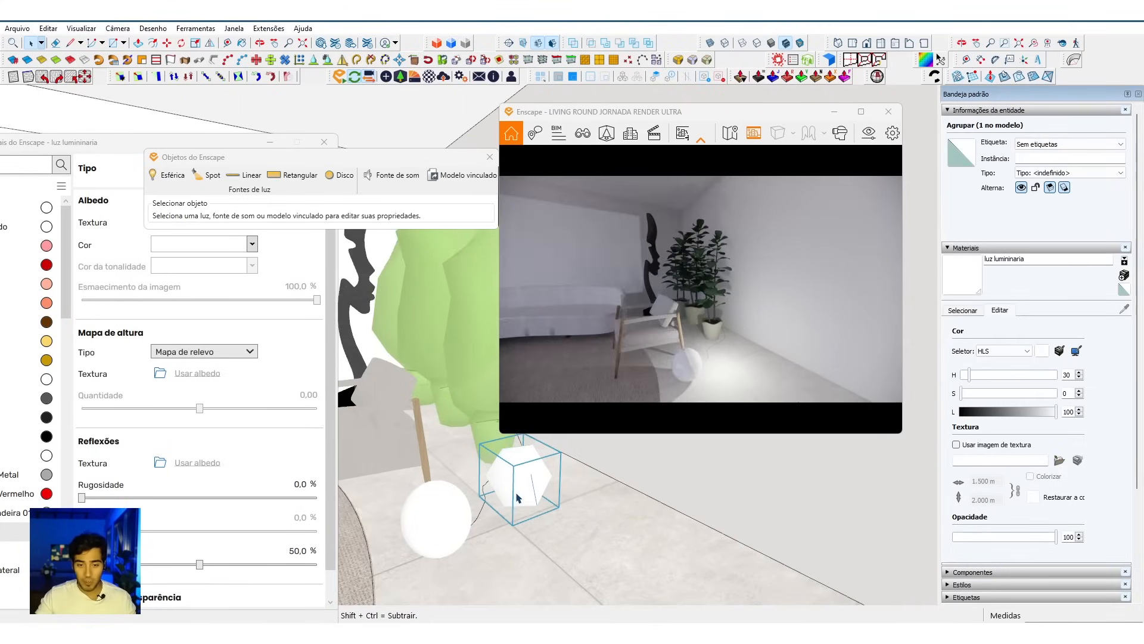
# Step: Scale the group of light and line down until it is much smaller than the lamp's sphere
pyautogui.press('s')
pyautogui.moveTo(567, 454); pyautogui.dragTo(505, 484)
pyautogui.scroll(2, 514, 484)
pyautogui.moveTo(593, 547)
pyautogui.mouseDown(button='middle')
pyautogui.moveTo(421, 531)
pyautogui.moveTo(529, 455)
pyautogui.moveTo(513, 524)
pyautogui.moveTo(542, 519)
pyautogui.mouseUp(button='middle')
pyautogui.press('space')
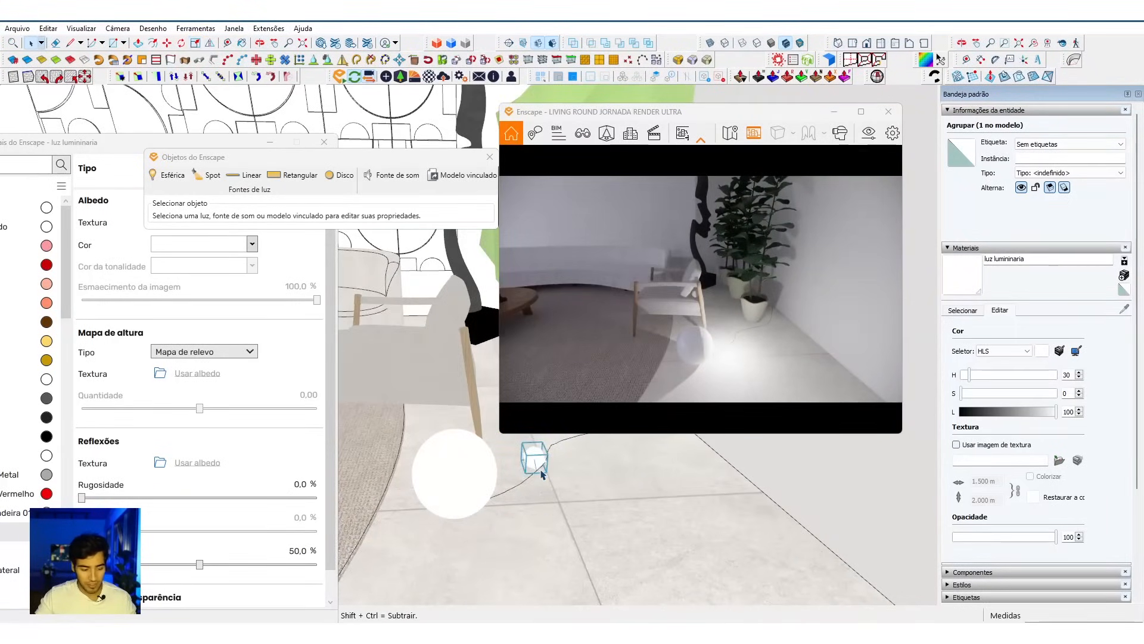
# Step: Move the scaled-down light group into the middle of the lamp's sphere
pyautogui.hotkey('ctrl', 'x')
pyautogui.doubleClick(481, 475)
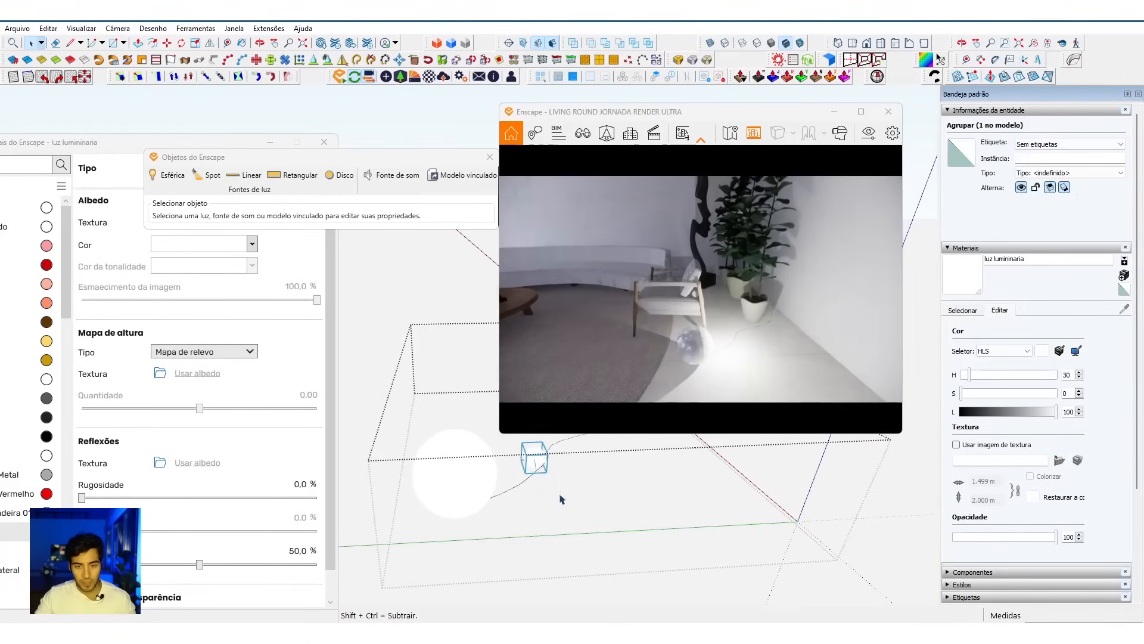
pyautogui.press('m')
pyautogui.click(661, 510)
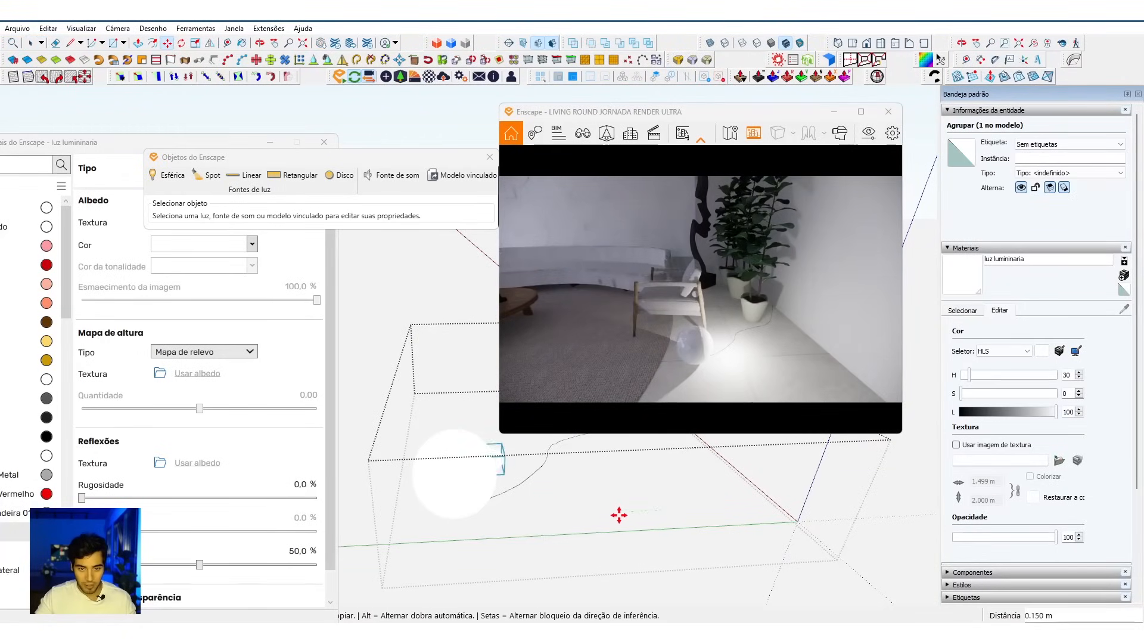
pyautogui.click(587, 521)
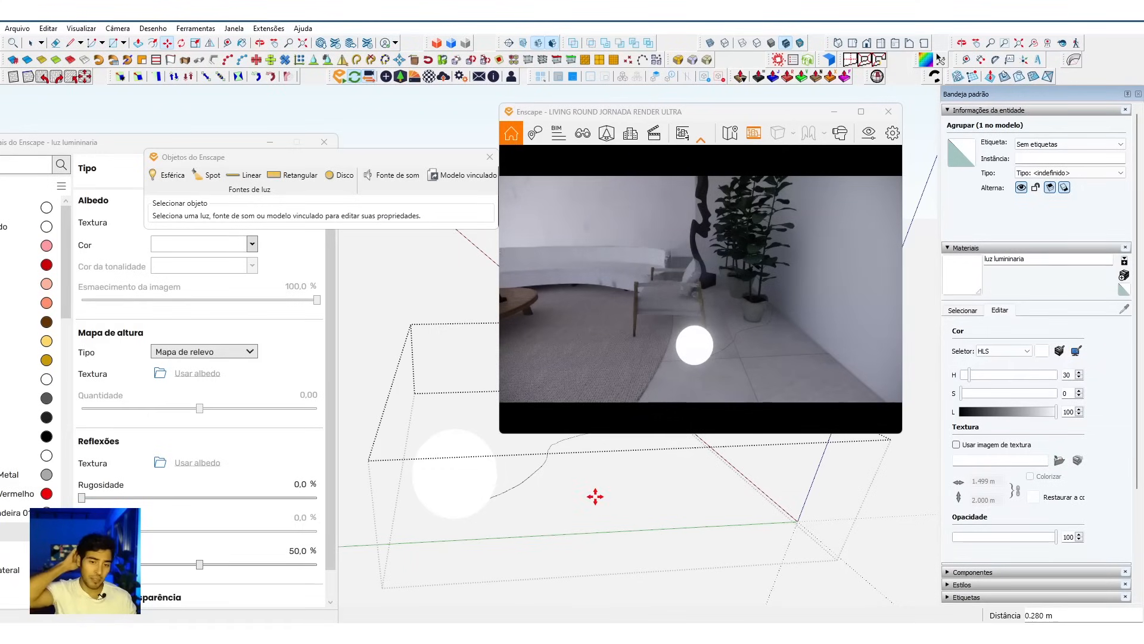
pyautogui.moveTo(457, 516)
pyautogui.mouseDown(button='middle')
pyautogui.moveTo(495, 511)
pyautogui.moveTo(524, 524)
pyautogui.moveTo(510, 501)
pyautogui.mouseUp(button='middle')
pyautogui.press('space')
# Step: Assign the light group inside the lamp to the COMPLEMENTAR tag
pyautogui.click(488, 471)
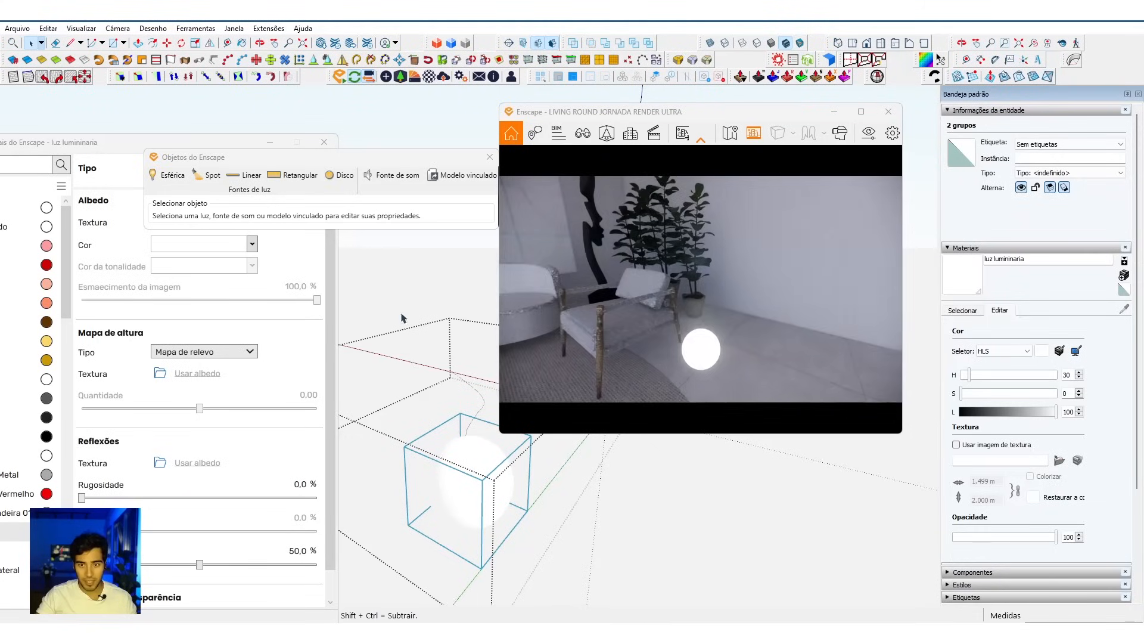
pyautogui.moveTo(478, 518)
pyautogui.mouseDown(button='middle')
pyautogui.moveTo(483, 507)
pyautogui.moveTo(402, 380)
pyautogui.moveTo(441, 475)
pyautogui.moveTo(408, 427)
pyautogui.mouseUp(button='middle')
pyautogui.scroll(5, 485, 506)
pyautogui.click(522, 525)
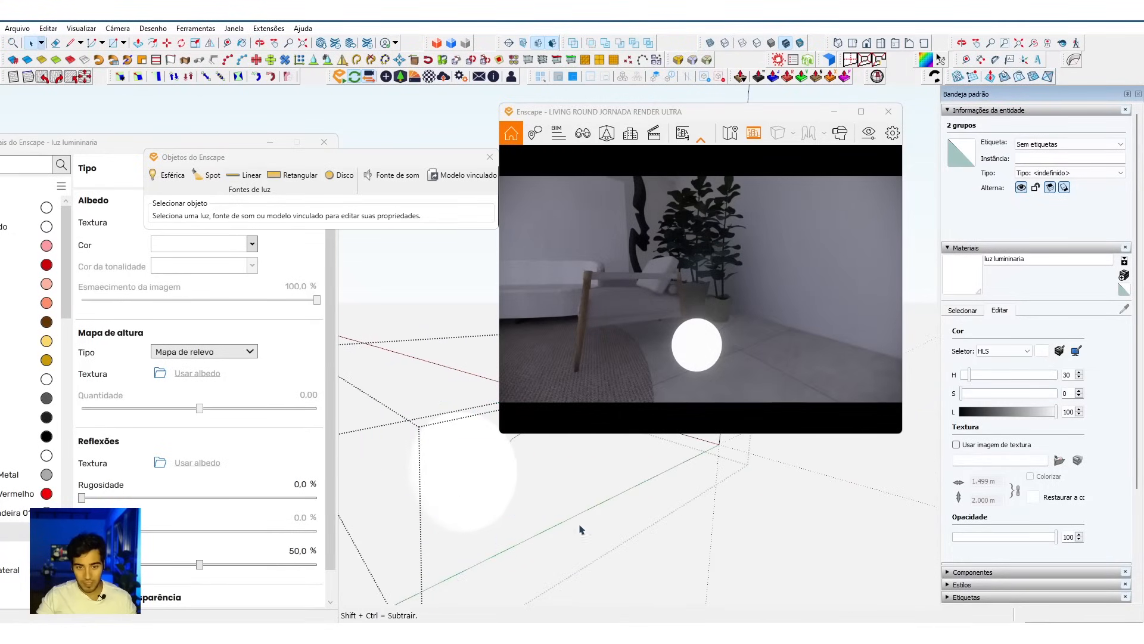
pyautogui.click(1059, 145)
pyautogui.scroll(-2, 1070, 179)
pyautogui.scroll(-3, 1067, 178)
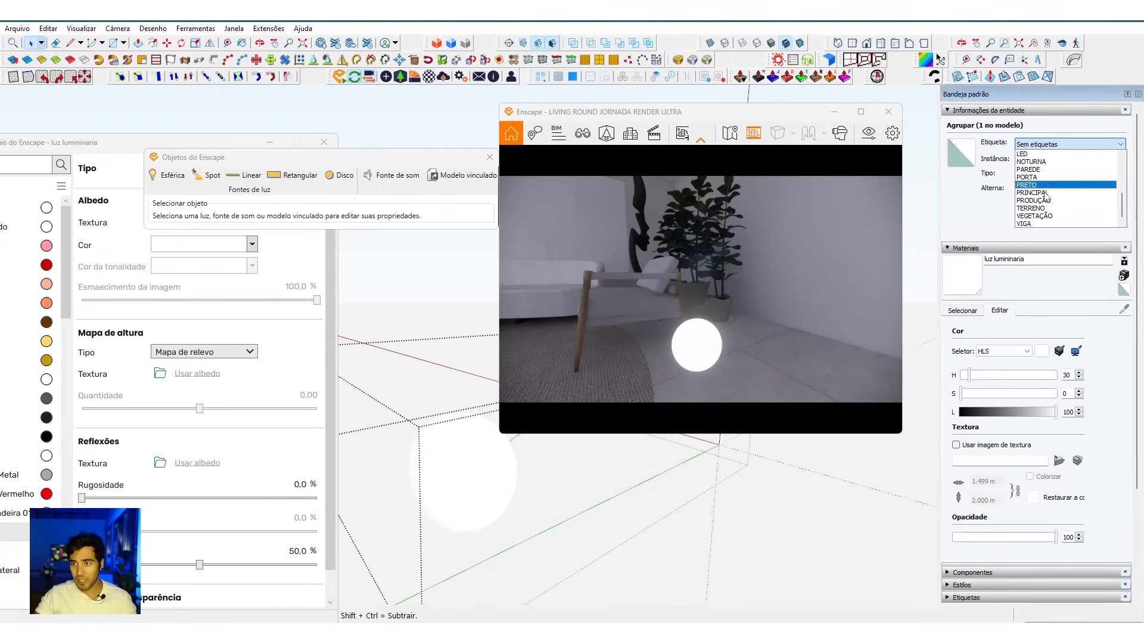
pyautogui.scroll(4, 1049, 203)
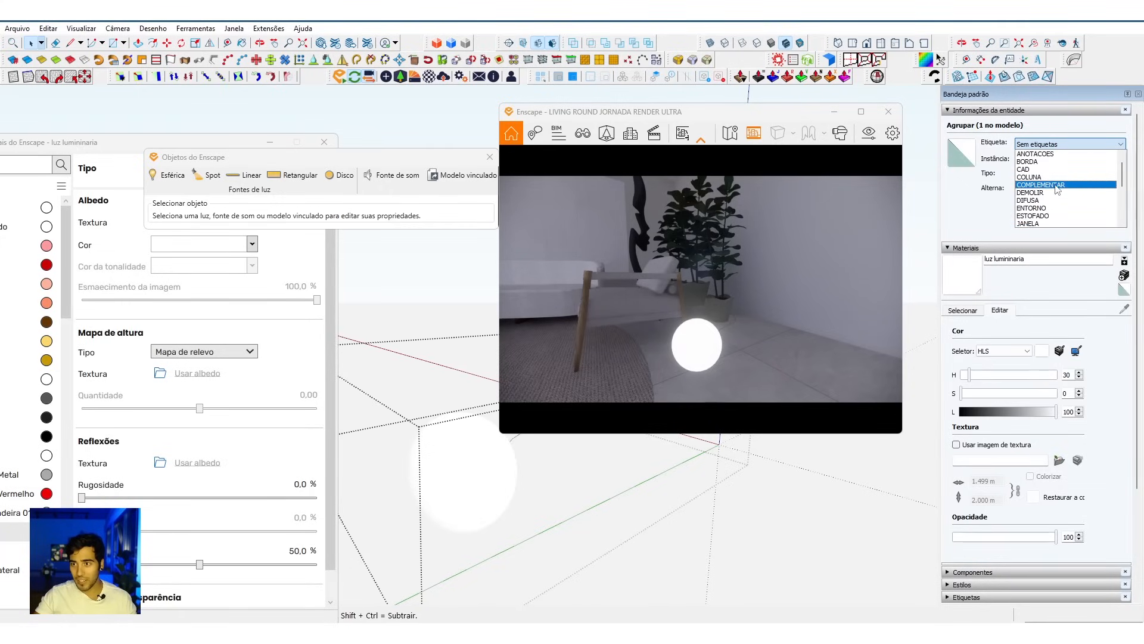
pyautogui.click(1049, 185)
# Step: Hide the COMPLEMENTAR tag in the ILUMINAÇÃO folder and view the whole room in the render without that light
pyautogui.click(1011, 247)
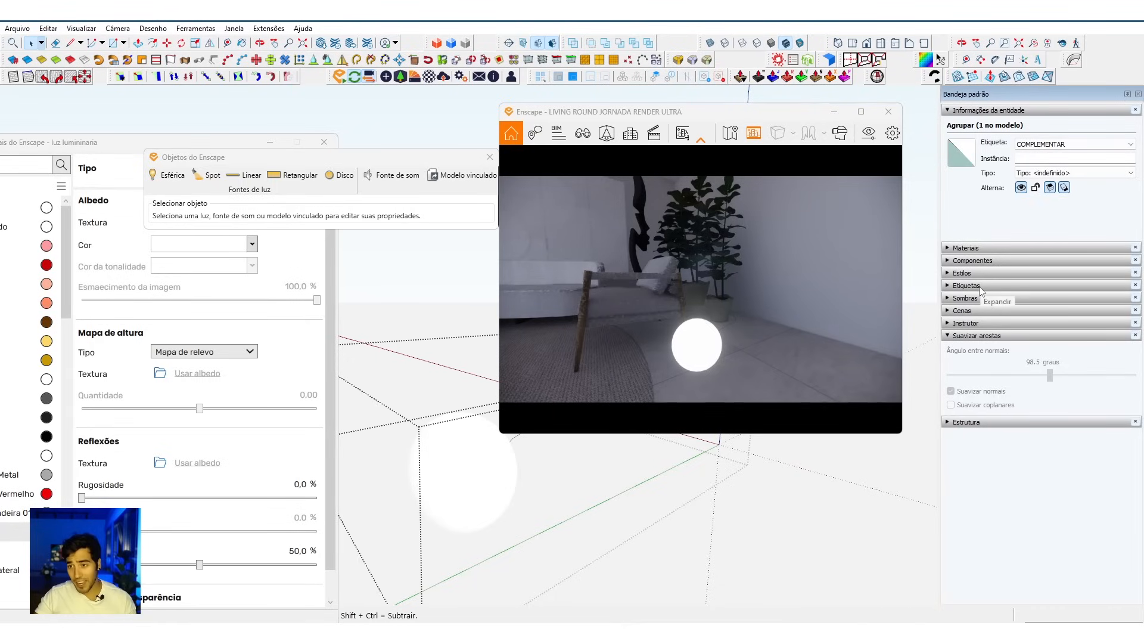
pyautogui.click(980, 286)
pyautogui.scroll(1, 1014, 357)
pyautogui.moveTo(1030, 390); pyautogui.dragTo(1030, 452)
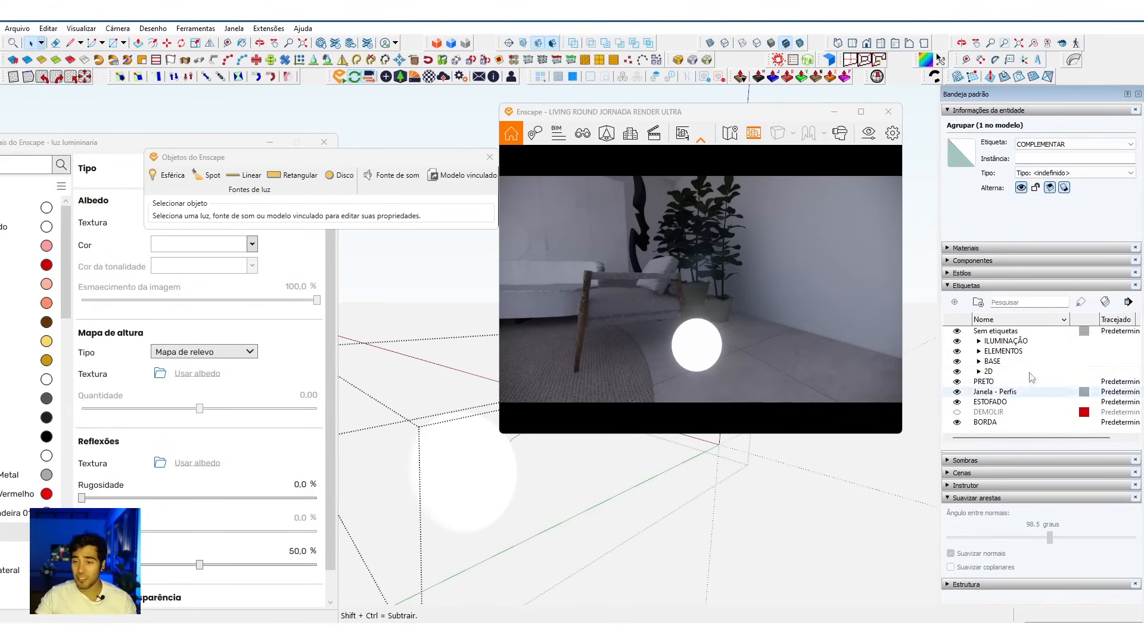
pyautogui.click(979, 340)
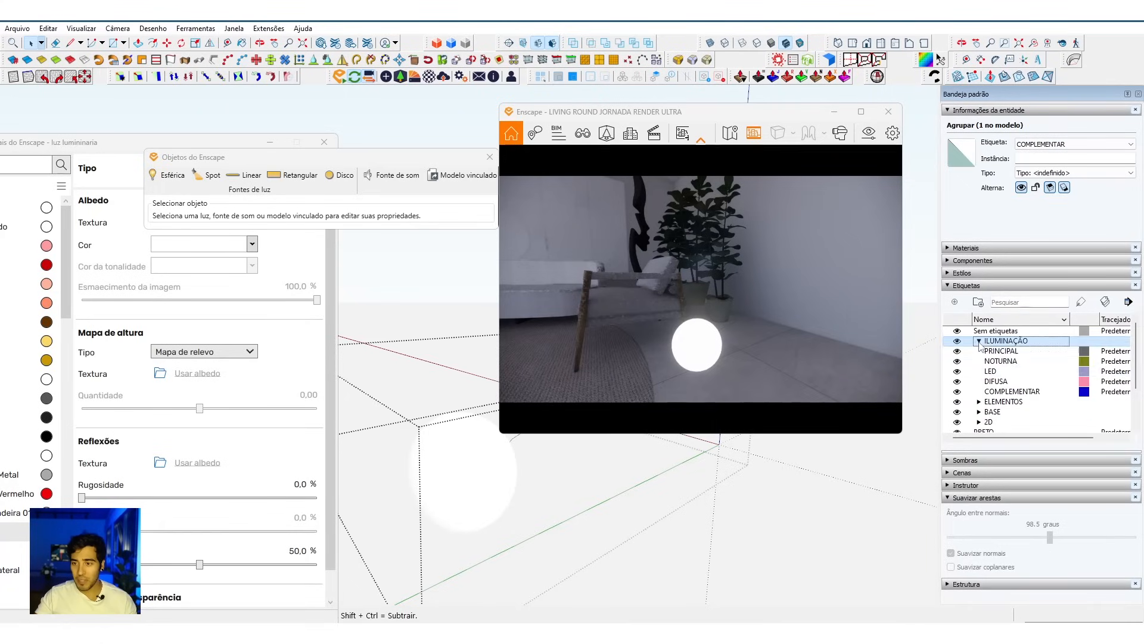
pyautogui.click(957, 391)
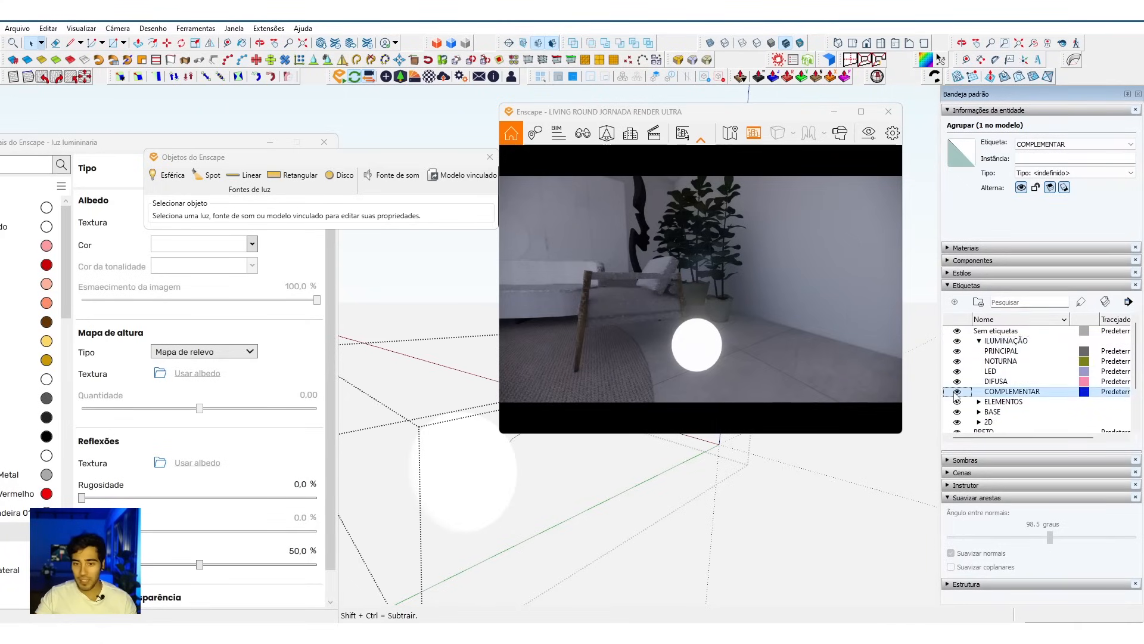
pyautogui.press('s')
pyautogui.moveTo(739, 326); pyautogui.dragTo(712, 326)
pyautogui.press('s')
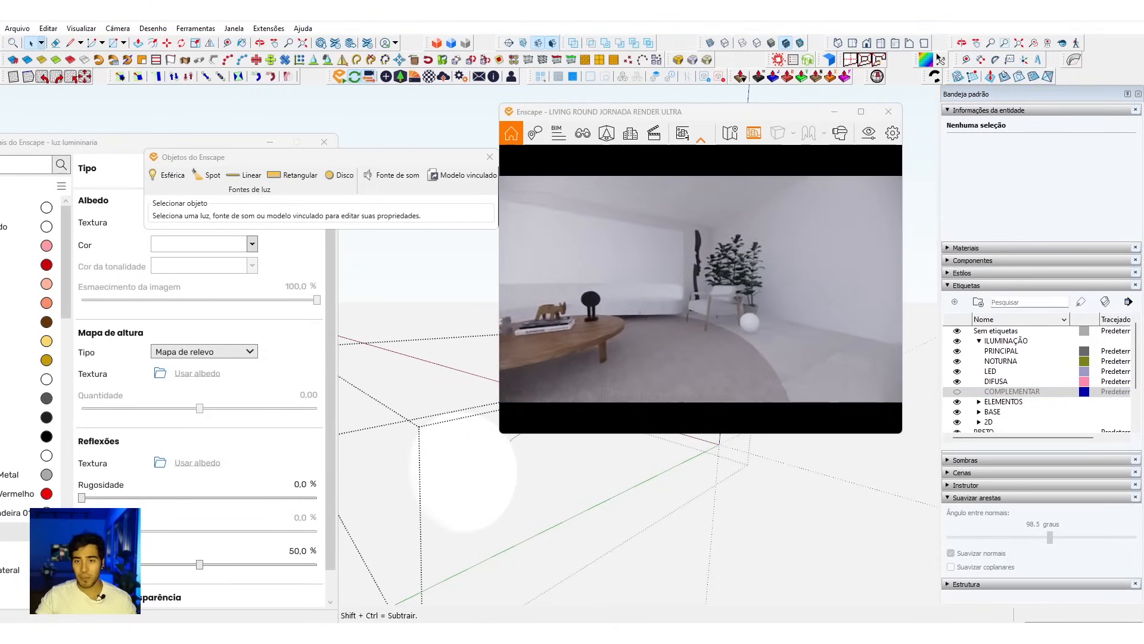
# Step: Show the COMPLEMENTAR tag again and examine the glowing lamp up close in the render
pyautogui.click(957, 392)
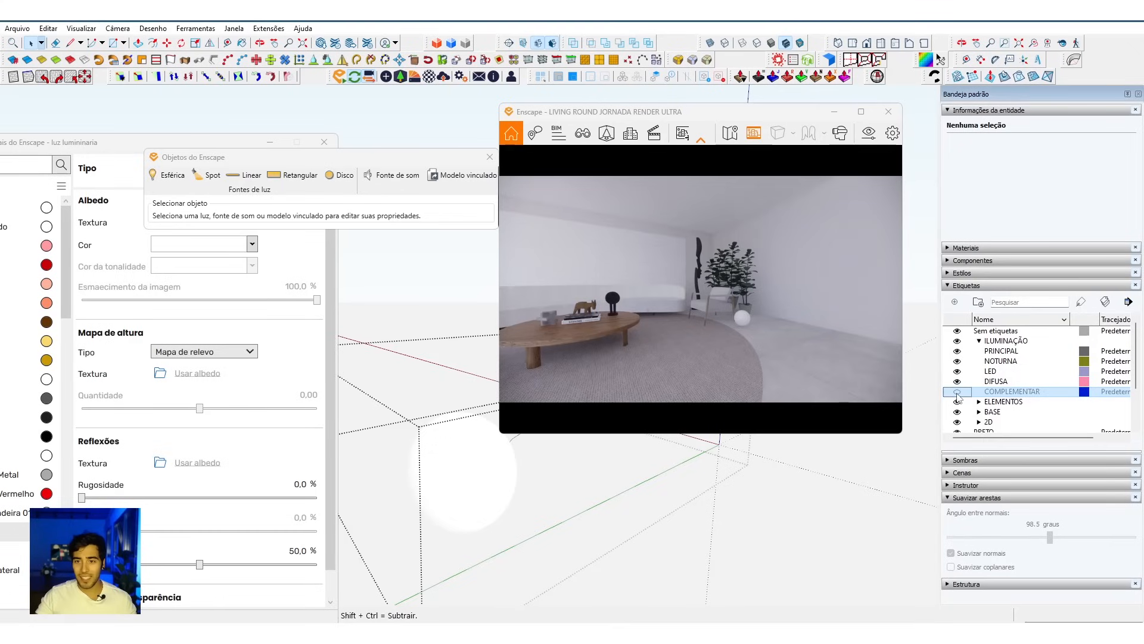
pyautogui.click(958, 392)
pyautogui.click(958, 393)
pyautogui.moveTo(760, 324); pyautogui.dragTo(773, 334)
pyautogui.press('w')
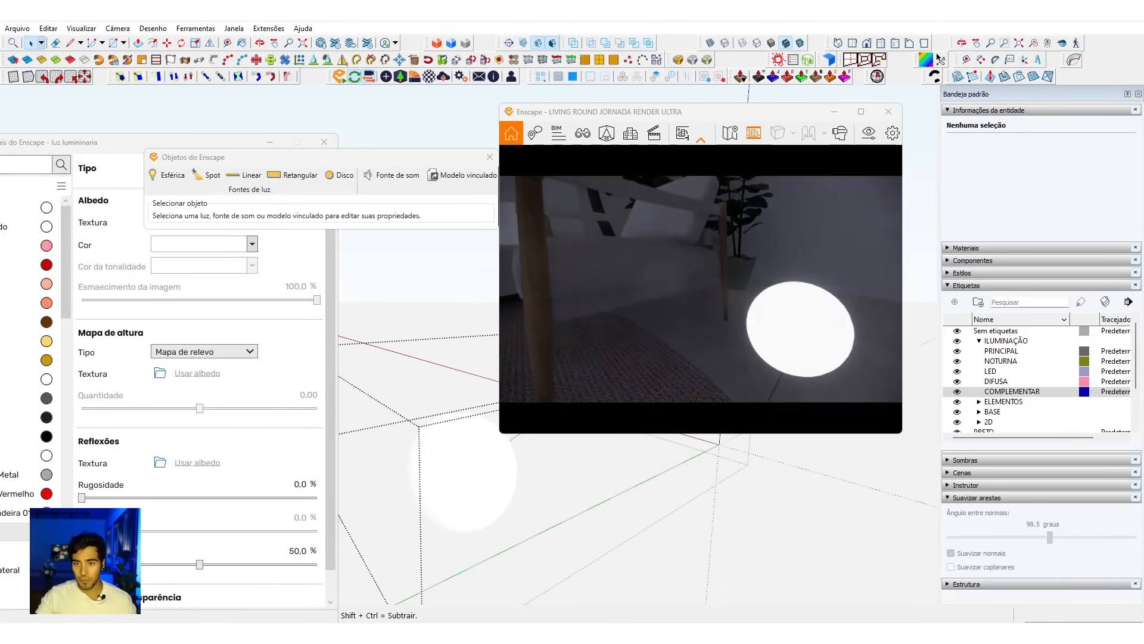
pyautogui.scroll(-4, 757, 322)
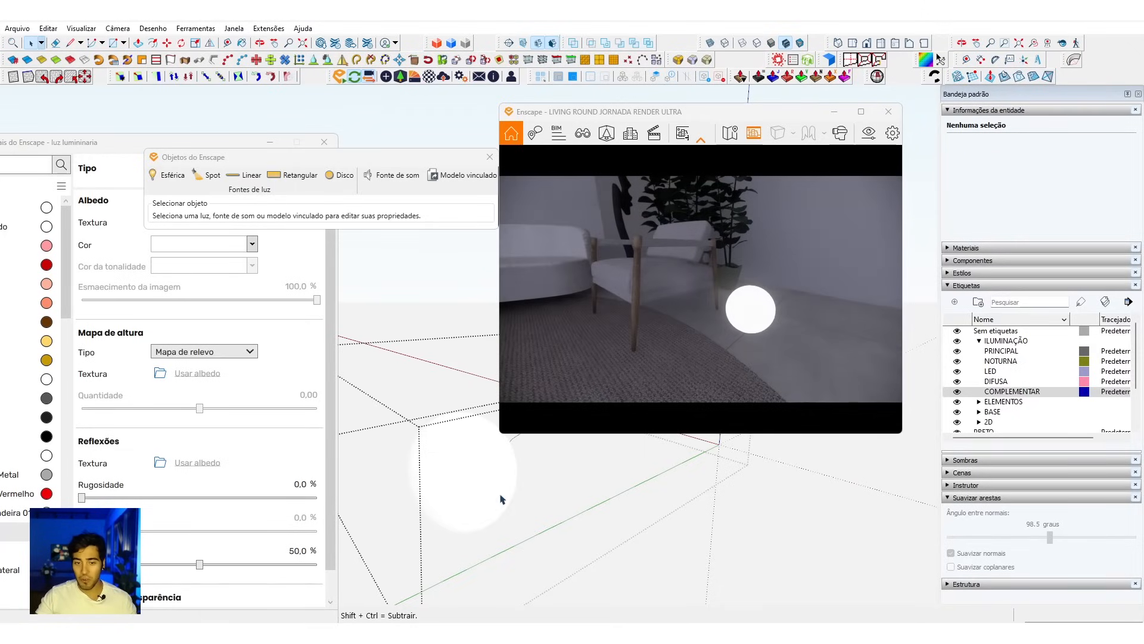
# Step: Hide the lamp's outer sphere to expose the small light group inside it
pyautogui.scroll(2, 472, 469)
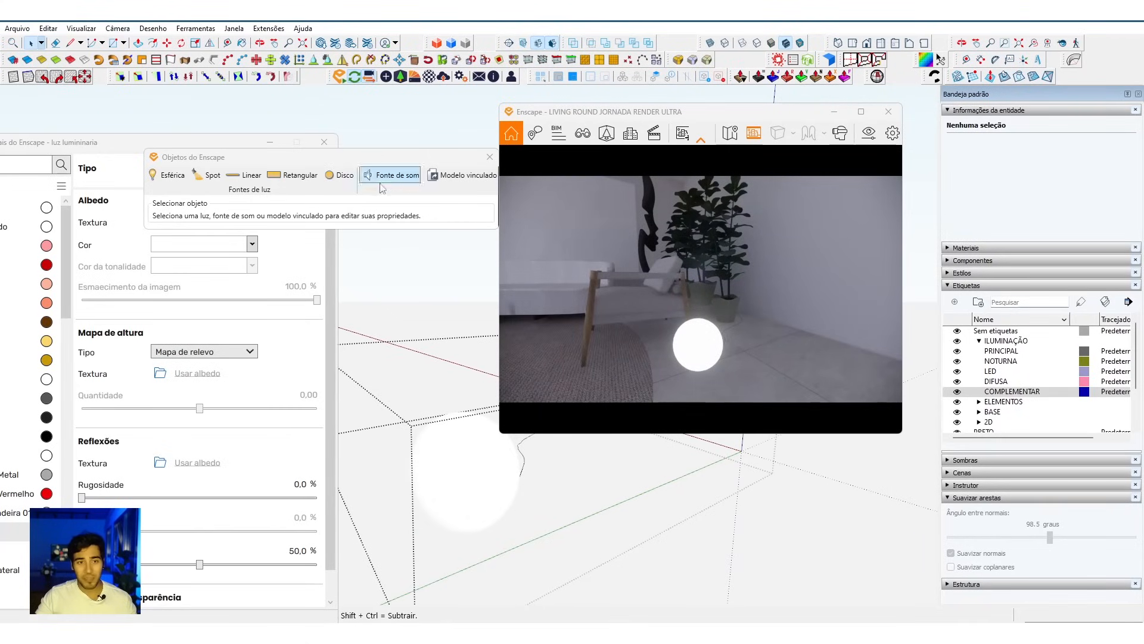
pyautogui.click(568, 522)
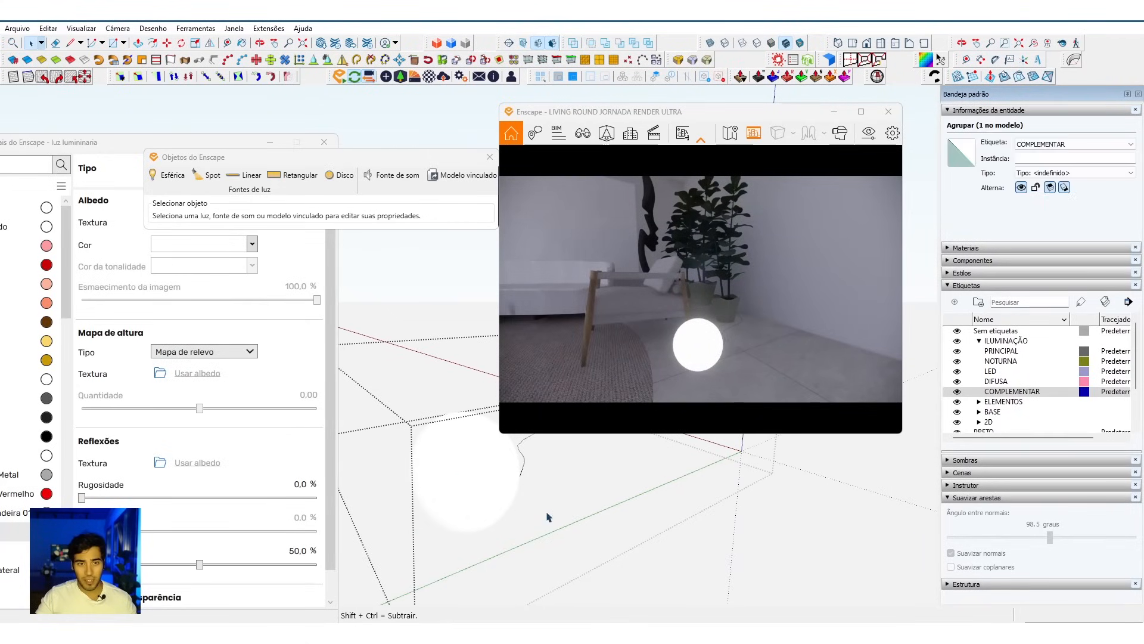
pyautogui.click(460, 468)
pyautogui.moveTo(366, 394); pyautogui.dragTo(600, 577)
pyautogui.keyDown('shift'); pyautogui.click(476, 453); pyautogui.keyUp('shift')
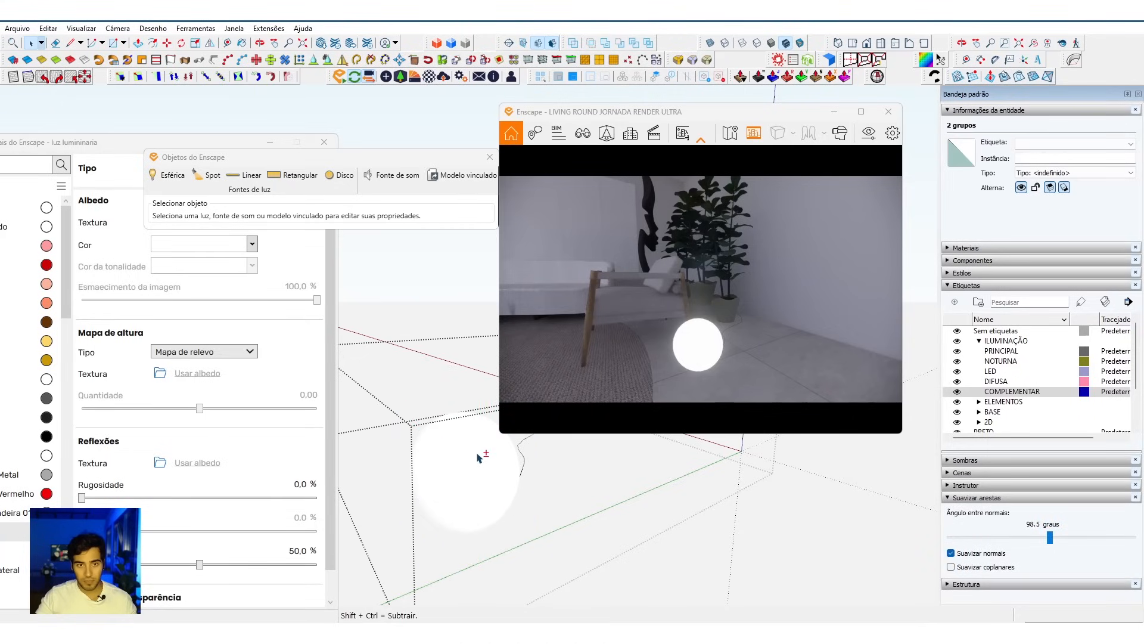
pyautogui.click(451, 470)
# Step: Raise the luminous intensity of the spherical light inside the group to 2.006 cd
pyautogui.click(456, 470)
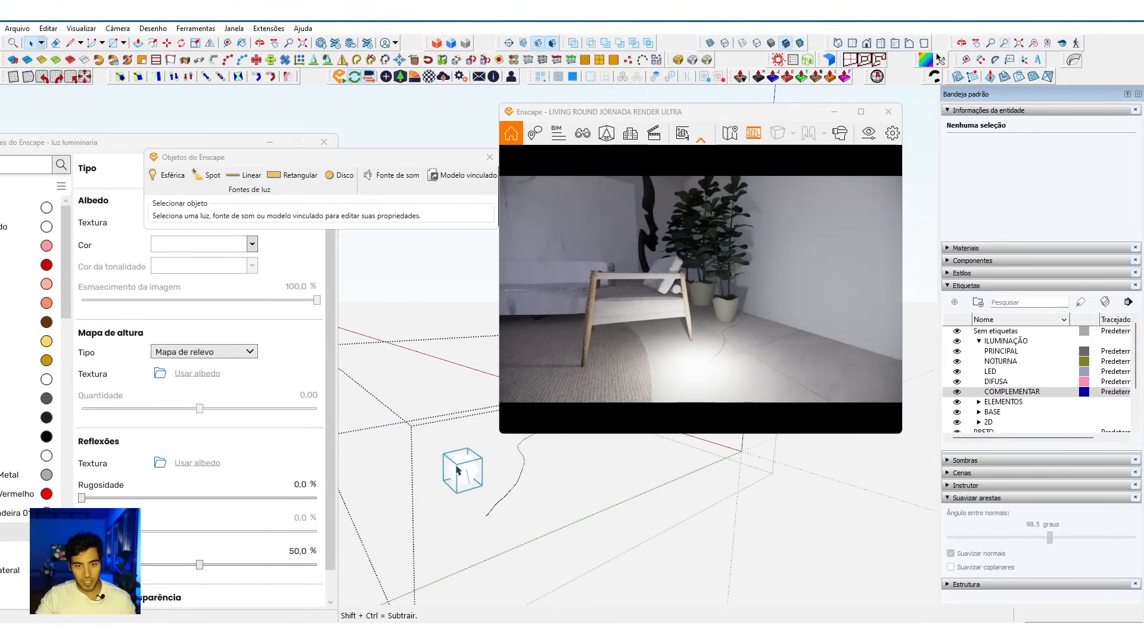
pyautogui.doubleClick(457, 470)
pyautogui.click(459, 467)
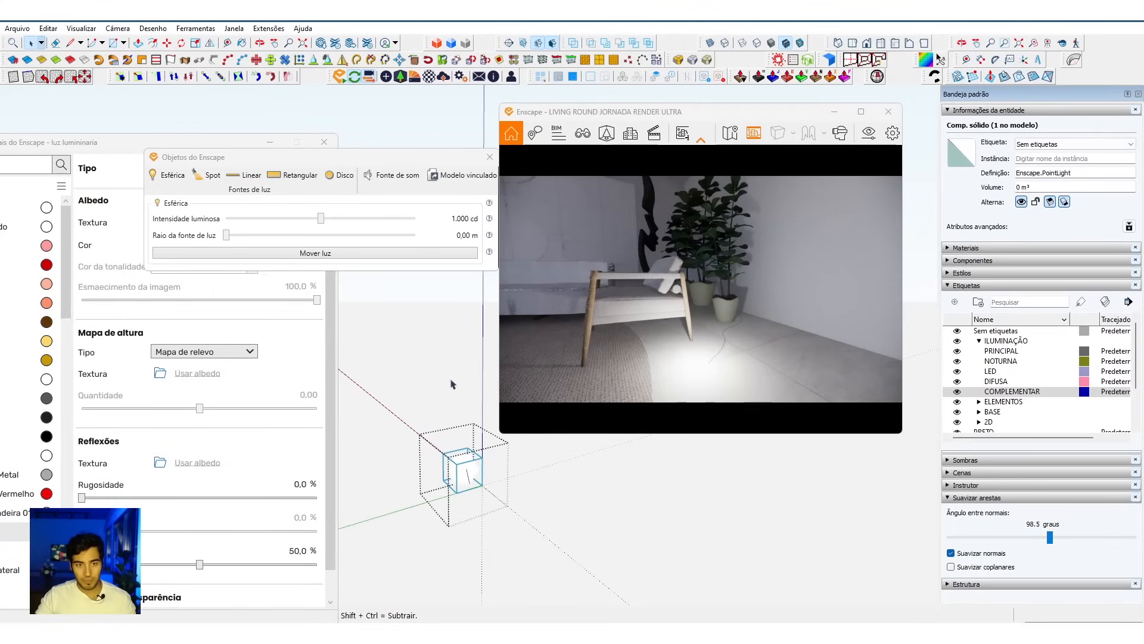
pyautogui.moveTo(323, 222); pyautogui.dragTo(331, 223)
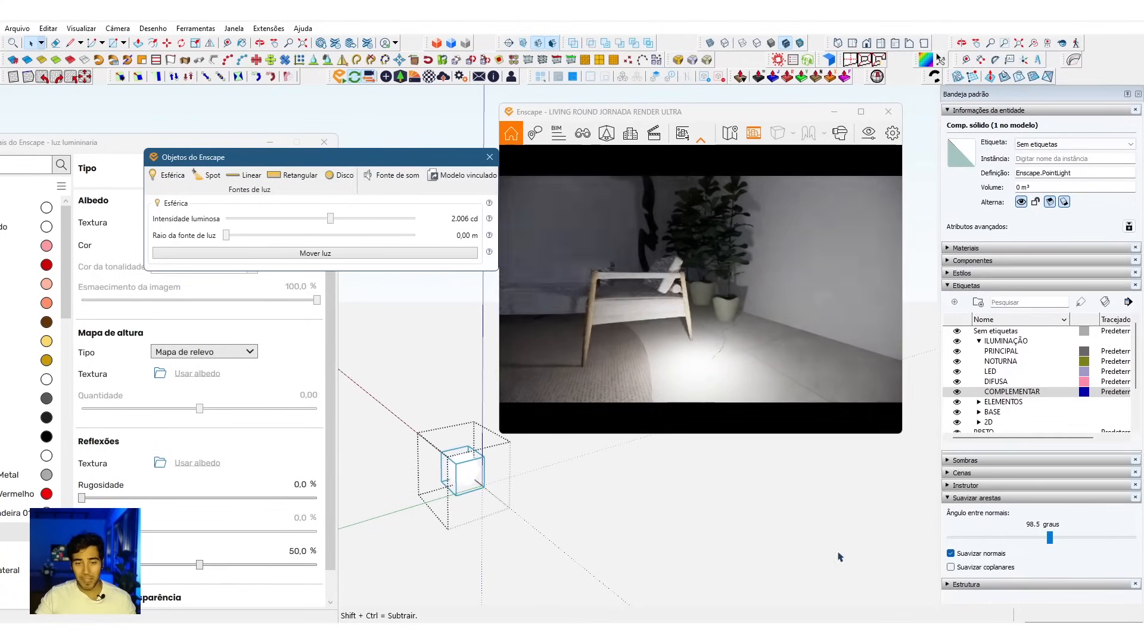
pyautogui.click(728, 500)
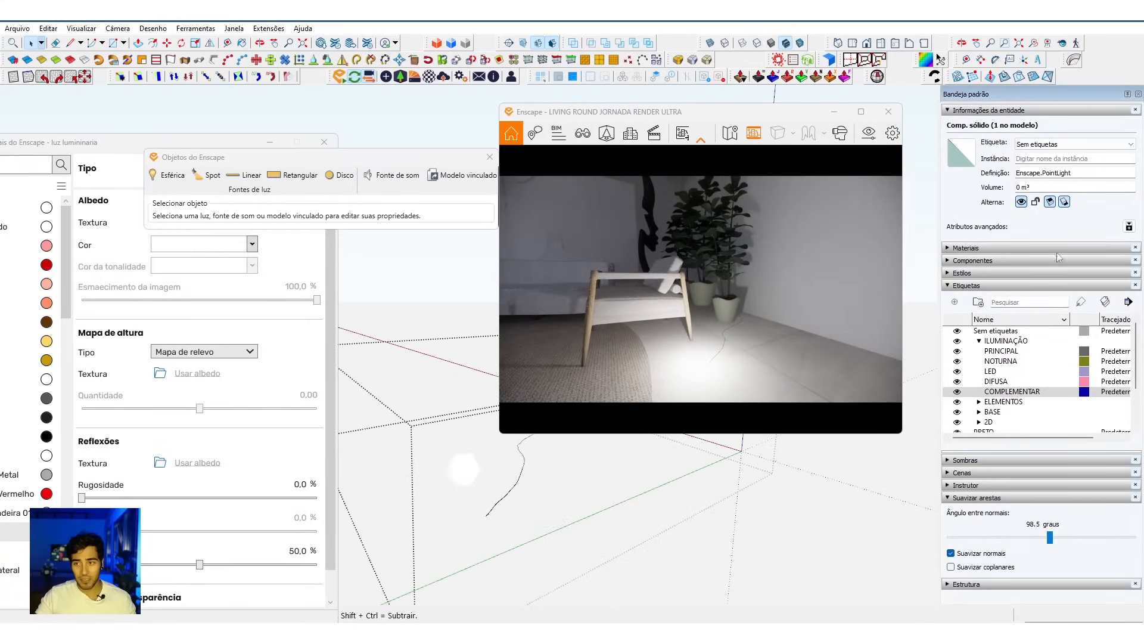
# Step: Select the small light group and begin creating a new material for it from the default material
pyautogui.click(464, 475)
pyautogui.press('b')
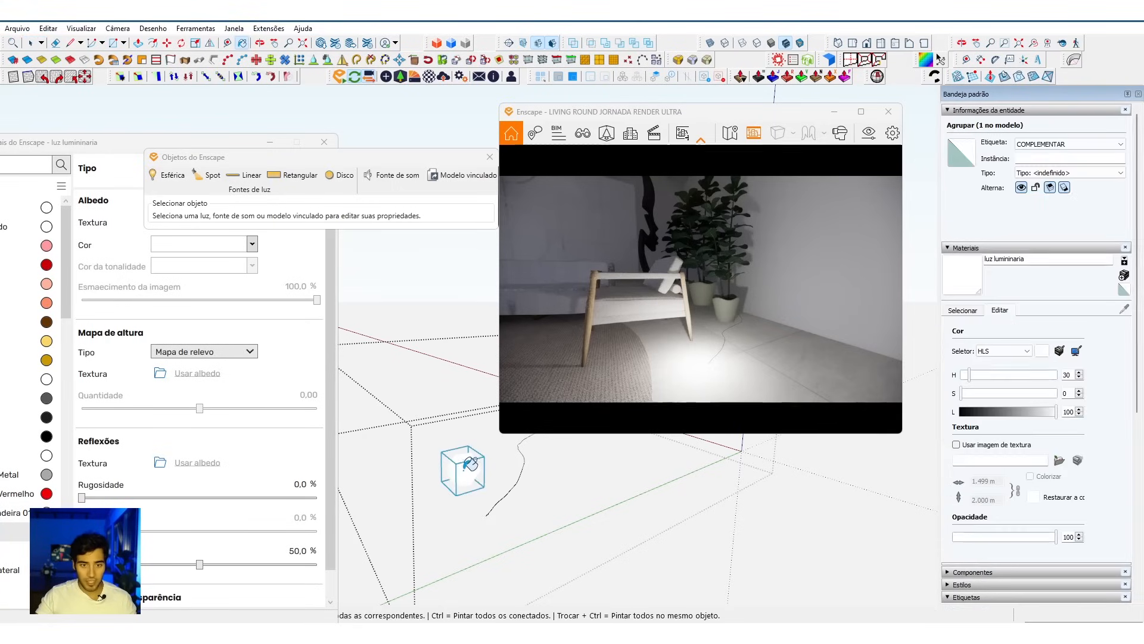
pyautogui.click(1124, 290)
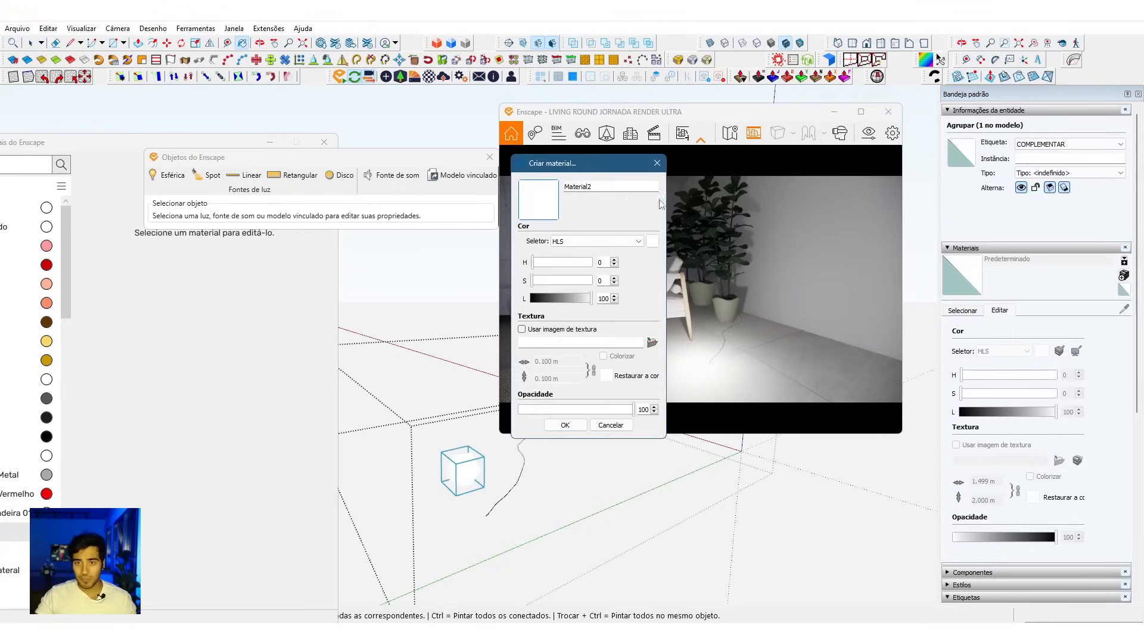
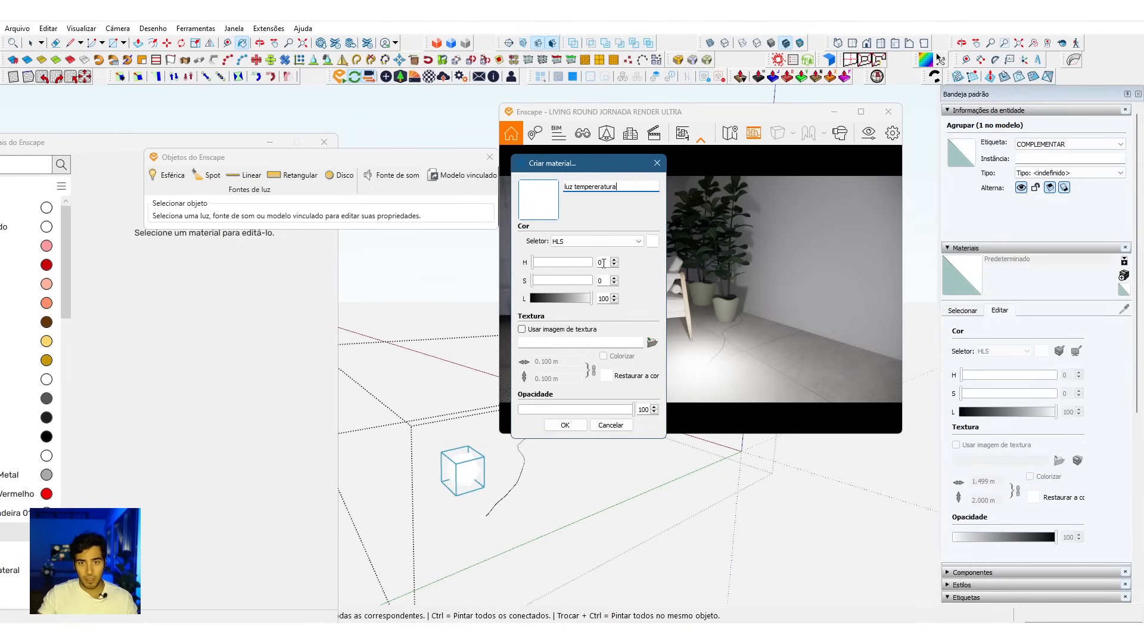
# Step: Finish the material "luz tempereratura" with H 30, S 100, L 74 and paint the small light group with it
pyautogui.moveTo(588, 296)
pyautogui.mouseDown()
pyautogui.moveTo(550, 300)
pyautogui.moveTo(575, 302)
pyautogui.mouseUp()
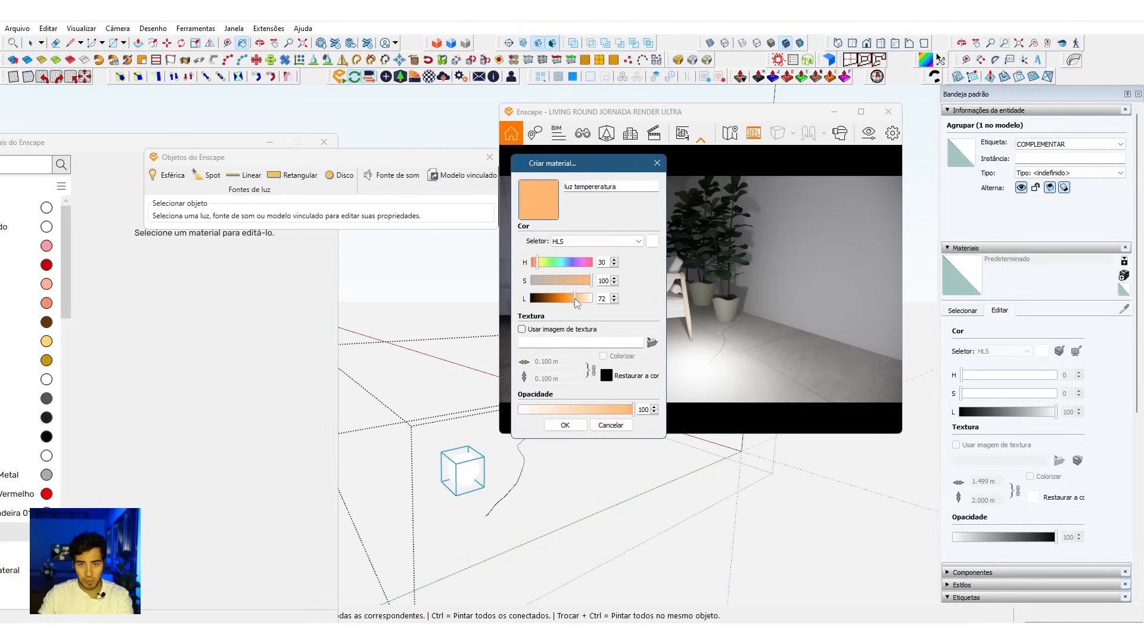
pyautogui.click(565, 424)
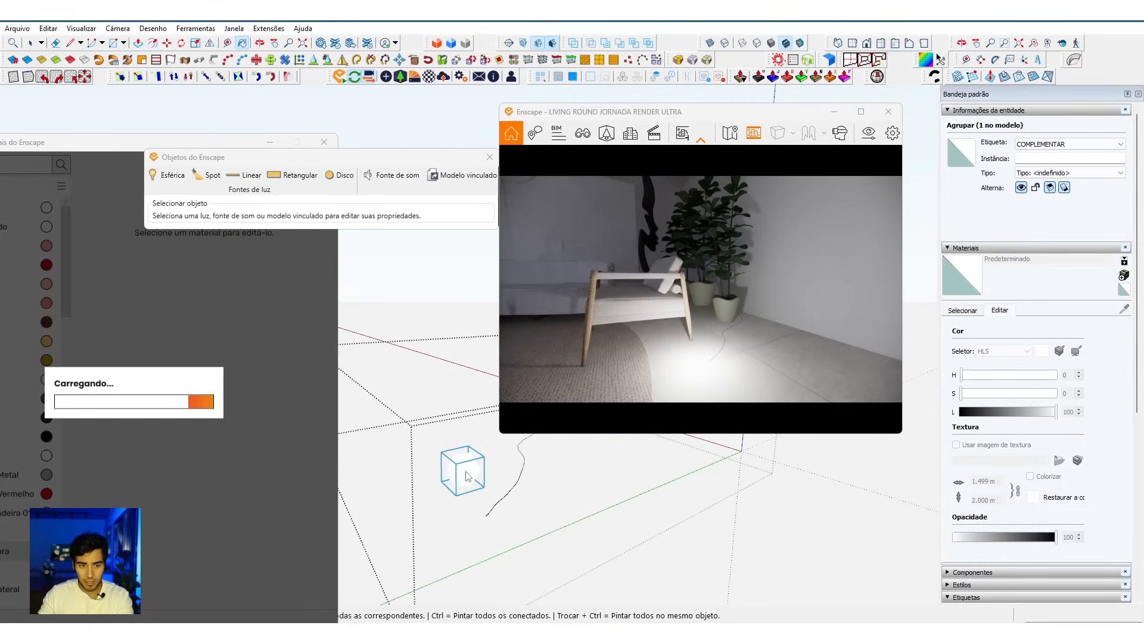
pyautogui.click(467, 475)
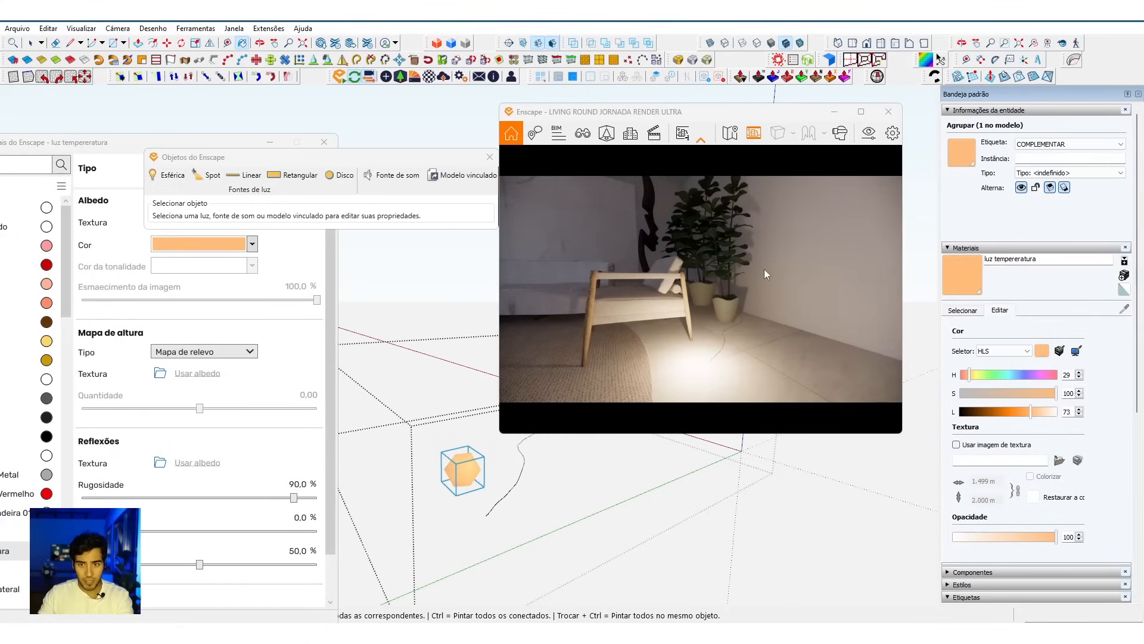
# Step: Try blue, pink and yellow hues on the light material to compare the light's color in the render
pyautogui.click(1014, 375)
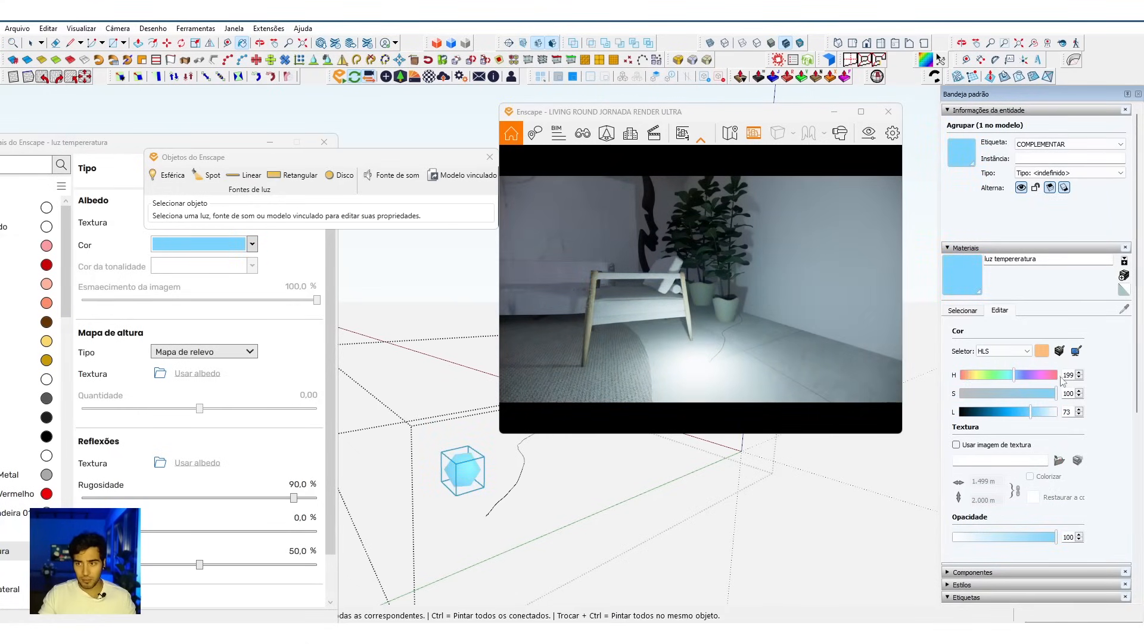
pyautogui.click(1043, 377)
pyautogui.click(975, 376)
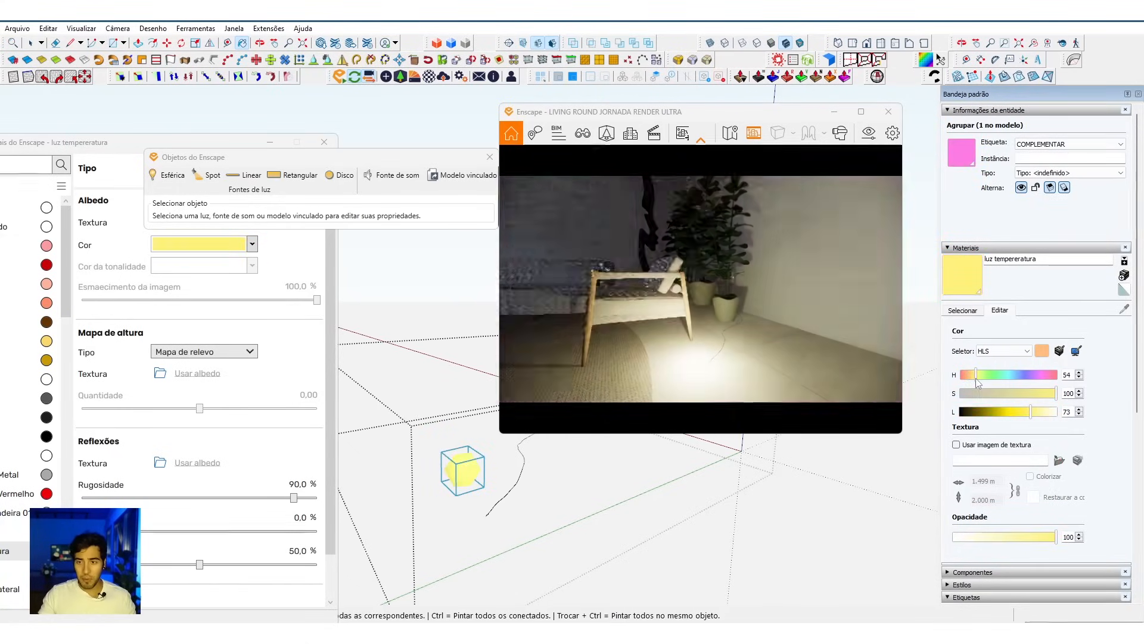
pyautogui.scroll(-3, 732, 353)
pyautogui.moveTo(732, 354); pyautogui.dragTo(792, 369)
# Step: Set the light material's hue to a warm orange of 30 and deselect the light group
pyautogui.moveTo(976, 378); pyautogui.dragTo(971, 379)
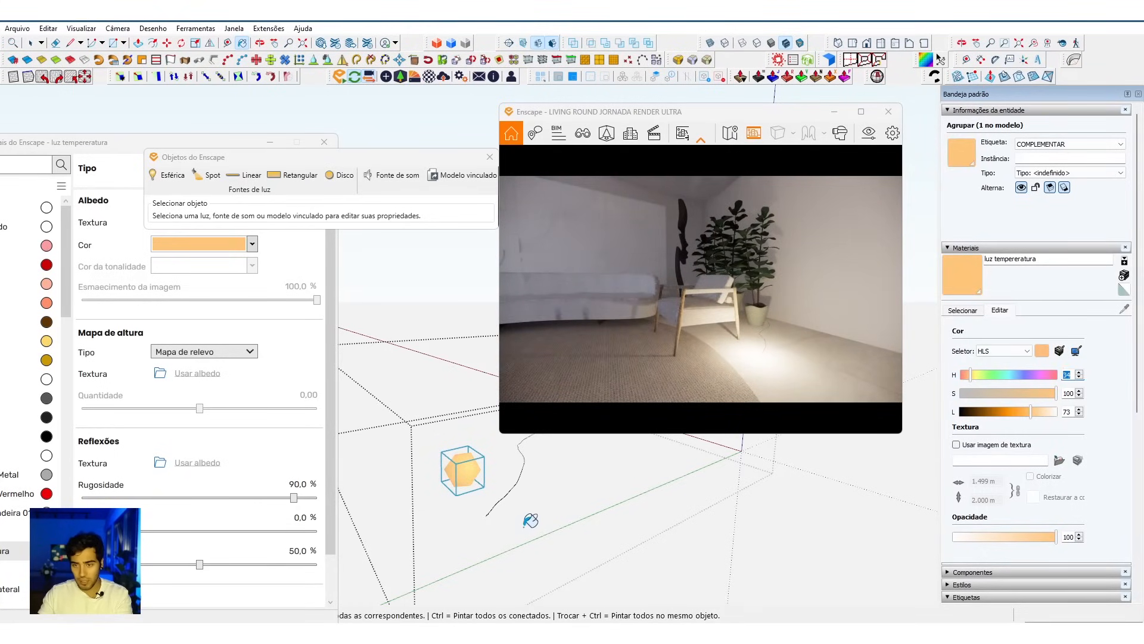
pyautogui.press('space')
pyautogui.click(500, 473)
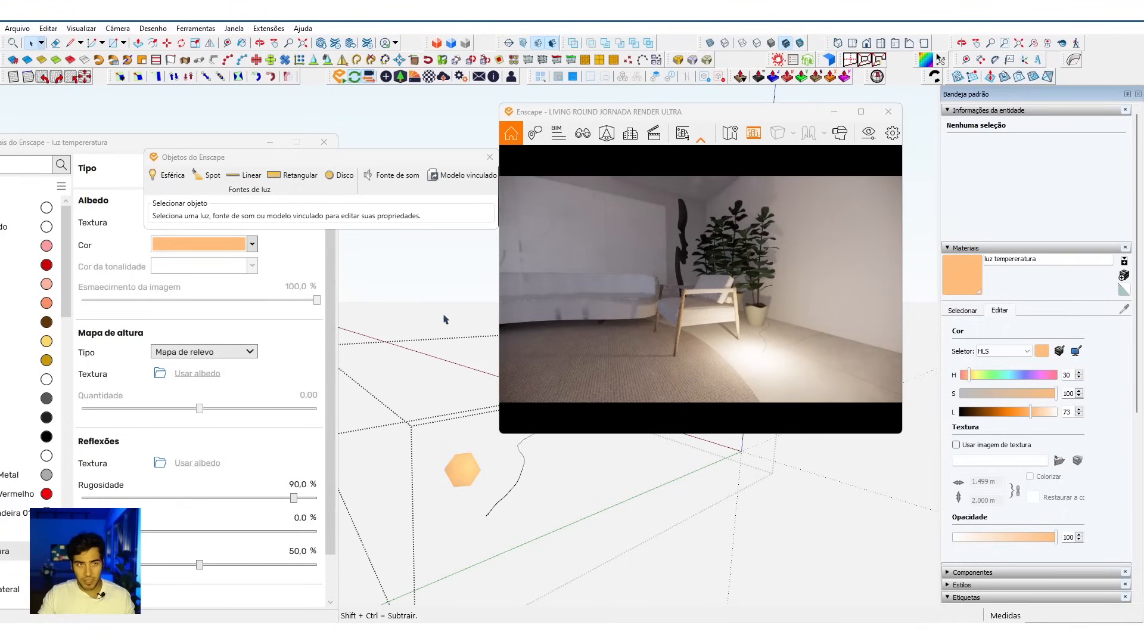
# Step: Unhide the lamp's outer sphere around the small light group
pyautogui.click(49, 30)
pyautogui.moveTo(152, 217)
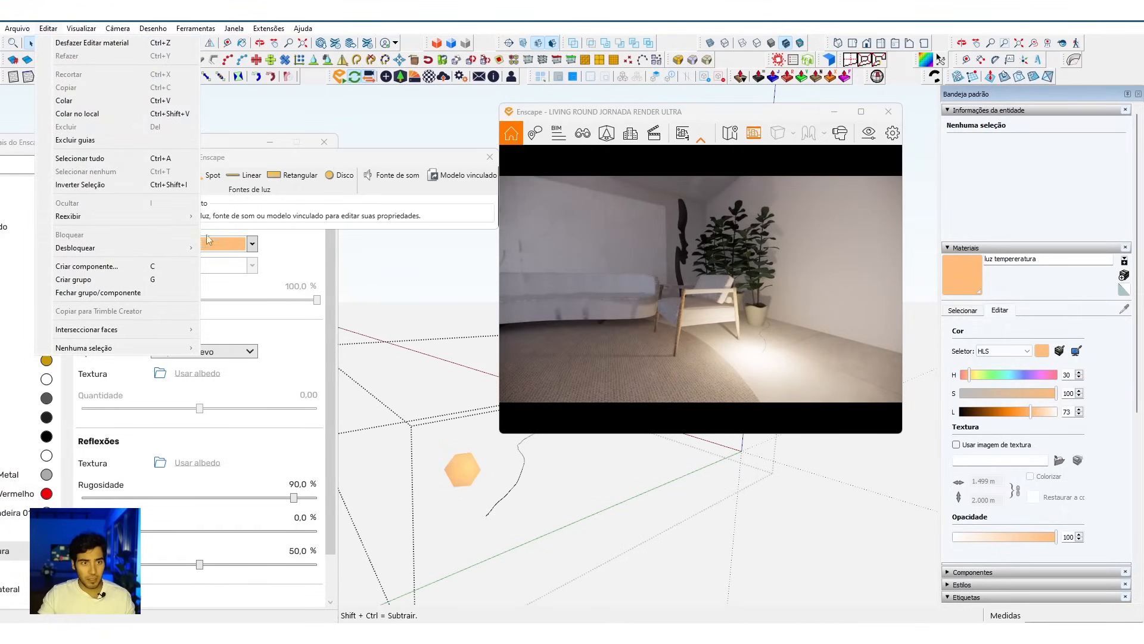
pyautogui.click(225, 242)
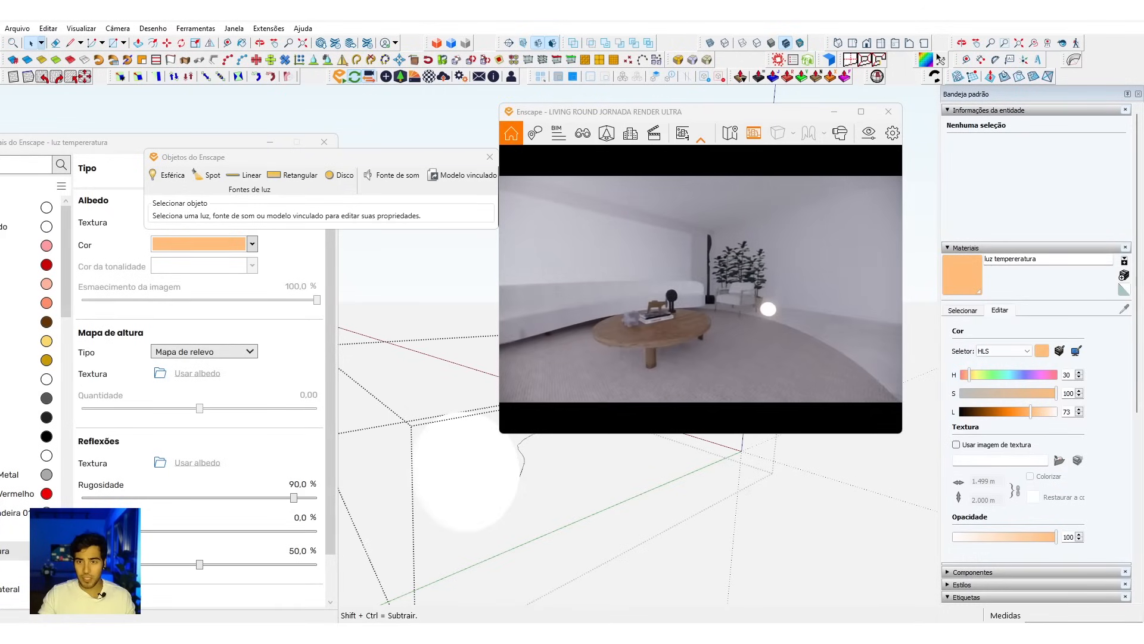
pyautogui.moveTo(502, 500); pyautogui.dragTo(472, 496, button='middle')
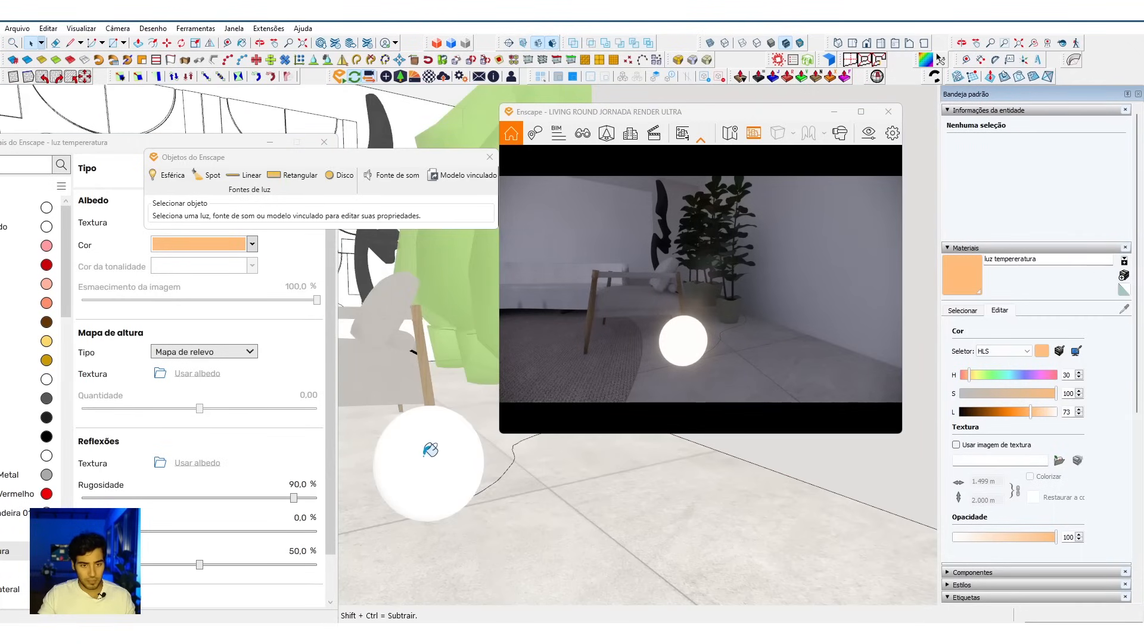
# Step: Sample the outer sphere's material, review its Enscape settings and the lamp in the render, and close the material editor
pyautogui.keyDown('alt'); pyautogui.click(429, 448); pyautogui.keyUp('alt')
pyautogui.click(321, 471)
pyautogui.scroll(-1, 200, 572)
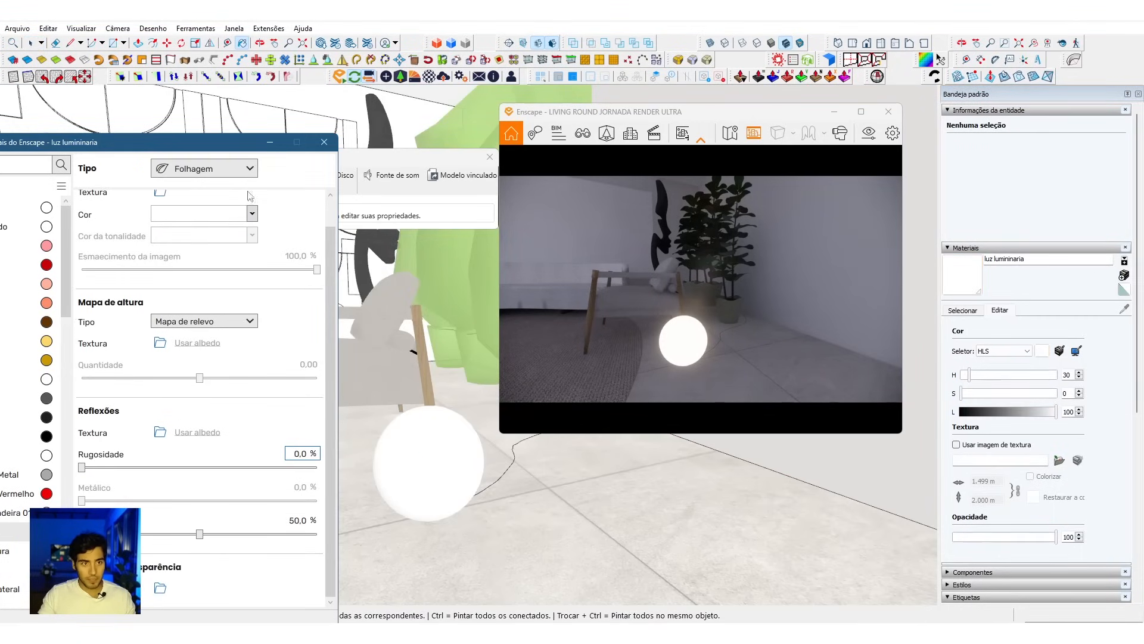
pyautogui.moveTo(666, 378); pyautogui.dragTo(610, 276)
pyautogui.press('s')
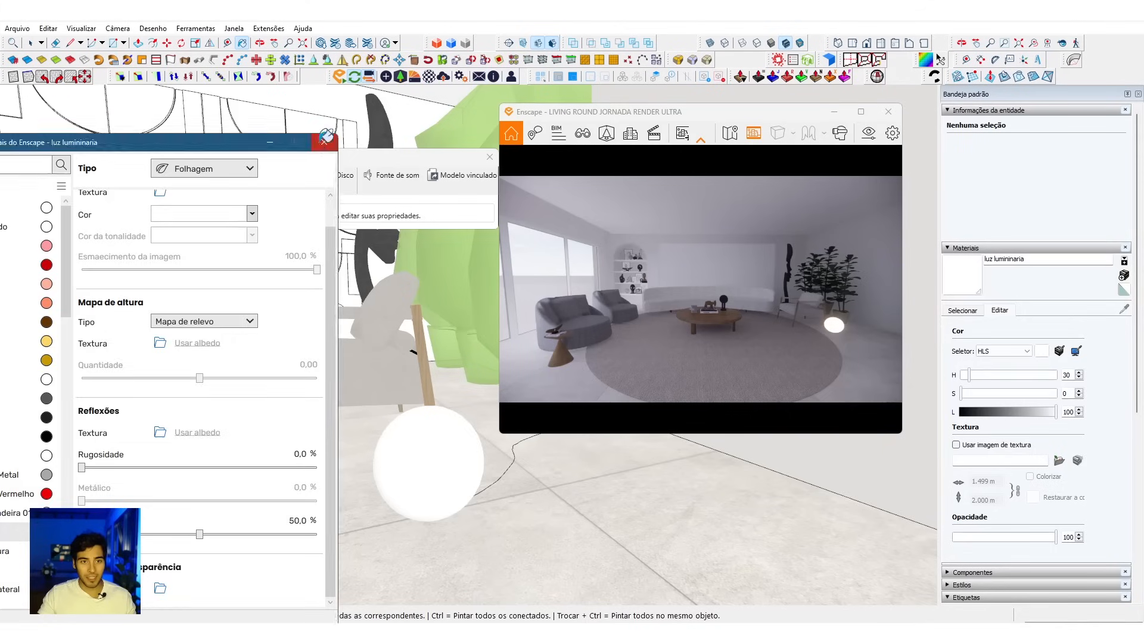
pyautogui.click(323, 143)
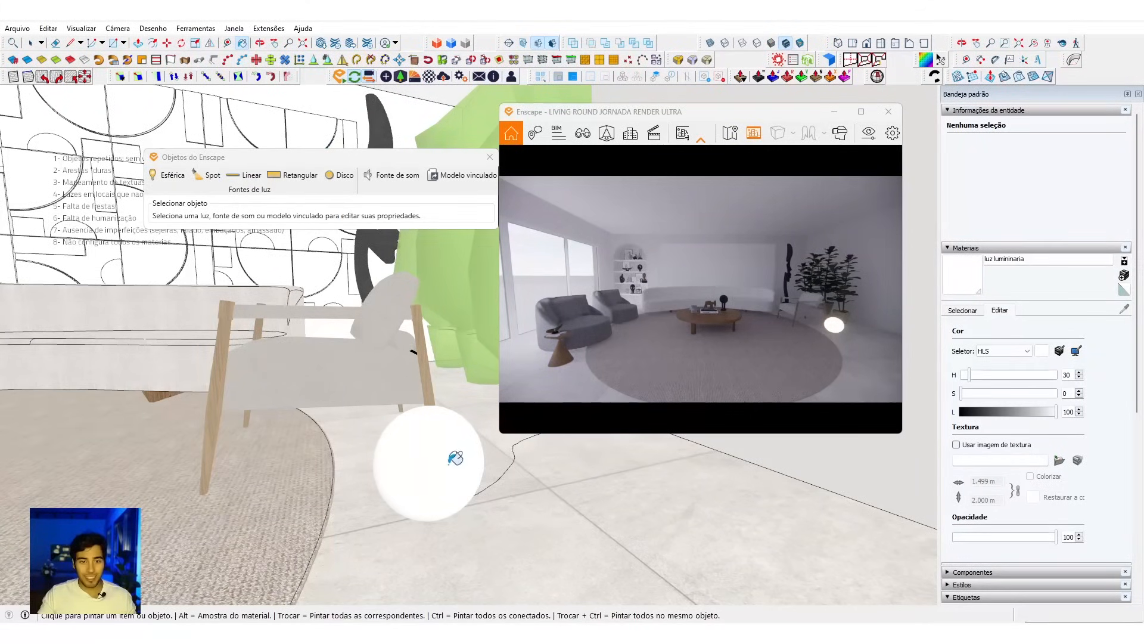
# Step: Place an Enscape linear light on the floor in front of the bookcase's open bottom niche
pyautogui.moveTo(409, 468)
pyautogui.mouseDown(button='middle')
pyautogui.moveTo(447, 493)
pyautogui.moveTo(280, 405)
pyautogui.moveTo(276, 391)
pyautogui.moveTo(401, 461)
pyautogui.mouseUp(button='middle')
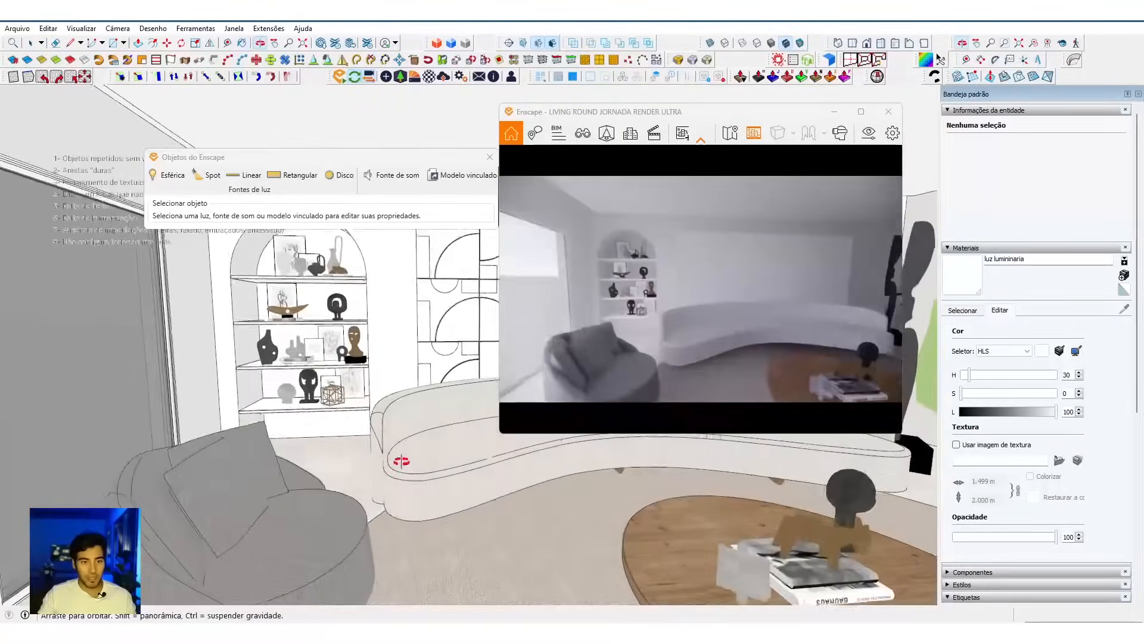
pyautogui.scroll(5, 316, 398)
pyautogui.moveTo(316, 411)
pyautogui.mouseDown(button='middle')
pyautogui.moveTo(322, 465)
pyautogui.moveTo(375, 450)
pyautogui.mouseUp(button='middle')
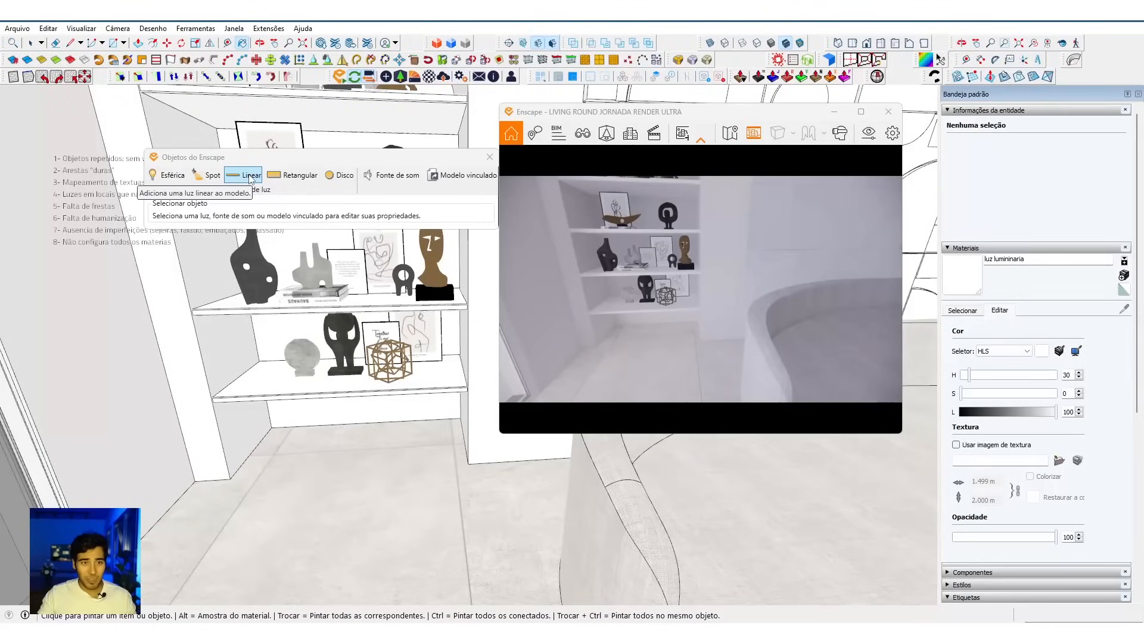
pyautogui.click(251, 178)
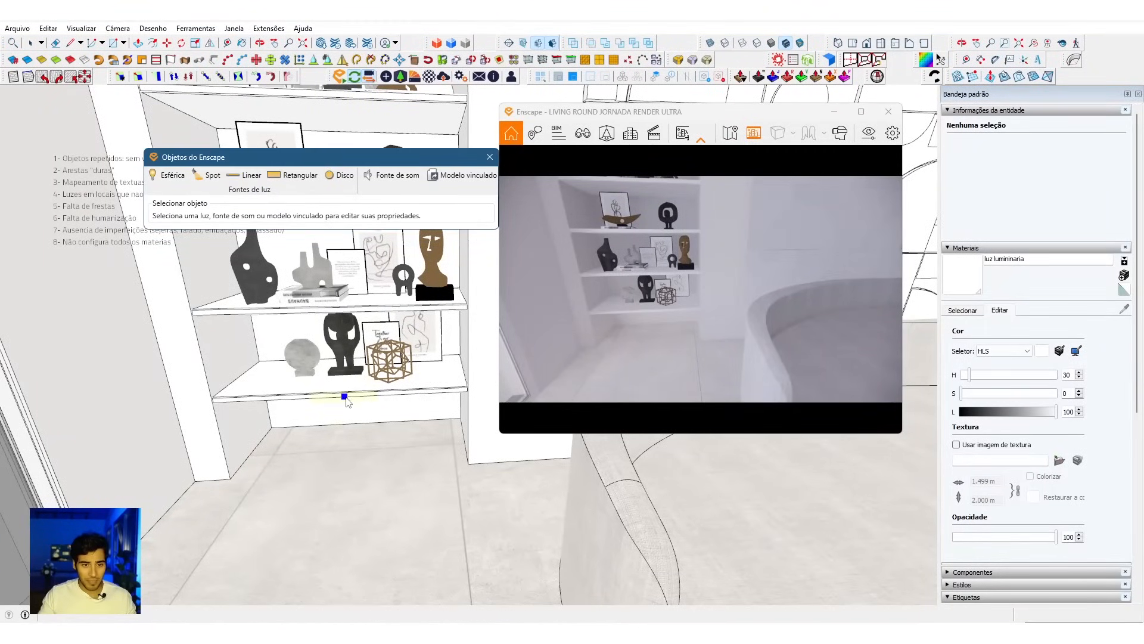
pyautogui.click(305, 484)
pyautogui.click(305, 483)
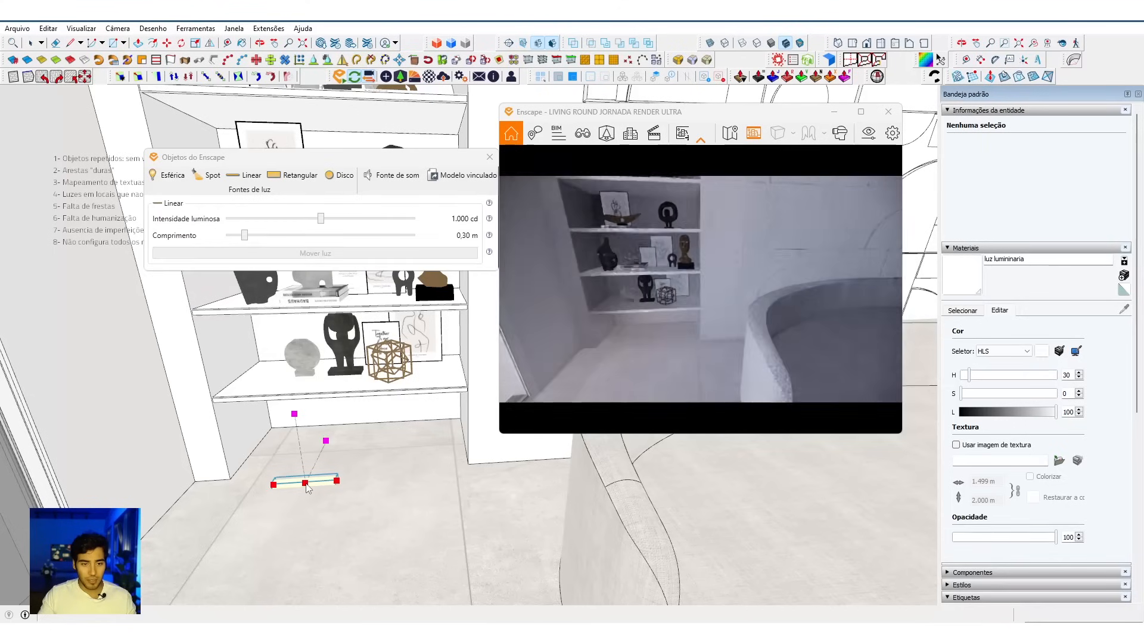
# Step: Measure the bottom niche's inner width with the Line tool and set the linear light's length to 1.20 m
pyautogui.scroll(-1, 356, 498)
pyautogui.scroll(2, 356, 498)
pyautogui.moveTo(356, 498); pyautogui.dragTo(356, 497, button='middle')
pyautogui.press('space')
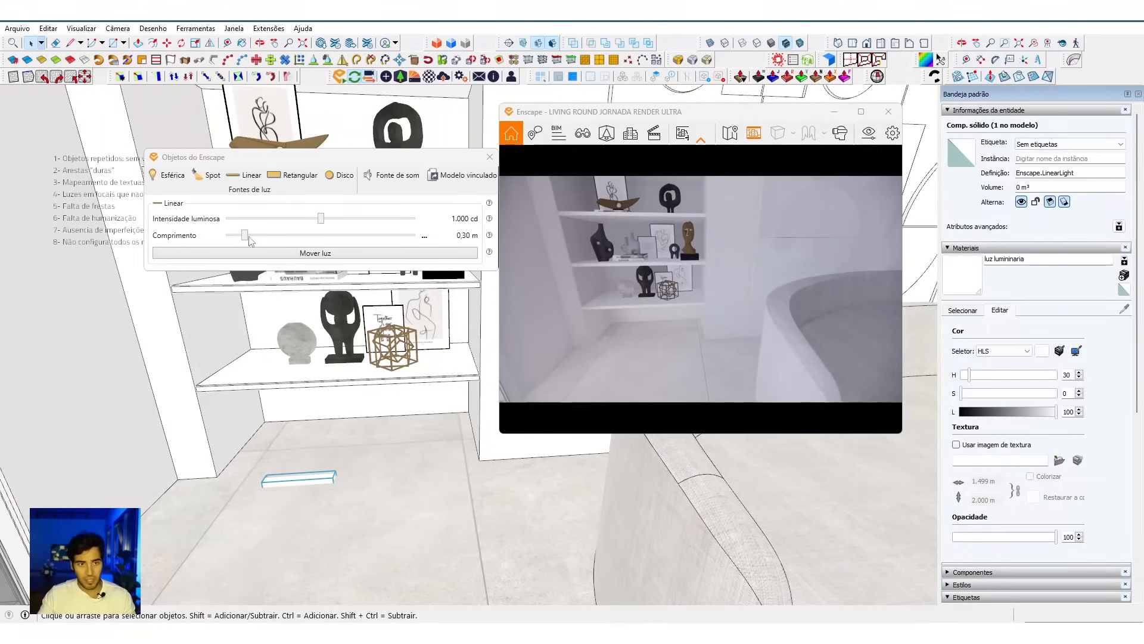
pyautogui.moveTo(246, 236); pyautogui.dragTo(351, 237)
pyautogui.press('l')
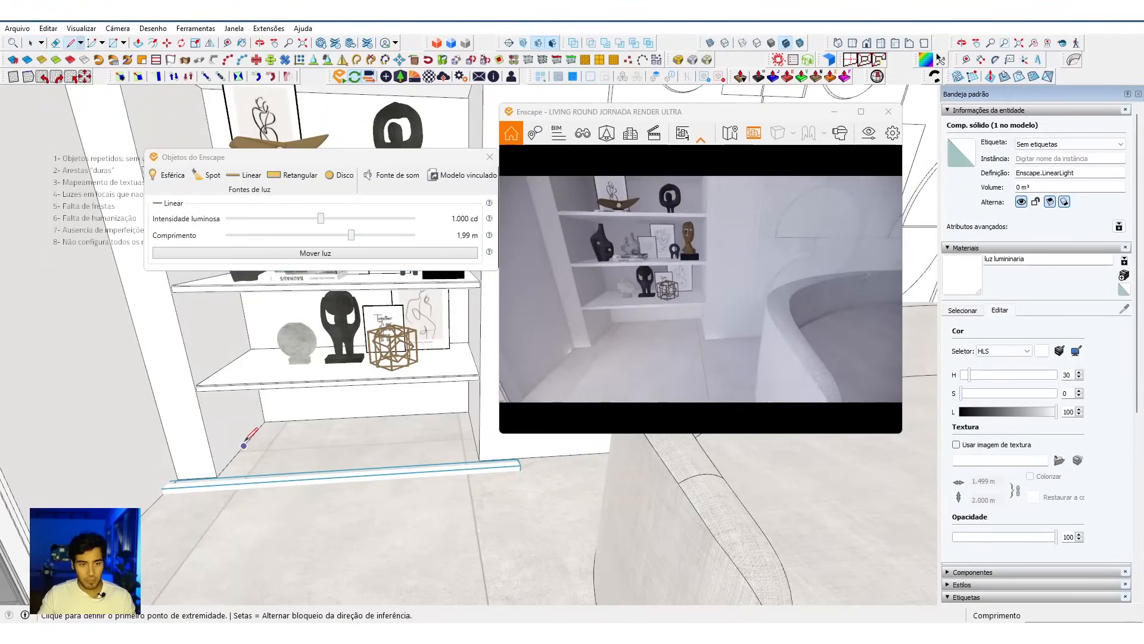
pyautogui.click(243, 446)
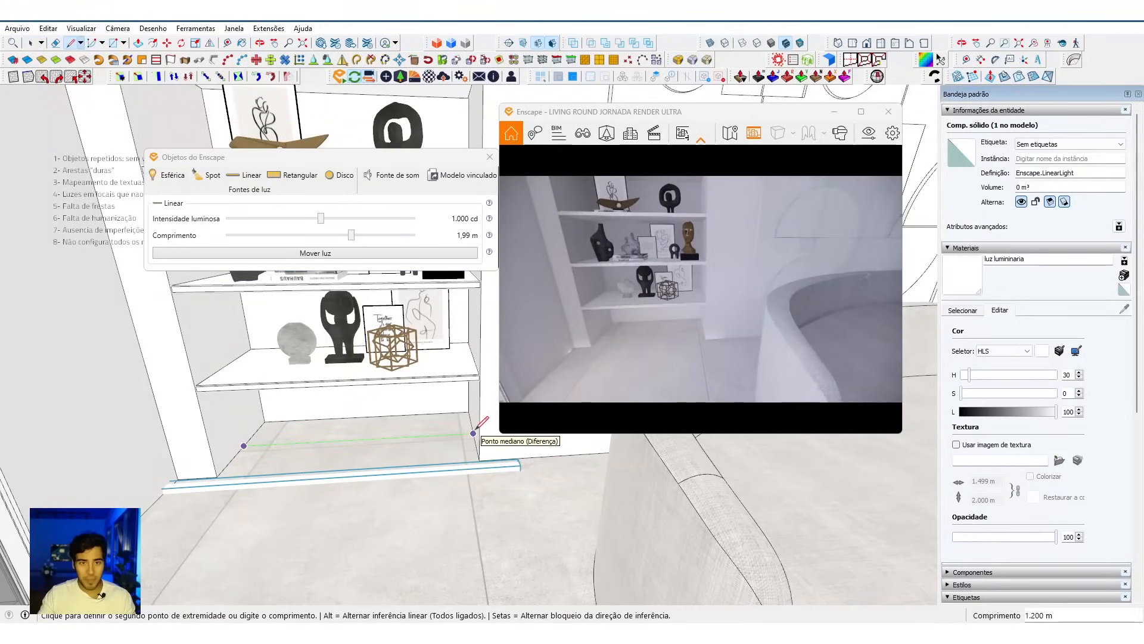
pyautogui.press('Escape')
pyautogui.press('space')
pyautogui.moveTo(350, 236); pyautogui.dragTo(301, 244)
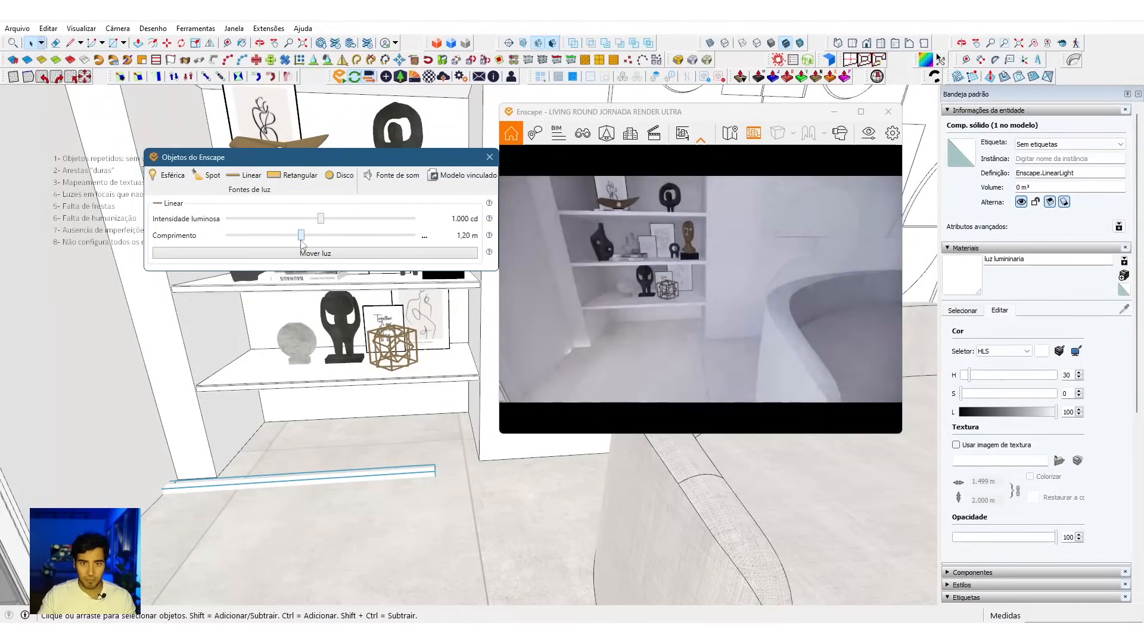
# Step: Paint the linear light with the "luz tempereratura" material from the model's materials
pyautogui.moveTo(424, 496); pyautogui.dragTo(422, 486, button='middle')
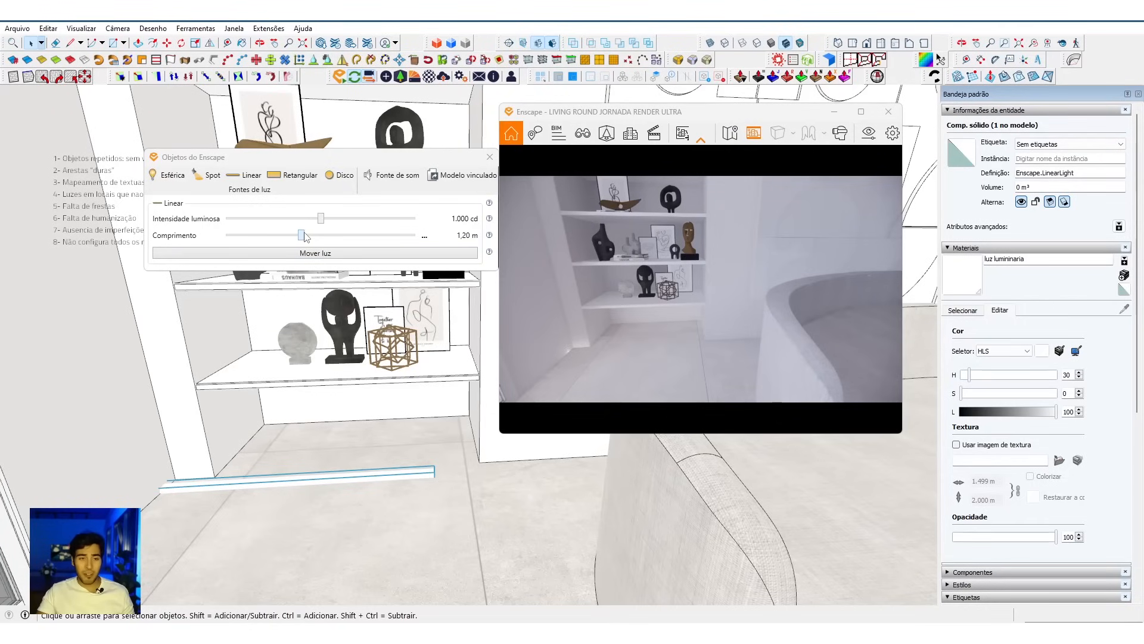
pyautogui.moveTo(403, 522); pyautogui.dragTo(404, 534, button='middle')
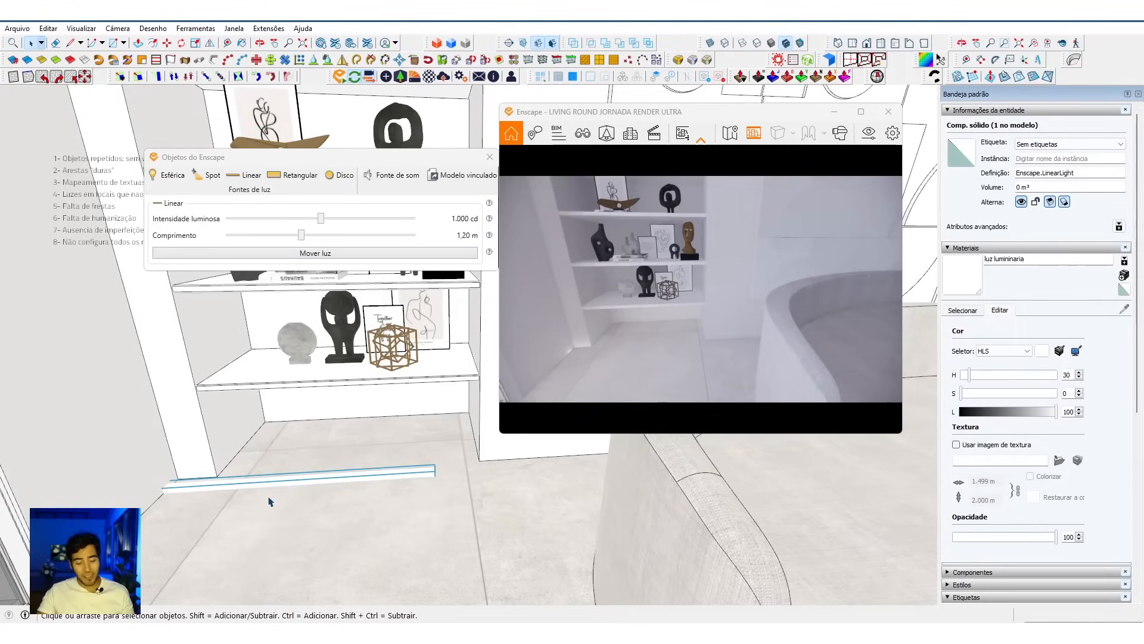
pyautogui.moveTo(399, 501); pyautogui.dragTo(396, 473, button='middle')
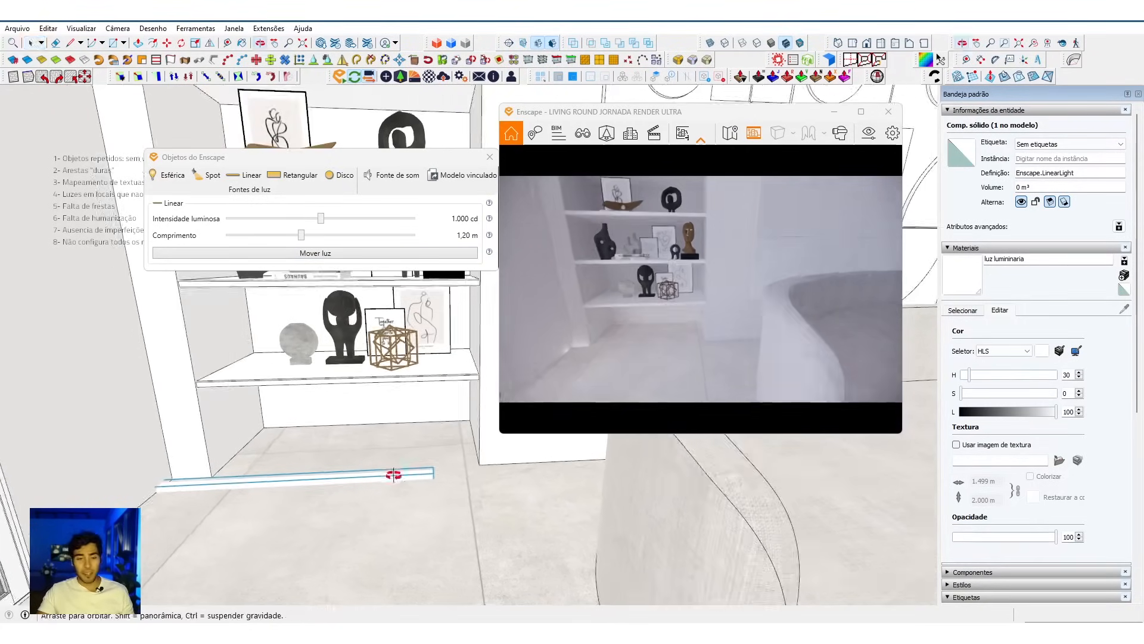
pyautogui.click(984, 316)
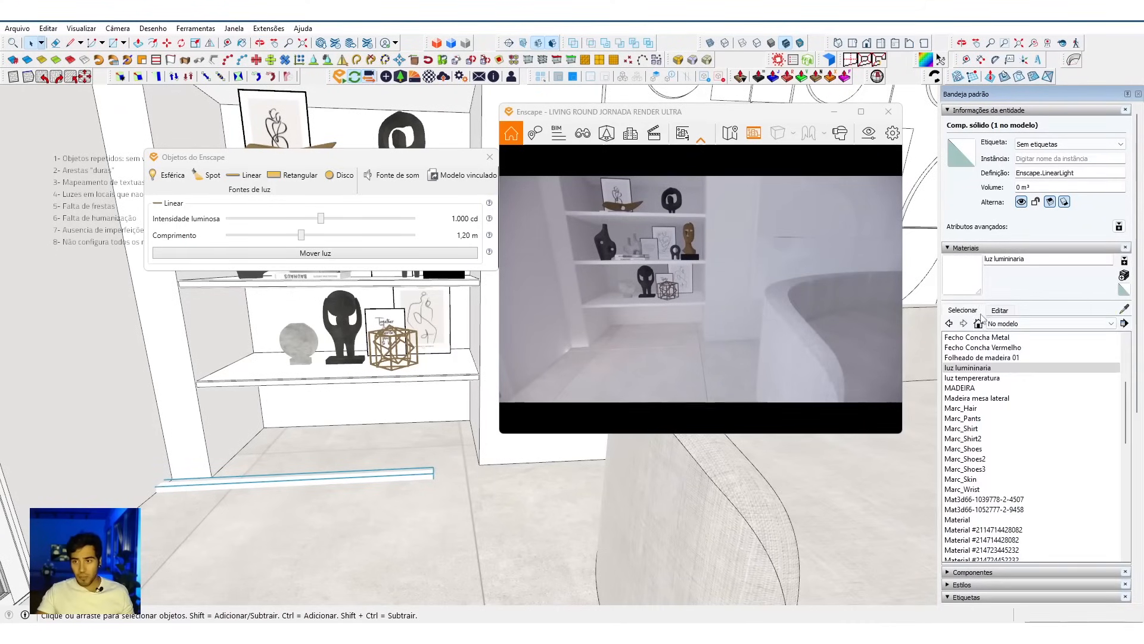
pyautogui.click(1005, 378)
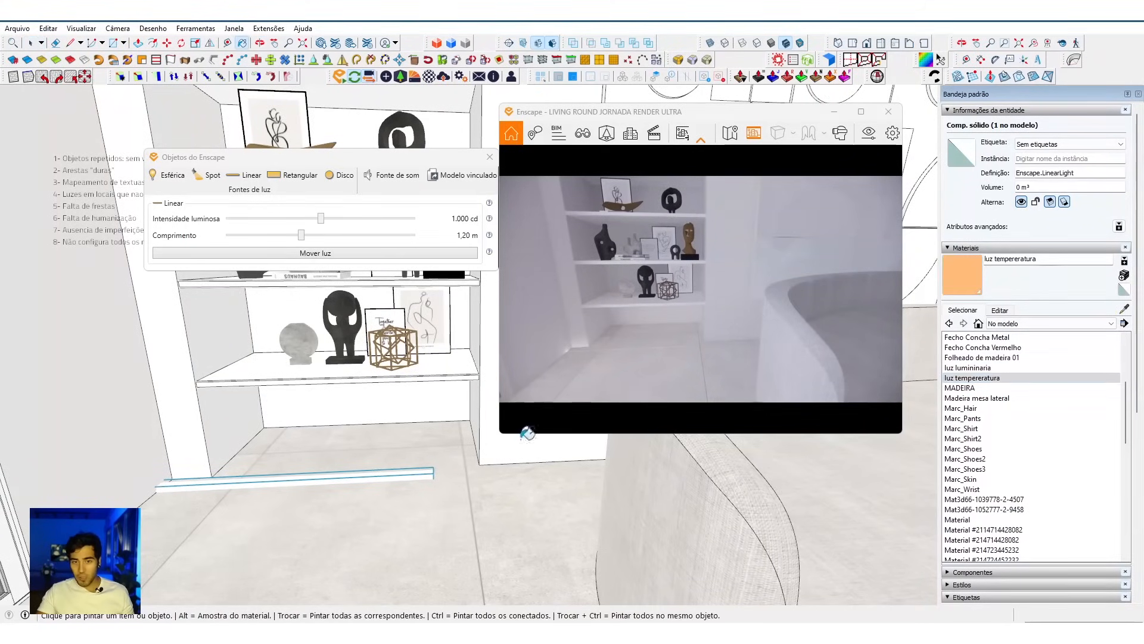
pyautogui.click(421, 469)
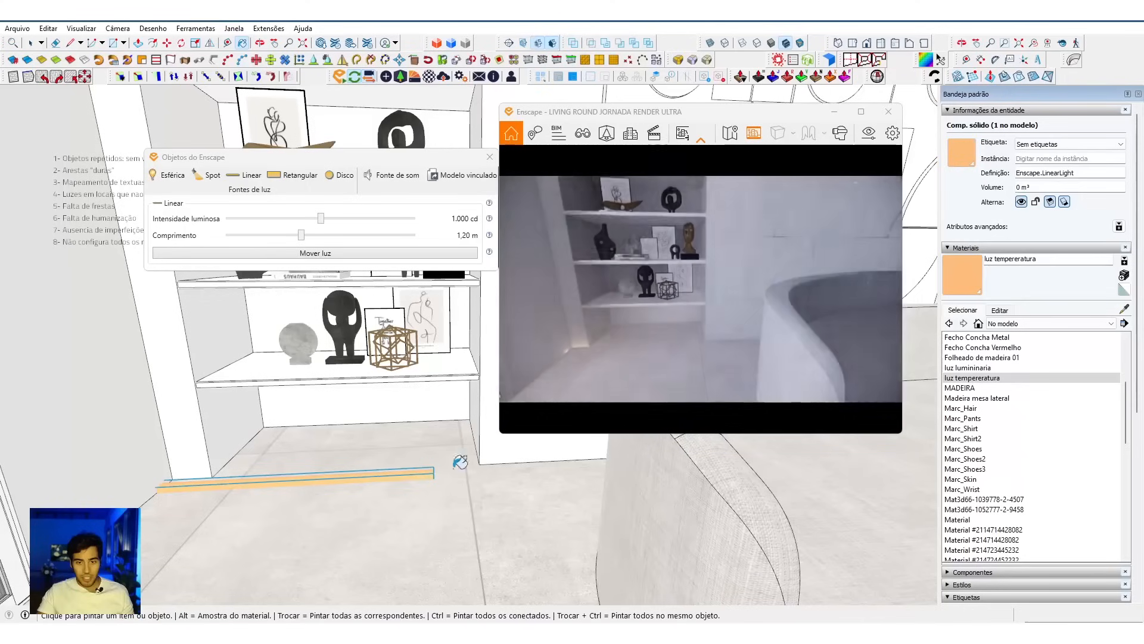
# Step: Align the linear light against the back wall of the bookcase's bottom niche
pyautogui.moveTo(413, 463)
pyautogui.mouseDown(button='middle')
pyautogui.moveTo(383, 511)
pyautogui.moveTo(421, 447)
pyautogui.moveTo(435, 468)
pyautogui.moveTo(458, 431)
pyautogui.moveTo(396, 463)
pyautogui.moveTo(404, 401)
pyautogui.mouseUp(button='middle')
pyautogui.press('space')
pyautogui.scroll(1, 391, 396)
pyautogui.press('a')
pyautogui.scroll(-1, 398, 392)
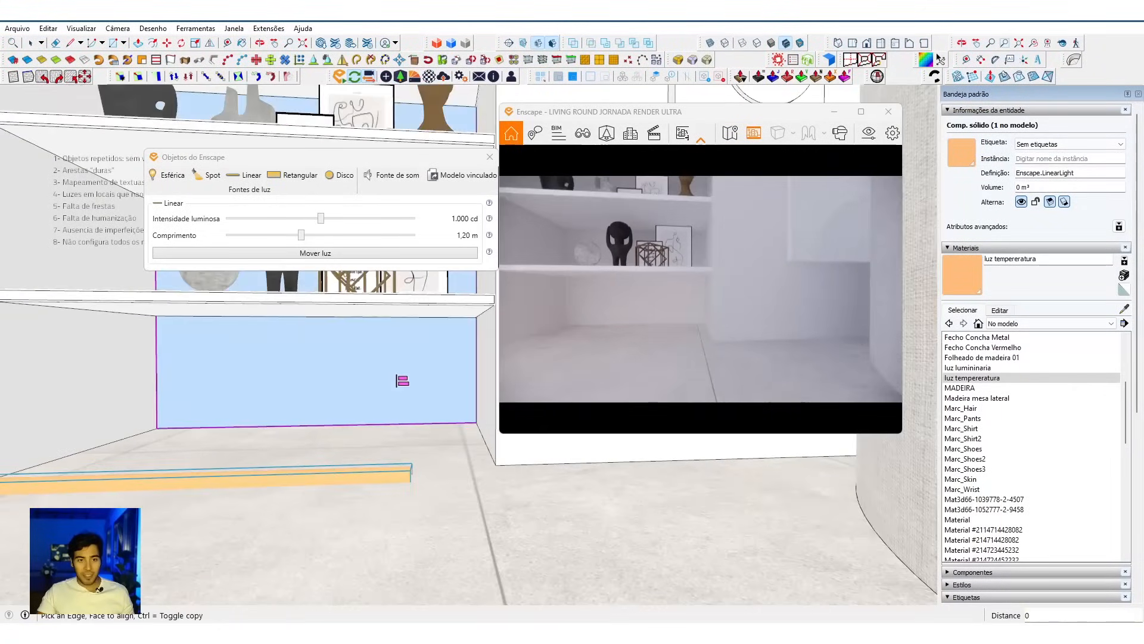
pyautogui.click(374, 370)
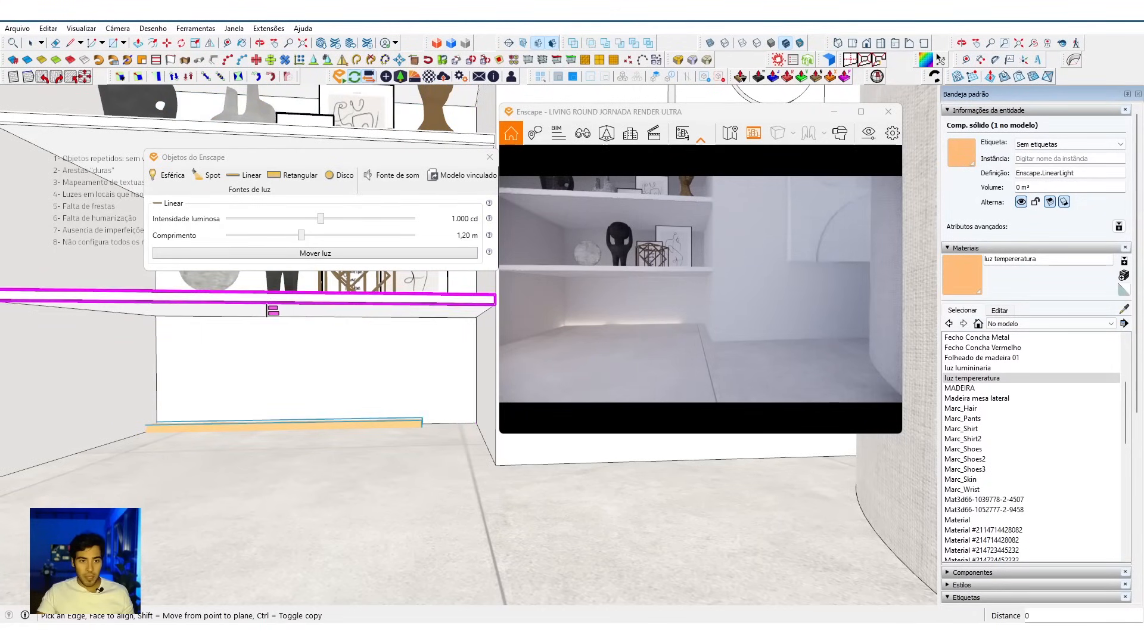
pyautogui.click(258, 311)
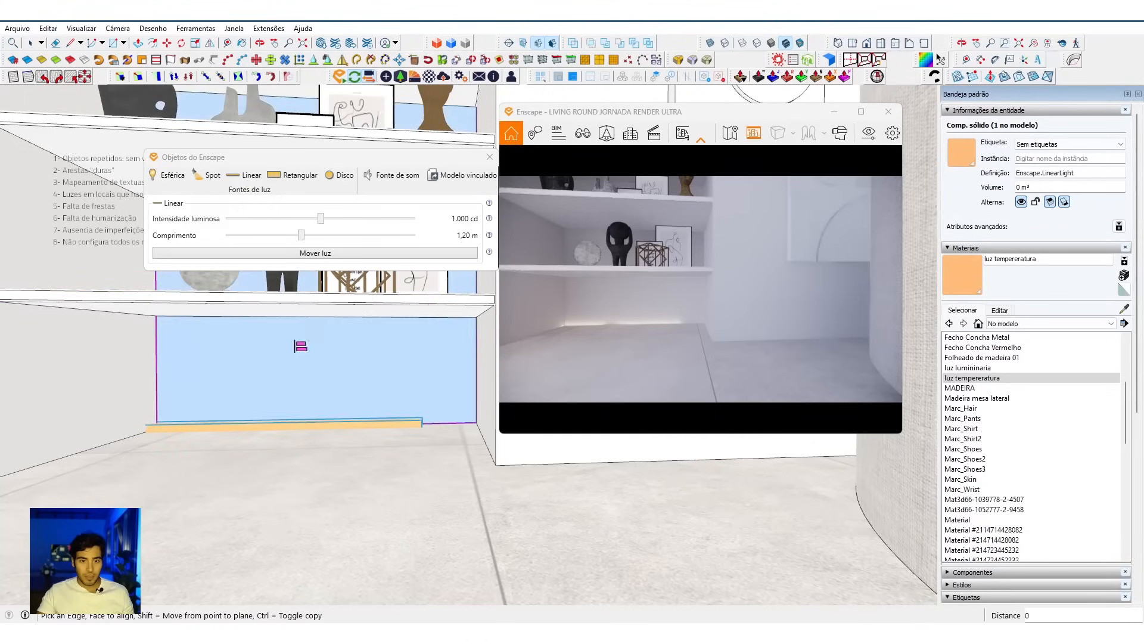
# Step: Draw a helper line between the niche's side walls and align the linear light to it, centering it across the width
pyautogui.press('l')
pyautogui.click(89, 383)
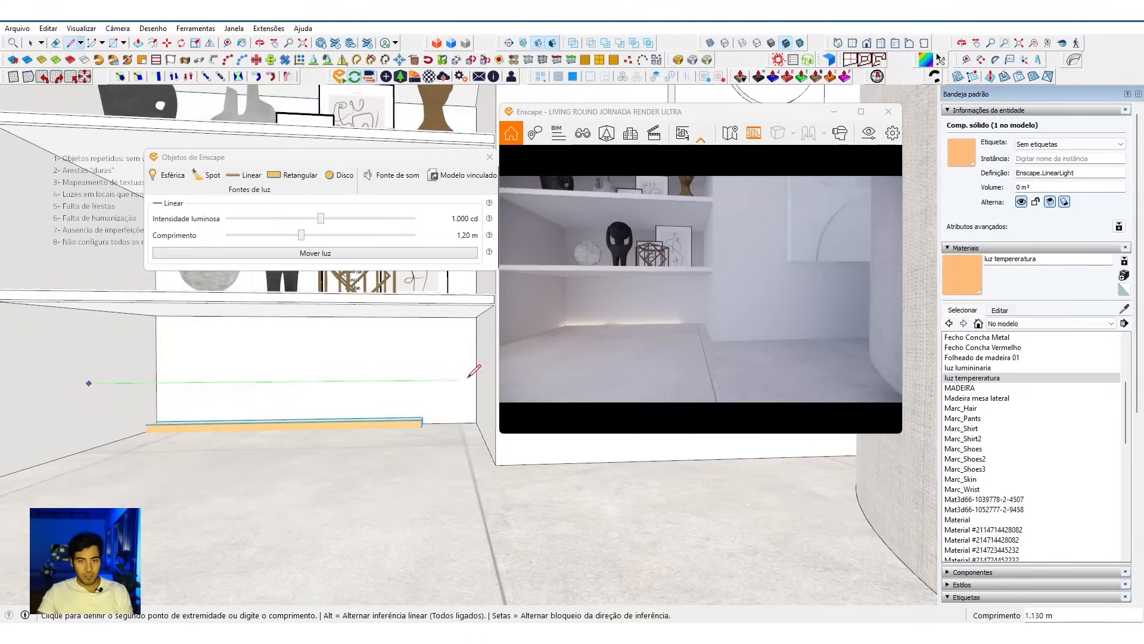
pyautogui.click(490, 358)
pyautogui.press('space')
pyautogui.press('a')
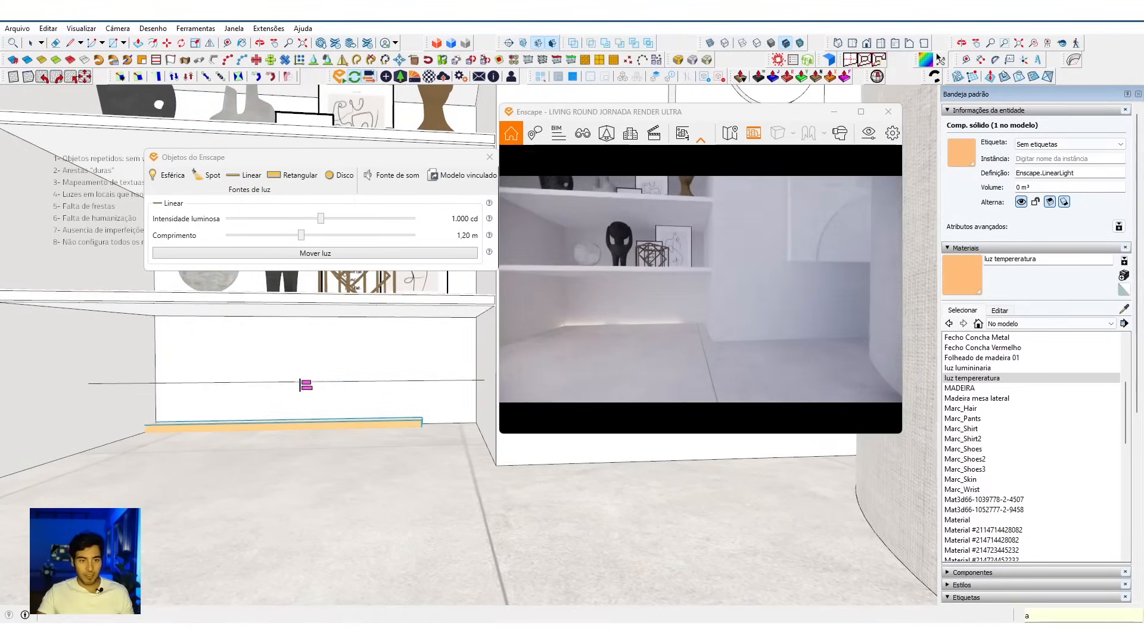
pyautogui.scroll(1, 299, 382)
pyautogui.click(298, 382)
# Step: Align the linear light to the underside of the lowest shelf and erase the helper line
pyautogui.scroll(-1, 298, 381)
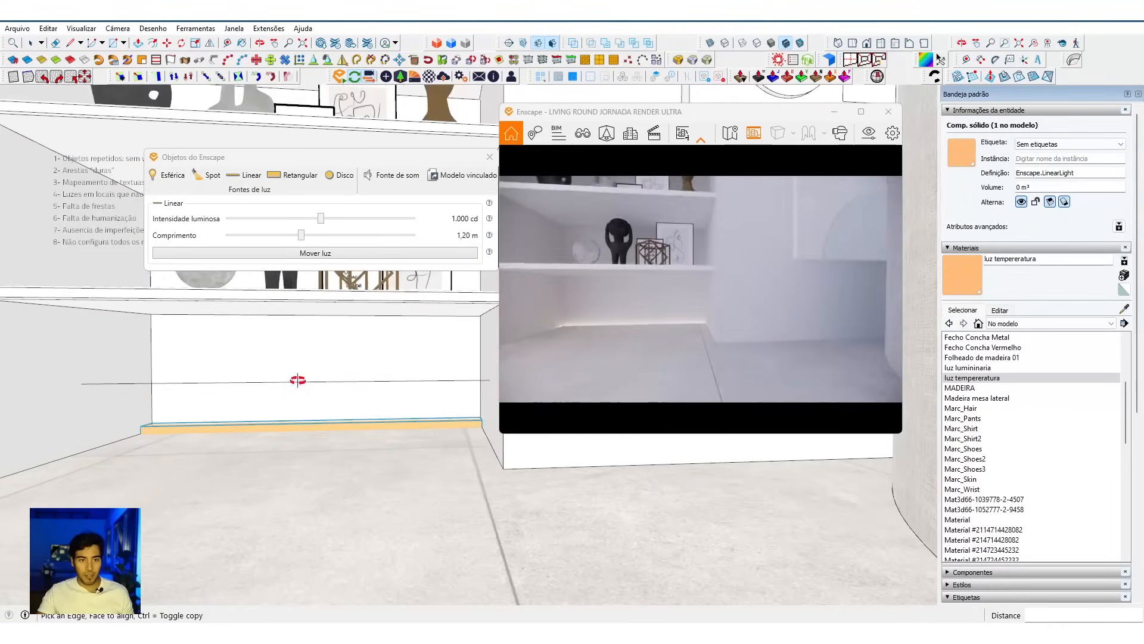
pyautogui.moveTo(298, 380); pyautogui.dragTo(310, 346, button='middle')
pyautogui.click(322, 314)
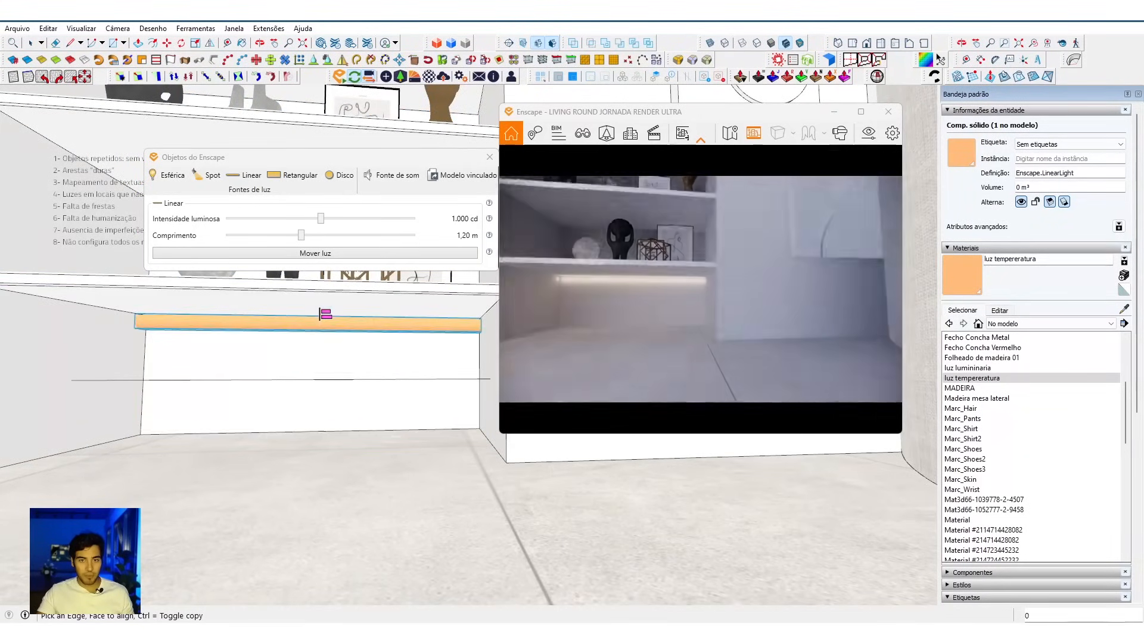
pyautogui.press('e')
pyautogui.click(348, 379)
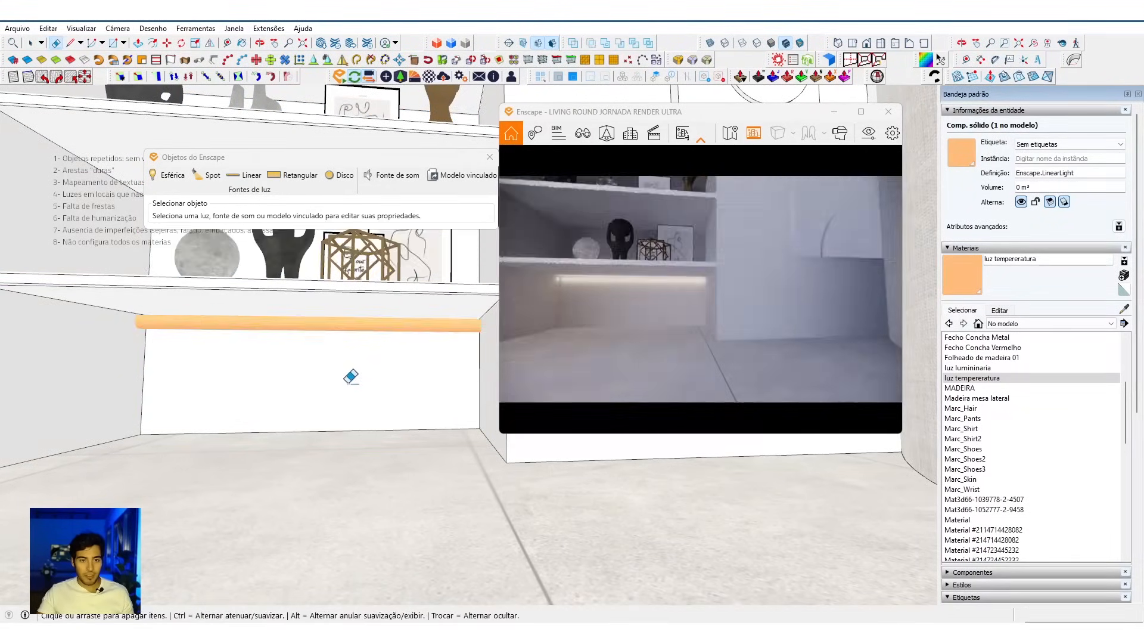
# Step: Assign the linear light under the lowest shelf to the LED tag
pyautogui.scroll(-3, 373, 367)
pyautogui.moveTo(314, 376); pyautogui.dragTo(894, 444, button='middle')
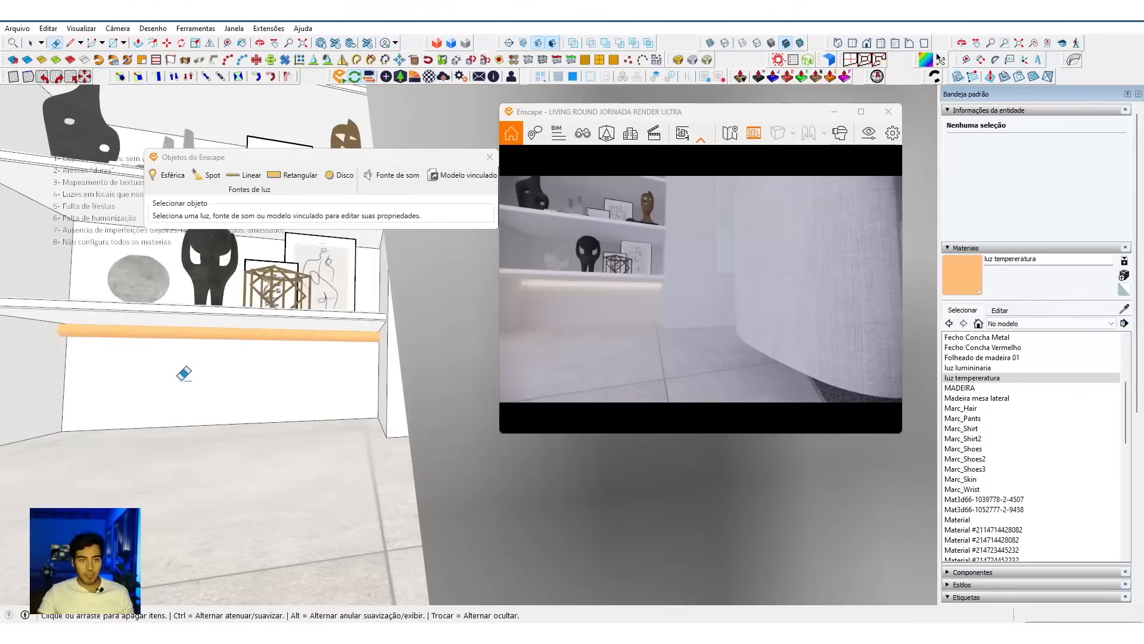
pyautogui.keyDown('shift'); pyautogui.moveTo(181, 373); pyautogui.dragTo(242, 393, button='middle'); pyautogui.keyUp('shift')
pyautogui.press('space')
pyautogui.click(318, 351)
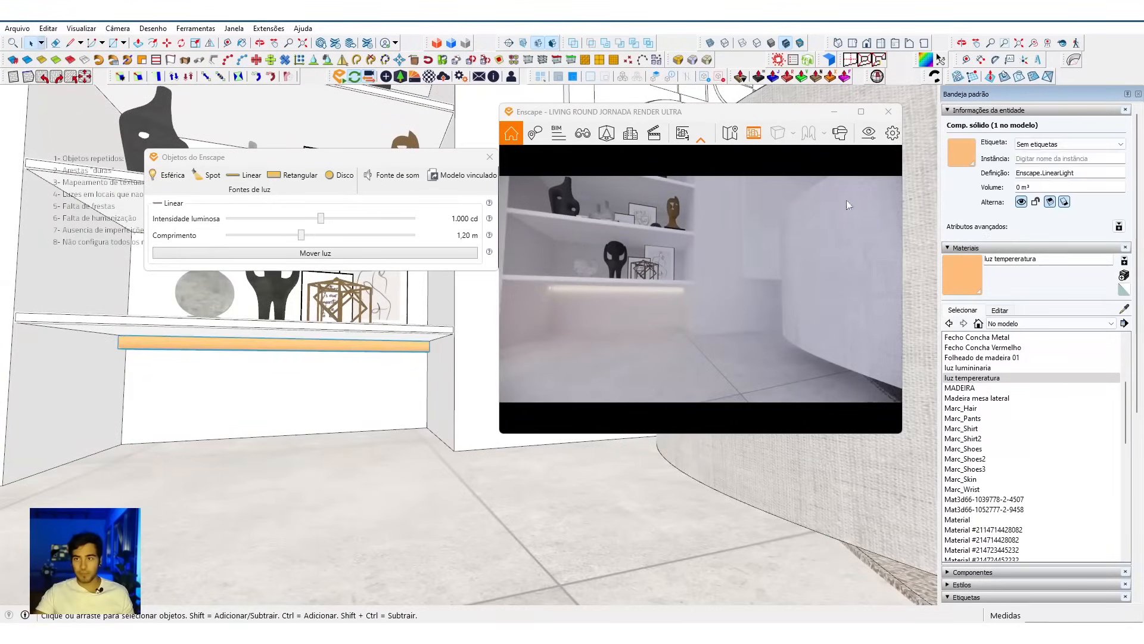
pyautogui.click(1043, 146)
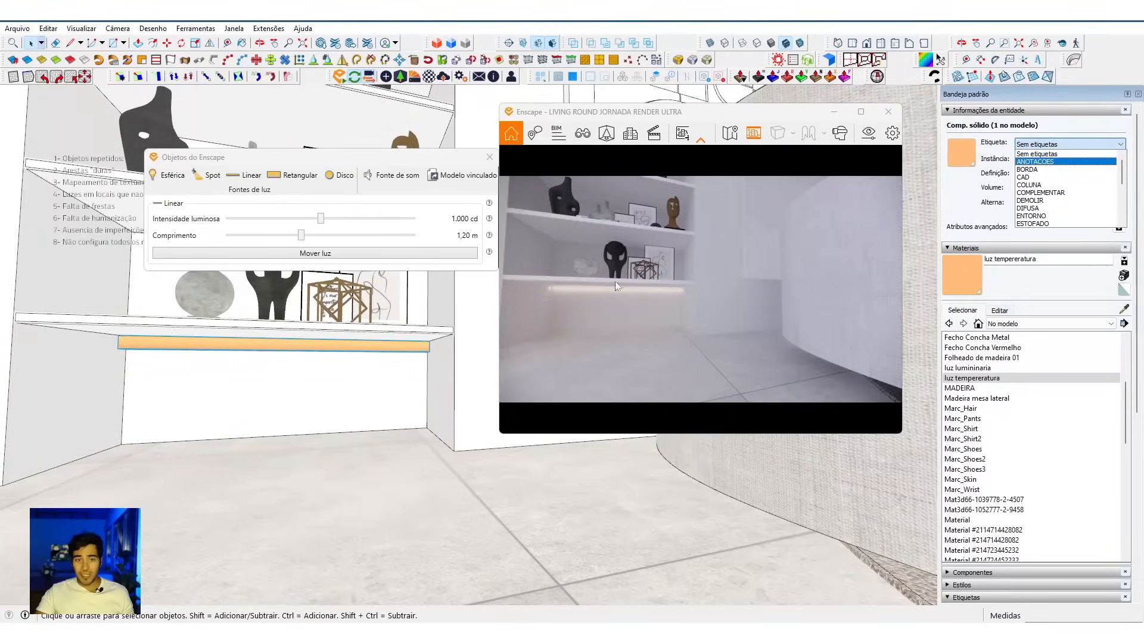
pyautogui.scroll(-1, 1047, 191)
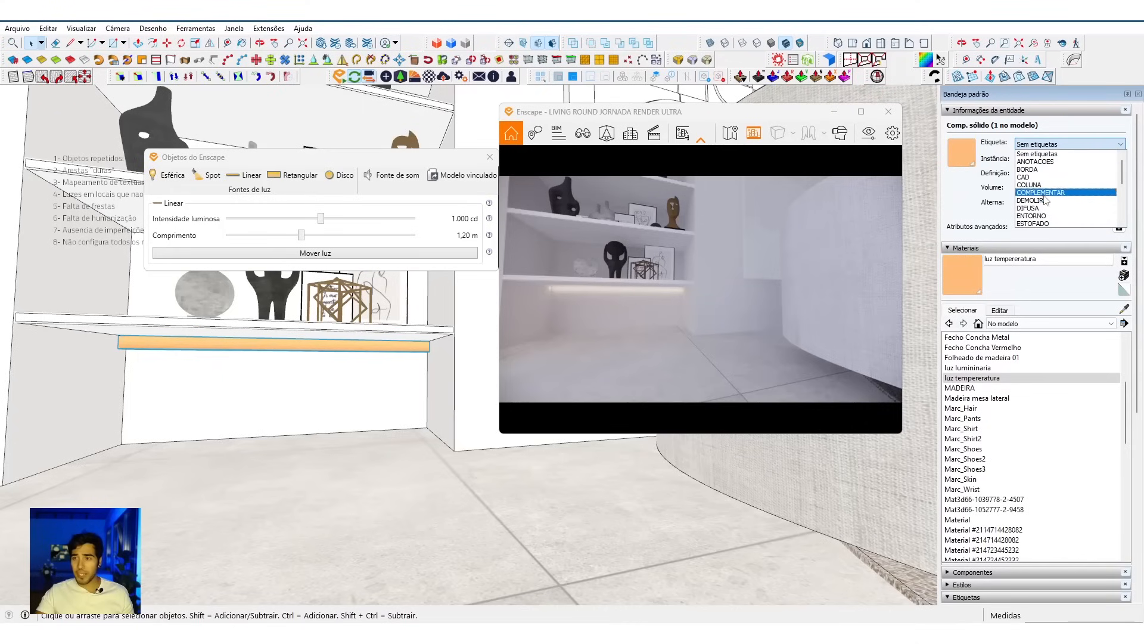
pyautogui.scroll(1, 1054, 185)
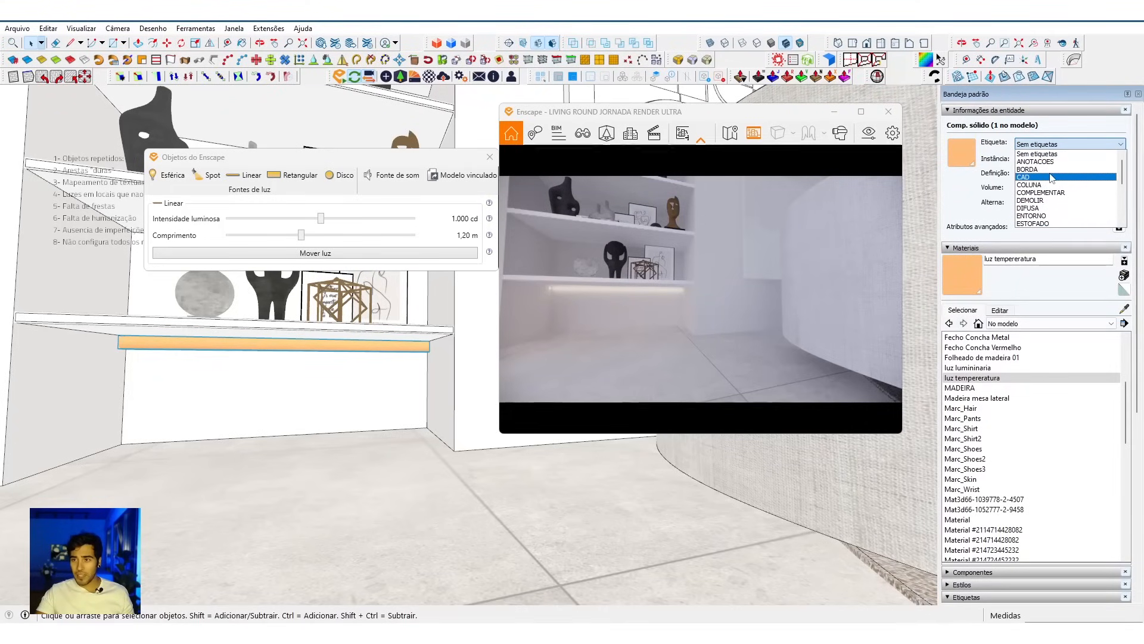
pyautogui.scroll(-2, 1049, 190)
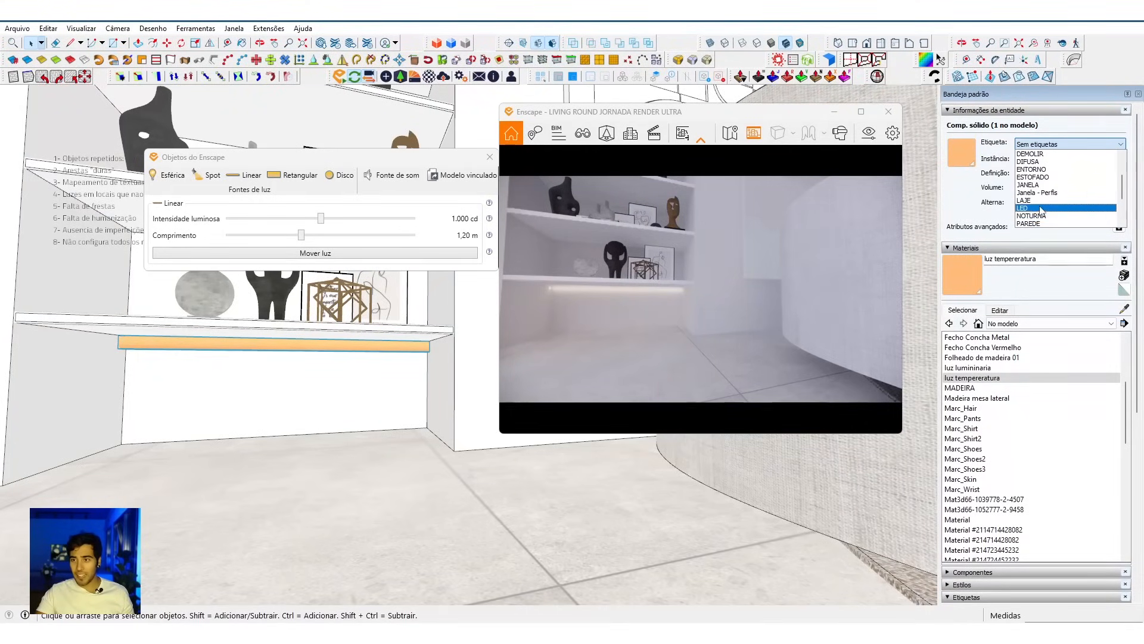
pyautogui.click(1041, 208)
# Step: Cut the linear light and paste it in place inside the shelf component so every shelf carries it
pyautogui.moveTo(416, 341); pyautogui.dragTo(423, 381, button='middle')
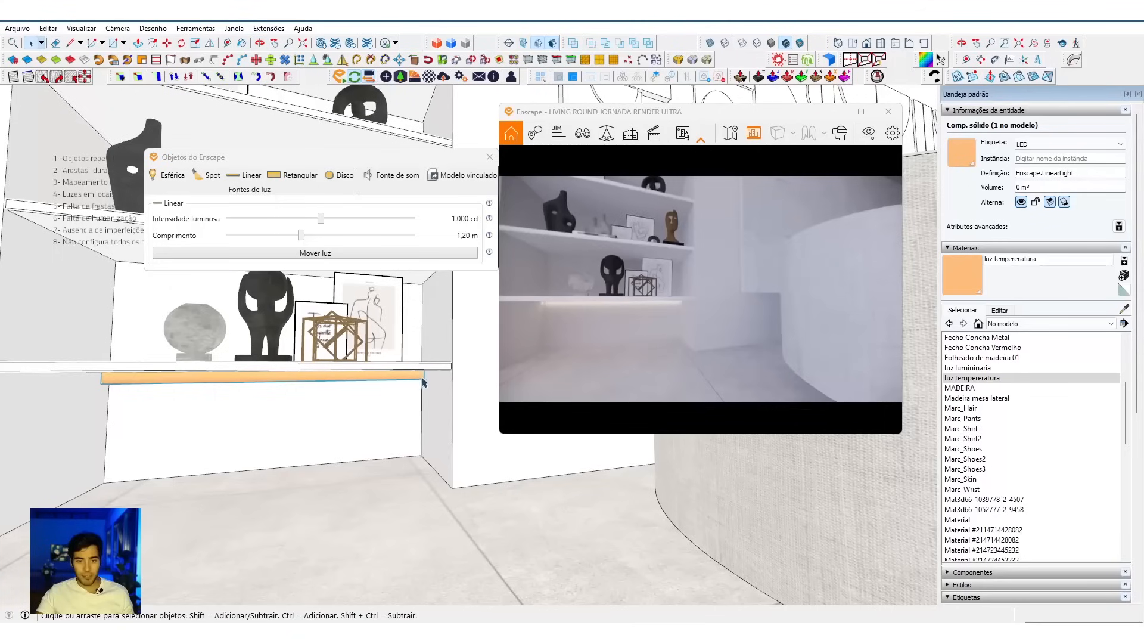
pyautogui.press('Delete')
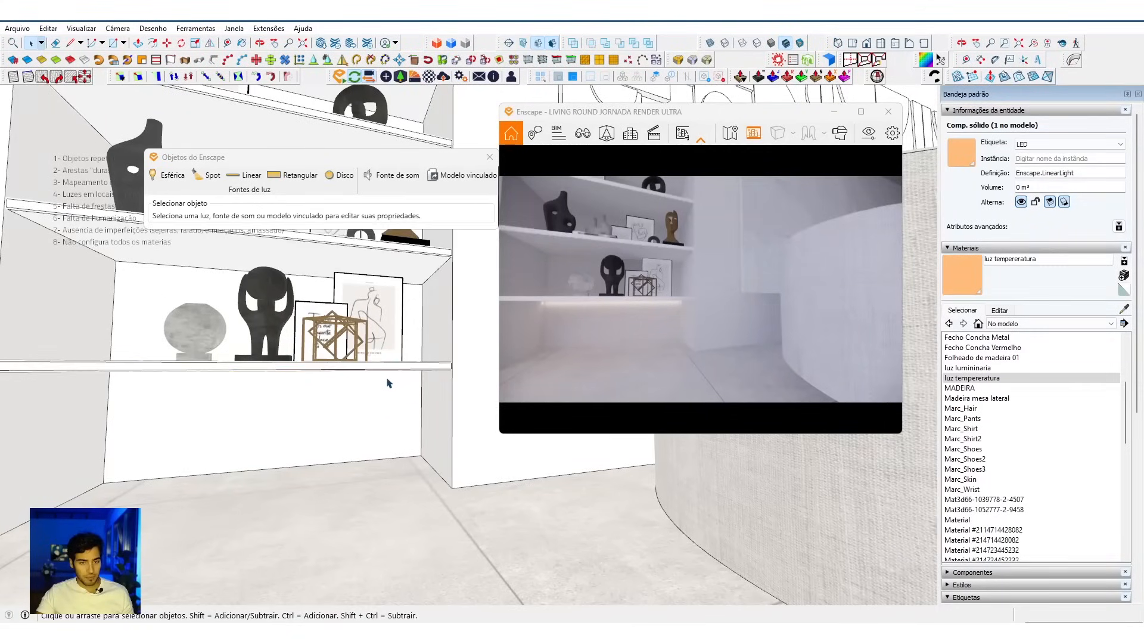
pyautogui.click(417, 371)
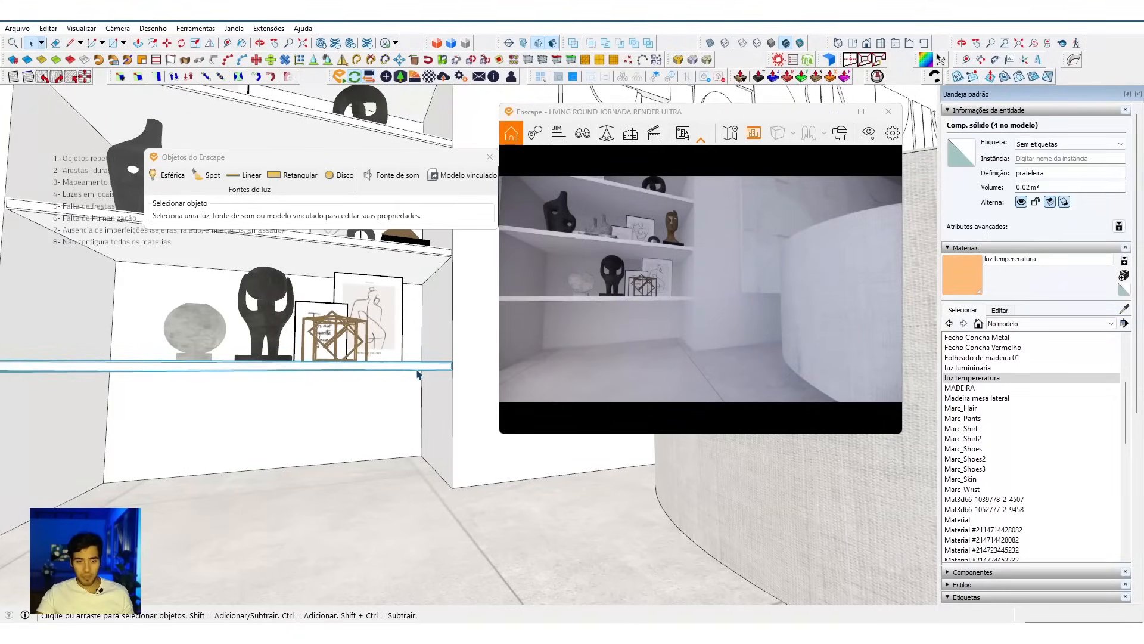
pyautogui.doubleClick(417, 371)
pyautogui.click(417, 373)
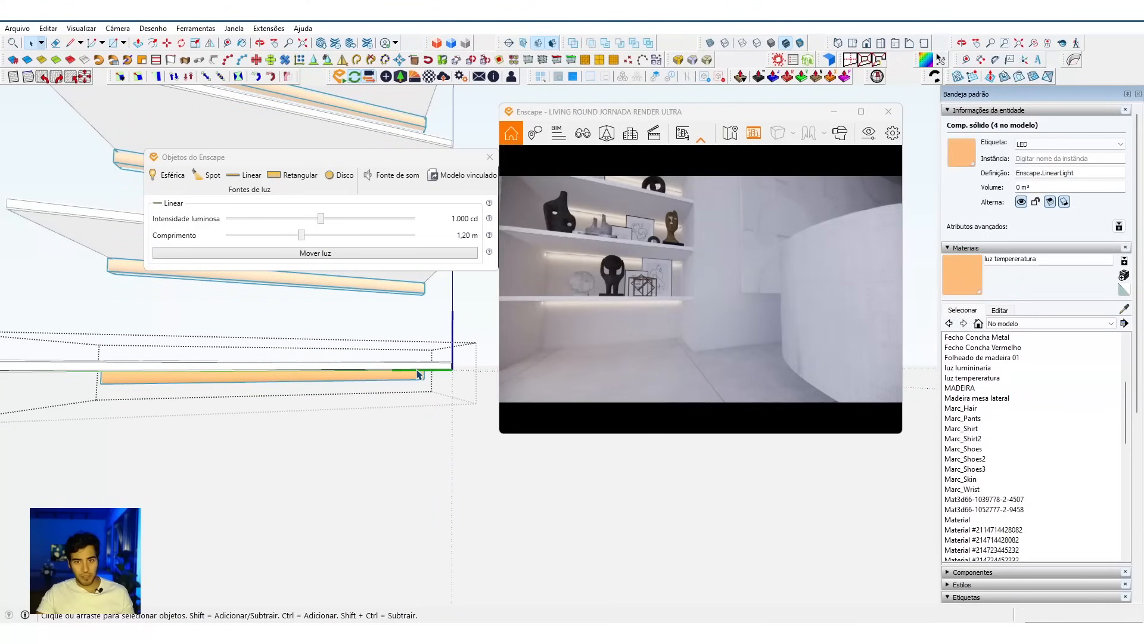
pyautogui.press('Escape')
# Step: Examine the lit bookcase shelves from farther back in the Enscape view
pyautogui.press('s')
pyautogui.moveTo(657, 357); pyautogui.dragTo(629, 331)
pyautogui.press('s')
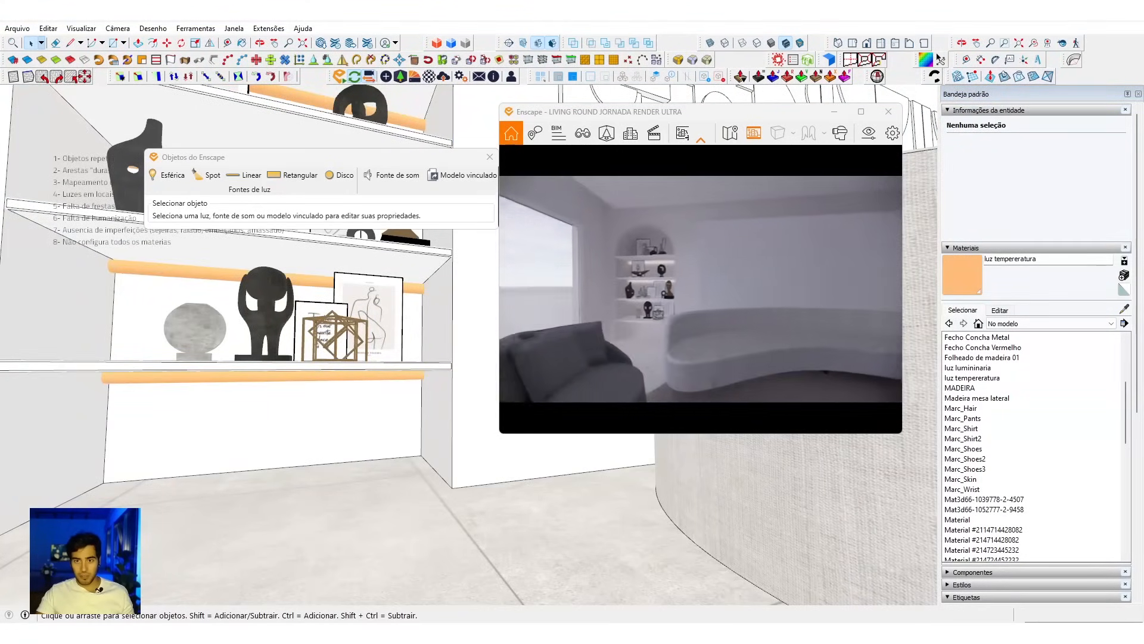
pyautogui.press('a')
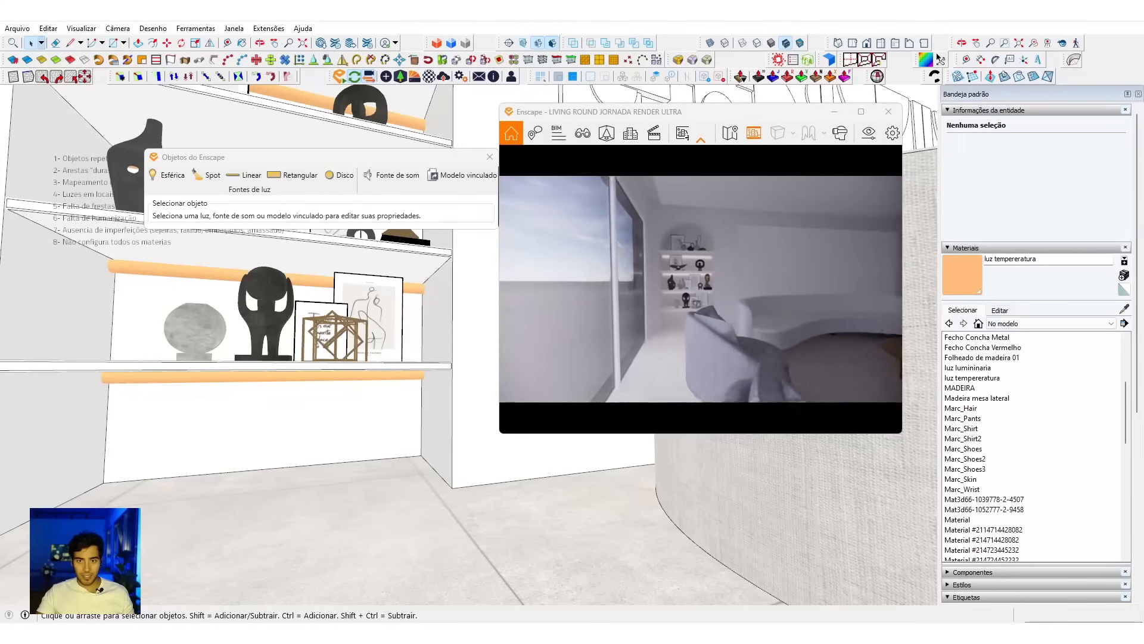
pyautogui.press('w')
pyautogui.press('s')
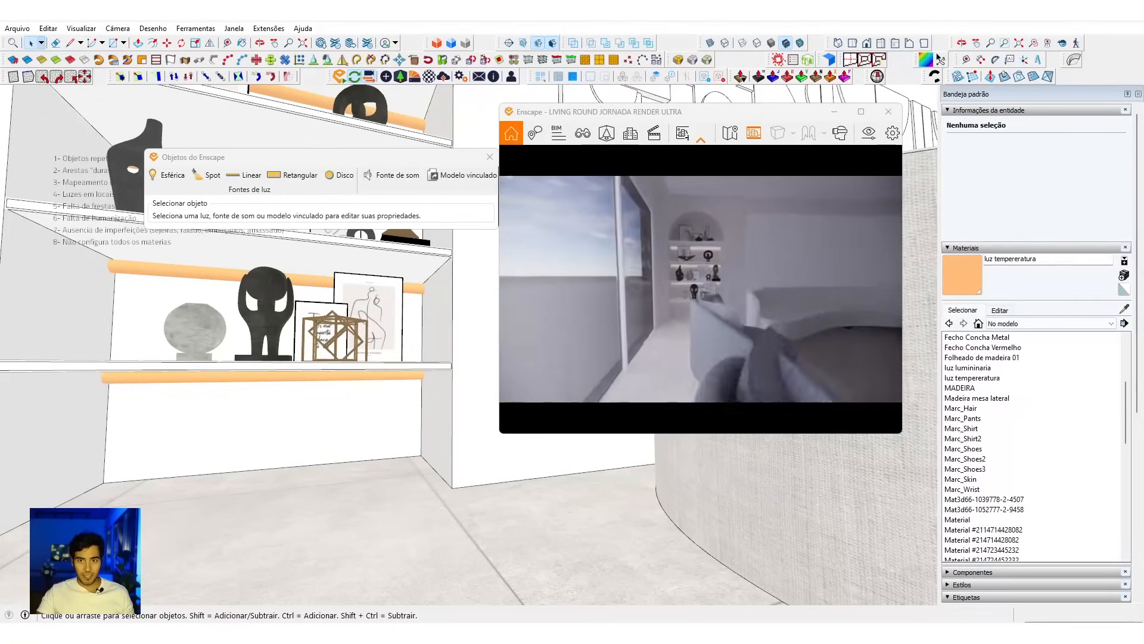
pyautogui.press('d')
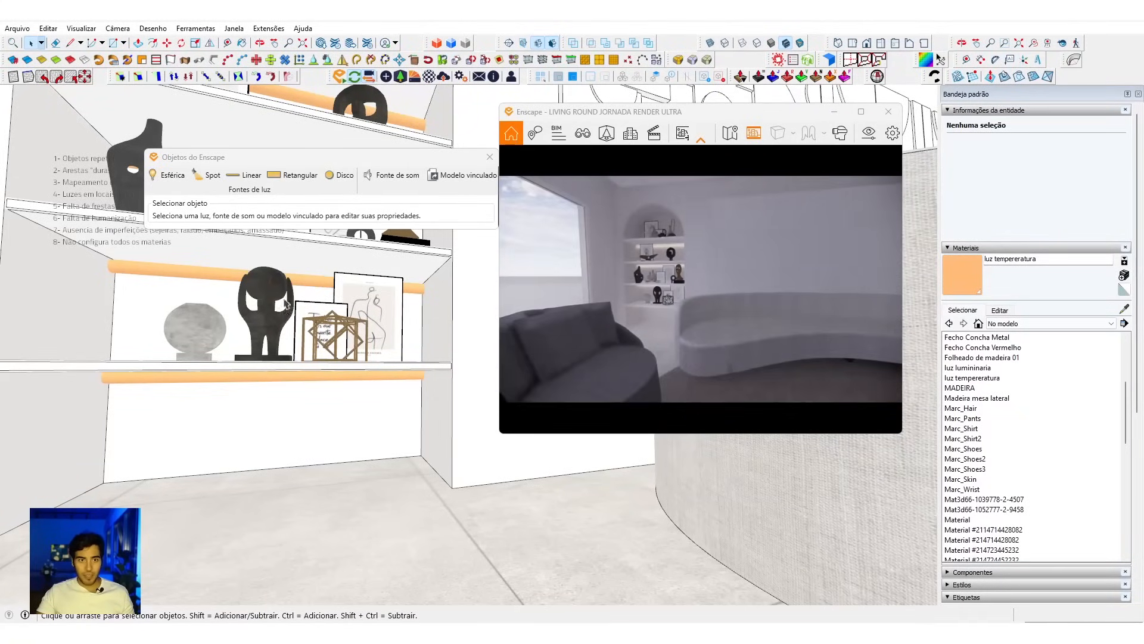
# Step: Set the shelf linear light's luminous intensity to 706 cd and close the Enscape objects window
pyautogui.doubleClick(311, 283)
pyautogui.moveTo(327, 218); pyautogui.dragTo(329, 221)
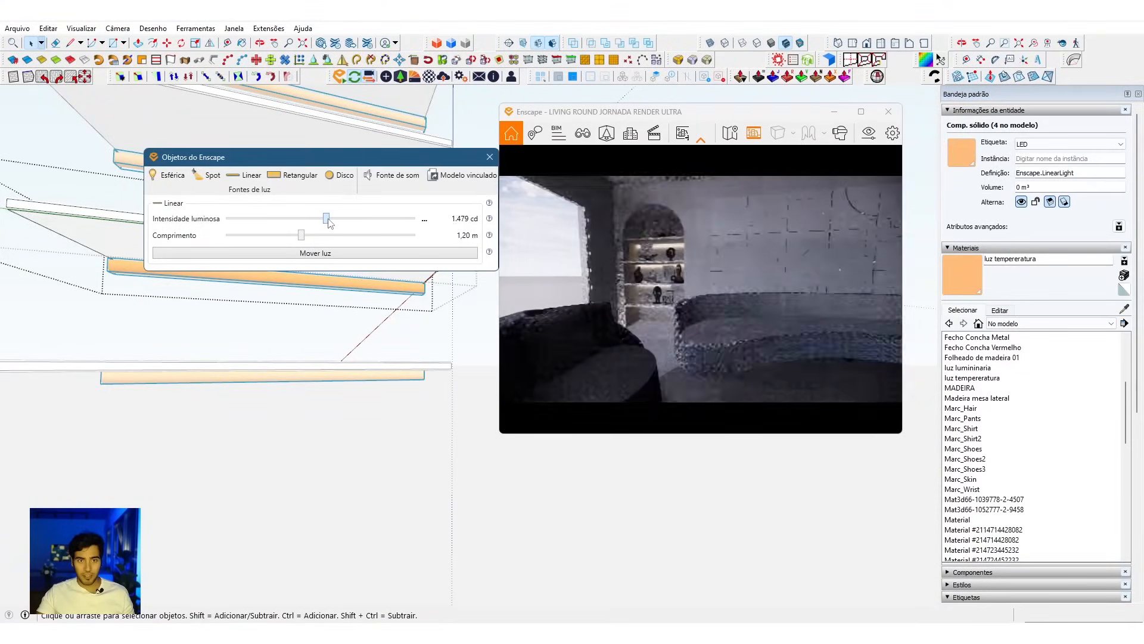
pyautogui.moveTo(589, 289); pyautogui.dragTo(619, 289)
pyautogui.scroll(-4, 619, 289)
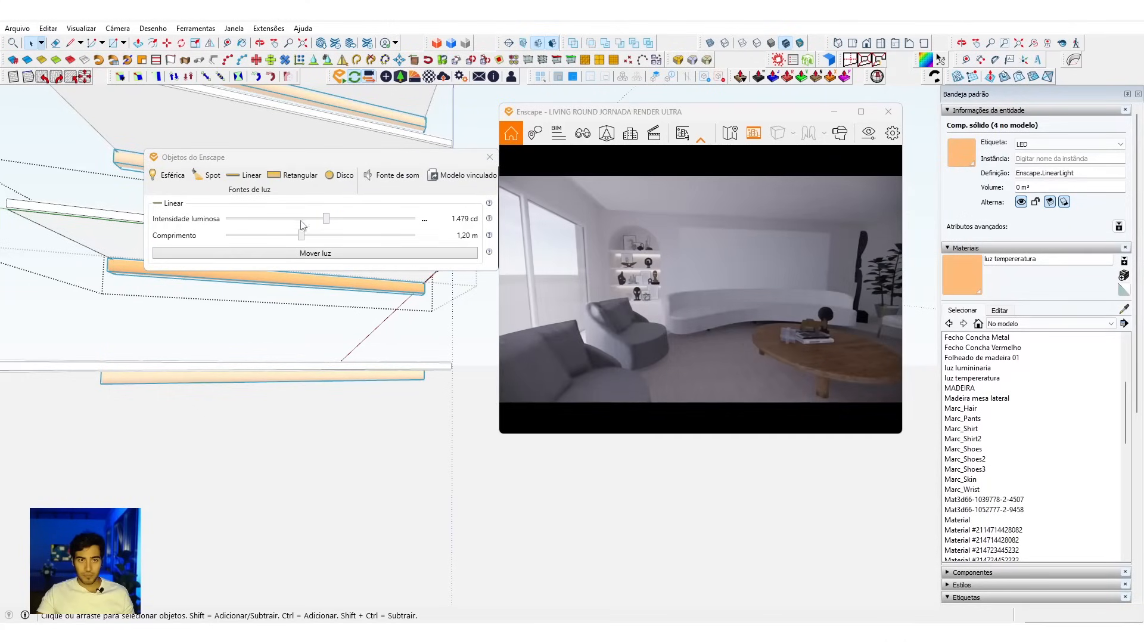
pyautogui.moveTo(330, 220); pyautogui.dragTo(316, 219)
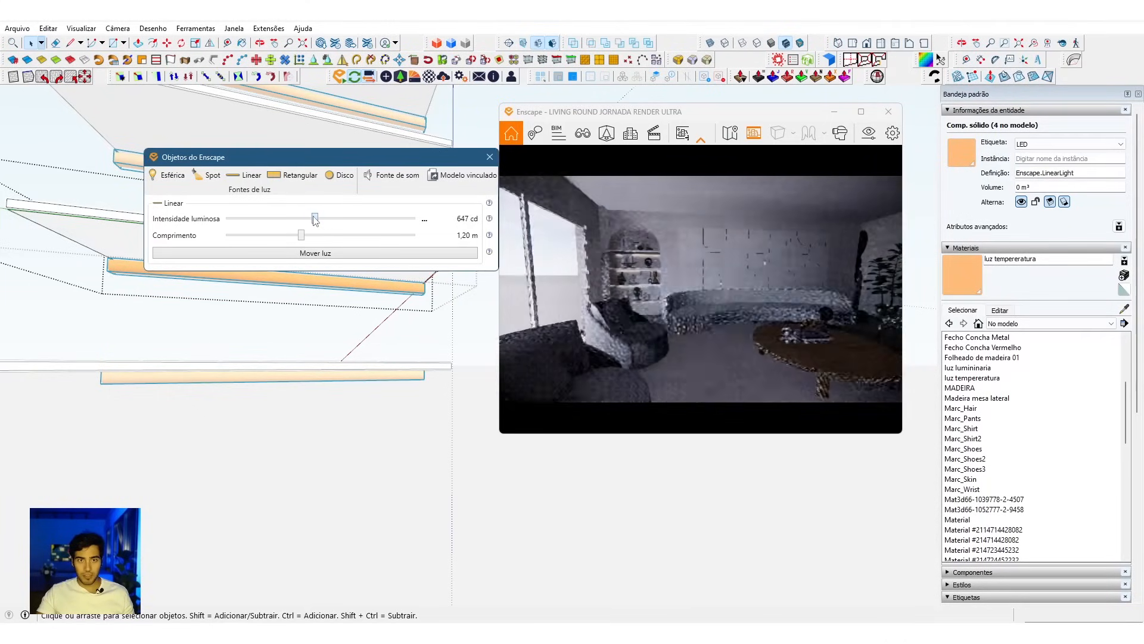
pyautogui.click(490, 156)
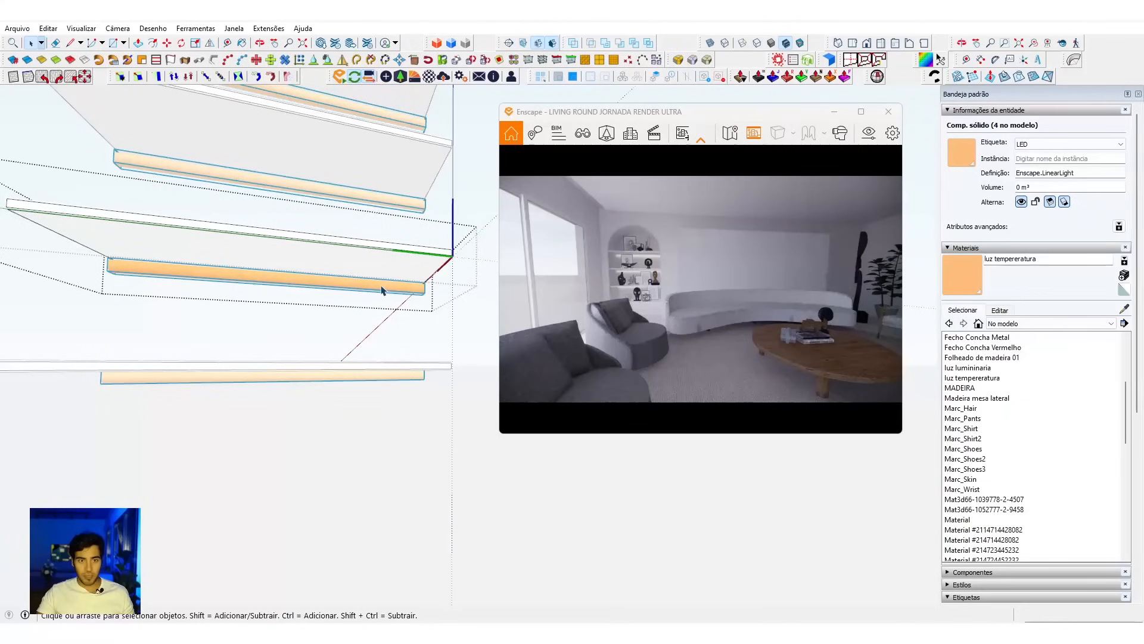
# Step: Copy the shelf's linear light outside the component to the ceiling above the bookcase and raise it about 0.16 m
pyautogui.press('Escape')
pyautogui.scroll(-4, 385, 290)
pyautogui.moveTo(384, 290)
pyautogui.mouseDown(button='middle')
pyautogui.moveTo(380, 227)
pyautogui.moveTo(324, 245)
pyautogui.moveTo(333, 262)
pyautogui.mouseUp(button='middle')
pyautogui.scroll(-4, 381, 293)
pyautogui.scroll(3, 380, 227)
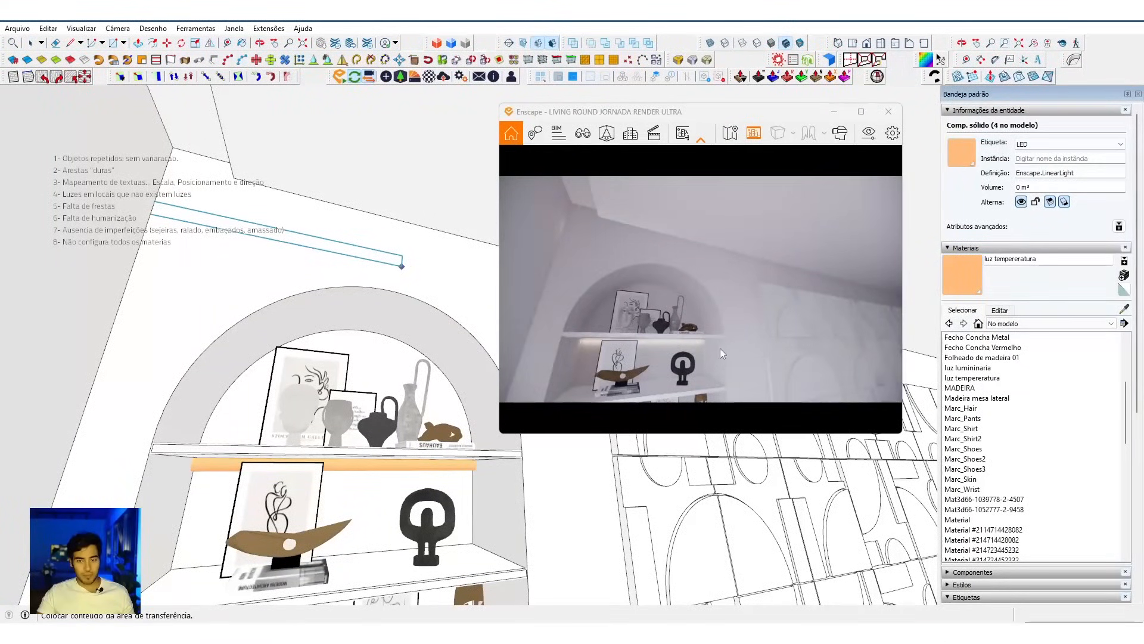
pyautogui.moveTo(371, 219)
pyautogui.mouseDown(button='middle')
pyautogui.moveTo(427, 223)
pyautogui.moveTo(610, 285)
pyautogui.moveTo(401, 288)
pyautogui.moveTo(375, 298)
pyautogui.moveTo(375, 334)
pyautogui.moveTo(267, 312)
pyautogui.moveTo(403, 289)
pyautogui.mouseUp(button='middle')
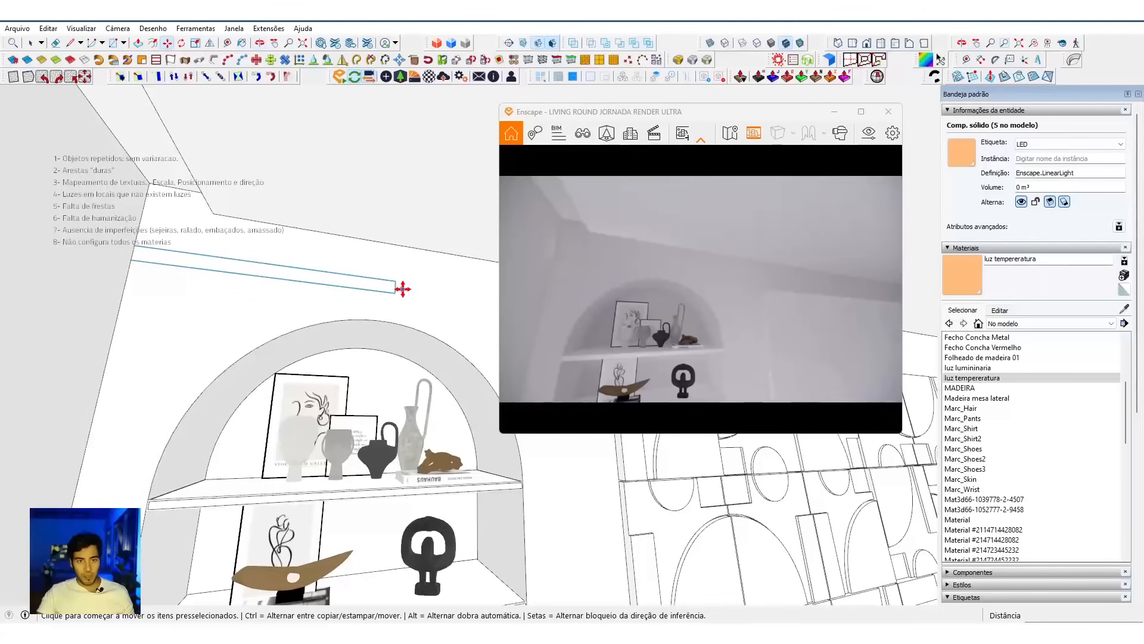
pyautogui.click(430, 274)
# Step: Push/Pull the top face of the ceiling recess upward by 0.05 m
pyautogui.moveTo(318, 261)
pyautogui.mouseDown(button='middle')
pyautogui.moveTo(485, 306)
pyautogui.moveTo(566, 388)
pyautogui.moveTo(238, 297)
pyautogui.mouseUp(button='middle')
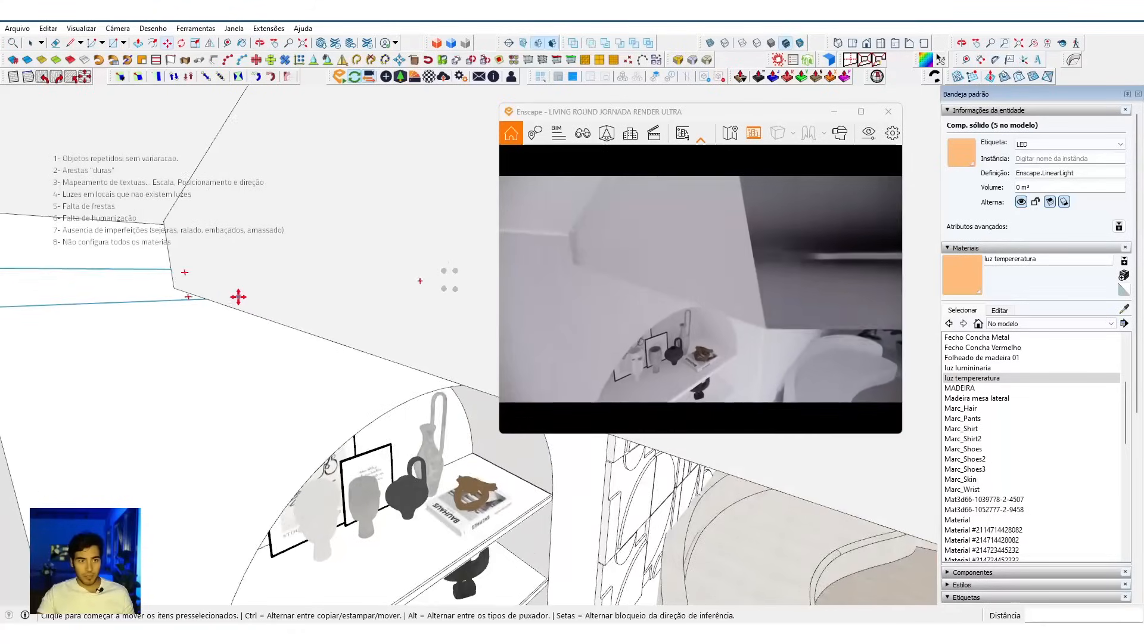
pyautogui.scroll(-6, 205, 309)
pyautogui.click(478, 431)
pyautogui.scroll(-5, 396, 449)
pyautogui.moveTo(395, 450)
pyautogui.mouseDown(button='middle')
pyautogui.moveTo(431, 435)
pyautogui.moveTo(447, 463)
pyautogui.mouseUp(button='middle')
pyautogui.press('p')
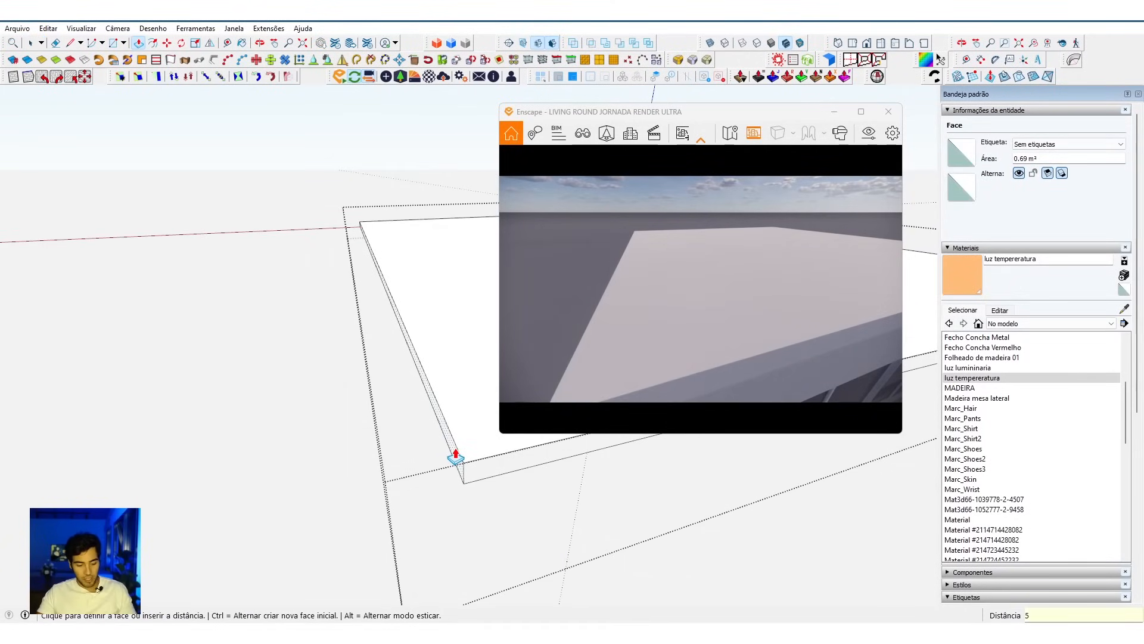
pyautogui.press('Return')
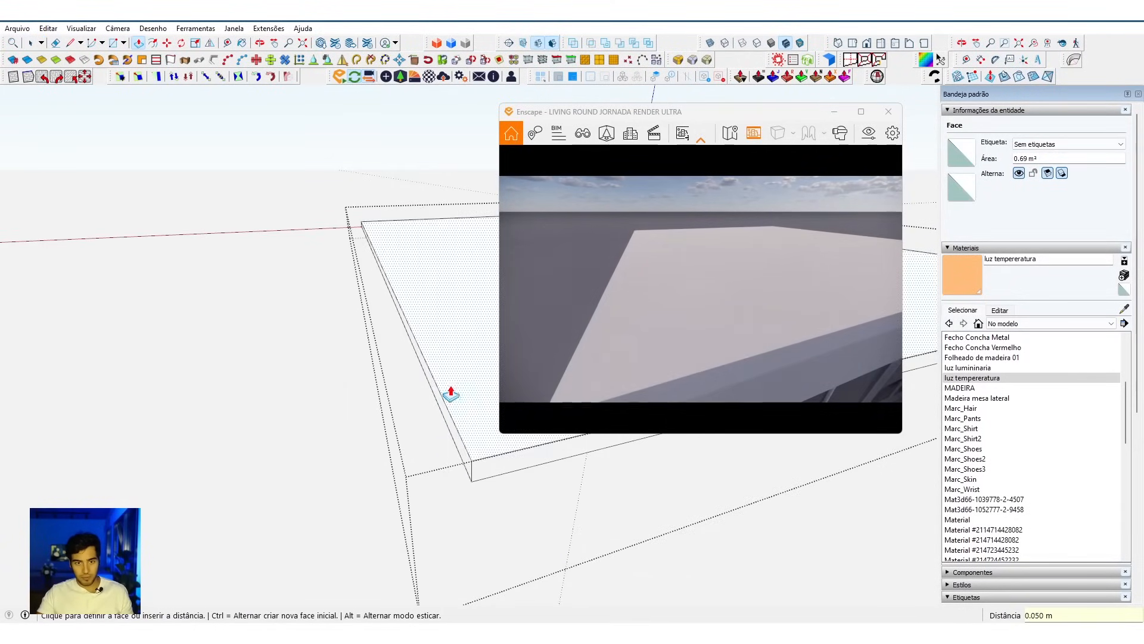
pyautogui.scroll(-5, 451, 394)
pyautogui.moveTo(449, 388)
pyautogui.mouseDown(button='middle')
pyautogui.moveTo(222, 357)
pyautogui.moveTo(248, 412)
pyautogui.moveTo(182, 445)
pyautogui.moveTo(248, 437)
pyautogui.moveTo(371, 464)
pyautogui.moveTo(309, 343)
pyautogui.moveTo(28, 378)
pyautogui.mouseUp(button='middle')
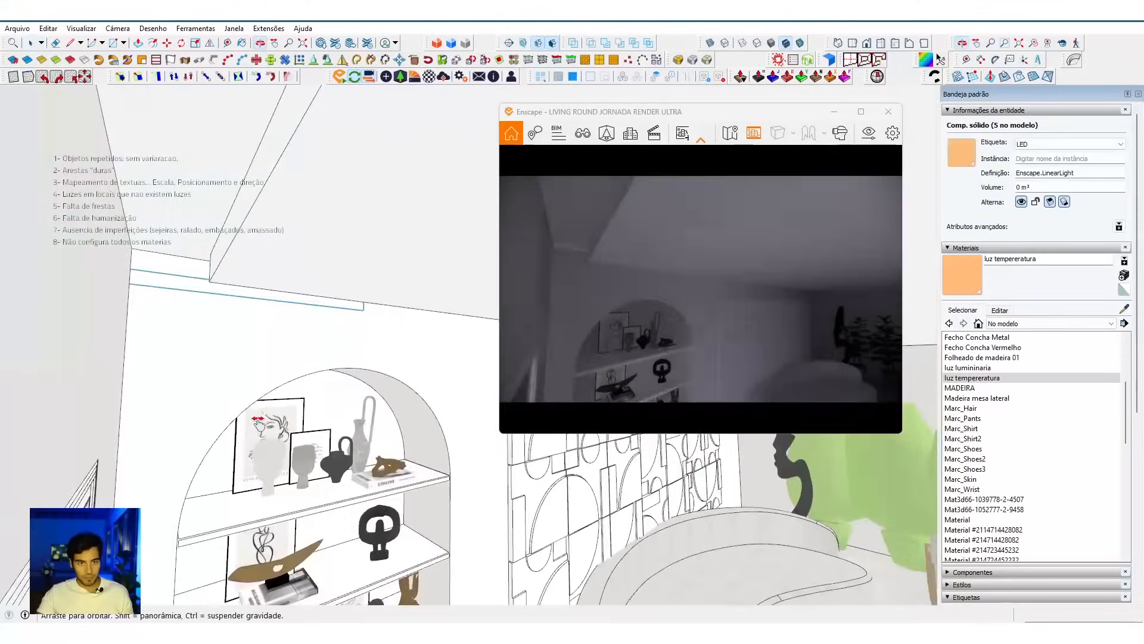
# Step: Align the copied linear light flush with the face of the bookcase wall
pyautogui.moveTo(217, 271); pyautogui.dragTo(238, 296, button='middle')
pyautogui.scroll(4, 238, 296)
pyautogui.moveTo(334, 292)
pyautogui.mouseDown(button='middle')
pyautogui.moveTo(518, 317)
pyautogui.moveTo(472, 324)
pyautogui.moveTo(562, 318)
pyautogui.mouseUp(button='middle')
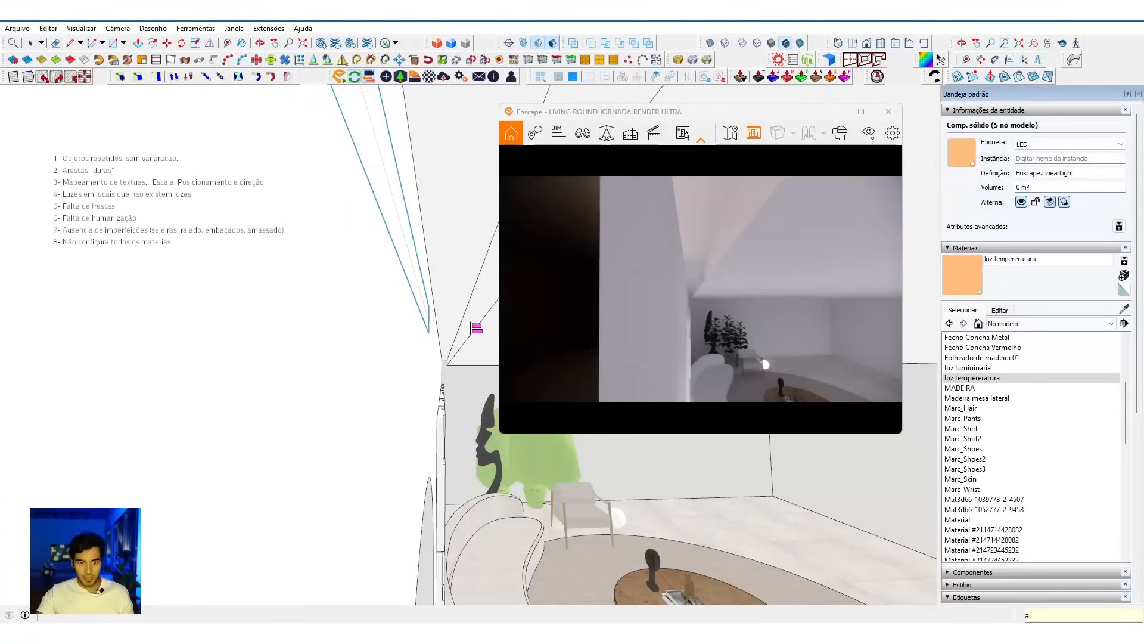
pyautogui.scroll(1, 471, 324)
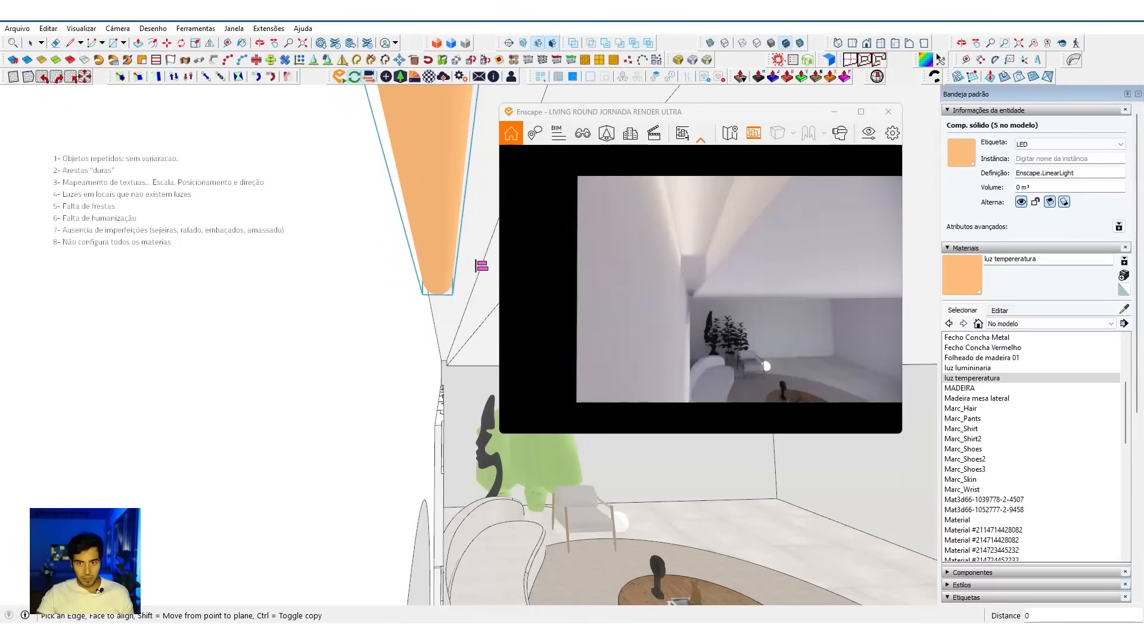
# Step: Move the linear light sideways in the ceiling recess and align its end with the recess's side wall
pyautogui.moveTo(466, 302)
pyautogui.mouseDown(button='middle')
pyautogui.moveTo(368, 276)
pyautogui.moveTo(363, 238)
pyautogui.moveTo(314, 217)
pyautogui.moveTo(331, 381)
pyautogui.moveTo(258, 398)
pyautogui.moveTo(263, 409)
pyautogui.moveTo(413, 413)
pyautogui.moveTo(369, 438)
pyautogui.moveTo(298, 430)
pyautogui.mouseUp(button='middle')
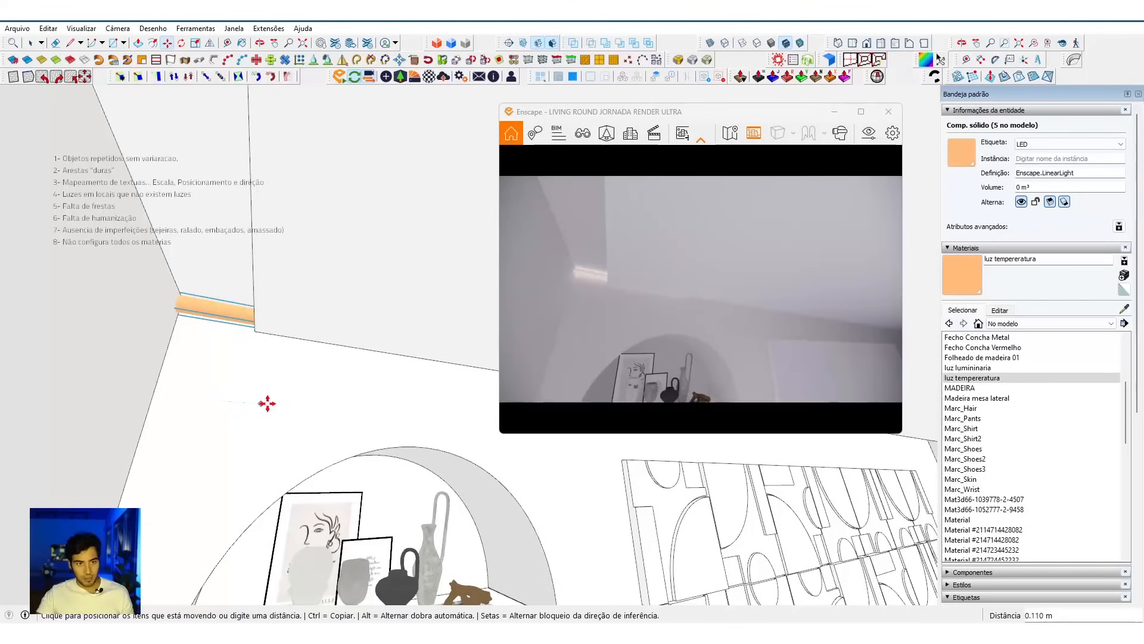
pyautogui.click(371, 413)
pyautogui.moveTo(367, 413); pyautogui.dragTo(256, 399, button='middle')
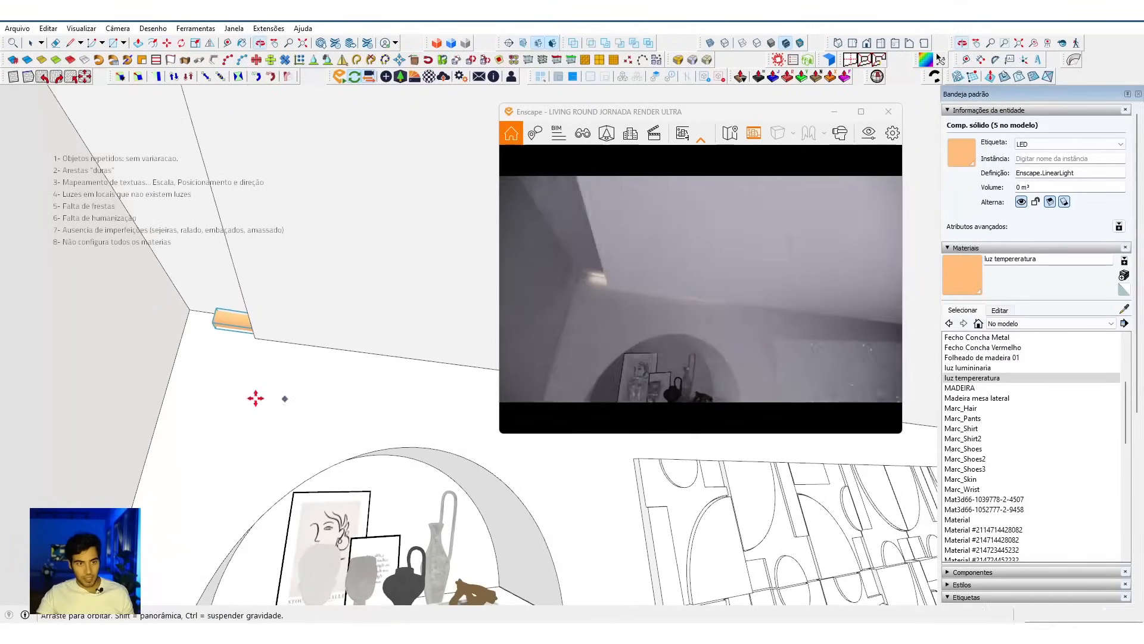
pyautogui.press('space')
pyautogui.press('a')
pyautogui.moveTo(161, 366)
pyautogui.mouseDown(button='middle')
pyautogui.moveTo(210, 374)
pyautogui.moveTo(222, 331)
pyautogui.mouseUp(button='middle')
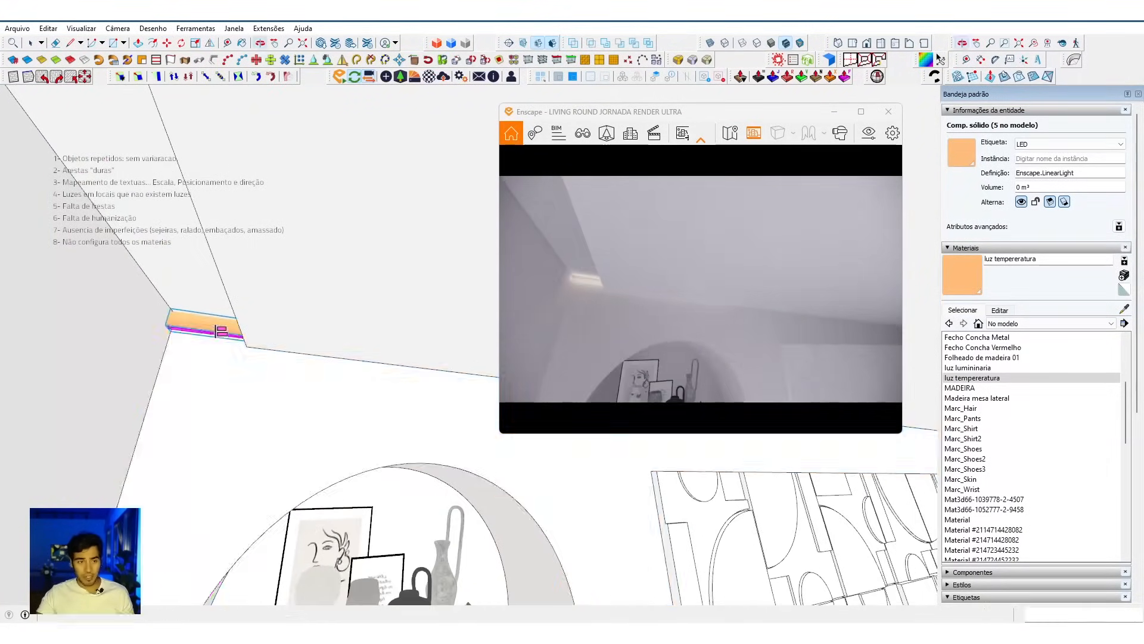
# Step: Make the recess light a unique component and set its length to 0.25 m and luminous intensity to 1479 cd
pyautogui.rightClick(208, 330)
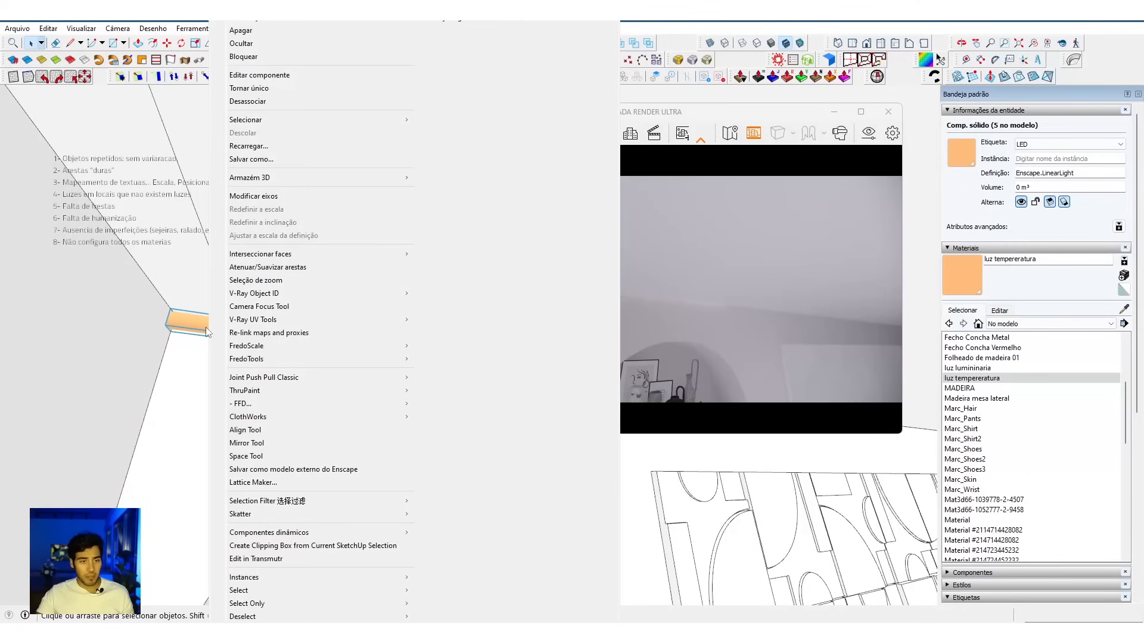
pyautogui.click(249, 87)
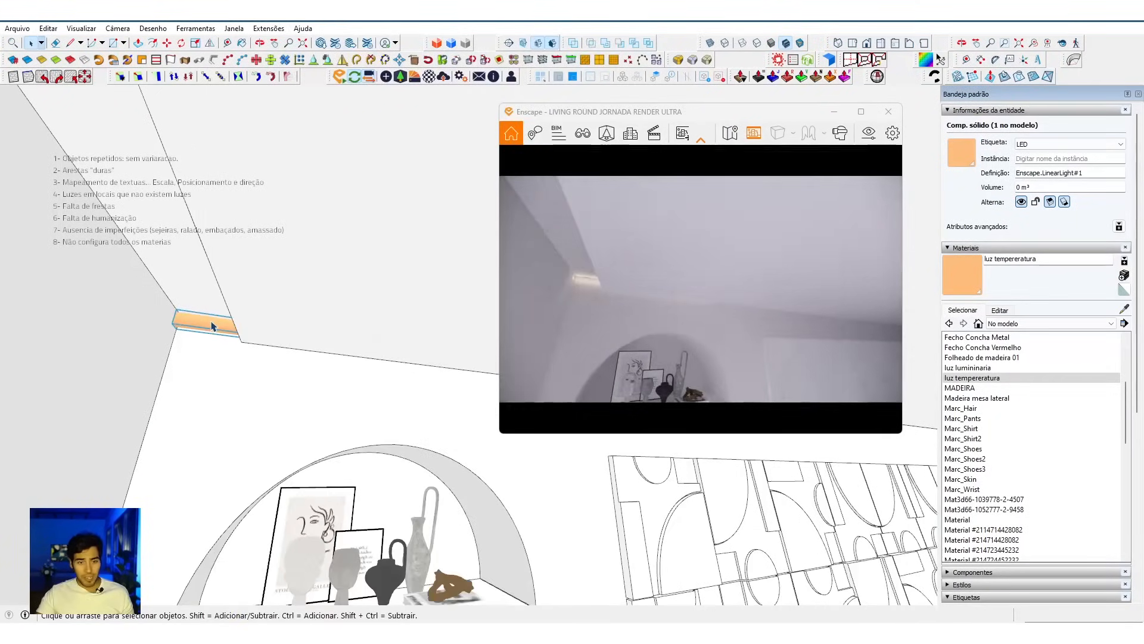
pyautogui.moveTo(211, 328); pyautogui.dragTo(319, 416, button='middle')
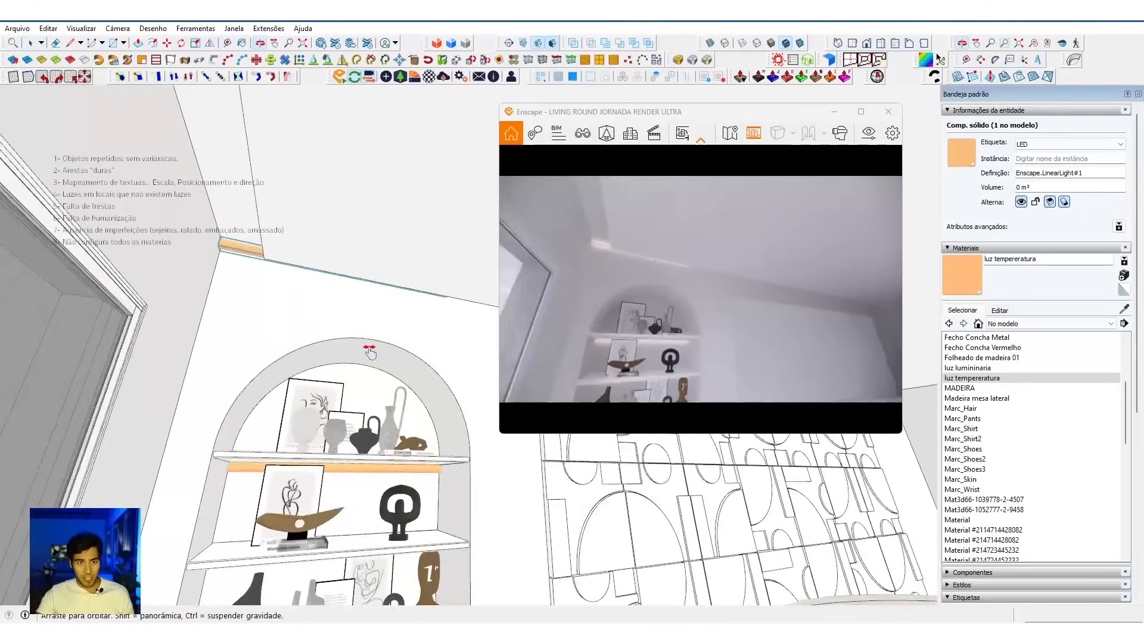
pyautogui.moveTo(251, 184); pyautogui.dragTo(262, 308, button='middle')
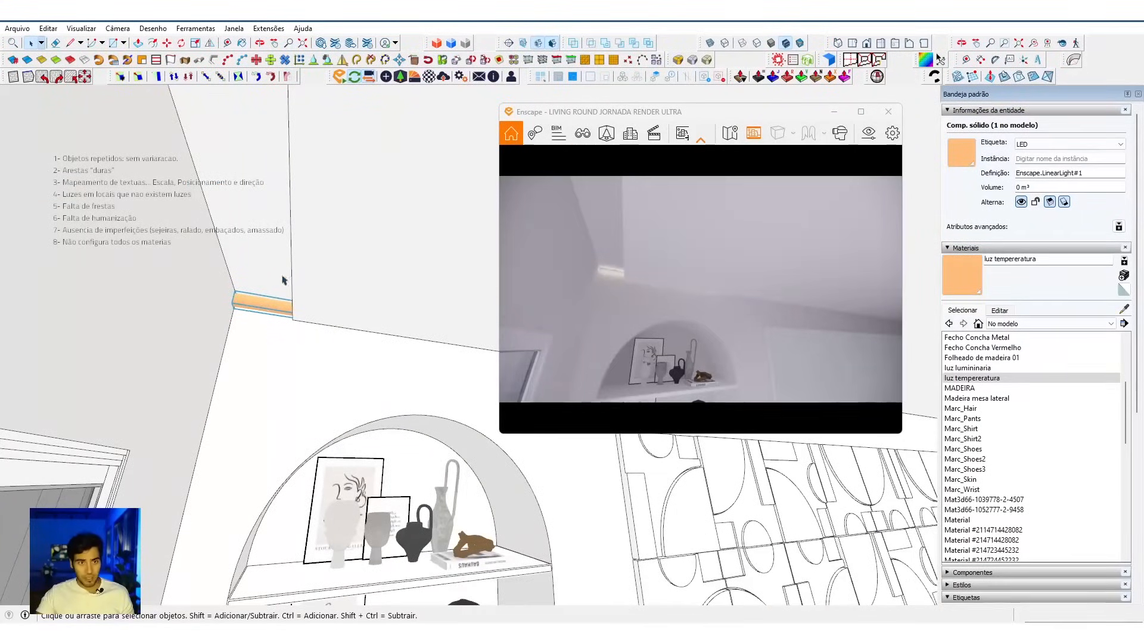
pyautogui.click(386, 79)
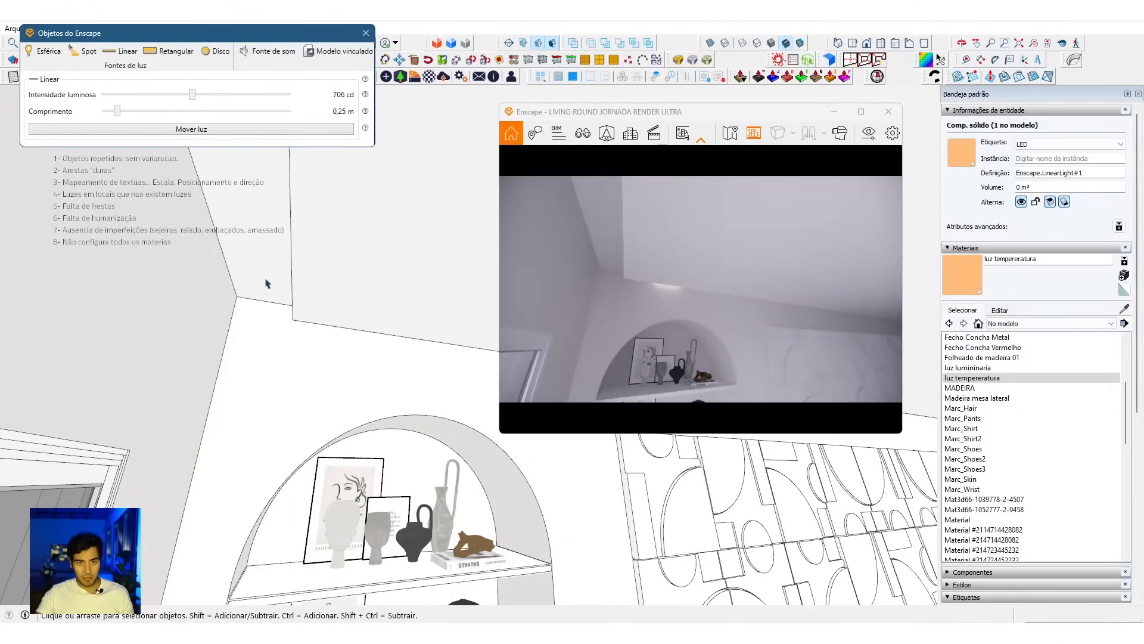
pyautogui.moveTo(196, 97); pyautogui.dragTo(206, 100)
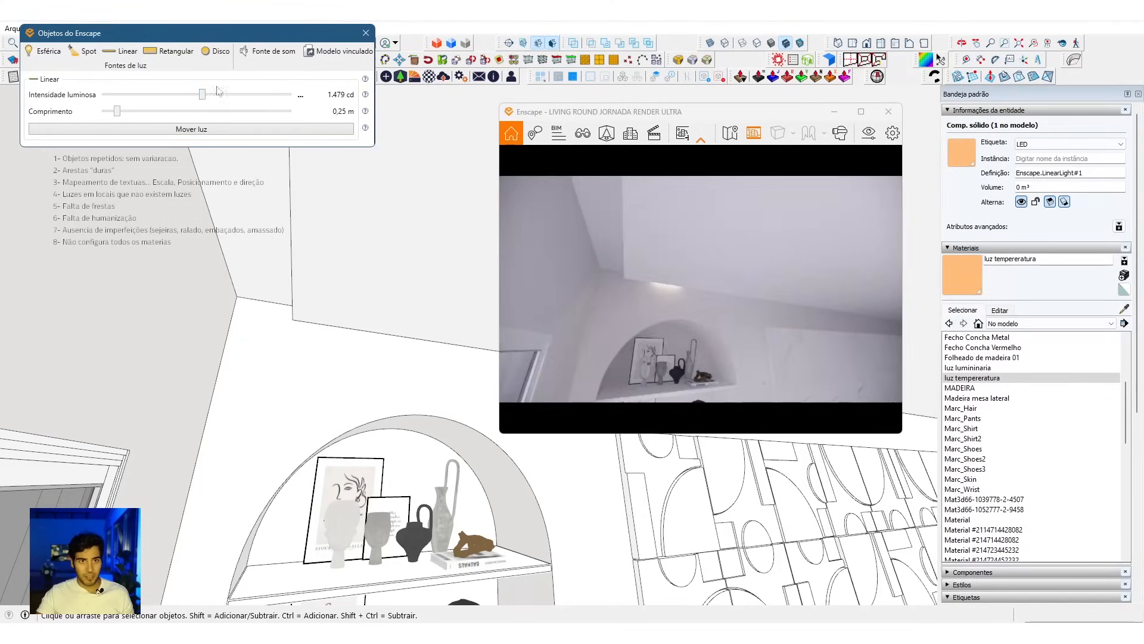
# Step: Copy the recess linear light 0.25 m along the bookcase wall and repeat the copy 30 times to fill the recess
pyautogui.moveTo(352, 321)
pyautogui.mouseDown(button='middle')
pyautogui.moveTo(278, 378)
pyautogui.moveTo(210, 334)
pyautogui.moveTo(225, 340)
pyautogui.moveTo(274, 194)
pyautogui.mouseUp(button='middle')
pyautogui.scroll(3, 297, 304)
pyautogui.scroll(2, 276, 298)
pyautogui.press('m')
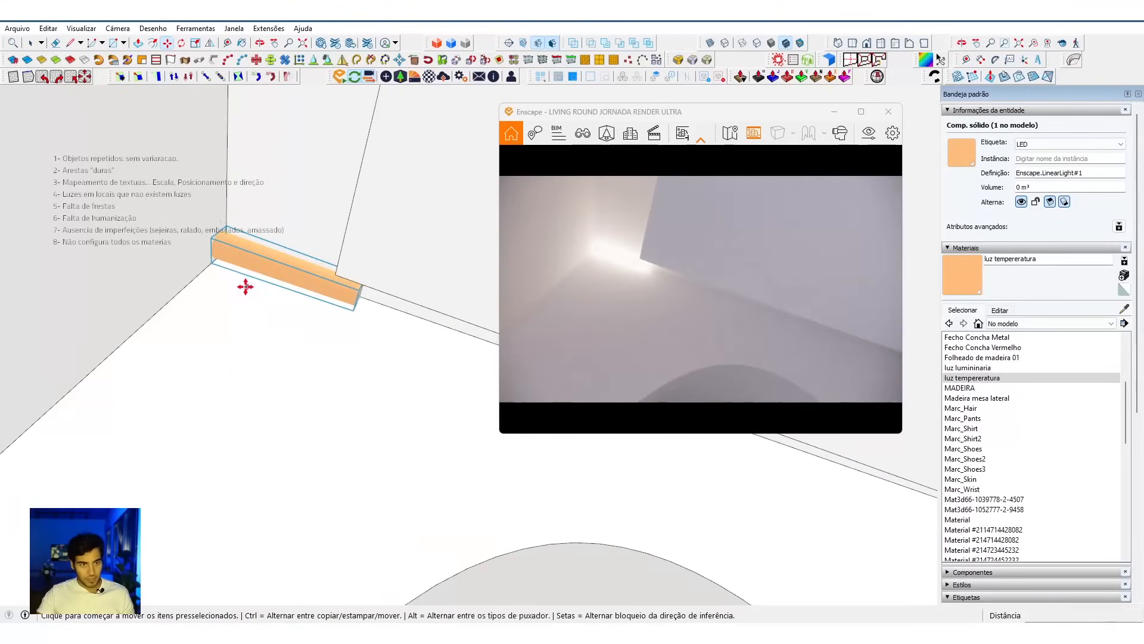
pyautogui.click(353, 309)
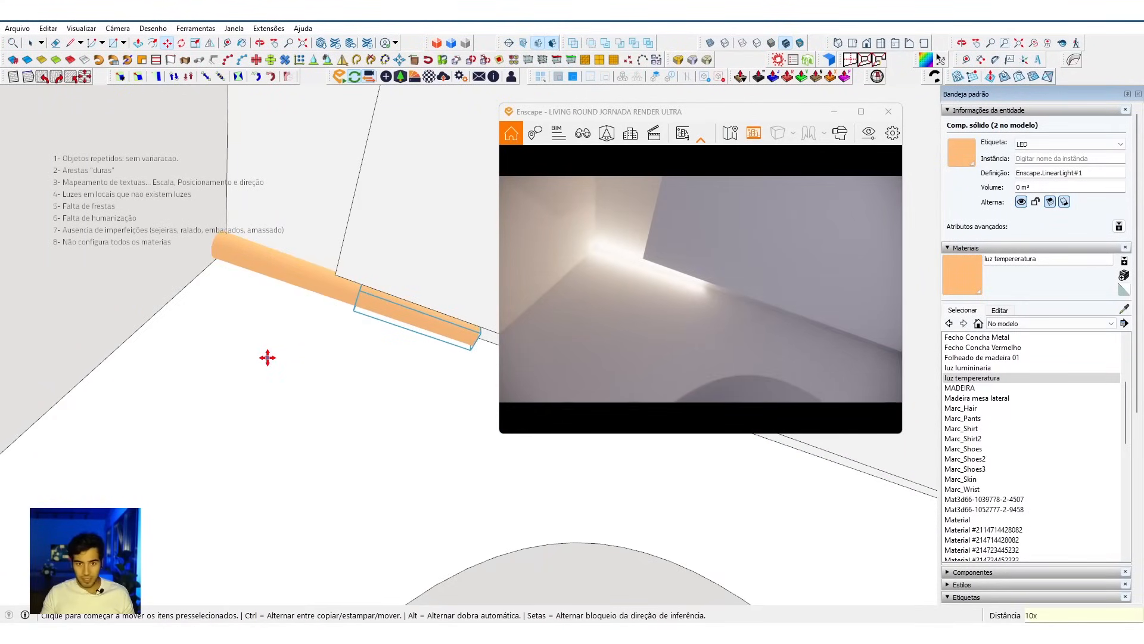
pyautogui.press('Return')
pyautogui.moveTo(620, 305); pyautogui.dragTo(721, 358)
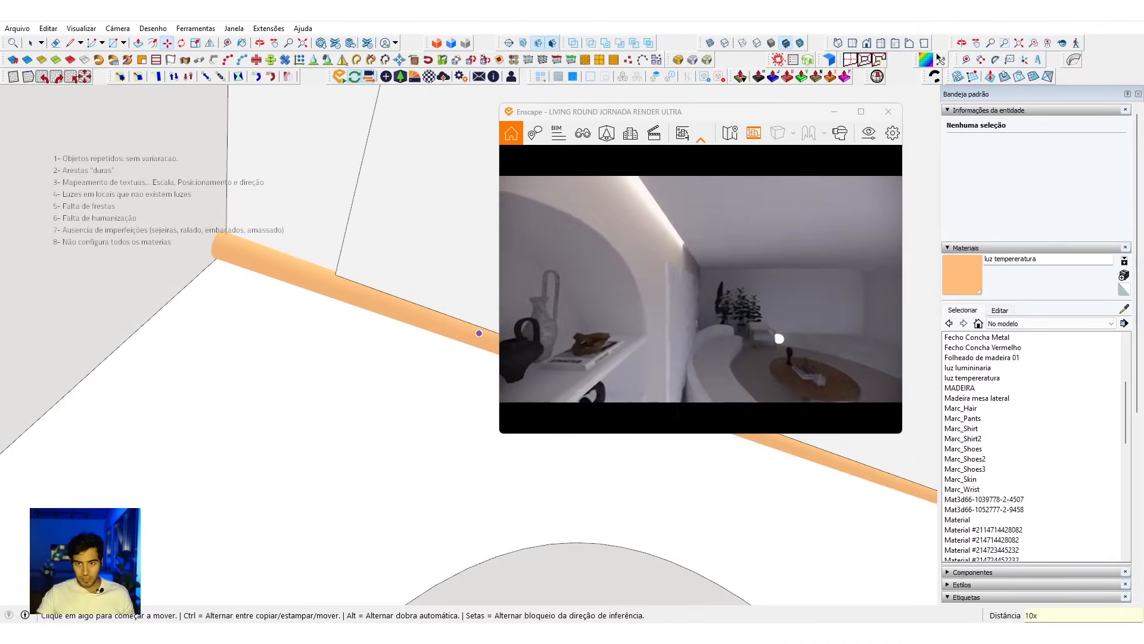
pyautogui.moveTo(455, 393); pyautogui.dragTo(458, 403, button='middle')
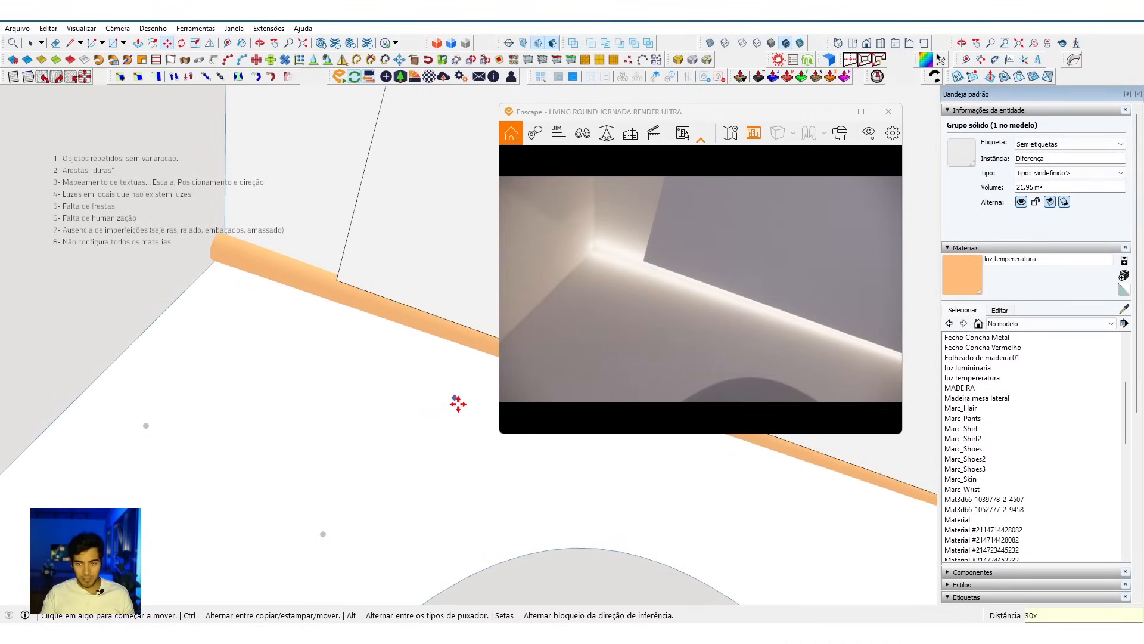
# Step: Select all instances of the recess linear light and combine them into one group
pyautogui.moveTo(596, 268); pyautogui.dragTo(621, 315)
pyautogui.moveTo(441, 340)
pyautogui.mouseDown(button='middle')
pyautogui.moveTo(327, 337)
pyautogui.moveTo(326, 354)
pyautogui.mouseUp(button='middle')
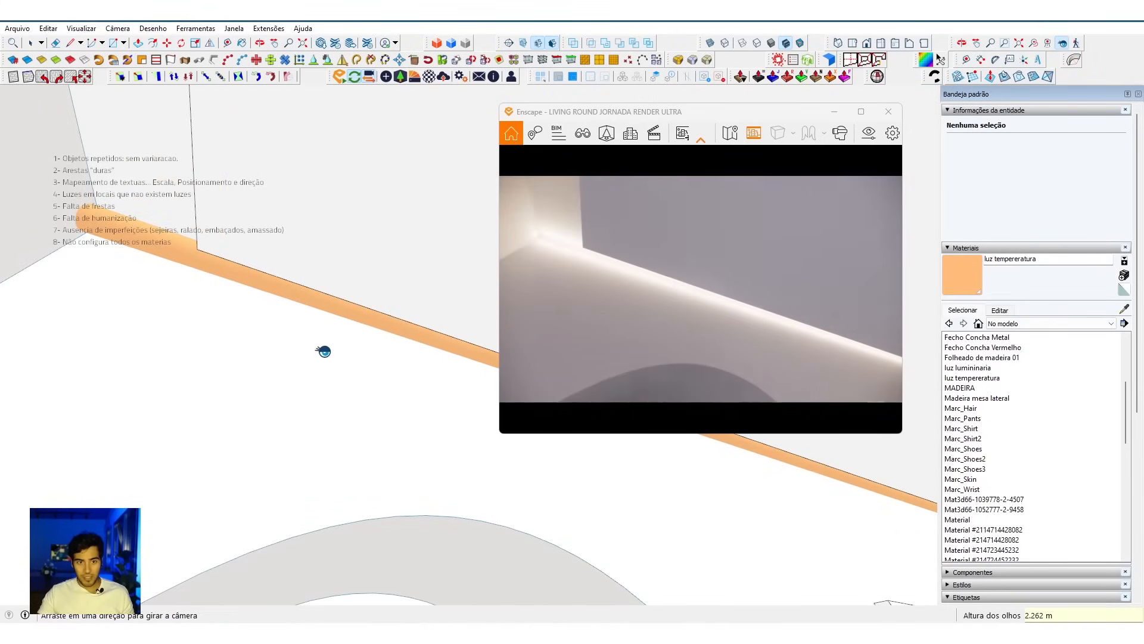
pyautogui.press('space')
pyautogui.click(350, 330)
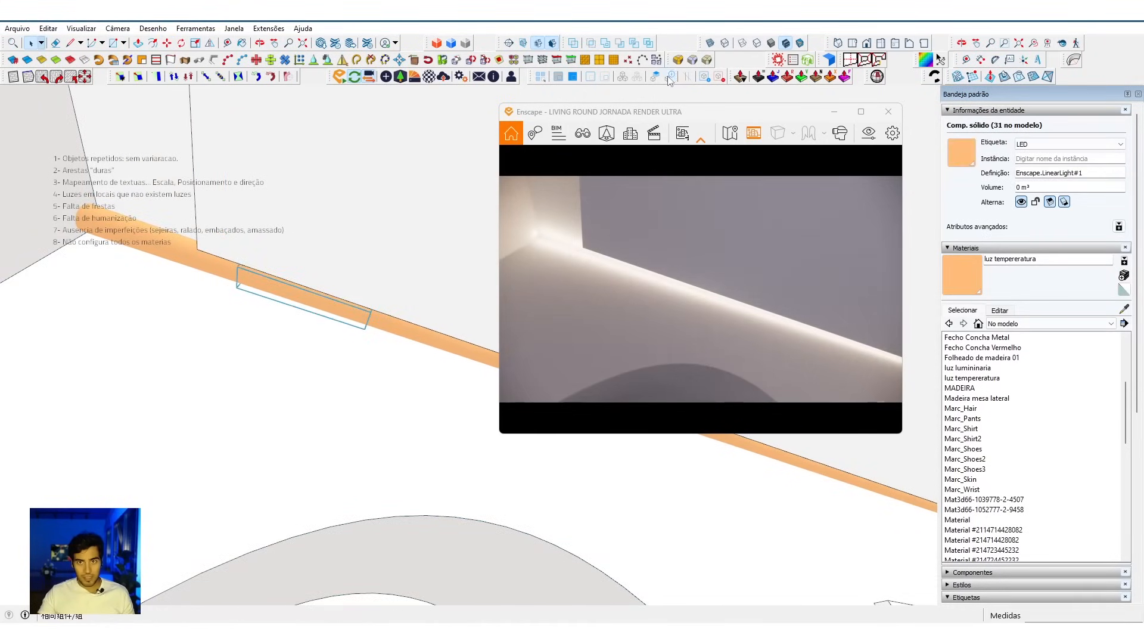
pyautogui.click(362, 339)
pyautogui.press('l')
# Step: Remove the surplus lights at the far end of the recess light group and close the group
pyautogui.moveTo(274, 340); pyautogui.dragTo(659, 536)
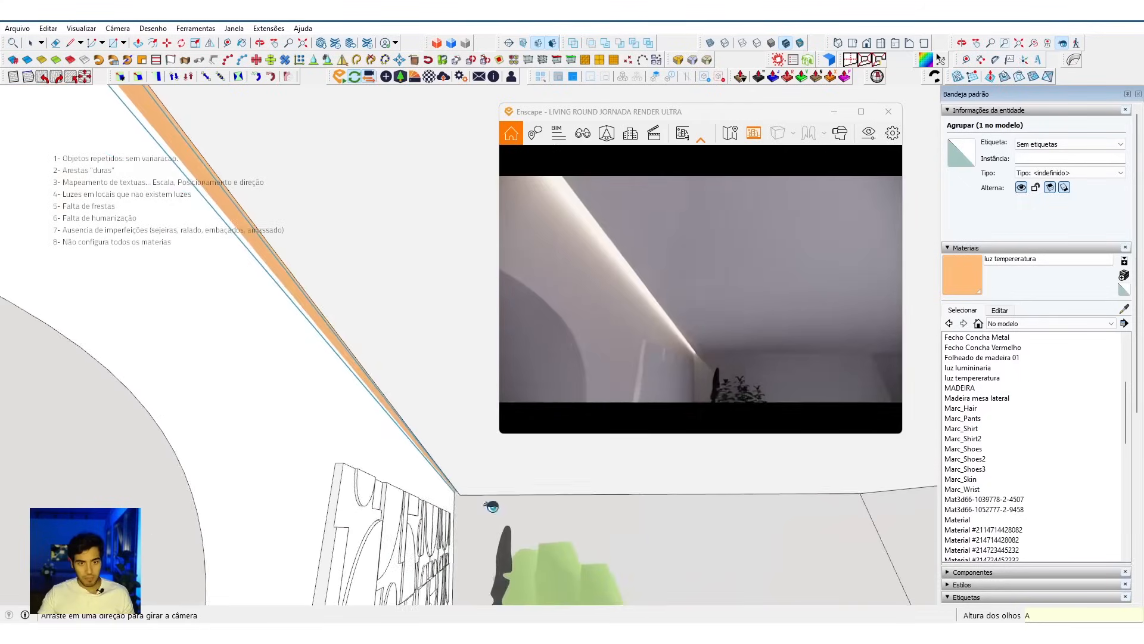
pyautogui.scroll(5, 423, 516)
pyautogui.moveTo(452, 489)
pyautogui.mouseDown(button='middle')
pyautogui.moveTo(455, 467)
pyautogui.moveTo(429, 458)
pyautogui.mouseUp(button='middle')
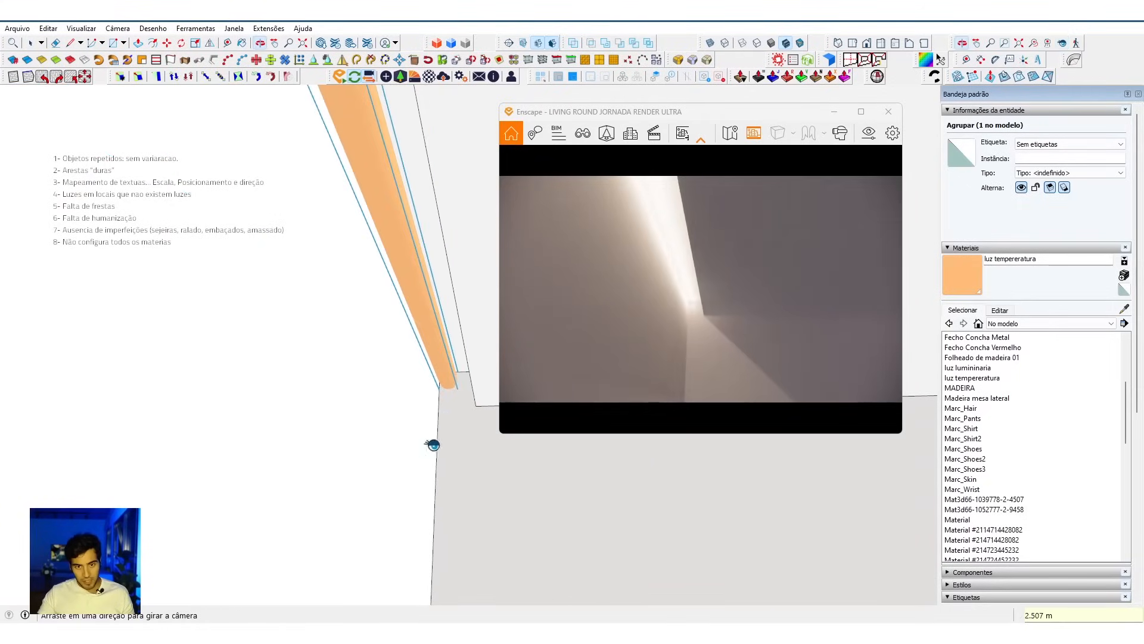
pyautogui.doubleClick(451, 378)
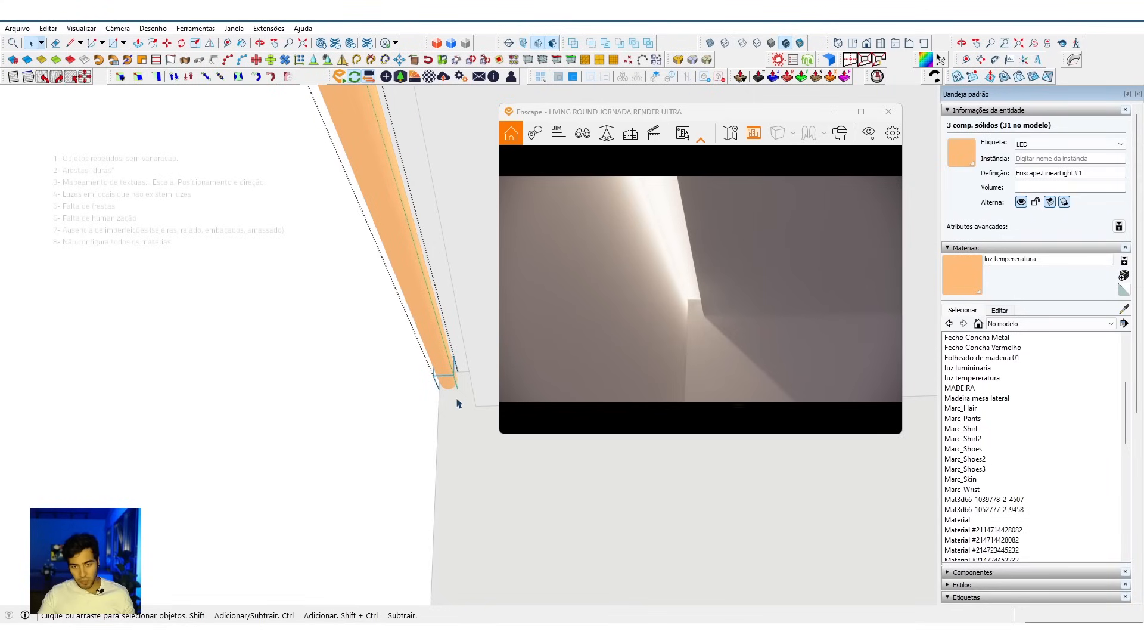
pyautogui.press('Escape')
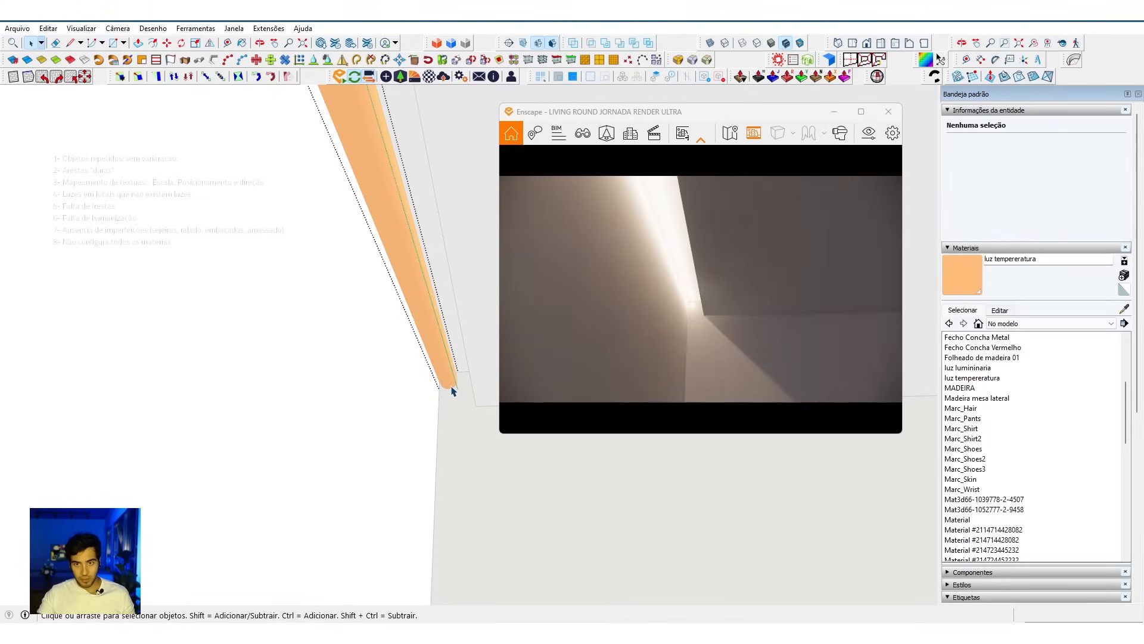
pyautogui.click(426, 400)
# Step: Make a rotated copy of the light group about the recess corner so that it runs along the window wall
pyautogui.moveTo(732, 358)
pyautogui.mouseDown()
pyautogui.moveTo(691, 382)
pyautogui.moveTo(679, 373)
pyautogui.moveTo(694, 397)
pyautogui.moveTo(686, 376)
pyautogui.moveTo(696, 369)
pyautogui.moveTo(674, 365)
pyautogui.mouseUp()
pyautogui.press('s')
pyautogui.press('q')
pyautogui.moveTo(439, 369)
pyautogui.mouseDown(button='middle')
pyautogui.moveTo(434, 480)
pyautogui.moveTo(335, 462)
pyautogui.mouseUp(button='middle')
pyautogui.click(336, 462)
pyautogui.press('a')
pyautogui.moveTo(336, 463); pyautogui.dragTo(193, 561)
pyautogui.moveTo(193, 561)
pyautogui.mouseDown(button='middle')
pyautogui.moveTo(405, 385)
pyautogui.moveTo(426, 332)
pyautogui.moveTo(417, 330)
pyautogui.mouseUp(button='middle')
pyautogui.press('q')
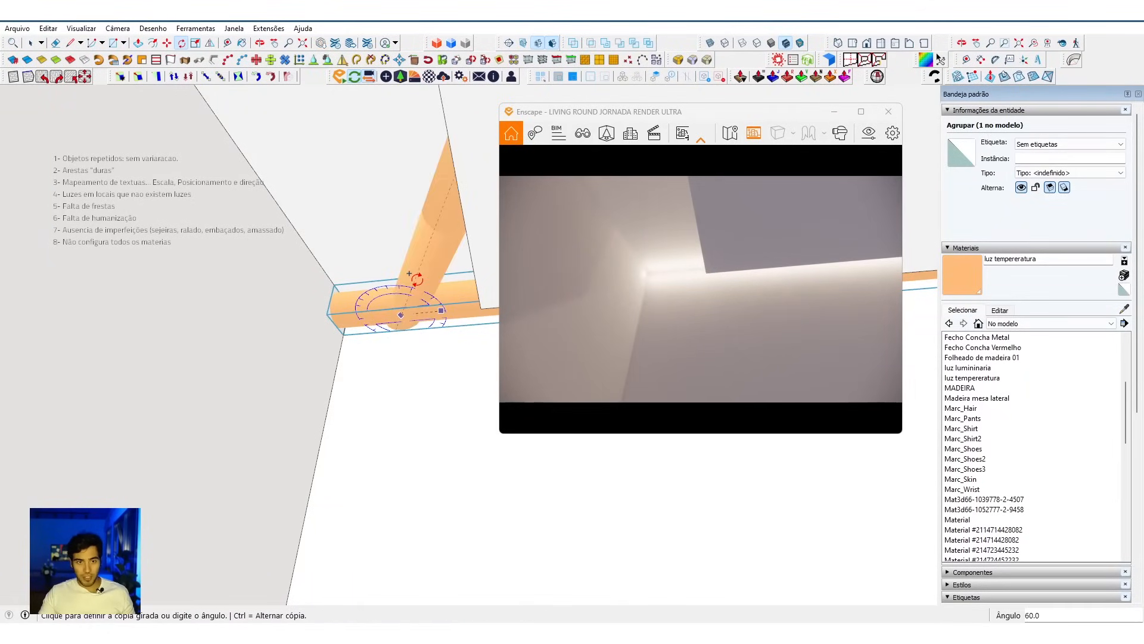
pyautogui.click(410, 275)
# Step: Open the rotated light group for editing at the far corner of the window wall
pyautogui.moveTo(383, 375)
pyautogui.mouseDown(button='middle')
pyautogui.moveTo(447, 475)
pyautogui.moveTo(429, 493)
pyautogui.moveTo(557, 430)
pyautogui.mouseUp(button='middle')
pyautogui.moveTo(429, 506); pyautogui.dragTo(258, 516, button='middle')
pyautogui.press('v')
pyautogui.moveTo(250, 525)
pyautogui.mouseDown()
pyautogui.moveTo(147, 562)
pyautogui.moveTo(110, 452)
pyautogui.moveTo(95, 460)
pyautogui.mouseUp()
pyautogui.press('space')
pyautogui.scroll(3, 162, 464)
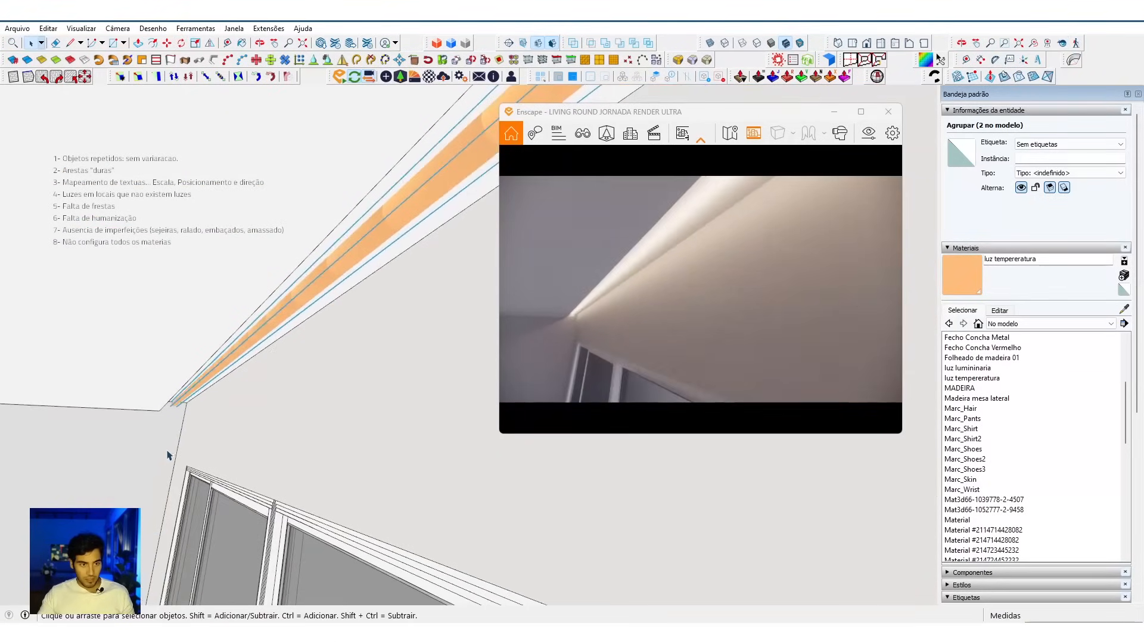
pyautogui.doubleClick(198, 383)
pyautogui.moveTo(172, 420)
pyautogui.mouseDown(button='middle')
pyautogui.moveTo(298, 411)
pyautogui.moveTo(230, 422)
pyautogui.moveTo(289, 537)
pyautogui.moveTo(266, 503)
pyautogui.moveTo(191, 491)
pyautogui.moveTo(295, 499)
pyautogui.mouseUp(button='middle')
# Step: Isolate the window-wall light group, pick out the two lights at its end, then show the model again and close the group
pyautogui.scroll(-3, 227, 424)
pyautogui.scroll(-4, 258, 444)
pyautogui.scroll(-3, 286, 518)
pyautogui.press('i')
pyautogui.click(258, 490)
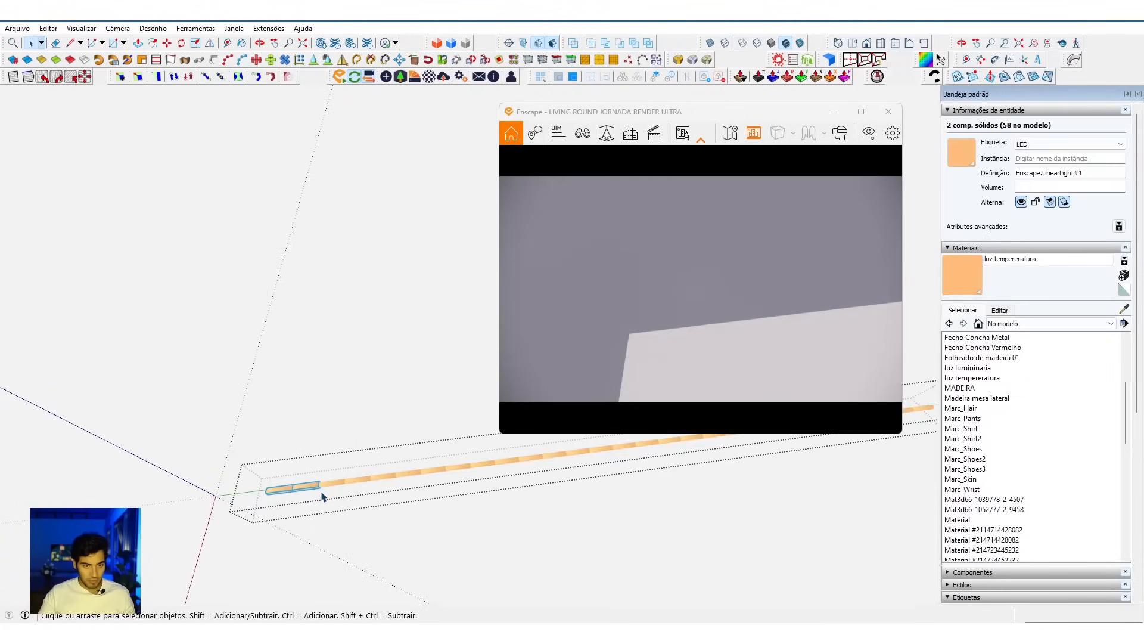
pyautogui.click(334, 508)
pyautogui.moveTo(334, 509); pyautogui.dragTo(164, 523, button='middle')
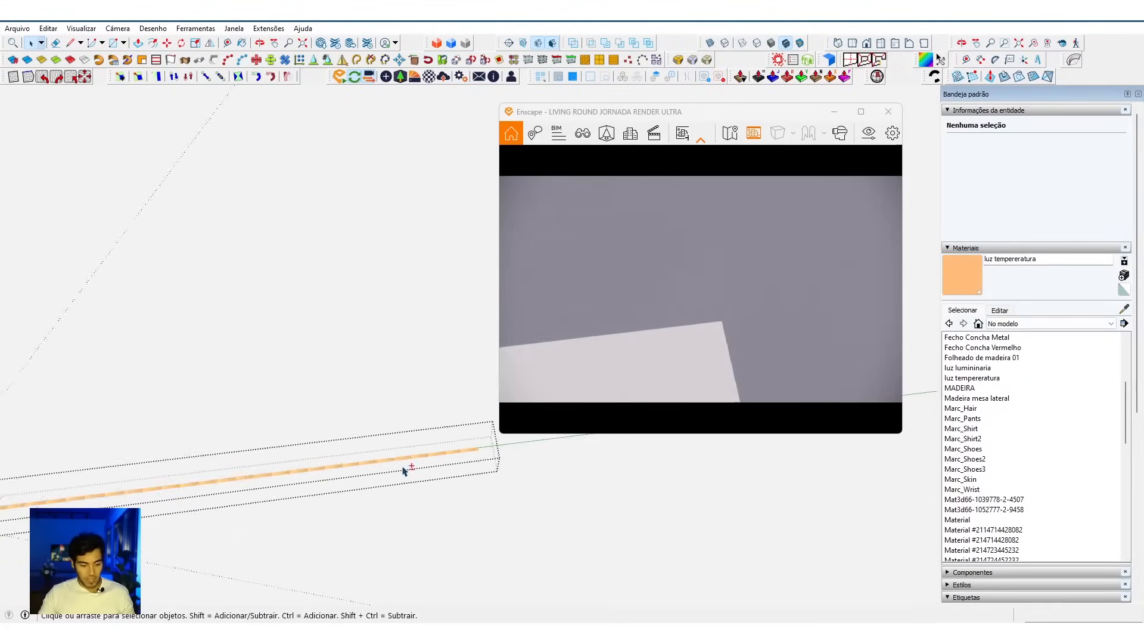
pyautogui.hotkey('ctrl', 'h')
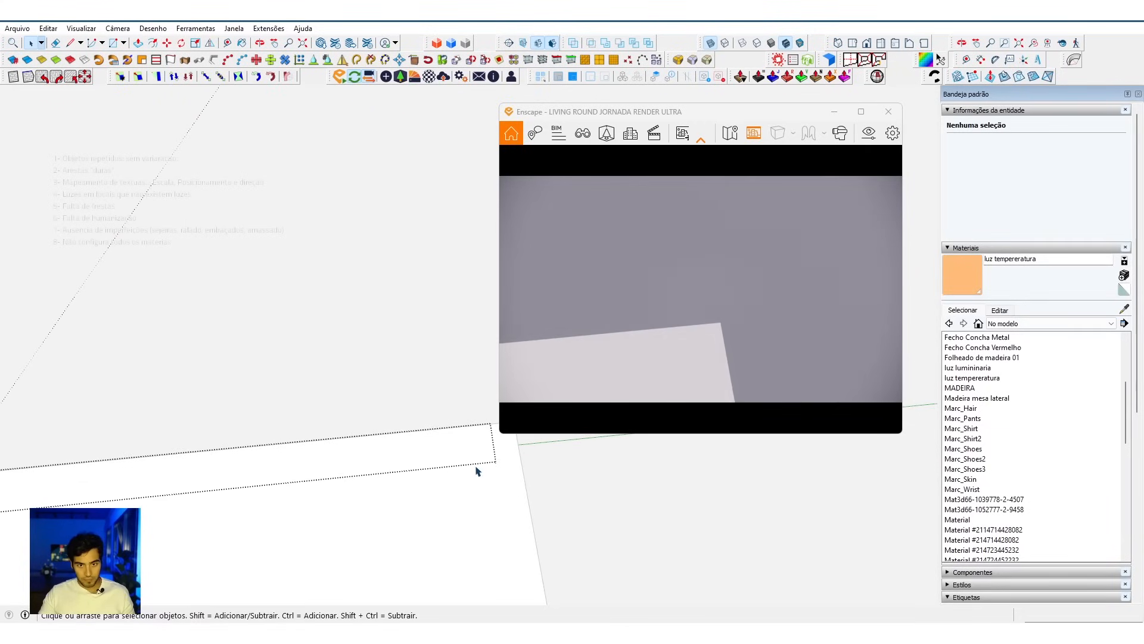
pyautogui.moveTo(484, 471)
pyautogui.mouseDown(button='middle')
pyautogui.moveTo(401, 475)
pyautogui.moveTo(417, 447)
pyautogui.moveTo(368, 507)
pyautogui.moveTo(252, 447)
pyautogui.mouseUp(button='middle')
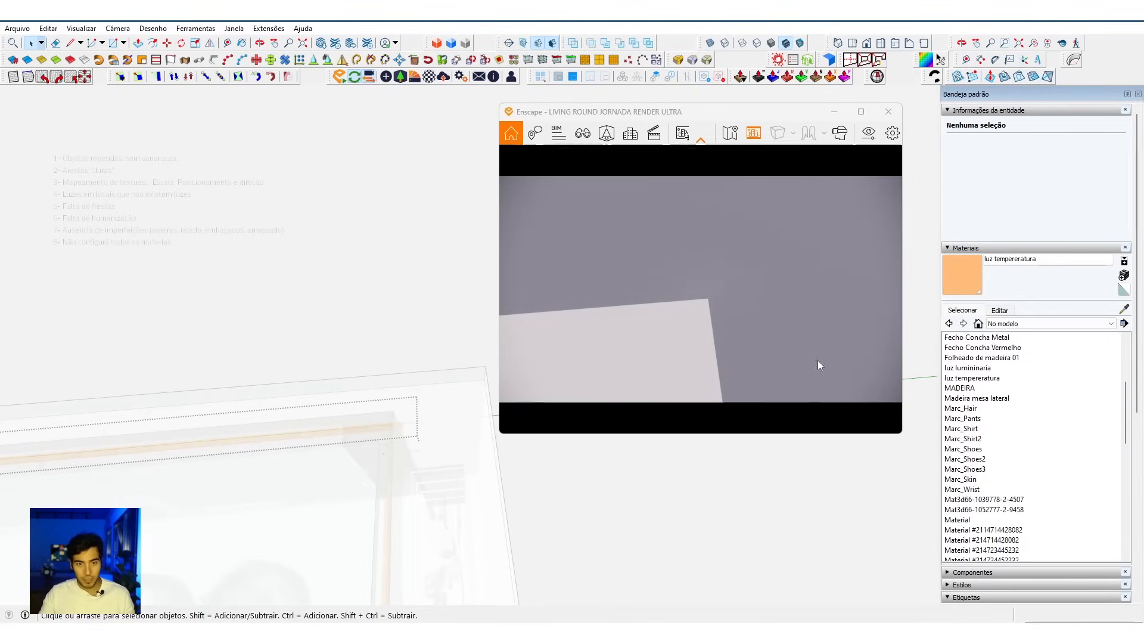
pyautogui.press('Escape')
# Step: Examine the ceiling recess lighting along both walls in the render, from the corner and from across the living room
pyautogui.moveTo(289, 516)
pyautogui.mouseDown(button='middle')
pyautogui.moveTo(621, 332)
pyautogui.moveTo(549, 179)
pyautogui.moveTo(370, 373)
pyautogui.mouseUp(button='middle')
pyautogui.click(370, 373)
pyautogui.moveTo(692, 319); pyautogui.dragTo(748, 324)
pyautogui.press('s')
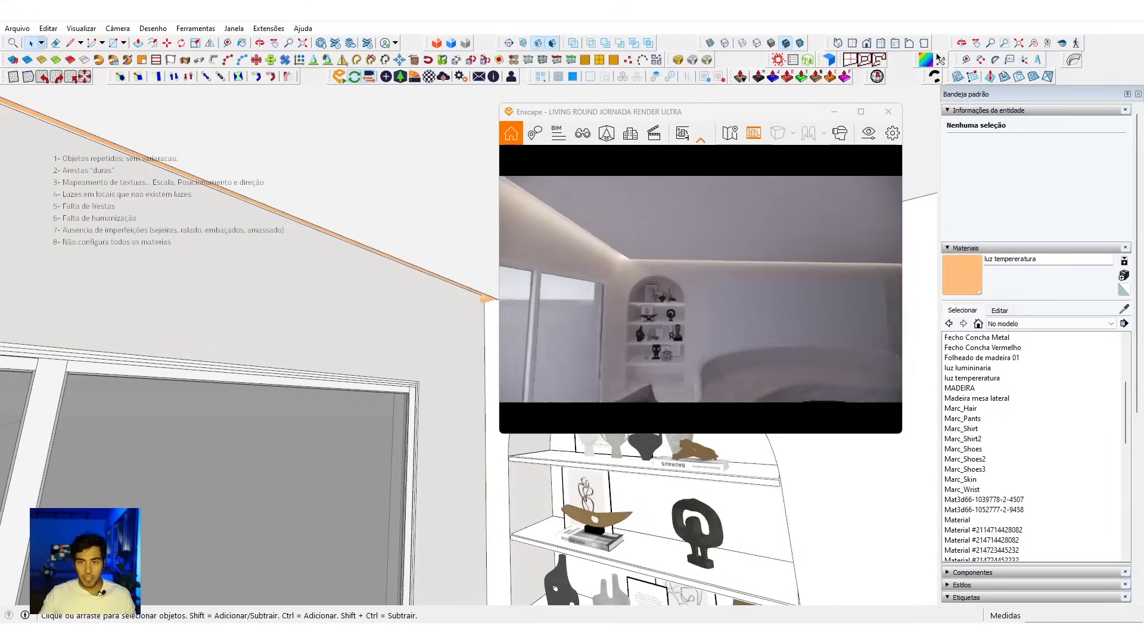
pyautogui.press('s')
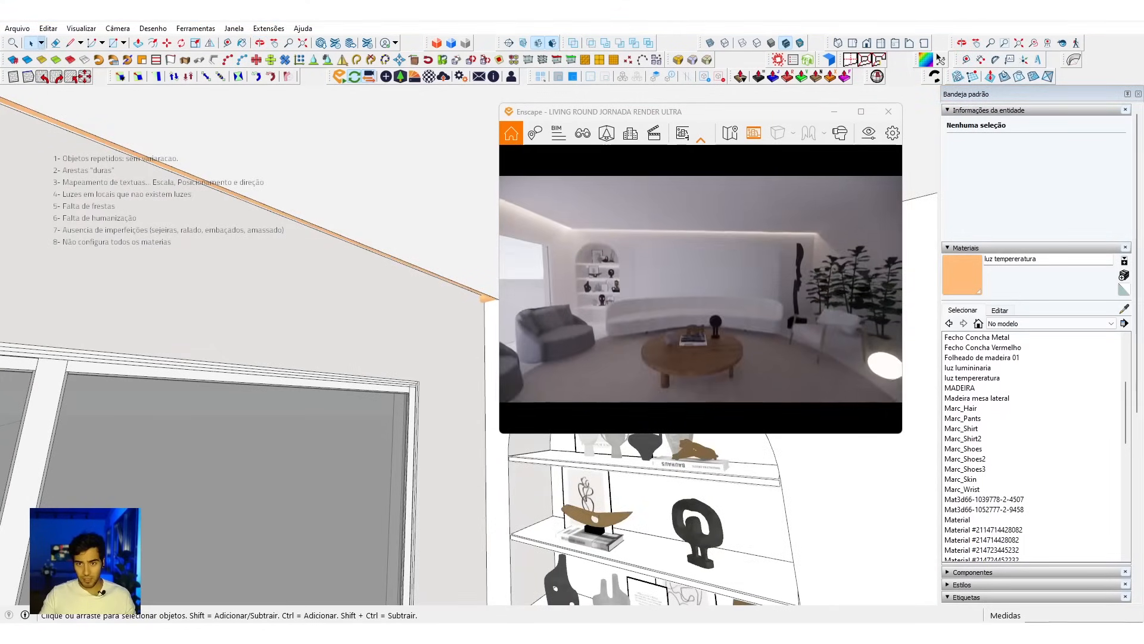
pyautogui.press('s')
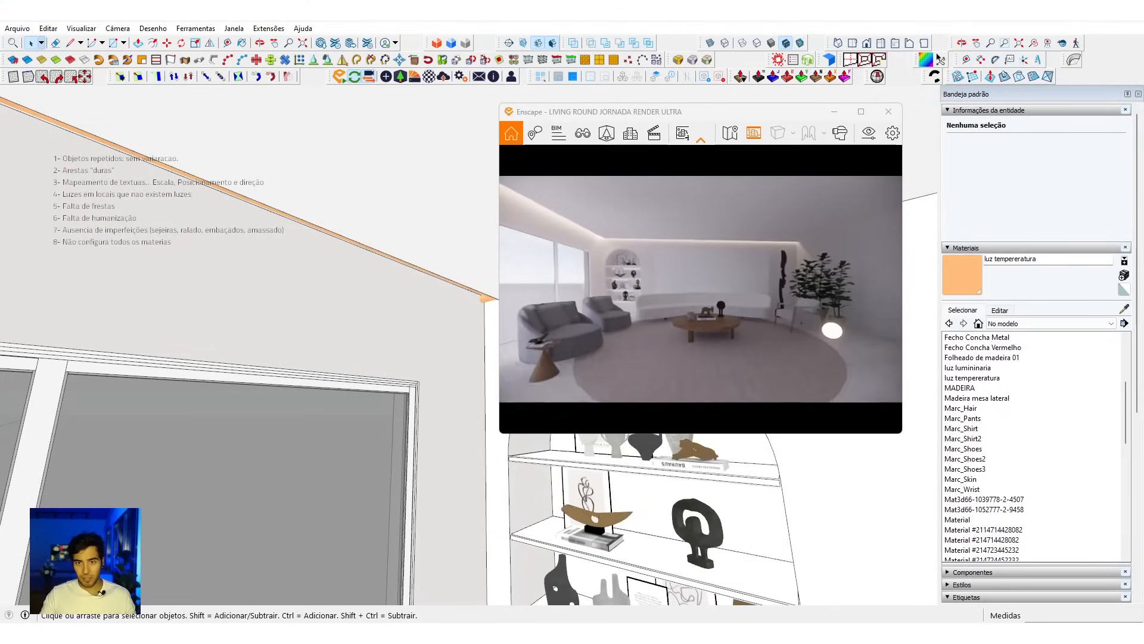
pyautogui.press('s')
pyautogui.press('s')
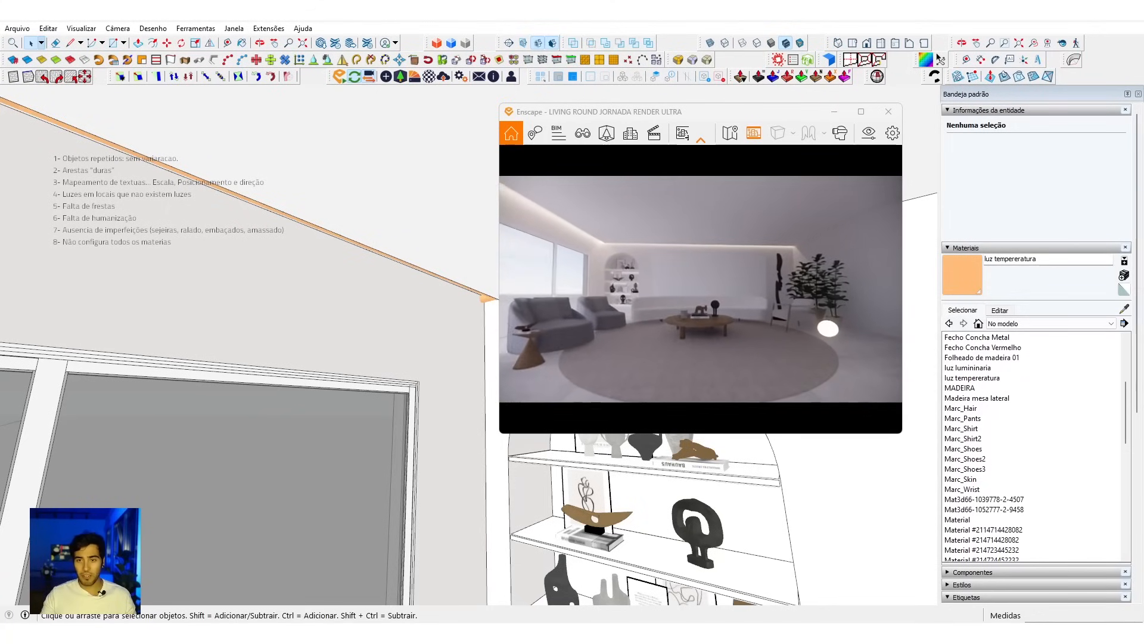
pyautogui.click(395, 347)
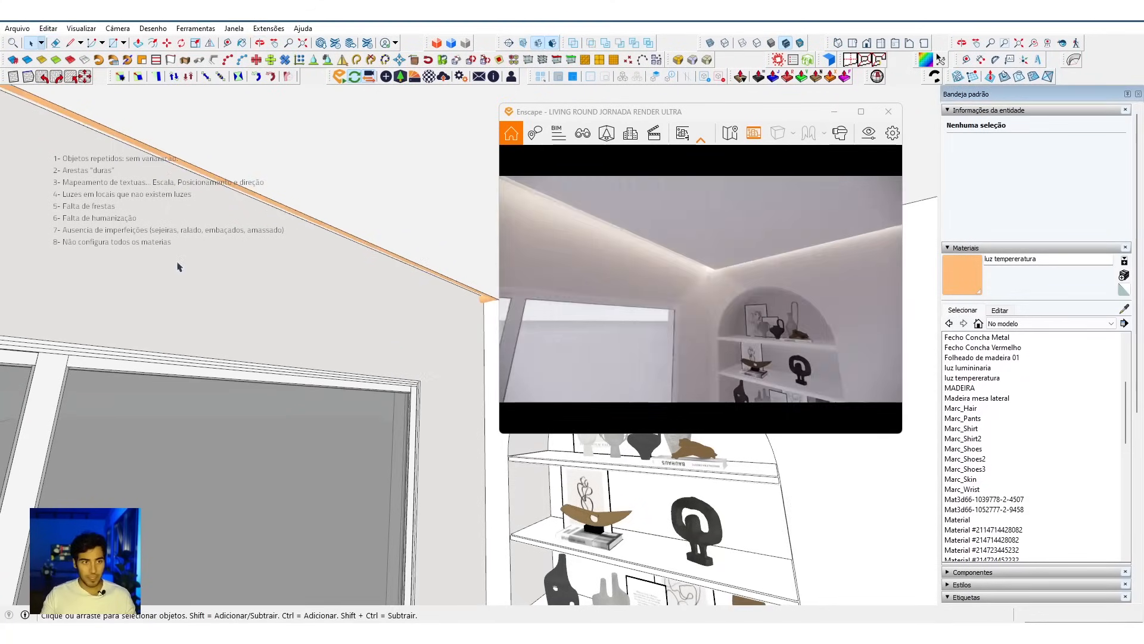
pyautogui.moveTo(249, 317); pyautogui.dragTo(401, 328, button='middle')
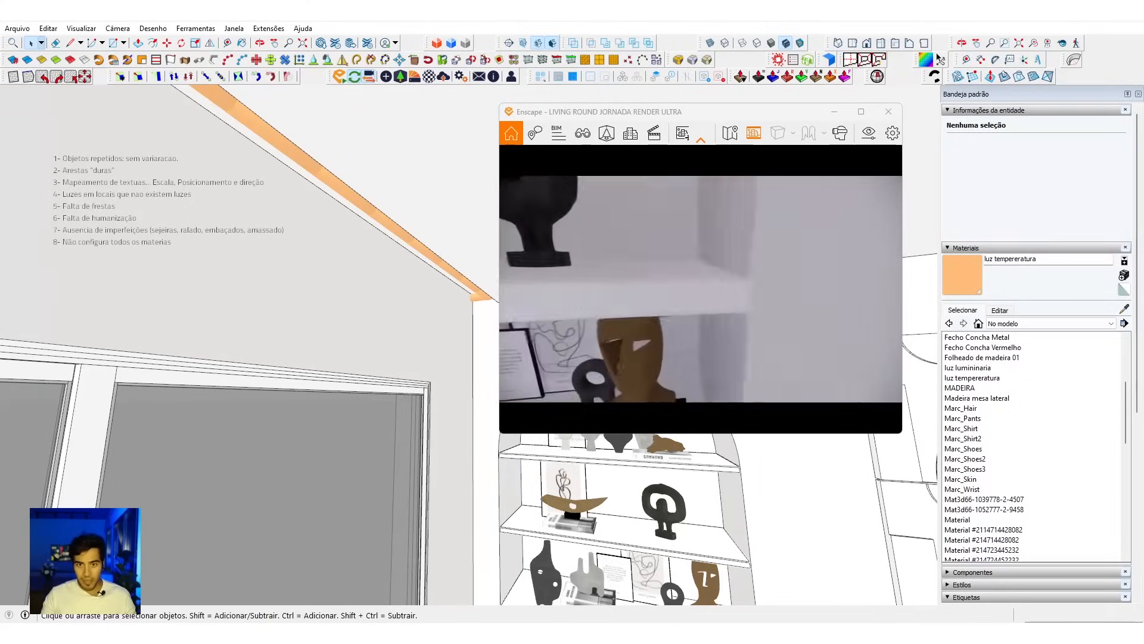
# Step: Scale the bookcase shelf's geometry about its centre along the green axis to a length of 1.194 m
pyautogui.moveTo(565, 505)
pyautogui.mouseDown(button='middle')
pyautogui.moveTo(494, 472)
pyautogui.moveTo(598, 468)
pyautogui.moveTo(519, 506)
pyautogui.moveTo(504, 500)
pyautogui.mouseUp(button='middle')
pyautogui.scroll(5, 504, 499)
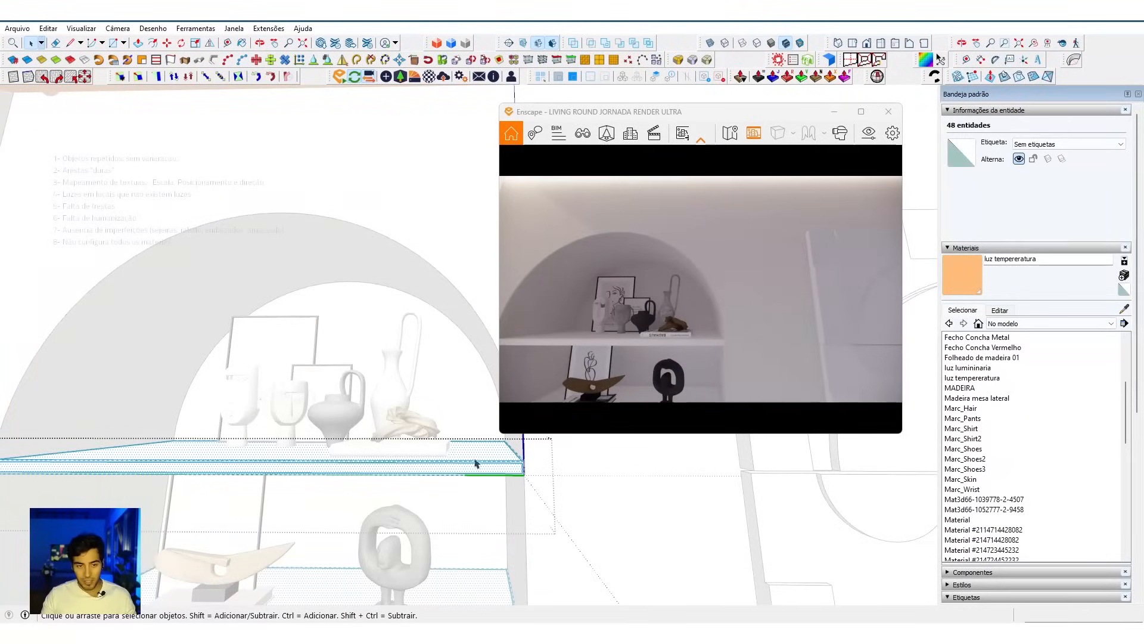
pyautogui.rightClick(452, 467)
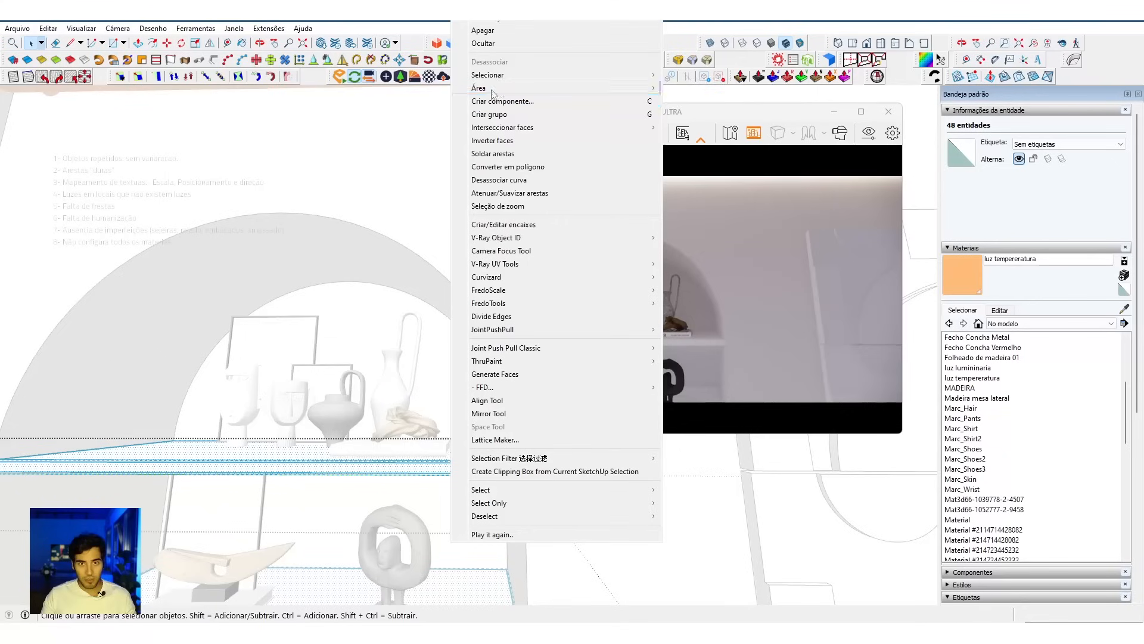
pyautogui.click(503, 180)
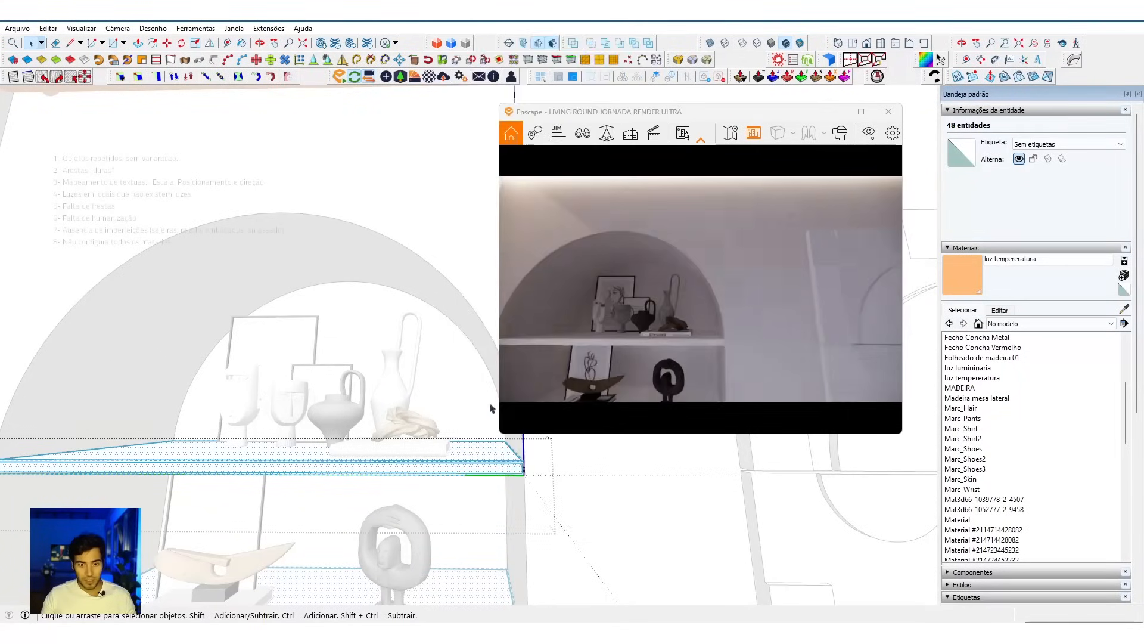
pyautogui.scroll(-2, 493, 458)
pyautogui.scroll(-3, 483, 464)
pyautogui.scroll(6, 483, 464)
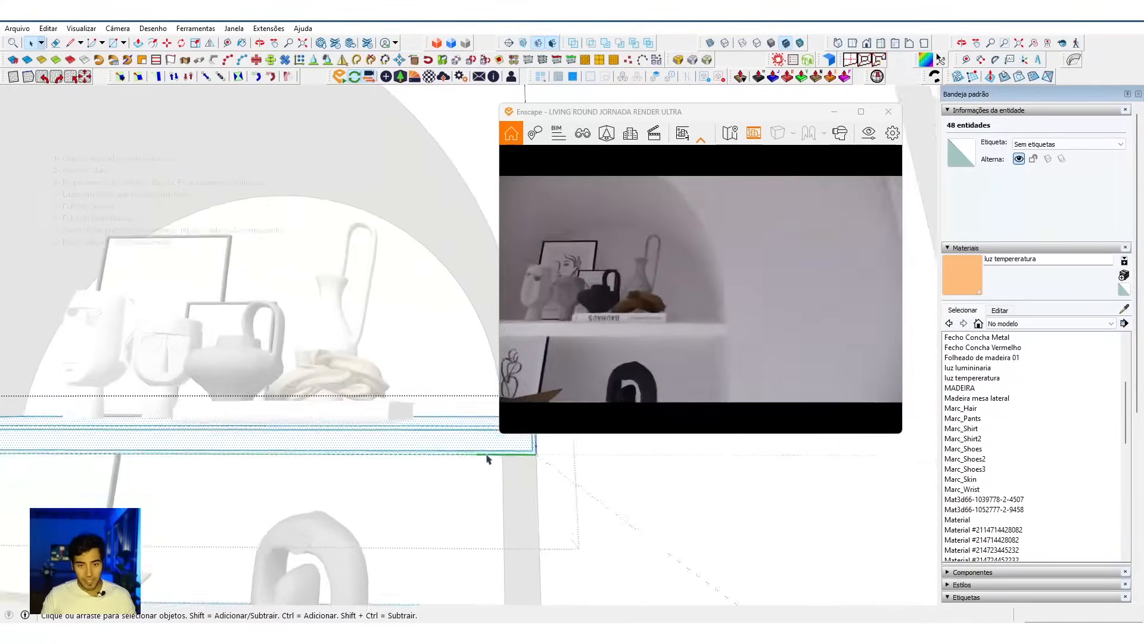
pyautogui.press('s')
pyautogui.moveTo(443, 462); pyautogui.dragTo(427, 394, button='middle')
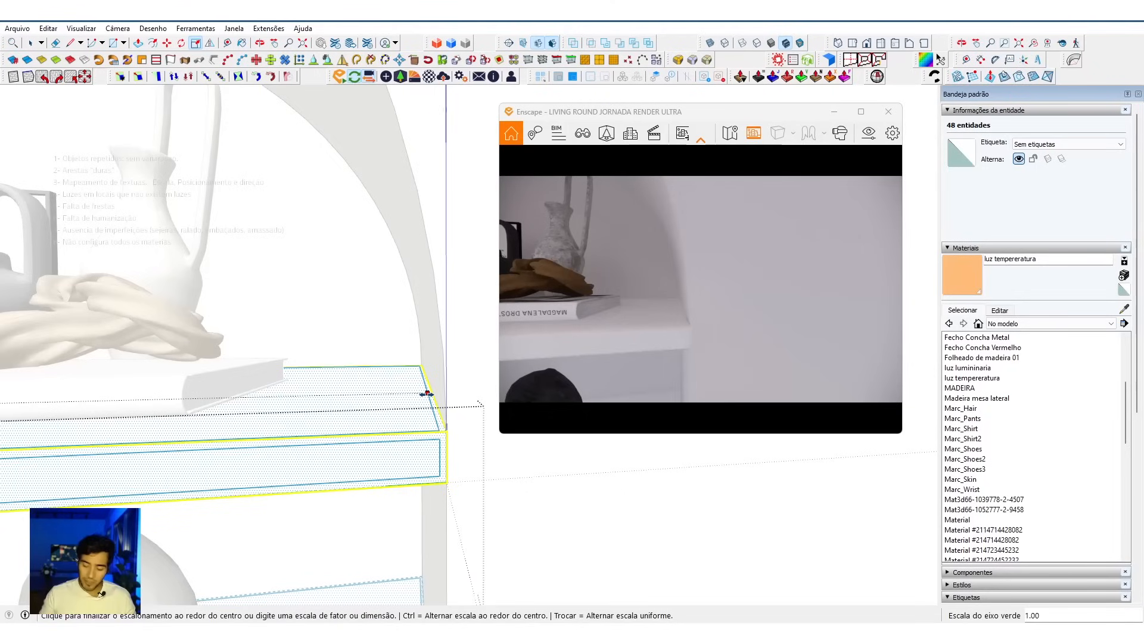
pyautogui.write('.')
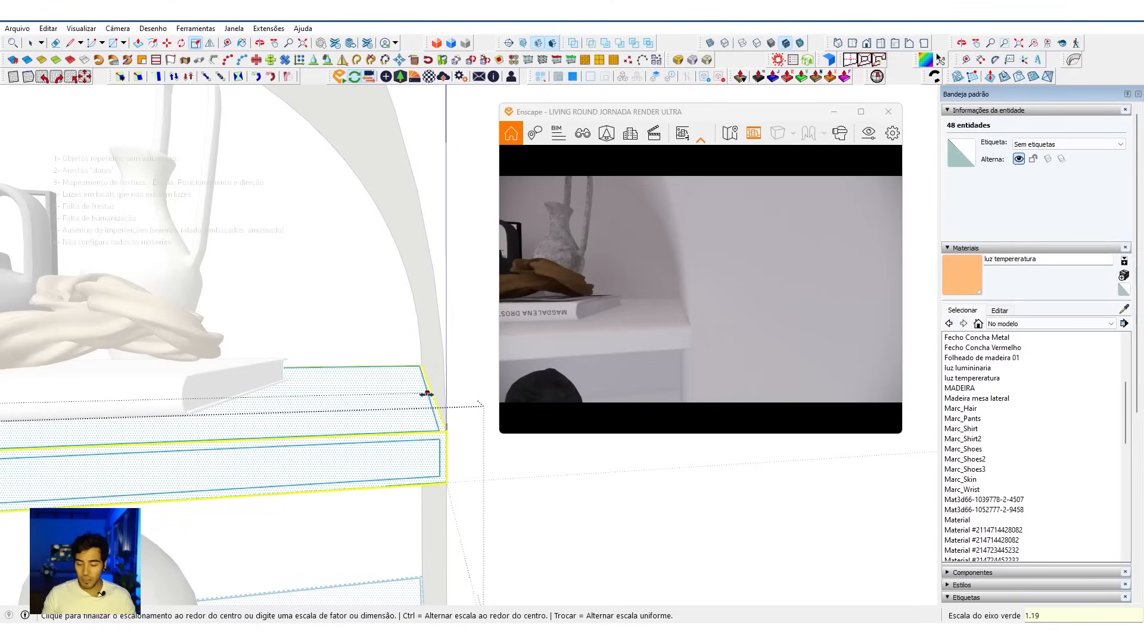
pyautogui.write('194m')
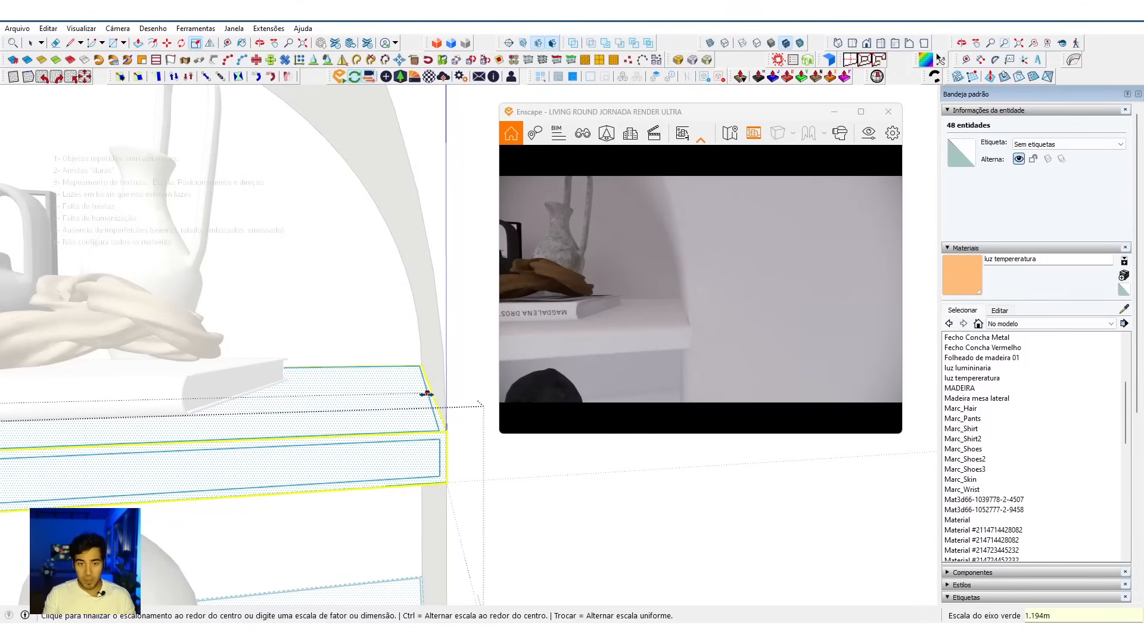
pyautogui.press('Return')
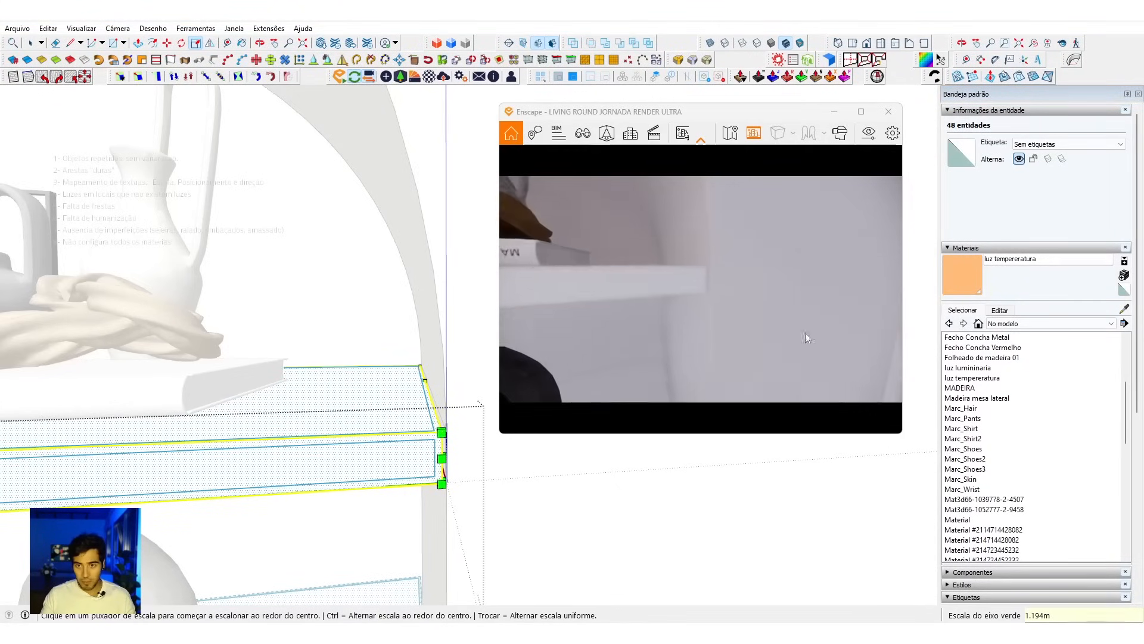
# Step: Examine the gap between the shelf end and the niche wall in the render, and close the shelf's group
pyautogui.scroll(5, 700, 272)
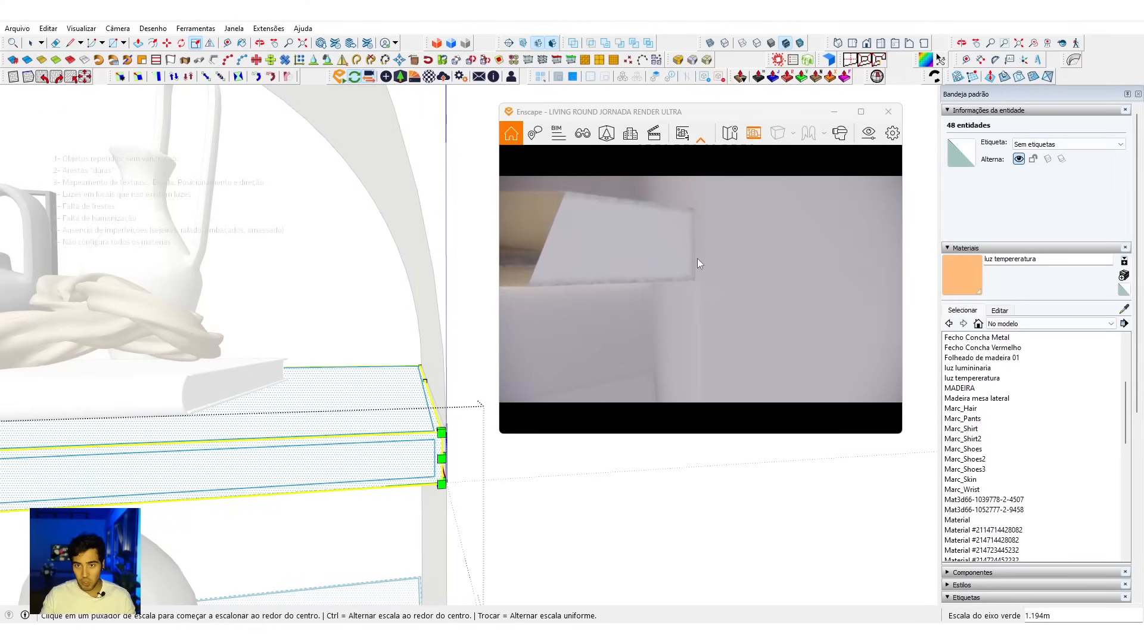
pyautogui.moveTo(696, 245)
pyautogui.mouseDown()
pyautogui.moveTo(769, 247)
pyautogui.moveTo(751, 248)
pyautogui.mouseUp()
pyautogui.press('s')
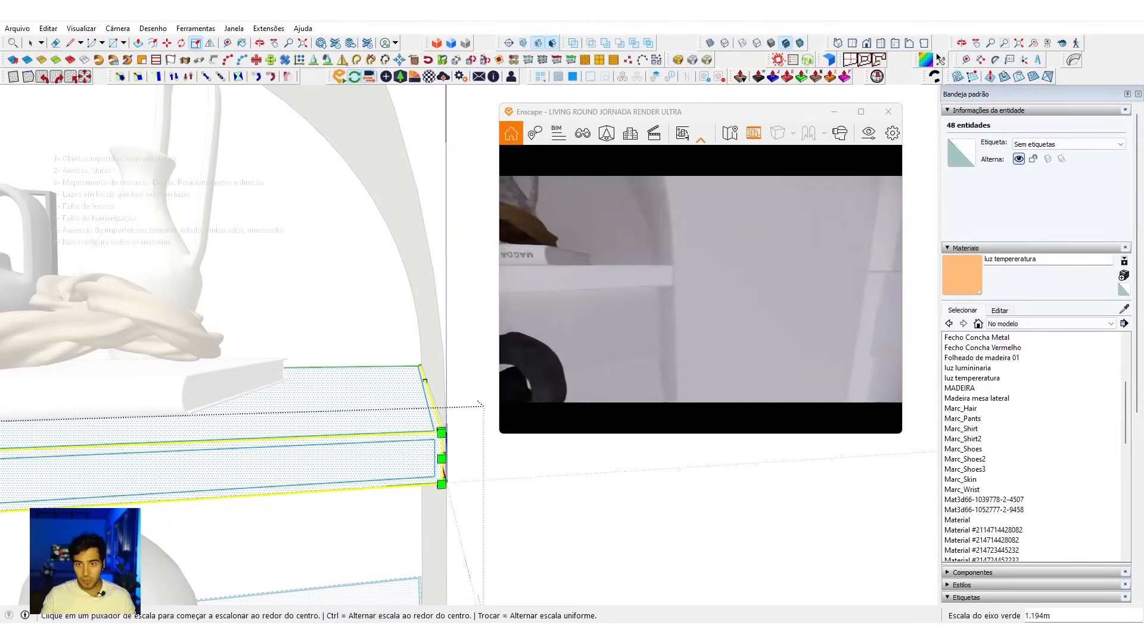
pyautogui.click(386, 361)
pyautogui.press('space')
pyautogui.click(383, 360)
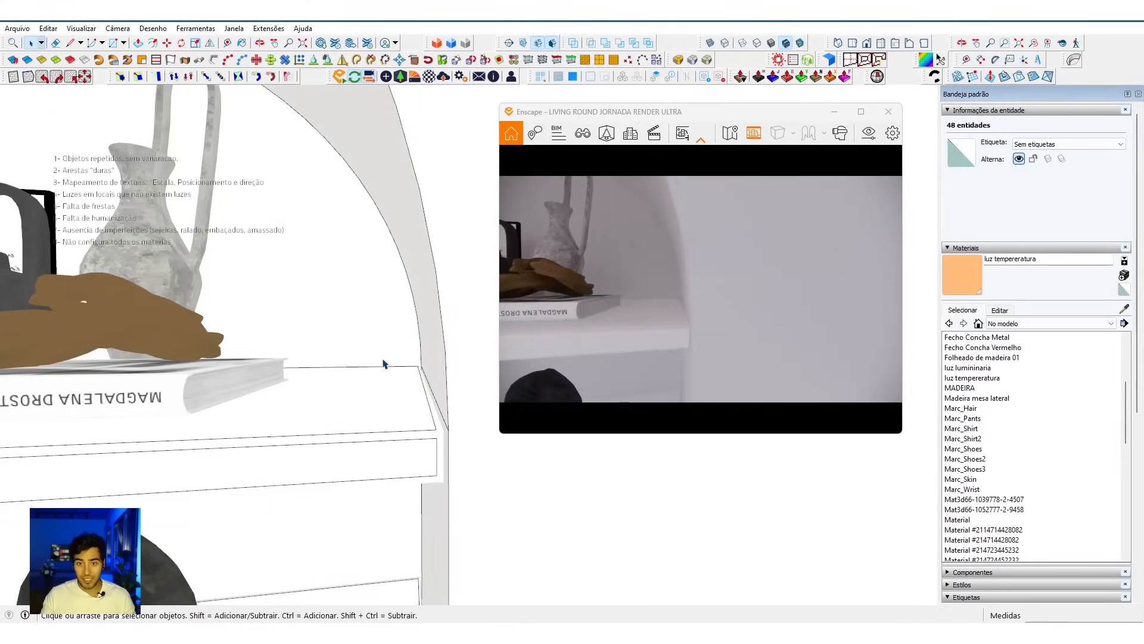
pyautogui.click(580, 325)
pyautogui.scroll(-8, 580, 326)
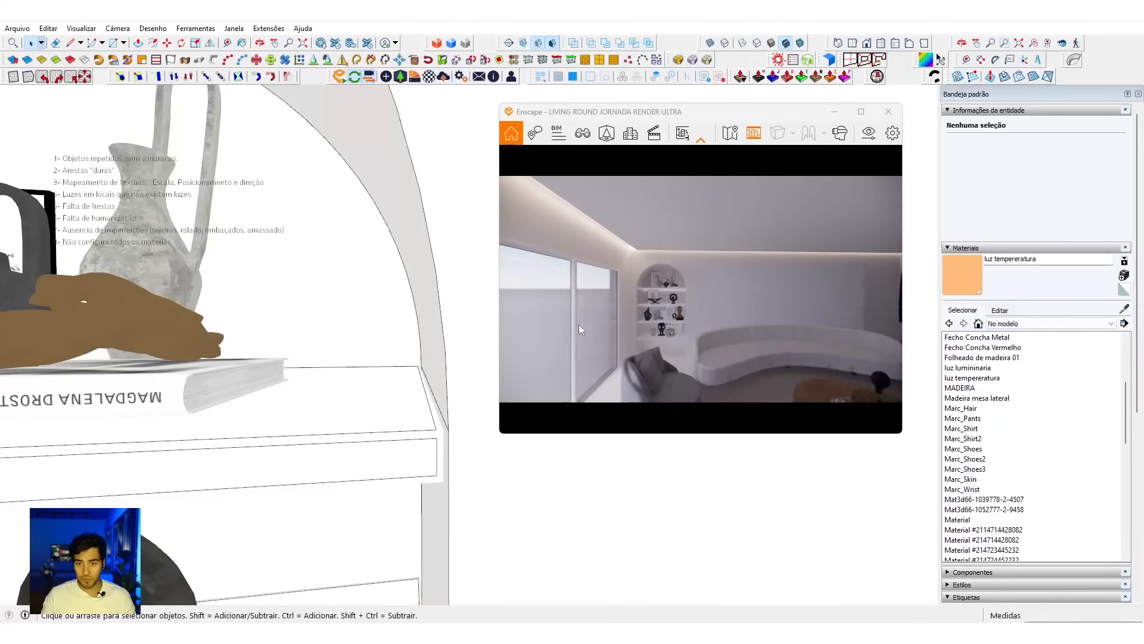
pyautogui.scroll(-6, 140, 256)
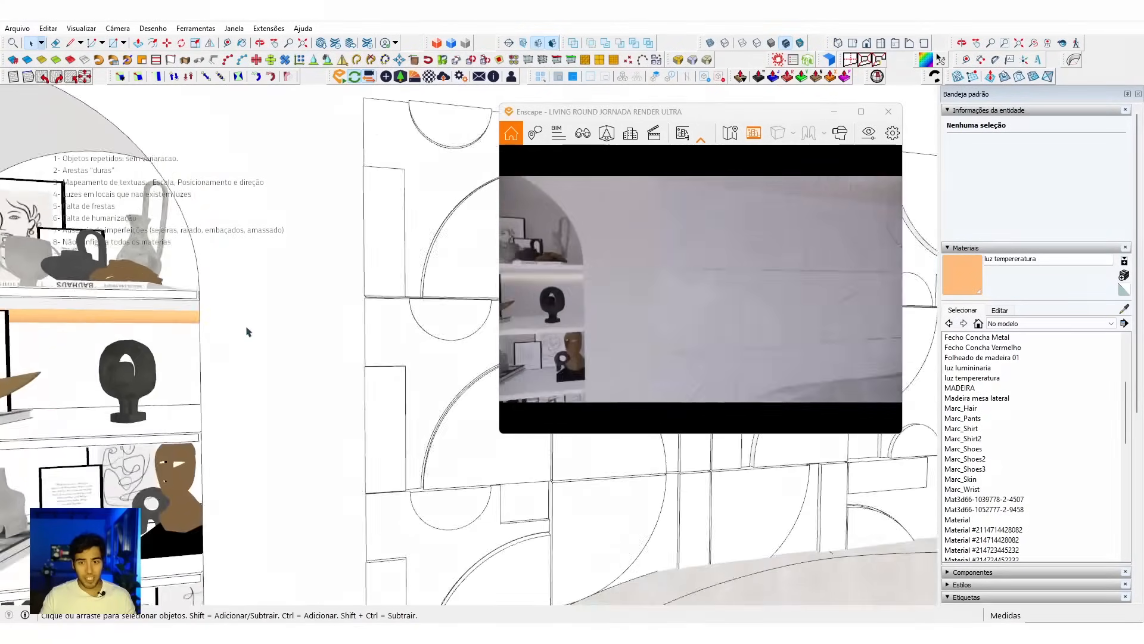
# Step: Open the decorative wall panel's group, scale all its geometry uniformly about its centre to 0.99, and inspect the resulting joint in the render
pyautogui.scroll(-3, 248, 332)
pyautogui.scroll(-4, 313, 325)
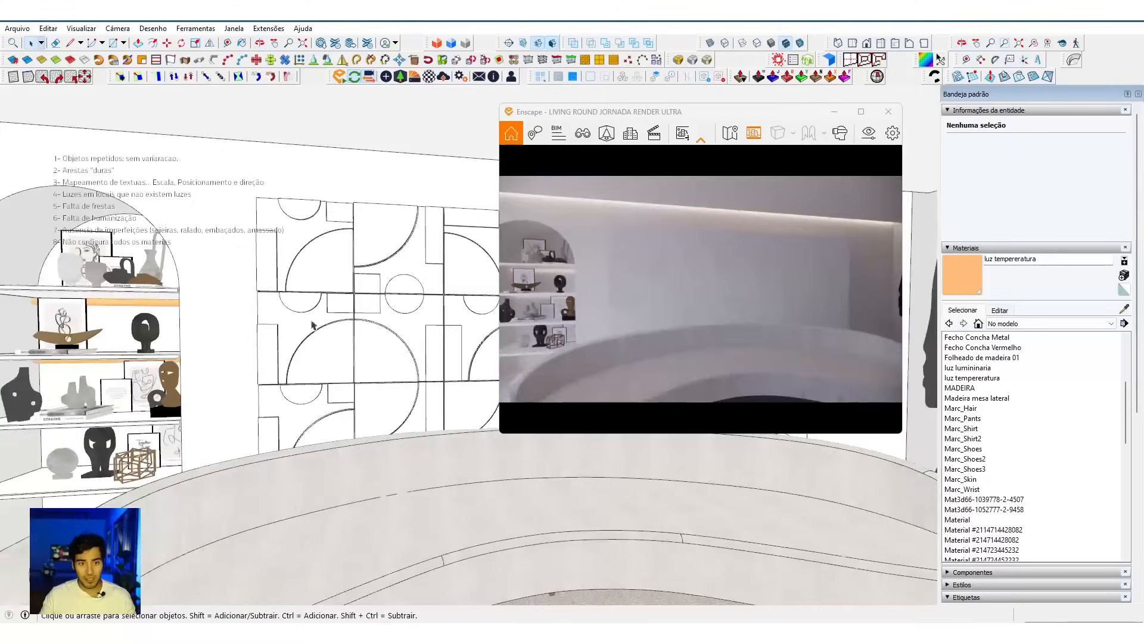
pyautogui.scroll(6, 321, 316)
pyautogui.click(341, 304)
pyautogui.moveTo(384, 283)
pyautogui.mouseDown(button='middle')
pyautogui.moveTo(317, 324)
pyautogui.moveTo(356, 339)
pyautogui.moveTo(376, 310)
pyautogui.mouseUp(button='middle')
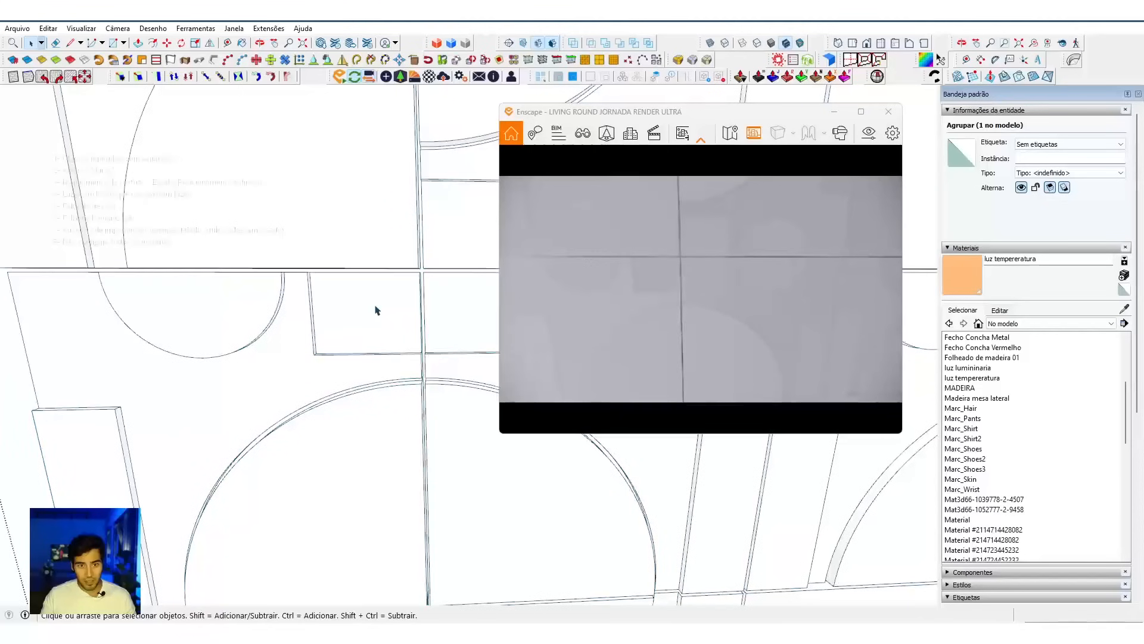
pyautogui.tripleClick(376, 310)
pyautogui.scroll(-4, 376, 310)
pyautogui.scroll(3, 372, 424)
pyautogui.moveTo(371, 426)
pyautogui.mouseDown(button='middle')
pyautogui.moveTo(369, 437)
pyautogui.moveTo(385, 414)
pyautogui.mouseUp(button='middle')
pyautogui.press('s')
pyautogui.click(385, 412)
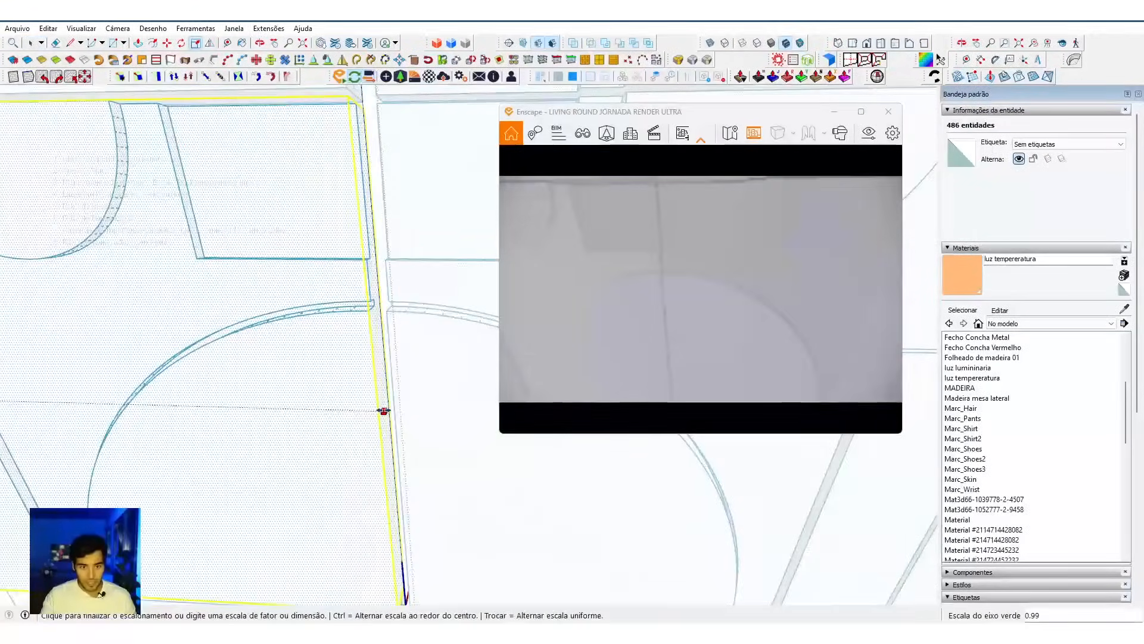
pyautogui.press('ctrl')
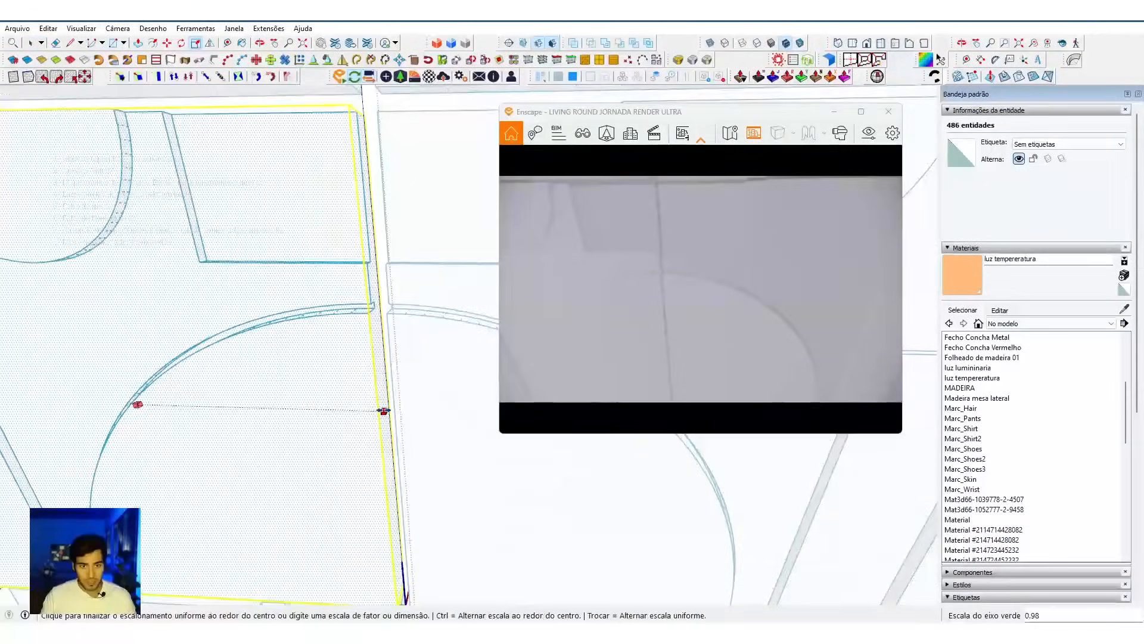
pyautogui.press('shift')
pyautogui.click(386, 411)
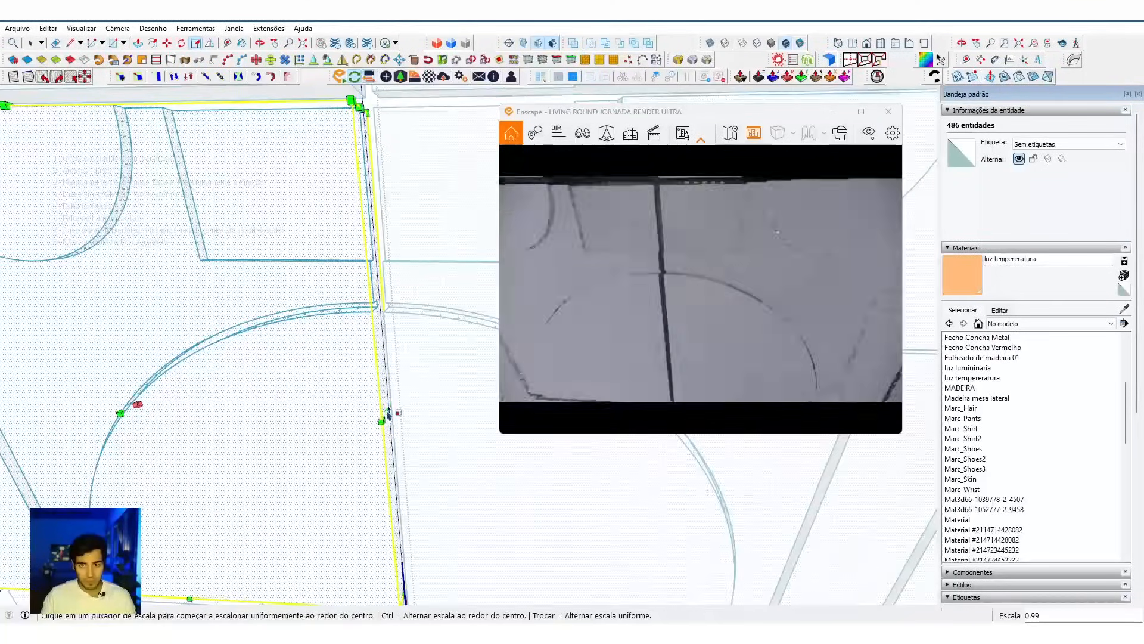
pyautogui.moveTo(653, 365)
pyautogui.mouseDown()
pyautogui.moveTo(685, 358)
pyautogui.moveTo(667, 351)
pyautogui.moveTo(654, 365)
pyautogui.mouseUp()
pyautogui.press('w')
# Step: Offset the two outer base edges of the panel's raised rectangle outward by about 0.003 m
pyautogui.moveTo(352, 388)
pyautogui.mouseDown(button='middle')
pyautogui.moveTo(363, 313)
pyautogui.moveTo(396, 383)
pyautogui.moveTo(460, 314)
pyautogui.mouseUp(button='middle')
pyautogui.scroll(-2, 363, 313)
pyautogui.scroll(4, 375, 299)
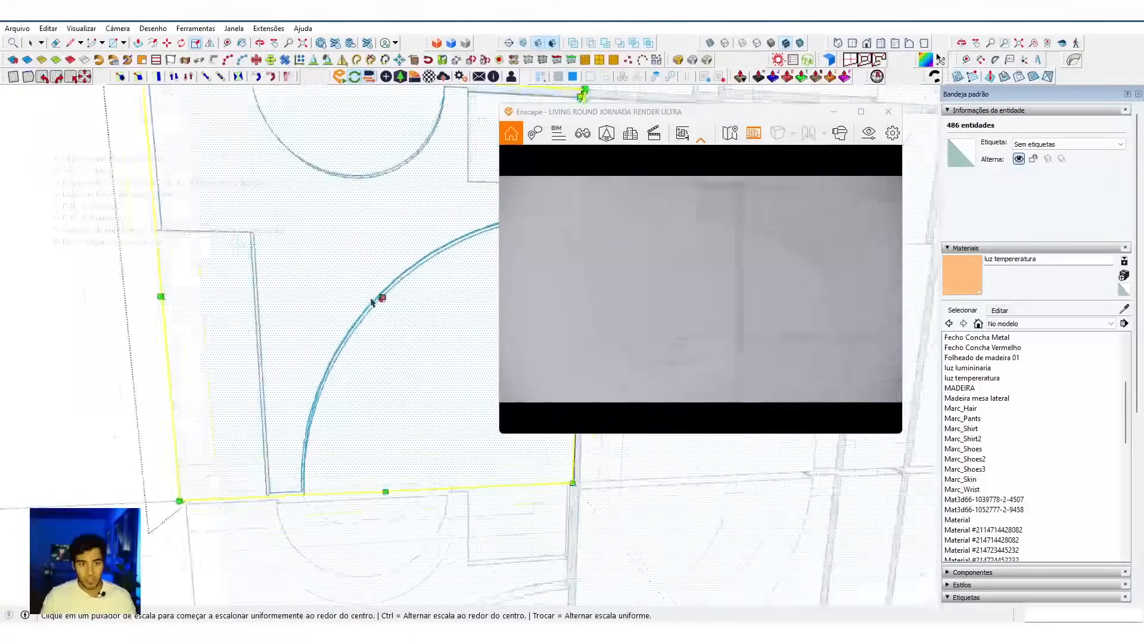
pyautogui.scroll(2, 217, 300)
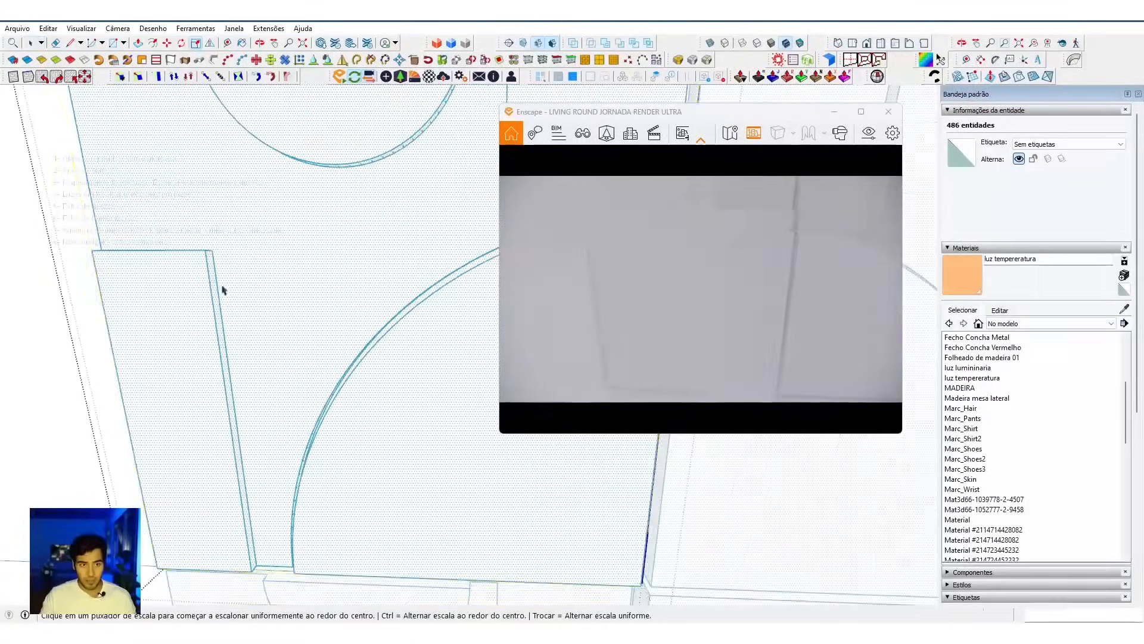
pyautogui.press('space')
pyautogui.click(217, 279)
pyautogui.moveTo(221, 289); pyautogui.dragTo(248, 360, button='middle')
pyautogui.scroll(2, 248, 328)
pyautogui.keyDown('shift'); pyautogui.click(248, 326); pyautogui.keyUp('shift')
pyautogui.keyDown('shift'); pyautogui.click(256, 326); pyautogui.keyUp('shift')
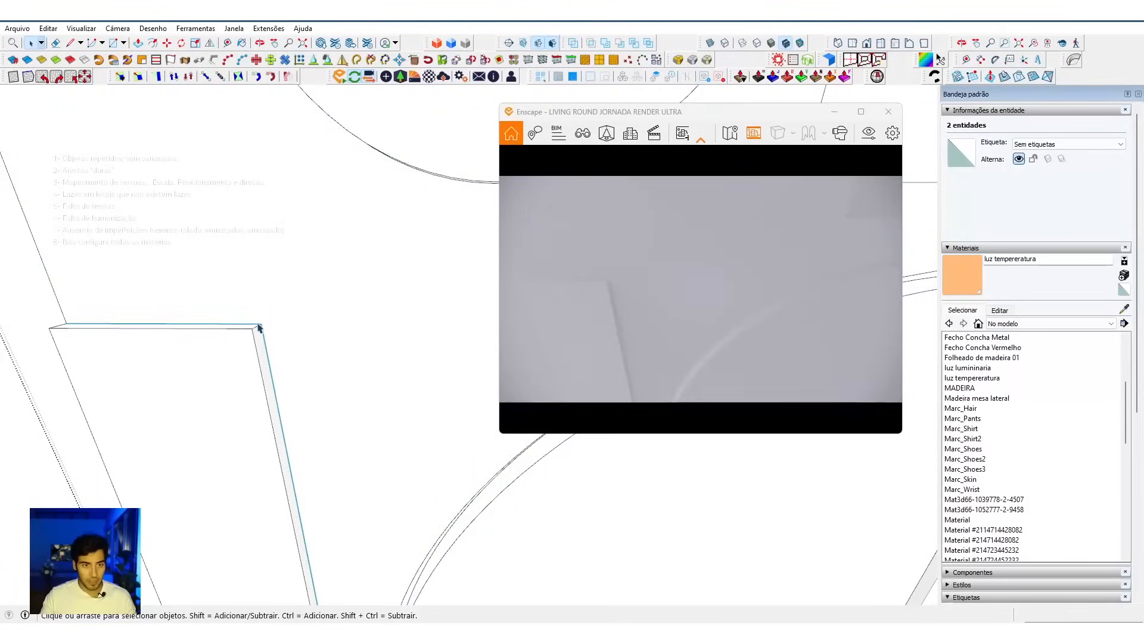
pyautogui.scroll(1, 258, 329)
pyautogui.press('f')
pyautogui.click(264, 335)
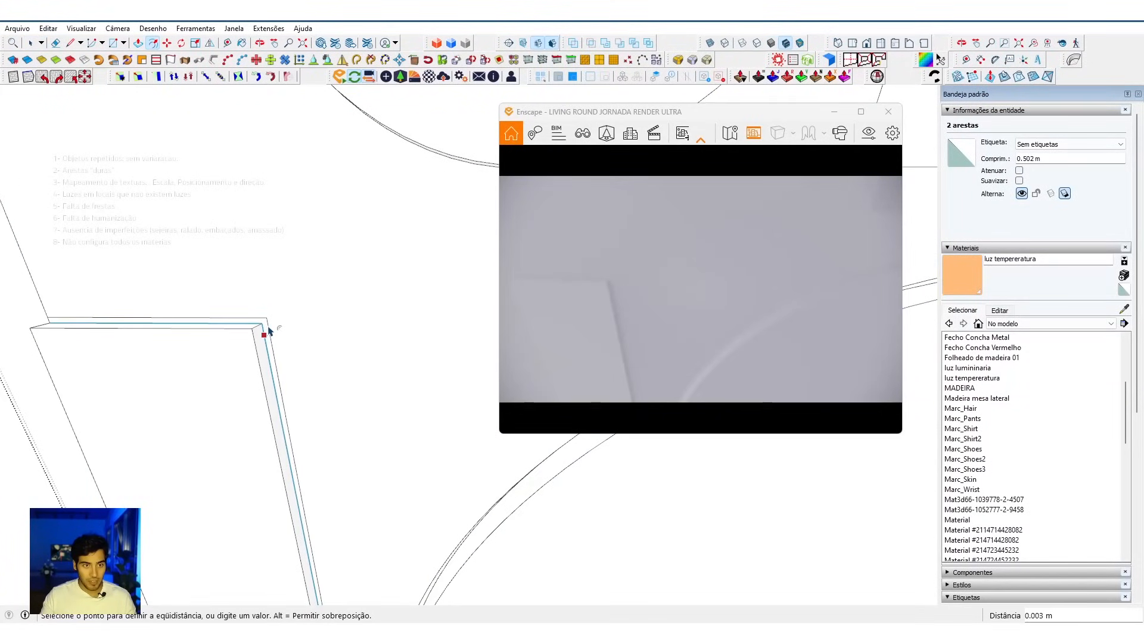
pyautogui.click(267, 331)
# Step: Push the narrow strip face around the raised rectangle 0.010 m into the panel to form a groove
pyautogui.press('space')
pyautogui.scroll(2, 265, 328)
pyautogui.click(265, 329)
pyautogui.moveTo(266, 329); pyautogui.dragTo(264, 330, button='middle')
pyautogui.press('p')
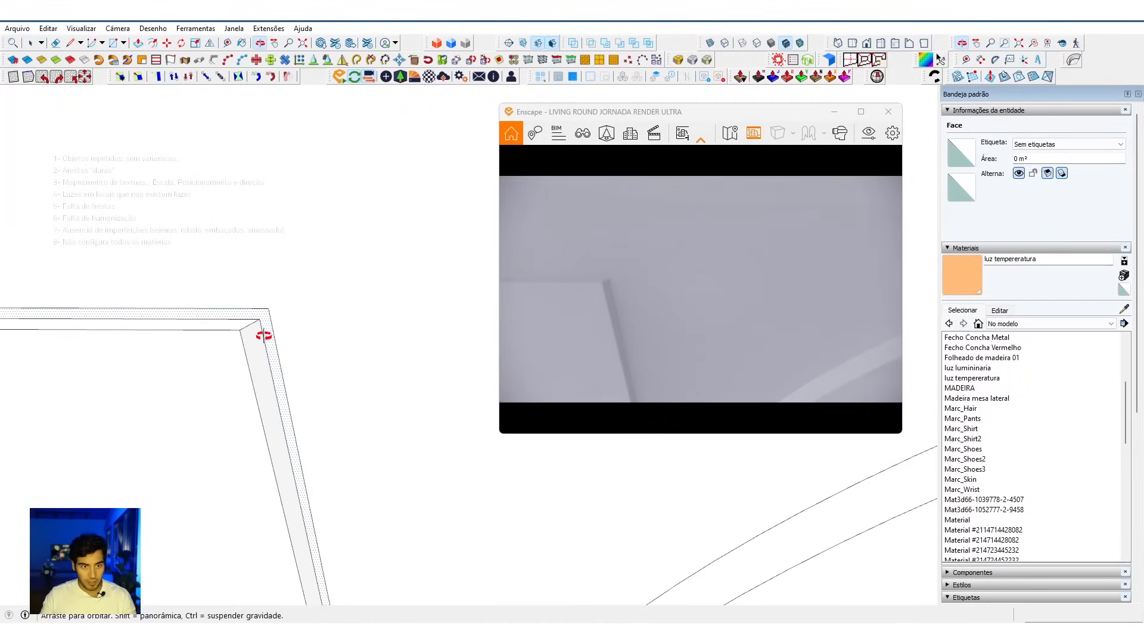
pyautogui.click(267, 330)
pyautogui.scroll(-2, 265, 330)
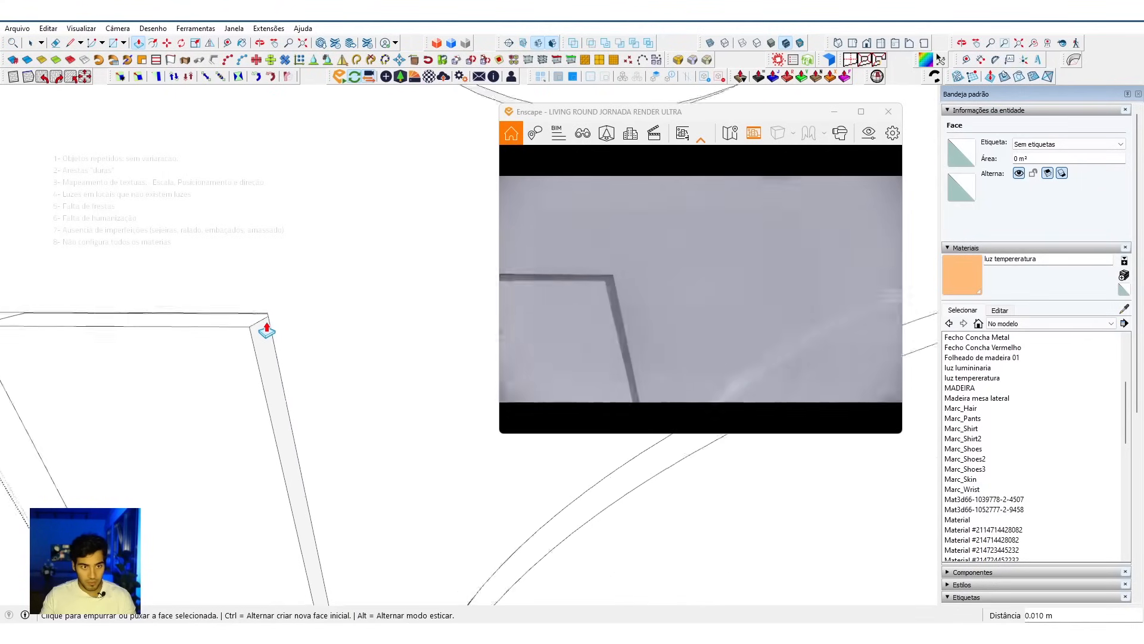
pyautogui.scroll(-5, 701, 289)
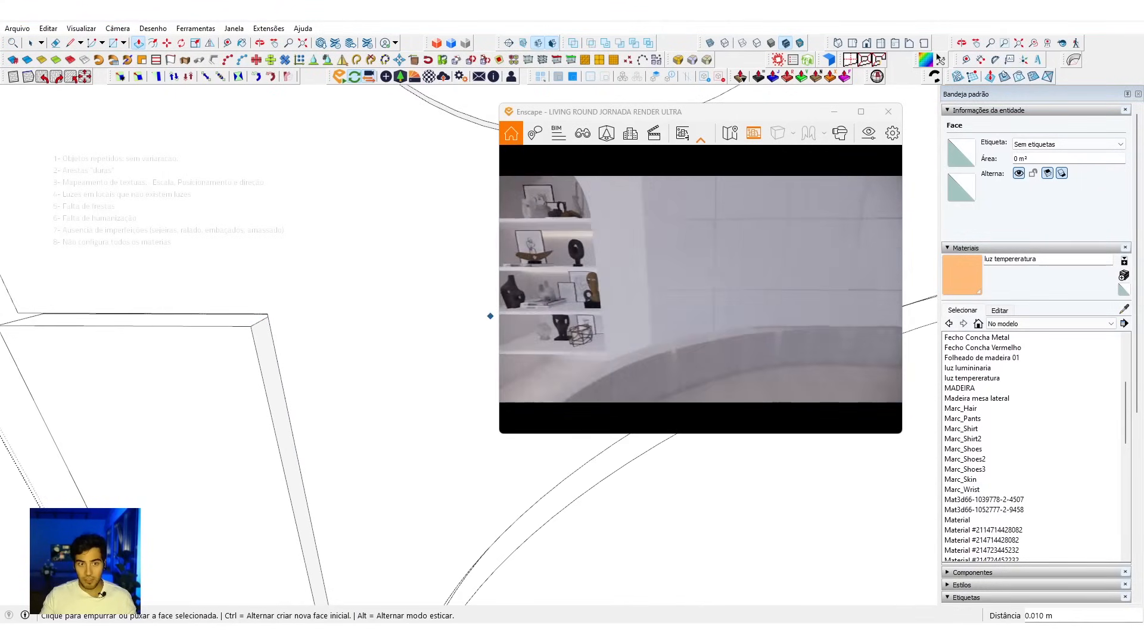
# Step: Examine the whole living room in the render from several distances, taking in the panelled wall, bookcase niche, sofas and coffee table
pyautogui.moveTo(345, 421)
pyautogui.mouseDown(button='middle')
pyautogui.moveTo(429, 338)
pyautogui.moveTo(383, 334)
pyautogui.mouseUp(button='middle')
pyautogui.scroll(-5, 378, 337)
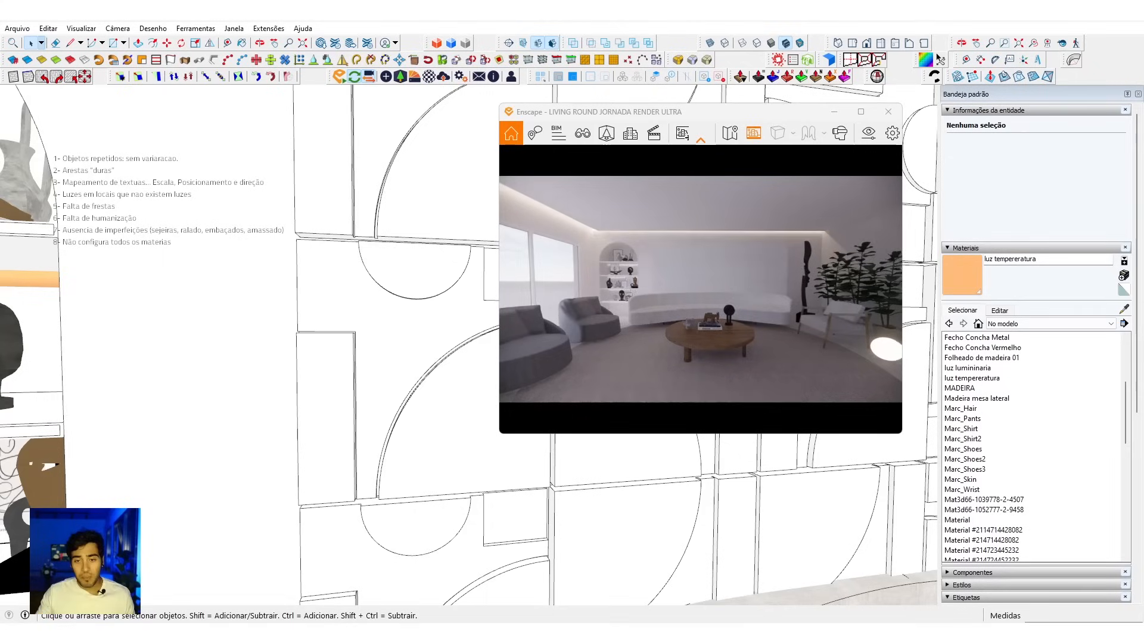
pyautogui.moveTo(614, 297); pyautogui.dragTo(642, 316)
pyautogui.scroll(-5, 643, 316)
pyautogui.press('s')
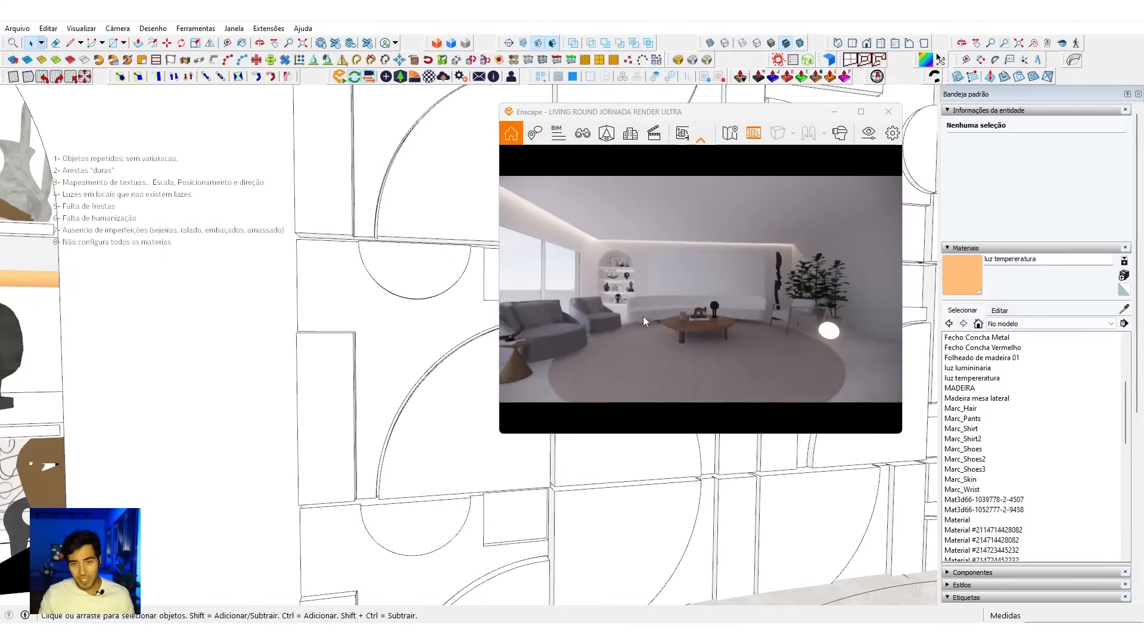
pyautogui.press('a')
pyautogui.moveTo(685, 352); pyautogui.dragTo(722, 365)
pyautogui.press('a')
pyautogui.press('d')
pyautogui.press('s')
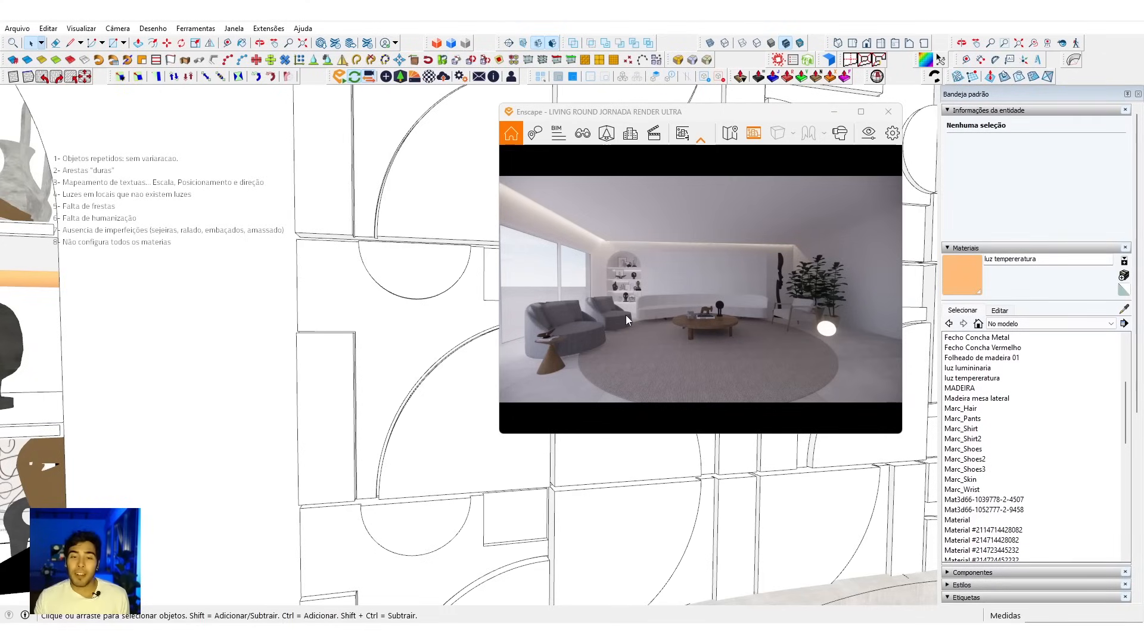
pyautogui.scroll(2, 678, 312)
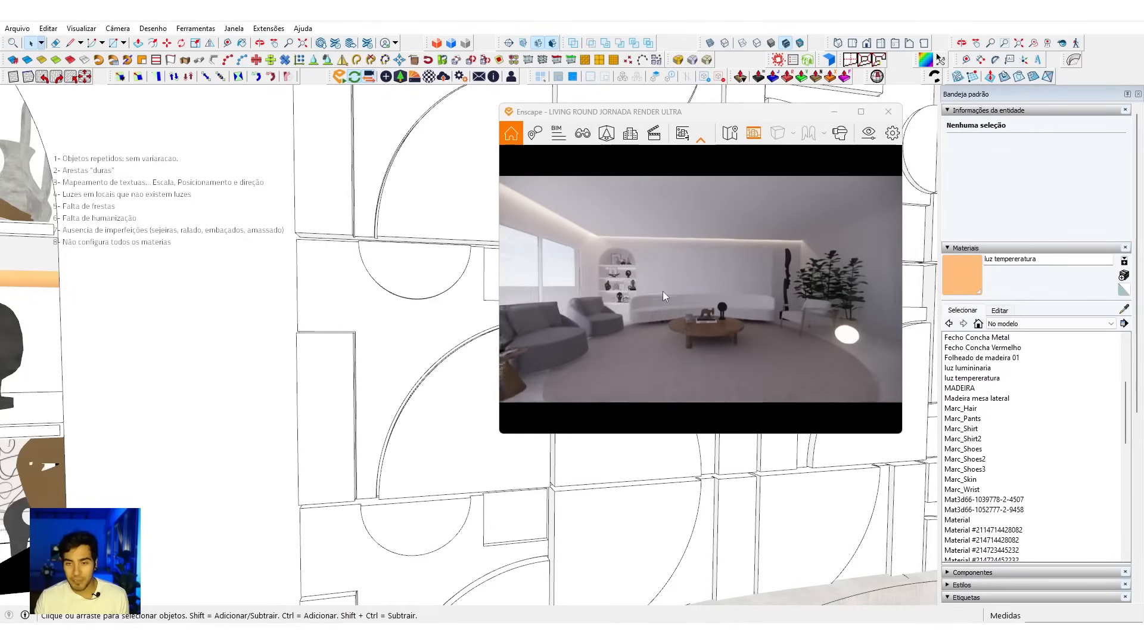
pyautogui.scroll(-5, 664, 289)
pyautogui.scroll(2, 668, 290)
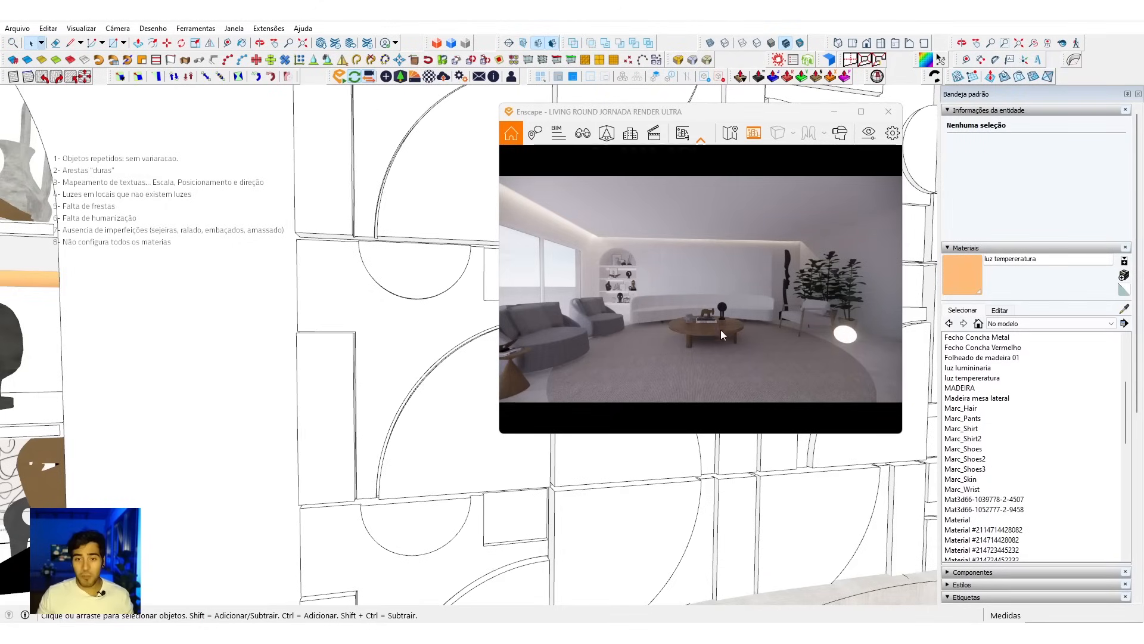
pyautogui.moveTo(695, 348)
pyautogui.mouseDown()
pyautogui.moveTo(663, 350)
pyautogui.moveTo(706, 362)
pyautogui.moveTo(682, 348)
pyautogui.mouseUp()
pyautogui.press('w')
pyautogui.press('s')
pyautogui.press('w')
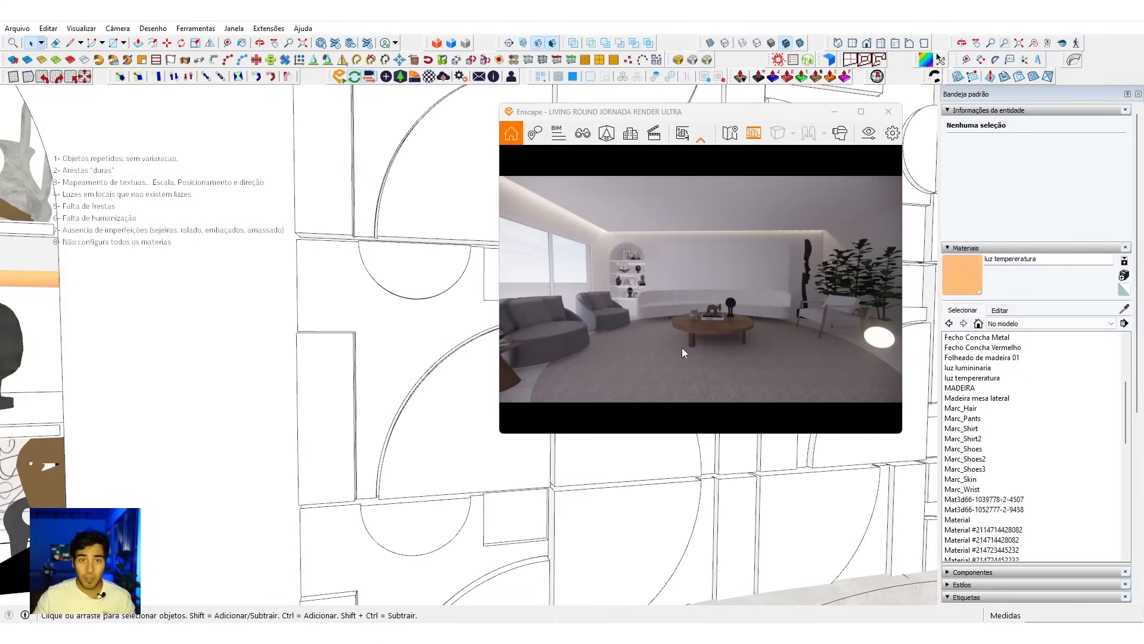
# Step: Open the Enscape asset library and look through the assets of all categories for objects that humanise the room
pyautogui.click(400, 81)
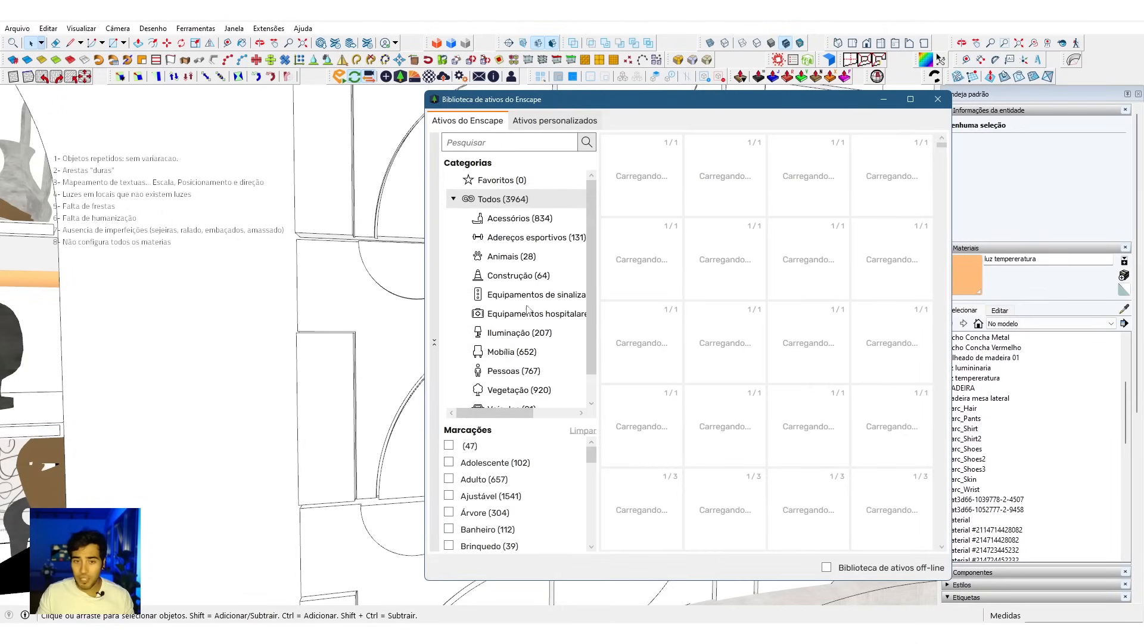
pyautogui.scroll(-2, 688, 338)
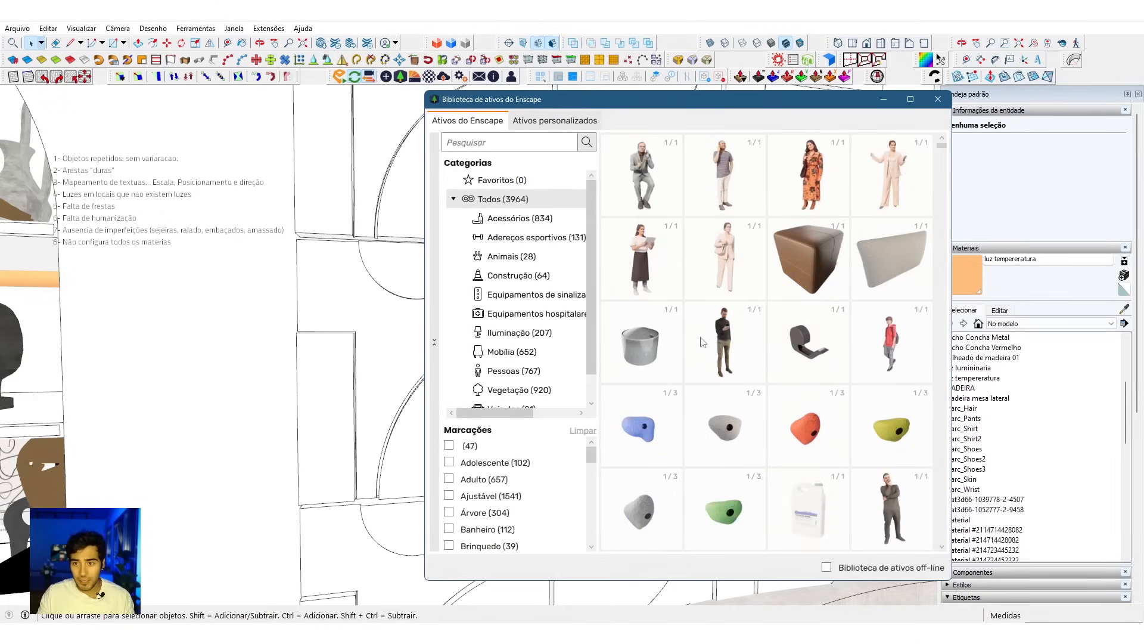
pyautogui.scroll(-1, 703, 342)
pyautogui.scroll(-5, 703, 342)
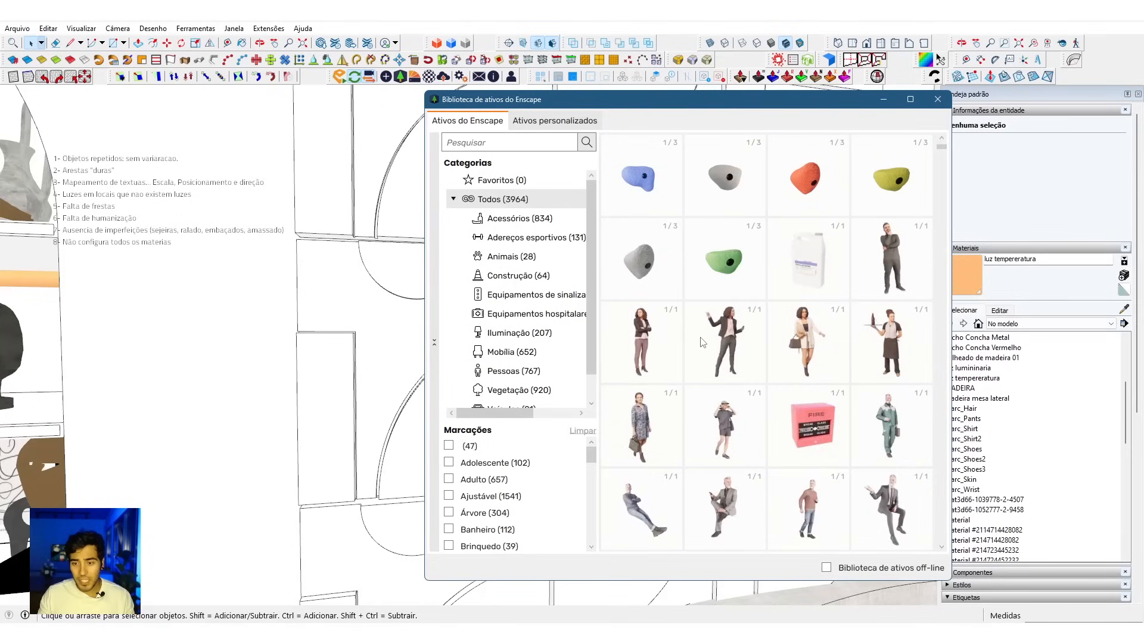
pyautogui.scroll(-3, 703, 342)
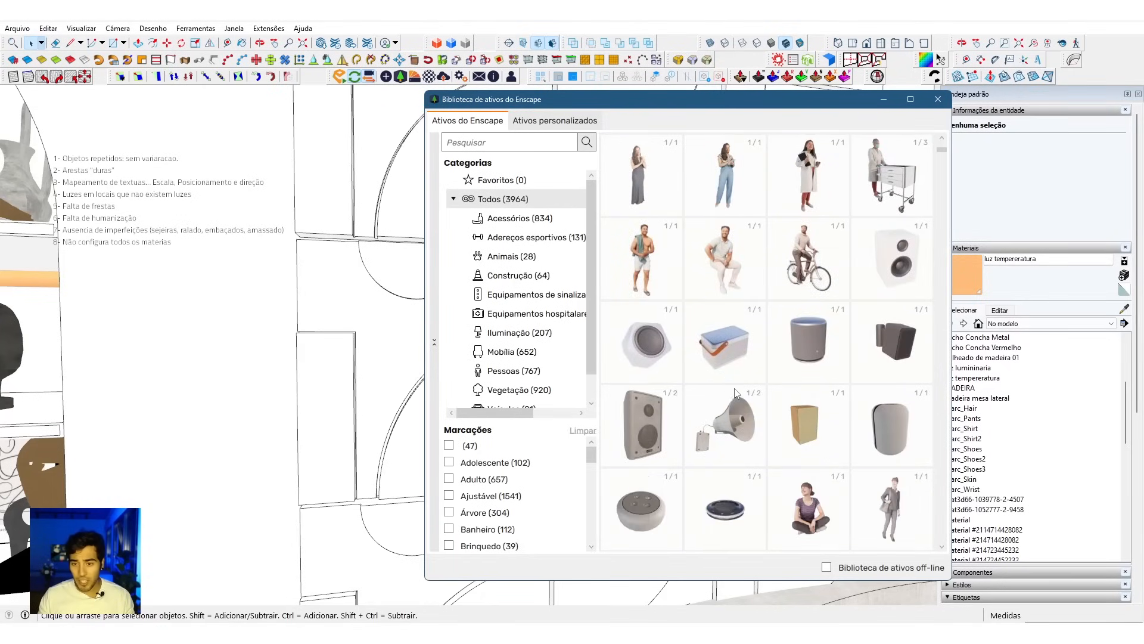
pyautogui.scroll(-1, 737, 394)
pyautogui.scroll(3, 734, 382)
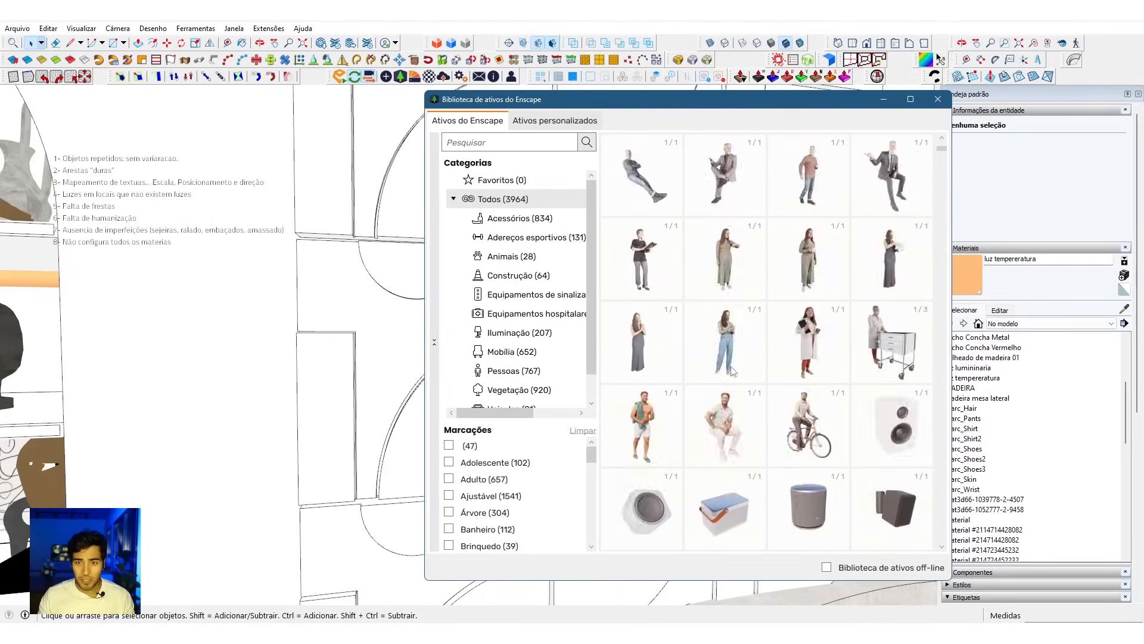
pyautogui.scroll(-1, 741, 261)
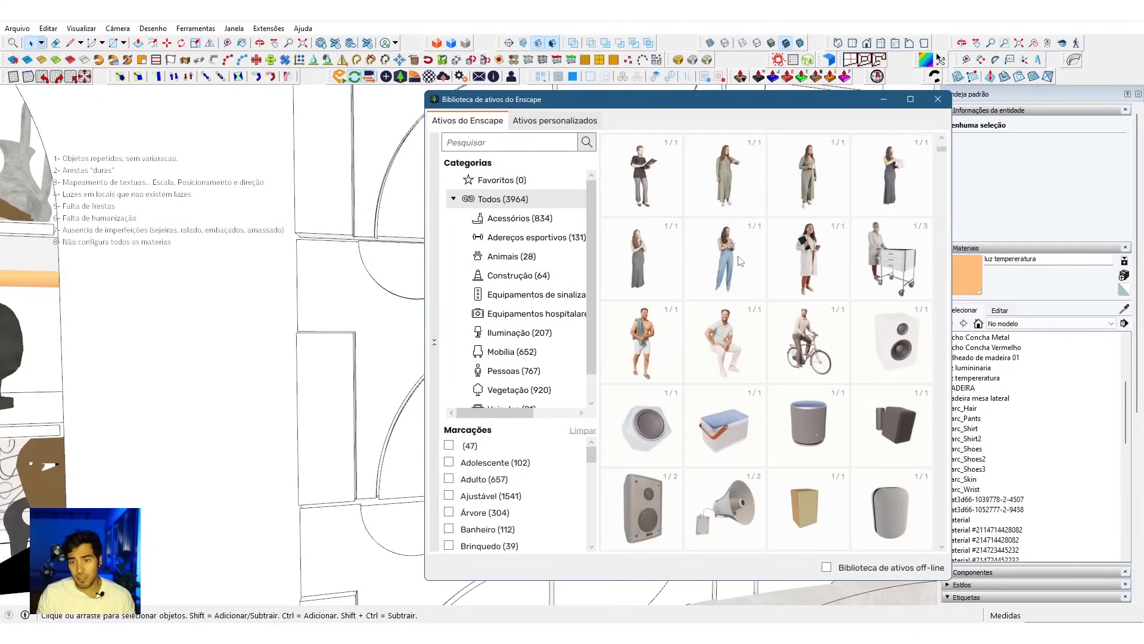
pyautogui.scroll(-1, 740, 261)
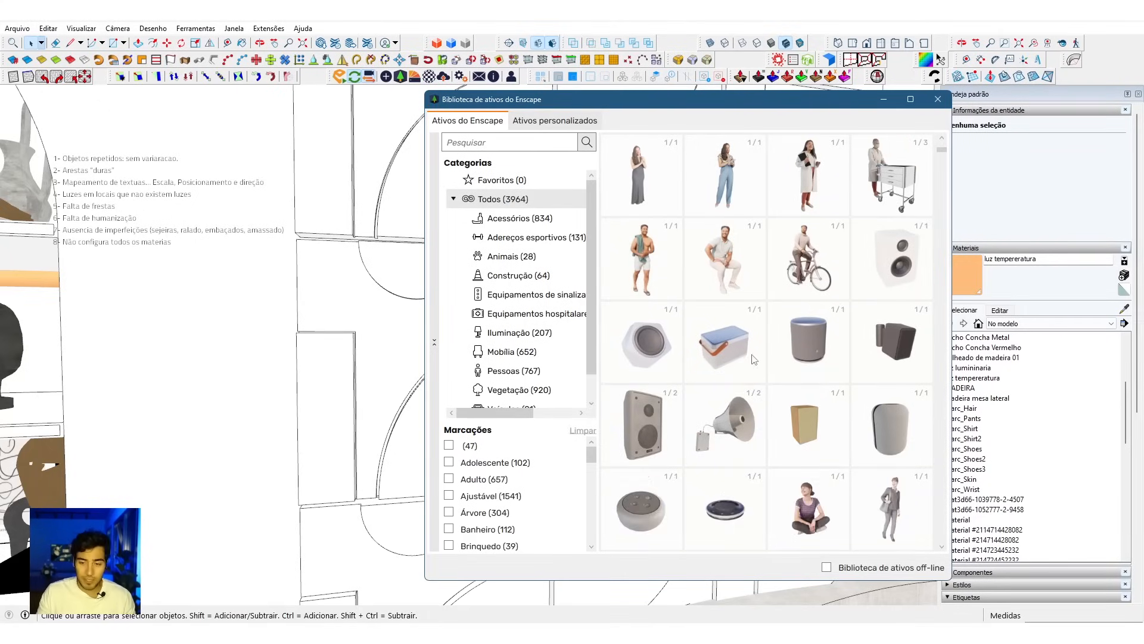
pyautogui.scroll(-4, 754, 359)
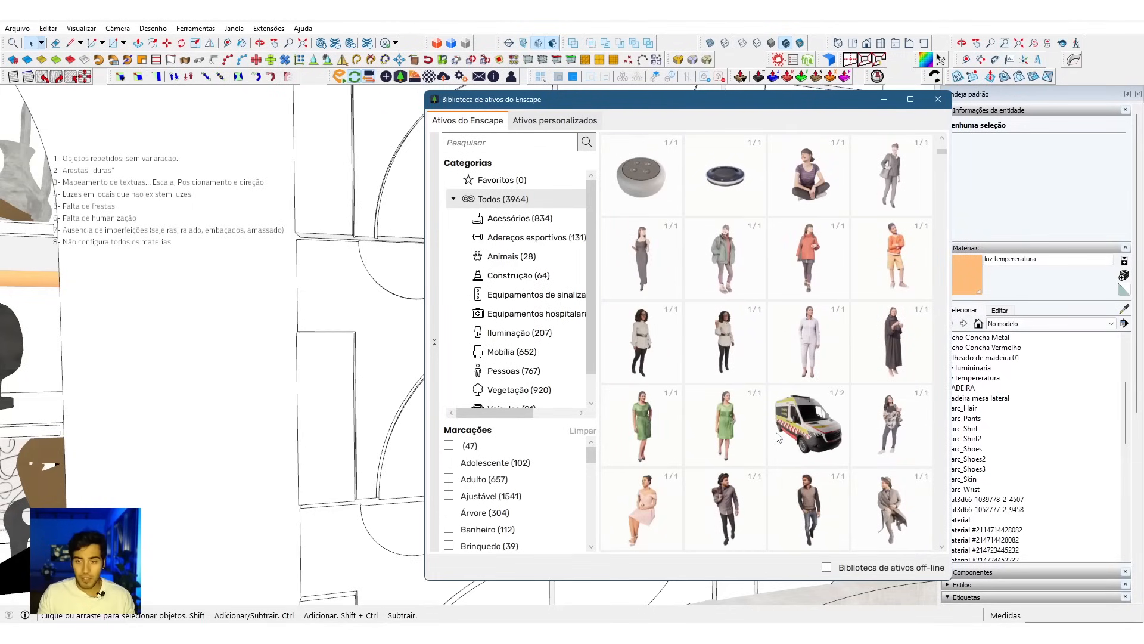
pyautogui.scroll(-2, 778, 438)
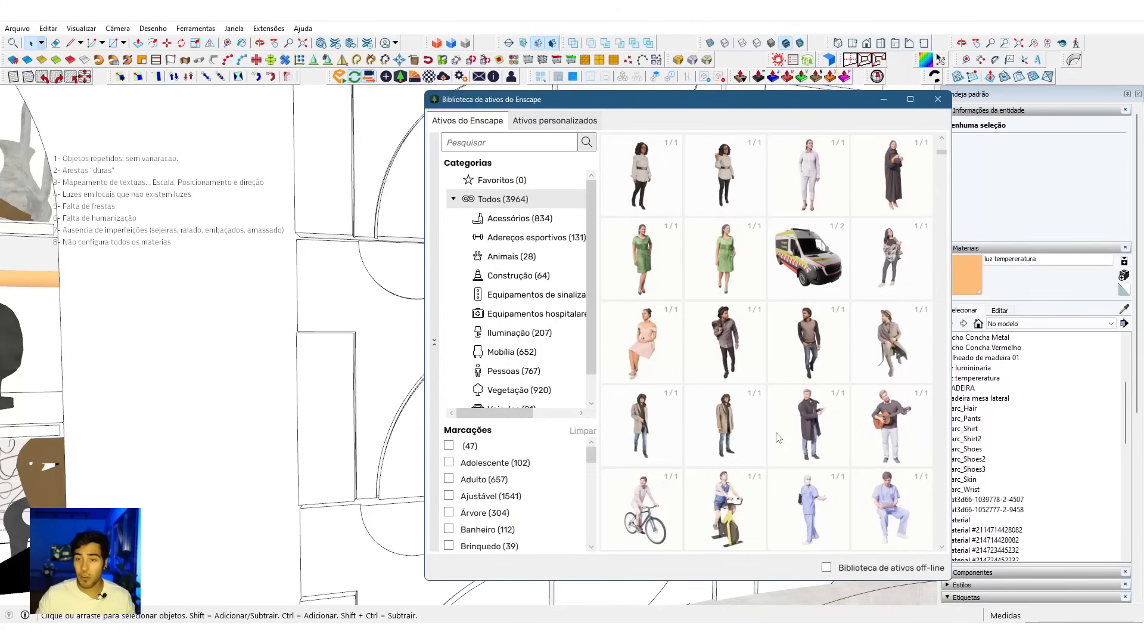
pyautogui.scroll(-3, 719, 322)
pyautogui.scroll(-10, 719, 322)
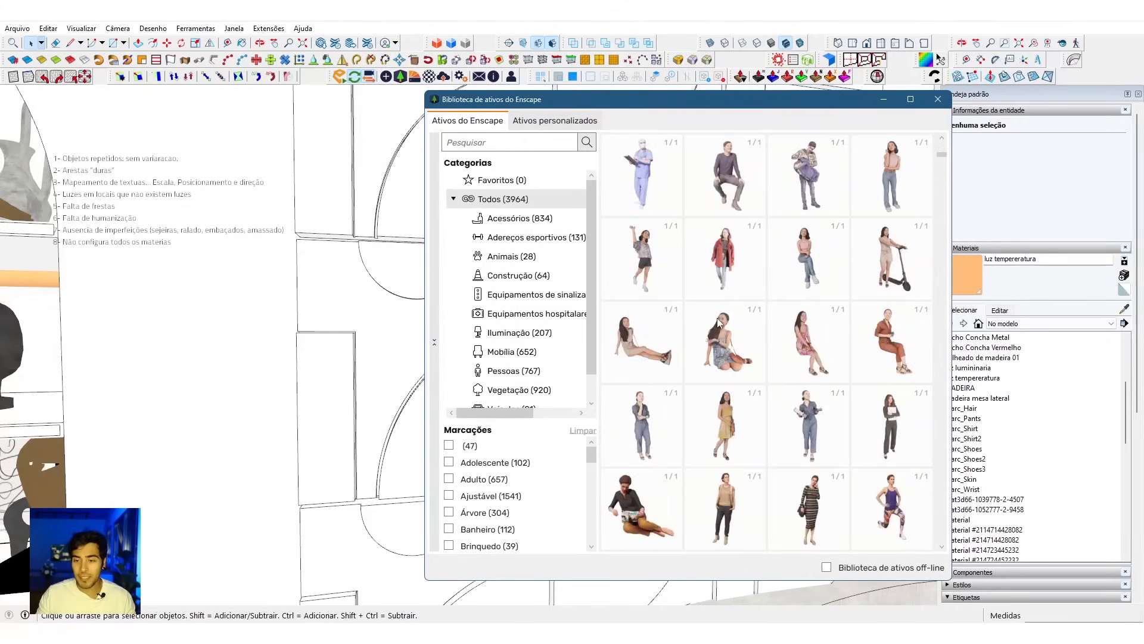
pyautogui.scroll(-10, 718, 322)
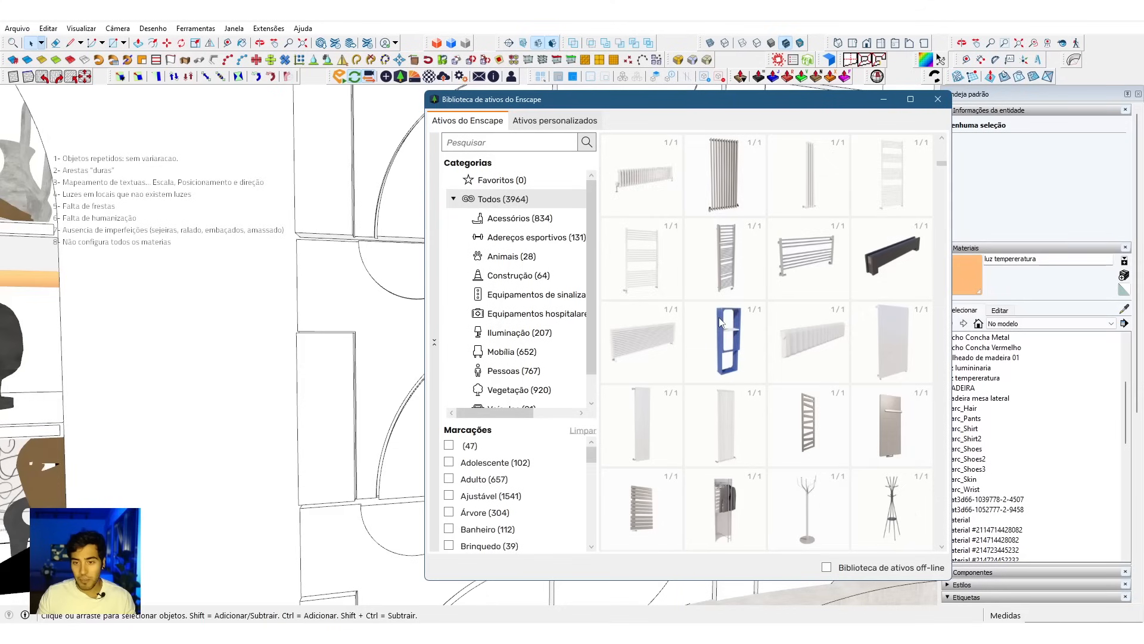
pyautogui.scroll(-3, 719, 322)
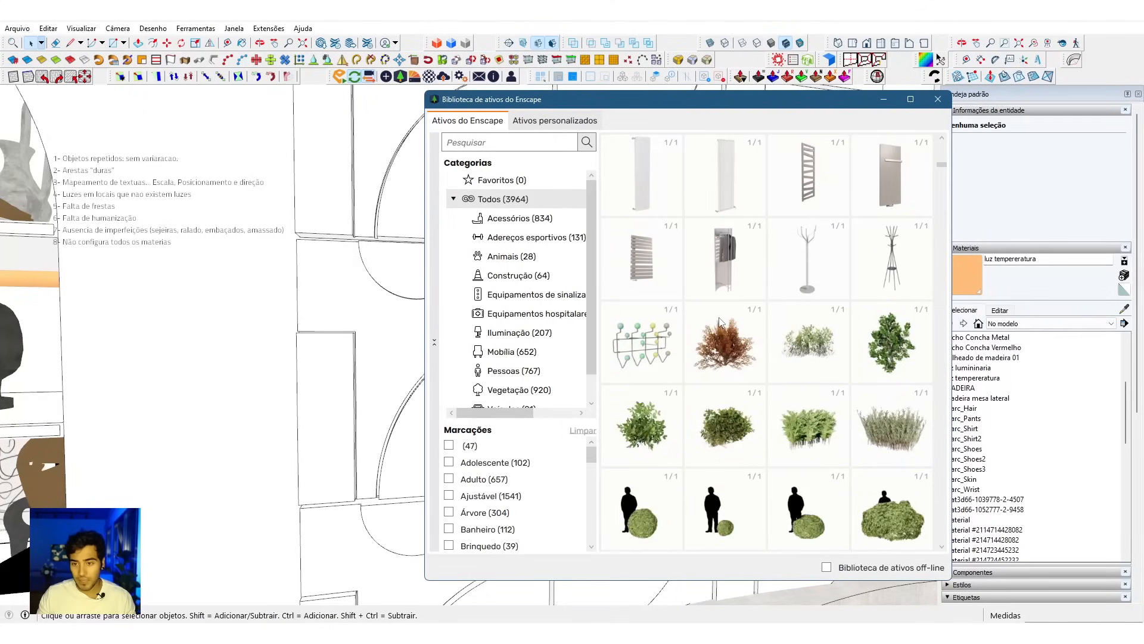
pyautogui.scroll(-5, 720, 322)
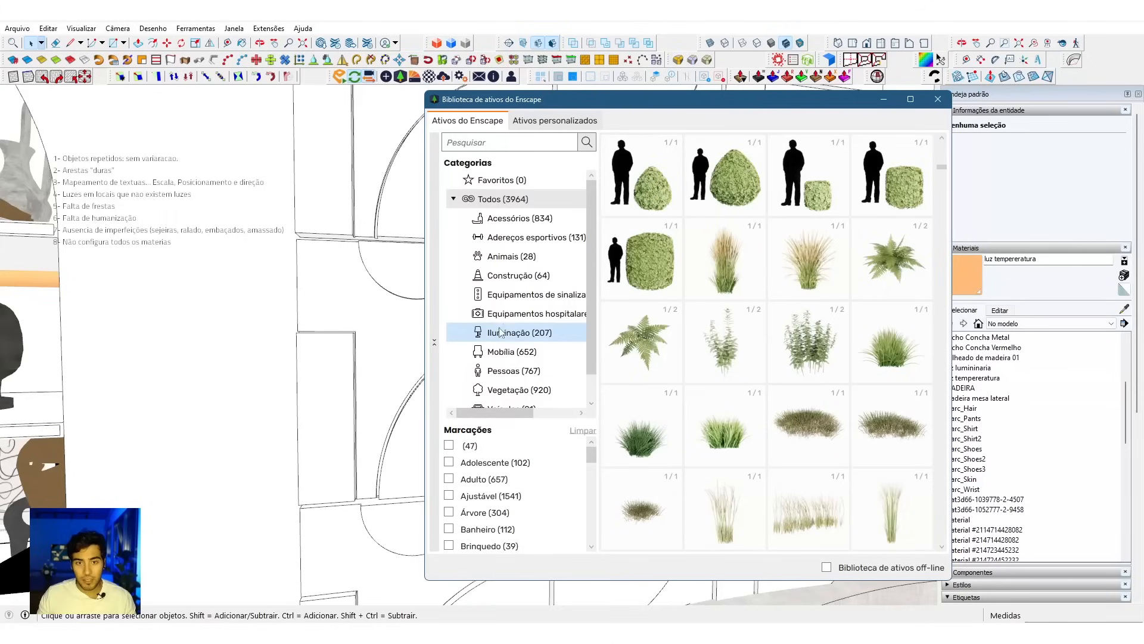
# Step: Look through the Acessórios category of the Enscape asset library, both unfiltered and limited to the Comida tag
pyautogui.scroll(-1, 525, 391)
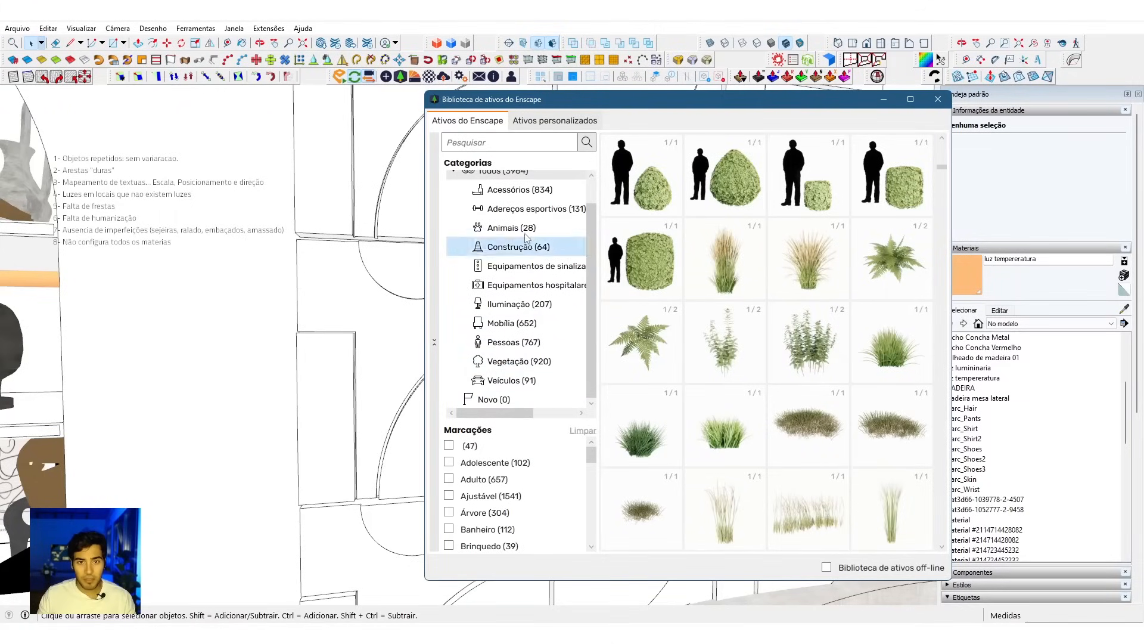
pyautogui.click(536, 195)
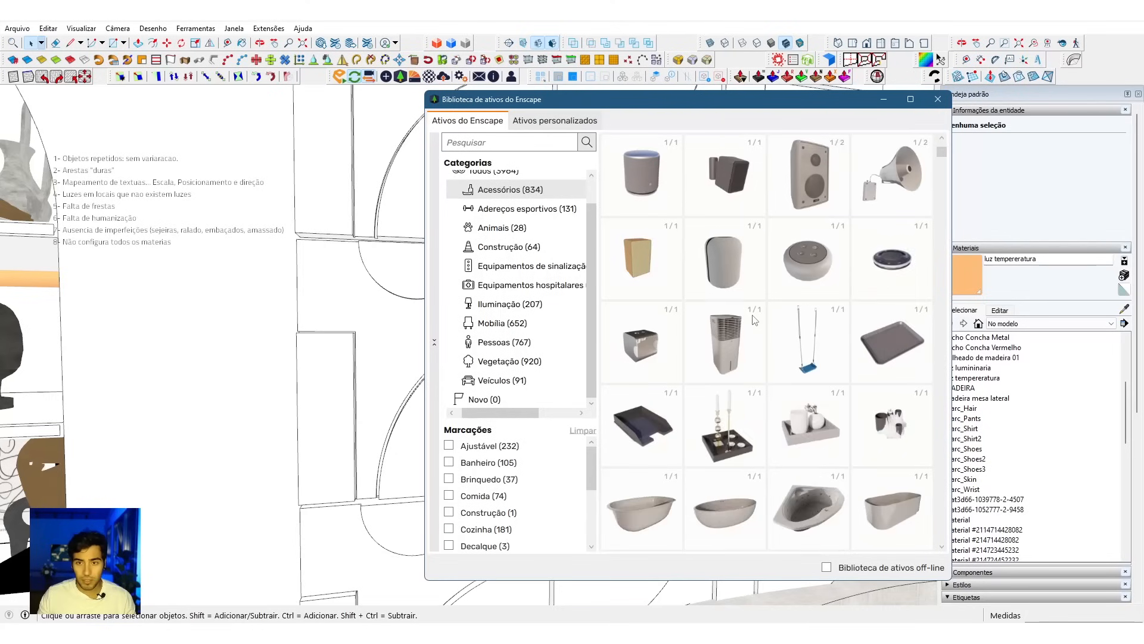
pyautogui.scroll(-10, 753, 320)
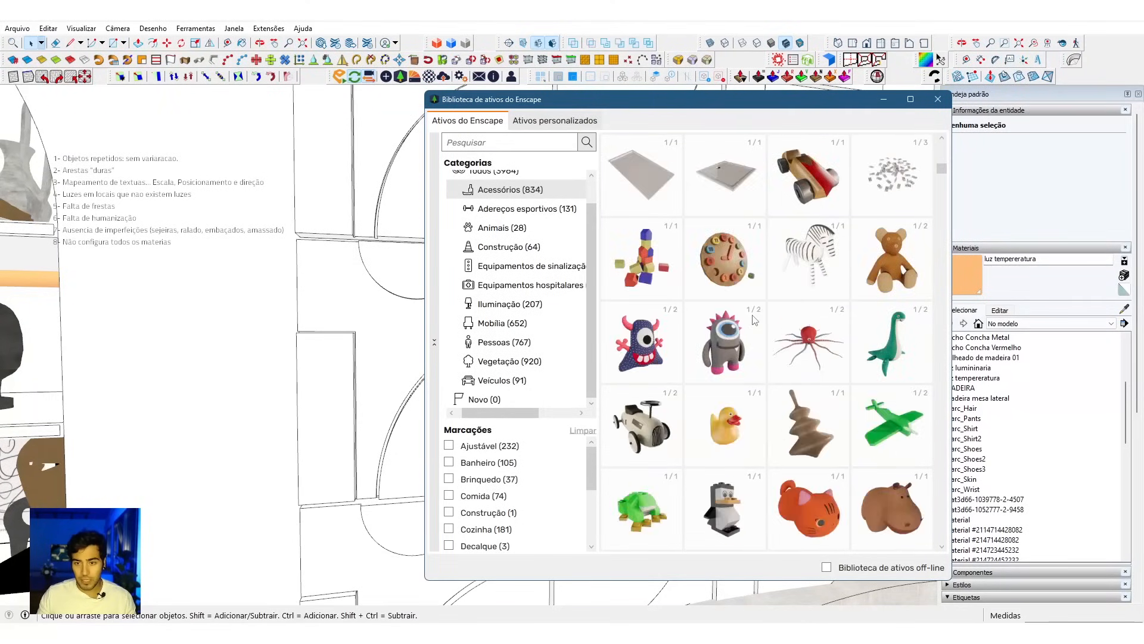
pyautogui.scroll(-10, 753, 320)
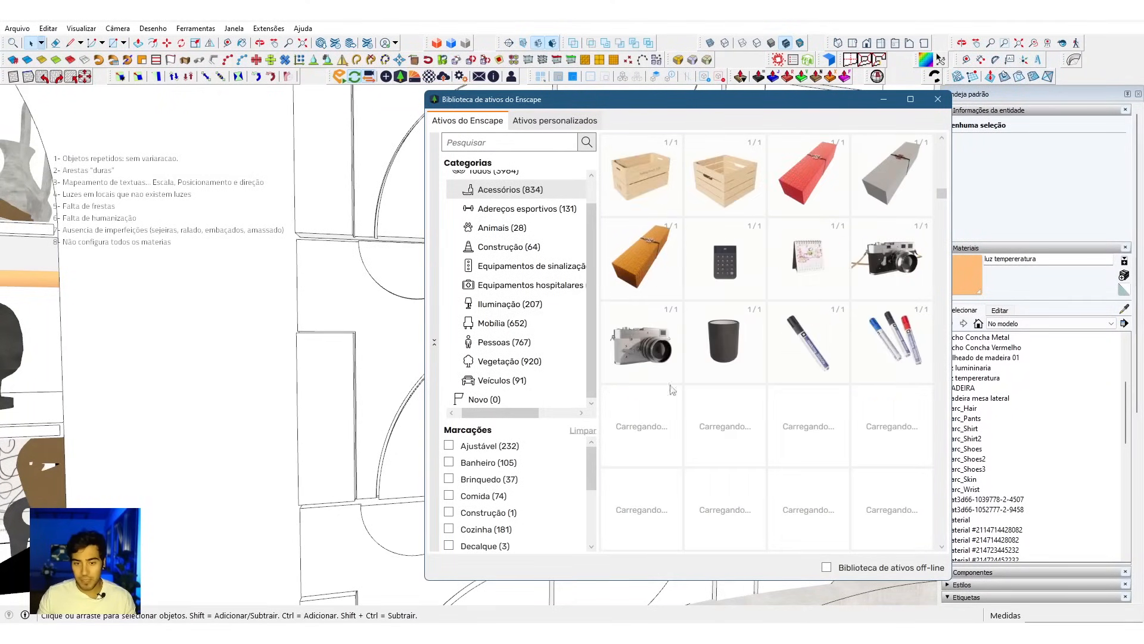
pyautogui.scroll(-1, 481, 474)
pyautogui.click(483, 469)
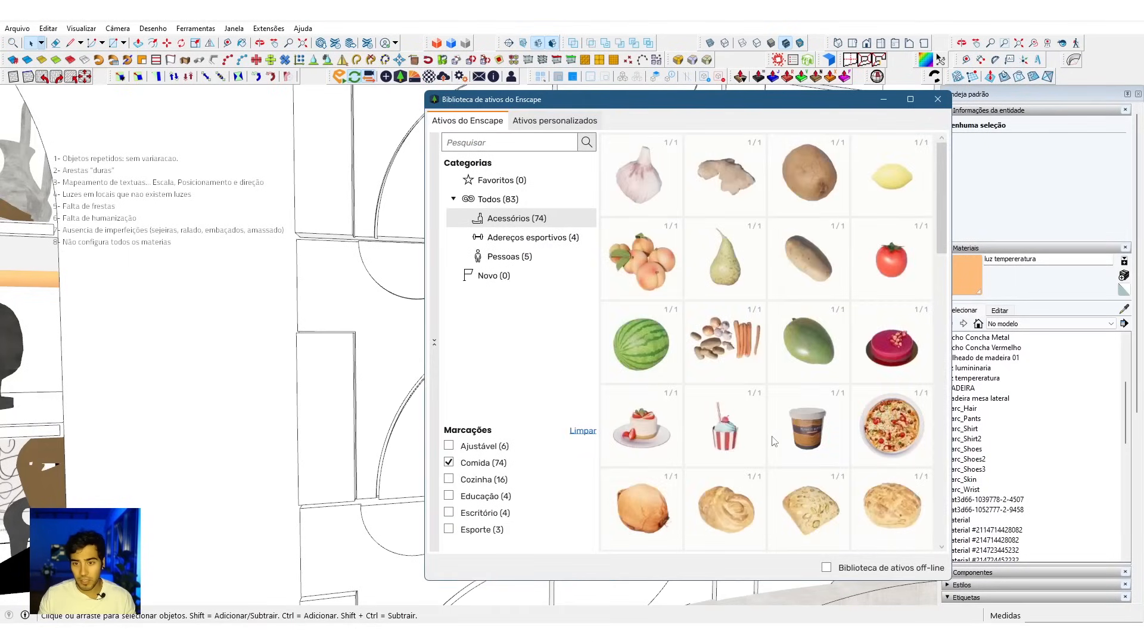
pyautogui.scroll(-3, 773, 440)
pyautogui.scroll(-4, 774, 441)
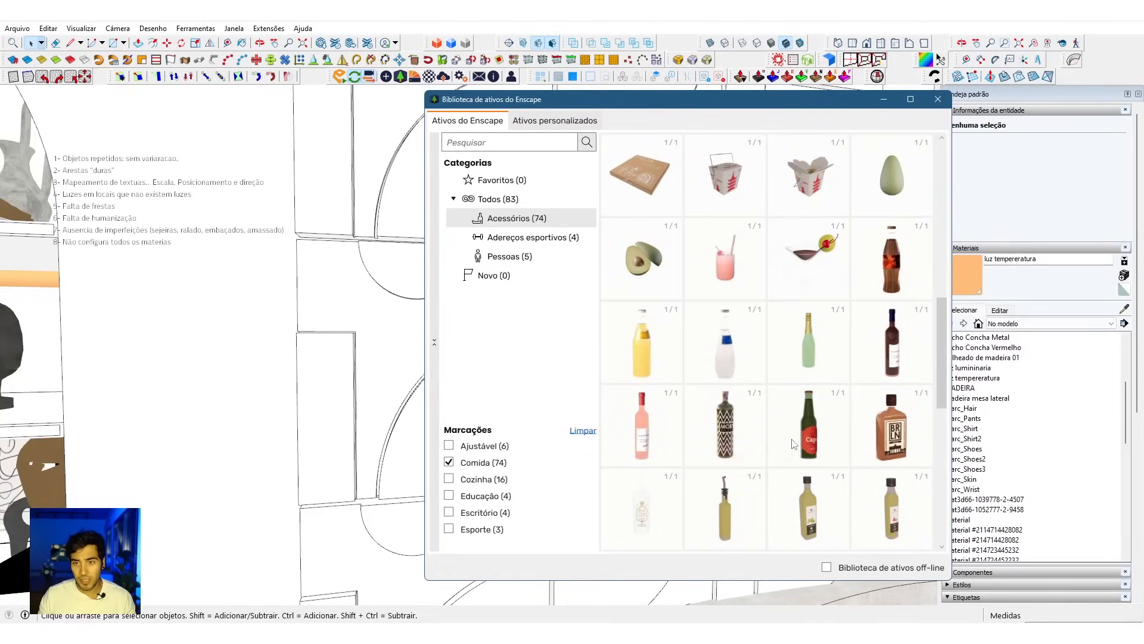
pyautogui.scroll(-6, 814, 381)
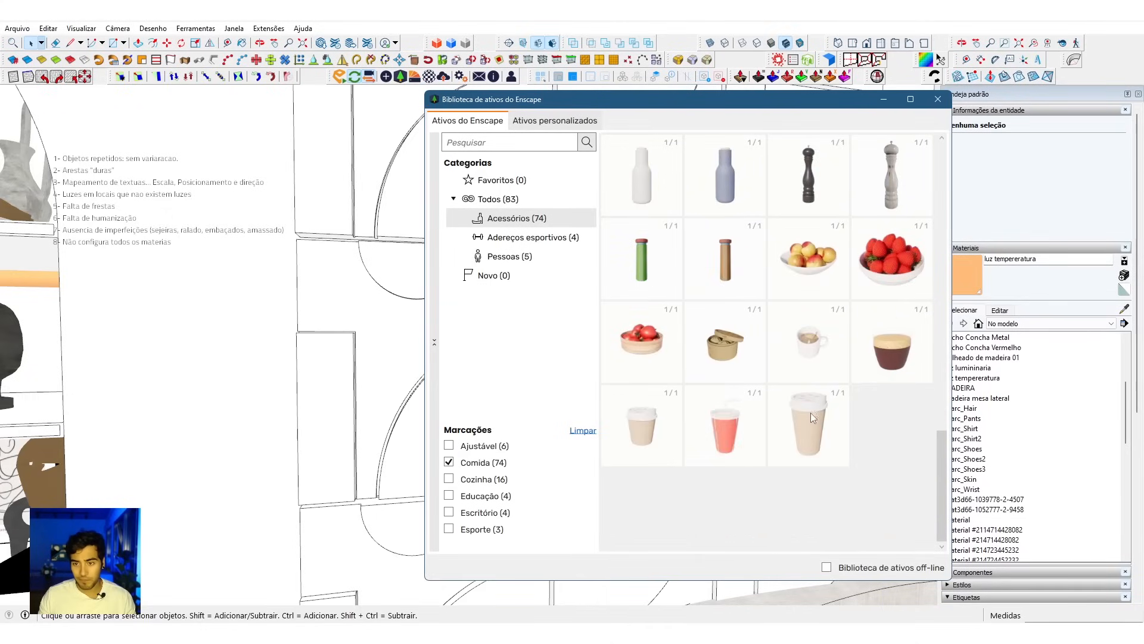
pyautogui.scroll(2, 819, 386)
pyautogui.scroll(-2, 818, 391)
pyautogui.click(449, 462)
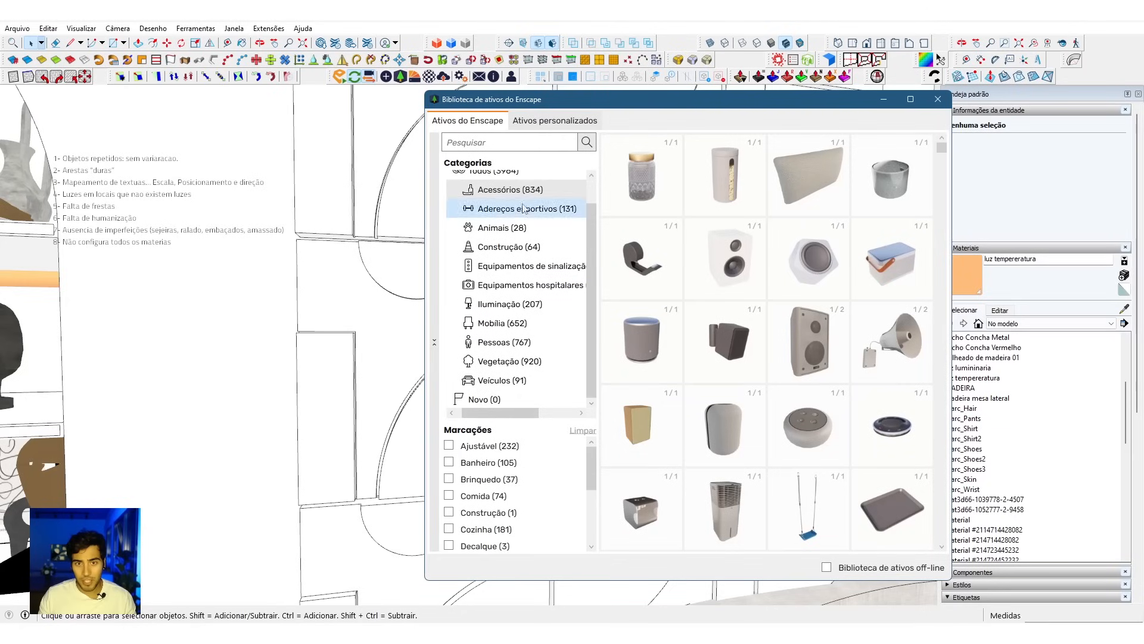
# Step: Filter the accessories by the Eletrônicos tag and pick the Smartphone 001 asset for placement
pyautogui.scroll(-1, 518, 508)
pyautogui.scroll(-2, 516, 509)
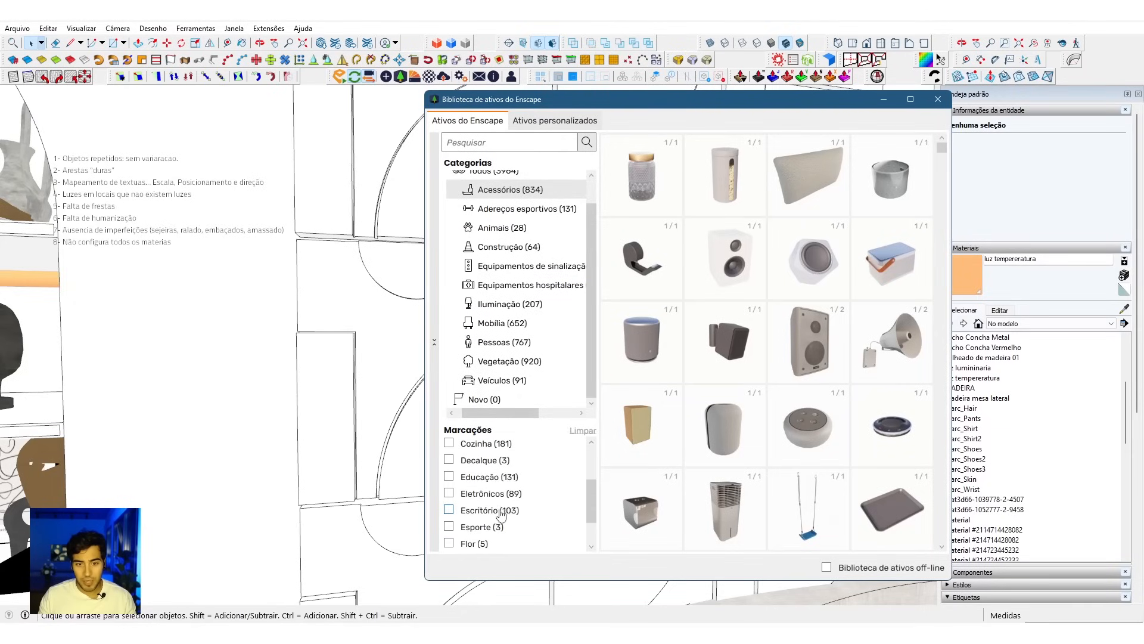
pyautogui.click(491, 494)
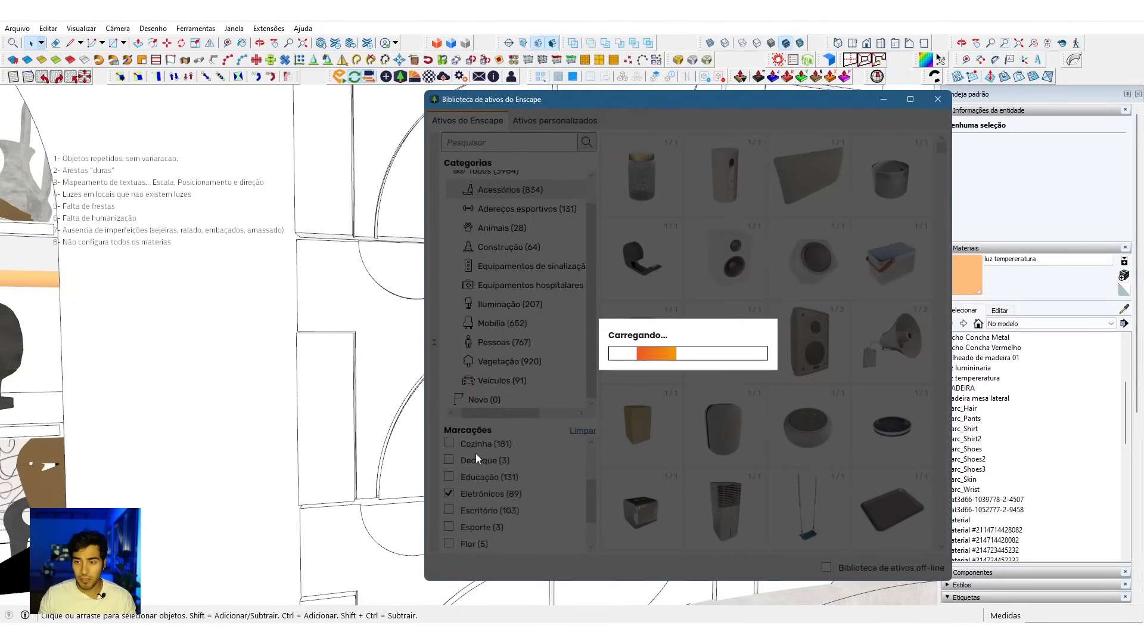
pyautogui.scroll(-5, 756, 370)
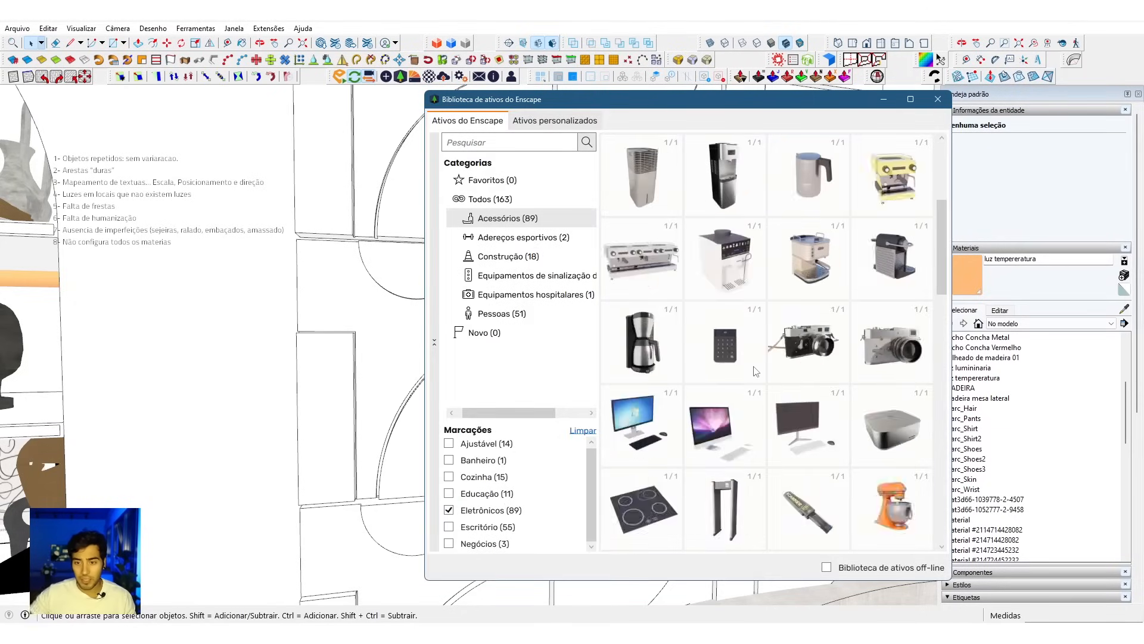
pyautogui.scroll(-5, 756, 371)
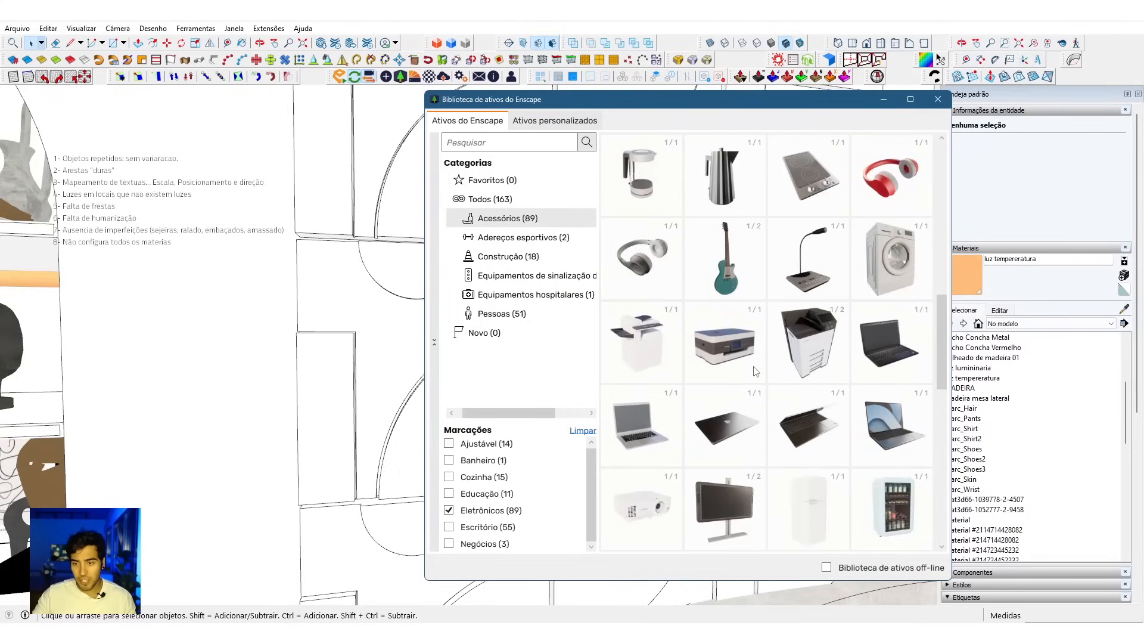
pyautogui.scroll(-1, 756, 371)
pyautogui.scroll(-2, 756, 370)
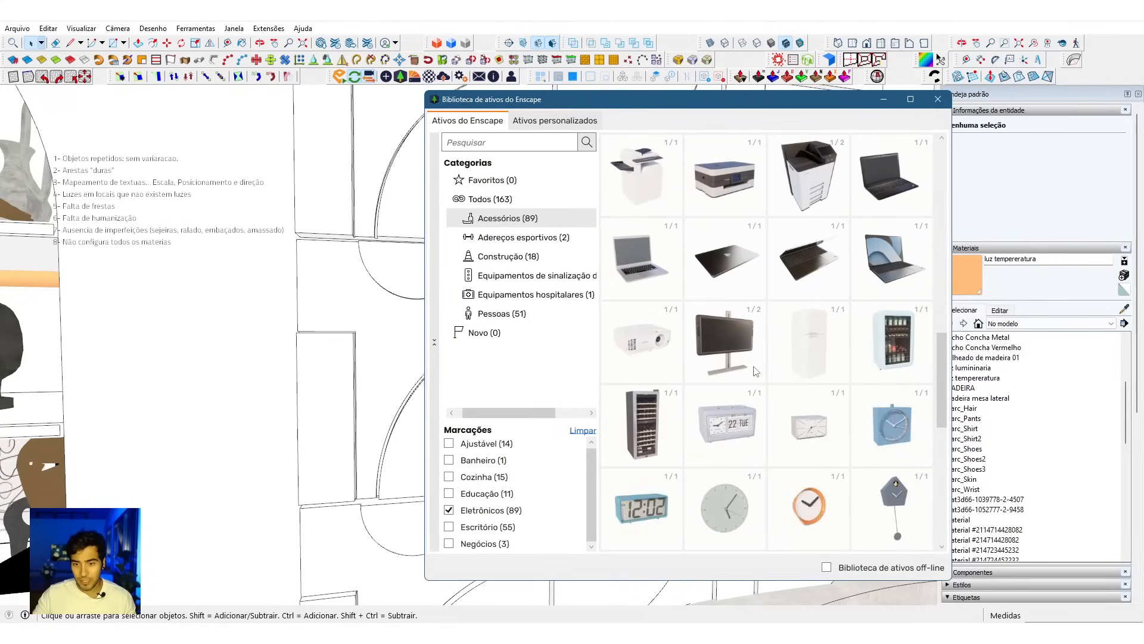
pyautogui.scroll(-2, 756, 371)
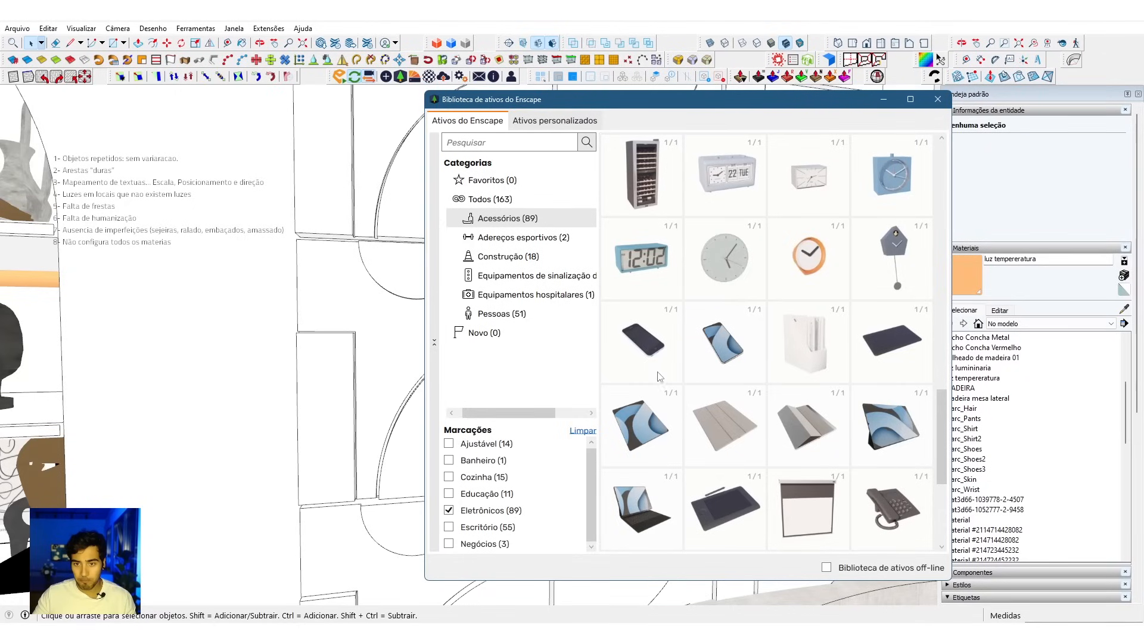
pyautogui.moveTo(661, 356)
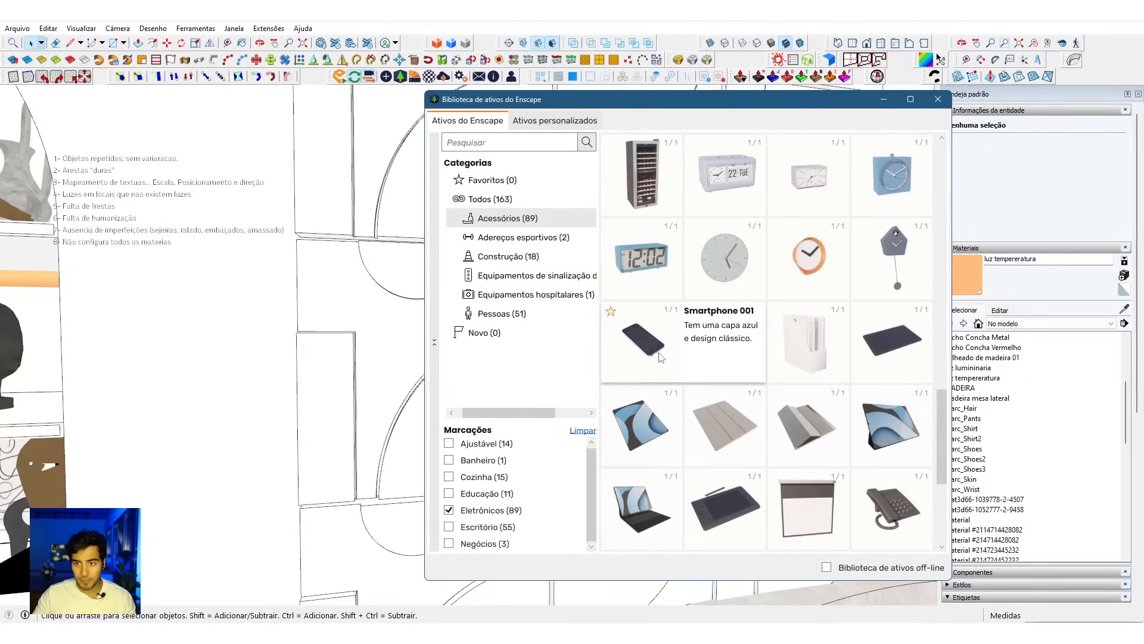
pyautogui.click(652, 349)
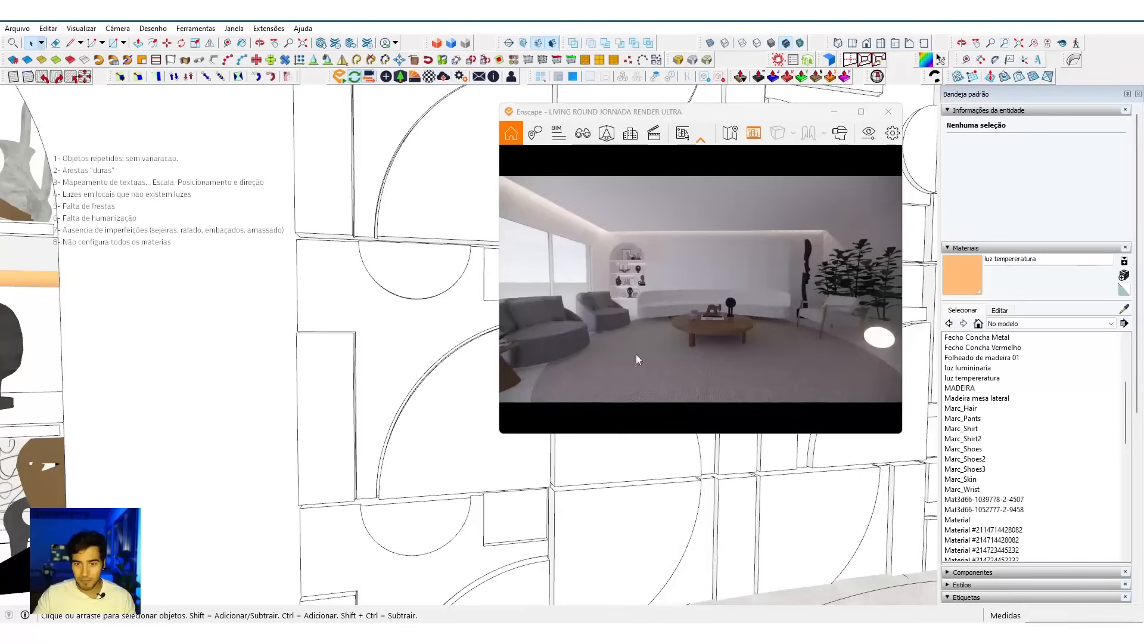
# Step: Place the smartphone on the seat of the white curved sofa, near the end closest to the bookcase niche
pyautogui.scroll(3, 447, 476)
pyautogui.scroll(-6, 373, 539)
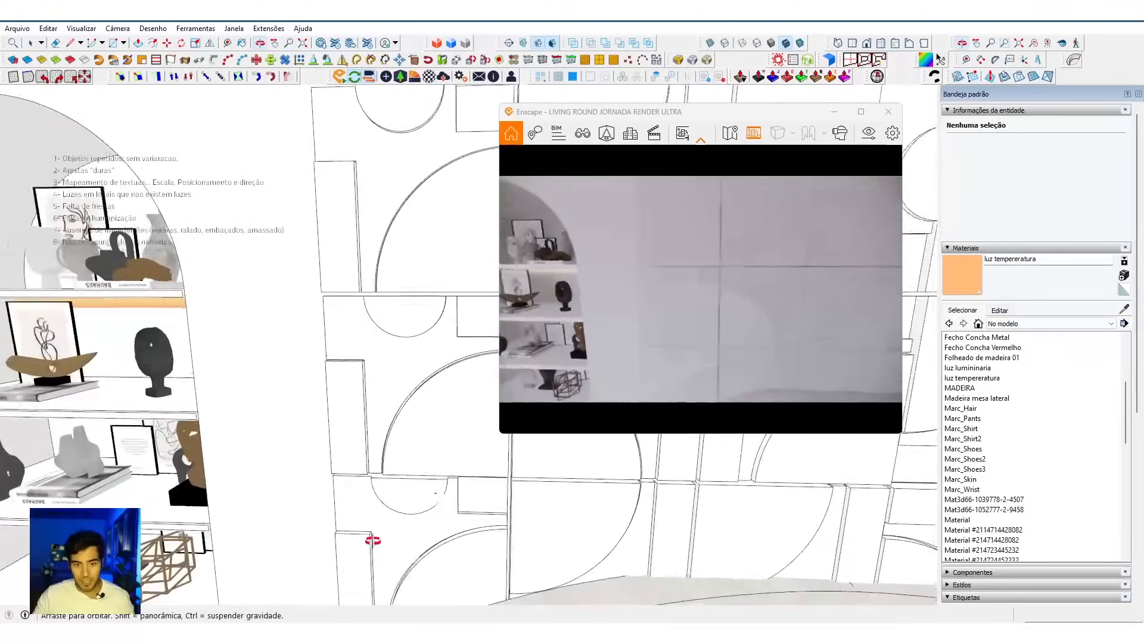
pyautogui.scroll(-8, 376, 550)
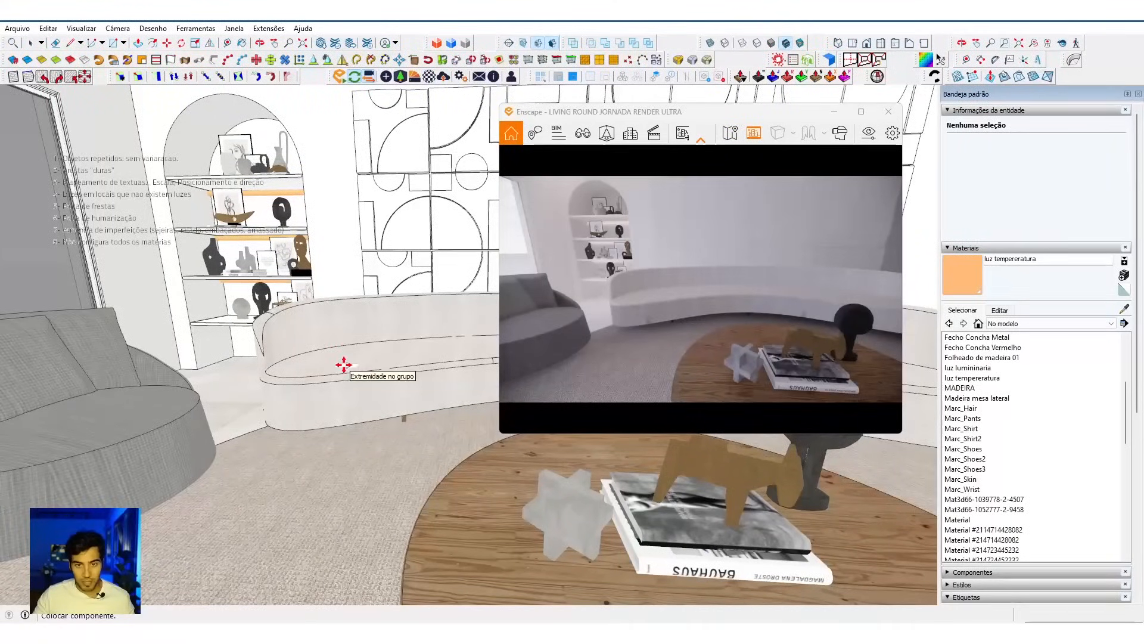
pyautogui.scroll(4, 344, 365)
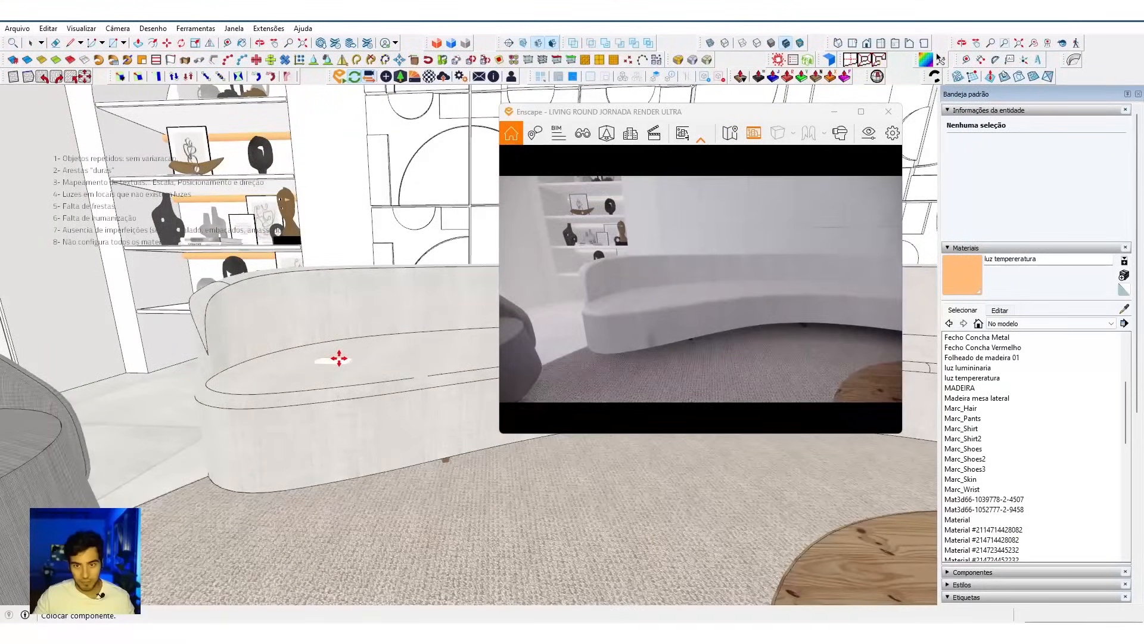
pyautogui.click(340, 358)
# Step: Examine the smartphone on the curved sofa and the whole living room in the render, ending the smartphone placement
pyautogui.scroll(-6, 731, 353)
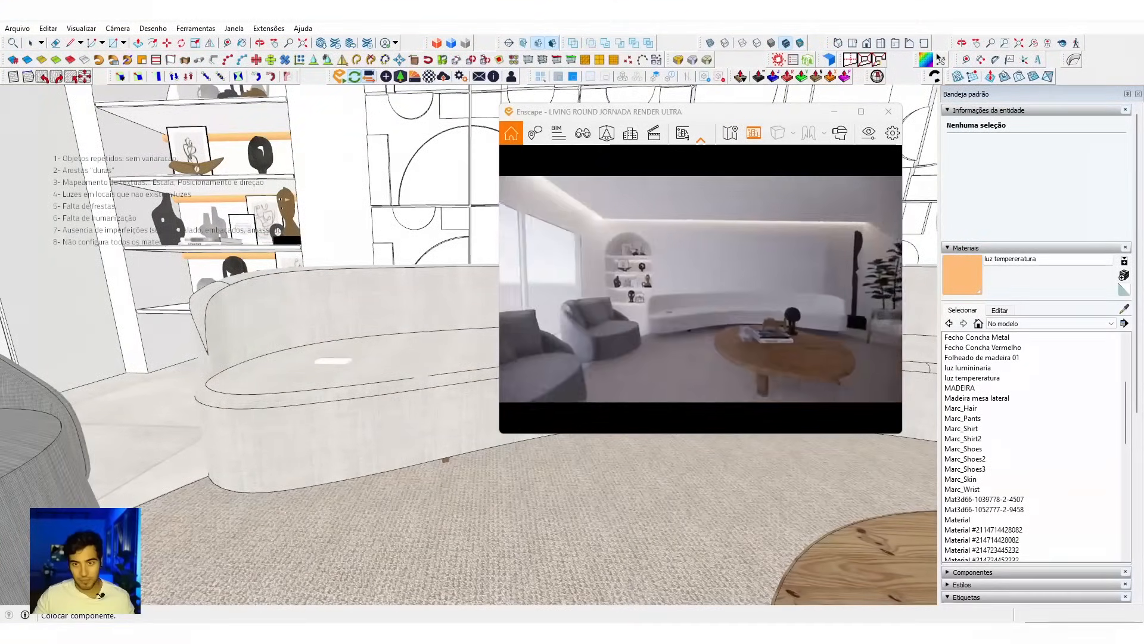
pyautogui.scroll(-5, 528, 334)
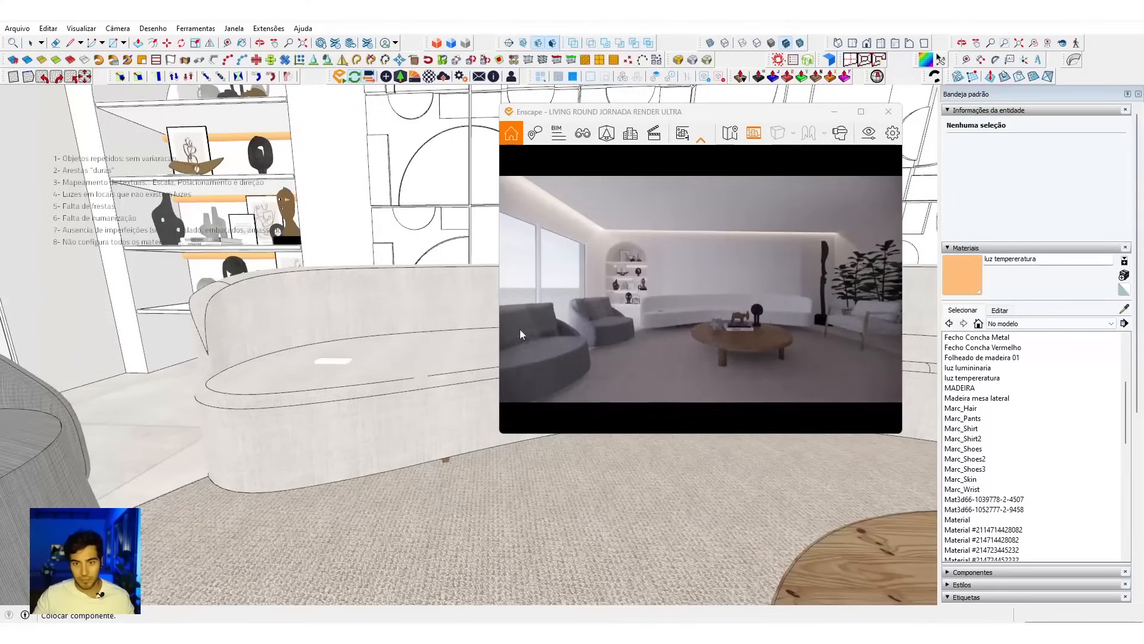
pyautogui.moveTo(652, 348)
pyautogui.mouseDown()
pyautogui.moveTo(573, 357)
pyautogui.moveTo(573, 381)
pyautogui.moveTo(552, 405)
pyautogui.mouseUp()
pyautogui.scroll(3, 701, 289)
pyautogui.scroll(-4, 700, 289)
pyautogui.moveTo(701, 289); pyautogui.dragTo(737, 283)
pyautogui.moveTo(650, 345); pyautogui.dragTo(660, 328)
pyautogui.scroll(3, 357, 335)
pyautogui.scroll(-6, 287, 330)
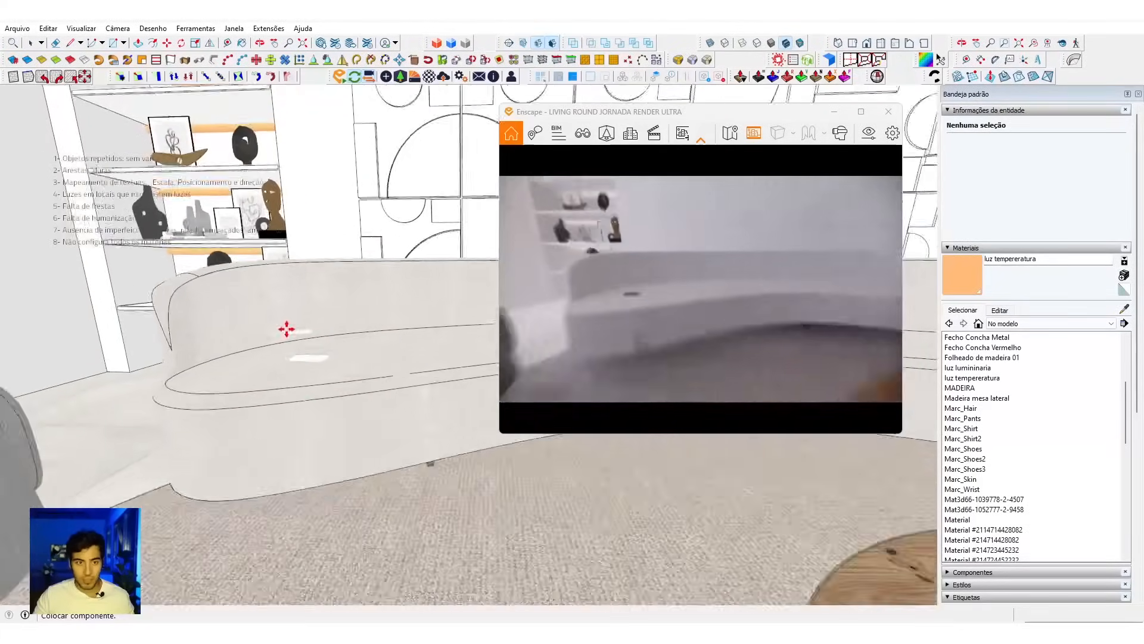
pyautogui.scroll(-3, 295, 328)
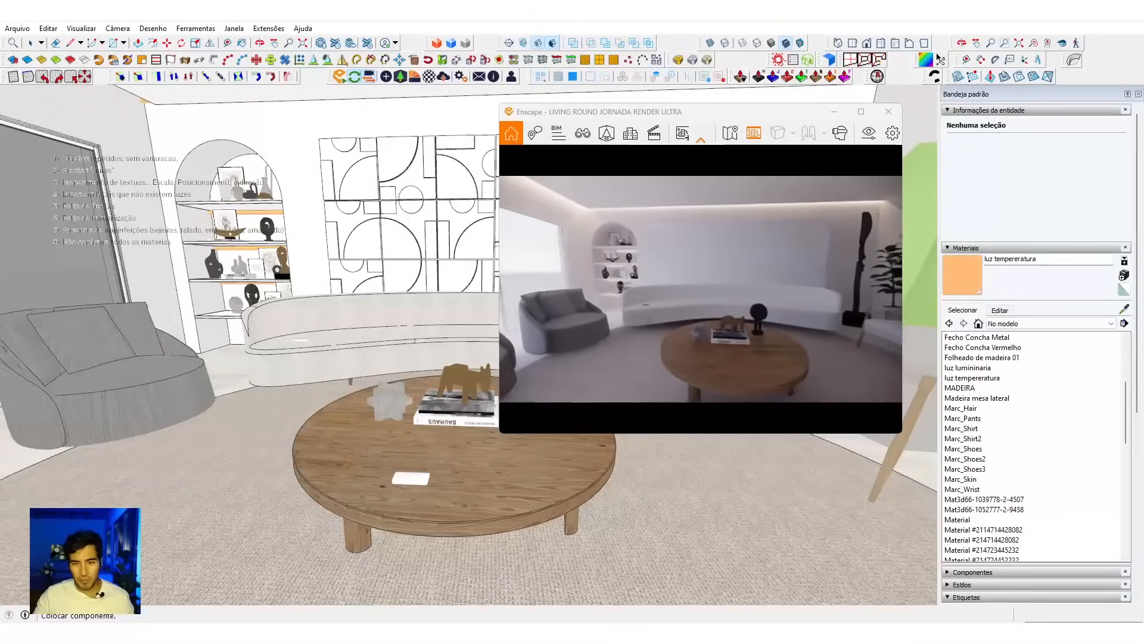
pyautogui.press('space')
pyautogui.moveTo(316, 357); pyautogui.dragTo(364, 341, button='middle')
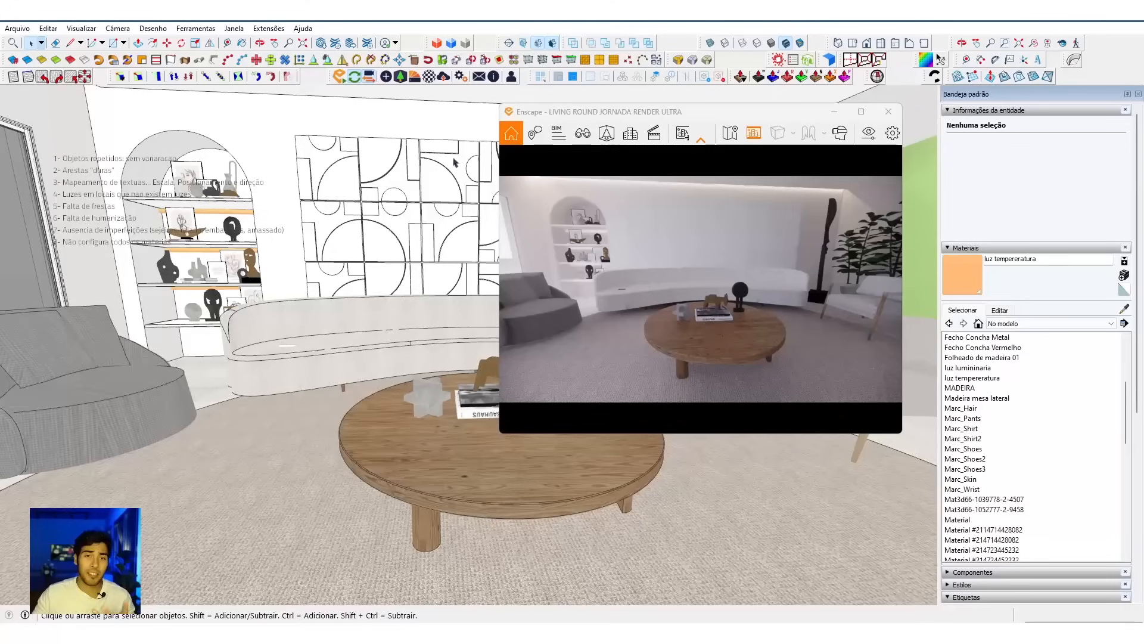
# Step: Reopen the asset library, look through the remaining electronics, and clear the Eletrônicos filter to review the other accessories and tags
pyautogui.click(401, 77)
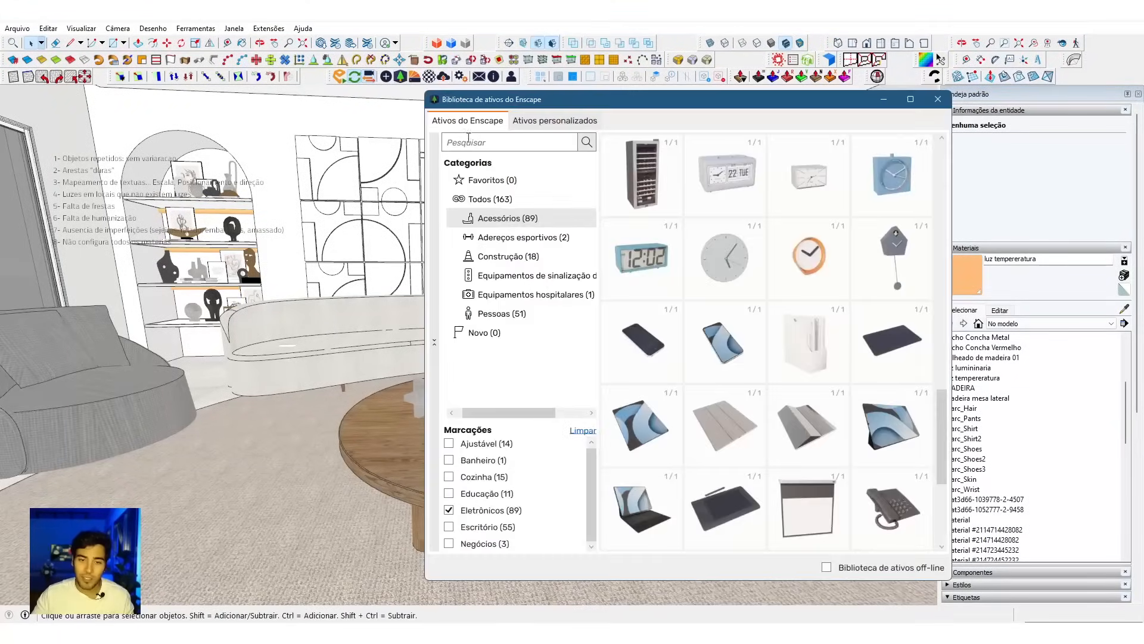
pyautogui.scroll(-5, 720, 391)
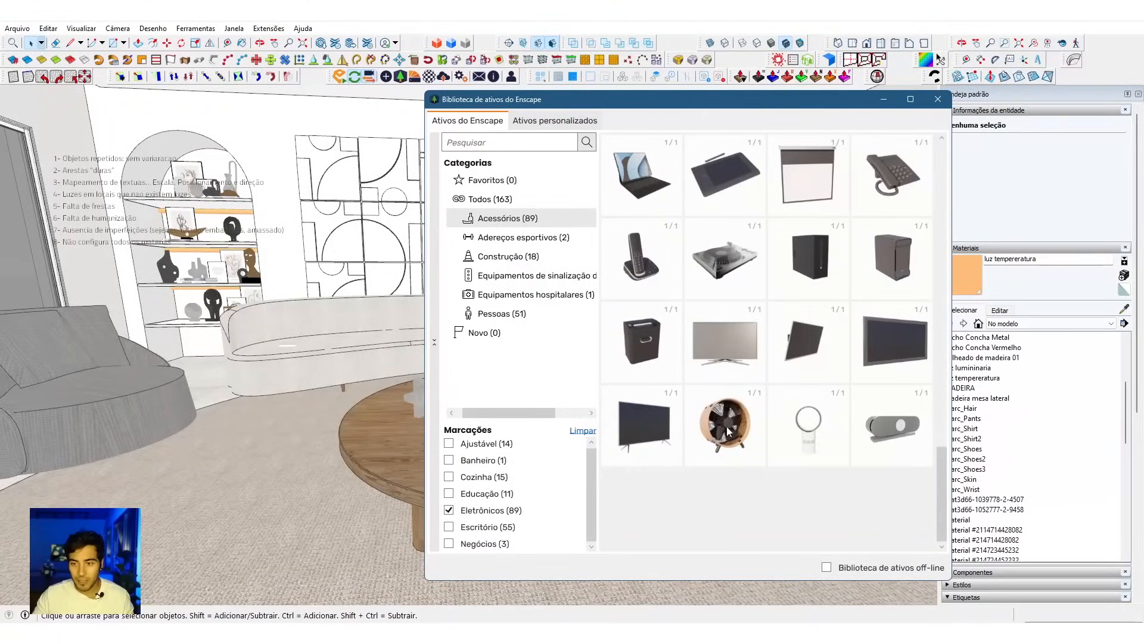
pyautogui.click(449, 511)
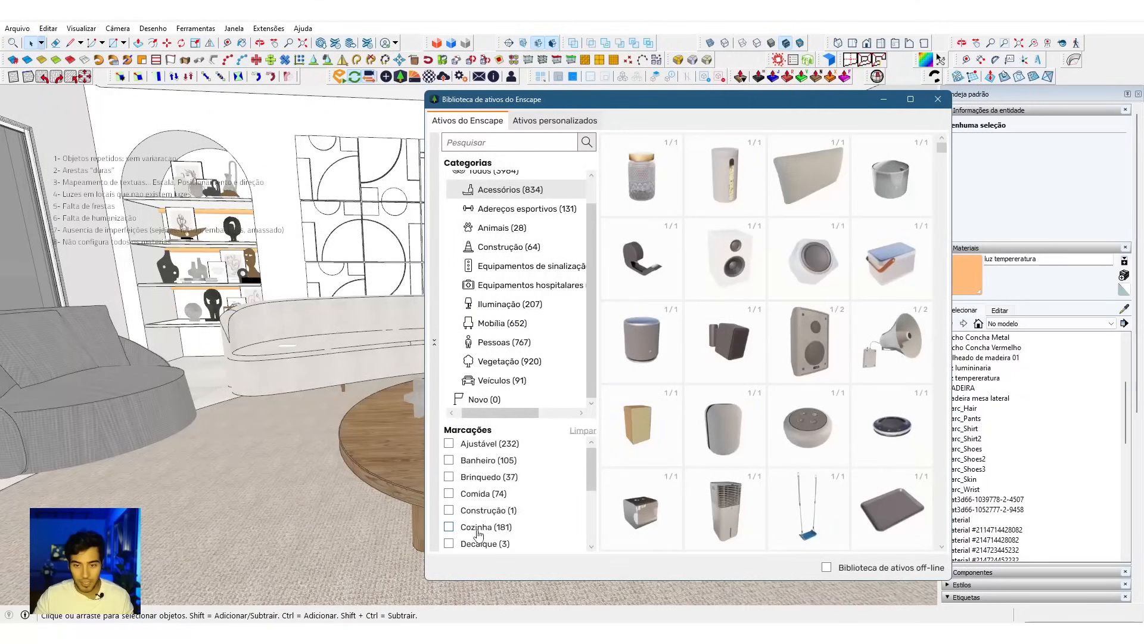
pyautogui.scroll(-1, 478, 533)
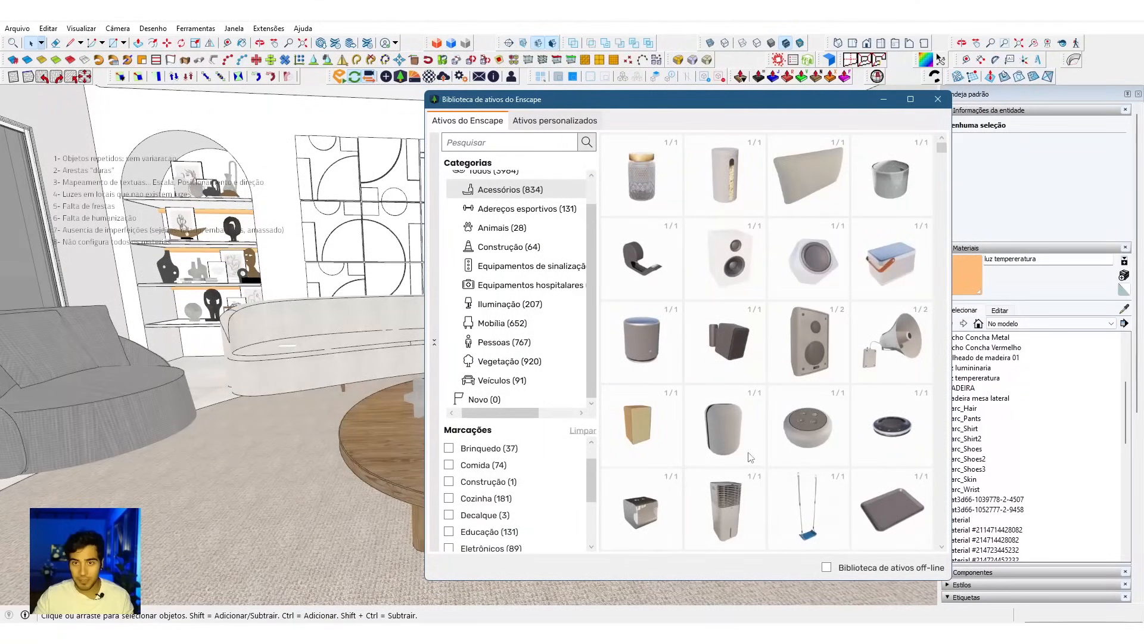
pyautogui.scroll(-3, 750, 457)
pyautogui.scroll(-2, 750, 462)
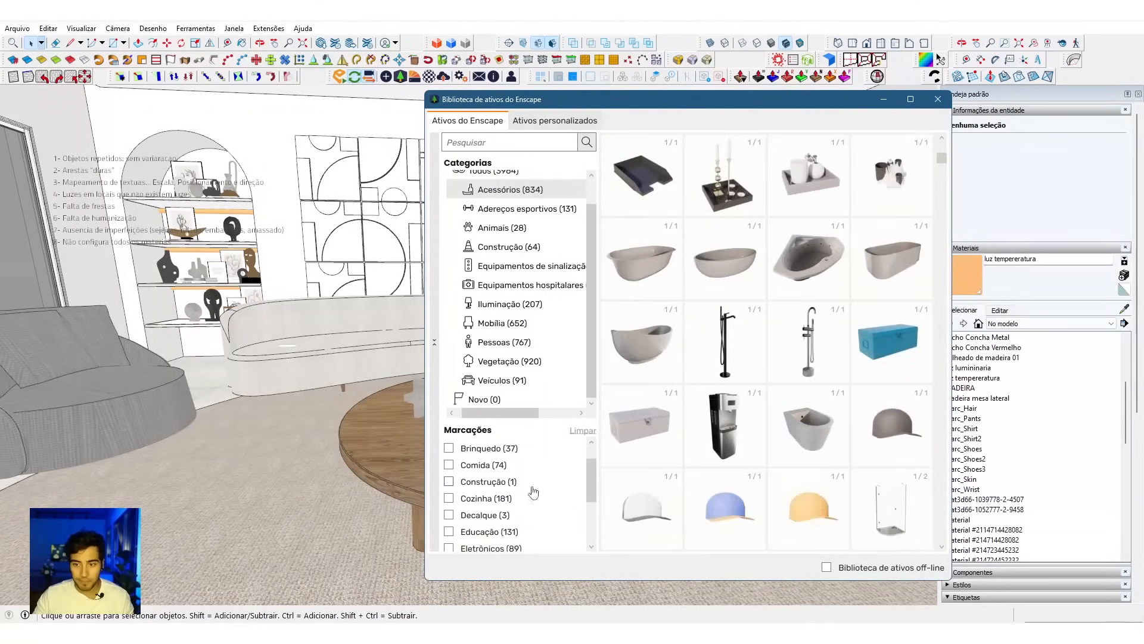
pyautogui.scroll(-2, 488, 487)
pyautogui.scroll(-2, 488, 470)
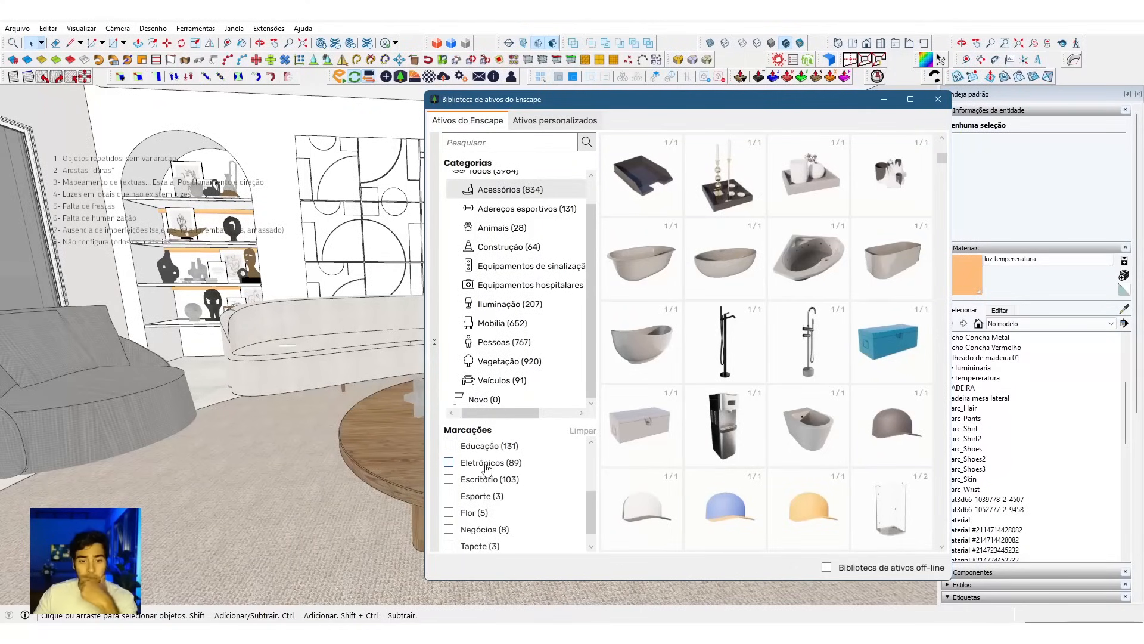
pyautogui.scroll(5, 497, 494)
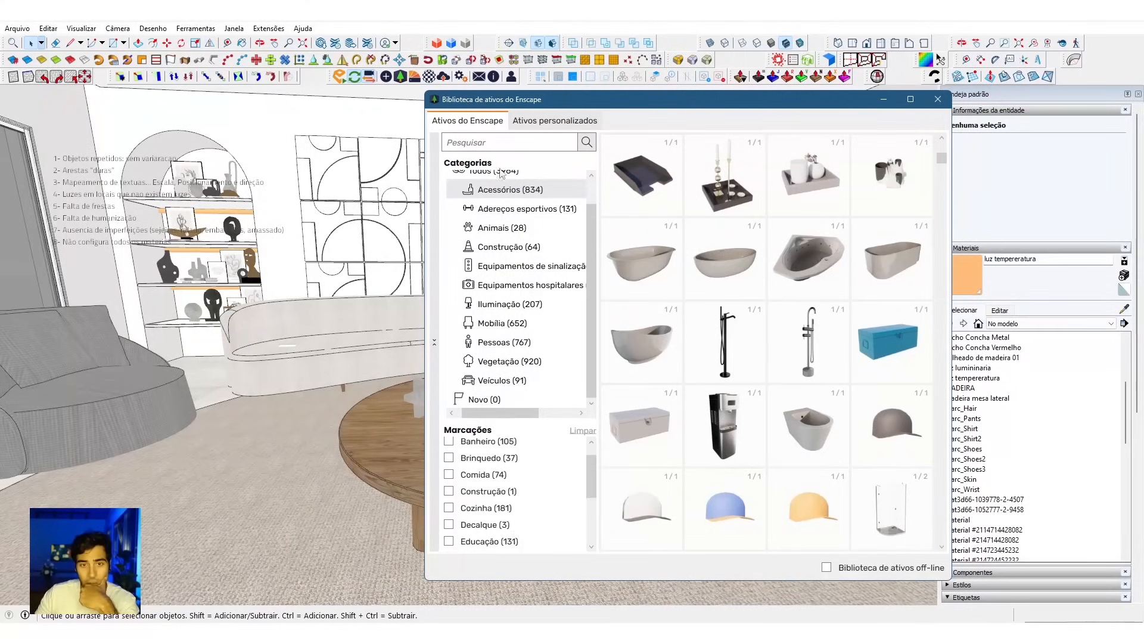
# Step: Search the asset library for "copo" and place the Copo 009 glass on the coffee table, in front of the star-shaped ornament
pyautogui.click(529, 141)
pyautogui.press('BackSpace')
pyautogui.write('po')
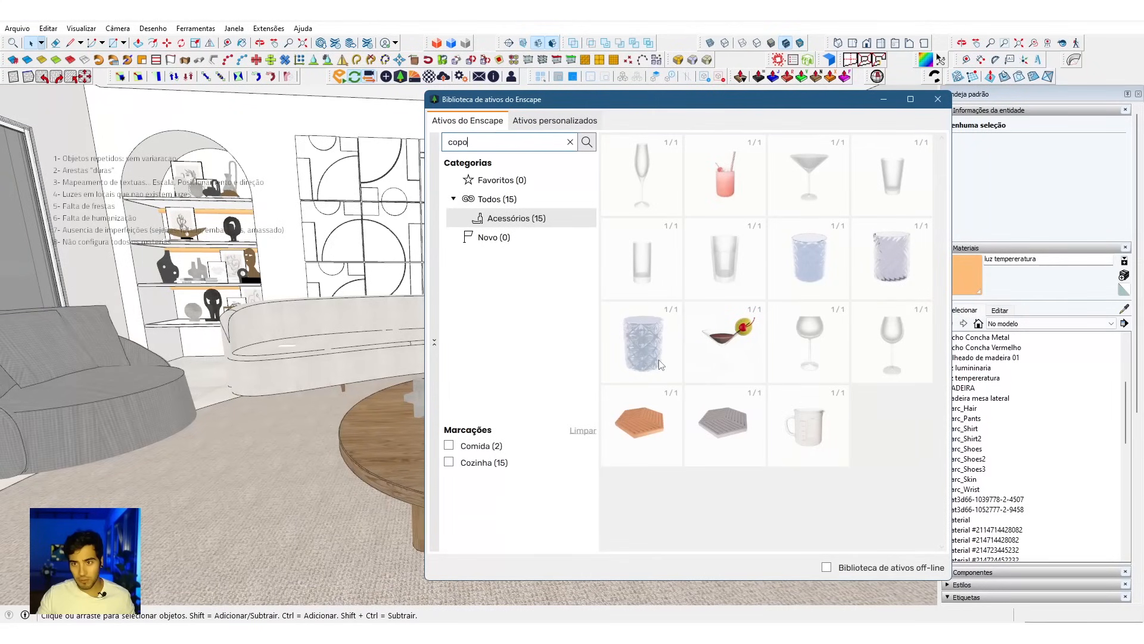
pyautogui.moveTo(660, 365)
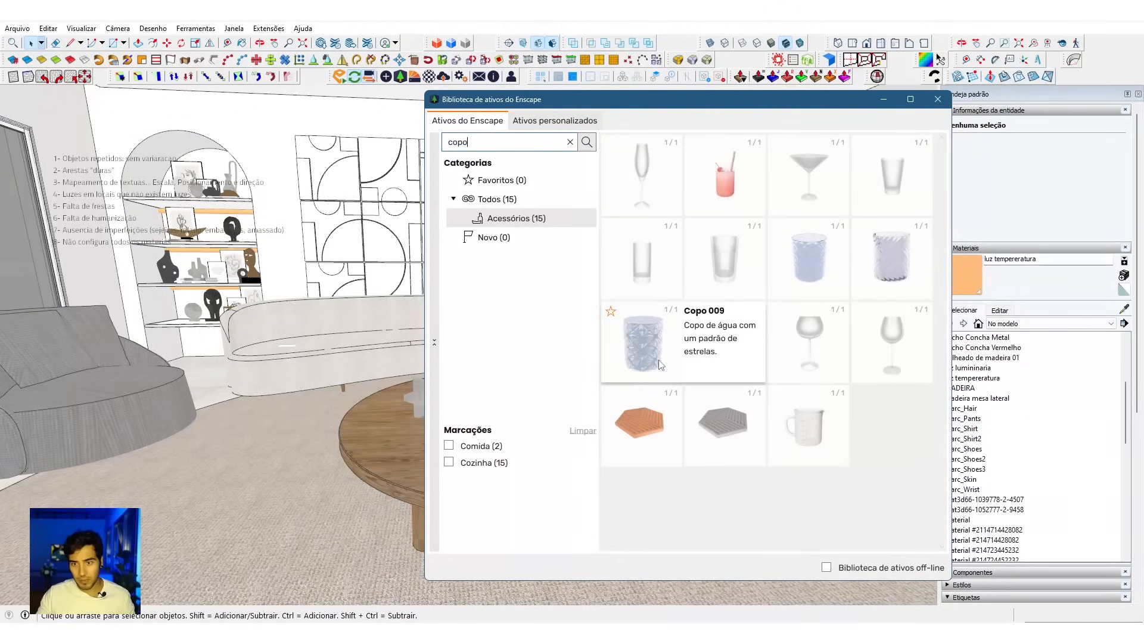
pyautogui.click(660, 365)
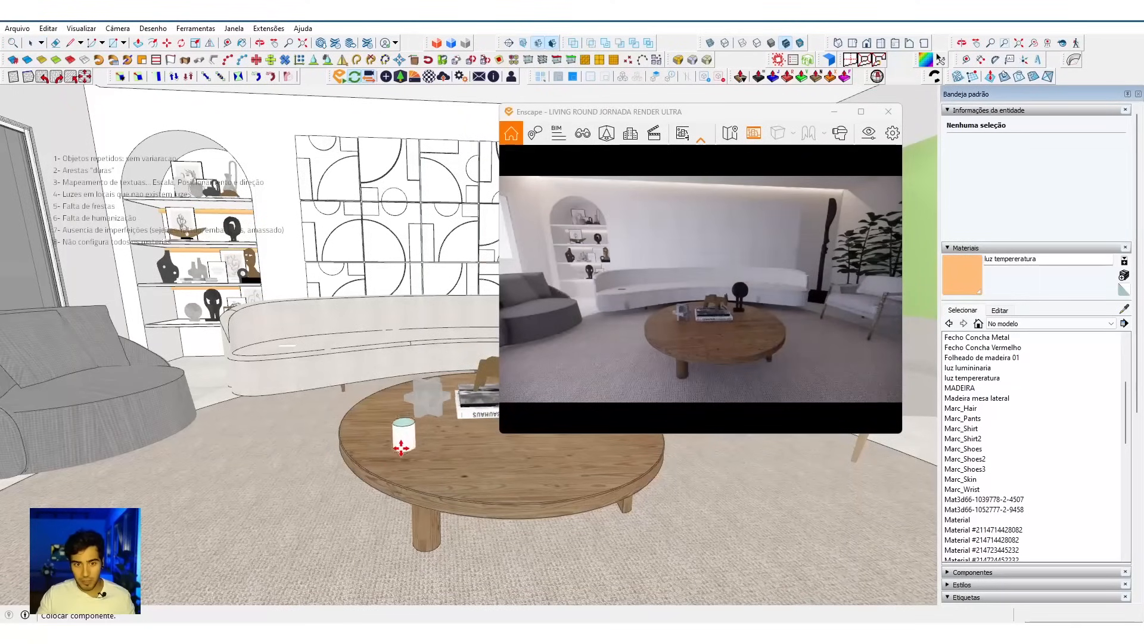
pyautogui.click(394, 452)
pyautogui.moveTo(608, 351); pyautogui.dragTo(620, 298, button='right')
pyautogui.press('s')
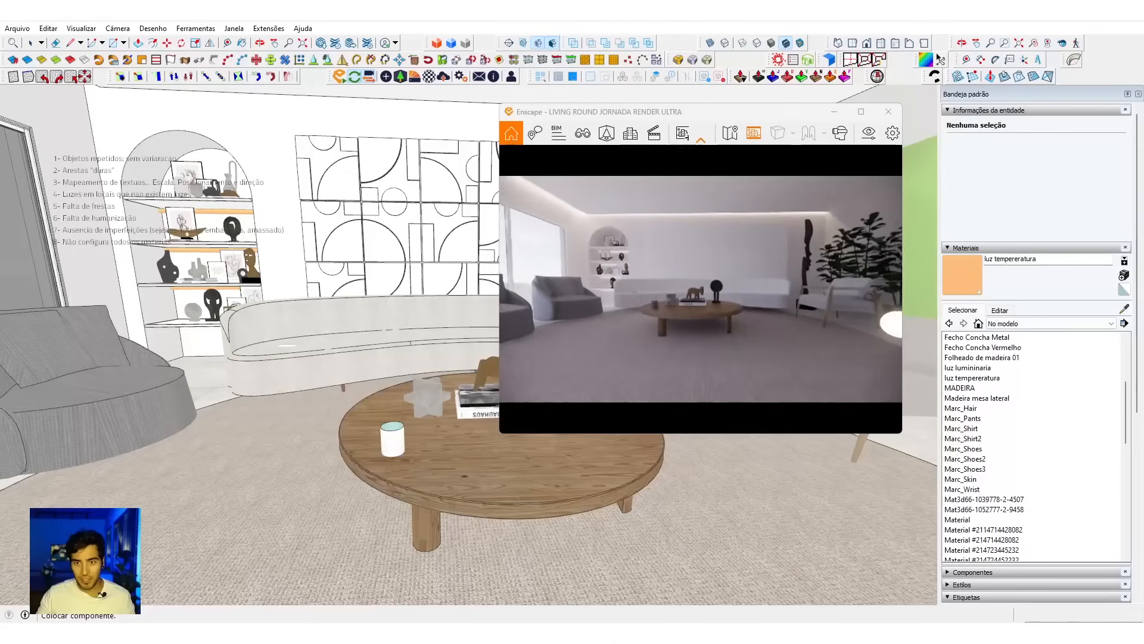
# Step: Examine the glass on the coffee table and the overall living room in the render, ending the glass placement
pyautogui.press('s')
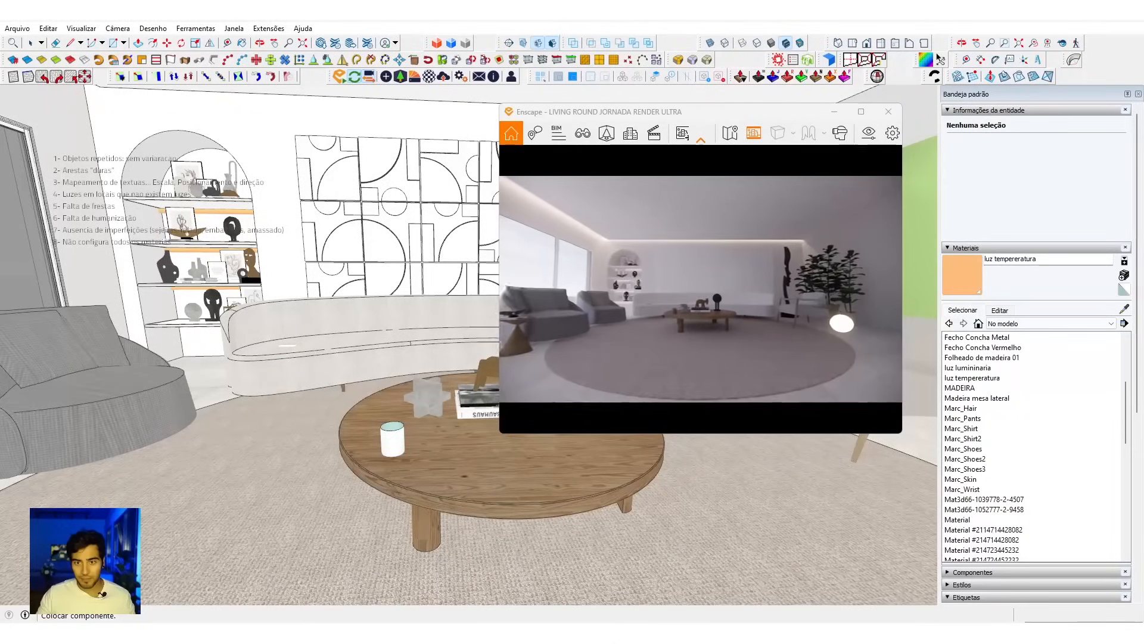
pyautogui.press('w')
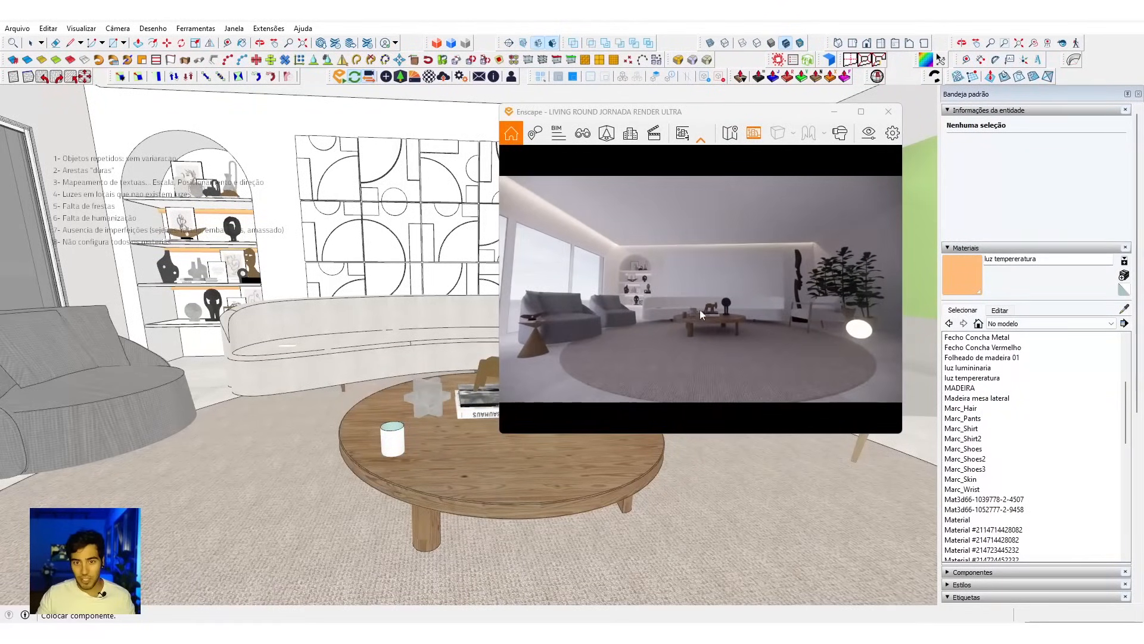
pyautogui.press('w')
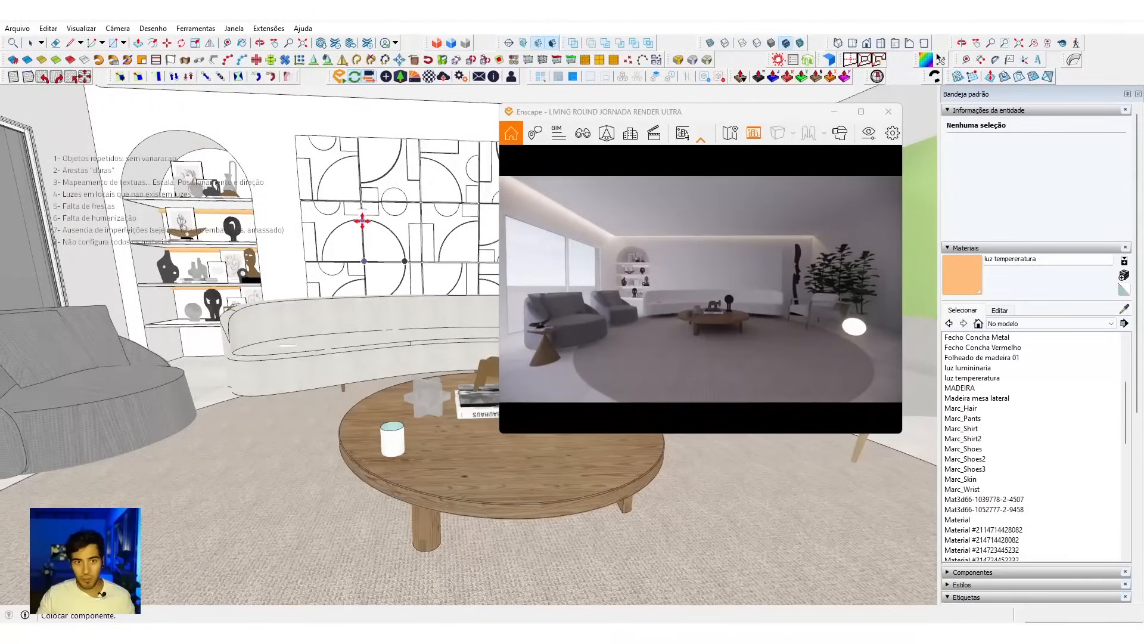
pyautogui.moveTo(360, 222); pyautogui.dragTo(396, 171, button='middle')
pyautogui.moveTo(333, 186); pyautogui.dragTo(345, 138, button='middle')
pyautogui.press('Escape')
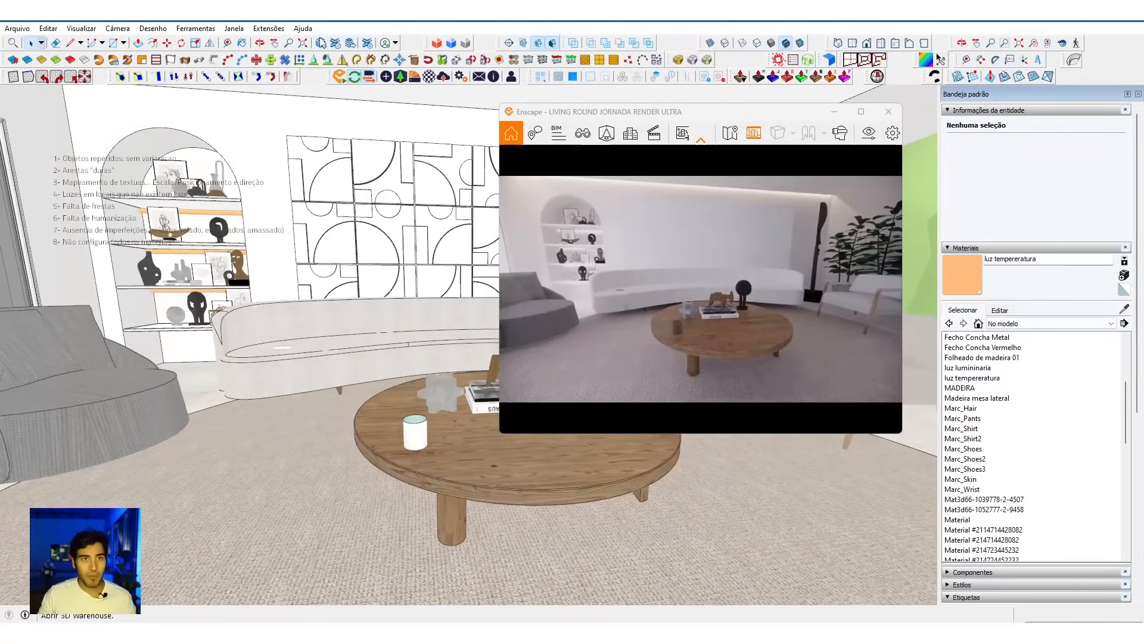
# Step: Open 3D Warehouse and search its models for "pantufa"
pyautogui.click(322, 43)
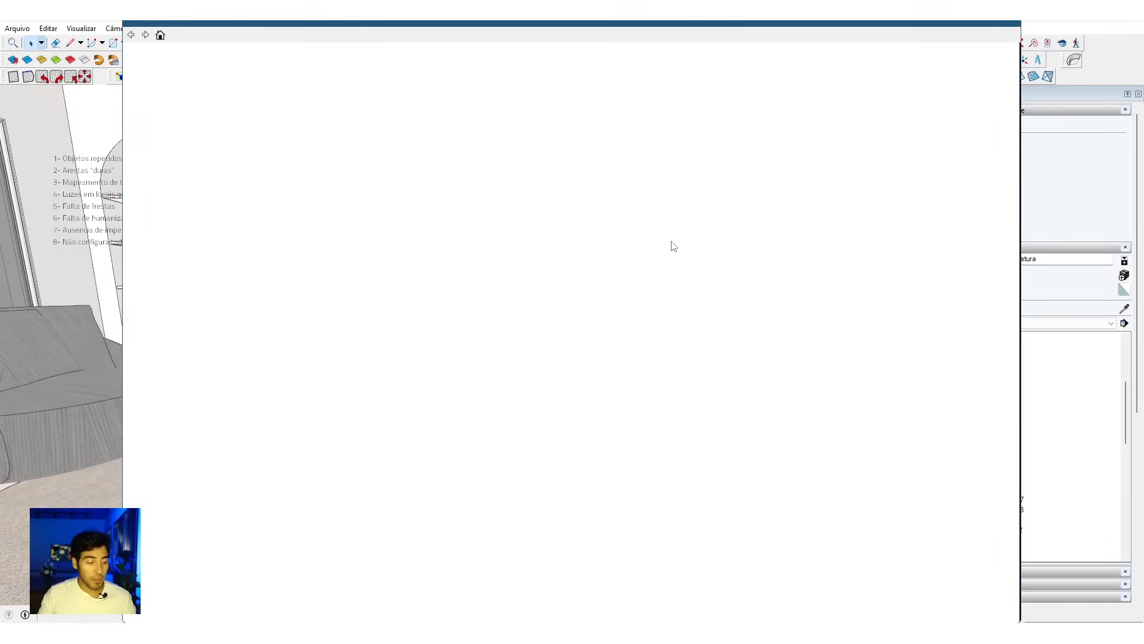
pyautogui.moveTo(164, 21); pyautogui.dragTo(357, 203)
pyautogui.moveTo(560, 220); pyautogui.dragTo(416, 93)
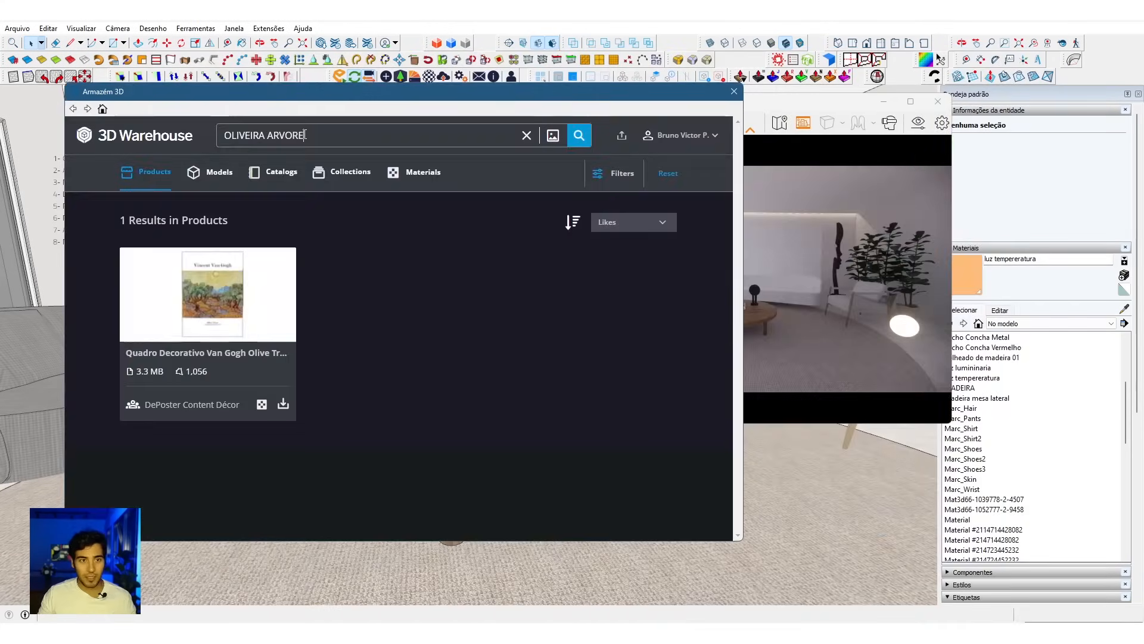
pyautogui.tripleClick(305, 135)
pyautogui.write('pantufa')
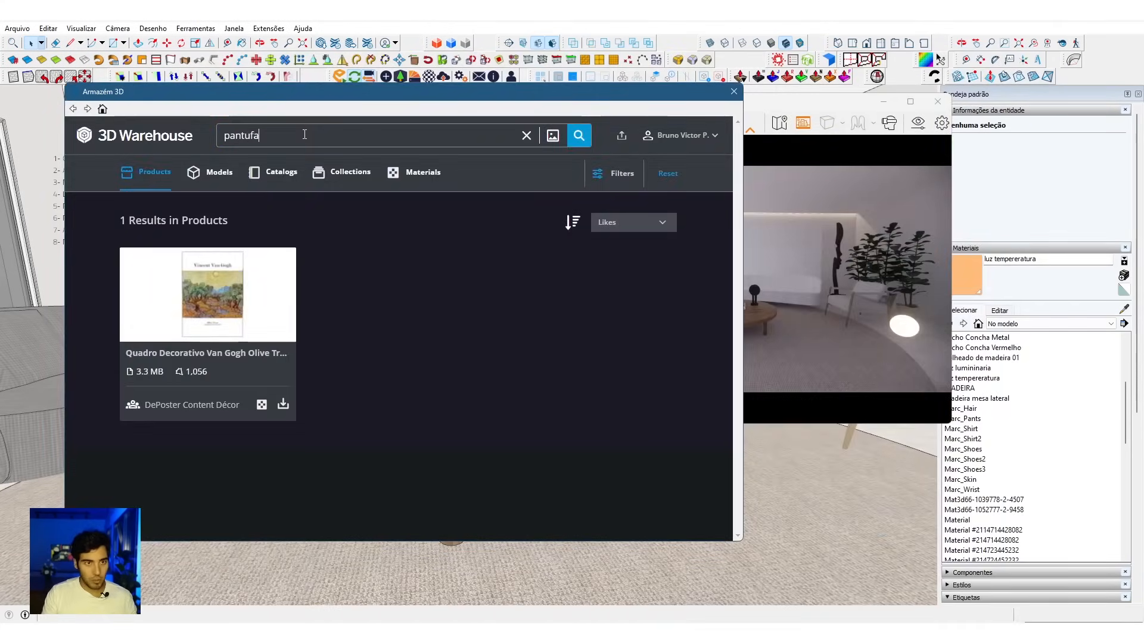
pyautogui.press('Return')
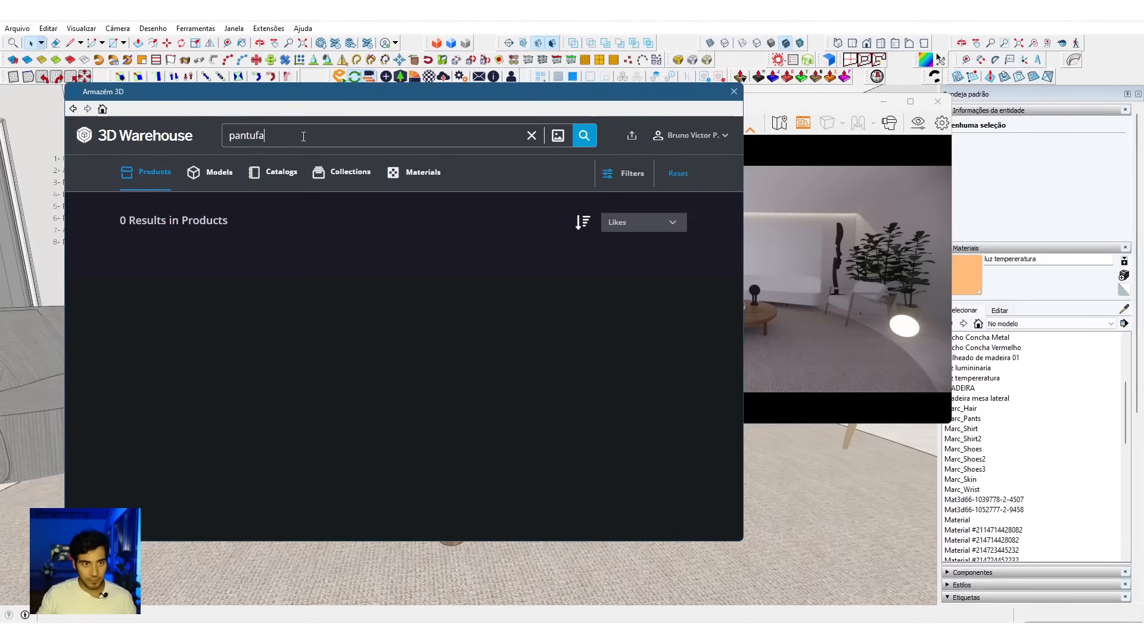
pyautogui.click(218, 174)
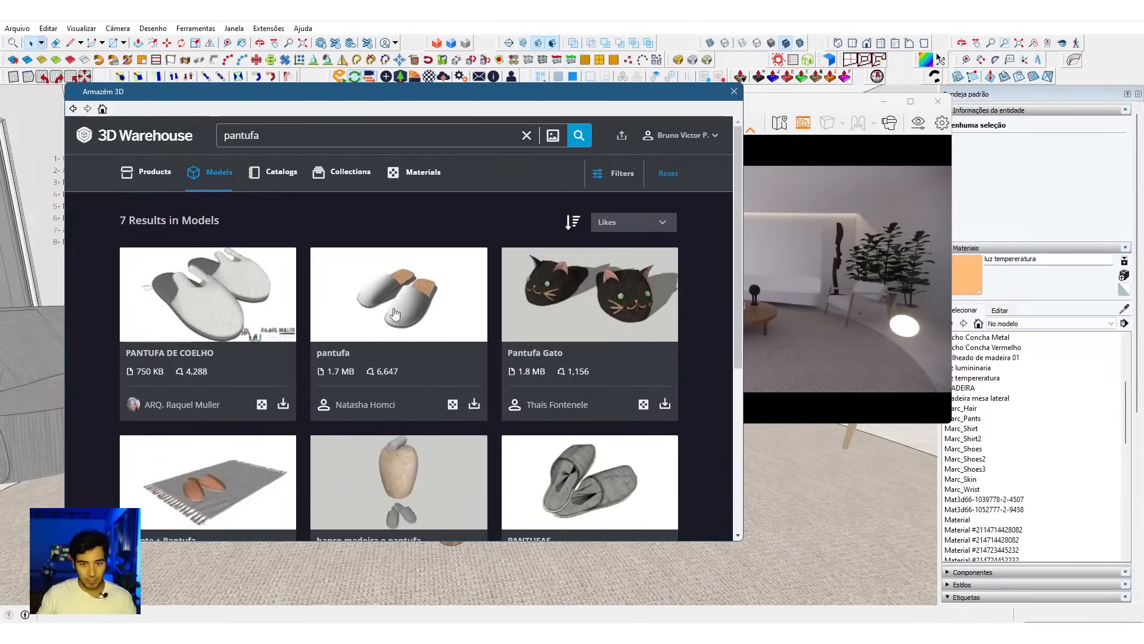
# Step: Load the grey PANTUFAS slippers directly into the model and place them on the rug's edge, between the armchair and the globe lamp
pyautogui.scroll(-1, 399, 307)
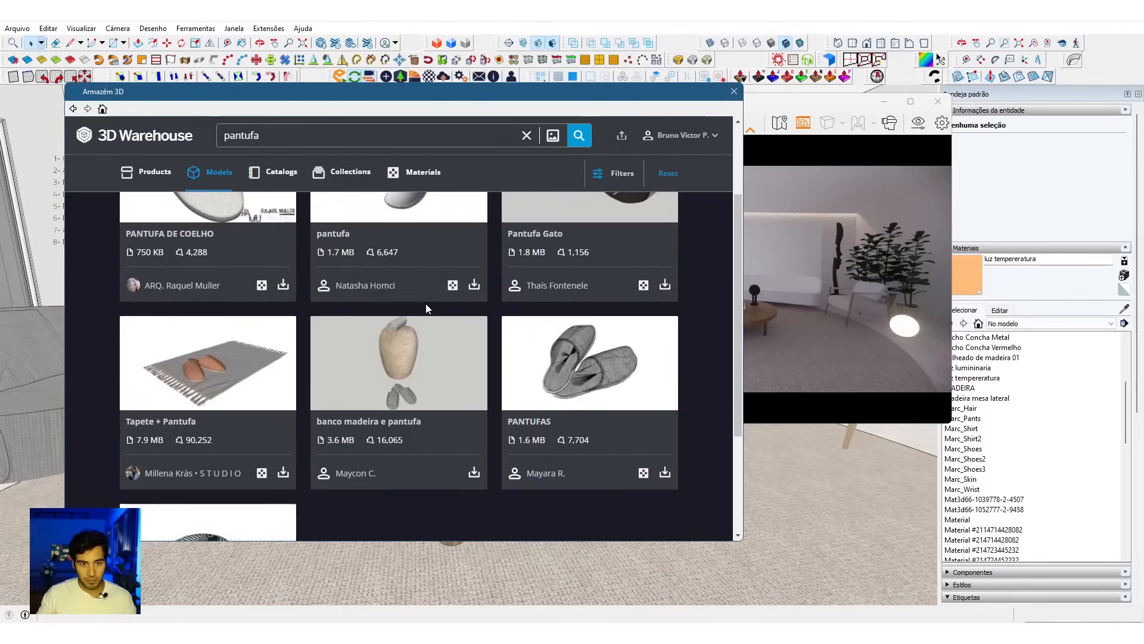
pyautogui.scroll(-2, 426, 307)
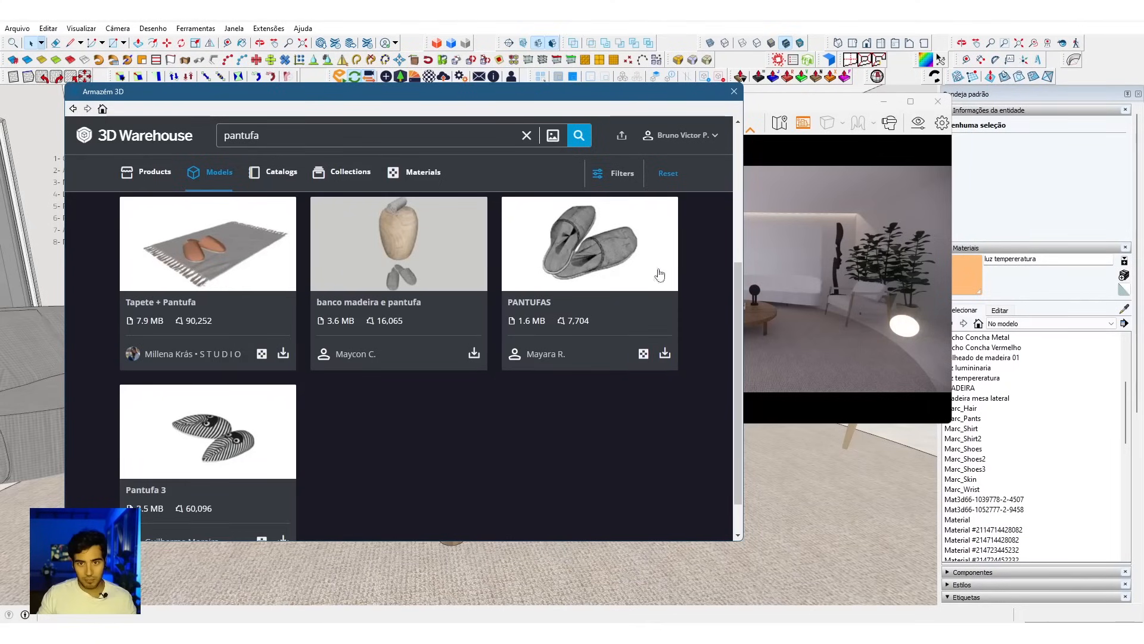
pyautogui.click(664, 356)
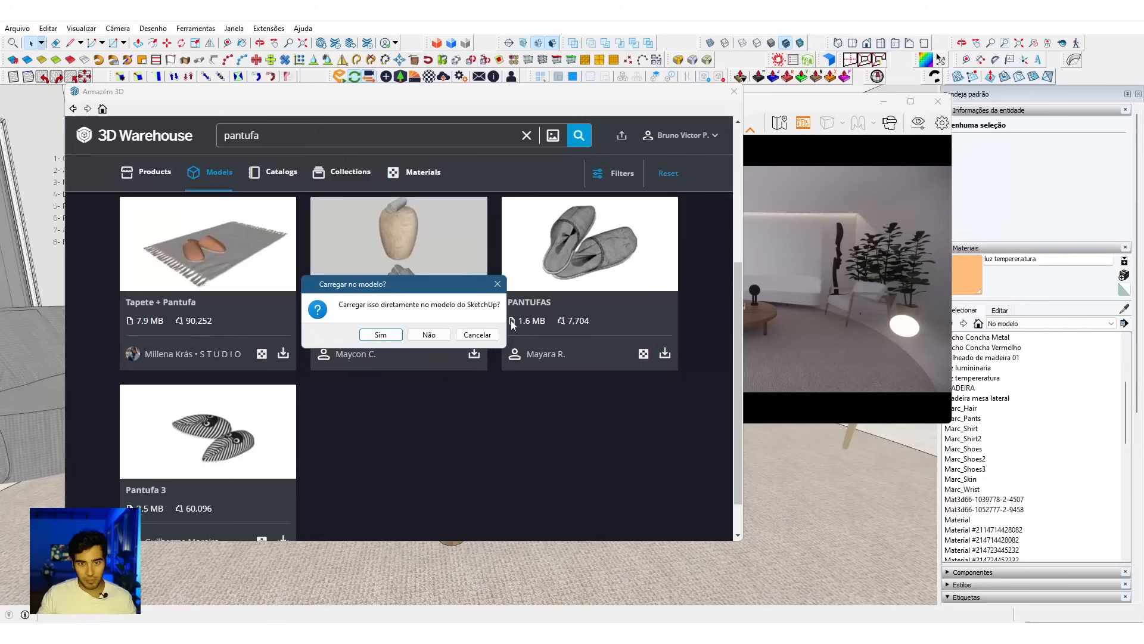
pyautogui.click(384, 333)
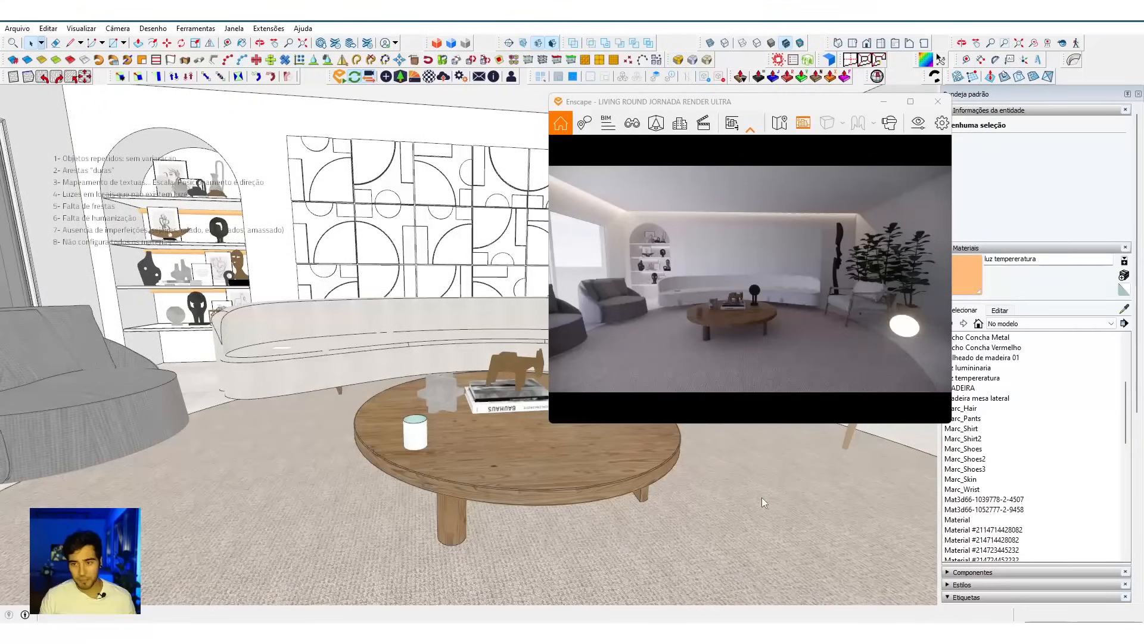
pyautogui.scroll(6, 715, 500)
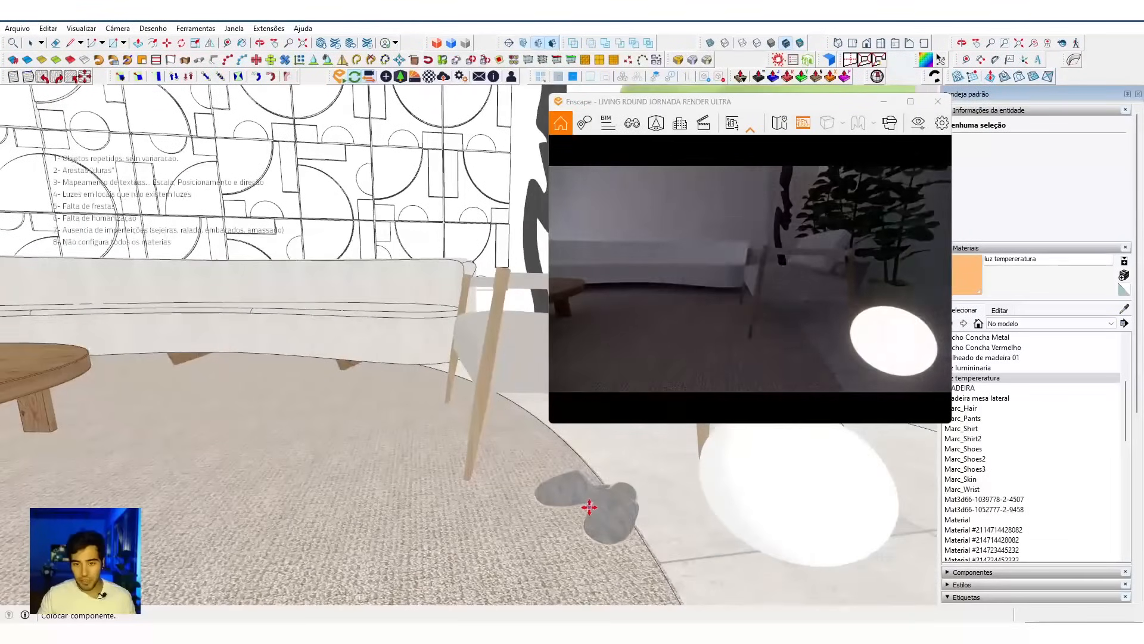
pyautogui.click(590, 506)
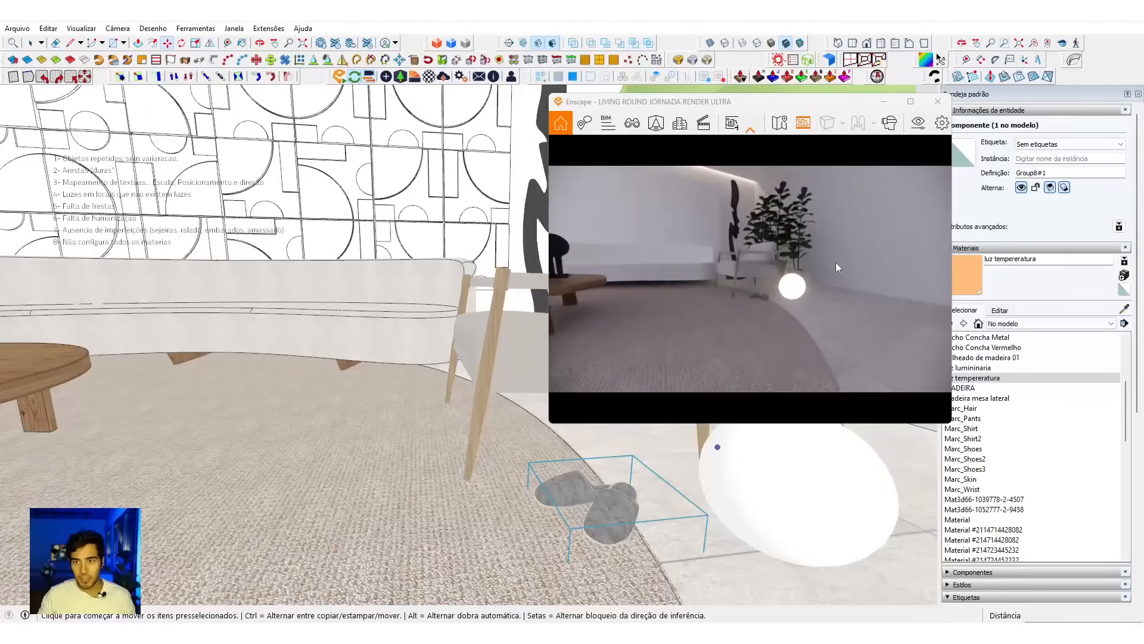
# Step: Examine the placed slippers and the whole living room in both the render and the model
pyautogui.moveTo(802, 273); pyautogui.dragTo(788, 280)
pyautogui.press('s')
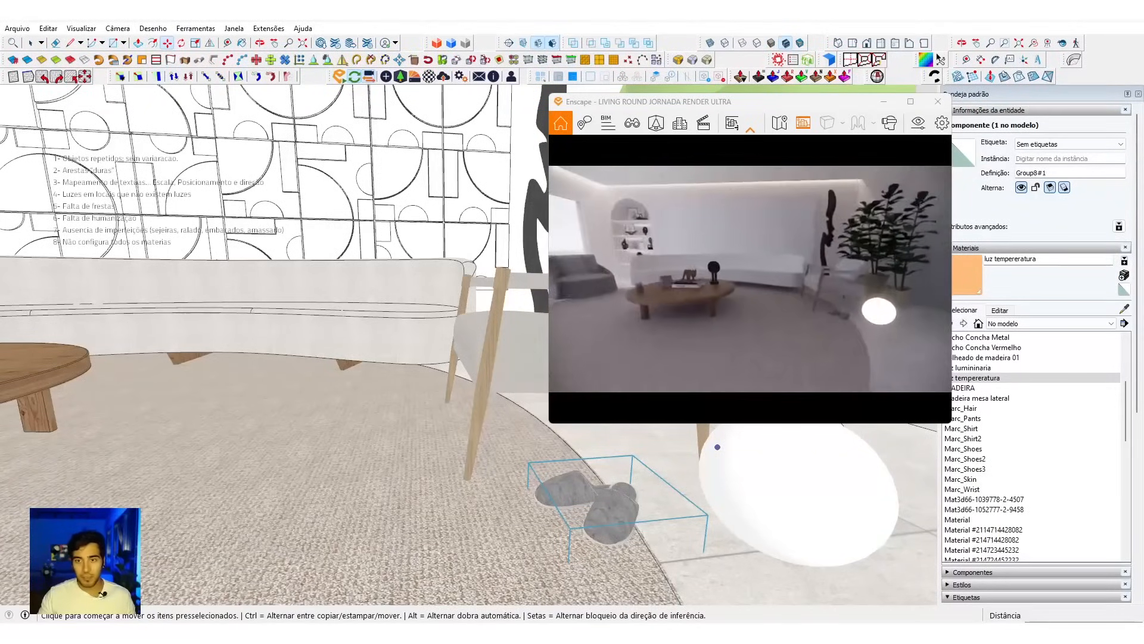
pyautogui.moveTo(481, 428); pyautogui.dragTo(454, 435, button='middle')
pyautogui.press('space')
pyautogui.scroll(-6, 353, 419)
pyautogui.moveTo(353, 420)
pyautogui.mouseDown(button='middle')
pyautogui.moveTo(406, 444)
pyautogui.moveTo(452, 434)
pyautogui.moveTo(439, 425)
pyautogui.moveTo(434, 435)
pyautogui.mouseUp(button='middle')
pyautogui.press('space')
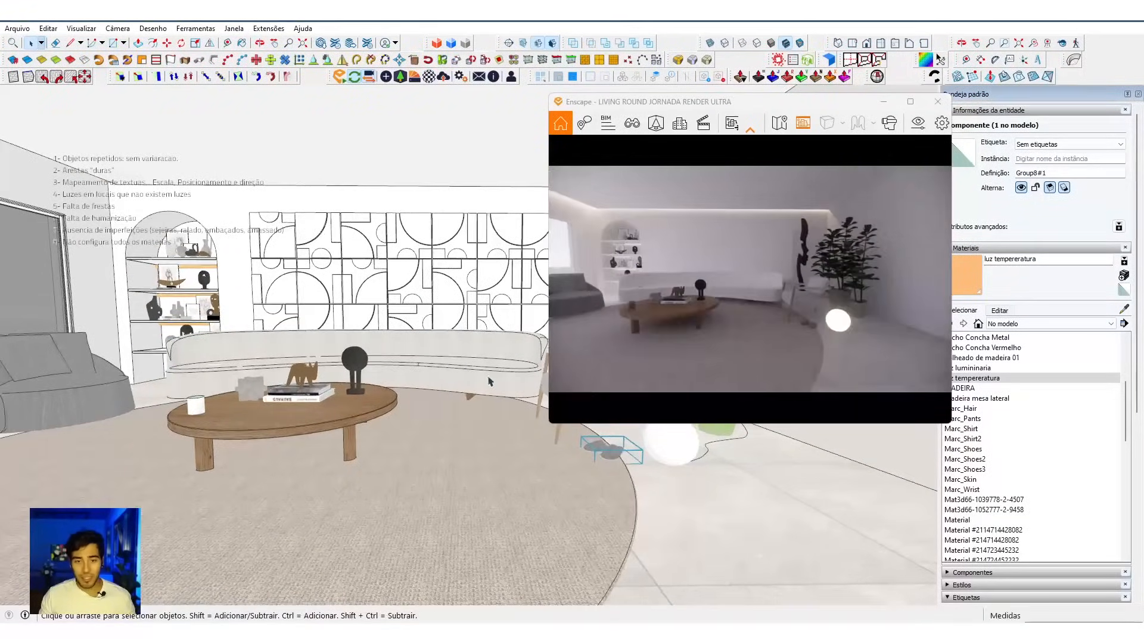
pyautogui.click(491, 382)
pyautogui.moveTo(368, 454); pyautogui.dragTo(408, 454, button='middle')
pyautogui.press('space')
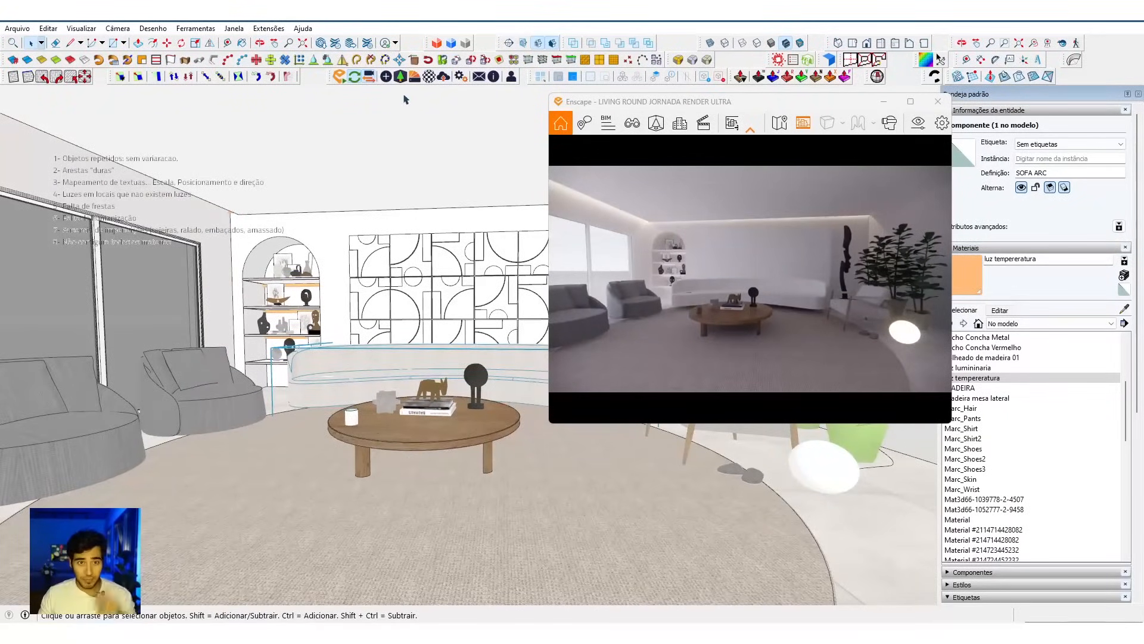
# Step: Start a file import and open the BLOCOS folder inside RENDER 100 on drive D
pyautogui.click(323, 48)
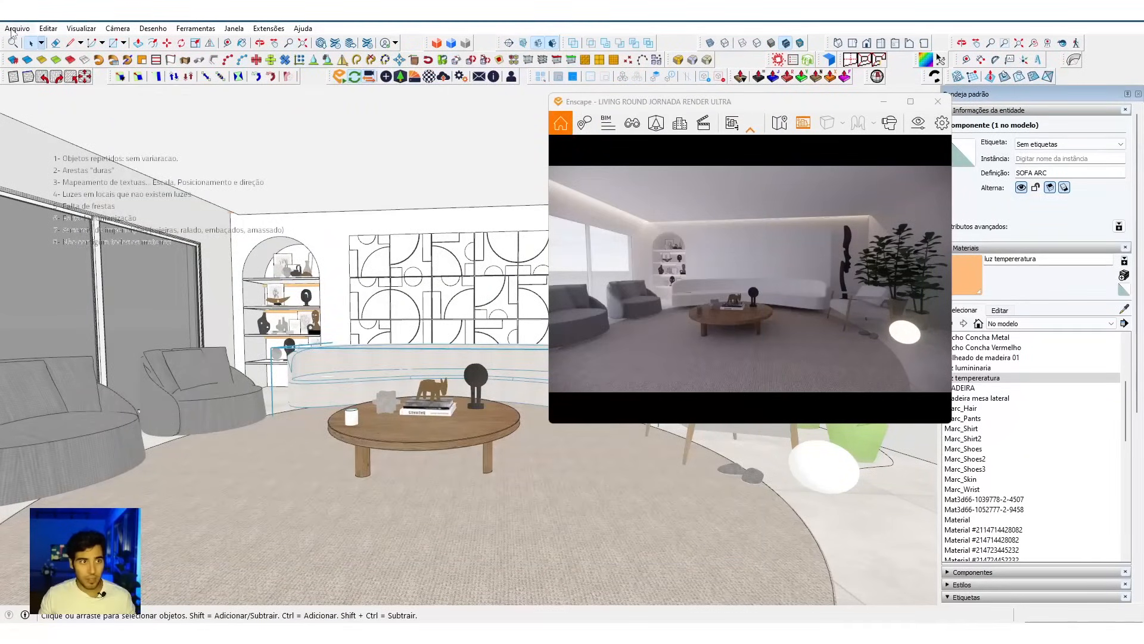
pyautogui.click(16, 29)
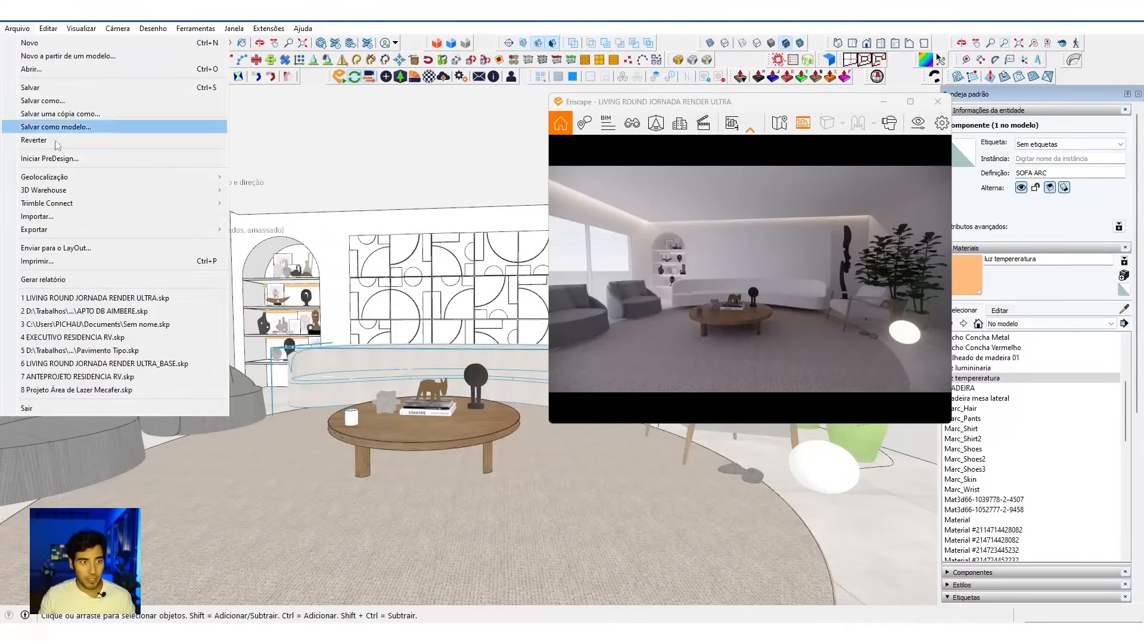
pyautogui.click(102, 219)
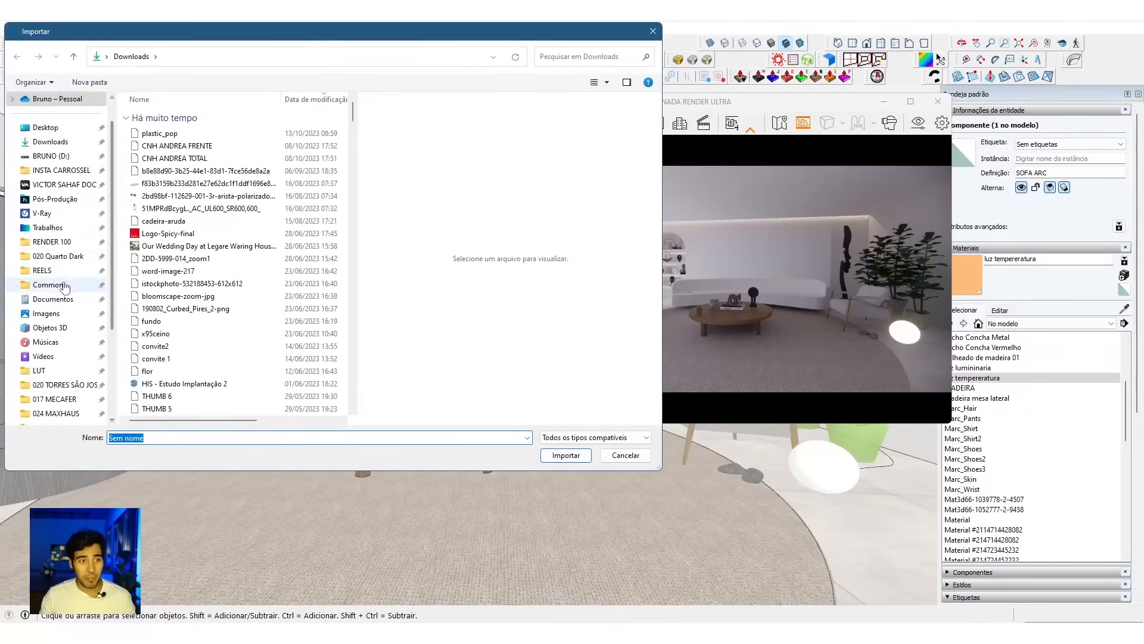
pyautogui.click(52, 242)
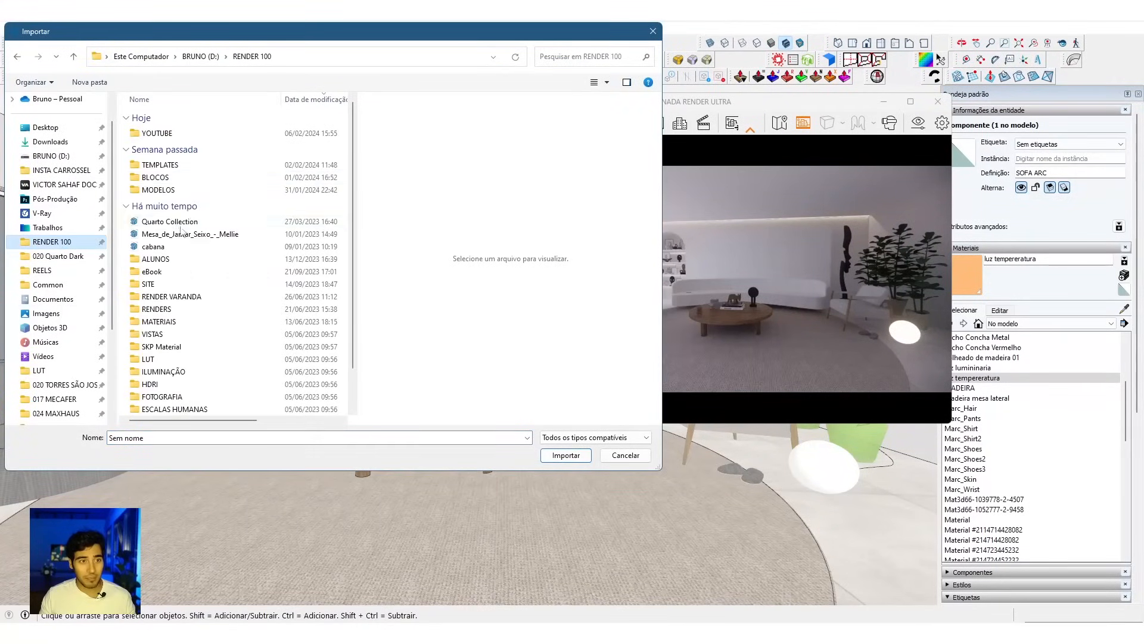
pyautogui.doubleClick(176, 177)
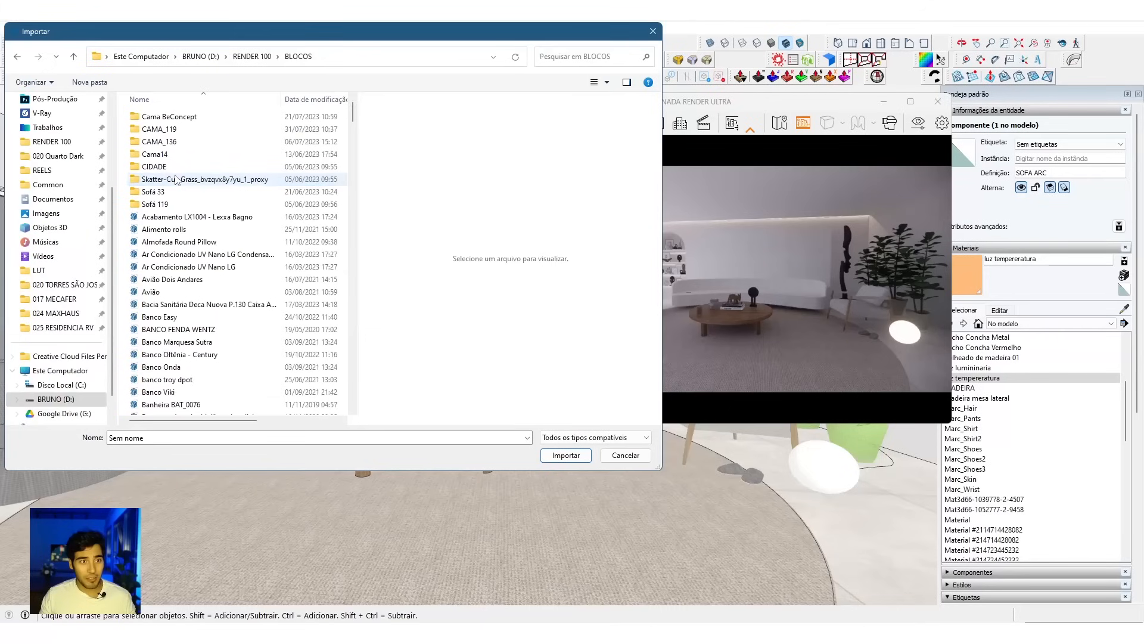
# Step: Find the Cortina_0039 block, import it, and place the curtain on the rug in front of the seating area
pyautogui.scroll(-1, 195, 210)
pyautogui.click(203, 231)
pyautogui.press('c')
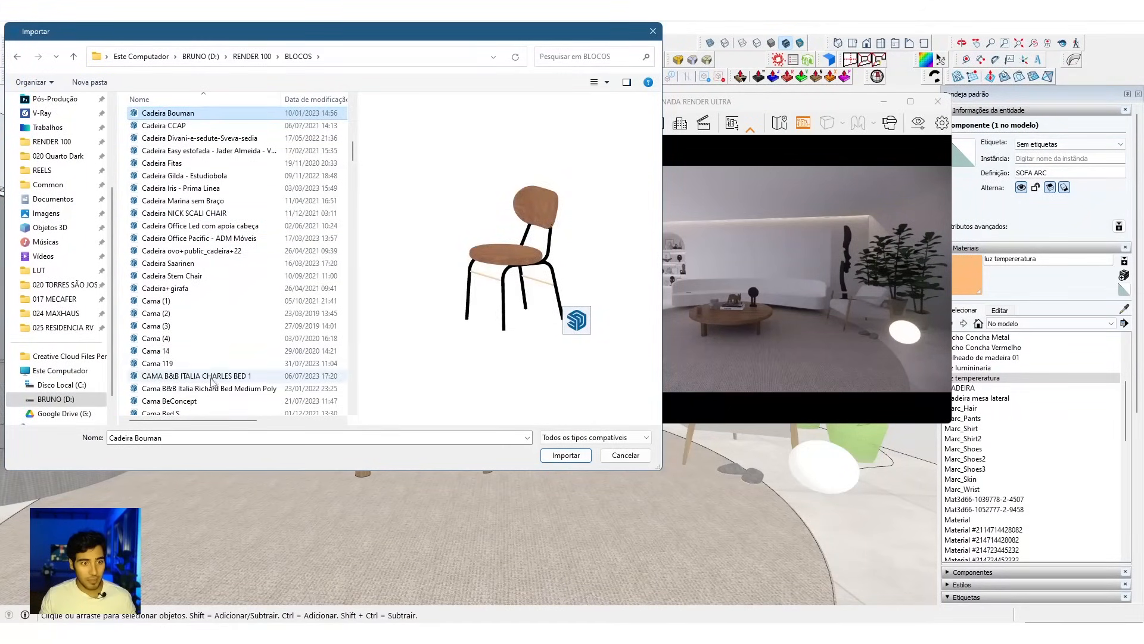
pyautogui.scroll(-5, 176, 190)
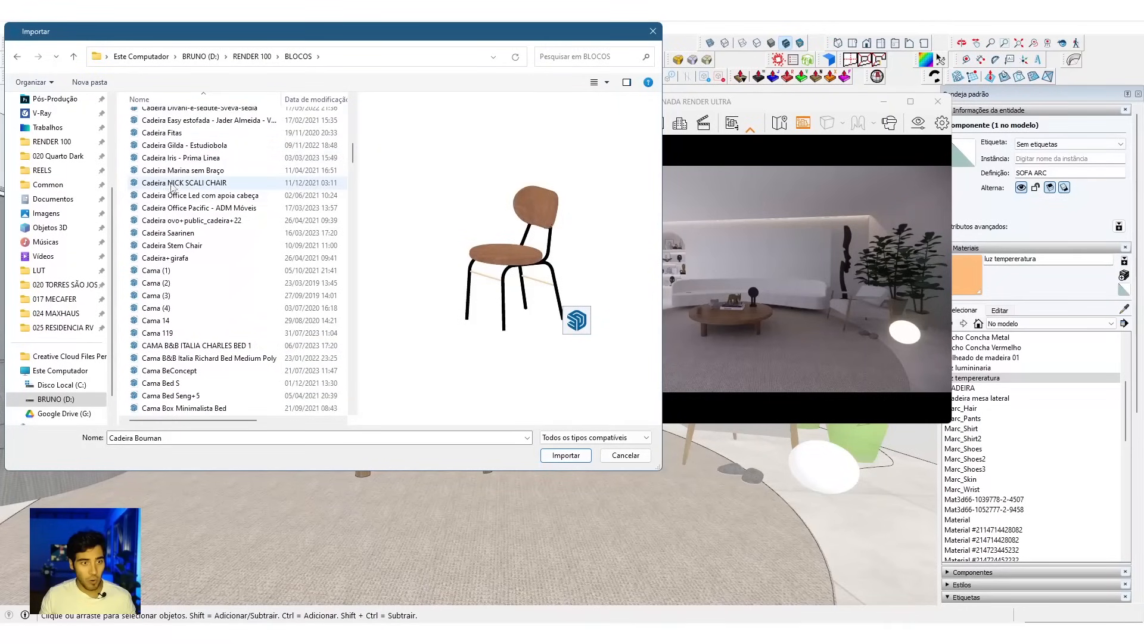
pyautogui.scroll(-8, 197, 307)
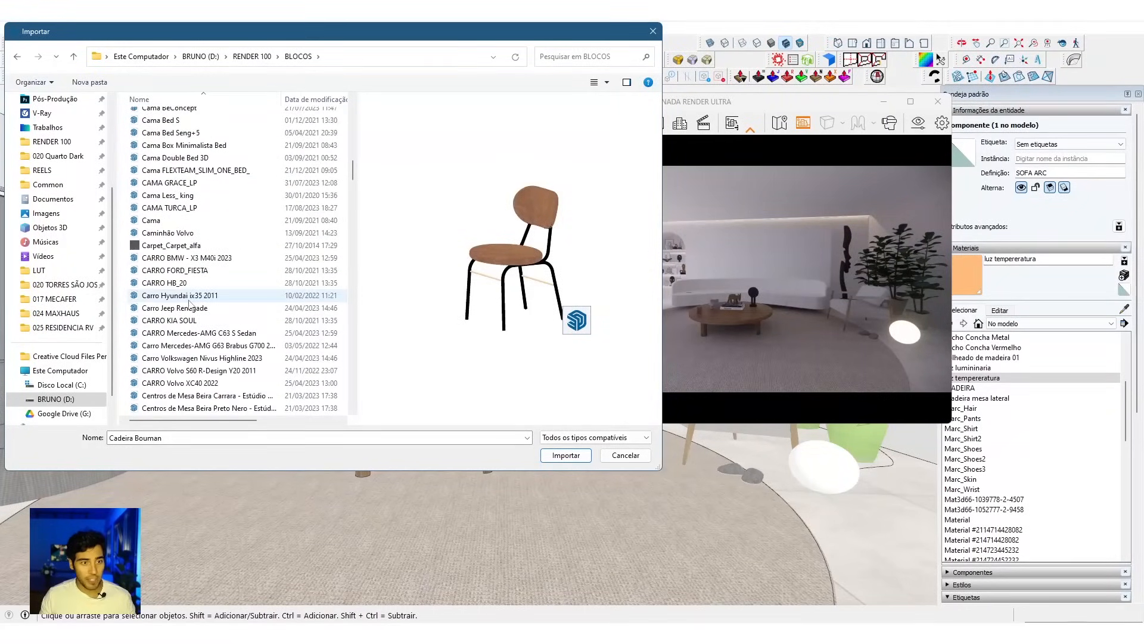
pyautogui.scroll(-4, 214, 298)
pyautogui.click(183, 262)
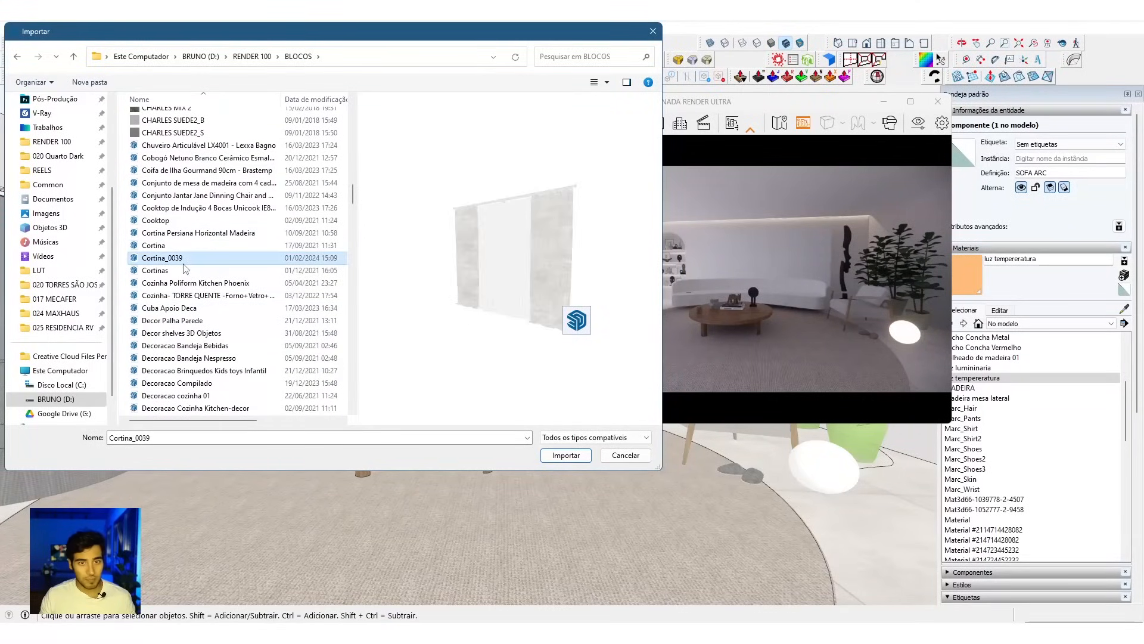
pyautogui.click(563, 456)
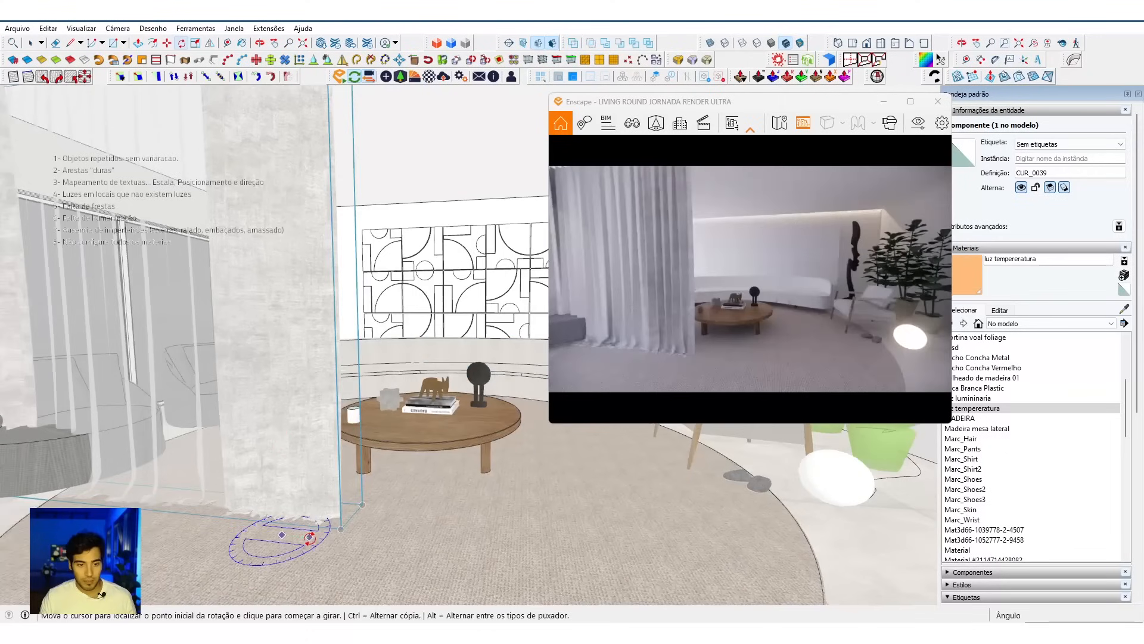
pyautogui.click(309, 537)
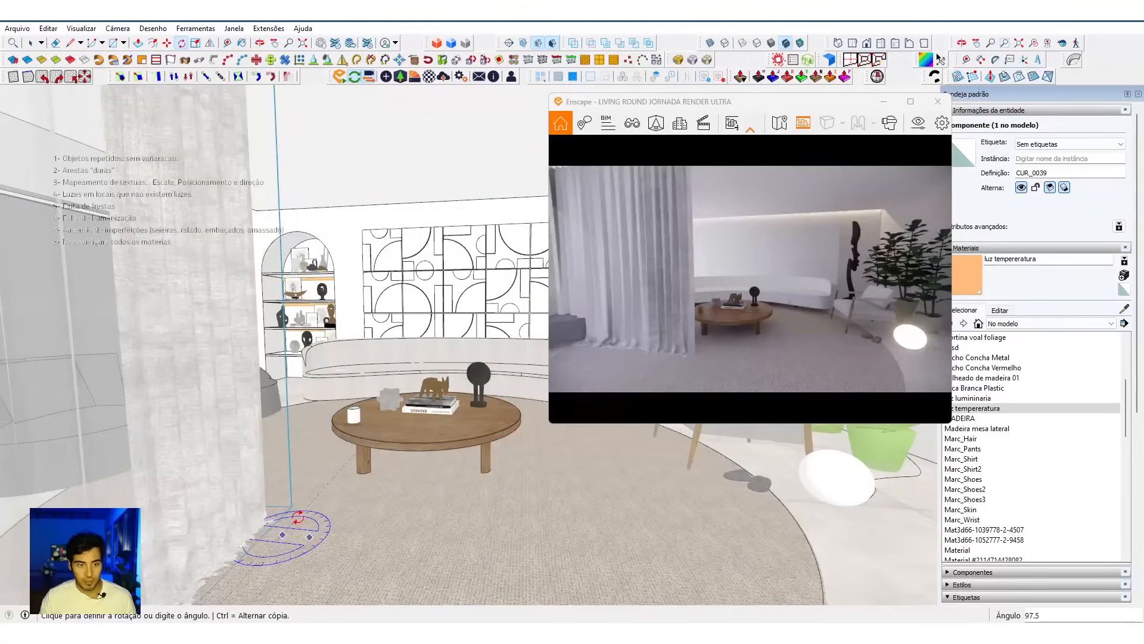
# Step: Rotate the curtain on the floor plane to run along the window wall, and turn it a further 180°
pyautogui.click(298, 517)
pyautogui.scroll(-2, 299, 515)
pyautogui.moveTo(304, 506); pyautogui.dragTo(443, 563, button='middle')
pyautogui.click(443, 567)
pyautogui.click(441, 572)
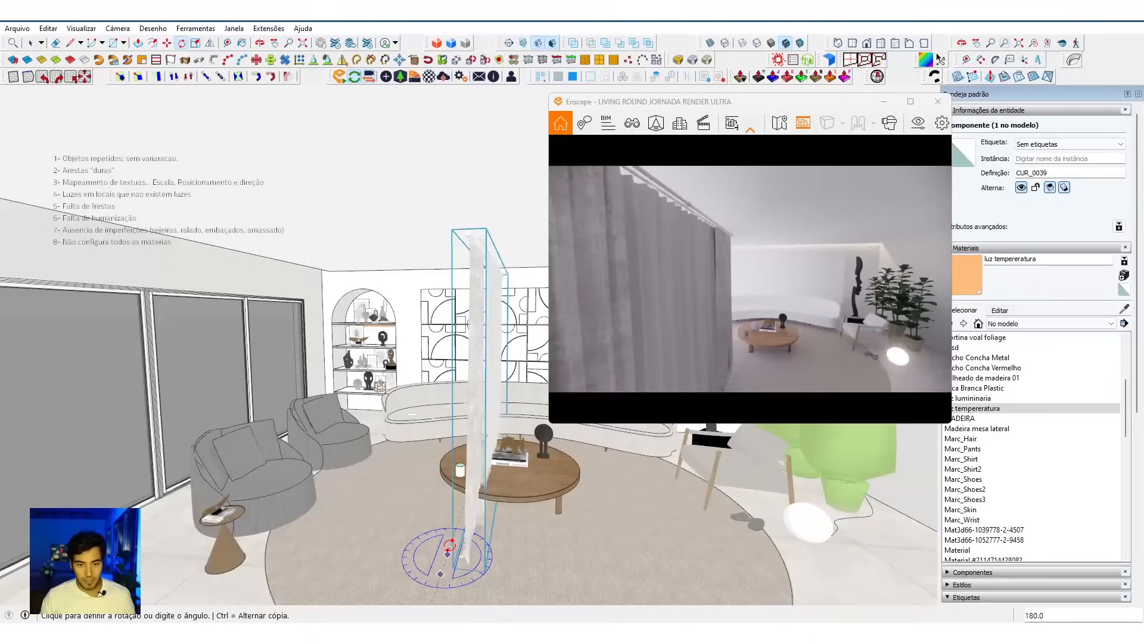
pyautogui.click(449, 545)
# Step: Align the curtain to the window wall and its end to the wall with the bookcase niche
pyautogui.scroll(4, 280, 289)
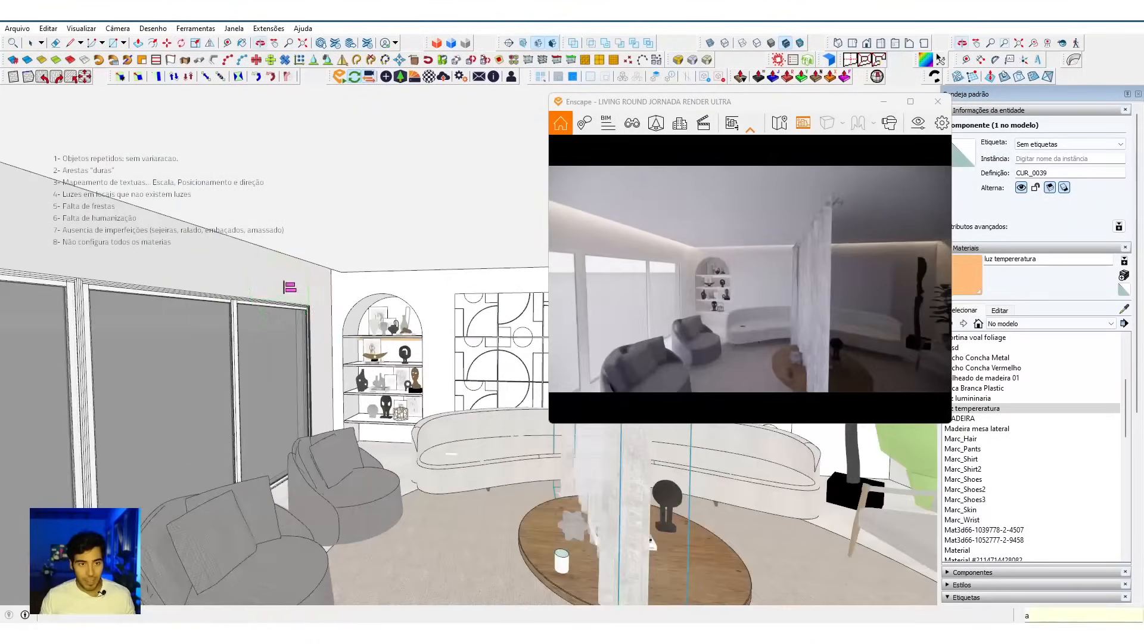
pyautogui.click(293, 286)
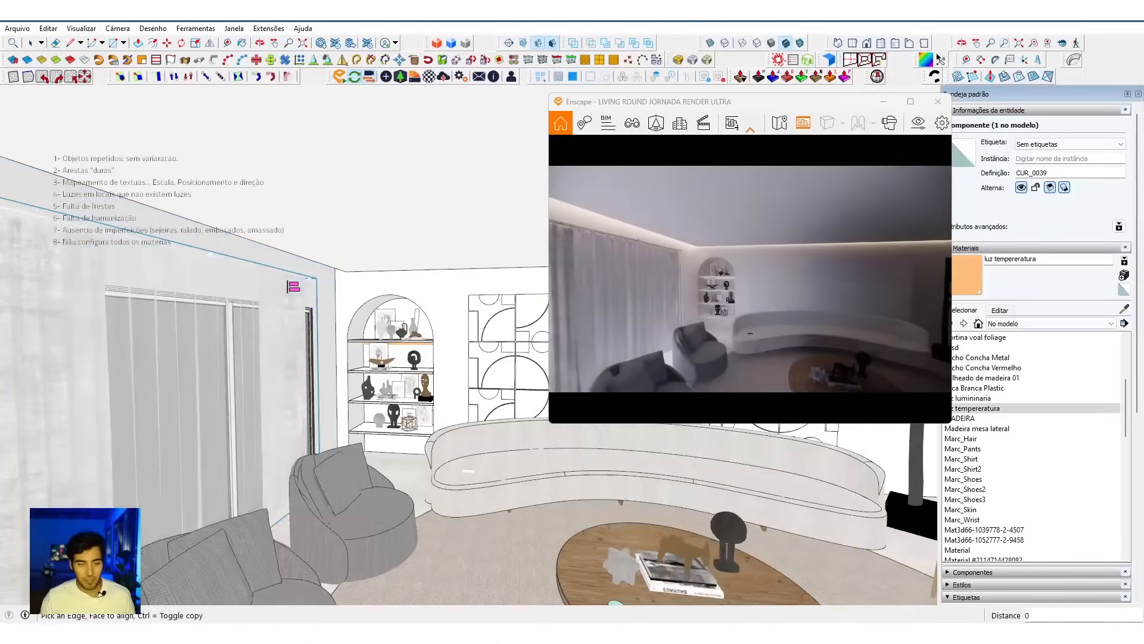
pyautogui.scroll(3, 349, 300)
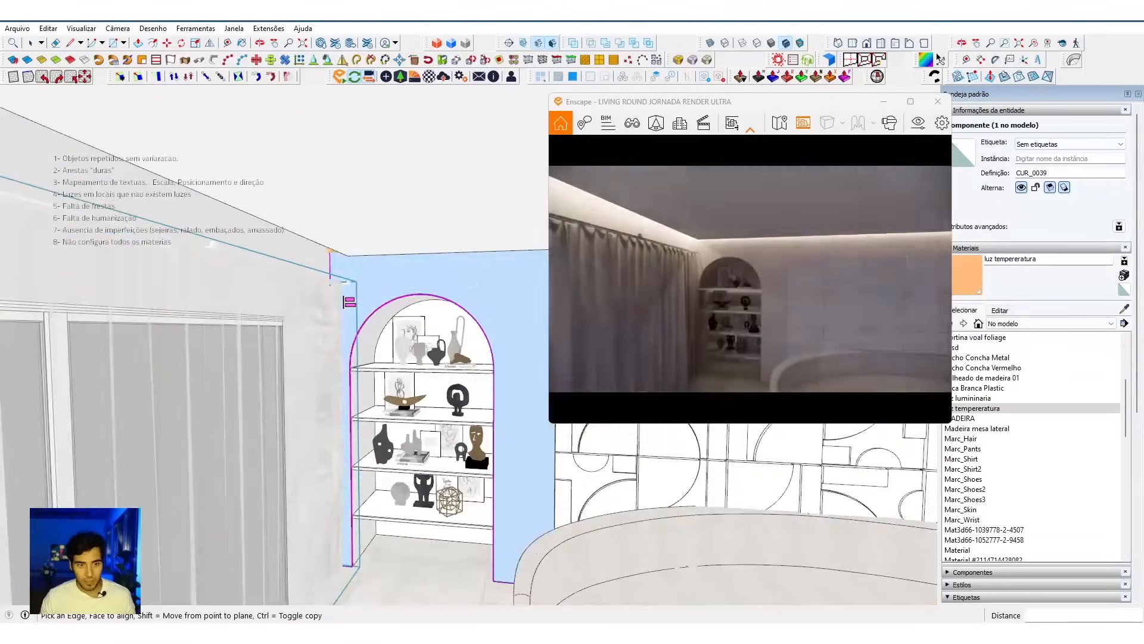
pyautogui.scroll(-2, 353, 300)
# Step: Scale the curtain vertically by a factor of about 1.11 so it reaches up into the ceiling recess
pyautogui.press('s')
pyautogui.scroll(-3, 300, 285)
pyautogui.click(300, 279)
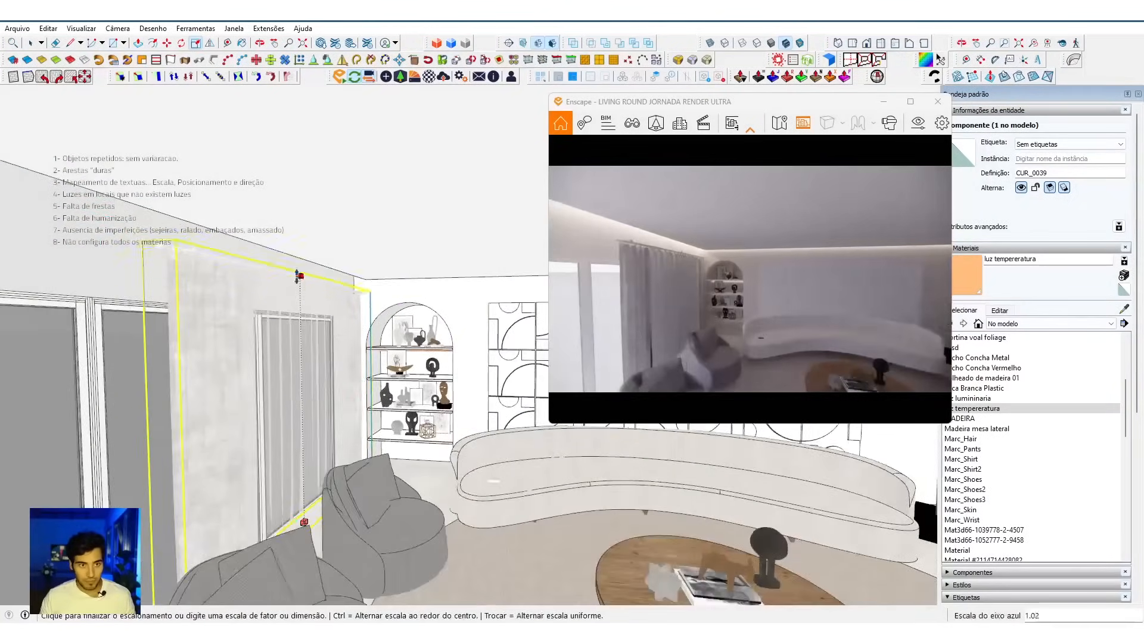
pyautogui.scroll(3, 289, 239)
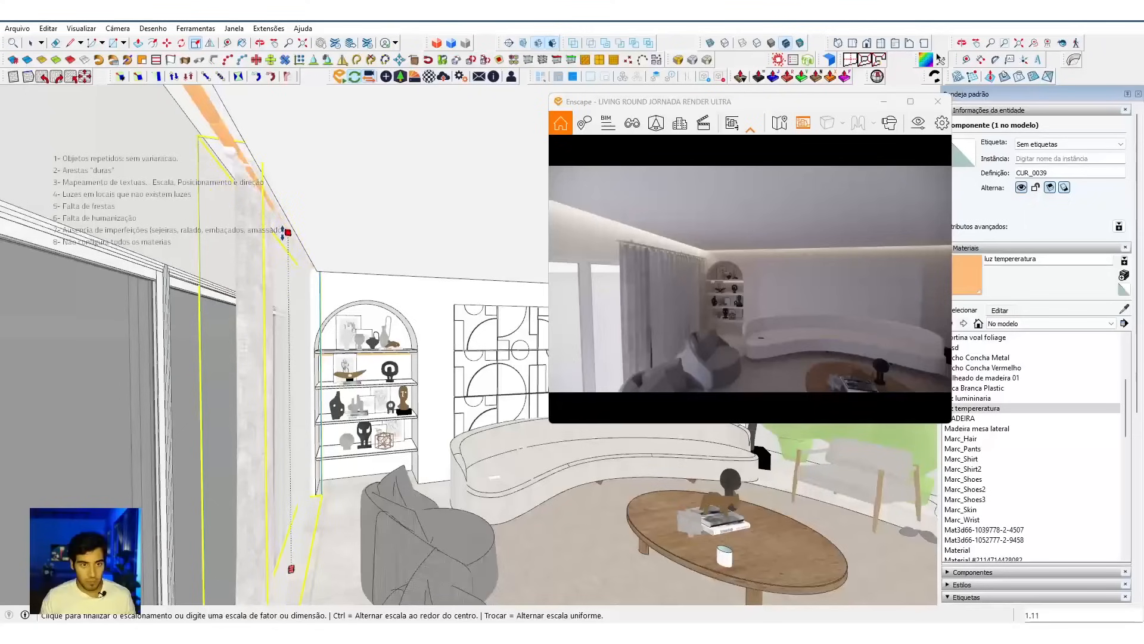
pyautogui.click(285, 231)
# Step: Stretch the curtain lengthwise along the window wall, extending it away from the bookcase niche past the end of the window
pyautogui.moveTo(322, 352); pyautogui.dragTo(117, 389, button='middle')
pyautogui.click(303, 362)
pyautogui.moveTo(209, 371); pyautogui.dragTo(259, 365, button='middle')
pyautogui.scroll(-2, 177, 376)
pyautogui.moveTo(177, 375); pyautogui.dragTo(268, 360, button='middle')
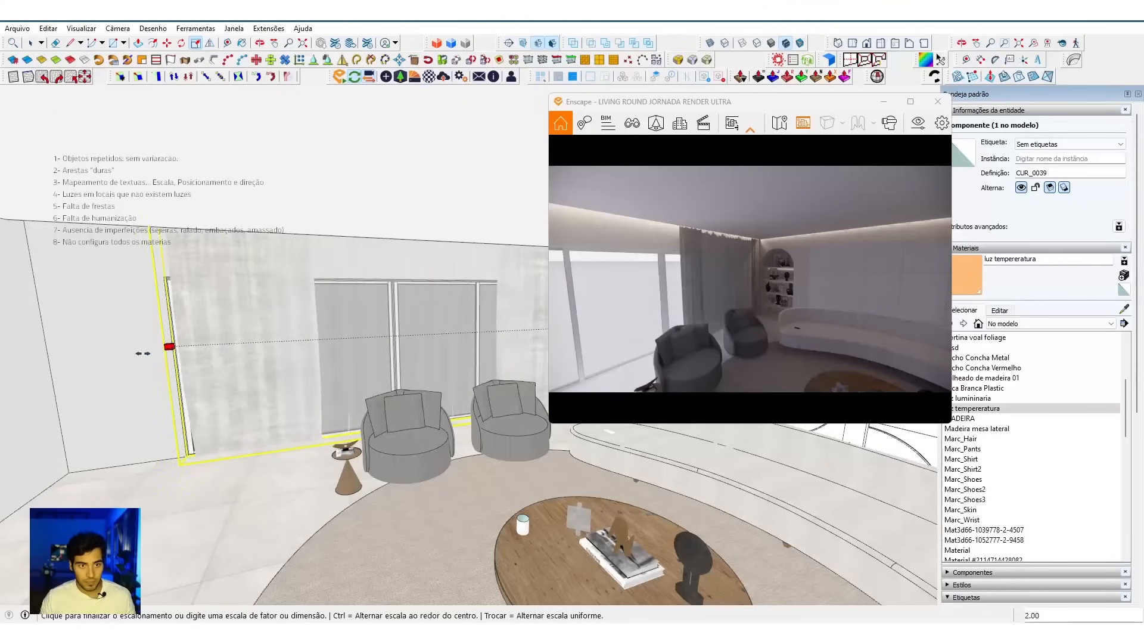
pyautogui.click(116, 341)
# Step: Inside the curtain component, narrow the sheer curtain group to a single panel at the end farthest from the niche
pyautogui.press('space')
pyautogui.doubleClick(262, 349)
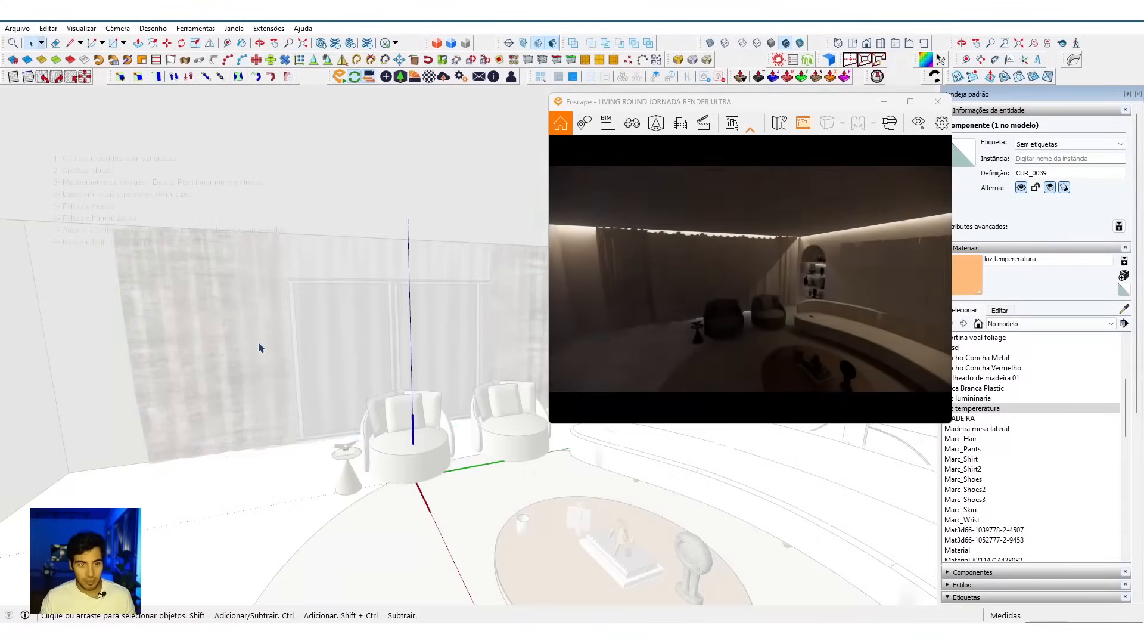
pyautogui.scroll(1, 286, 349)
pyautogui.doubleClick(238, 351)
pyautogui.click(296, 334)
pyautogui.moveTo(297, 334); pyautogui.dragTo(289, 357, button='middle')
pyautogui.press('s')
pyautogui.moveTo(411, 345); pyautogui.dragTo(485, 364, button='middle')
pyautogui.click(495, 318)
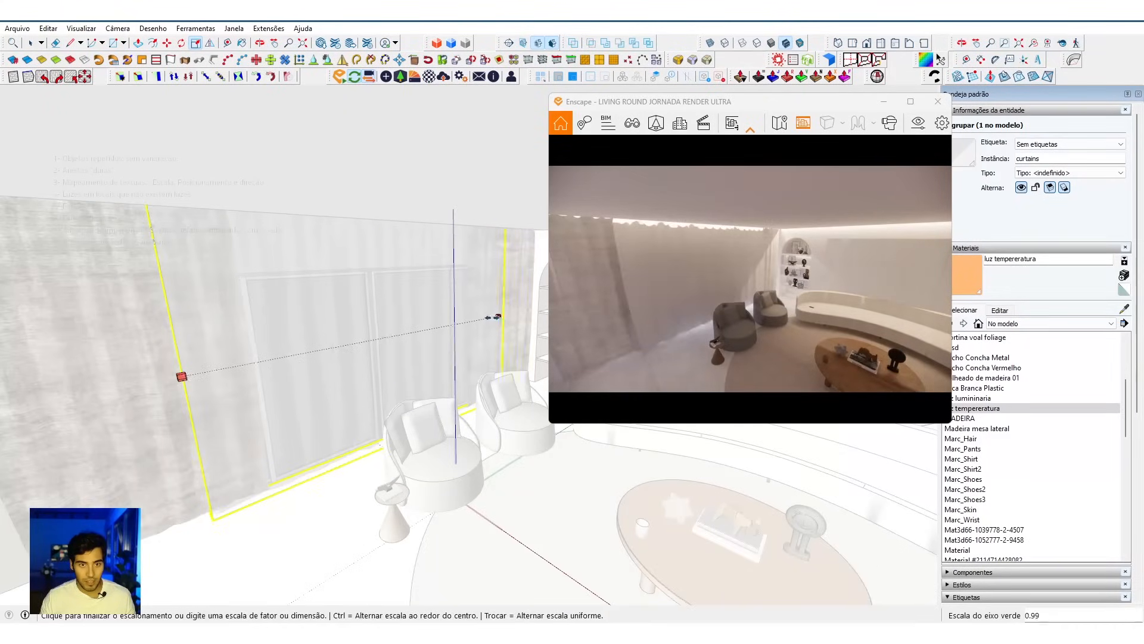
pyautogui.click(282, 377)
pyautogui.press('space')
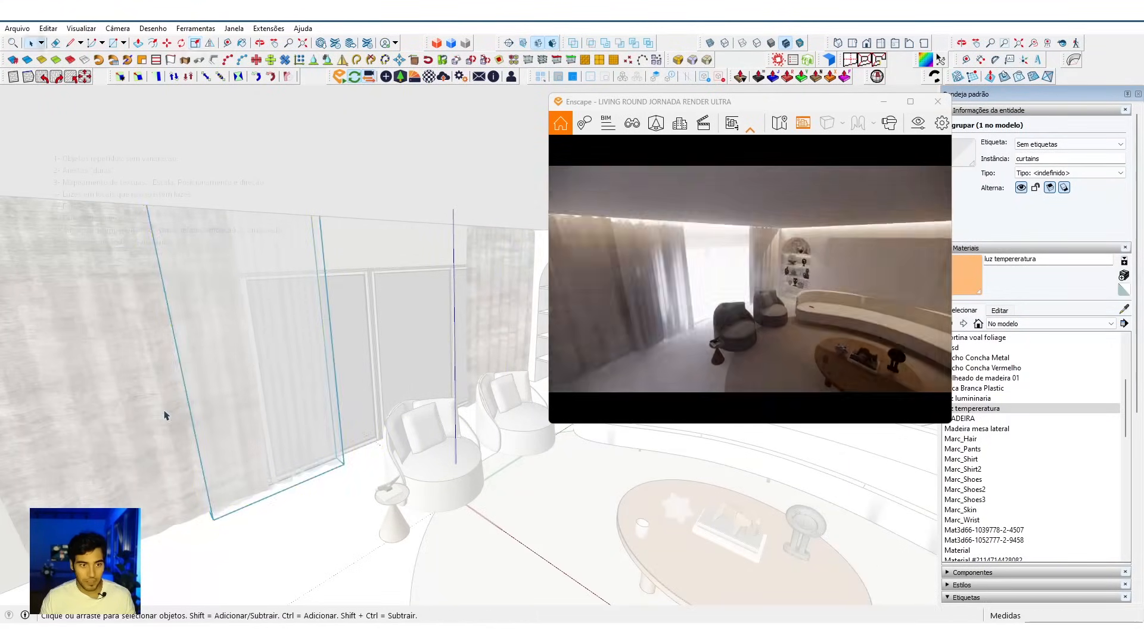
# Step: Select the geometry of the heavy curtain panel farthest from the niche and narrow it to expose more of the window
pyautogui.doubleClick(166, 413)
pyautogui.tripleClick(166, 413)
pyautogui.moveTo(166, 414); pyautogui.dragTo(383, 480, button='middle')
pyautogui.moveTo(2, 103); pyautogui.dragTo(1, 101)
pyautogui.moveTo(303, 348); pyautogui.dragTo(337, 399, button='middle')
pyautogui.press('s')
pyautogui.scroll(4, 352, 319)
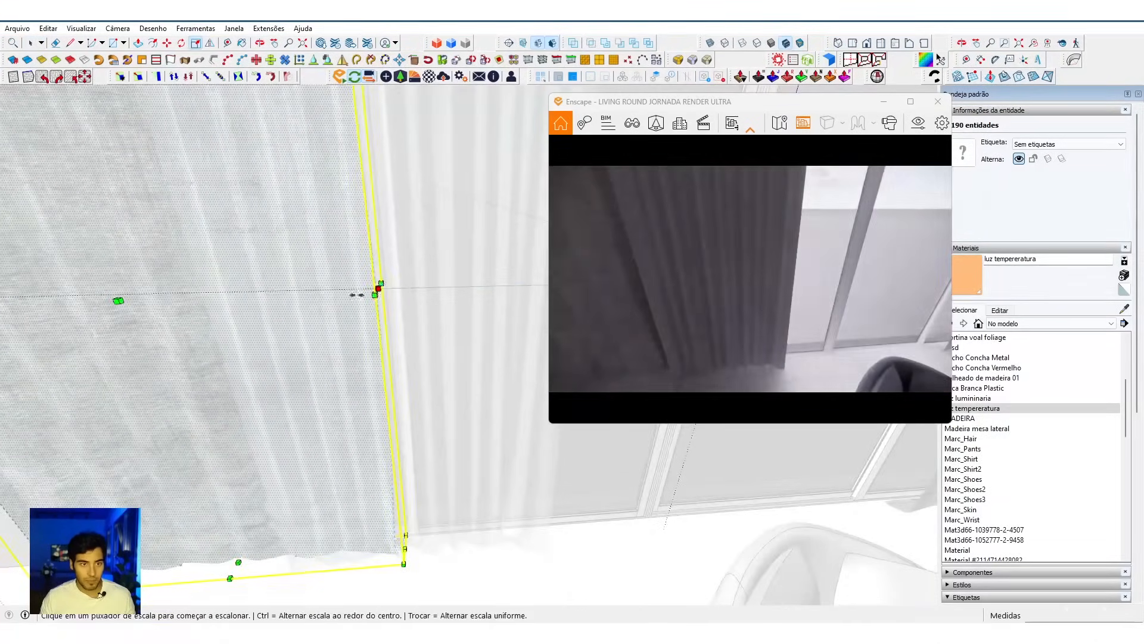
pyautogui.click(375, 289)
pyautogui.click(153, 356)
pyautogui.scroll(-3, 157, 362)
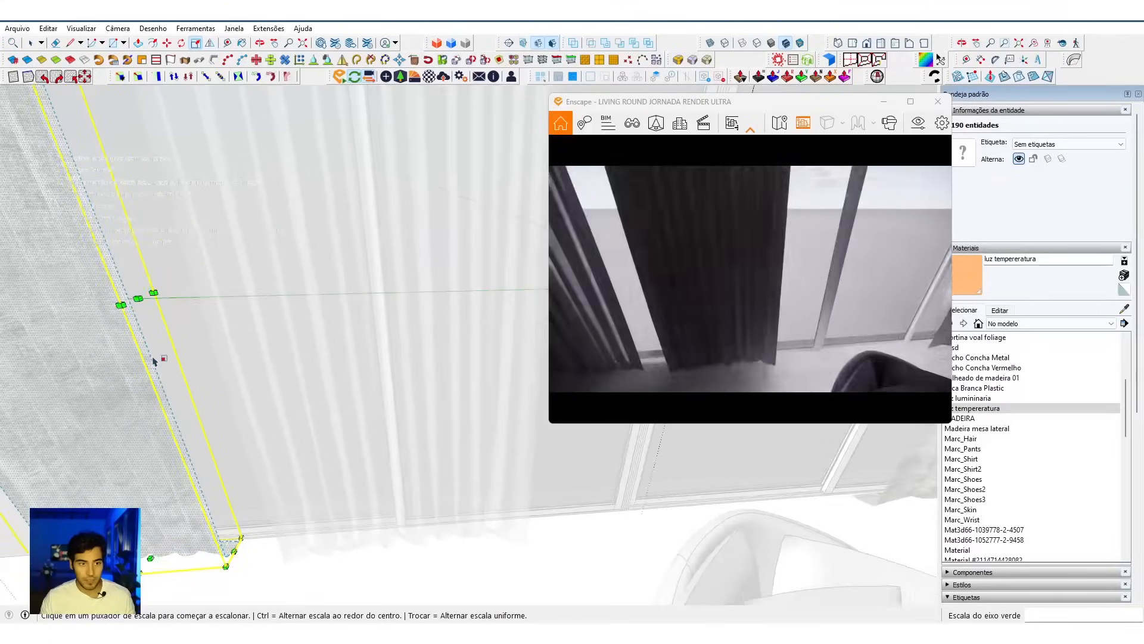
pyautogui.moveTo(438, 403); pyautogui.dragTo(97, 407, button='middle')
# Step: Select the heavy curtain panel beside the bookcase niche and narrow it toward the niche wall
pyautogui.press('space')
pyautogui.moveTo(490, 438); pyautogui.dragTo(325, 201)
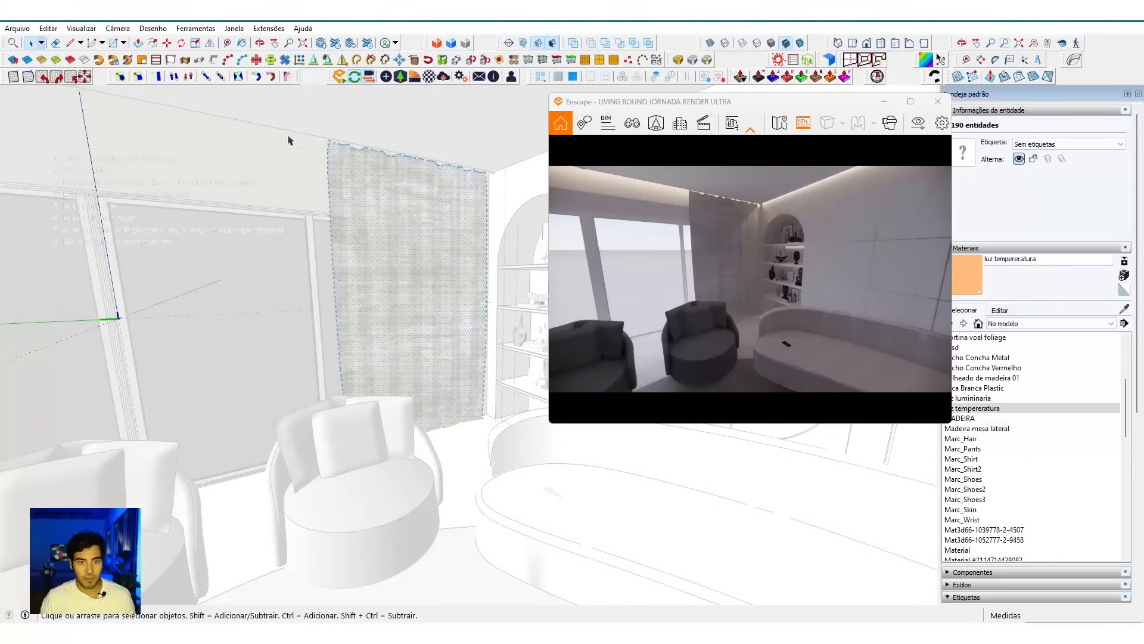
pyautogui.scroll(3, 409, 257)
pyautogui.moveTo(408, 258); pyautogui.dragTo(394, 375, button='middle')
pyautogui.scroll(2, 391, 372)
pyautogui.press('s')
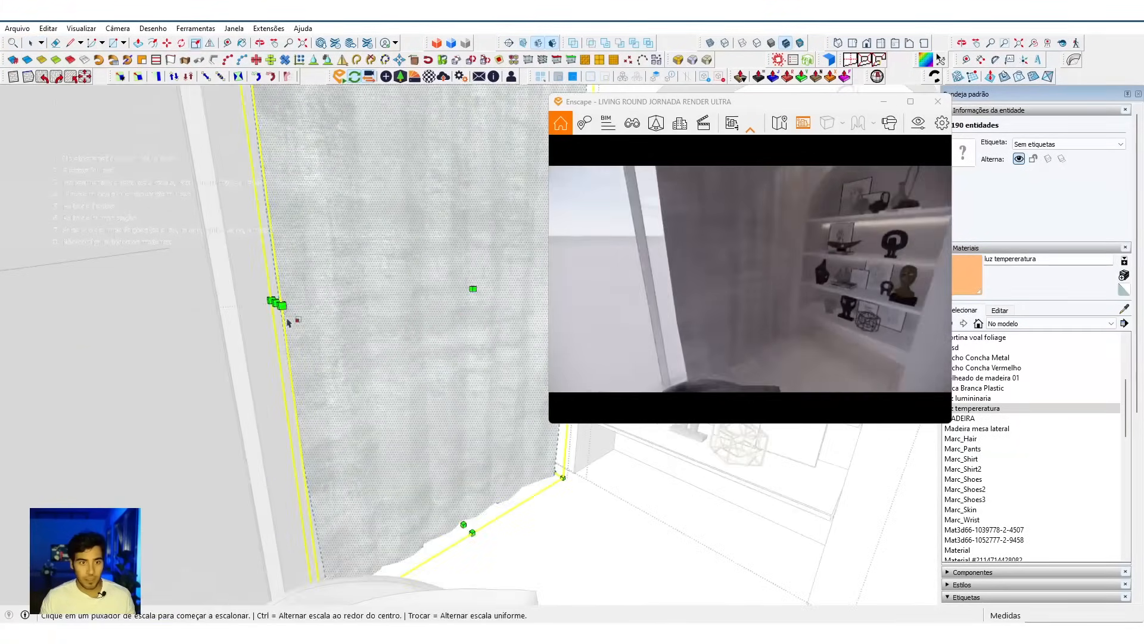
pyautogui.moveTo(278, 305); pyautogui.dragTo(388, 288)
pyautogui.scroll(-3, 390, 286)
pyautogui.scroll(-3, 389, 286)
pyautogui.moveTo(388, 287); pyautogui.dragTo(294, 357, button='middle')
# Step: Leave the heavy curtain's geometry and move the sheer curtain group 0.360 m along the window toward the farther heavy panel
pyautogui.press('space')
pyautogui.click(270, 368)
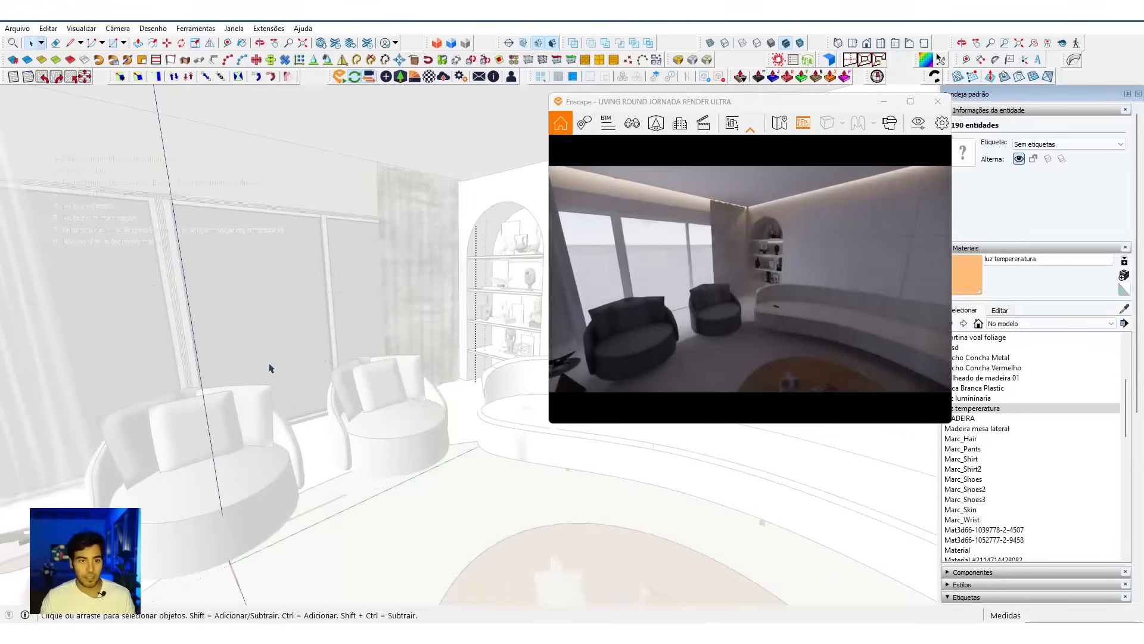
pyautogui.scroll(-3, 225, 373)
pyautogui.moveTo(225, 373); pyautogui.dragTo(281, 358, button='middle')
pyautogui.click(281, 358)
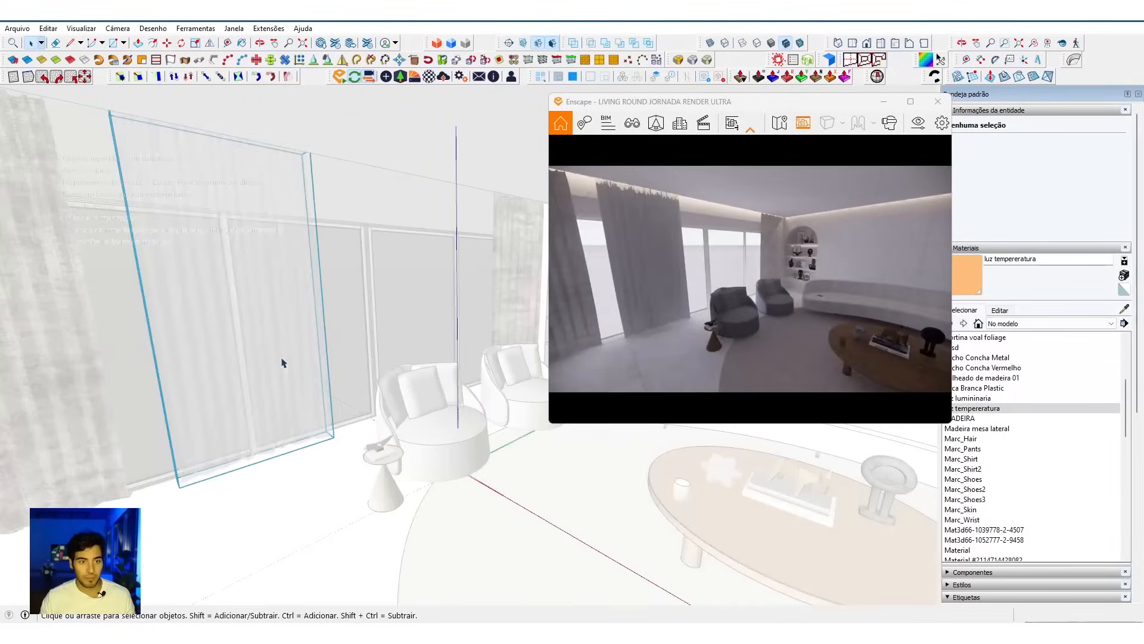
pyautogui.scroll(-2, 281, 388)
pyautogui.press('m')
pyautogui.click(294, 438)
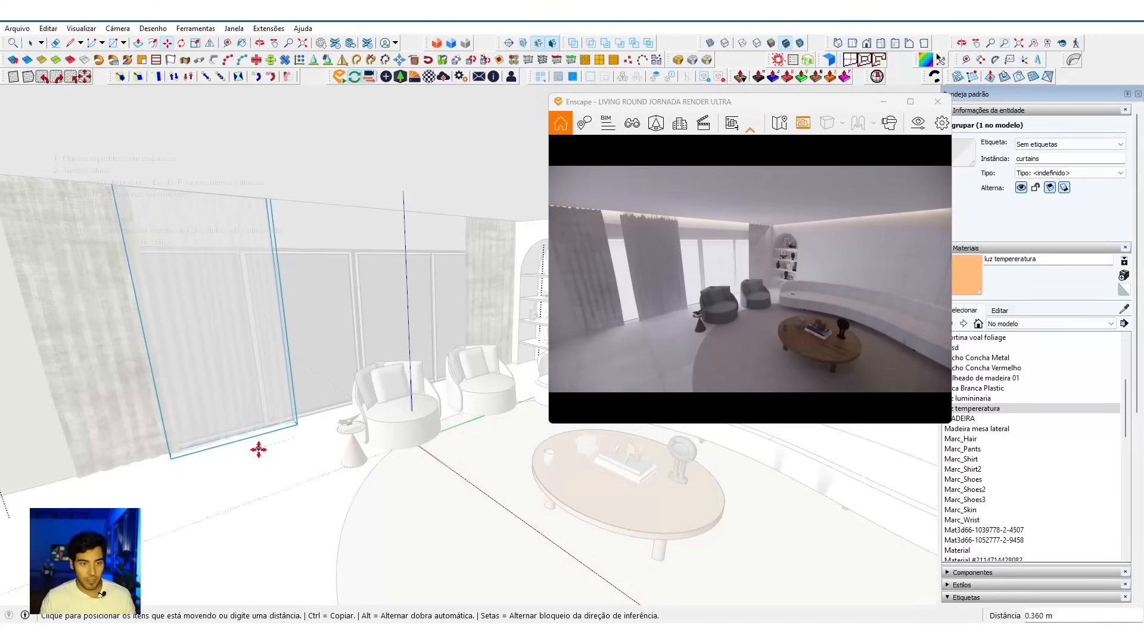
pyautogui.click(258, 447)
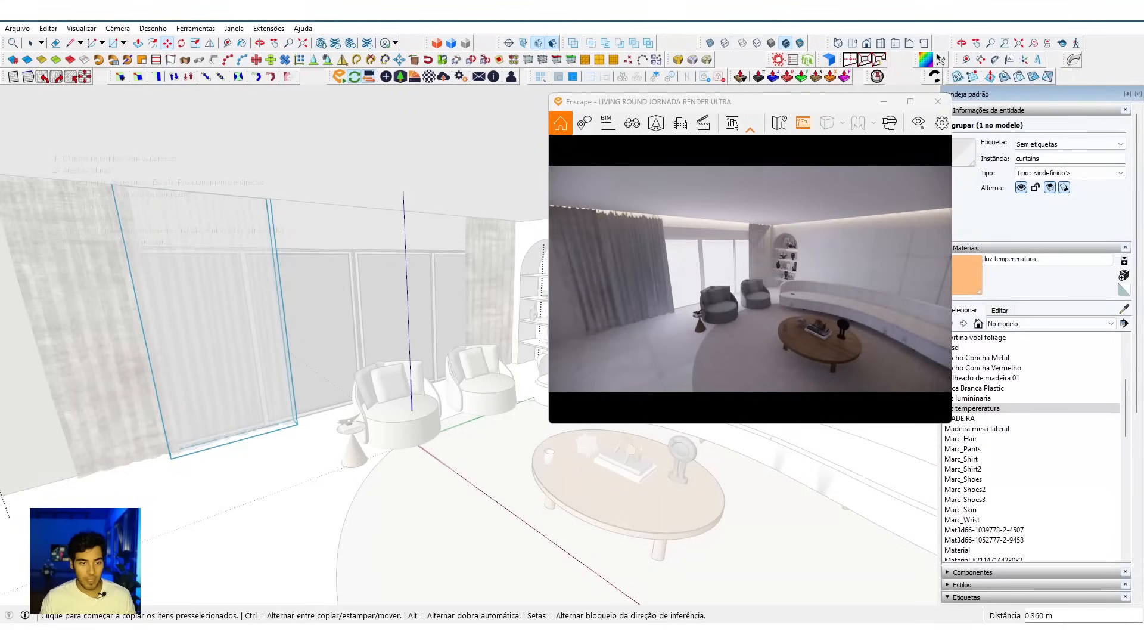
# Step: Copy the sheer curtain, move the copy 1.240 m next to the heavy panel by the niche, and leave component editing
pyautogui.press('ctrl')
pyautogui.click(70, 543)
pyautogui.click(304, 463)
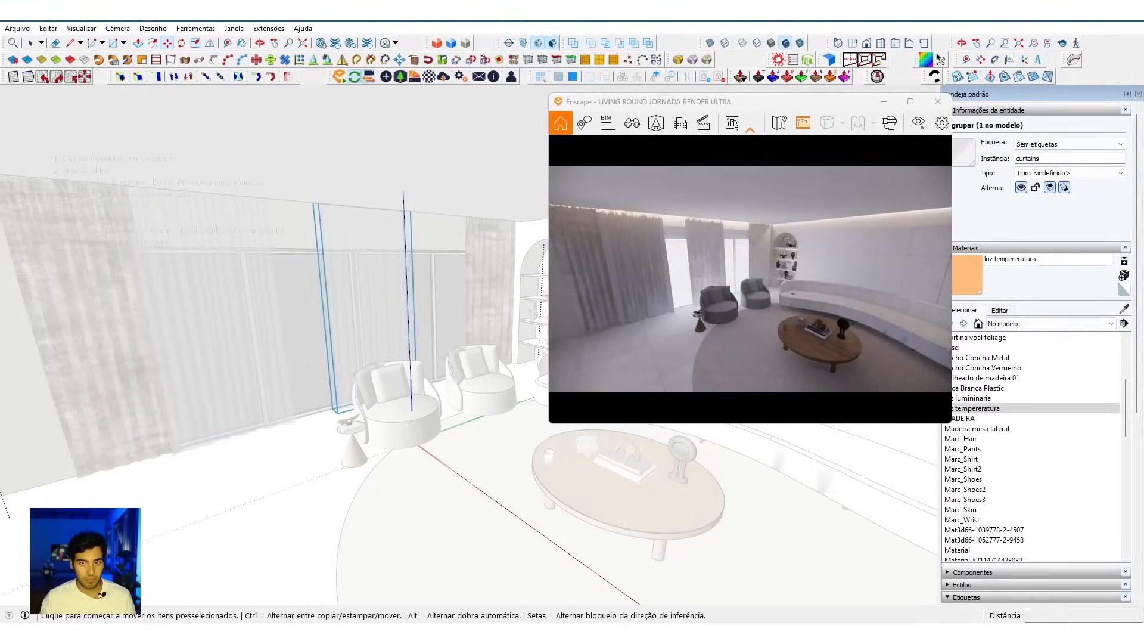
pyautogui.click(153, 516)
pyautogui.click(299, 465)
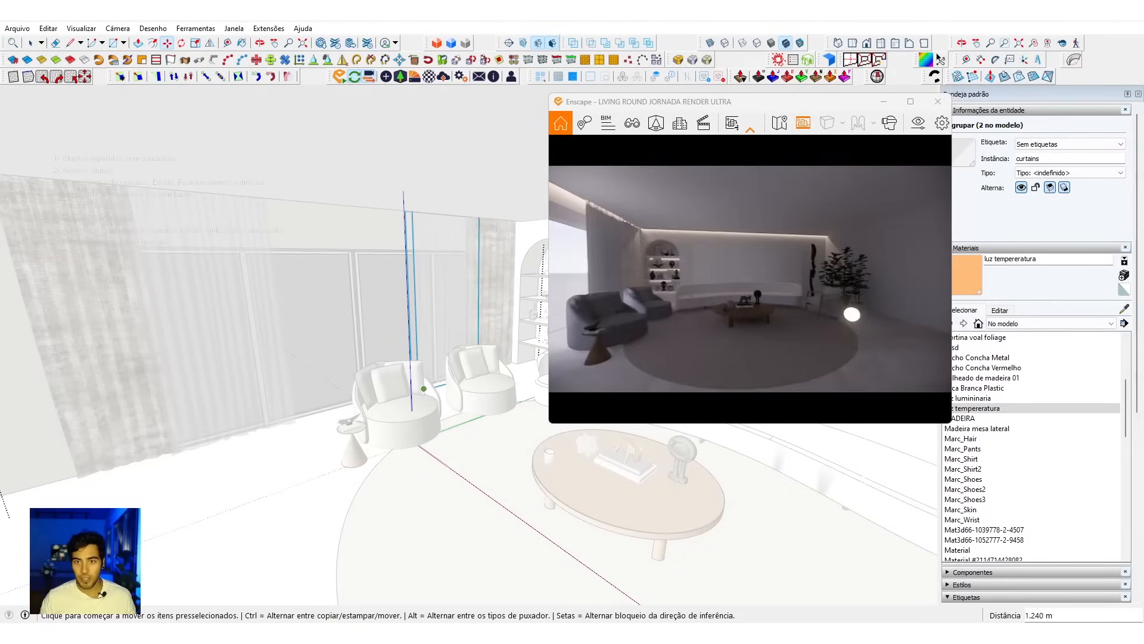
pyautogui.moveTo(735, 322); pyautogui.dragTo(735, 310)
pyautogui.middleClick(534, 318)
pyautogui.press('space')
pyautogui.click(536, 316)
pyautogui.click(537, 317)
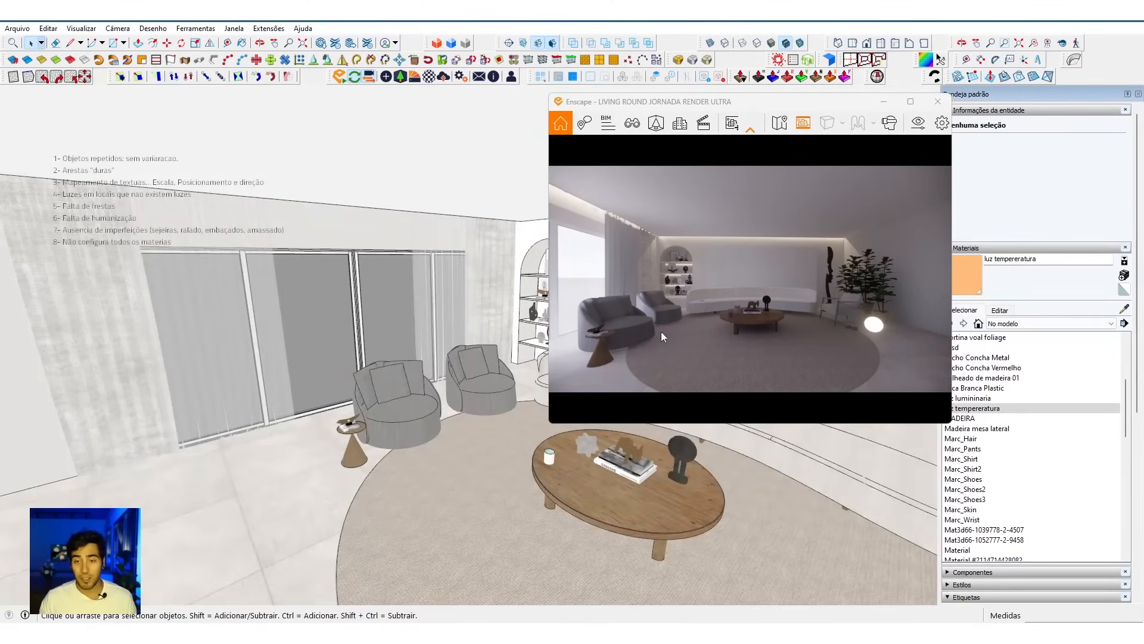
# Step: Enlarge the Enscape render window and open its visual settings beside it
pyautogui.moveTo(661, 331); pyautogui.dragTo(669, 331)
pyautogui.moveTo(655, 103); pyautogui.dragTo(366, 81)
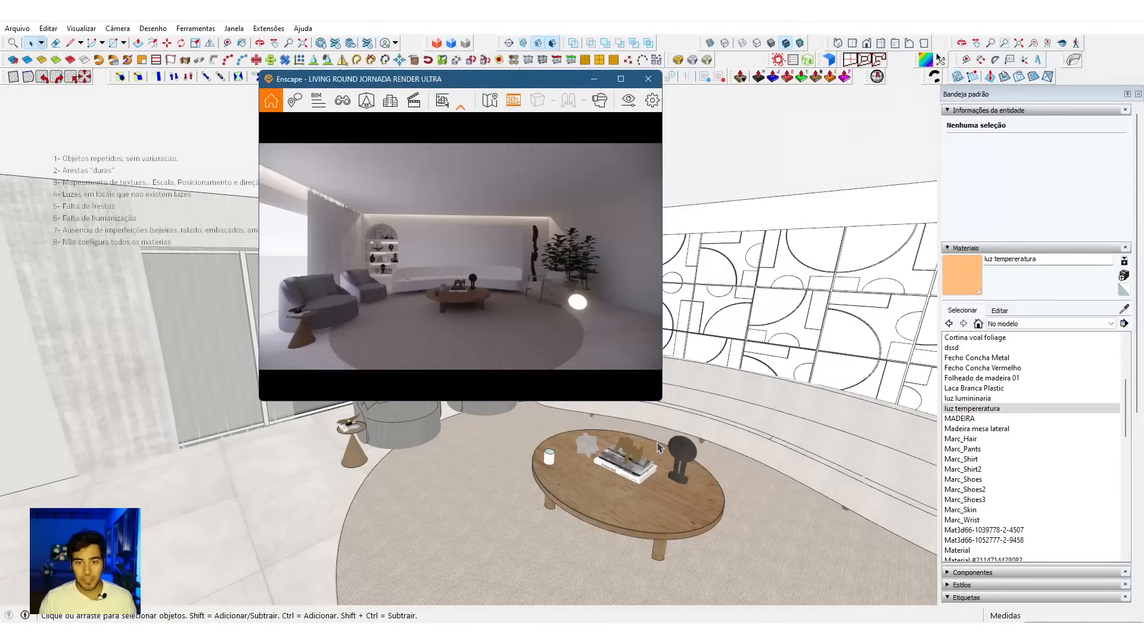
pyautogui.moveTo(664, 405); pyautogui.dragTo(799, 489)
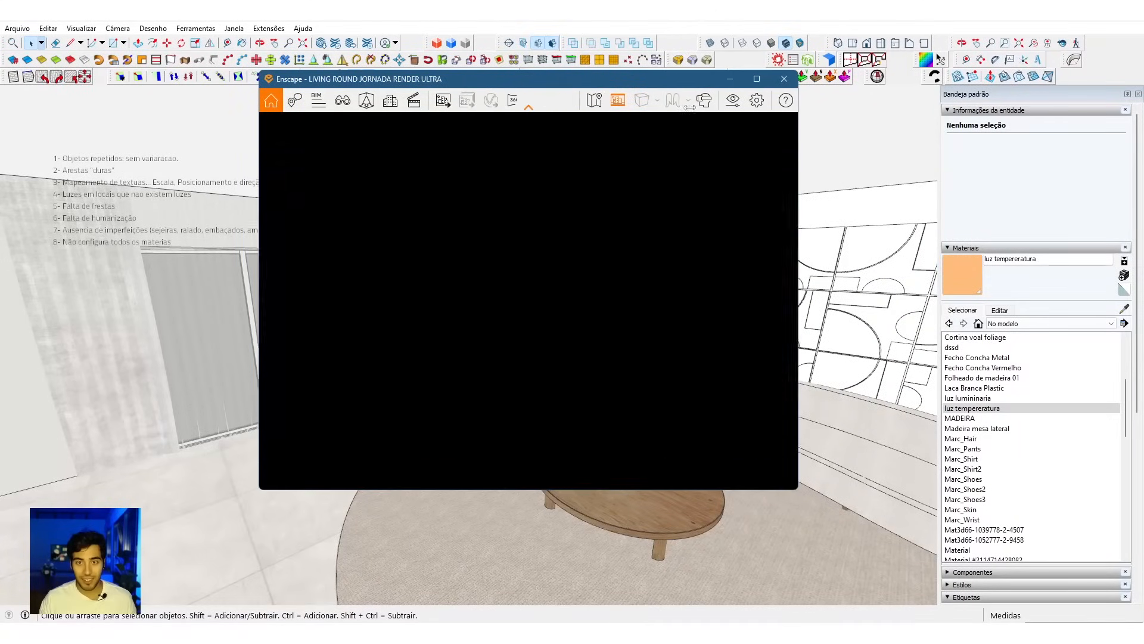
pyautogui.click(733, 100)
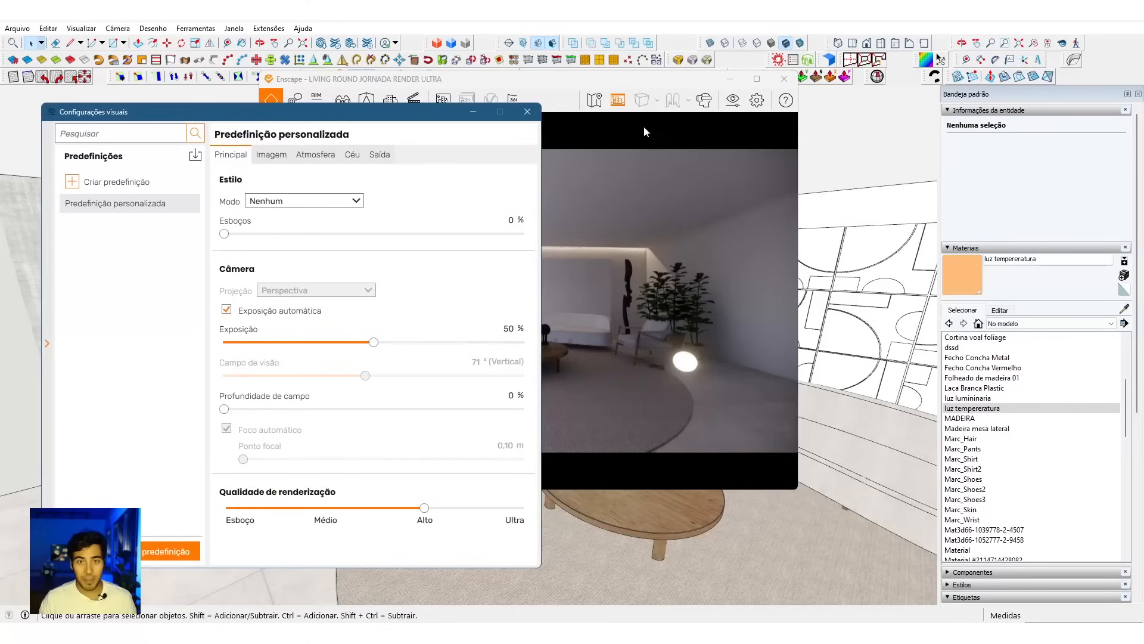
pyautogui.moveTo(601, 84); pyautogui.dragTo(801, 93)
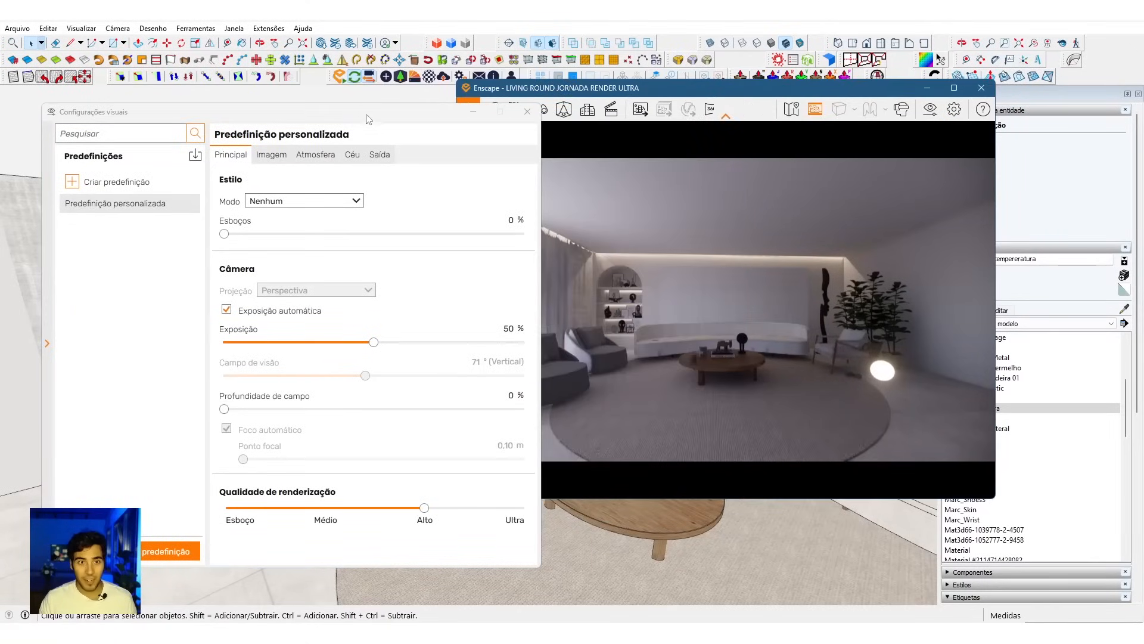
pyautogui.moveTo(364, 119); pyautogui.dragTo(284, 104)
# Step: Set the render style mode to Branco and reframe the living room view
pyautogui.click(267, 183)
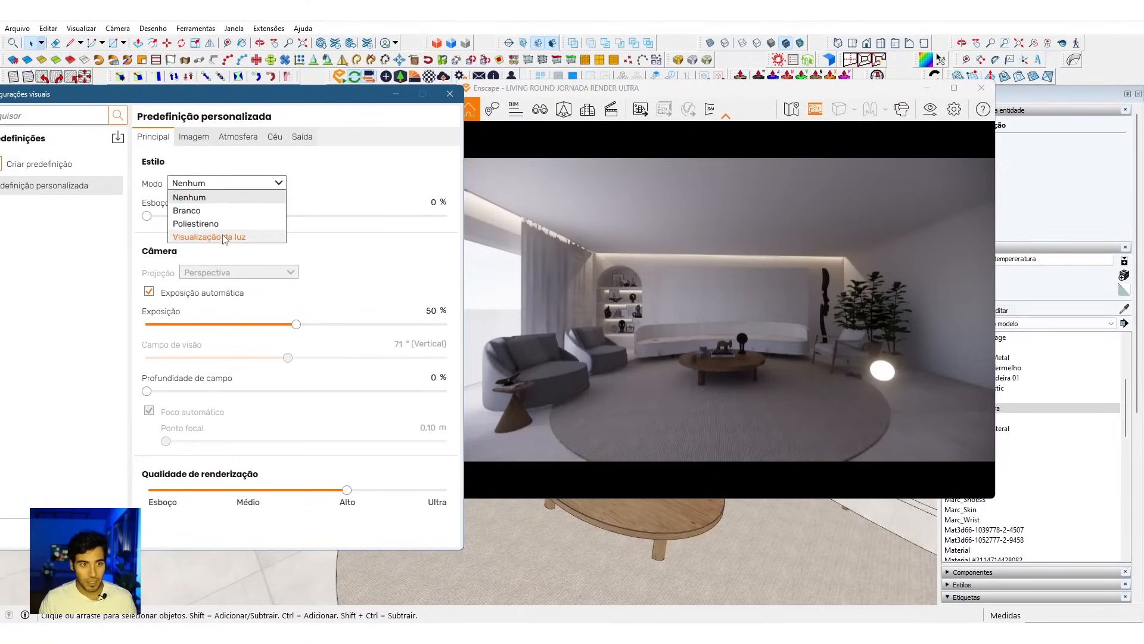
pyautogui.click(194, 211)
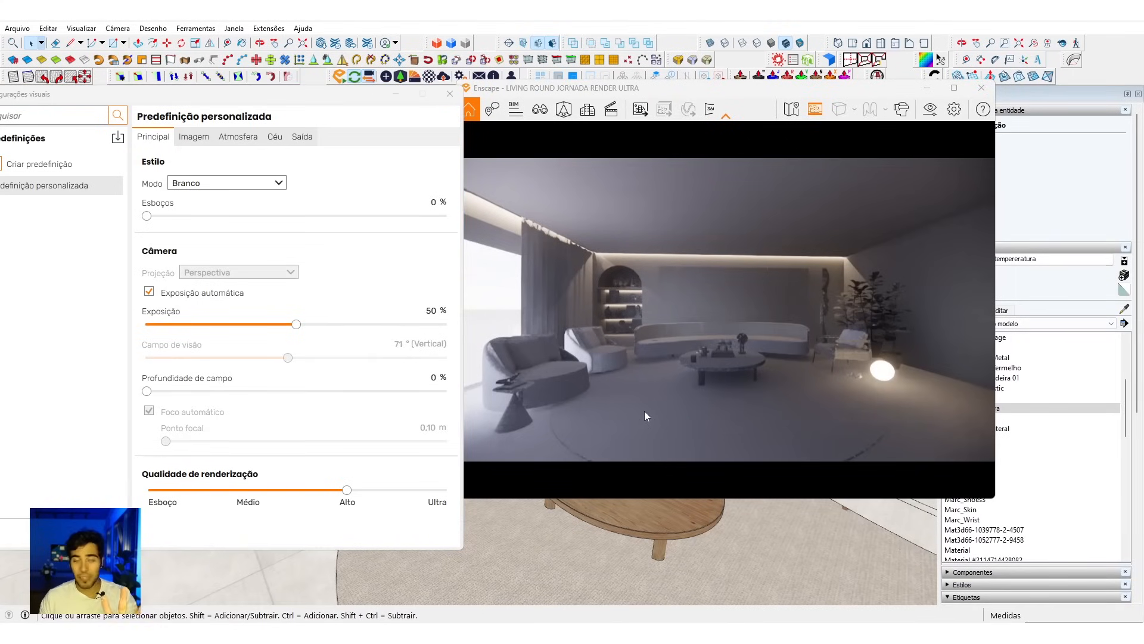
pyautogui.scroll(-1, 705, 405)
pyautogui.moveTo(705, 405)
pyautogui.mouseDown()
pyautogui.moveTo(694, 401)
pyautogui.moveTo(720, 424)
pyautogui.moveTo(708, 394)
pyautogui.mouseUp()
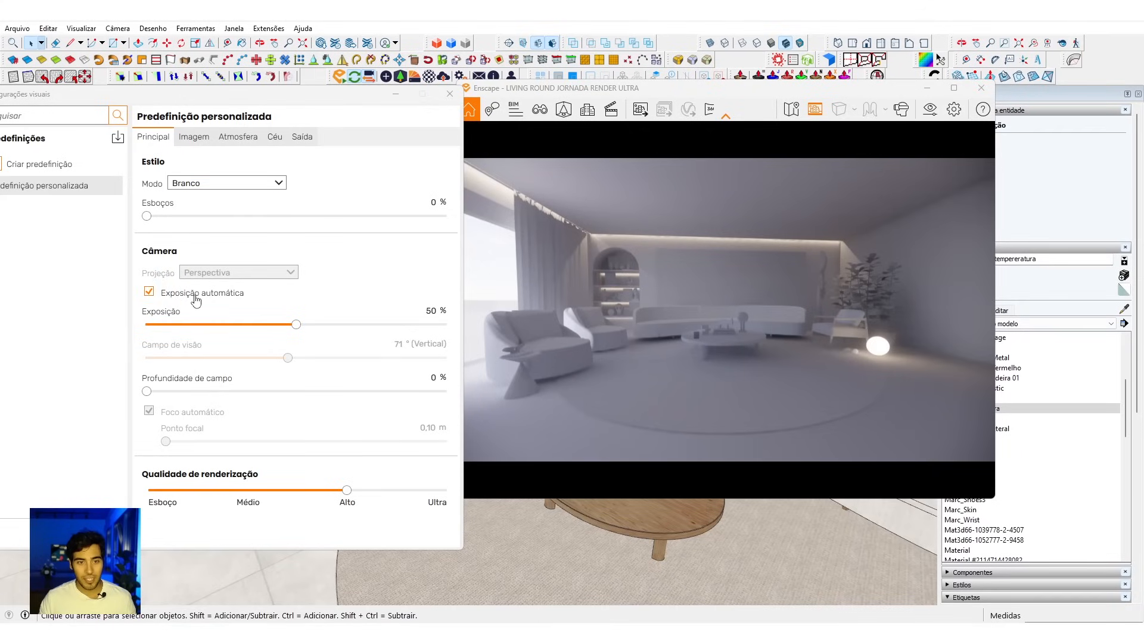
# Step: Turn off Exposição automática and set the rendering quality to Ultra
pyautogui.click(150, 292)
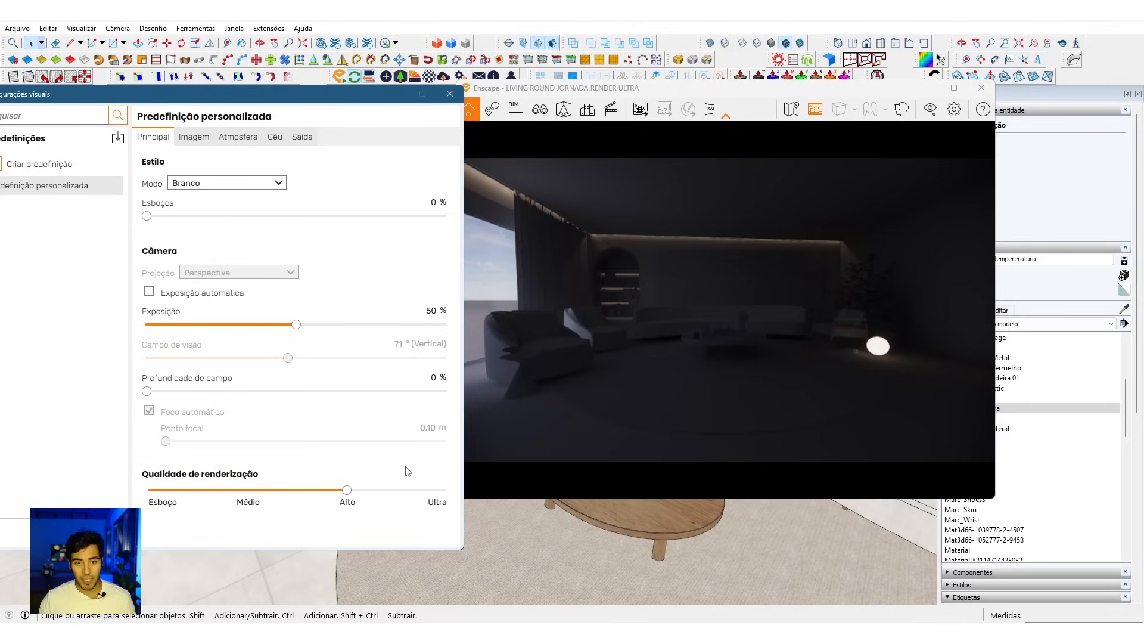
pyautogui.click(442, 492)
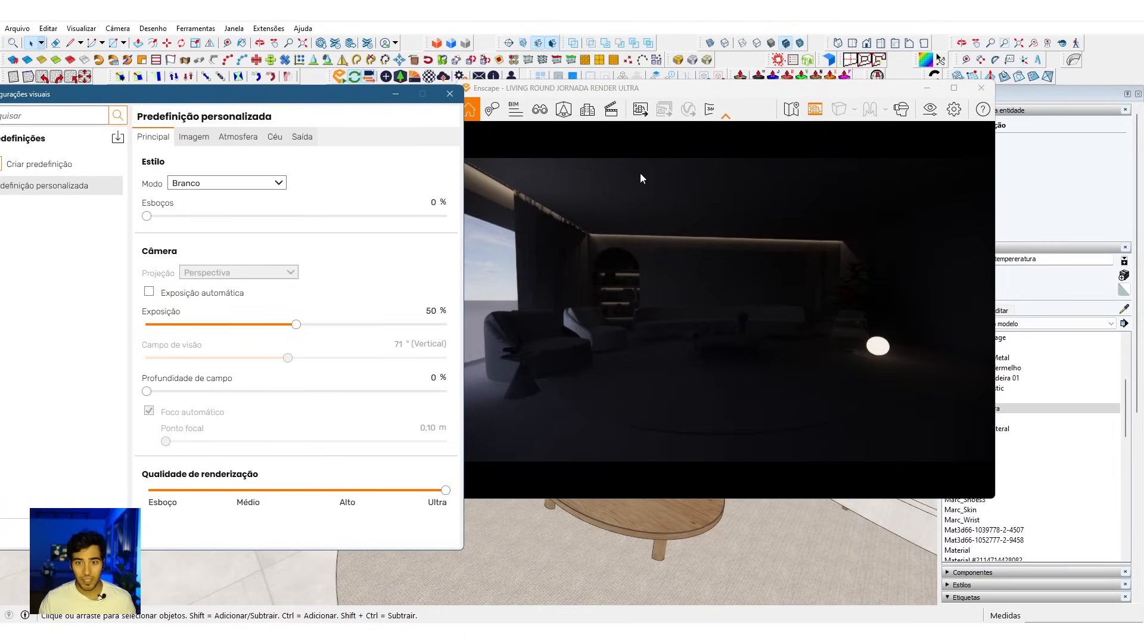
# Step: Review the hardware rendering options in Enscape's general settings, including ray tracing, NVIDIA denoisers and DLSS
pyautogui.click(670, 91)
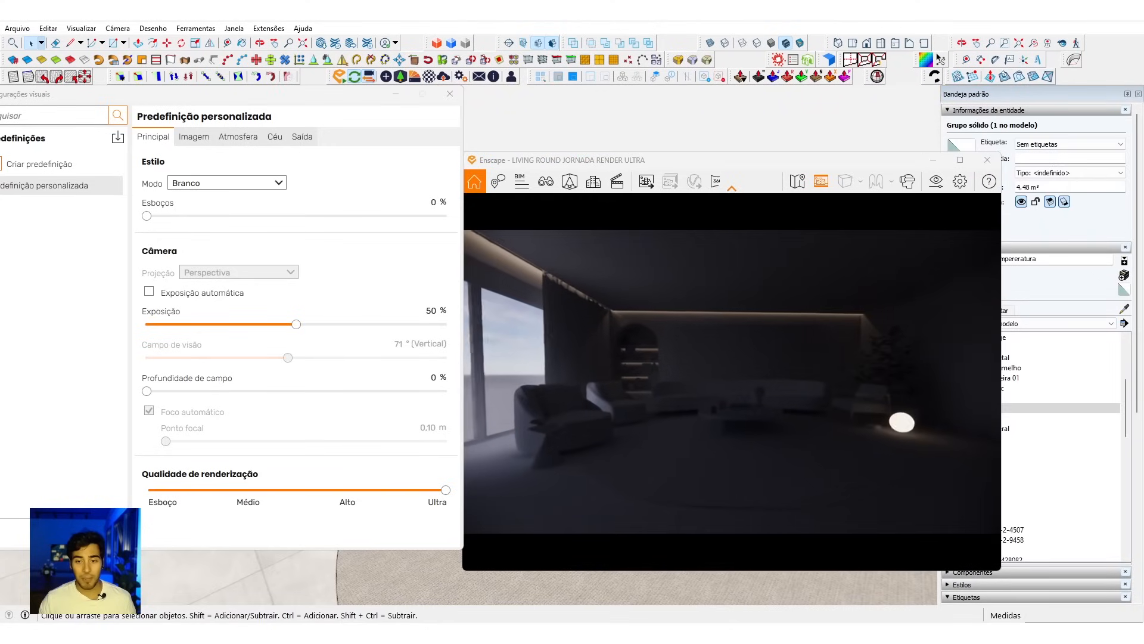
pyautogui.click(460, 77)
pyautogui.moveTo(385, 116); pyautogui.dragTo(675, 143)
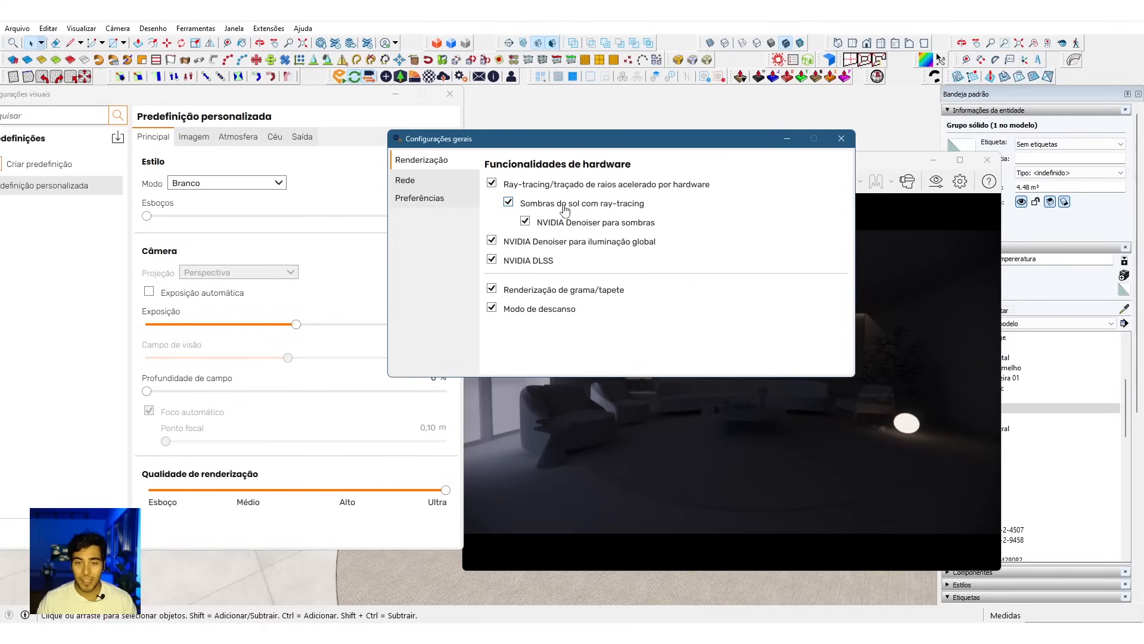
pyautogui.moveTo(564, 209)
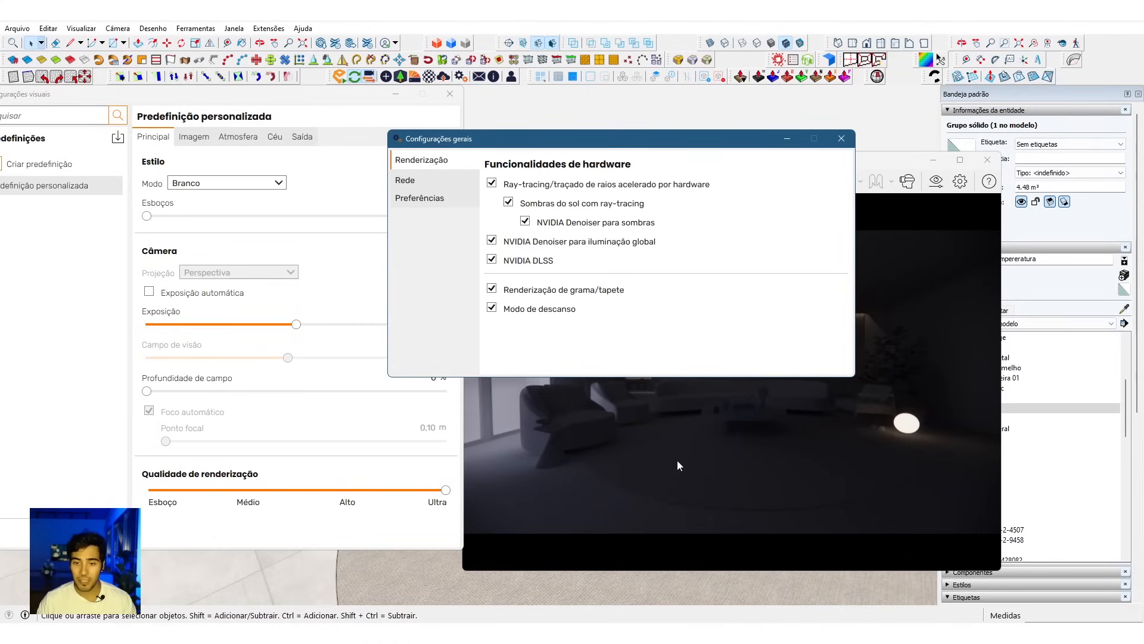
pyautogui.click(841, 138)
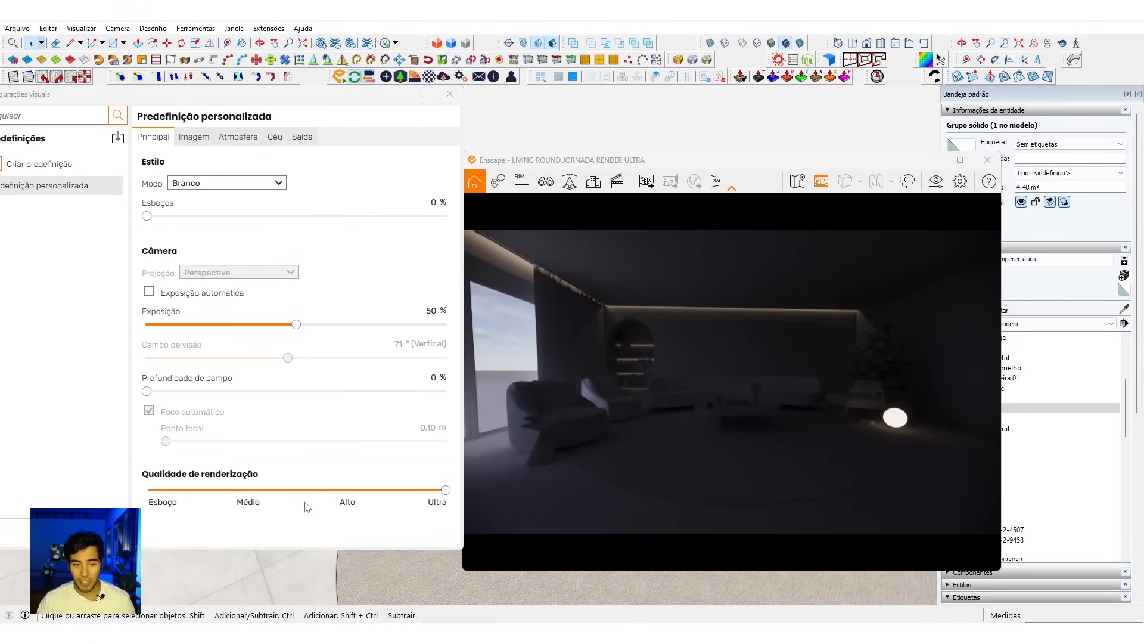
# Step: Examine how natural and artificial light fall across the living room in the white-mode render
pyautogui.moveTo(660, 458); pyautogui.dragTo(661, 458)
pyautogui.press('w')
pyautogui.press('s')
pyautogui.press('w')
pyautogui.press('s')
pyautogui.moveTo(670, 435); pyautogui.dragTo(668, 432)
pyautogui.scroll(1, 680, 448)
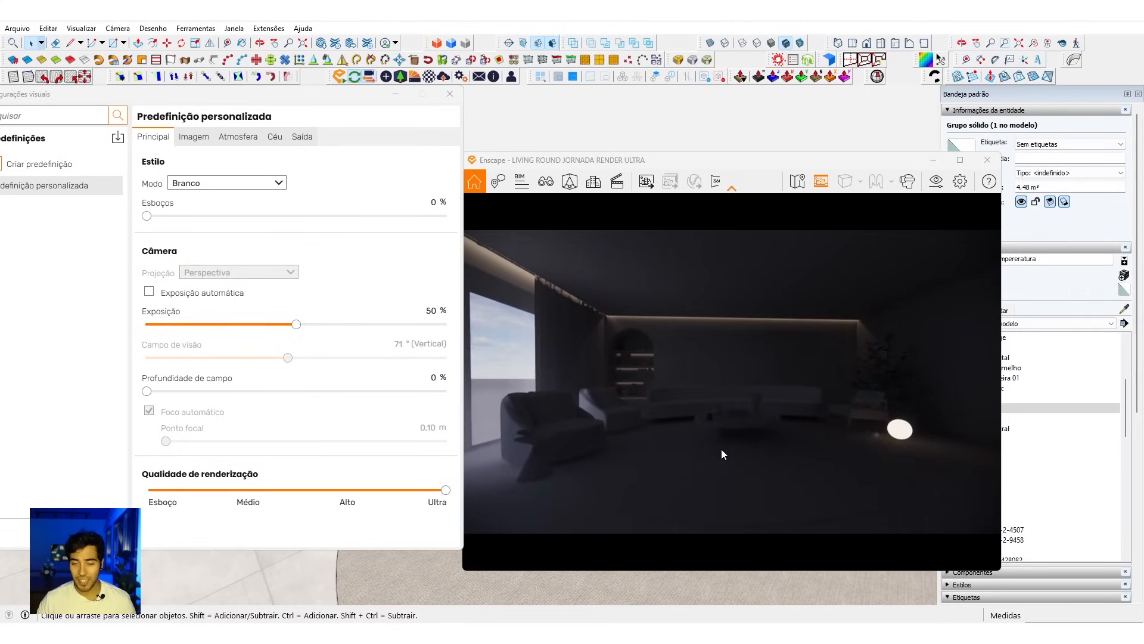
pyautogui.scroll(-2, 739, 450)
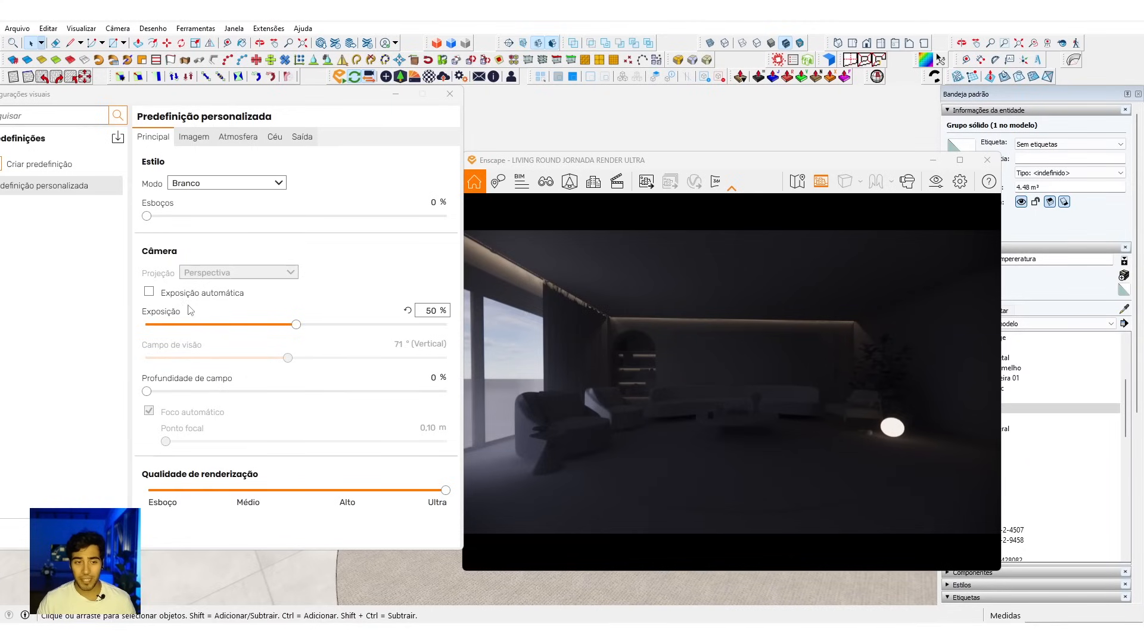
# Step: Set the atmosphere's Brilho ambiente to 0%
pyautogui.click(194, 137)
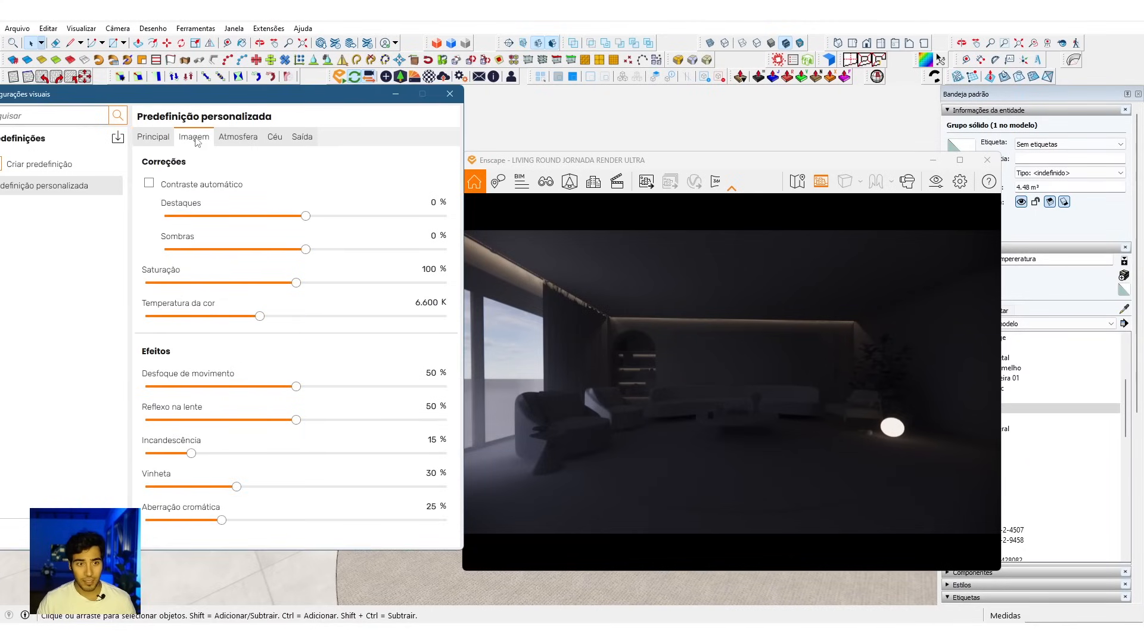
pyautogui.click(238, 137)
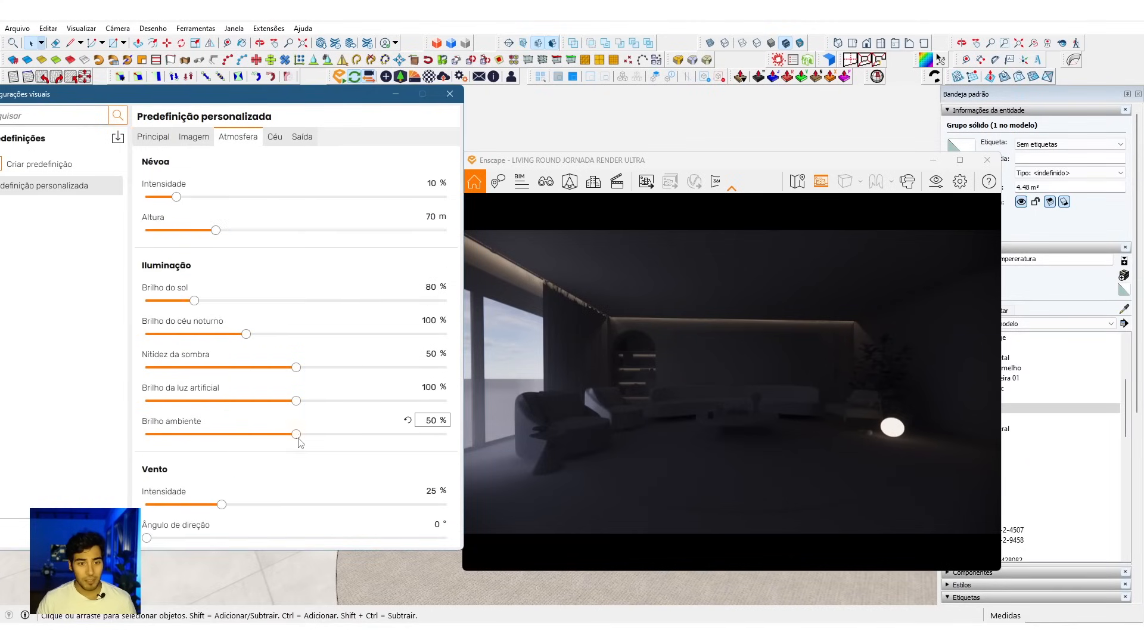
pyautogui.moveTo(301, 434); pyautogui.dragTo(136, 434)
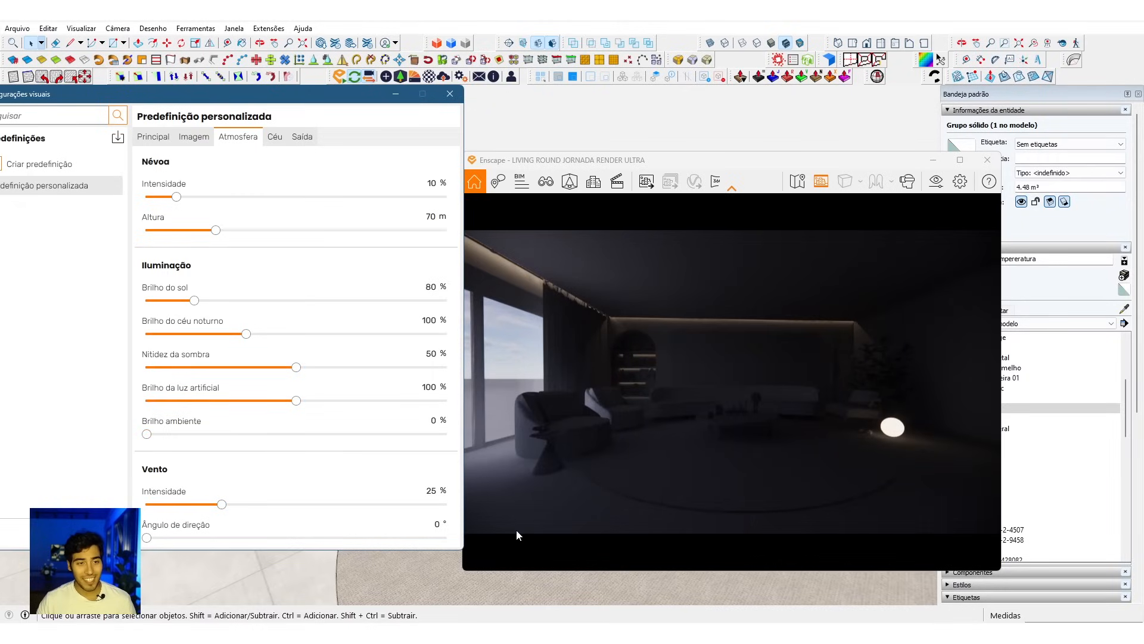
pyautogui.click(275, 139)
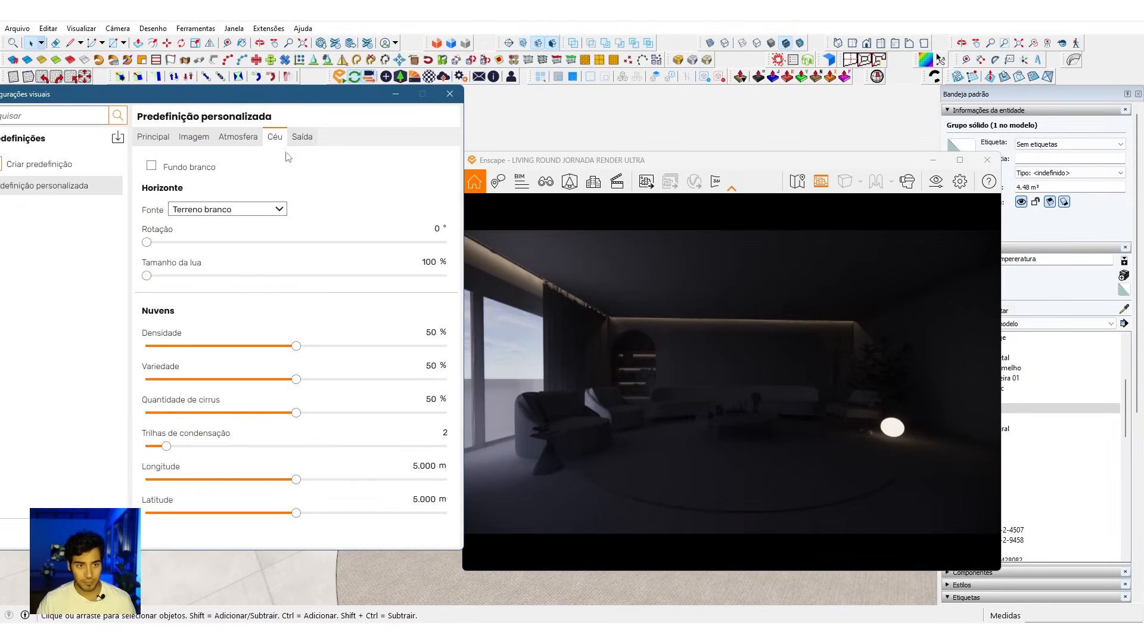
pyautogui.click(298, 139)
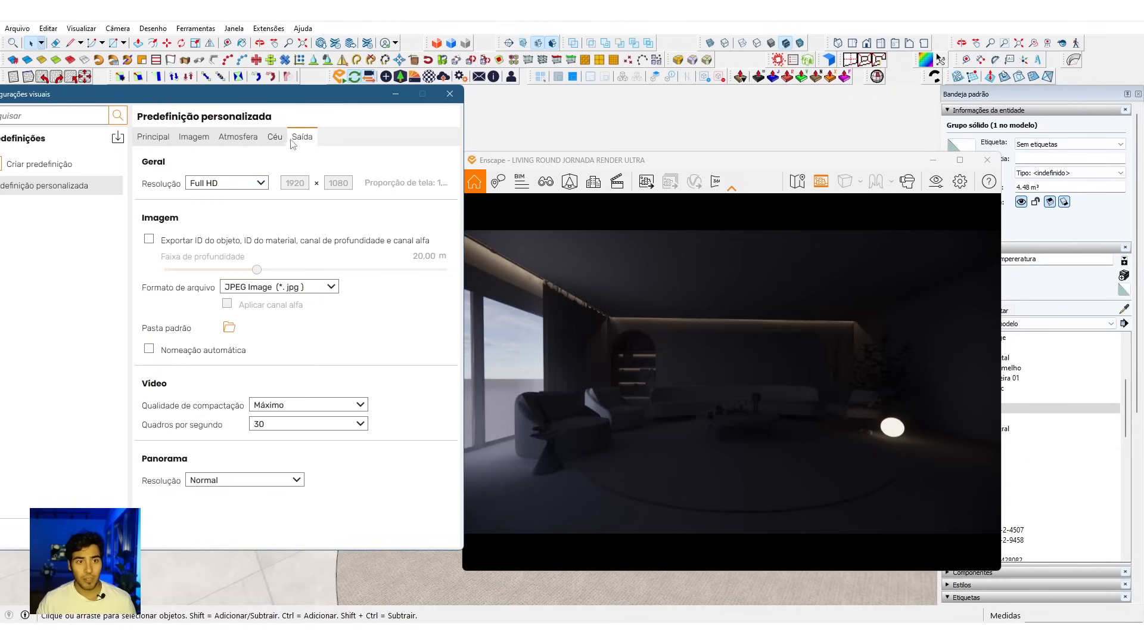
pyautogui.click(273, 138)
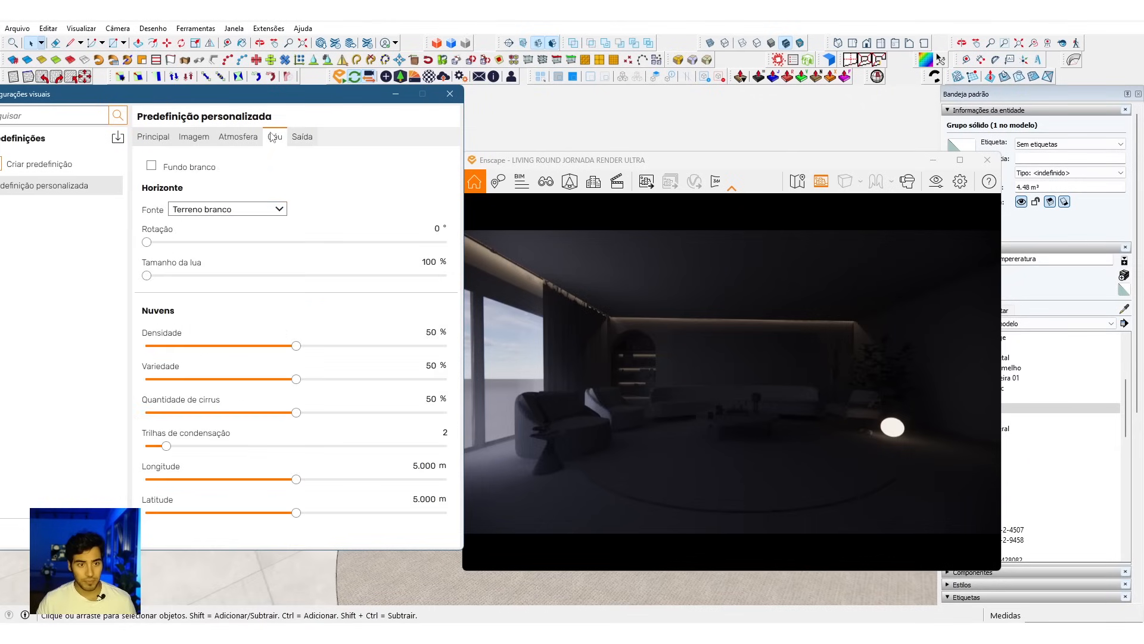
pyautogui.click(154, 139)
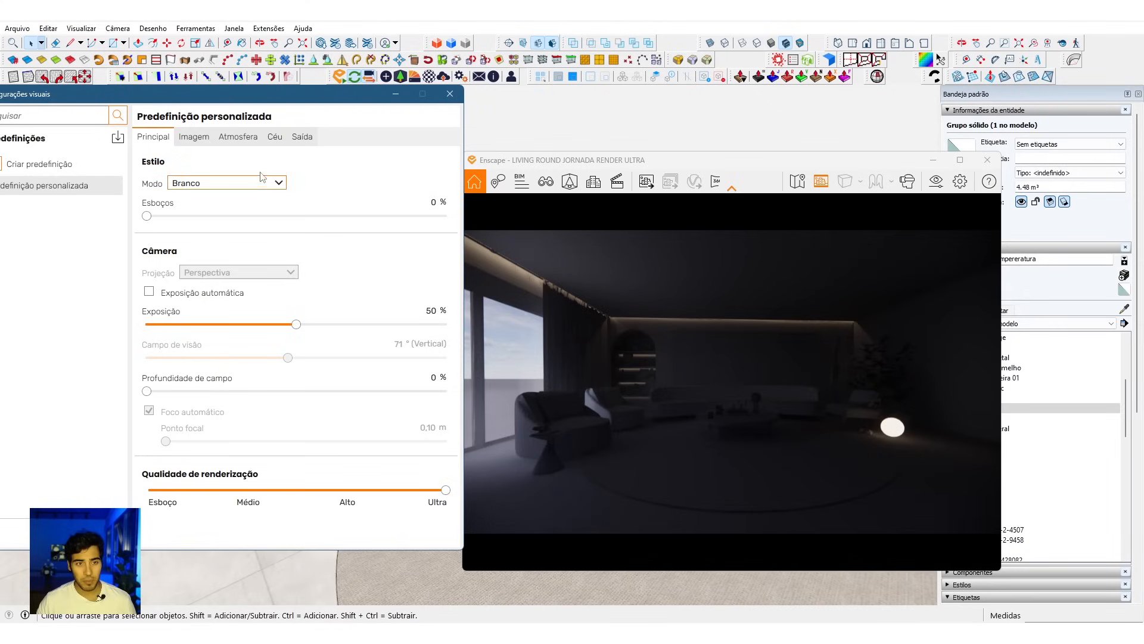
pyautogui.click(253, 143)
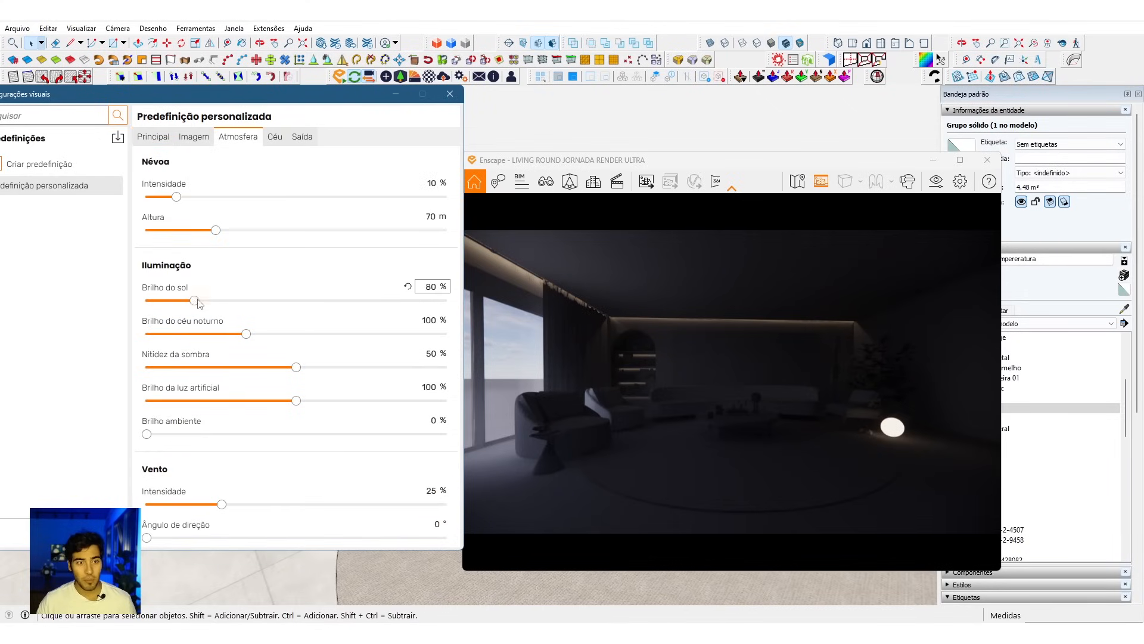
# Step: Shift the render's time of day back to 06:19 to study the room in early-morning light
pyautogui.click(526, 377)
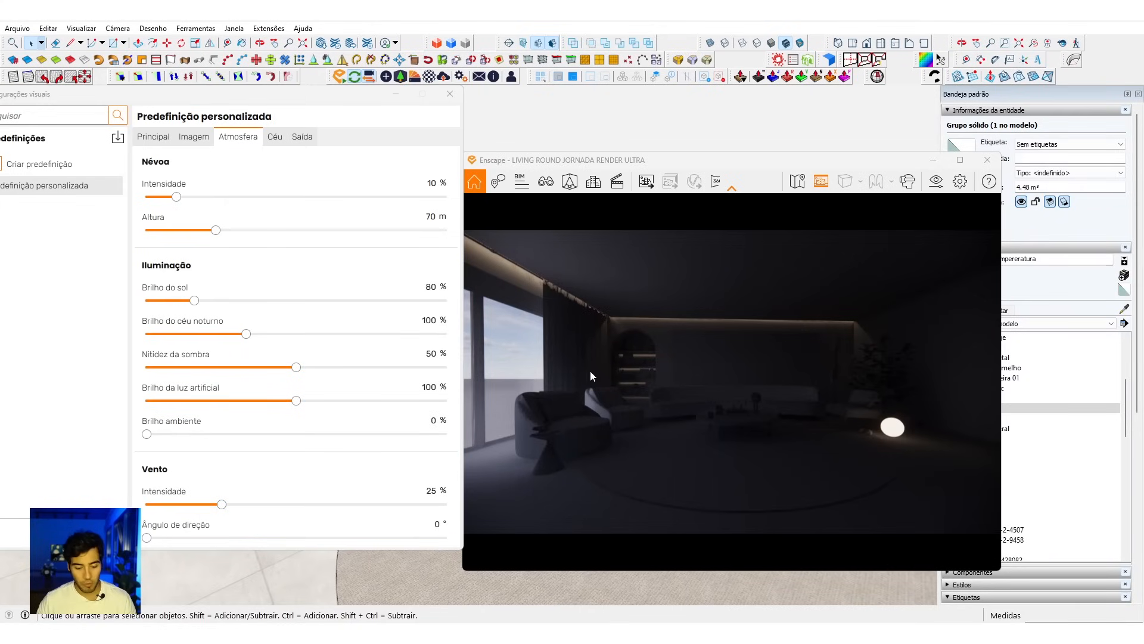
pyautogui.press('i')
pyautogui.press('i')
pyautogui.press('i')
pyautogui.press('i')
pyautogui.press('u')
pyautogui.press('u')
pyautogui.press('u')
pyautogui.press('u')
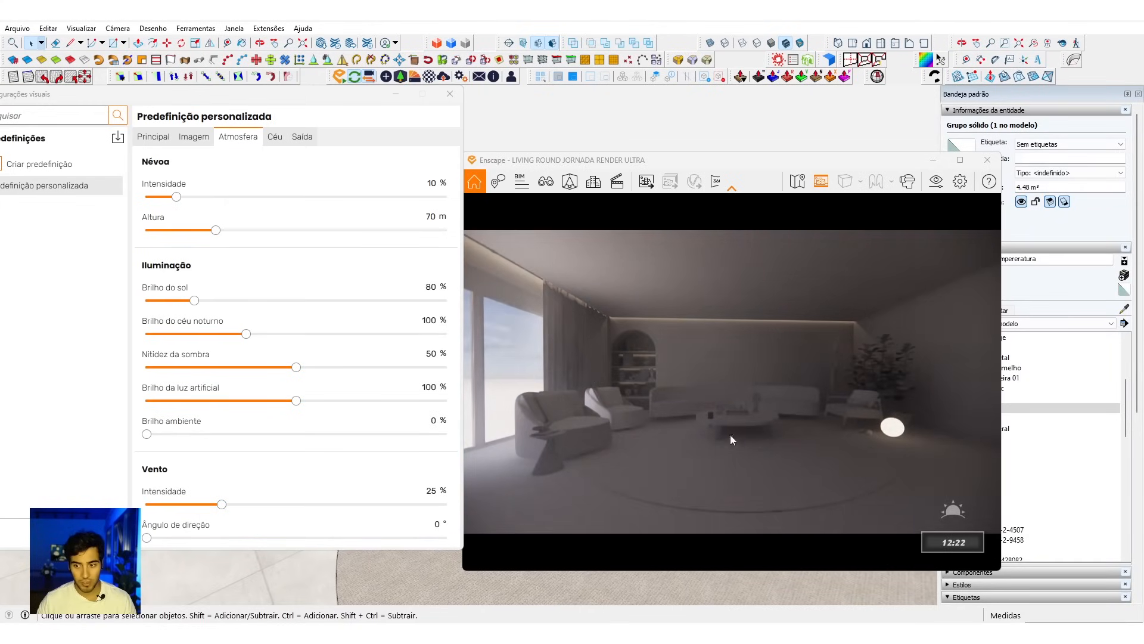
pyautogui.press('u')
pyautogui.press('u')
pyautogui.press('u')
pyautogui.press('u')
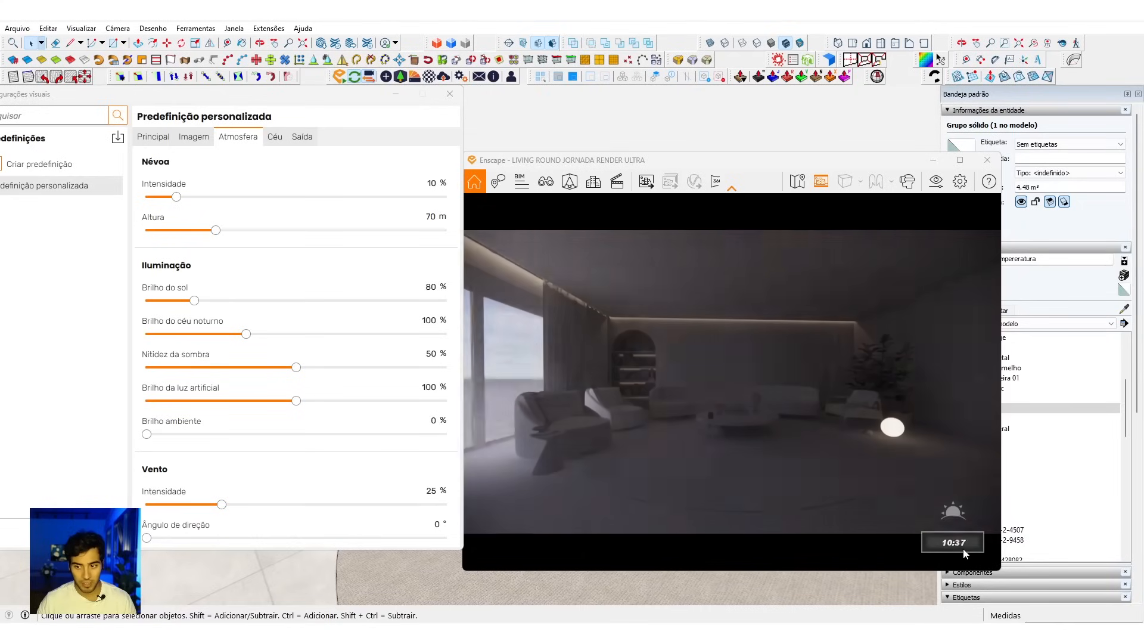
pyautogui.press('u')
pyautogui.press('u')
pyautogui.press('u')
pyautogui.press('u')
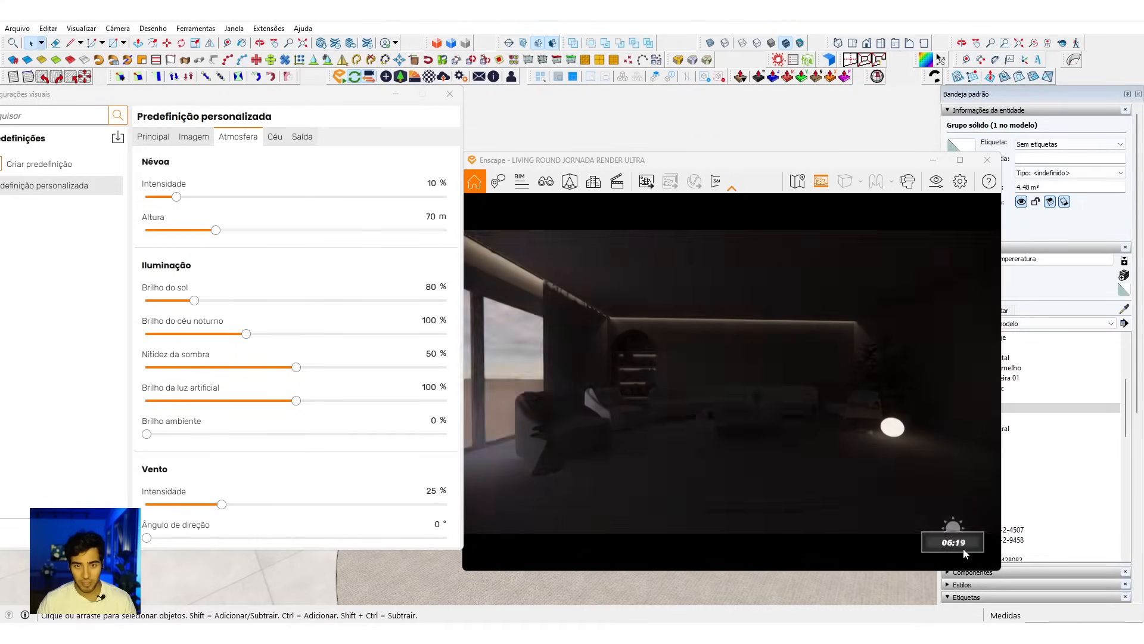
# Step: Advance the time of day through midday to 18:41 to compare daylight with night-time artificial lighting
pyautogui.press('i')
pyautogui.press('i')
pyautogui.press('i')
pyautogui.press('i')
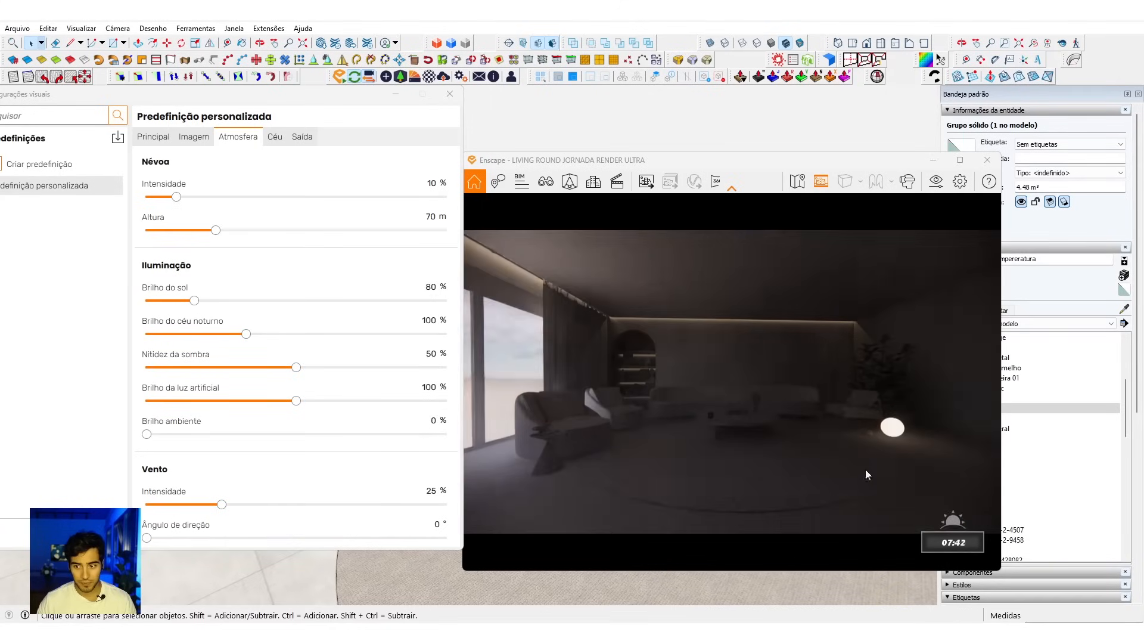
pyautogui.press('i')
pyautogui.press('i')
pyautogui.press('i')
pyautogui.press('i')
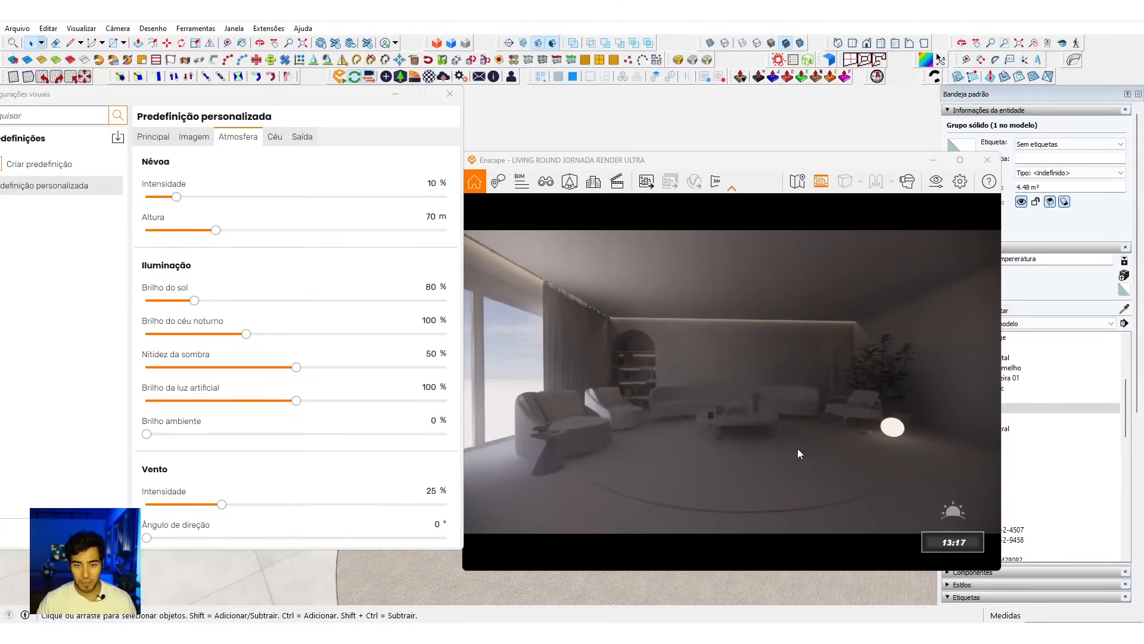
pyautogui.press('i')
pyautogui.press('i')
pyautogui.press('i')
pyautogui.press('i')
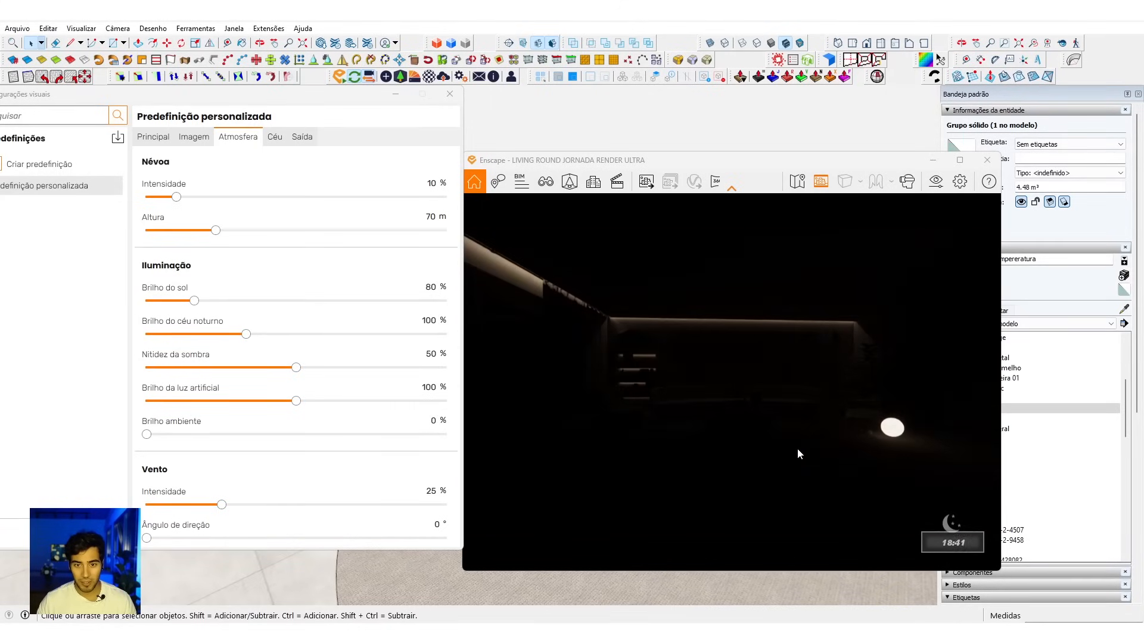
# Step: Adjust the time of day to about 18:13 and examine the room's artificial lights at dusk
pyautogui.press('u')
pyautogui.press('u')
pyautogui.press('u')
pyautogui.press('i')
pyautogui.press('u')
pyautogui.press('i')
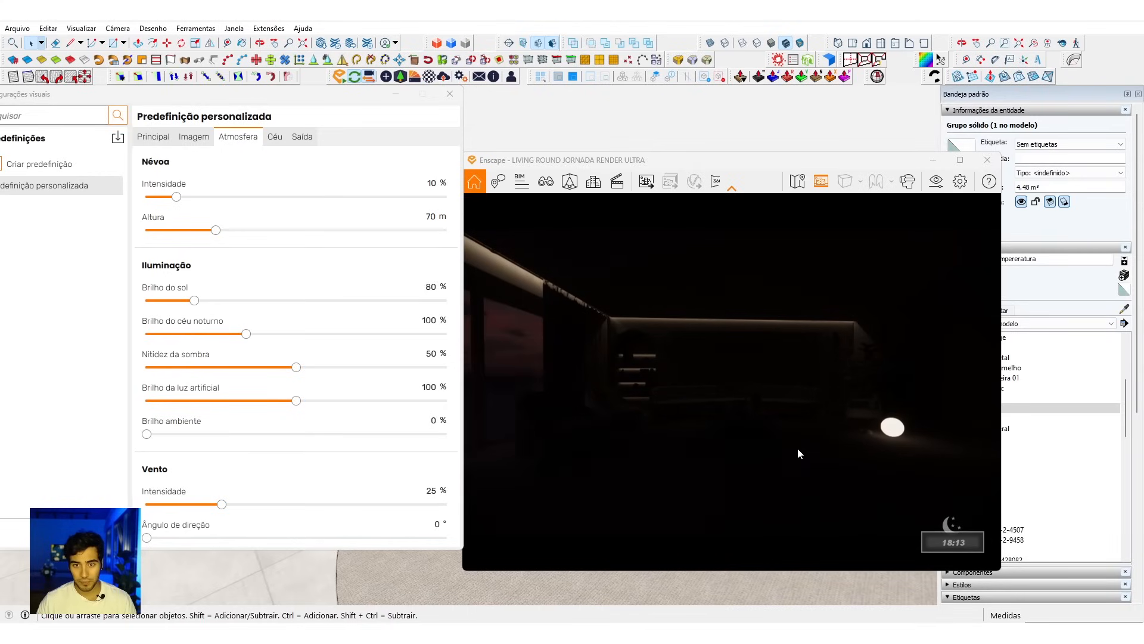
pyautogui.press('u')
pyautogui.moveTo(779, 448); pyautogui.dragTo(764, 436)
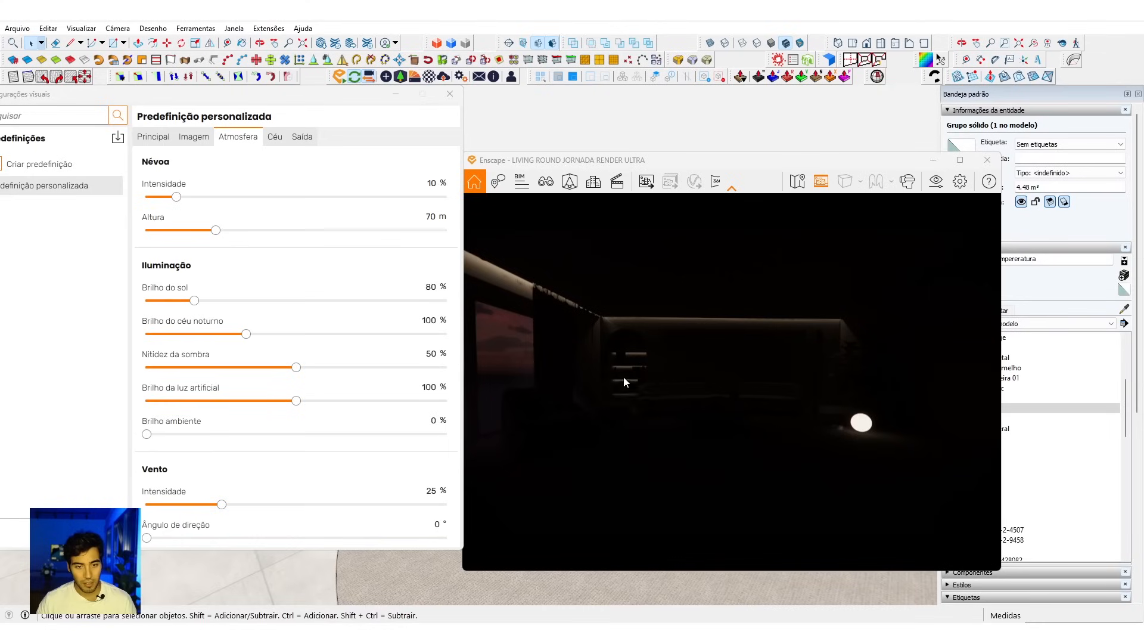
# Step: Set the time of day to 12:14 and bring the camera closer to the armchair beside the windows
pyautogui.press('i')
pyautogui.press('u')
pyautogui.press('u')
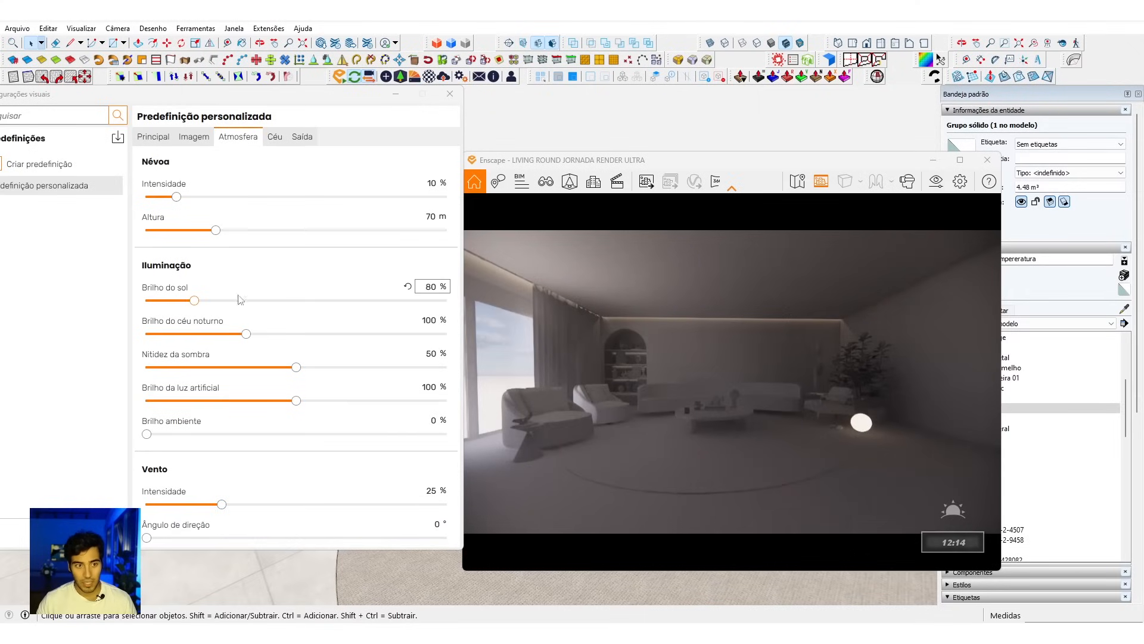
pyautogui.moveTo(680, 416); pyautogui.dragTo(752, 469)
pyautogui.press('a')
pyautogui.press('s')
pyautogui.press('w')
pyautogui.moveTo(683, 395)
pyautogui.mouseDown()
pyautogui.moveTo(677, 403)
pyautogui.moveTo(686, 382)
pyautogui.mouseUp()
# Step: Adjust the time of day to about 07:34 for direct window sunlight and frame the armchairs with their floor shadows
pyautogui.press('u')
pyautogui.press('u')
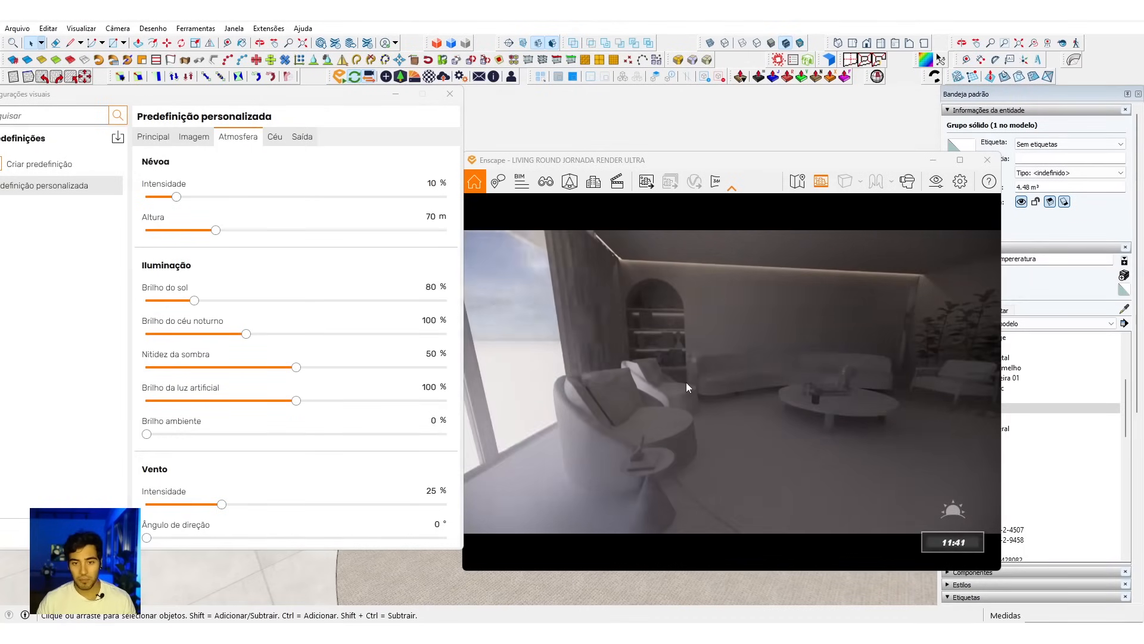
pyautogui.press('u')
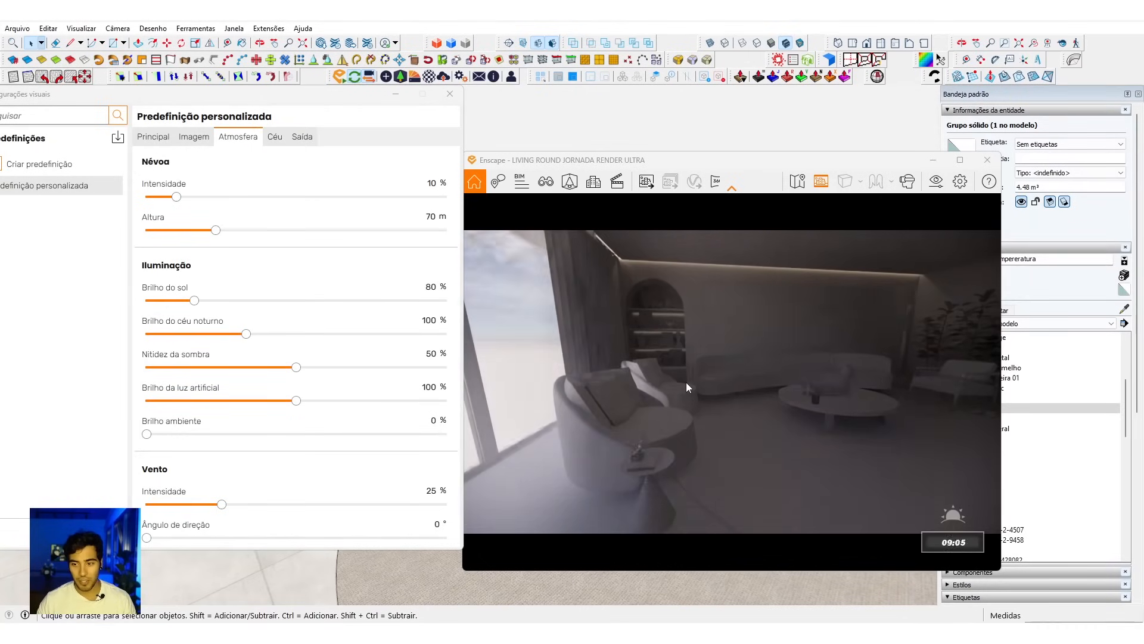
pyautogui.press('i')
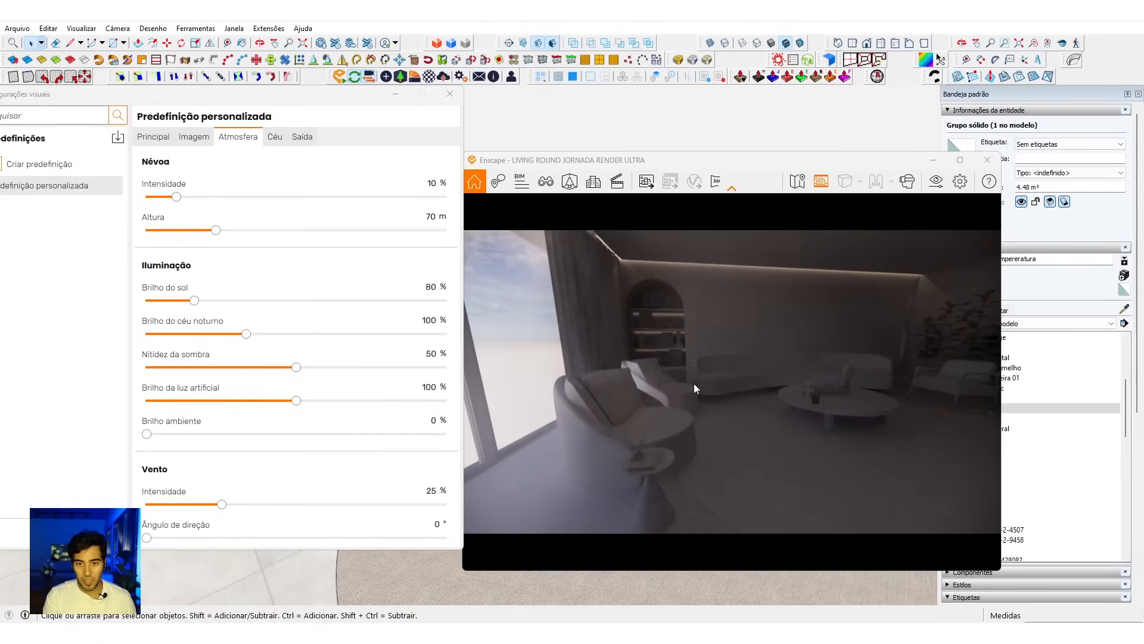
pyautogui.press('i')
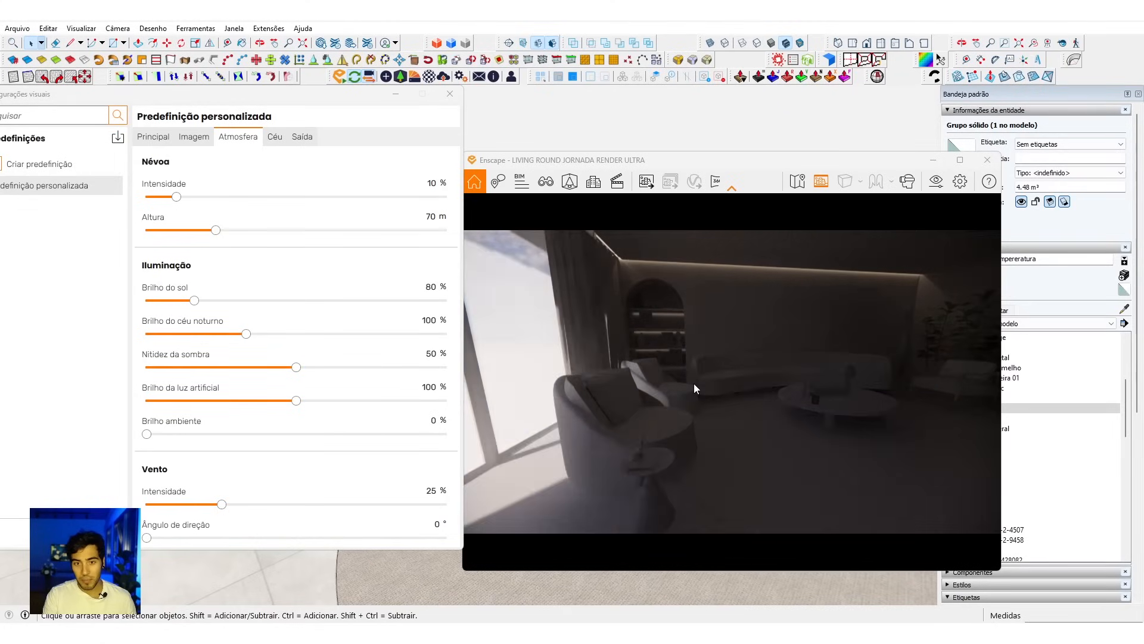
pyautogui.press('i')
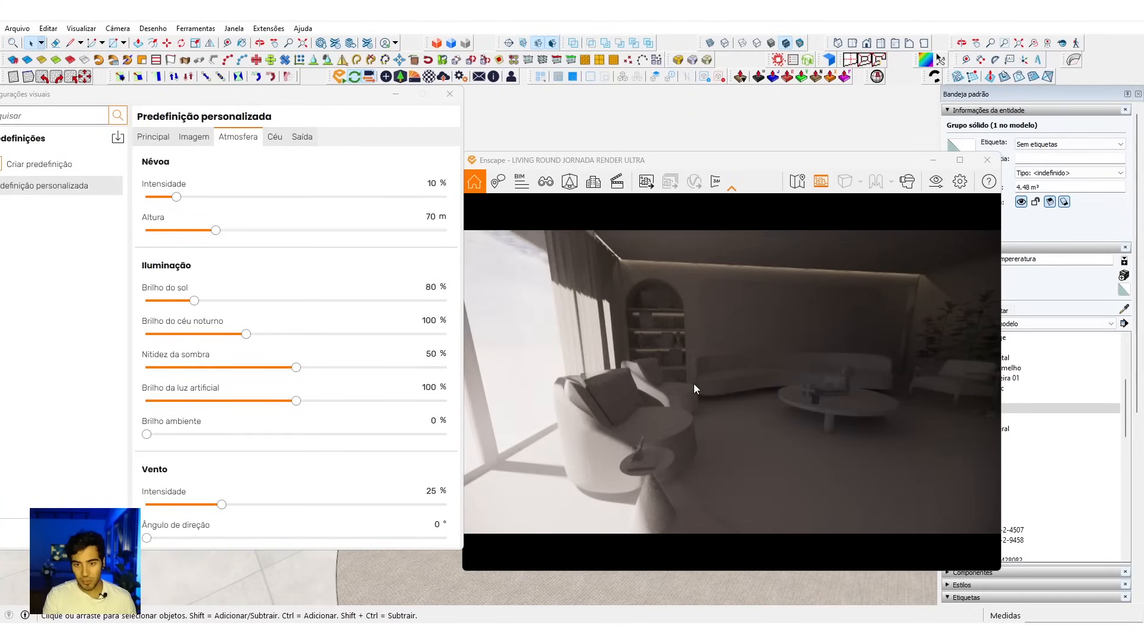
pyautogui.press('u')
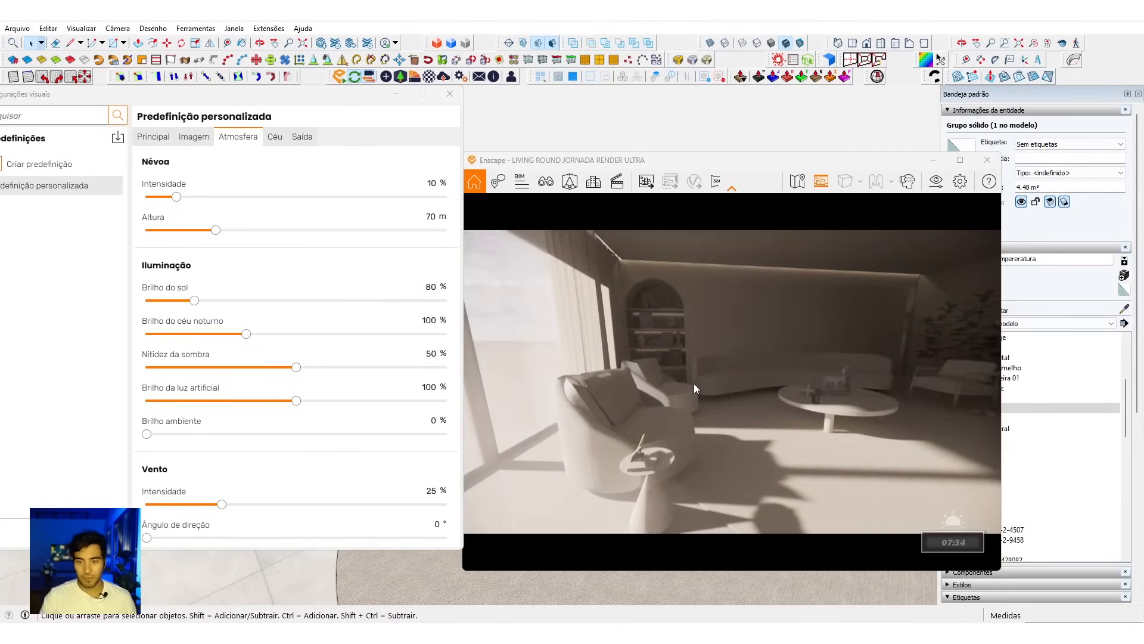
pyautogui.moveTo(694, 384); pyautogui.dragTo(741, 455, button='right')
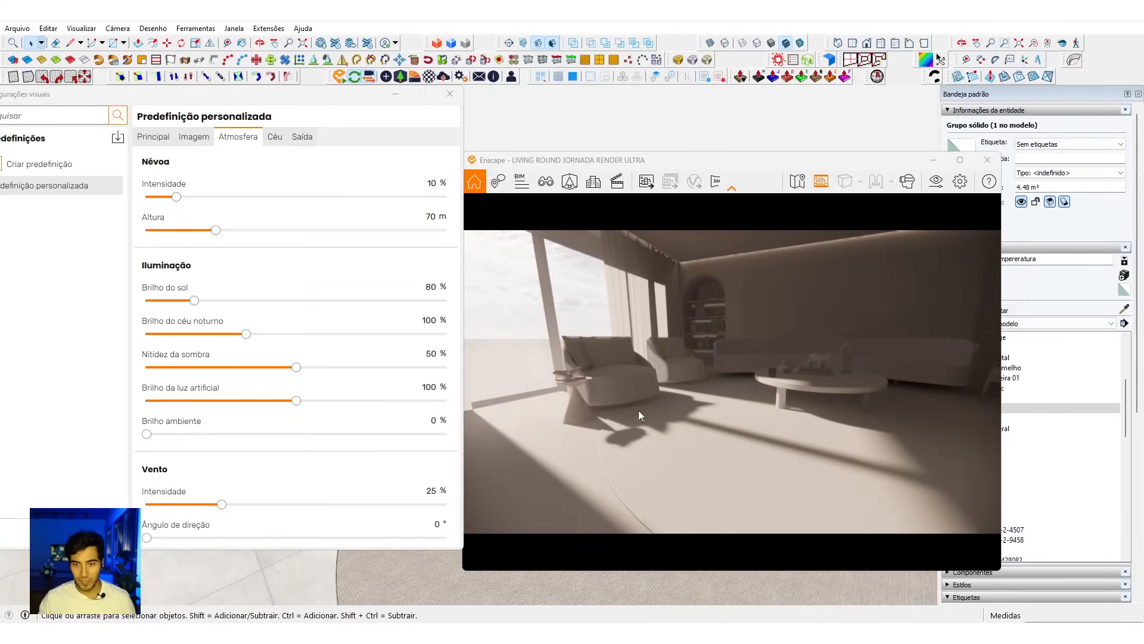
# Step: Try Brilho do sol values of 22%, 18% and 21%, and restore it to 80%
pyautogui.moveTo(195, 305); pyautogui.dragTo(161, 305)
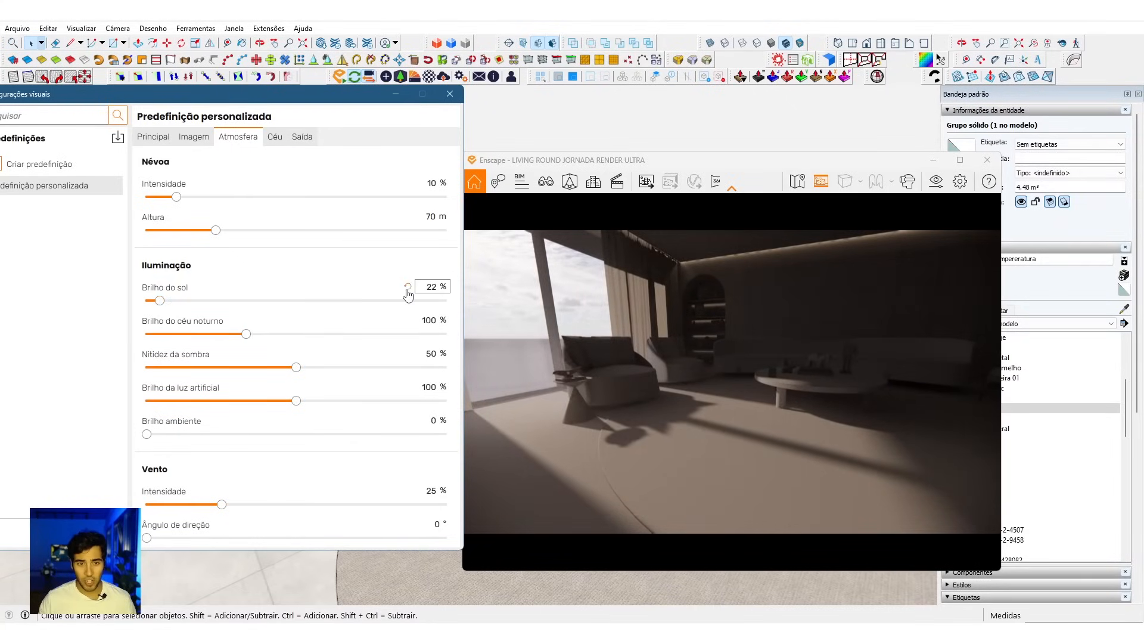
pyautogui.click(407, 289)
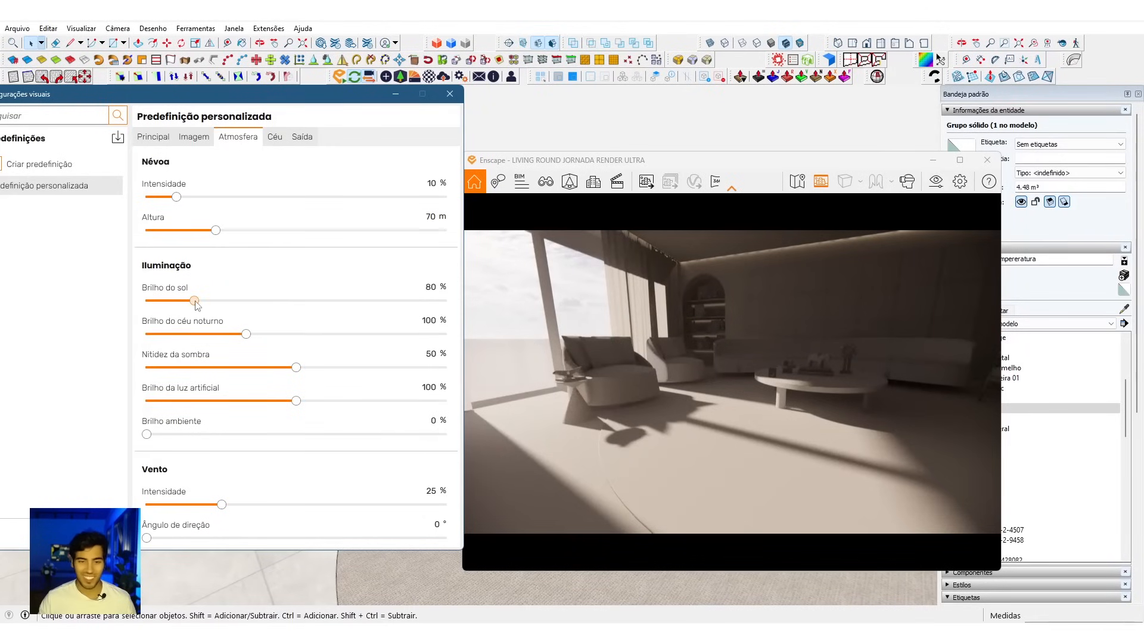
pyautogui.moveTo(194, 305); pyautogui.dragTo(159, 311)
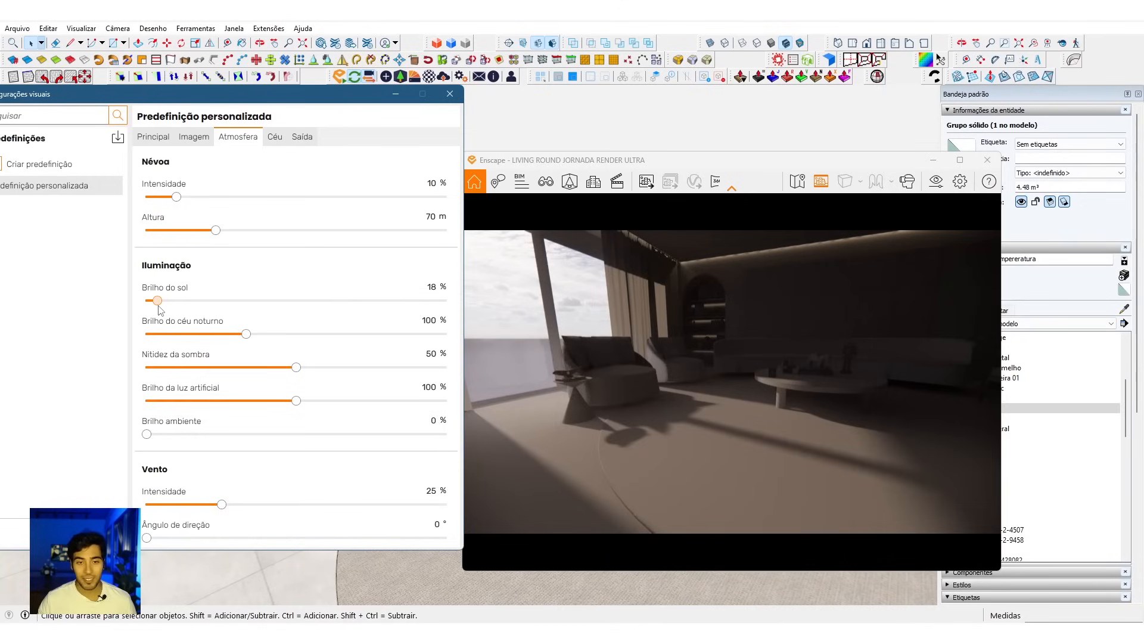
pyautogui.moveTo(158, 307); pyautogui.dragTo(160, 308)
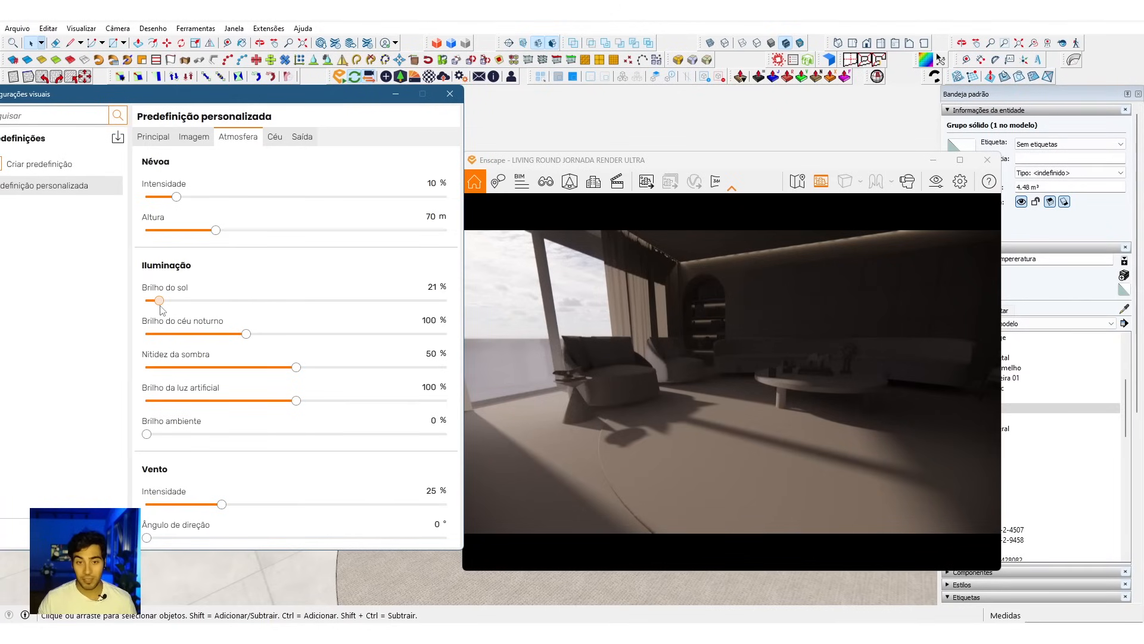
pyautogui.moveTo(159, 301); pyautogui.dragTo(169, 305)
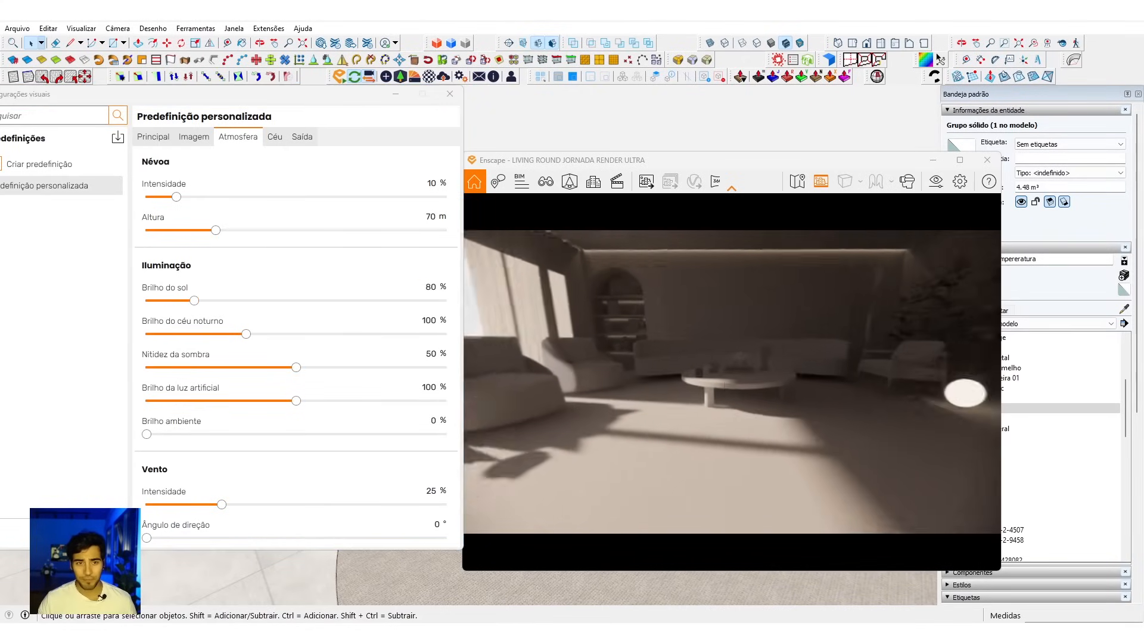
# Step: Set the sky's Horizonte source to Skybox
pyautogui.click(275, 137)
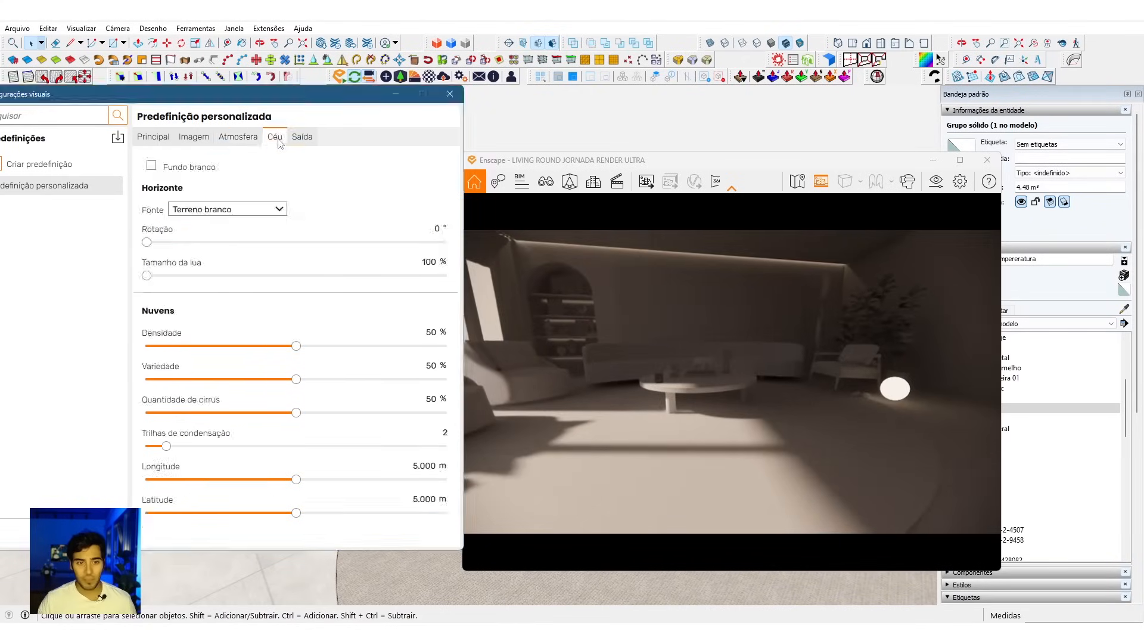
pyautogui.click(257, 210)
pyautogui.click(200, 210)
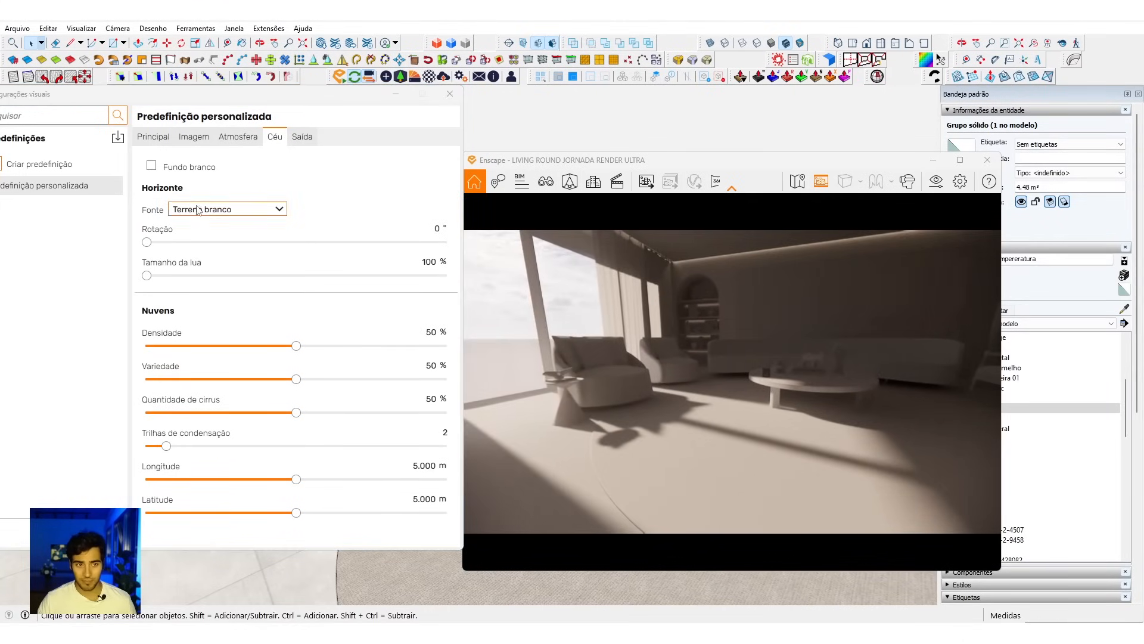
pyautogui.click(199, 209)
pyautogui.click(230, 208)
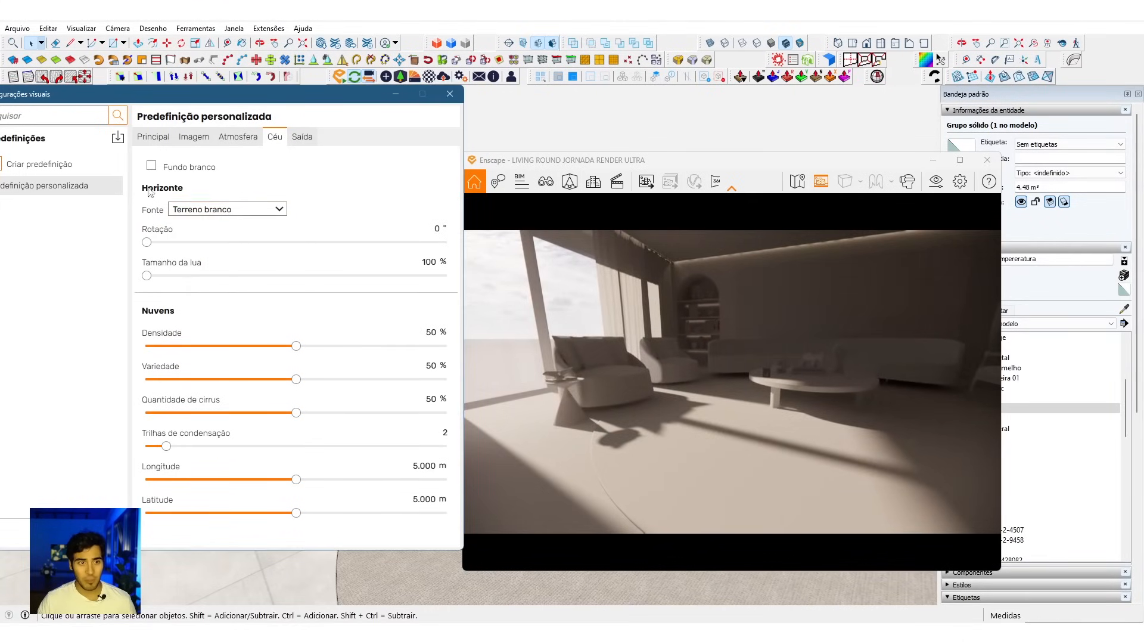
pyautogui.click(227, 212)
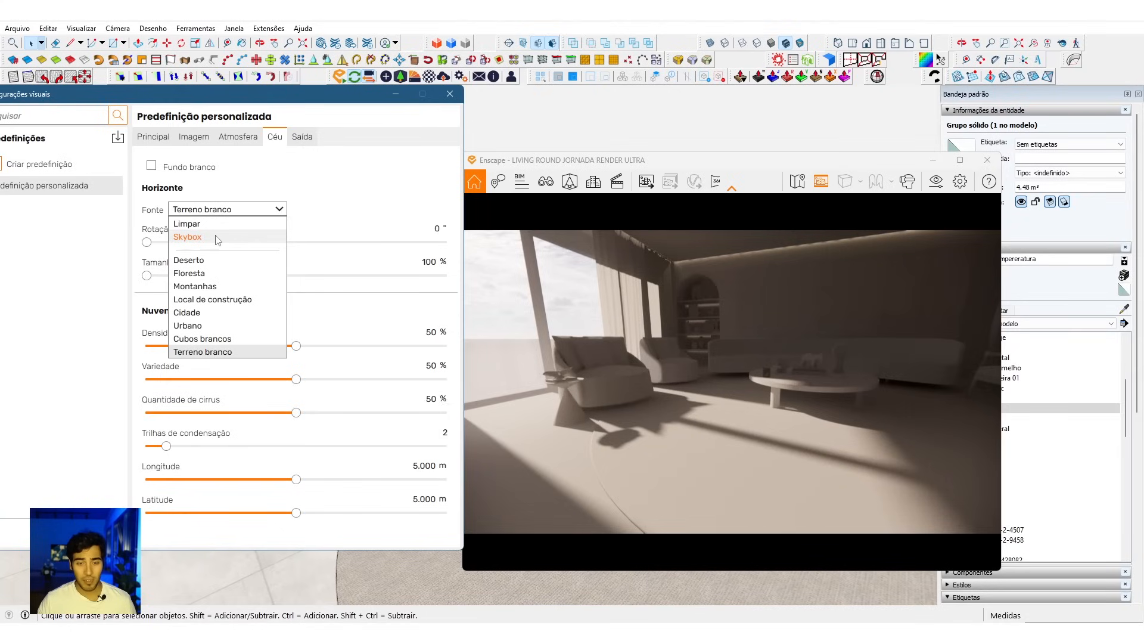
pyautogui.click(218, 238)
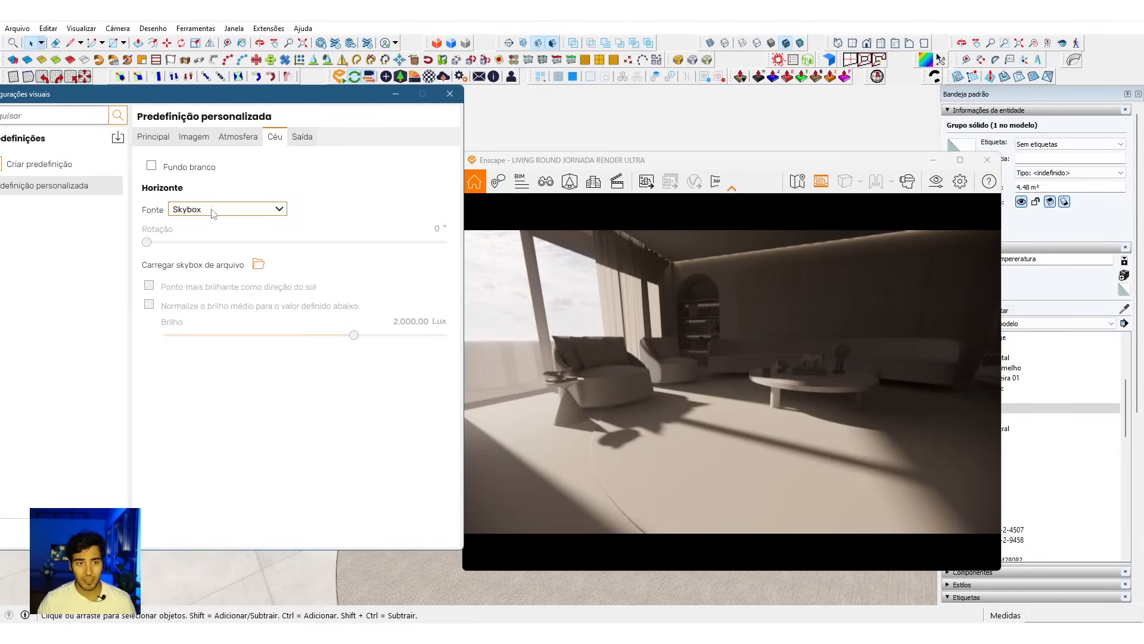
# Step: Browse to the HDRI folder inside RENDER 100 and select AZUL (26) as the skybox file
pyautogui.click(258, 267)
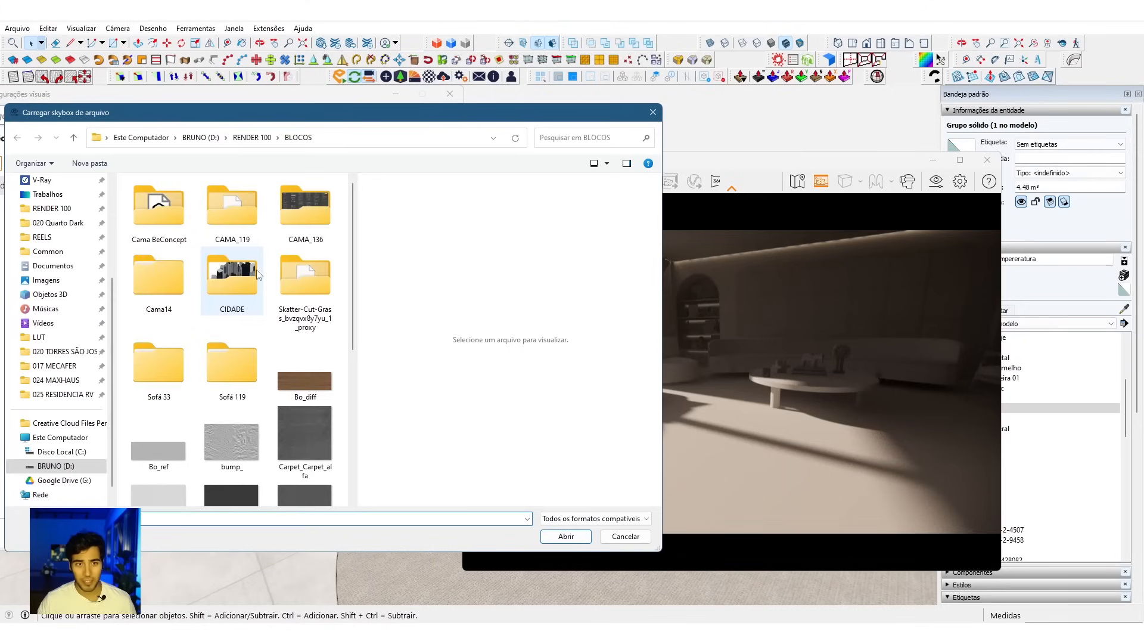
pyautogui.click(252, 137)
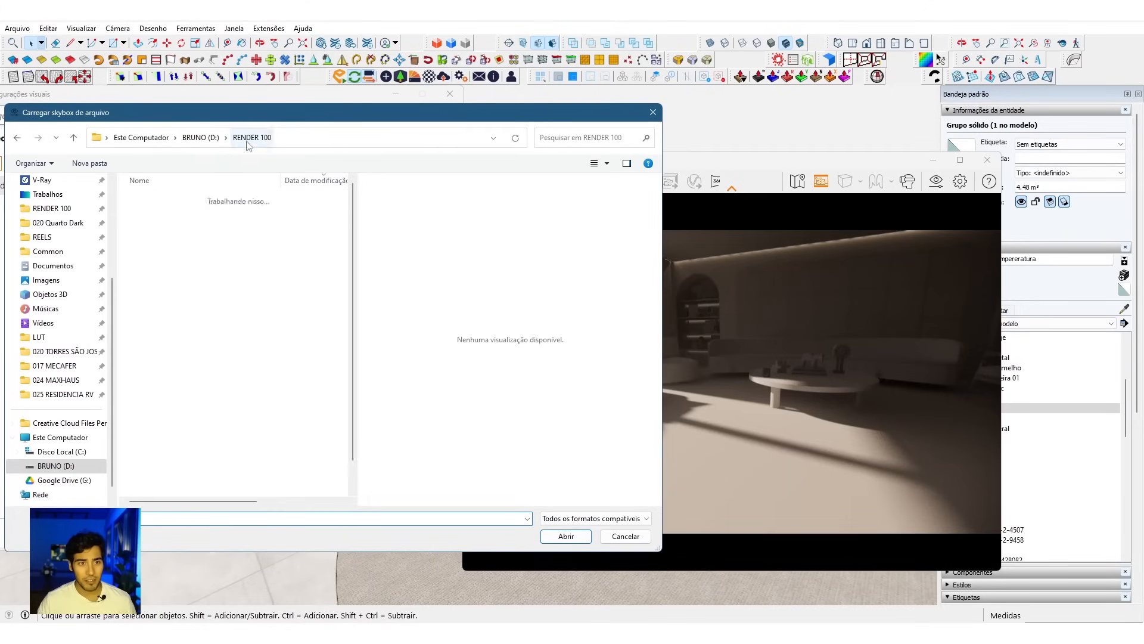
pyautogui.scroll(-1, 178, 357)
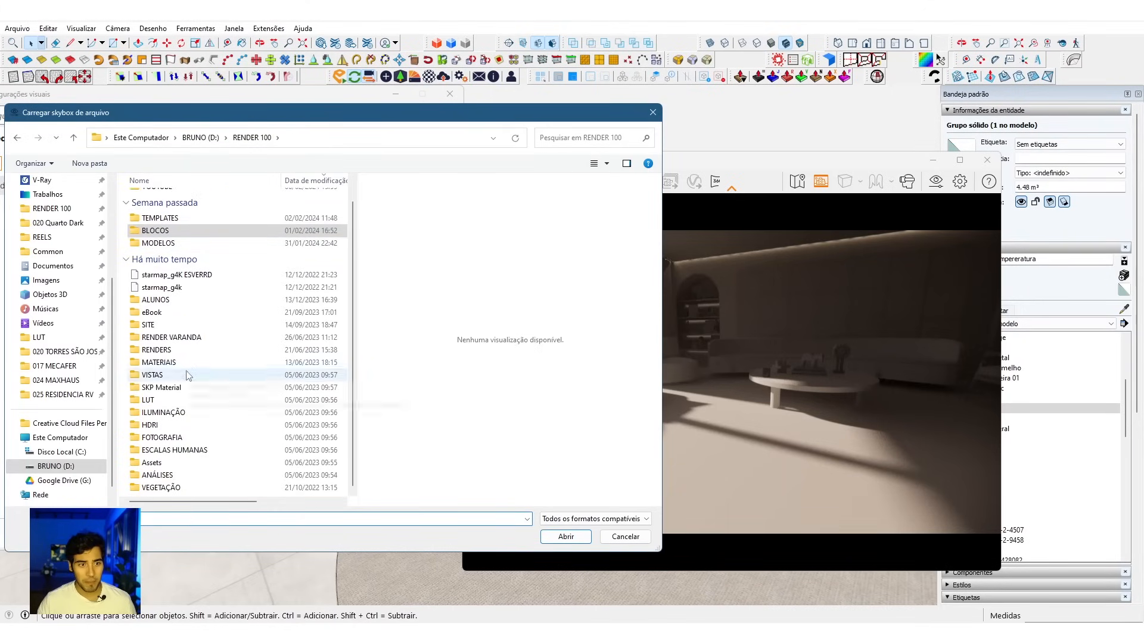
pyautogui.doubleClick(152, 425)
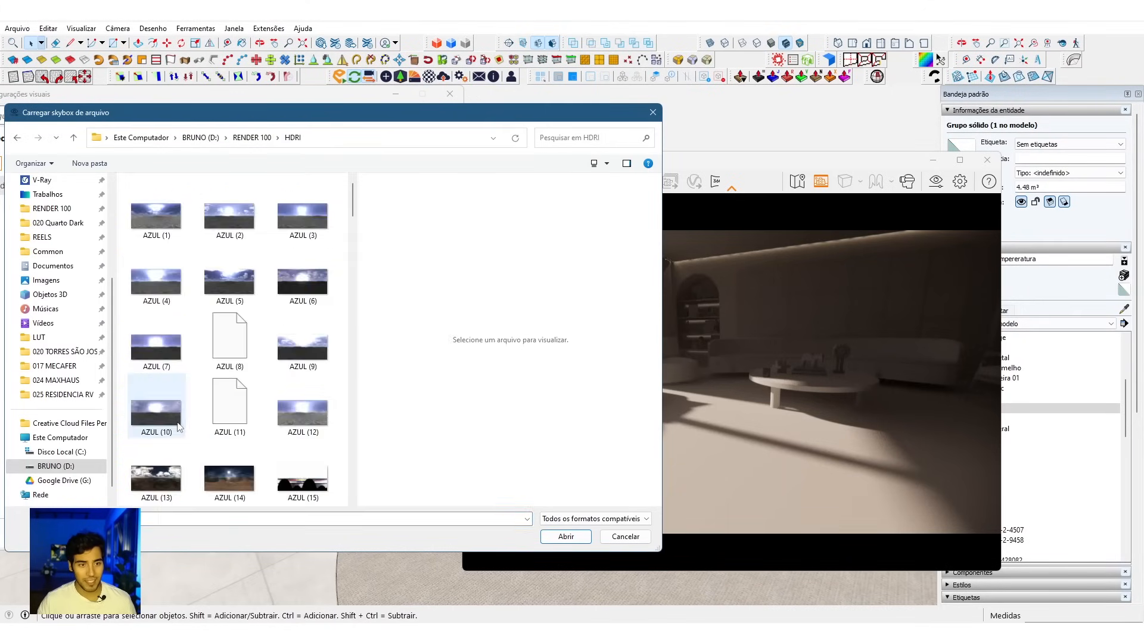
pyautogui.scroll(-5, 285, 268)
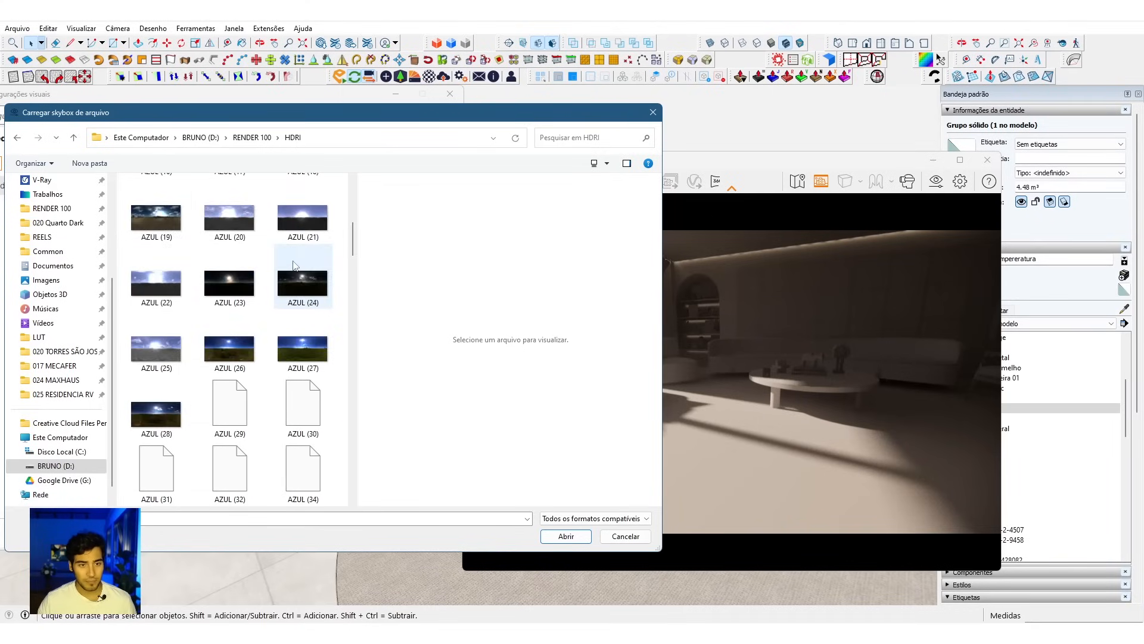
pyautogui.click(226, 328)
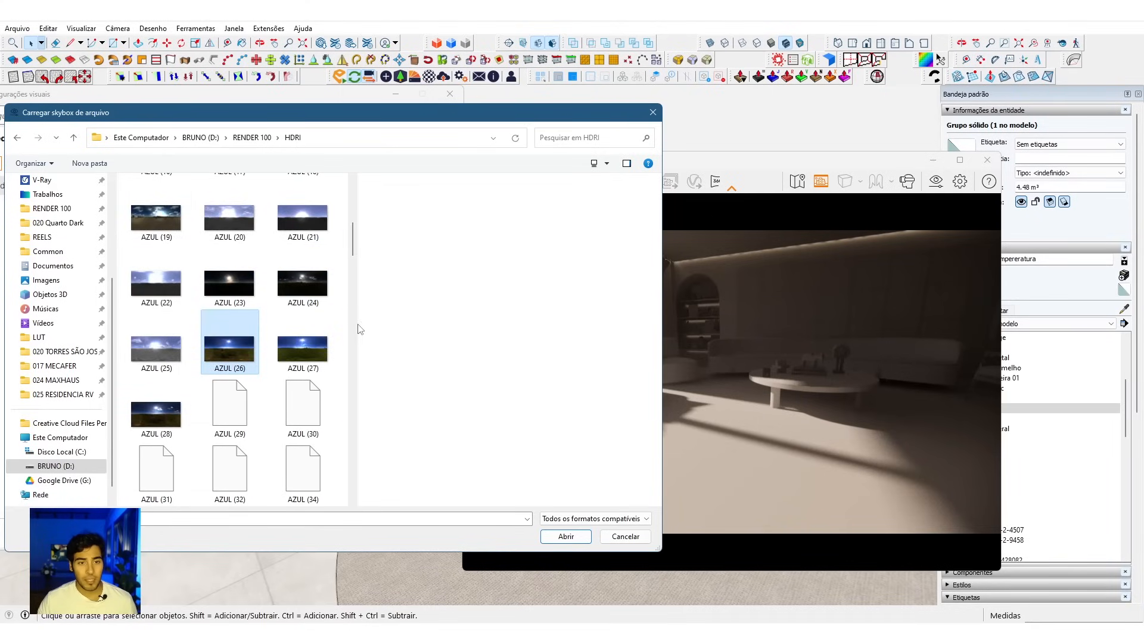
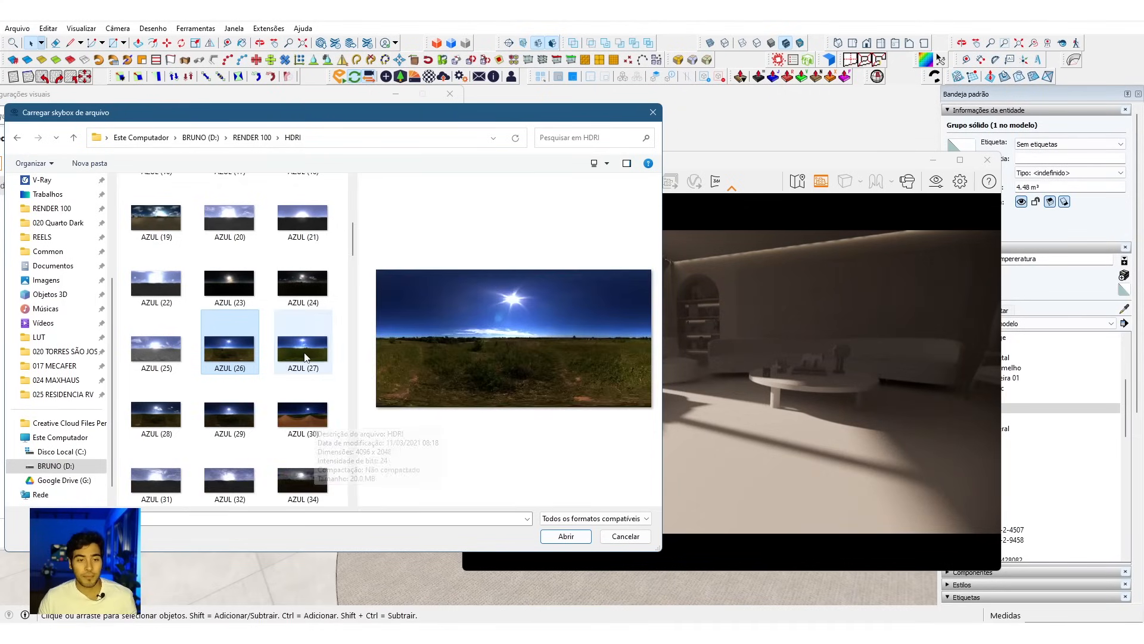
# Step: Preview the AZUL skies in the HDRI folder, from AZUL (27) through the two AZUL MONTANHAS files to AZUL
pyautogui.click(302, 349)
pyautogui.click(299, 411)
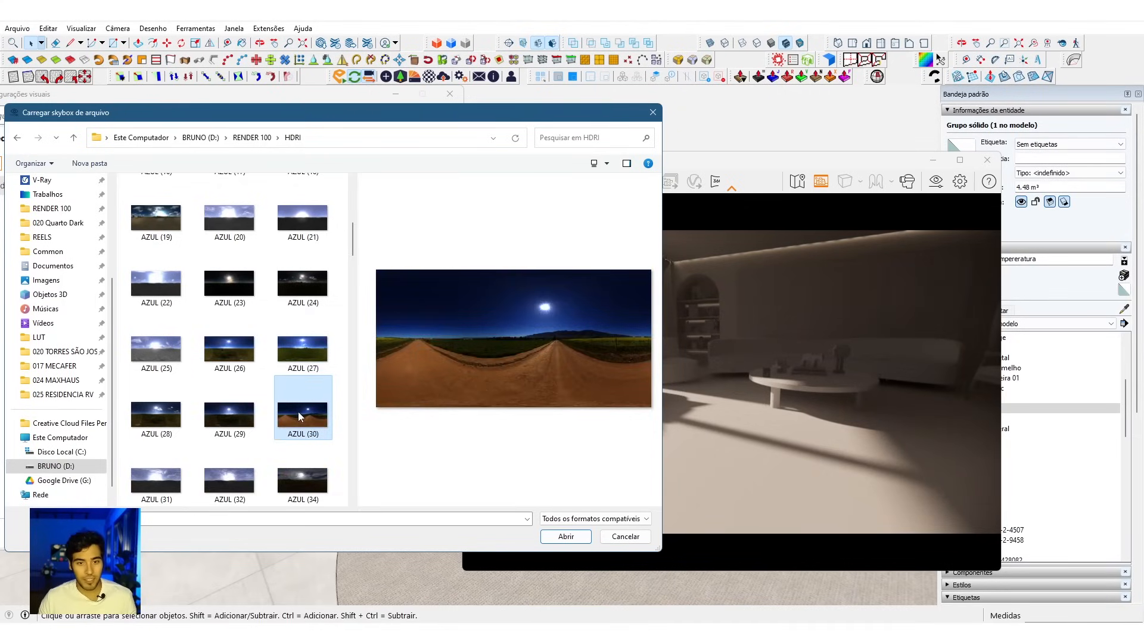
pyautogui.scroll(-3, 298, 411)
pyautogui.click(314, 292)
pyautogui.click(155, 414)
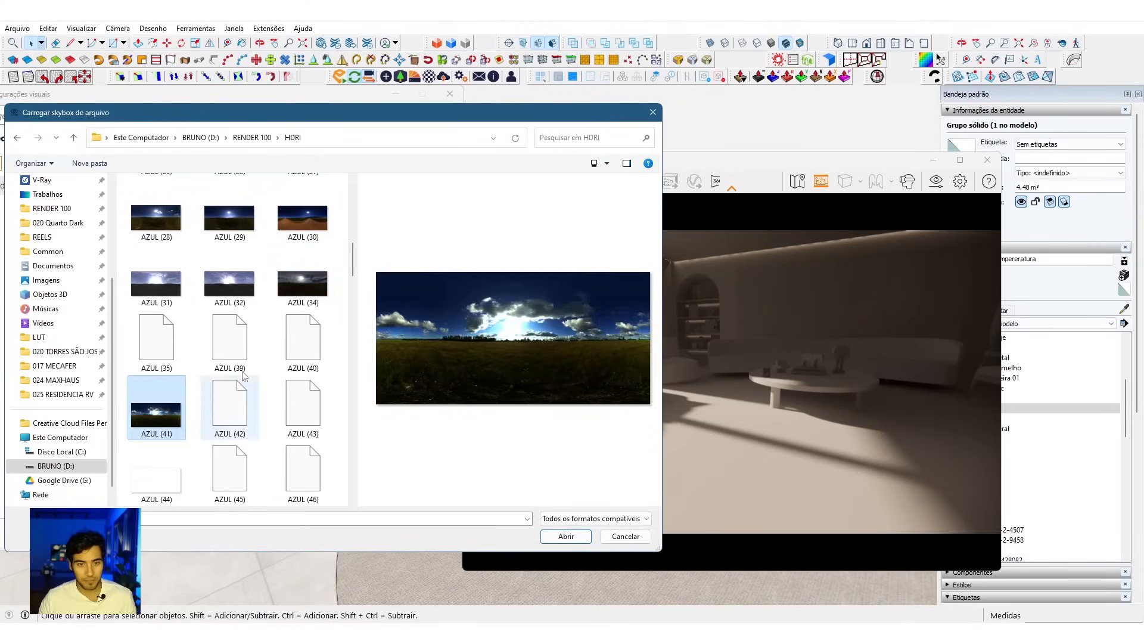
pyautogui.scroll(-3, 257, 381)
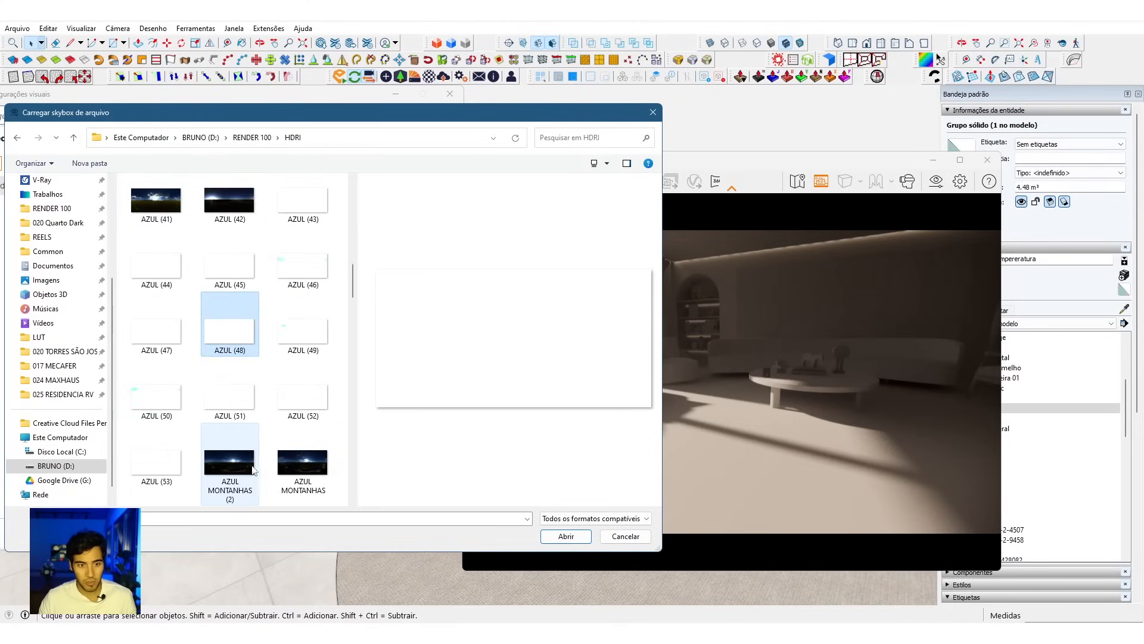
pyautogui.click(231, 463)
pyautogui.click(295, 468)
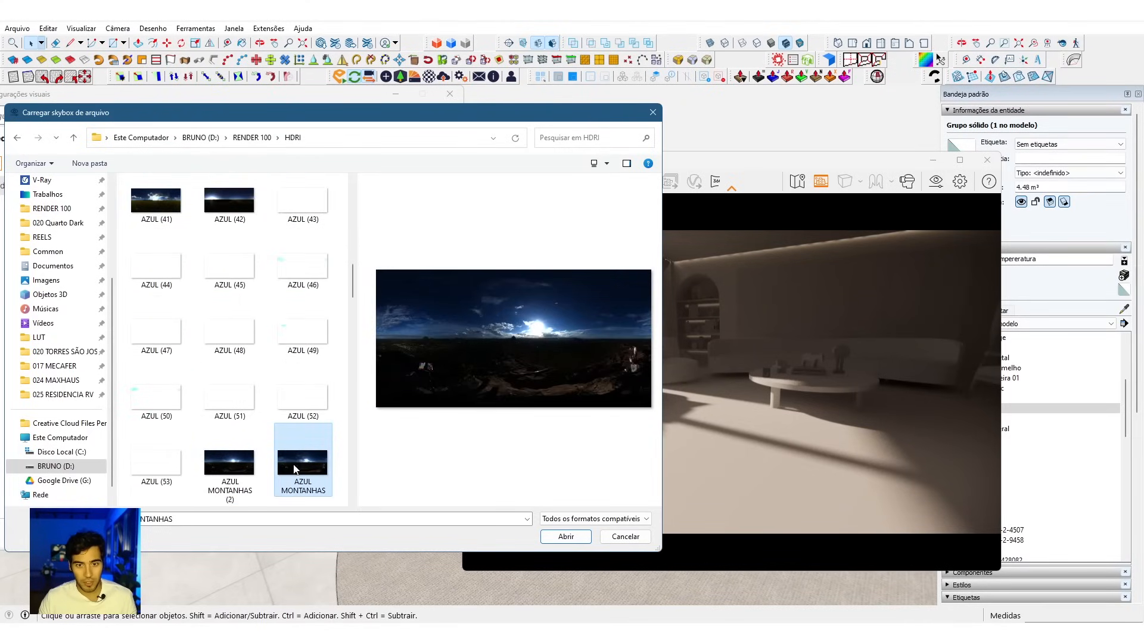
pyautogui.click(236, 469)
pyautogui.scroll(-3, 238, 467)
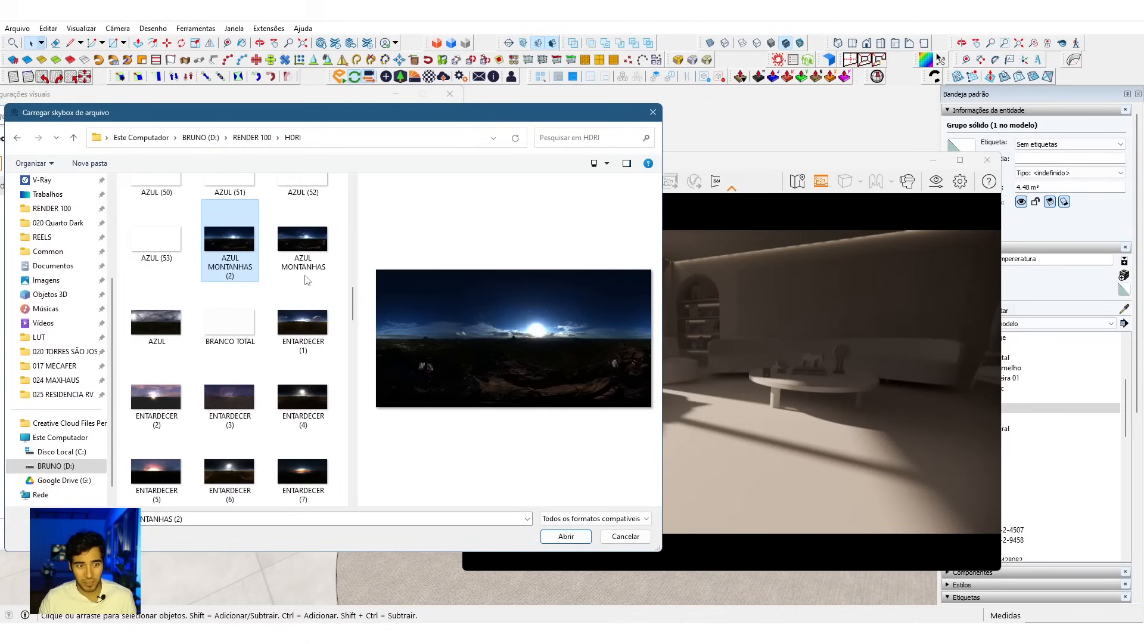
pyautogui.click(149, 335)
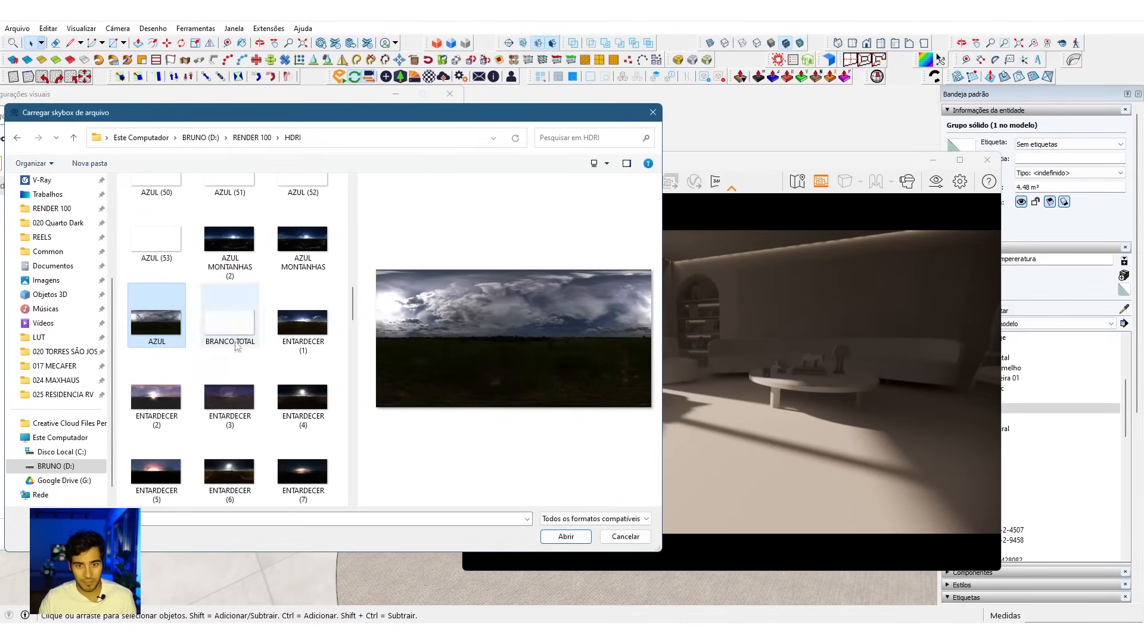
# Step: Preview the ENTARDECER skies in the HDRI folder, including ENTARDECER (1), (9), (10), (29), (30) and (27)
pyautogui.click(298, 347)
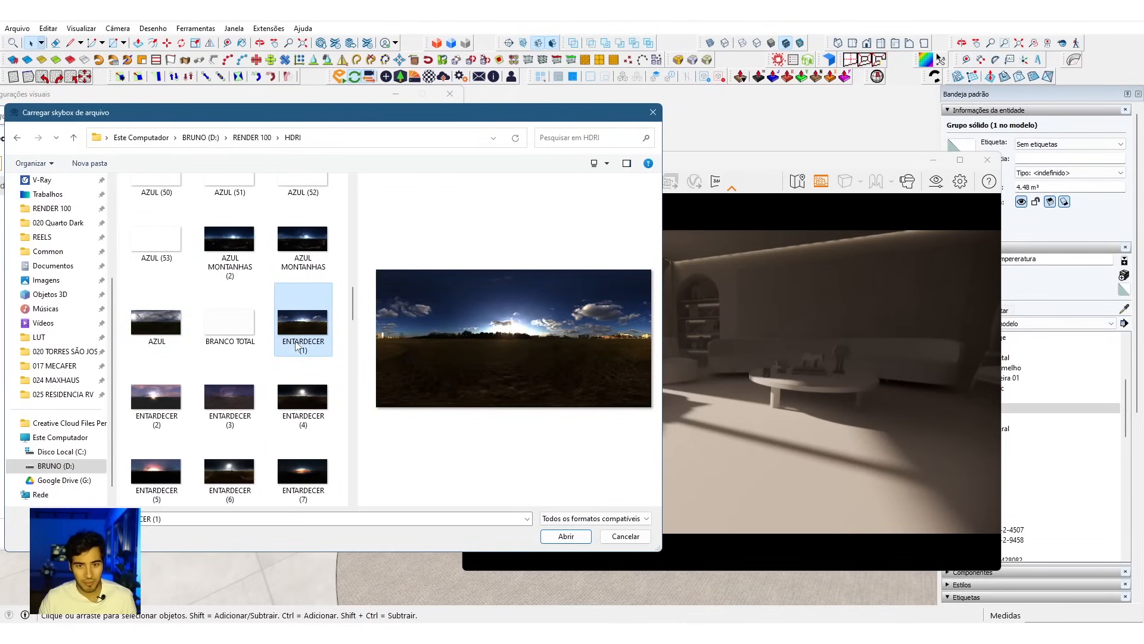
pyautogui.scroll(-3, 297, 347)
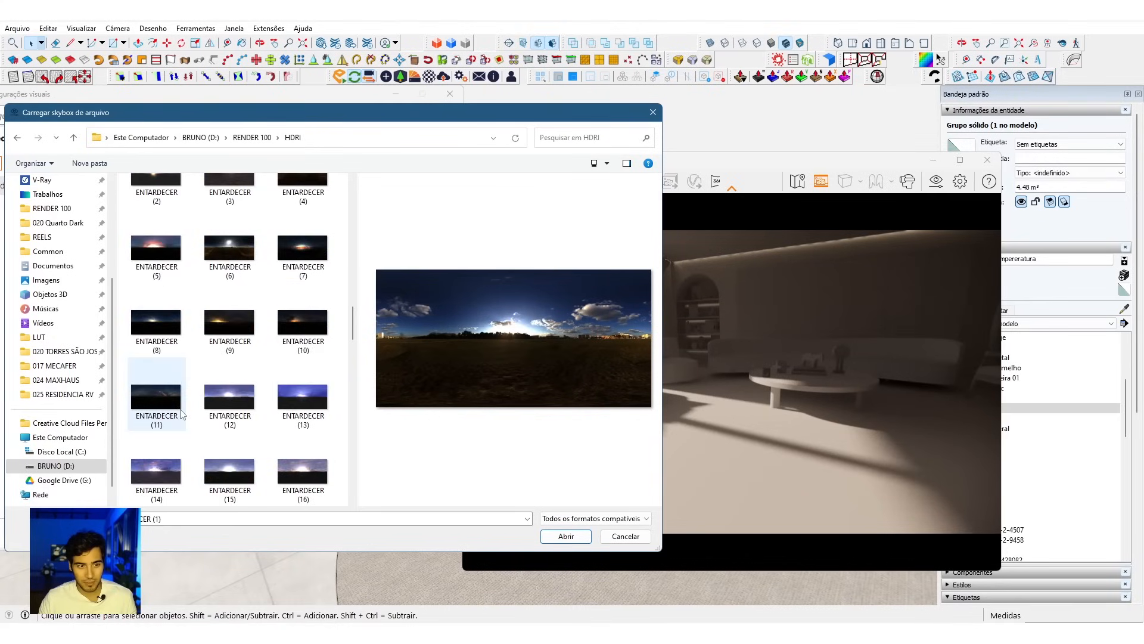
pyautogui.click(148, 347)
pyautogui.click(203, 336)
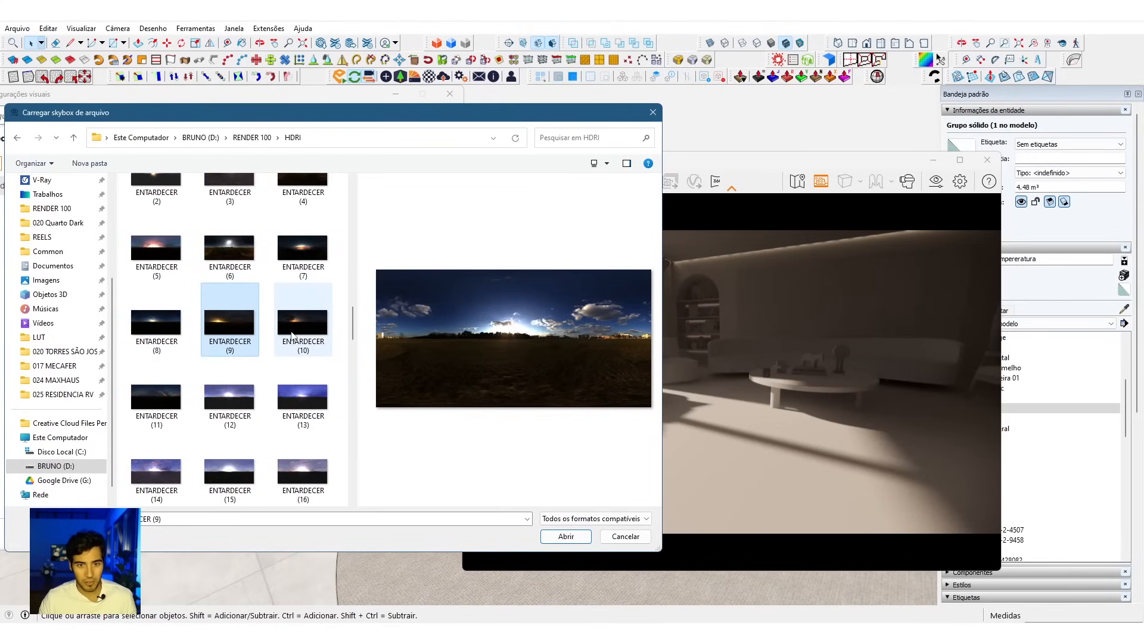
pyautogui.click(322, 334)
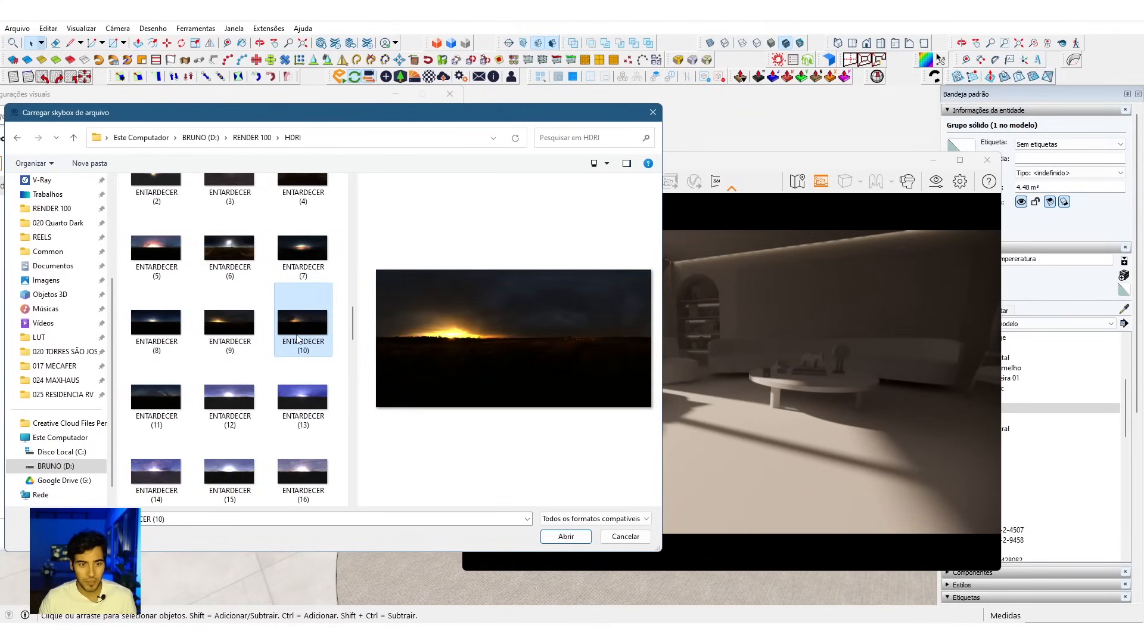
pyautogui.scroll(-6, 298, 338)
pyautogui.click(164, 401)
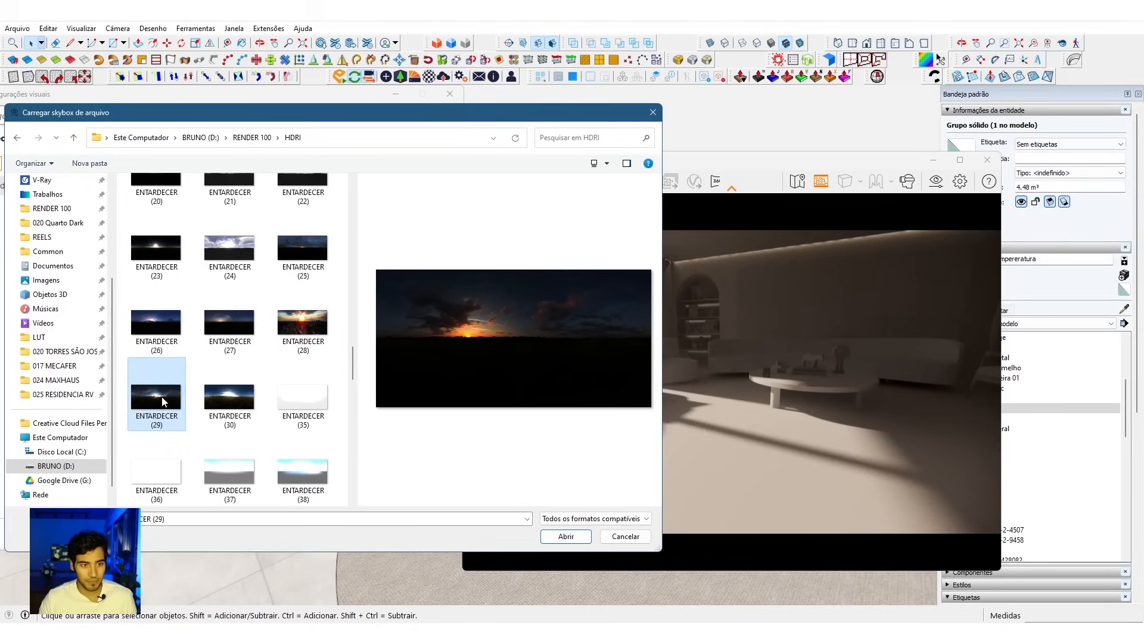
pyautogui.click(230, 400)
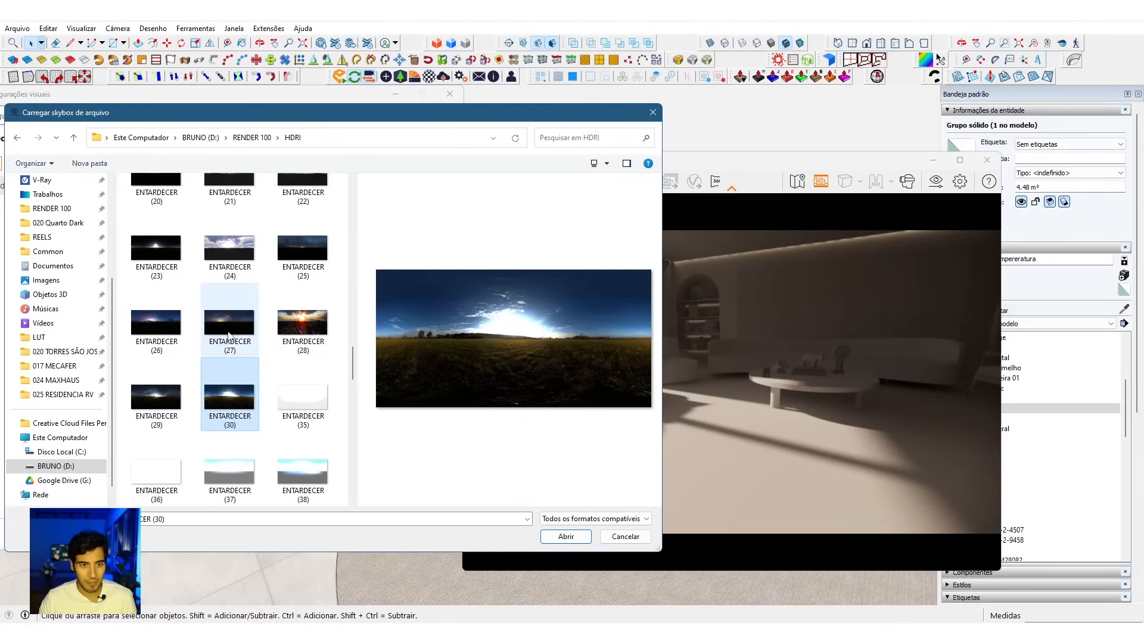
pyautogui.click(231, 329)
pyautogui.scroll(-3, 294, 334)
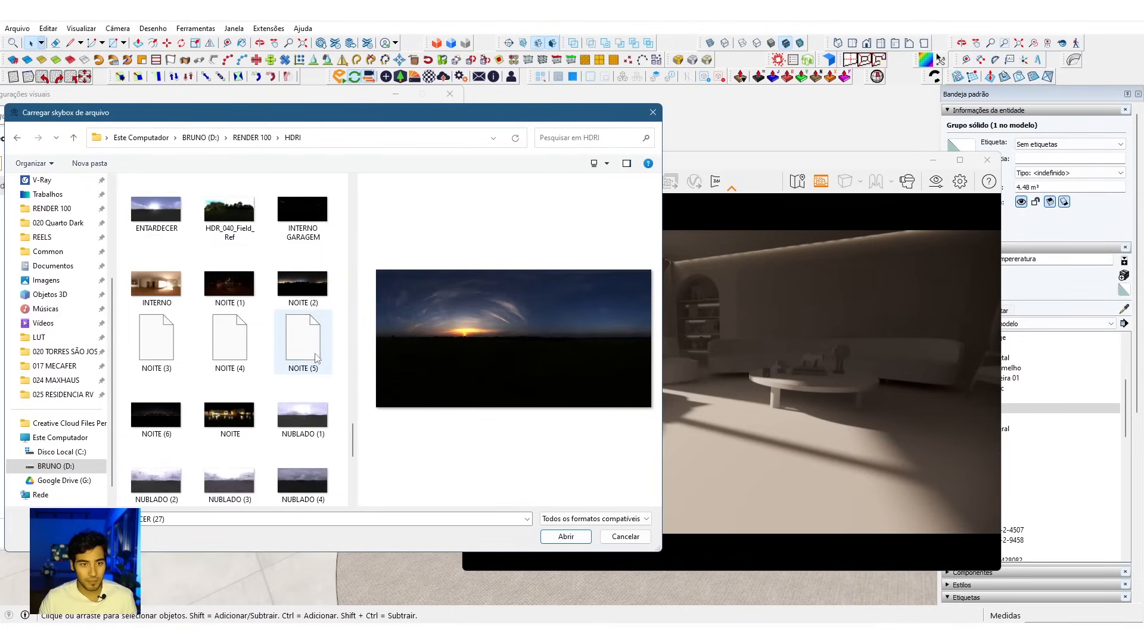
# Step: Preview the NOITE (1), HDR_040_Field_Ref and INTERNO GARAGEM files in the HDRI folder
pyautogui.click(230, 283)
pyautogui.click(232, 229)
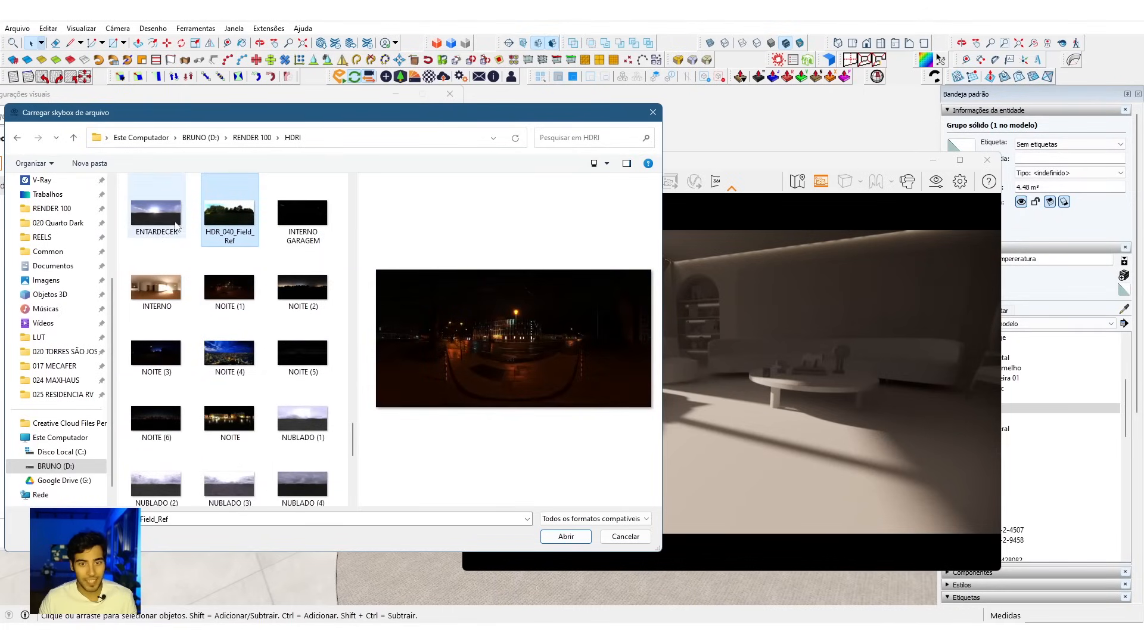
pyautogui.click(310, 240)
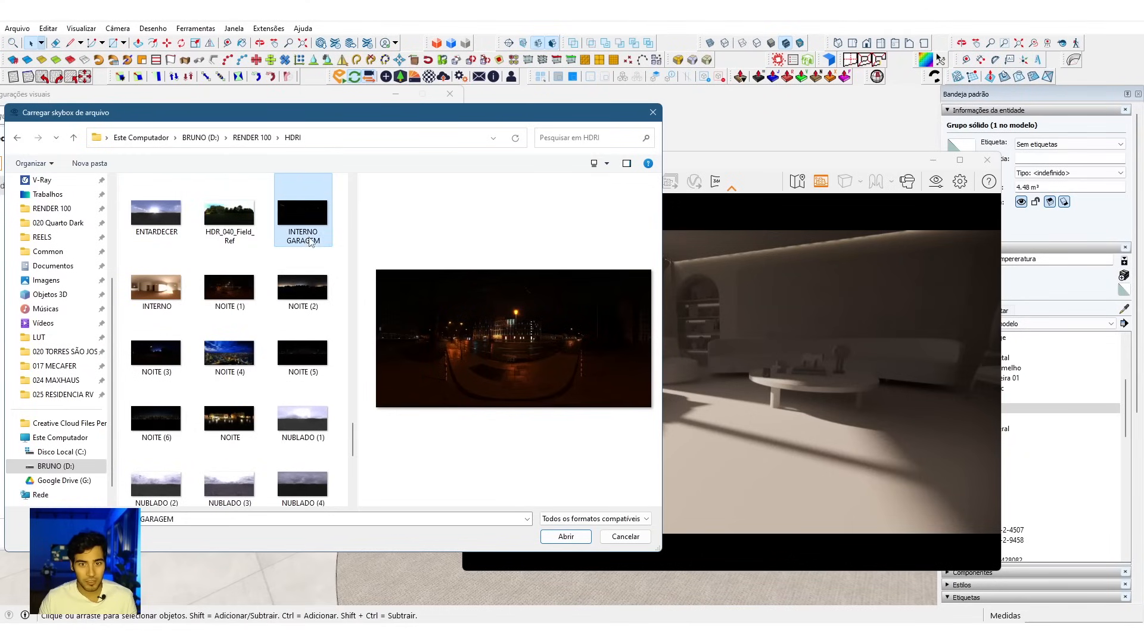
pyautogui.click(230, 285)
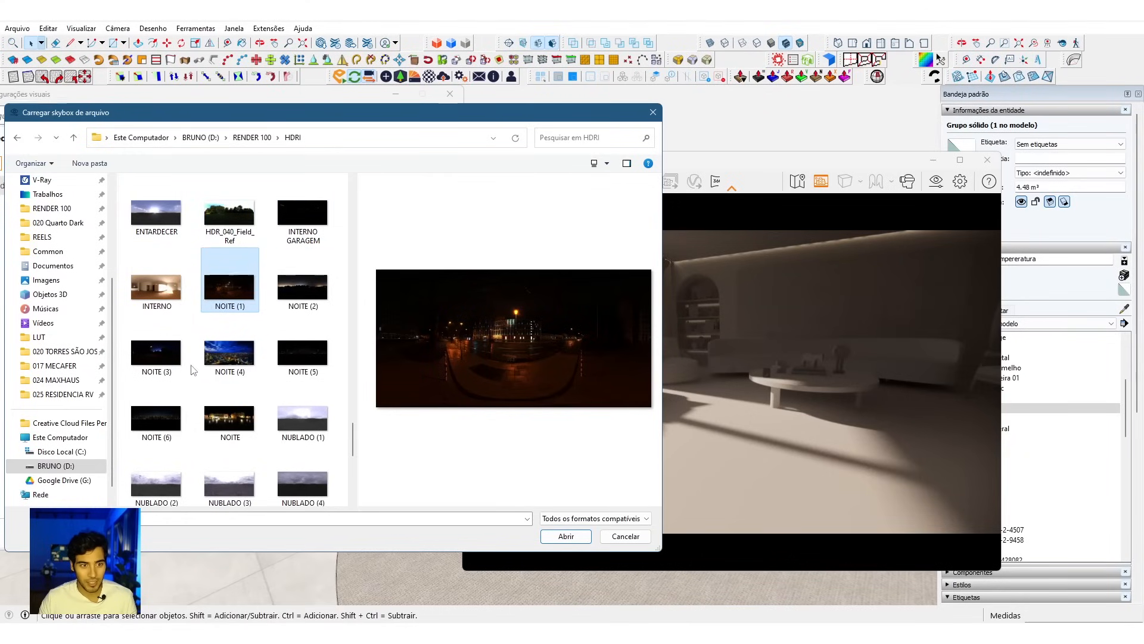
# Step: Compare ENTARDECER MONTANHAS with ENTARDECER NUBLADO and load ENTARDECER MONTANHAS as the skybox file
pyautogui.scroll(3, 192, 370)
pyautogui.click(216, 322)
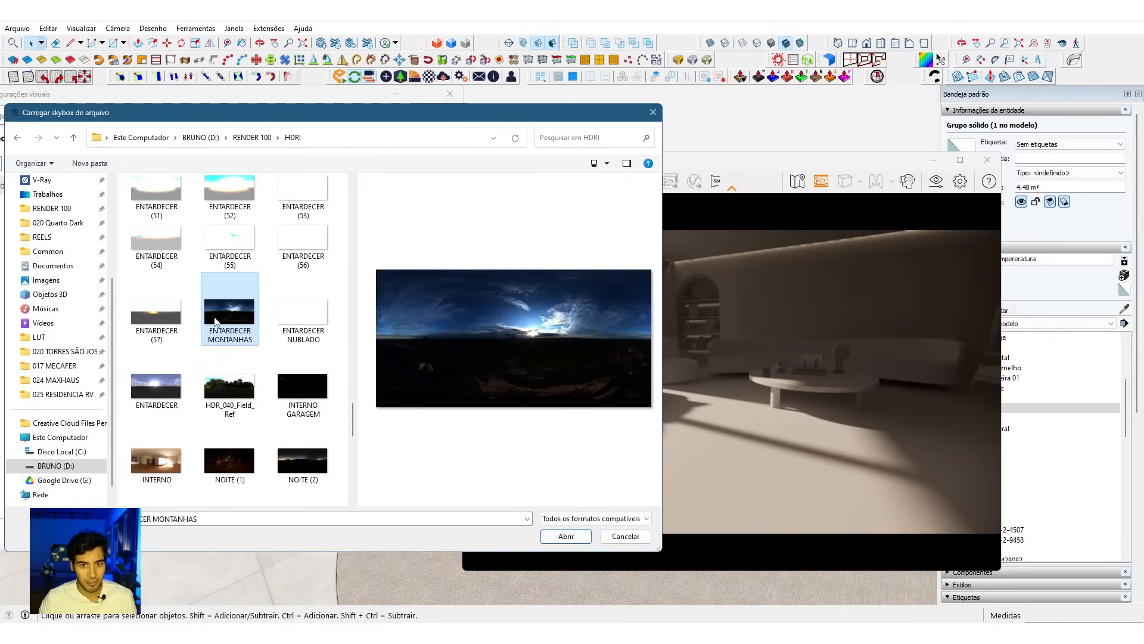
pyautogui.click(281, 319)
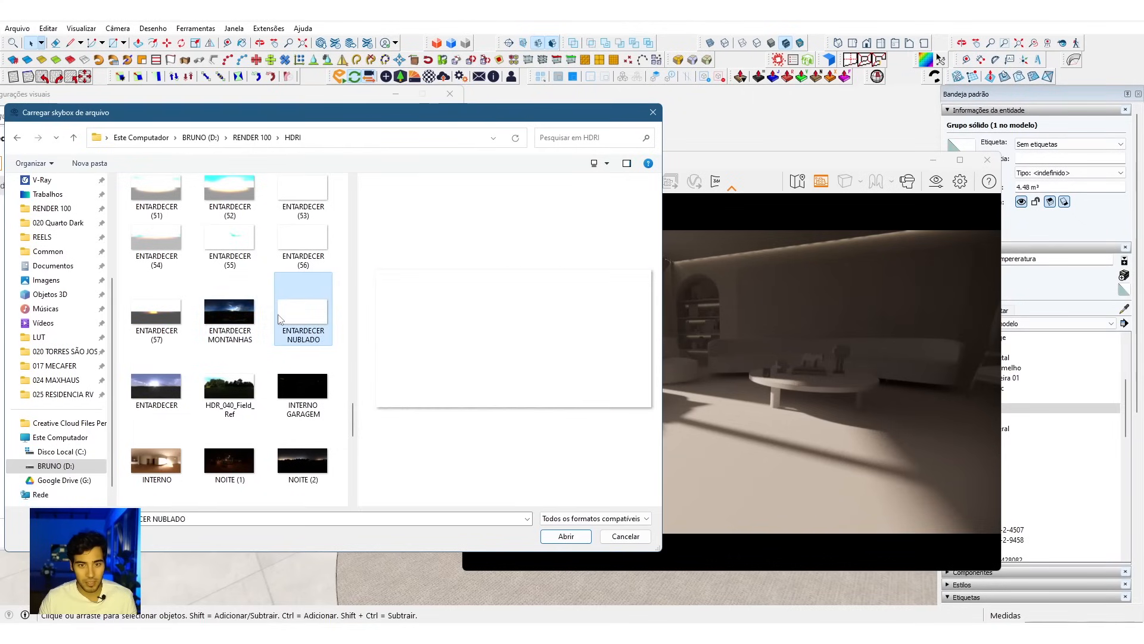
pyautogui.click(232, 318)
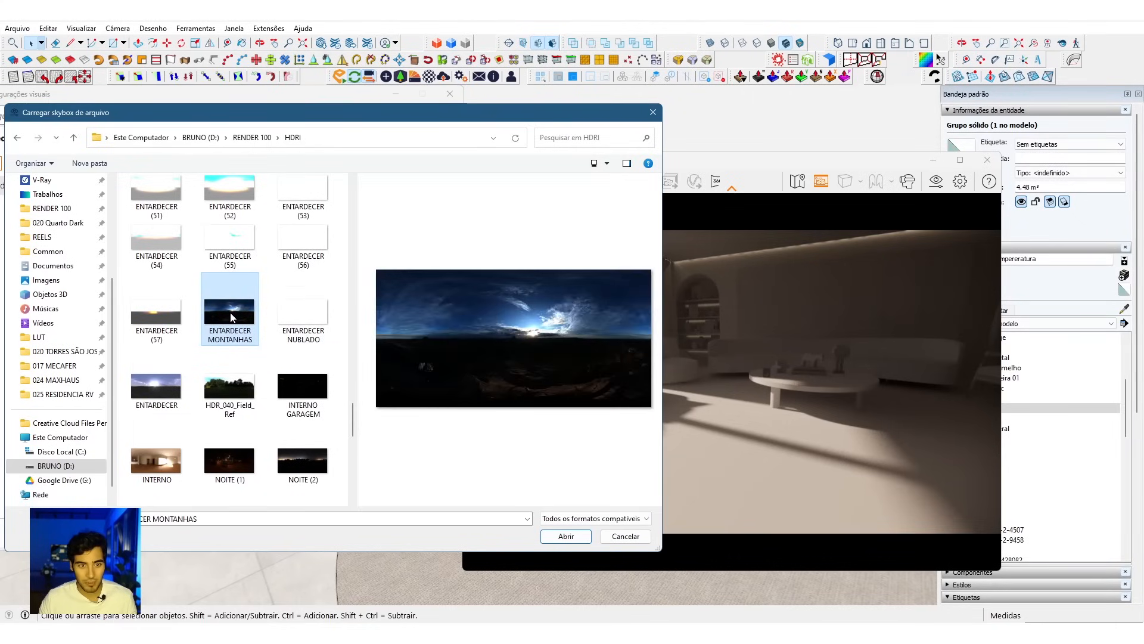
pyautogui.click(556, 537)
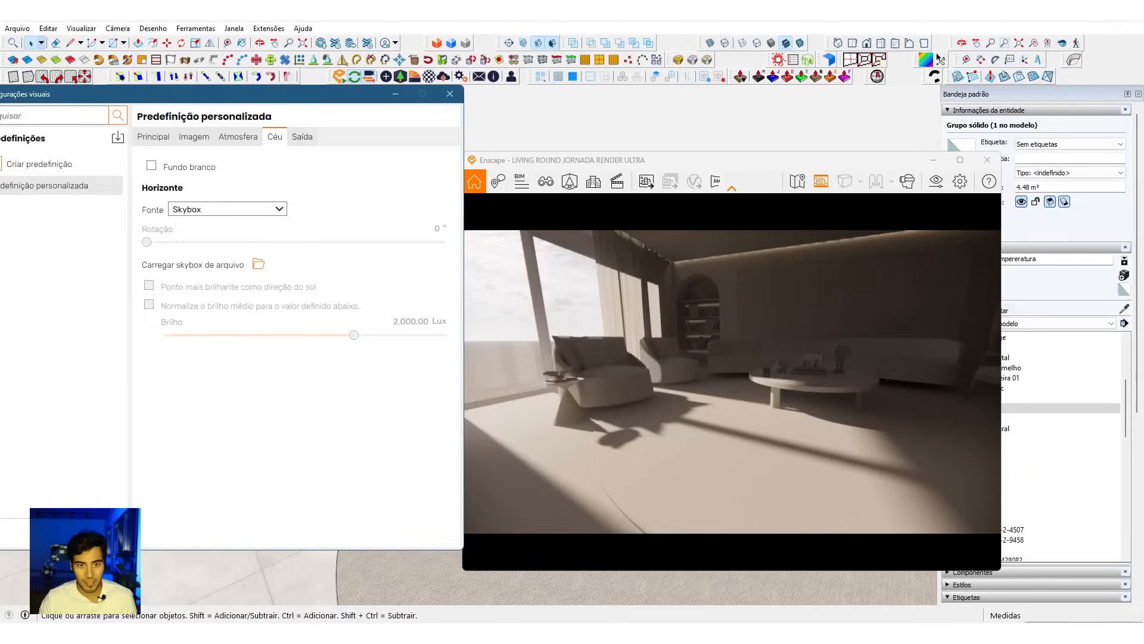
# Step: Walk around the rendered living room to examine the skybox through the windows, and uncover the window glass in the SketchUp model
pyautogui.moveTo(649, 465); pyautogui.dragTo(590, 450)
pyautogui.press('w')
pyautogui.press('w')
pyautogui.press('s')
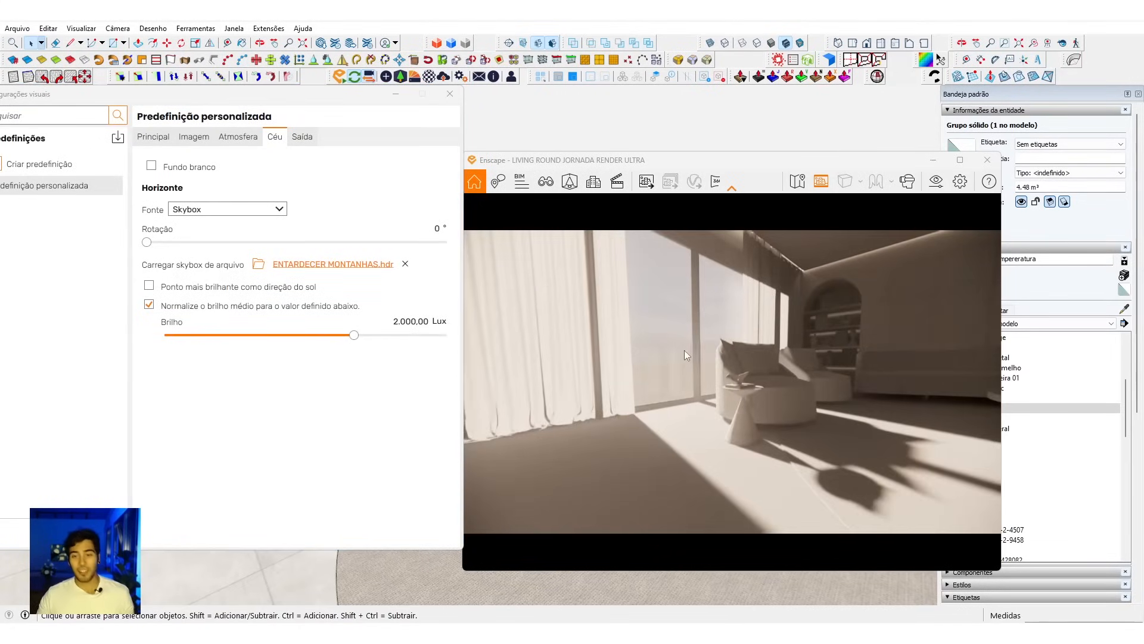
pyautogui.press('s')
pyautogui.moveTo(667, 355); pyautogui.dragTo(694, 356)
pyautogui.moveTo(326, 101)
pyautogui.mouseDown()
pyautogui.moveTo(325, 333)
pyautogui.moveTo(337, 346)
pyautogui.mouseUp()
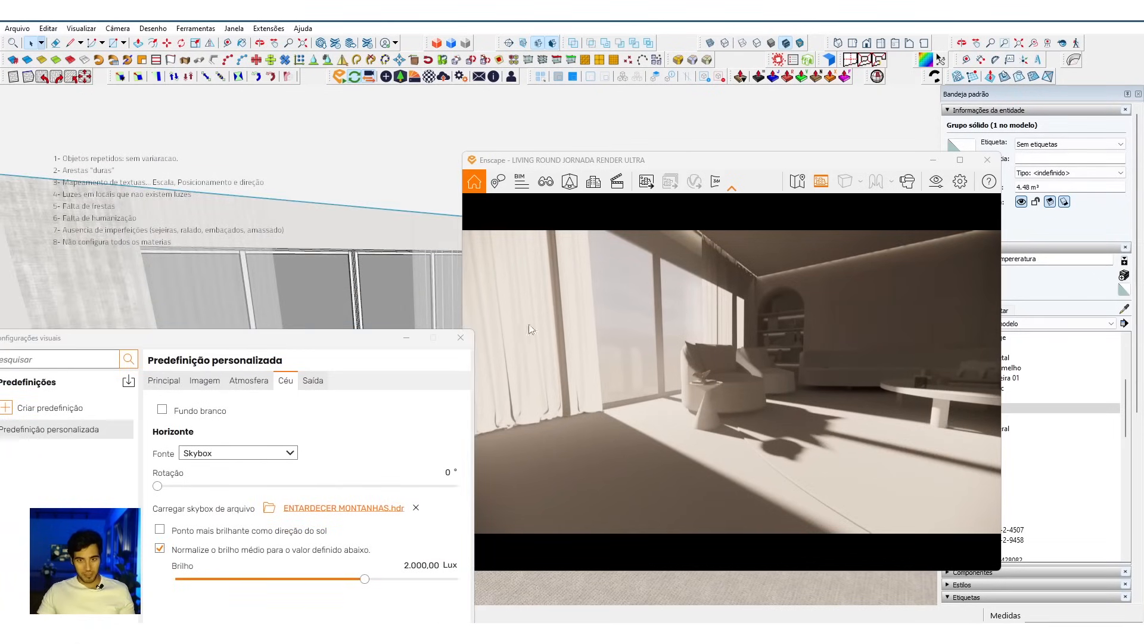
pyautogui.moveTo(682, 341)
pyautogui.mouseDown()
pyautogui.moveTo(752, 341)
pyautogui.moveTo(718, 342)
pyautogui.mouseUp()
pyautogui.press('s')
pyautogui.press('a')
pyautogui.press('d')
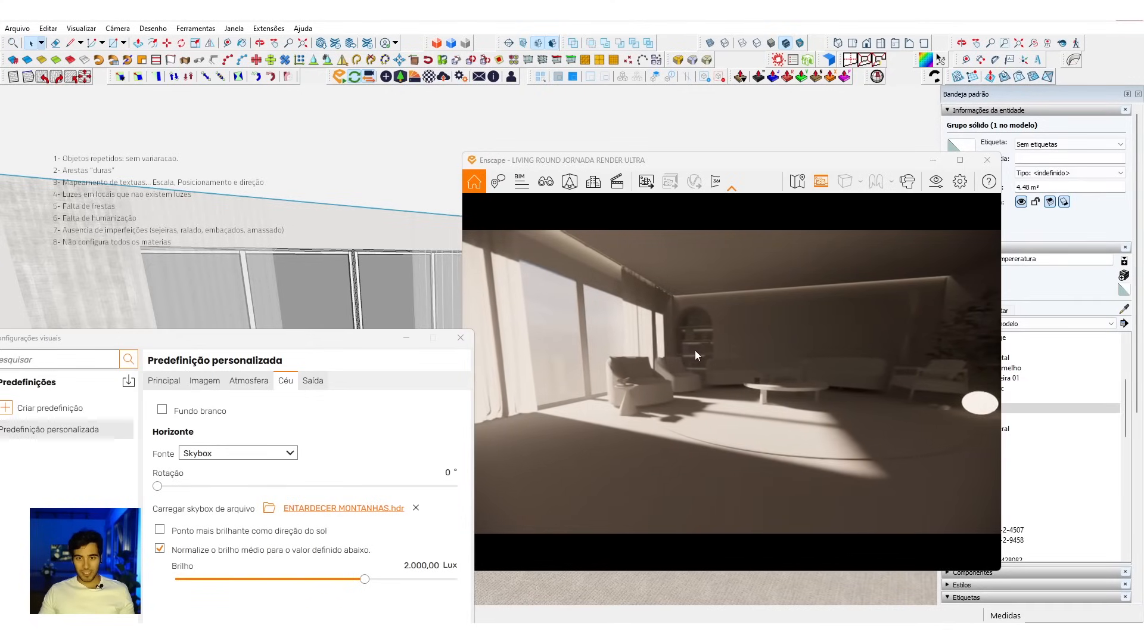
pyautogui.press('a')
# Step: Set the opacity of the window's Vidro translúcido cinza material to 5 and place the visual settings and render windows side by side
pyautogui.moveTo(398, 282)
pyautogui.mouseDown(button='middle')
pyautogui.moveTo(388, 284)
pyautogui.moveTo(398, 284)
pyautogui.mouseUp(button='middle')
pyautogui.press('b')
pyautogui.keyDown('alt'); pyautogui.click(408, 278); pyautogui.keyUp('alt')
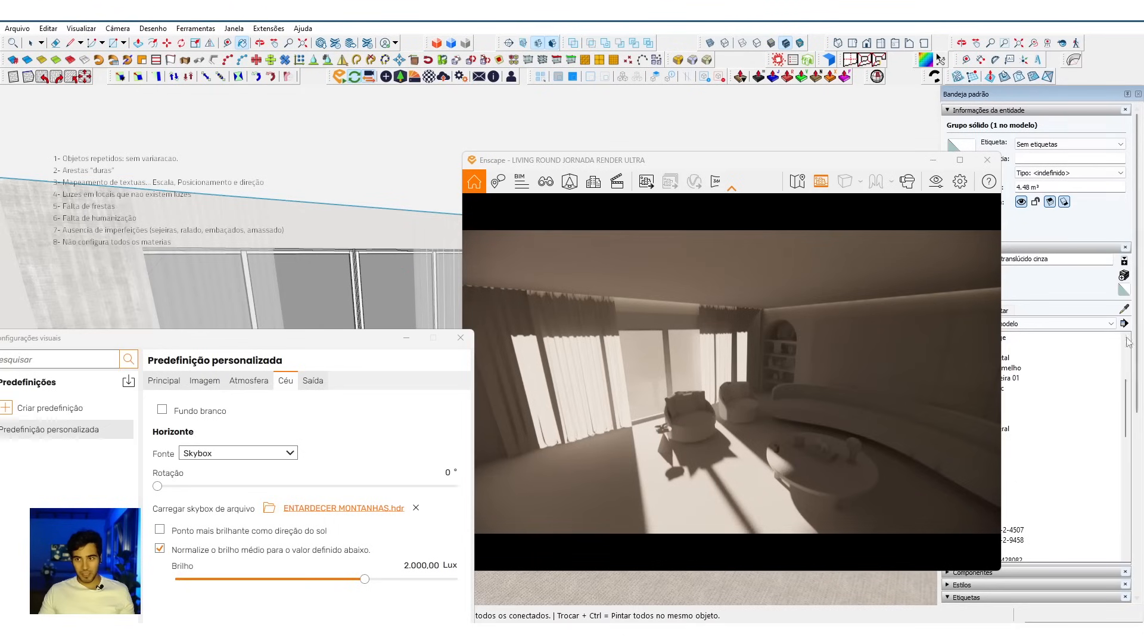
pyautogui.moveTo(771, 159); pyautogui.dragTo(663, 123)
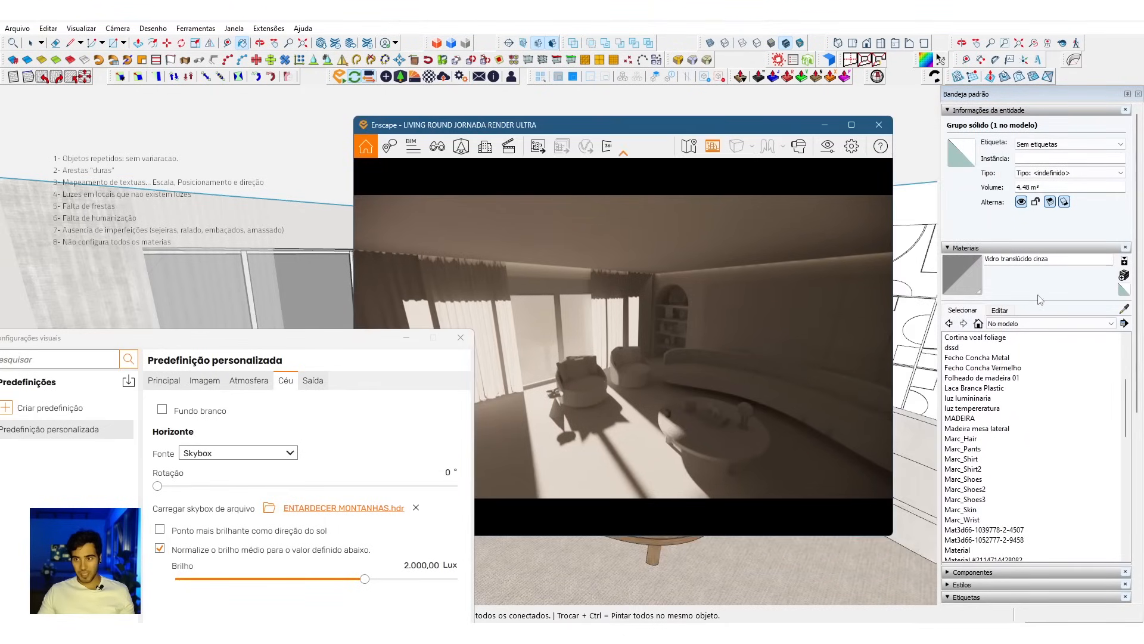
pyautogui.click(1000, 311)
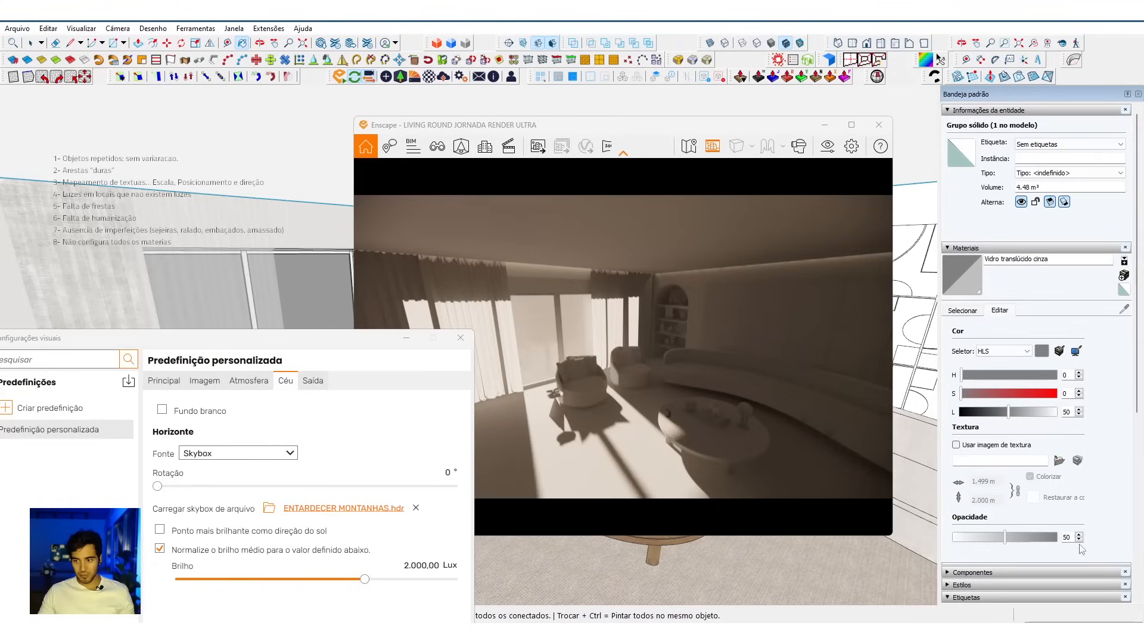
pyautogui.write('5')
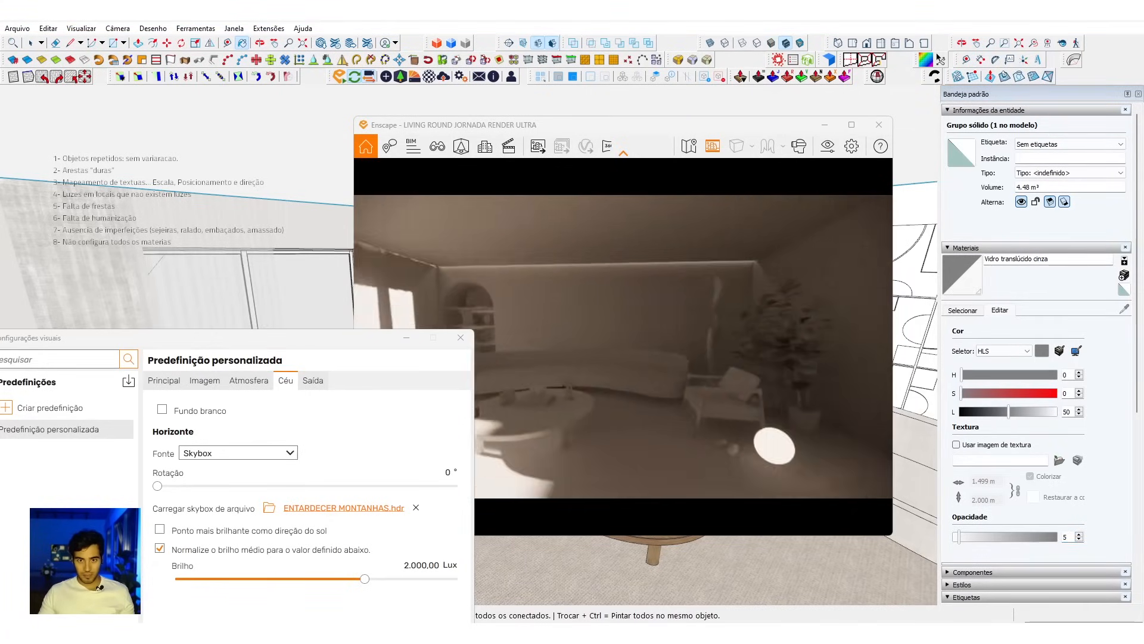
pyautogui.moveTo(323, 349); pyautogui.dragTo(225, 118)
pyautogui.moveTo(537, 125); pyautogui.dragTo(673, 116)
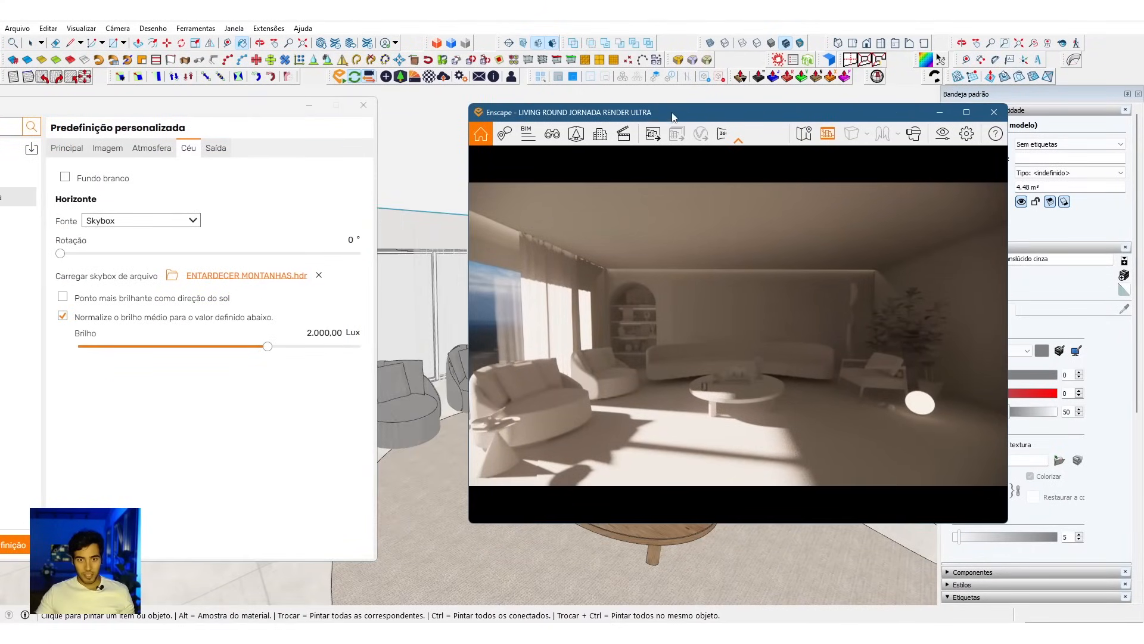
# Step: Try the Ponto mais brilhante como direção do sol option on the skybox and switch it back off
pyautogui.click(375, 310)
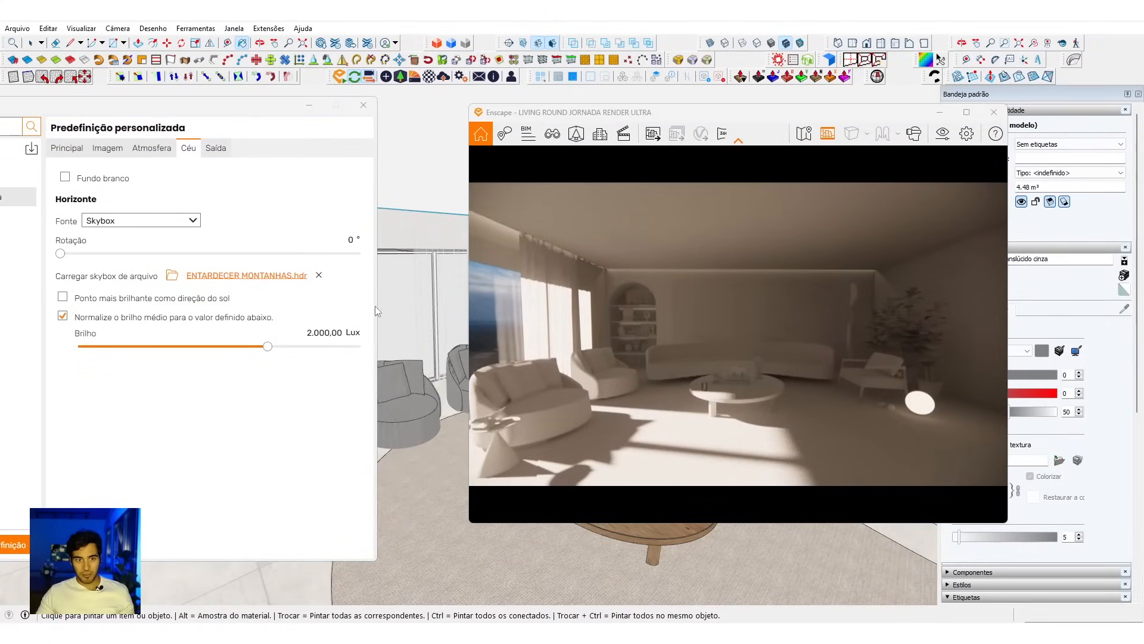
pyautogui.click(72, 301)
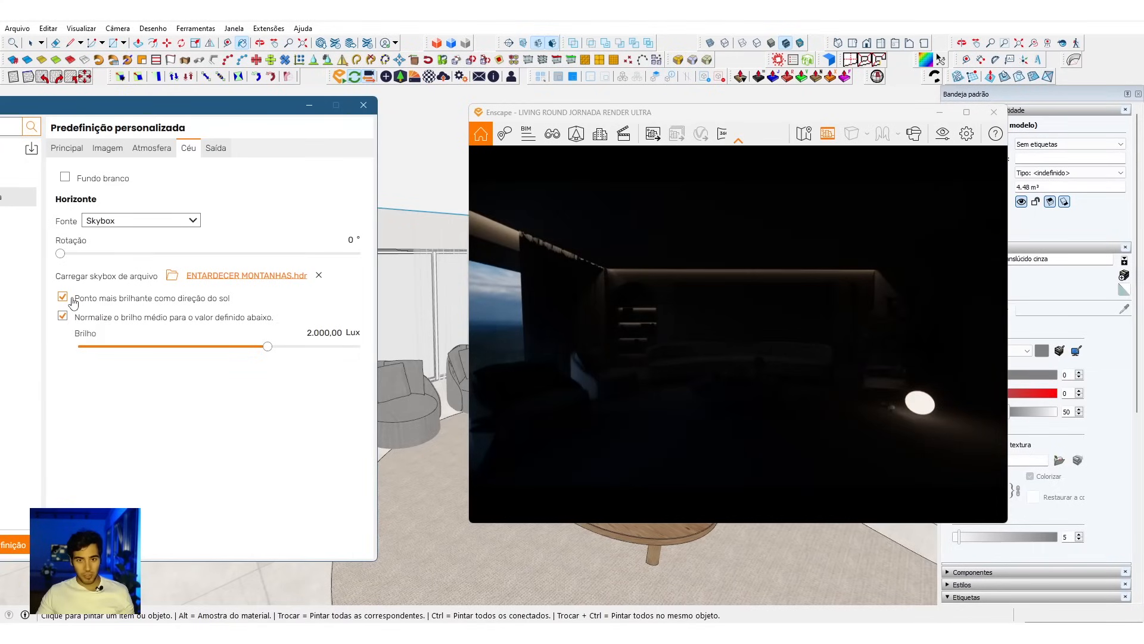
pyautogui.click(72, 302)
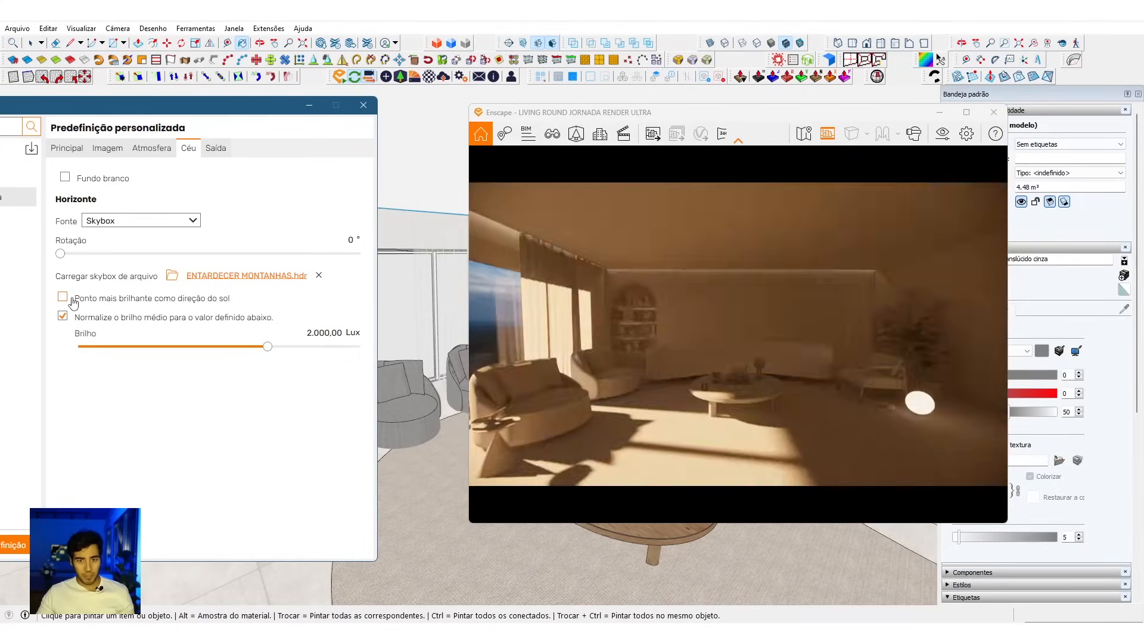
# Step: Fly outside above the house to face the skybox sunset and enable Ponto mais brilhante como direção do sol
pyautogui.moveTo(782, 416); pyautogui.dragTo(638, 369)
pyautogui.press('w')
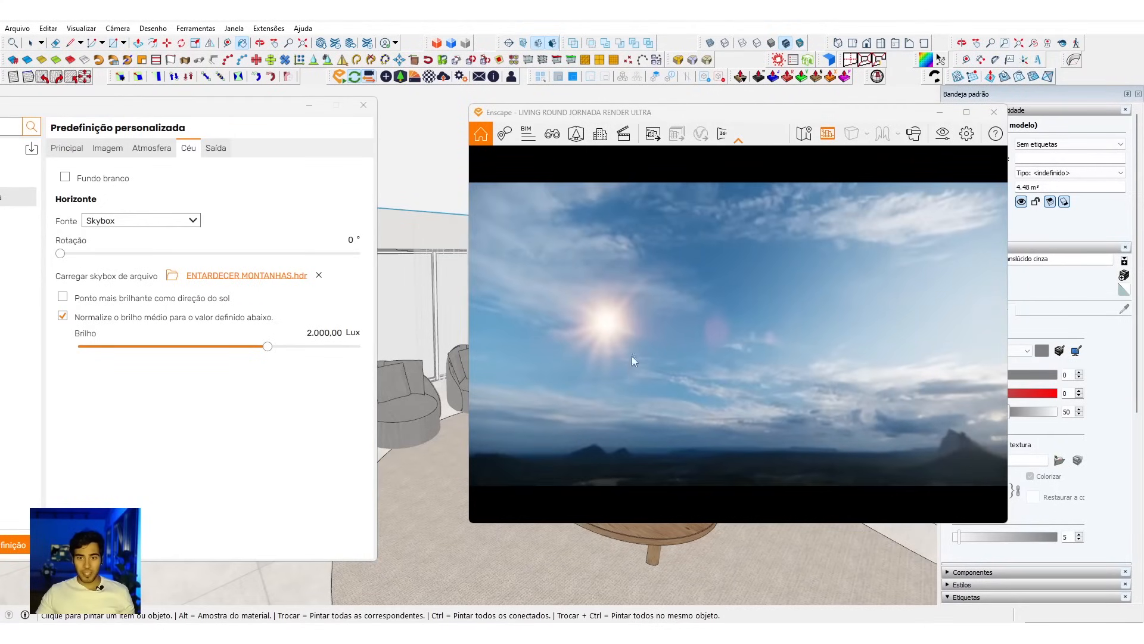
pyautogui.moveTo(571, 347); pyautogui.dragTo(670, 376)
pyautogui.press('e')
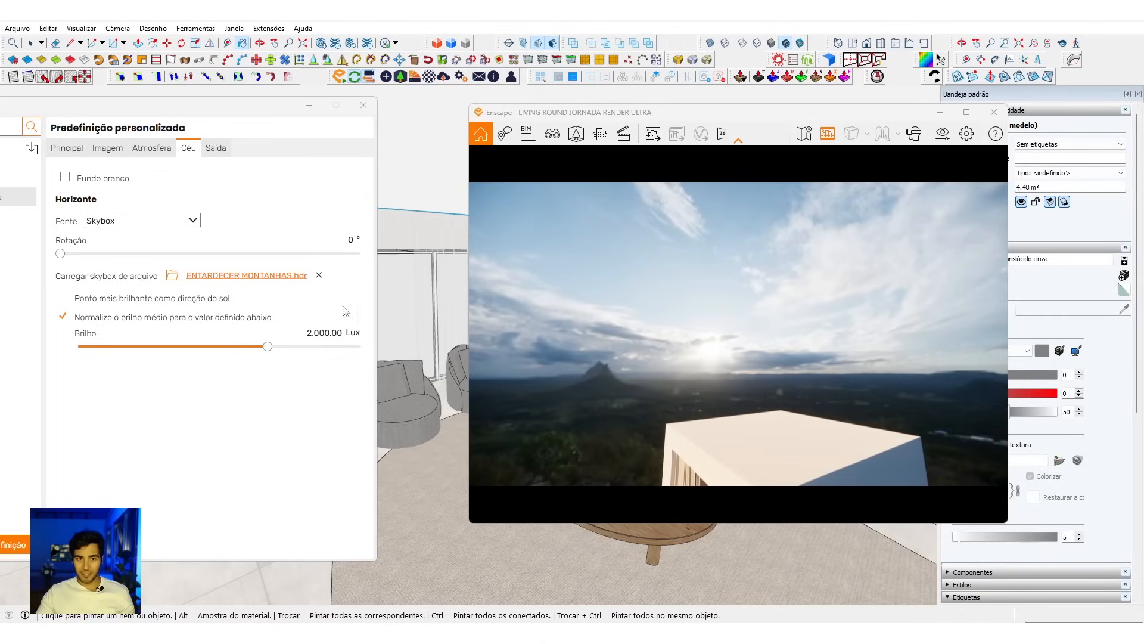
pyautogui.click(63, 297)
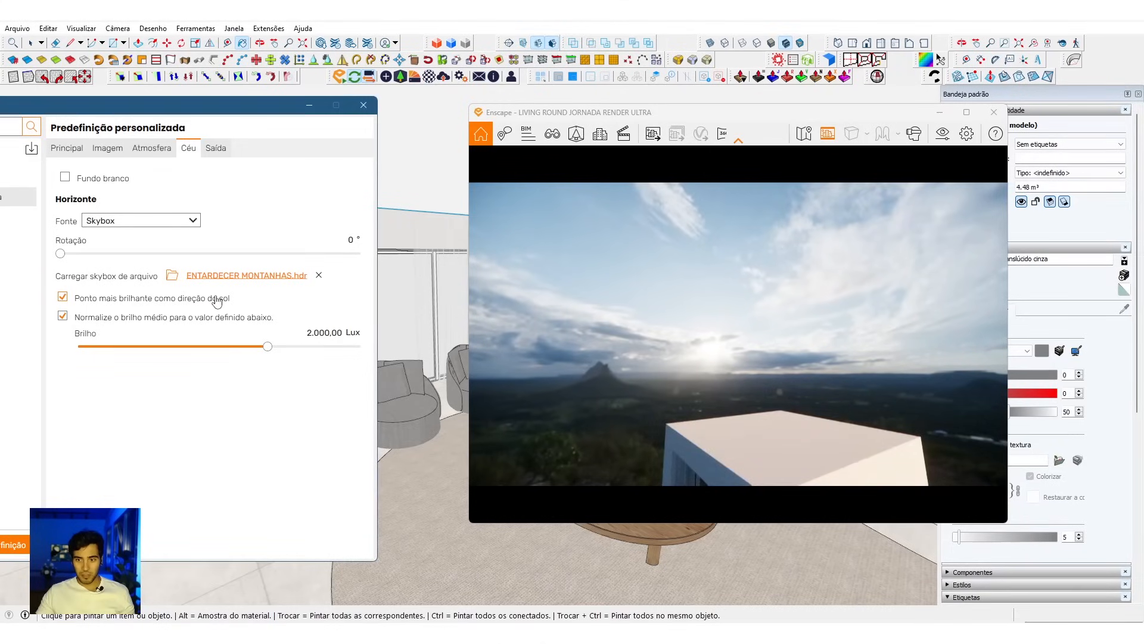
# Step: Fly back inside the rendered living room and set the skybox rotation to 311°
pyautogui.moveTo(620, 351); pyautogui.dragTo(636, 380)
pyautogui.moveTo(682, 278); pyautogui.dragTo(724, 355)
pyautogui.press('w')
pyautogui.press('w')
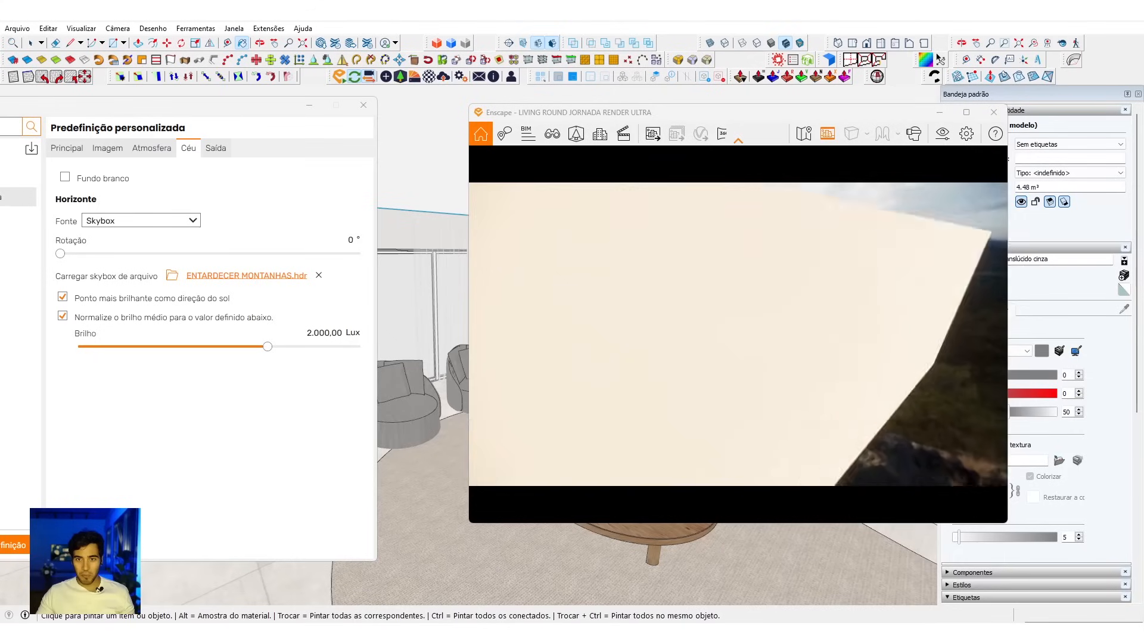
pyautogui.moveTo(724, 354); pyautogui.dragTo(698, 362)
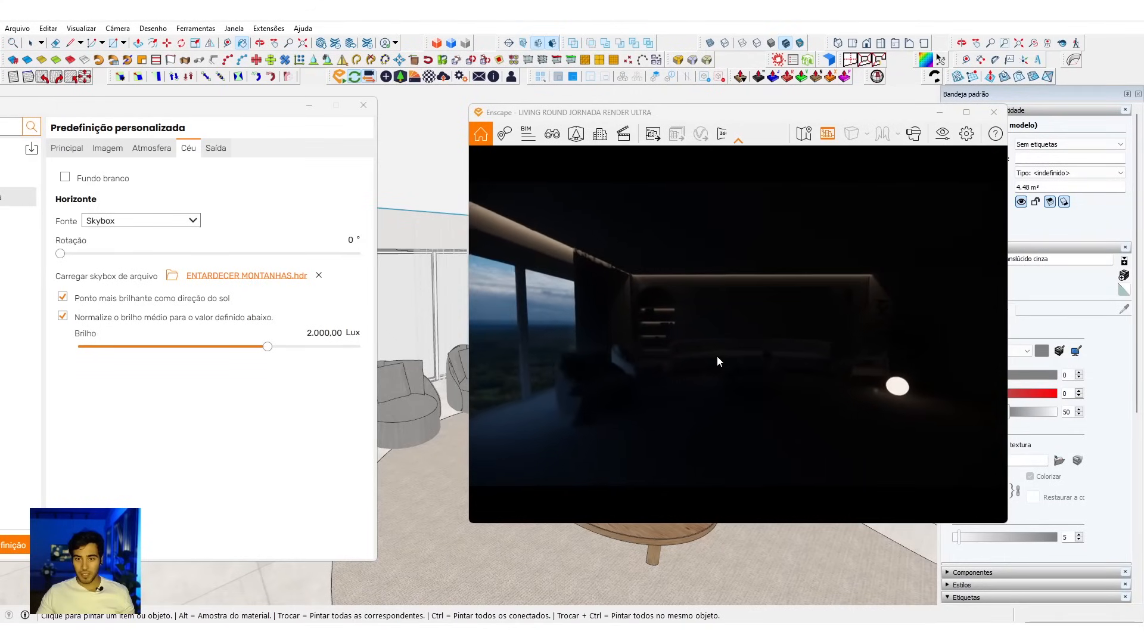
pyautogui.moveTo(62, 256); pyautogui.dragTo(318, 255)
pyautogui.moveTo(749, 377); pyautogui.dragTo(799, 377)
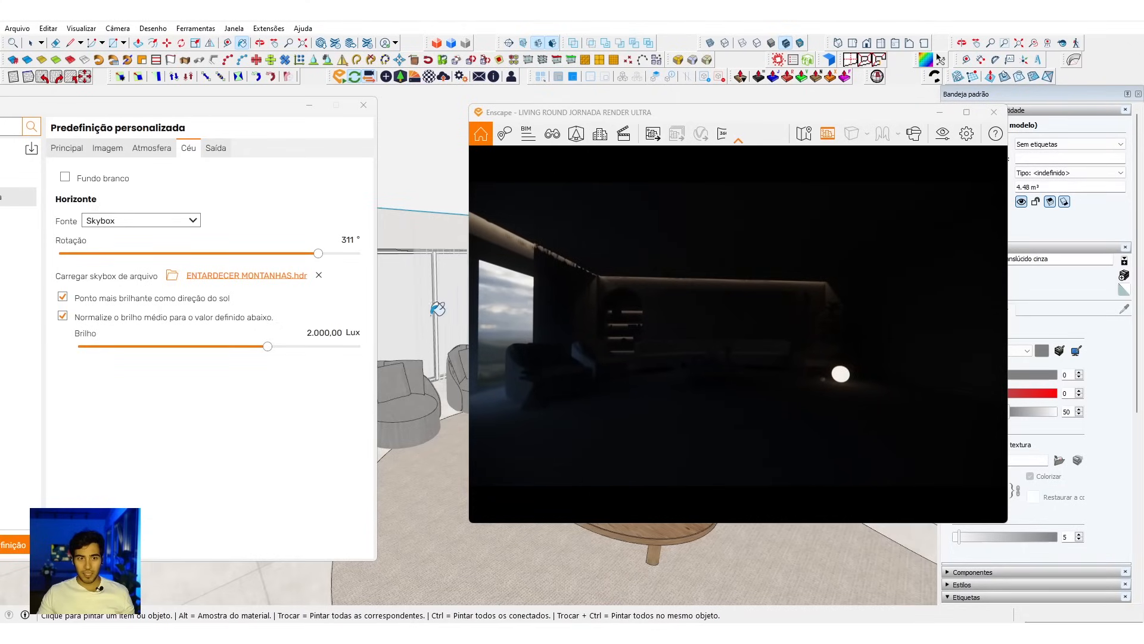
# Step: Face the open sky in the render and switch the horizon source to Limpar to compare it with the skybox
pyautogui.moveTo(656, 352)
pyautogui.mouseDown()
pyautogui.moveTo(566, 350)
pyautogui.moveTo(652, 347)
pyautogui.mouseUp()
pyautogui.hotkey('shift', 'w')
pyautogui.click(146, 221)
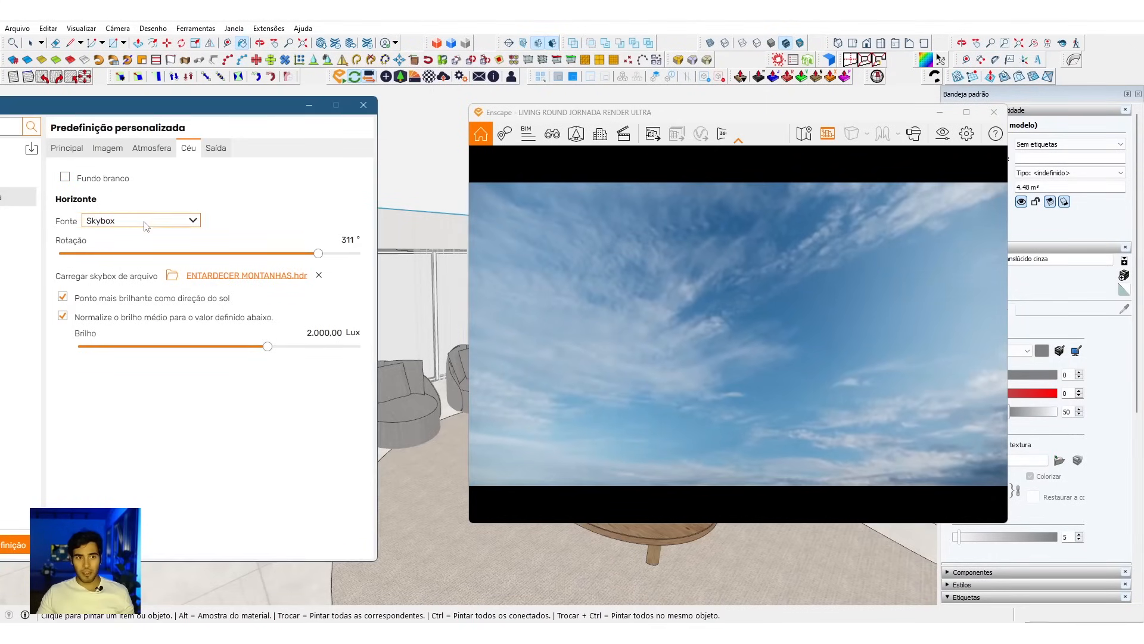
pyautogui.click(123, 238)
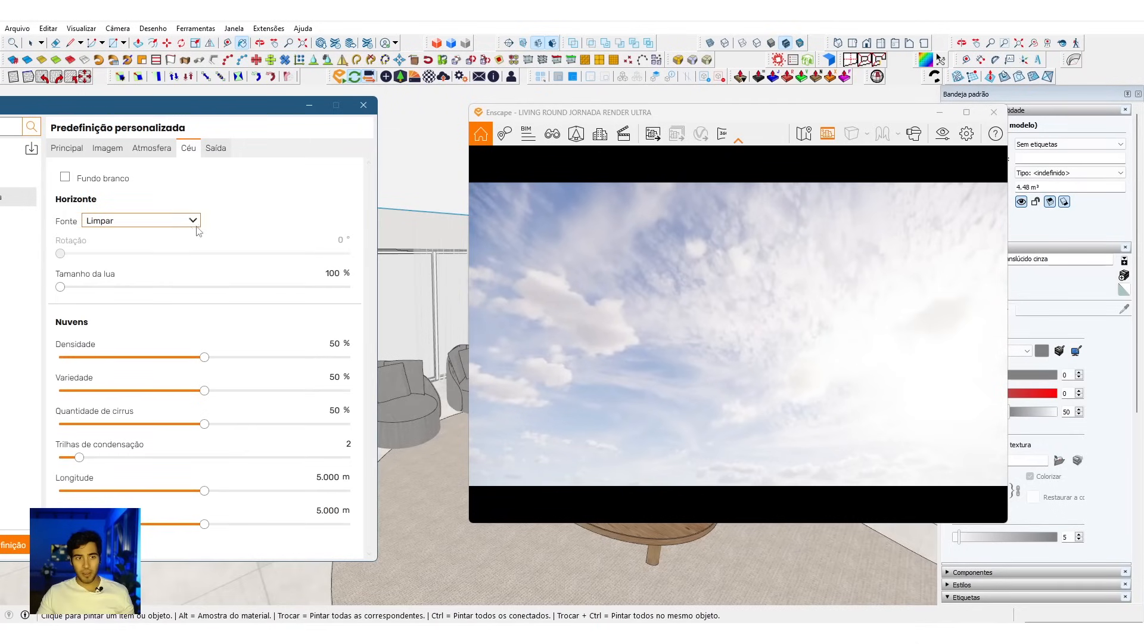
pyautogui.click(79, 147)
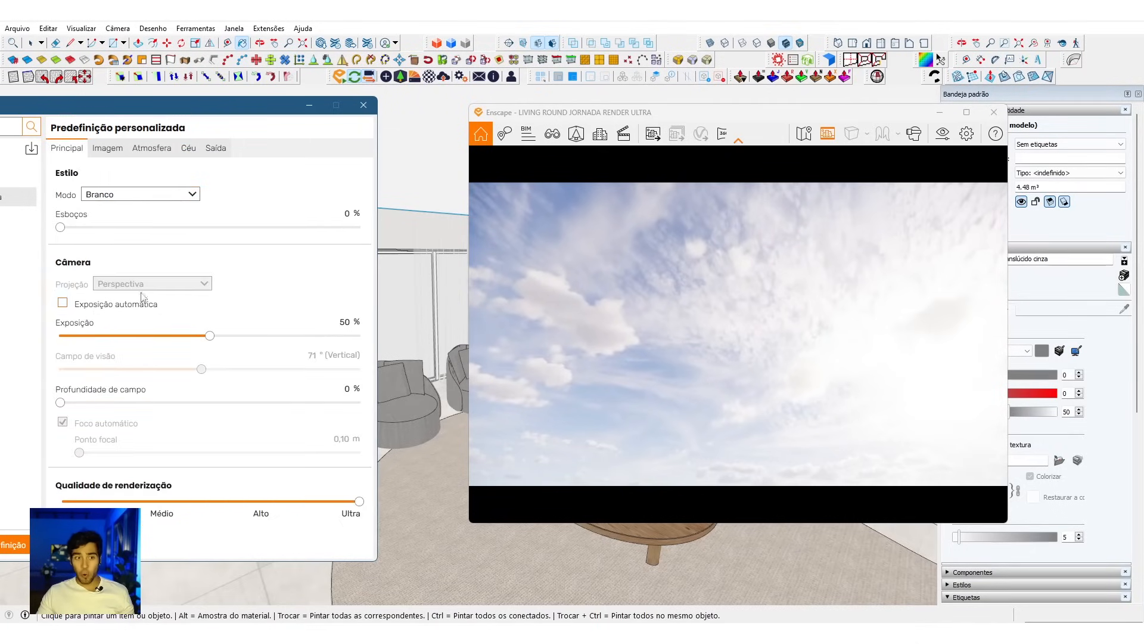
pyautogui.click(189, 148)
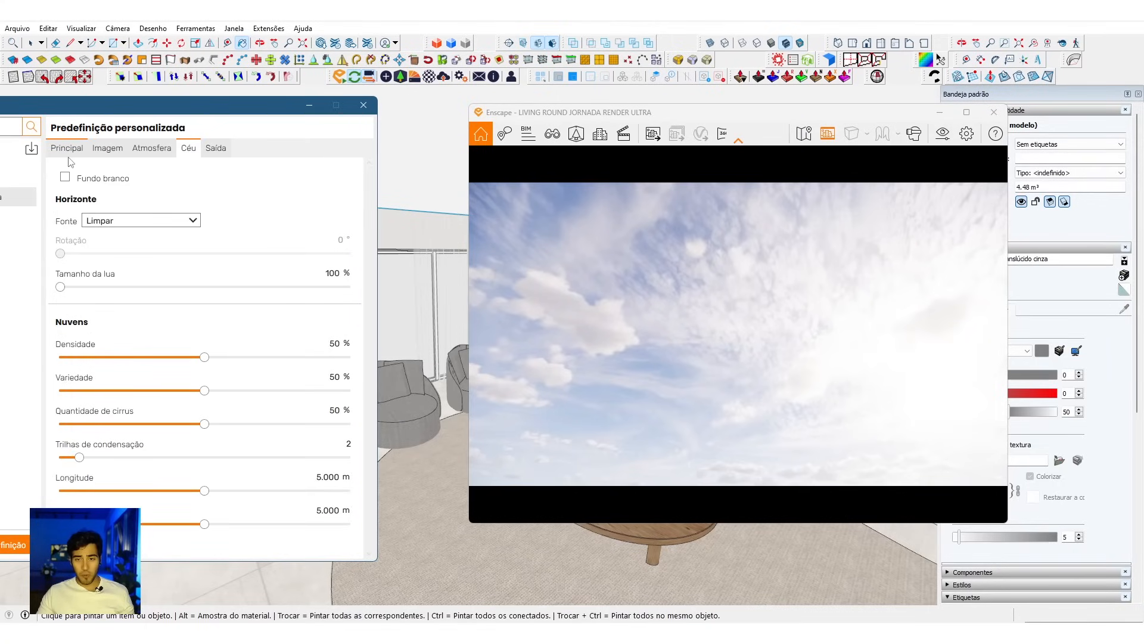
# Step: Try Exposição automática while alternating the horizon source between Skybox and Limpar, and switch it back off
pyautogui.click(68, 150)
pyautogui.click(189, 149)
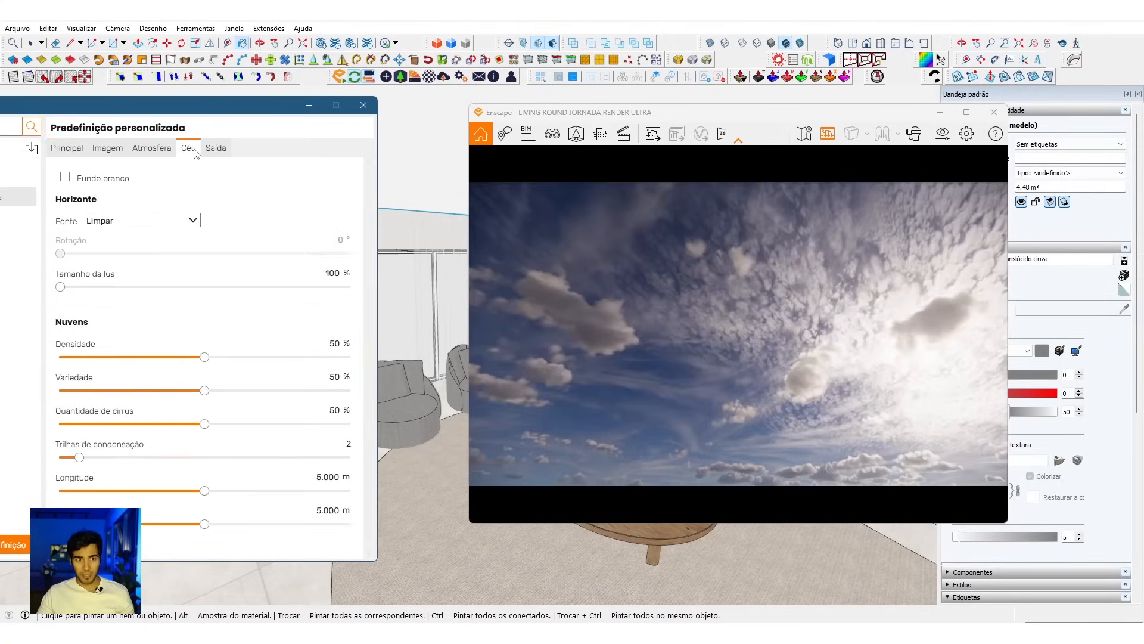
pyautogui.click(168, 221)
pyautogui.click(131, 249)
pyautogui.click(159, 223)
pyautogui.click(150, 236)
pyautogui.click(78, 151)
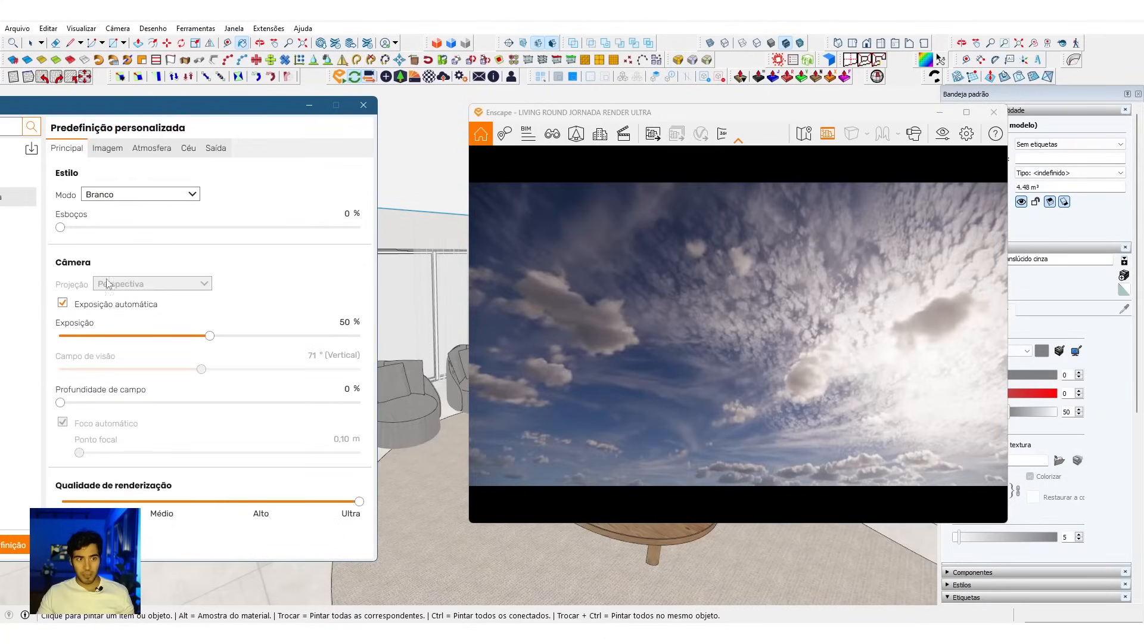
pyautogui.click(112, 307)
pyautogui.click(188, 148)
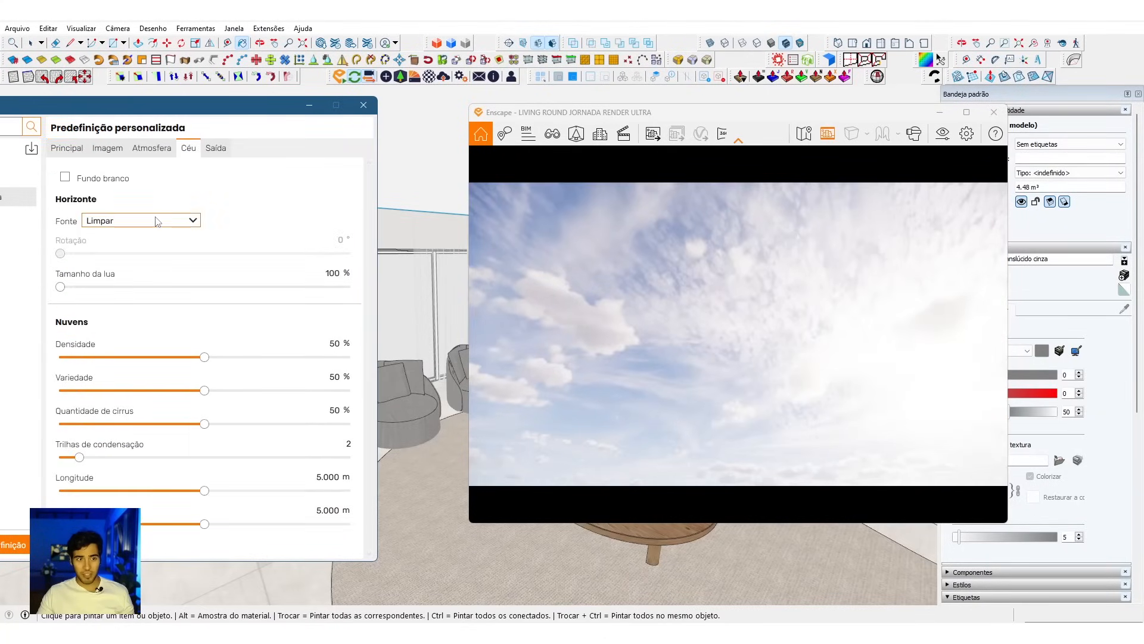
# Step: Alternate the horizon source between Skybox and Limpar to compare sky brightness without automatic exposure, finishing on Skybox
pyautogui.click(151, 222)
pyautogui.click(145, 251)
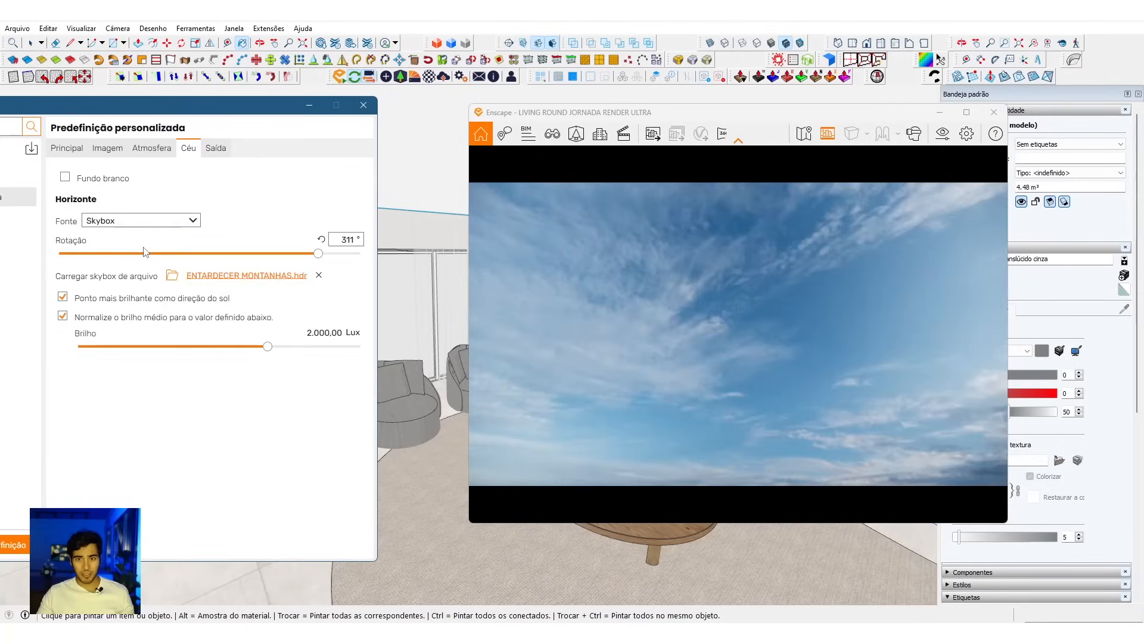
pyautogui.click(193, 225)
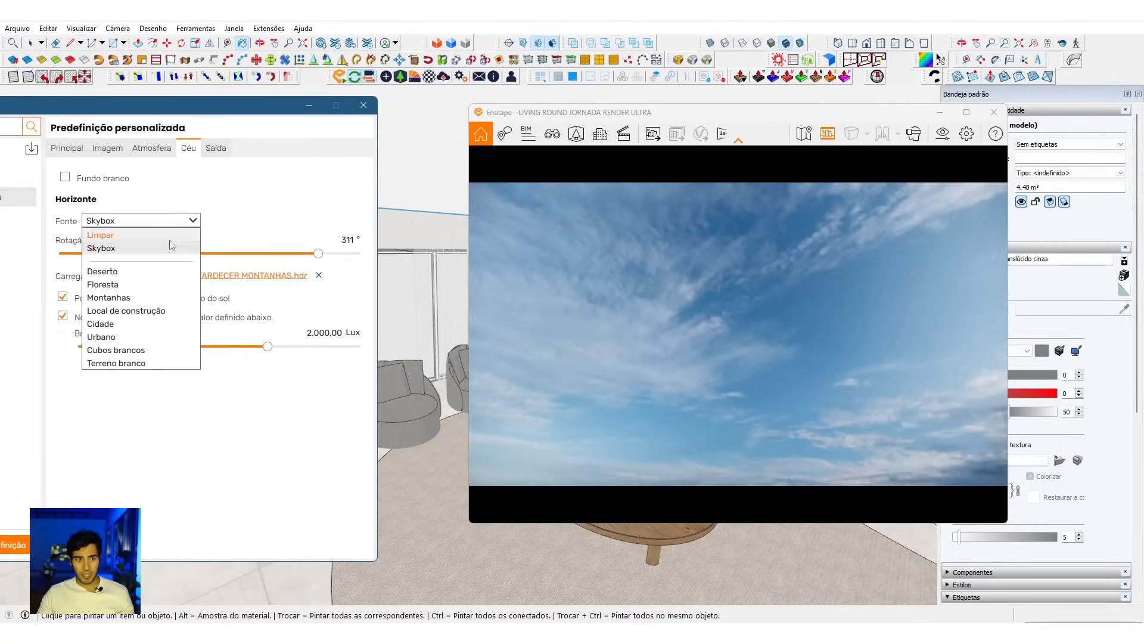
pyautogui.click(170, 236)
pyautogui.click(187, 223)
pyautogui.click(178, 249)
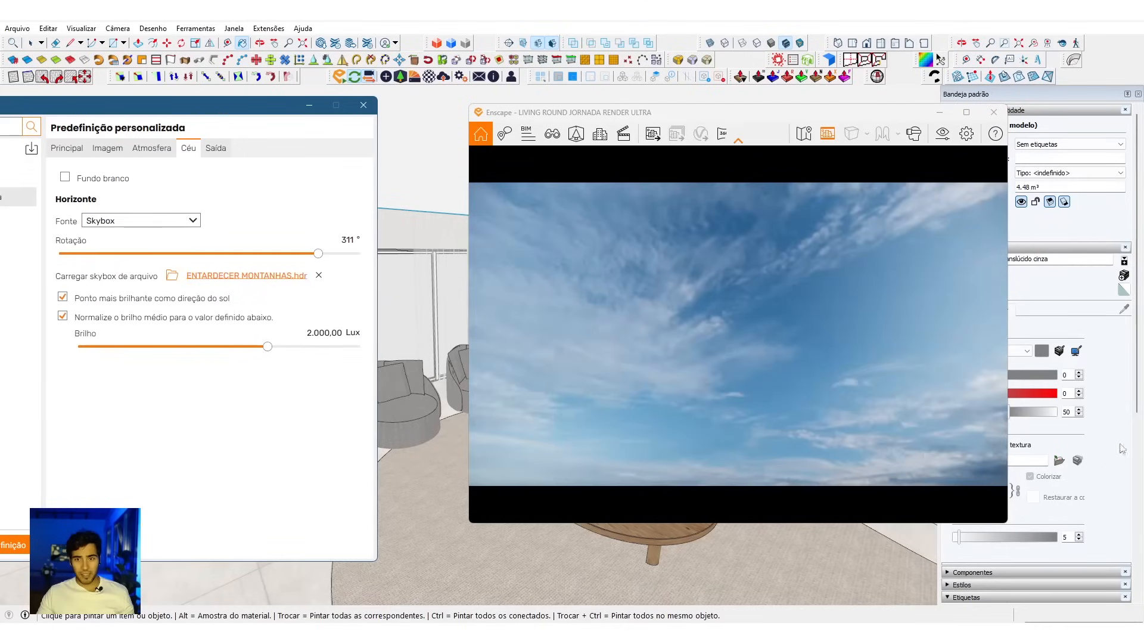
# Step: Return to the living room and raise the skybox brightness to about 11.213 Lux
pyautogui.moveTo(584, 334); pyautogui.dragTo(756, 426)
pyautogui.press('w')
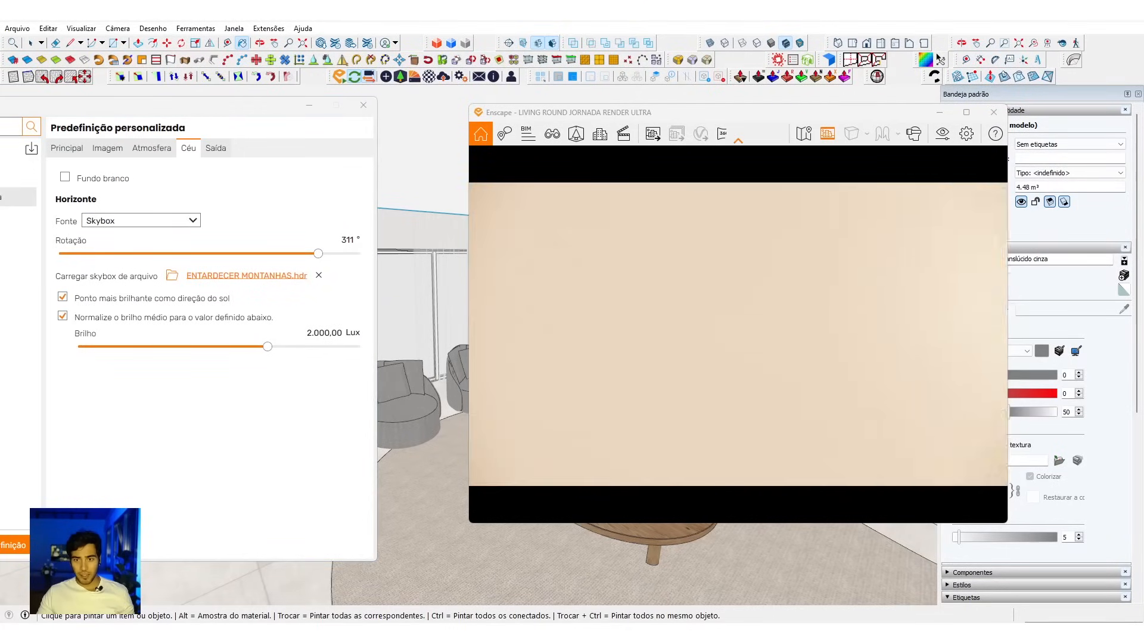
pyautogui.moveTo(580, 333); pyautogui.dragTo(597, 338)
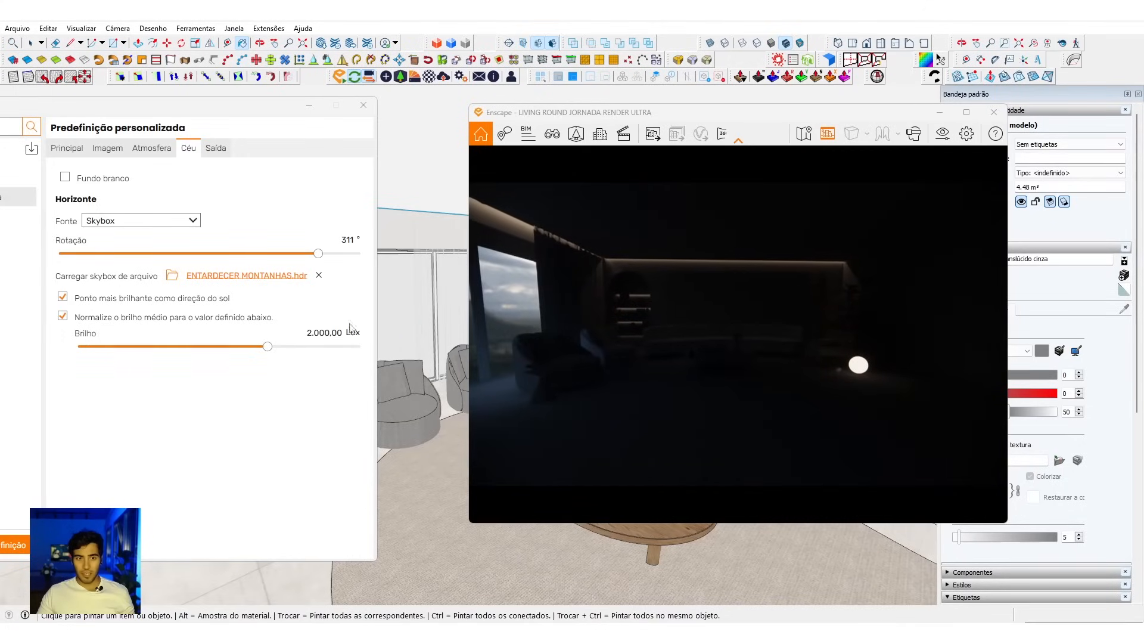
pyautogui.moveTo(715, 344); pyautogui.dragTo(689, 345)
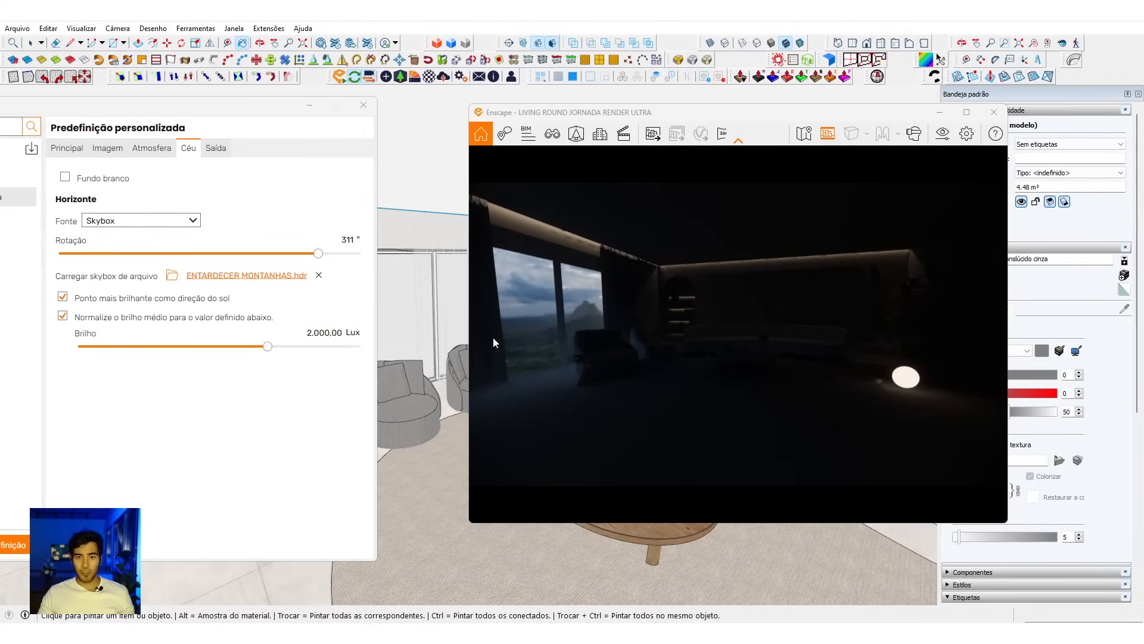
pyautogui.moveTo(268, 347); pyautogui.dragTo(303, 348)
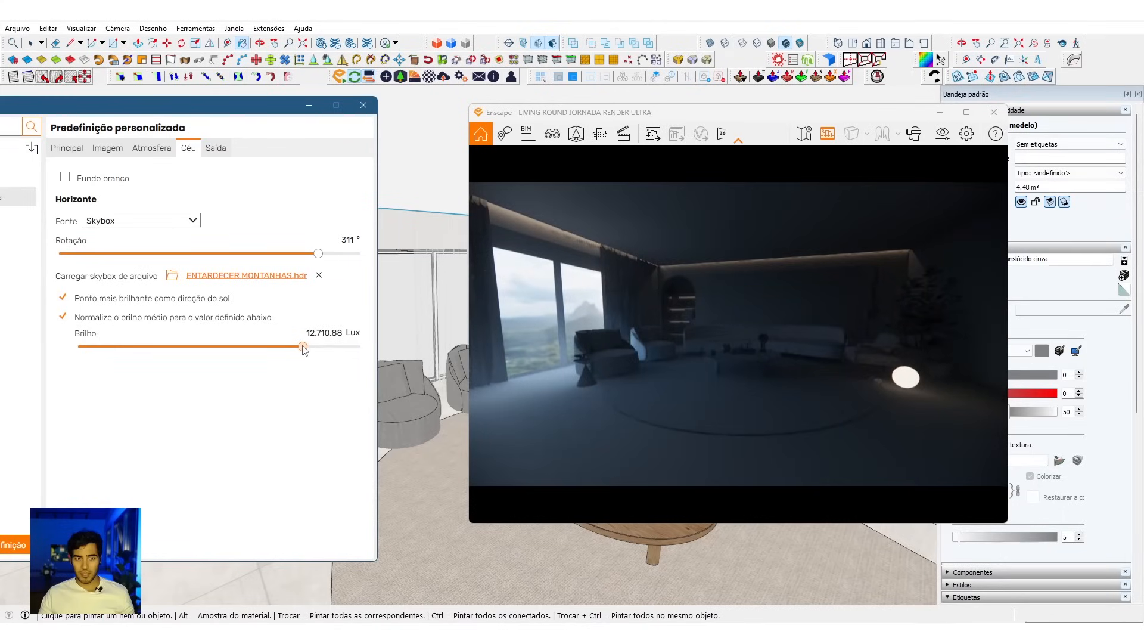
pyautogui.moveTo(303, 347); pyautogui.dragTo(301, 347)
# Step: Face the open sky and compare the brightened skybox with the Limpar source, finishing on Skybox
pyautogui.moveTo(691, 333); pyautogui.dragTo(500, 238)
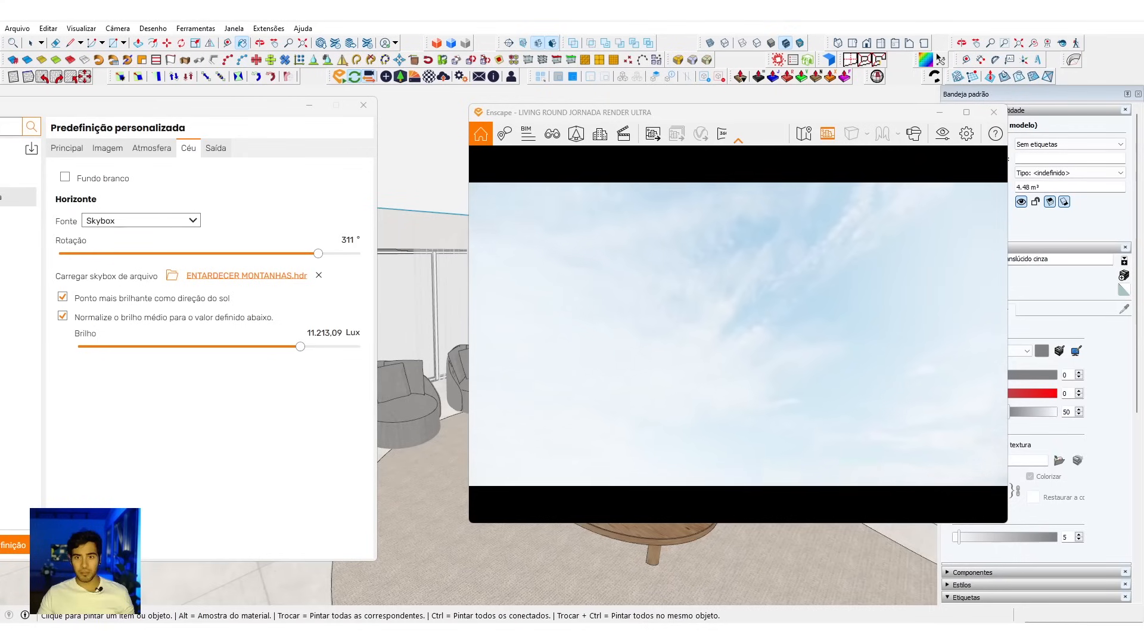
pyautogui.click(149, 223)
pyautogui.click(148, 235)
pyautogui.click(171, 223)
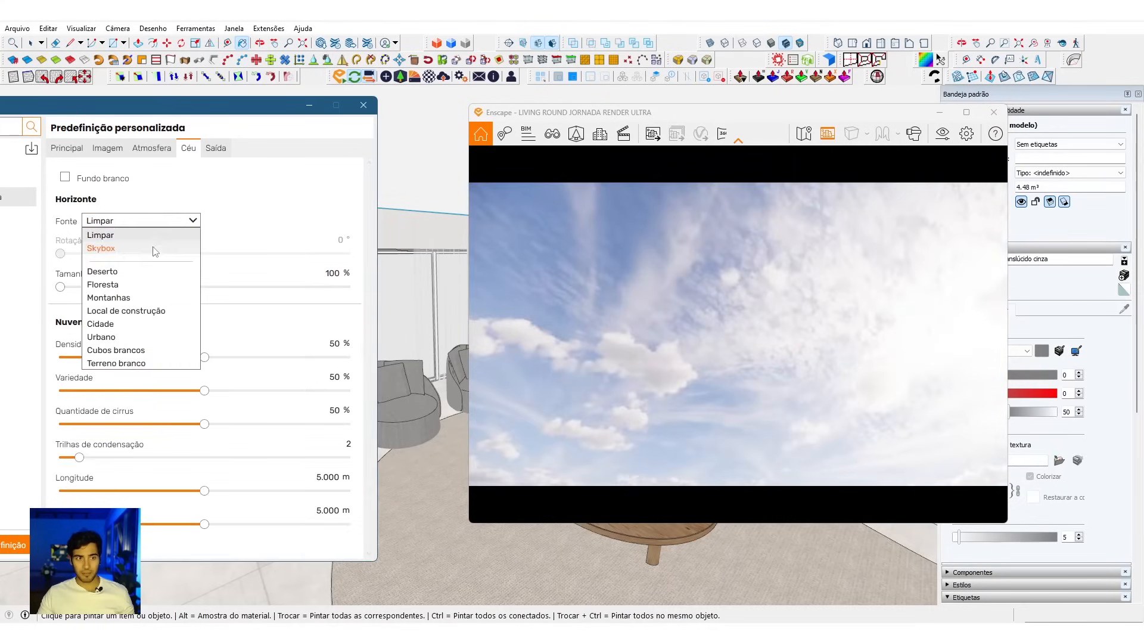
pyautogui.click(153, 248)
# Step: Fly back into the living room, face the seating area and set the skybox brightness to 11.500 Lux
pyautogui.moveTo(747, 393); pyautogui.dragTo(832, 464)
pyautogui.press('w')
pyautogui.press('s')
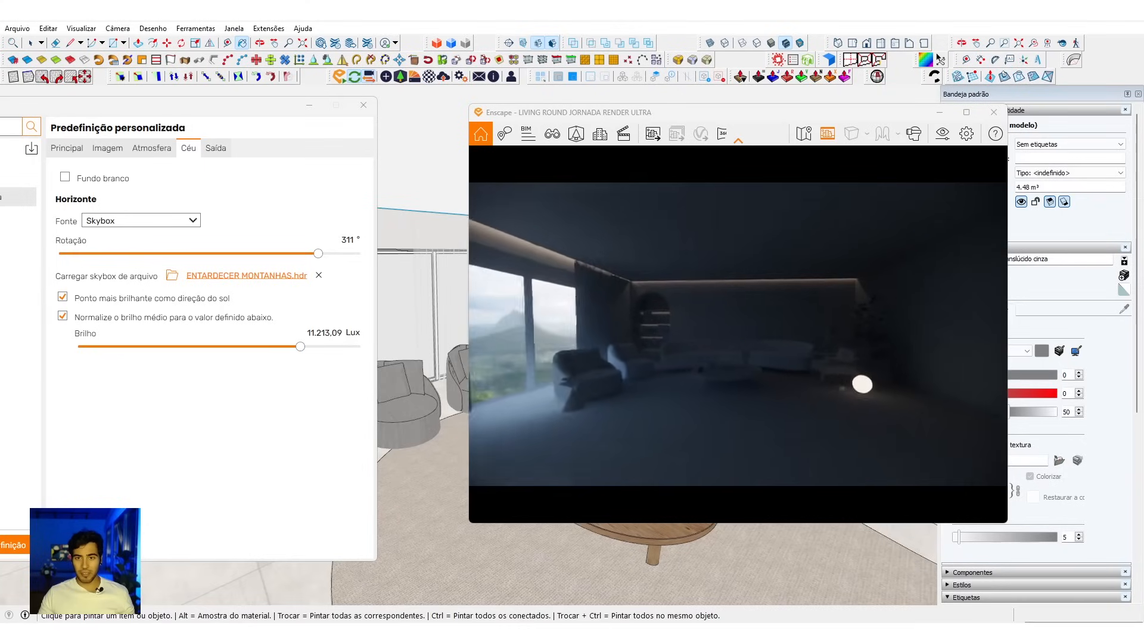
pyautogui.press('w')
pyautogui.moveTo(699, 374); pyautogui.dragTo(672, 378)
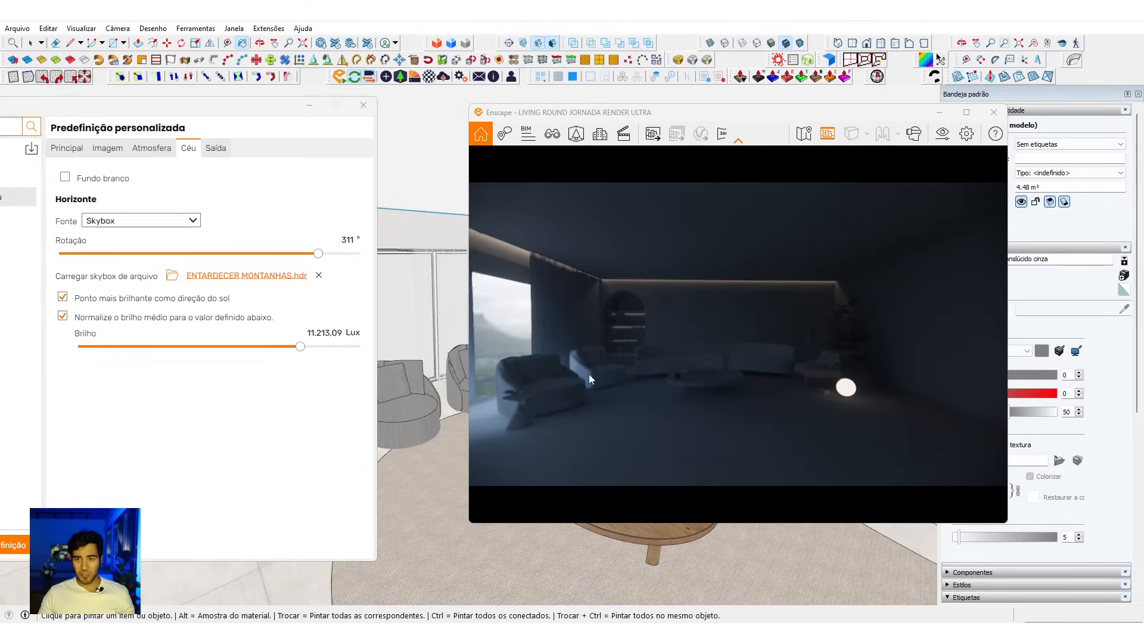
pyautogui.click(295, 334)
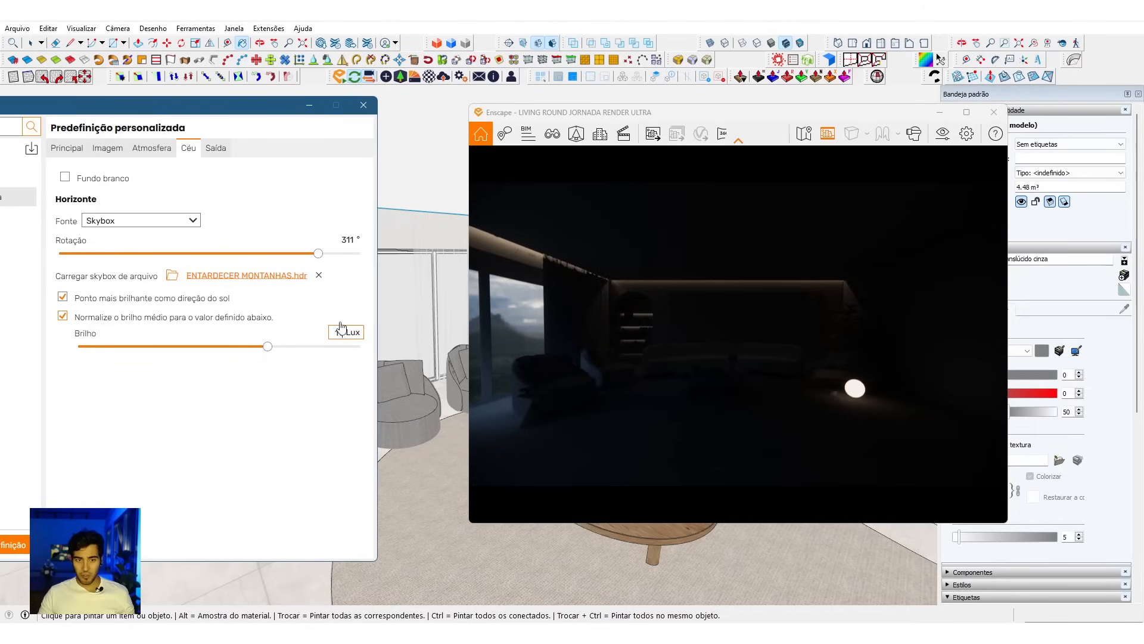
pyautogui.press('Return')
pyautogui.moveTo(849, 375); pyautogui.dragTo(859, 377)
pyautogui.scroll(1, 693, 376)
pyautogui.moveTo(692, 378); pyautogui.dragTo(692, 388)
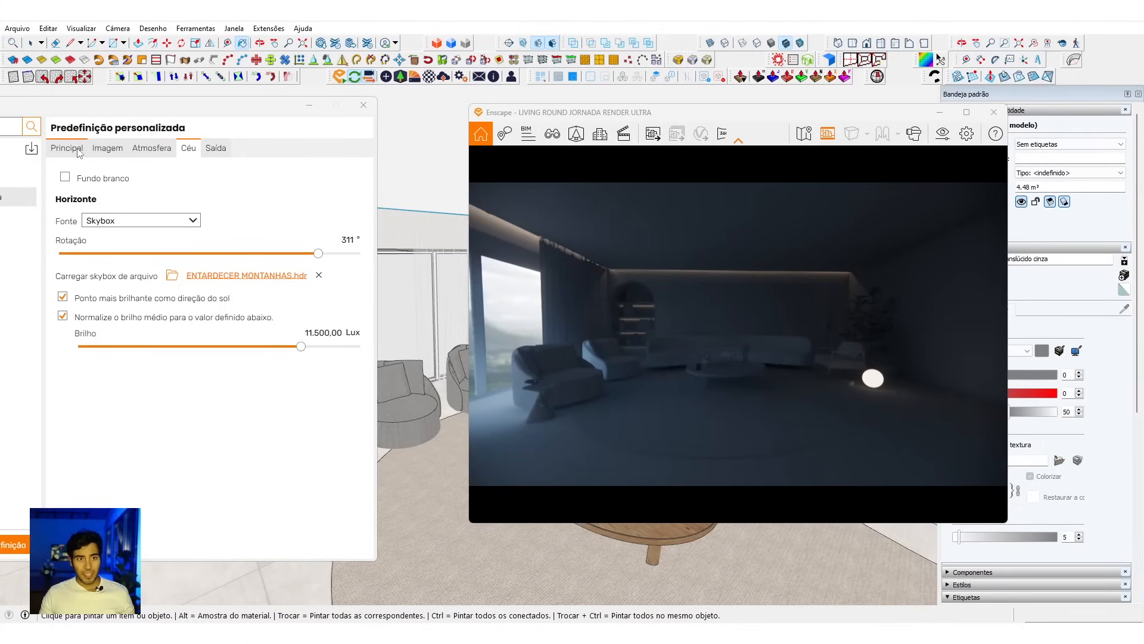
# Step: Try Fundo branco and switch it back off, and enable Exposição automática for the living room view
pyautogui.click(89, 179)
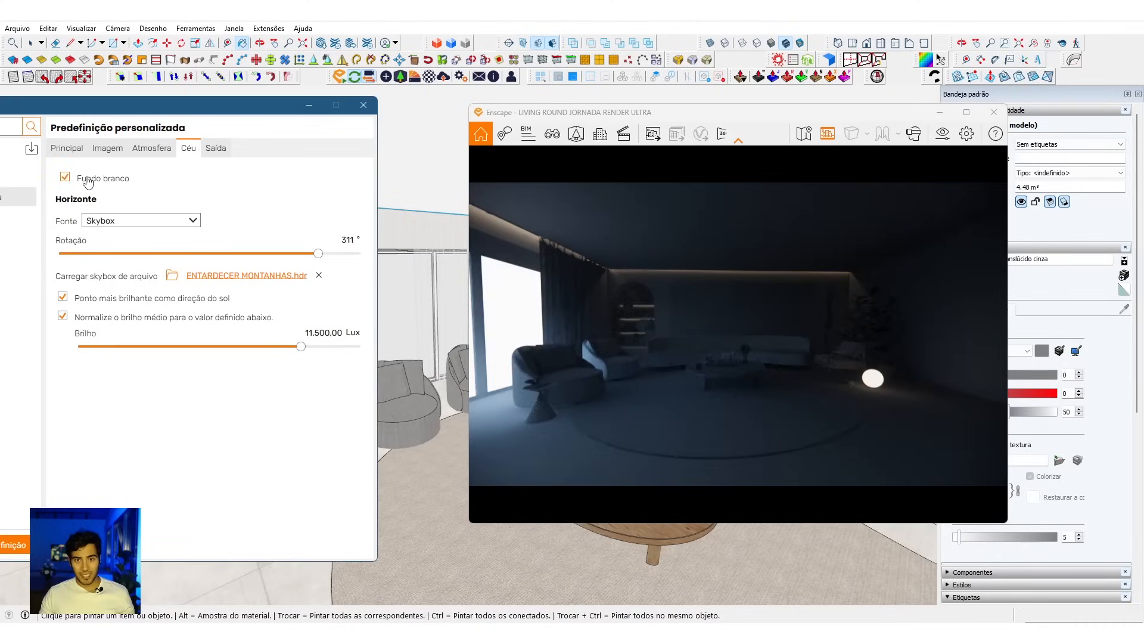
pyautogui.click(69, 149)
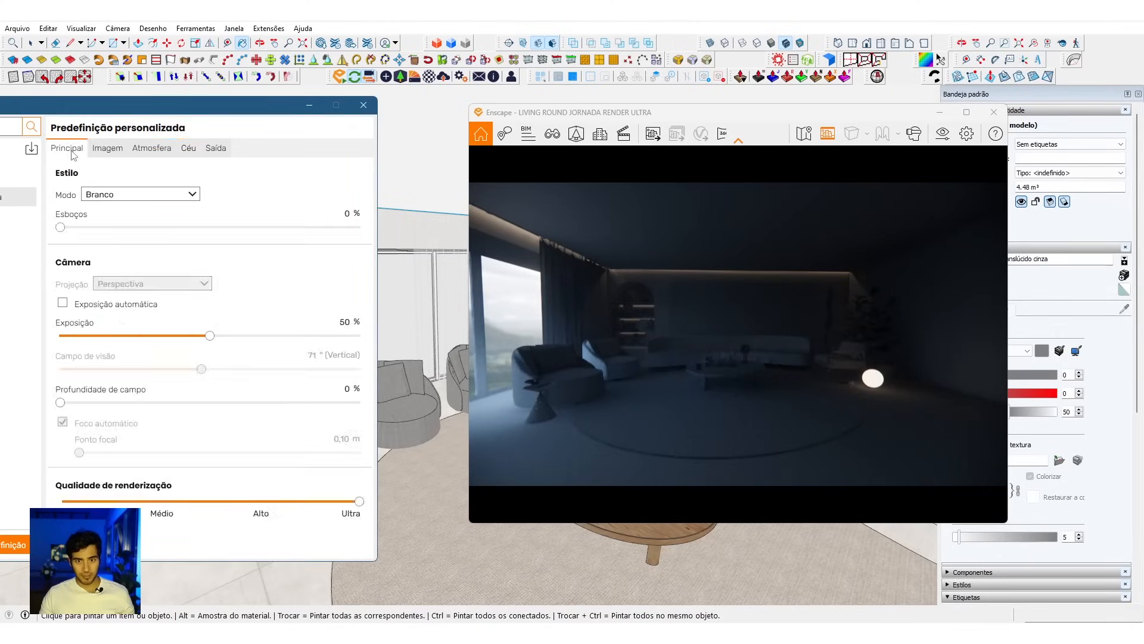
pyautogui.click(90, 310)
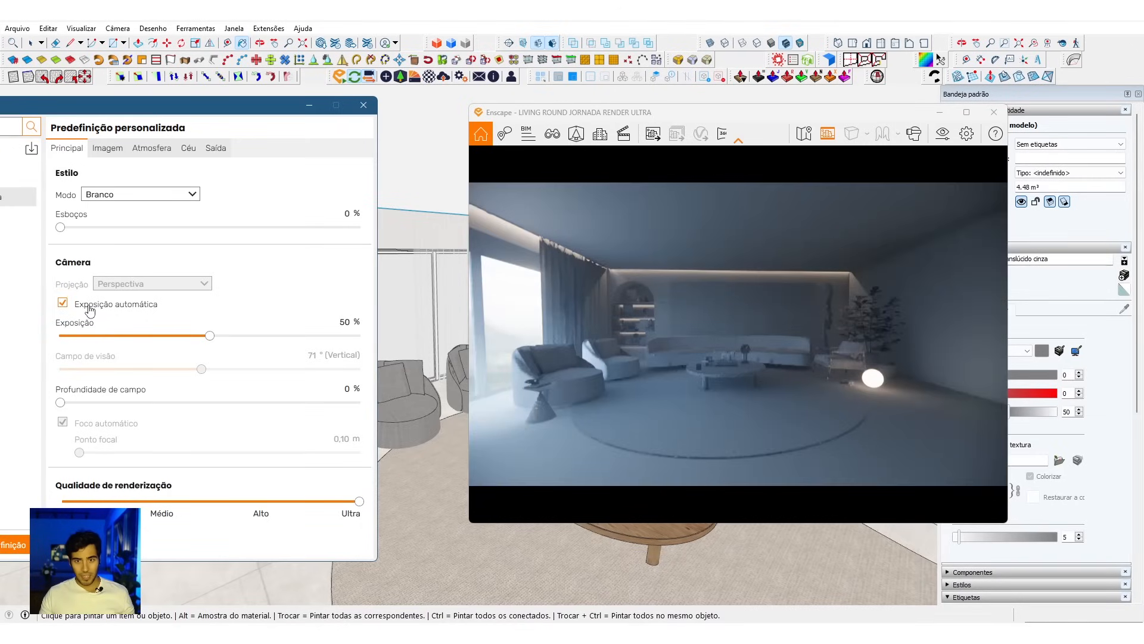
pyautogui.moveTo(708, 378); pyautogui.dragTo(702, 427)
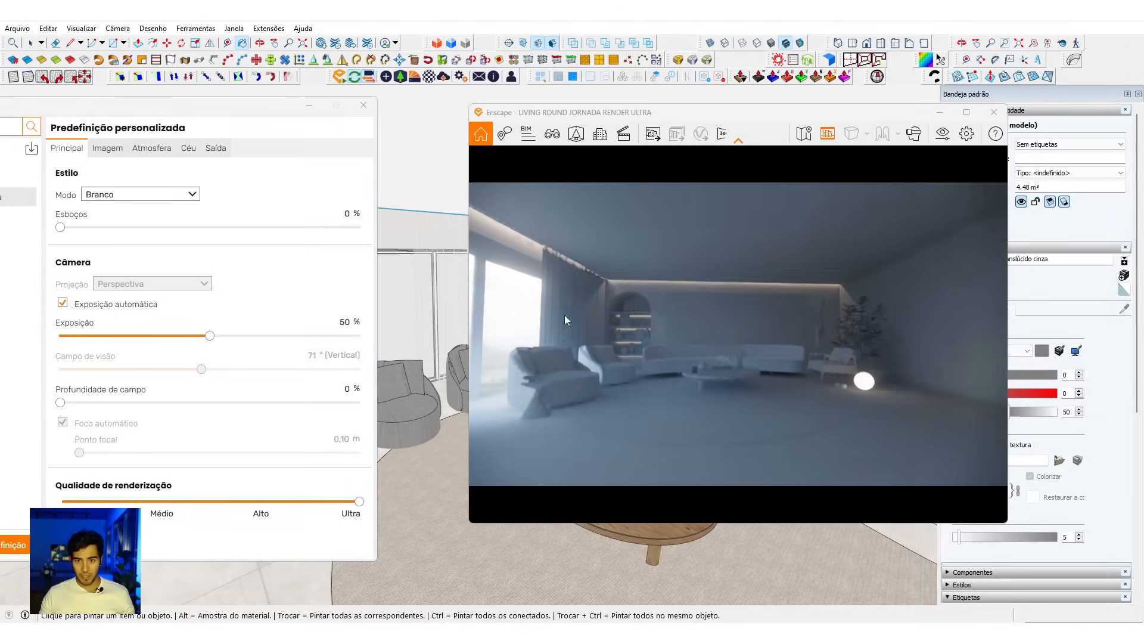
# Step: Toggle Contraste automático to compare its effect on the living room, leaving it enabled
pyautogui.click(108, 149)
pyautogui.click(63, 195)
pyautogui.click(62, 195)
pyautogui.click(63, 195)
pyautogui.moveTo(710, 367); pyautogui.dragTo(707, 359)
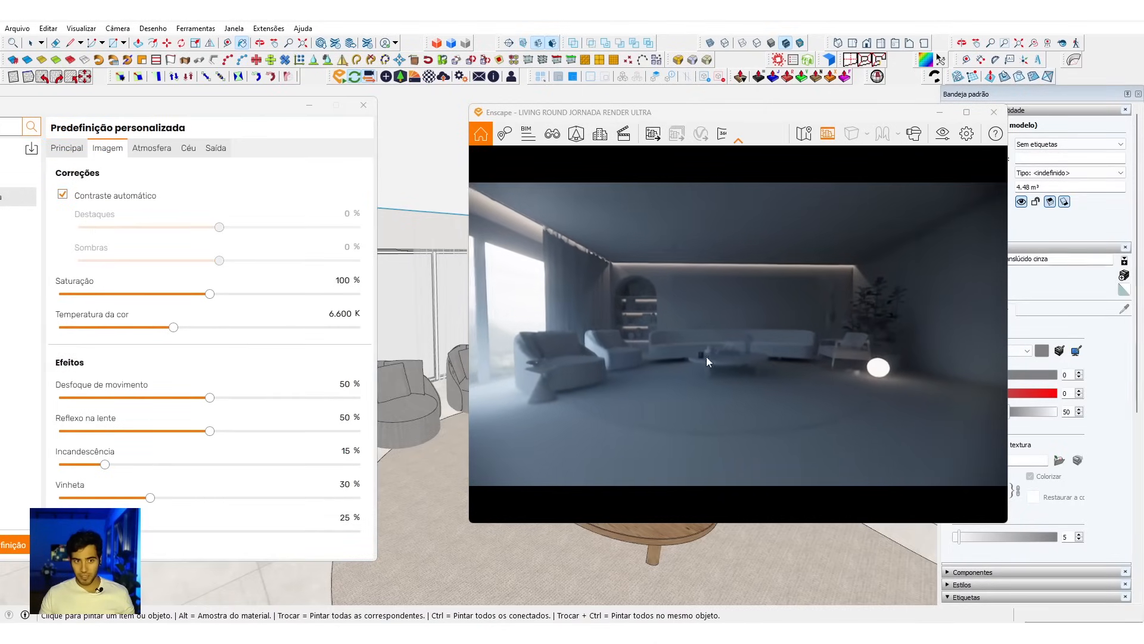
pyautogui.moveTo(744, 419); pyautogui.dragTo(745, 406)
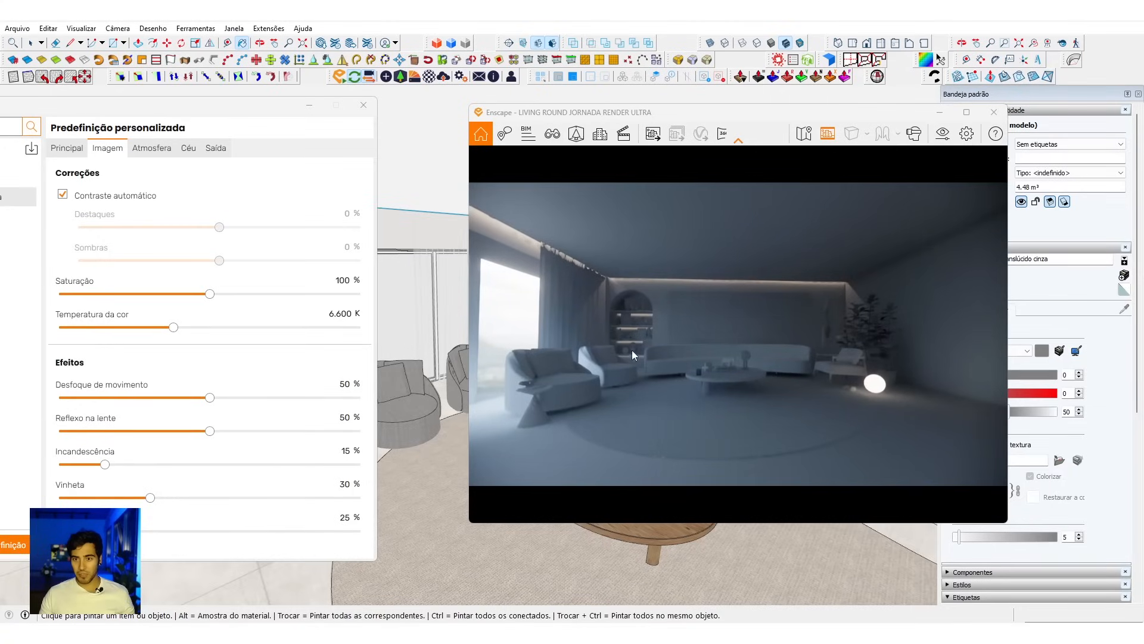
pyautogui.moveTo(730, 359)
pyautogui.mouseDown()
pyautogui.moveTo(728, 370)
pyautogui.moveTo(740, 365)
pyautogui.mouseUp()
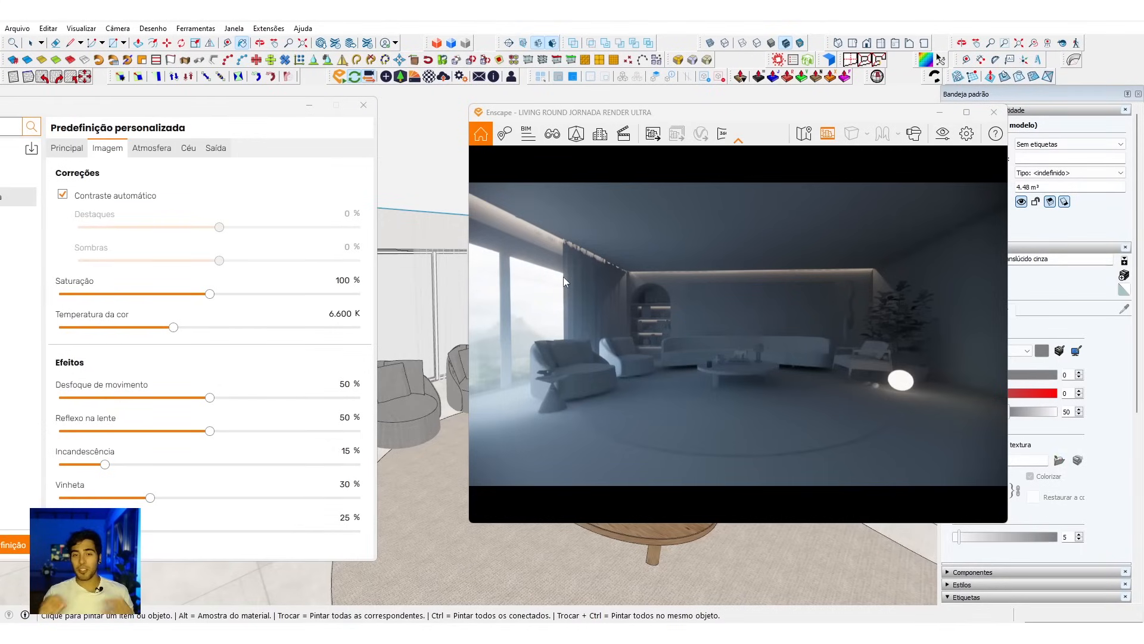
# Step: Close the visual settings and move the view closer to the windows to examine the light entering the room
pyautogui.click(364, 106)
pyautogui.press('space')
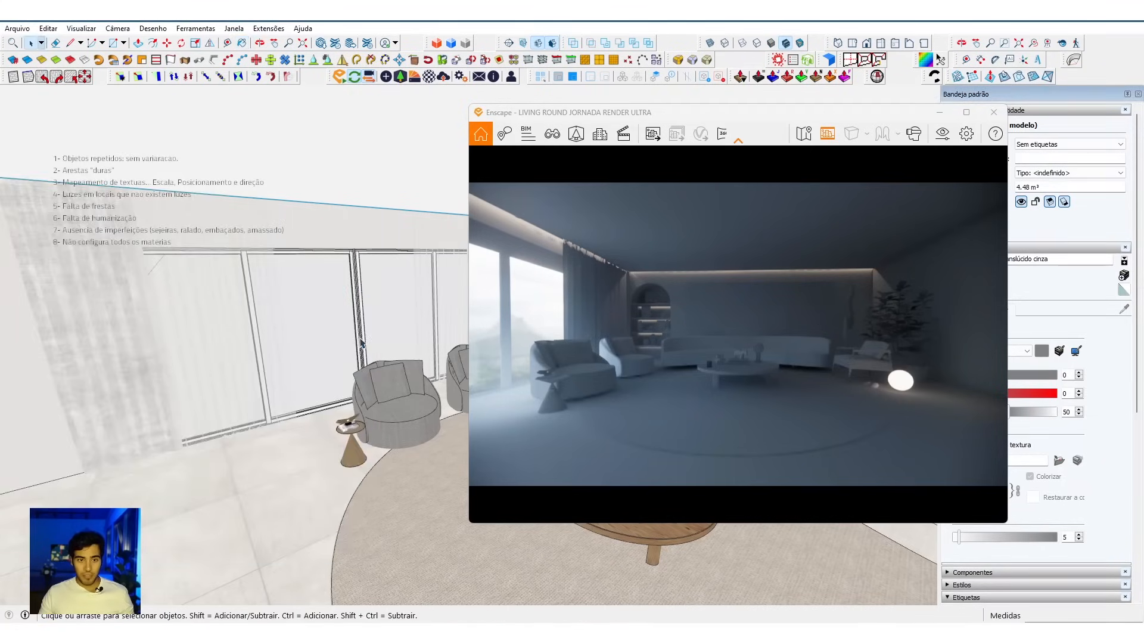
pyautogui.moveTo(362, 344)
pyautogui.mouseDown(button='middle')
pyautogui.moveTo(421, 455)
pyautogui.moveTo(684, 401)
pyautogui.moveTo(545, 402)
pyautogui.moveTo(548, 416)
pyautogui.mouseUp(button='middle')
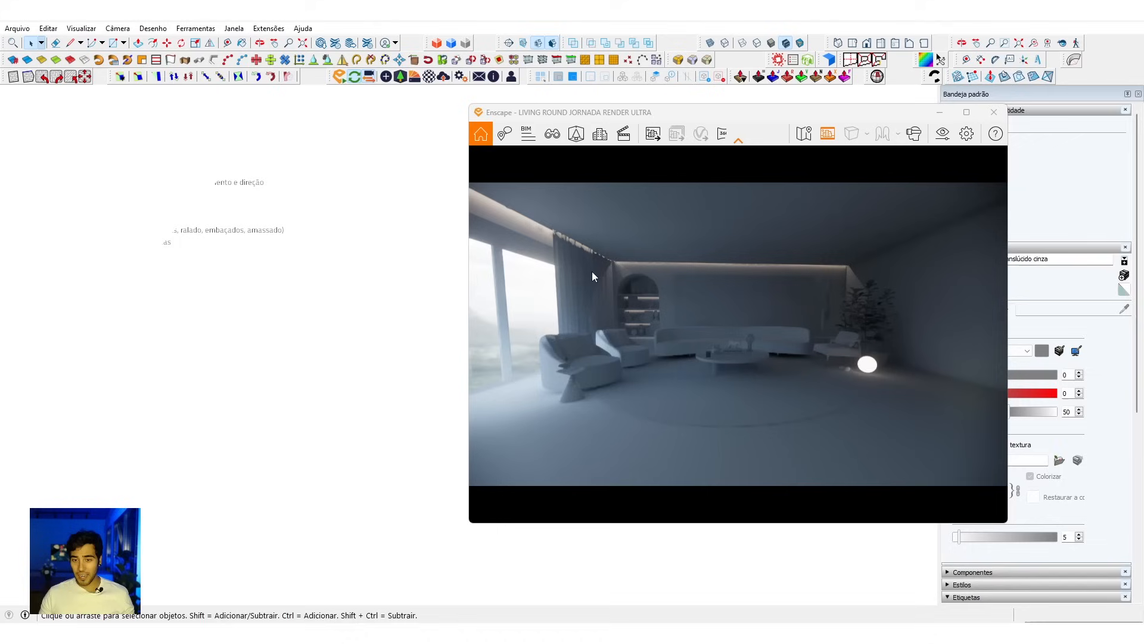
pyautogui.moveTo(323, 319)
pyautogui.mouseDown(button='middle')
pyautogui.moveTo(429, 399)
pyautogui.moveTo(352, 281)
pyautogui.moveTo(347, 239)
pyautogui.mouseUp(button='middle')
pyautogui.moveTo(376, 94)
pyautogui.mouseDown(button='middle')
pyautogui.moveTo(391, 378)
pyautogui.moveTo(457, 433)
pyautogui.mouseUp(button='middle')
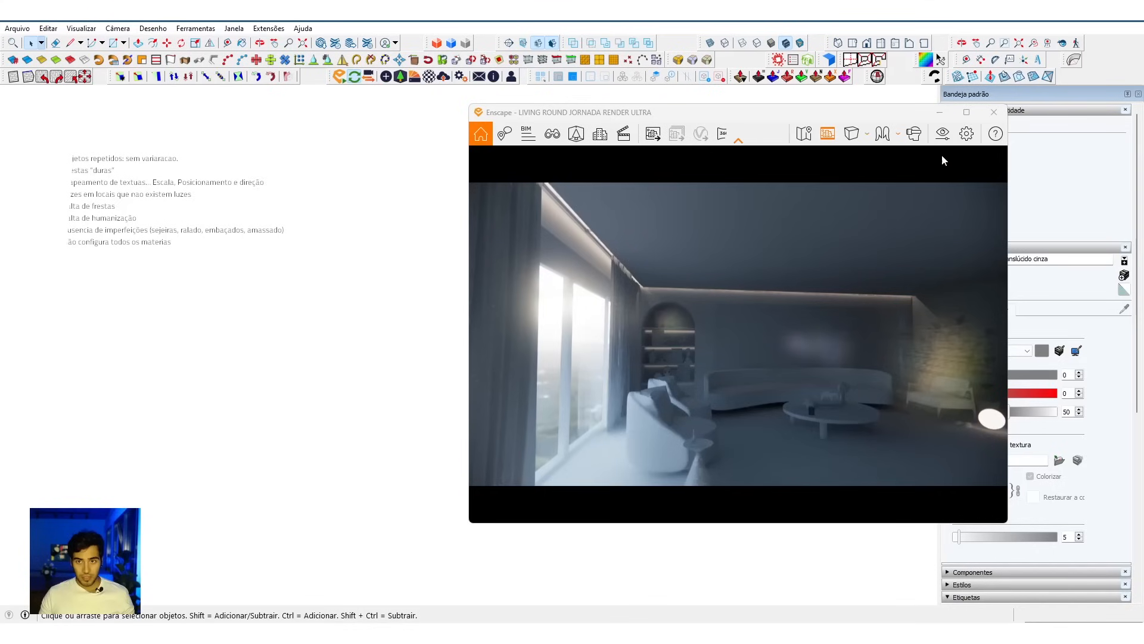
# Step: Reopen the visual settings beside the render and set Reflexo na lente to 0%
pyautogui.click(967, 134)
pyautogui.moveTo(784, 96); pyautogui.dragTo(325, 83)
pyautogui.click(293, 119)
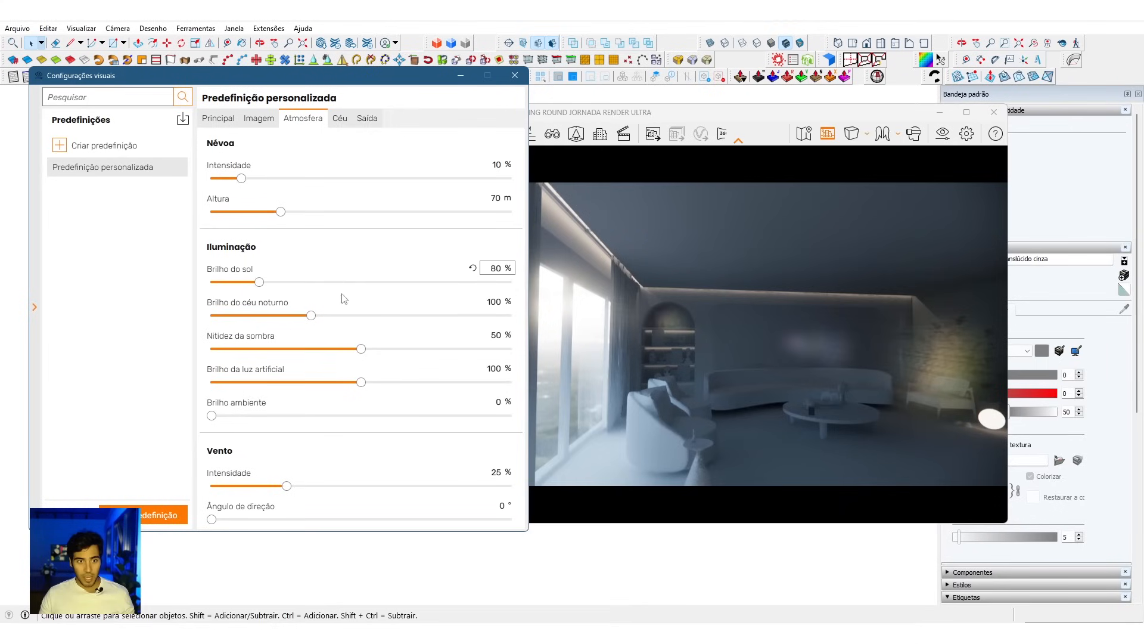
pyautogui.click(260, 118)
pyautogui.moveTo(361, 402); pyautogui.dragTo(182, 407)
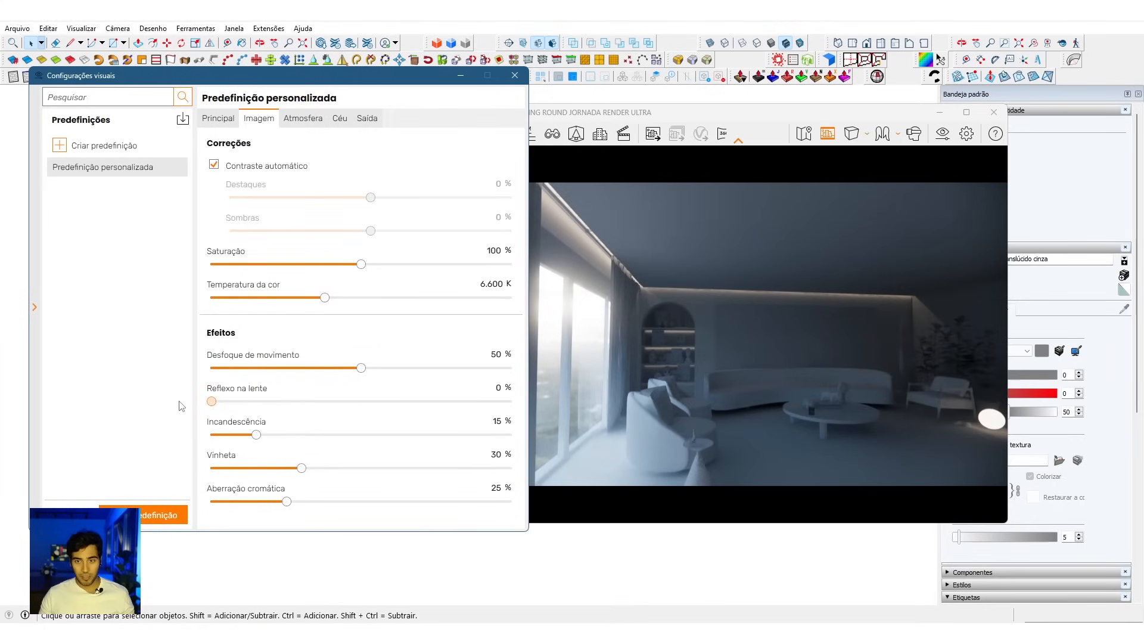
# Step: Close the visual settings, reframe the living room render, and bring the window side of the building's exterior into view in the model
pyautogui.click(515, 76)
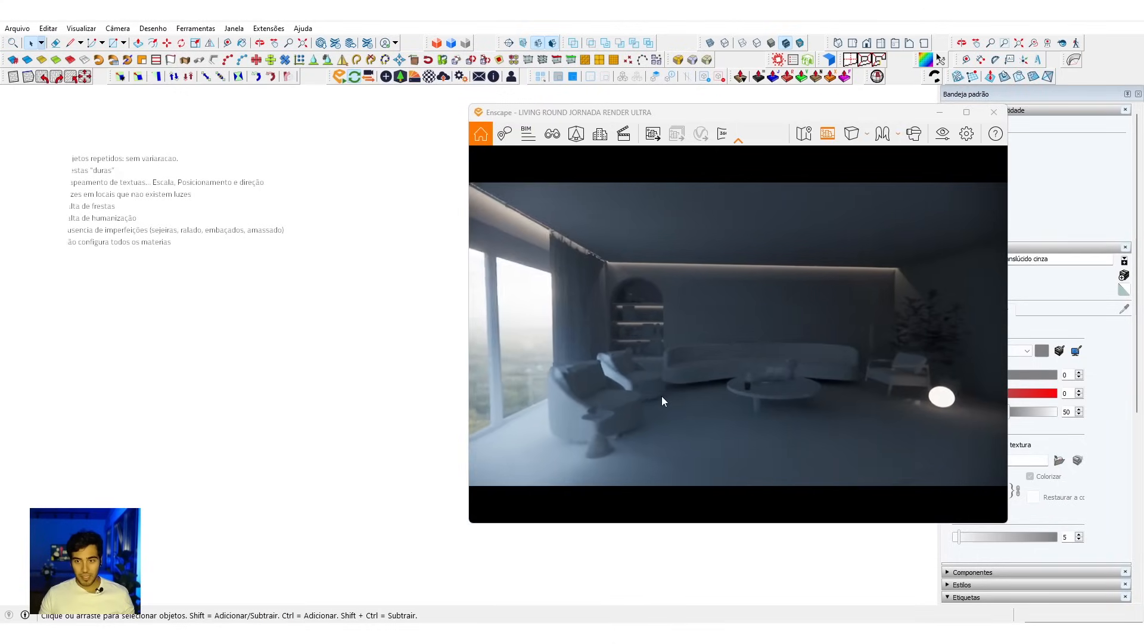
pyautogui.scroll(-2, 661, 399)
pyautogui.scroll(2, 662, 399)
pyautogui.moveTo(662, 399); pyautogui.dragTo(658, 394)
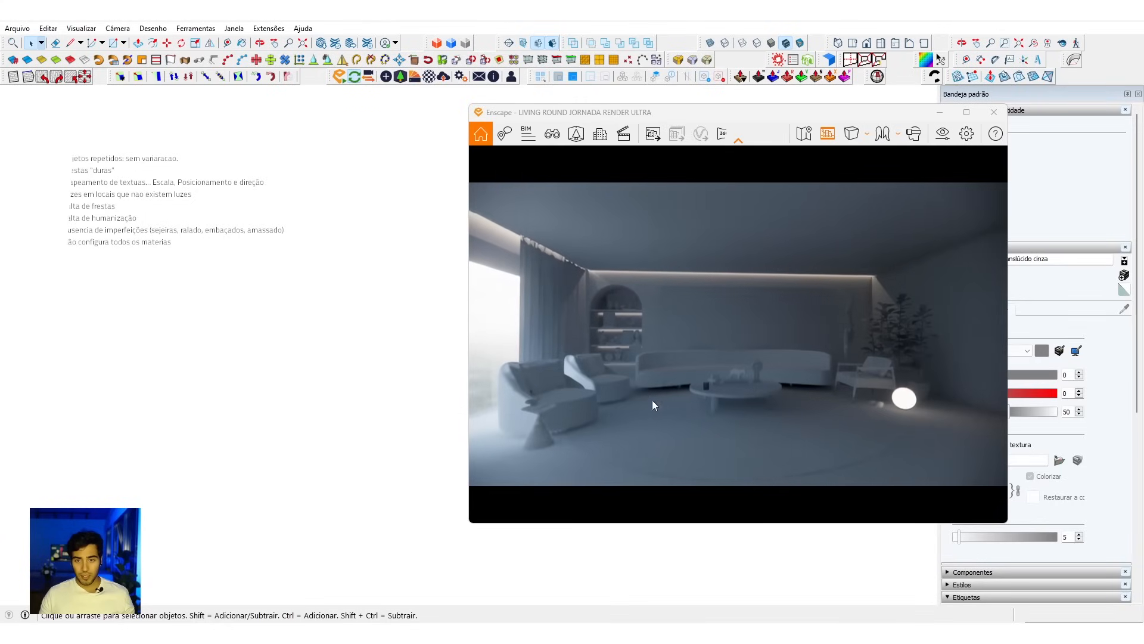
pyautogui.moveTo(348, 371)
pyautogui.mouseDown(button='middle')
pyautogui.moveTo(373, 375)
pyautogui.moveTo(471, 471)
pyautogui.moveTo(388, 447)
pyautogui.mouseUp(button='middle')
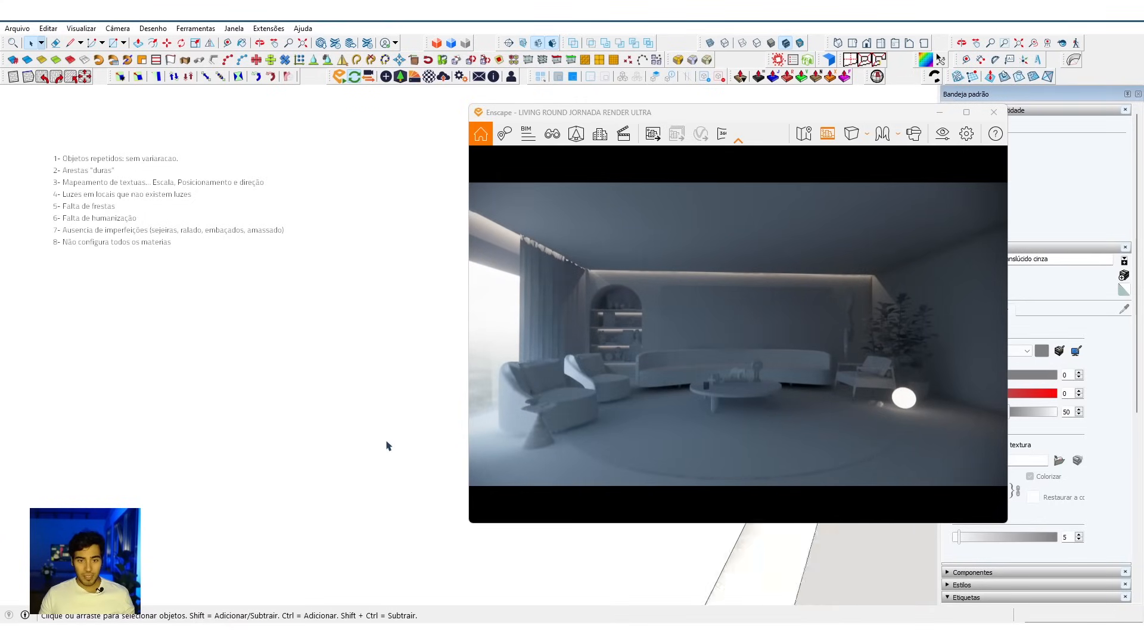
pyautogui.scroll(-12, 364, 292)
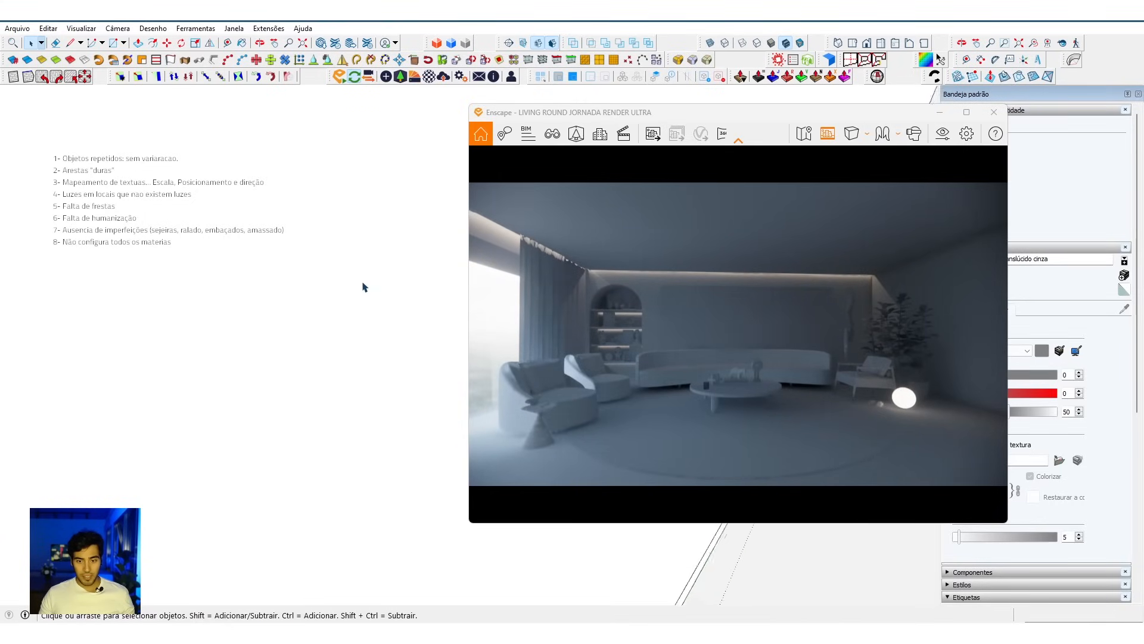
pyautogui.scroll(-5, 365, 319)
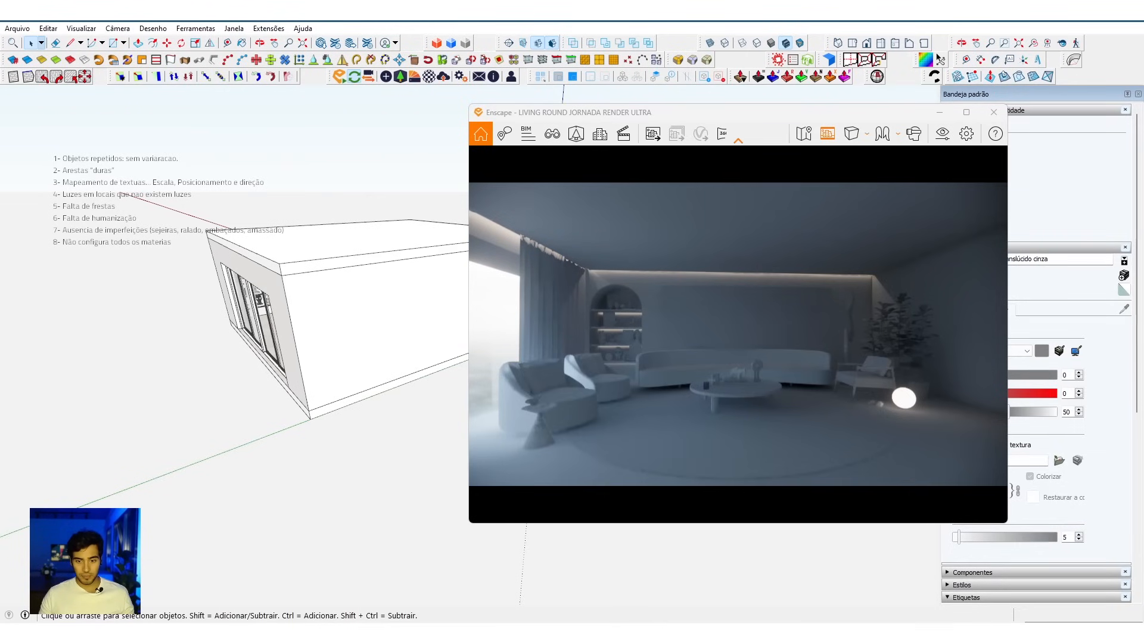
# Step: Open the BLOCOS folder inside RENDER 100 in File Explorer and find the Luz Difusa blocks
pyautogui.press('super')
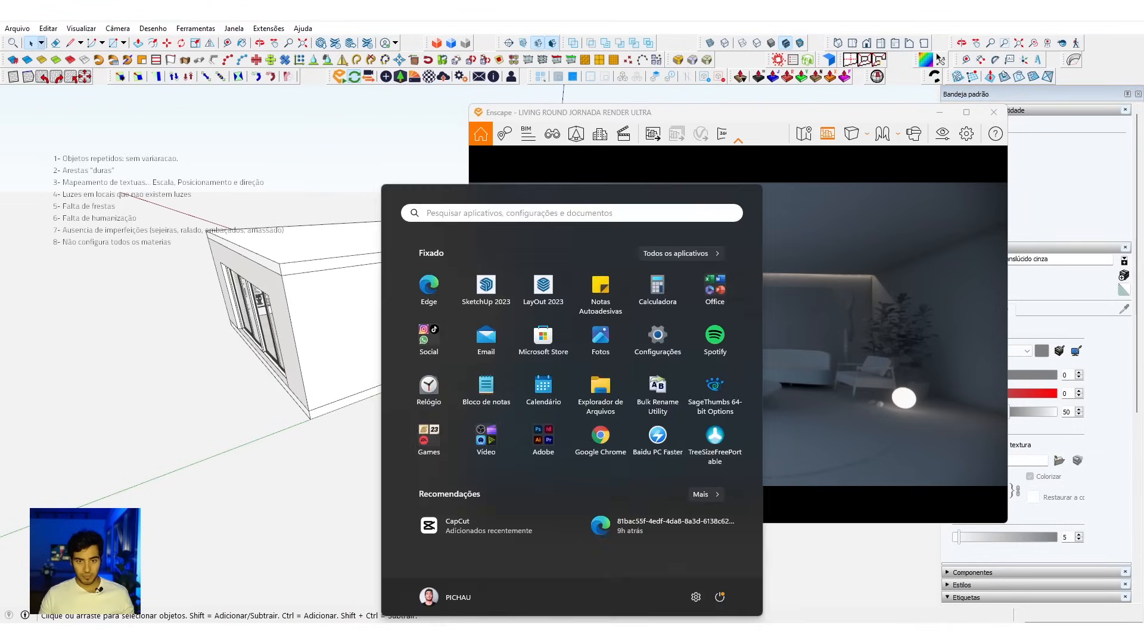
pyautogui.click(595, 405)
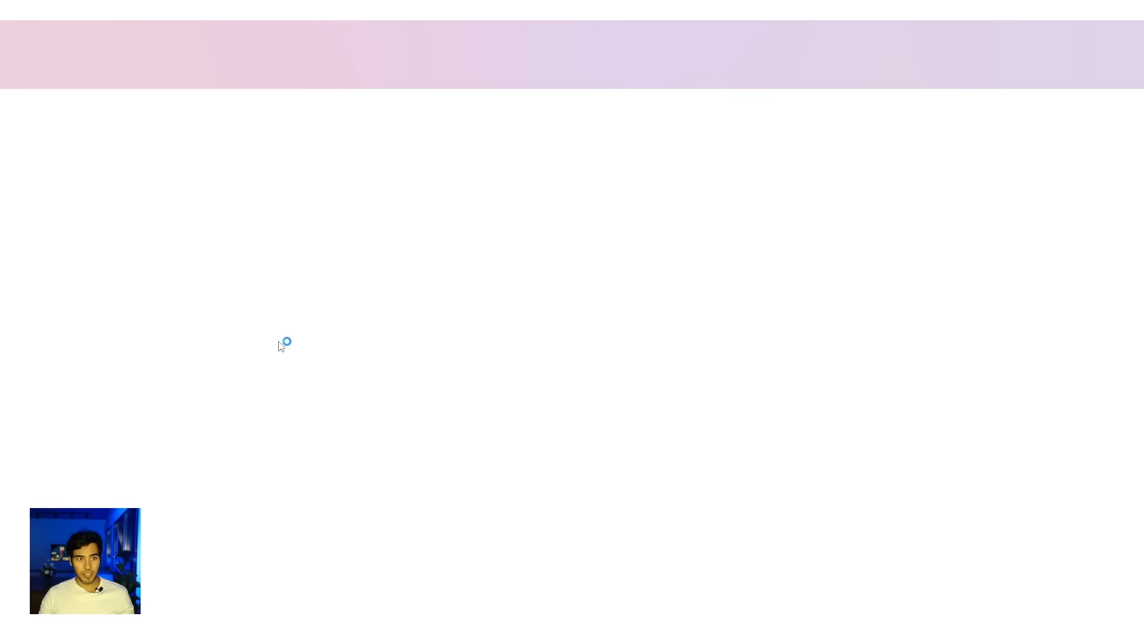
pyautogui.click(70, 270)
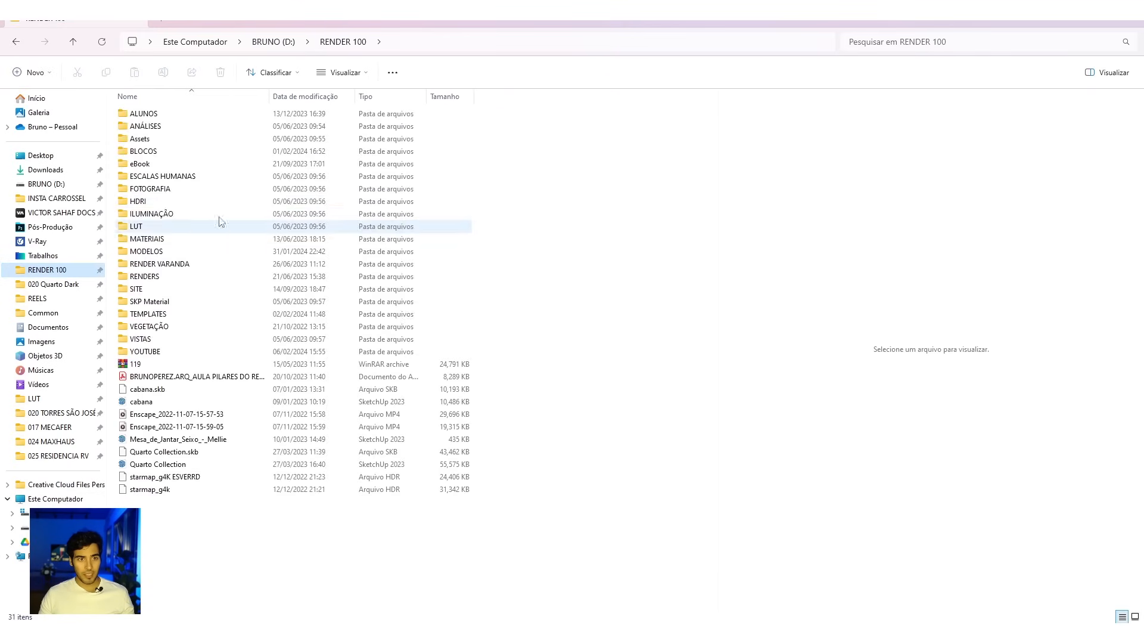
pyautogui.doubleClick(167, 151)
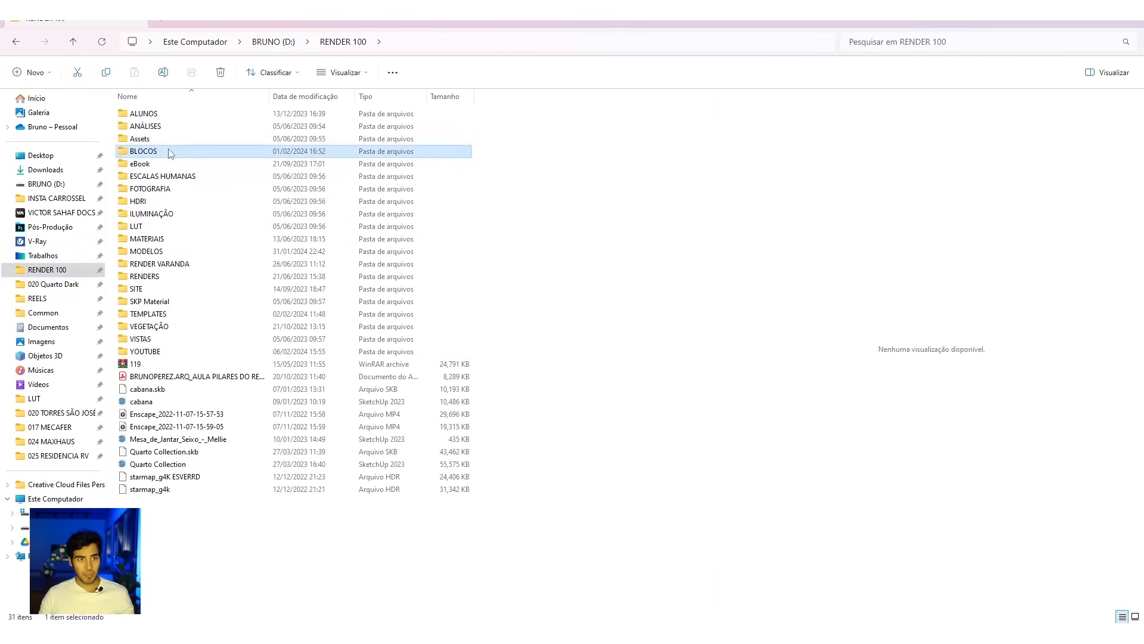
pyautogui.scroll(-8, 411, 477)
pyautogui.press('l')
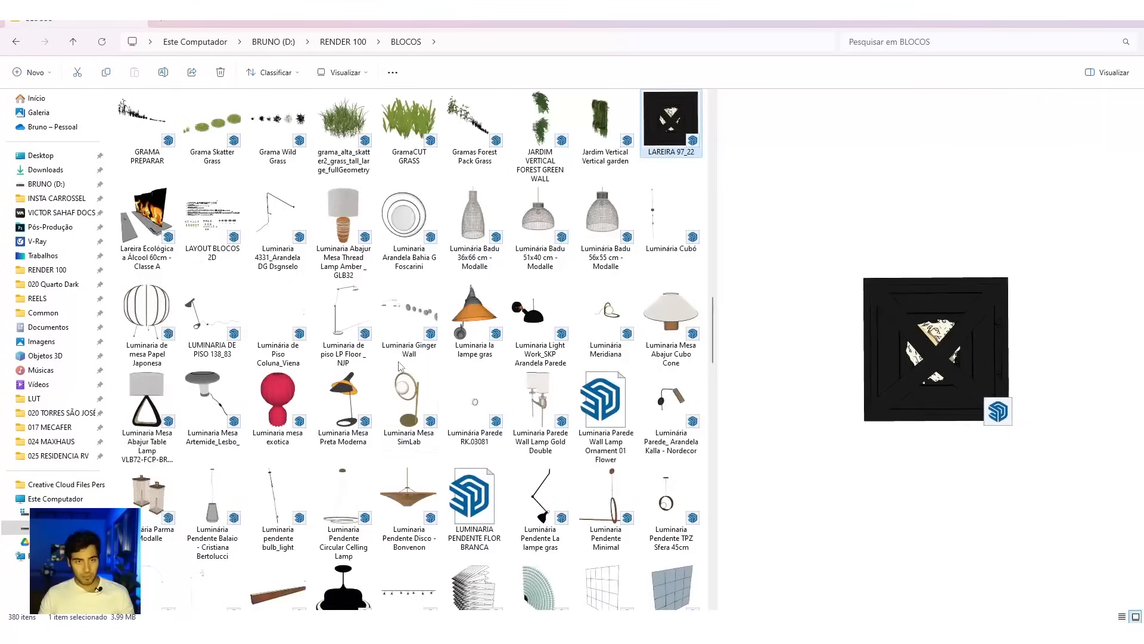
pyautogui.scroll(-3, 475, 411)
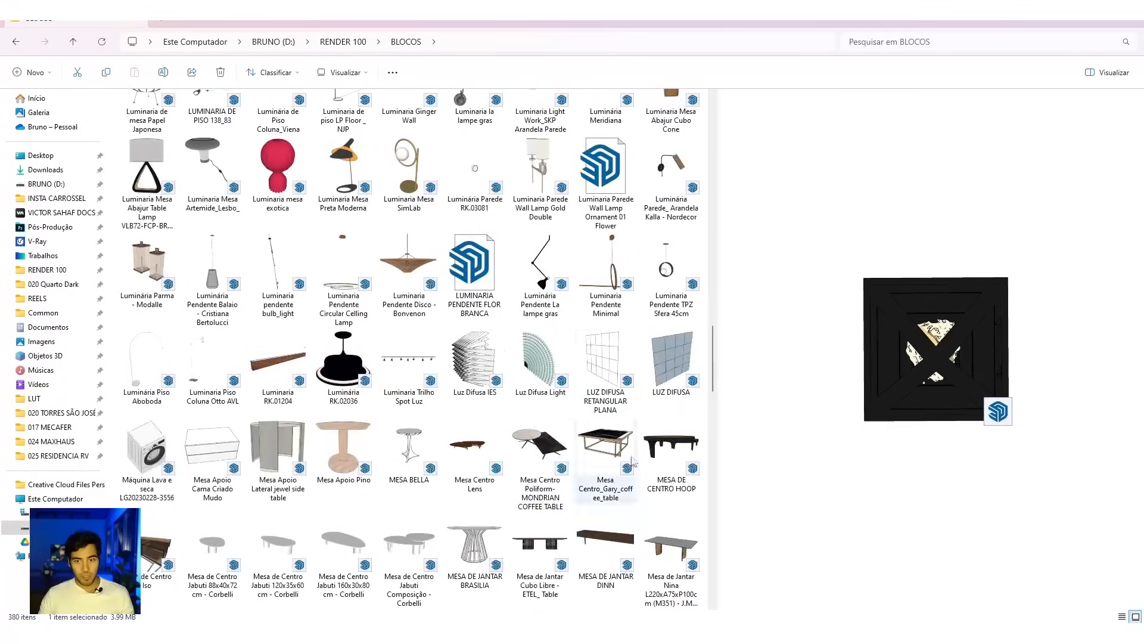
# Step: Insert the LUZ DIFUSA RETANGULAR PLANA block into the SketchUp model, outside the building near the windows
pyautogui.click(612, 363)
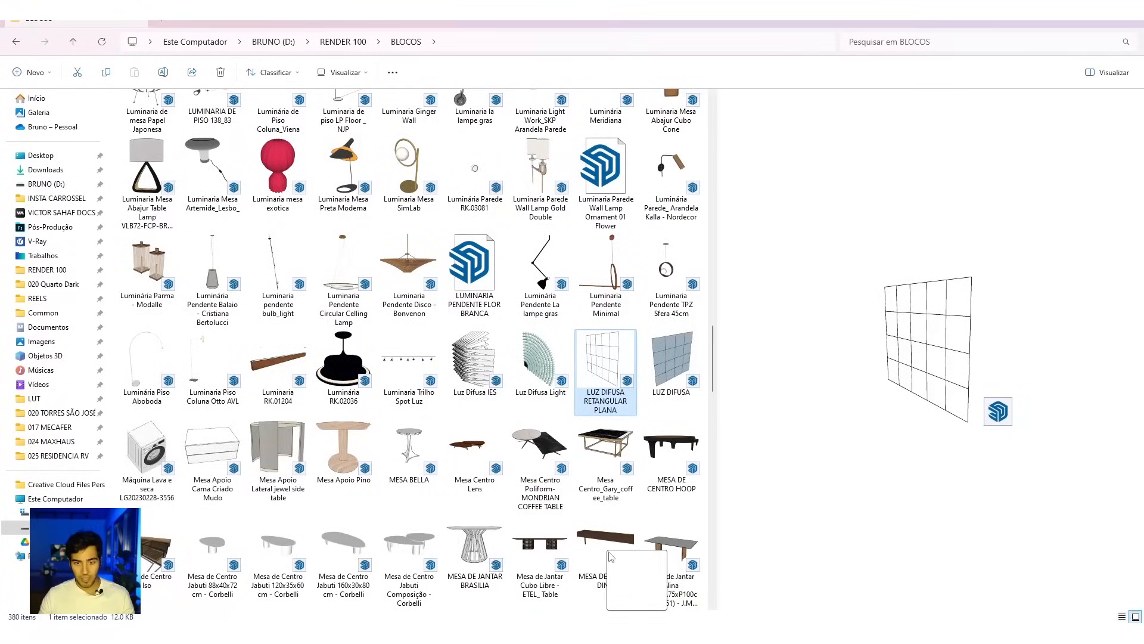
pyautogui.press('super+Down')
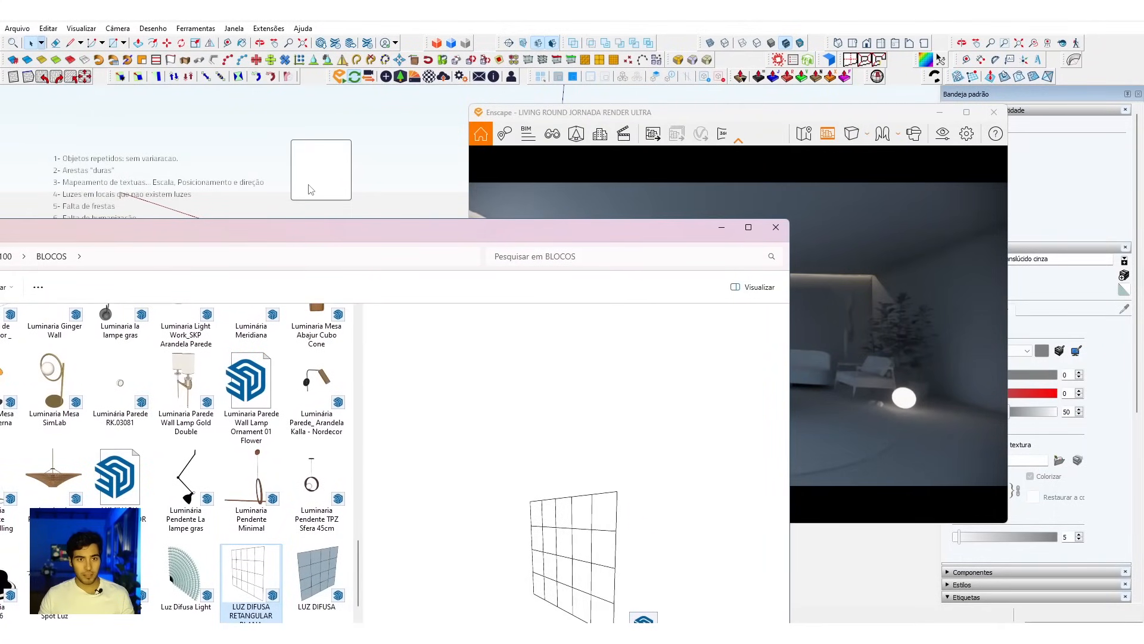
pyautogui.moveTo(310, 189); pyautogui.dragTo(307, 184)
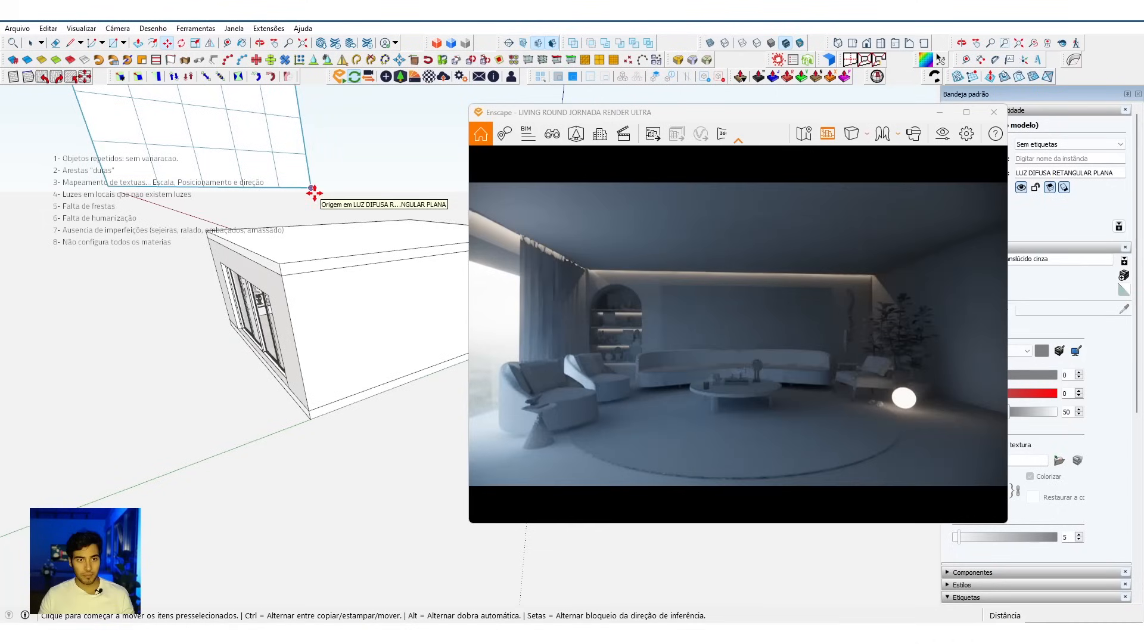
pyautogui.click(212, 358)
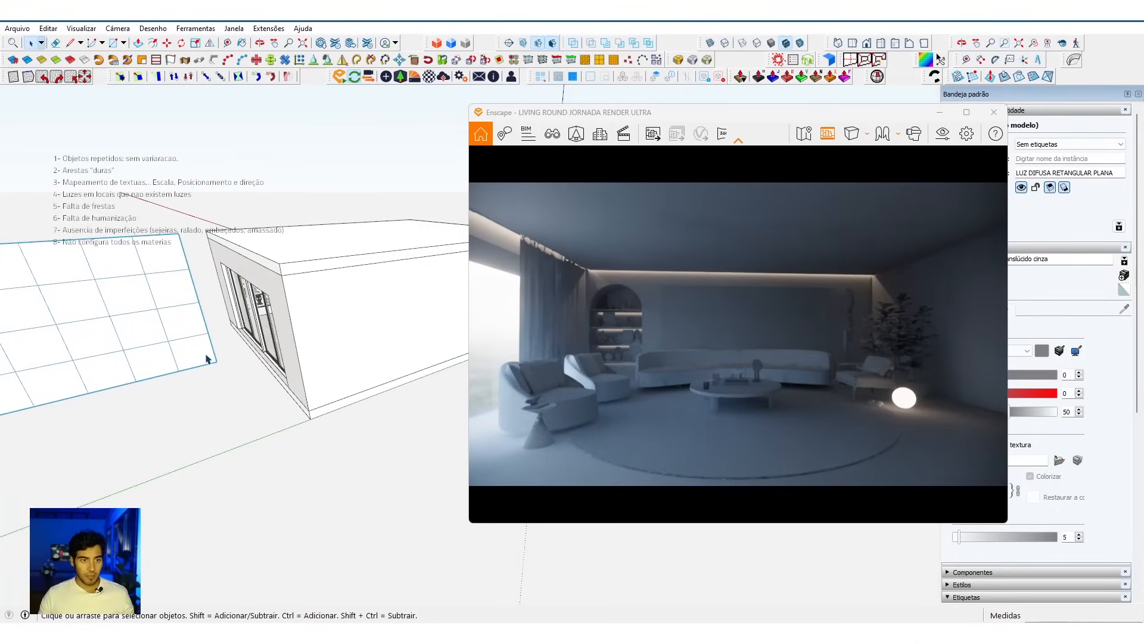
pyautogui.doubleClick(207, 359)
pyautogui.moveTo(209, 360)
pyautogui.mouseDown(button='middle')
pyautogui.moveTo(247, 520)
pyautogui.moveTo(222, 482)
pyautogui.mouseUp(button='middle')
pyautogui.press('Escape')
pyautogui.press('Escape')
# Step: Rotate the light grid component about its lower corner so it stands parallel to the window wall
pyautogui.click(264, 573)
pyautogui.scroll(1, 265, 564)
pyautogui.press('q')
pyautogui.click(271, 563)
pyautogui.click(250, 581)
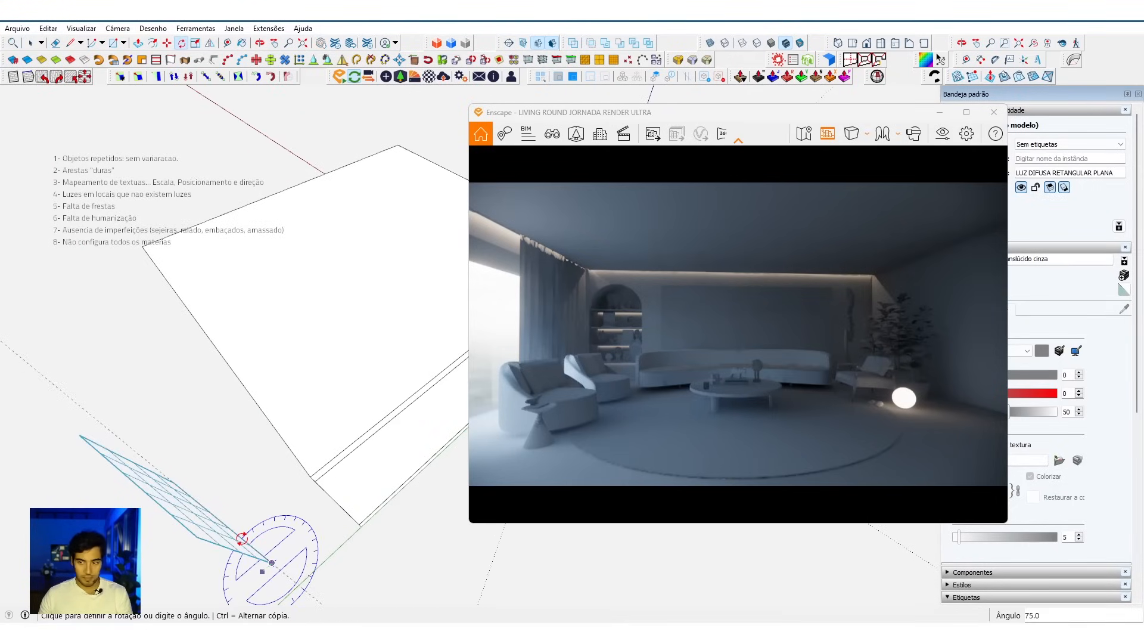
pyautogui.press('Return')
pyautogui.moveTo(299, 563); pyautogui.dragTo(406, 346, button='middle')
pyautogui.scroll(2, 371, 427)
pyautogui.press('Up')
pyautogui.click(370, 429)
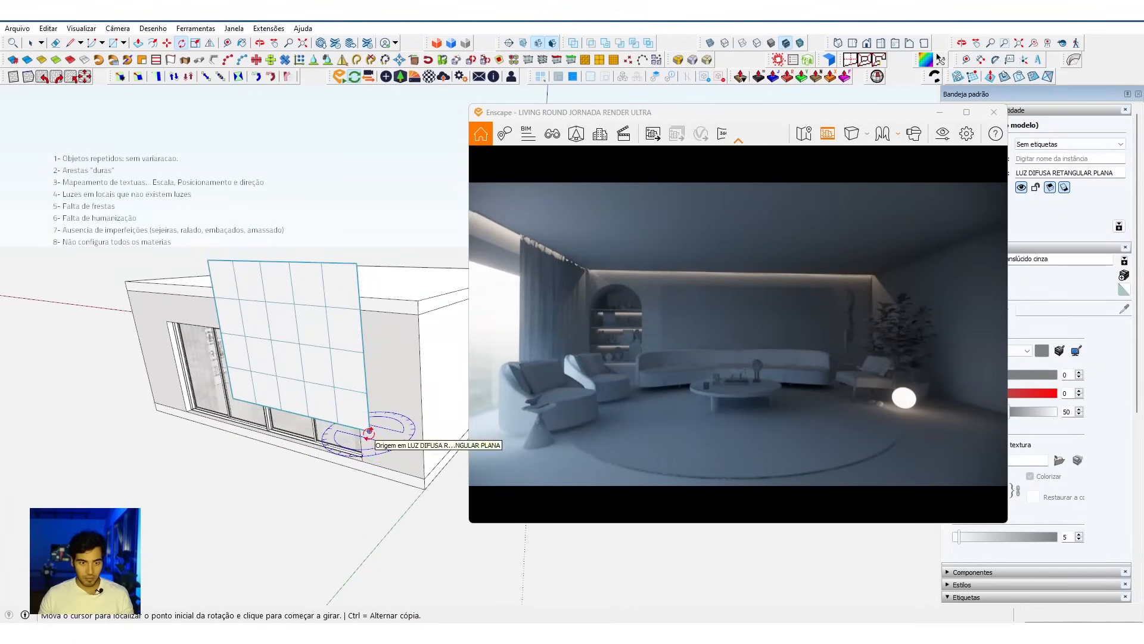
pyautogui.press('space')
# Step: Move the light grid by its lower corner onto the matching lower corner of the window opening
pyautogui.scroll(2, 370, 435)
pyautogui.press('m')
pyautogui.click(370, 430)
pyautogui.scroll(3, 347, 473)
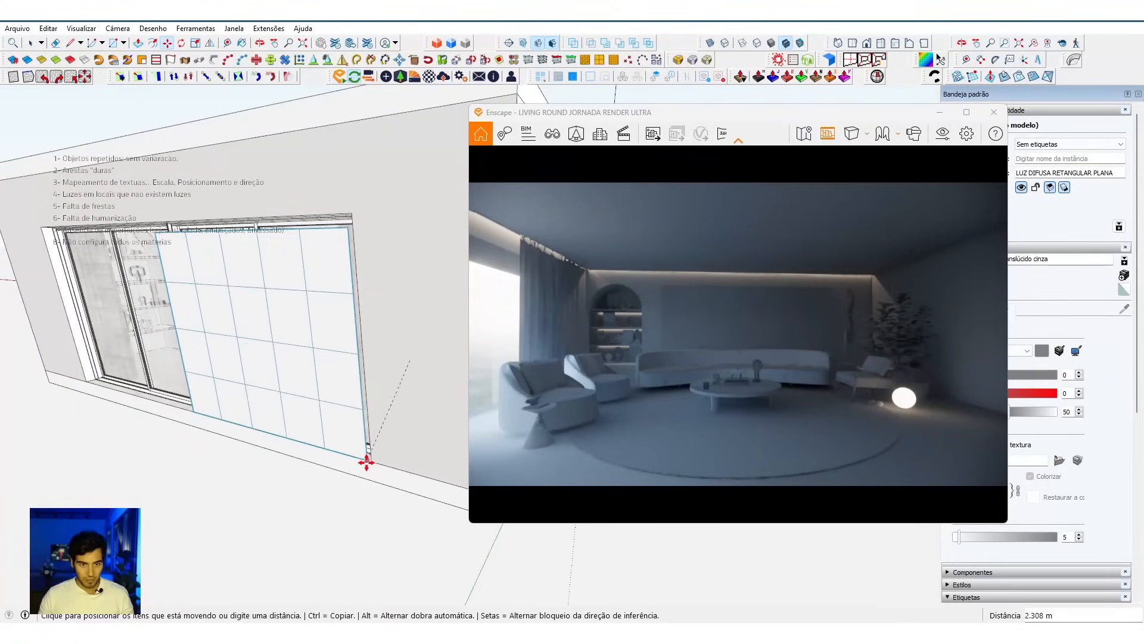
pyautogui.click(371, 460)
pyautogui.scroll(-3, 358, 456)
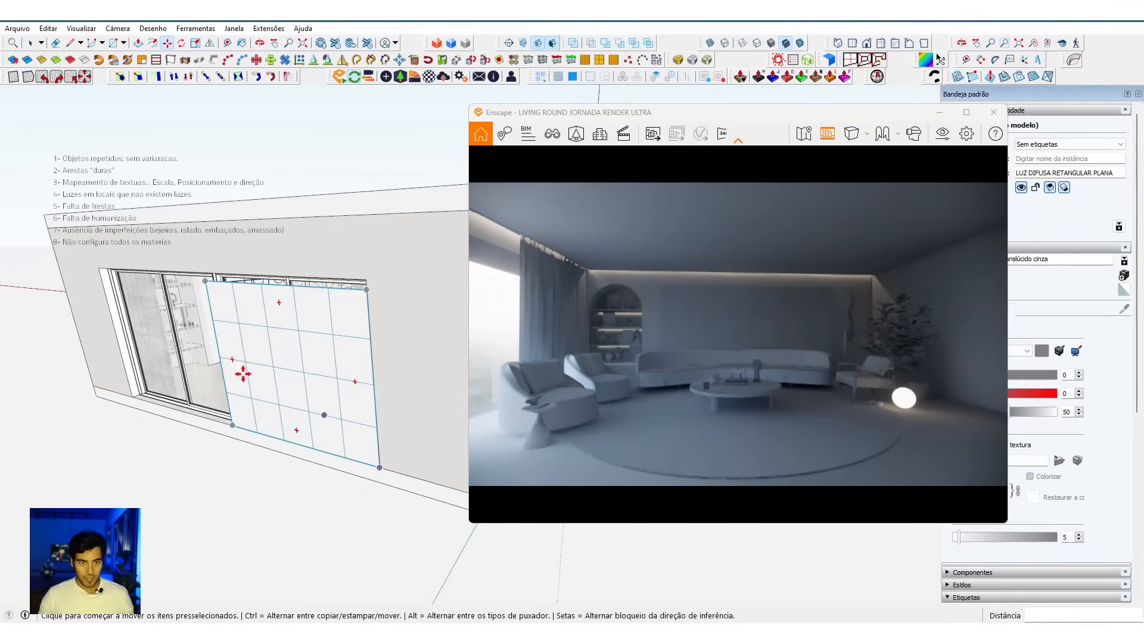
# Step: Open the light grid for editing and copy its outer two columns of rectangular lights twice across the uncovered part of the window
pyautogui.press('s')
pyautogui.press('space')
pyautogui.doubleClick(241, 427)
pyautogui.moveTo(240, 441); pyautogui.dragTo(154, 256)
pyautogui.moveTo(262, 416); pyautogui.dragTo(391, 360, button='middle')
pyautogui.keyDown('ctrl'); pyautogui.moveTo(385, 384); pyautogui.dragTo(337, 359); pyautogui.keyUp('ctrl')
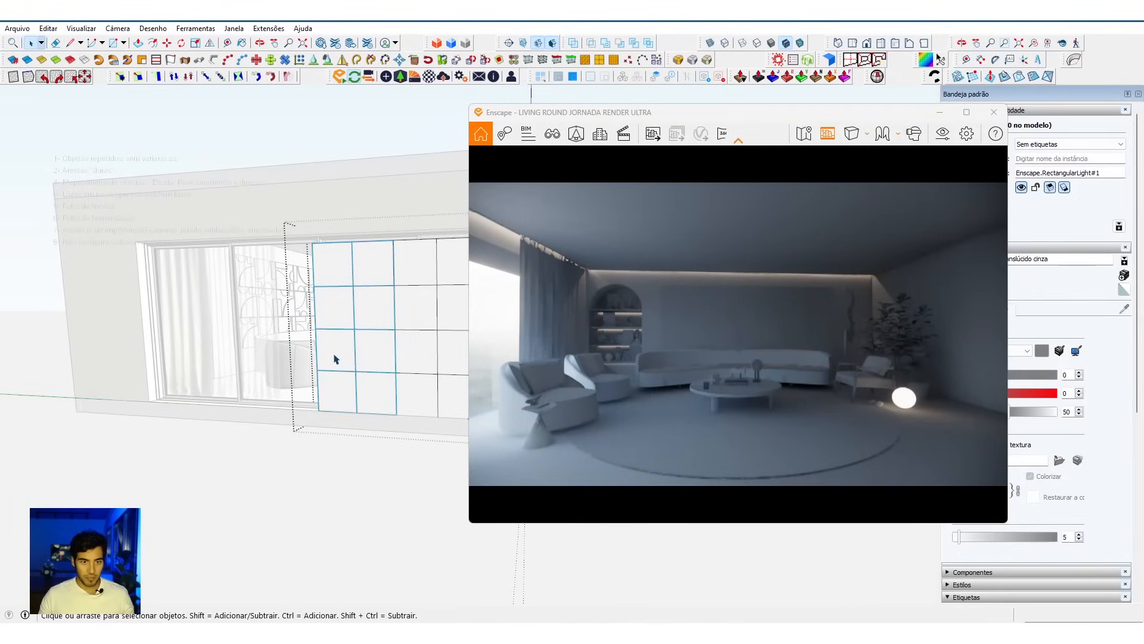
pyautogui.press('m')
pyautogui.click(393, 272)
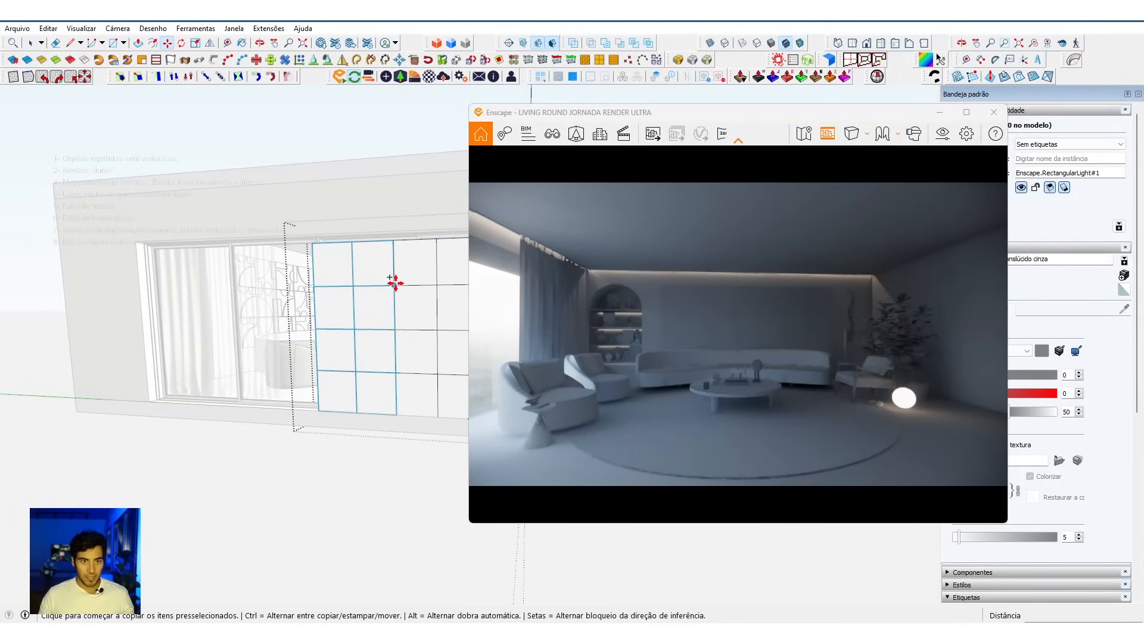
pyautogui.click(316, 291)
pyautogui.click(316, 291)
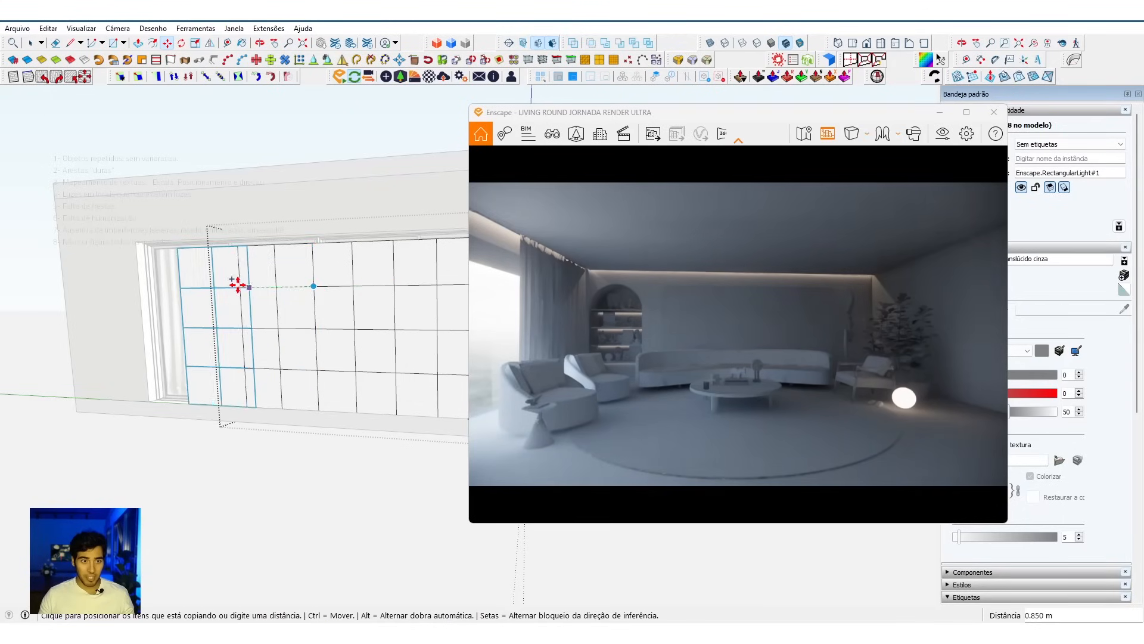
pyautogui.click(238, 286)
pyautogui.press('space')
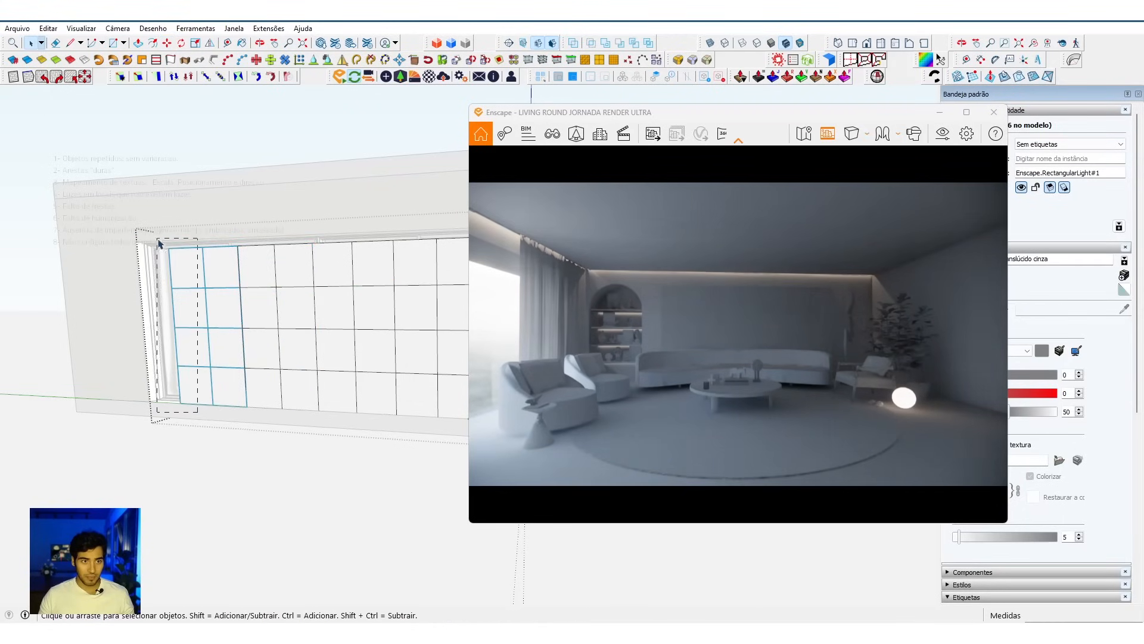
# Step: Copy the outermost column of lights once more to extend the grid to the far end of the window
pyautogui.scroll(2, 187, 357)
pyautogui.moveTo(187, 358)
pyautogui.mouseDown(button='middle')
pyautogui.moveTo(376, 365)
pyautogui.moveTo(278, 396)
pyautogui.mouseUp(button='middle')
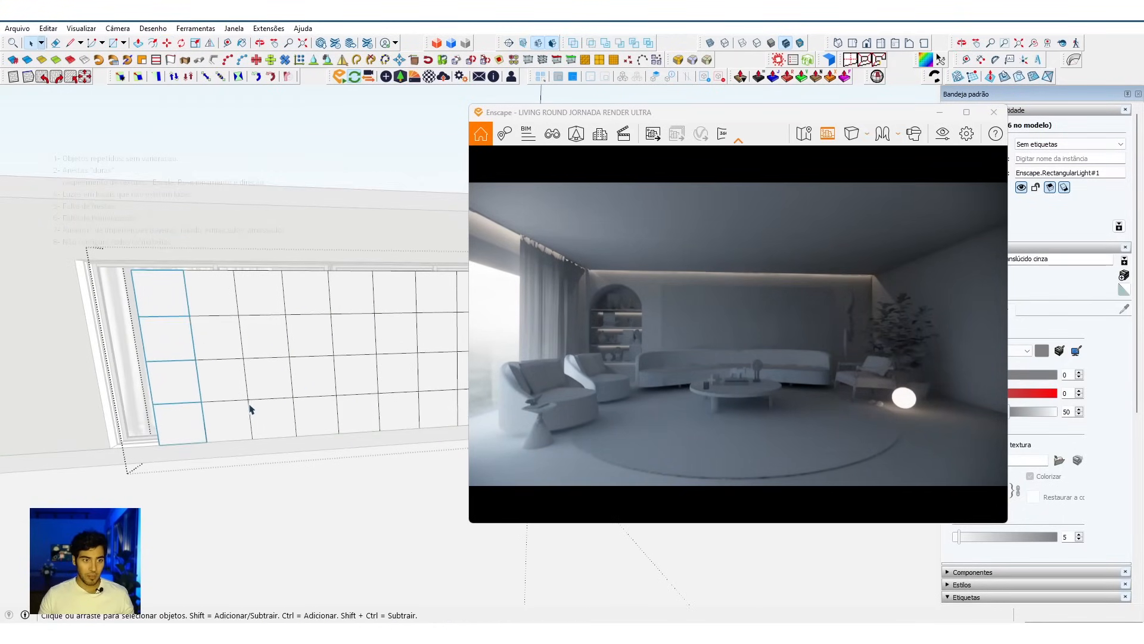
pyautogui.press('m')
pyautogui.moveTo(201, 401); pyautogui.dragTo(158, 406, button='middle')
pyautogui.scroll(-3, 181, 365)
pyautogui.press('space')
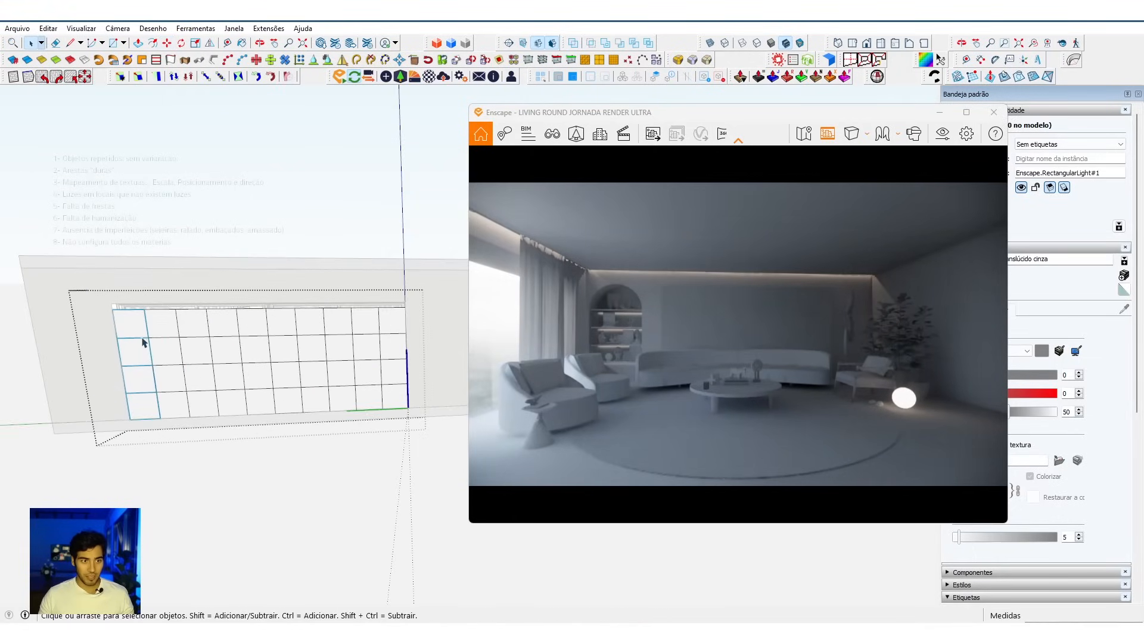
# Step: Leave the component and scale the whole light grid to fit the window opening
pyautogui.scroll(3, 144, 333)
pyautogui.press('Escape')
pyautogui.click(143, 329)
pyautogui.press('s')
pyautogui.scroll(1, 307, 330)
pyautogui.moveTo(296, 300); pyautogui.dragTo(308, 294)
pyautogui.moveTo(300, 414); pyautogui.dragTo(214, 413, button='middle')
pyautogui.press('space')
# Step: Sample the light grid's LUZ DIFUSA TOM material and set its opacity to 12
pyautogui.scroll(4, 318, 338)
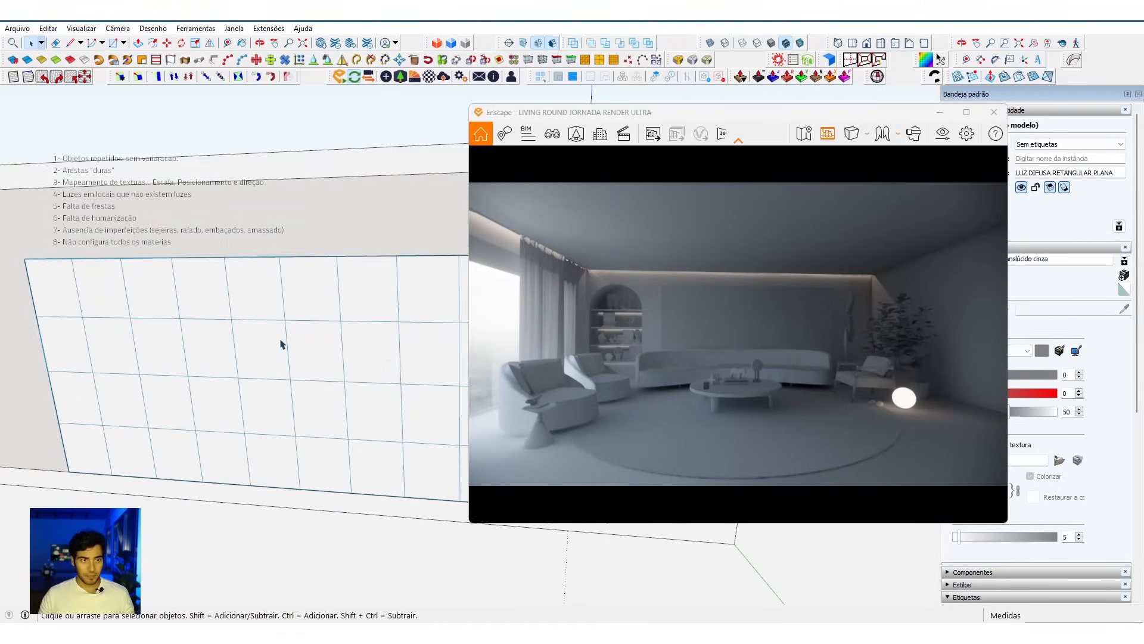
pyautogui.scroll(-1, 283, 344)
pyautogui.press('b')
pyautogui.press('alt')
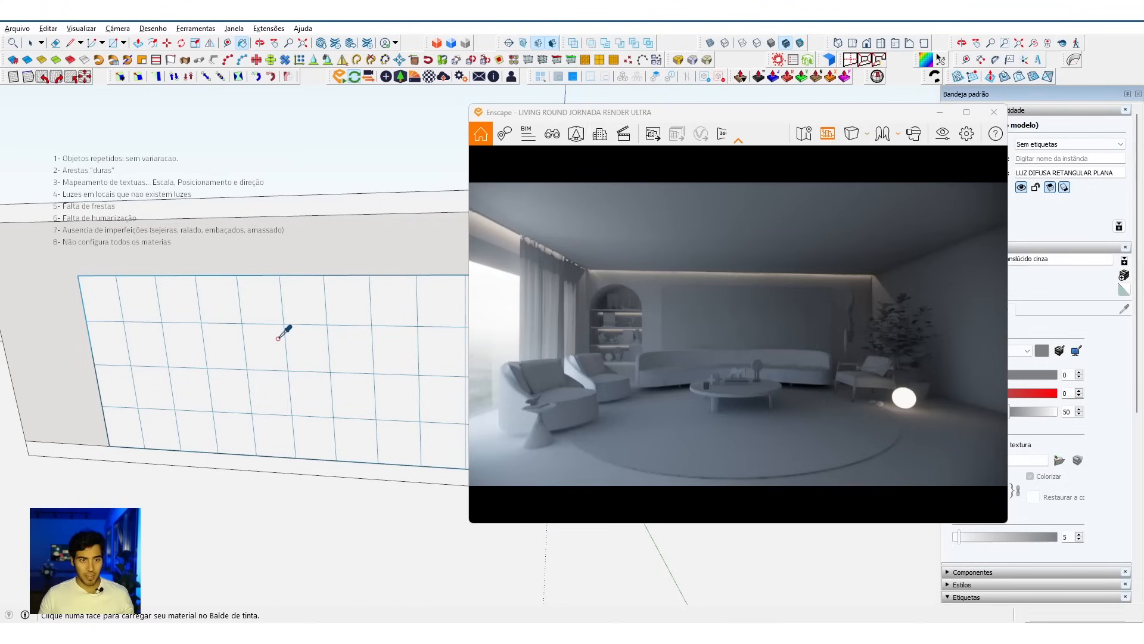
pyautogui.keyDown('alt'); pyautogui.click(279, 338); pyautogui.keyUp('alt')
pyautogui.moveTo(786, 118); pyautogui.dragTo(616, 108)
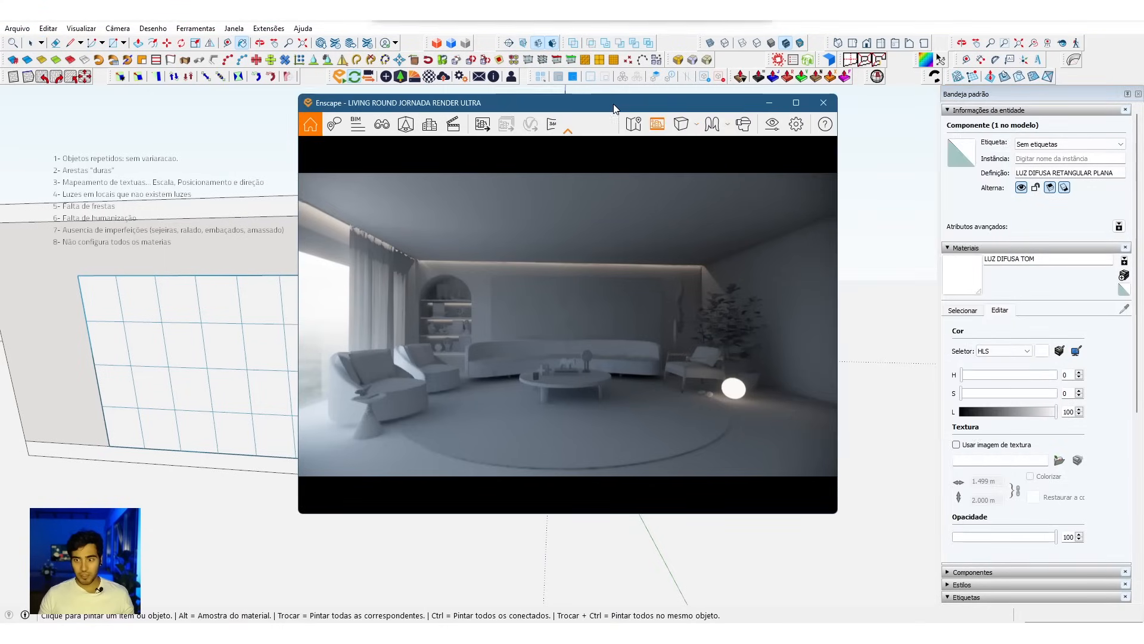
pyautogui.moveTo(970, 539); pyautogui.dragTo(954, 539)
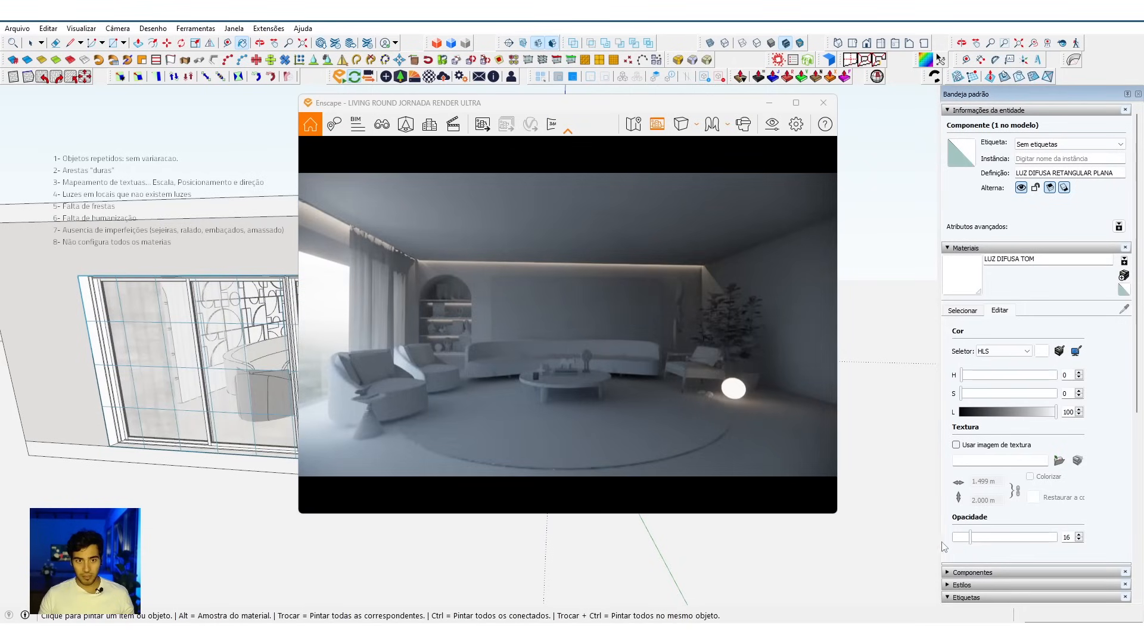
pyautogui.click(966, 537)
pyautogui.press('space')
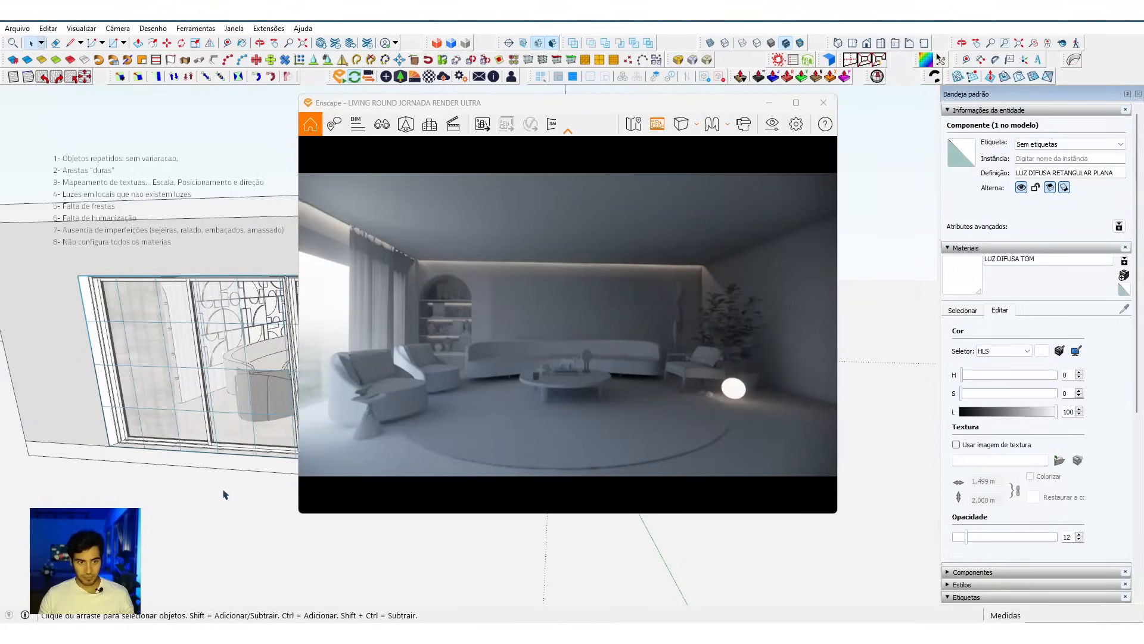
# Step: Open the window grid's rectangular light in the Enscape objects, set Potência luminosa to 1 lm, and view the effect in the render
pyautogui.click(224, 495)
pyautogui.scroll(5, 222, 494)
pyautogui.moveTo(221, 493)
pyautogui.mouseDown(button='middle')
pyautogui.moveTo(167, 486)
pyautogui.moveTo(171, 496)
pyautogui.mouseUp(button='middle')
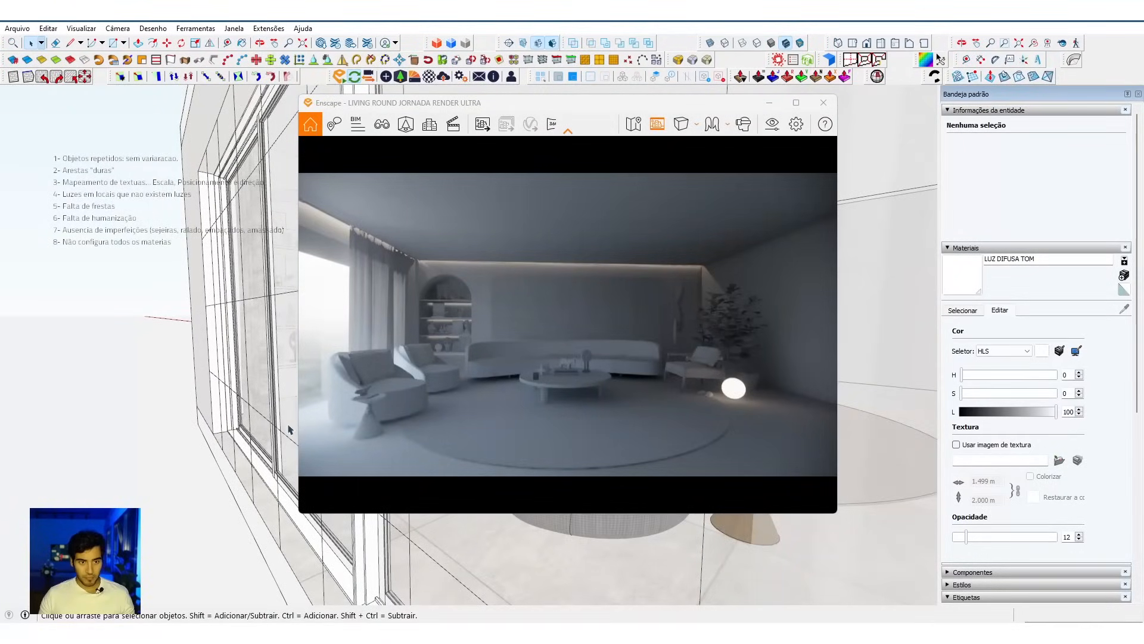
pyautogui.doubleClick(257, 395)
pyautogui.click(262, 351)
pyautogui.click(381, 80)
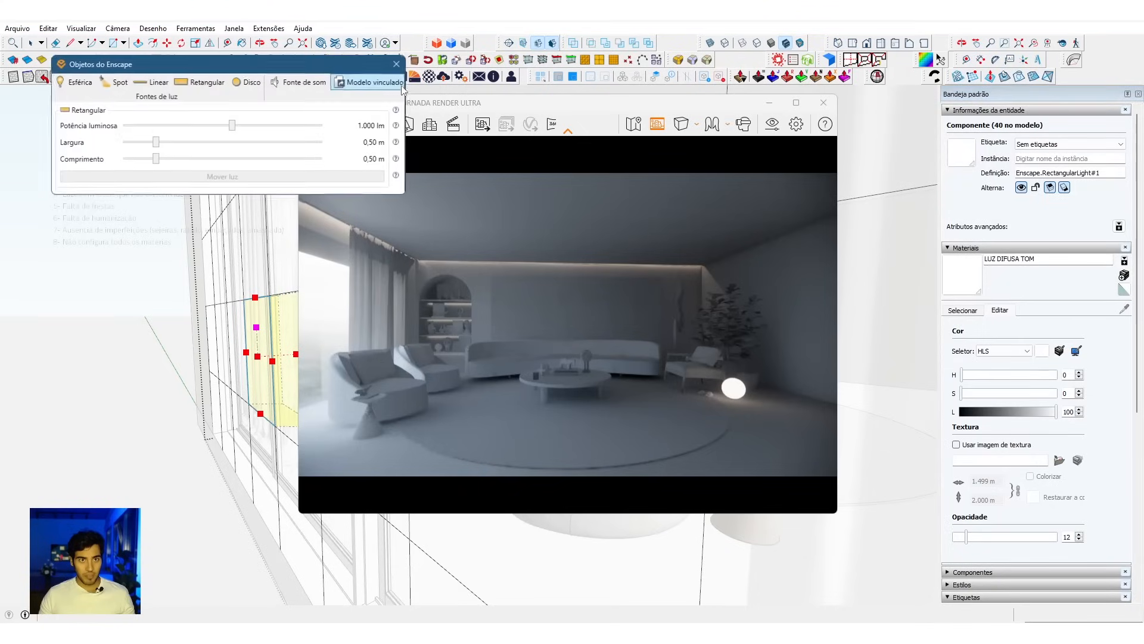
pyautogui.moveTo(470, 111); pyautogui.dragTo(668, 105)
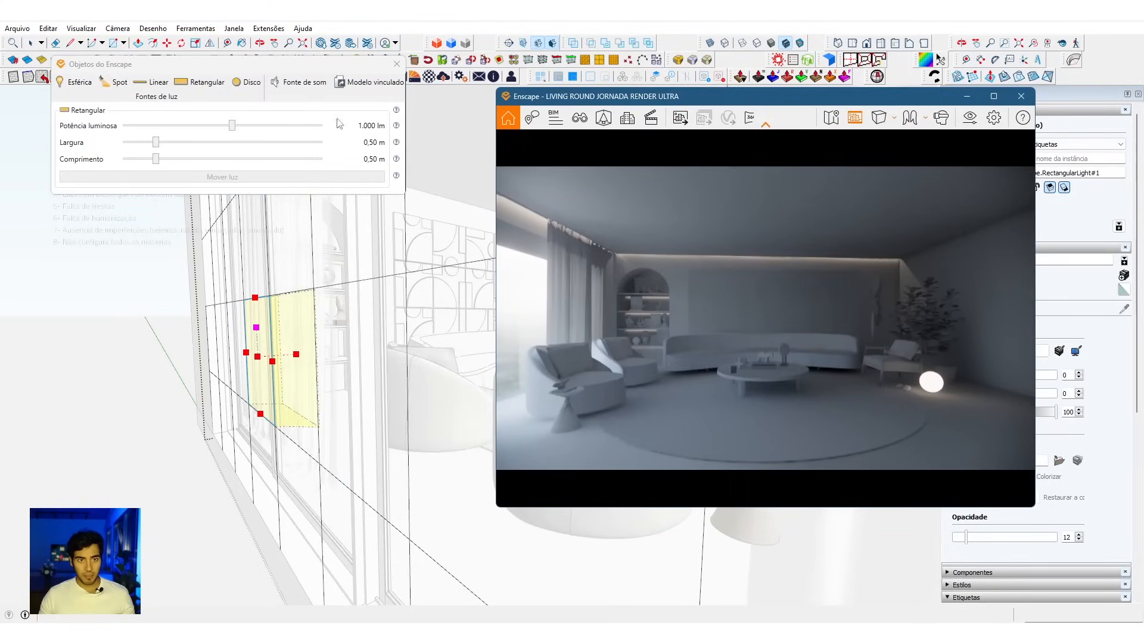
pyautogui.moveTo(234, 129); pyautogui.dragTo(90, 128)
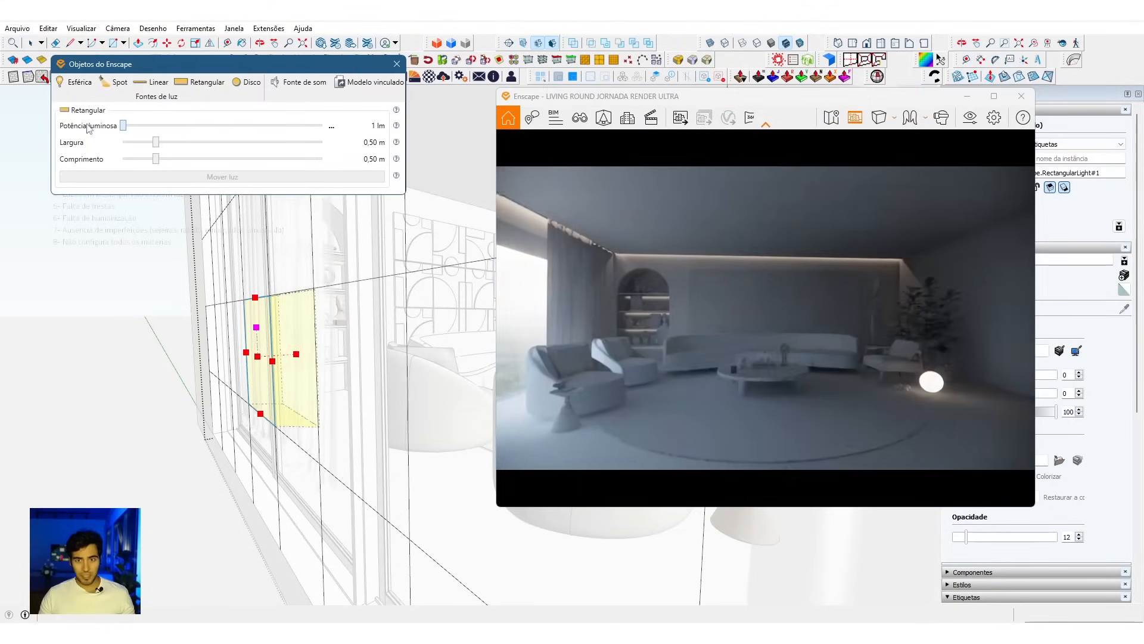
pyautogui.moveTo(809, 436); pyautogui.dragTo(709, 388)
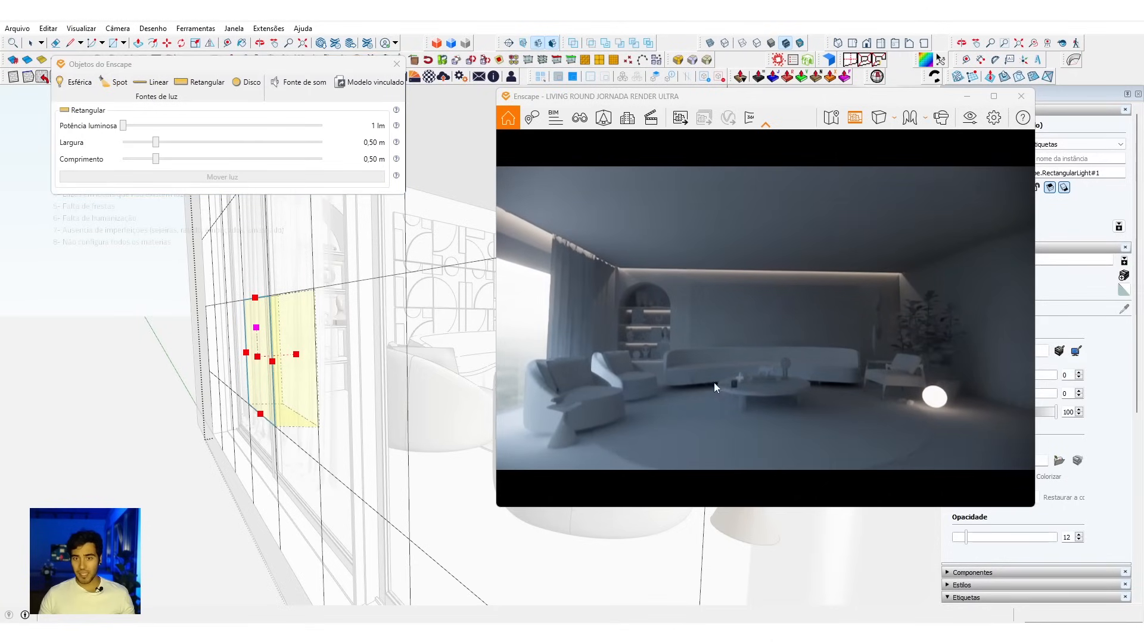
# Step: Try raising the window grid light's Potência luminosa to 526 lm and 4.526 lm, checking the room in the render
pyautogui.moveTo(123, 126); pyautogui.dragTo(221, 140)
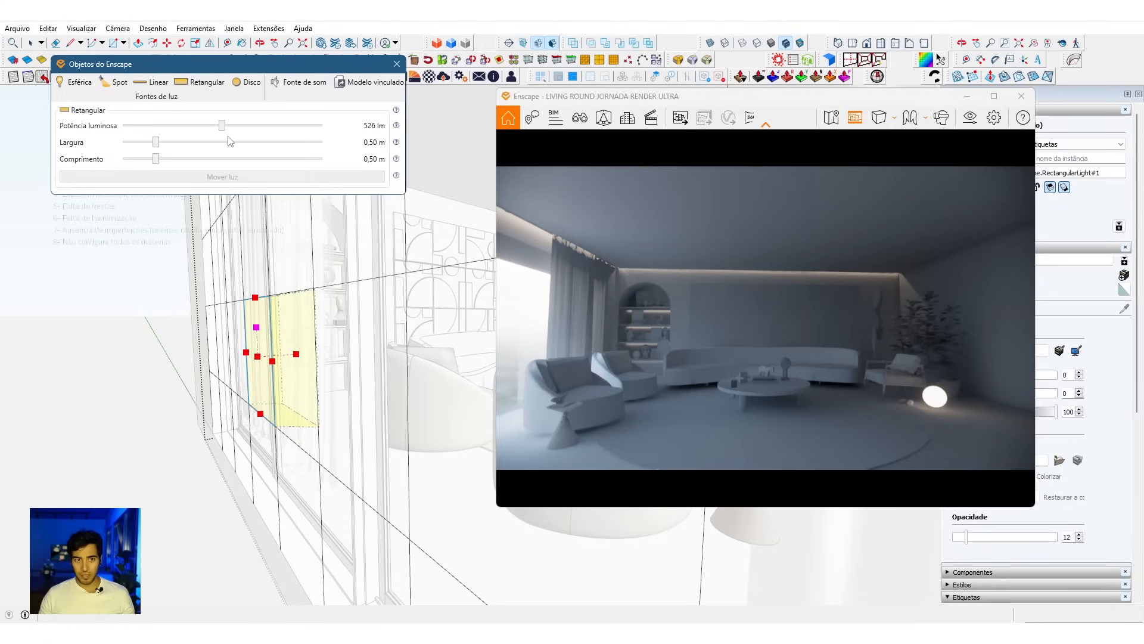
pyautogui.moveTo(224, 125); pyautogui.dragTo(258, 142)
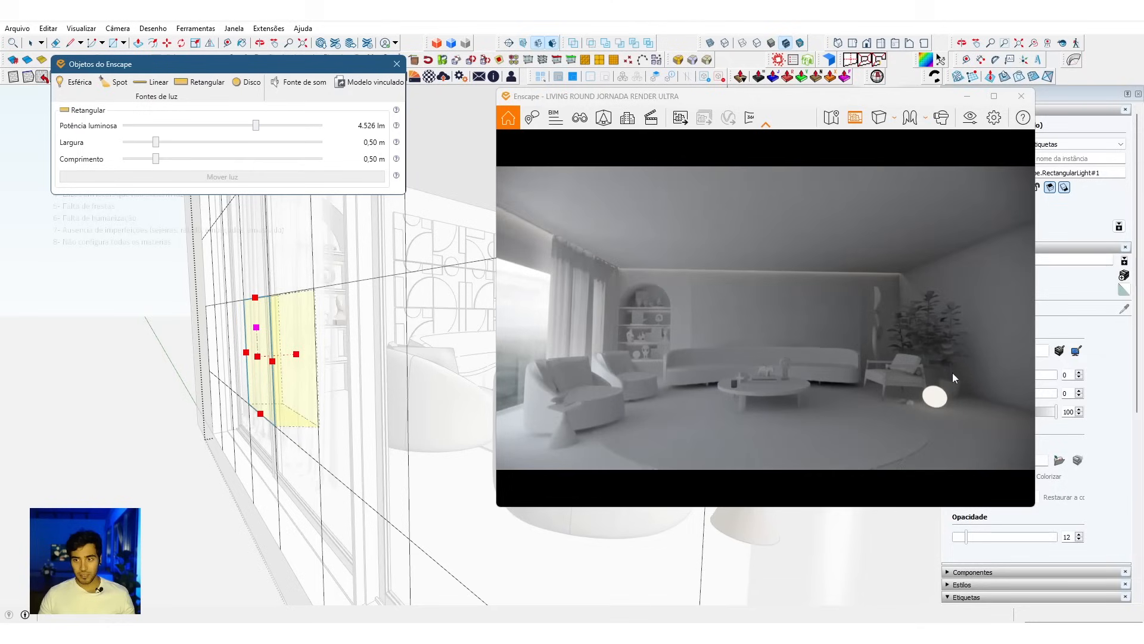
pyautogui.moveTo(984, 366); pyautogui.dragTo(805, 407)
pyautogui.scroll(-2, 785, 405)
pyautogui.scroll(3, 795, 410)
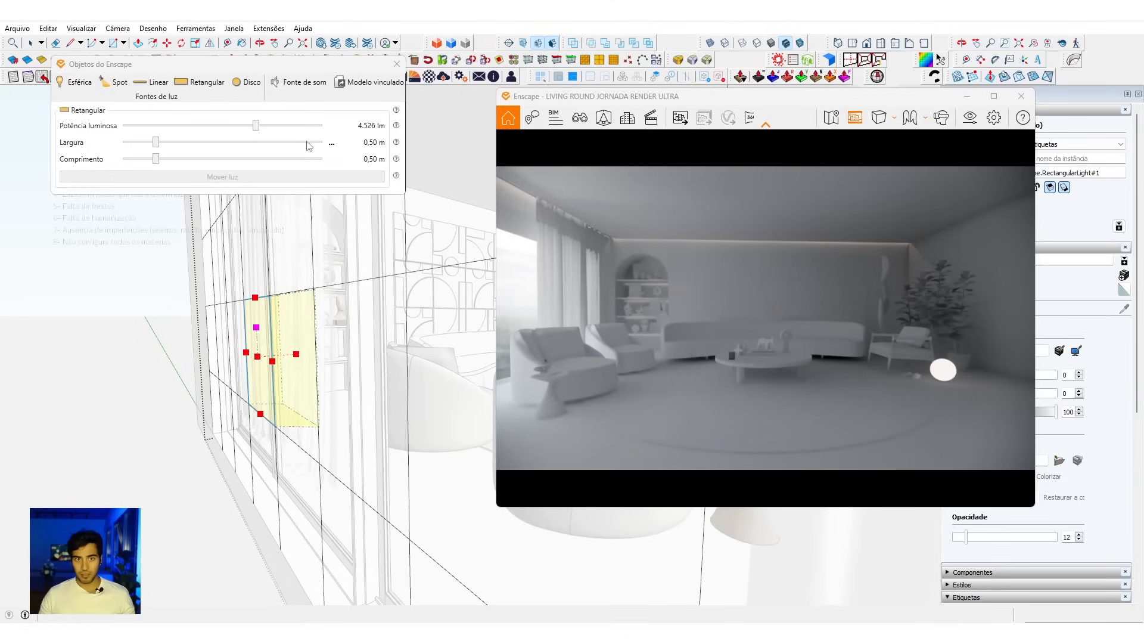
# Step: Compare the room's diffuse light with Potência luminosa at 1 lm, 1.829 lm, 1.208 lm and 20.485 lm
pyautogui.moveTo(257, 126); pyautogui.dragTo(123, 130)
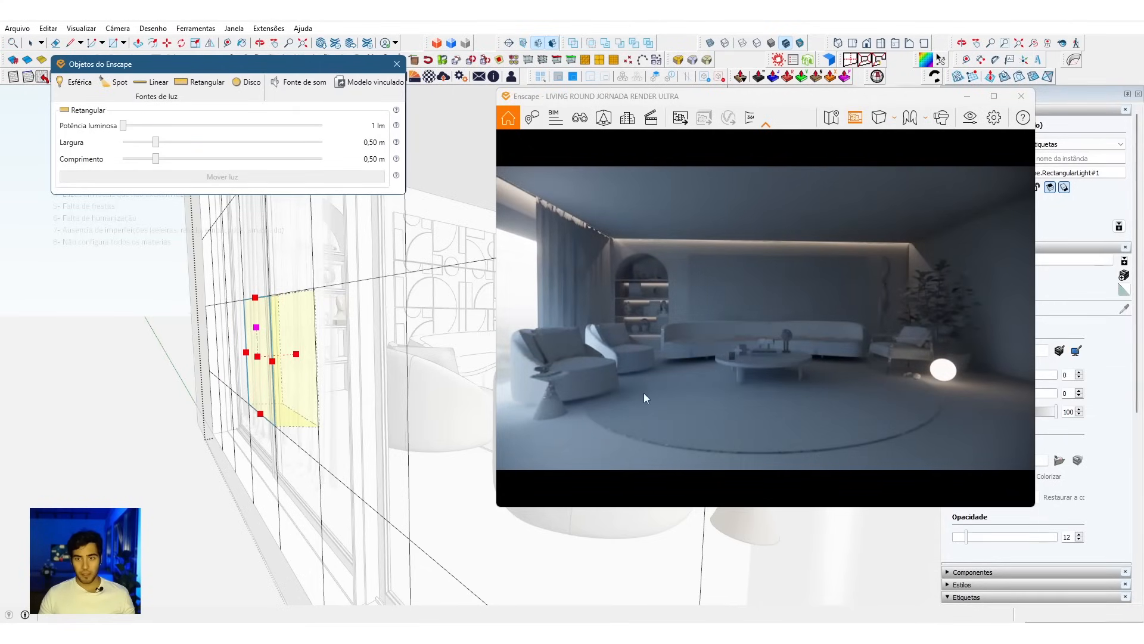
pyautogui.moveTo(125, 129); pyautogui.dragTo(243, 137)
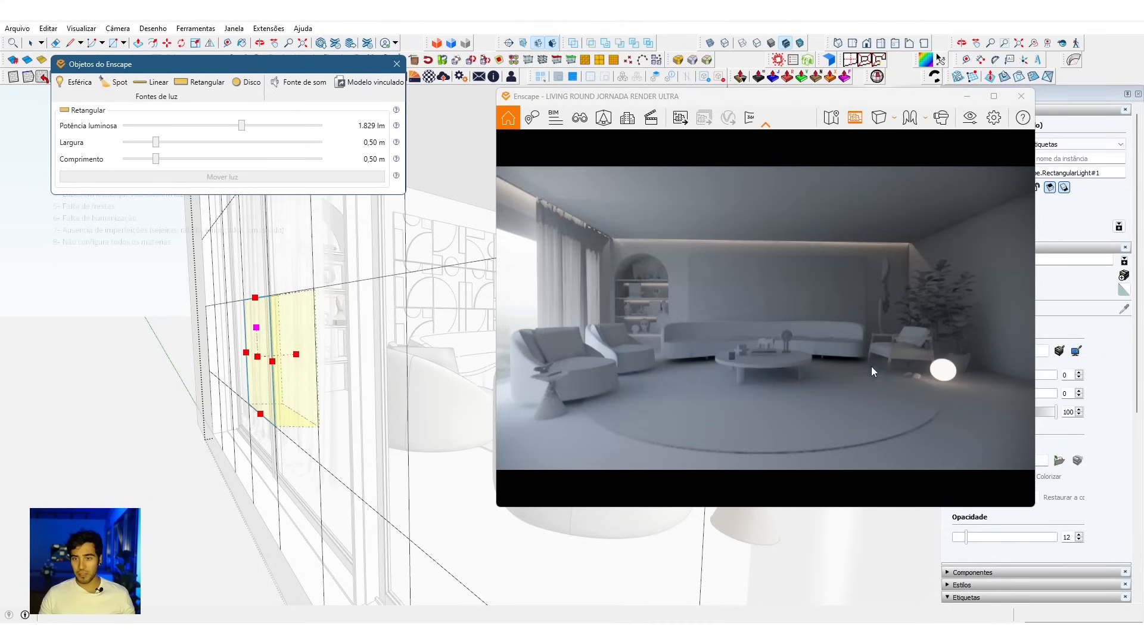
pyautogui.moveTo(245, 130)
pyautogui.mouseDown()
pyautogui.moveTo(192, 134)
pyautogui.moveTo(237, 134)
pyautogui.mouseUp()
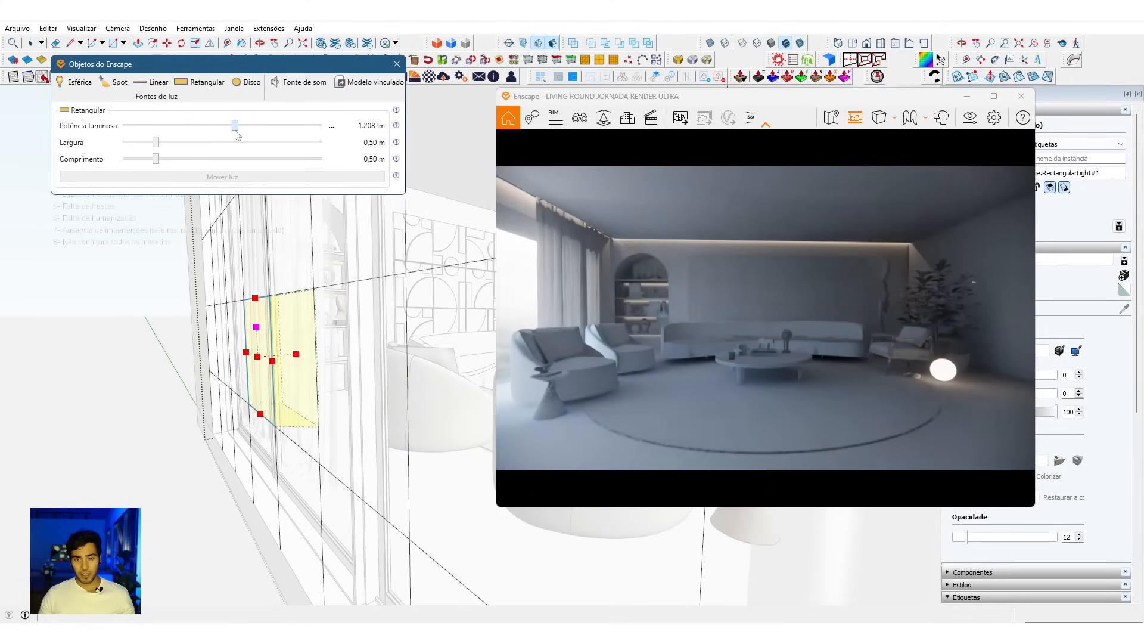
pyautogui.moveTo(236, 134); pyautogui.dragTo(128, 135)
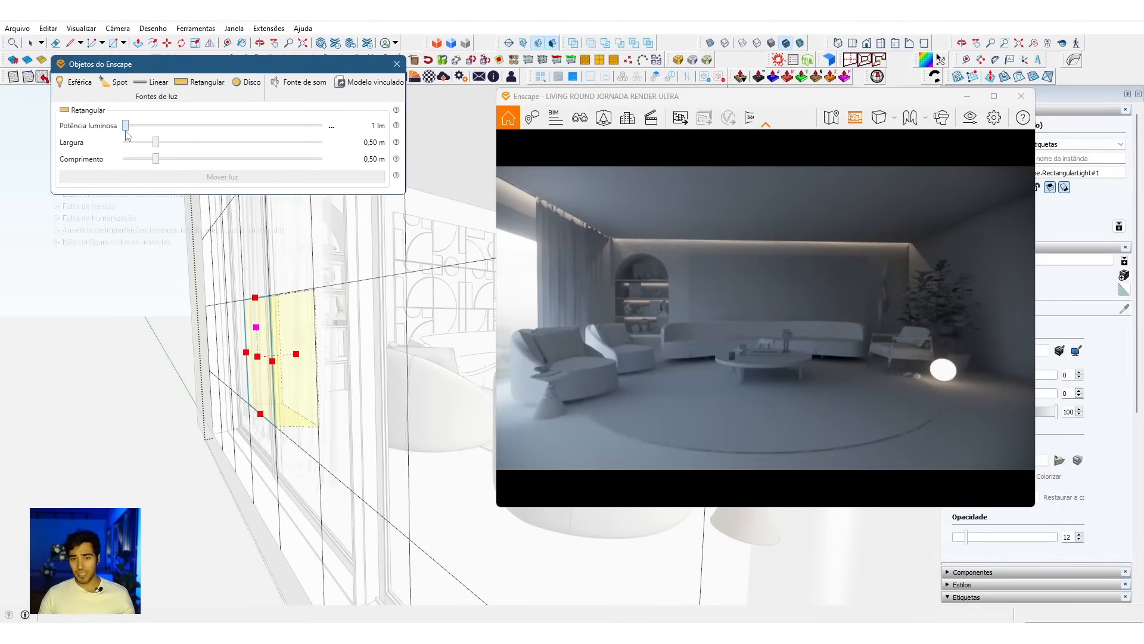
pyautogui.moveTo(165, 139); pyautogui.dragTo(282, 139)
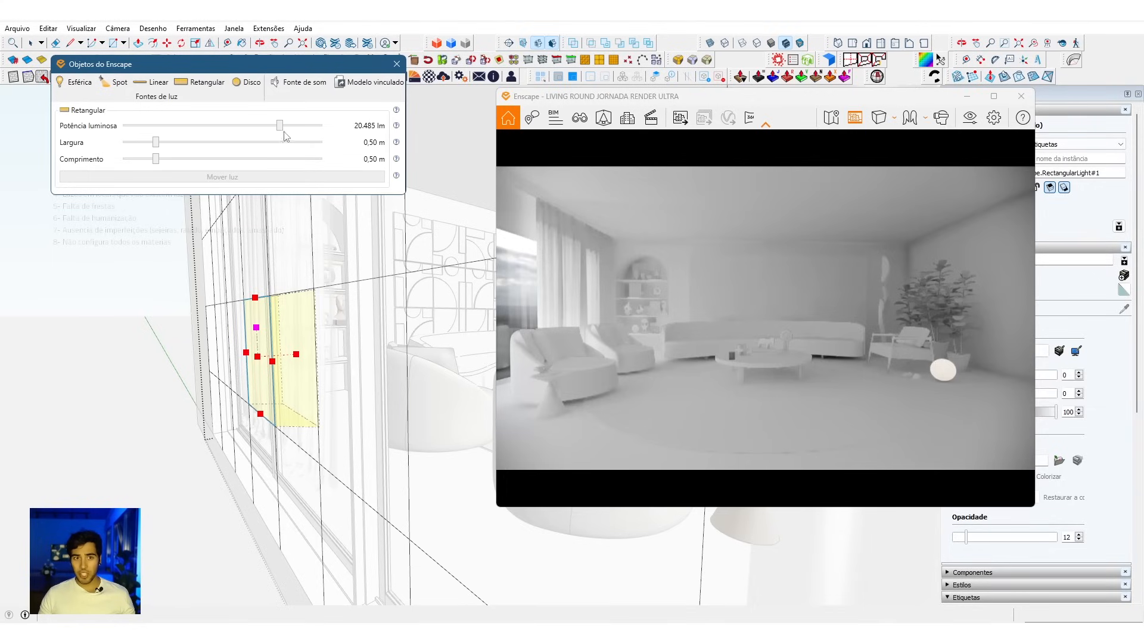
# Step: Set the window grid light's Potência luminosa to 1.761 lm, deselect it and reframe the render on the room
pyautogui.moveTo(273, 132); pyautogui.dragTo(241, 138)
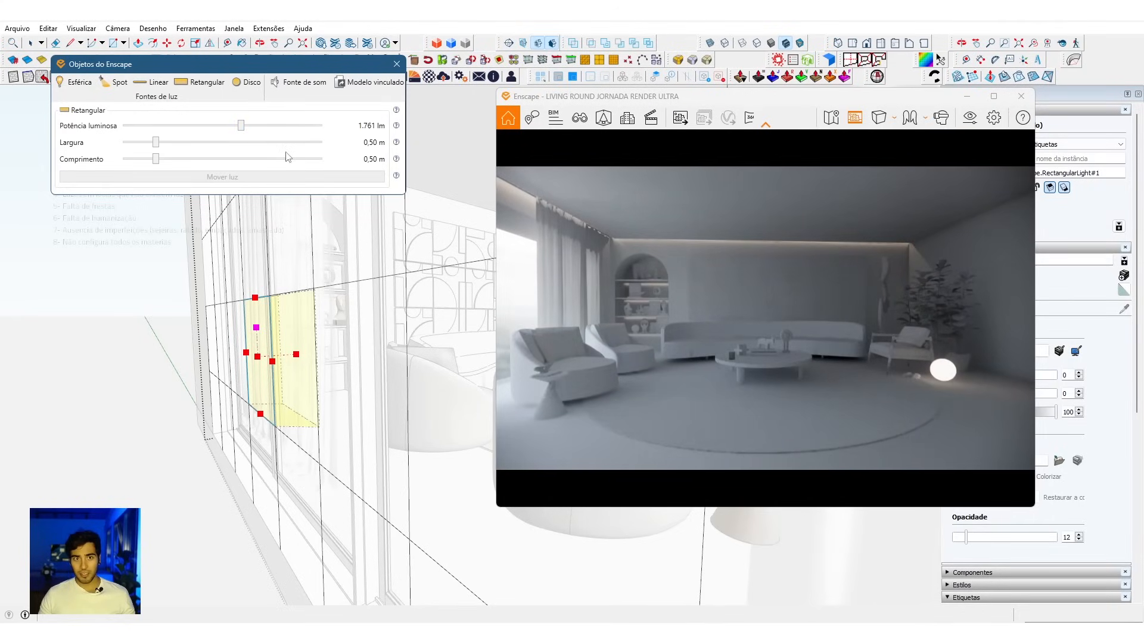
pyautogui.click(147, 355)
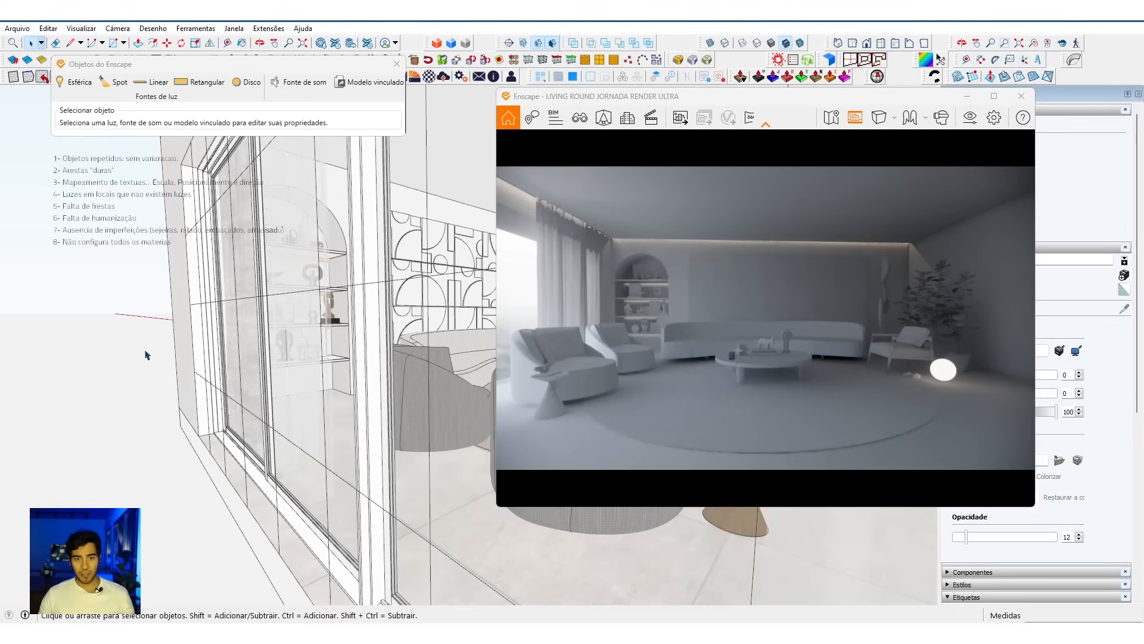
pyautogui.moveTo(872, 358)
pyautogui.mouseDown()
pyautogui.moveTo(859, 355)
pyautogui.moveTo(873, 350)
pyautogui.mouseUp()
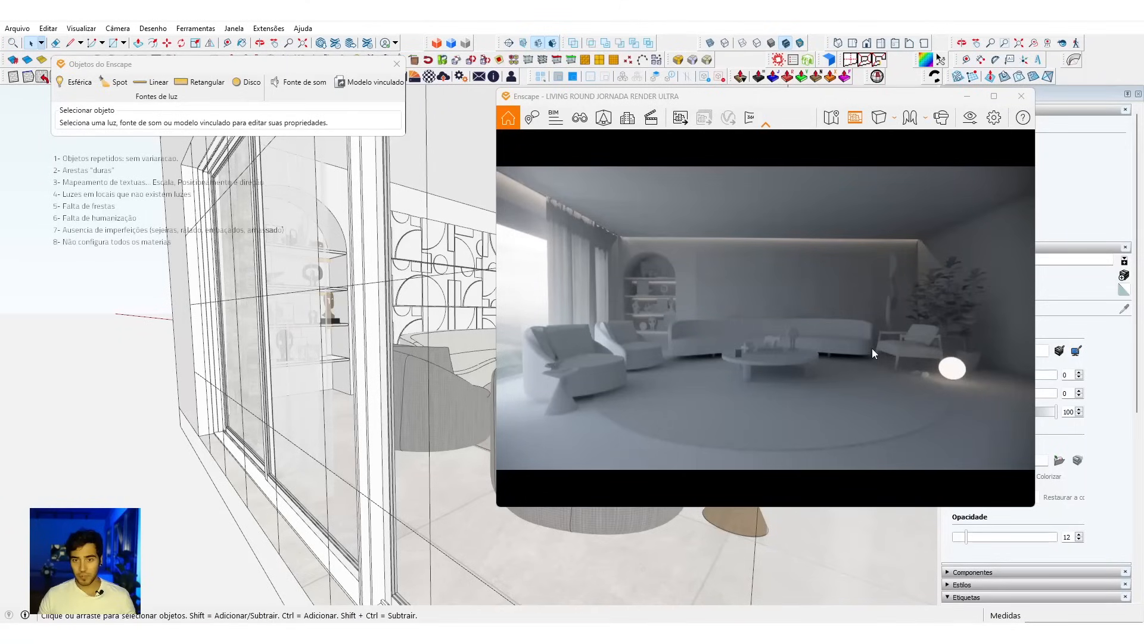
# Step: Sample the window's Vidro translúcido cinza material in the Enscape material editor and set its albedo colour to pale blue
pyautogui.moveTo(386, 425)
pyautogui.mouseDown(button='middle')
pyautogui.moveTo(185, 462)
pyautogui.moveTo(225, 455)
pyautogui.moveTo(139, 411)
pyautogui.mouseUp(button='middle')
pyautogui.click(415, 76)
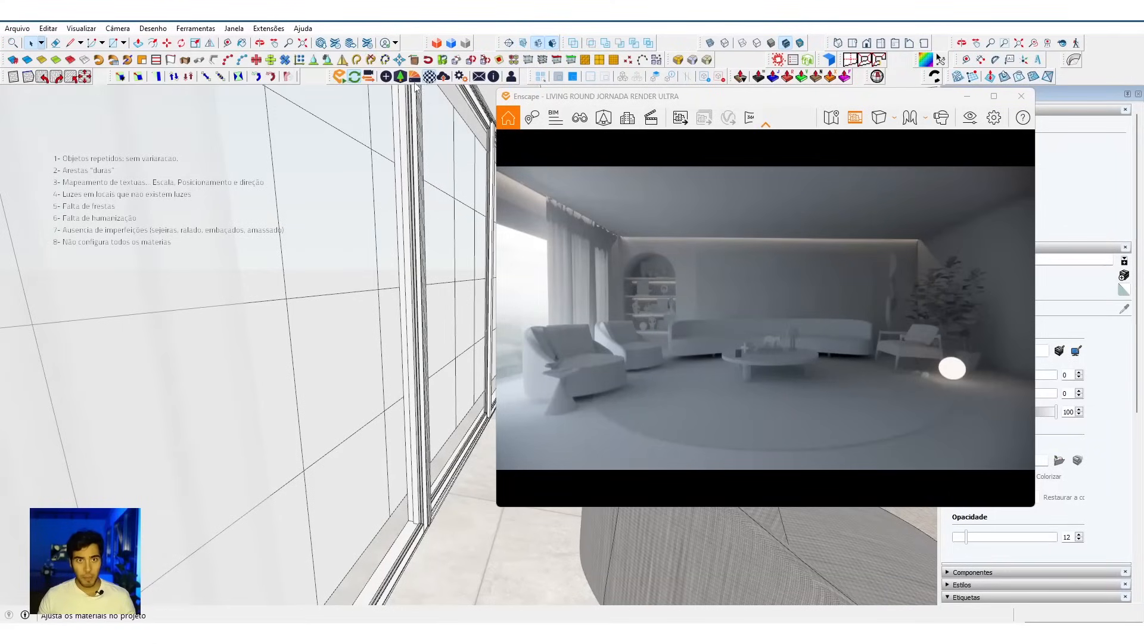
pyautogui.press('b')
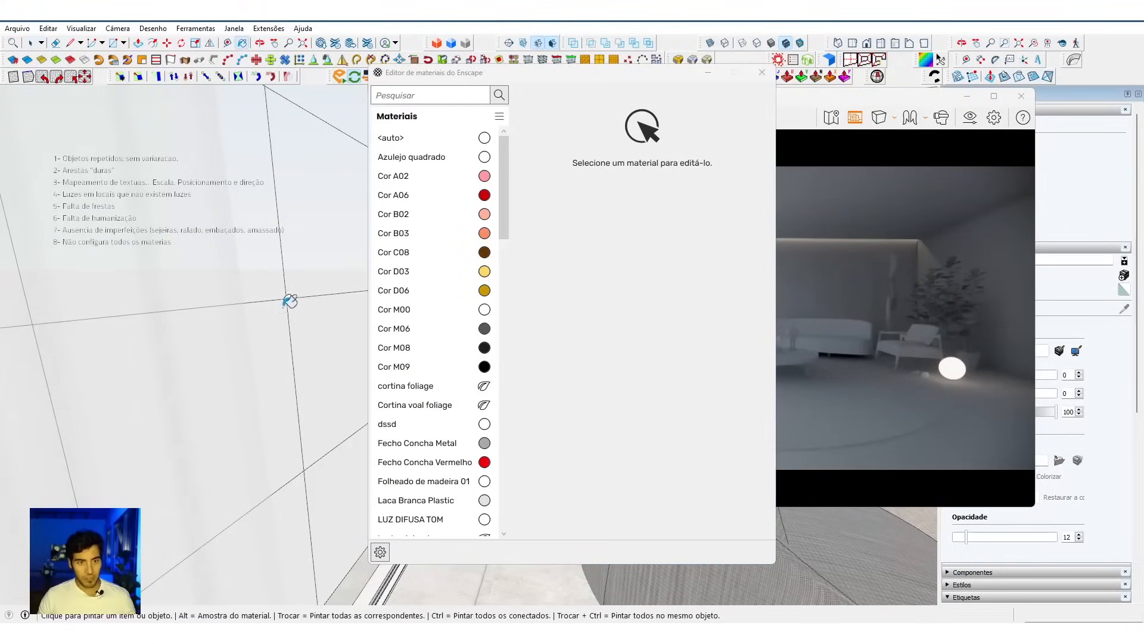
pyautogui.moveTo(633, 75); pyautogui.dragTo(285, 80)
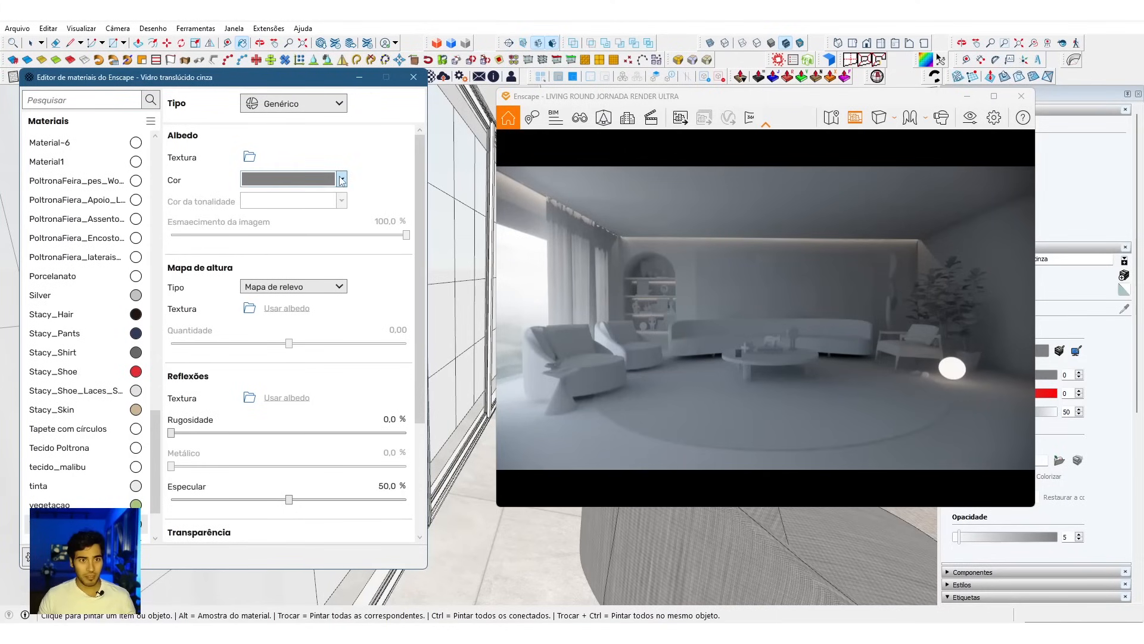
pyautogui.click(341, 180)
pyautogui.click(262, 394)
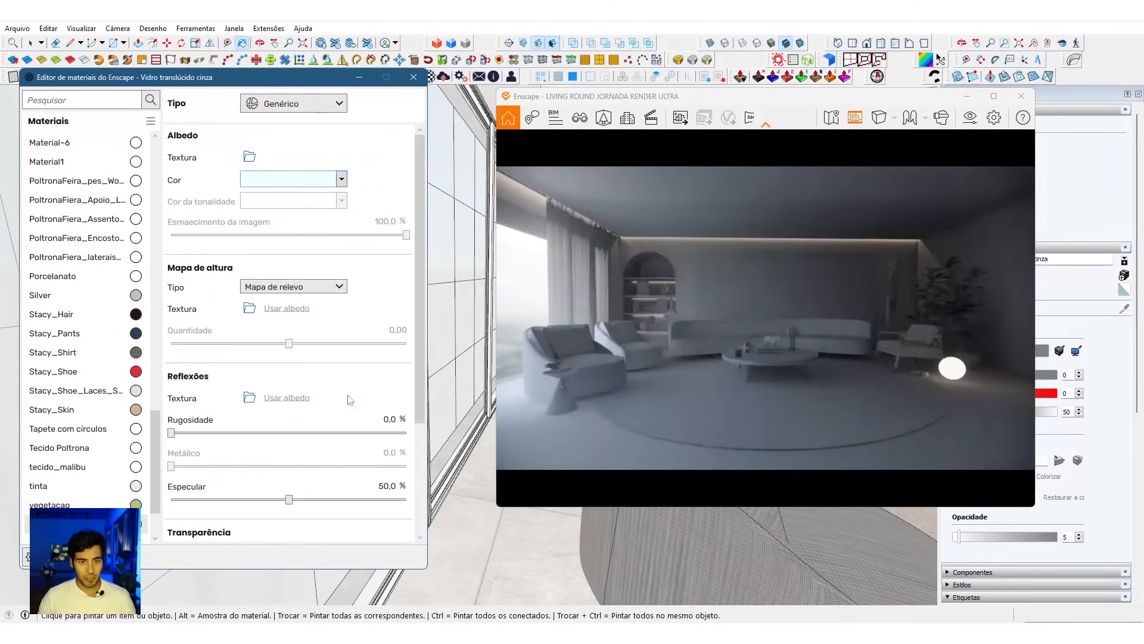
# Step: Set the window glass's Especular to 100 % and its Índice de refração to 2,50
pyautogui.scroll(-3, 306, 410)
pyautogui.moveTo(291, 401); pyautogui.dragTo(432, 397)
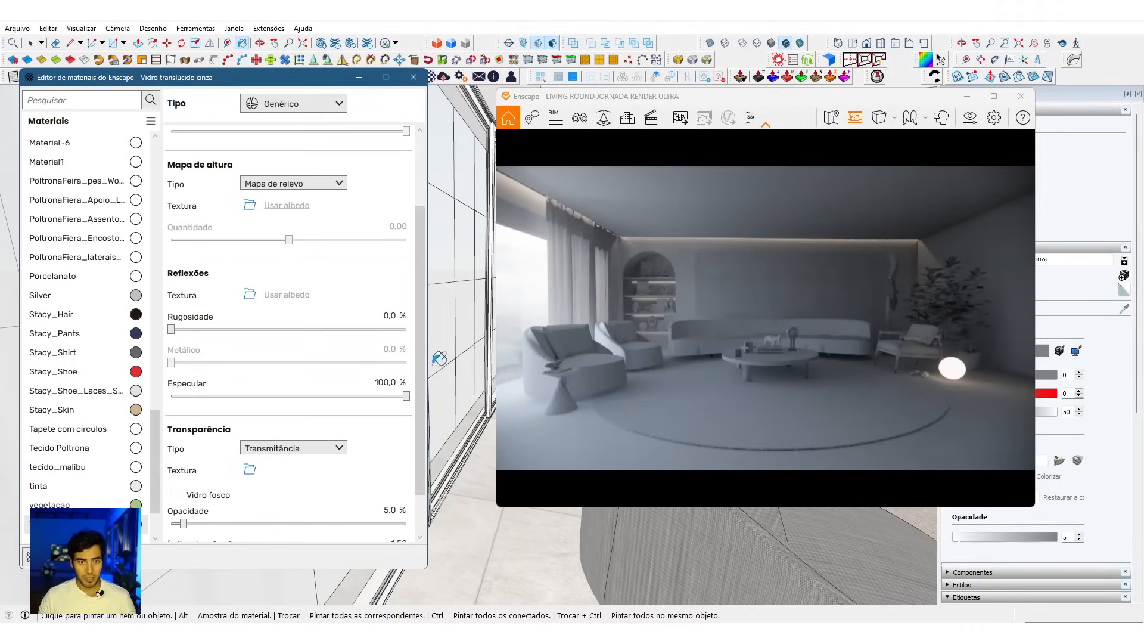
pyautogui.moveTo(424, 463); pyautogui.dragTo(420, 506)
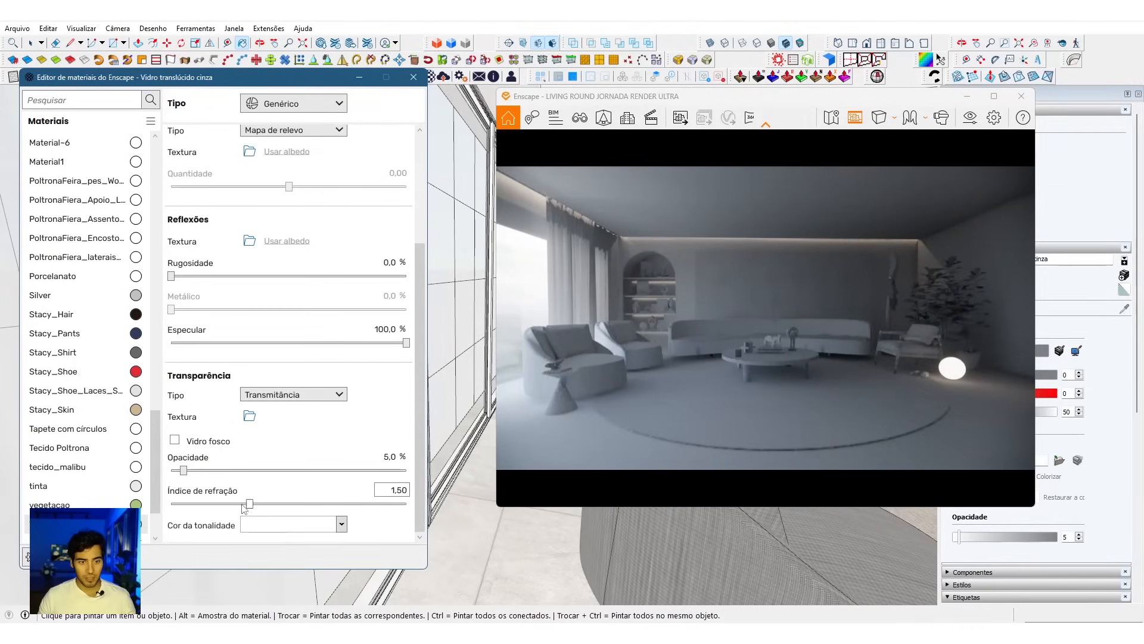
pyautogui.moveTo(249, 506); pyautogui.dragTo(450, 506)
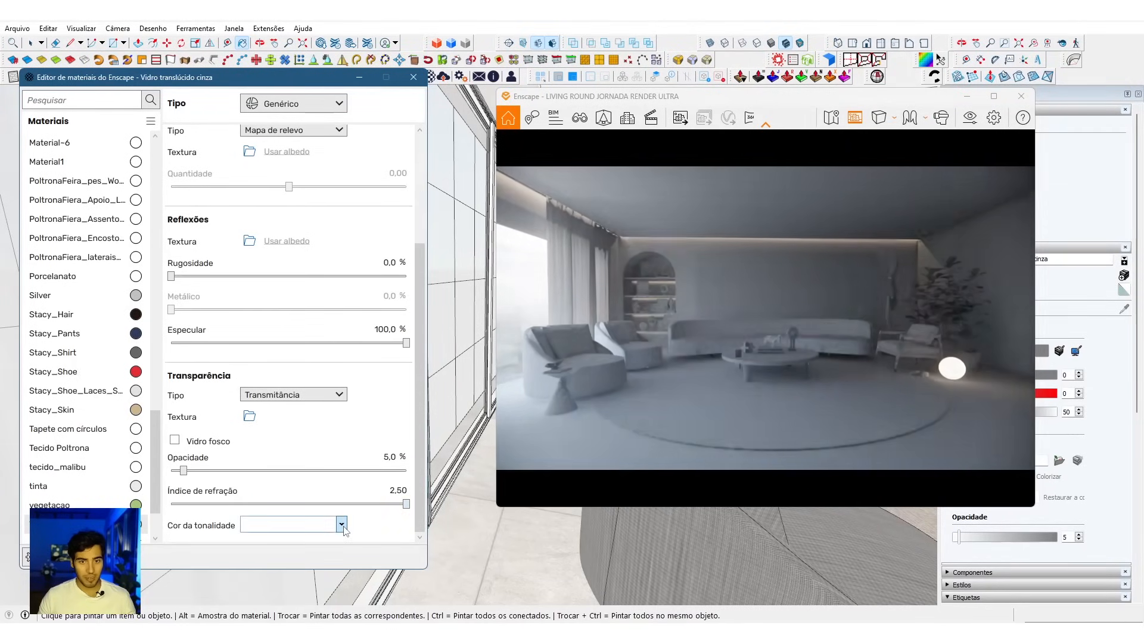
# Step: Give the window glass a pale blue transparency tint, enable Vidro fosco, and check the result in the render
pyautogui.click(340, 524)
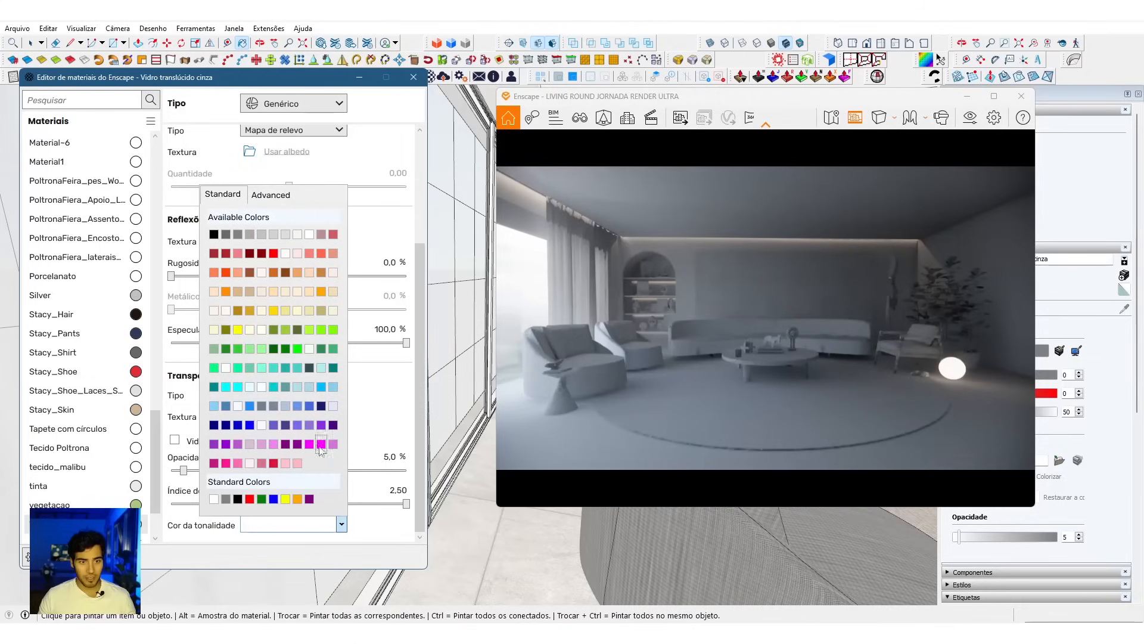
pyautogui.click(261, 387)
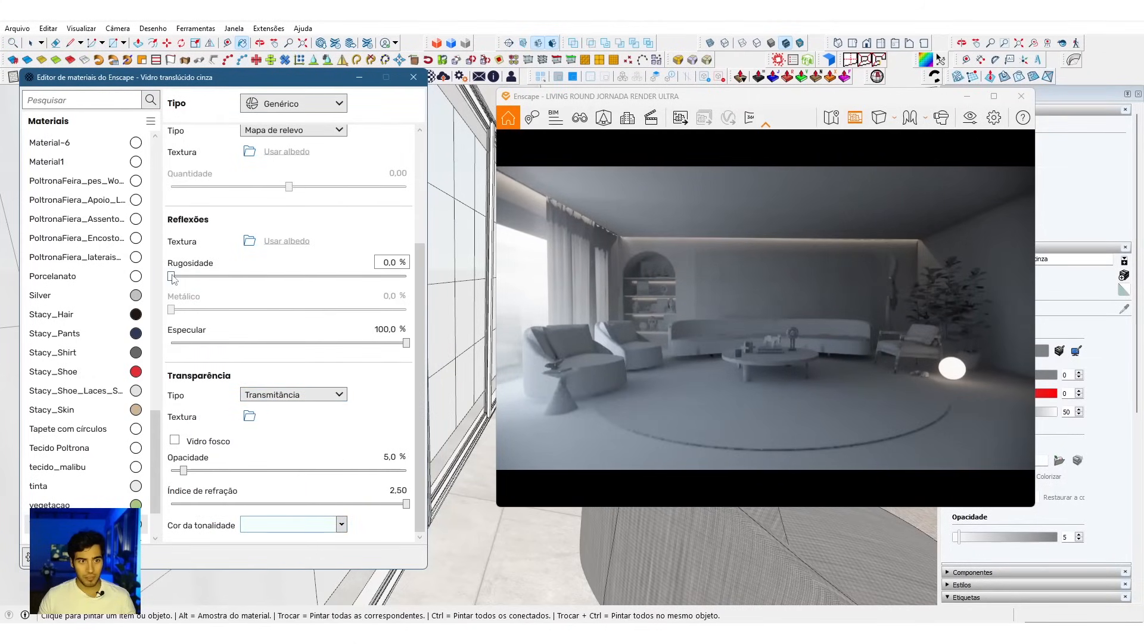
pyautogui.click(174, 440)
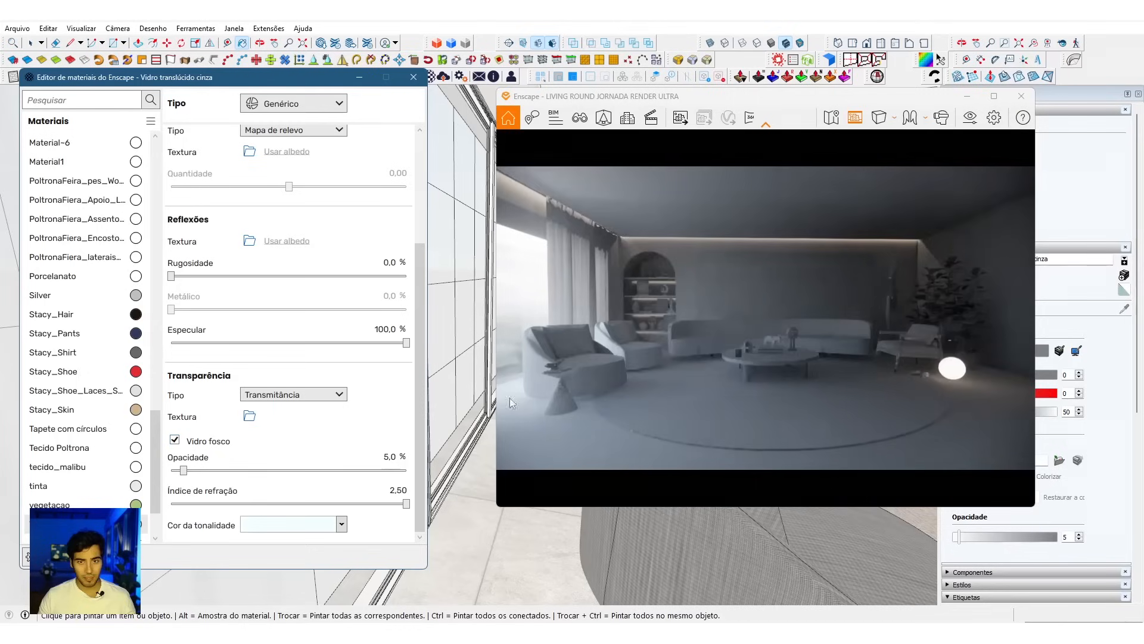
pyautogui.click(414, 77)
pyautogui.moveTo(599, 304)
pyautogui.mouseDown(button='right')
pyautogui.moveTo(565, 298)
pyautogui.moveTo(584, 298)
pyautogui.mouseUp(button='right')
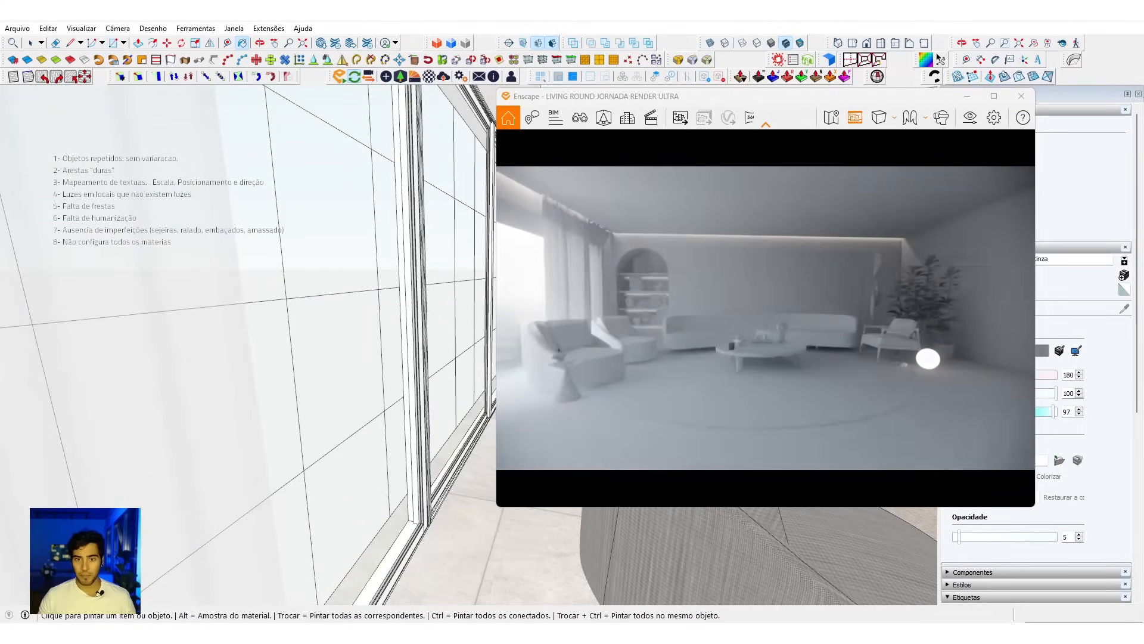
pyautogui.moveTo(766, 317); pyautogui.dragTo(763, 314)
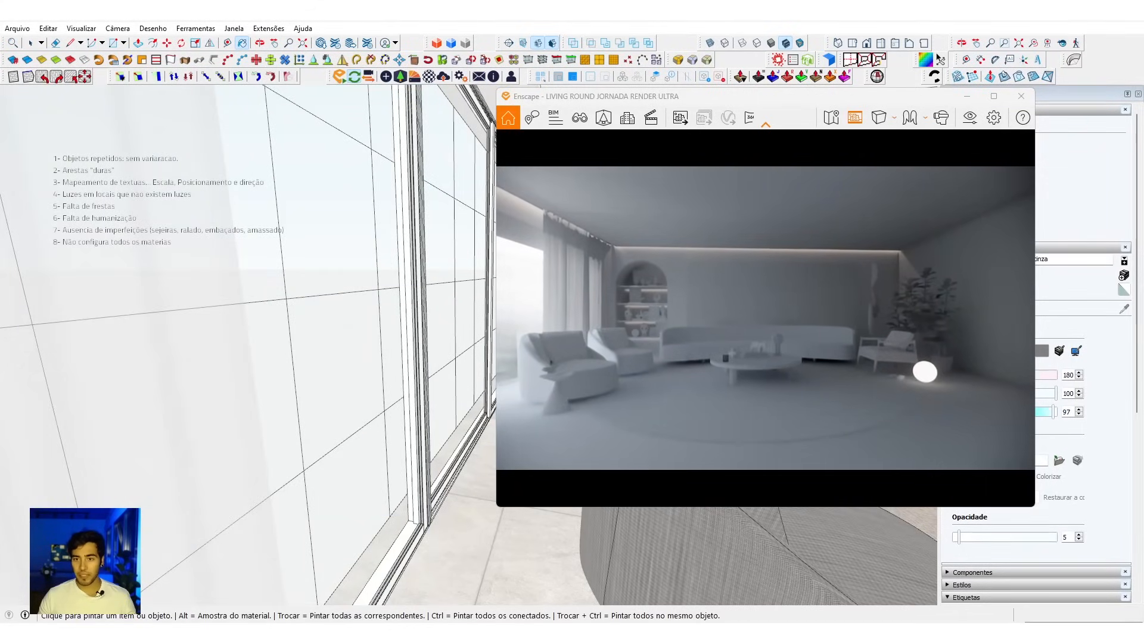
pyautogui.moveTo(645, 301); pyautogui.dragTo(639, 306)
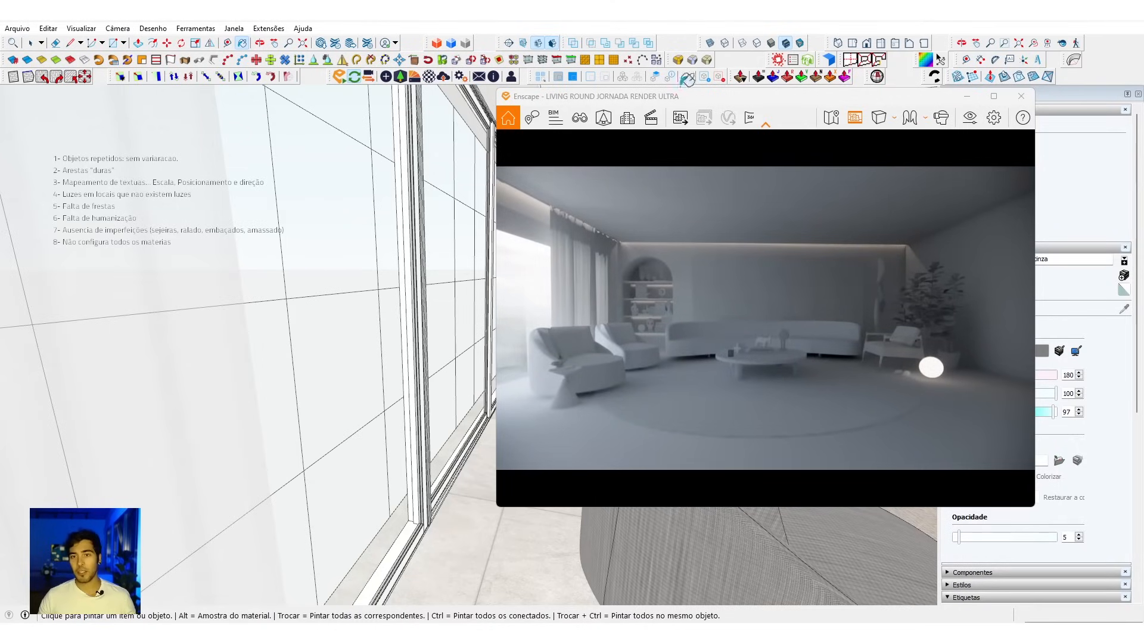
# Step: Open Enscape's visual settings beside the render and test the skybox rotation against the room's lighting
pyautogui.moveTo(690, 97); pyautogui.dragTo(497, 101)
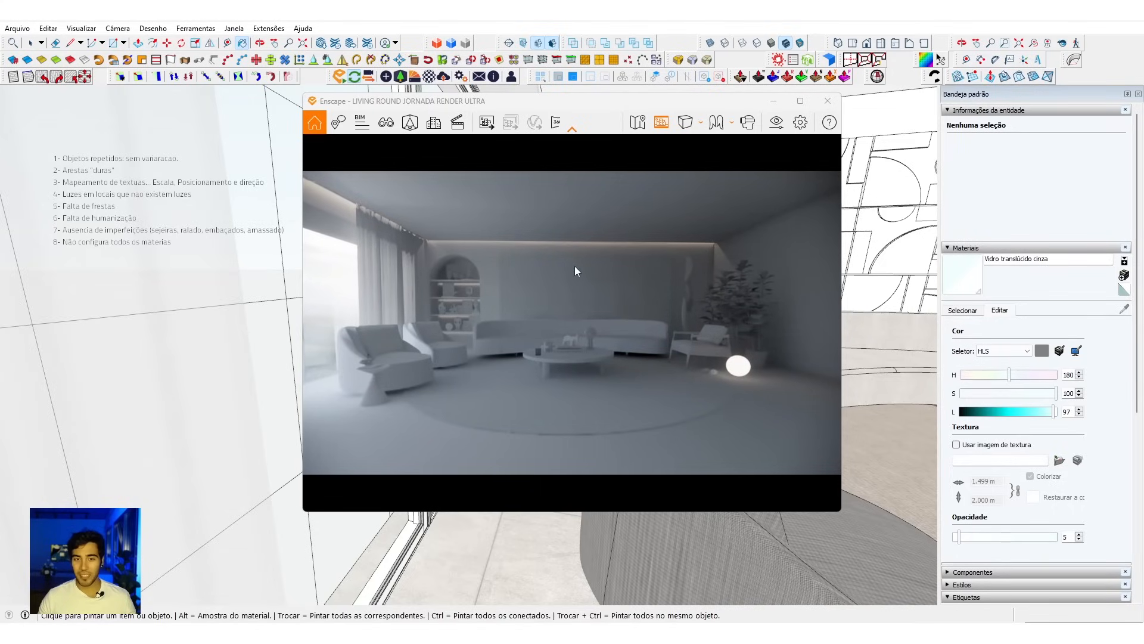
pyautogui.click(778, 125)
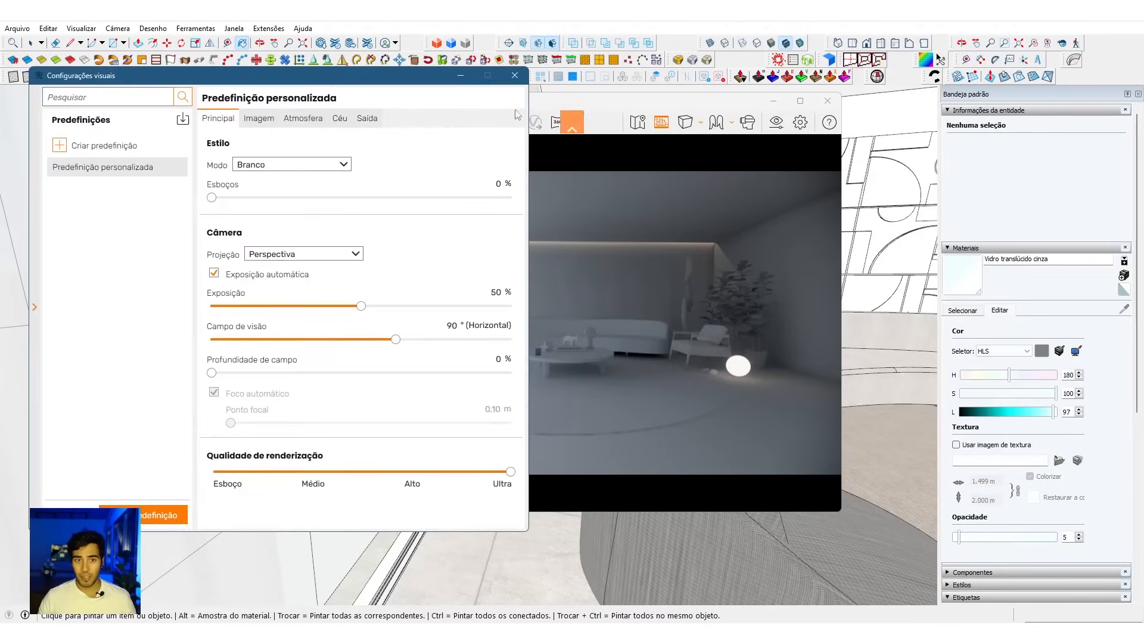
pyautogui.moveTo(566, 96); pyautogui.dragTo(772, 90)
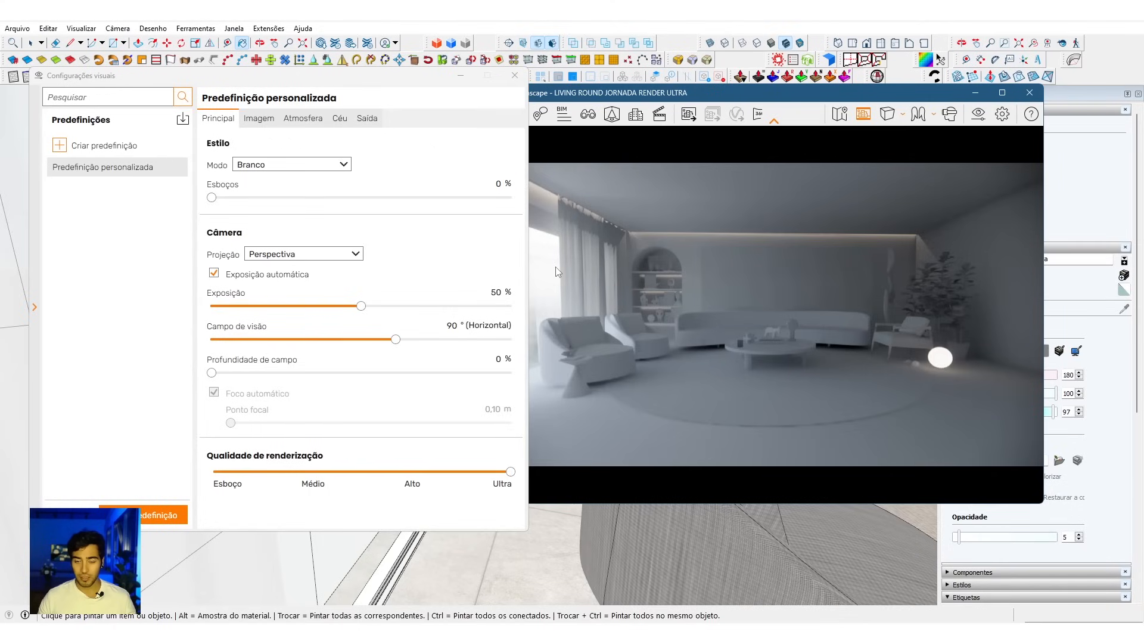
pyautogui.click(340, 118)
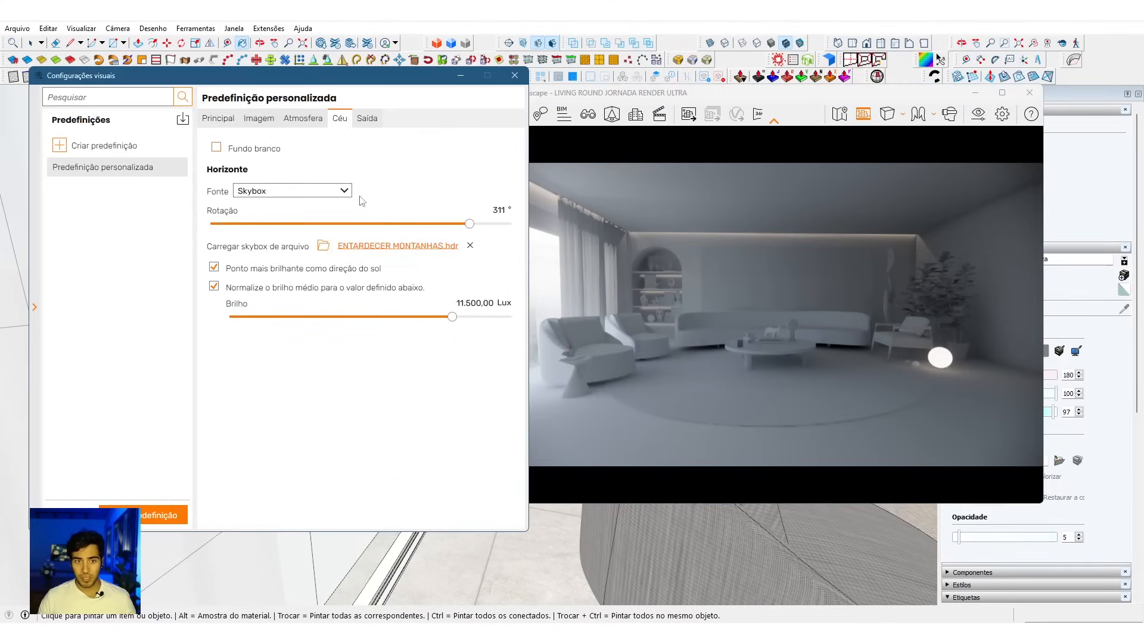
pyautogui.moveTo(470, 224)
pyautogui.mouseDown()
pyautogui.moveTo(257, 227)
pyautogui.moveTo(473, 237)
pyautogui.mouseUp()
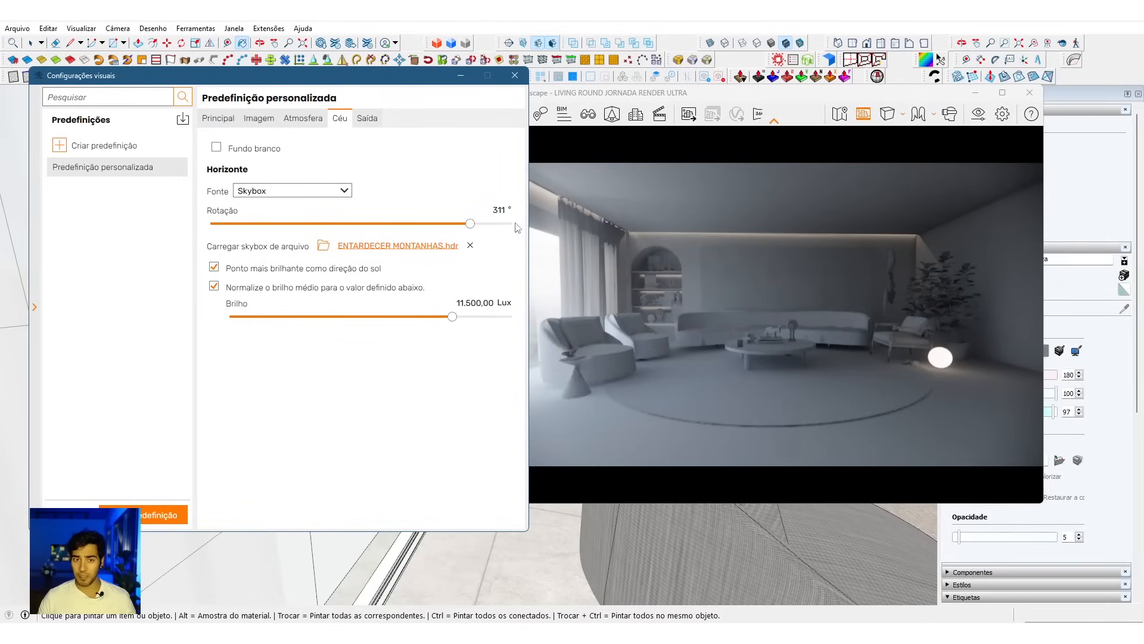
# Step: Set the render style mode to Nenhum to restore the materials, and close the visual settings
pyautogui.click(219, 119)
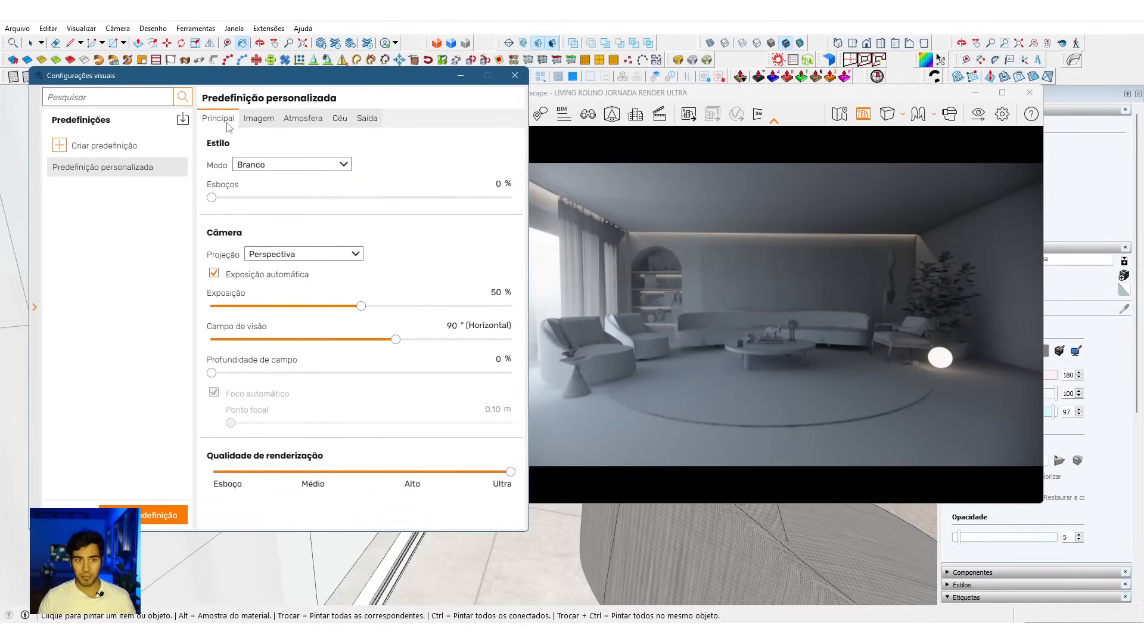
pyautogui.click(288, 167)
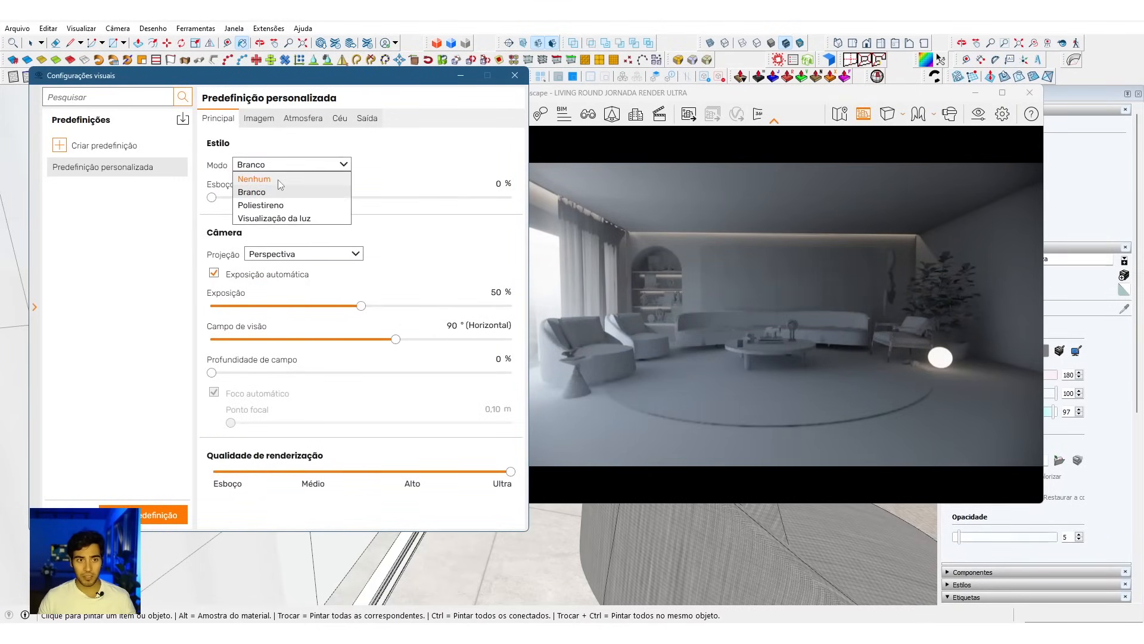
pyautogui.click(277, 179)
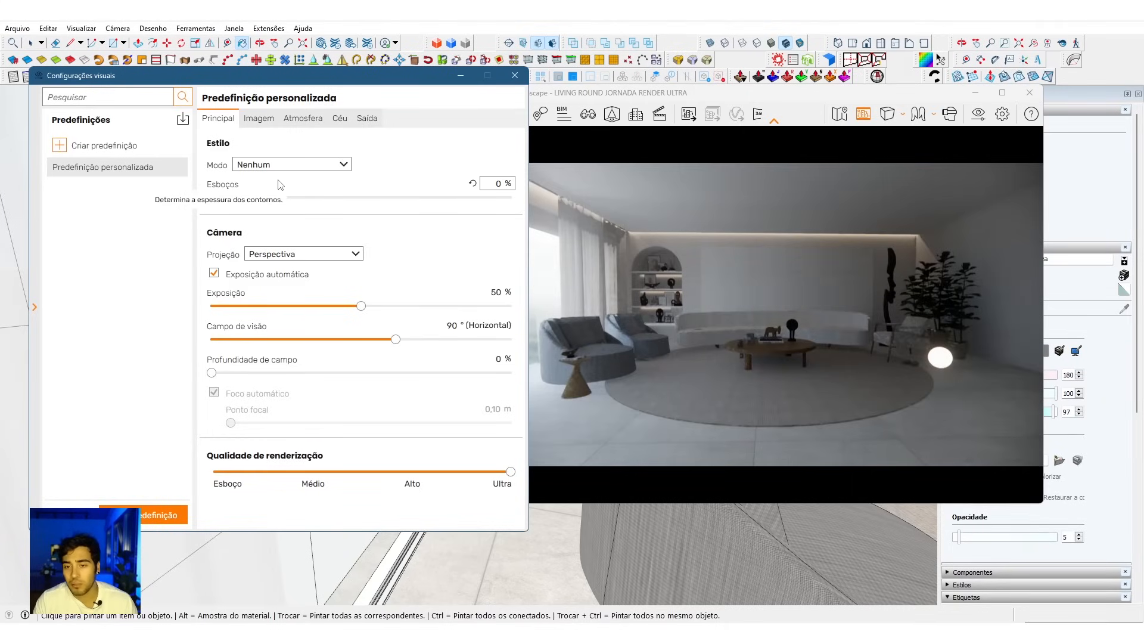
pyautogui.click(515, 75)
# Step: Sample the armchair's Tecido Poltrona fabric in the Enscape material editor to open its settings
pyautogui.moveTo(453, 462)
pyautogui.mouseDown(button='middle')
pyautogui.moveTo(225, 412)
pyautogui.moveTo(238, 479)
pyautogui.moveTo(262, 468)
pyautogui.mouseUp(button='middle')
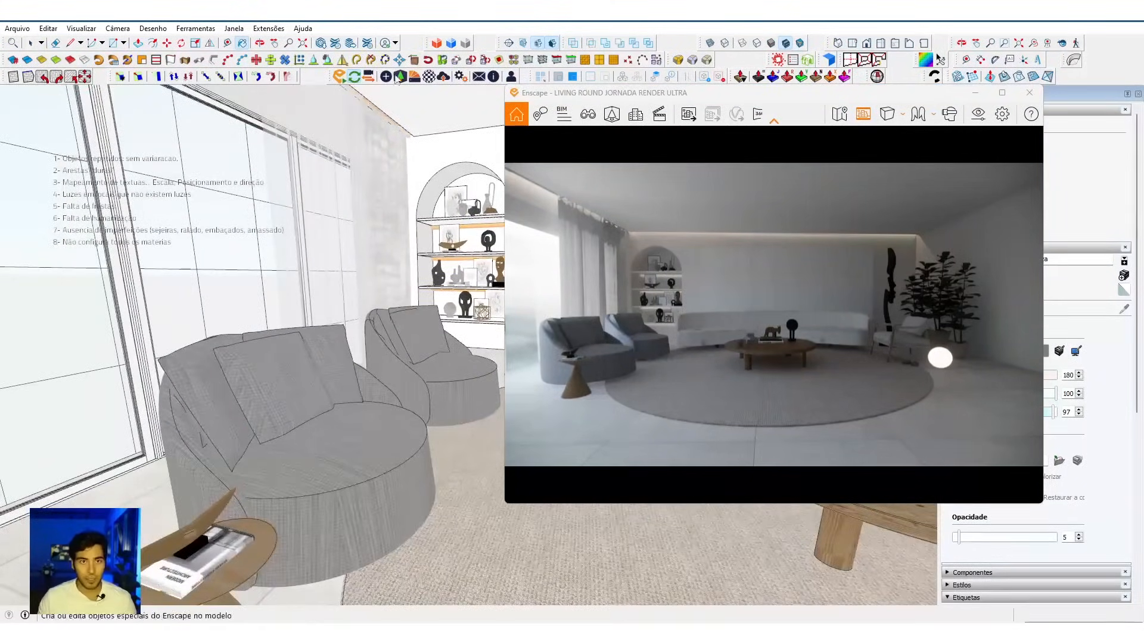
pyautogui.click(429, 77)
pyautogui.moveTo(340, 78); pyautogui.dragTo(196, 100)
pyautogui.moveTo(318, 430)
pyautogui.mouseDown(button='middle')
pyautogui.moveTo(360, 449)
pyautogui.moveTo(524, 424)
pyautogui.moveTo(421, 439)
pyautogui.moveTo(372, 417)
pyautogui.moveTo(363, 378)
pyautogui.mouseUp(button='middle')
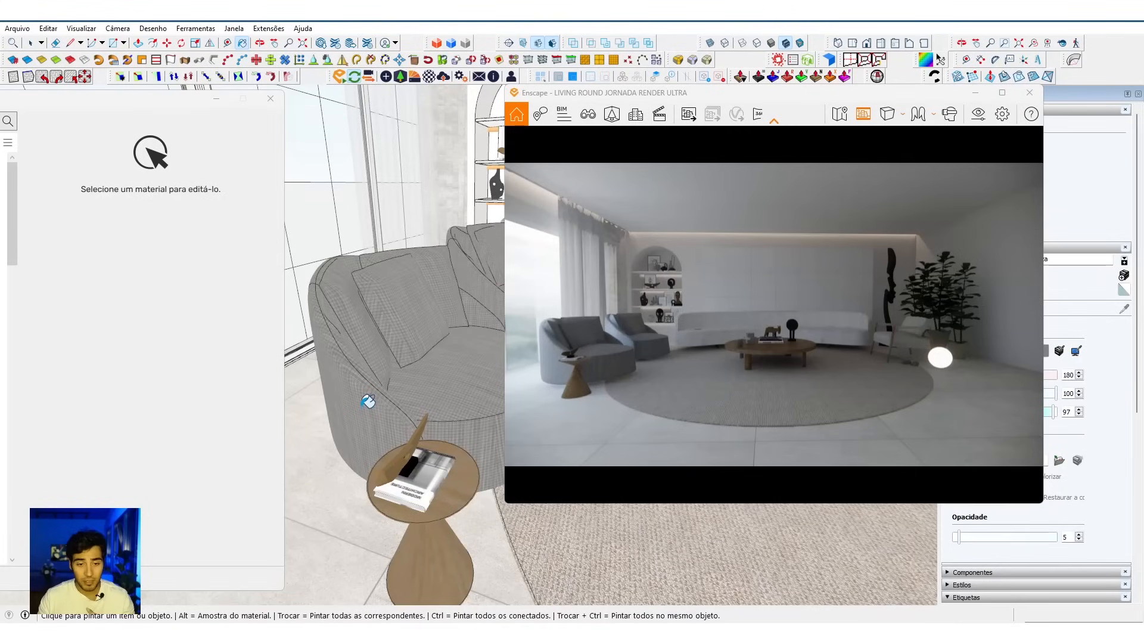
pyautogui.keyDown('alt'); pyautogui.click(394, 354); pyautogui.keyUp('alt')
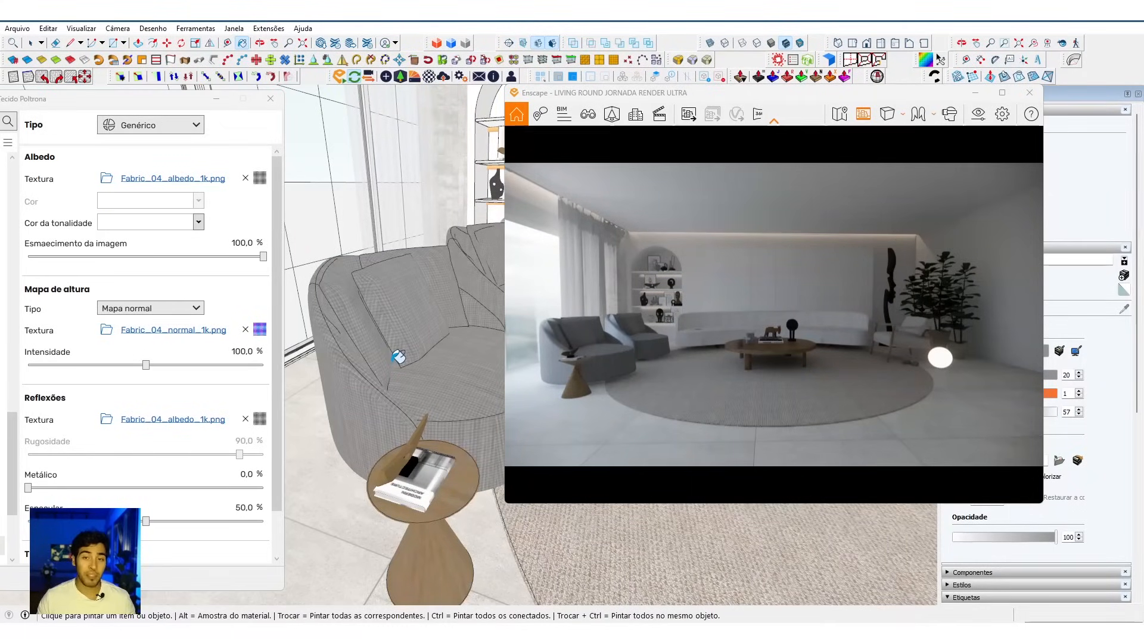
# Step: Sample the floor's Porcelanato material and use its albedo texture as the relief map, with the floor framed up close in the render
pyautogui.moveTo(413, 375); pyautogui.dragTo(427, 350, button='middle')
pyautogui.moveTo(141, 112); pyautogui.dragTo(116, 107)
pyautogui.moveTo(341, 432); pyautogui.dragTo(300, 426, button='middle')
pyautogui.keyDown('alt'); pyautogui.click(300, 425); pyautogui.keyUp('alt')
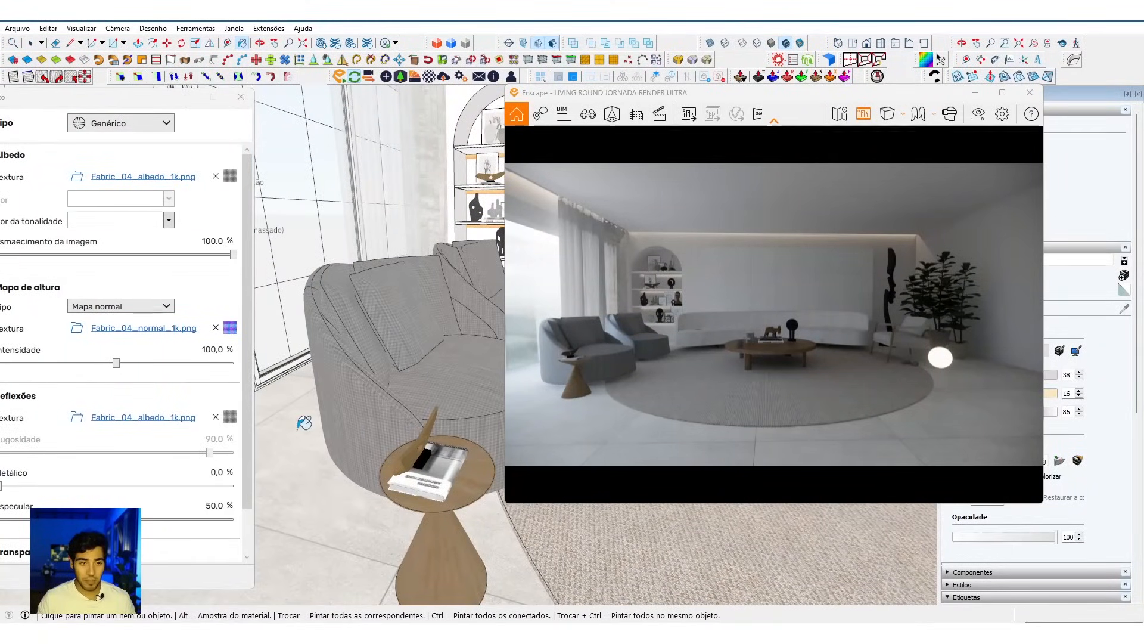
pyautogui.moveTo(141, 109)
pyautogui.mouseDown()
pyautogui.moveTo(169, 93)
pyautogui.moveTo(131, 98)
pyautogui.mouseUp()
pyautogui.moveTo(703, 362); pyautogui.dragTo(605, 417)
pyautogui.press('w')
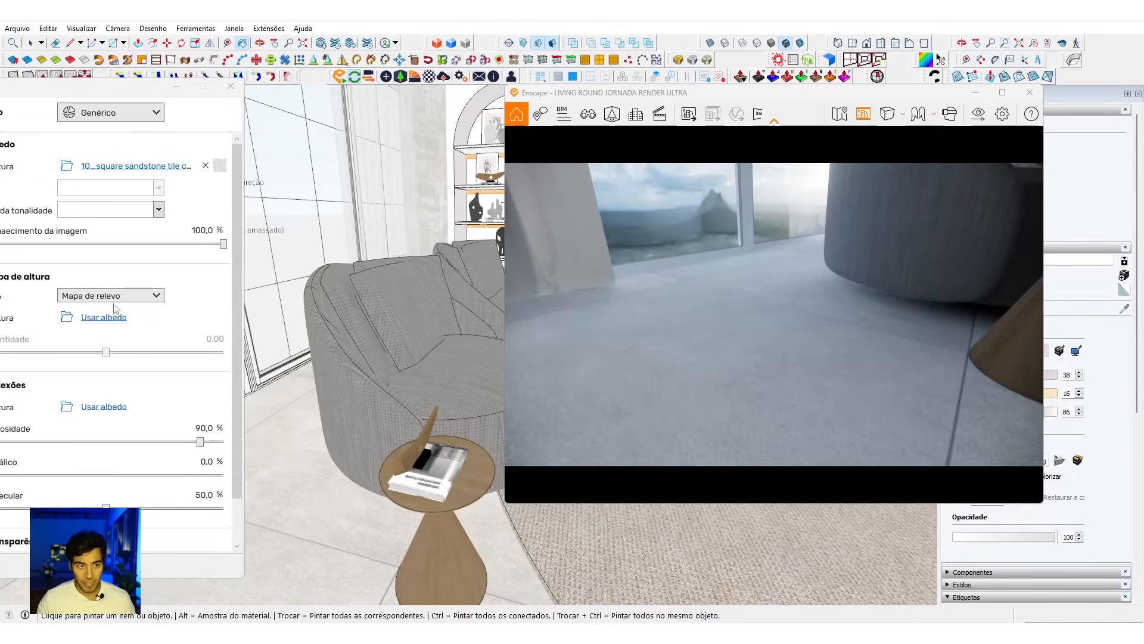
pyautogui.click(103, 317)
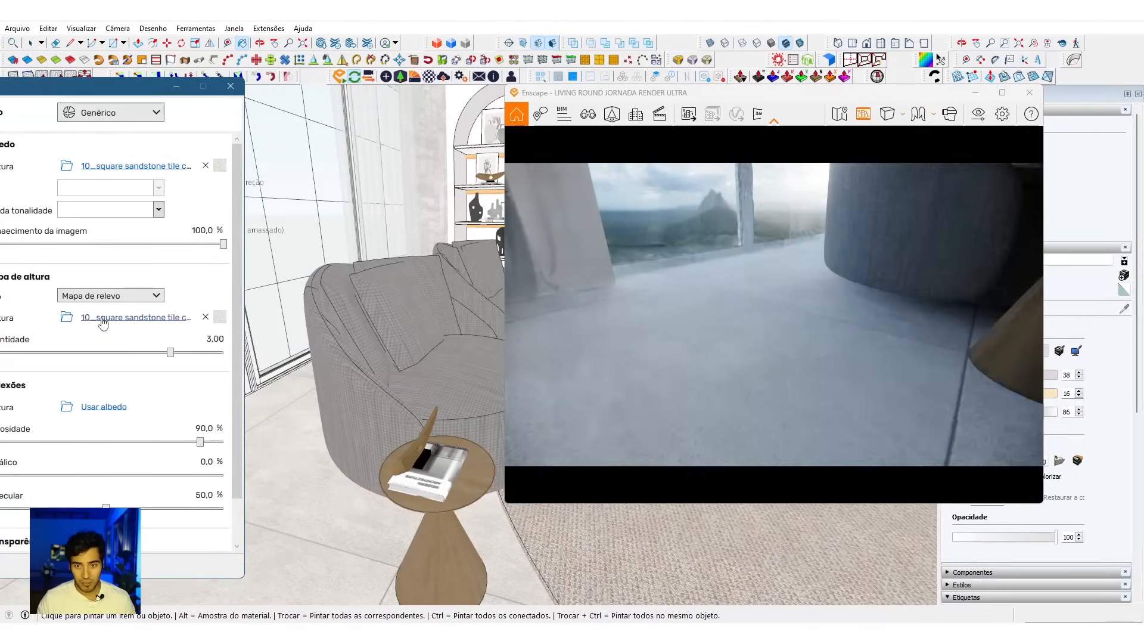
# Step: Test the Invertido option on the Porcelanato relief texture against the rendered floor, switch it off again, and return to the material settings
pyautogui.click(221, 319)
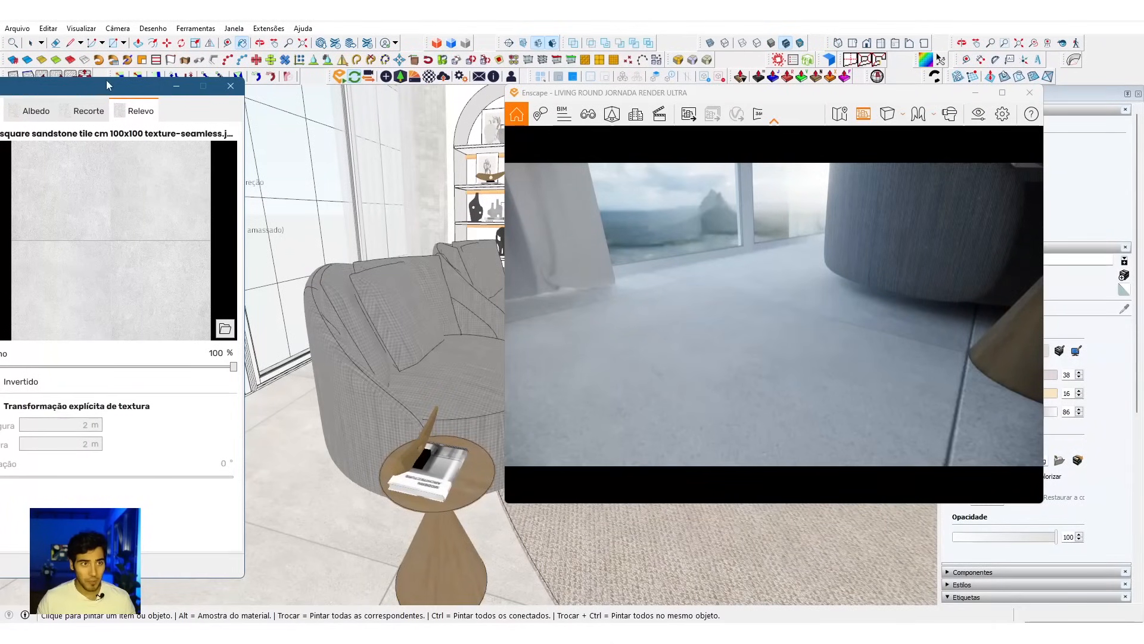
pyautogui.moveTo(107, 82); pyautogui.dragTo(210, 82)
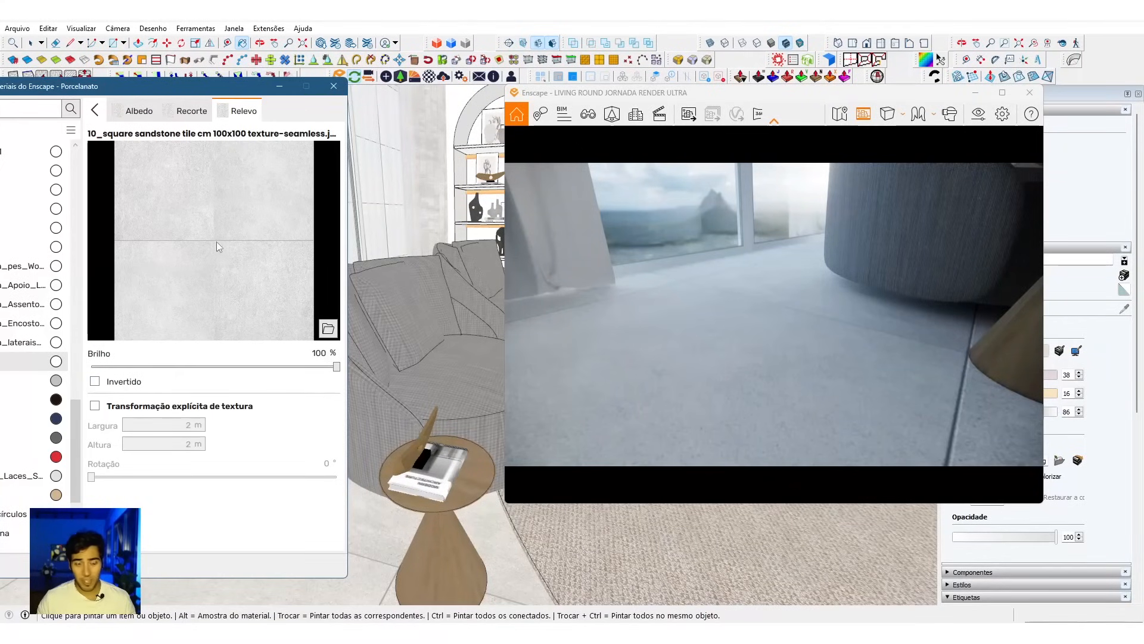
pyautogui.moveTo(778, 345); pyautogui.dragTo(847, 356)
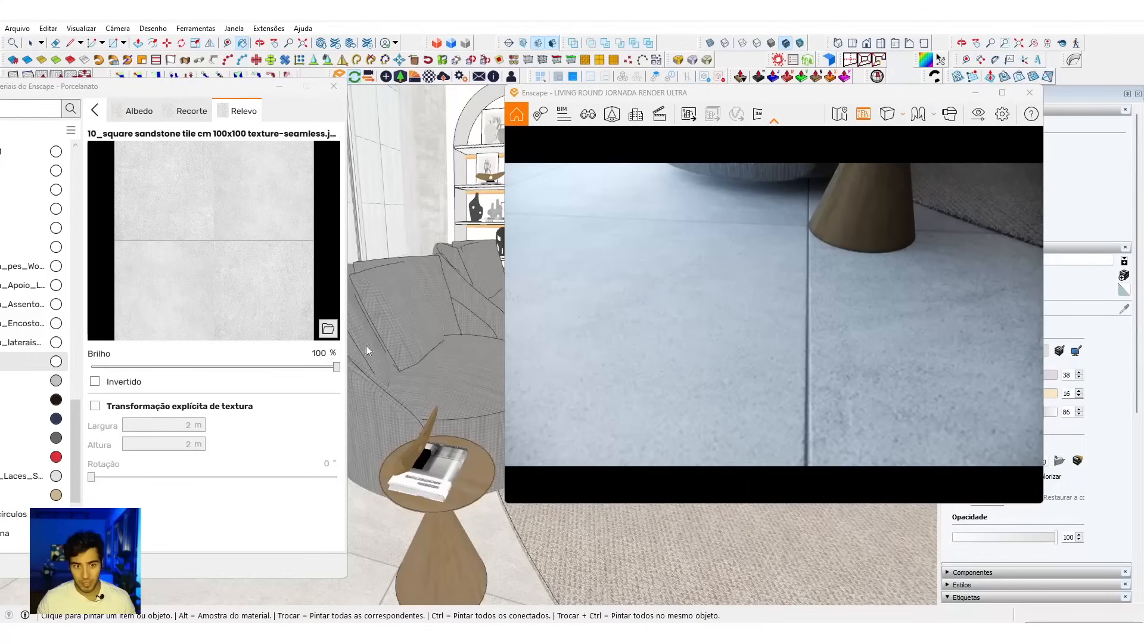
pyautogui.click(96, 381)
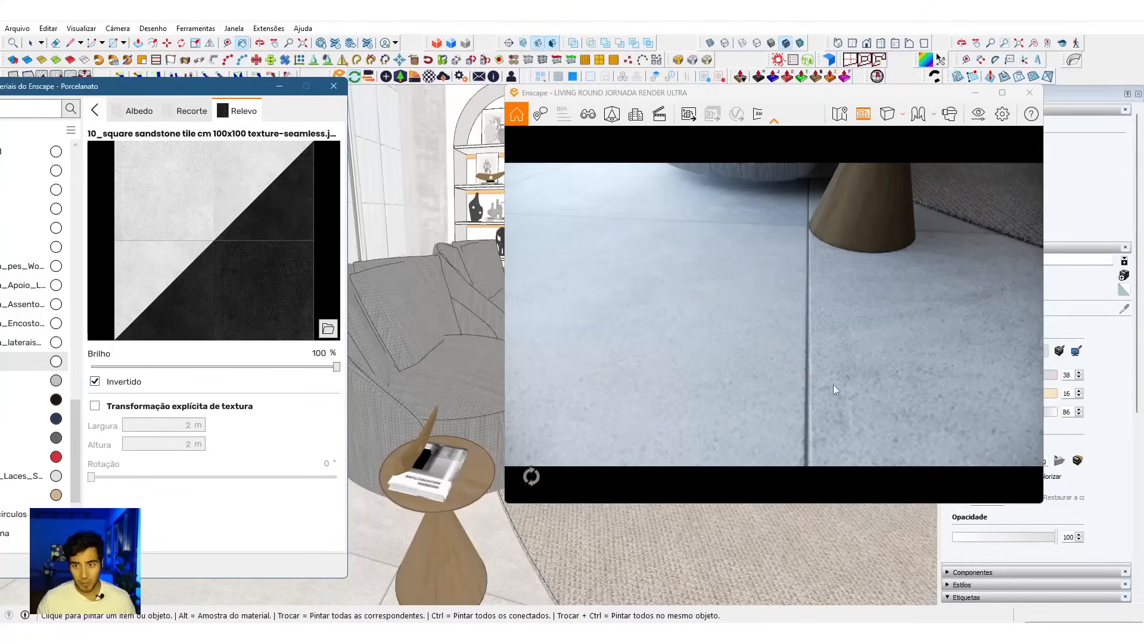
pyautogui.moveTo(821, 374); pyautogui.dragTo(766, 336)
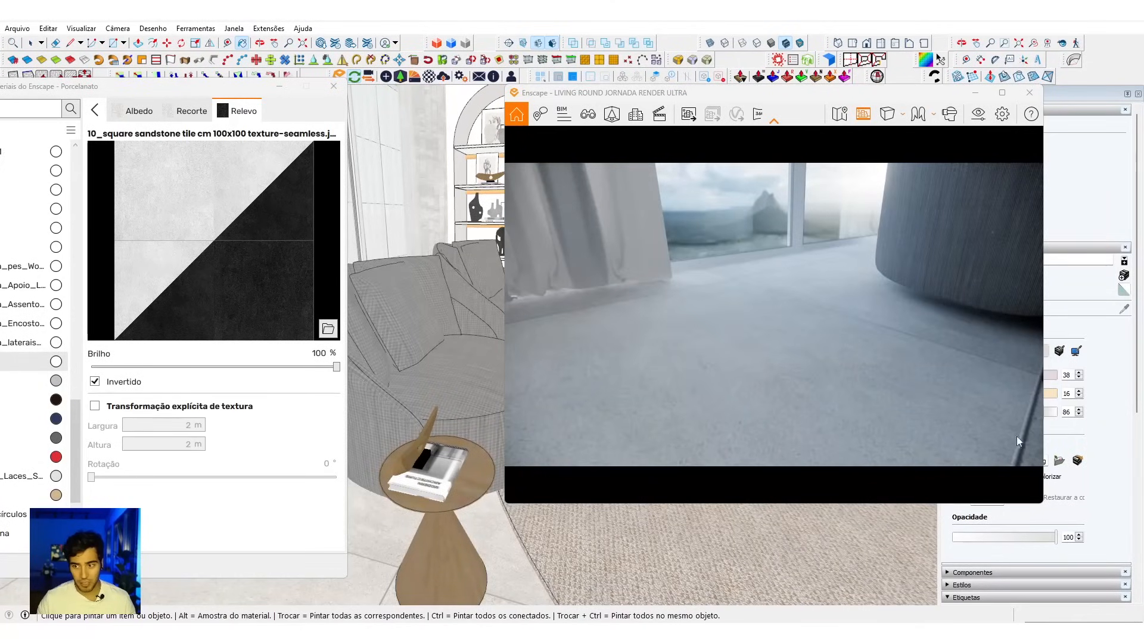
pyautogui.click(145, 382)
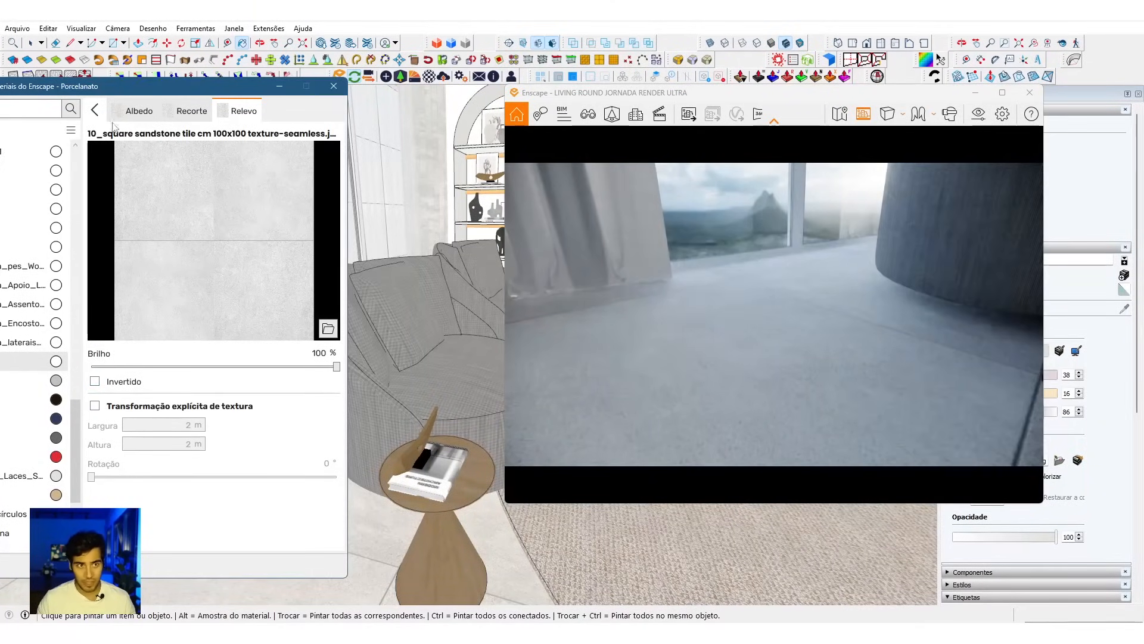
pyautogui.click(94, 110)
# Step: Remove the transparency texture from the Porcelanato material and view the floor near the side table in the render
pyautogui.scroll(-1, 332, 469)
pyautogui.click(308, 532)
pyautogui.moveTo(725, 375); pyautogui.dragTo(668, 367)
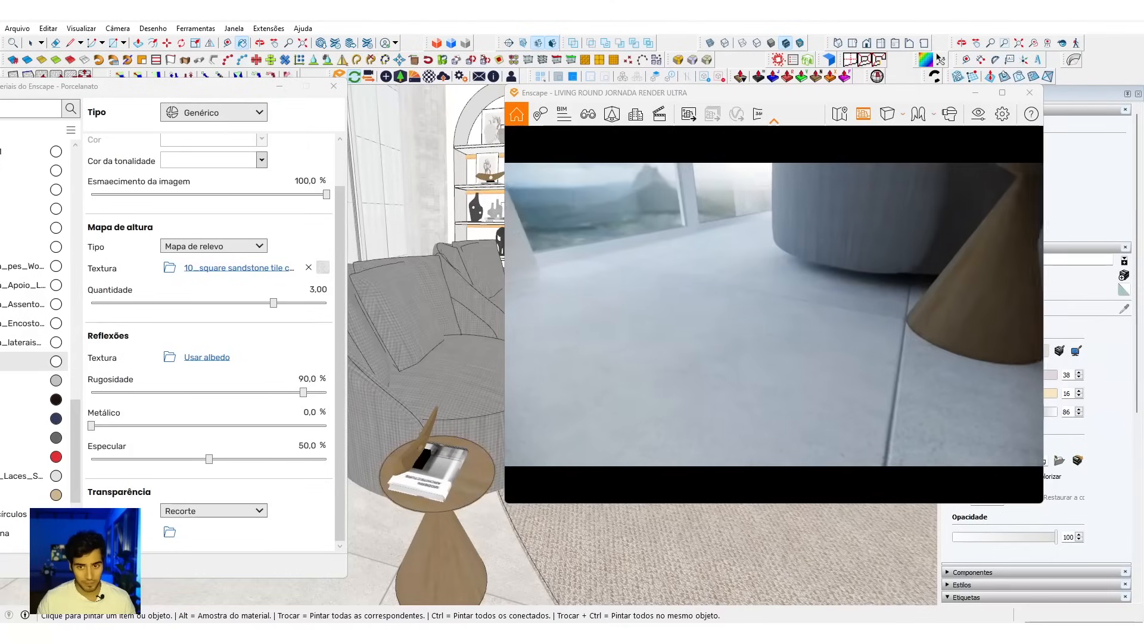
# Step: Try a Rugosidade of 0% on the Porcelanato floor and examine its reflections from farther back in the render
pyautogui.doubleClick(313, 381)
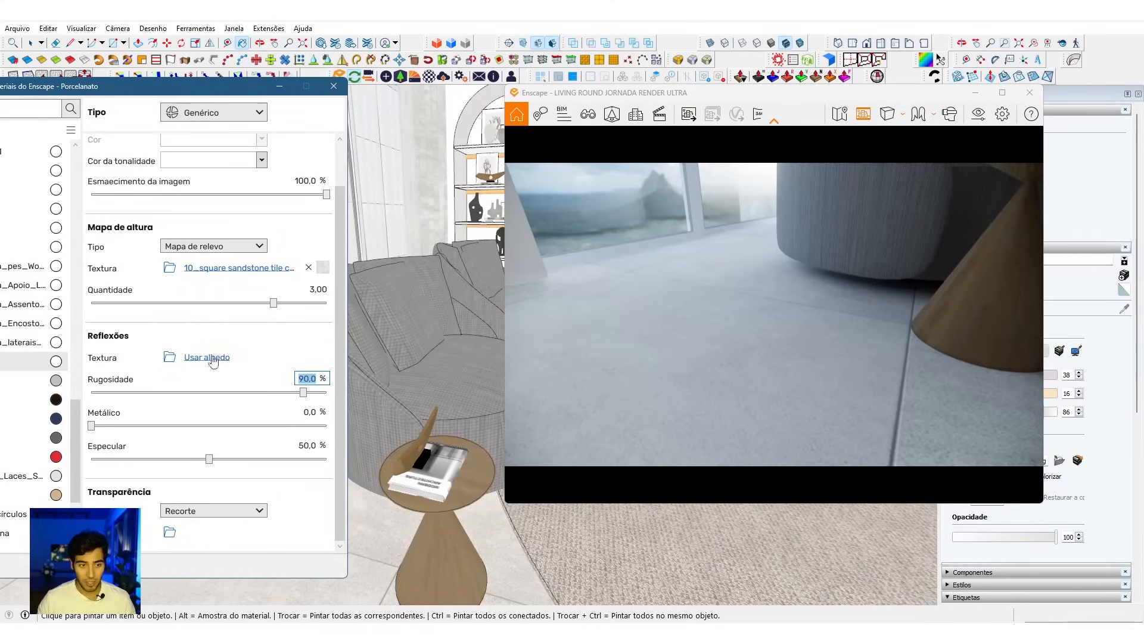
pyautogui.moveTo(186, 385)
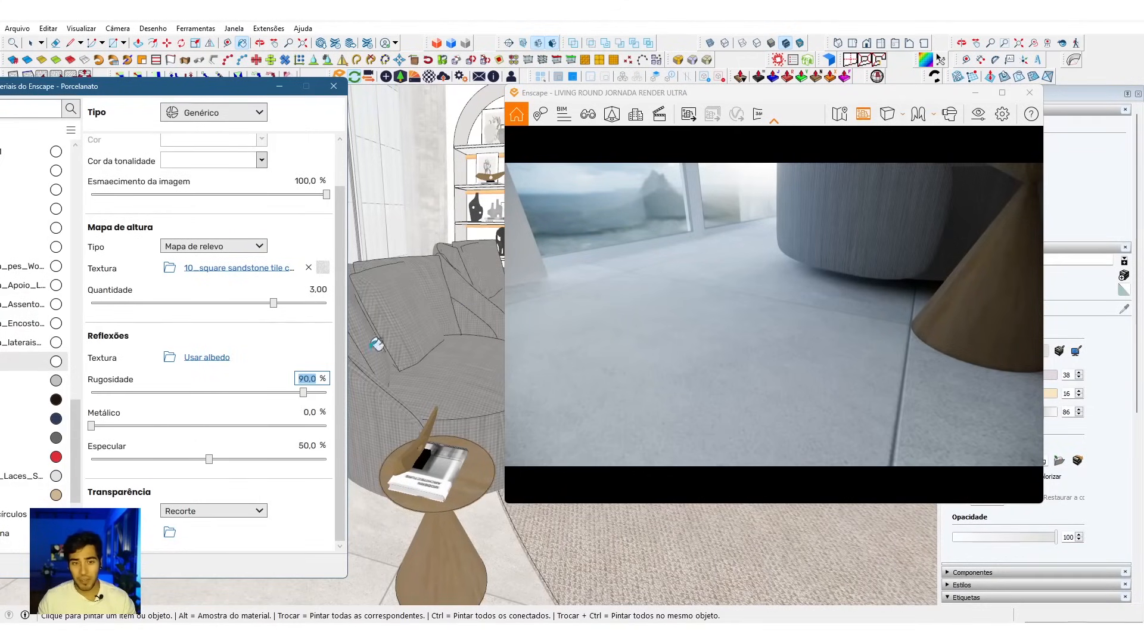
pyautogui.click(311, 379)
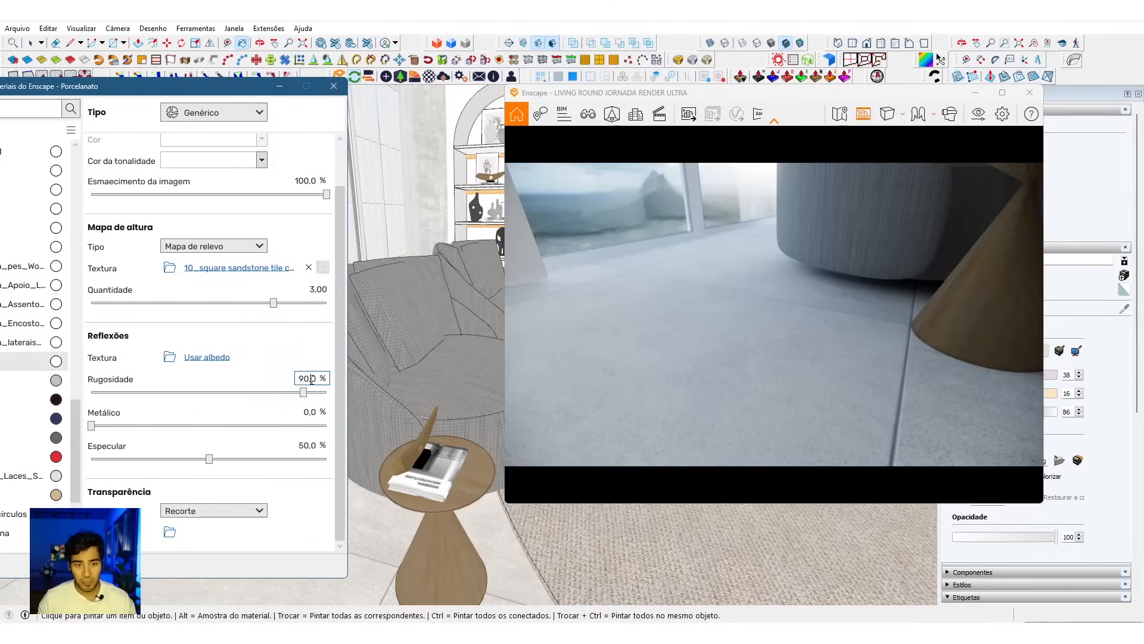
pyautogui.press('BackSpace')
pyautogui.press('BackSpace')
pyautogui.press('BackSpace')
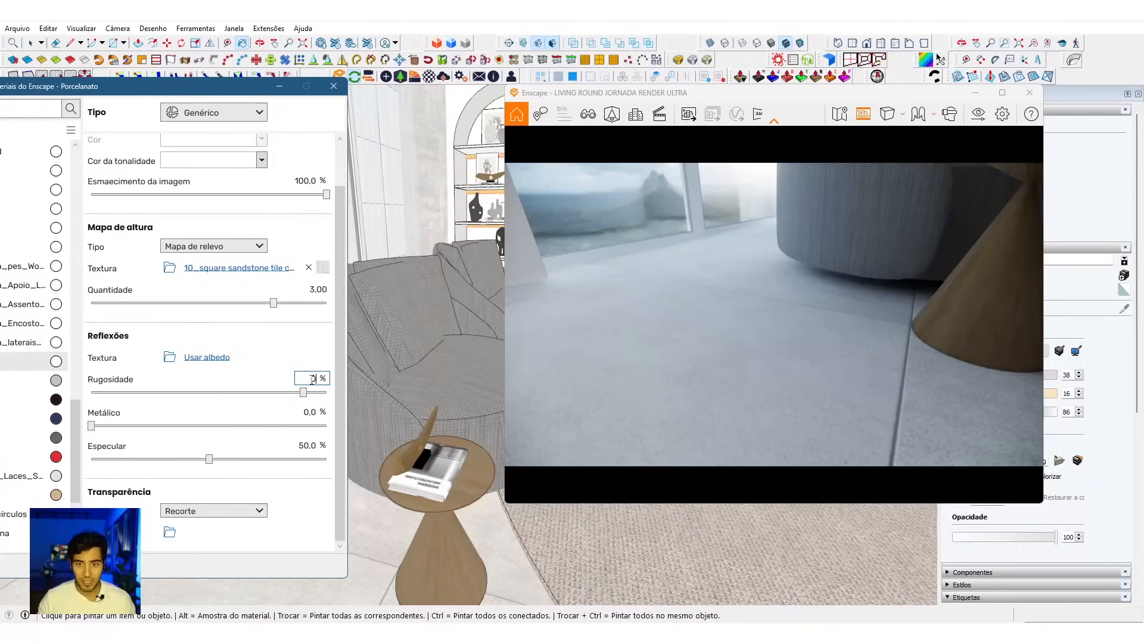
pyautogui.press('Return')
pyautogui.moveTo(827, 377); pyautogui.dragTo(781, 380)
pyautogui.scroll(-4, 782, 380)
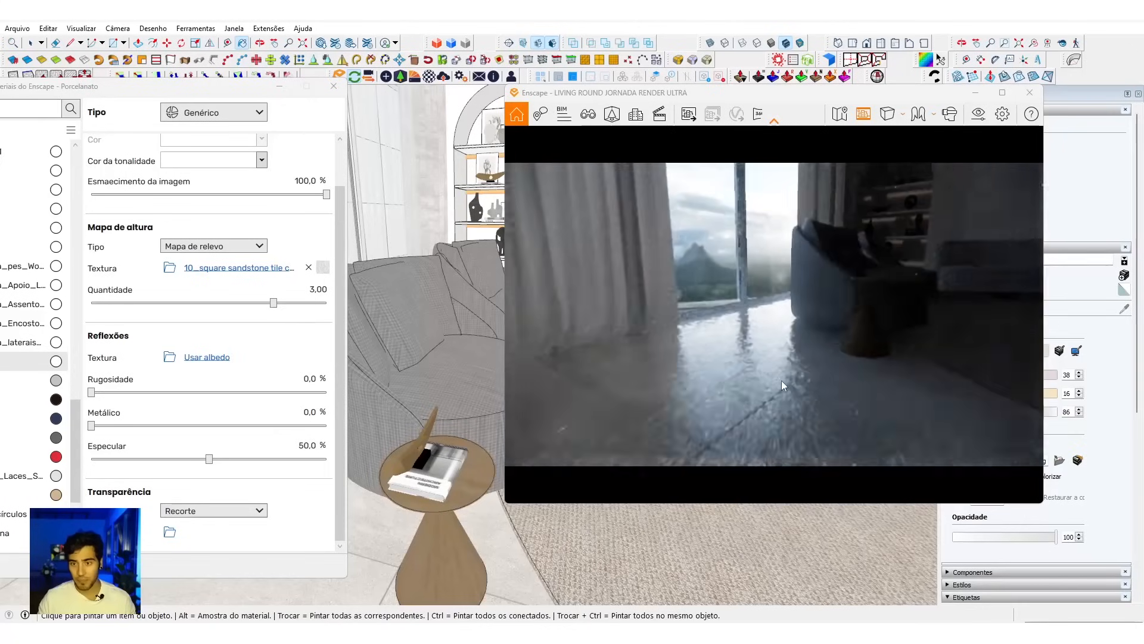
pyautogui.scroll(-3, 782, 380)
# Step: Set the Porcelanato's Rugosidade to 60% and check the floor's reflections from near and far in the render
pyautogui.doubleClick(310, 379)
pyautogui.write('60')
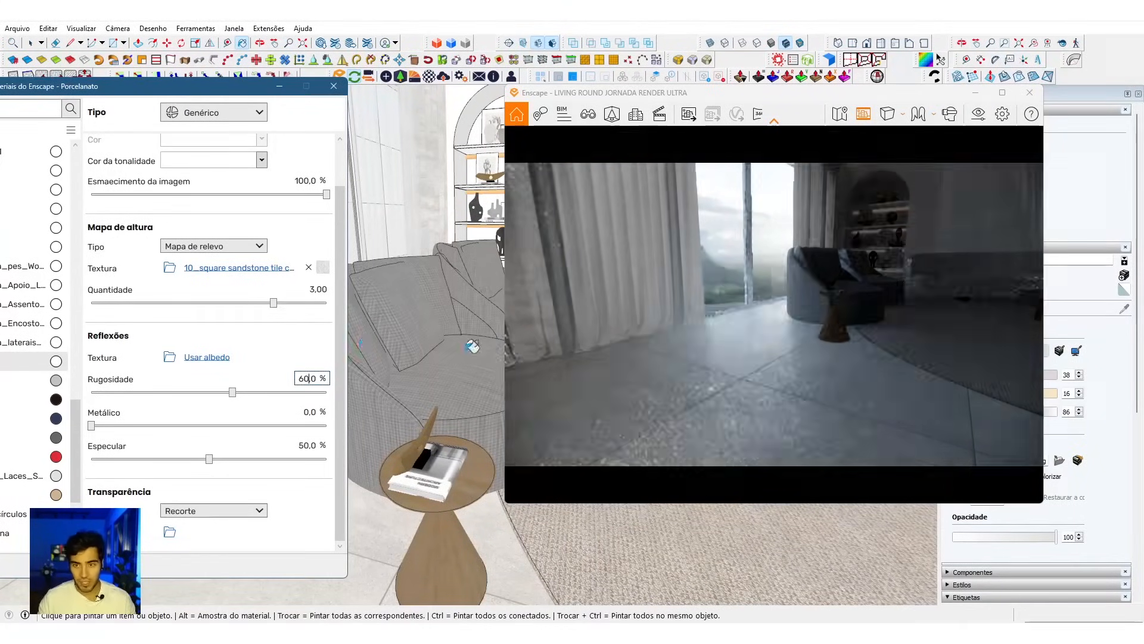
pyautogui.moveTo(763, 384); pyautogui.dragTo(775, 405)
pyautogui.scroll(6, 800, 393)
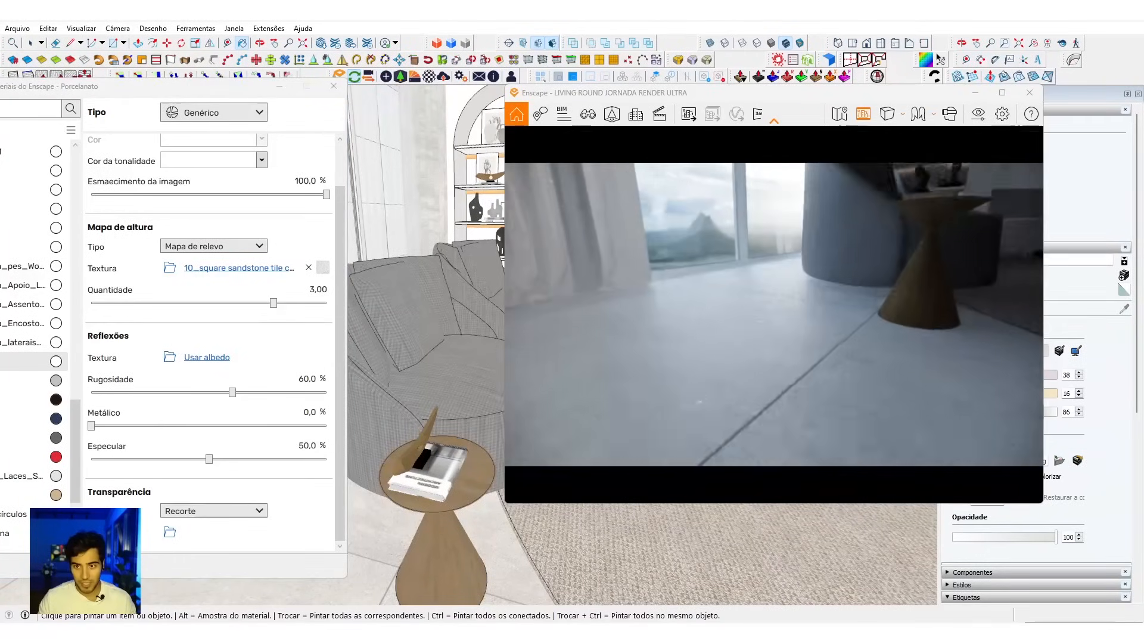
pyautogui.scroll(-3, 789, 388)
pyautogui.scroll(-5, 789, 387)
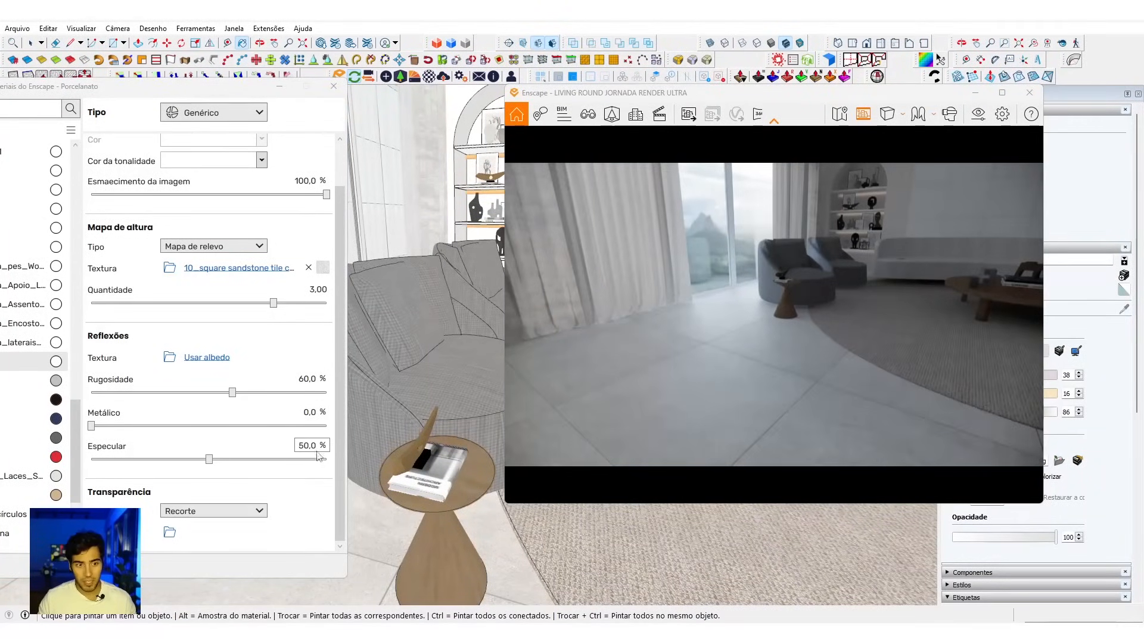
# Step: Sample the armchair's Tecido Poltrona fabric and place the render window beside its settings with the armchair shown up close
pyautogui.press('alt')
pyautogui.keyDown('alt'); pyautogui.click(422, 326); pyautogui.keyUp('alt')
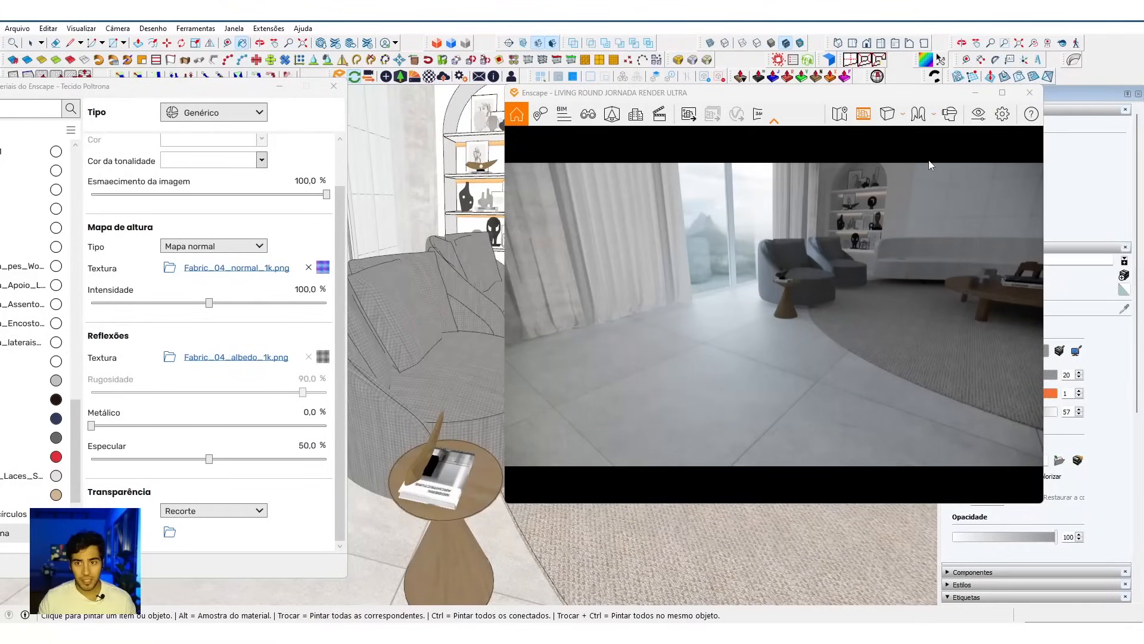
pyautogui.moveTo(847, 98); pyautogui.dragTo(720, 97)
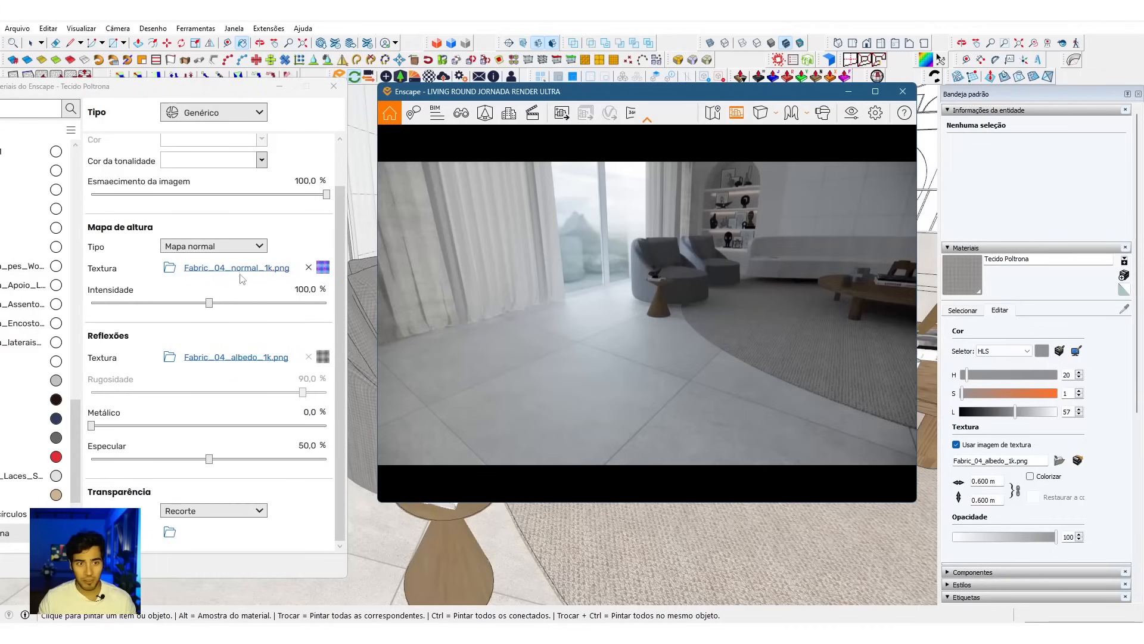
pyautogui.moveTo(327, 363)
pyautogui.press('w')
pyautogui.moveTo(718, 317); pyautogui.dragTo(652, 322)
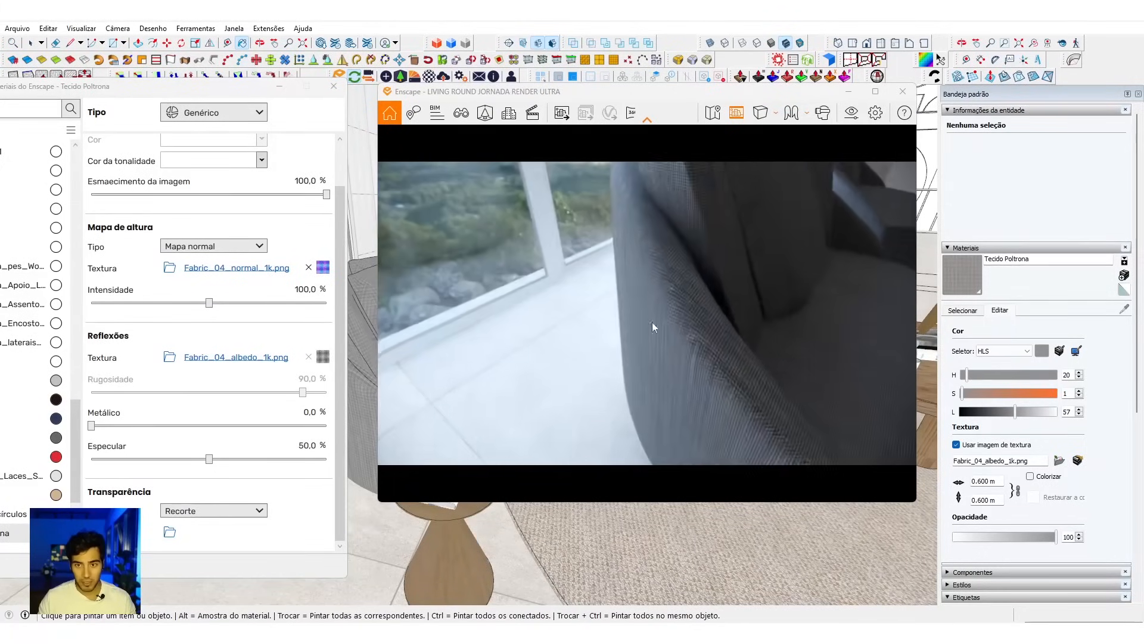
# Step: Set the Tecido Poltrona fabric's Metálico value to 15% and check the armchair in the render
pyautogui.click(314, 410)
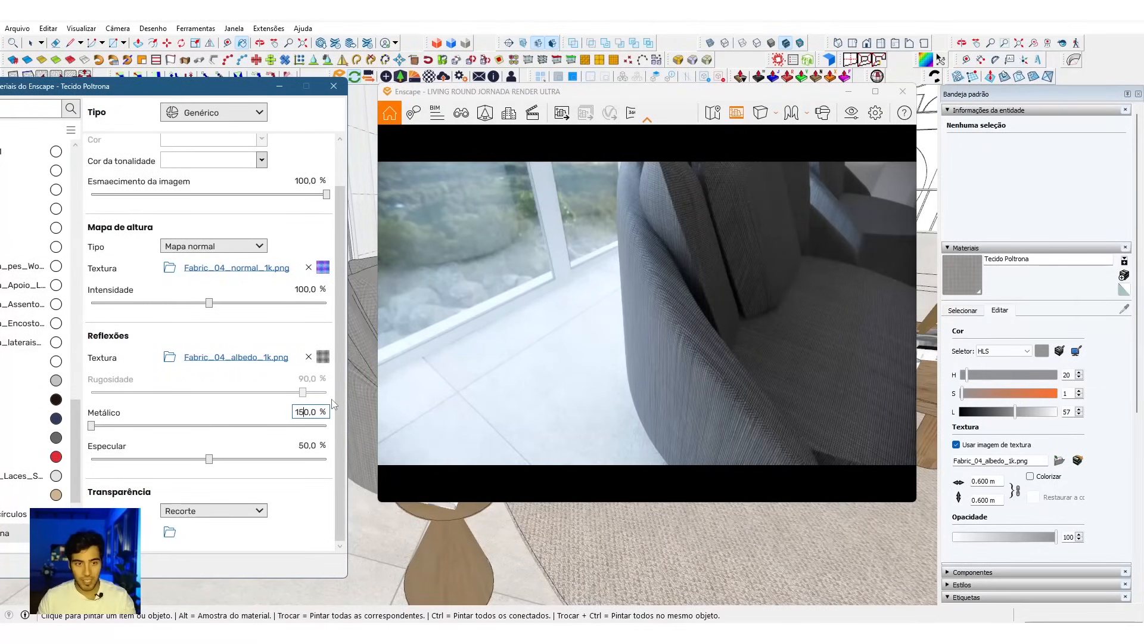
pyautogui.press('Return')
pyautogui.moveTo(802, 294); pyautogui.dragTo(756, 296)
pyautogui.press('s')
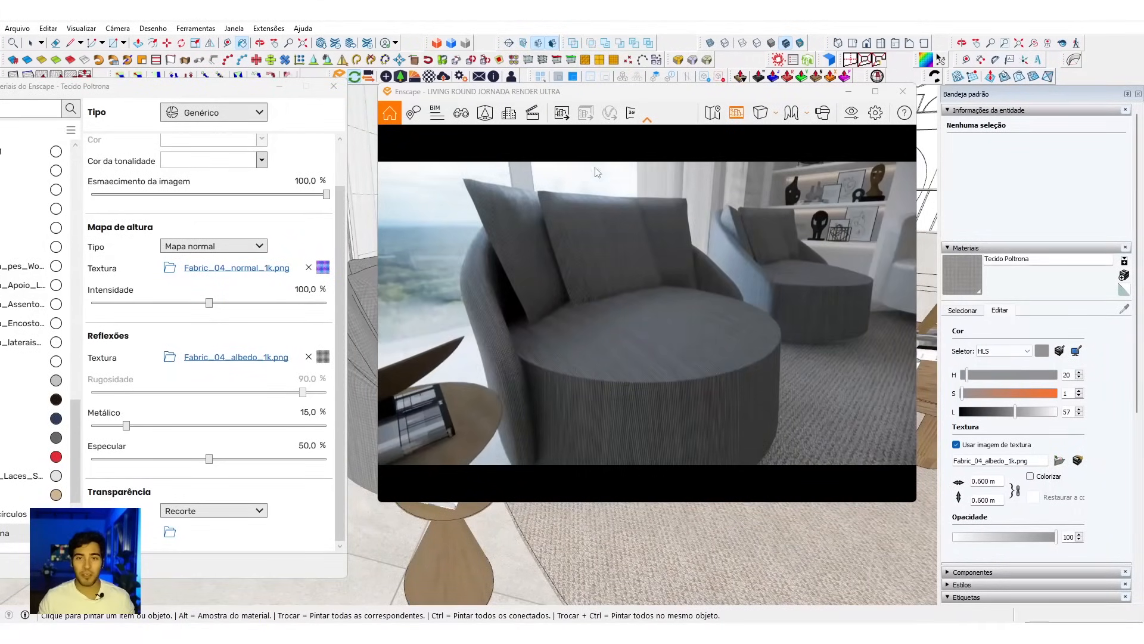
# Step: Lighten the Tecido Poltrona fabric by setting its HLS lightness to 85, and compare the armchair with the room in the render
pyautogui.scroll(3, 578, 199)
pyautogui.moveTo(578, 199); pyautogui.dragTo(603, 255, button='middle')
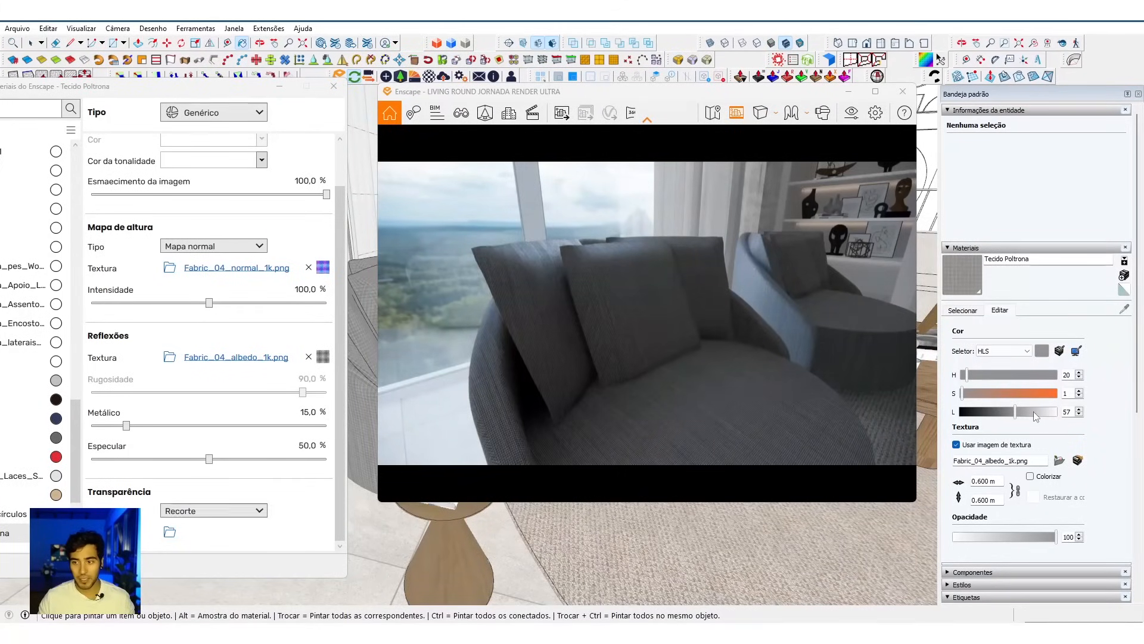
pyautogui.moveTo(1034, 412); pyautogui.dragTo(1039, 413)
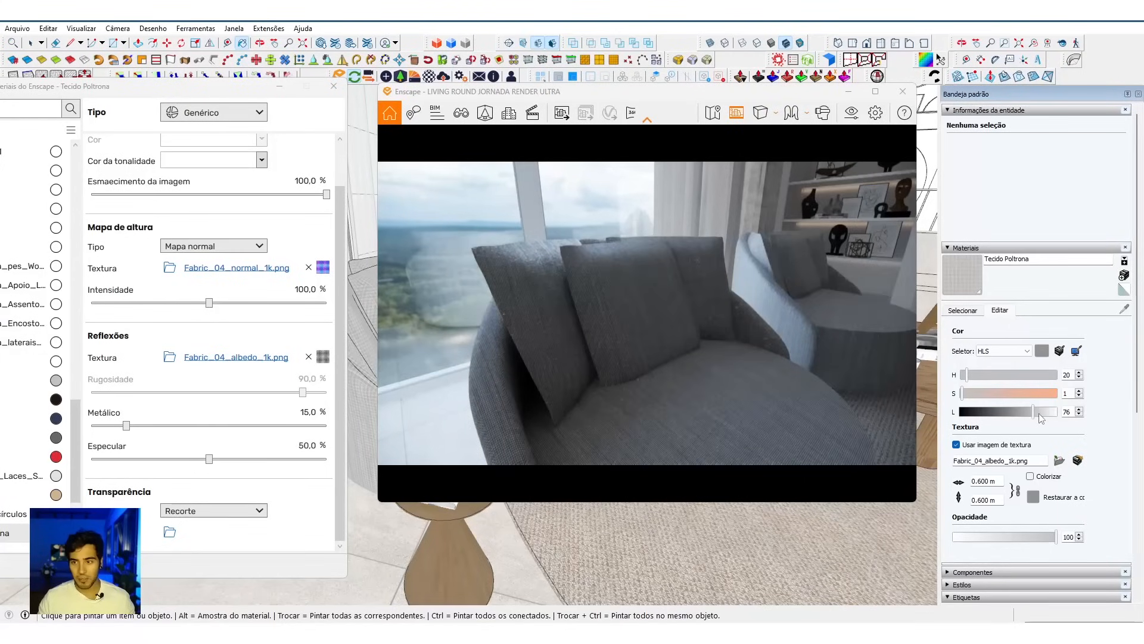
pyautogui.click(1042, 414)
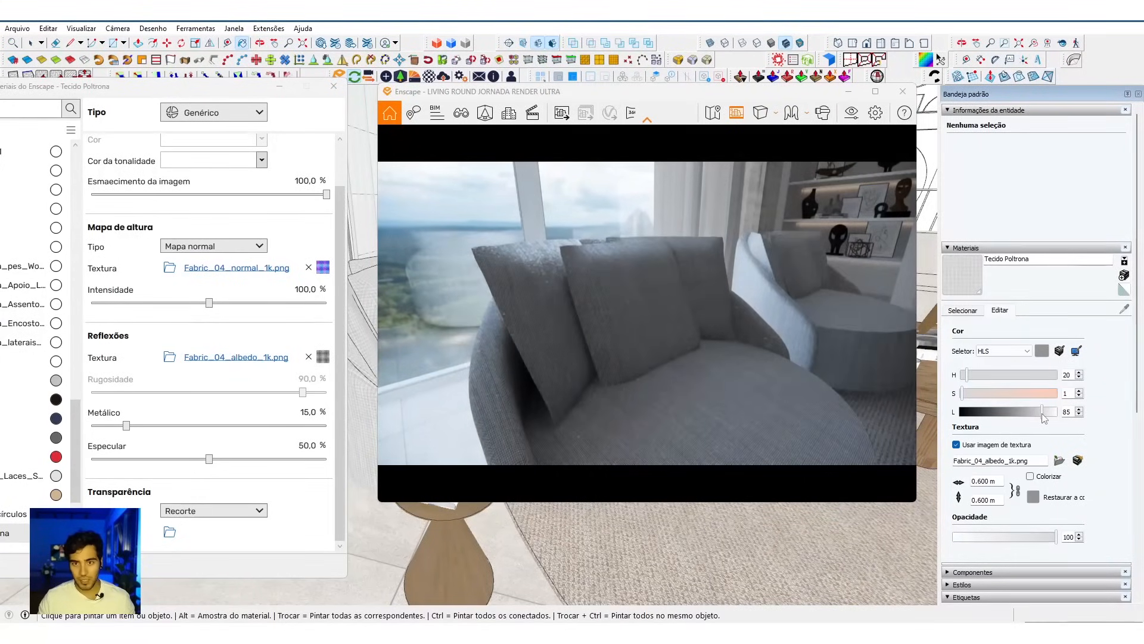
pyautogui.scroll(-5, 647, 313)
pyautogui.scroll(-5, 648, 313)
pyautogui.moveTo(647, 313); pyautogui.dragTo(655, 286, button='right')
pyautogui.scroll(3, 521, 375)
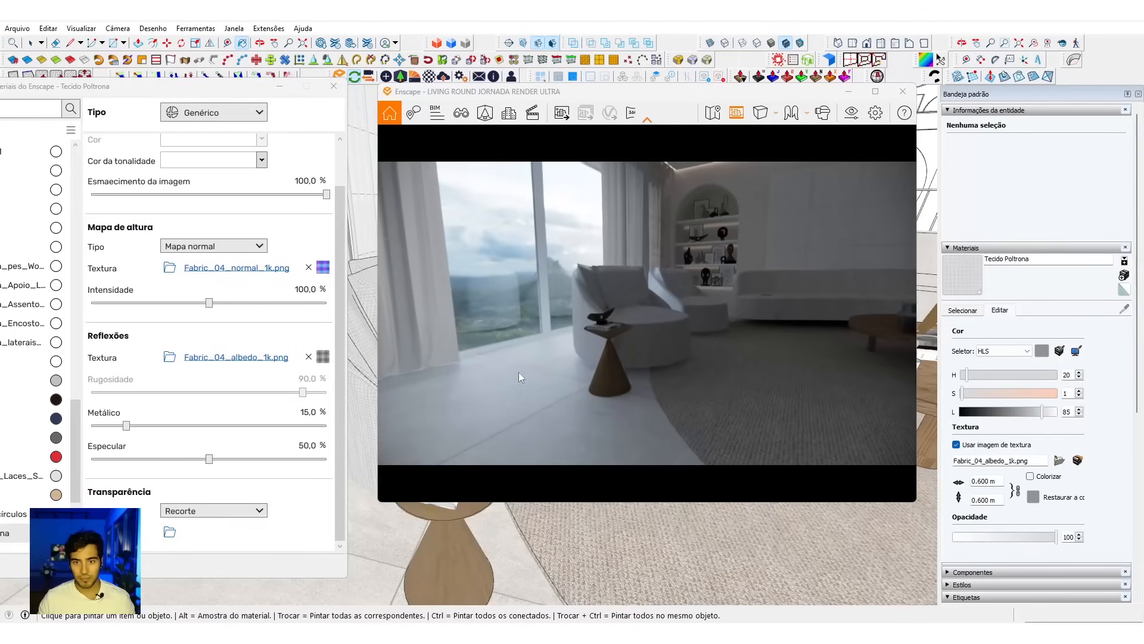
# Step: Sample the side table's Madeira mesa lateral material, frame the table in the render, and remove the Wood 01.jpg transparency texture
pyautogui.moveTo(438, 521); pyautogui.dragTo(432, 513, button='middle')
pyautogui.keyDown('alt'); pyautogui.click(431, 512); pyautogui.keyUp('alt')
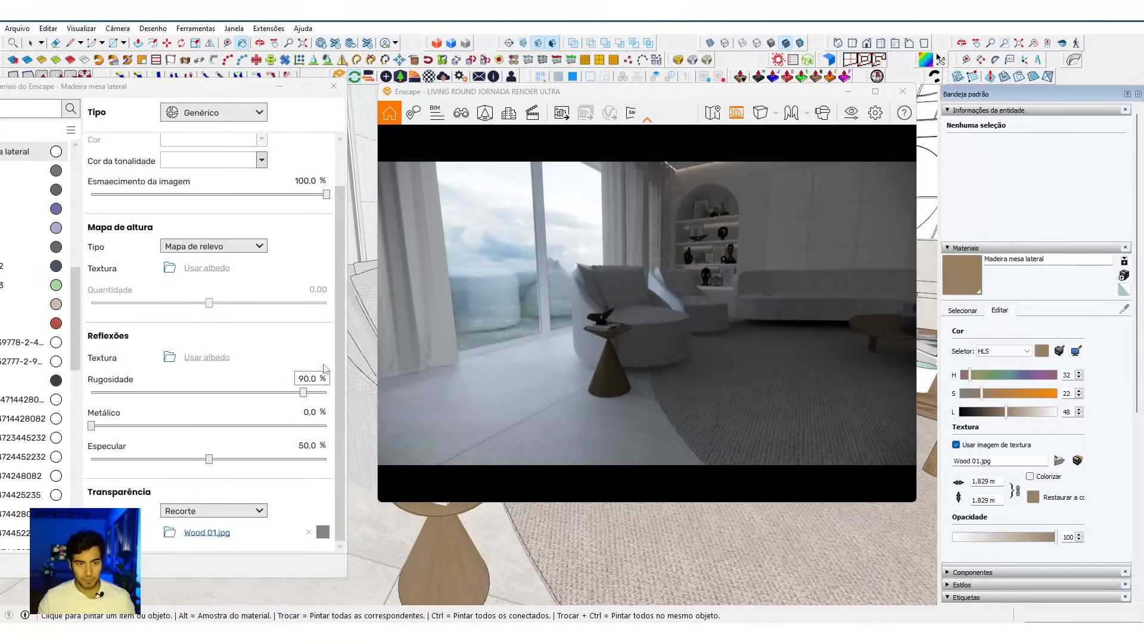
pyautogui.click(311, 536)
pyautogui.moveTo(331, 542)
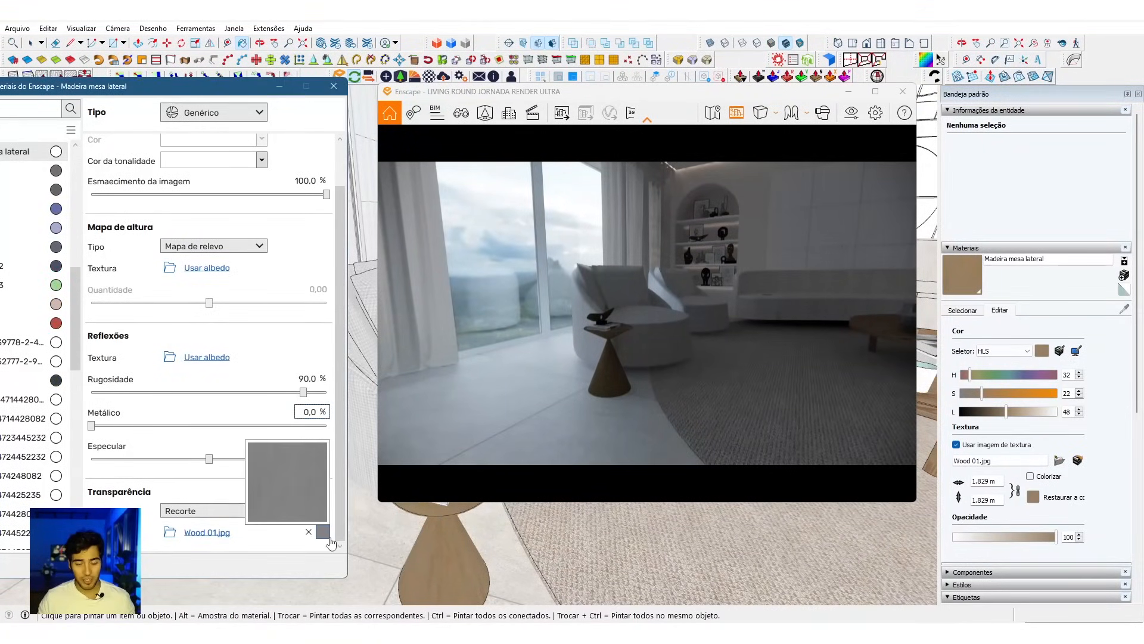
pyautogui.moveTo(654, 401); pyautogui.dragTo(608, 441)
pyautogui.press('w')
pyautogui.moveTo(653, 352); pyautogui.dragTo(662, 381)
pyautogui.press('e')
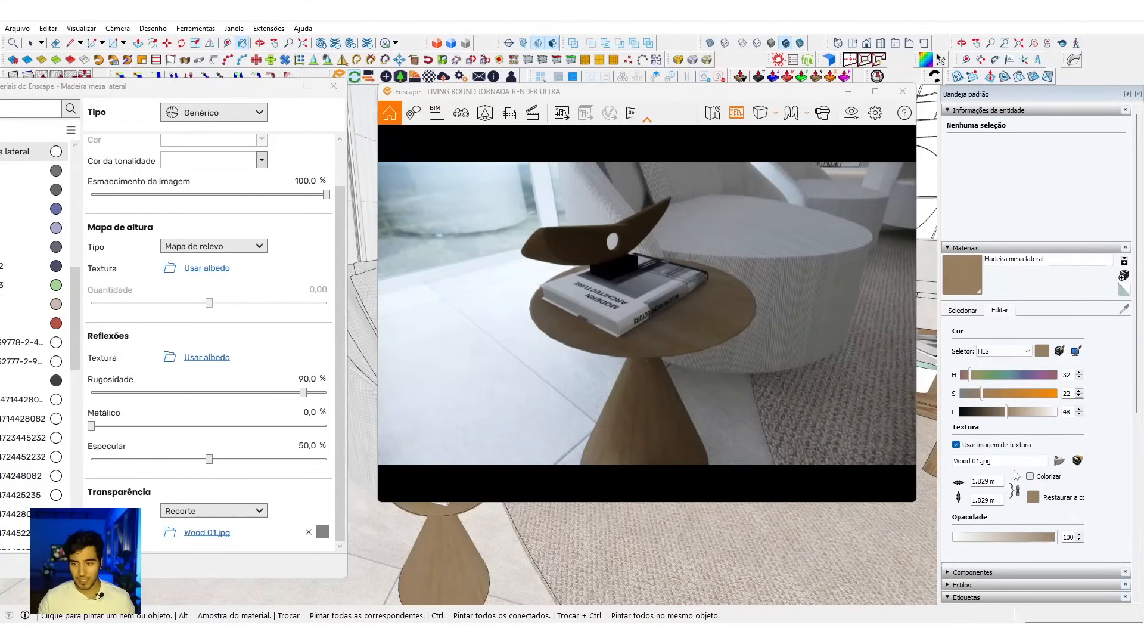
pyautogui.click(309, 530)
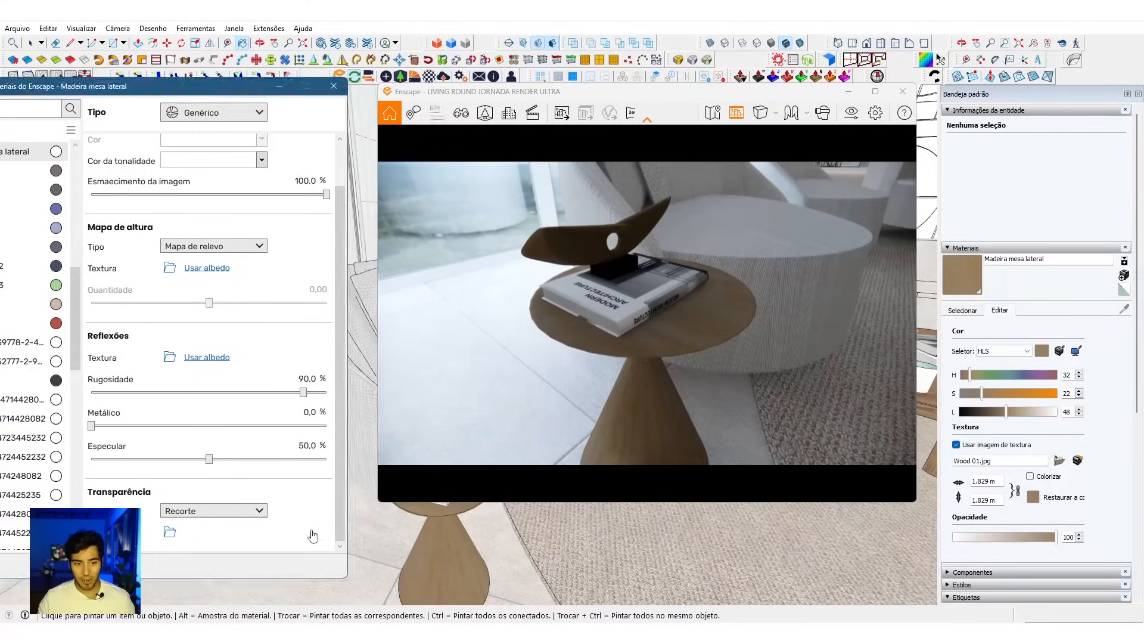
# Step: Use Material Replacer to swap the side table's Madeira mesa lateral for the coffee table's wood, and check it in the render
pyautogui.click(195, 29)
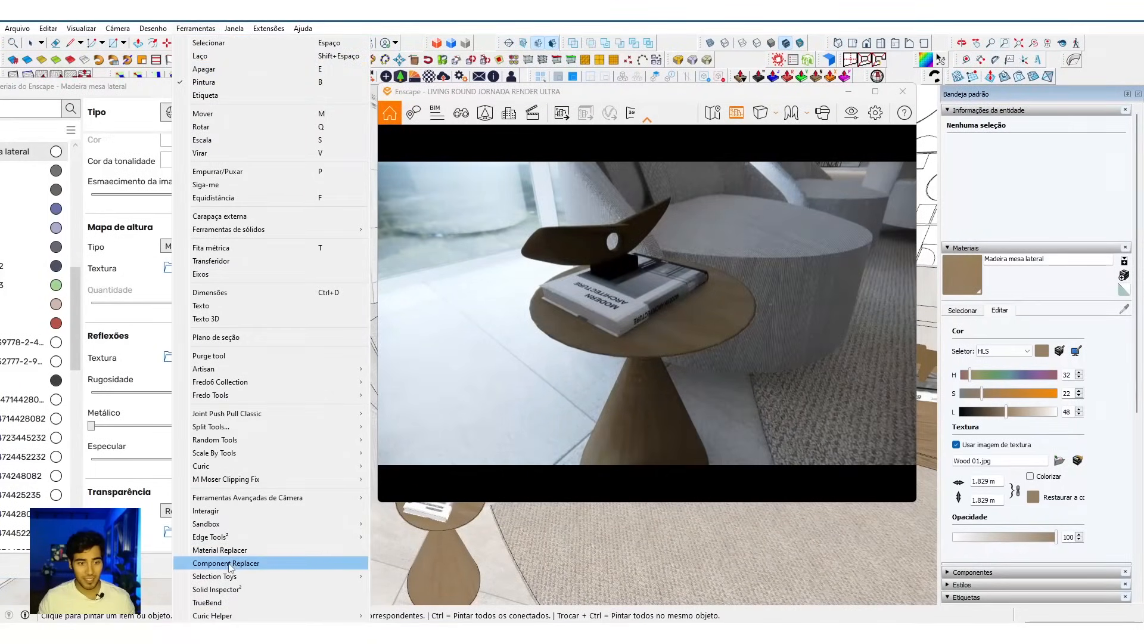
pyautogui.click(236, 549)
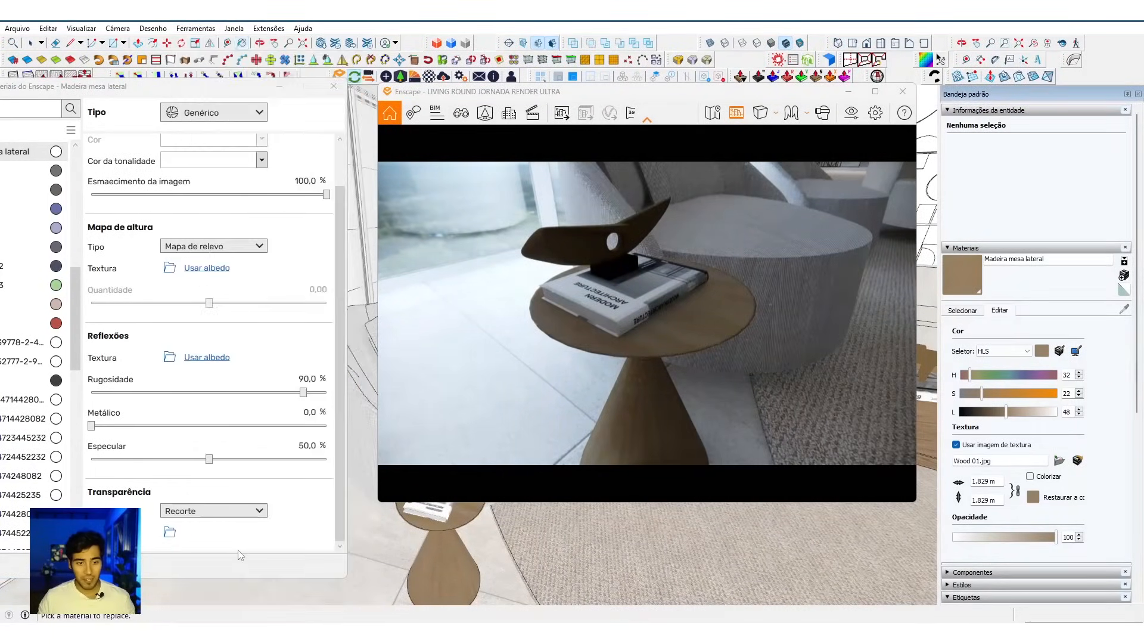
pyautogui.click(440, 559)
pyautogui.moveTo(440, 559); pyautogui.dragTo(487, 528, button='middle')
pyautogui.moveTo(633, 552); pyautogui.dragTo(425, 609, button='middle')
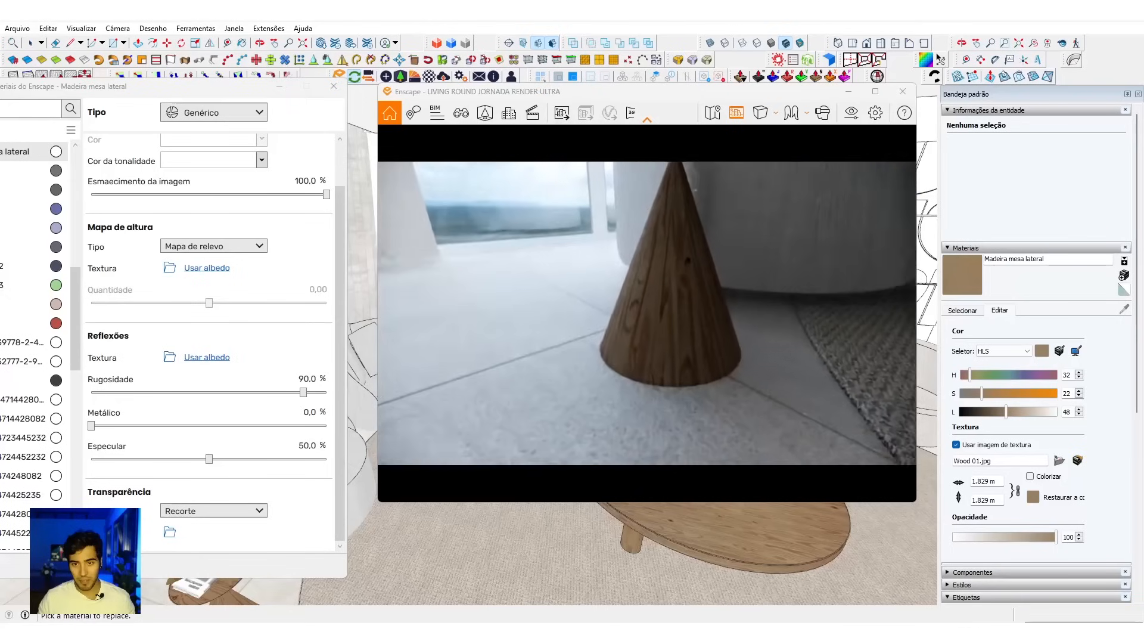
pyautogui.moveTo(598, 541)
pyautogui.mouseDown(button='middle')
pyautogui.moveTo(518, 552)
pyautogui.moveTo(602, 522)
pyautogui.mouseUp(button='middle')
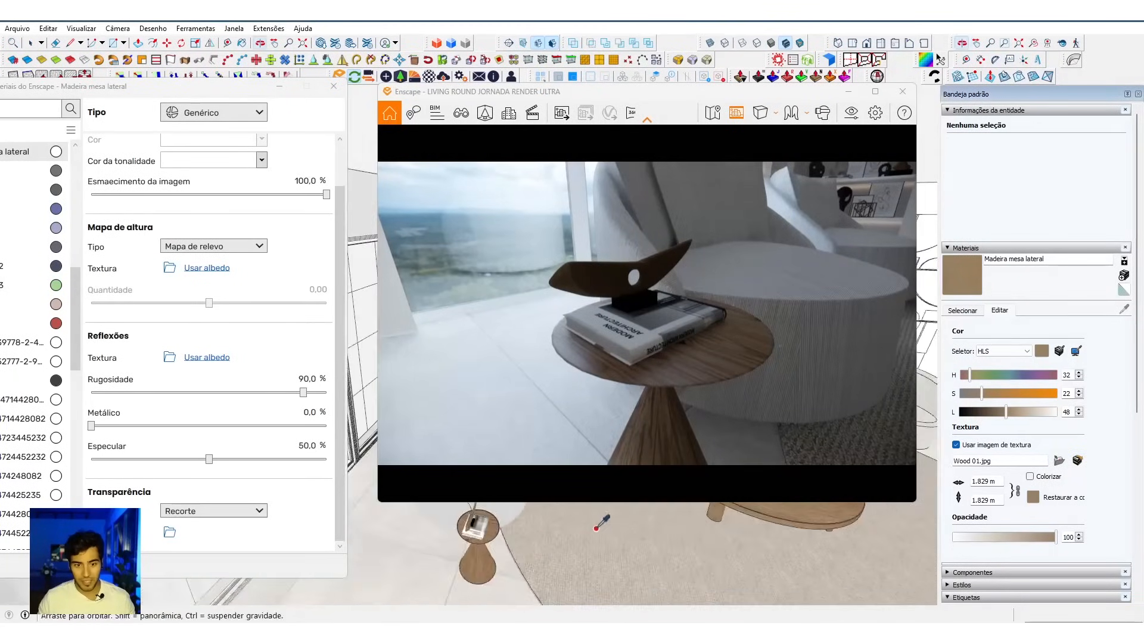
# Step: Sample the material of the book on the side table and rename it Material #7 plastic
pyautogui.scroll(4, 561, 531)
pyautogui.scroll(3, 462, 534)
pyautogui.moveTo(426, 531); pyautogui.dragTo(395, 523, button='middle')
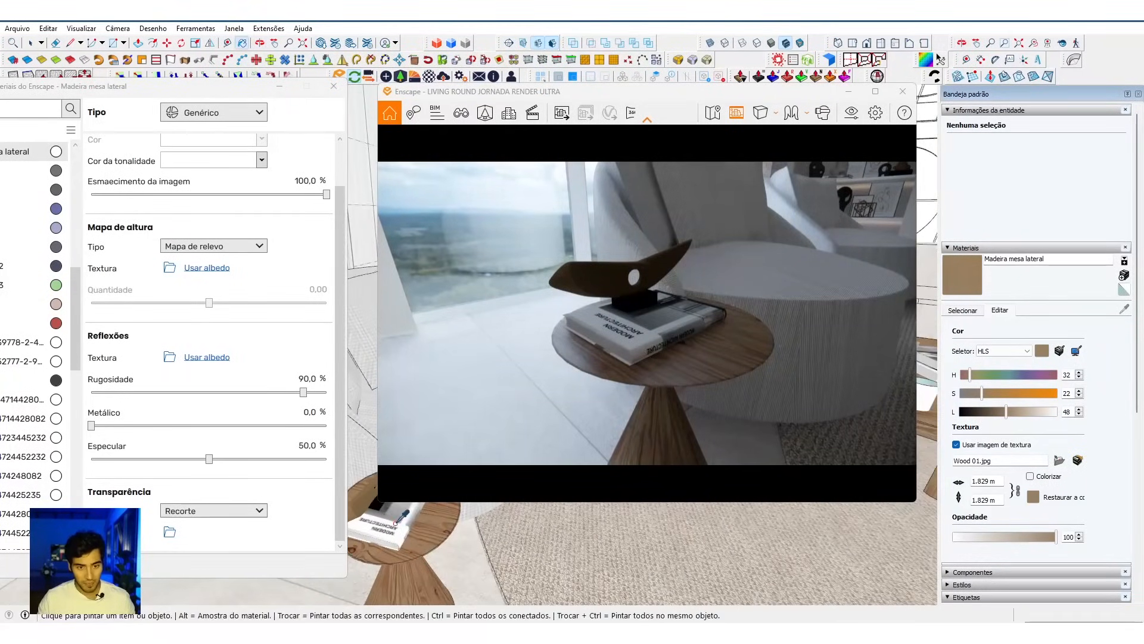
pyautogui.keyDown('alt'); pyautogui.click(397, 522); pyautogui.keyUp('alt')
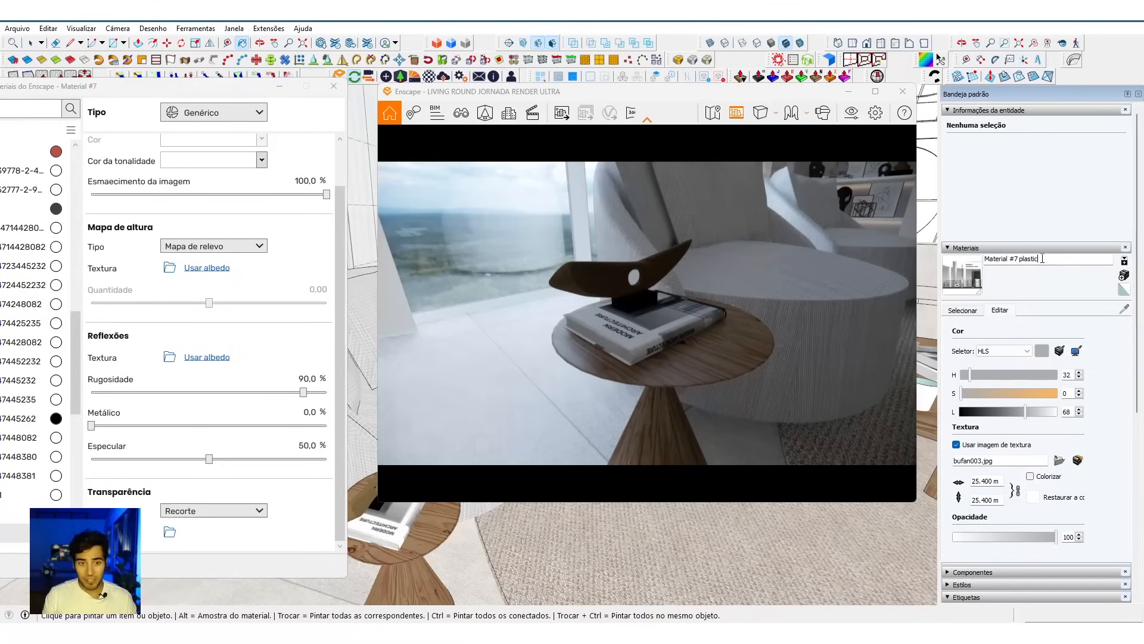
pyautogui.press('Return')
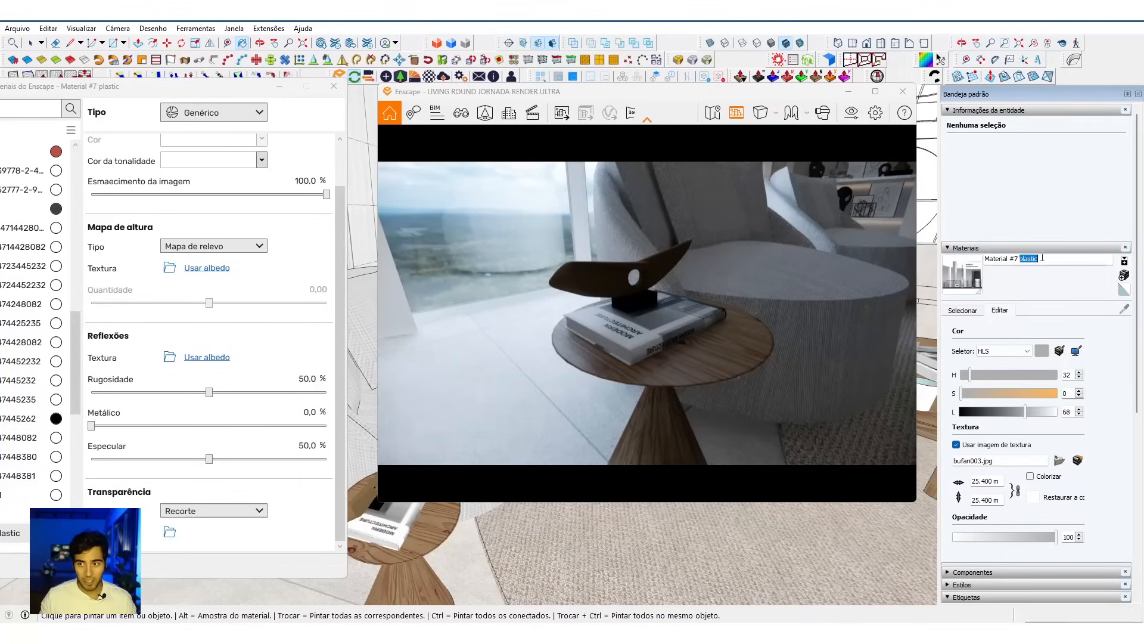
# Step: Try the name Material #7 metal for the book's material, replace it with Material #7 ceramic, and inspect the book in the render
pyautogui.press('Return')
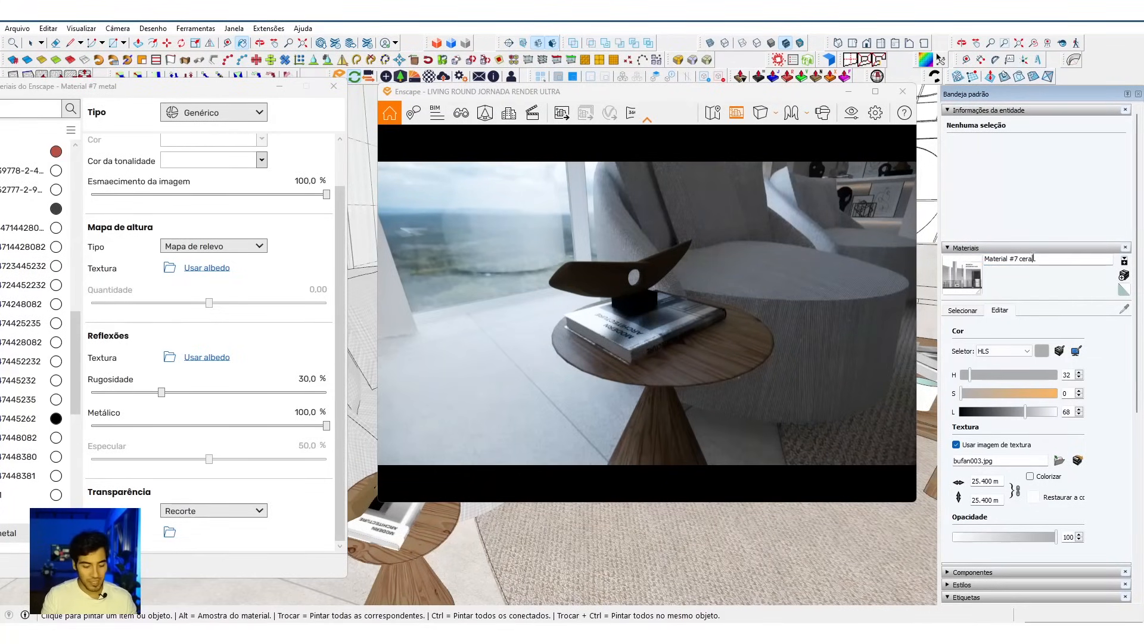
pyautogui.press('Return')
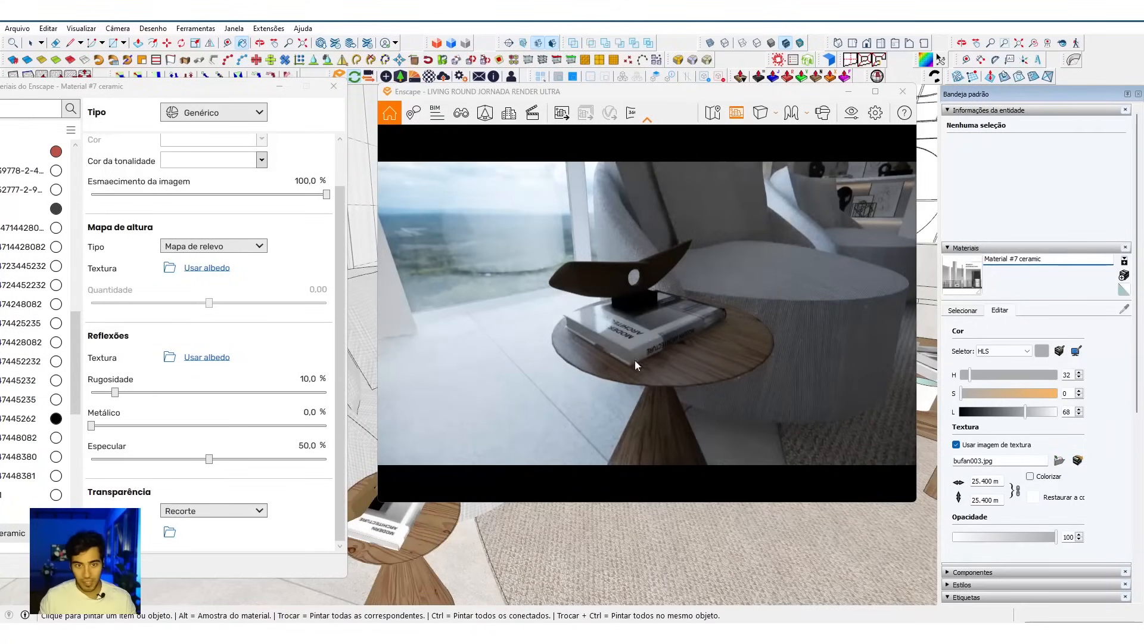
pyautogui.moveTo(566, 342); pyautogui.dragTo(709, 316)
pyautogui.scroll(5, 662, 325)
pyautogui.scroll(-8, 663, 310)
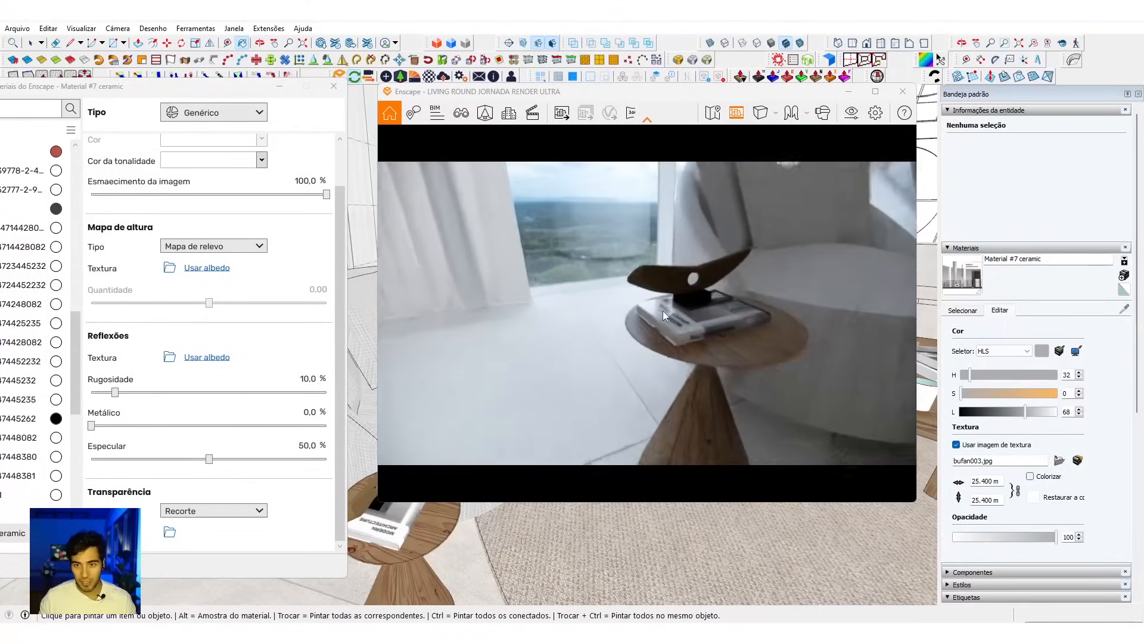
pyautogui.scroll(3, 674, 292)
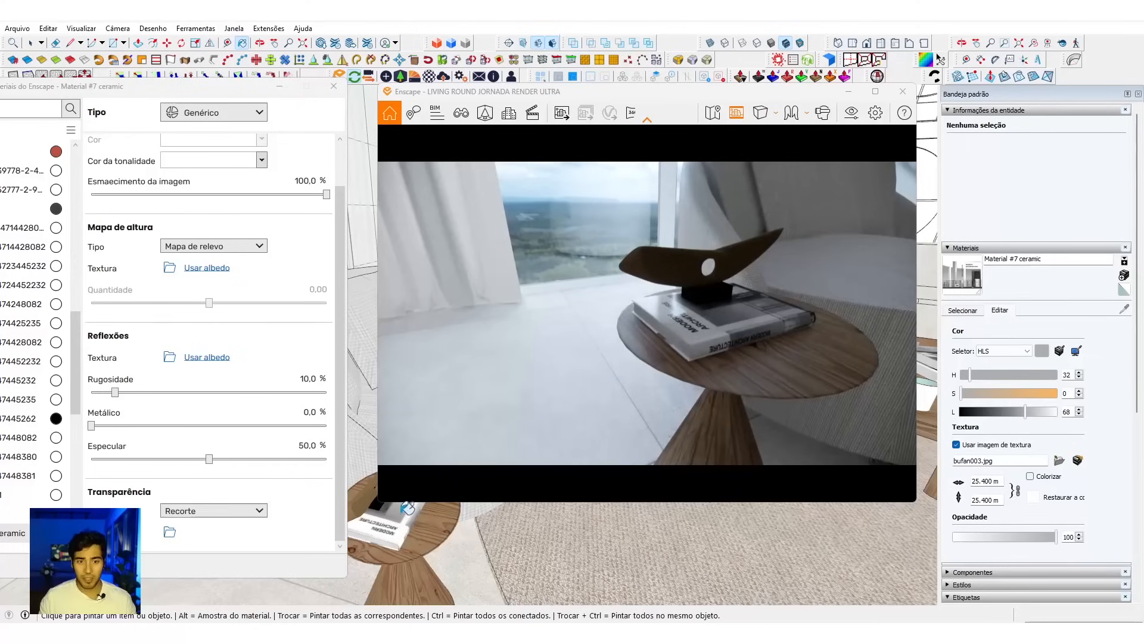
# Step: Sample the gold sculpture's 金色132 material, add ceramic to its name, and check the sculpture in the render
pyautogui.scroll(2, 397, 527)
pyautogui.moveTo(398, 526); pyautogui.dragTo(403, 535, button='middle')
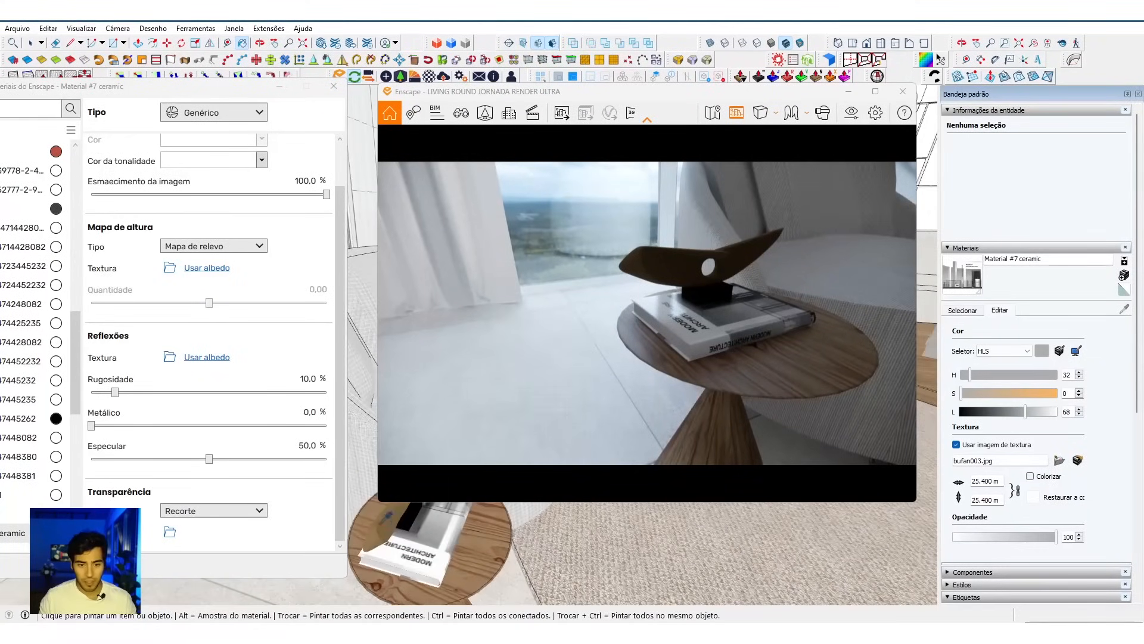
pyautogui.keyDown('alt'); pyautogui.click(386, 520); pyautogui.keyUp('alt')
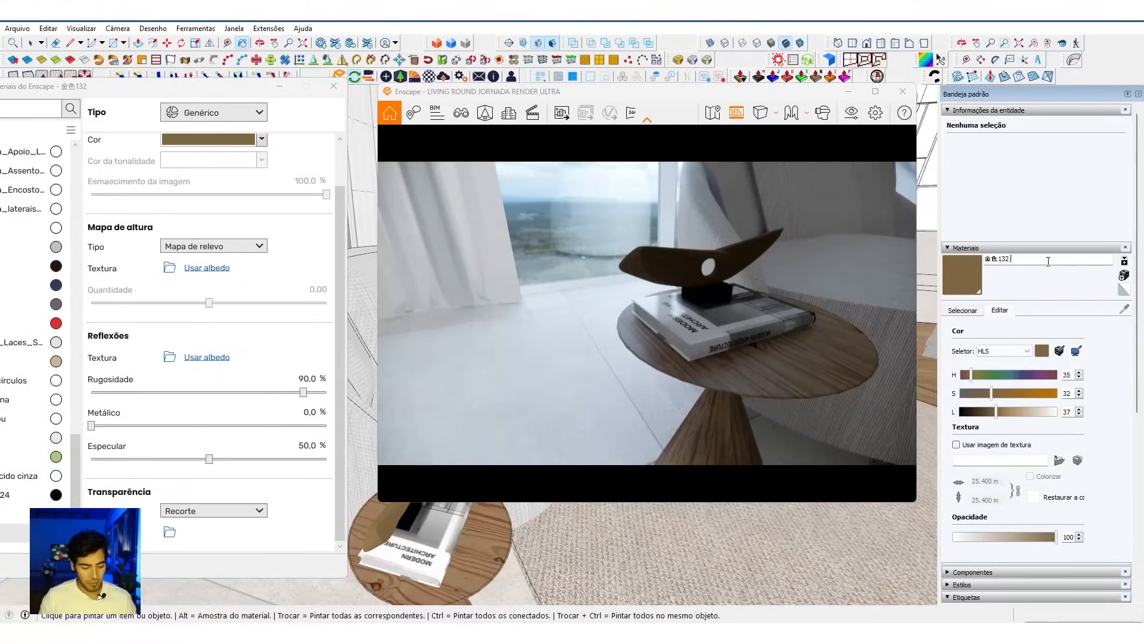
pyautogui.press('Return')
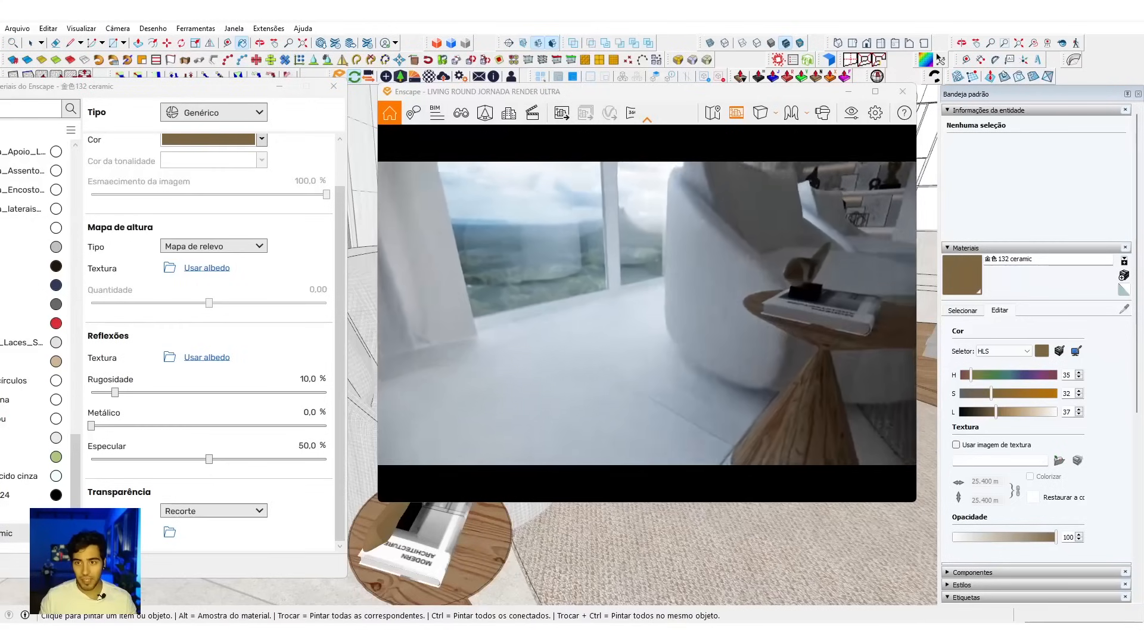
pyautogui.moveTo(674, 283); pyautogui.dragTo(738, 282)
pyautogui.scroll(-5, 734, 283)
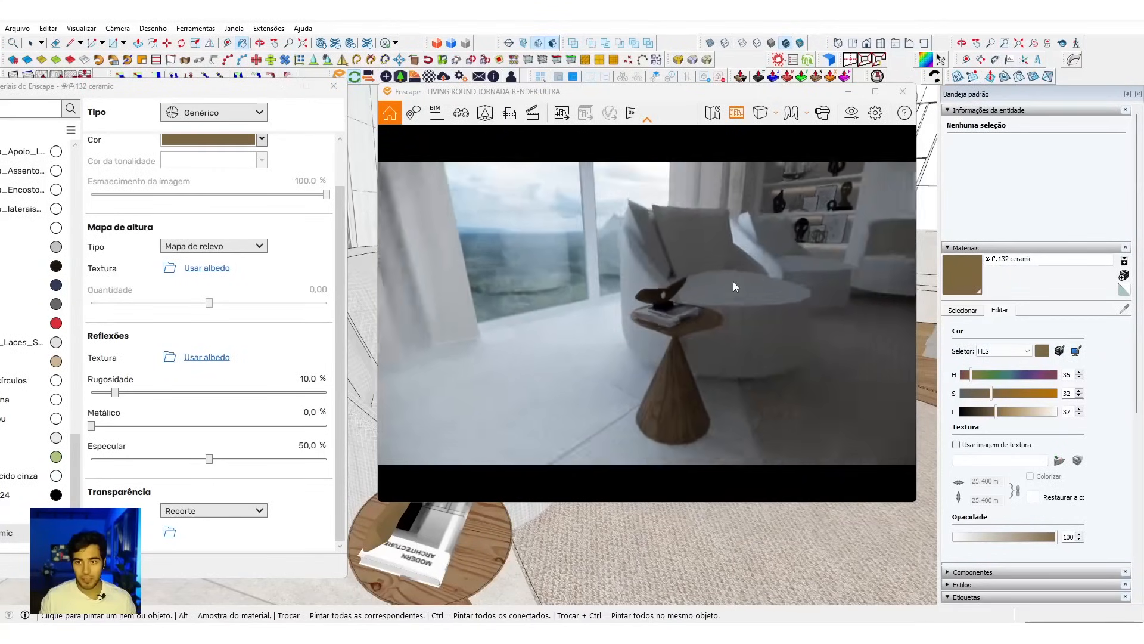
# Step: Sample the rug's Tapete com círculos material, remove its Carpet_Loop_Pattern.jpg transparency texture, and view the rug up close in the render
pyautogui.moveTo(574, 524)
pyautogui.mouseDown(button='middle')
pyautogui.moveTo(641, 524)
pyautogui.moveTo(528, 552)
pyautogui.moveTo(511, 535)
pyautogui.mouseUp(button='middle')
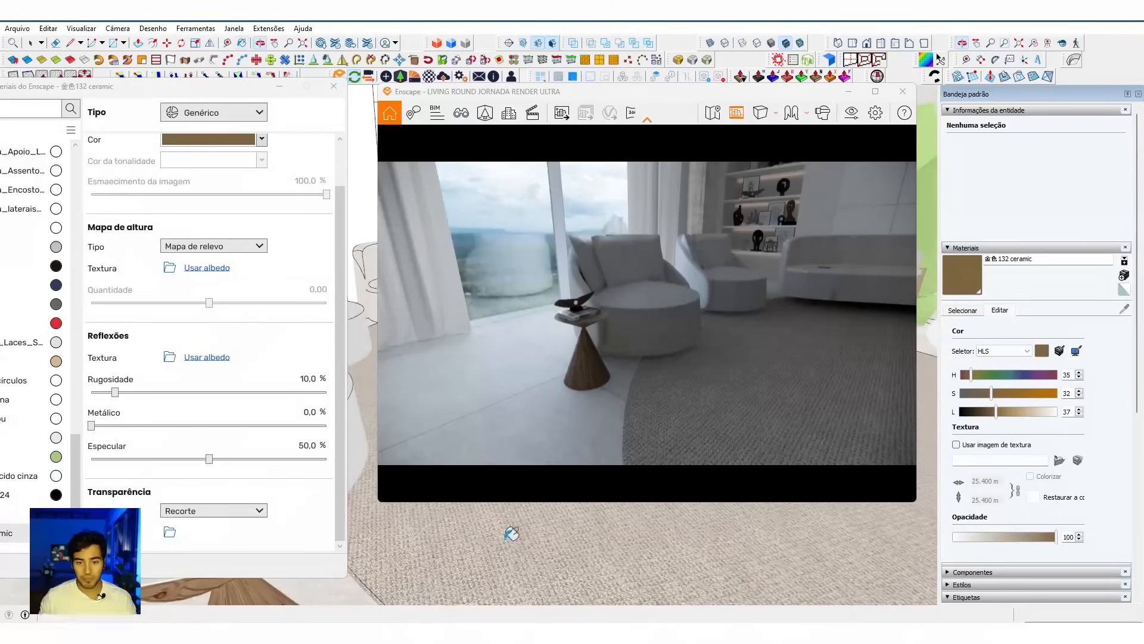
pyautogui.keyDown('alt'); pyautogui.click(506, 537); pyautogui.keyUp('alt')
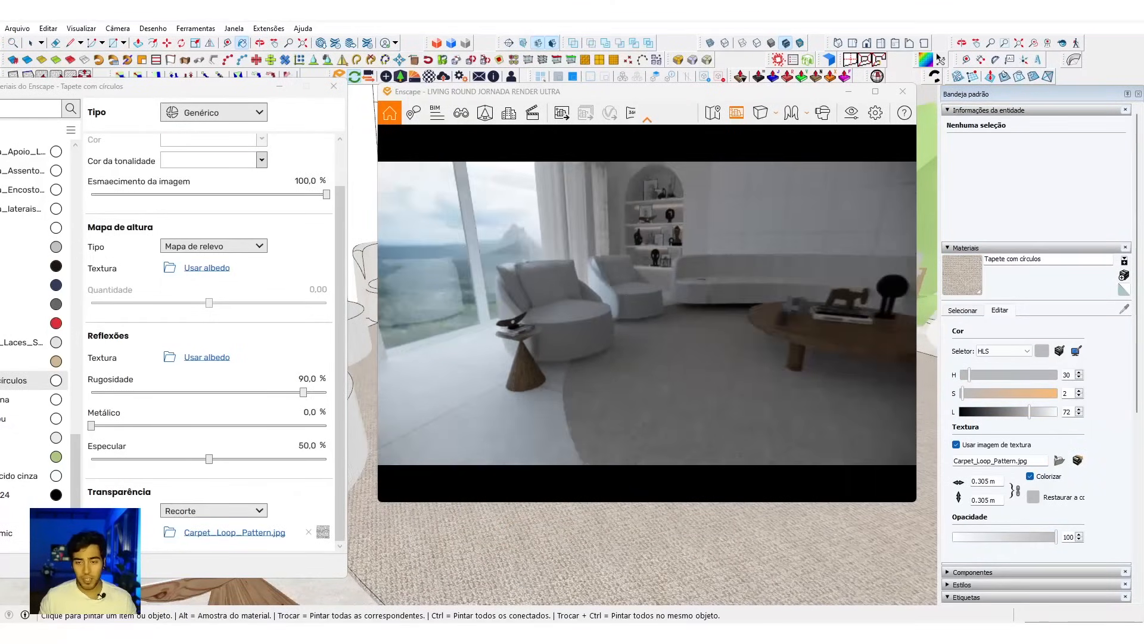
pyautogui.click(309, 532)
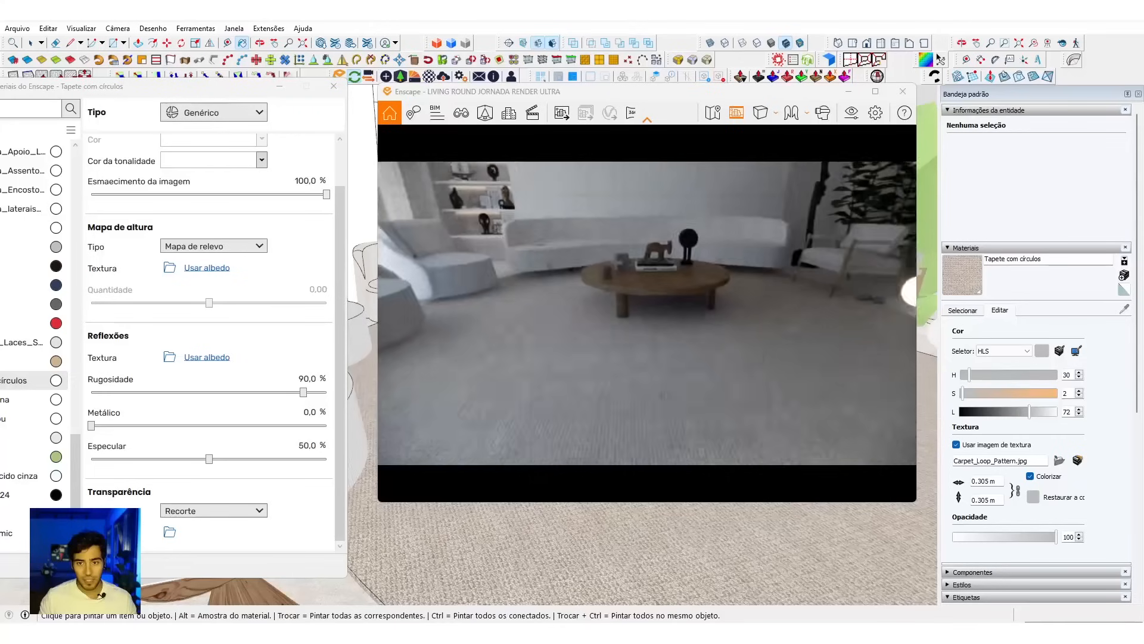
pyautogui.scroll(6, 636, 394)
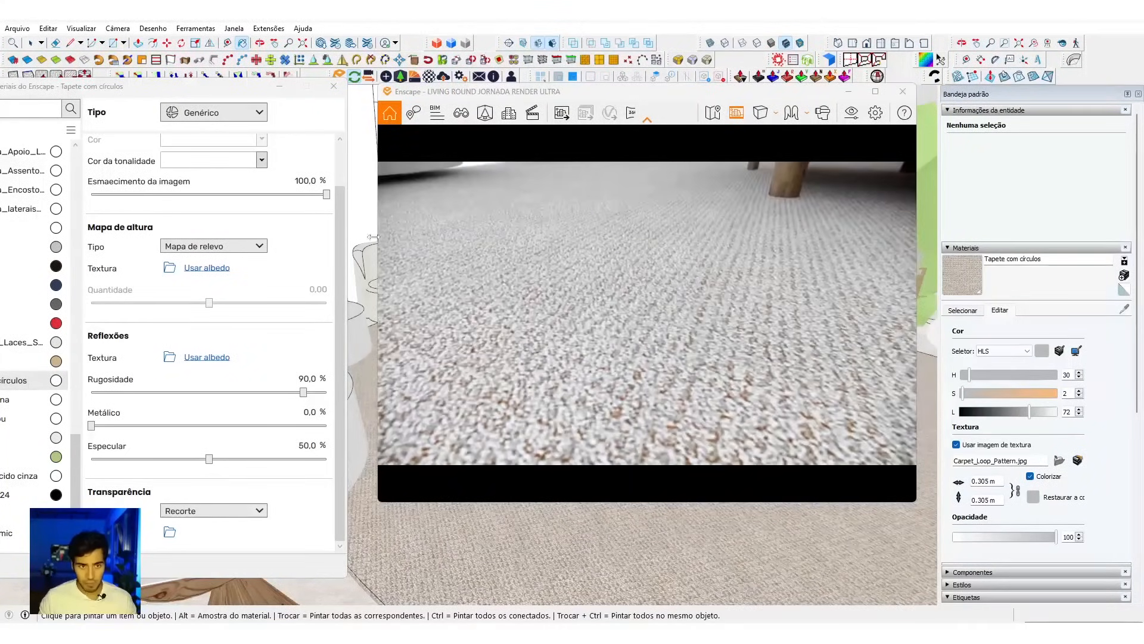
# Step: Try the rug's albedo texture as an inverted bump map, inspect the pile in the render, and remove the map
pyautogui.click(207, 268)
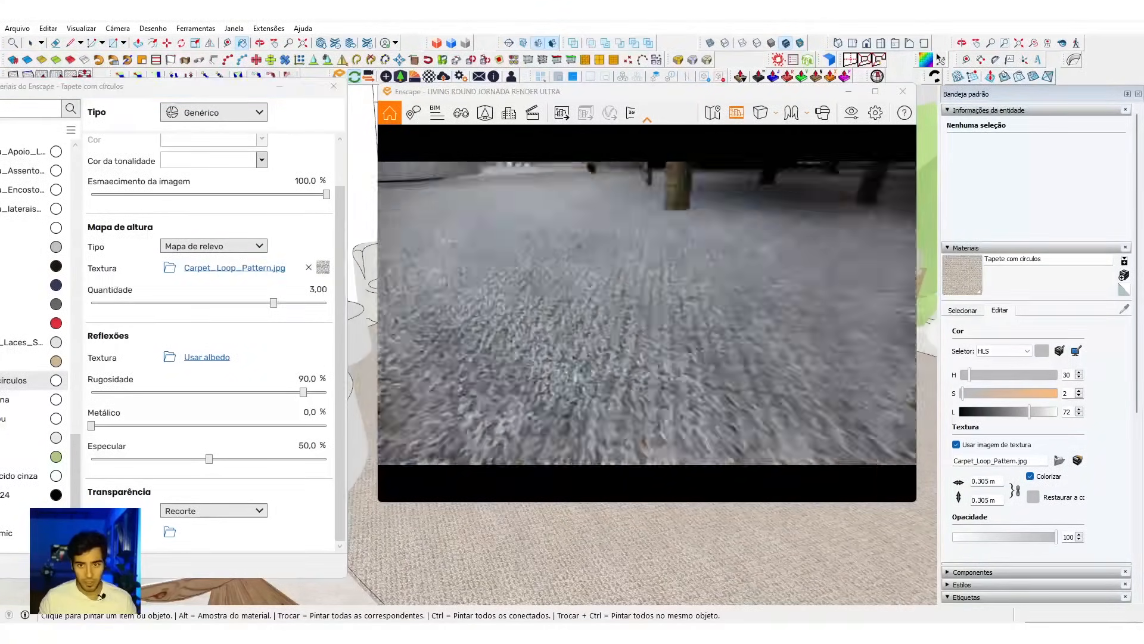
pyautogui.scroll(8, 616, 345)
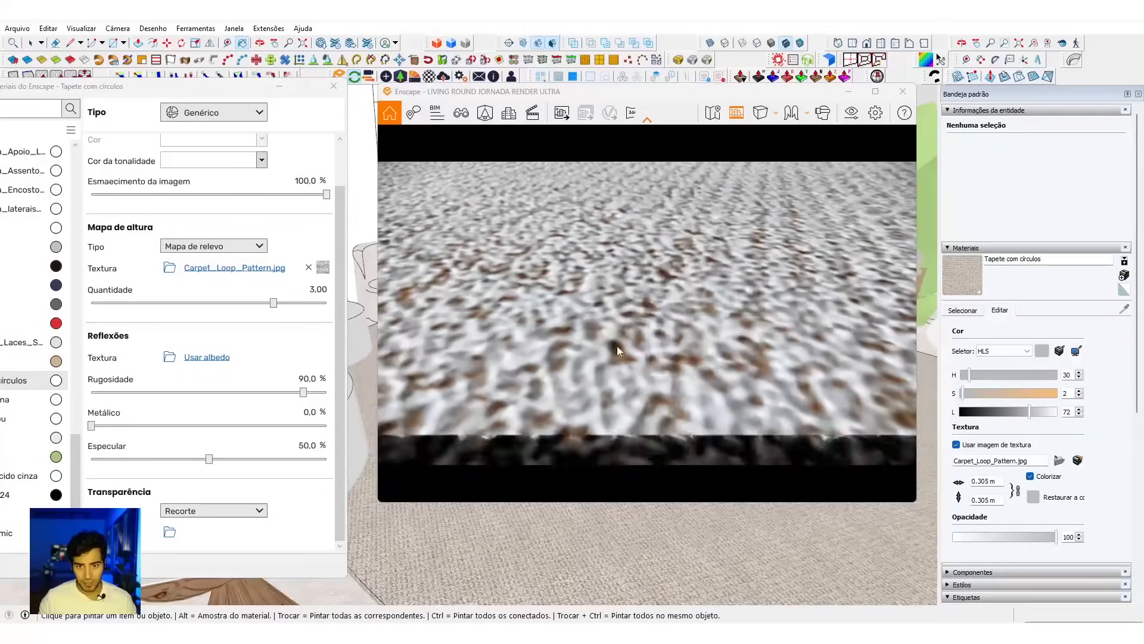
pyautogui.click(252, 271)
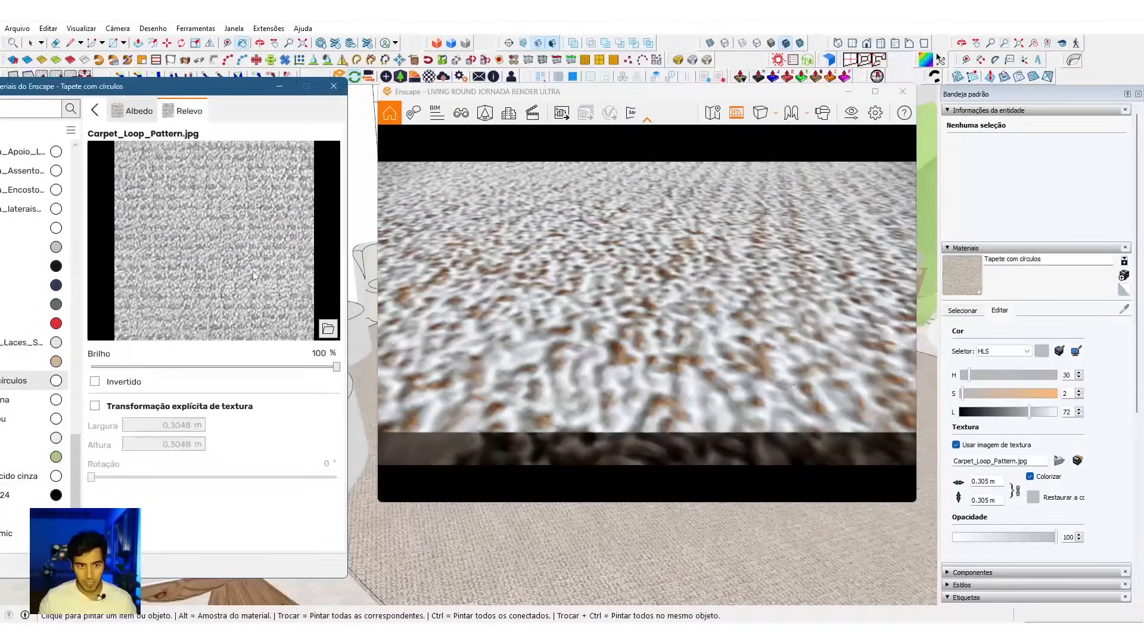
pyautogui.click(119, 381)
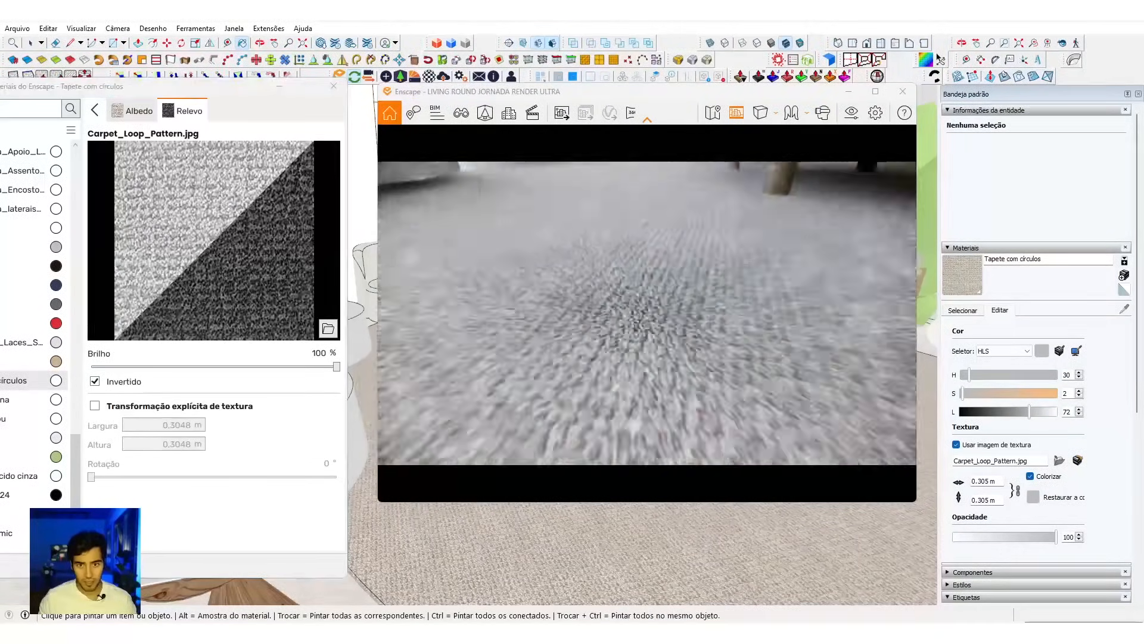
pyautogui.scroll(2, 613, 360)
pyautogui.scroll(-6, 613, 359)
pyautogui.moveTo(613, 359); pyautogui.dragTo(649, 325, button='right')
pyautogui.scroll(4, 650, 334)
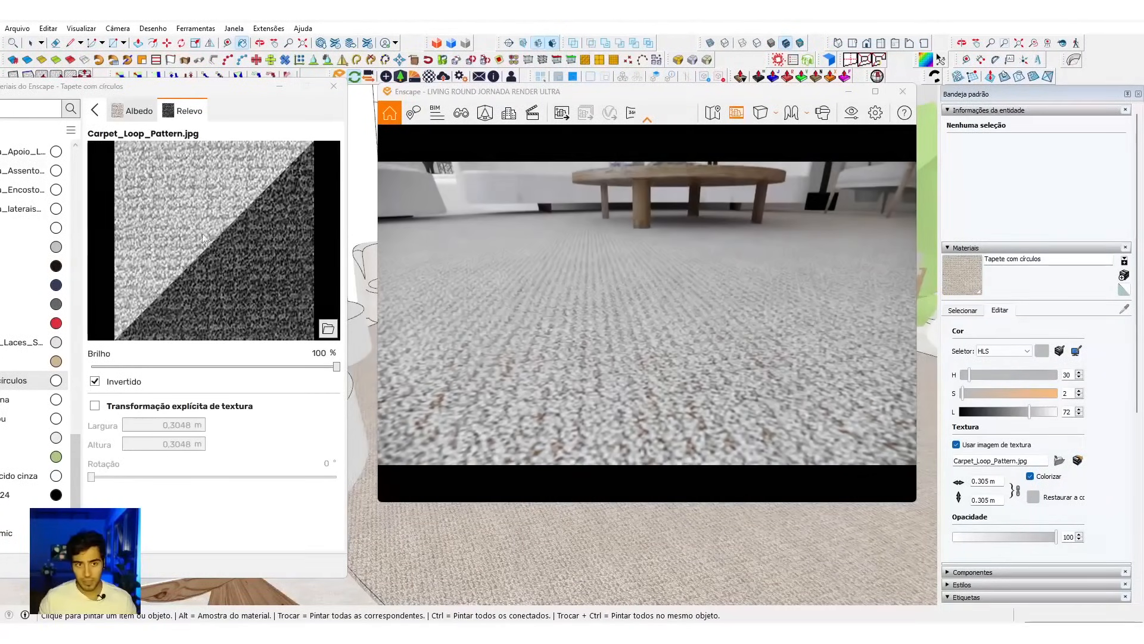
pyautogui.click(95, 110)
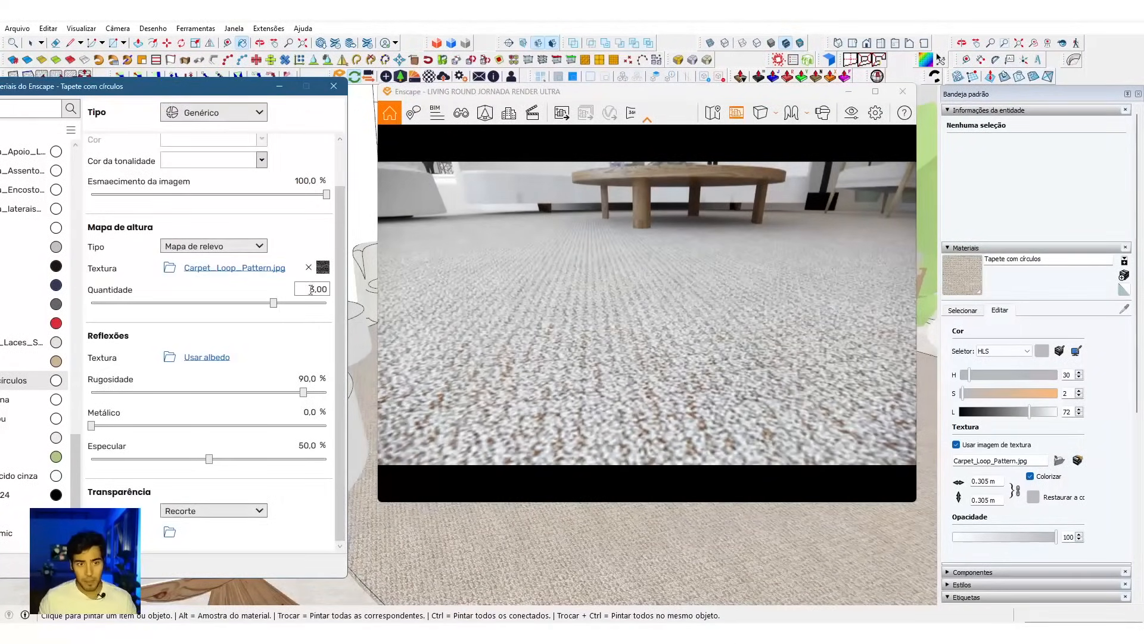
pyautogui.click(308, 267)
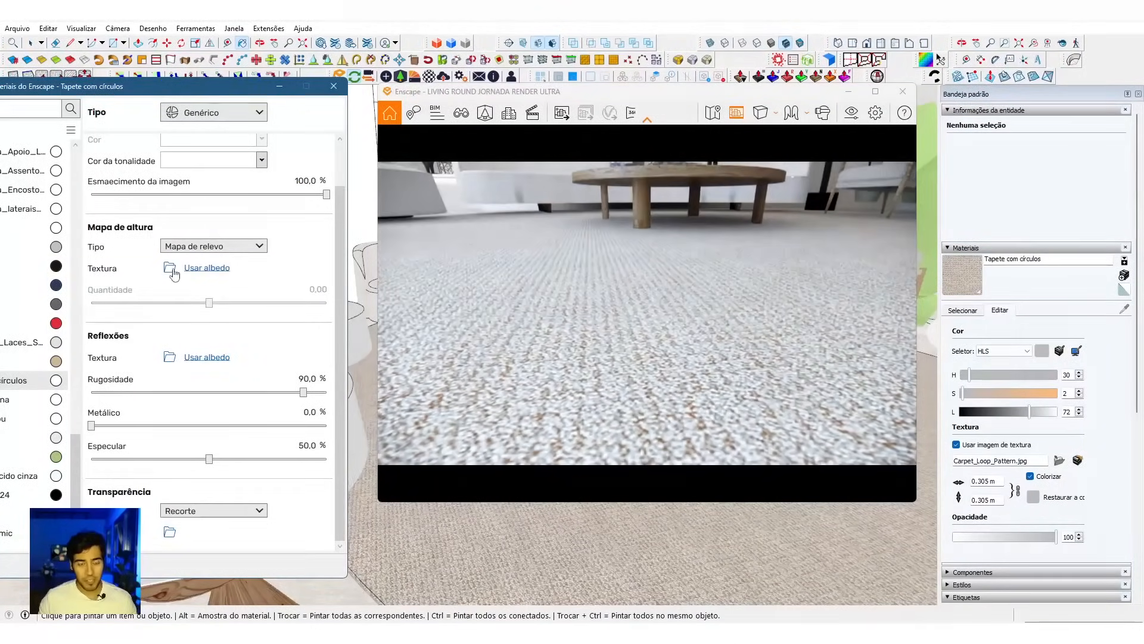
# Step: Browse for a rug height map texture in the RENDER 100 > MATERIAIS > TECIDOS folder
pyautogui.click(169, 268)
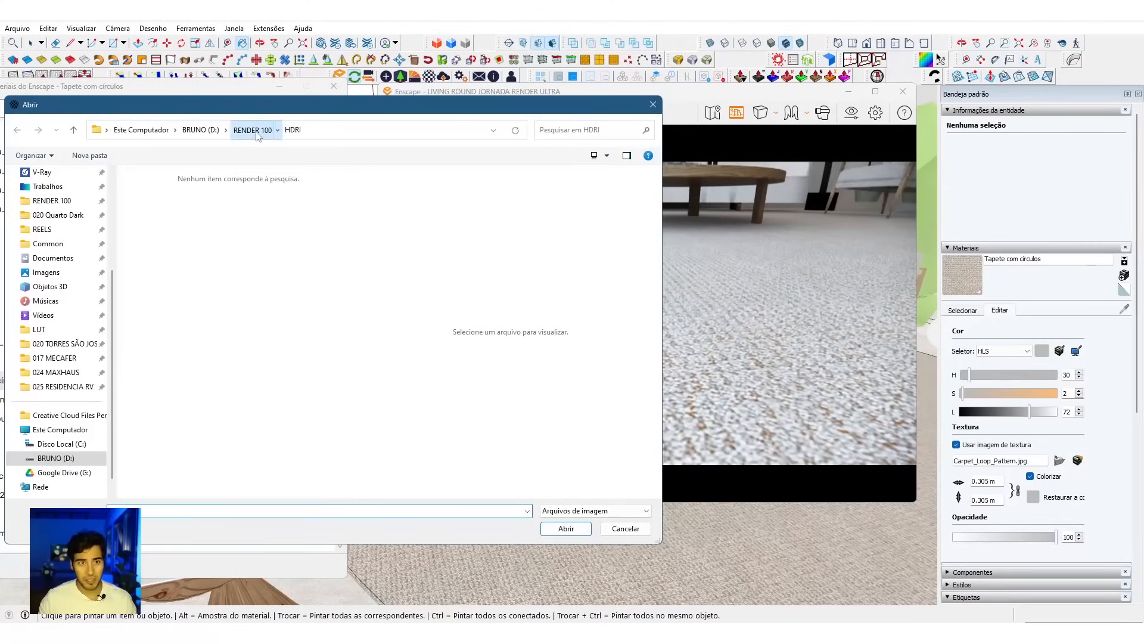
pyautogui.click(253, 130)
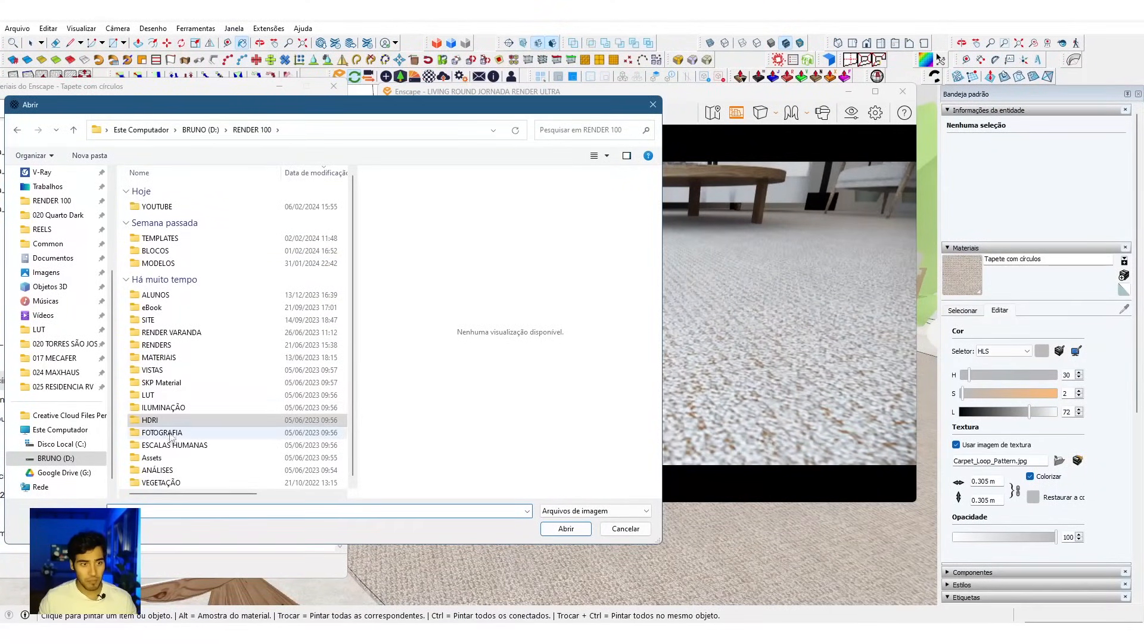
pyautogui.doubleClick(158, 358)
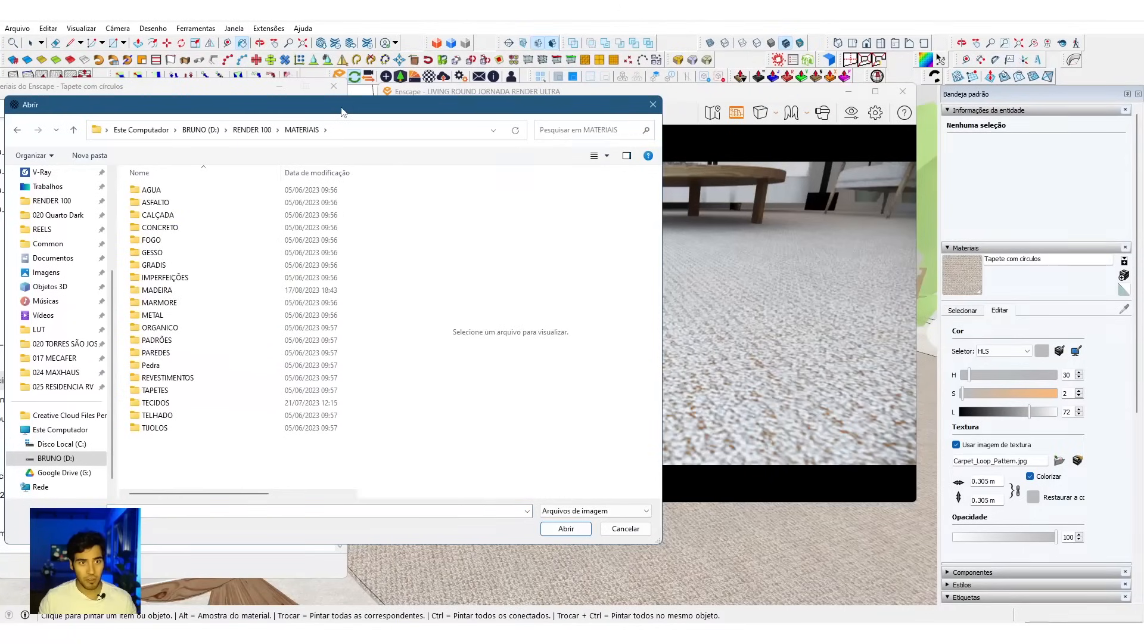
pyautogui.moveTo(342, 112); pyautogui.dragTo(521, 108)
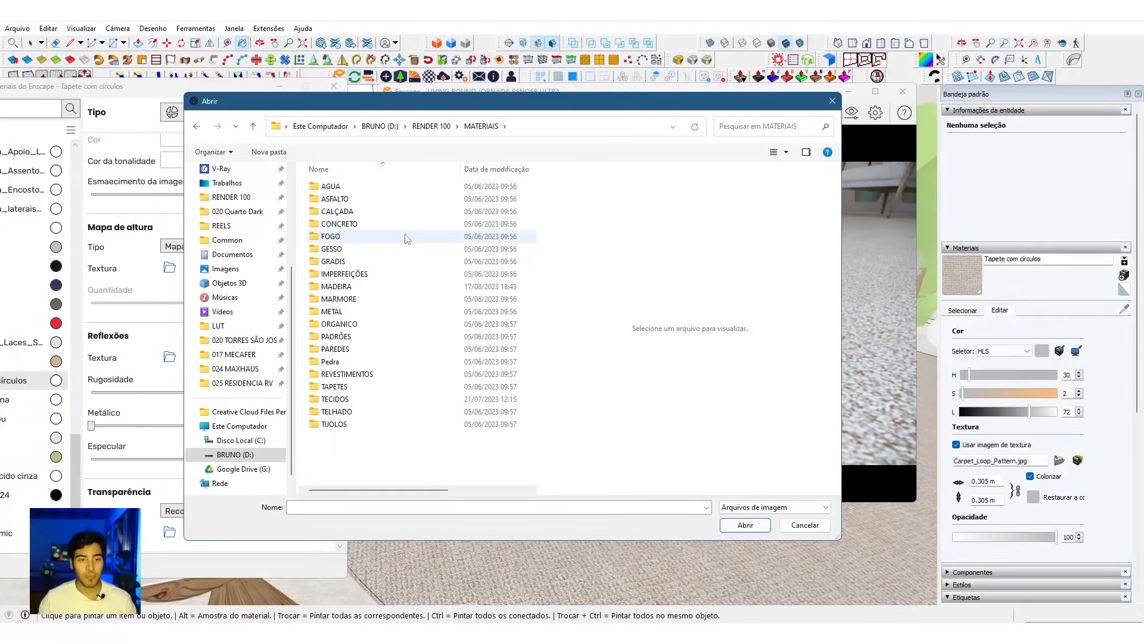
pyautogui.doubleClick(339, 398)
# Step: Preview the carpet and fabric normal maps, and load FabricWrinkled001_NRM_6K as the rug's height map
pyautogui.click(465, 287)
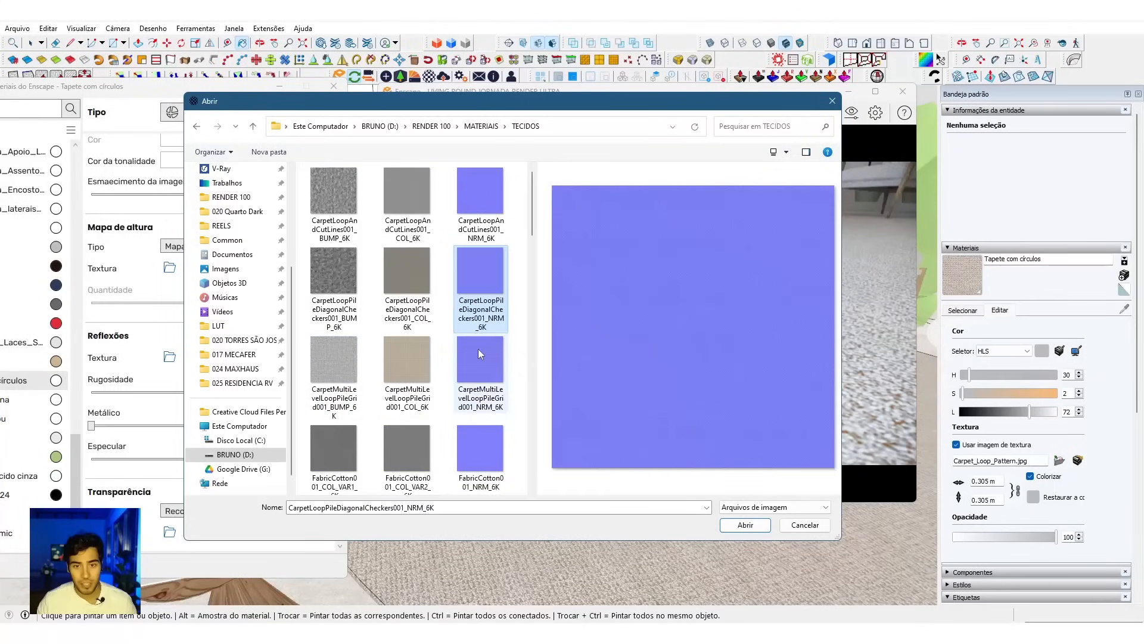
pyautogui.scroll(-3, 478, 348)
pyautogui.click(471, 298)
pyautogui.click(407, 444)
pyautogui.scroll(-5, 428, 365)
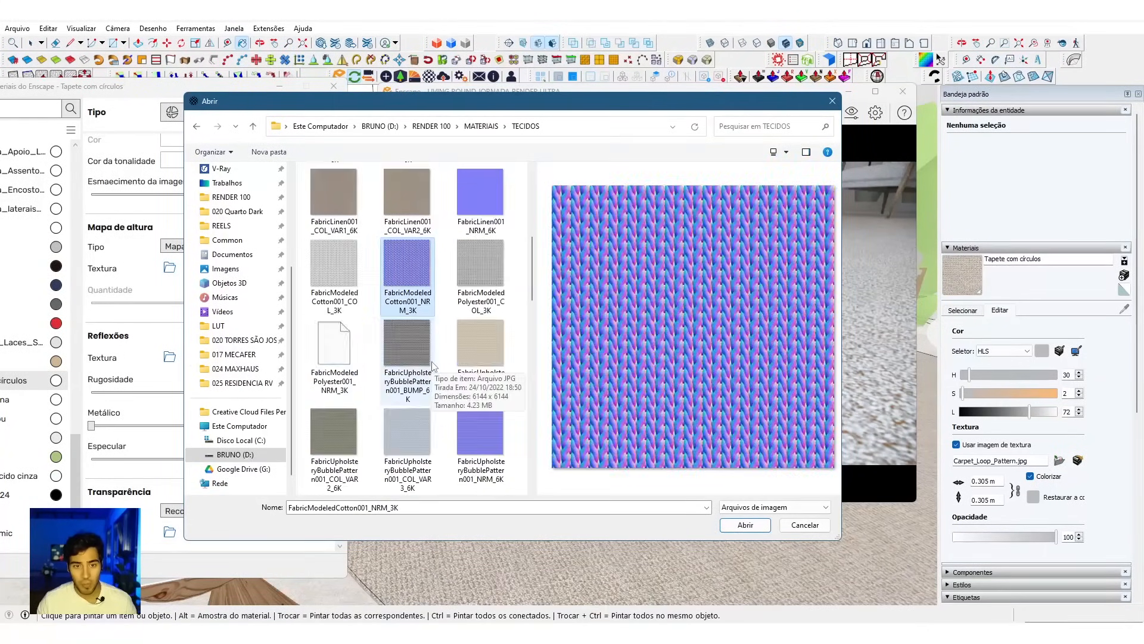
pyautogui.click(482, 384)
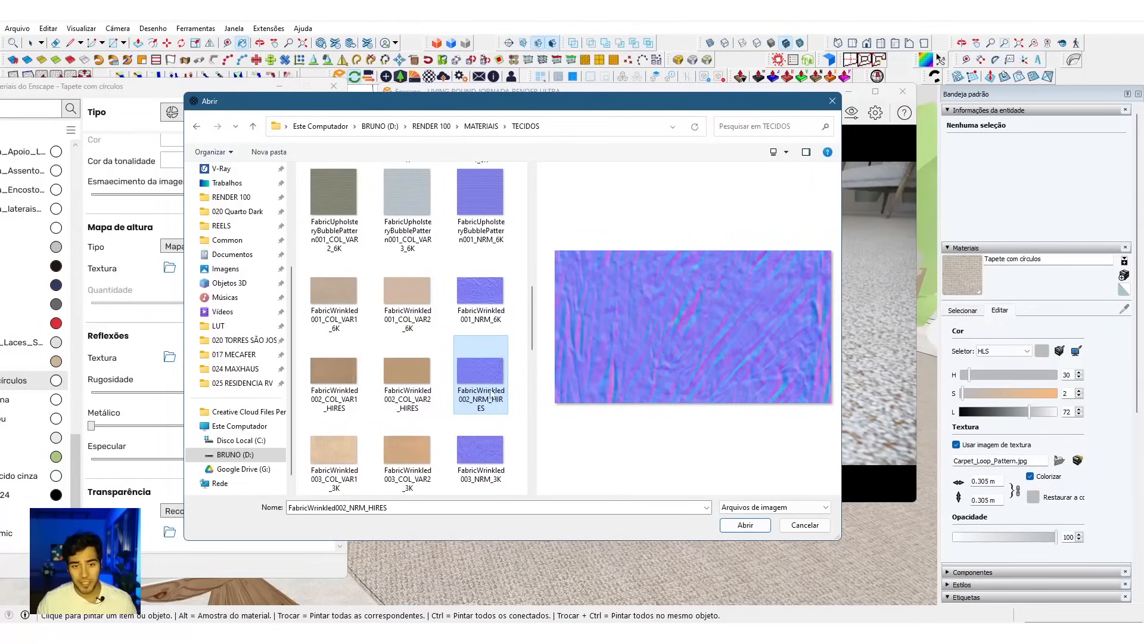
pyautogui.click(486, 452)
pyautogui.click(486, 317)
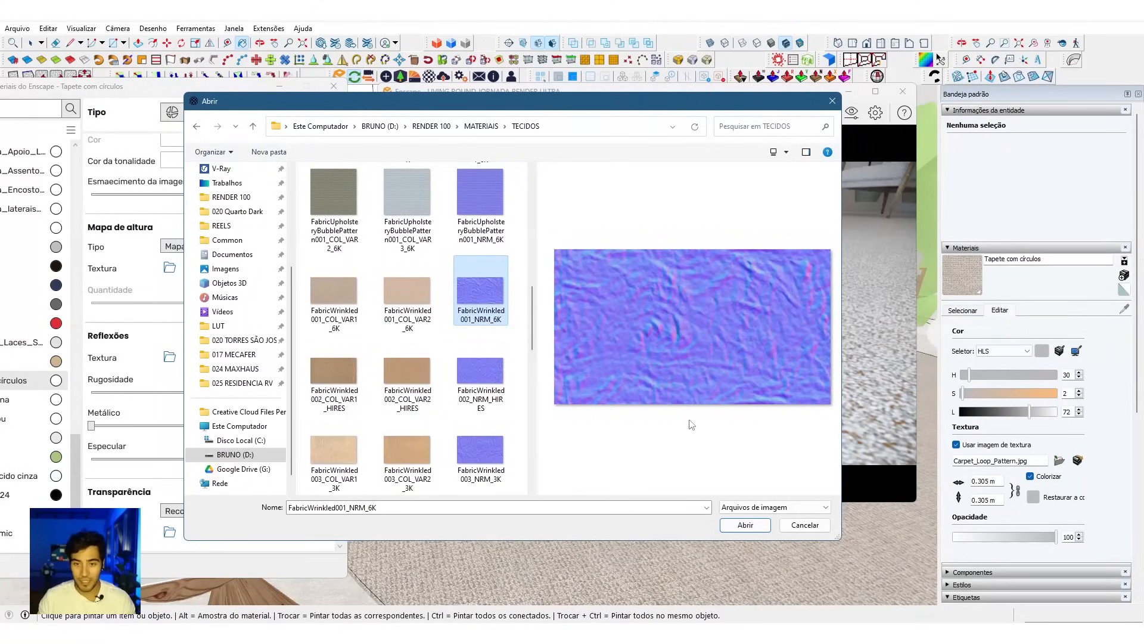
pyautogui.click(745, 525)
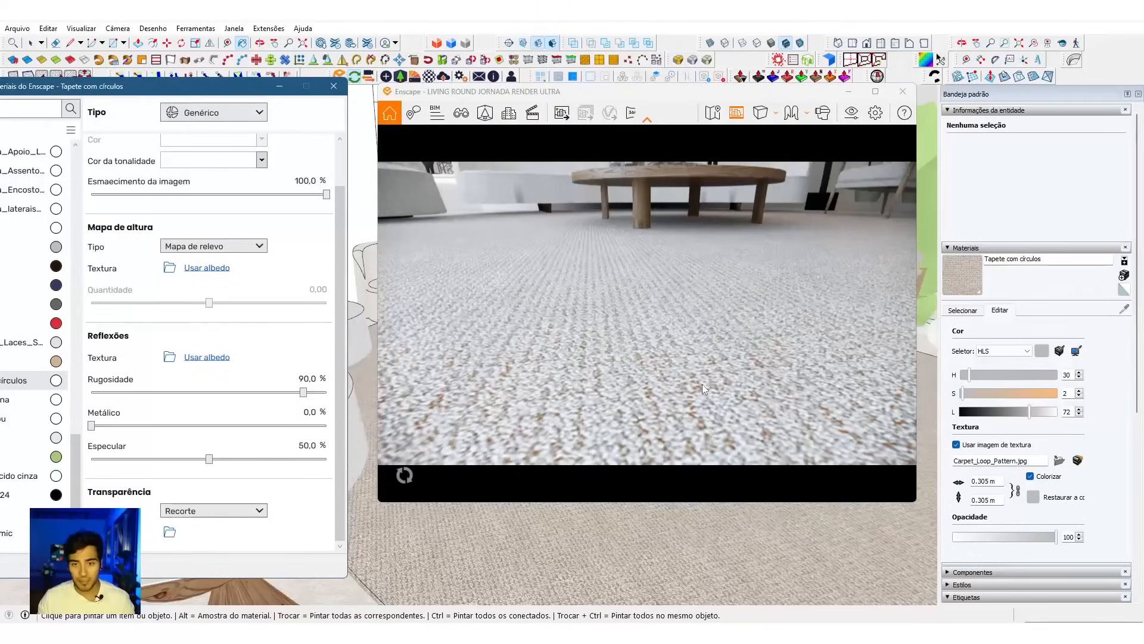
# Step: Set the rug's Esmaecimento da imagem to 0% and inspect the normal map's wrinkles in the render
pyautogui.moveTo(681, 328); pyautogui.dragTo(620, 341, button='right')
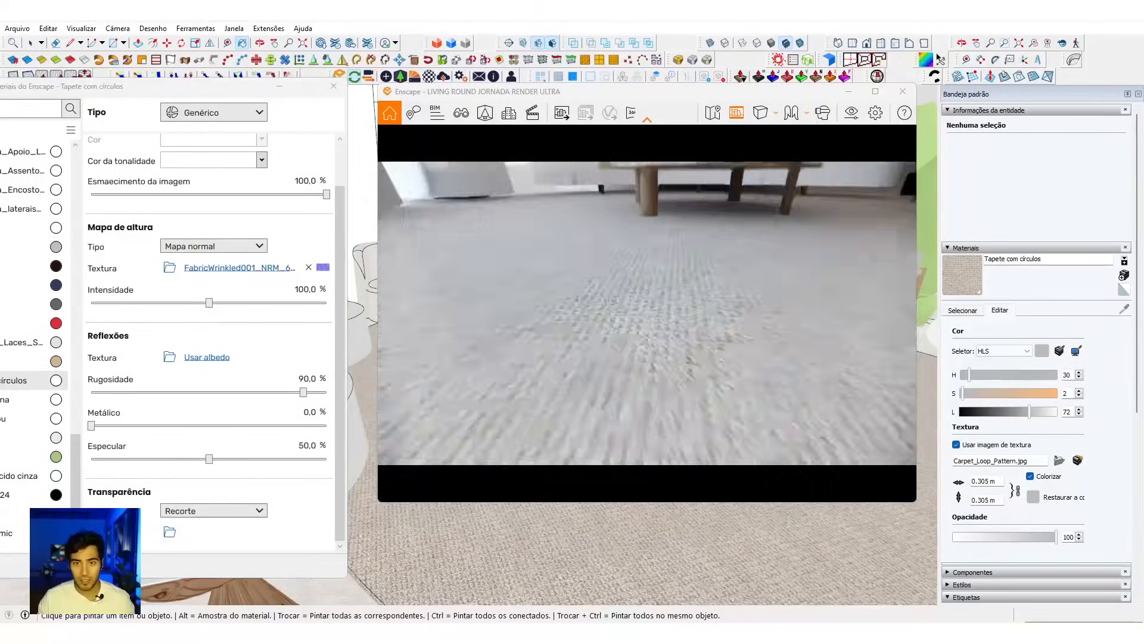
pyautogui.scroll(-4, 648, 313)
pyautogui.scroll(5, 647, 313)
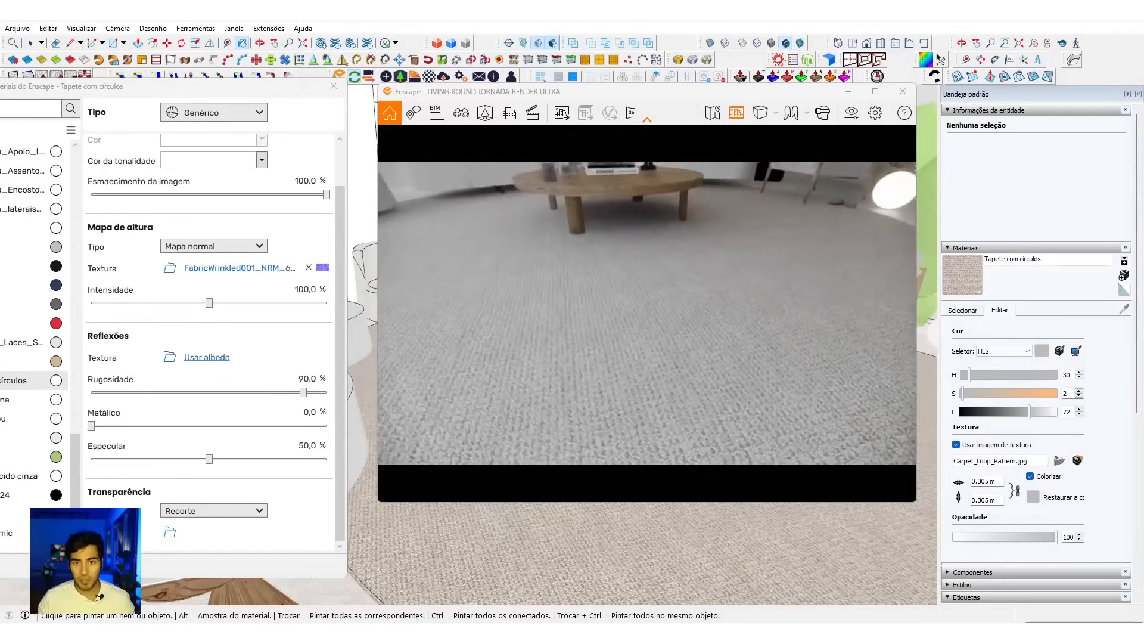
pyautogui.click(319, 181)
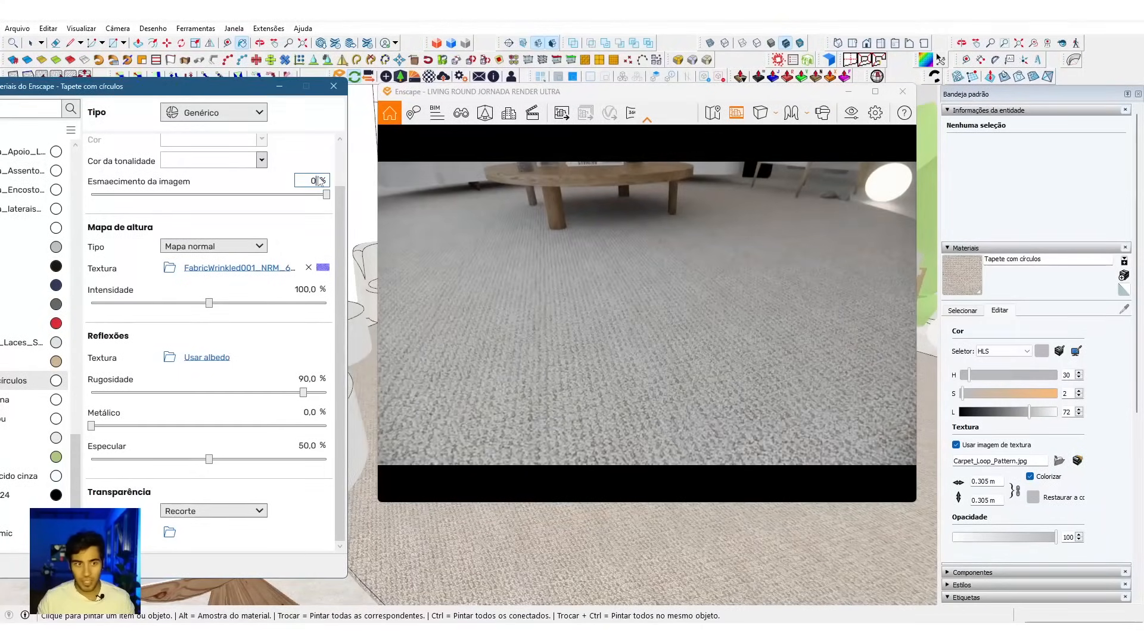
pyautogui.write('0')
pyautogui.press('Return')
pyautogui.moveTo(728, 401); pyautogui.dragTo(731, 350, button='right')
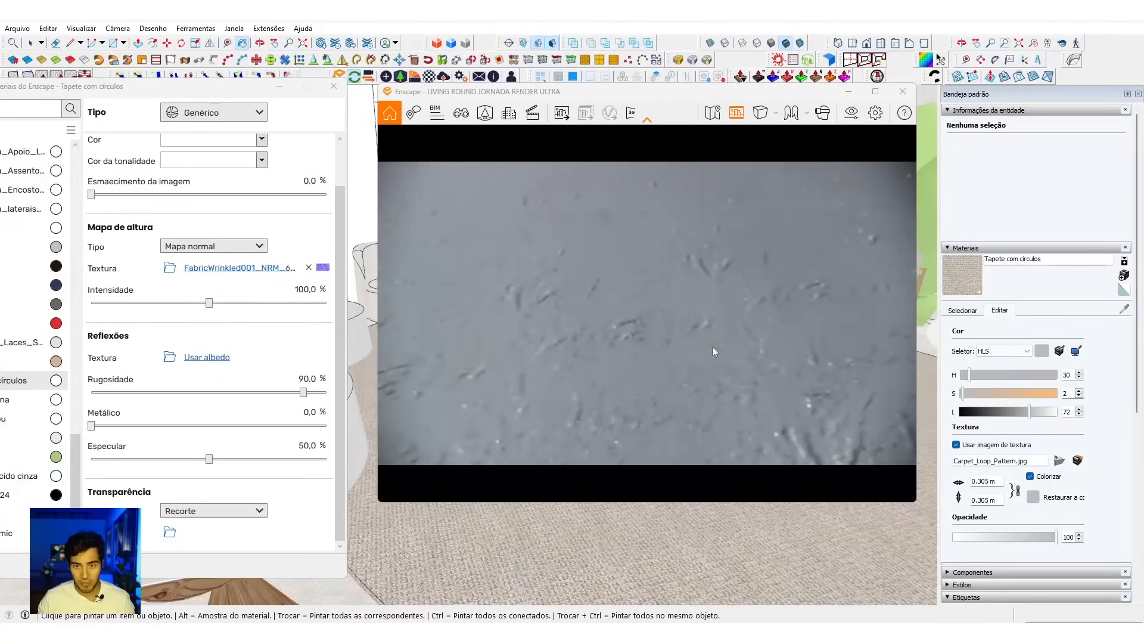
# Step: Inspect the wrinkle scale on the rug and enable Transformação explícita de textura for its normal map
pyautogui.scroll(-3, 647, 307)
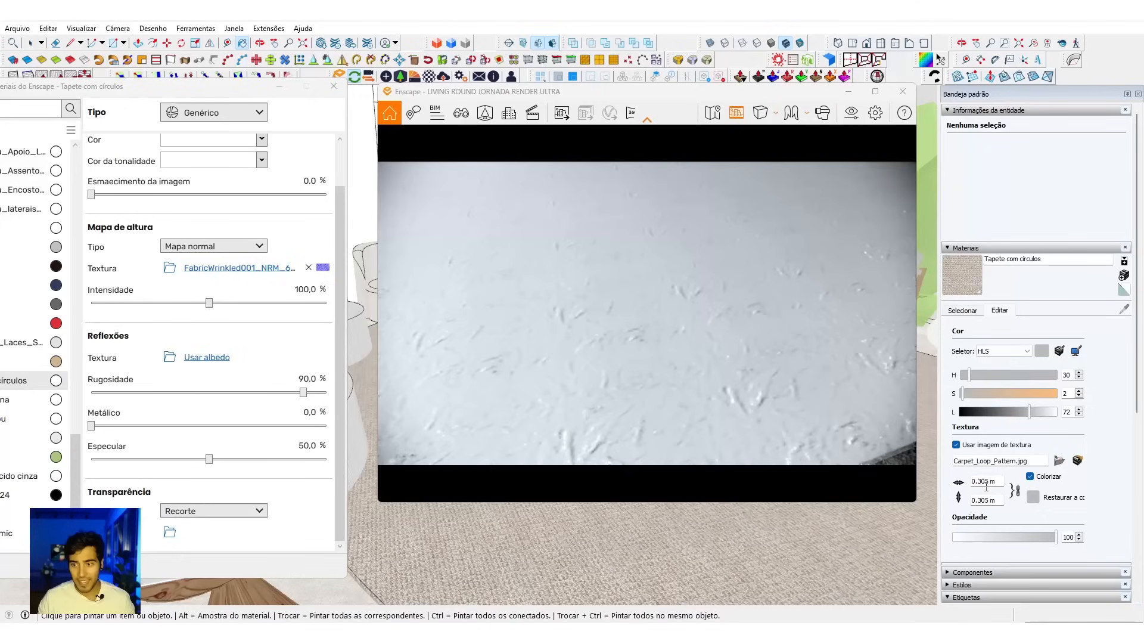
pyautogui.doubleClick(986, 481)
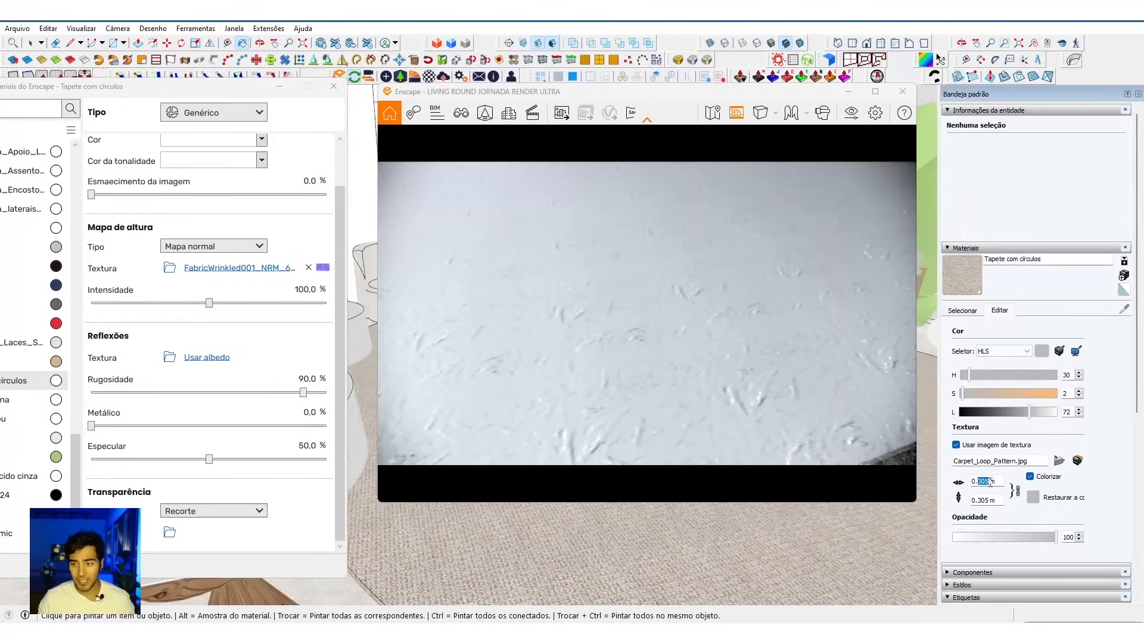
pyautogui.scroll(3, 632, 332)
pyautogui.moveTo(631, 333); pyautogui.dragTo(614, 373)
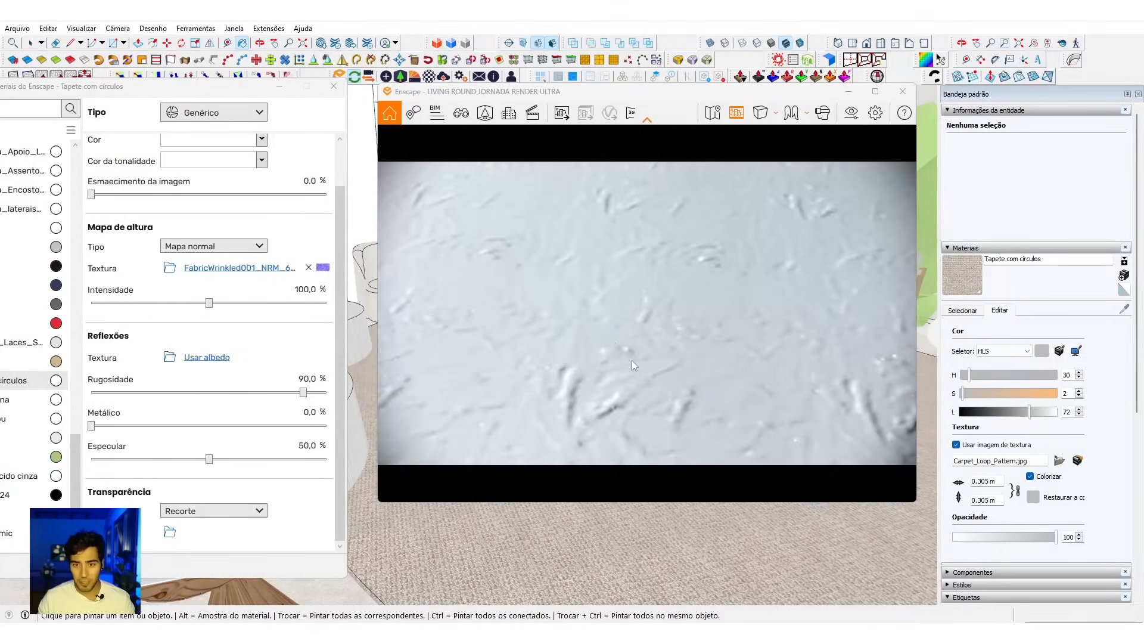
pyautogui.click(244, 268)
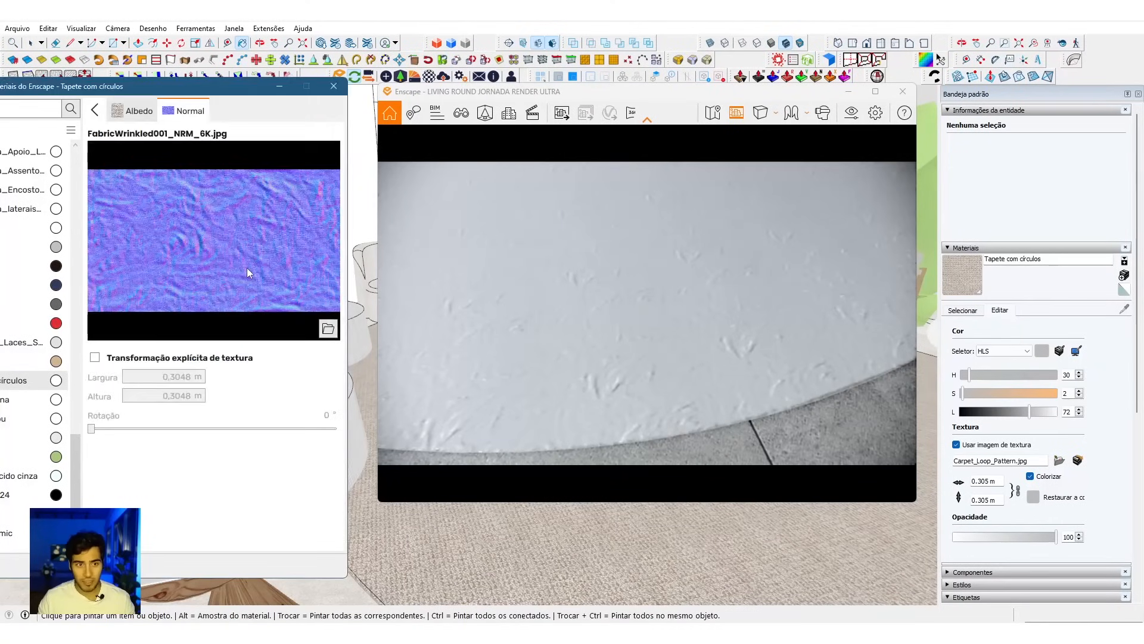
pyautogui.click(115, 358)
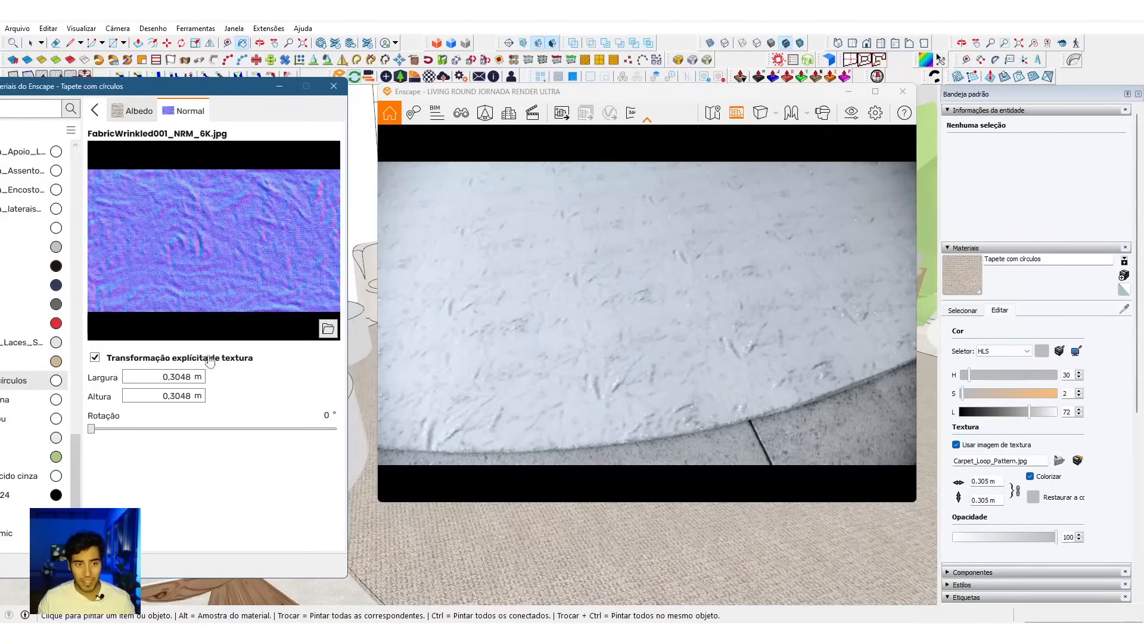
pyautogui.moveTo(677, 397); pyautogui.dragTo(672, 372)
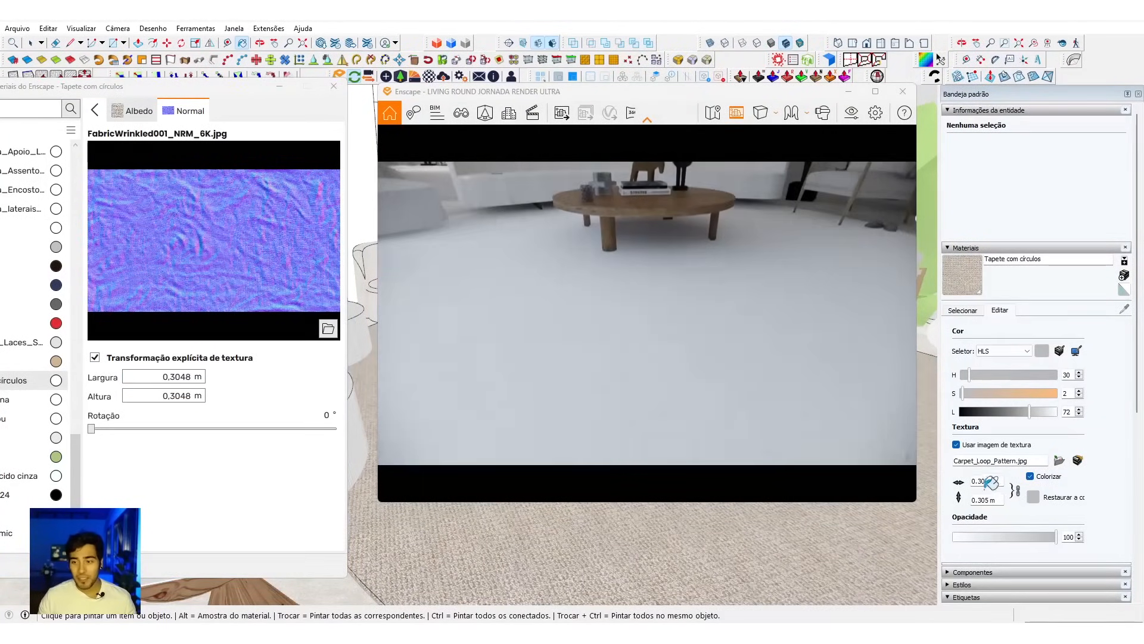
pyautogui.moveTo(749, 409); pyautogui.dragTo(756, 451)
# Step: Try a normal map size of 1,5 m wide by 0,75 m high and inspect the rug's wrinkles in the render
pyautogui.click(190, 377)
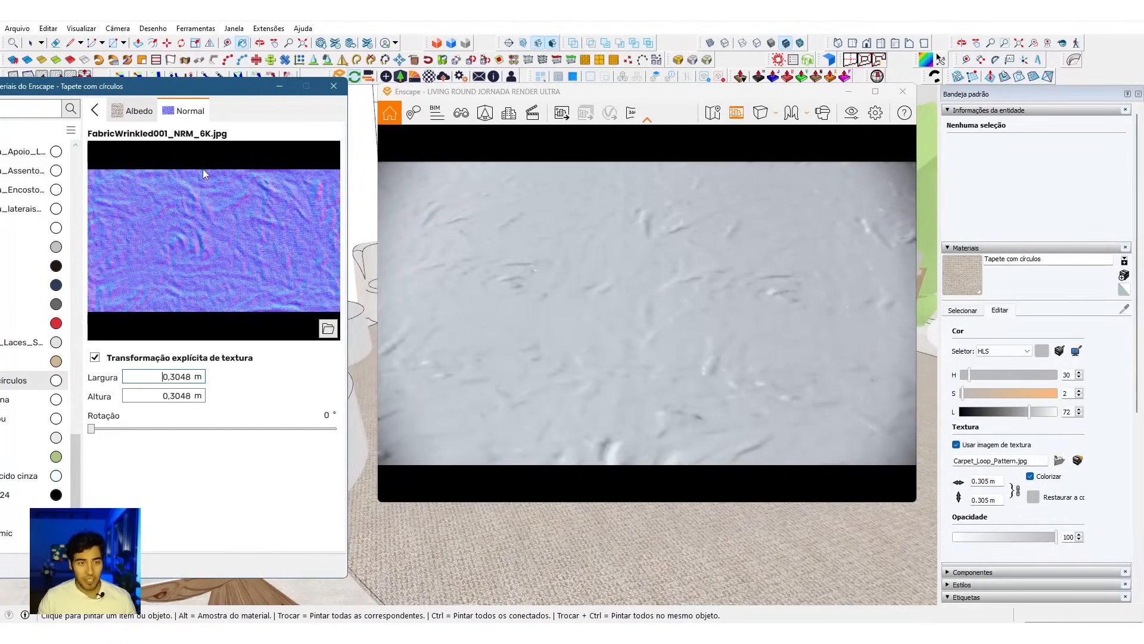
pyautogui.click(166, 376)
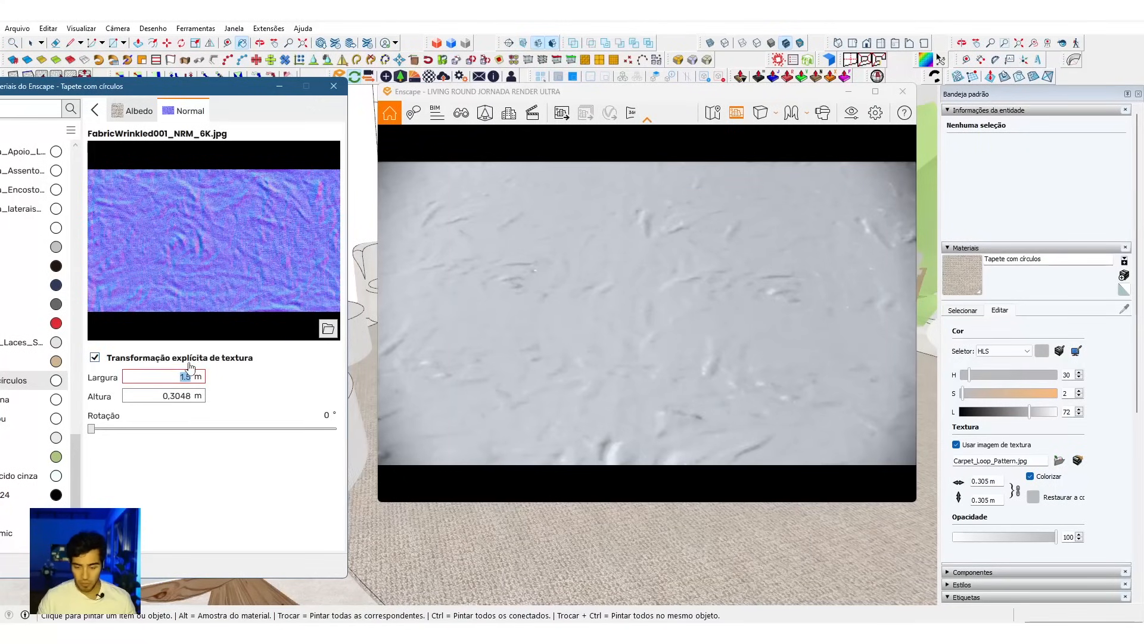
pyautogui.doubleClick(168, 395)
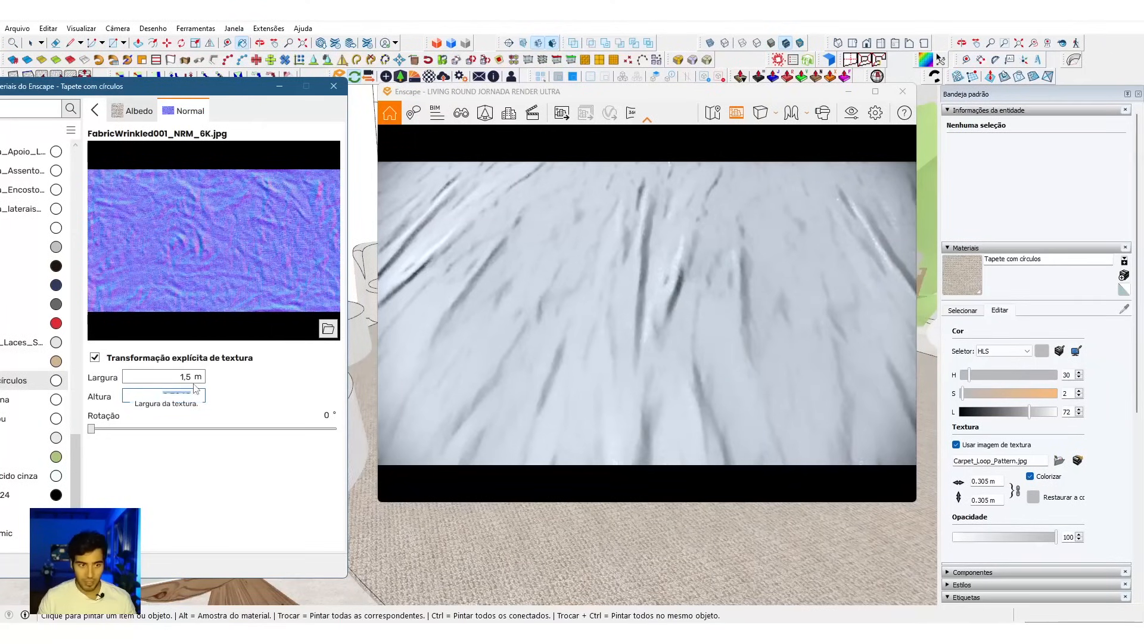
pyautogui.write('0,75')
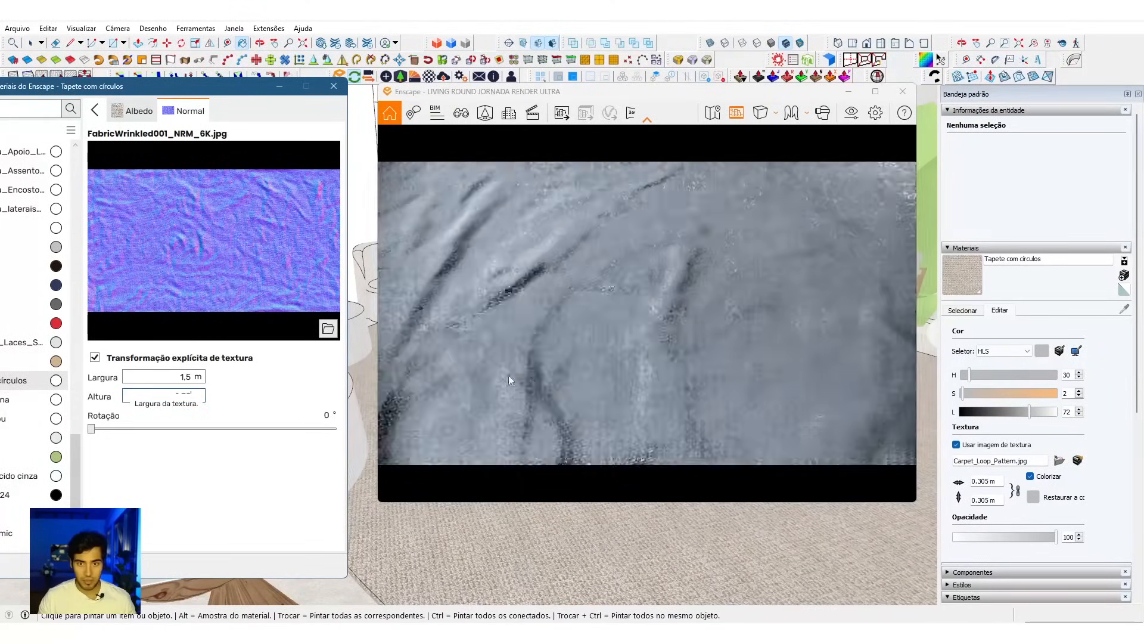
pyautogui.press('Return')
pyautogui.scroll(3, 631, 388)
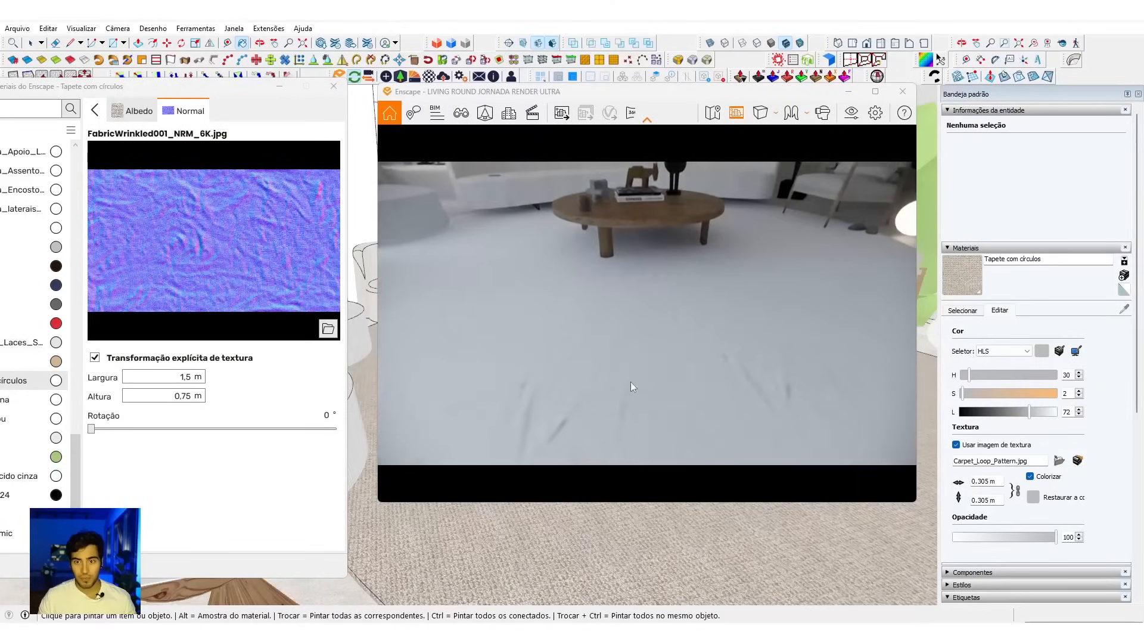
pyautogui.moveTo(632, 388); pyautogui.dragTo(613, 345)
# Step: Set the rug's Esmaecimento da imagem to 100% and inspect the carpet texture in the render
pyautogui.click(94, 110)
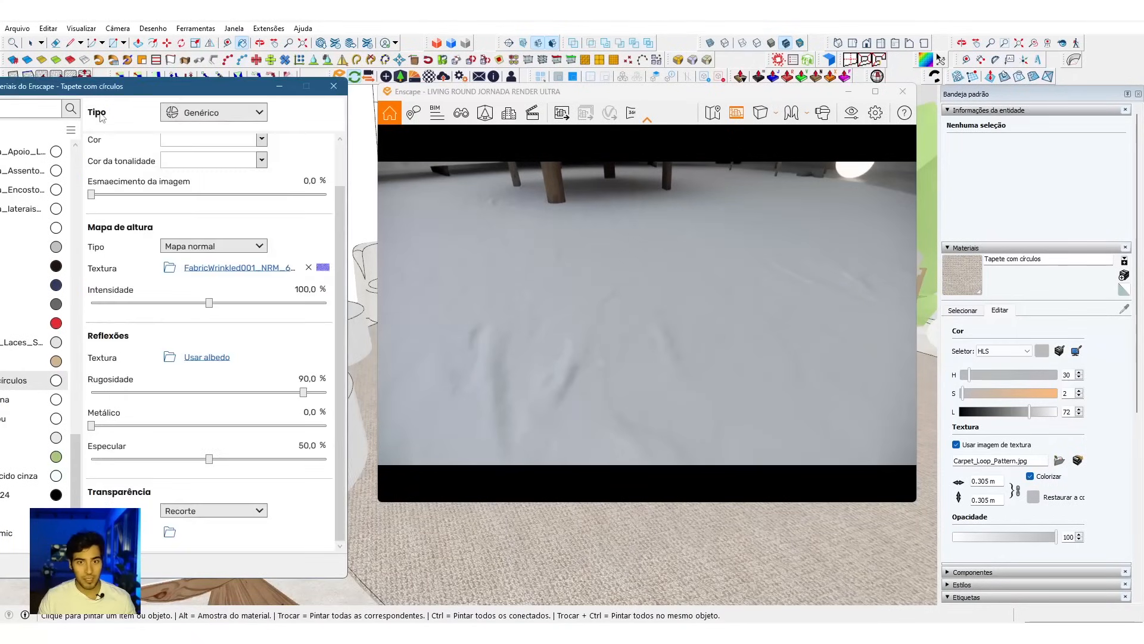
pyautogui.click(322, 179)
pyautogui.write('1')
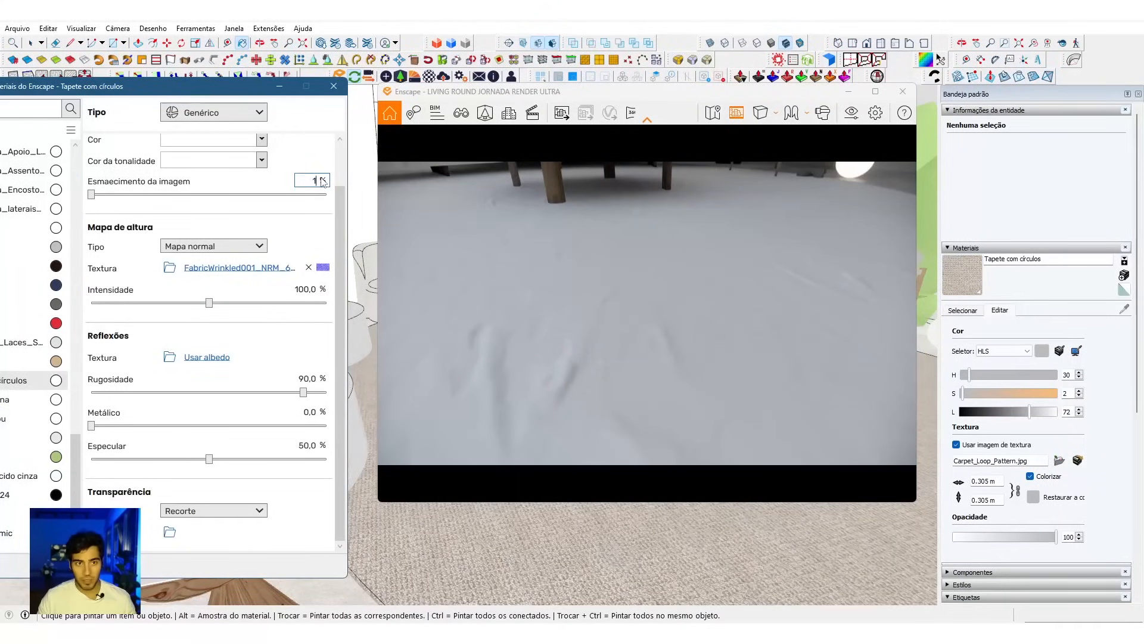
pyautogui.write('00')
pyautogui.press('Return')
pyautogui.scroll(-5, 594, 287)
pyautogui.moveTo(594, 288); pyautogui.dragTo(636, 335)
pyautogui.scroll(5, 636, 335)
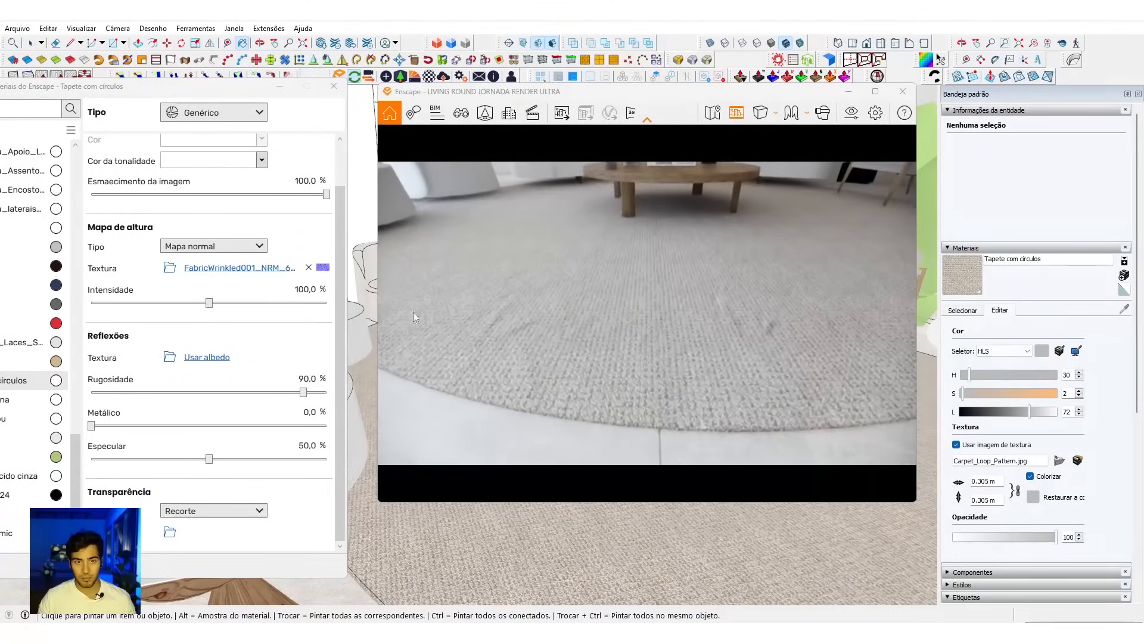
# Step: Resize the rug's normal map to 3 m wide by 1,5 m high and set its rotation to 360°
pyautogui.click(250, 269)
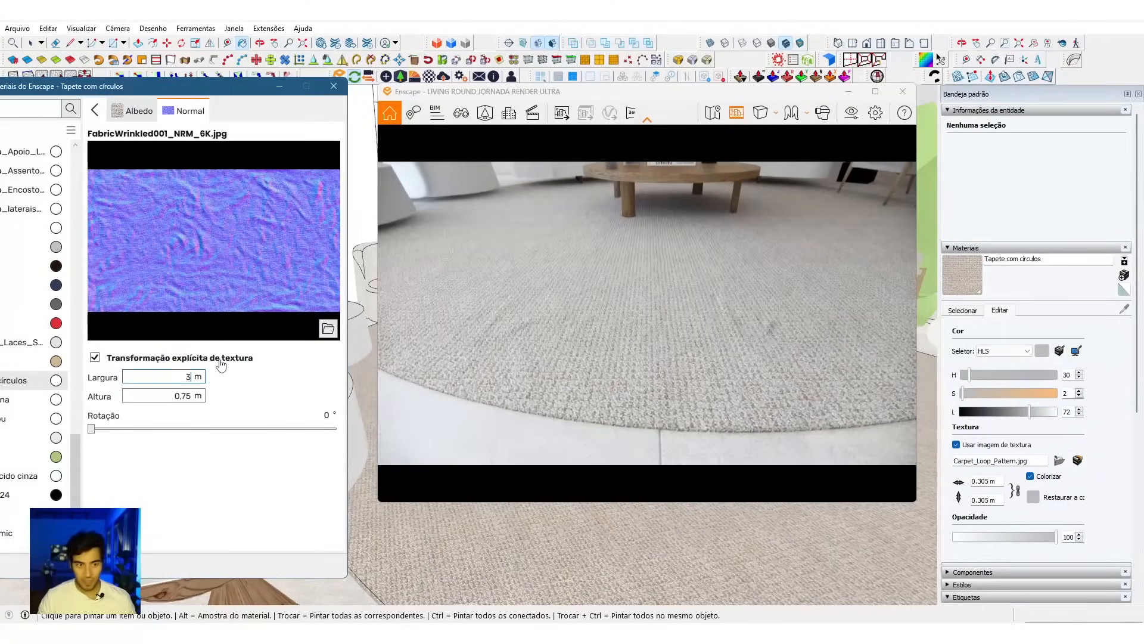
pyautogui.doubleClick(191, 397)
pyautogui.write('1')
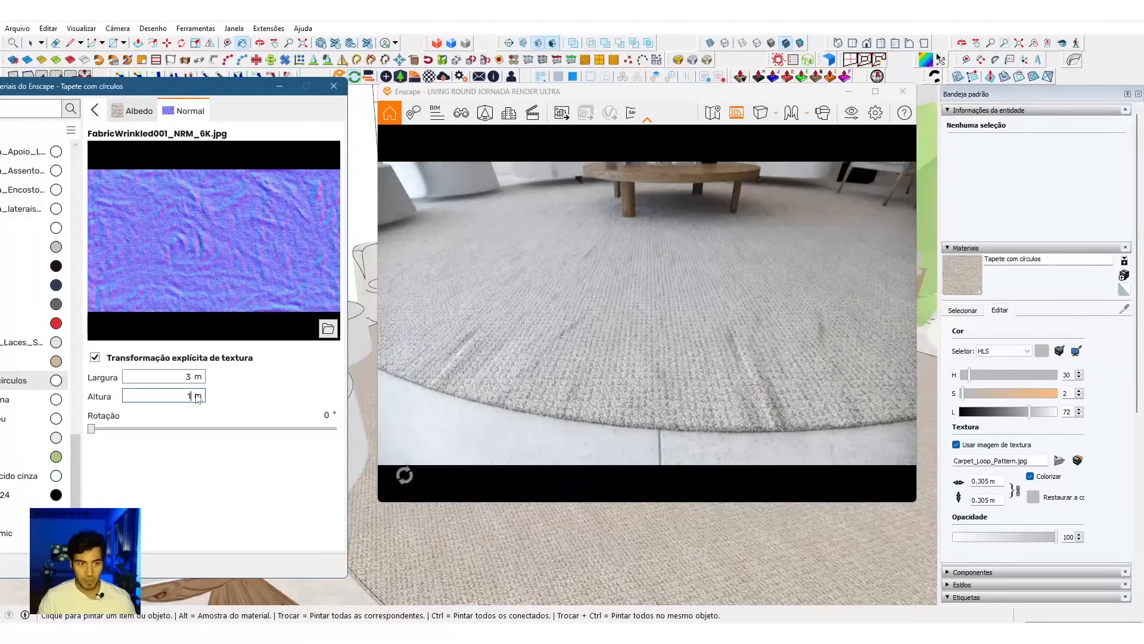
pyautogui.write(',5')
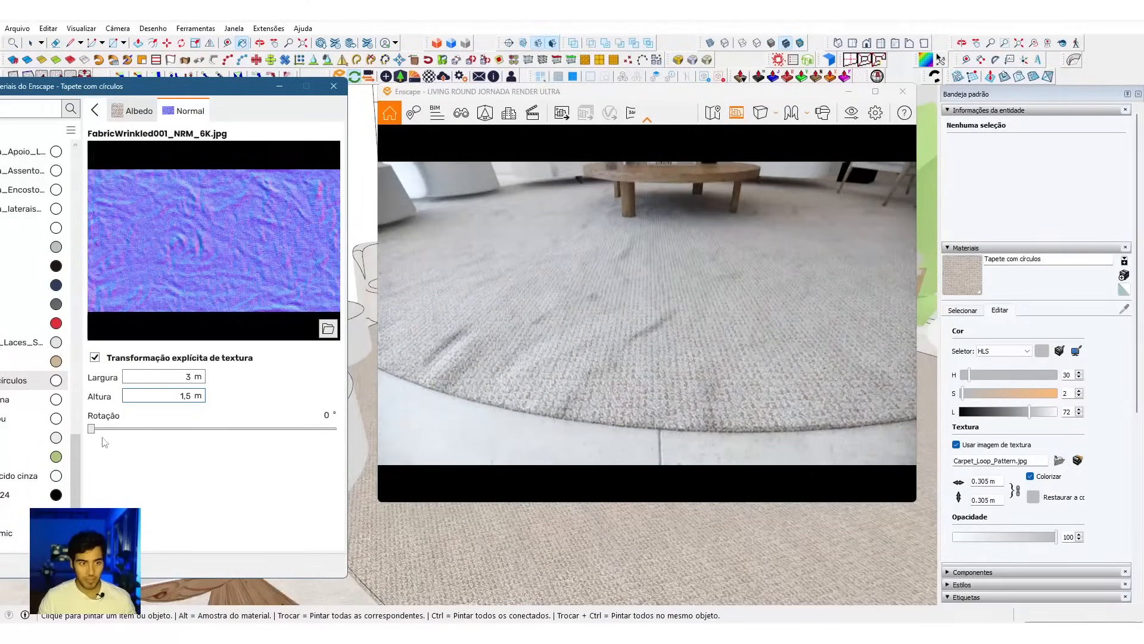
pyautogui.moveTo(92, 429); pyautogui.dragTo(210, 433)
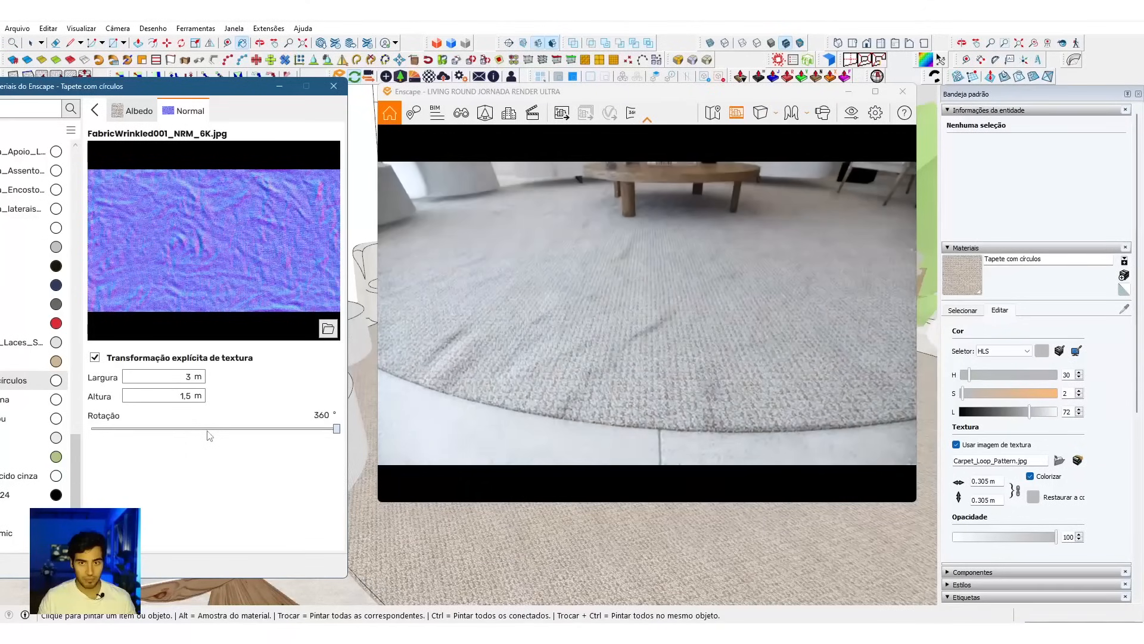
# Step: Try height map intensities of 200% and 150% on the rug, checking the folds across the living room
pyautogui.click(96, 110)
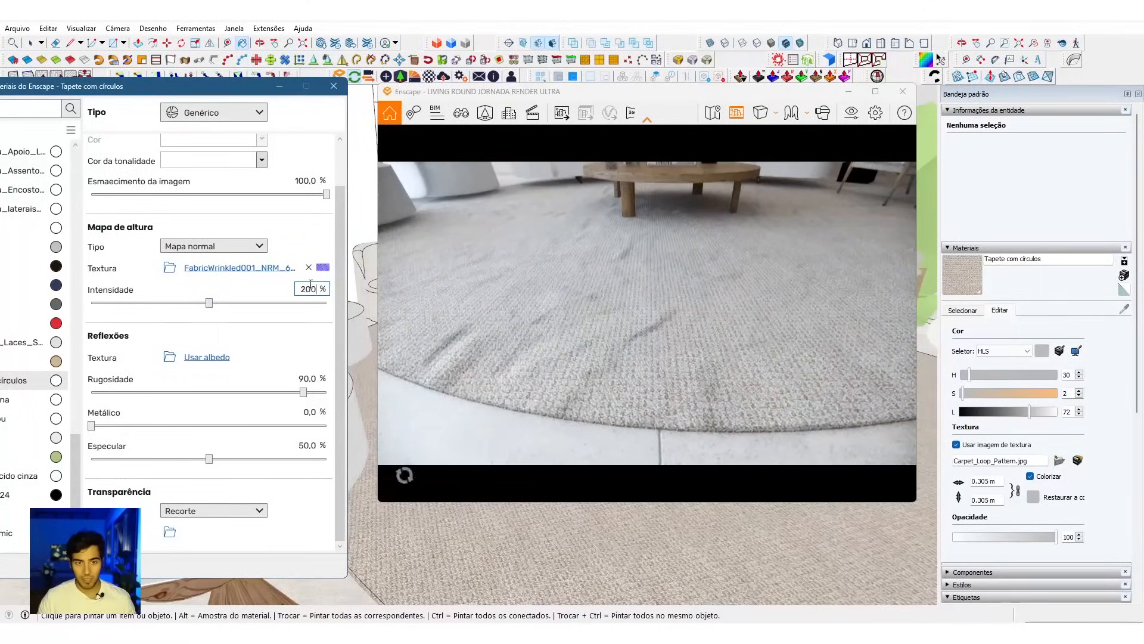
pyautogui.press('Return')
pyautogui.moveTo(614, 321)
pyautogui.mouseDown(button='right')
pyautogui.moveTo(602, 298)
pyautogui.moveTo(626, 286)
pyautogui.moveTo(608, 310)
pyautogui.moveTo(587, 310)
pyautogui.moveTo(614, 320)
pyautogui.mouseUp(button='right')
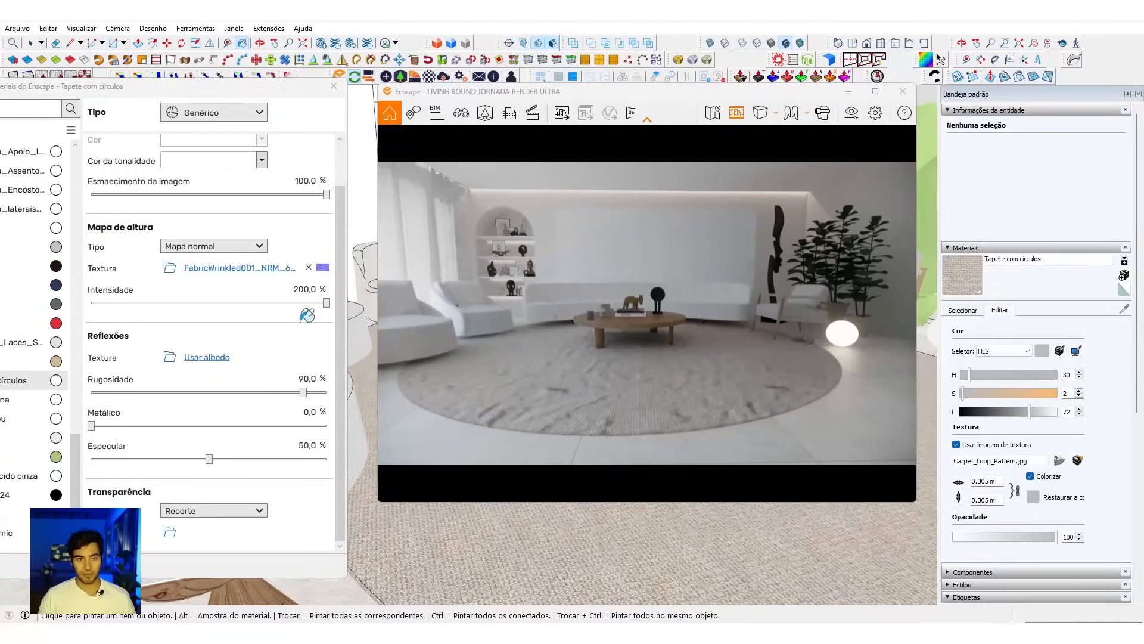
pyautogui.click(310, 288)
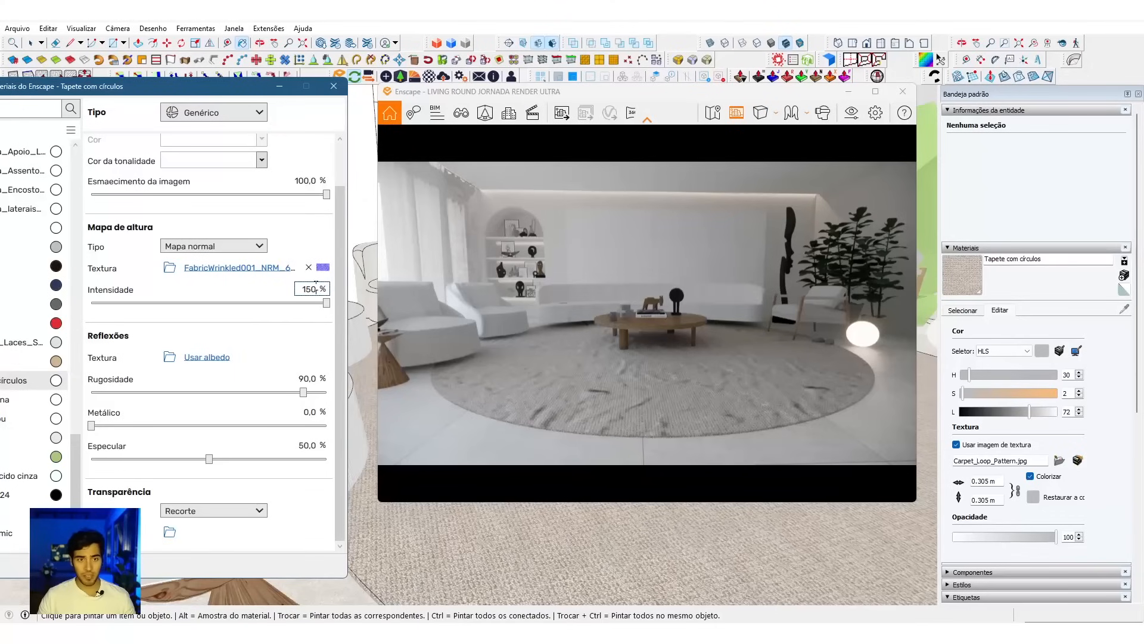
pyautogui.moveTo(630, 378); pyautogui.dragTo(630, 393, button='right')
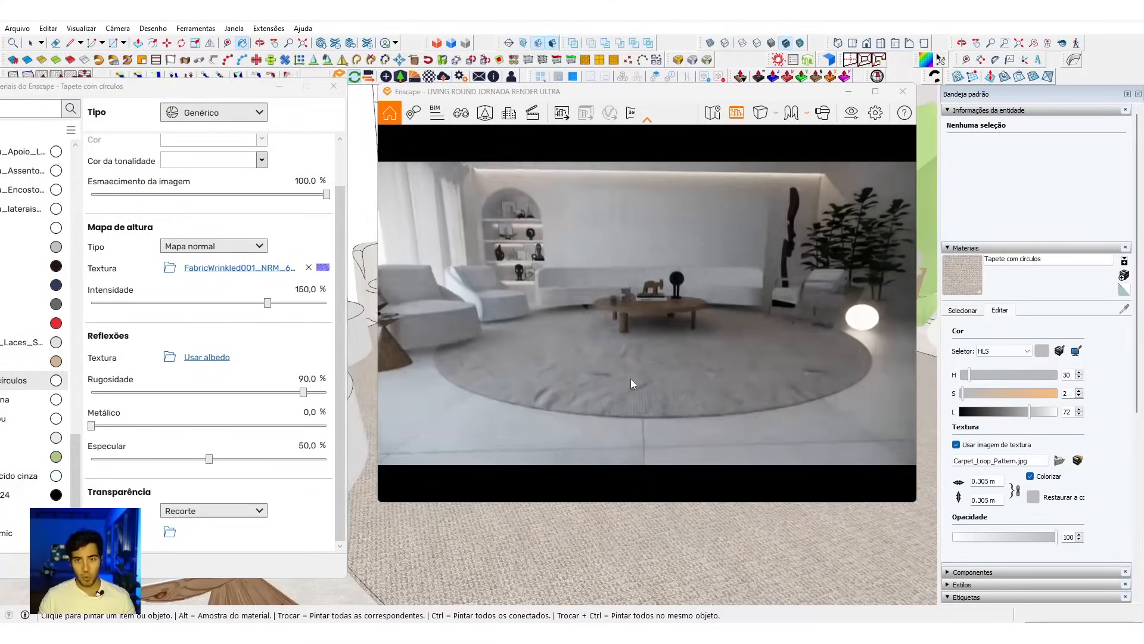
pyautogui.scroll(2, 631, 378)
pyautogui.moveTo(402, 284); pyautogui.dragTo(401, 292, button='right')
pyautogui.scroll(2, 402, 284)
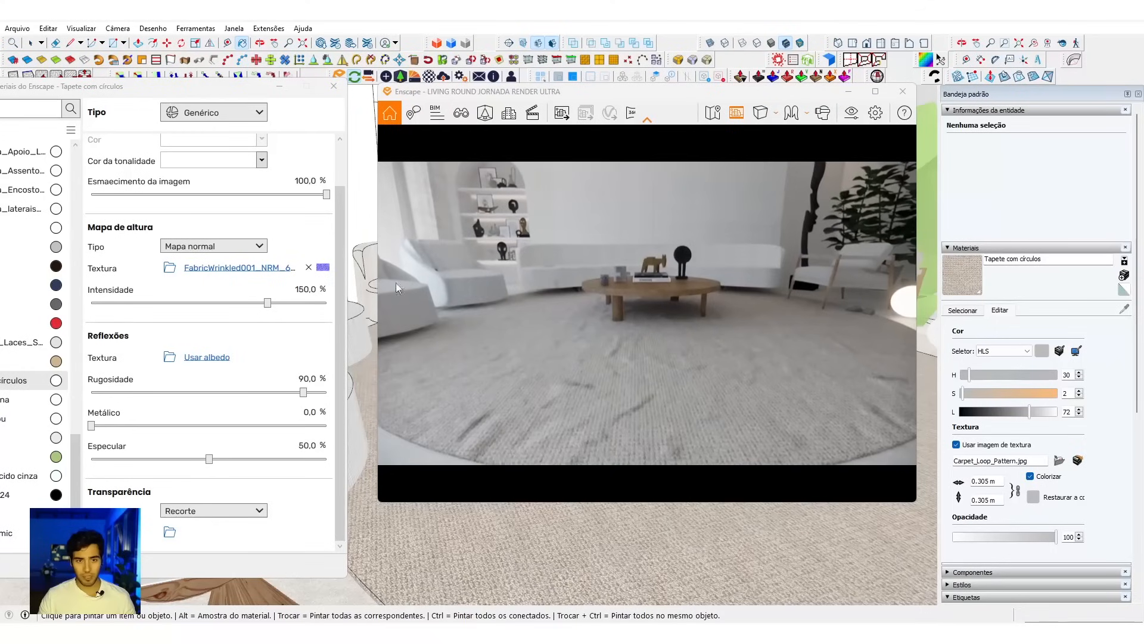
# Step: Set the rug's height map intensity to 120% and inspect the surface up close in the render
pyautogui.click(308, 290)
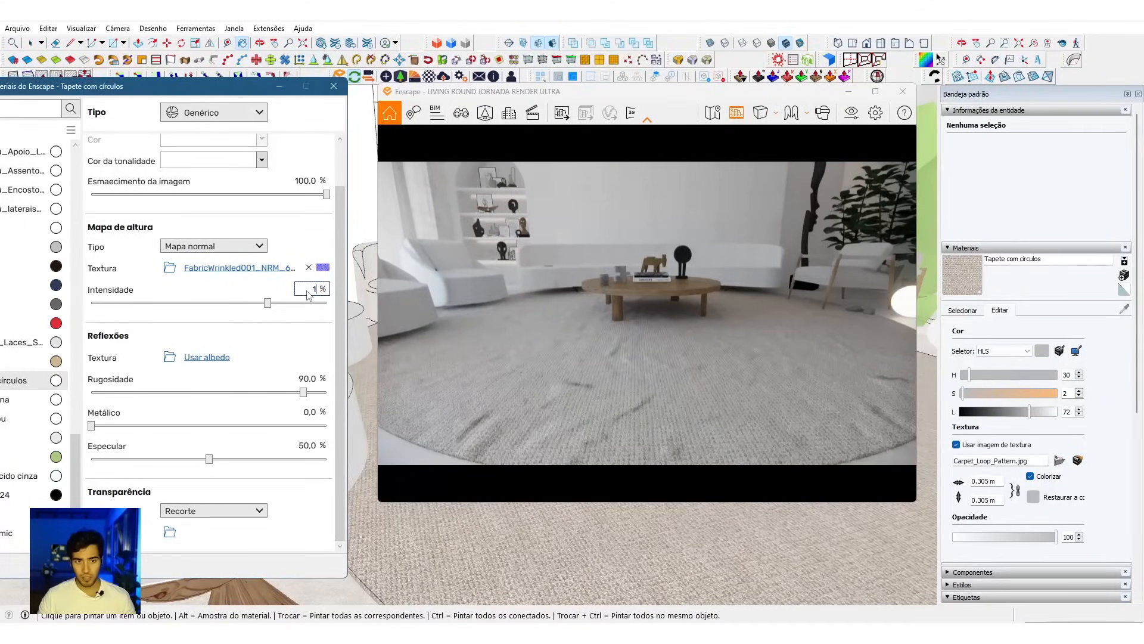
pyautogui.moveTo(739, 447); pyautogui.dragTo(703, 411, button='right')
pyautogui.scroll(3, 665, 376)
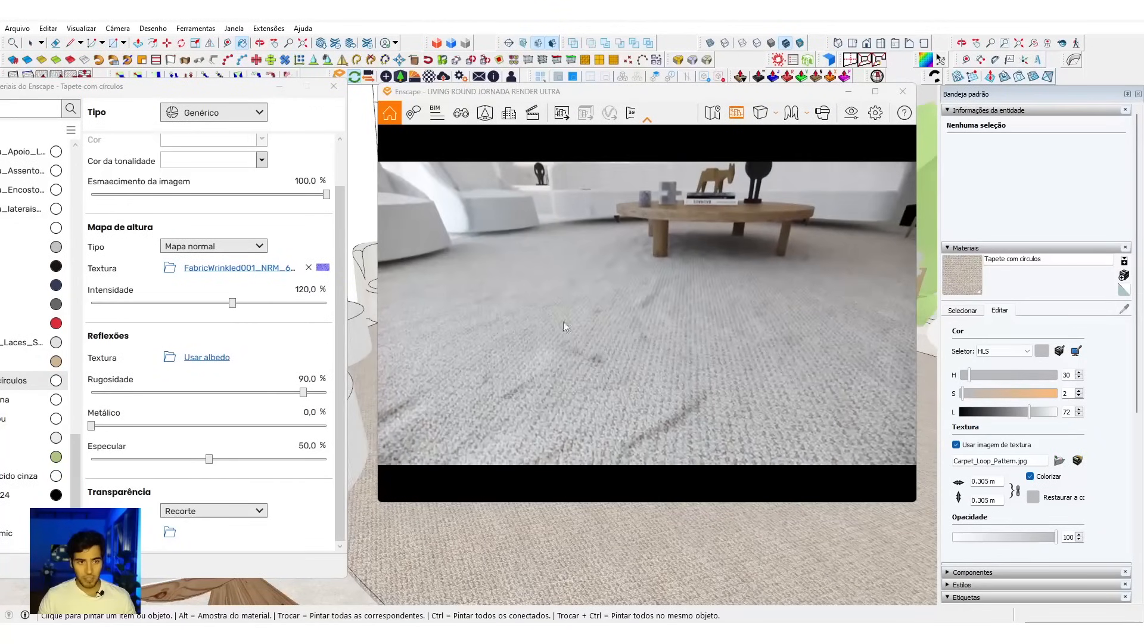
pyautogui.scroll(3, 737, 325)
# Step: Use the albedo texture as the rug's reflection map and open its roughness texture settings
pyautogui.click(209, 357)
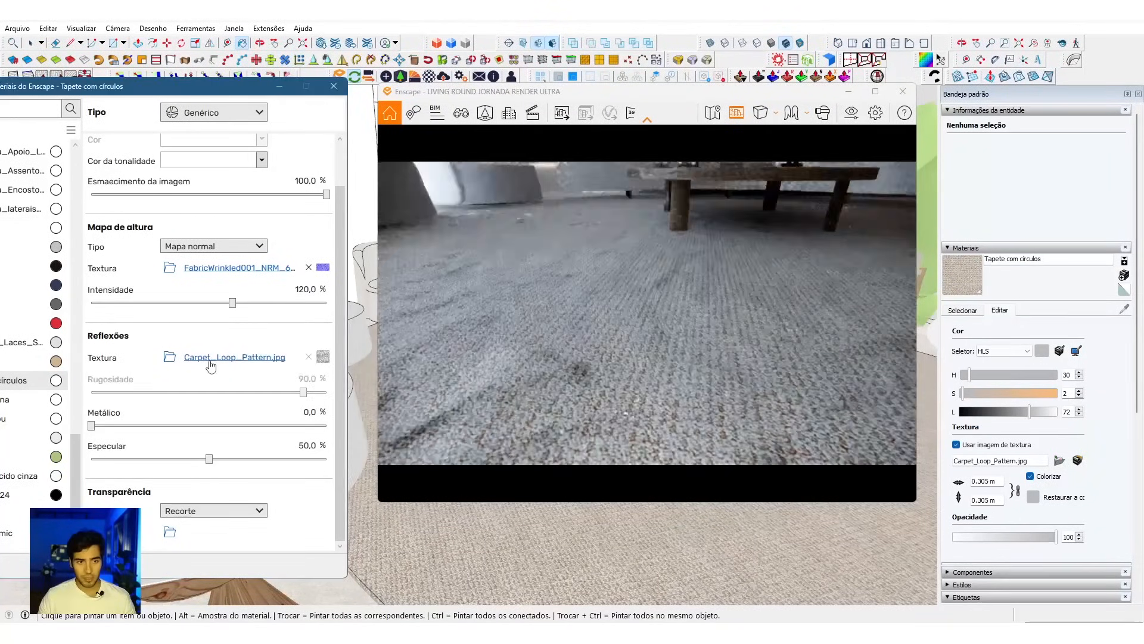
pyautogui.click(322, 358)
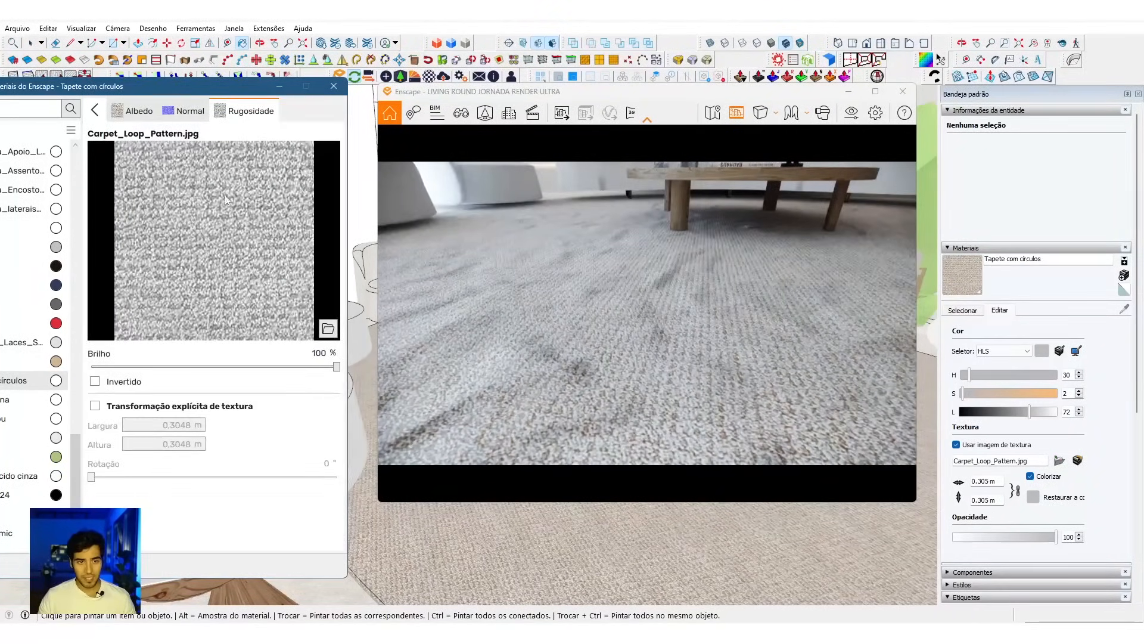
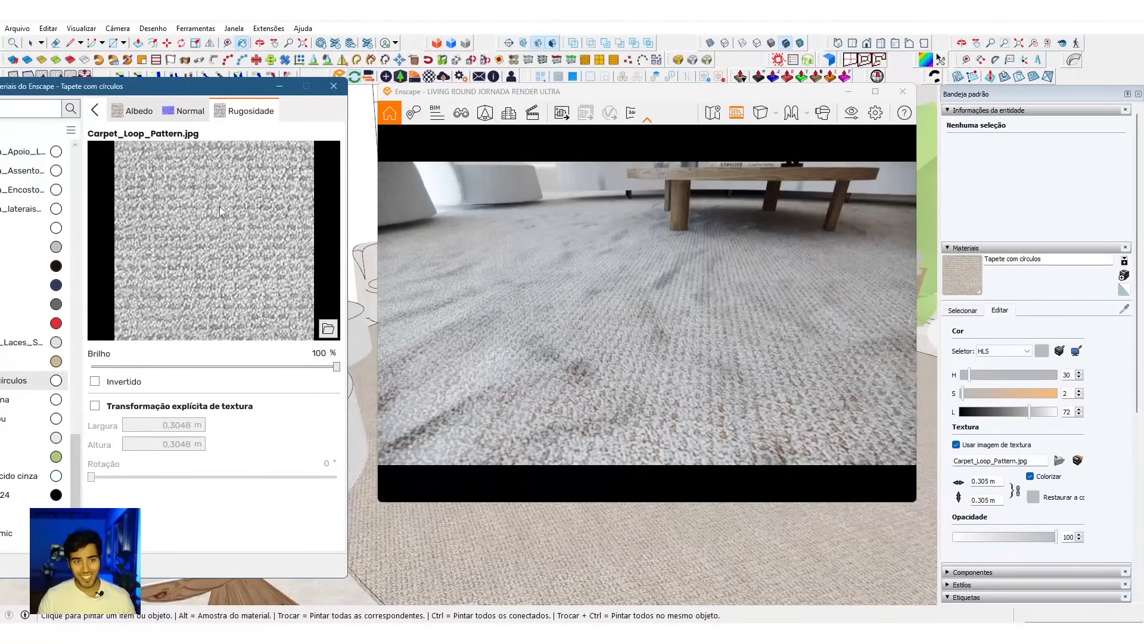
# Step: Try inverting the Carpet_Loop_Pattern.jpg roughness texture of the rug material
pyautogui.click(97, 115)
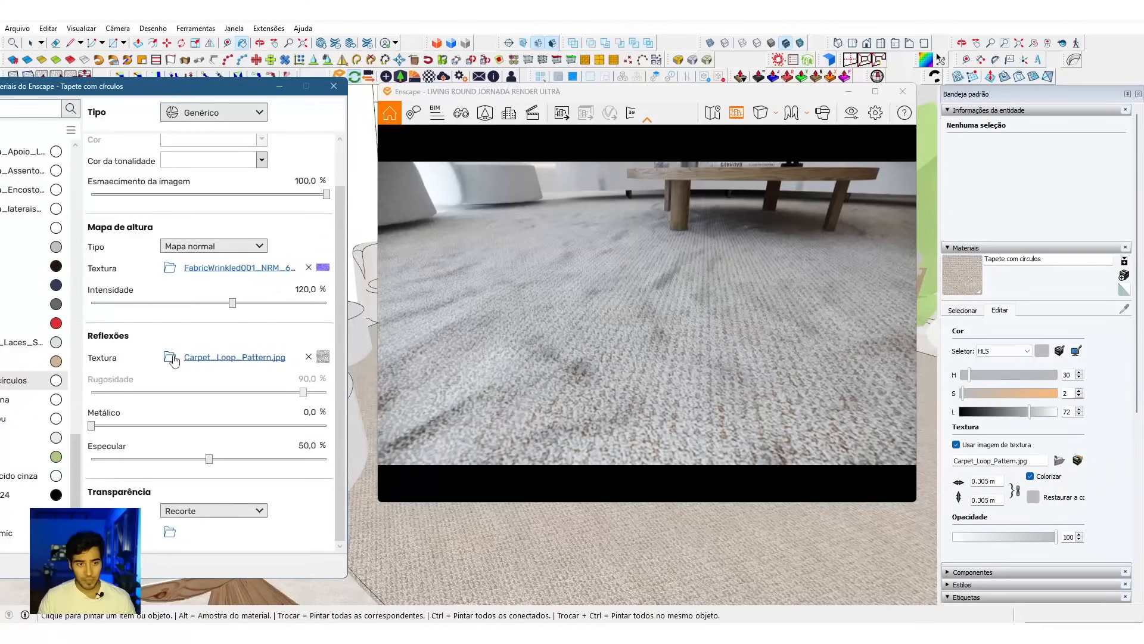
pyautogui.click(242, 357)
pyautogui.click(127, 382)
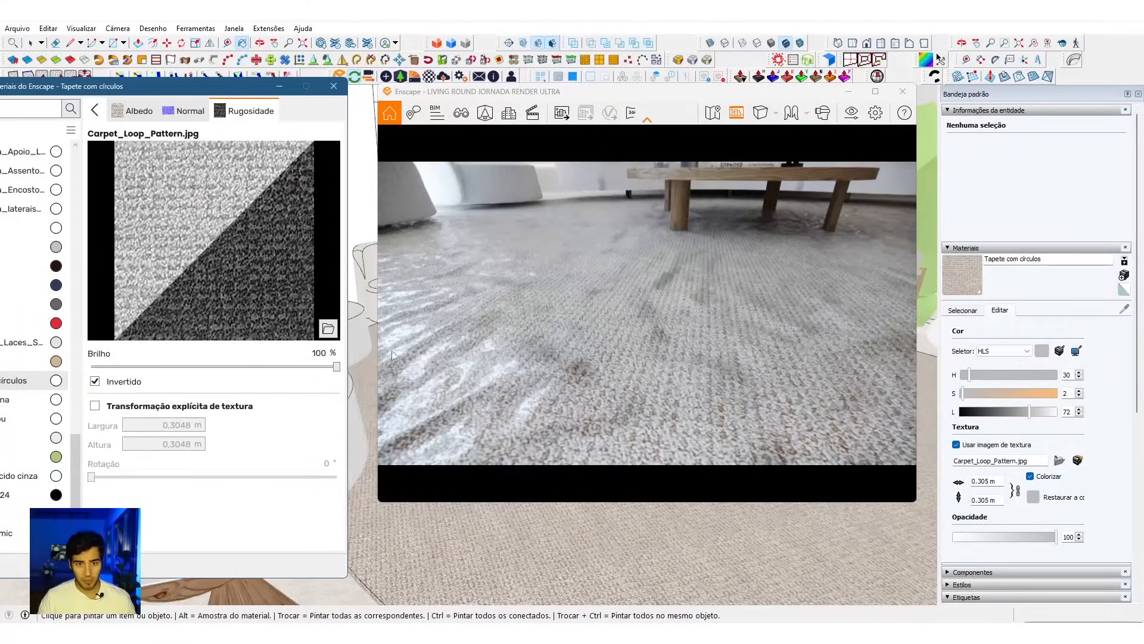
pyautogui.click(95, 382)
pyautogui.click(96, 111)
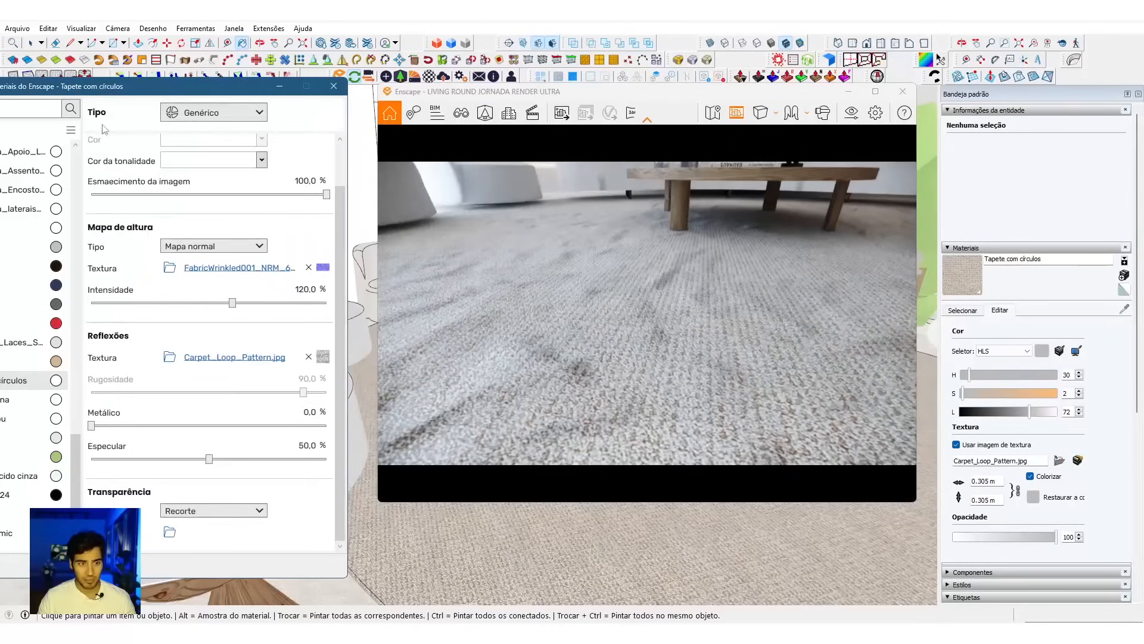
# Step: Set the rug material's metallic value to 15% and its specular value to 100%
pyautogui.press('Return')
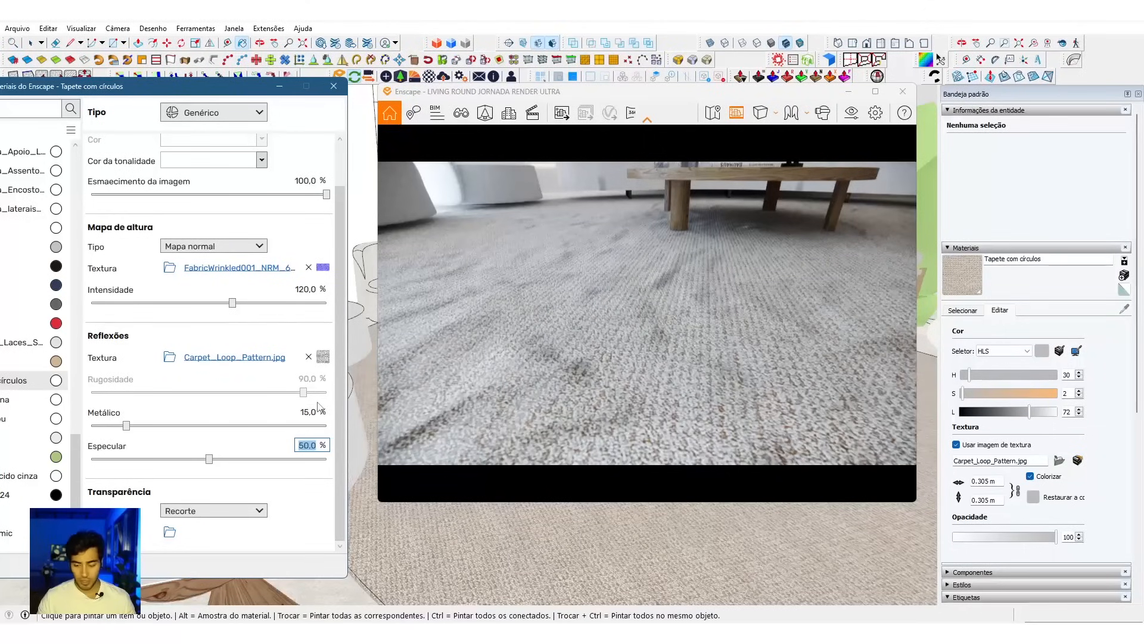
pyautogui.write('30')
pyautogui.press('Return')
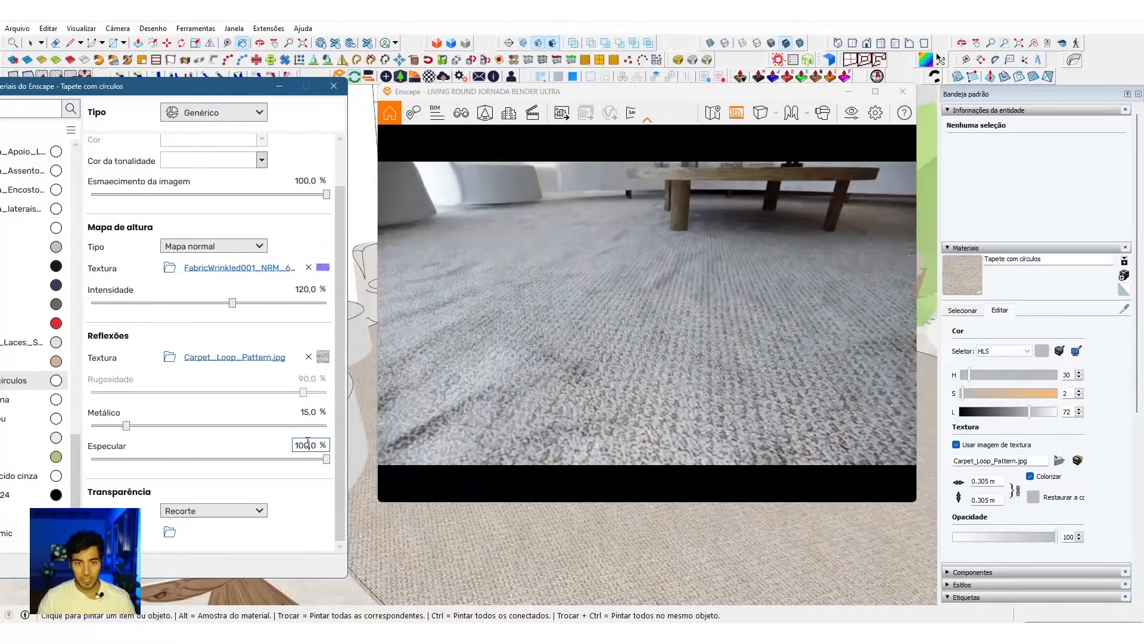
# Step: Set the rug material's normal map intensity to 160% and check the rug in the rendered living room
pyautogui.press('s')
pyautogui.moveTo(524, 369); pyautogui.dragTo(611, 280)
pyautogui.press('s')
pyautogui.moveTo(647, 334); pyautogui.dragTo(683, 316)
pyautogui.press('s')
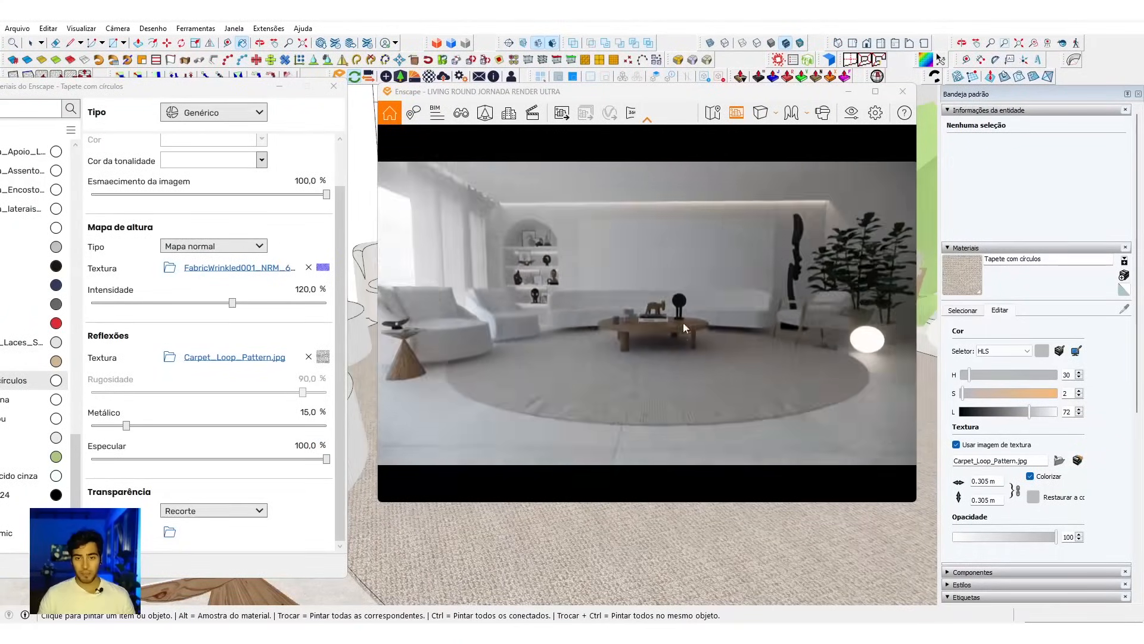
pyautogui.moveTo(706, 385); pyautogui.dragTo(642, 391)
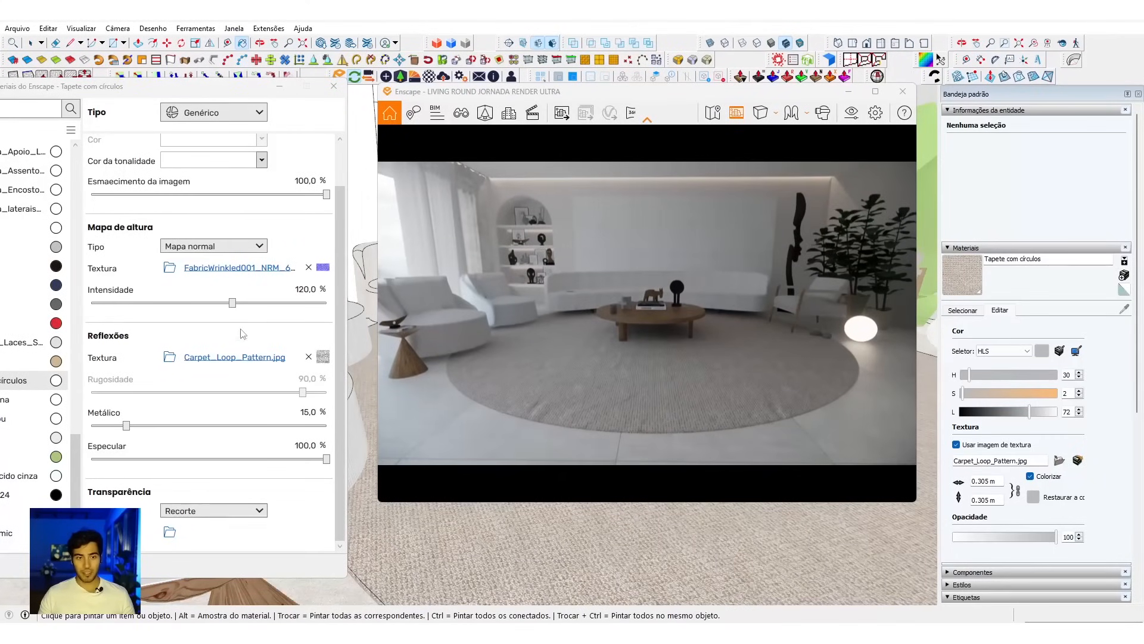
pyautogui.doubleClick(303, 288)
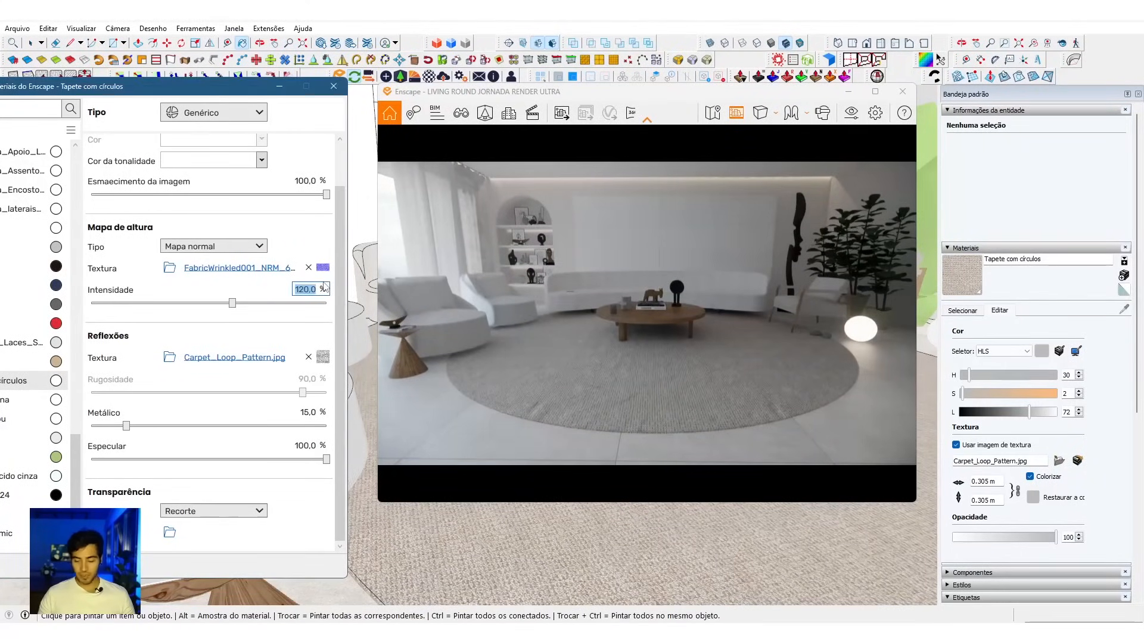
pyautogui.press('s')
pyautogui.moveTo(671, 380); pyautogui.dragTo(639, 351)
pyautogui.press('w')
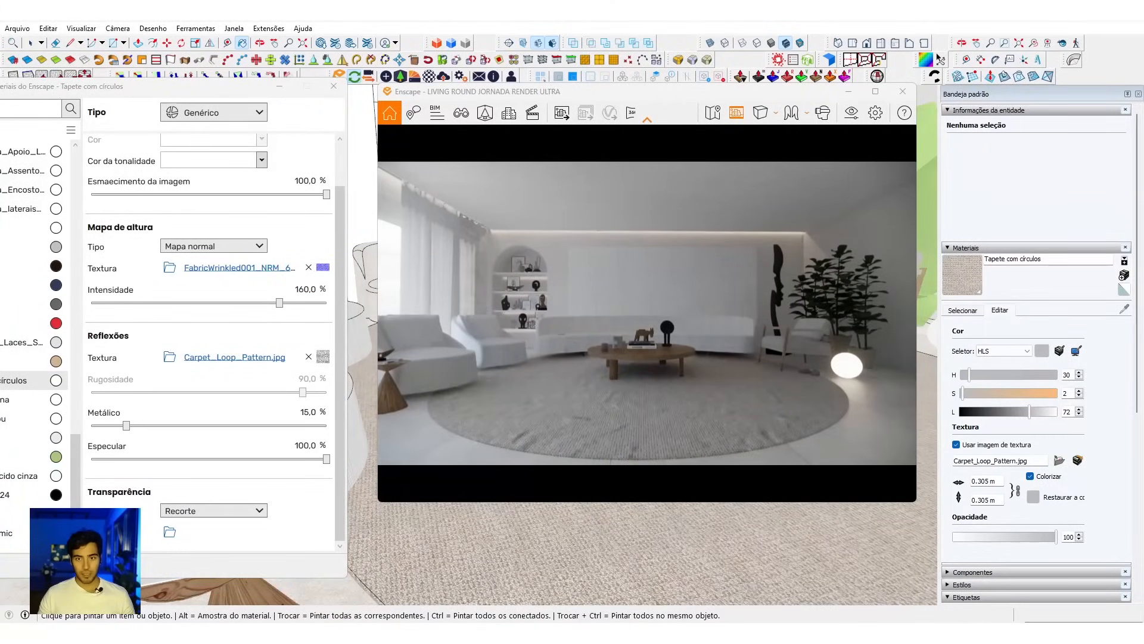
pyautogui.press('s')
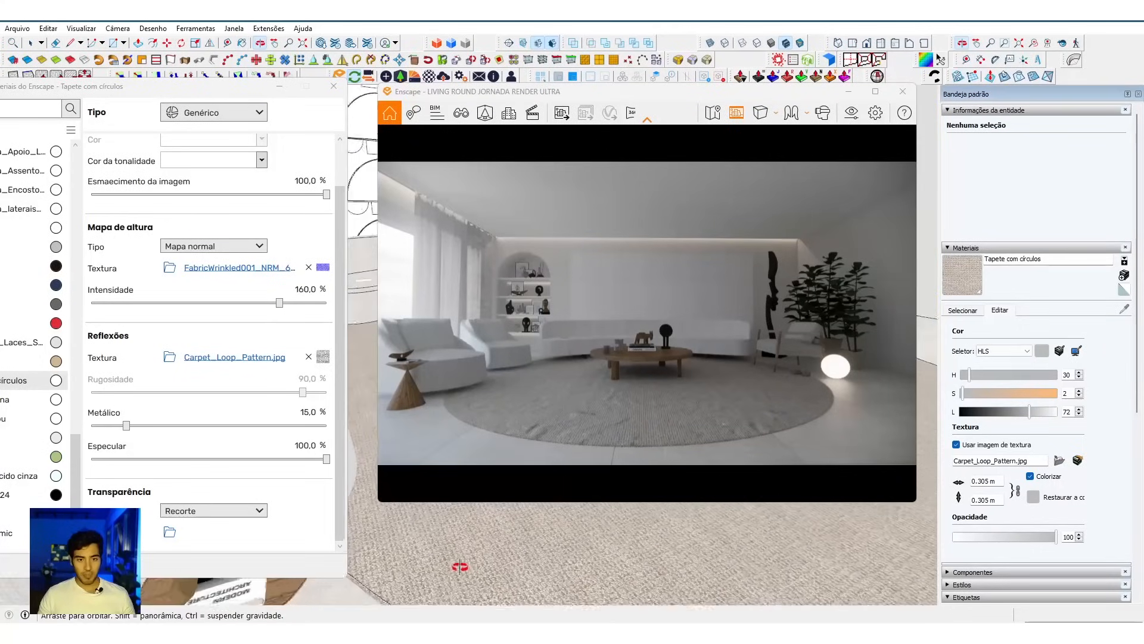
# Step: Sample the armchair seat's material PoltronaFiera_Assento_Leather and set its texture size to 0.6 m
pyautogui.moveTo(650, 95); pyautogui.dragTo(634, 368)
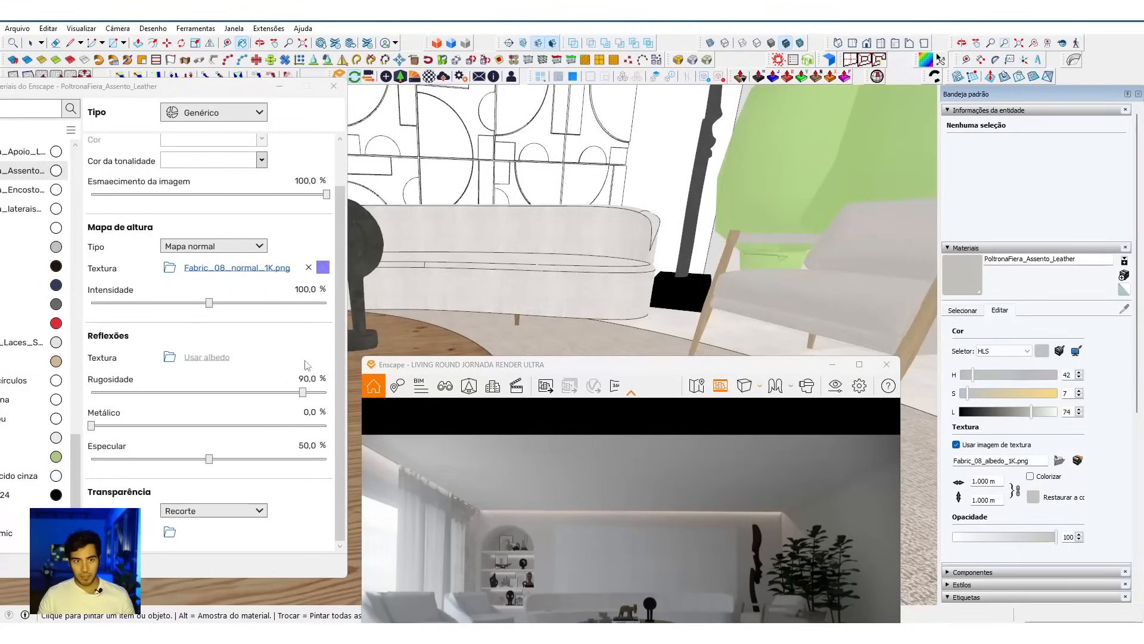
pyautogui.press('w')
pyautogui.moveTo(618, 553); pyautogui.dragTo(696, 541)
pyautogui.press('w')
pyautogui.press('s')
pyautogui.click(986, 482)
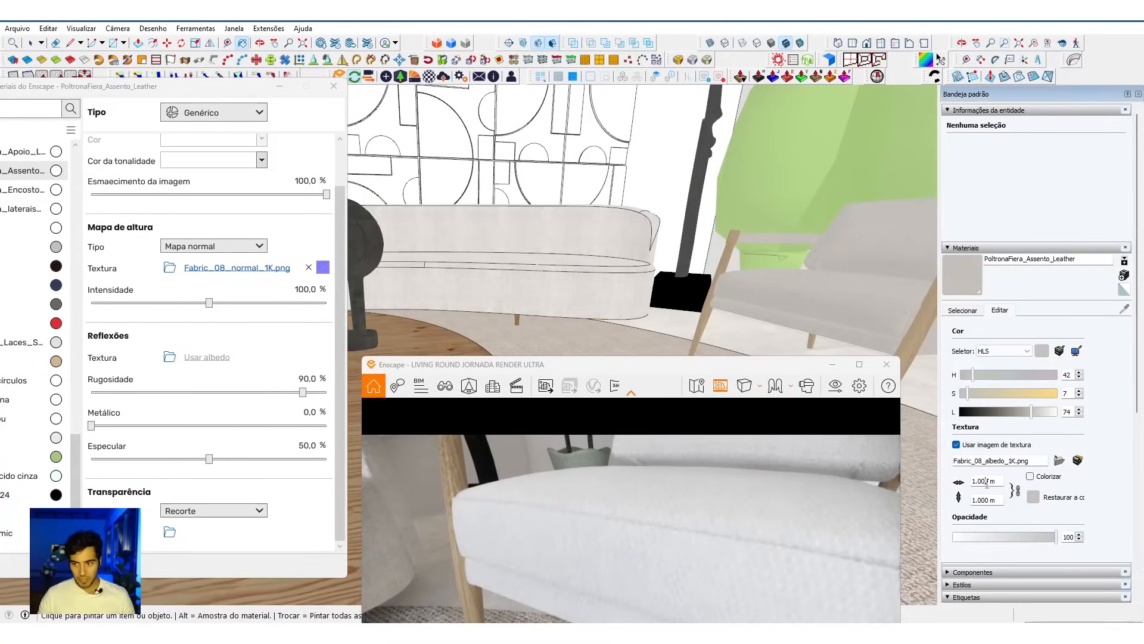
pyautogui.write('.6')
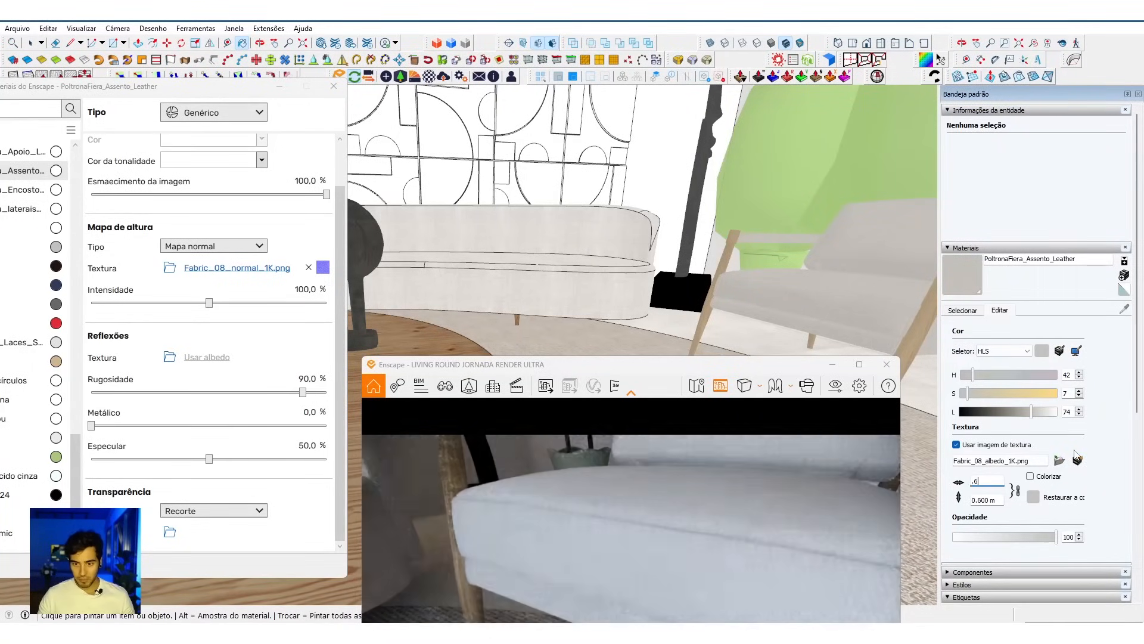
# Step: Set the armchair seat material's normal map intensity to 150%
pyautogui.click(301, 289)
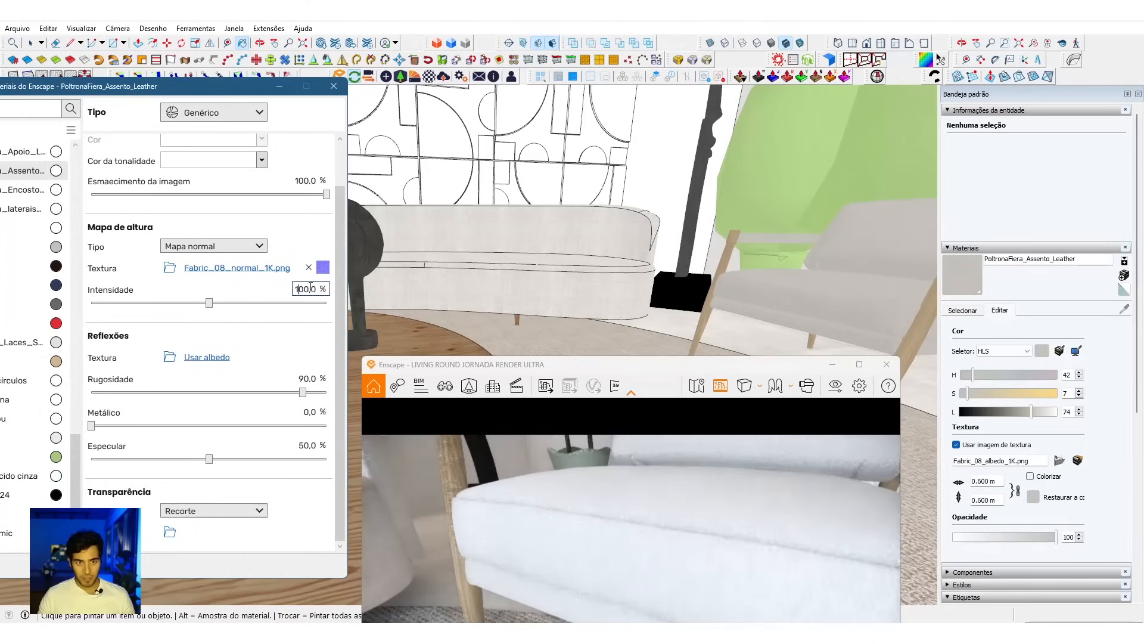
pyautogui.write('150')
pyautogui.press('Return')
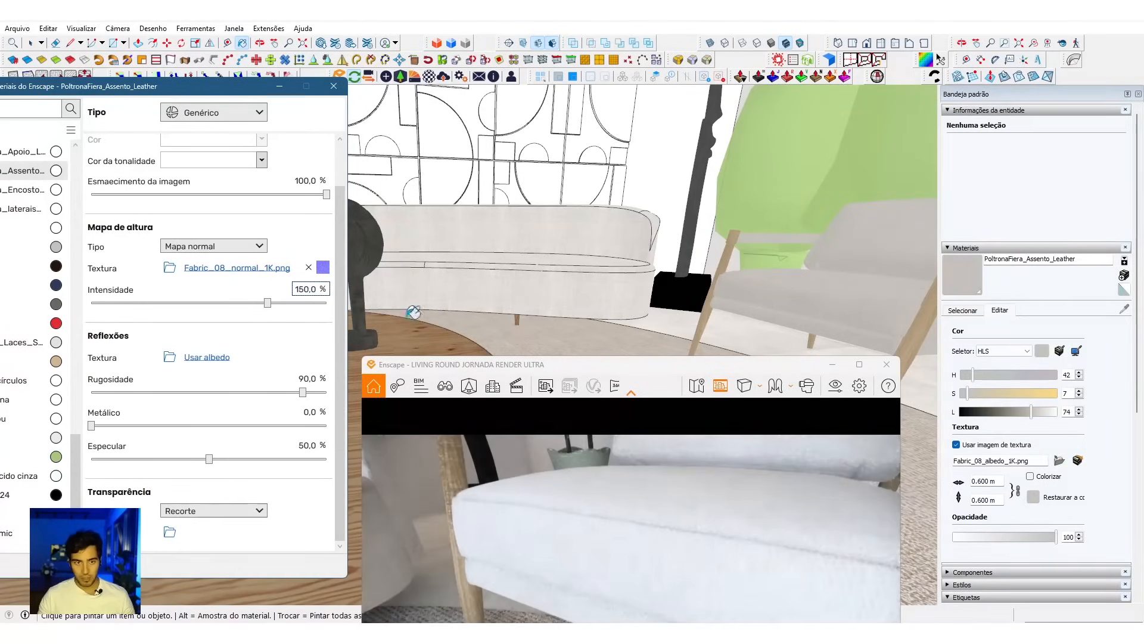
pyautogui.moveTo(575, 572); pyautogui.dragTo(554, 582)
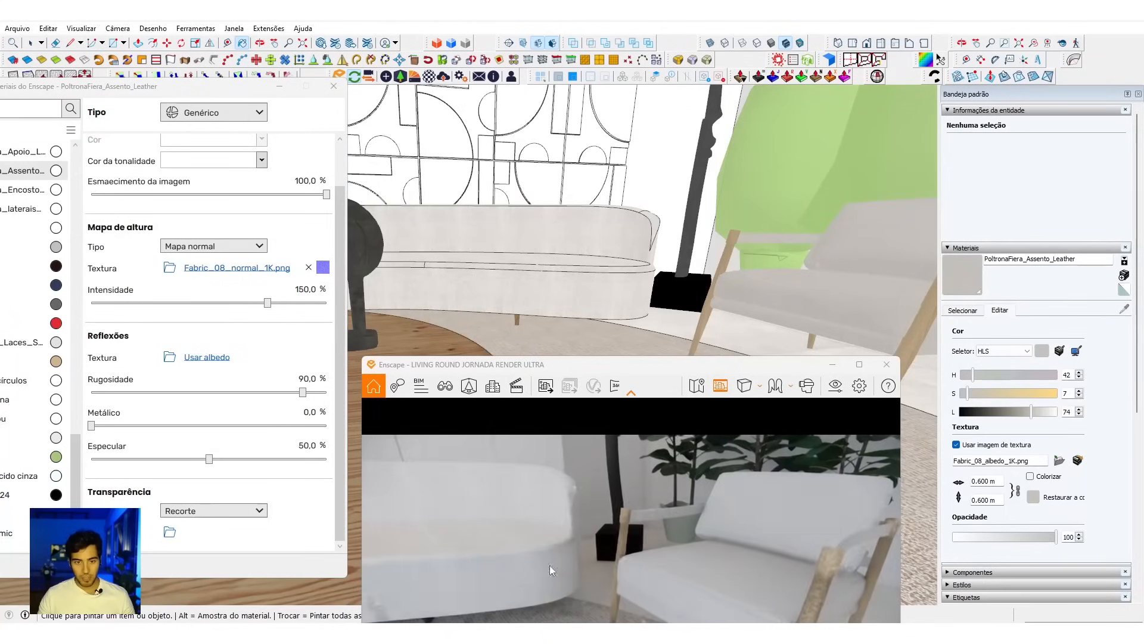
# Step: Sample the curved sofa's tecido_malibu material and load FabricWrinkled005_NRM_6K from the TECIDOS folder as its height map texture
pyautogui.moveTo(567, 302); pyautogui.dragTo(577, 295, button='middle')
pyautogui.keyDown('alt'); pyautogui.click(577, 295); pyautogui.keyUp('alt')
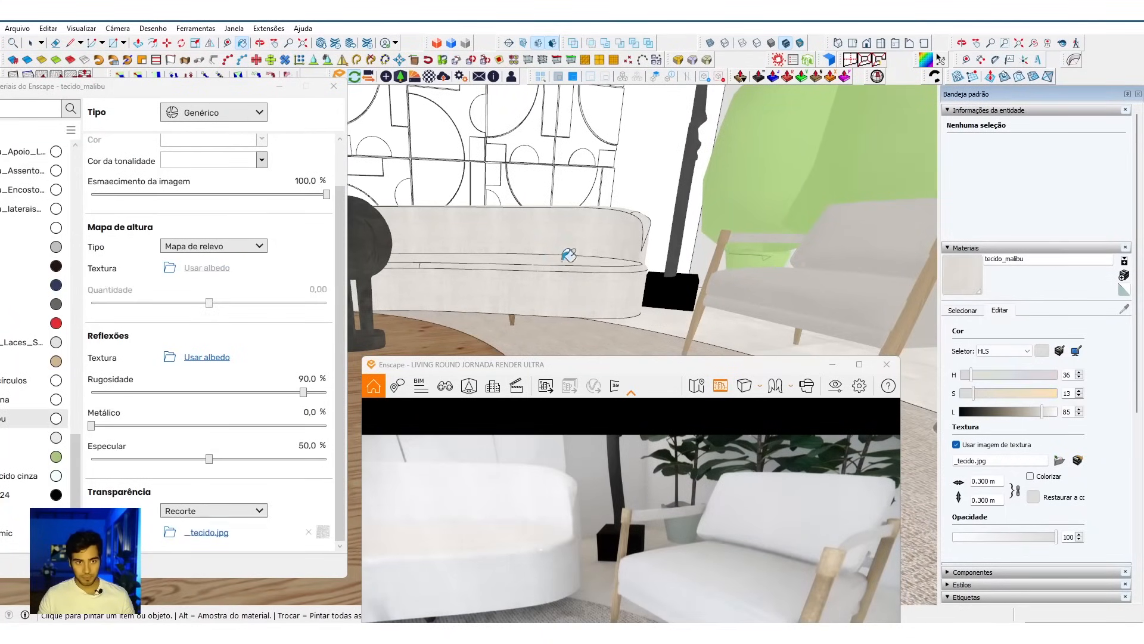
pyautogui.click(307, 531)
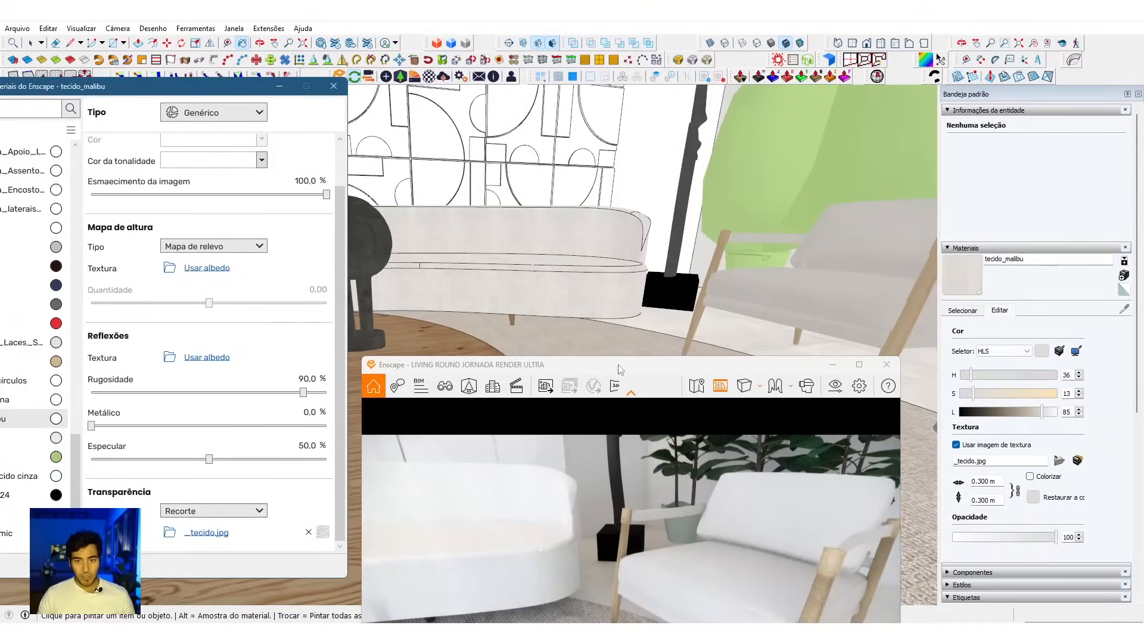
pyautogui.moveTo(617, 364); pyautogui.dragTo(718, 243)
pyautogui.moveTo(741, 339); pyautogui.dragTo(739, 472, button='right')
pyautogui.click(171, 269)
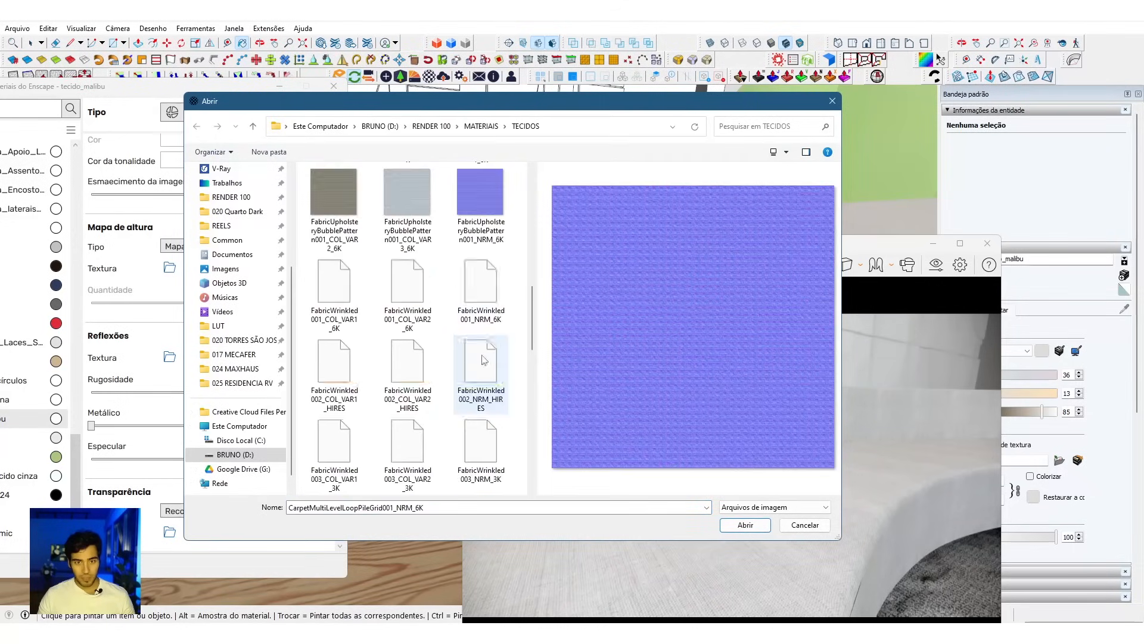
pyautogui.click(484, 362)
pyautogui.click(487, 299)
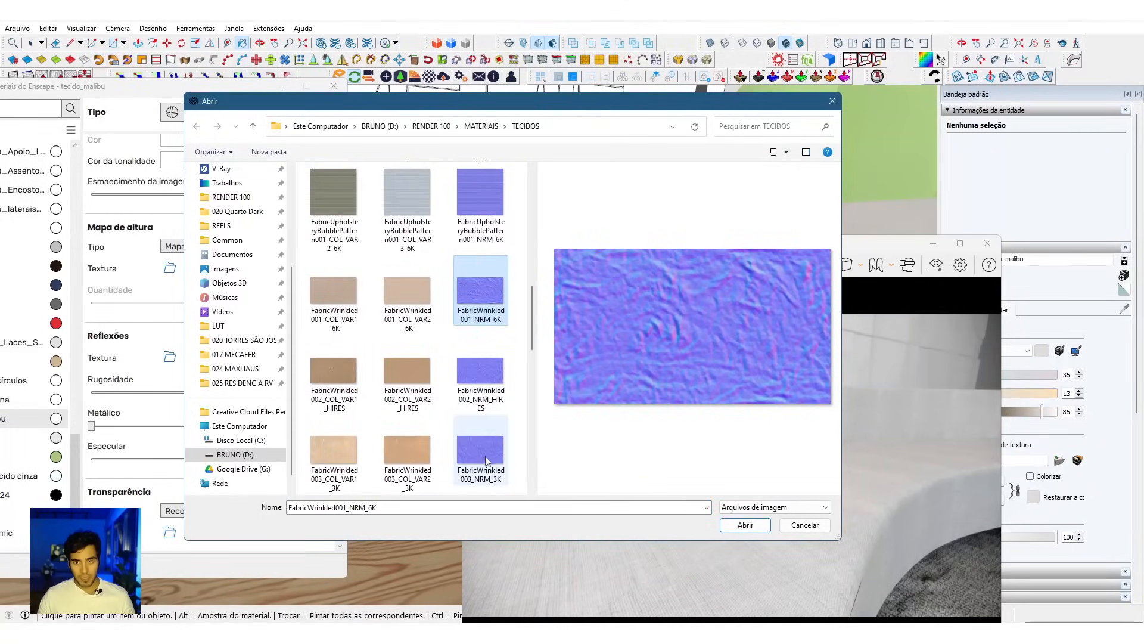
pyautogui.scroll(-3, 495, 199)
pyautogui.click(427, 385)
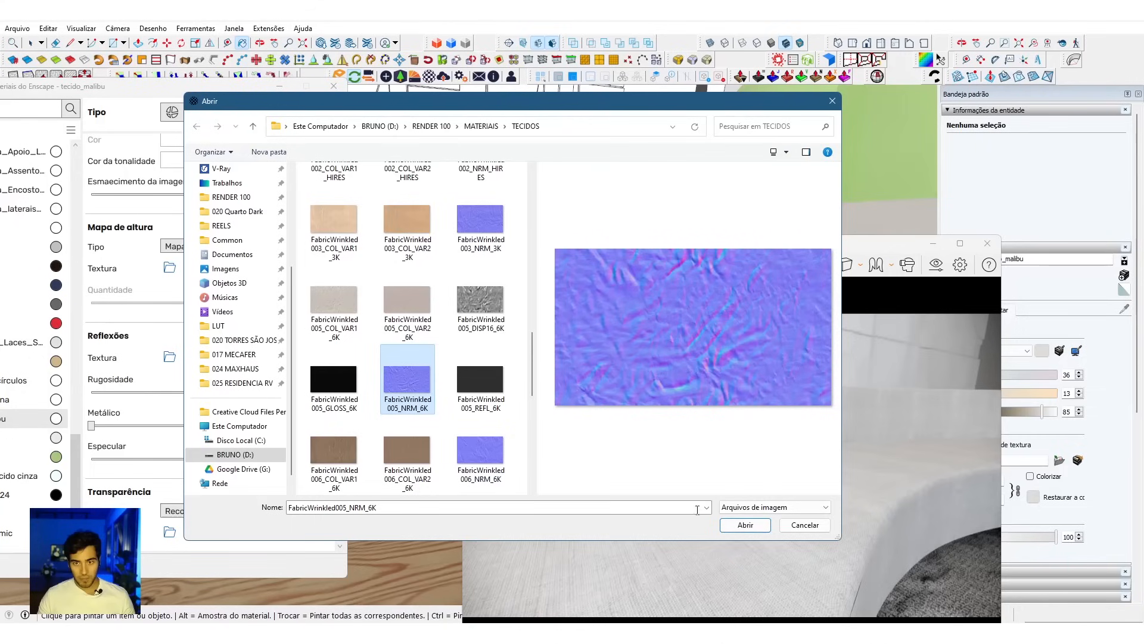
pyautogui.click(762, 527)
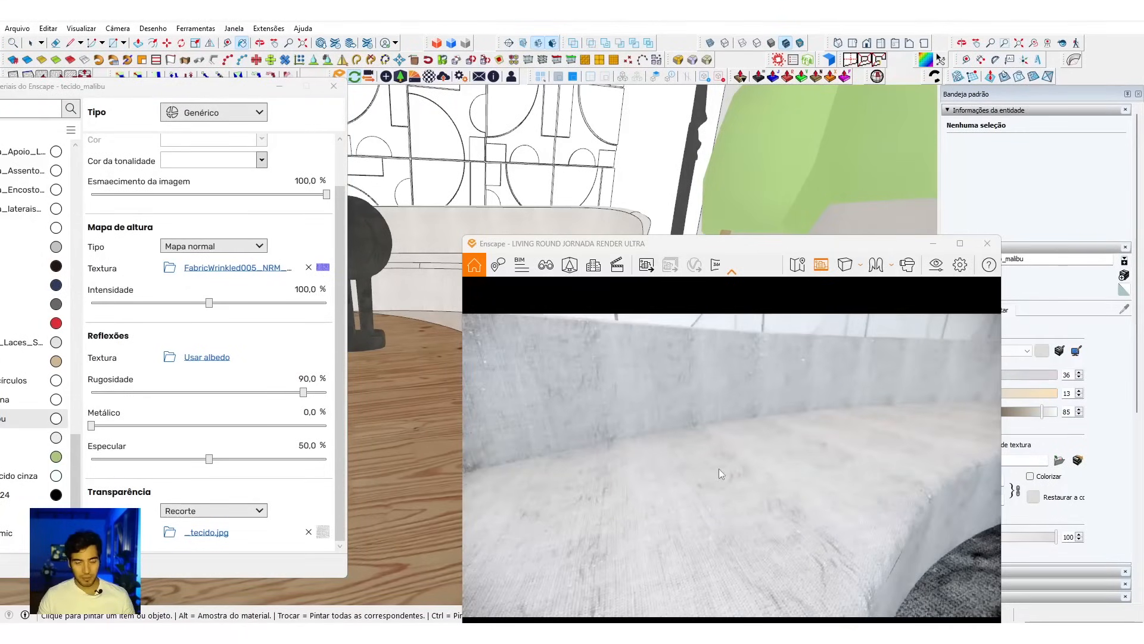
# Step: Enable explicit texture transformation for the sofa's normal map, with a width of 2 m and a height of 1 m
pyautogui.scroll(-5, 693, 482)
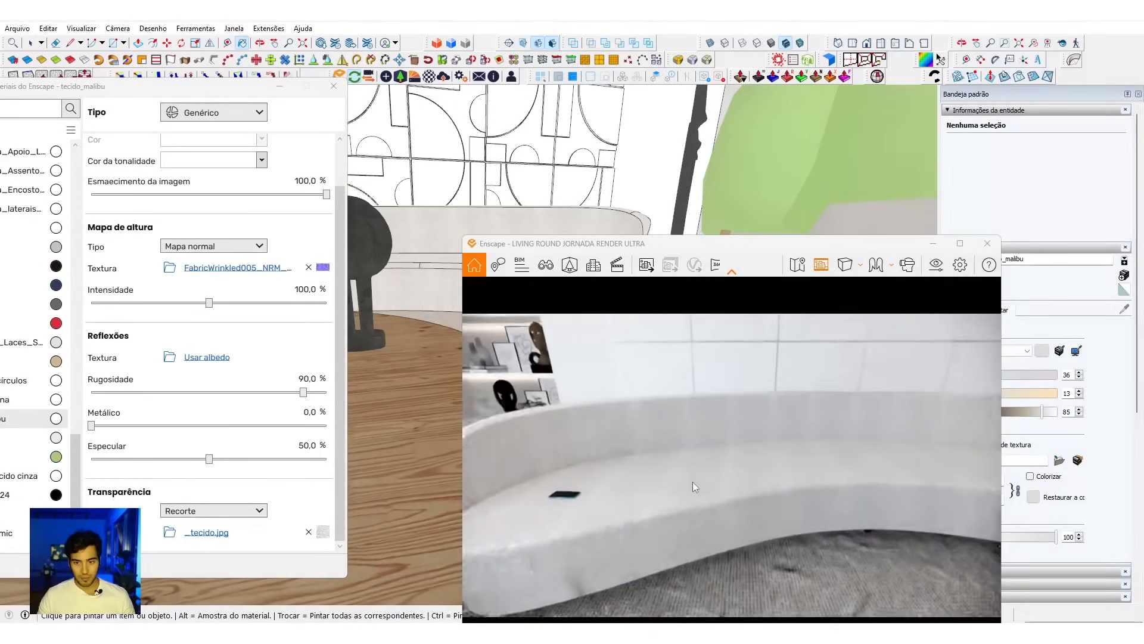
pyautogui.scroll(5, 692, 482)
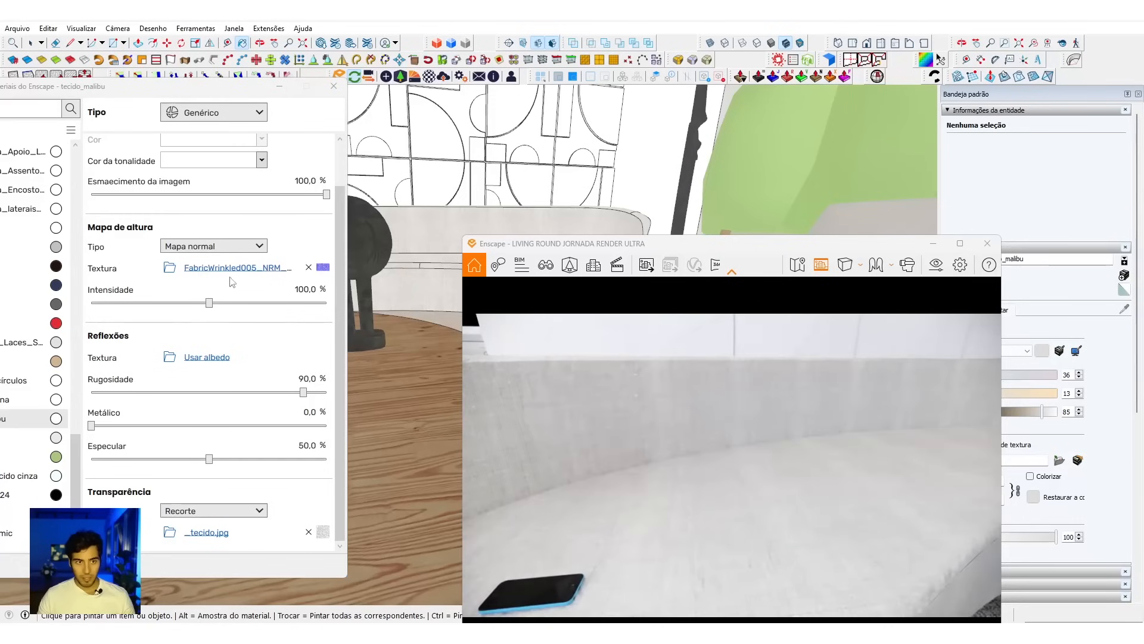
pyautogui.click(237, 267)
pyautogui.click(158, 357)
pyautogui.doubleClick(186, 376)
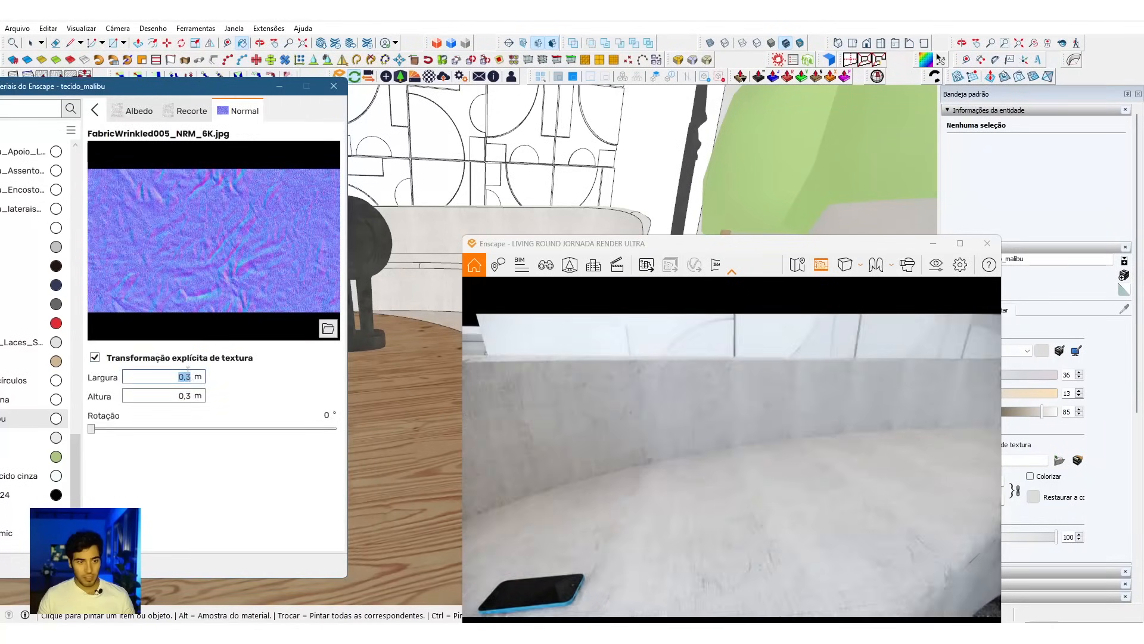
pyautogui.write('2')
pyautogui.press('Tab')
pyautogui.write('1')
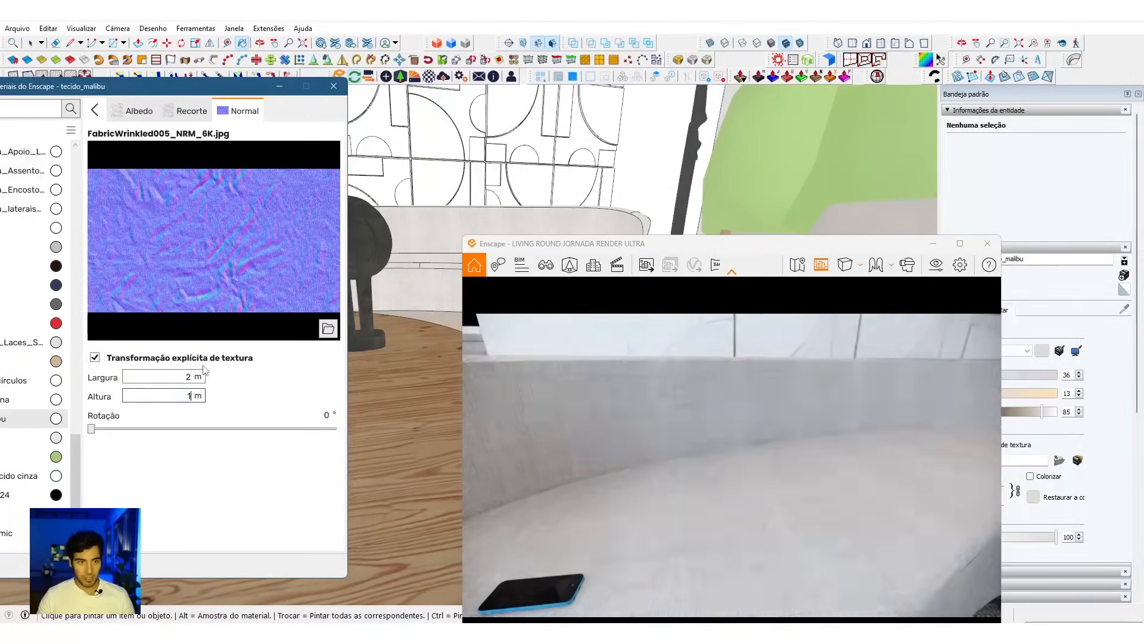
# Step: Inspect the sofa's wrinkles in the render and resize its normal map to 1 m wide and 1.5 m high
pyautogui.scroll(-5, 664, 464)
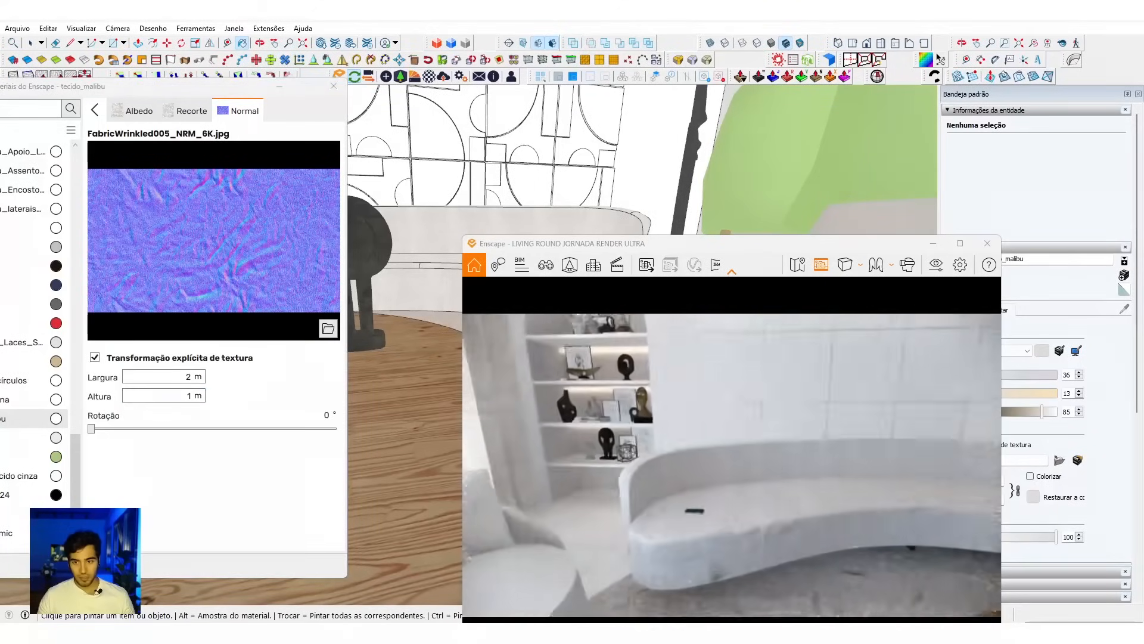
pyautogui.scroll(-8, 732, 465)
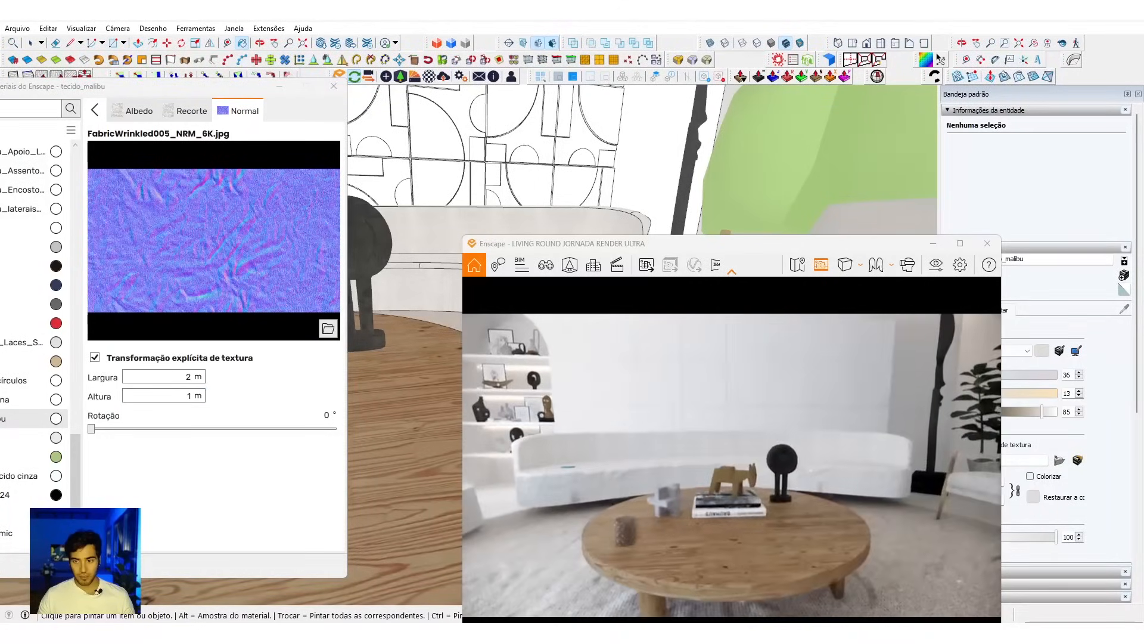
pyautogui.scroll(5, 695, 471)
pyautogui.scroll(8, 649, 502)
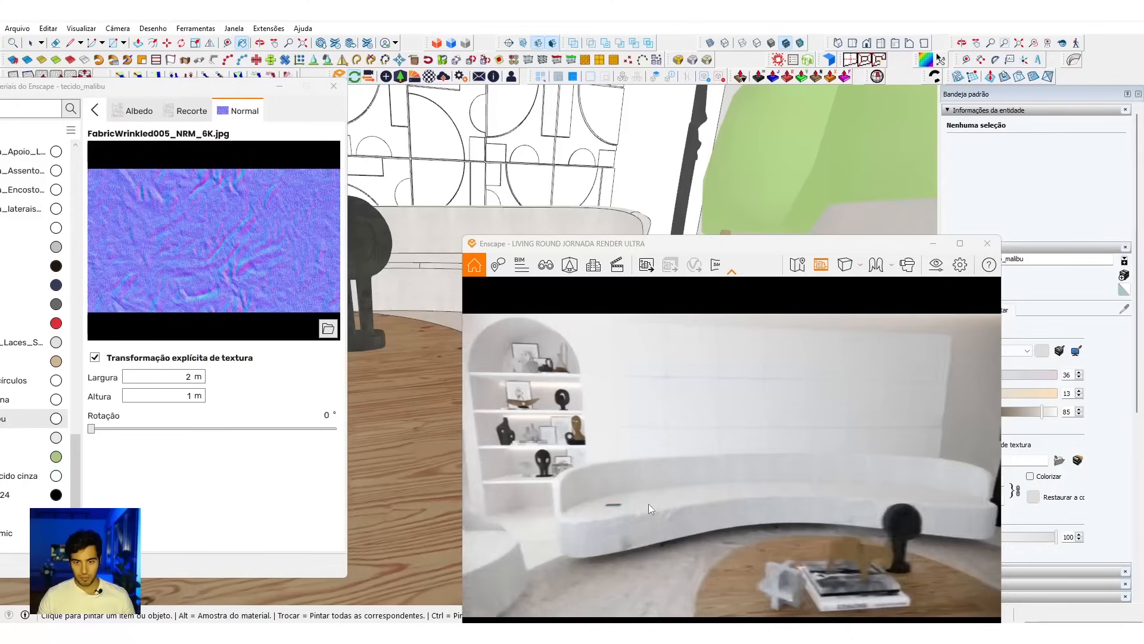
pyautogui.moveTo(664, 477)
pyautogui.mouseDown(button='right')
pyautogui.moveTo(679, 483)
pyautogui.moveTo(661, 486)
pyautogui.mouseUp(button='right')
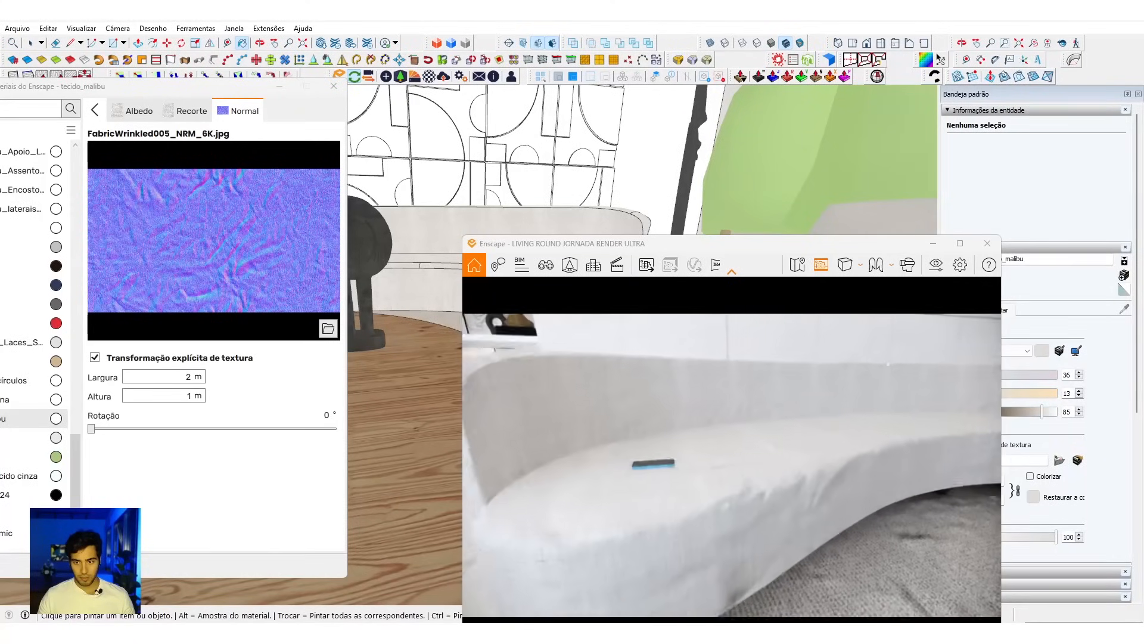
pyautogui.doubleClick(188, 379)
pyautogui.press('Tab')
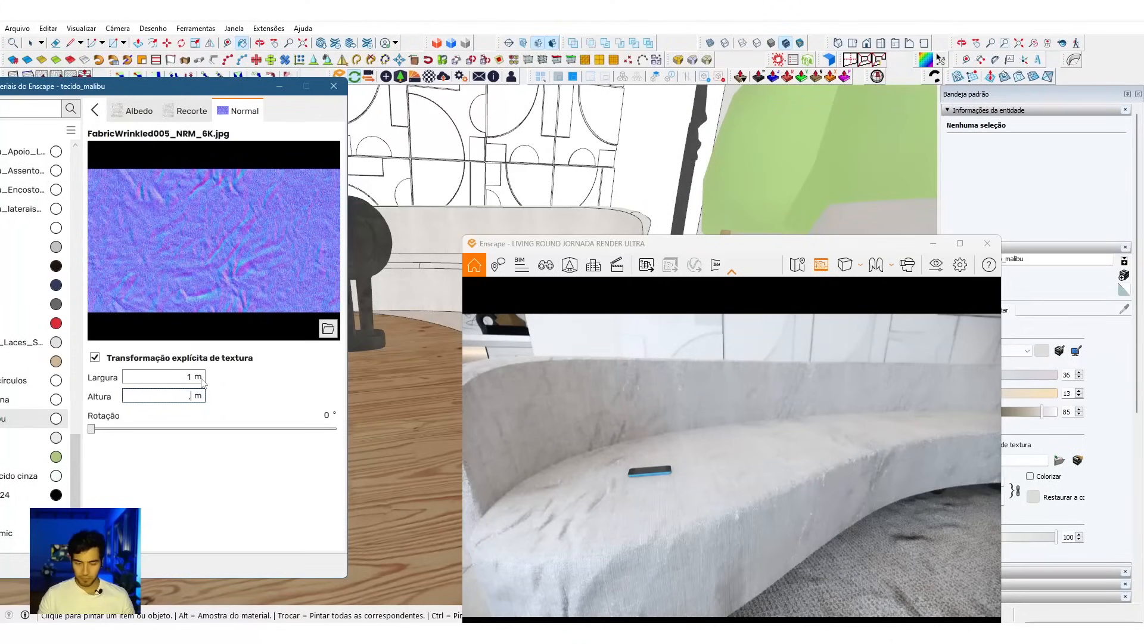
pyautogui.press('Return')
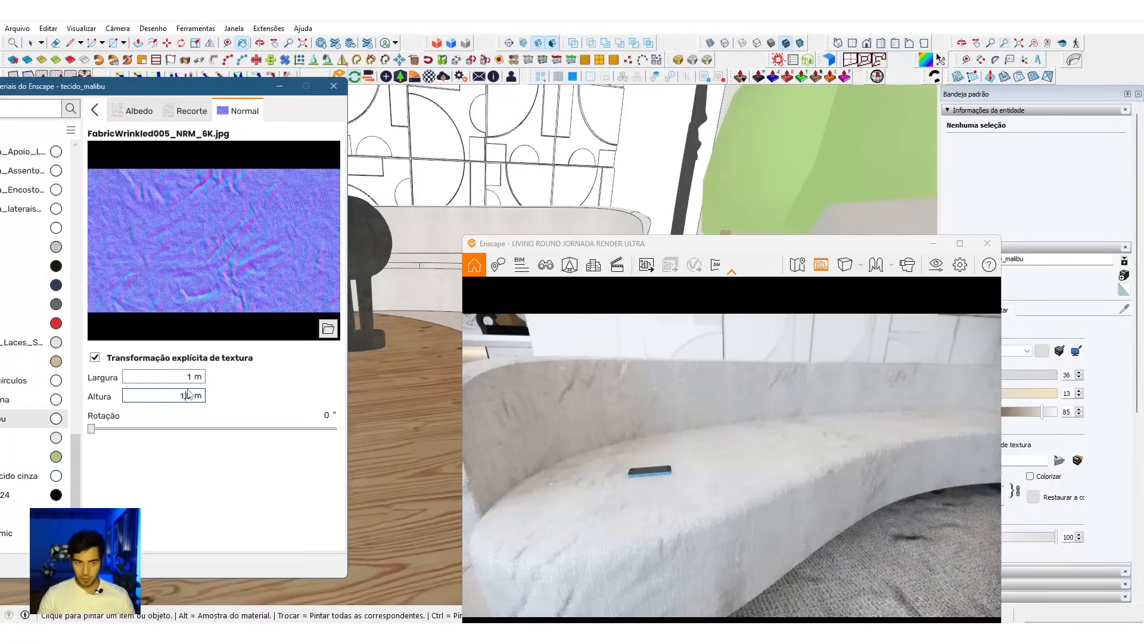
pyautogui.press('Return')
# Step: Check the curved sofa in the render and replace its normal map with Papel Amassado_4K_Normal from the TECIDOS folder
pyautogui.moveTo(737, 499); pyautogui.dragTo(703, 477, button='right')
pyautogui.scroll(-5, 703, 477)
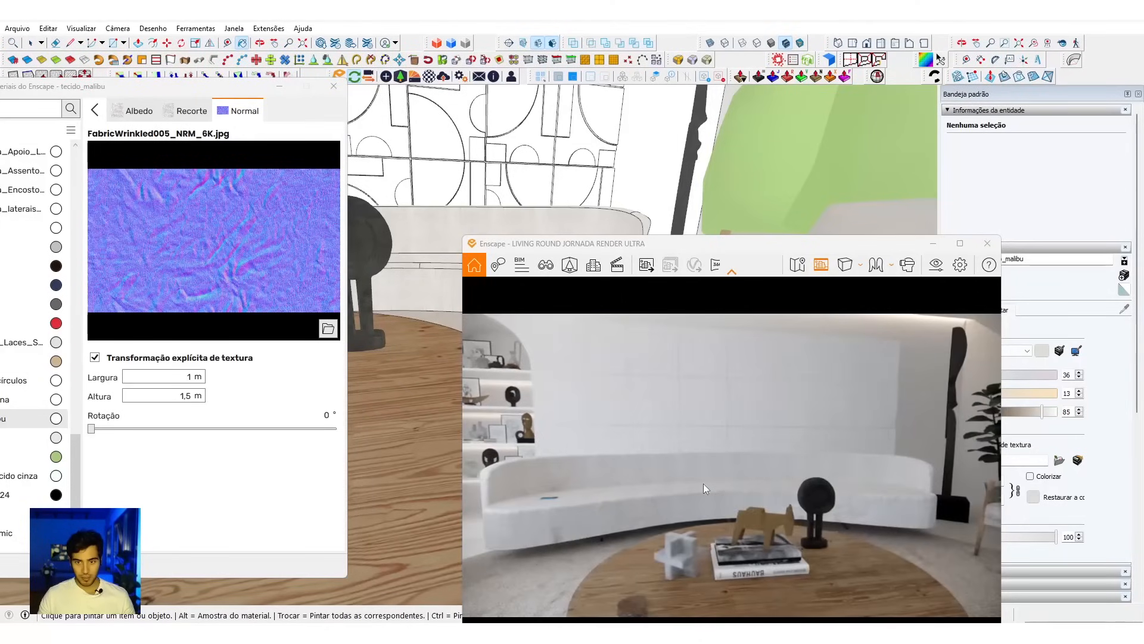
pyautogui.moveTo(682, 463); pyautogui.dragTo(684, 477, button='right')
pyautogui.scroll(5, 686, 468)
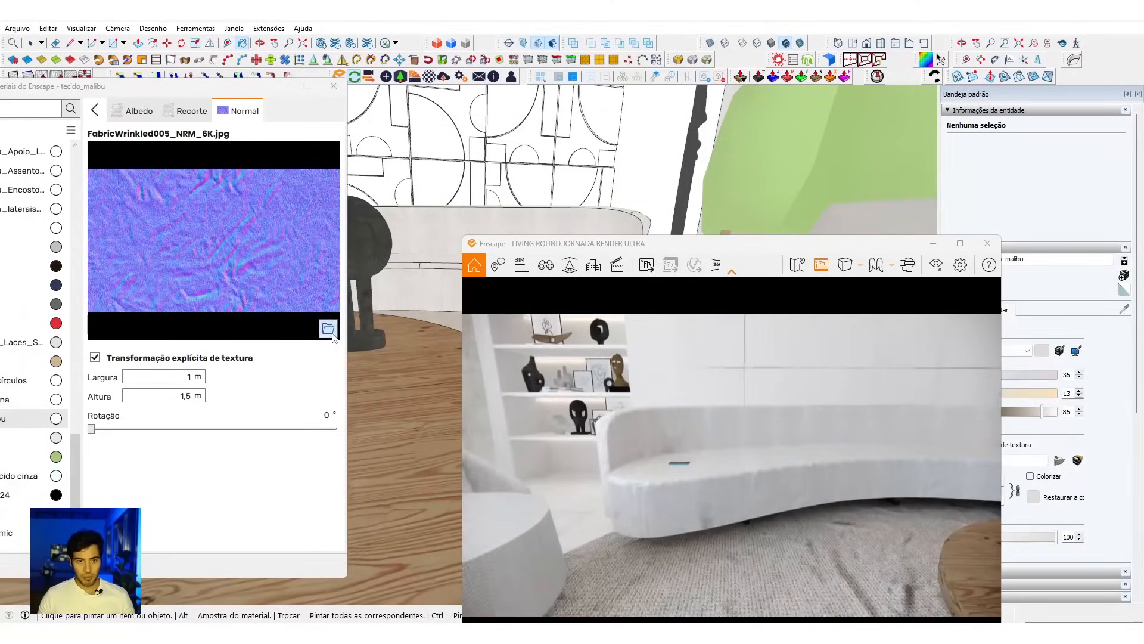
pyautogui.click(328, 328)
pyautogui.scroll(-2, 473, 293)
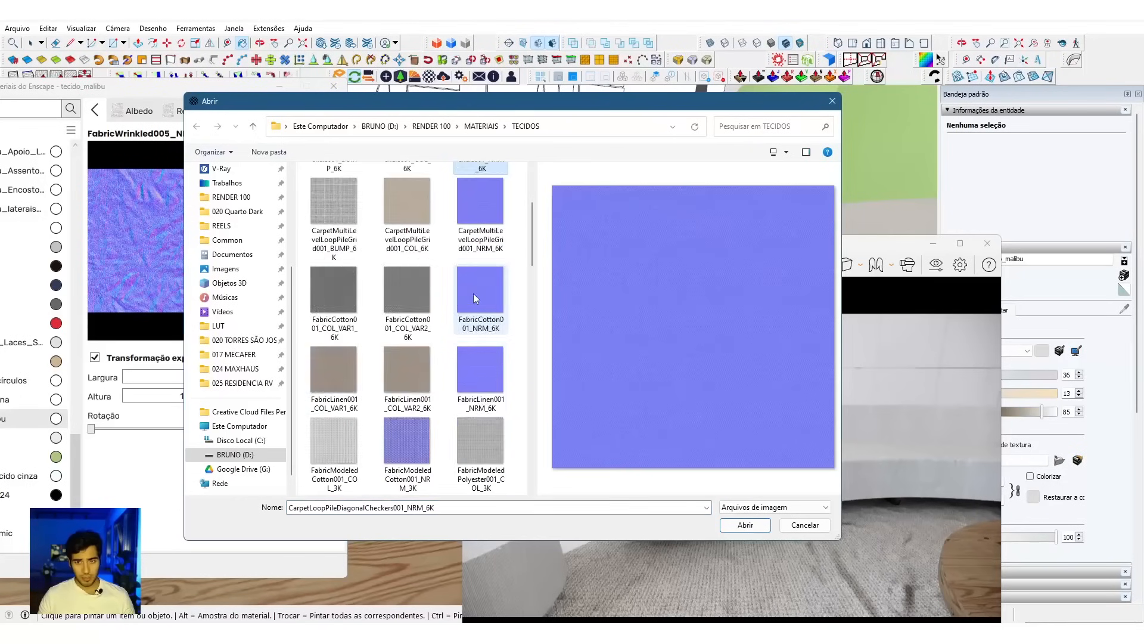
pyautogui.click(462, 410)
pyautogui.scroll(-3, 387, 355)
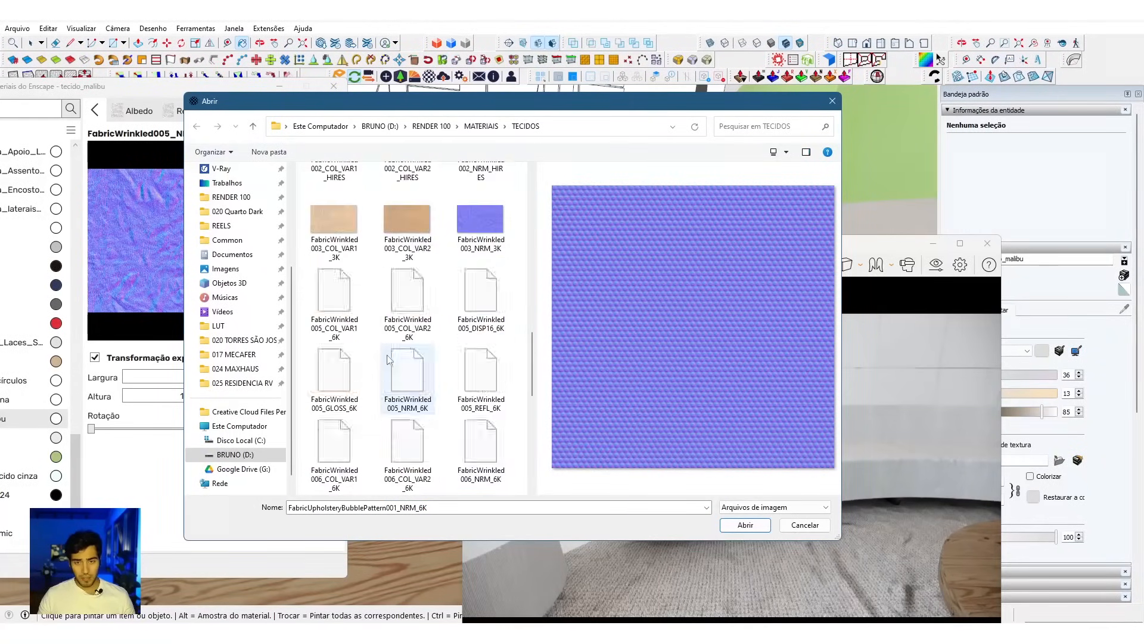
pyautogui.scroll(-5, 388, 355)
pyautogui.click(416, 191)
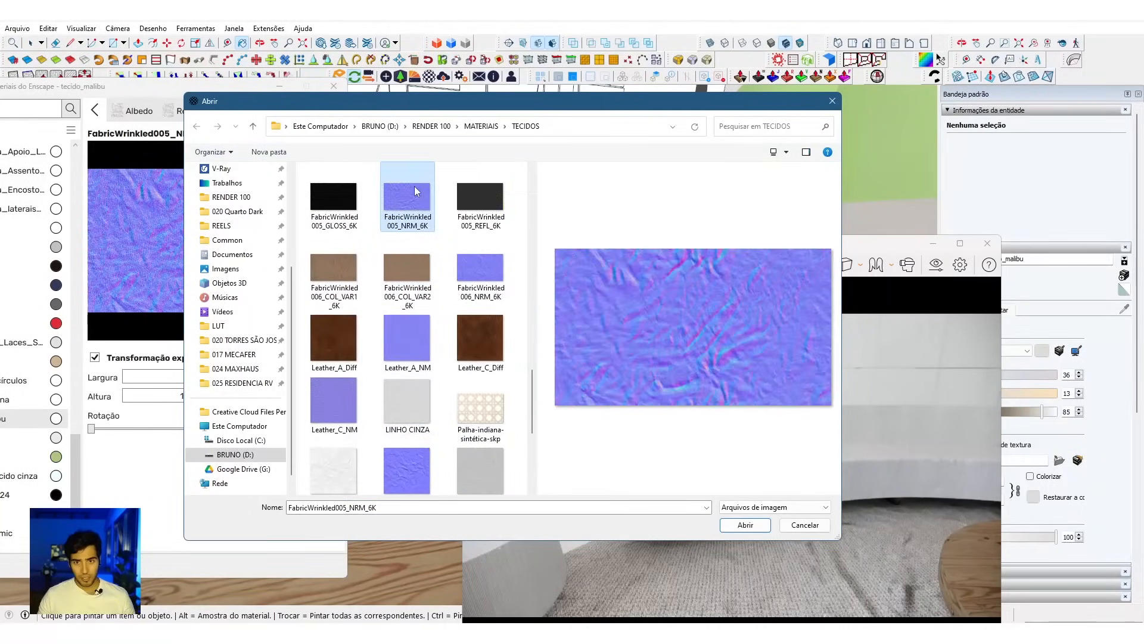
pyautogui.scroll(-3, 403, 361)
pyautogui.click(406, 302)
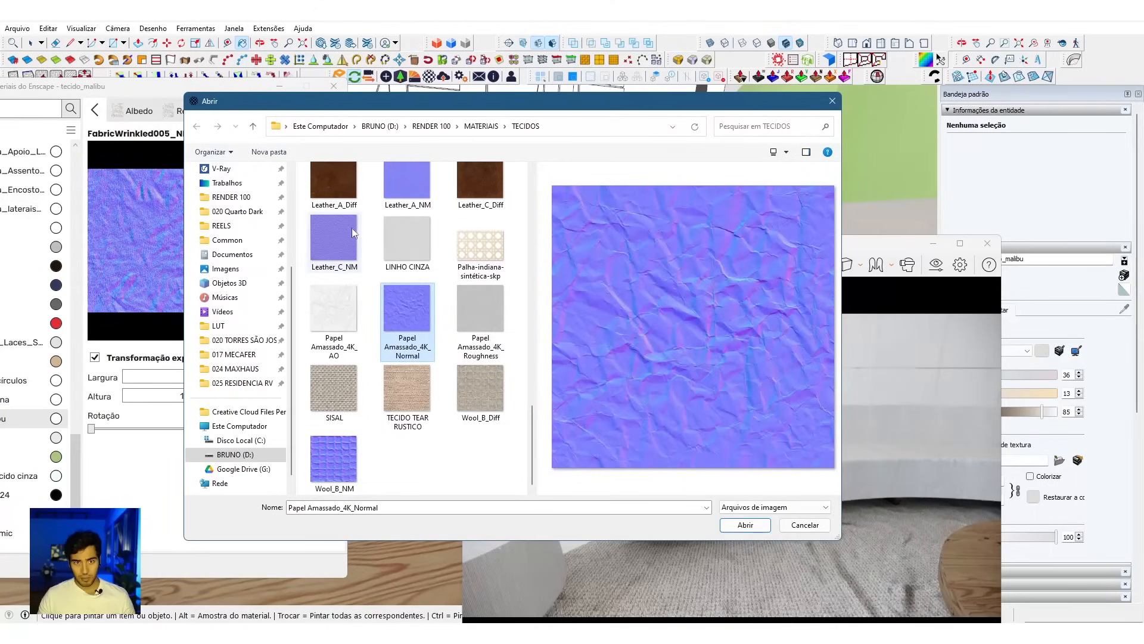
pyautogui.click(745, 525)
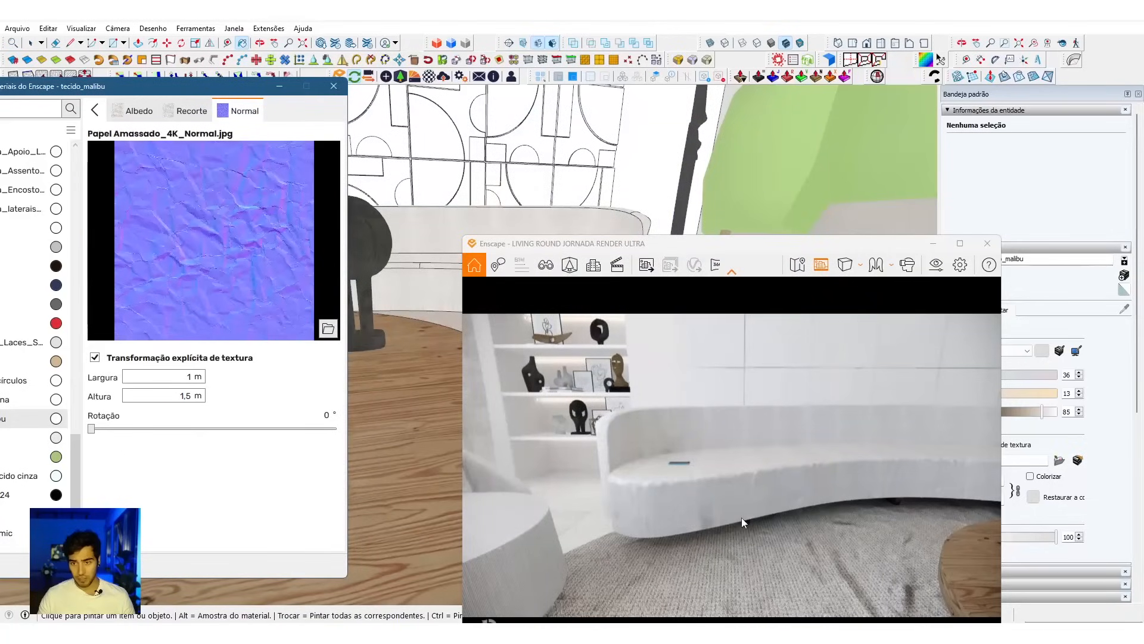
# Step: Set the sofa's crumpled-paper normal map to 2 m wide and 2 m high and inspect it in the render
pyautogui.scroll(5, 742, 475)
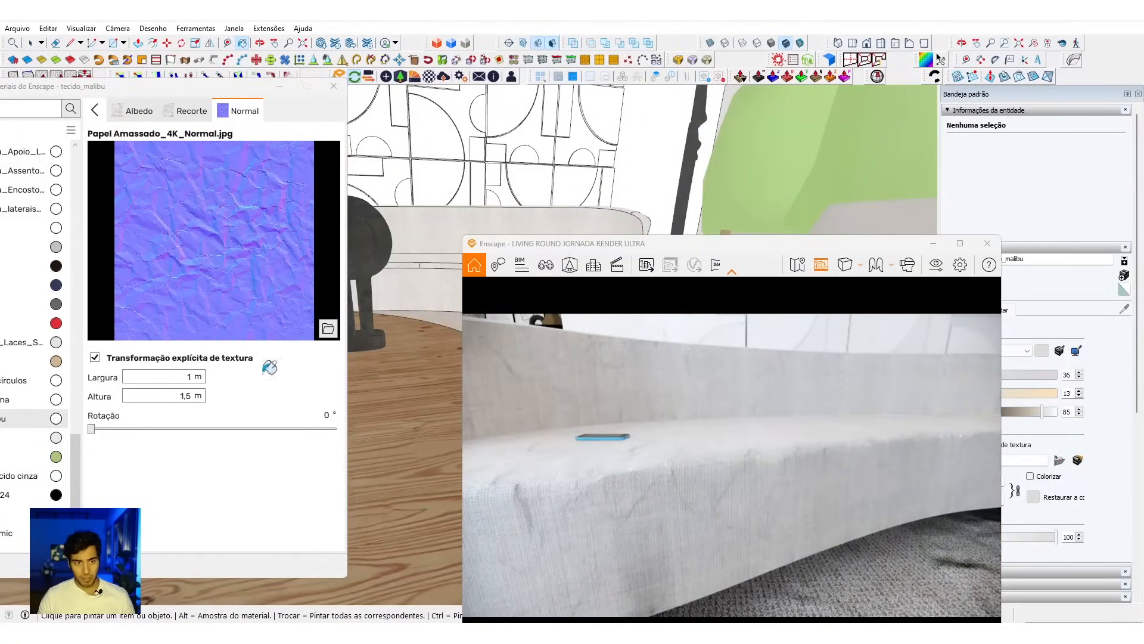
pyautogui.doubleClick(187, 377)
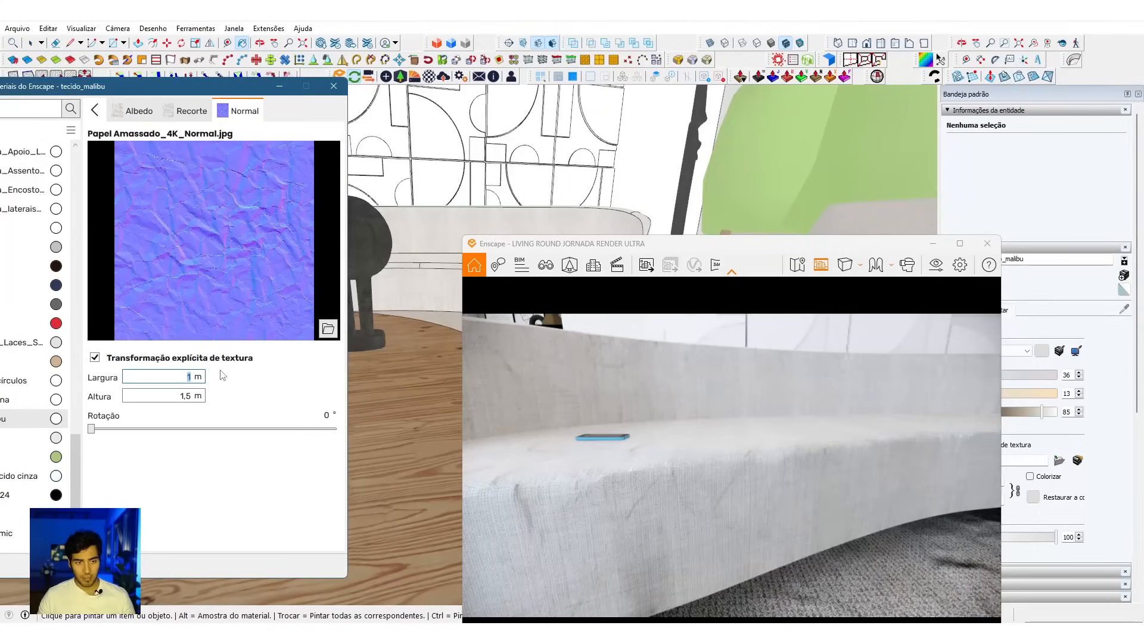
pyautogui.press('Tab')
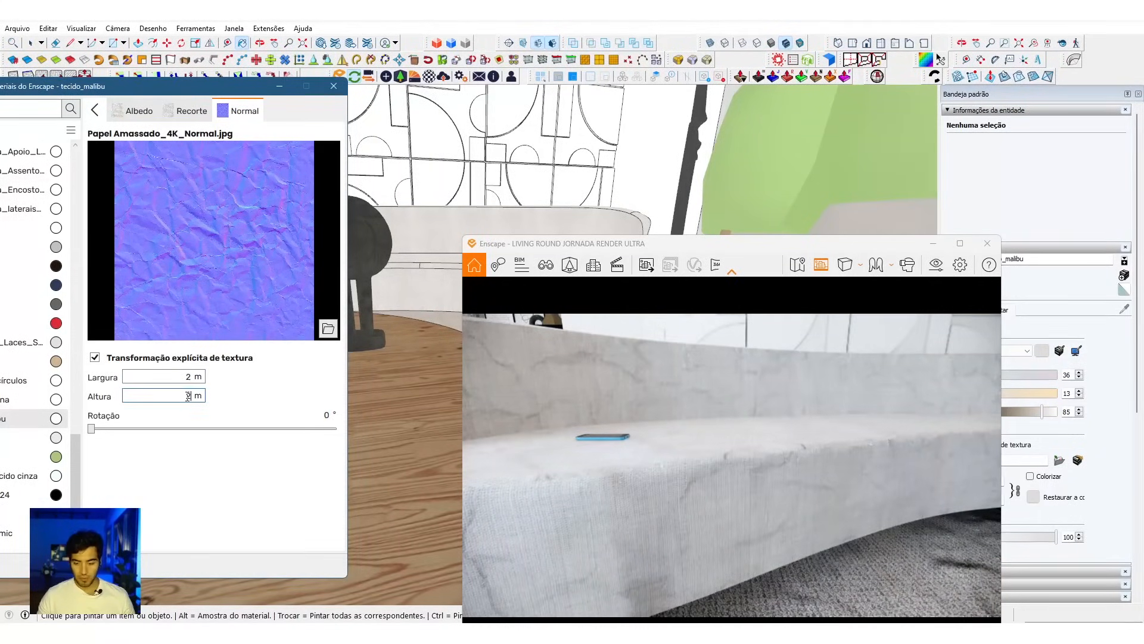
pyautogui.scroll(-5, 732, 465)
pyautogui.moveTo(731, 465); pyautogui.dragTo(816, 412)
pyautogui.scroll(-5, 732, 441)
pyautogui.moveTo(732, 441); pyautogui.dragTo(633, 406)
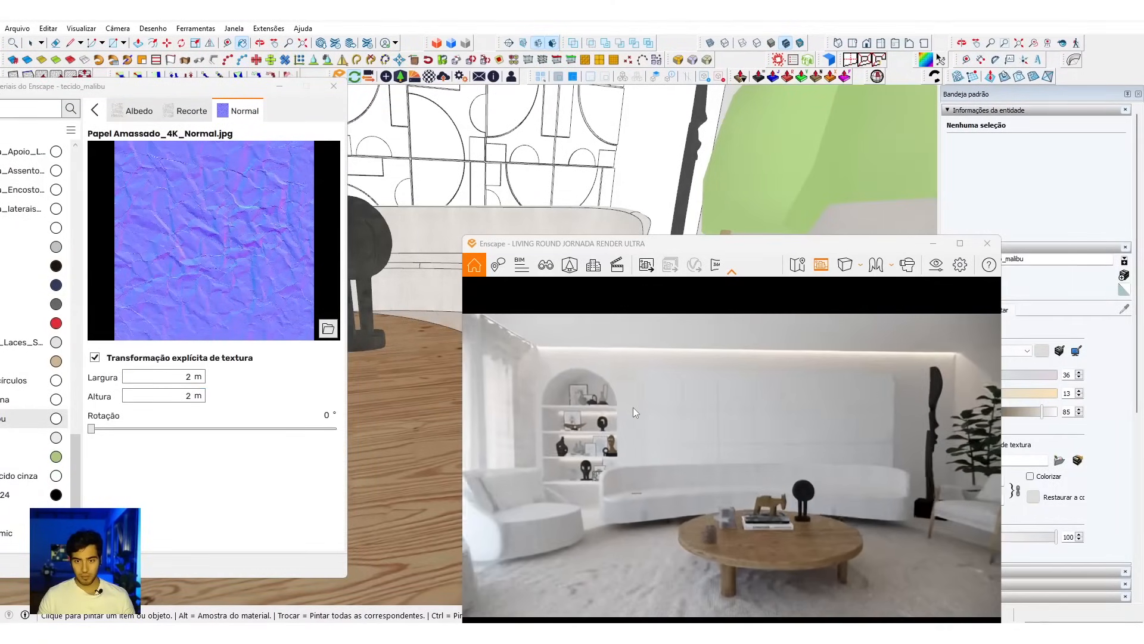
# Step: Raise the sofa material's normal map intensity to 200% and examine the wrinkles in the render
pyautogui.click(95, 111)
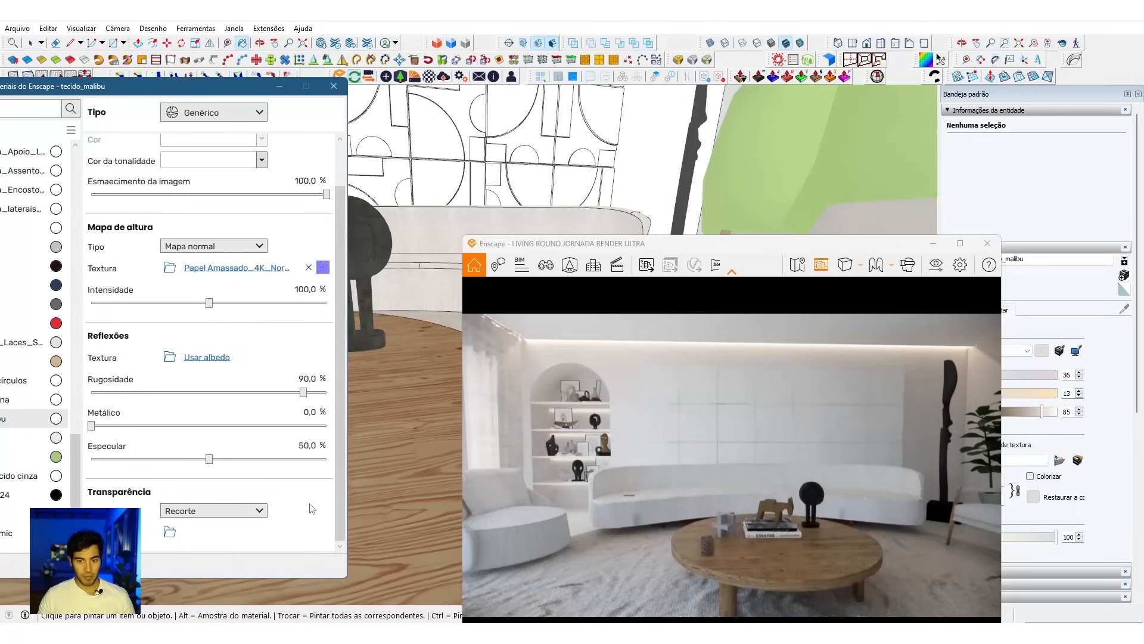
pyautogui.click(306, 289)
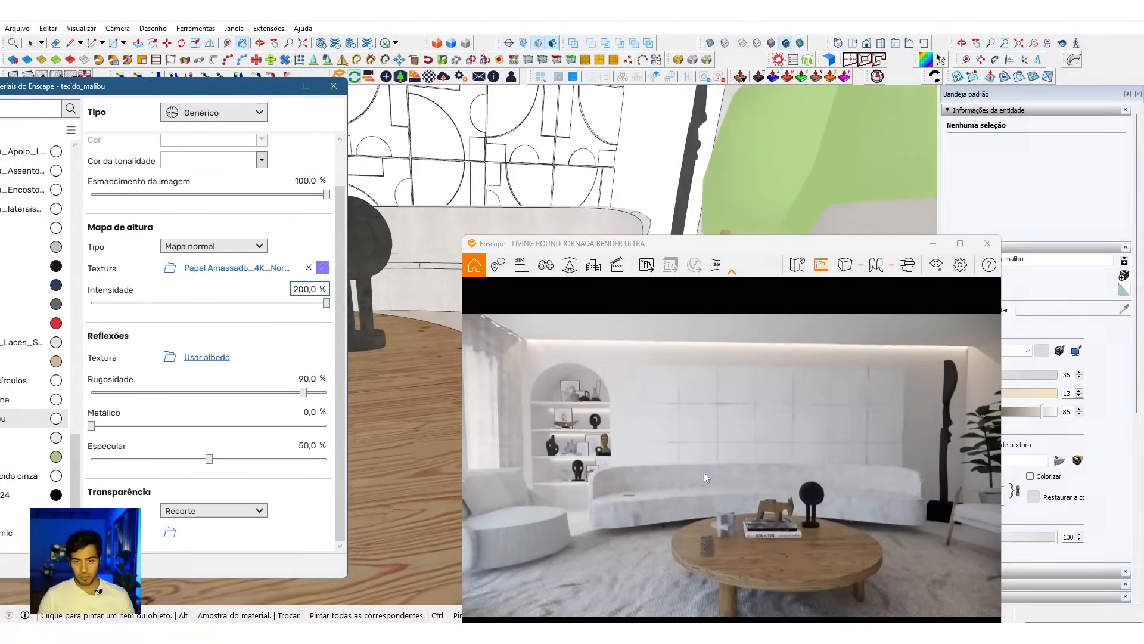
pyautogui.scroll(5, 706, 502)
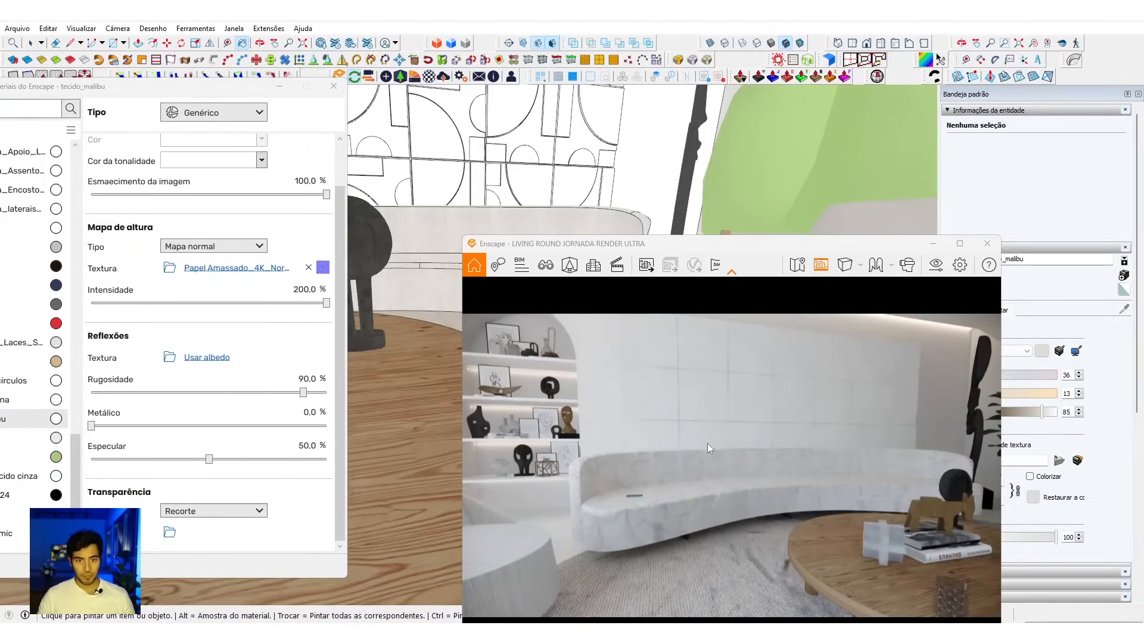
pyautogui.scroll(5, 674, 452)
# Step: Resize the sofa's normal map to 1 m wide and 1 m high and increase its rotation
pyautogui.click(248, 268)
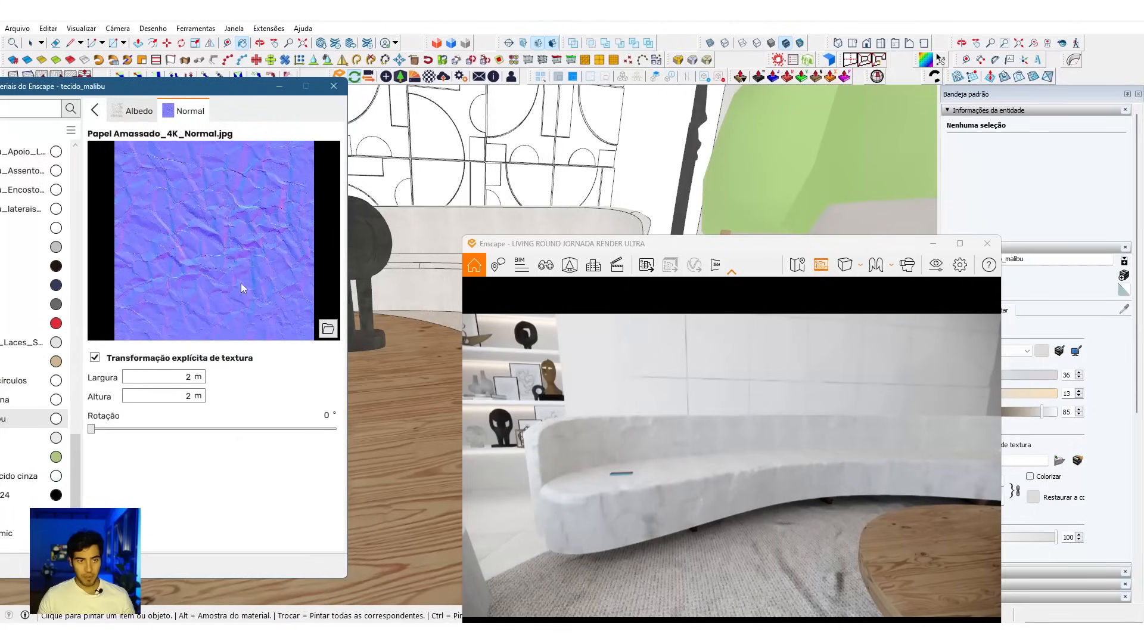
pyautogui.doubleClick(196, 376)
pyautogui.doubleClick(189, 396)
pyautogui.write('1')
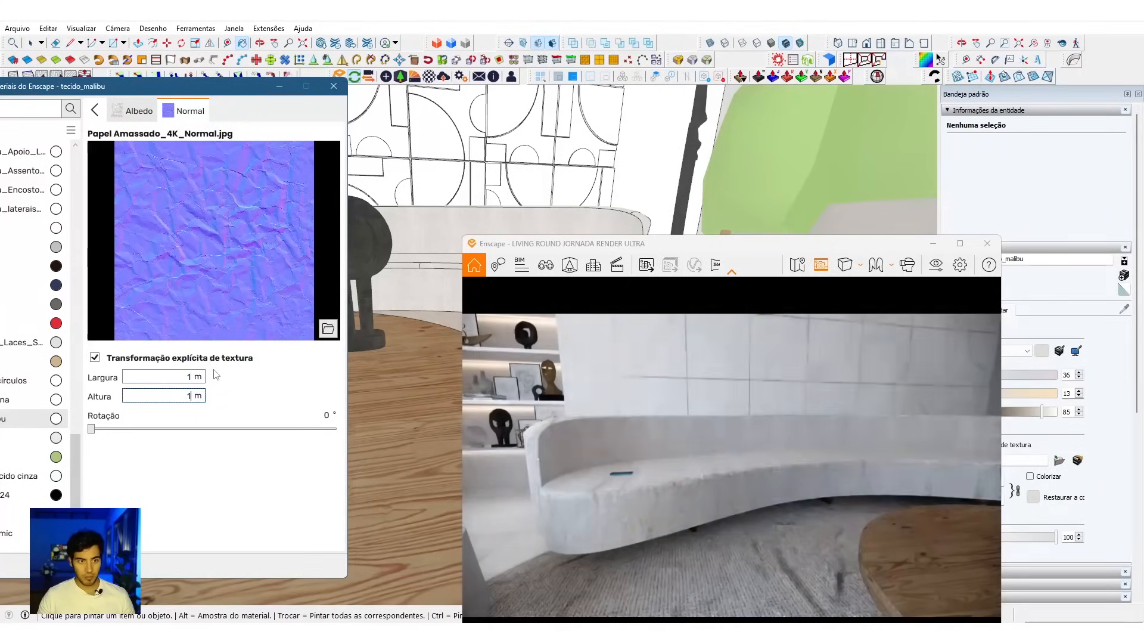
pyautogui.click(147, 430)
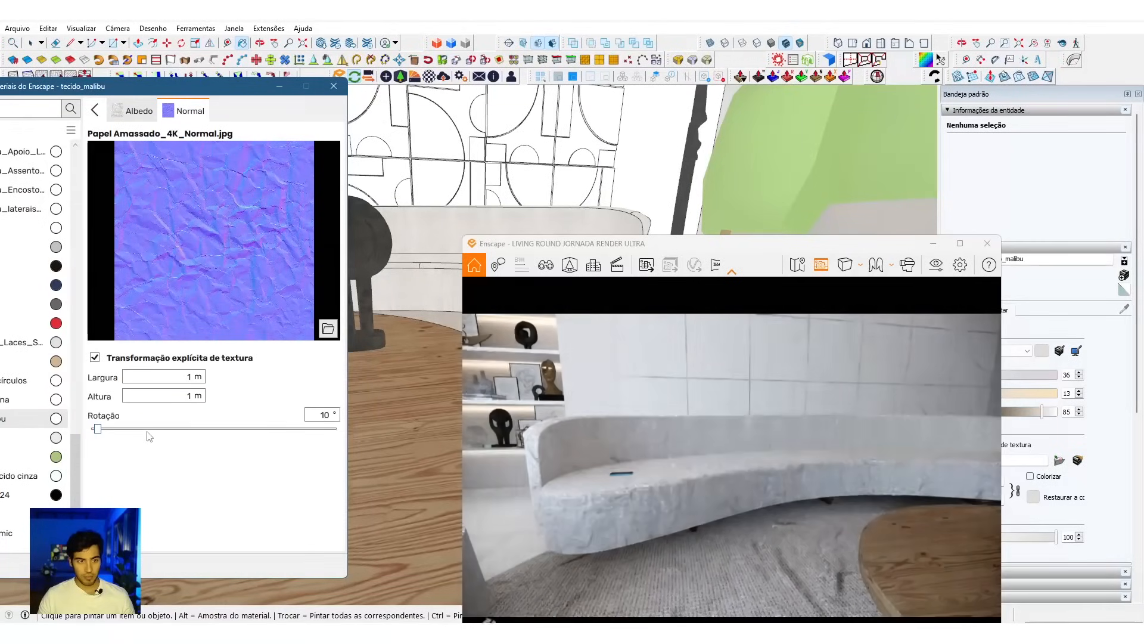
pyautogui.click(159, 429)
pyautogui.click(159, 429)
pyautogui.click(159, 429)
pyautogui.click(159, 429)
pyautogui.click(93, 108)
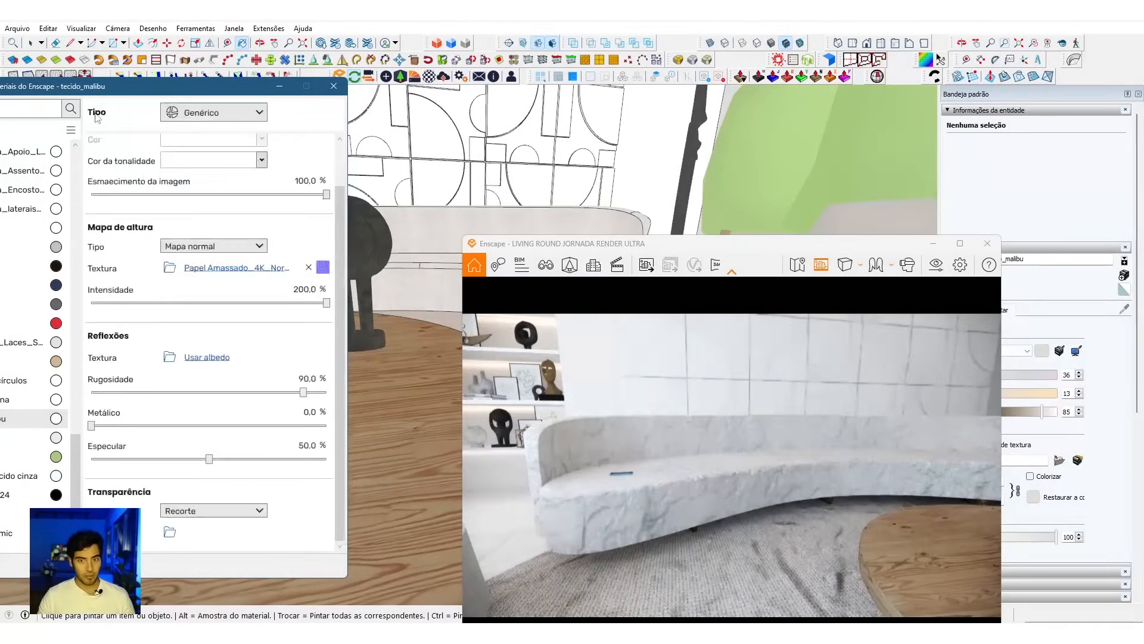
# Step: Inspect the sofa's wrinkles up close and set the normal map intensity to 100%
pyautogui.moveTo(760, 504); pyautogui.dragTo(739, 520)
pyautogui.scroll(5, 761, 505)
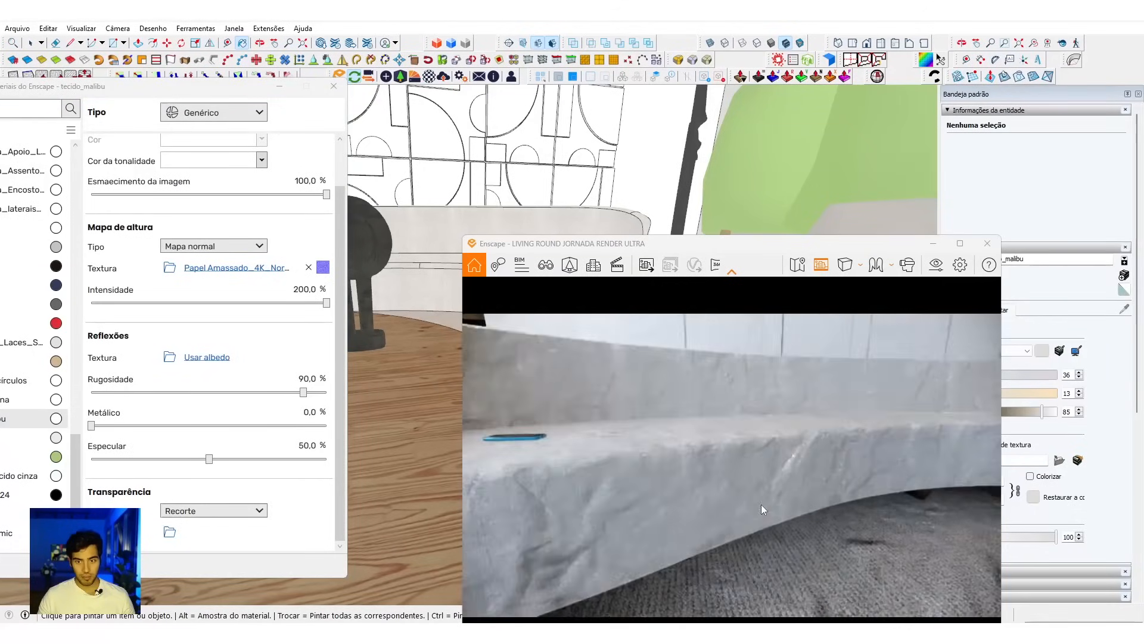
pyautogui.doubleClick(310, 291)
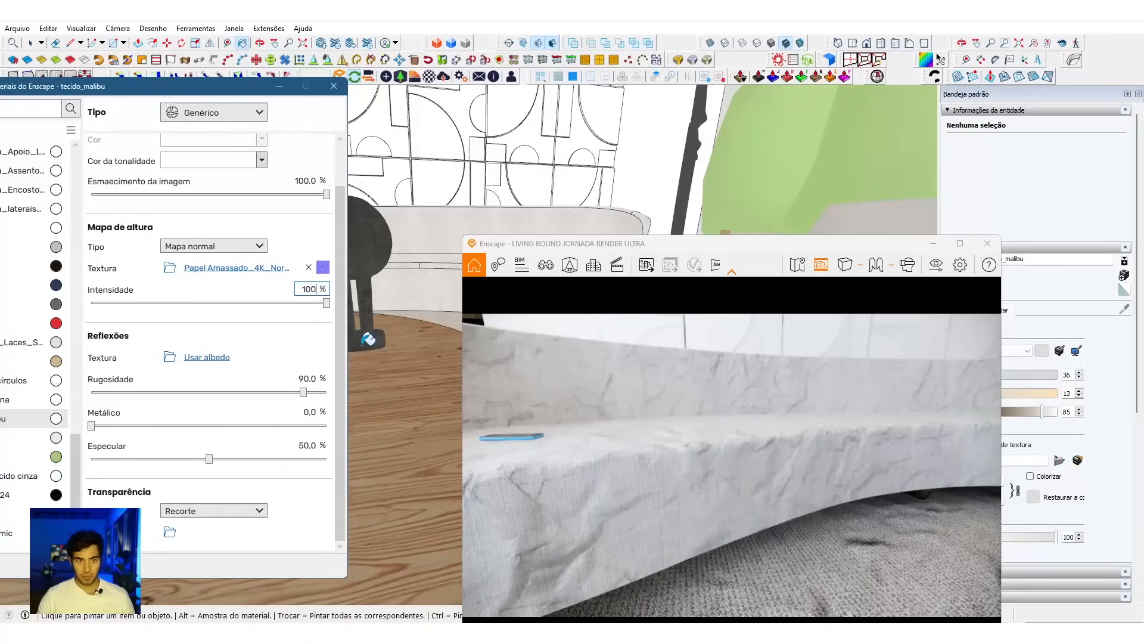
pyautogui.moveTo(781, 534); pyautogui.dragTo(749, 508)
pyautogui.scroll(-5, 750, 508)
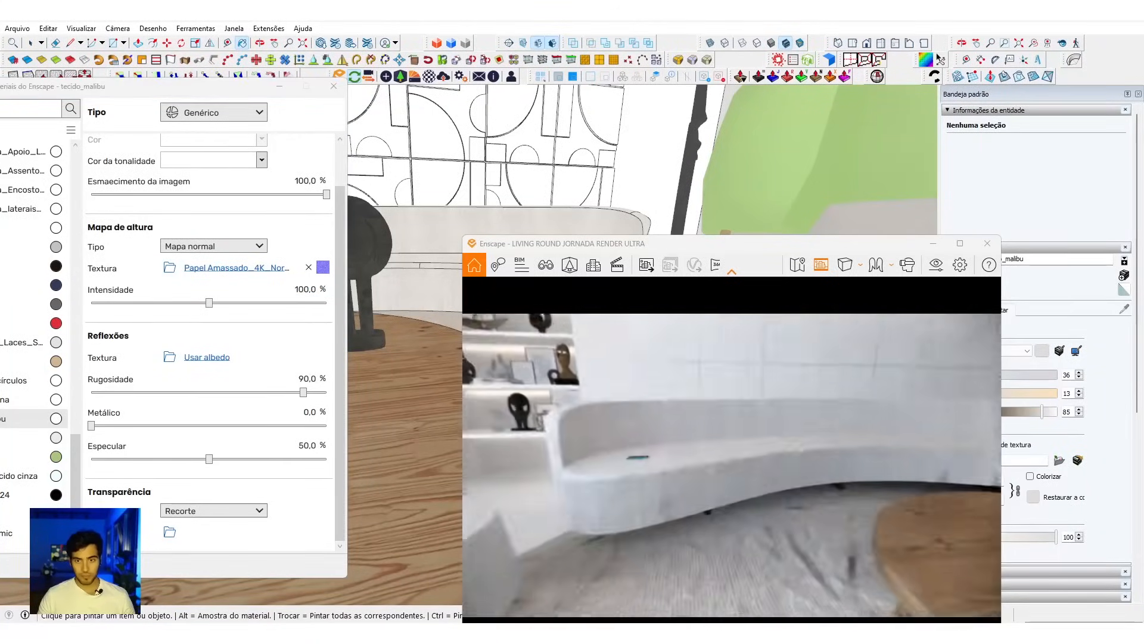
pyautogui.scroll(3, 750, 508)
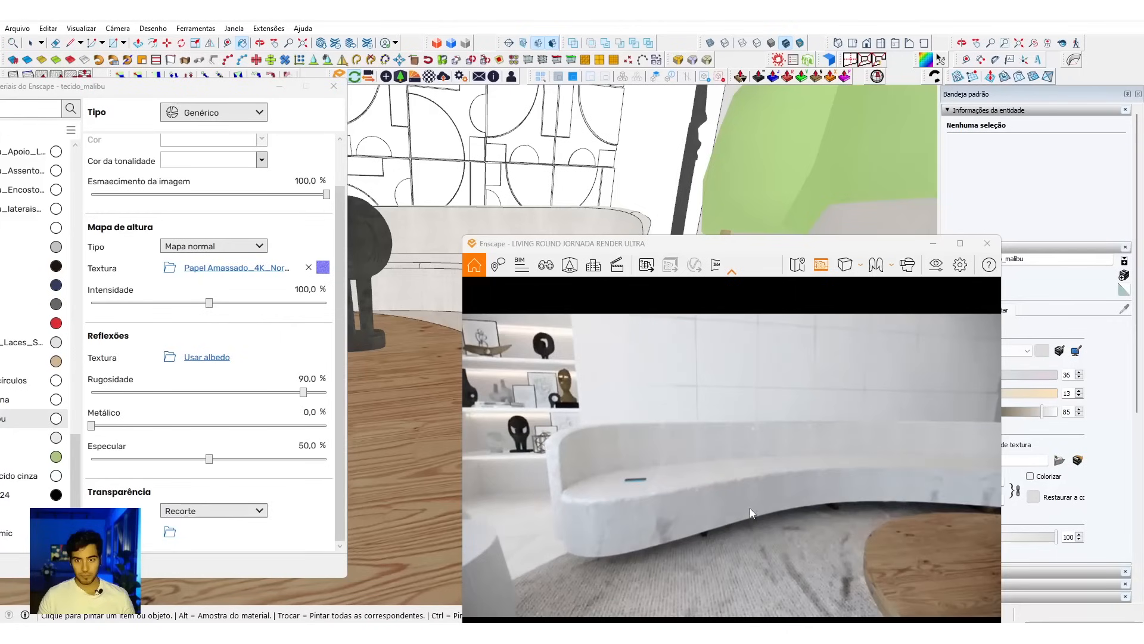
# Step: Set the sofa material's reflections to 75% roughness, 15% metallic and 80% specular, and check the sofa from farther away
pyautogui.doubleClick(306, 379)
pyautogui.write('75')
pyautogui.press('Return')
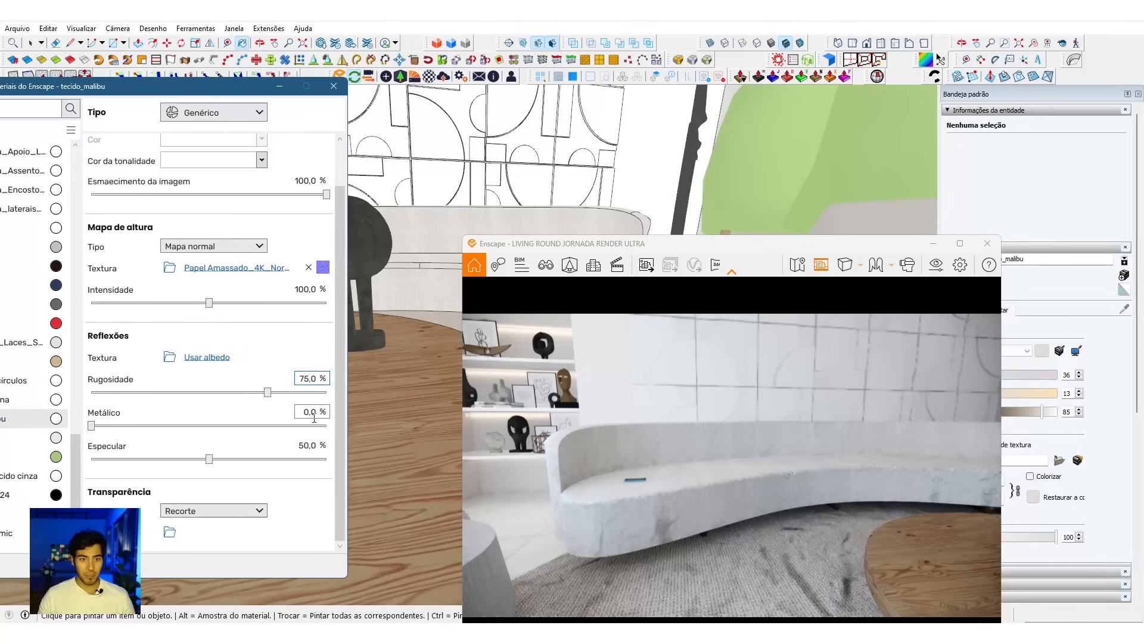
pyautogui.press('Return')
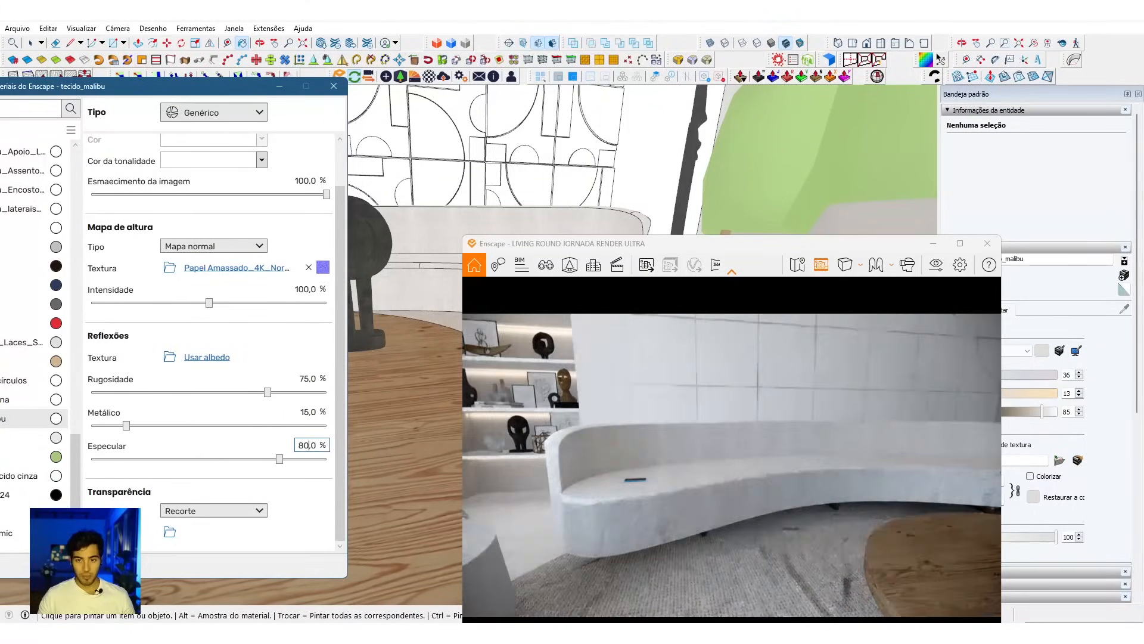
pyautogui.press('Return')
pyautogui.press('s')
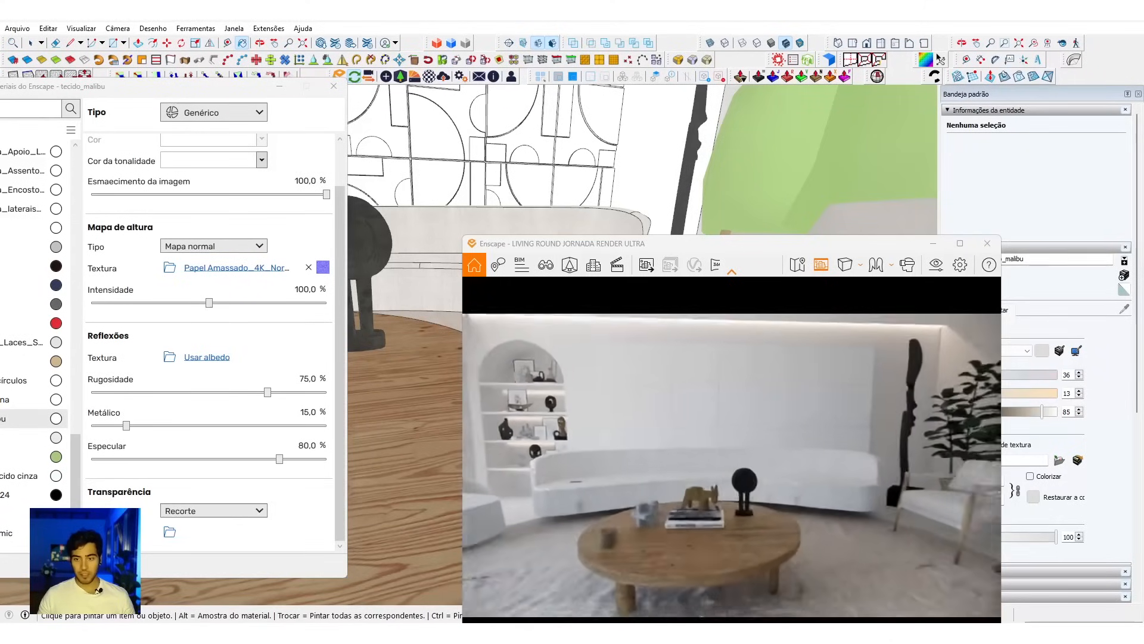
pyautogui.moveTo(712, 493)
pyautogui.mouseDown()
pyautogui.moveTo(712, 474)
pyautogui.moveTo(711, 492)
pyautogui.mouseUp()
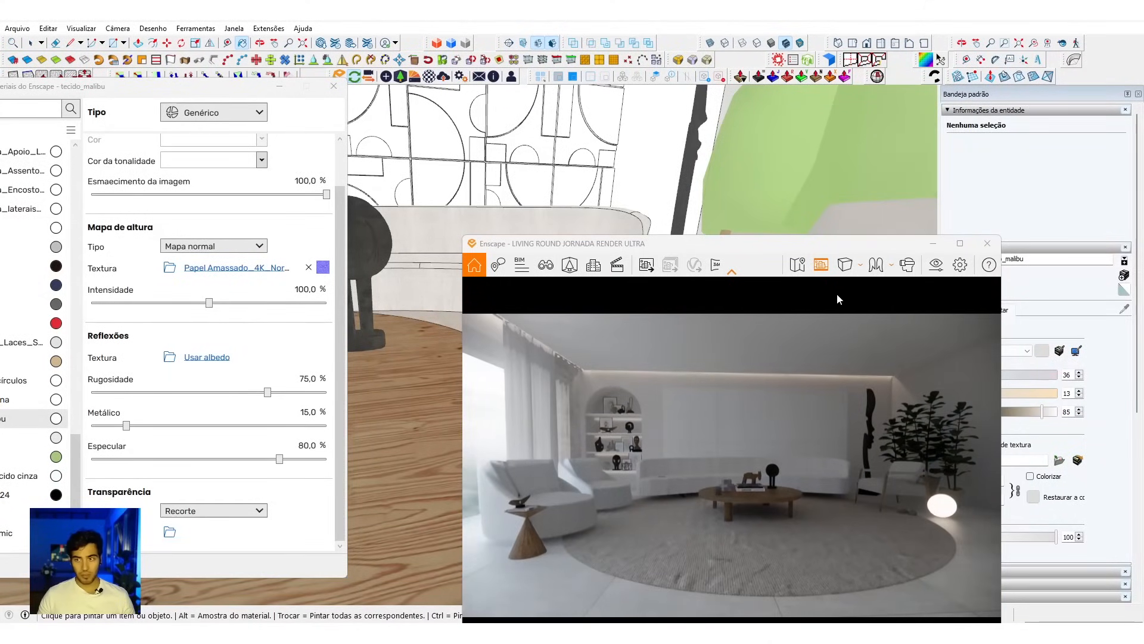
# Step: Reset the active paint material to the default and open the Enscape material library
pyautogui.scroll(4, 463, 171)
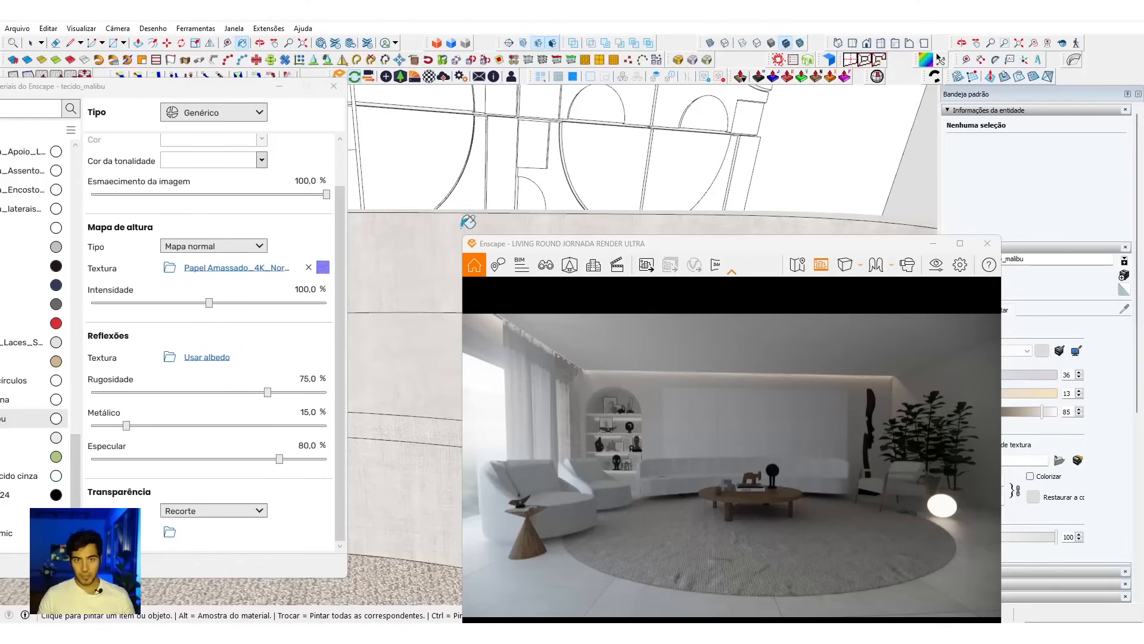
pyautogui.scroll(-2, 398, 353)
pyautogui.moveTo(381, 358)
pyautogui.mouseDown(button='middle')
pyautogui.moveTo(391, 346)
pyautogui.moveTo(448, 410)
pyautogui.mouseUp(button='middle')
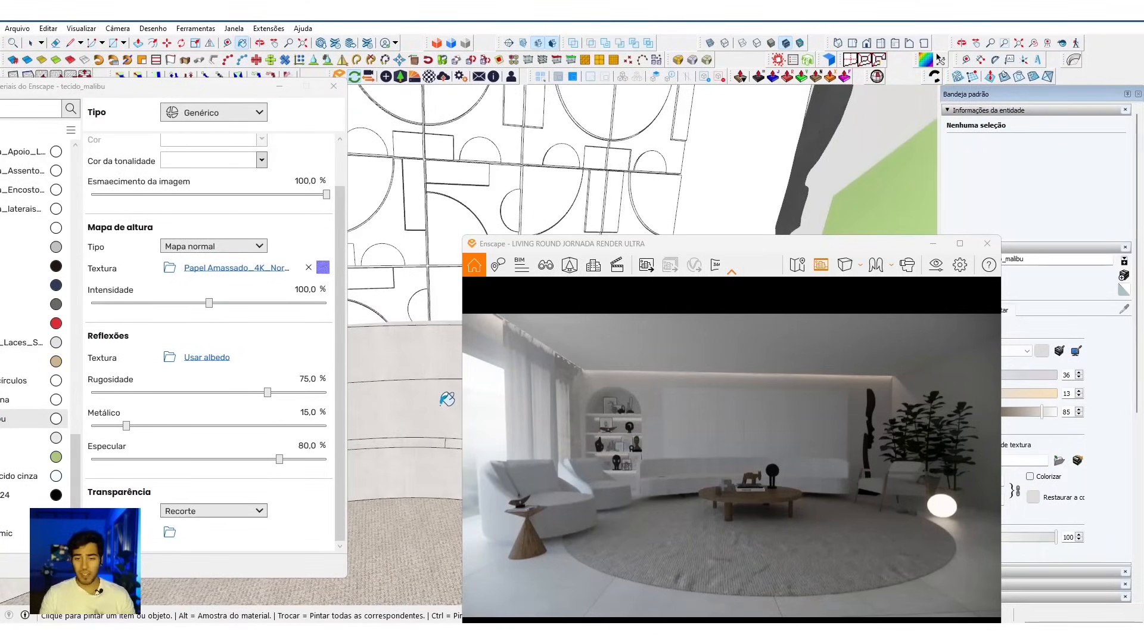
pyautogui.moveTo(440, 352); pyautogui.dragTo(435, 349, button='middle')
pyautogui.click(1124, 292)
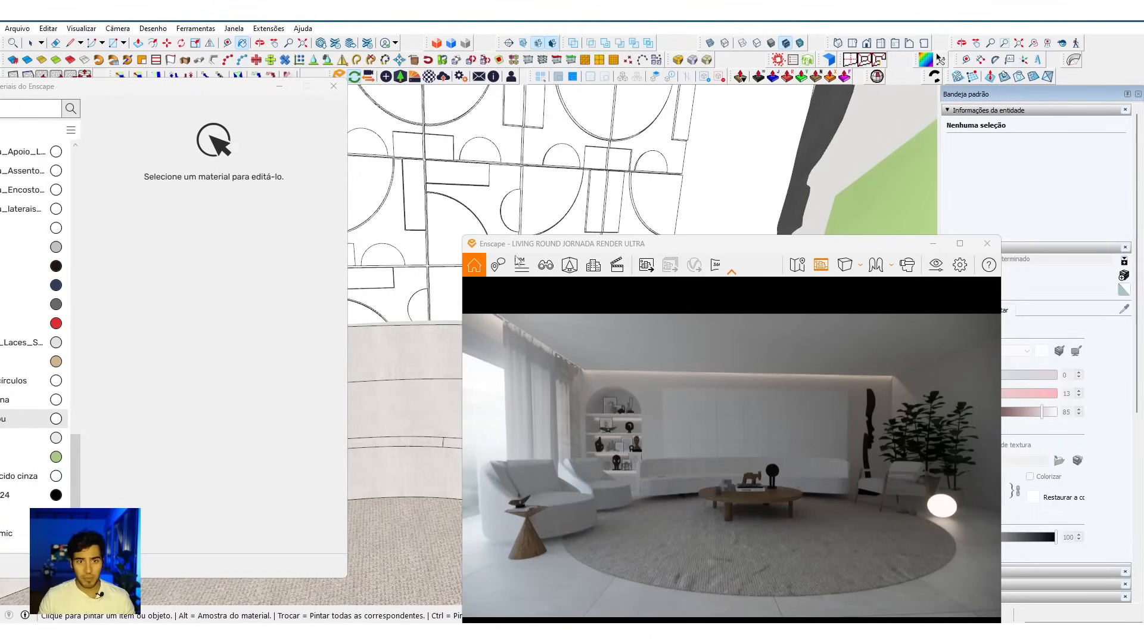
pyautogui.click(433, 80)
pyautogui.click(415, 78)
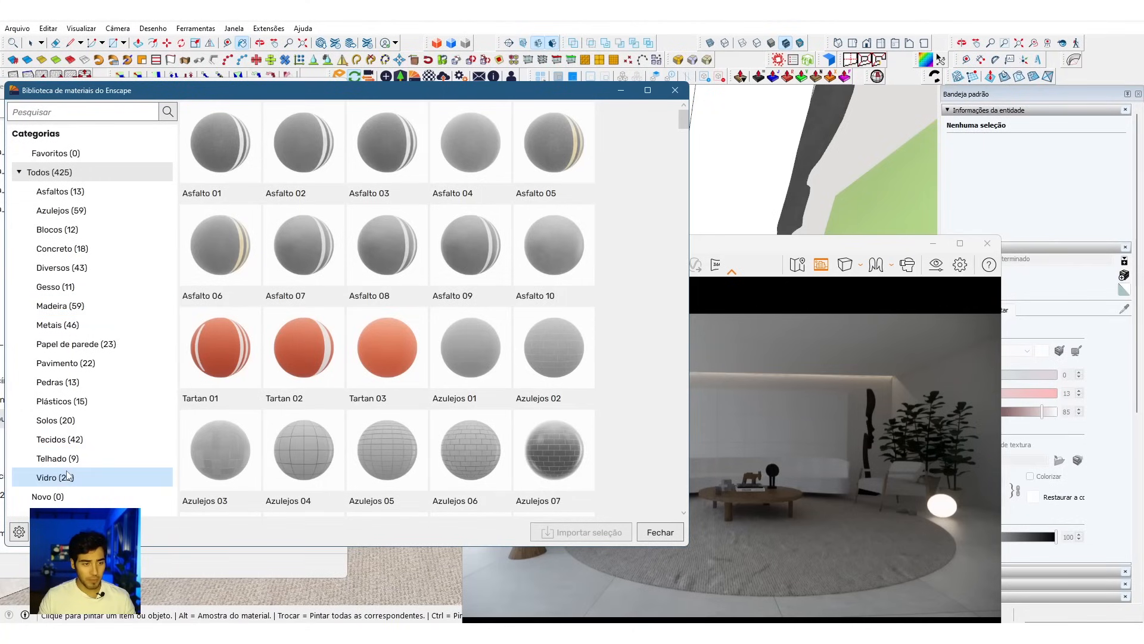
# Step: Import the Solo 04 material from the library's Solos category and close the library
pyautogui.click(85, 425)
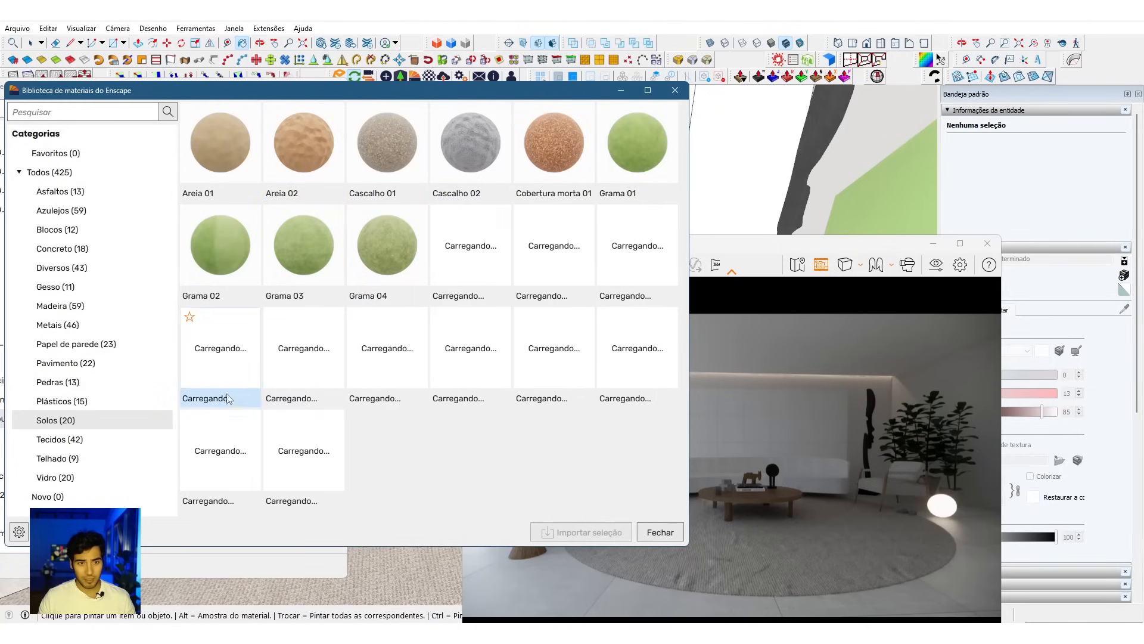
pyautogui.click(242, 152)
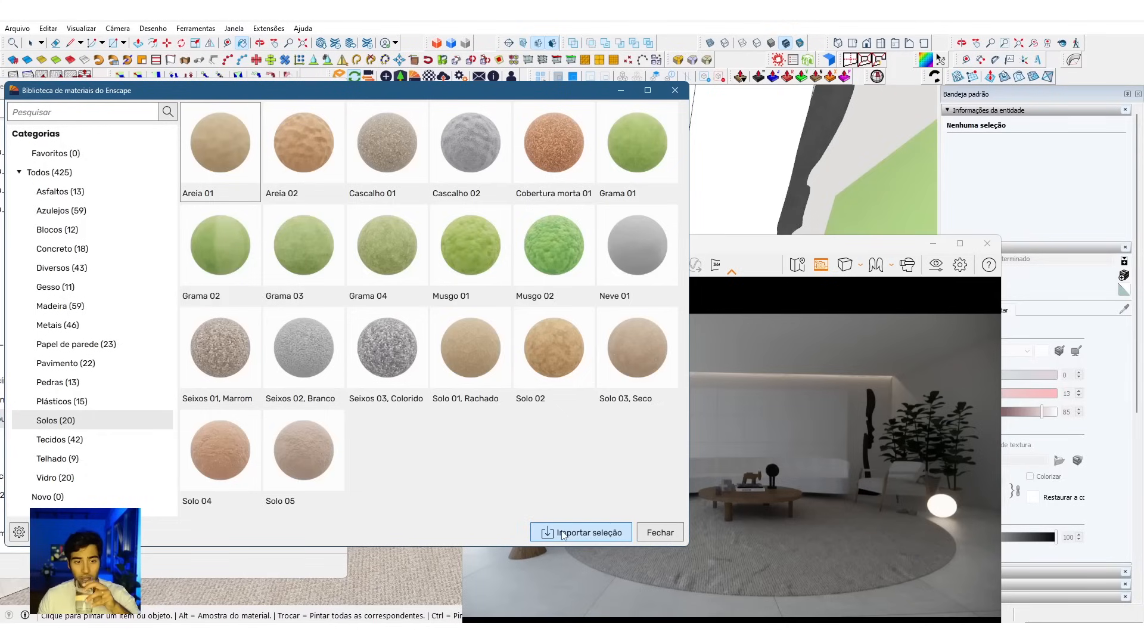
pyautogui.click(230, 459)
pyautogui.click(568, 533)
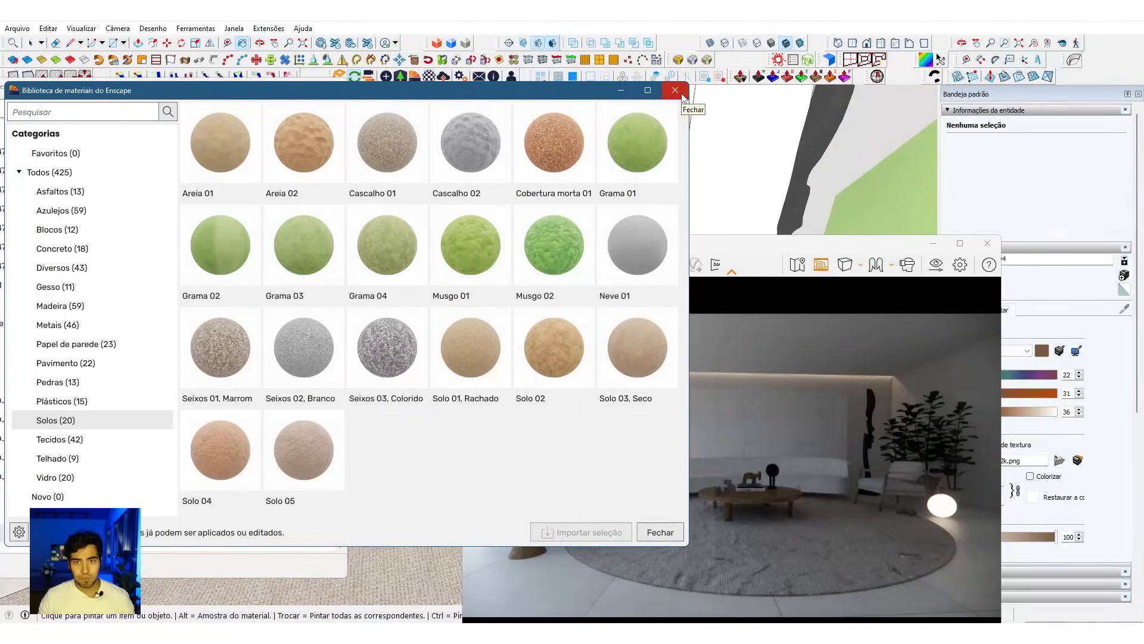
pyautogui.click(676, 90)
# Step: Select the geometric wall panel group behind the sofa and paint it with the Solo 04 material
pyautogui.press('space')
pyautogui.click(463, 205)
pyautogui.scroll(-3, 464, 206)
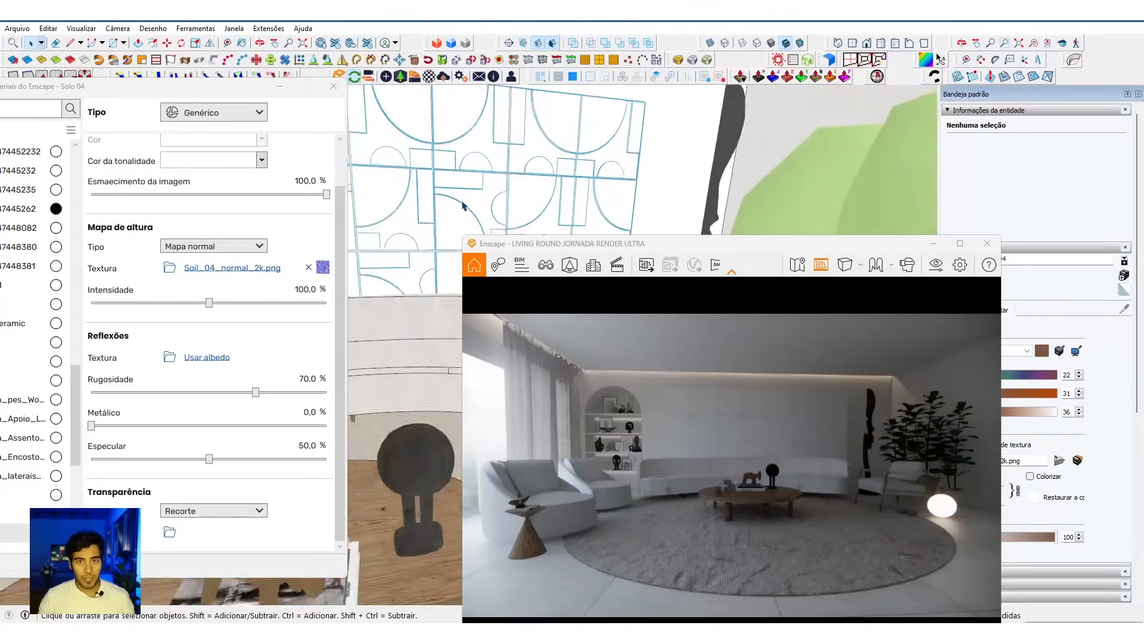
pyautogui.press('b')
pyautogui.click(468, 194)
pyautogui.scroll(5, 469, 194)
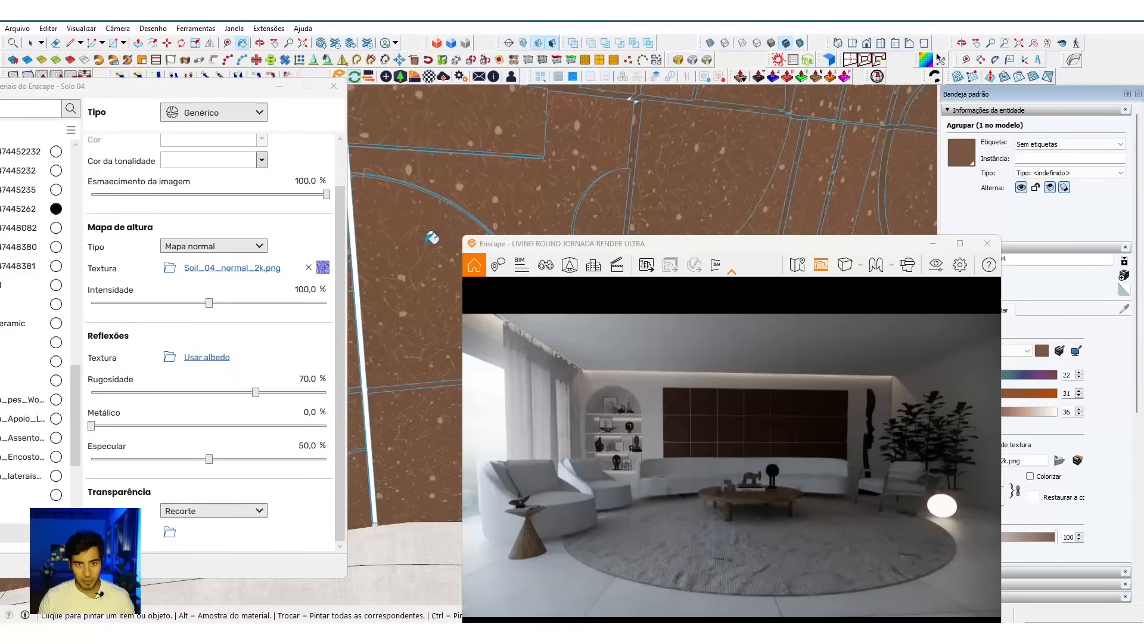
# Step: Recolour the Solo 04 wall panel material with saturation 5 and lightness 95, and check the panel in the render
pyautogui.press('w')
pyautogui.moveTo(528, 330)
pyautogui.mouseDown()
pyautogui.moveTo(536, 335)
pyautogui.moveTo(512, 319)
pyautogui.mouseUp()
pyautogui.press('w')
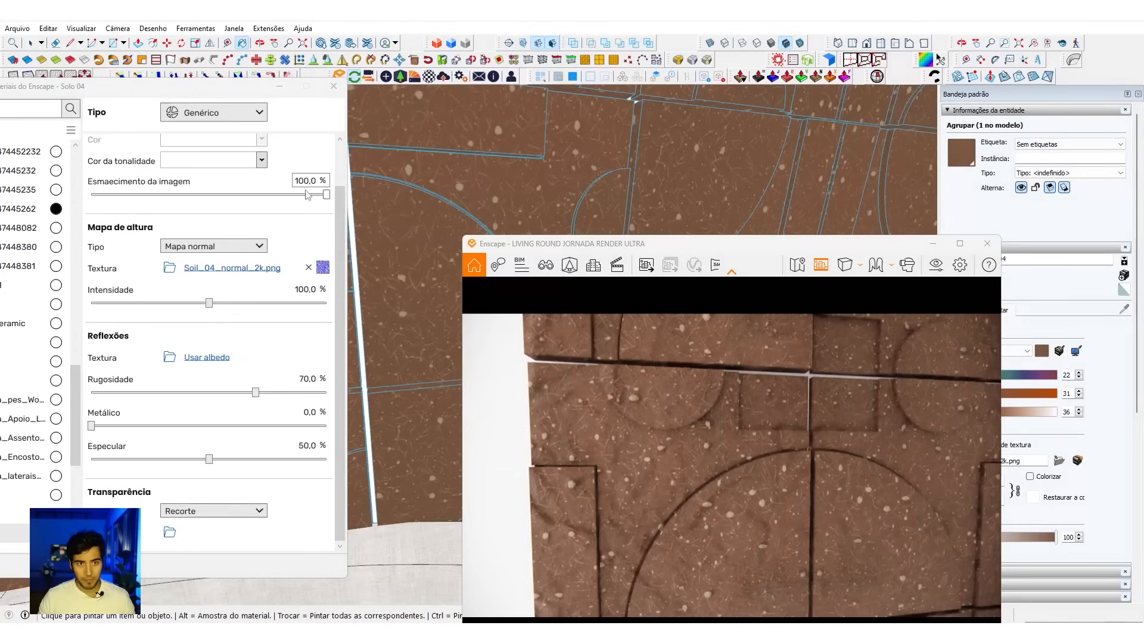
pyautogui.click(263, 160)
pyautogui.moveTo(798, 250); pyautogui.dragTo(627, 200)
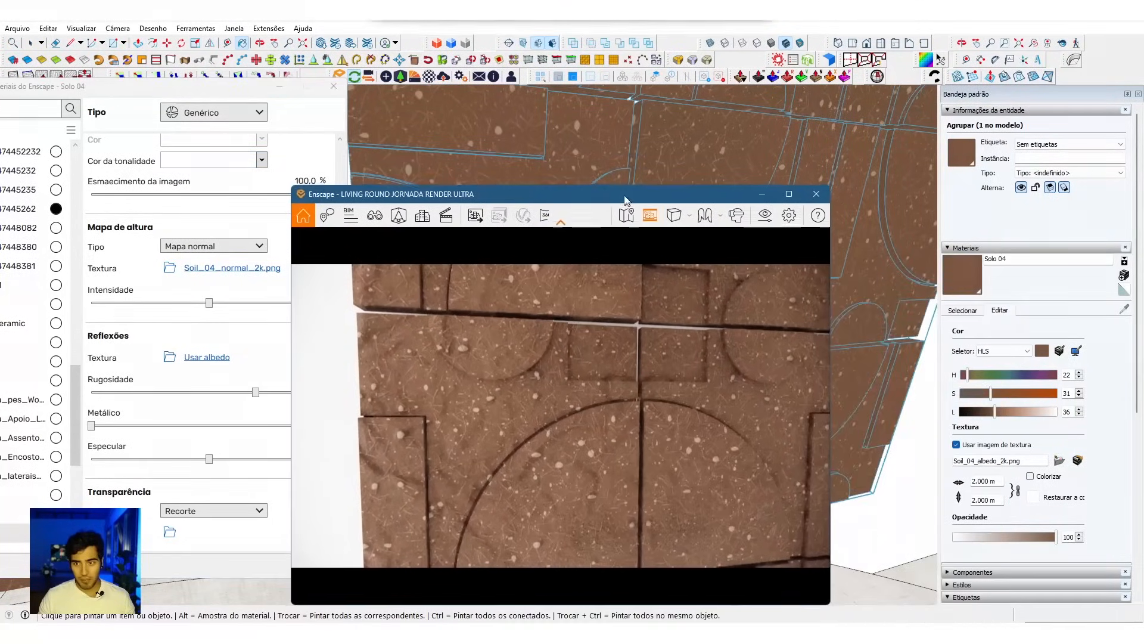
pyautogui.click(966, 398)
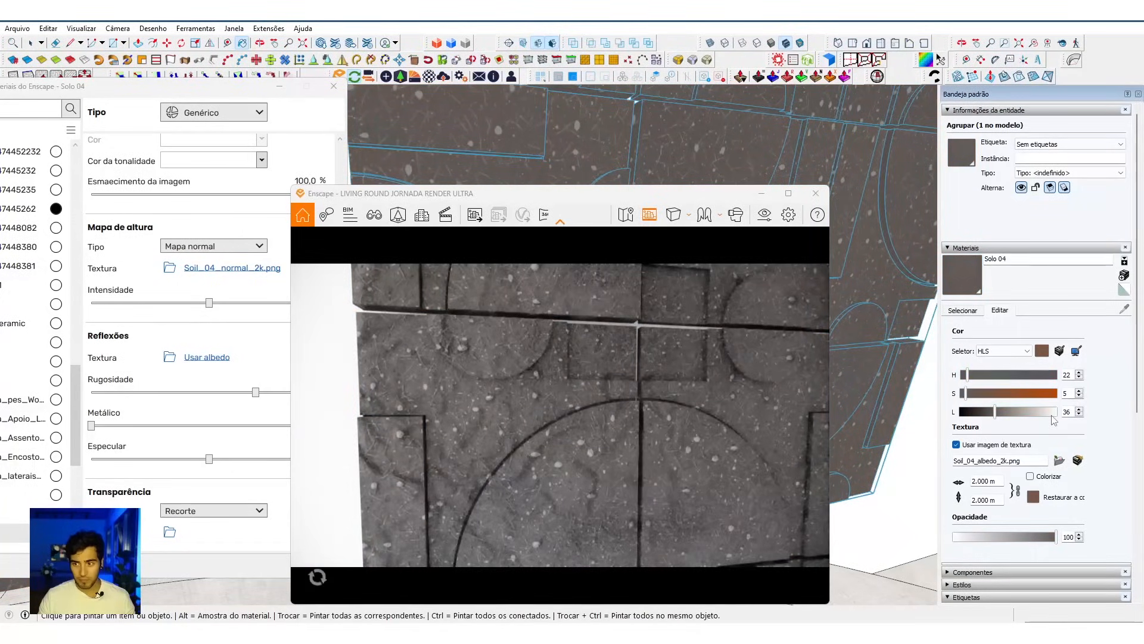
pyautogui.click(1054, 413)
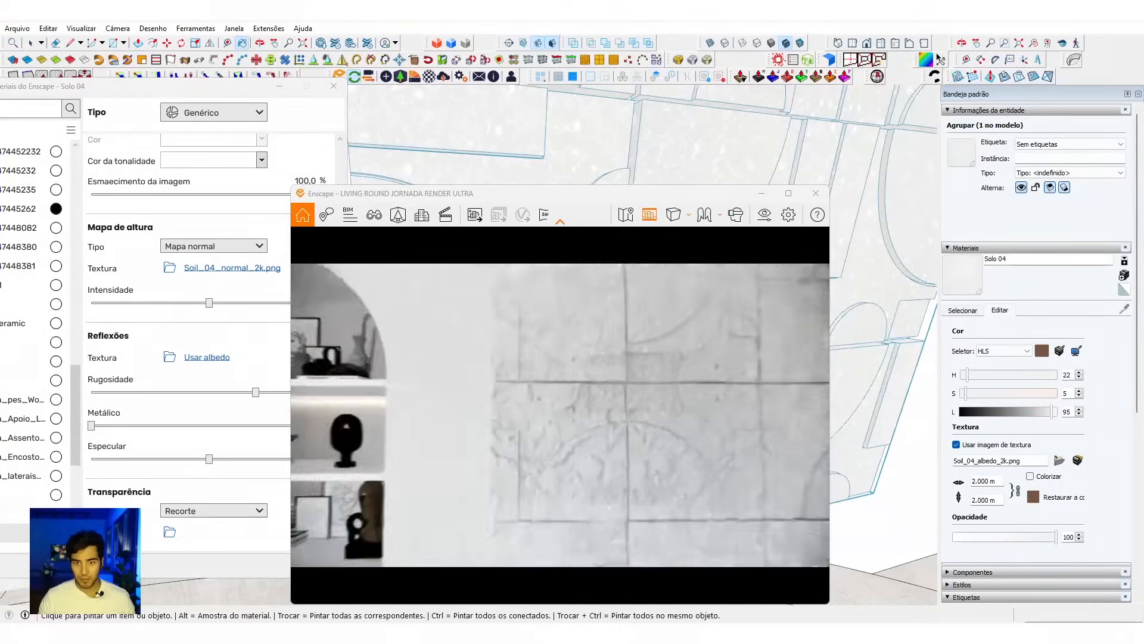
pyautogui.scroll(-3, 561, 414)
pyautogui.scroll(6, 560, 415)
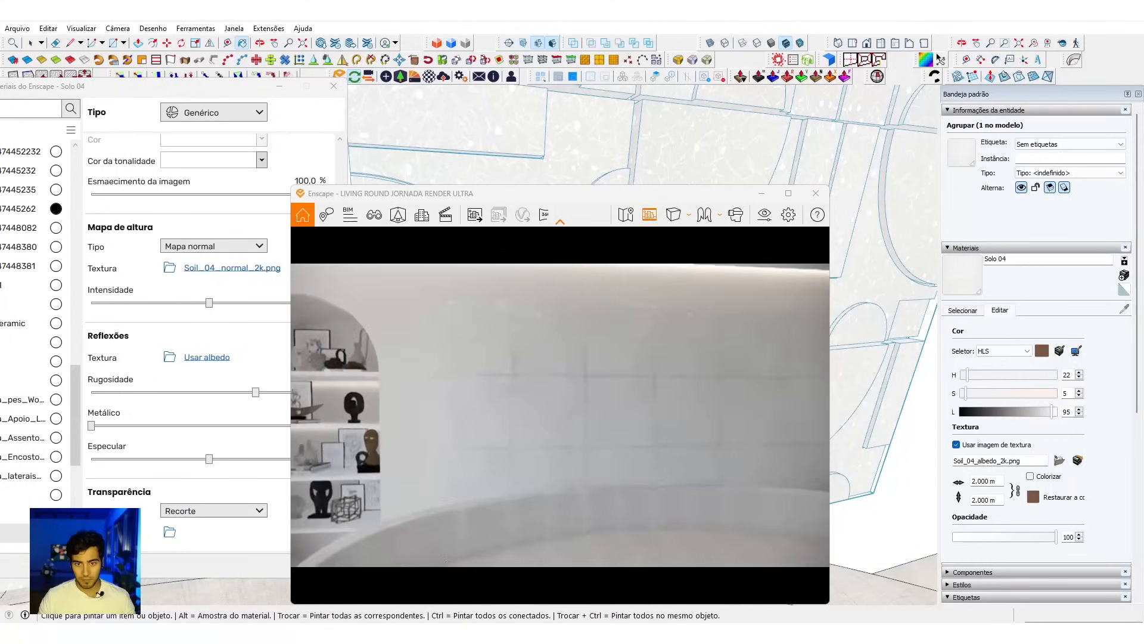
pyautogui.press('a')
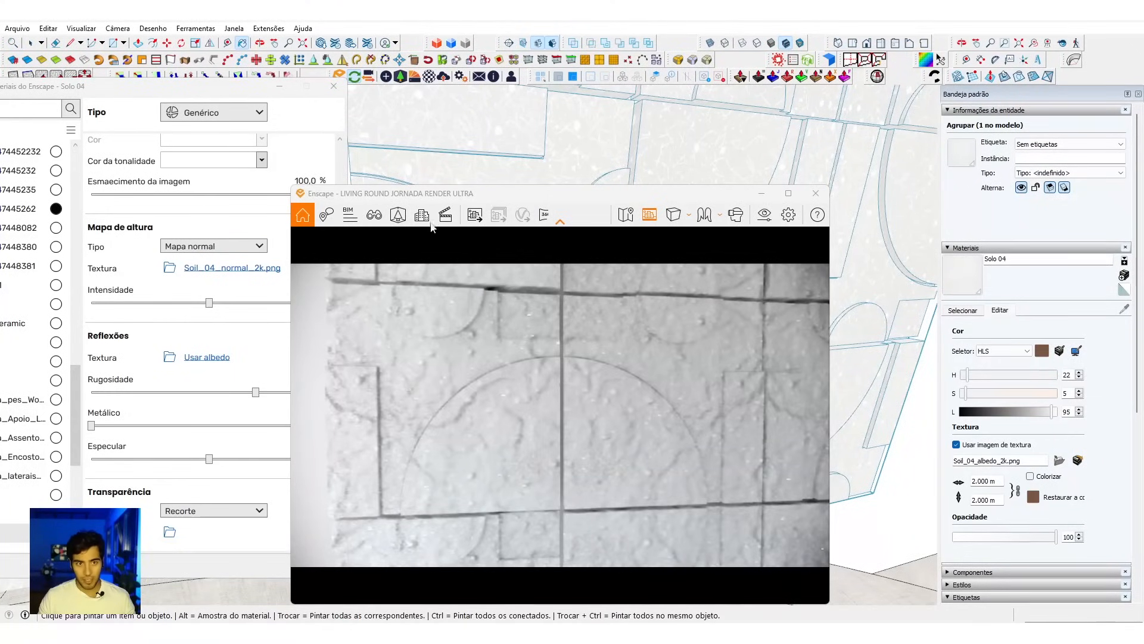
# Step: Set the Solo 04 material's normal map intensity to 50% and check the panel from farther away
pyautogui.moveTo(453, 202); pyautogui.dragTo(640, 200)
pyautogui.click(305, 289)
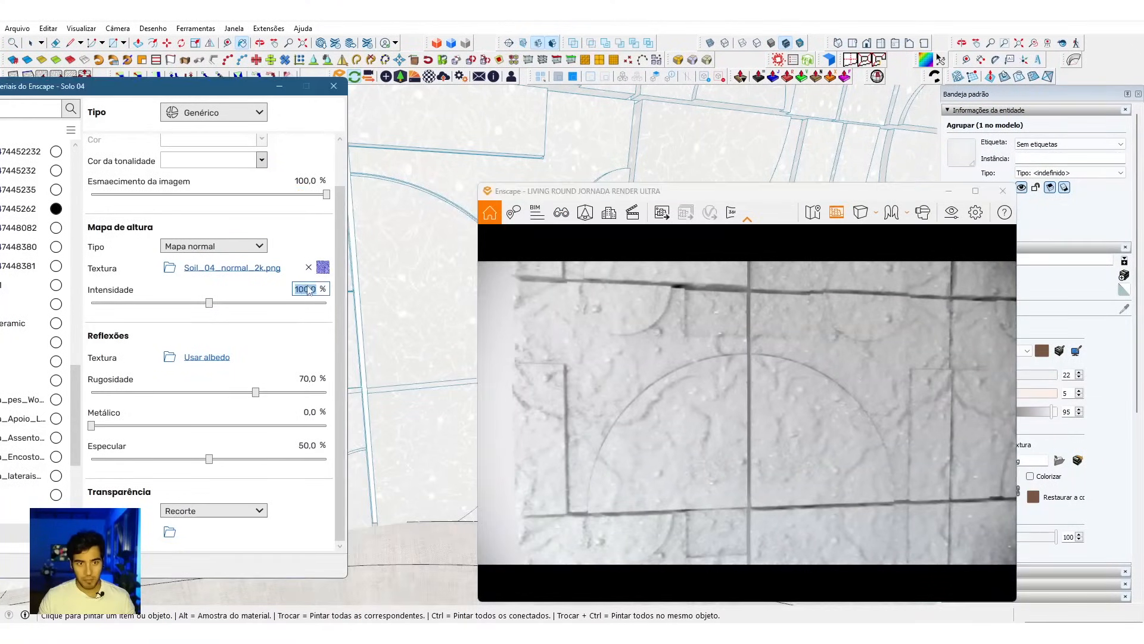
pyautogui.moveTo(323, 274)
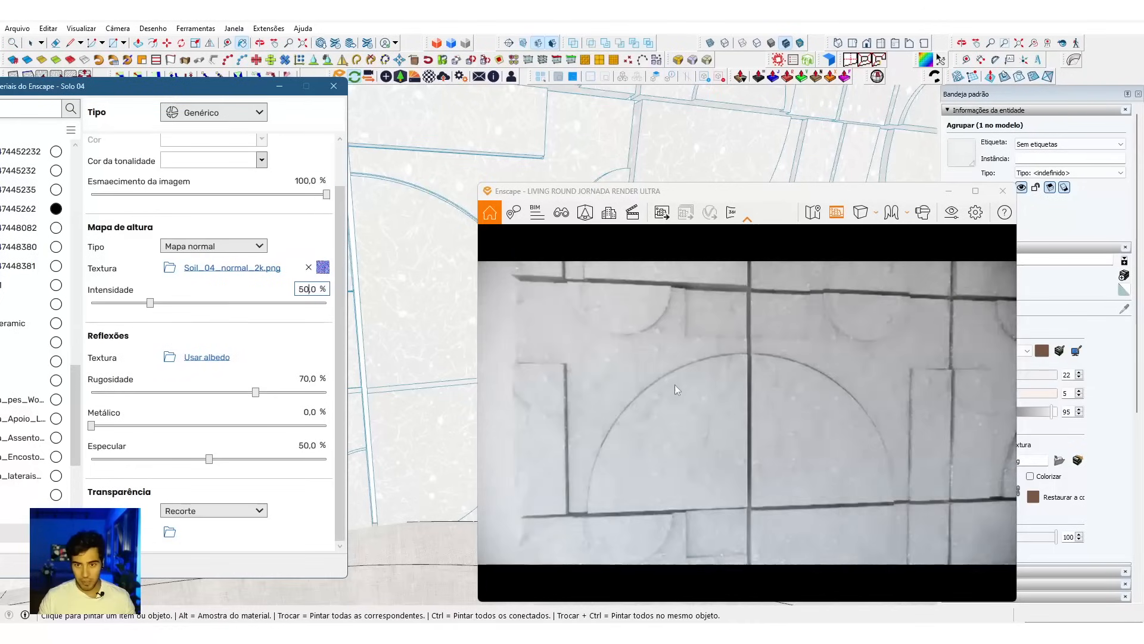
pyautogui.click(674, 382)
pyautogui.scroll(-6, 674, 381)
pyautogui.press('s')
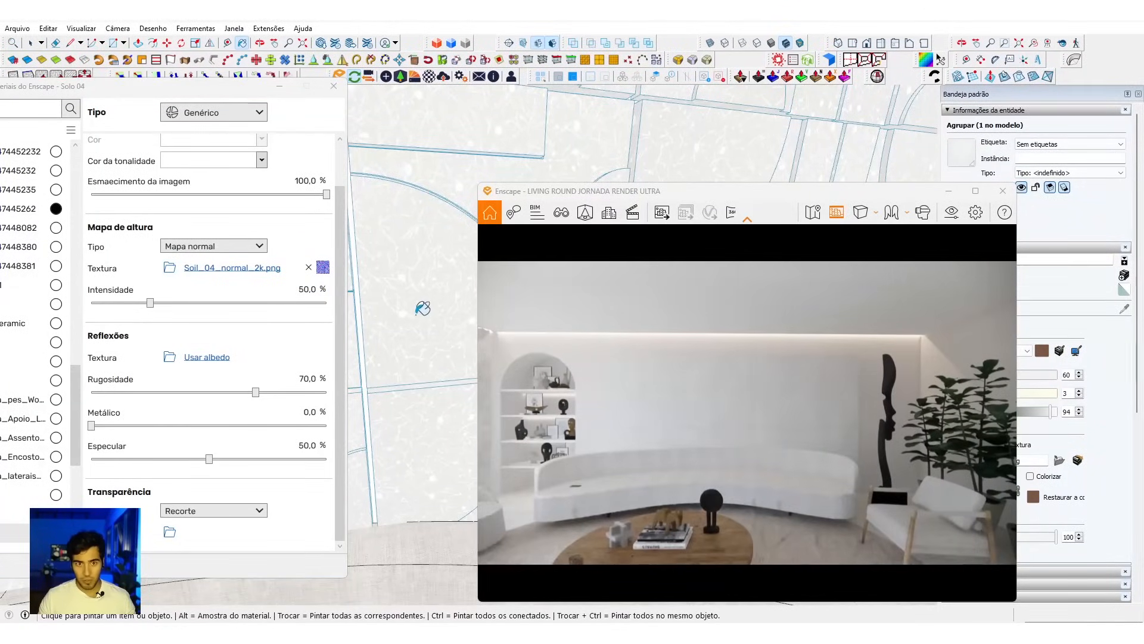
# Step: Deselect the panel, sample the tinta wall material and open the library for replacing it
pyautogui.press('space')
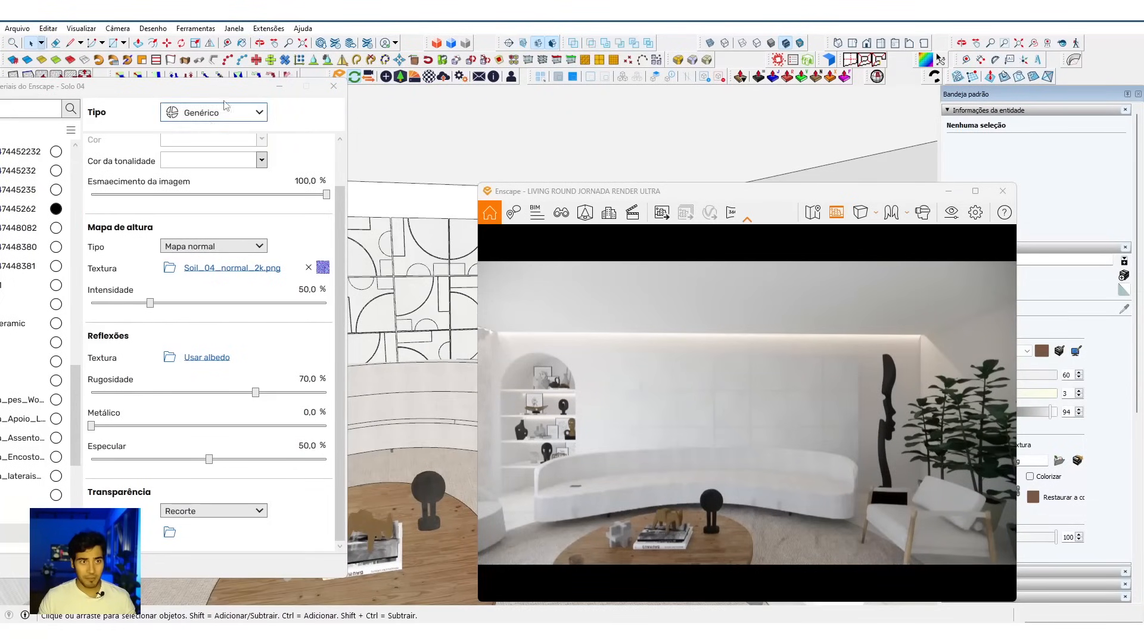
pyautogui.keyDown('alt'); pyautogui.click(449, 201); pyautogui.keyUp('alt')
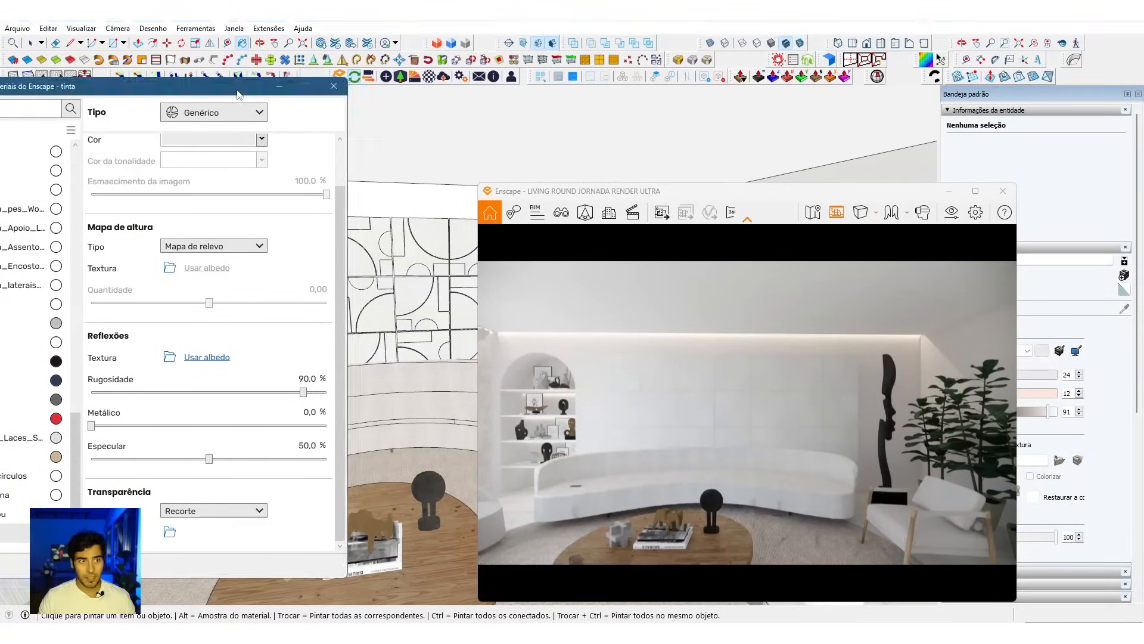
pyautogui.moveTo(250, 87); pyautogui.dragTo(386, 87)
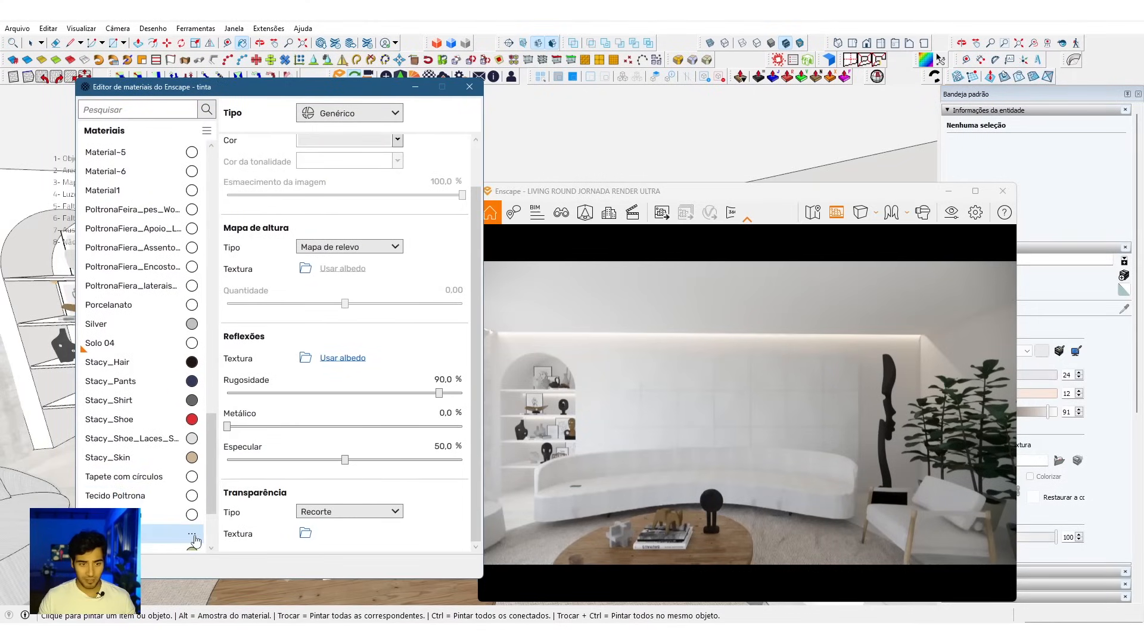
pyautogui.moveTo(826, 202); pyautogui.dragTo(747, 188)
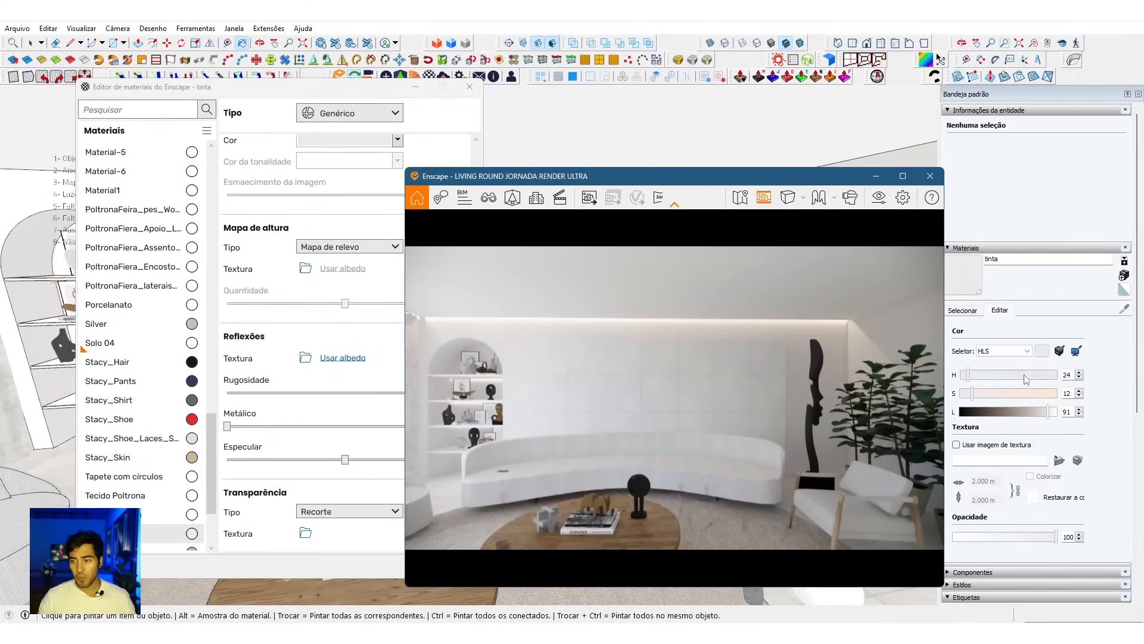
pyautogui.click(193, 533)
pyautogui.click(156, 568)
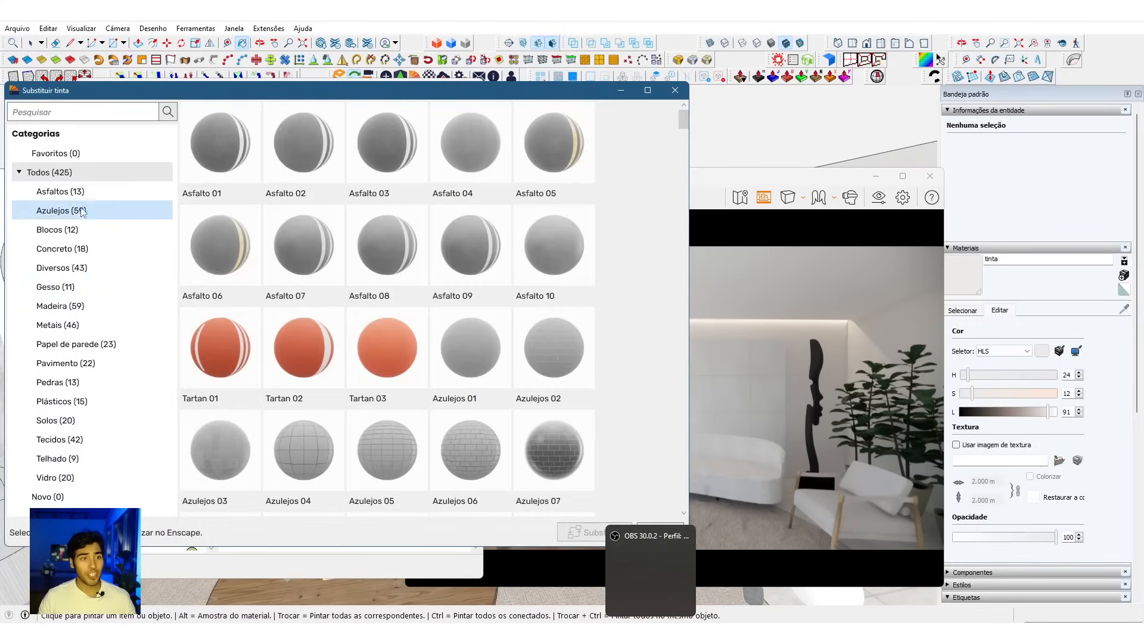
# Step: Preview Gesso 07, Gesso 11 and Gesso 10, estuque from the Gesso category on the wall under the cove light
pyautogui.click(82, 288)
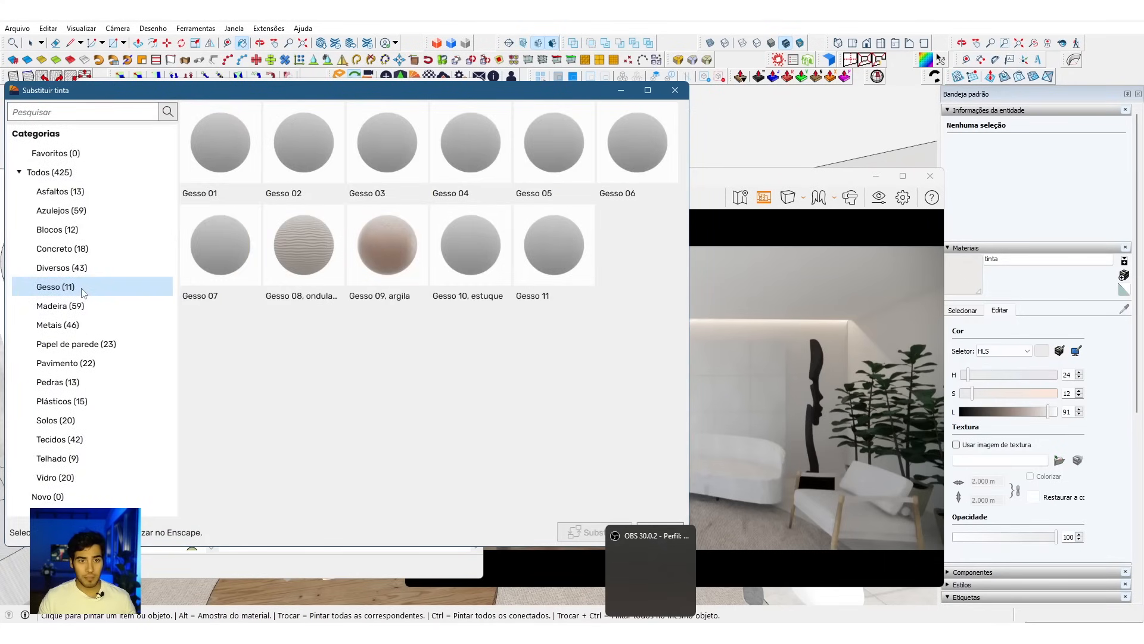
pyautogui.click(329, 292)
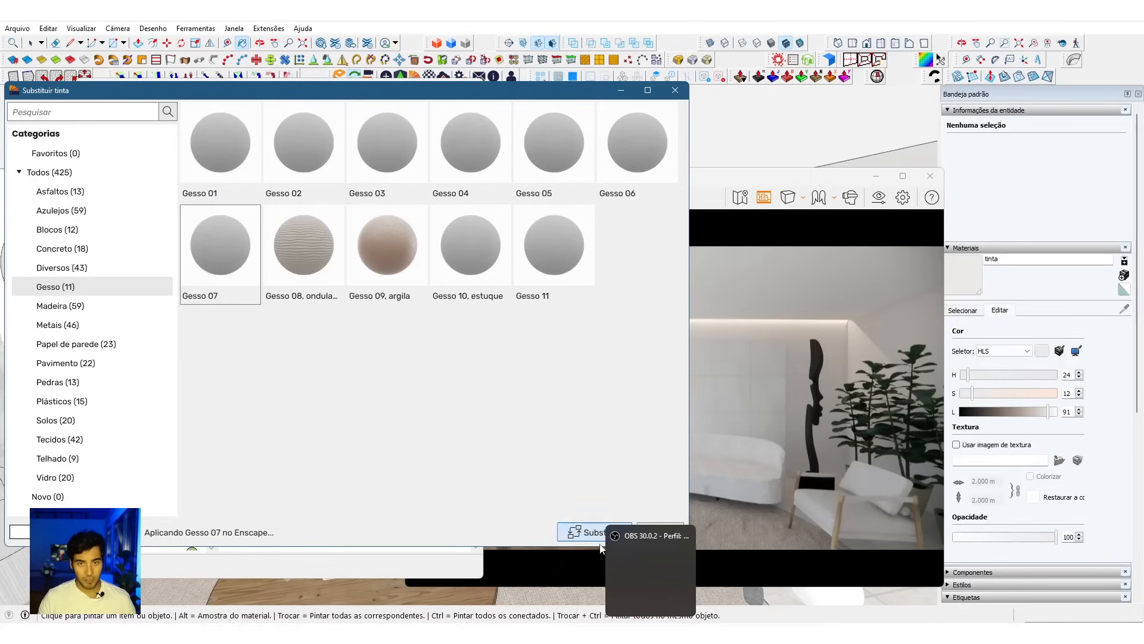
pyautogui.click(563, 244)
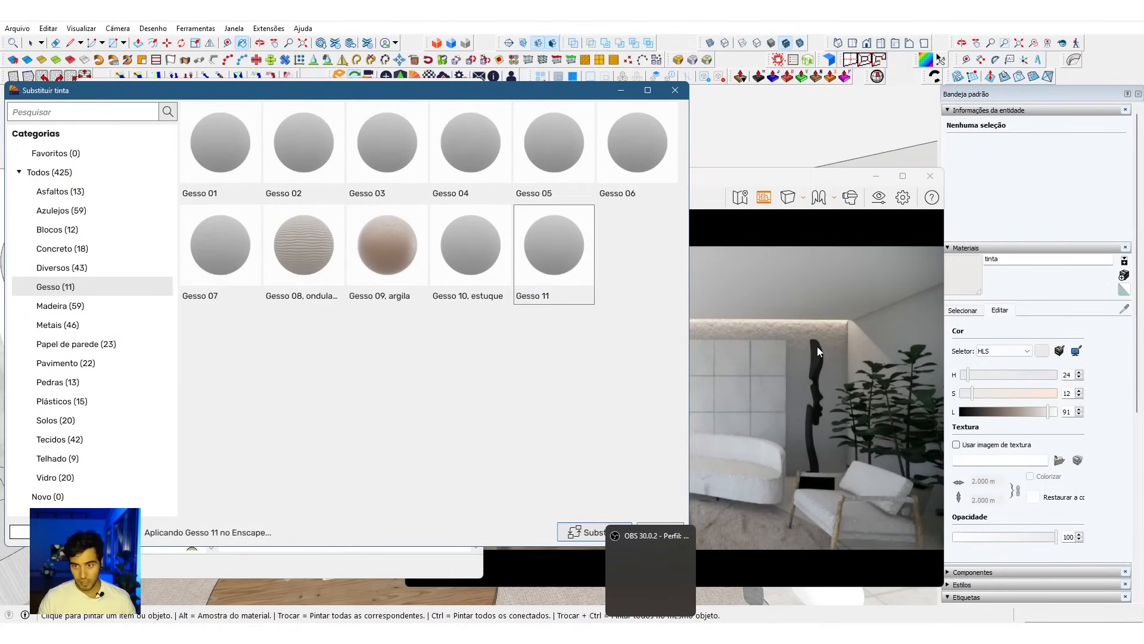
pyautogui.scroll(3, 819, 342)
pyautogui.moveTo(819, 342); pyautogui.dragTo(846, 298)
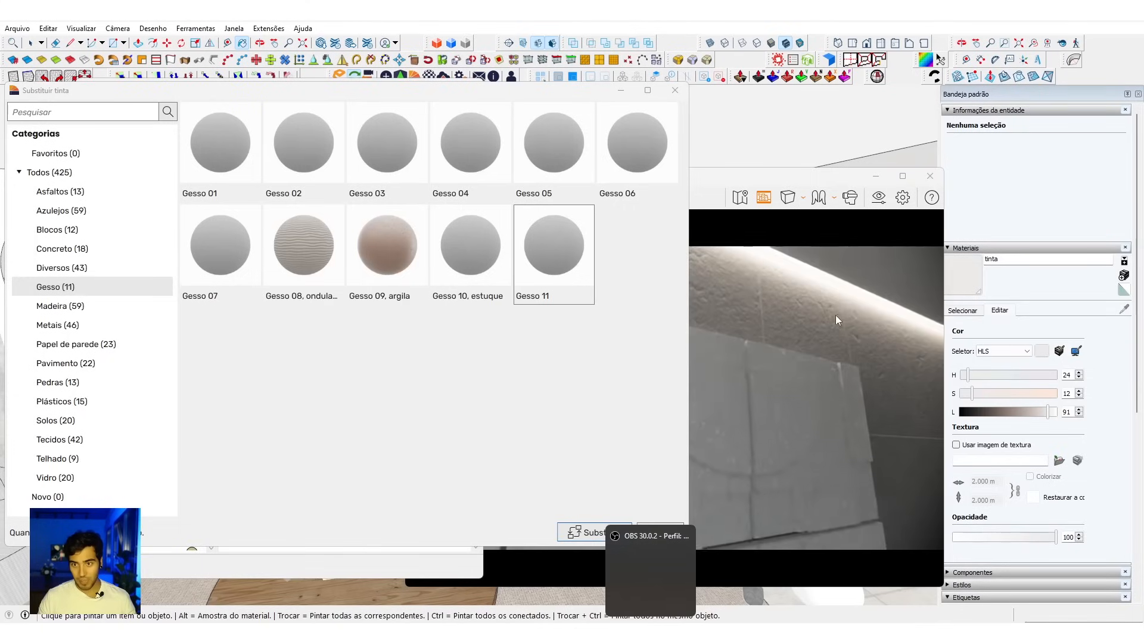
pyautogui.click(470, 251)
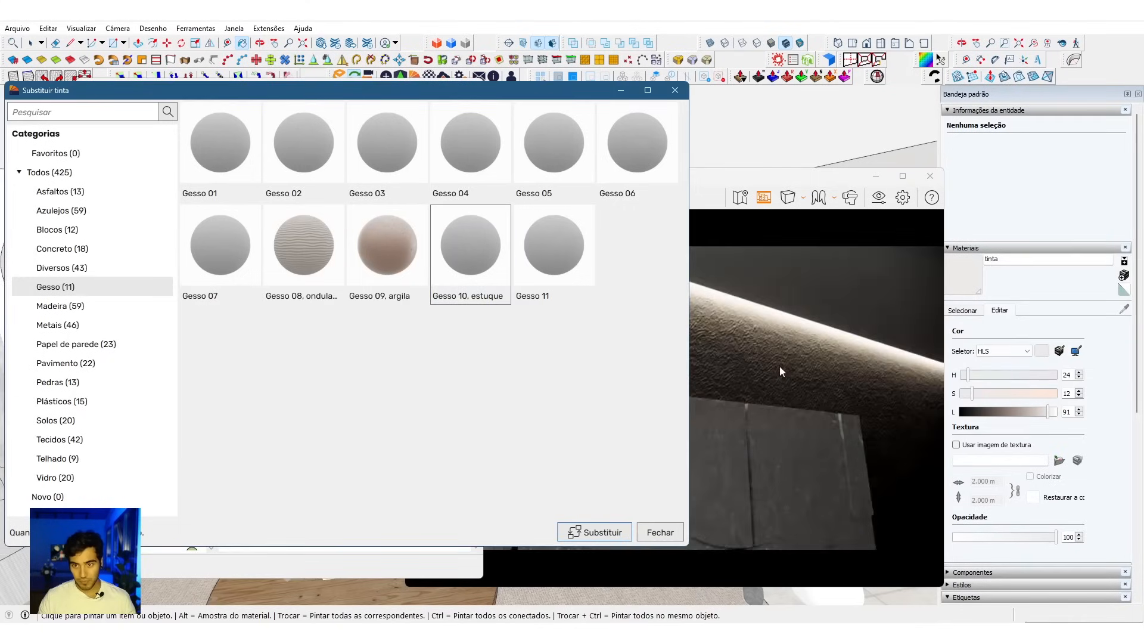
pyautogui.moveTo(811, 375)
pyautogui.mouseDown(button='right')
pyautogui.moveTo(757, 394)
pyautogui.moveTo(830, 381)
pyautogui.mouseUp(button='right')
pyautogui.scroll(4, 836, 384)
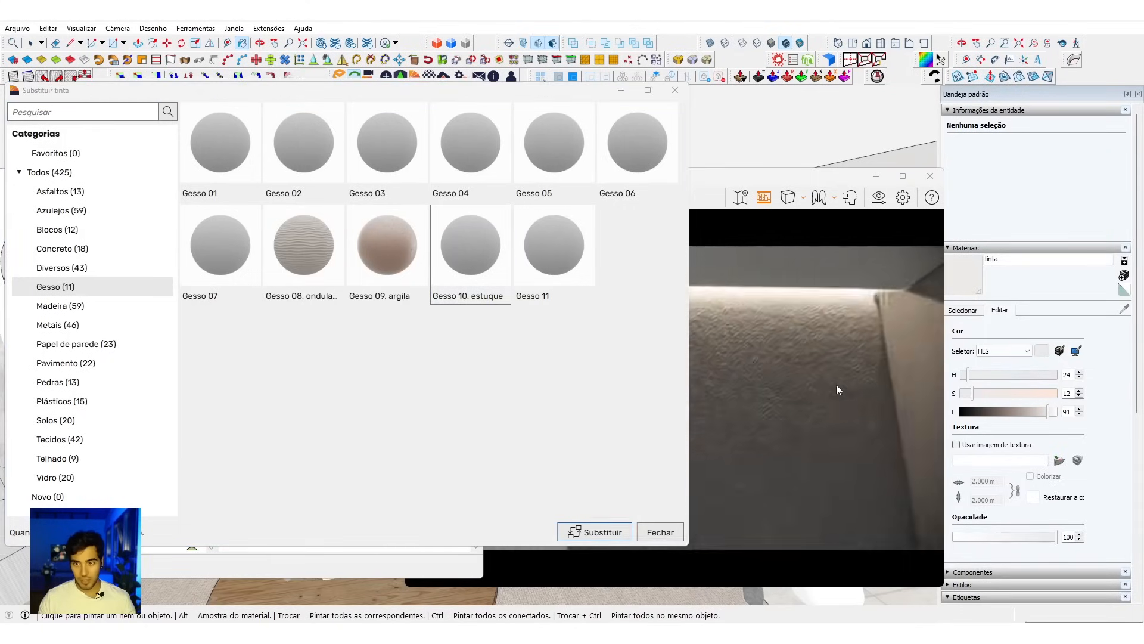
# Step: Compare the Gesso 07, 04, 03, 02 and 01 plaster textures on the wall in the render
pyautogui.click(230, 264)
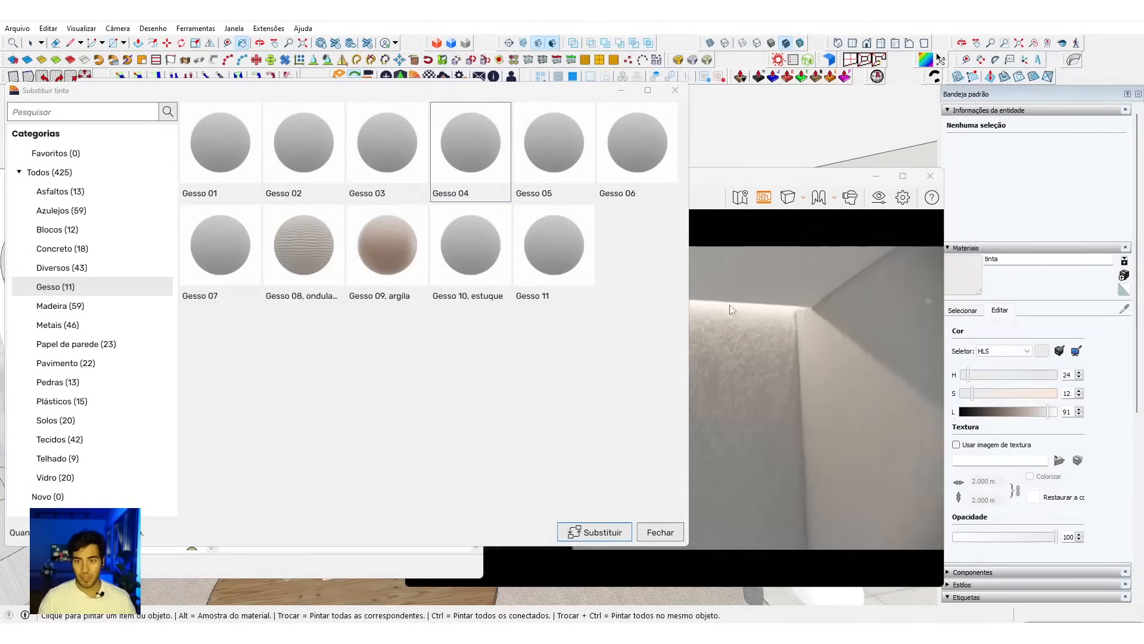
pyautogui.click(410, 161)
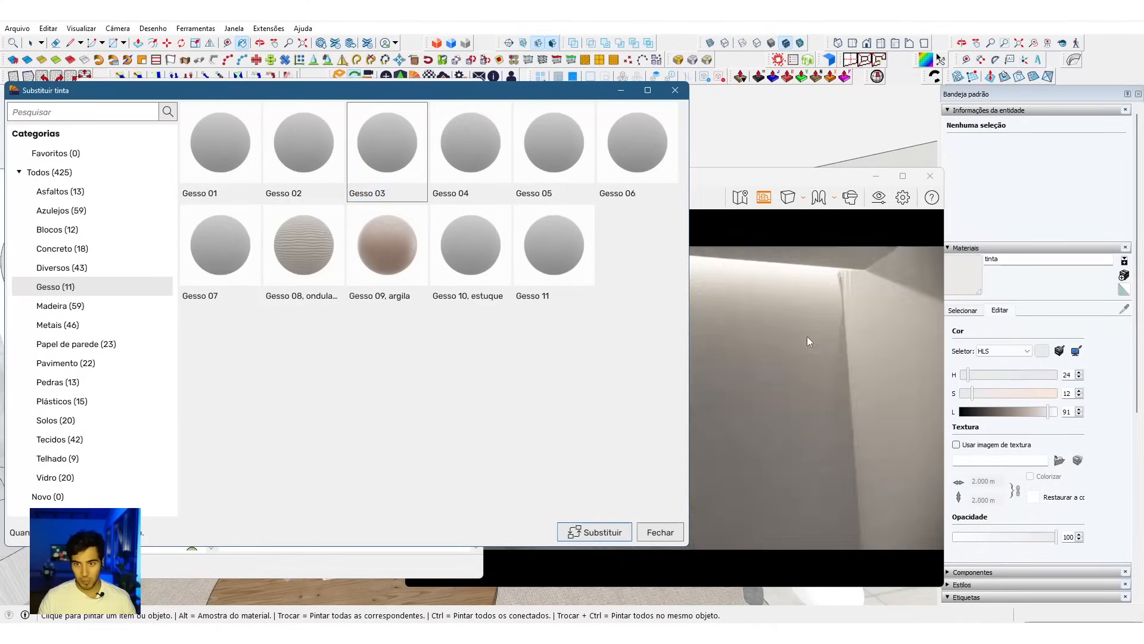
pyautogui.doubleClick(807, 336)
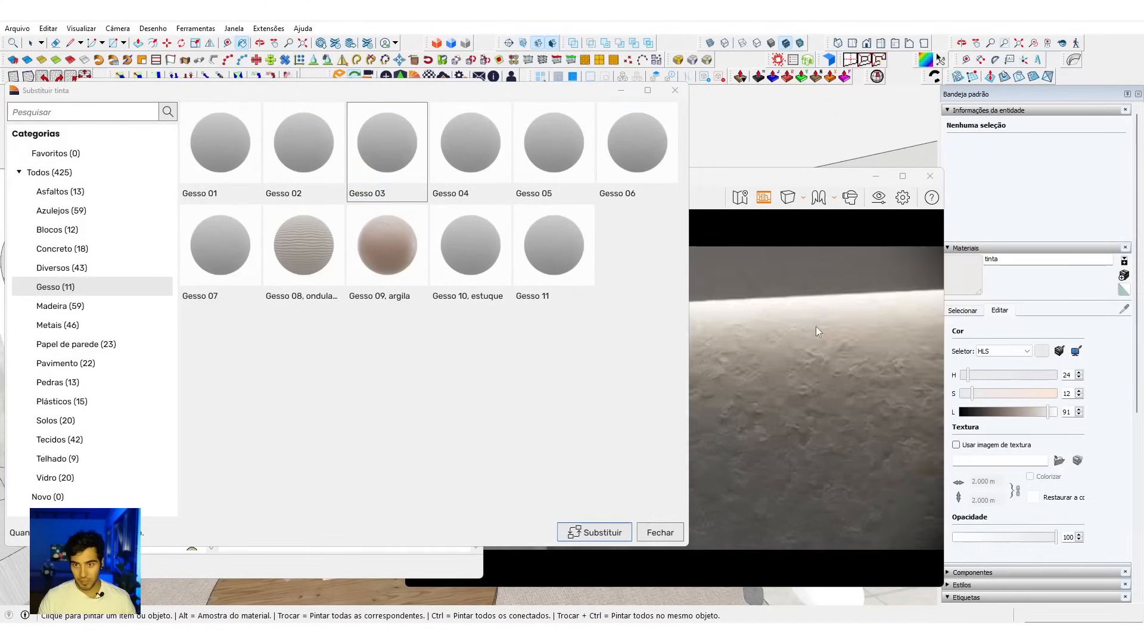
pyautogui.click(321, 176)
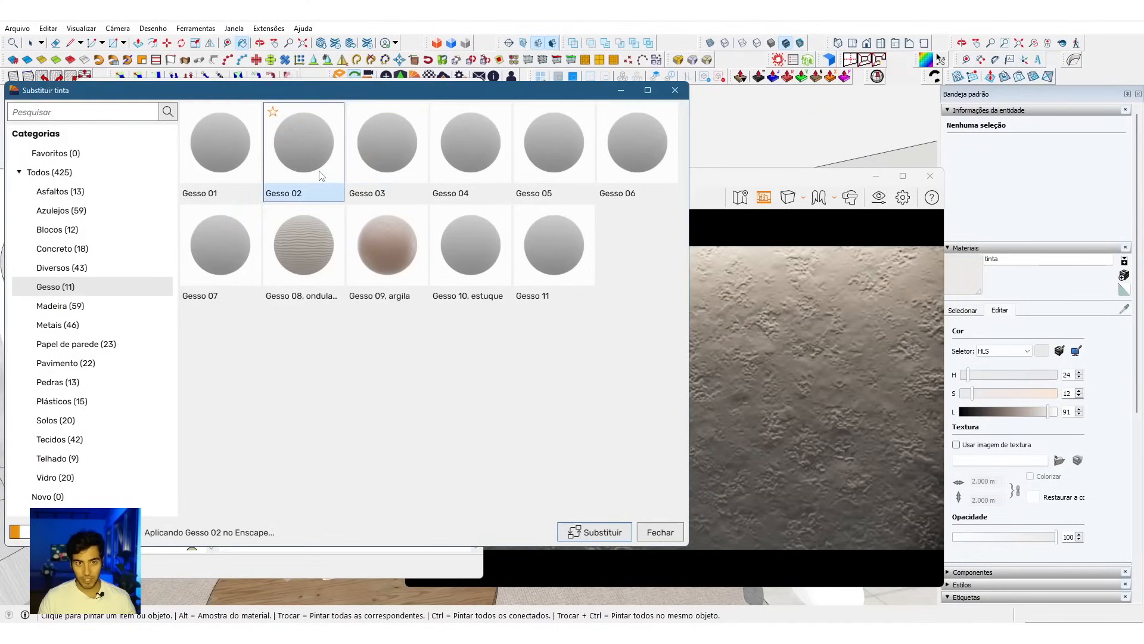
pyautogui.click(233, 172)
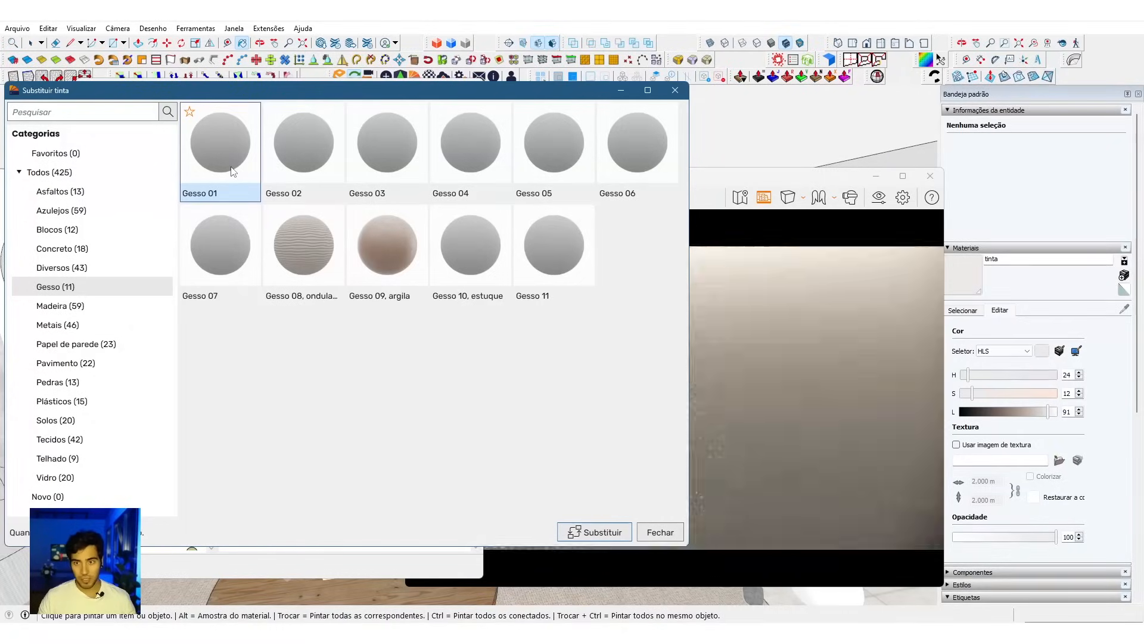
pyautogui.press('s')
pyautogui.moveTo(868, 428); pyautogui.dragTo(876, 408)
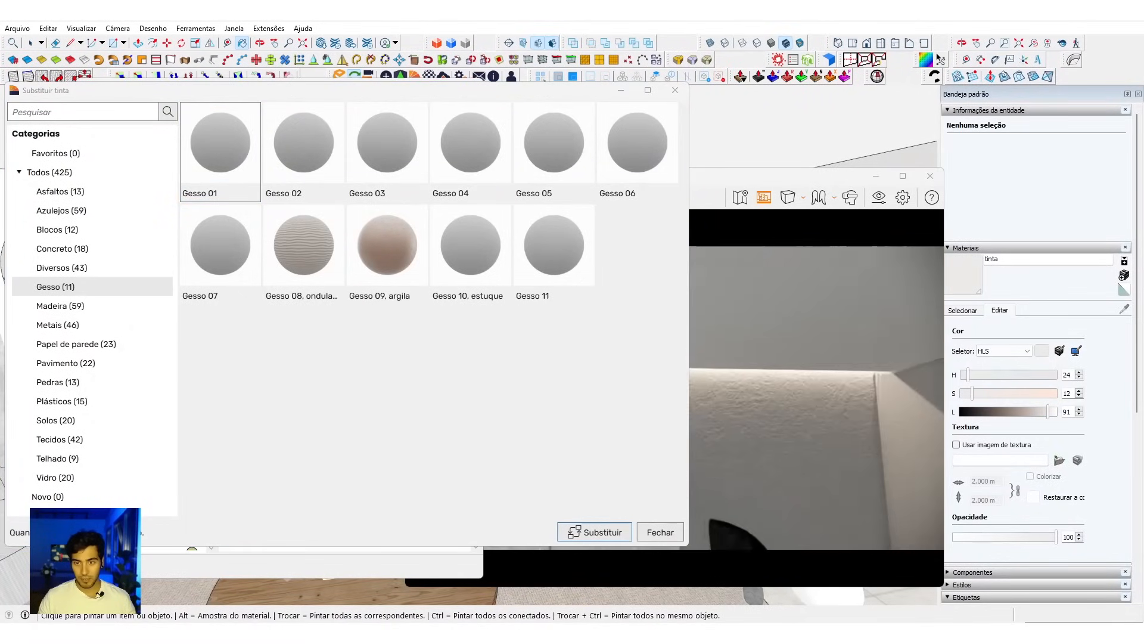
# Step: Preview Gesso 11 again, and replace the tinta material with Gesso 10, estuque
pyautogui.click(549, 272)
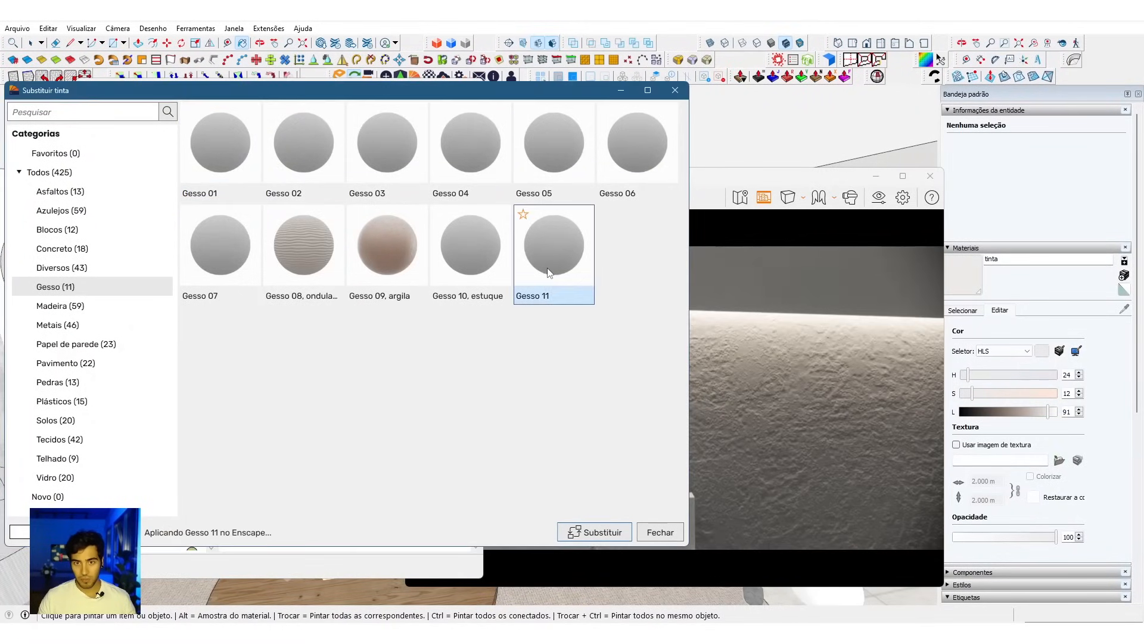
pyautogui.click(486, 270)
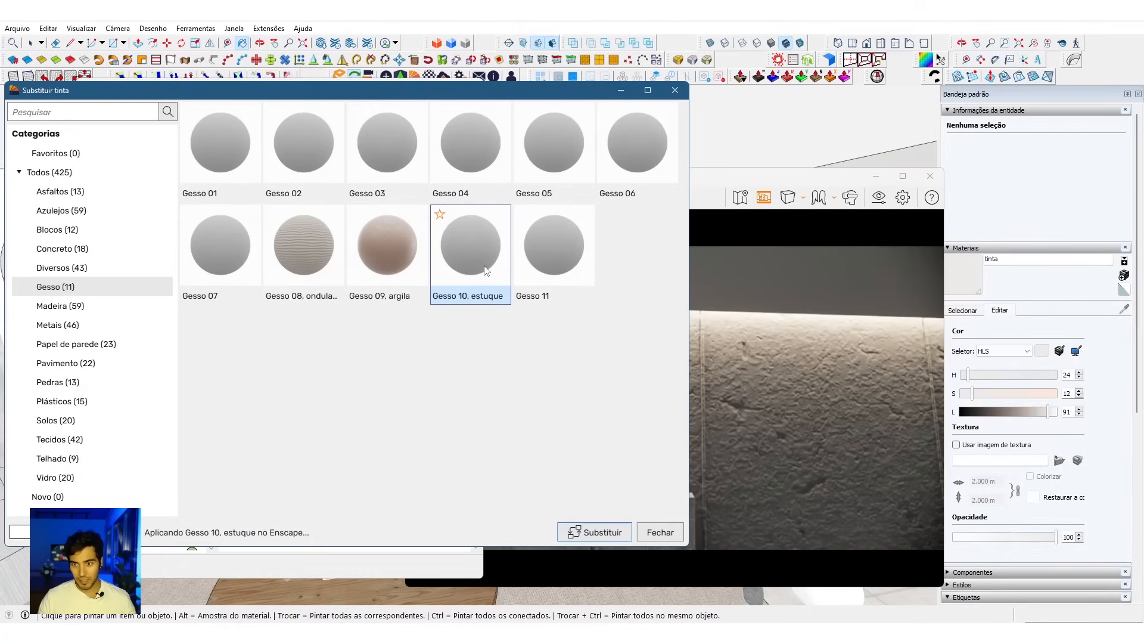
pyautogui.click(902, 442)
pyautogui.press('s')
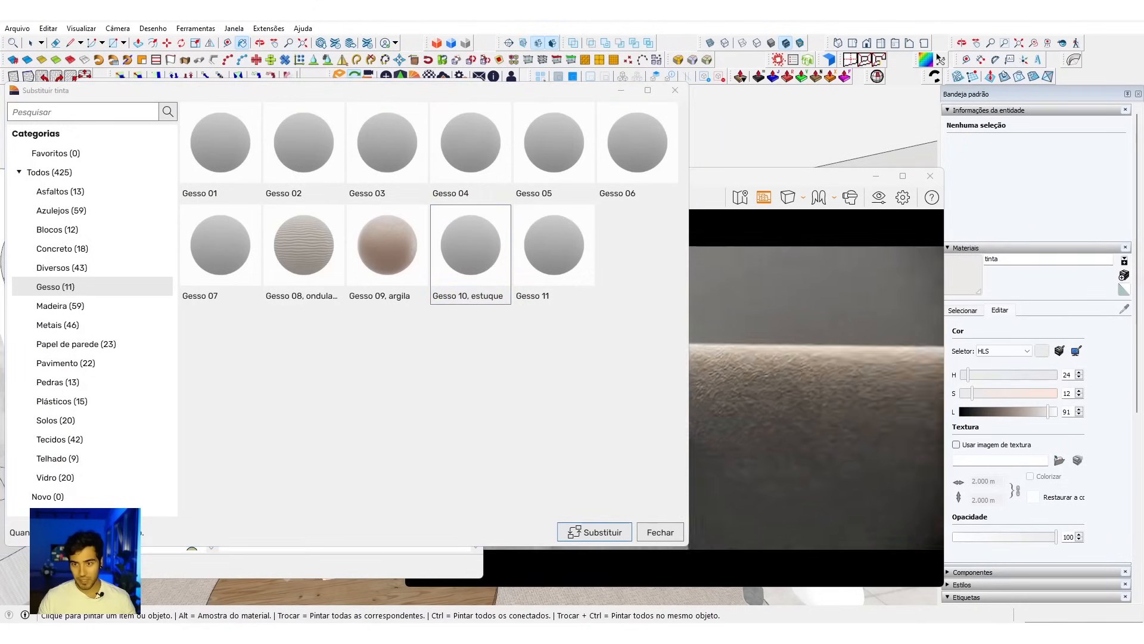
pyautogui.moveTo(902, 442); pyautogui.dragTo(810, 394)
pyautogui.press('s')
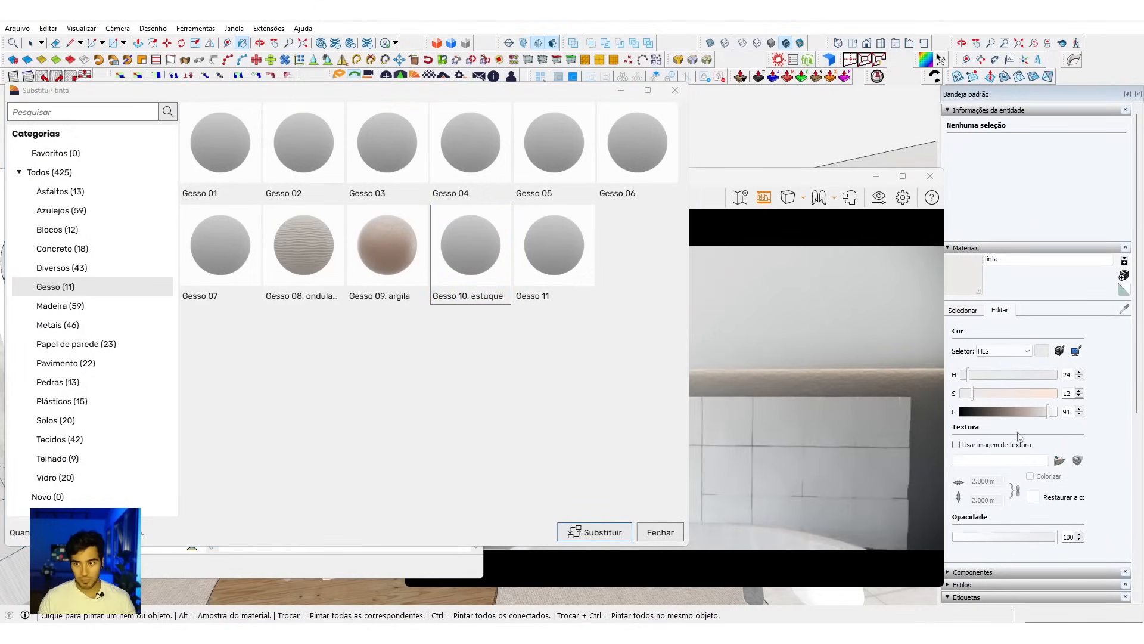
pyautogui.click(607, 527)
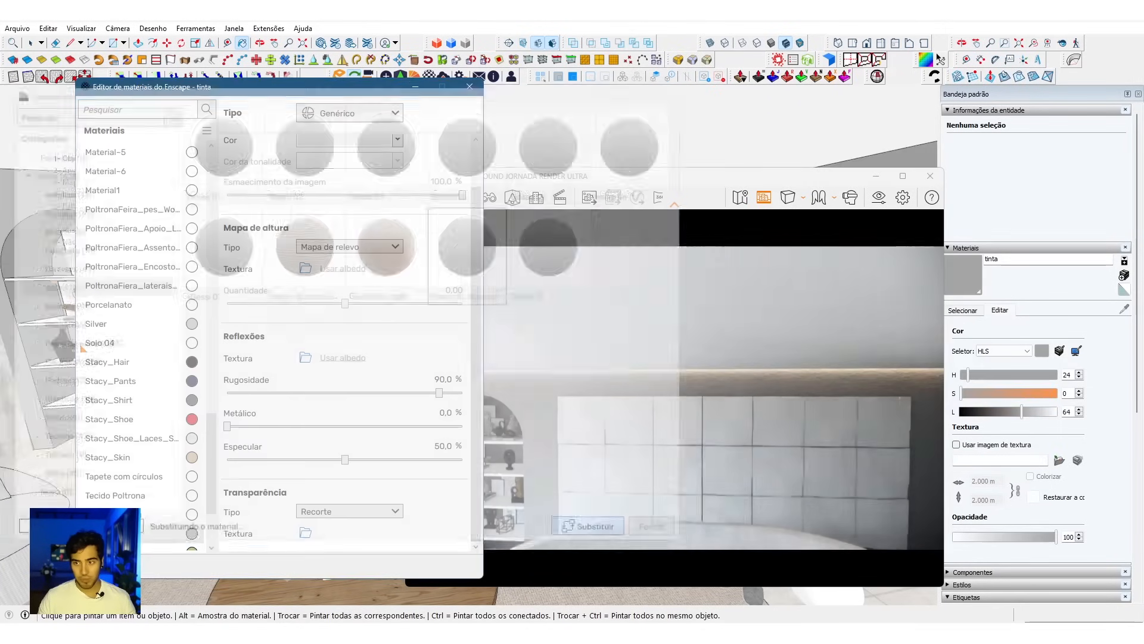
# Step: Set the tinta material's lightness to 81 and saturation to 8, and inspect the wall above the arched niche
pyautogui.click(1039, 412)
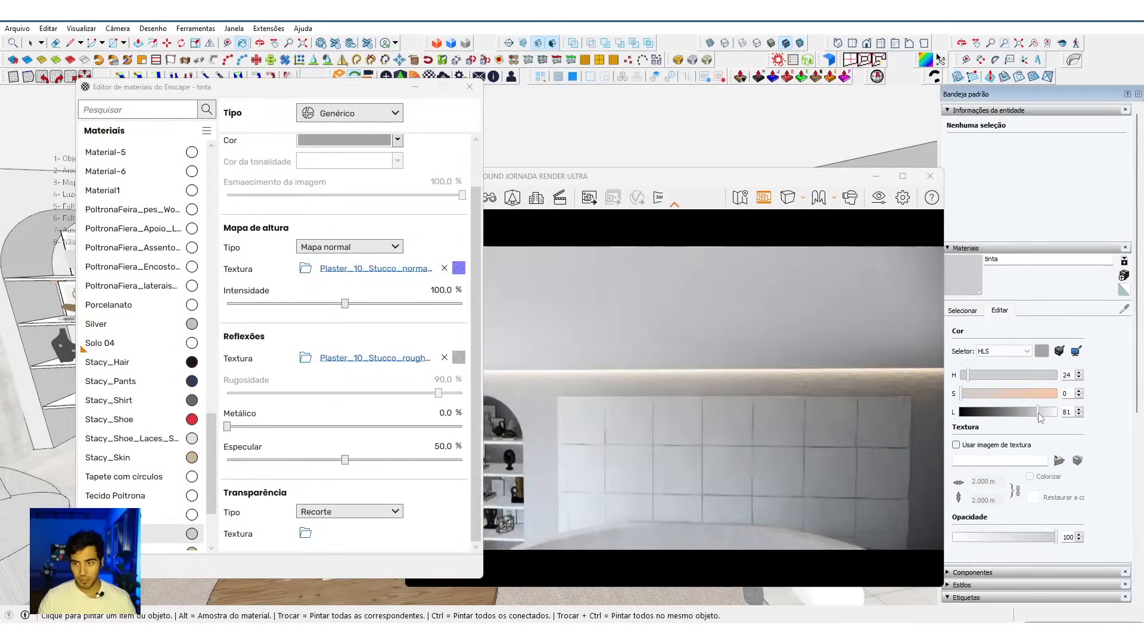
pyautogui.click(968, 393)
pyautogui.moveTo(864, 405)
pyautogui.mouseDown()
pyautogui.moveTo(798, 417)
pyautogui.moveTo(704, 405)
pyautogui.moveTo(643, 369)
pyautogui.moveTo(588, 312)
pyautogui.mouseUp()
pyautogui.press('w')
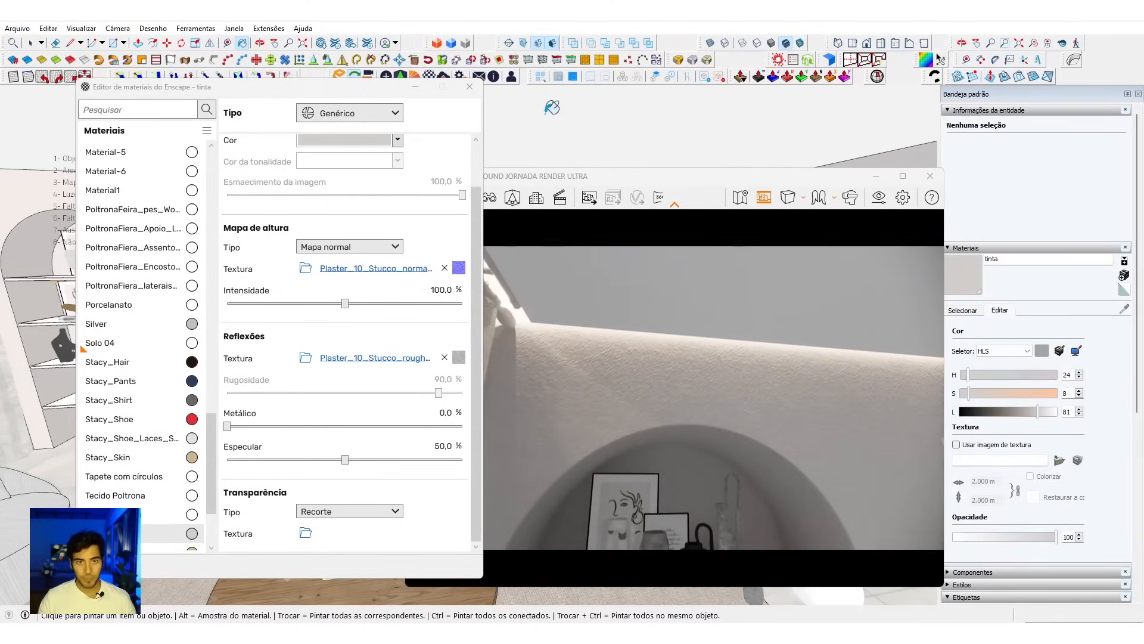
# Step: Reset the active paint material to the default and import Gesso 01 from the Enscape library's Gesso category
pyautogui.keyDown('alt'); pyautogui.click(568, 113); pyautogui.keyUp('alt')
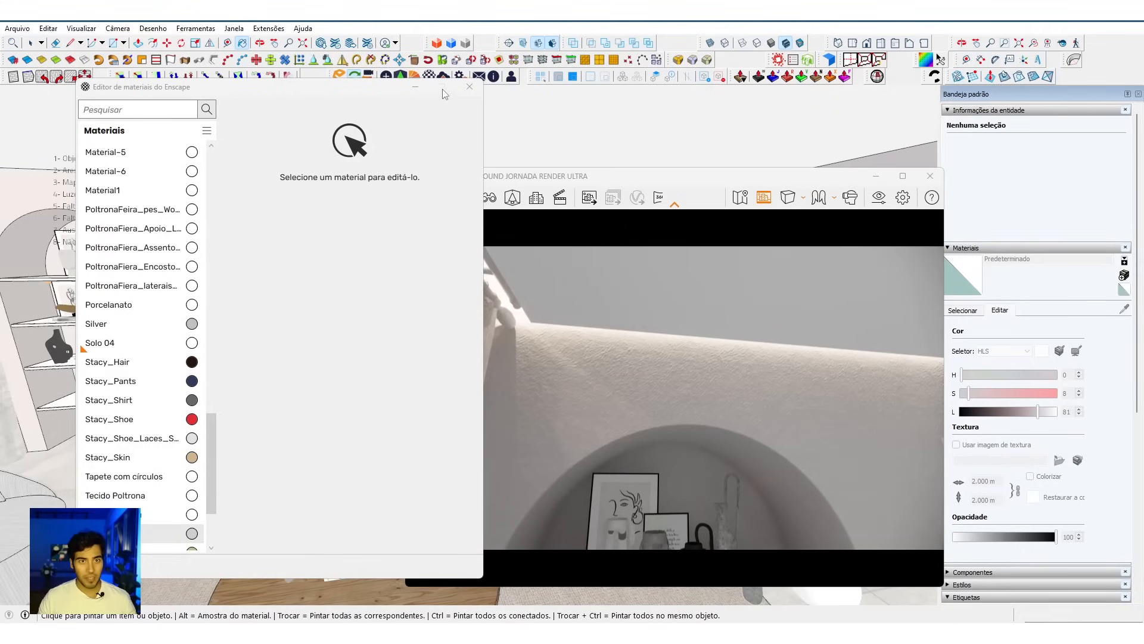
pyautogui.click(414, 76)
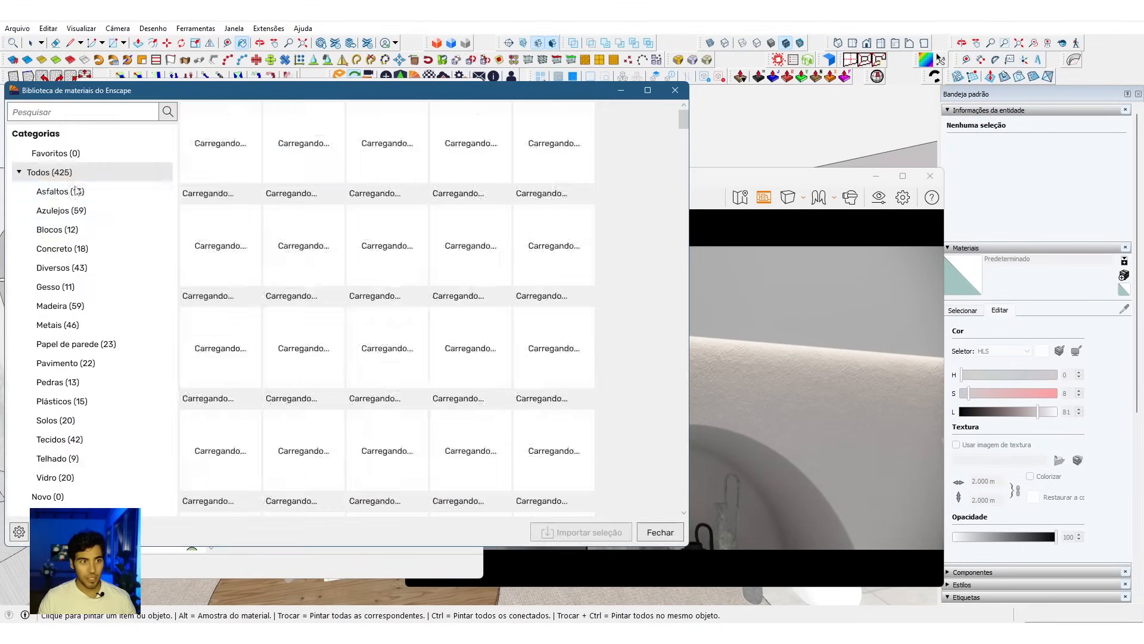
pyautogui.click(77, 286)
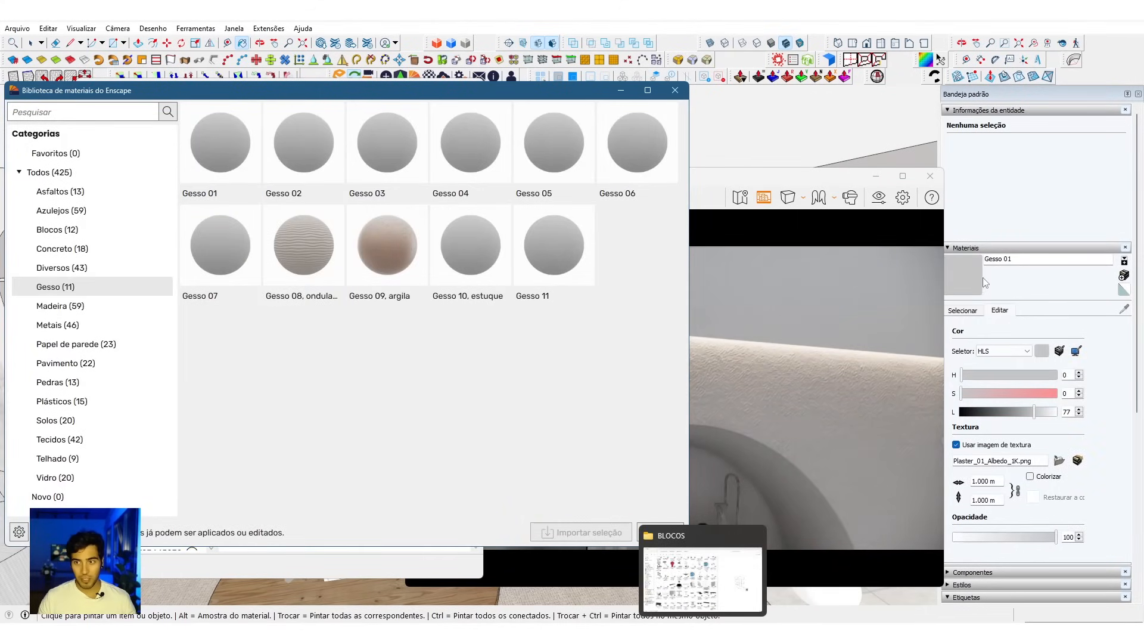
# Step: Apply the Gesso 01 plaster to the wall, inspect it up close in the render, and set its lightness to 92
pyautogui.click(676, 90)
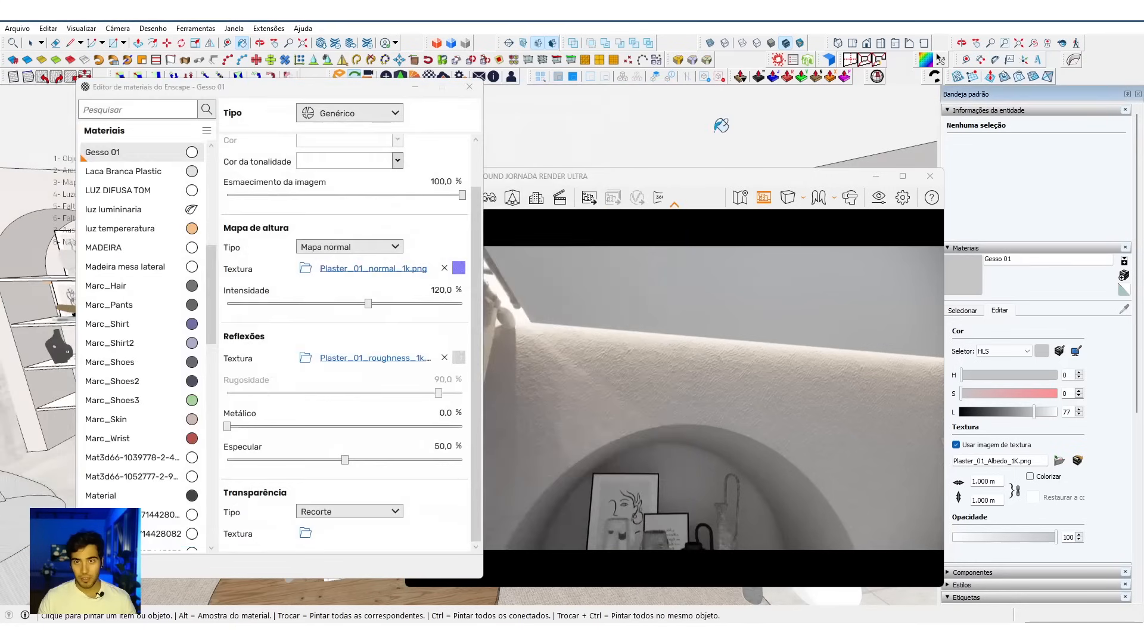
pyautogui.click(721, 125)
pyautogui.moveTo(675, 233); pyautogui.dragTo(687, 250)
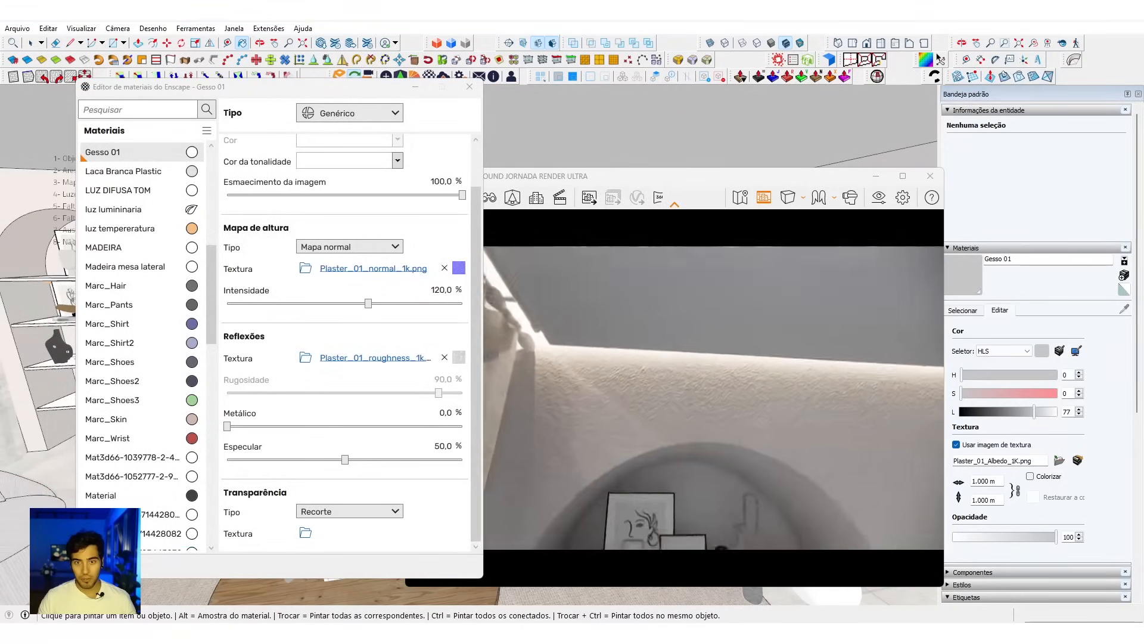
pyautogui.click(1050, 412)
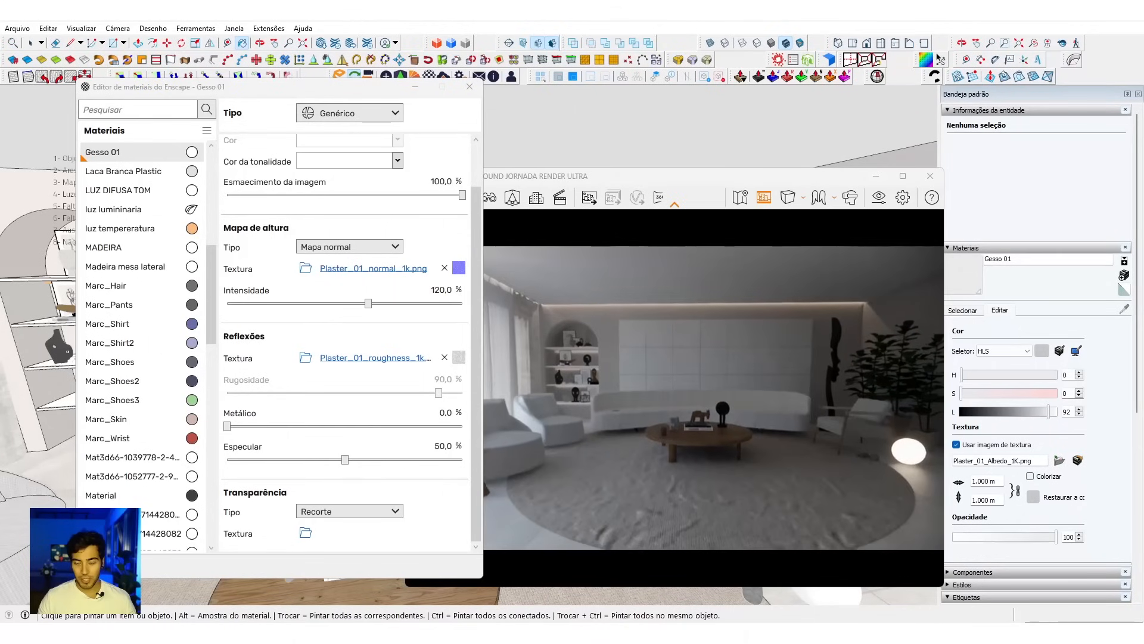
# Step: Sample the white Bauhaus book's material on the coffee table and append "ceramic" to its name
pyautogui.moveTo(659, 180); pyautogui.dragTo(874, 170)
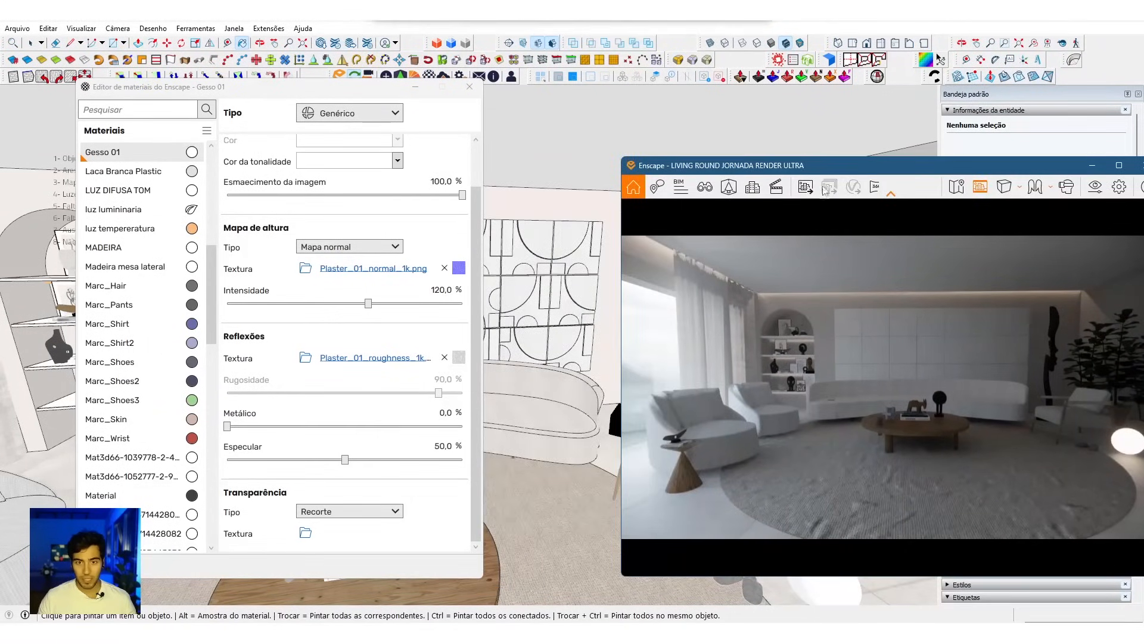
pyautogui.moveTo(569, 438); pyautogui.dragTo(664, 366, button='middle')
pyautogui.scroll(5, 563, 369)
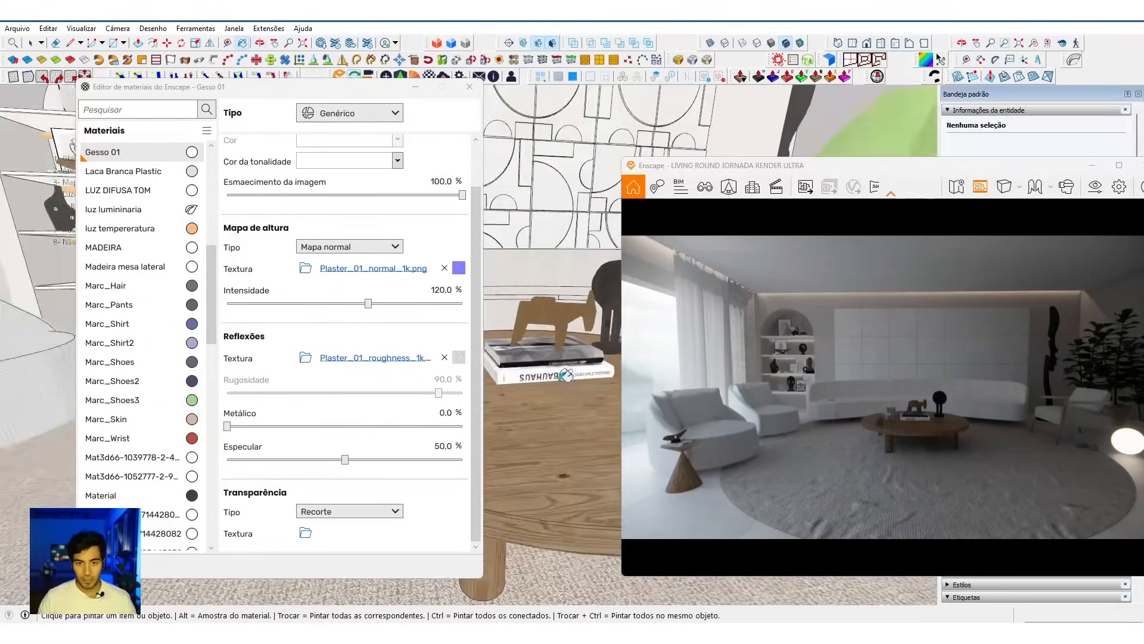
pyautogui.click(562, 368)
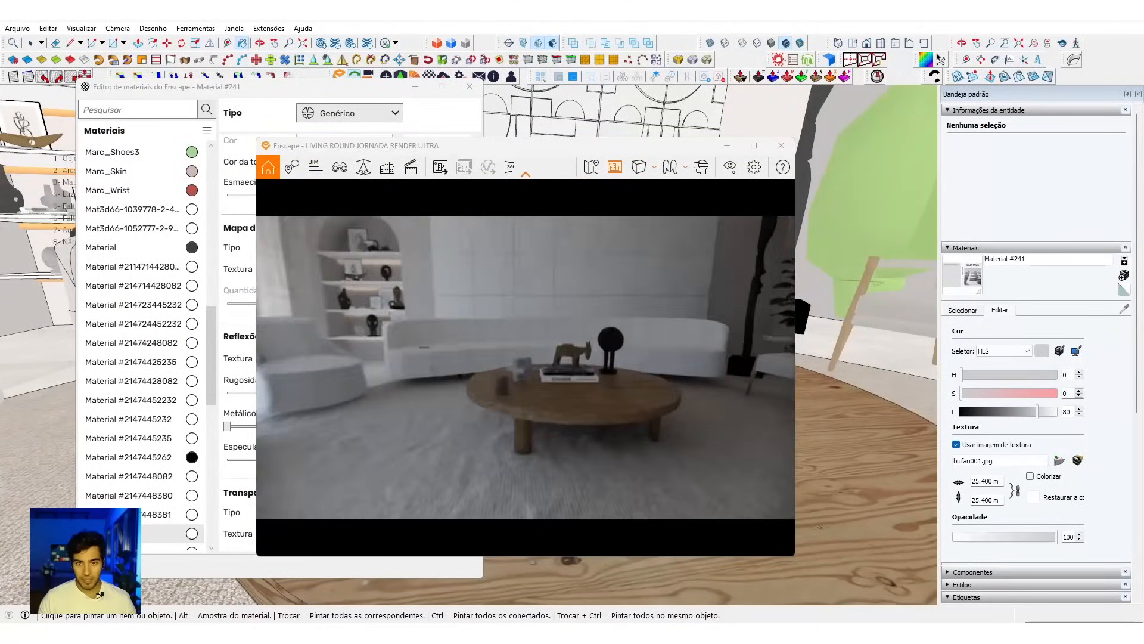
pyautogui.click(1065, 262)
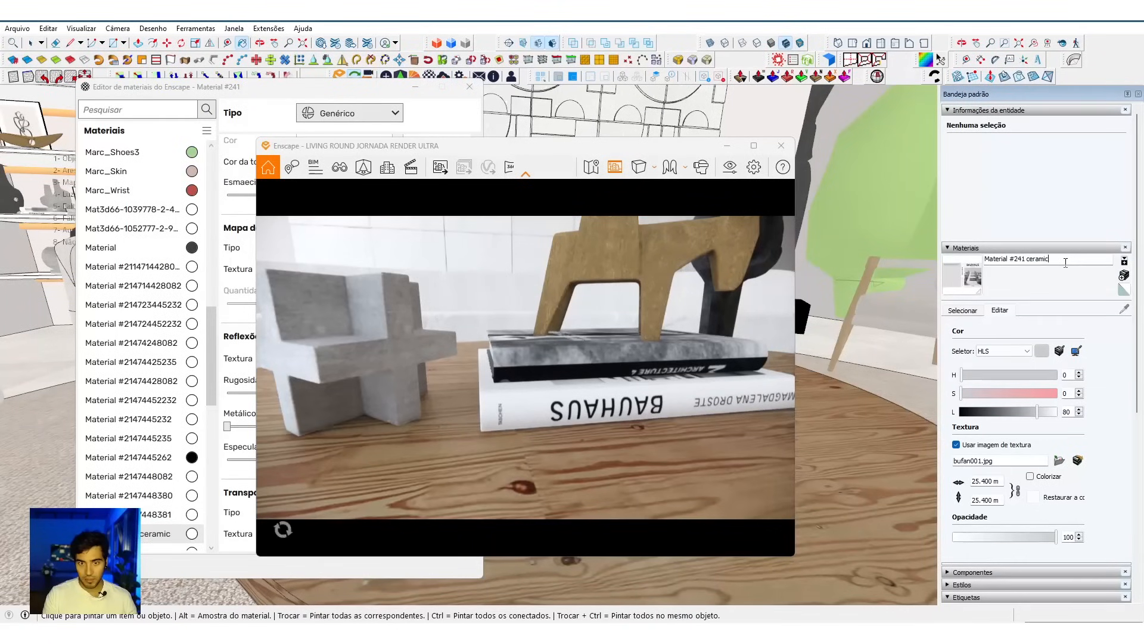
pyautogui.press('Return')
# Step: Append "ceramic" to the names of the upper book's material and the grey cross-shaped sculpture's material
pyautogui.moveTo(516, 149); pyautogui.dragTo(888, 170)
pyautogui.keyDown('alt'); pyautogui.click(514, 352); pyautogui.keyUp('alt')
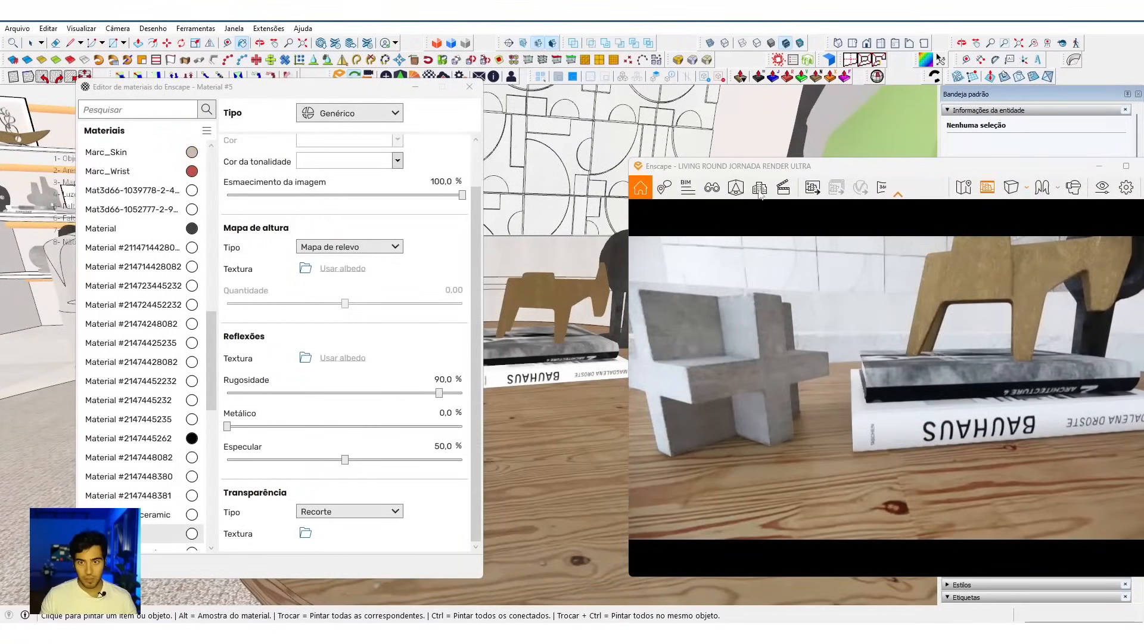
pyautogui.moveTo(782, 169); pyautogui.dragTo(442, 132)
pyautogui.moveTo(291, 88); pyautogui.dragTo(87, 99)
pyautogui.click(1035, 260)
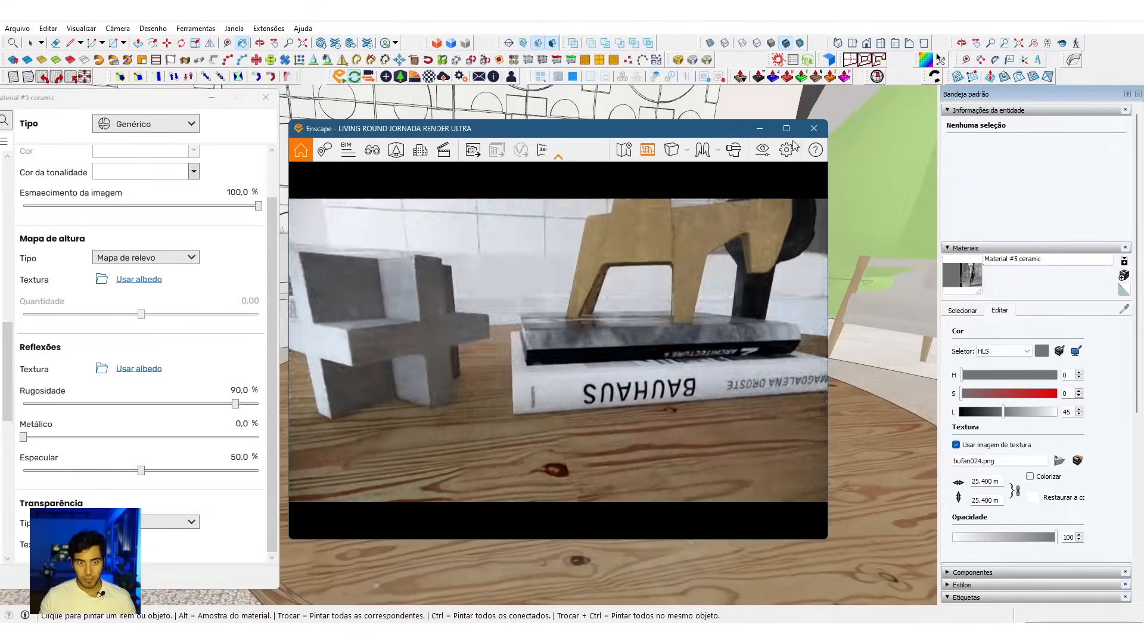
pyautogui.moveTo(639, 133); pyautogui.dragTo(794, 142)
pyautogui.keyDown('alt'); pyautogui.click(409, 349); pyautogui.keyUp('alt')
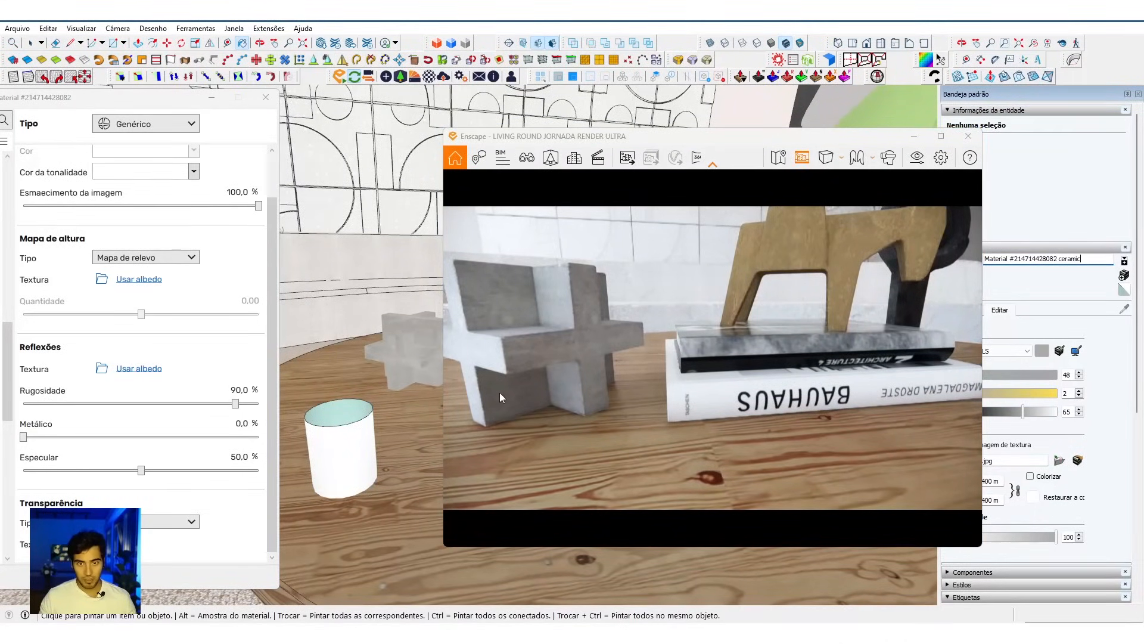
# Step: Sample the gold animal figurine's material, append "ceramic" to its name, and inspect the figurine in the render
pyautogui.moveTo(411, 360)
pyautogui.mouseDown(button='middle')
pyautogui.moveTo(422, 358)
pyautogui.moveTo(358, 420)
pyautogui.mouseUp(button='middle')
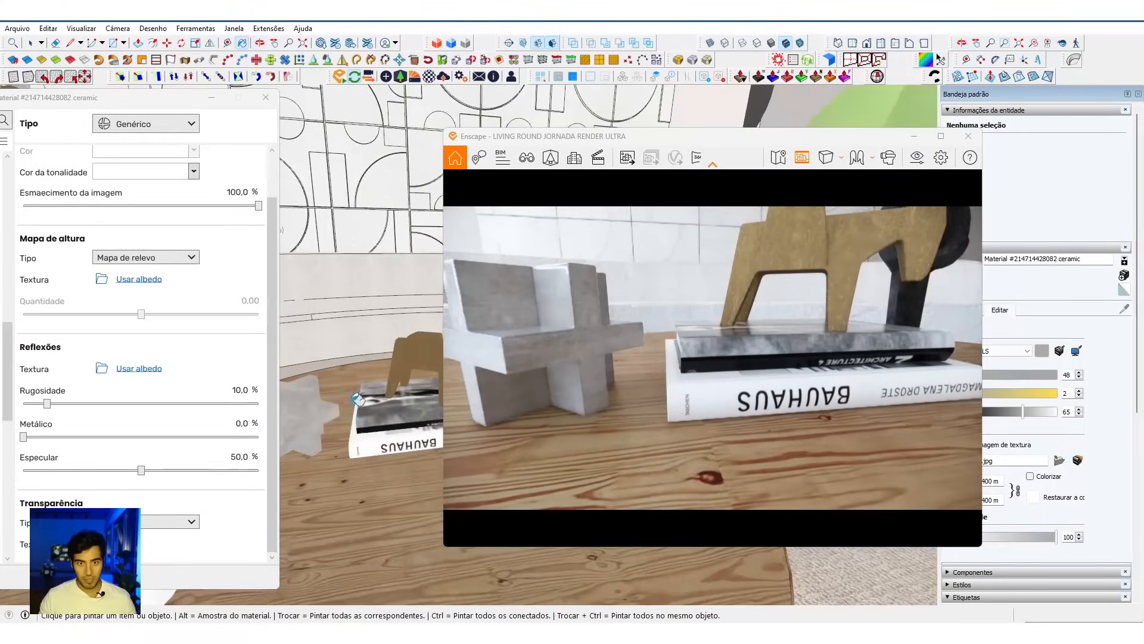
pyautogui.scroll(2, 410, 376)
pyautogui.keyDown('alt'); pyautogui.click(412, 360); pyautogui.keyUp('alt')
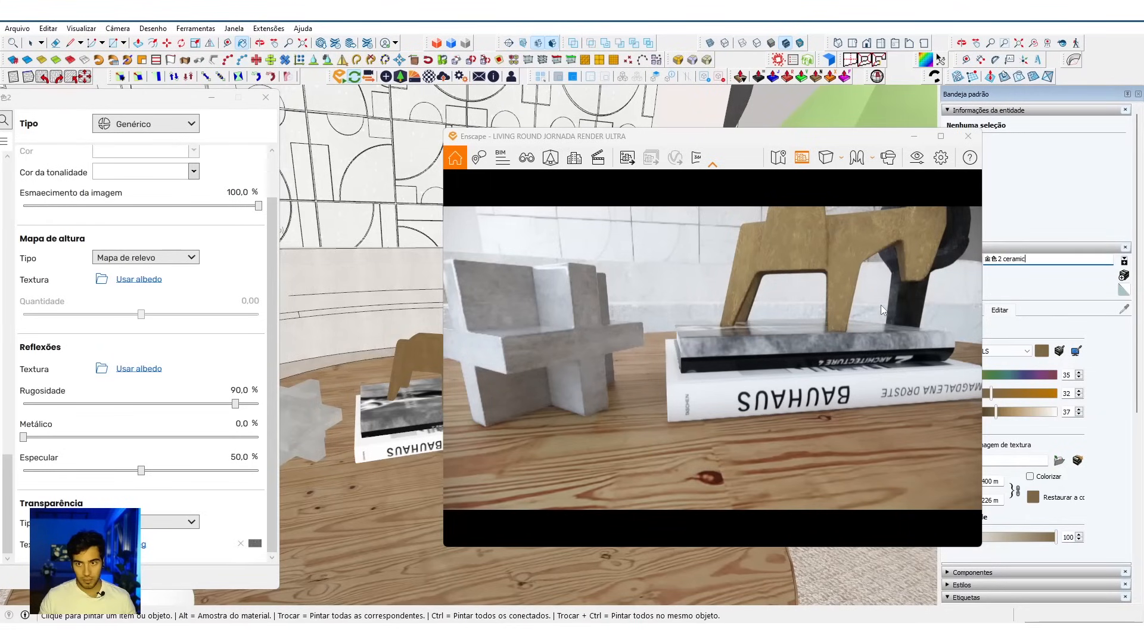
pyautogui.moveTo(918, 268); pyautogui.dragTo(1063, 302, button='right')
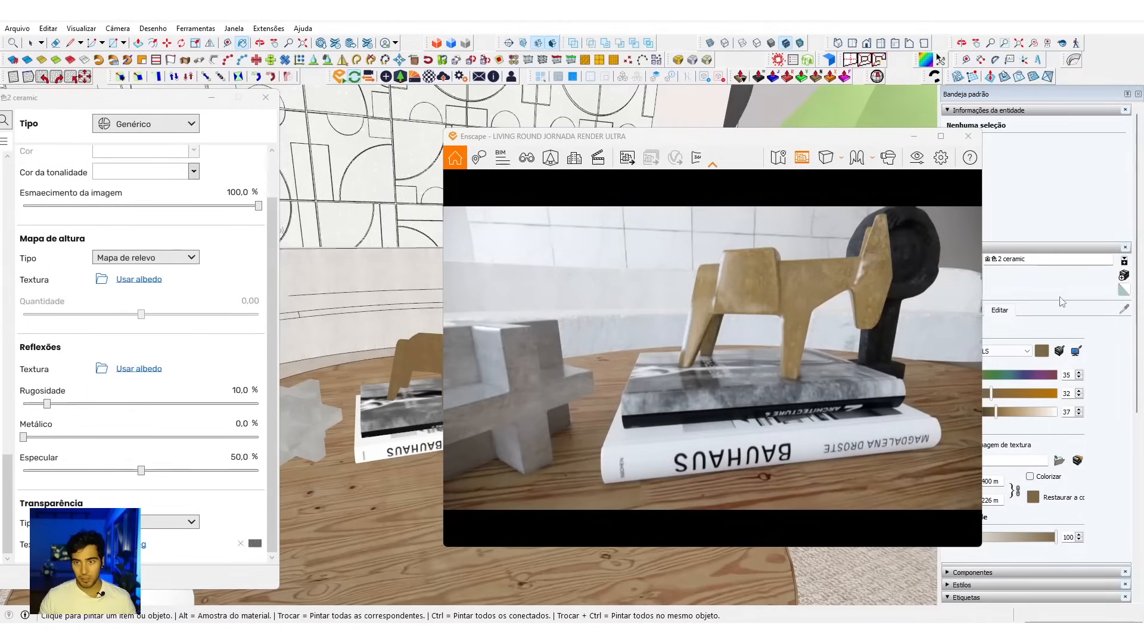
# Step: Replace "ceramic" with "metal" in the animal figurine's material name and review the coffee table in the render
pyautogui.doubleClick(1025, 260)
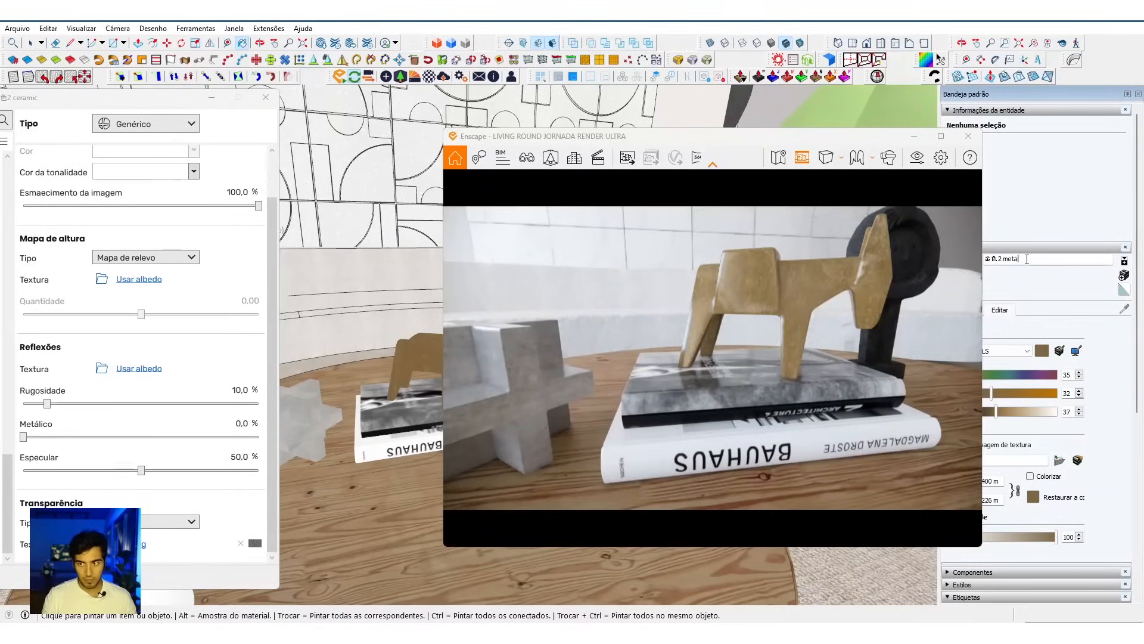
pyautogui.press('Return')
pyautogui.moveTo(930, 268); pyautogui.dragTo(883, 280, button='right')
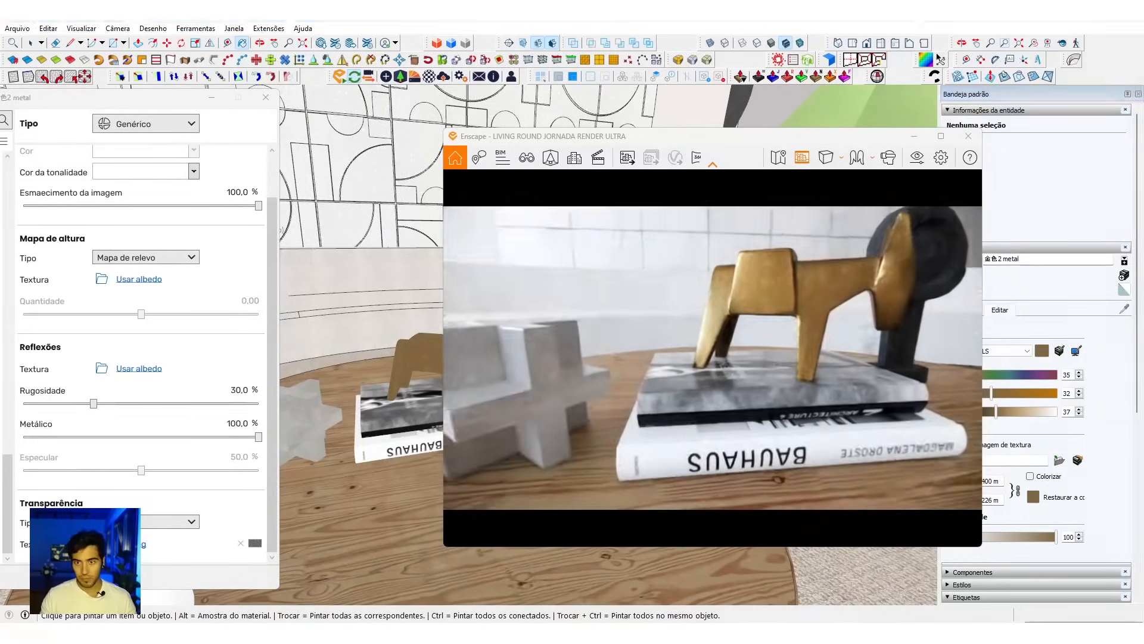
pyautogui.scroll(-6, 775, 334)
pyautogui.moveTo(852, 337); pyautogui.dragTo(806, 361, button='right')
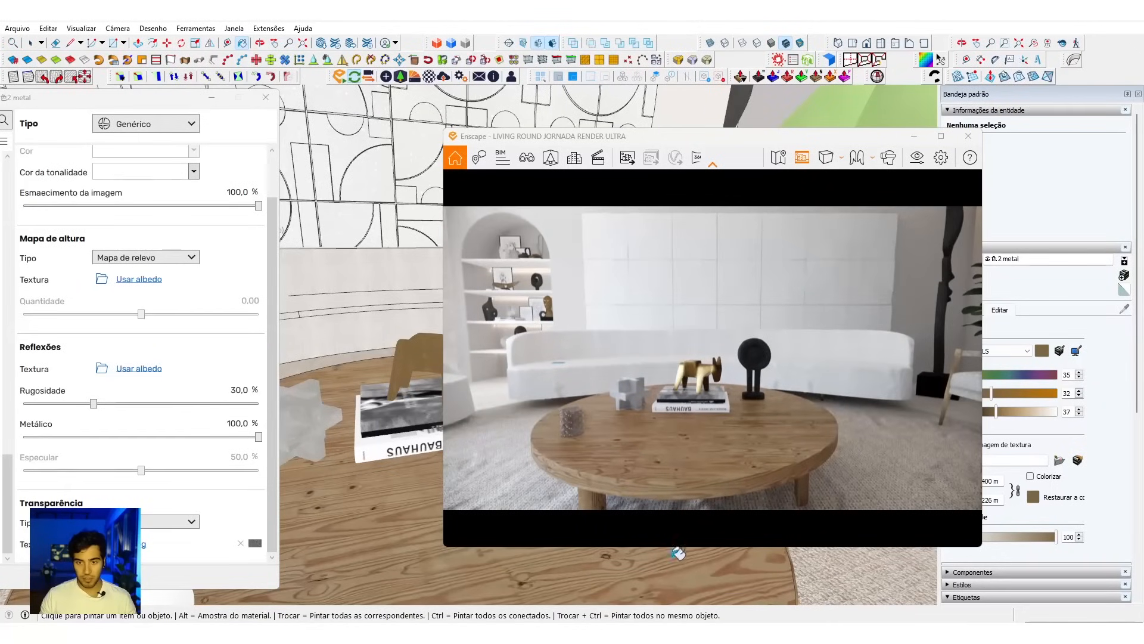
# Step: Try "metal" as the name suffix of the black round-headed sculpture's material, and replace it with "ceramic"
pyautogui.keyDown('alt'); pyautogui.click(380, 296); pyautogui.keyUp('alt')
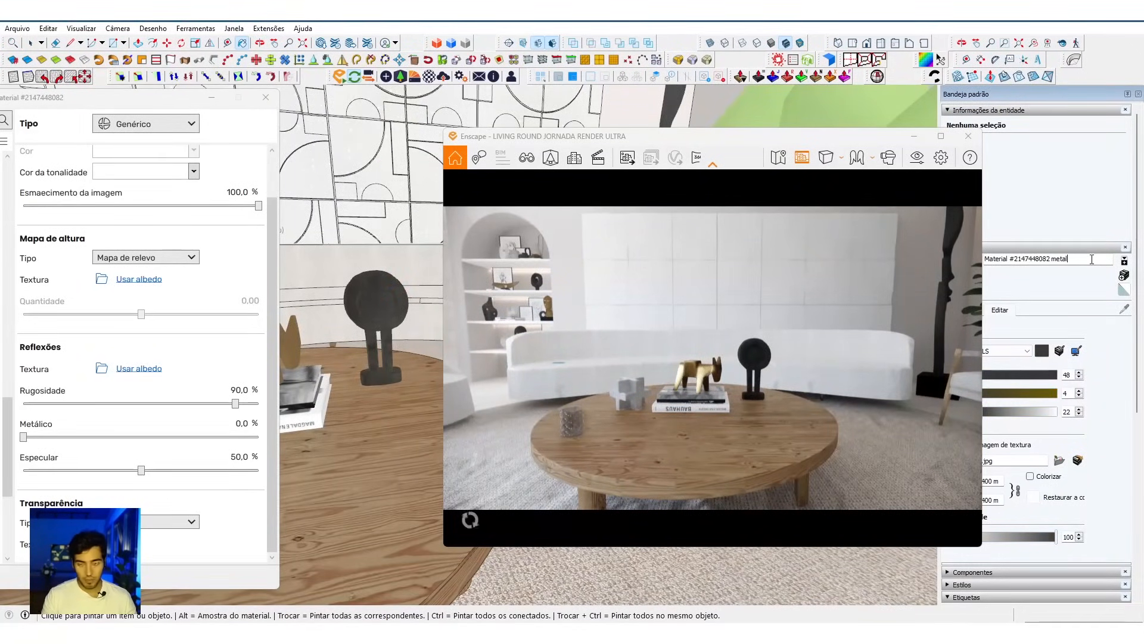
pyautogui.press('Return')
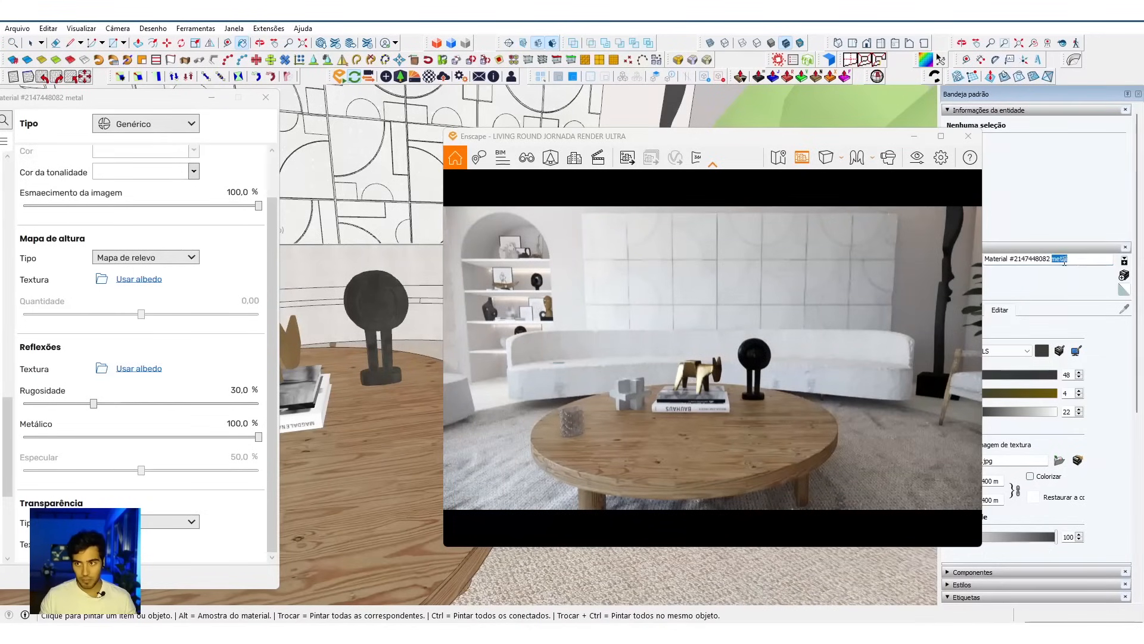
pyautogui.press('Return')
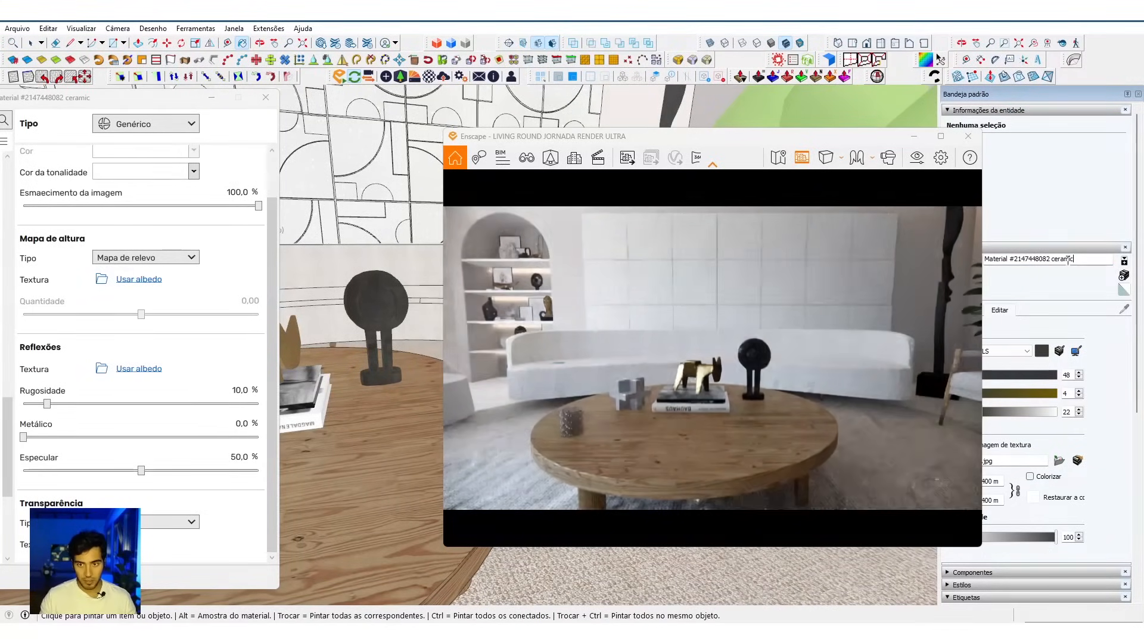
# Step: Set the round-headed sculpture material's specular to 100% and roughness to 7.7%, and view the whole room in the render
pyautogui.click(240, 456)
pyautogui.write('100')
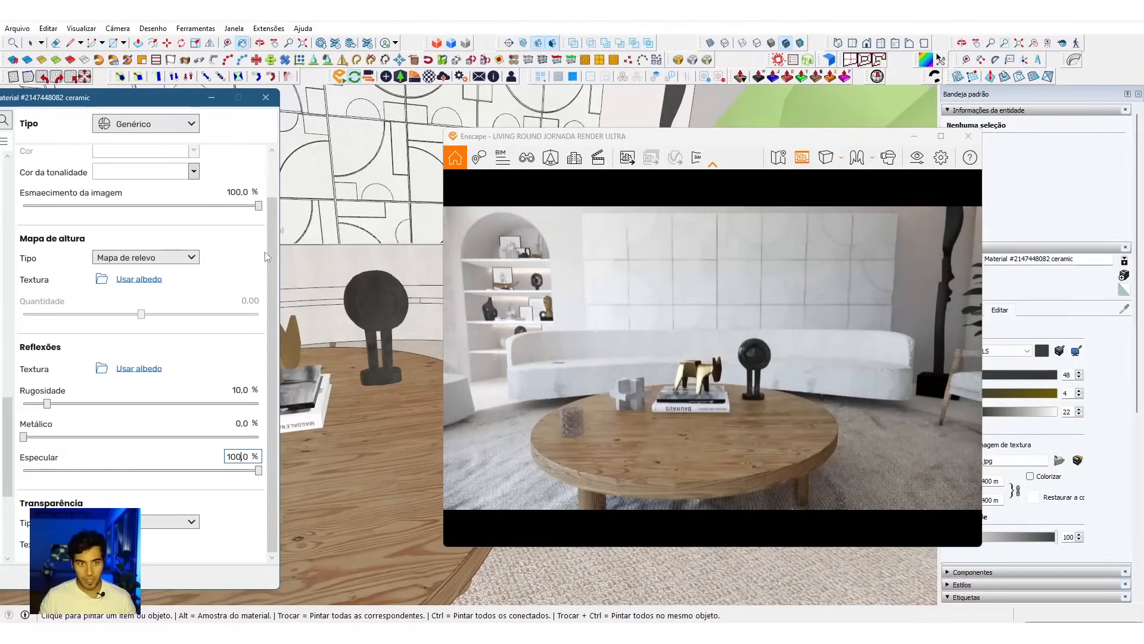
pyautogui.moveTo(46, 404); pyautogui.dragTo(41, 404)
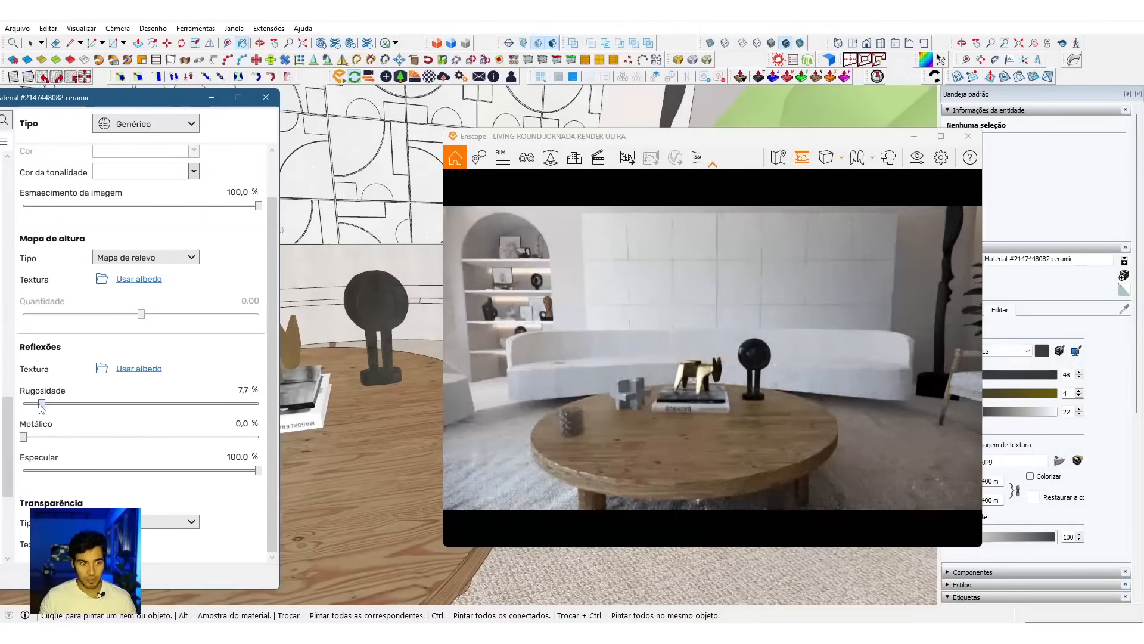
pyautogui.press('s')
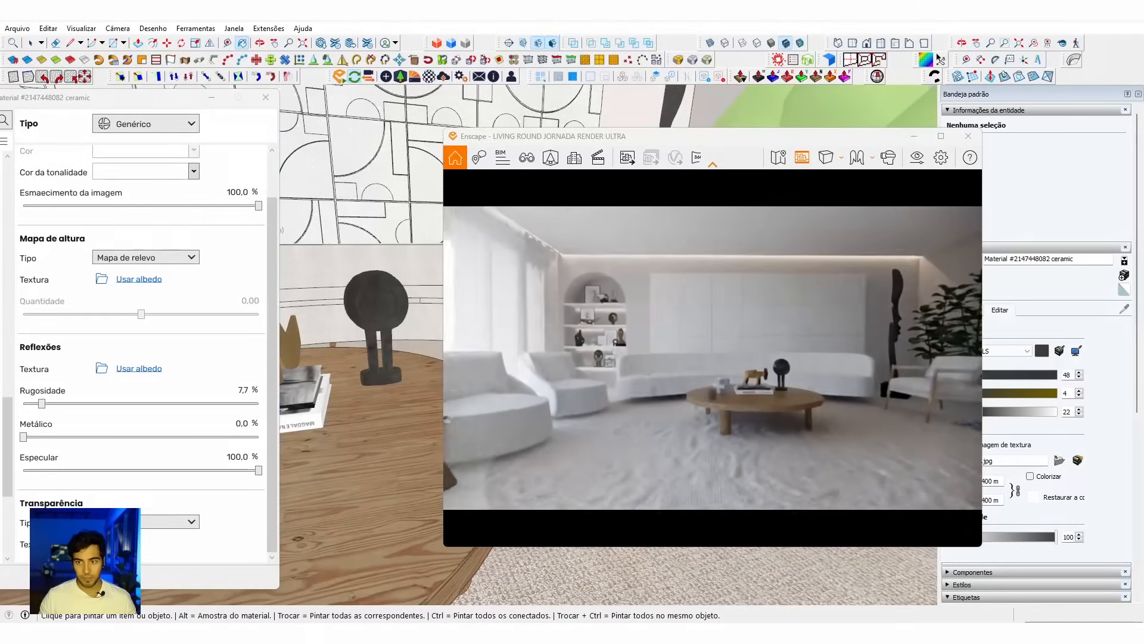
pyautogui.moveTo(723, 289); pyautogui.dragTo(730, 280)
# Step: Remove the transparency texture from the tall black sculpture's material, use its albedo as the bump map, and inspect the sculpture closely
pyautogui.moveTo(683, 108); pyautogui.dragTo(685, 102, button='middle')
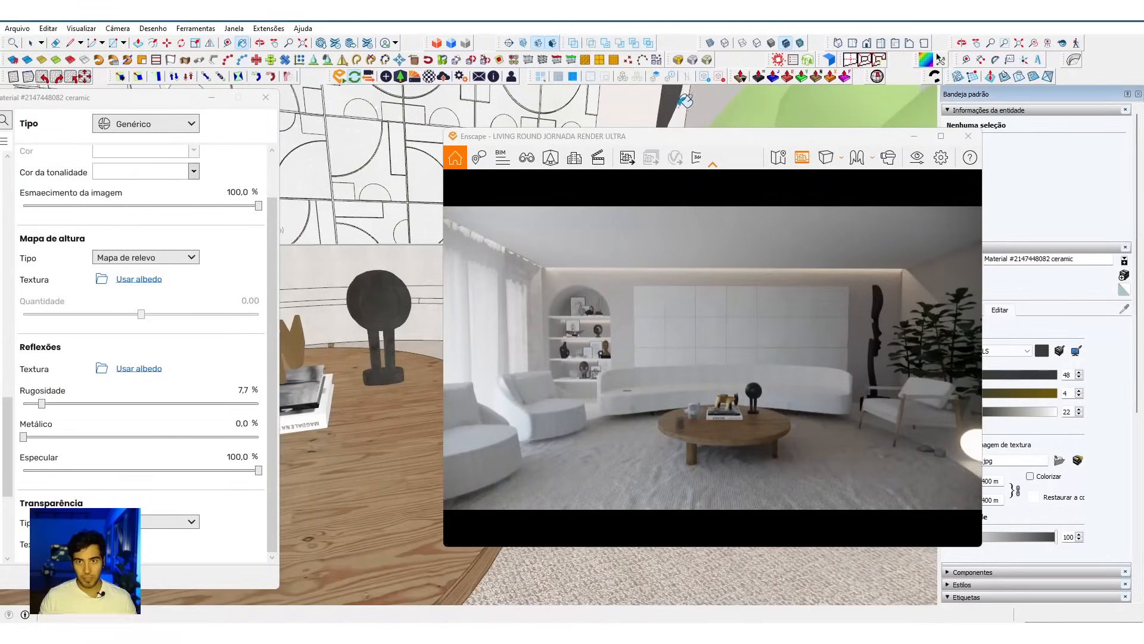
pyautogui.keyDown('alt'); pyautogui.click(676, 100); pyautogui.keyUp('alt')
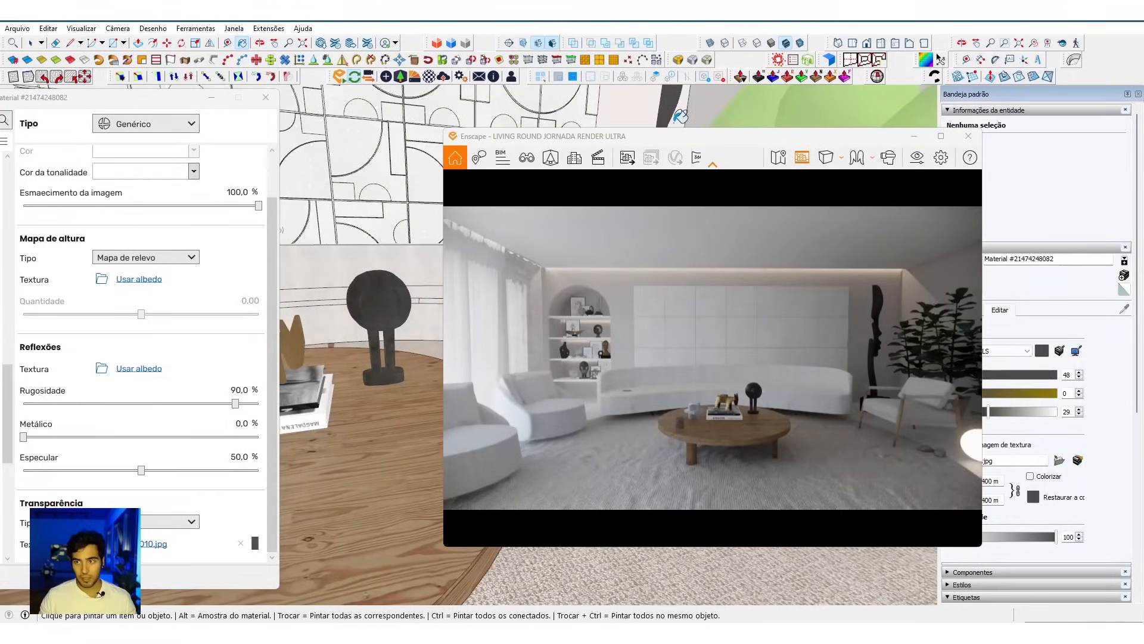
pyautogui.click(240, 544)
pyautogui.click(240, 544)
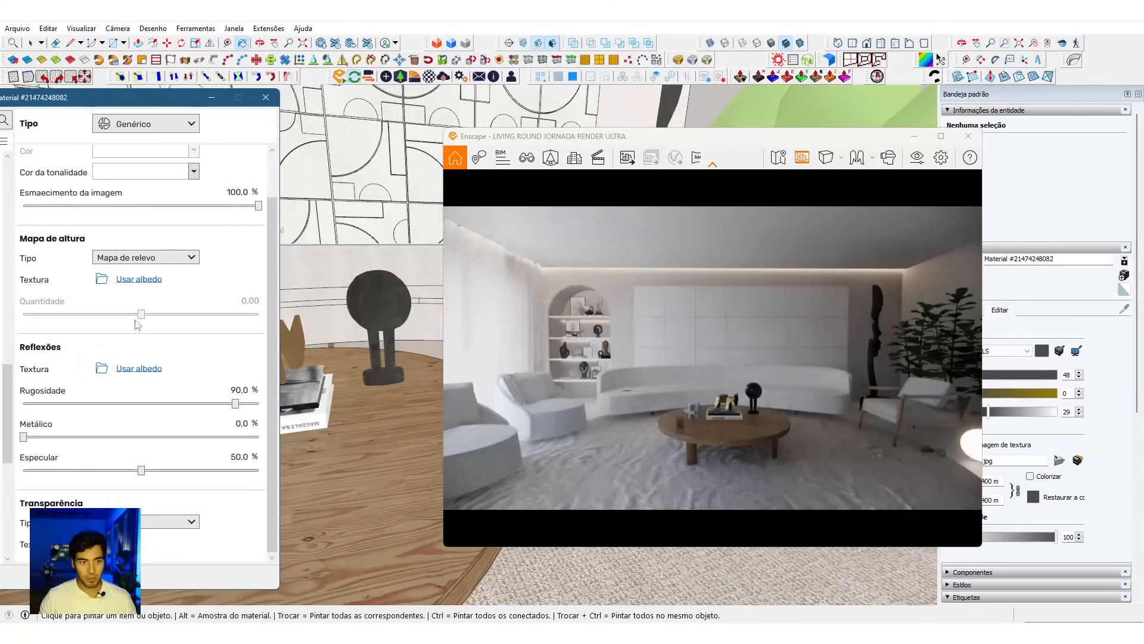
pyautogui.click(132, 280)
pyautogui.moveTo(596, 357); pyautogui.dragTo(602, 358)
pyautogui.press('w')
pyautogui.moveTo(713, 310); pyautogui.dragTo(789, 302)
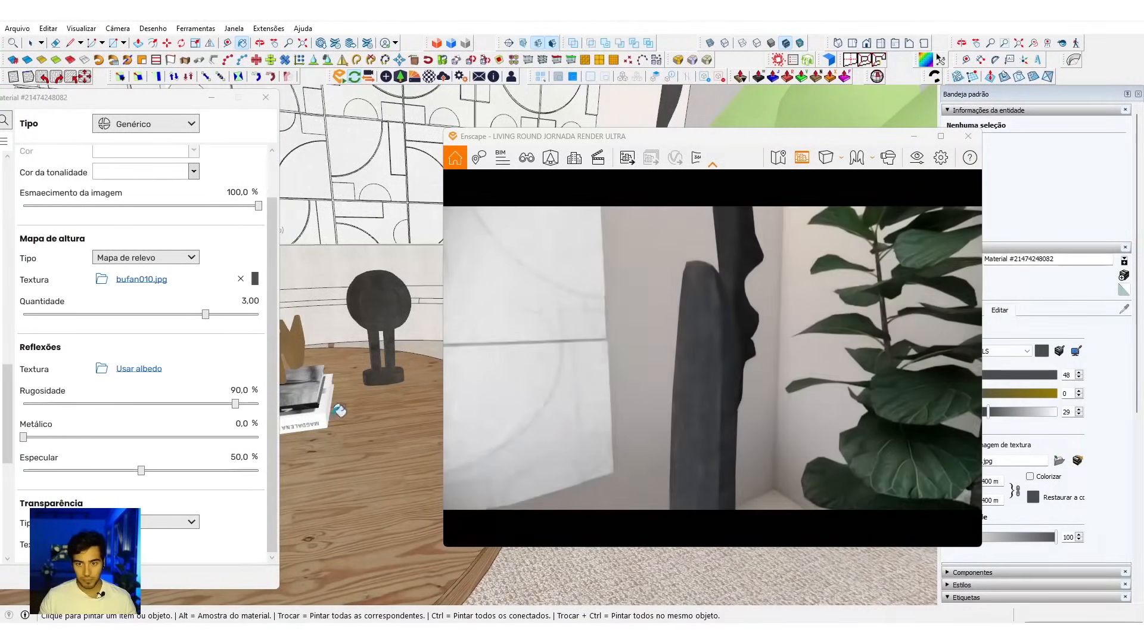
# Step: Set the tall sculpture material's roughness to 20%, metallic to 10% and specular to 100%
pyautogui.click(242, 390)
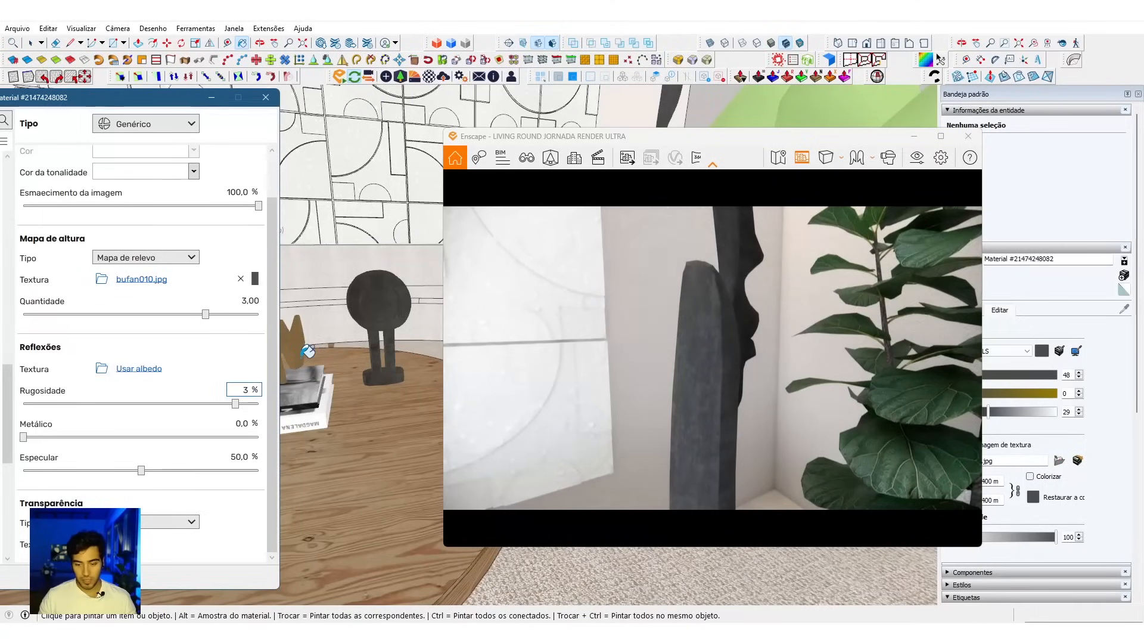
pyautogui.press('Return')
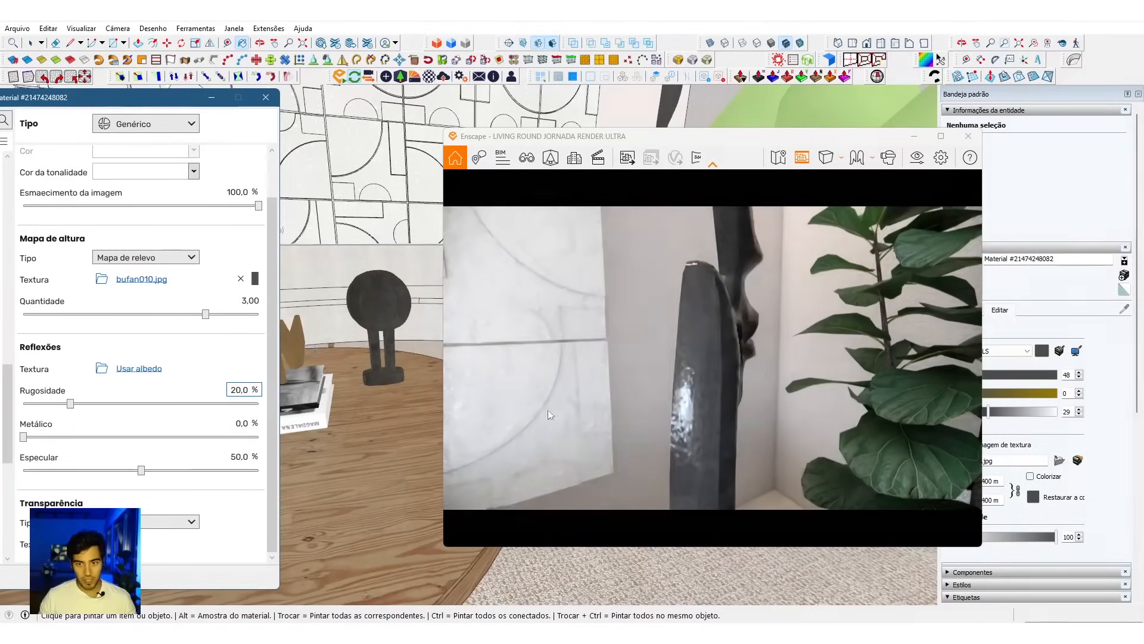
pyautogui.click(247, 426)
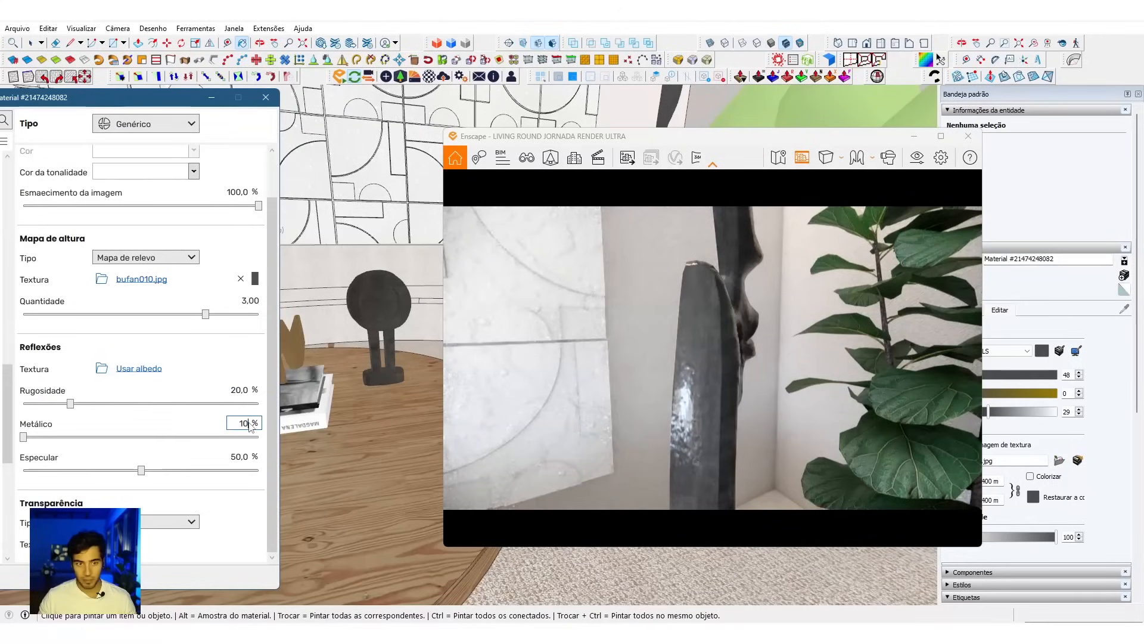
pyautogui.write('10')
pyautogui.press('Return')
pyautogui.click(248, 453)
pyautogui.write('1')
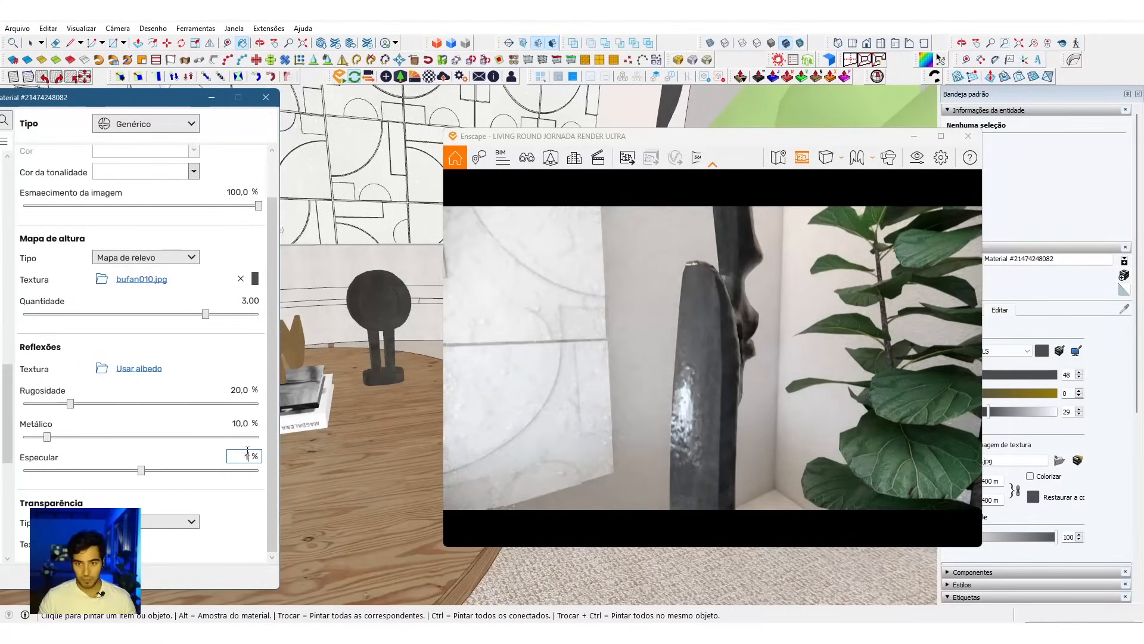
pyautogui.write('00')
pyautogui.press('Return')
# Step: Set the tall sculpture material's bump amount to 10 and check the sculpture within the room in the render
pyautogui.click(251, 307)
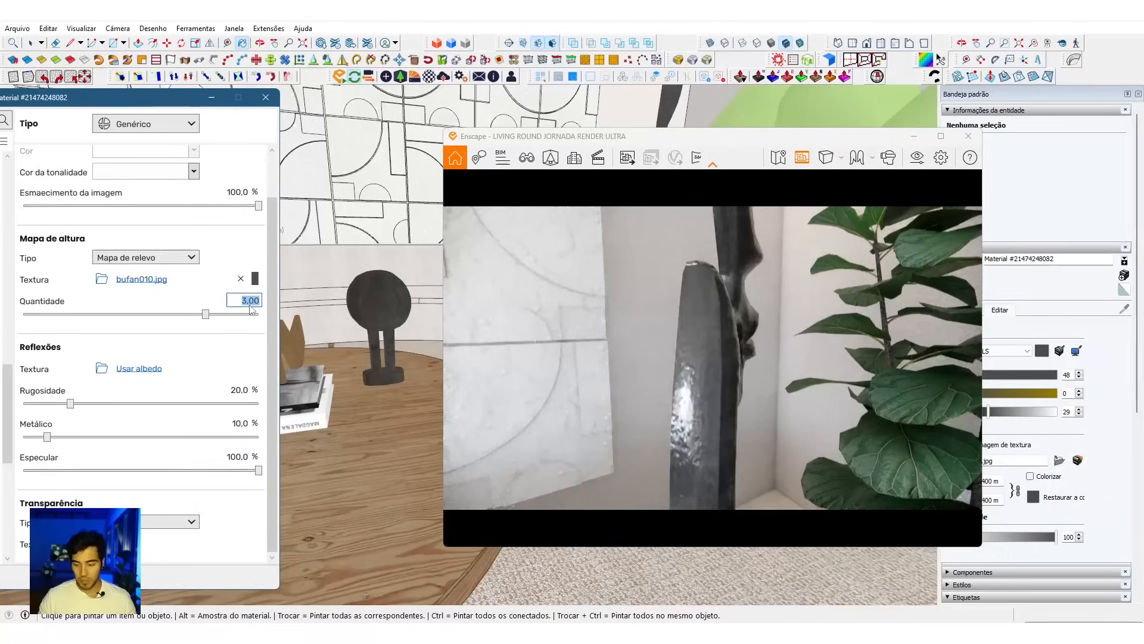
pyautogui.write('10')
pyautogui.press('Return')
pyautogui.moveTo(738, 377); pyautogui.dragTo(709, 377, button='right')
pyautogui.scroll(-4, 739, 377)
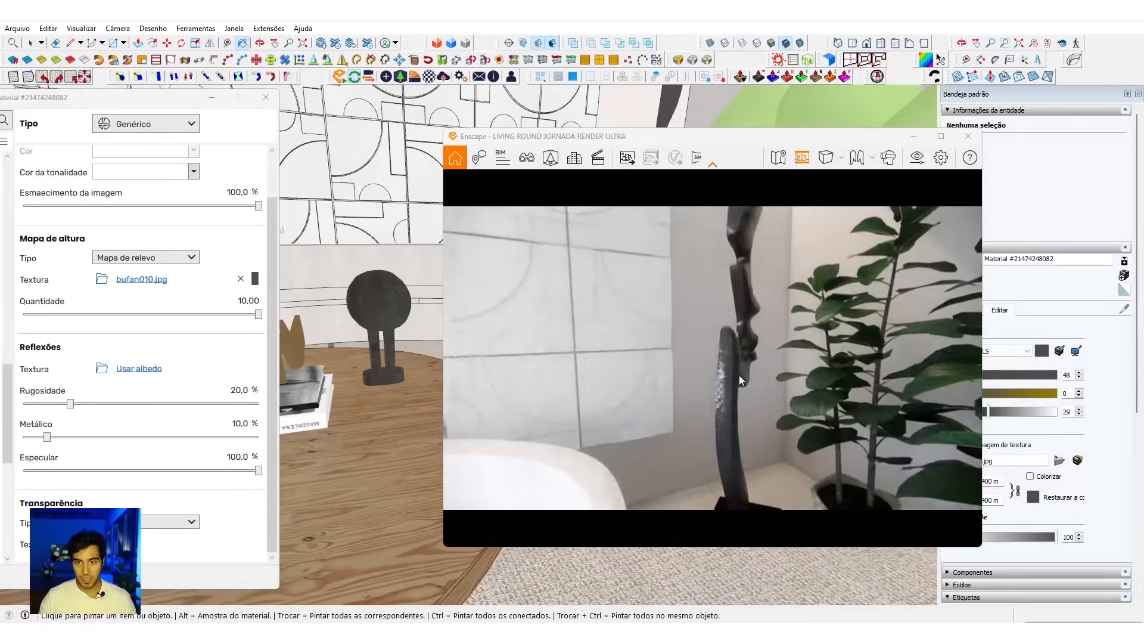
pyautogui.scroll(-6, 738, 378)
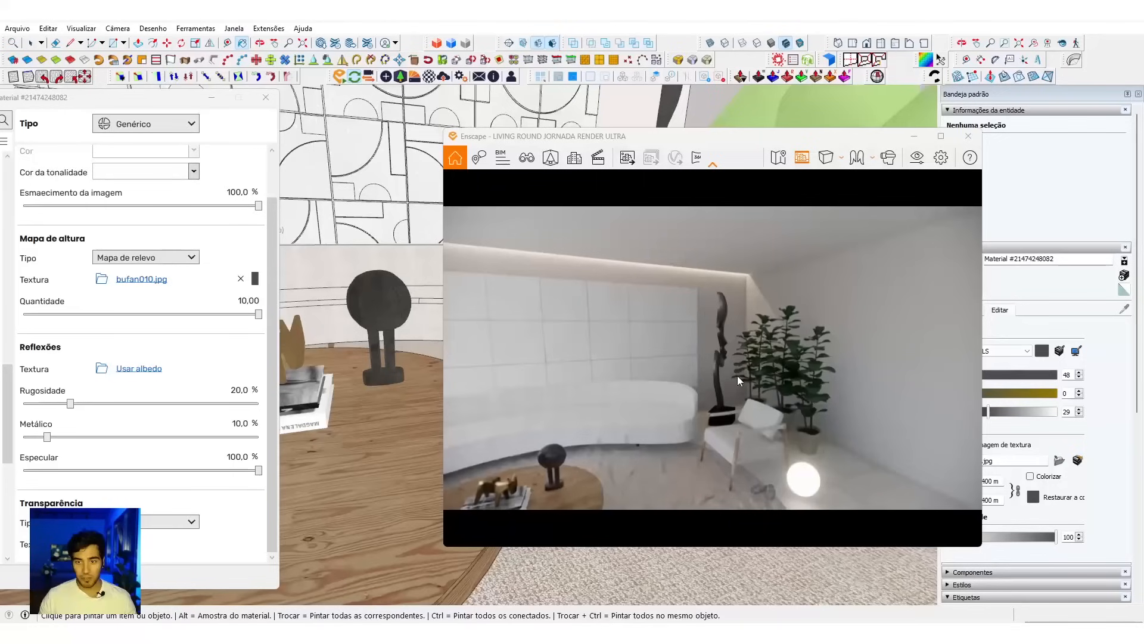
# Step: Sample the decorative stones' material beside the armchair and use its albedo for both the bump map and the reflection texture
pyautogui.moveTo(624, 567)
pyautogui.mouseDown(button='middle')
pyautogui.moveTo(538, 557)
pyautogui.moveTo(335, 571)
pyautogui.mouseUp(button='middle')
pyautogui.moveTo(334, 417); pyautogui.dragTo(260, 404, button='middle')
pyautogui.scroll(4, 337, 391)
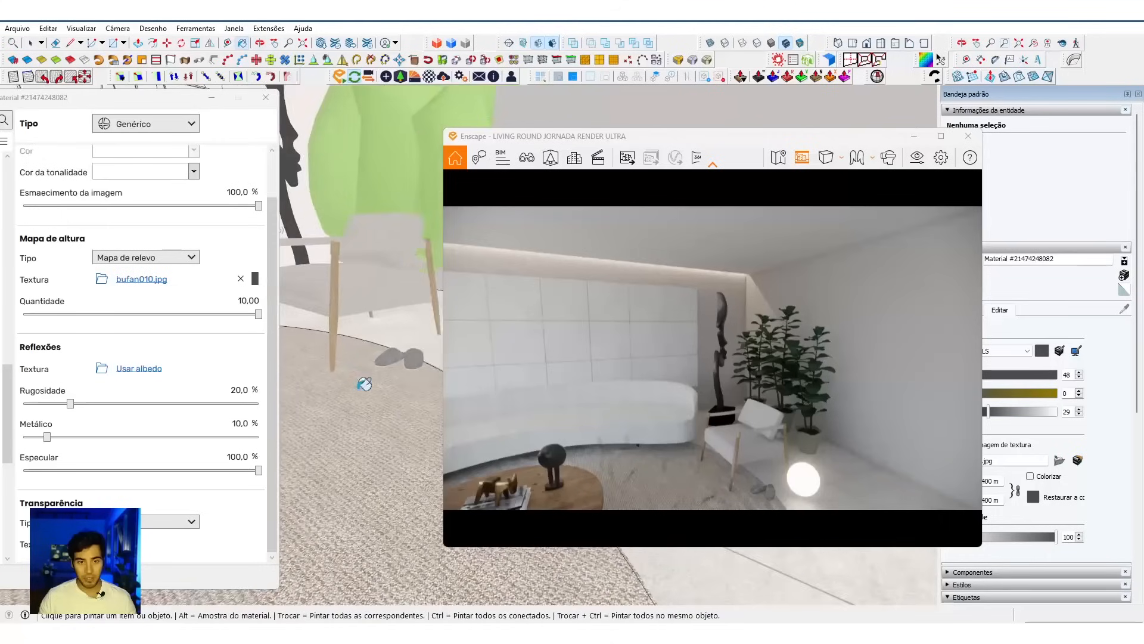
pyautogui.scroll(3, 391, 345)
pyautogui.keyDown('alt'); pyautogui.click(393, 349); pyautogui.keyUp('alt')
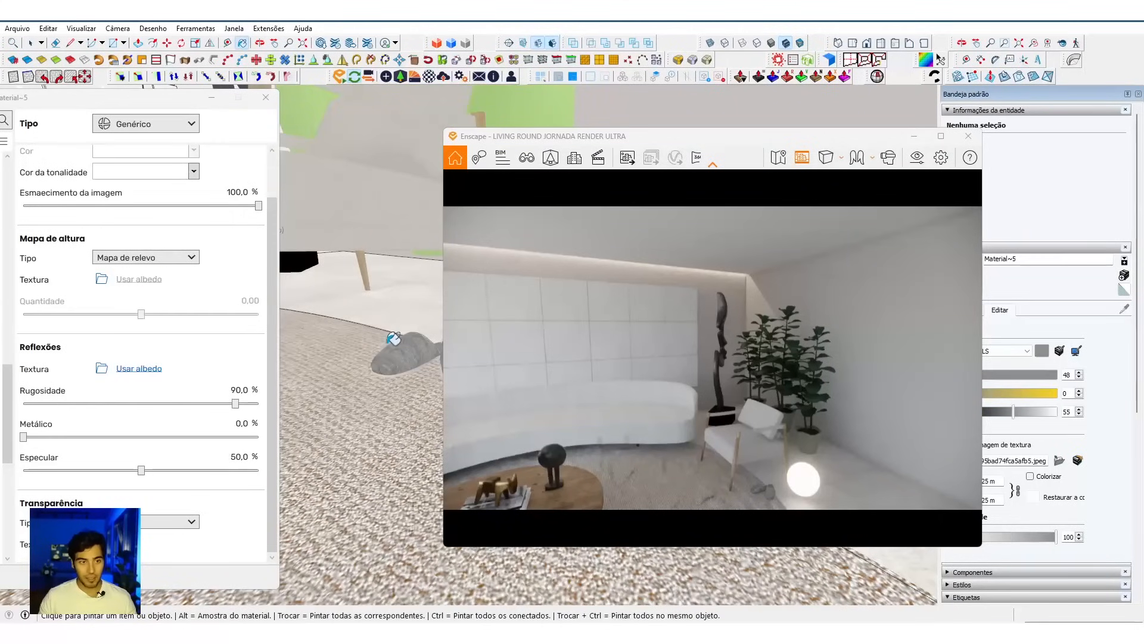
pyautogui.click(157, 280)
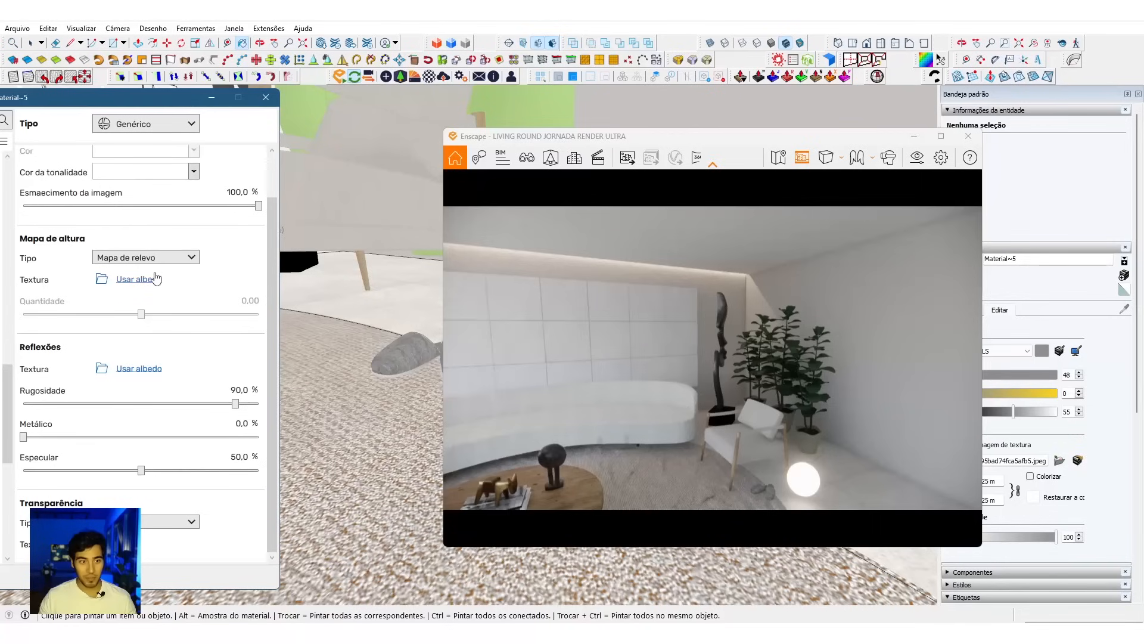
pyautogui.click(156, 280)
pyautogui.click(138, 368)
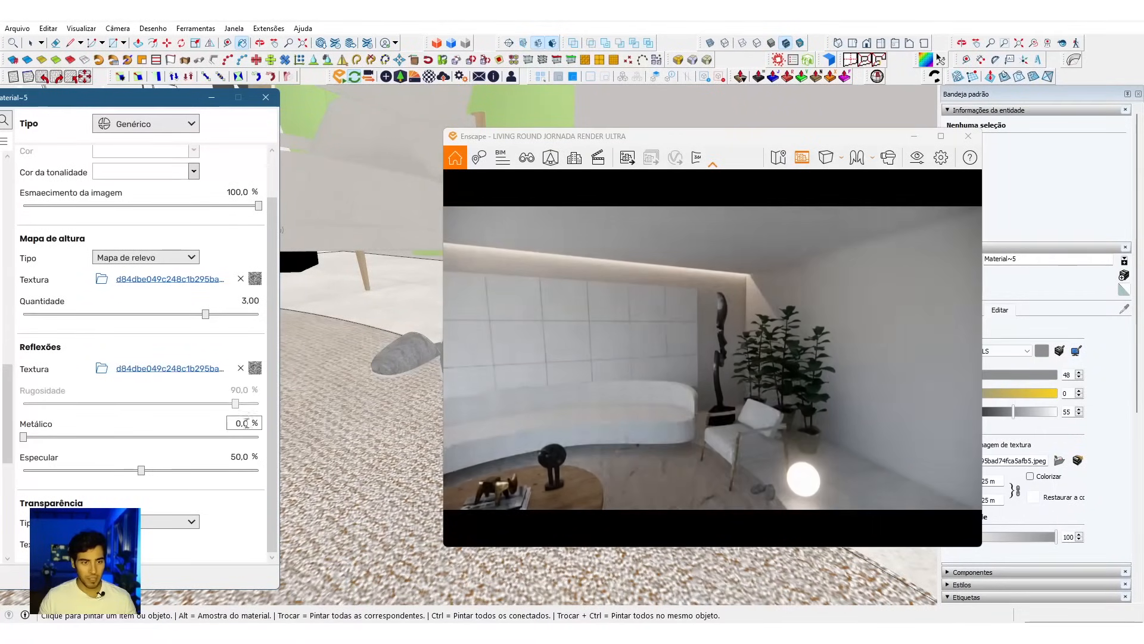
# Step: Set the stone material's metallic value to 15%
pyautogui.click(242, 423)
pyautogui.write('15')
pyautogui.press('Return')
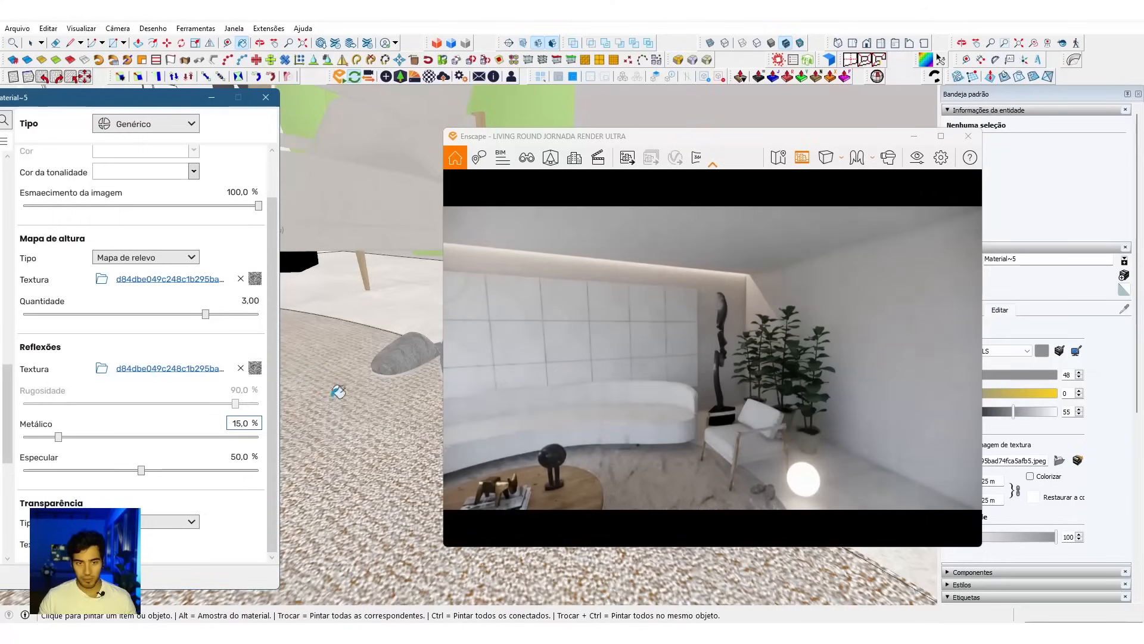
pyautogui.moveTo(373, 327)
pyautogui.mouseDown(button='middle')
pyautogui.moveTo(332, 352)
pyautogui.moveTo(338, 471)
pyautogui.moveTo(352, 383)
pyautogui.moveTo(410, 268)
pyautogui.mouseUp(button='middle')
pyautogui.press('b')
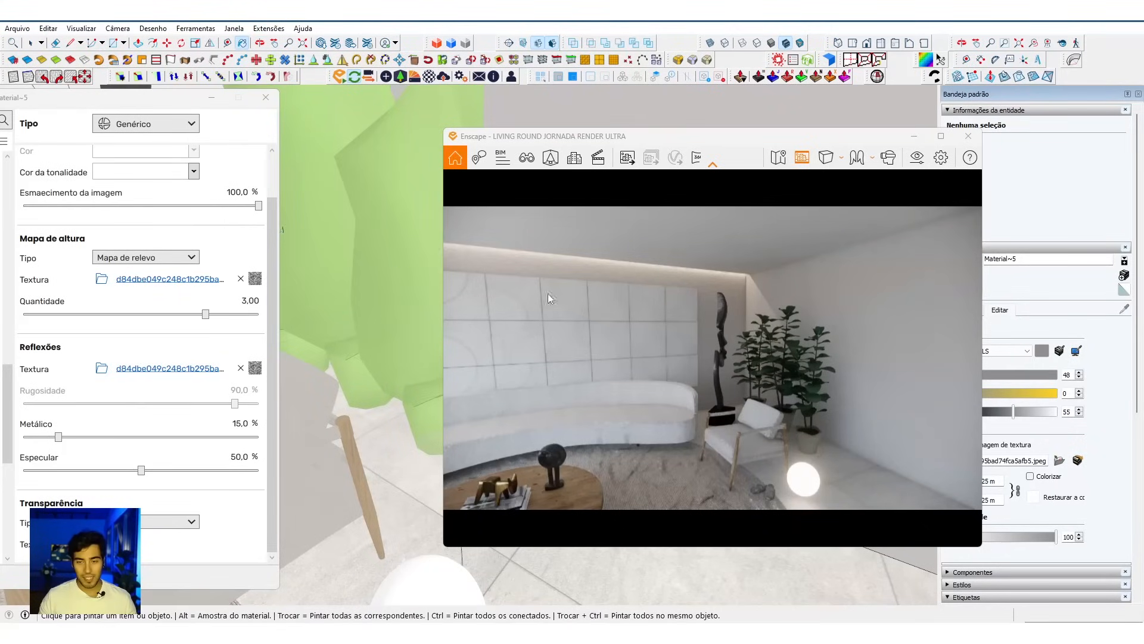
# Step: Move the render camera back to examine the whole living room, from the curtains to the plant and glowing sphere lamp
pyautogui.press('s')
pyautogui.moveTo(851, 375); pyautogui.dragTo(694, 397)
pyautogui.press('s')
pyautogui.press('s')
pyautogui.press('w')
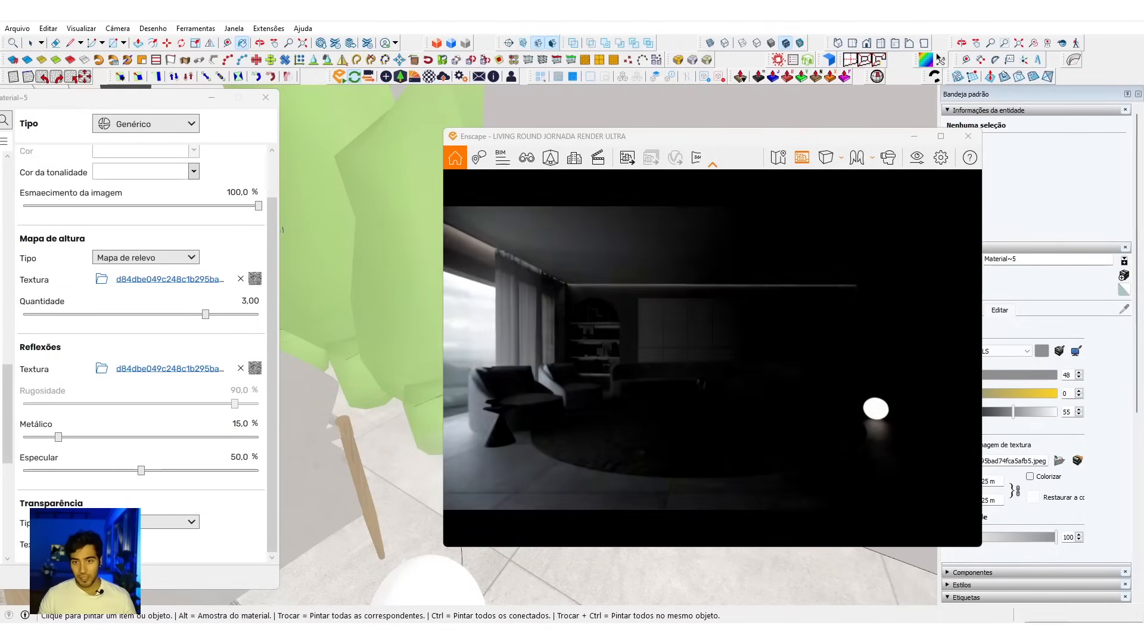
pyautogui.press('w')
pyautogui.press('a')
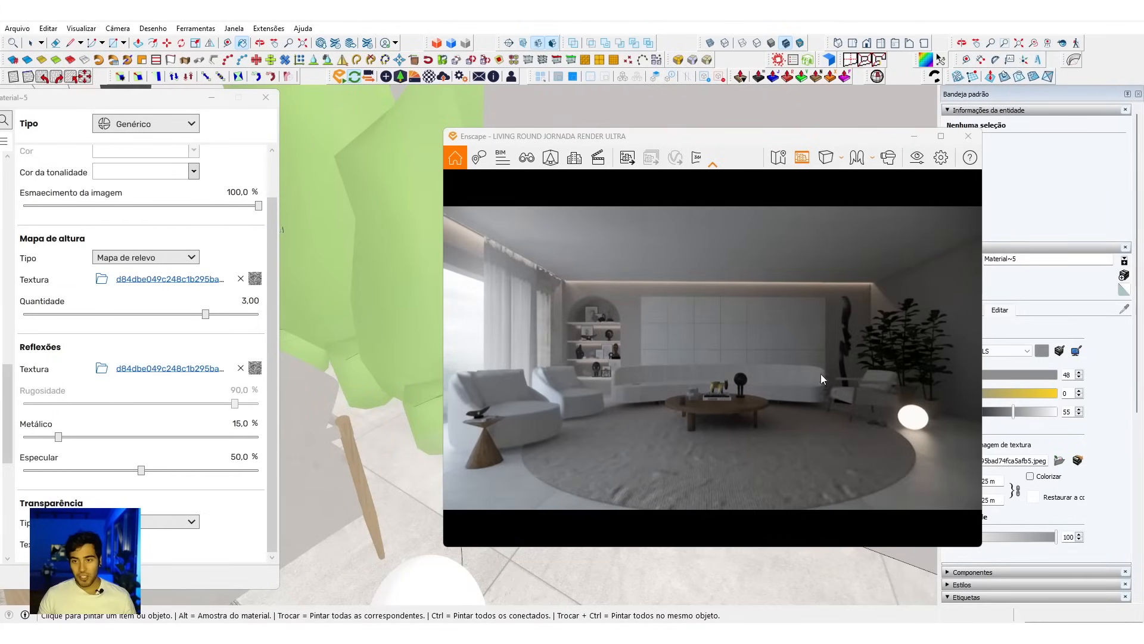
pyautogui.press('s')
pyautogui.moveTo(845, 366); pyautogui.dragTo(852, 372)
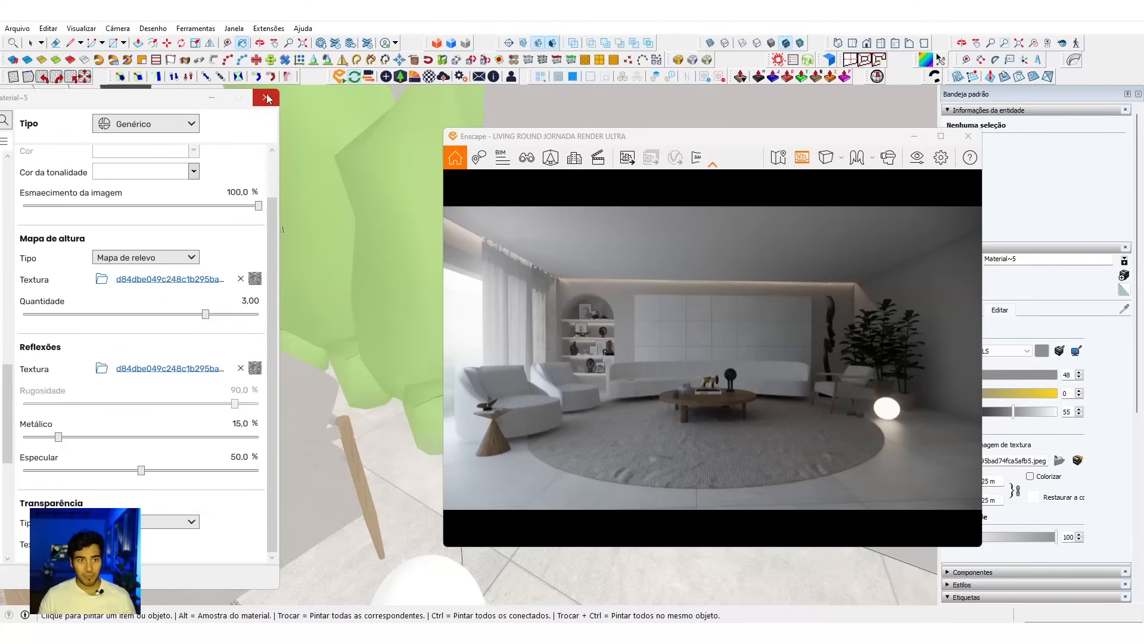
# Step: Close the material editor and append "ceramic" to the material names of the framed pictures on the niche's two upper shelves
pyautogui.moveTo(178, 106); pyautogui.dragTo(234, 110)
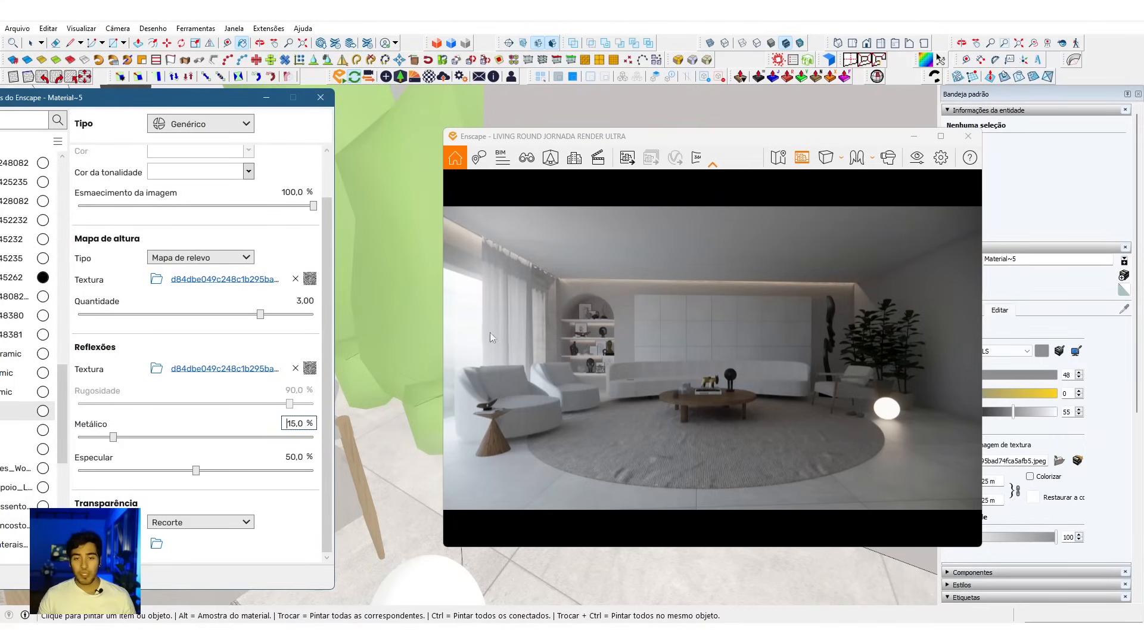
pyautogui.click(321, 97)
pyautogui.moveTo(322, 324); pyautogui.dragTo(440, 381, button='middle')
pyautogui.moveTo(128, 324)
pyautogui.mouseDown(button='middle')
pyautogui.moveTo(328, 329)
pyautogui.moveTo(477, 404)
pyautogui.mouseUp(button='middle')
pyautogui.press('b')
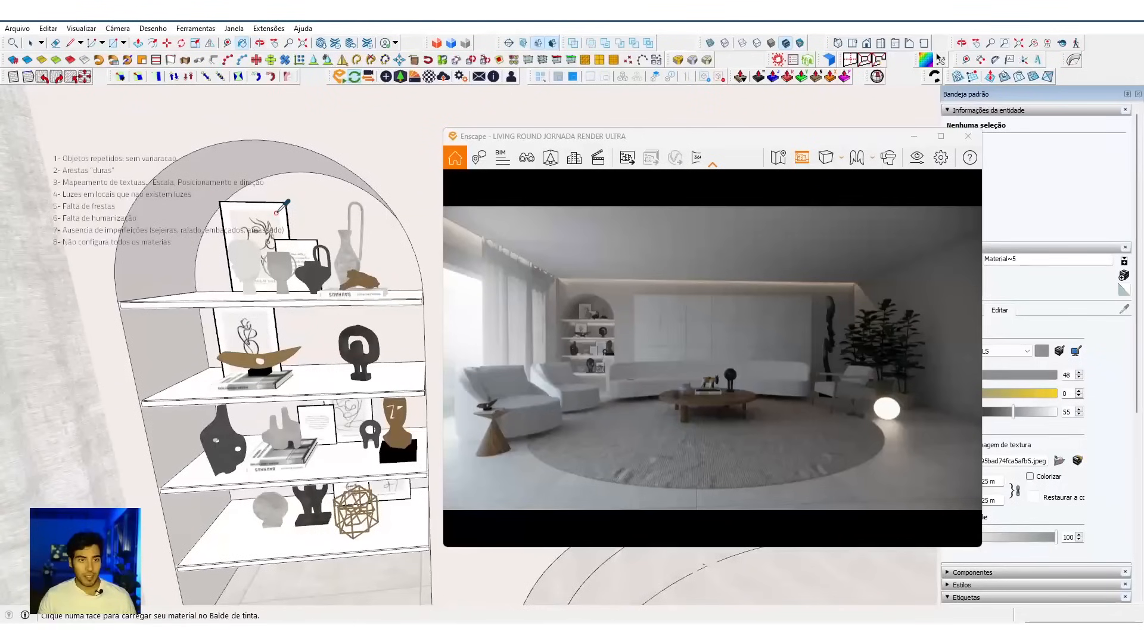
pyautogui.keyDown('alt'); pyautogui.click(278, 212); pyautogui.keyUp('alt')
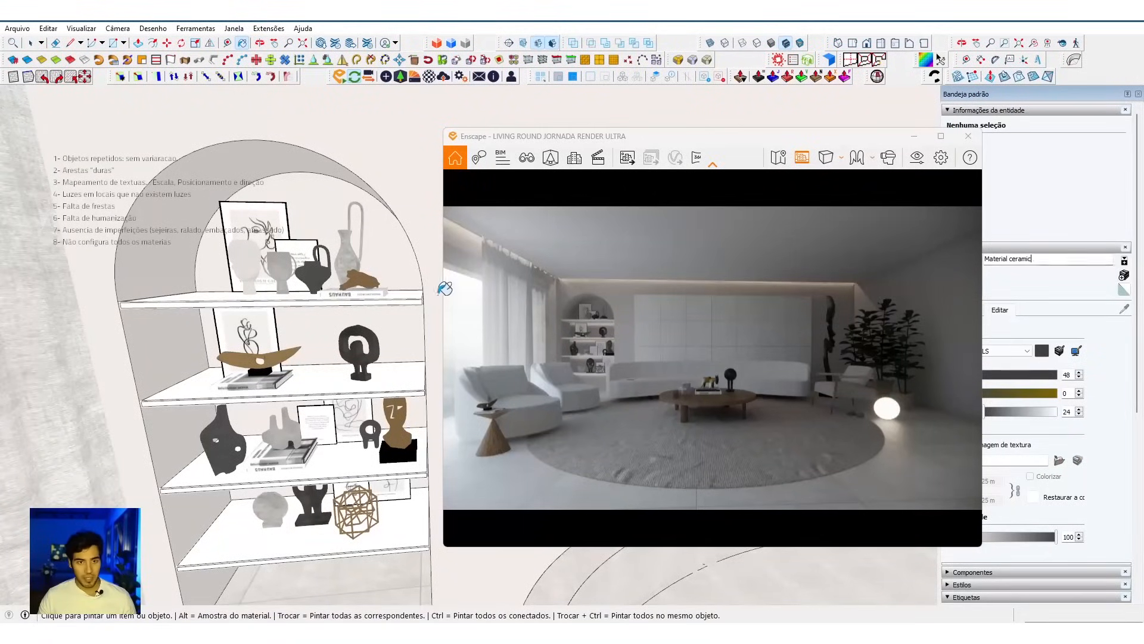
pyautogui.moveTo(266, 356); pyautogui.dragTo(262, 361, button='middle')
pyautogui.keyDown('alt'); pyautogui.click(256, 335); pyautogui.keyUp('alt')
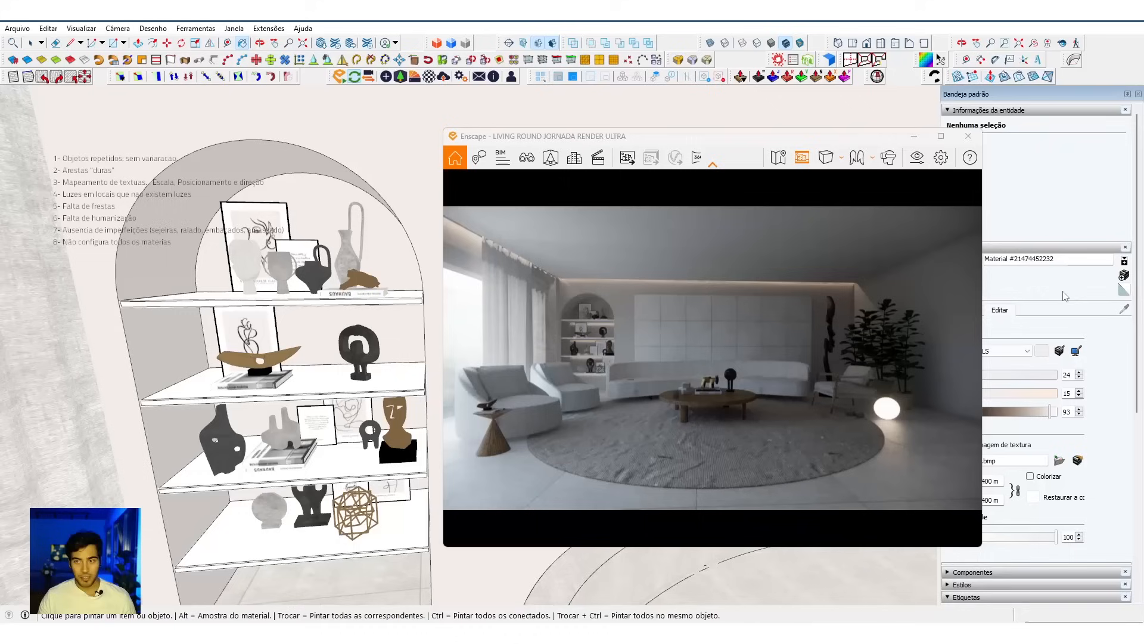
pyautogui.write('ceramic')
# Step: Append "ceramic" to the material names of the framed text print and the dark vase on the third shelf
pyautogui.scroll(3, 253, 417)
pyautogui.moveTo(316, 404); pyautogui.dragTo(330, 414, button='middle')
pyautogui.keyDown('alt'); pyautogui.click(330, 412); pyautogui.keyUp('alt')
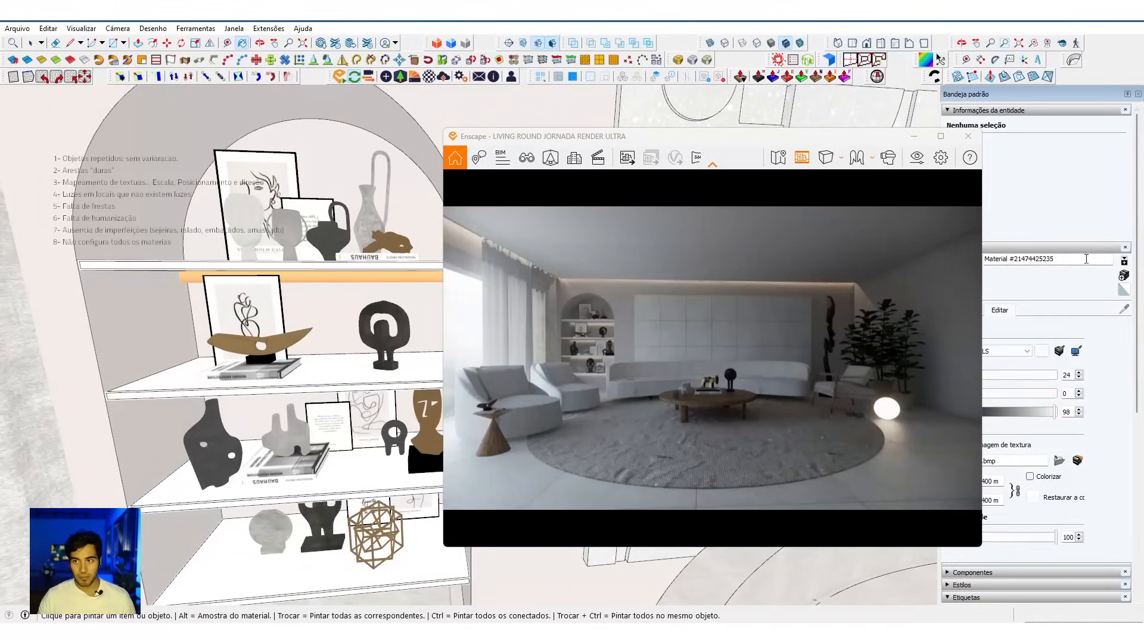
pyautogui.write('ceramic')
pyautogui.moveTo(263, 439); pyautogui.dragTo(273, 434, button='middle')
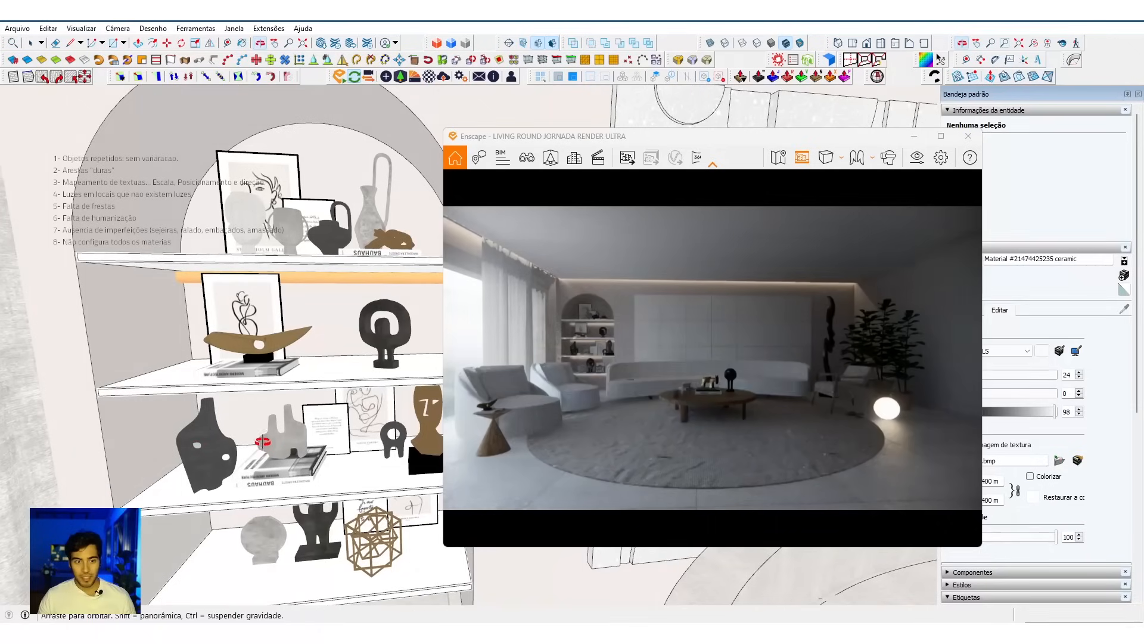
pyautogui.keyDown('alt'); pyautogui.click(214, 426); pyautogui.keyUp('alt')
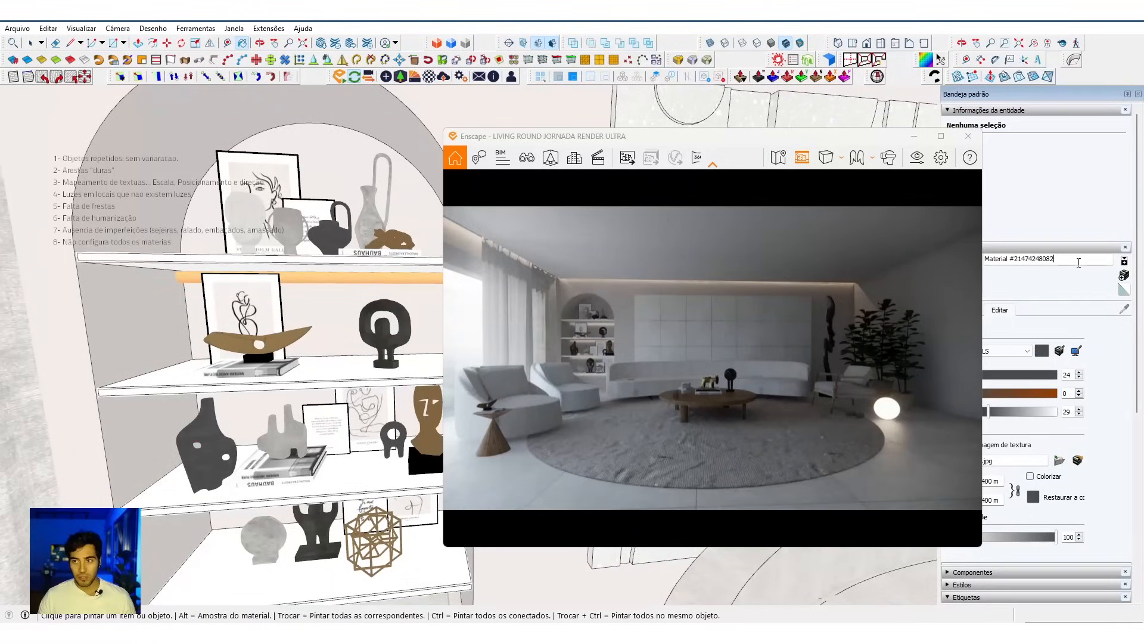
pyautogui.write('ceramic')
# Step: Append "metal" to the golden face sculpture's material name and "ceramic" to the golden boat-shaped sculpture's material name
pyautogui.moveTo(321, 508); pyautogui.dragTo(282, 464, button='middle')
pyautogui.keyDown('alt'); pyautogui.click(379, 361); pyautogui.keyUp('alt')
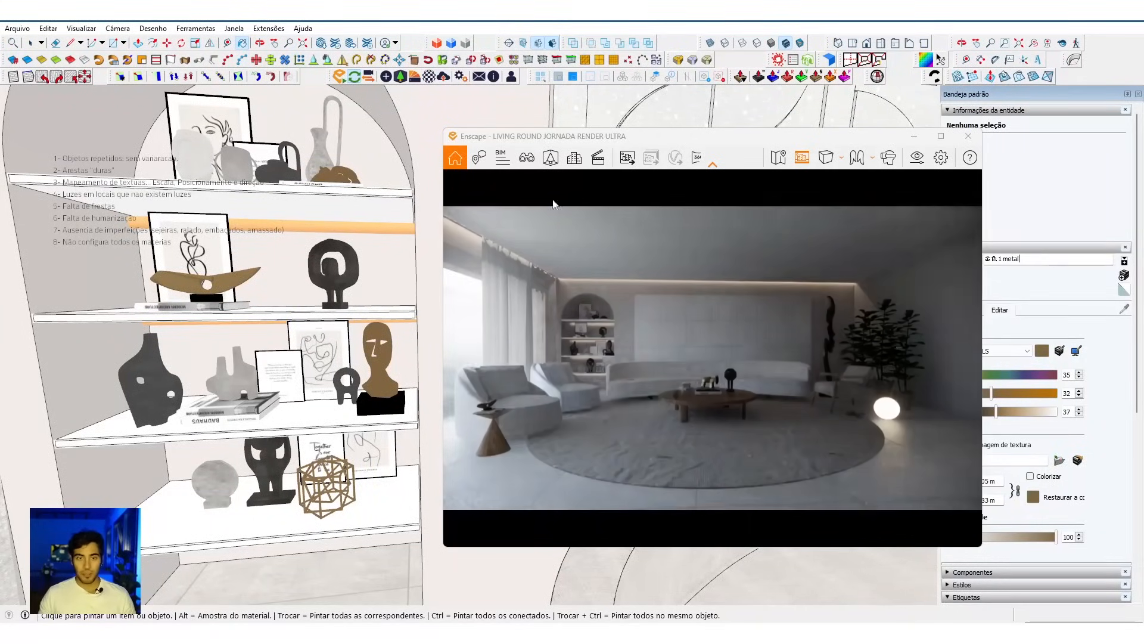
pyautogui.scroll(4, 197, 279)
pyautogui.keyDown('alt'); pyautogui.click(196, 277); pyautogui.keyUp('alt')
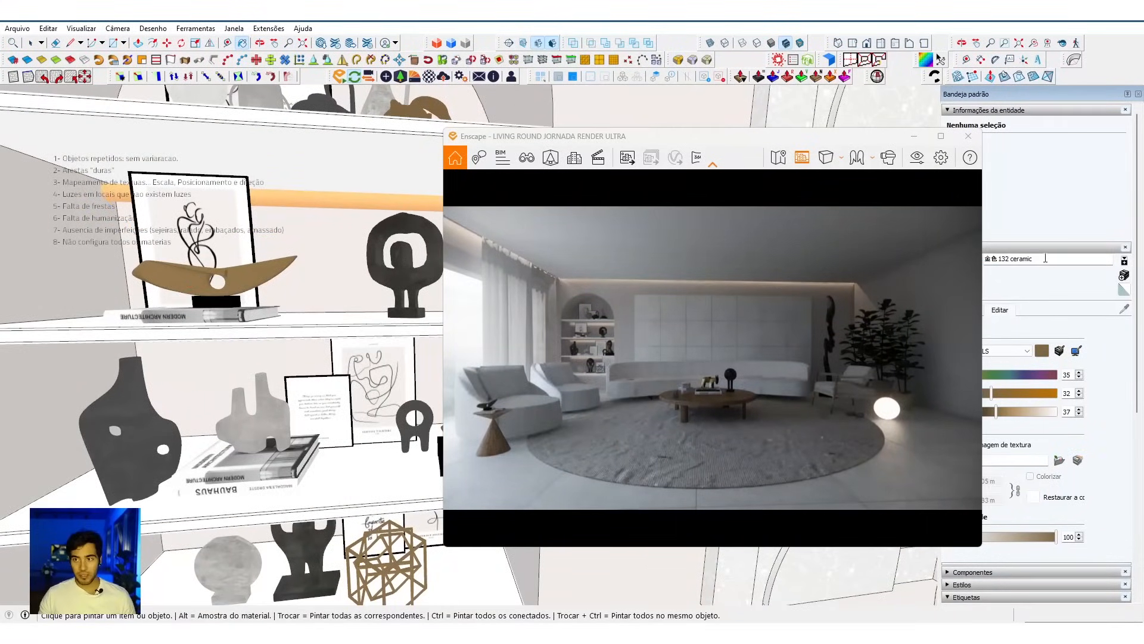
pyautogui.scroll(-2, 354, 424)
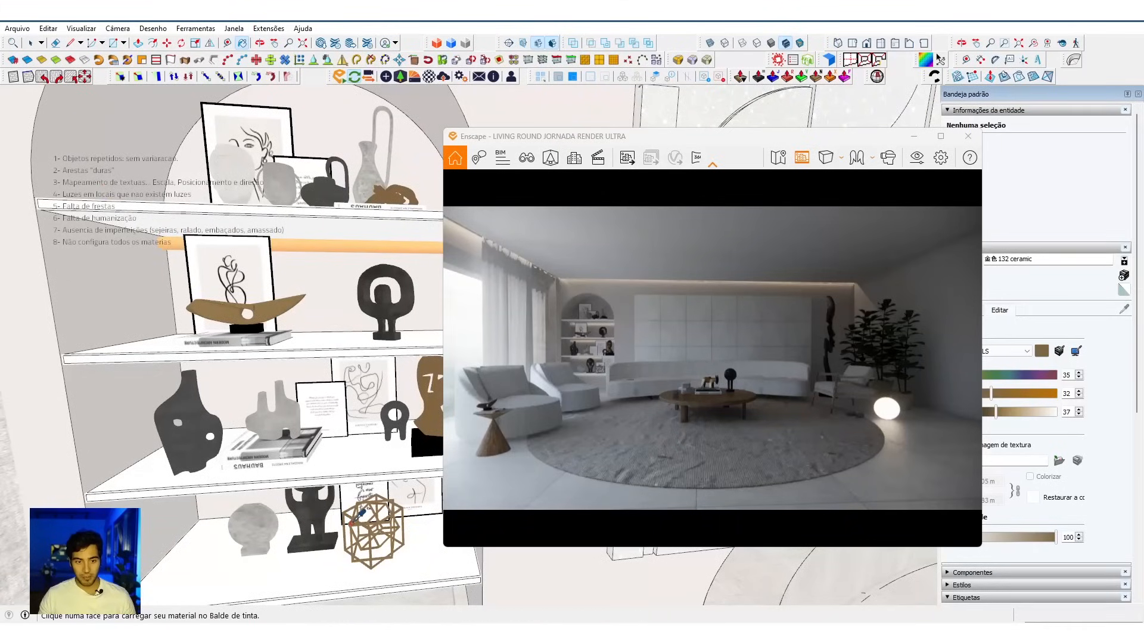
# Step: Append "ceramic" to the material name of the grey sculpture standing on the third shelf's books
pyautogui.scroll(3, 401, 506)
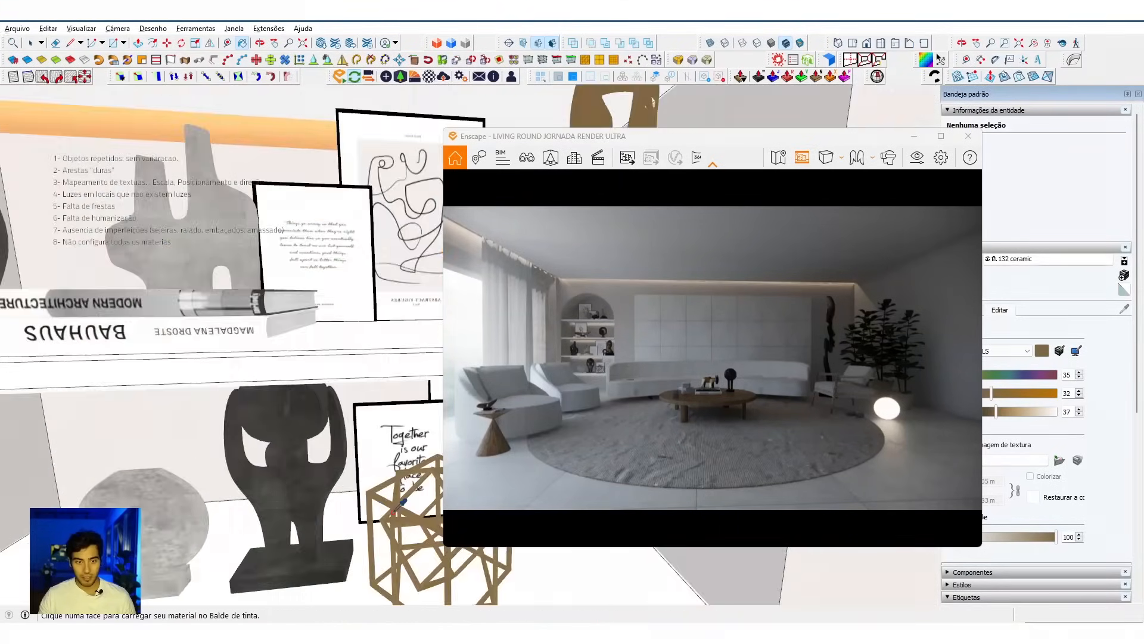
pyautogui.press('space')
pyautogui.scroll(-5, 328, 364)
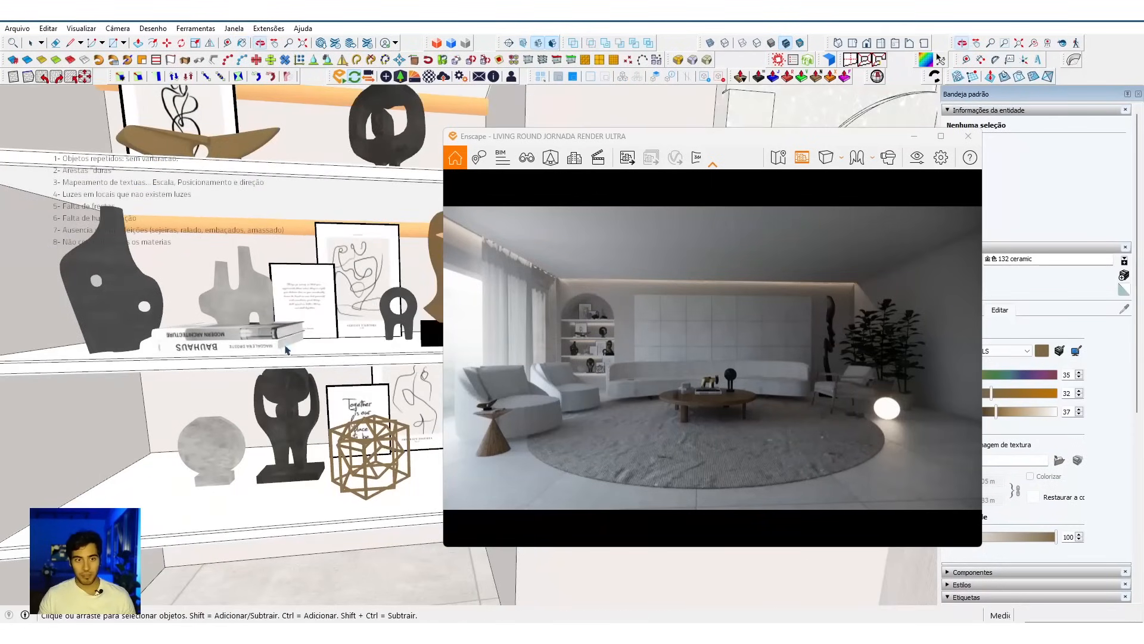
pyautogui.press('b')
pyautogui.keyDown('alt'); pyautogui.click(270, 295); pyautogui.keyUp('alt')
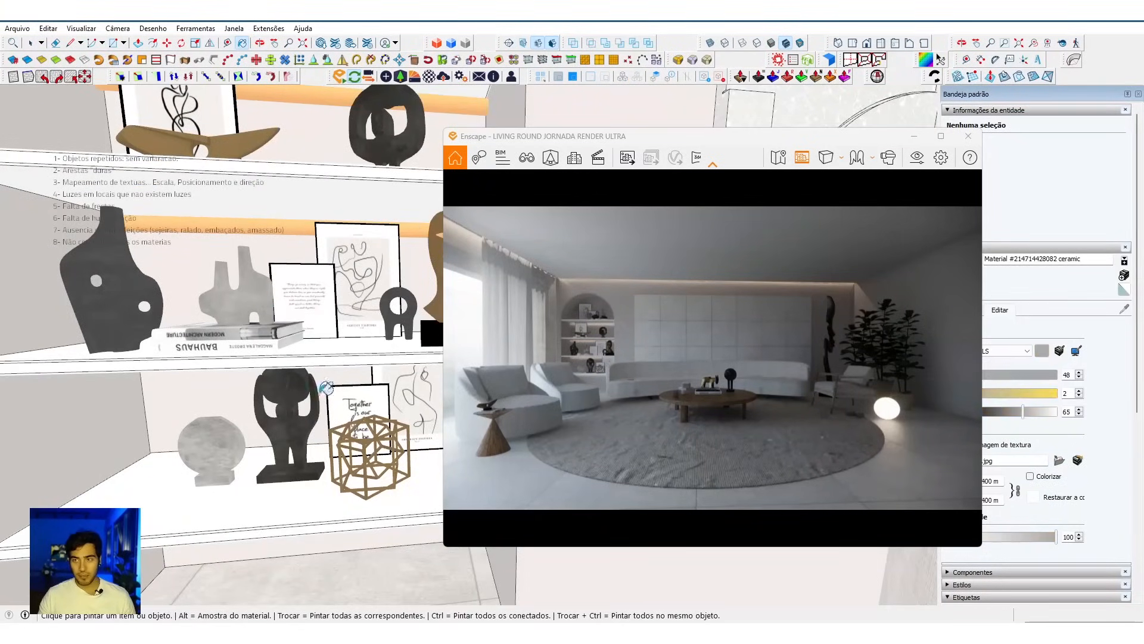
pyautogui.scroll(-6, 326, 387)
pyautogui.press('space')
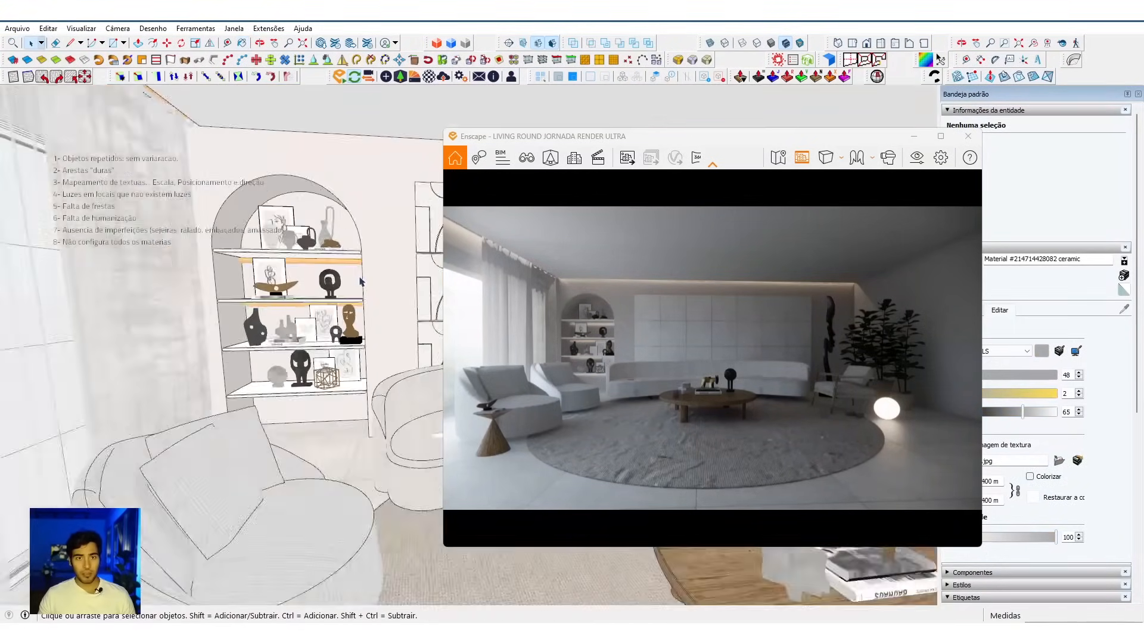
# Step: Open the checklist note in the room view and review the items on missing imperfections and unconfigured materials
pyautogui.scroll(-4, 361, 281)
pyautogui.moveTo(392, 421); pyautogui.dragTo(340, 472, button='middle')
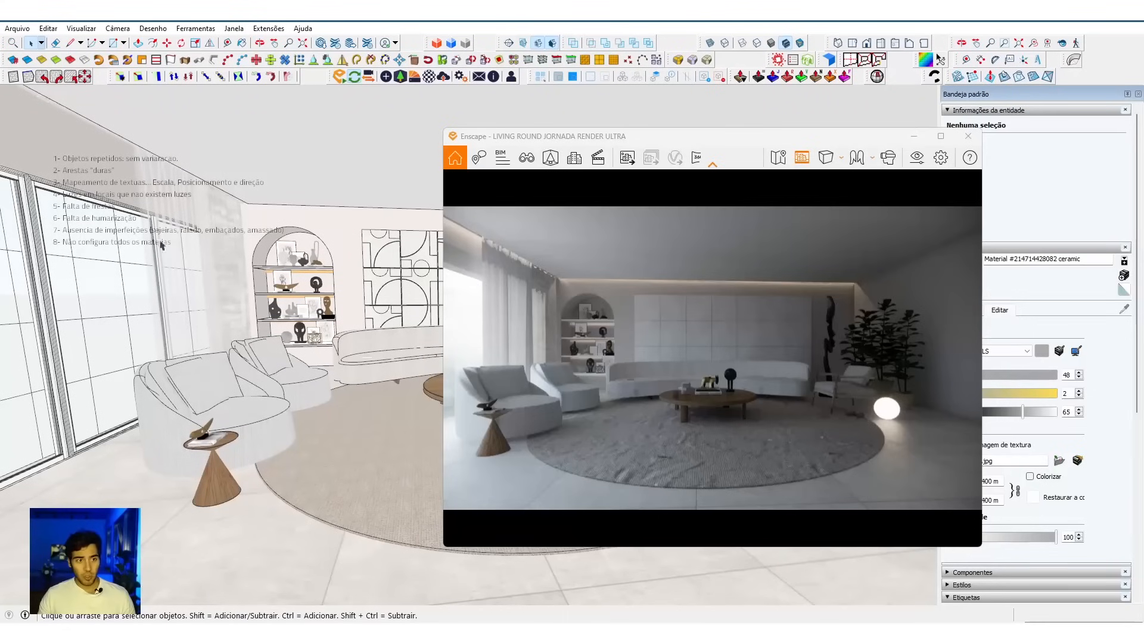
pyautogui.click(109, 240)
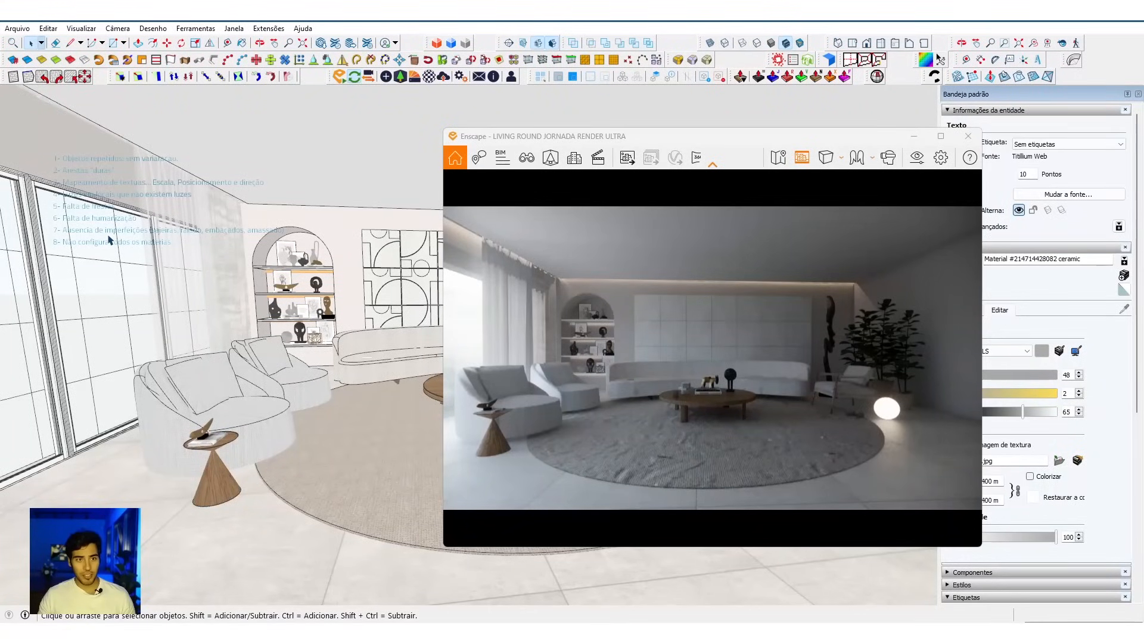
pyautogui.doubleClick(109, 240)
pyautogui.click(203, 254)
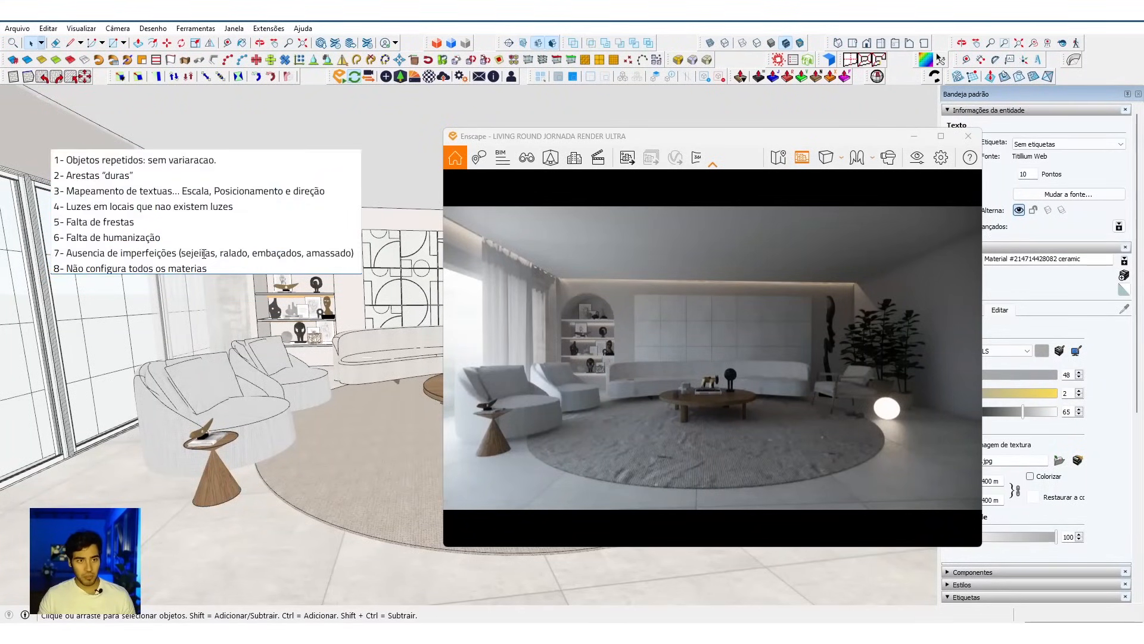
pyautogui.moveTo(186, 254); pyautogui.dragTo(255, 264)
pyautogui.doubleClick(329, 253)
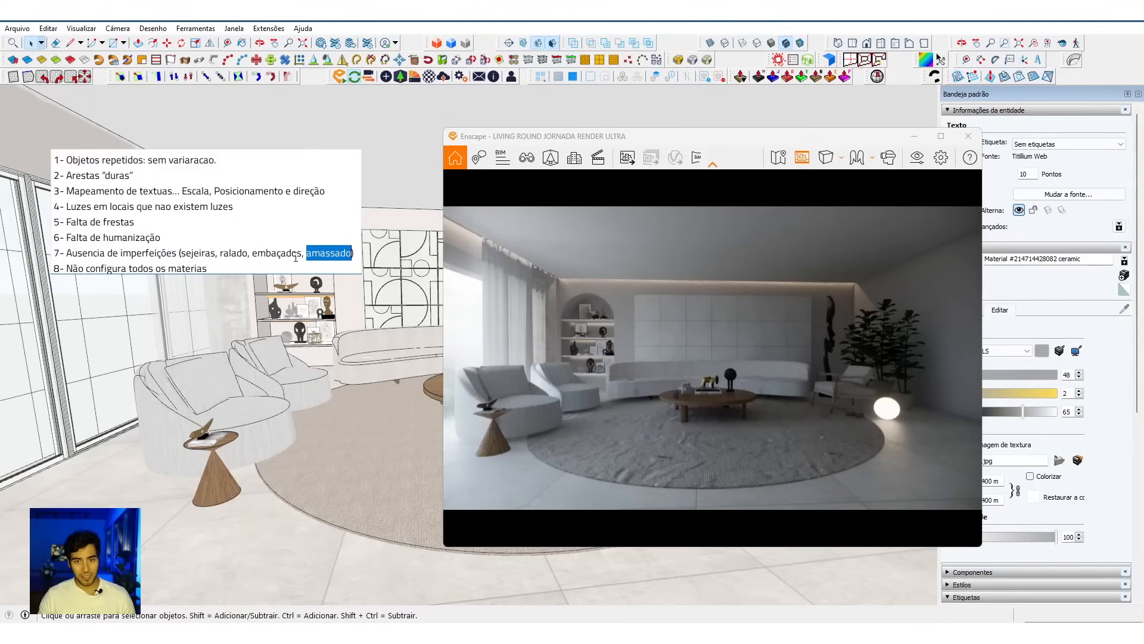
pyautogui.moveTo(111, 270); pyautogui.dragTo(213, 270)
pyautogui.click(160, 278)
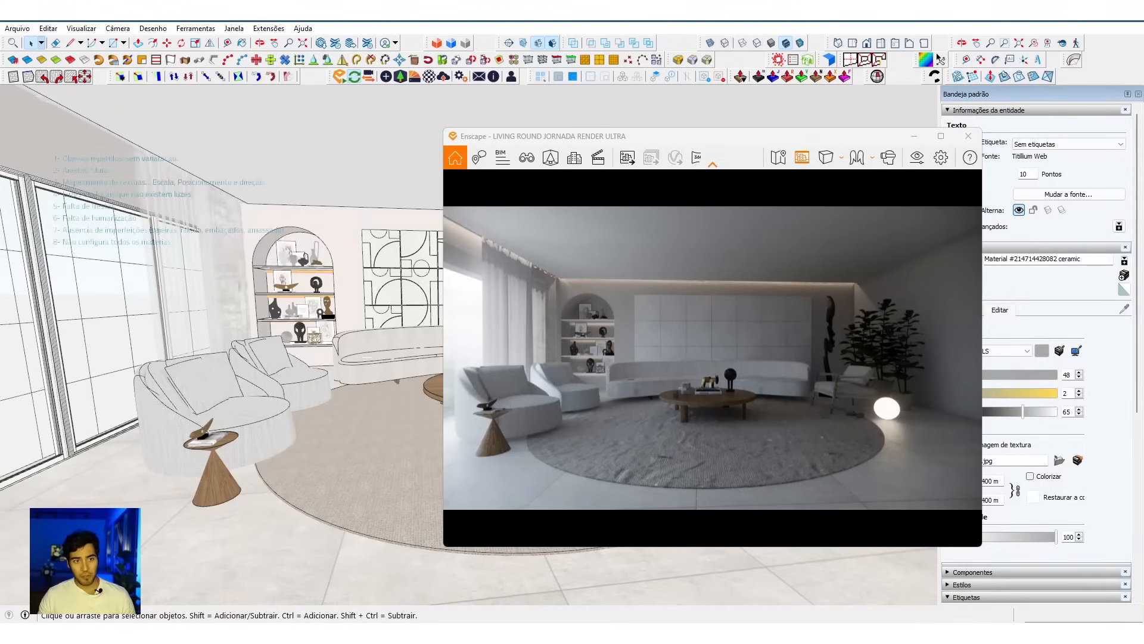
# Step: Frame the whole room in an enlarged render window and open the video editor at full-screen size
pyautogui.moveTo(654, 138); pyautogui.dragTo(501, 112)
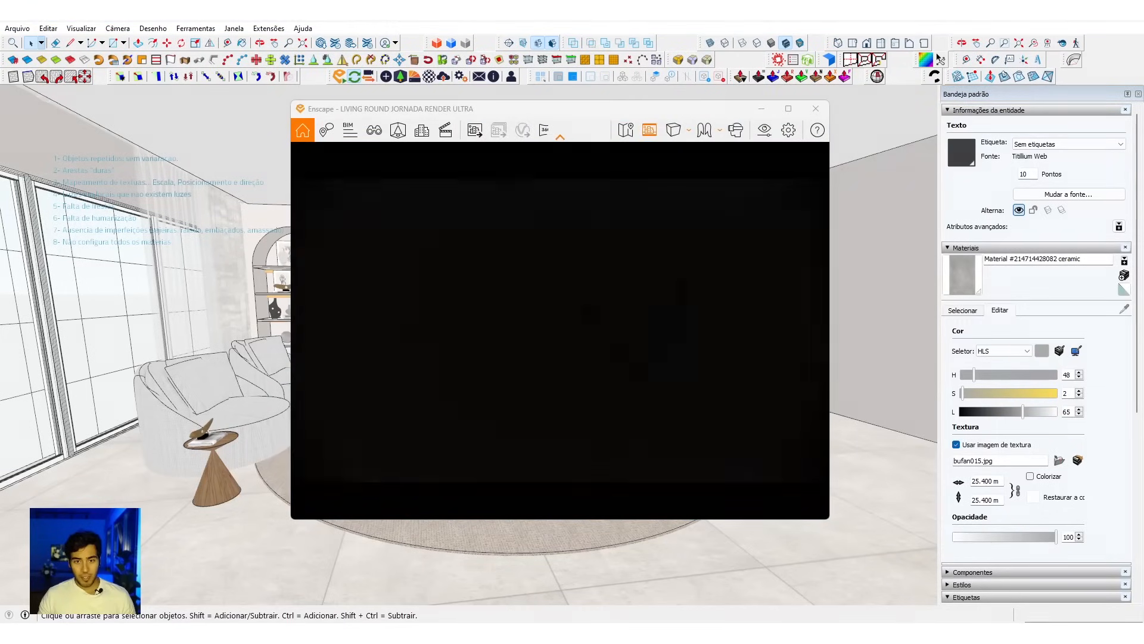
pyautogui.moveTo(225, 386); pyautogui.dragTo(223, 377, button='middle')
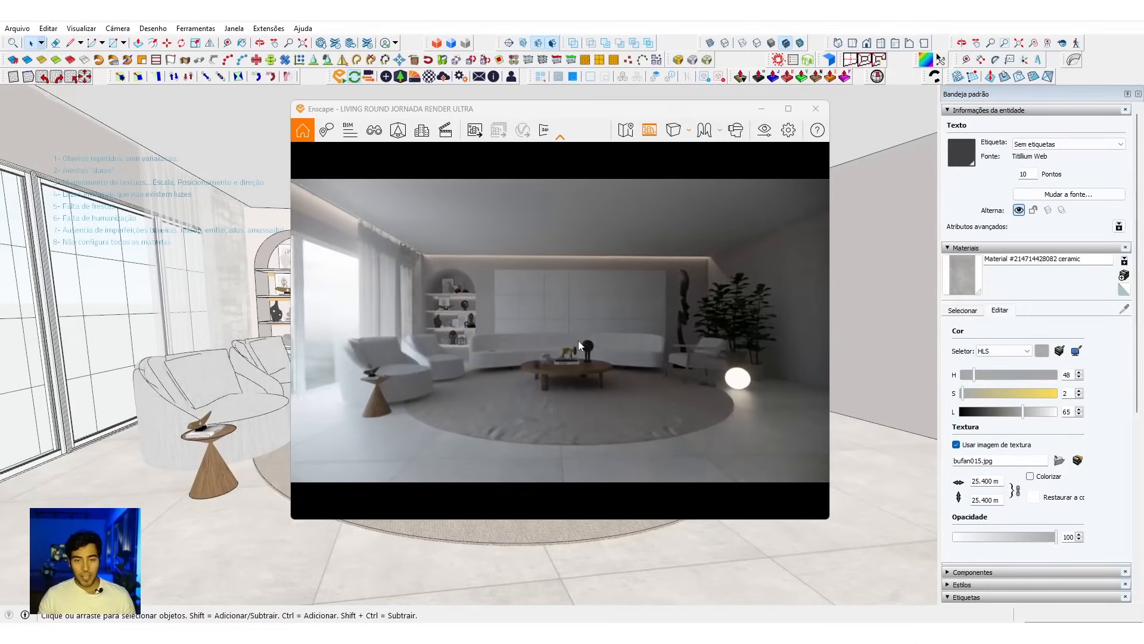
pyautogui.moveTo(563, 345); pyautogui.dragTo(550, 346, button='right')
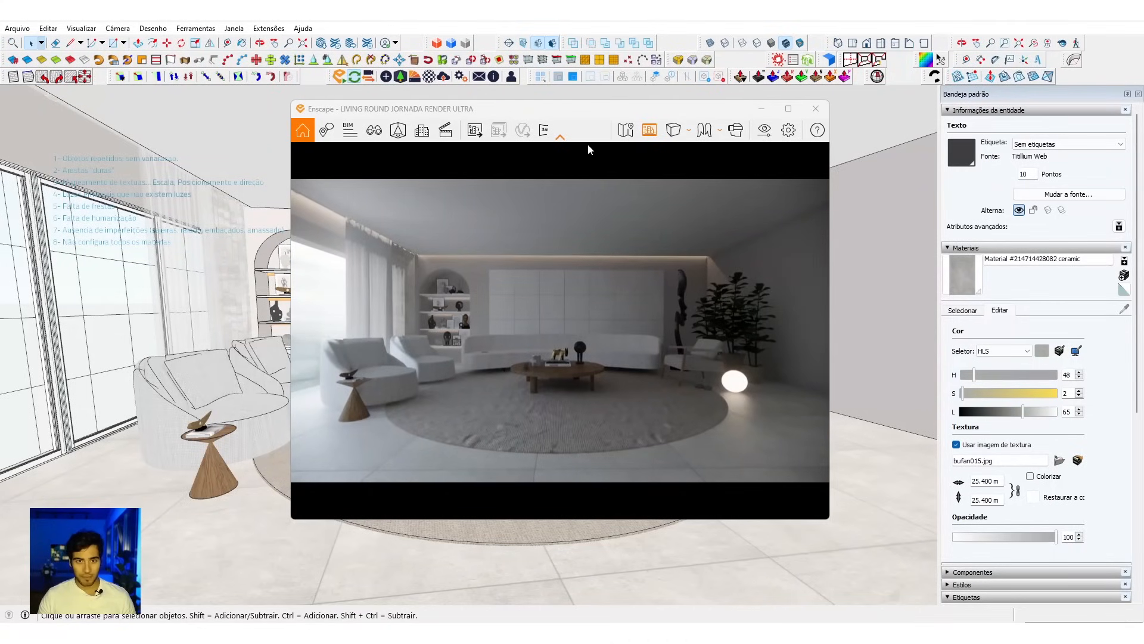
pyautogui.moveTo(829, 518); pyautogui.dragTo(952, 534)
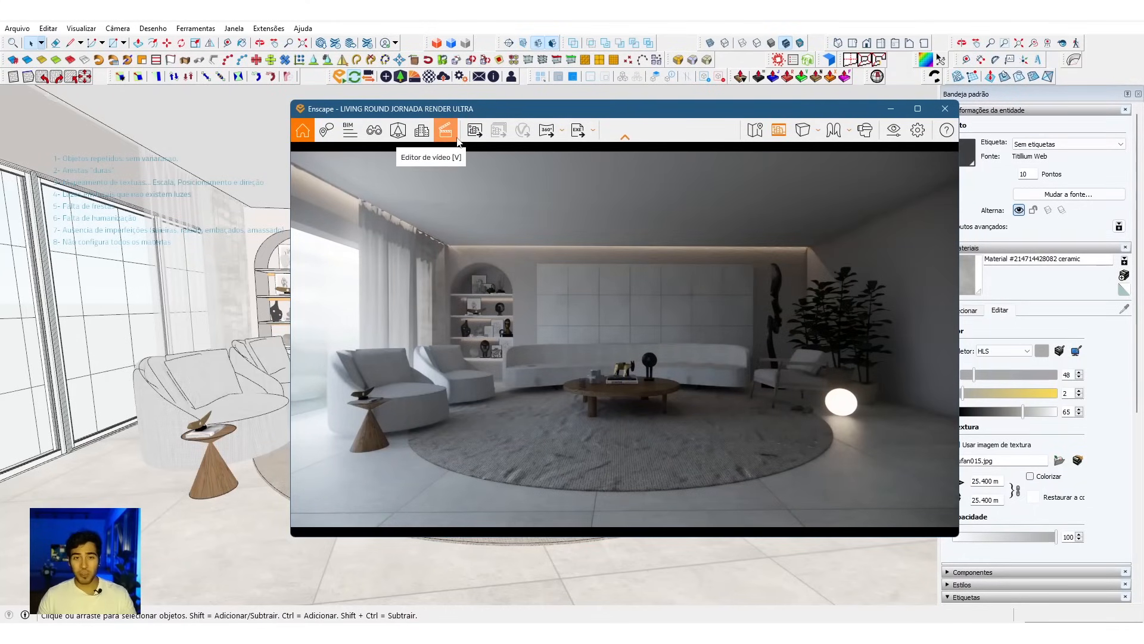
pyautogui.click(454, 138)
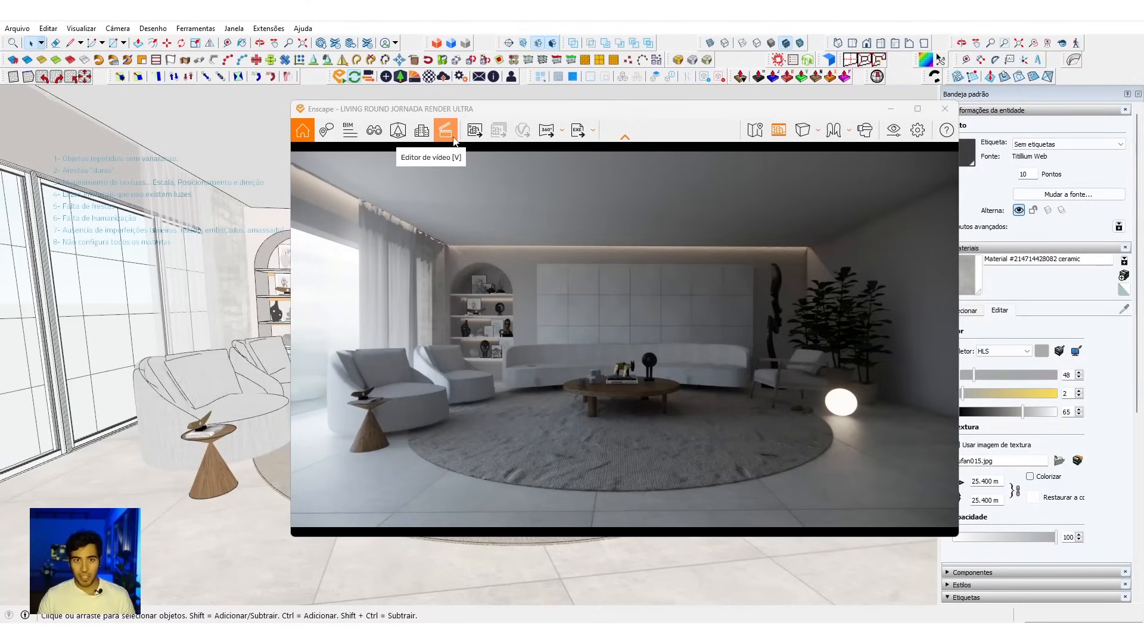
pyautogui.click(454, 140)
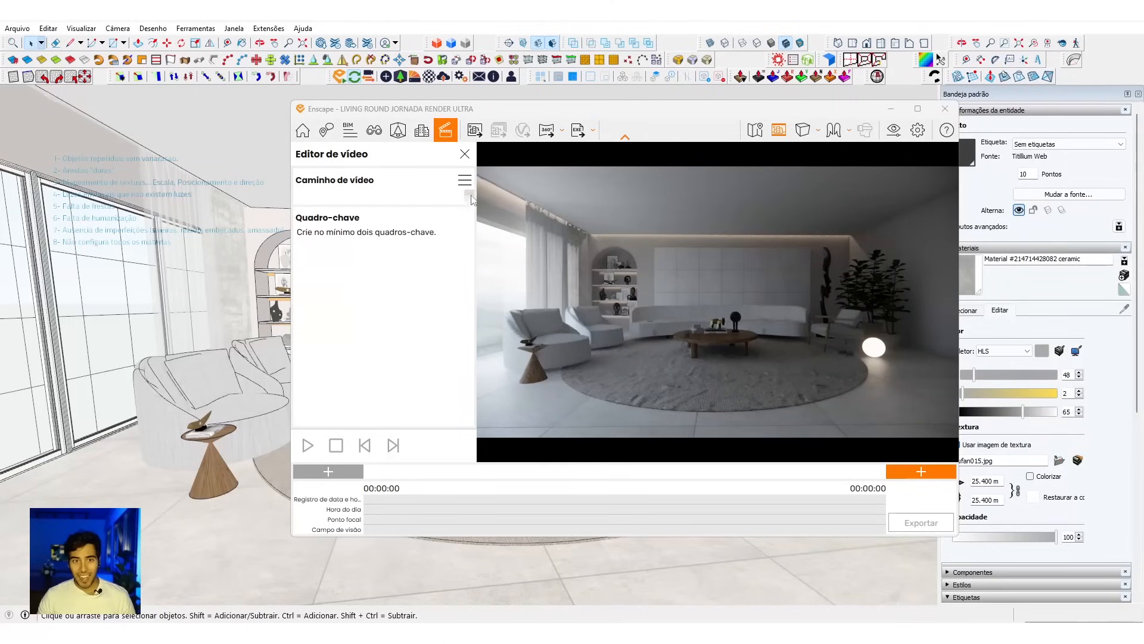
pyautogui.click(918, 109)
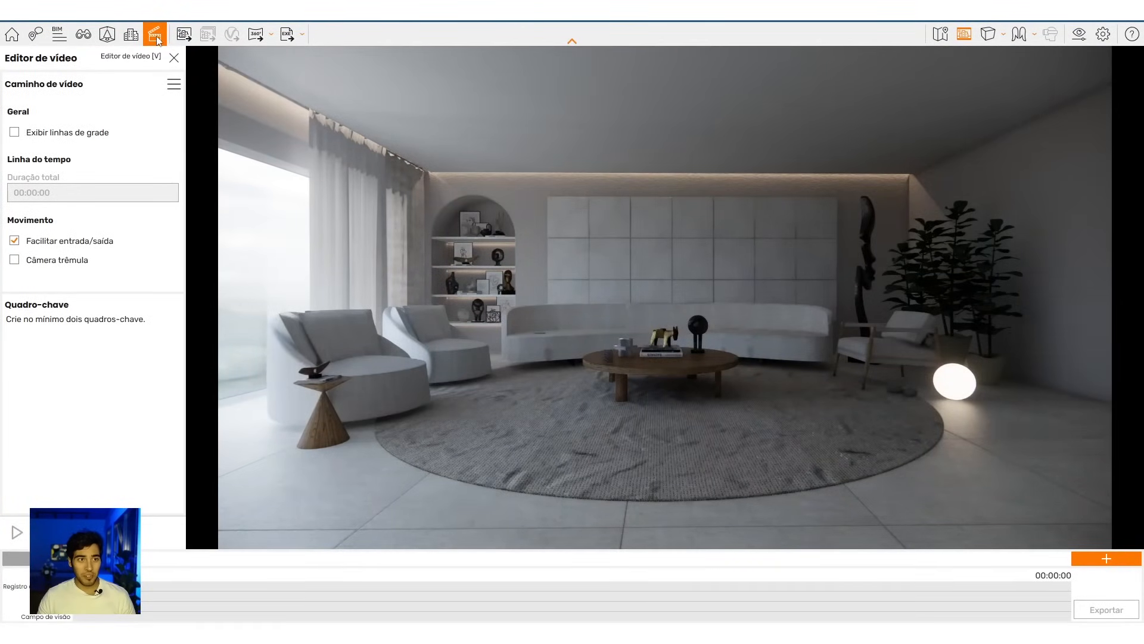
# Step: Show the grid lines in the video editor, and close the editor with the render window restored to a smaller size
pyautogui.click(28, 134)
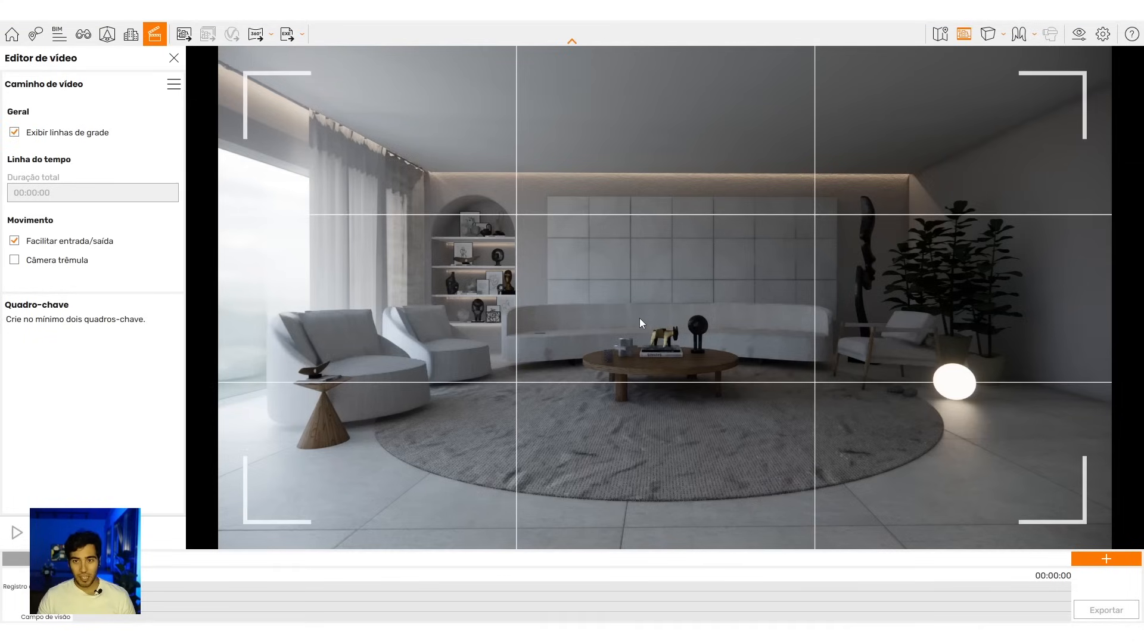
pyautogui.moveTo(643, 295); pyautogui.dragTo(611, 283)
pyautogui.click(1104, 17)
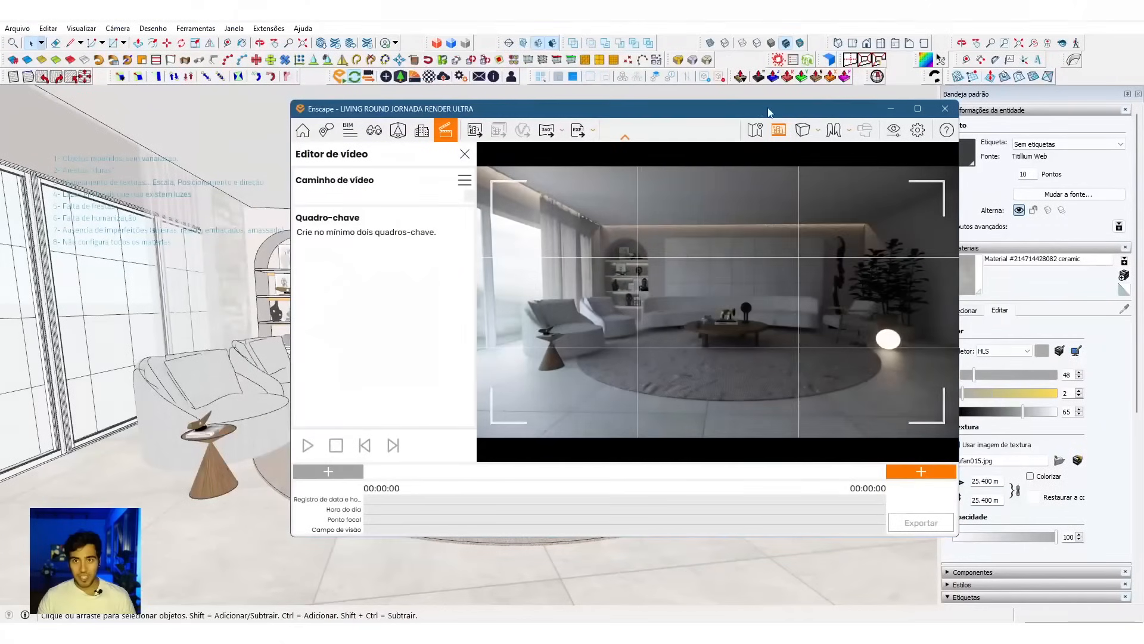
pyautogui.click(465, 154)
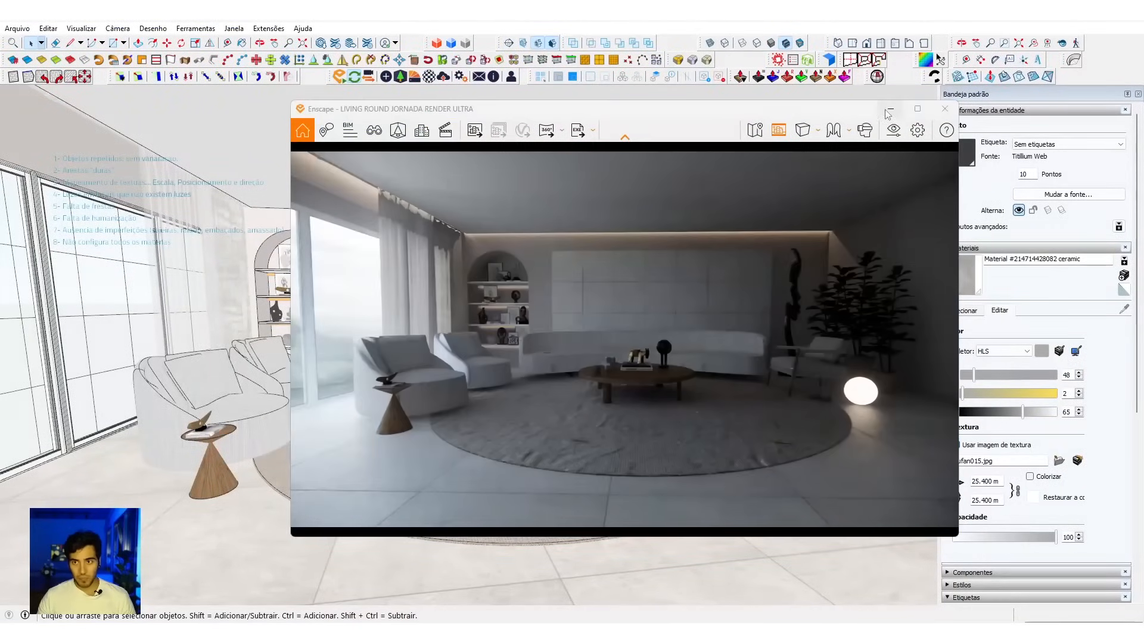
# Step: Inside the wall group, select the face behind the decorative panels and align the model view to it
pyautogui.moveTo(804, 115); pyautogui.dragTo(785, 332)
pyautogui.moveTo(426, 243); pyautogui.dragTo(435, 225, button='middle')
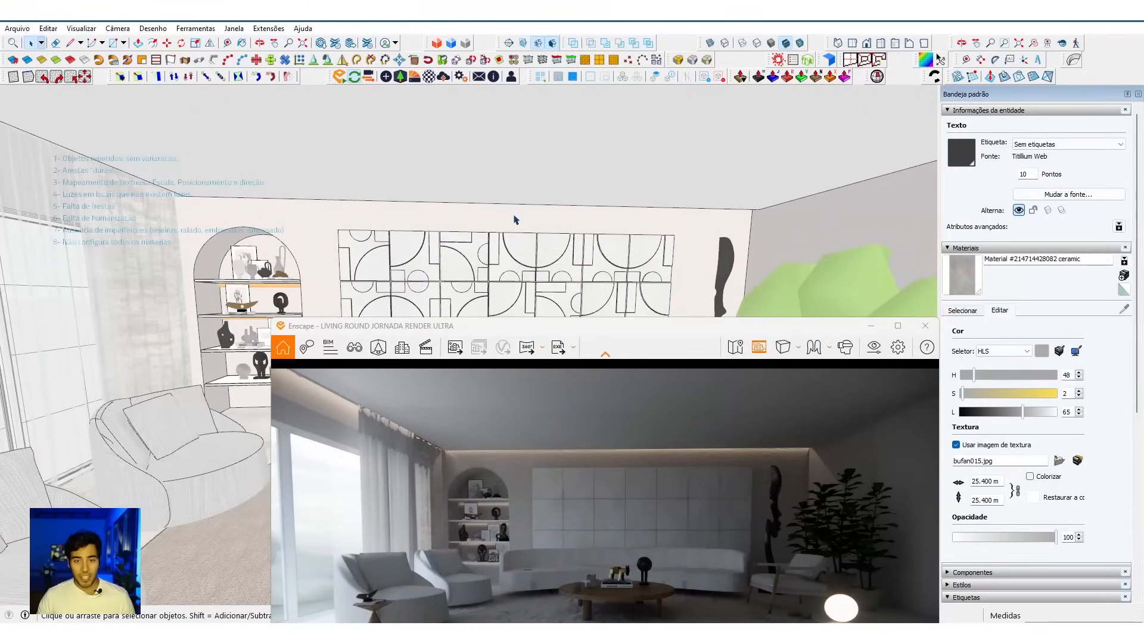
pyautogui.click(434, 216)
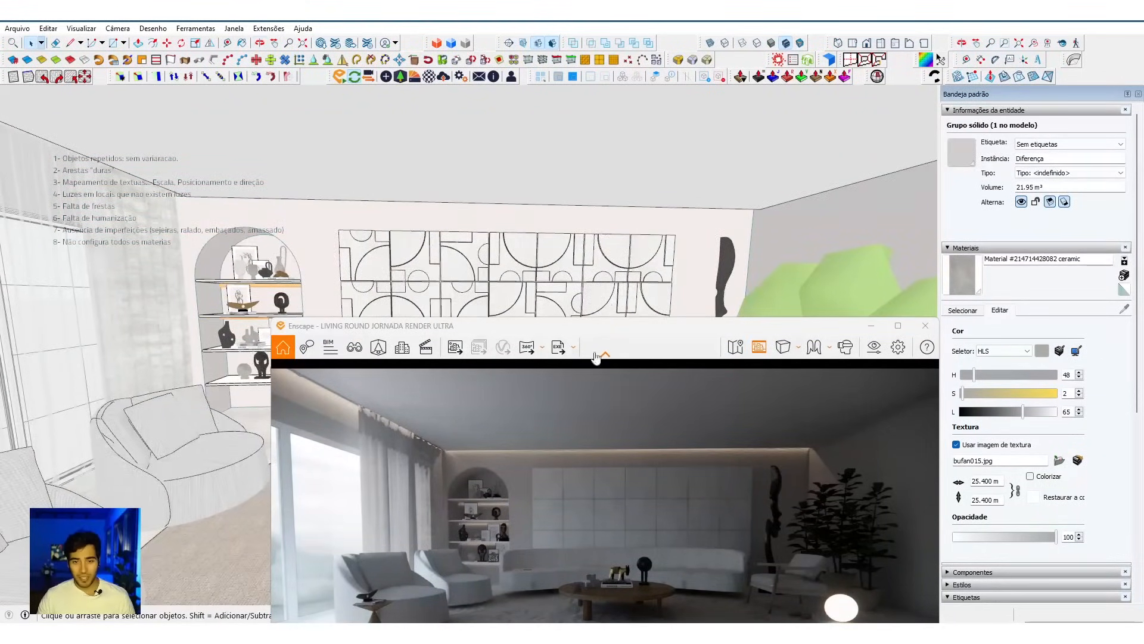
pyautogui.moveTo(608, 225)
pyautogui.mouseDown(button='middle')
pyautogui.moveTo(623, 160)
pyautogui.moveTo(492, 156)
pyautogui.mouseUp(button='middle')
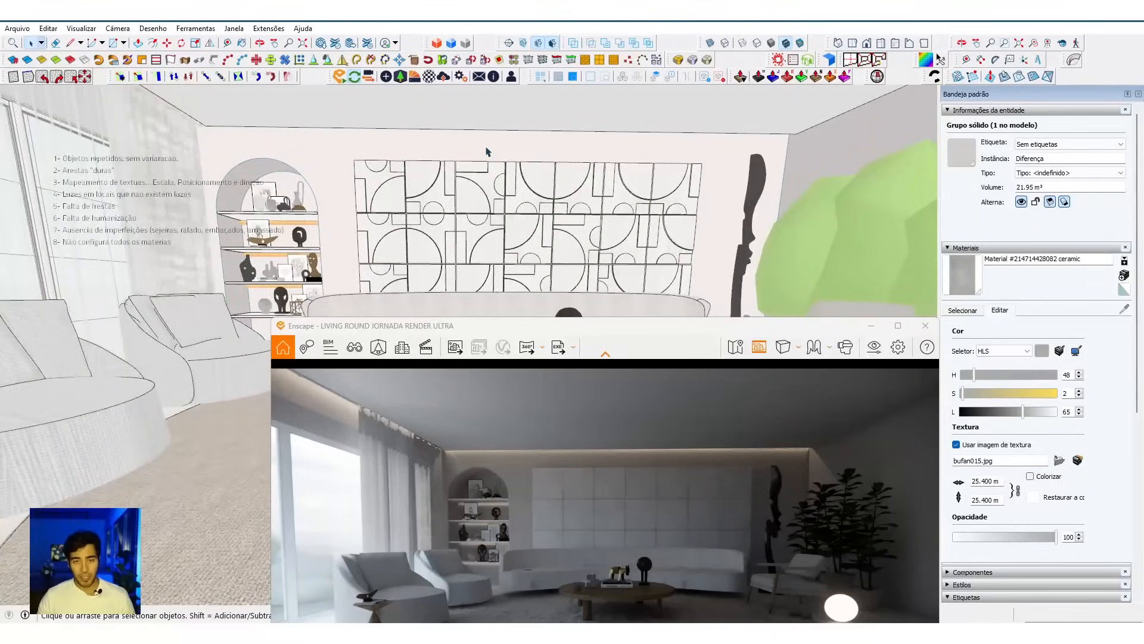
pyautogui.doubleClick(488, 152)
pyautogui.click(454, 149)
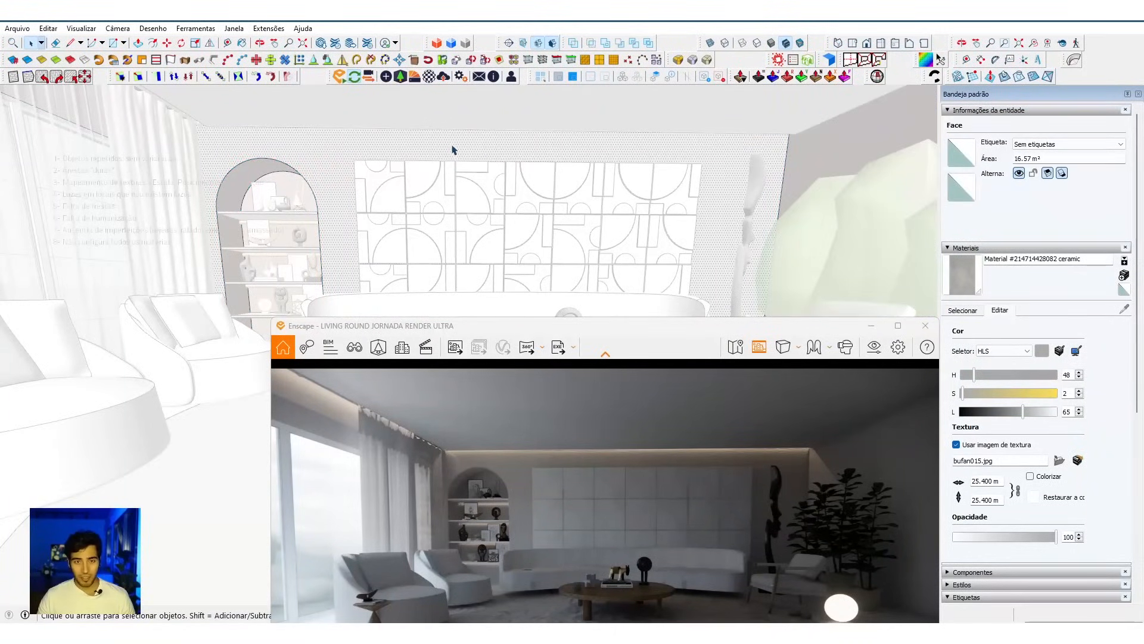
pyautogui.rightClick(391, 144)
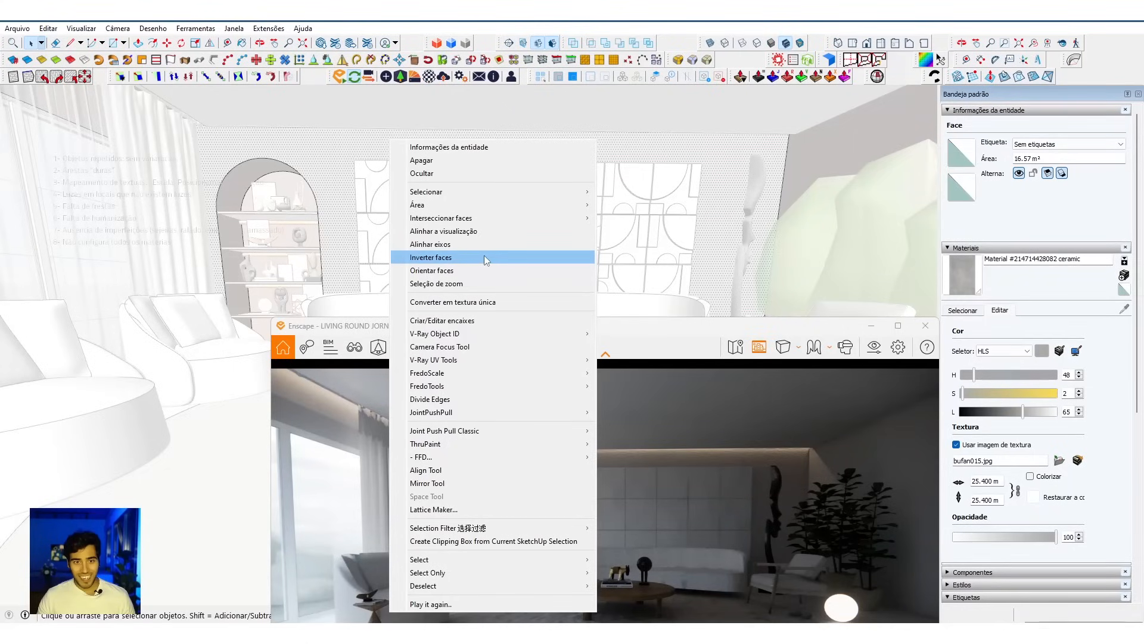
pyautogui.click(453, 231)
# Step: Zoom the model view to the selected back wall face and synchronize the render view with it
pyautogui.rightClick(440, 254)
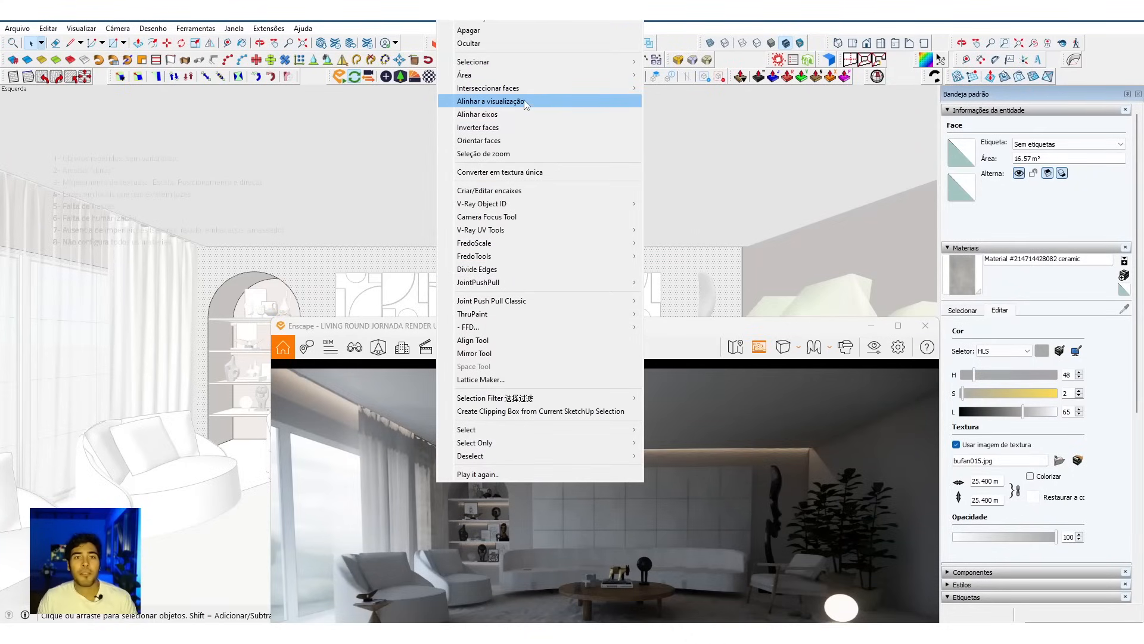
pyautogui.click(514, 154)
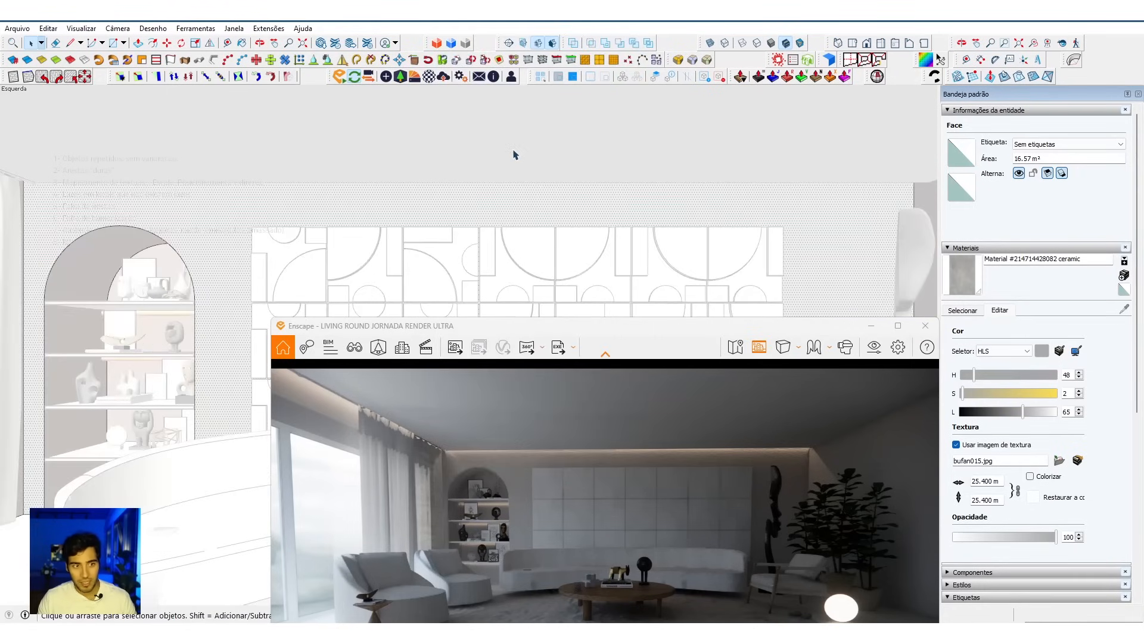
pyautogui.click(514, 155)
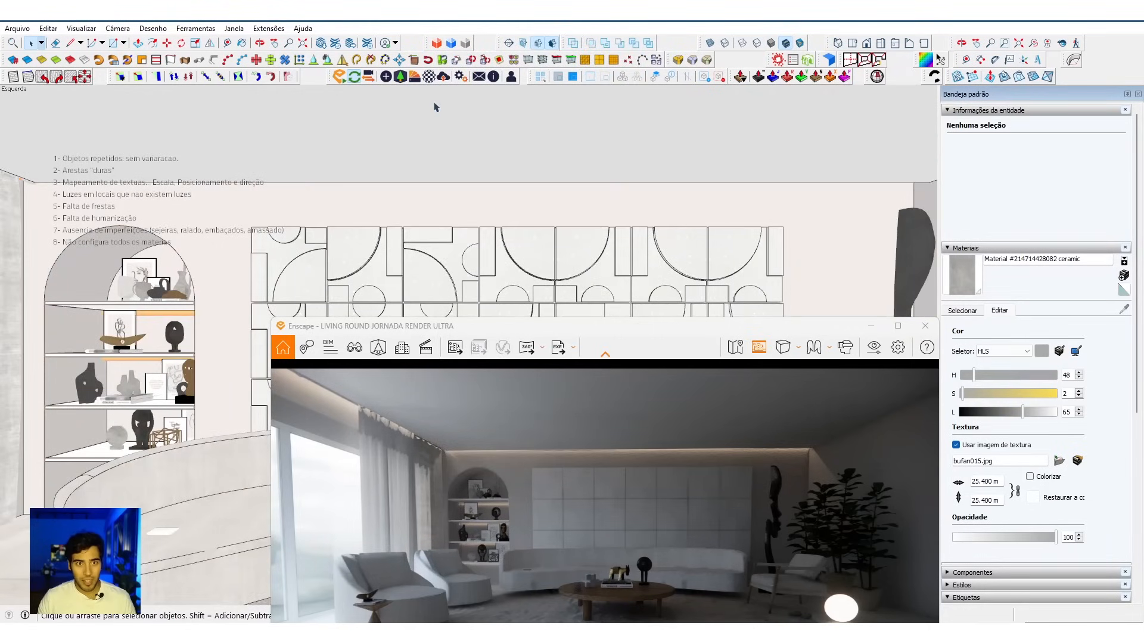
pyautogui.click(371, 78)
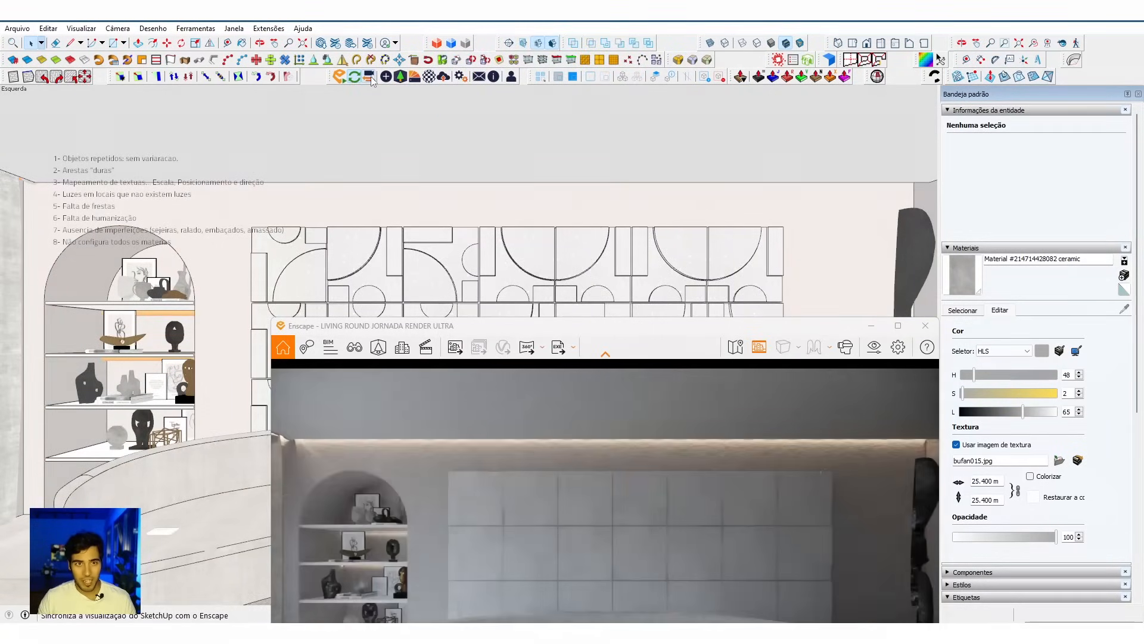
# Step: Move the render window clear of the lower edge and set its projection to two-point perspective
pyautogui.moveTo(544, 328); pyautogui.dragTo(460, 130)
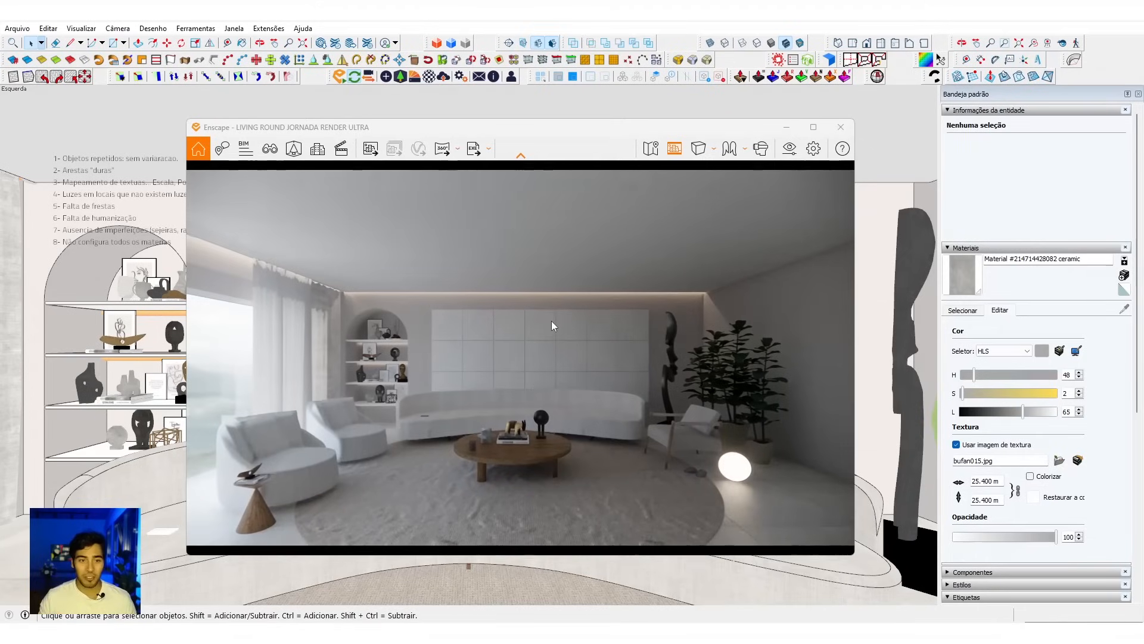
pyautogui.click(713, 149)
pyautogui.click(657, 192)
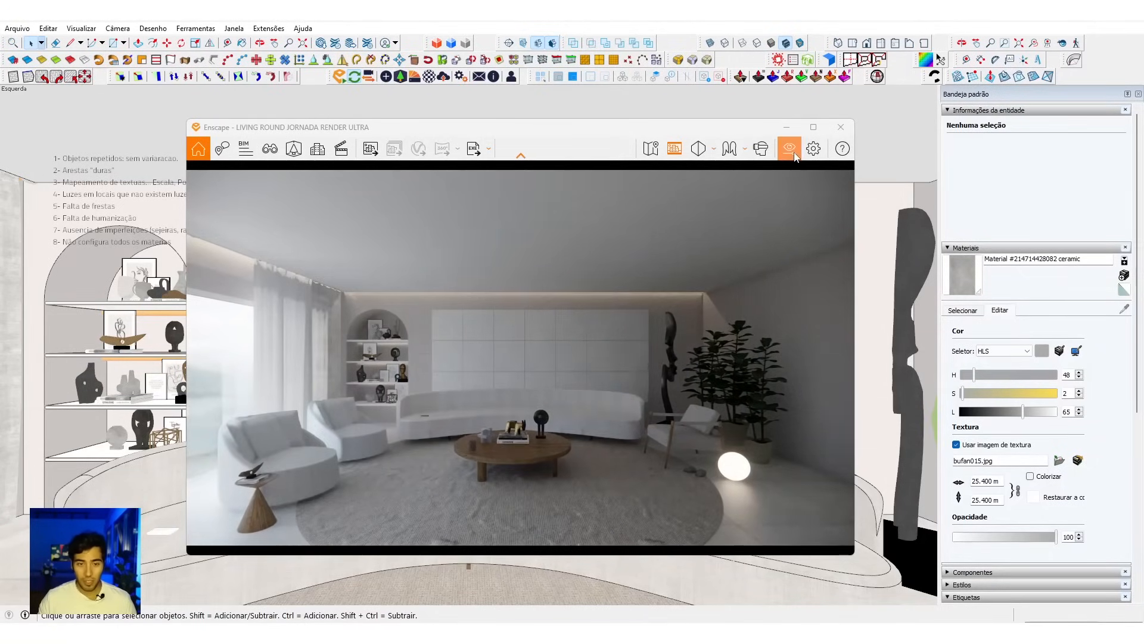
# Step: Open the render's visual settings and set the camera's horizontal field of view to 65°
pyautogui.click(790, 150)
pyautogui.moveTo(622, 128); pyautogui.dragTo(766, 113)
pyautogui.moveTo(370, 76); pyautogui.dragTo(330, 75)
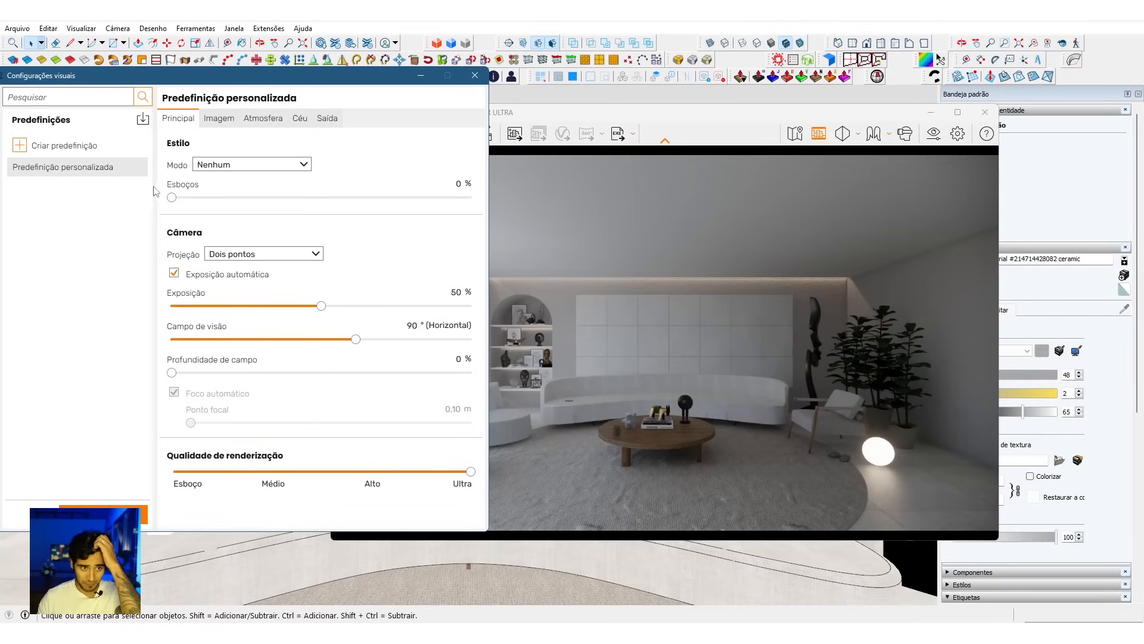
pyautogui.doubleClick(416, 324)
pyautogui.moveTo(360, 344); pyautogui.dragTo(301, 321)
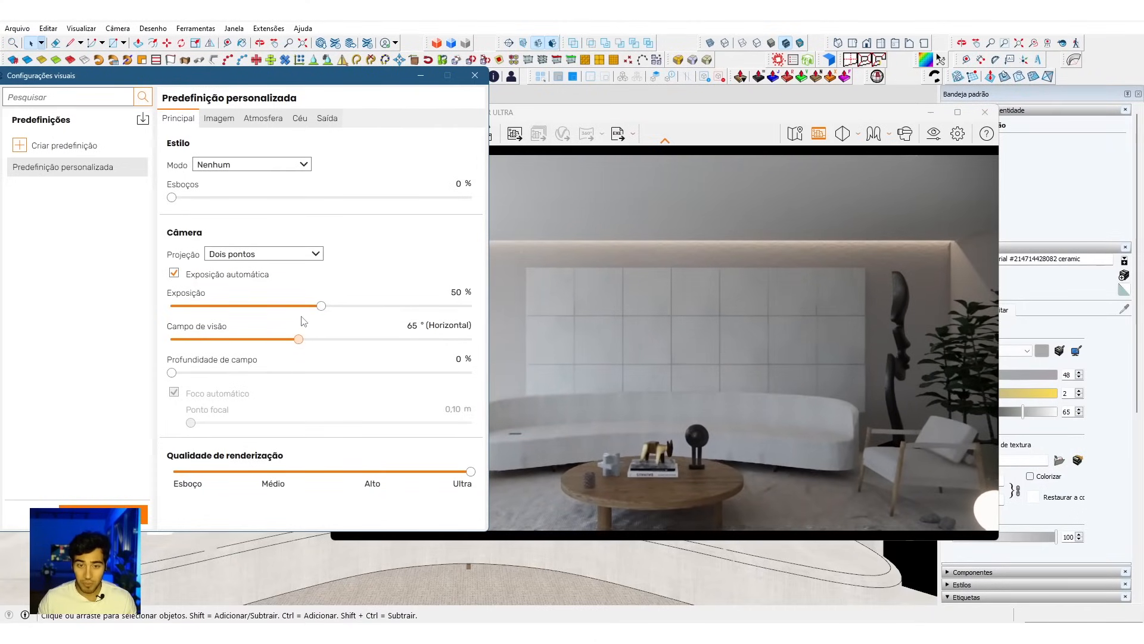
# Step: Try the field of view at 140° and 90°, set it back to 65° and close the visual settings
pyautogui.moveTo(361, 86); pyautogui.dragTo(192, 96)
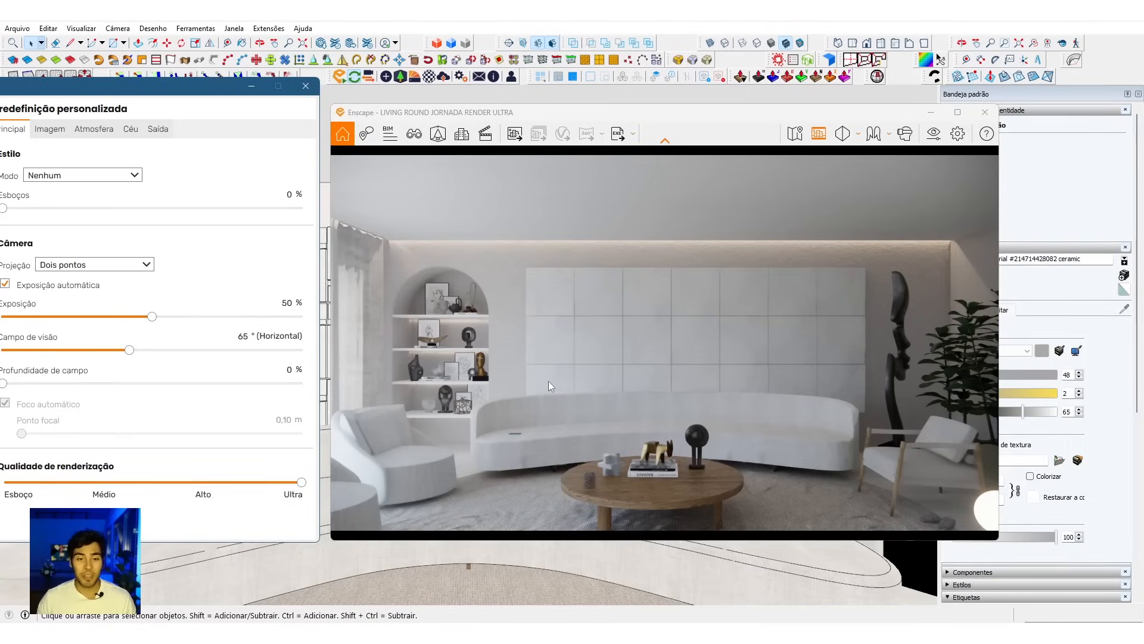
pyautogui.moveTo(130, 350); pyautogui.dragTo(347, 337)
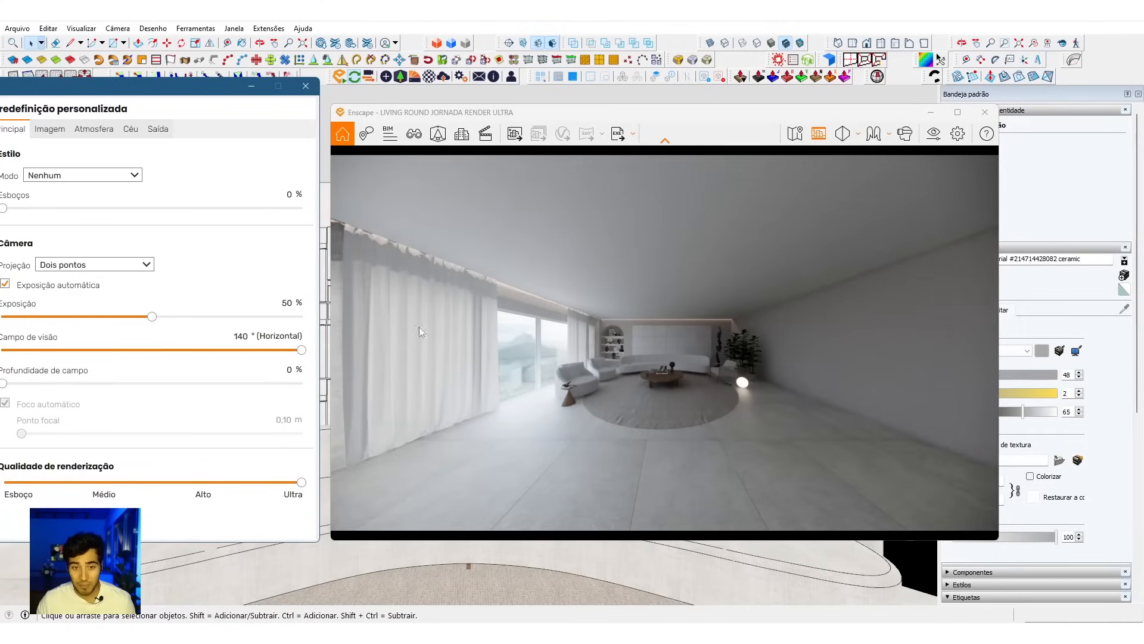
pyautogui.click(228, 336)
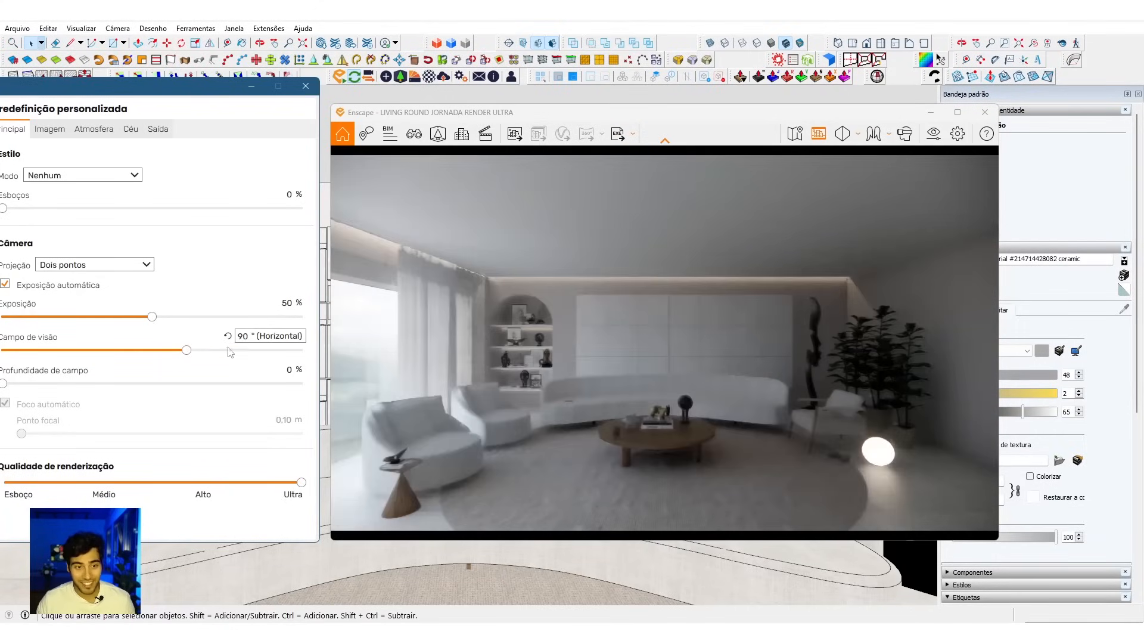
pyautogui.moveTo(187, 350); pyautogui.dragTo(131, 360)
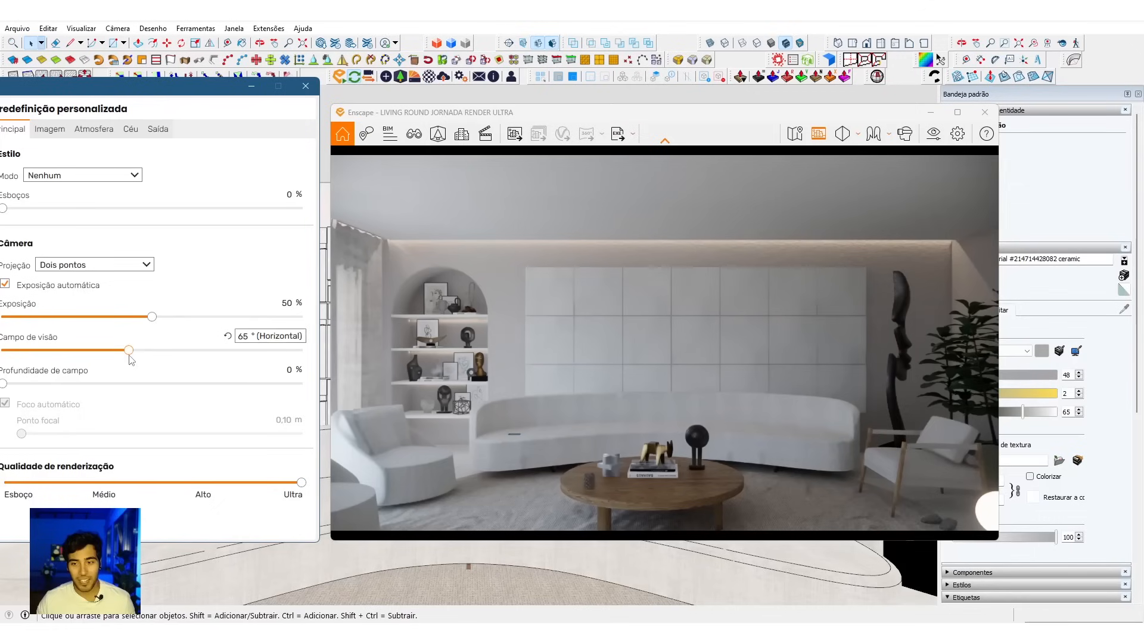
pyautogui.click(616, 326)
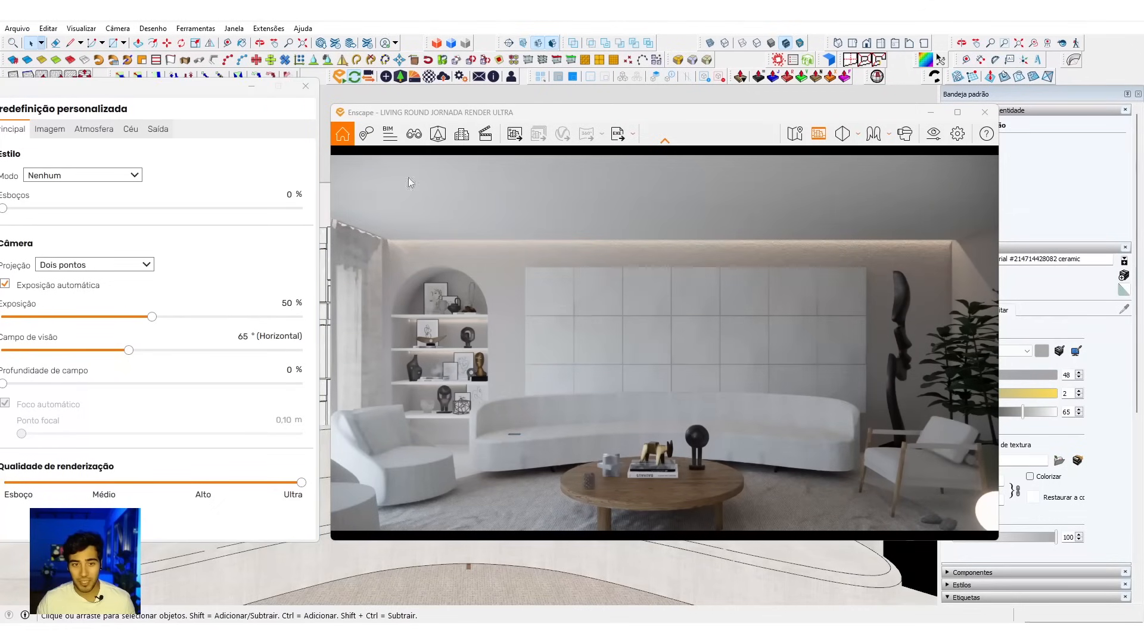
pyautogui.click(306, 86)
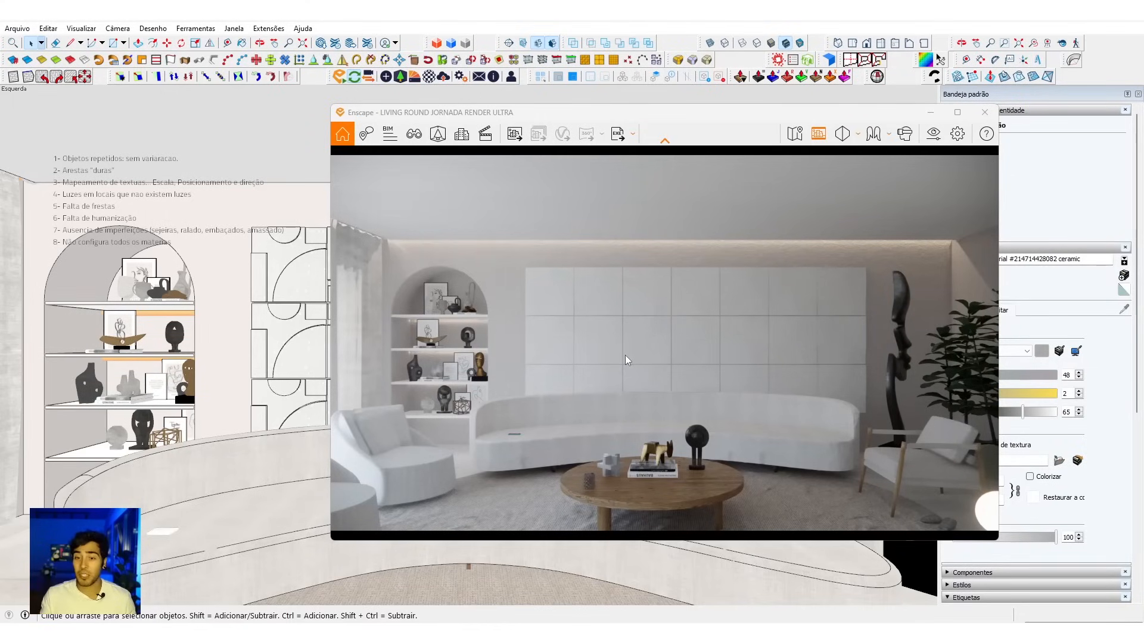
# Step: Place a section plane on the outer face of the end wall opposite the decorative panels
pyautogui.click(511, 43)
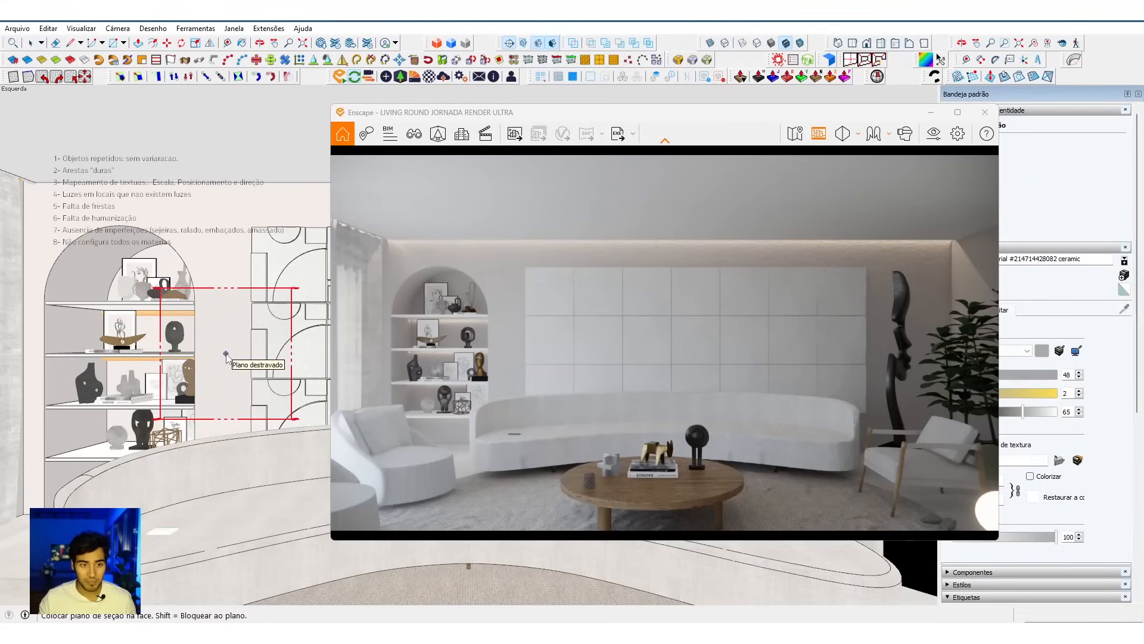
pyautogui.click(227, 355)
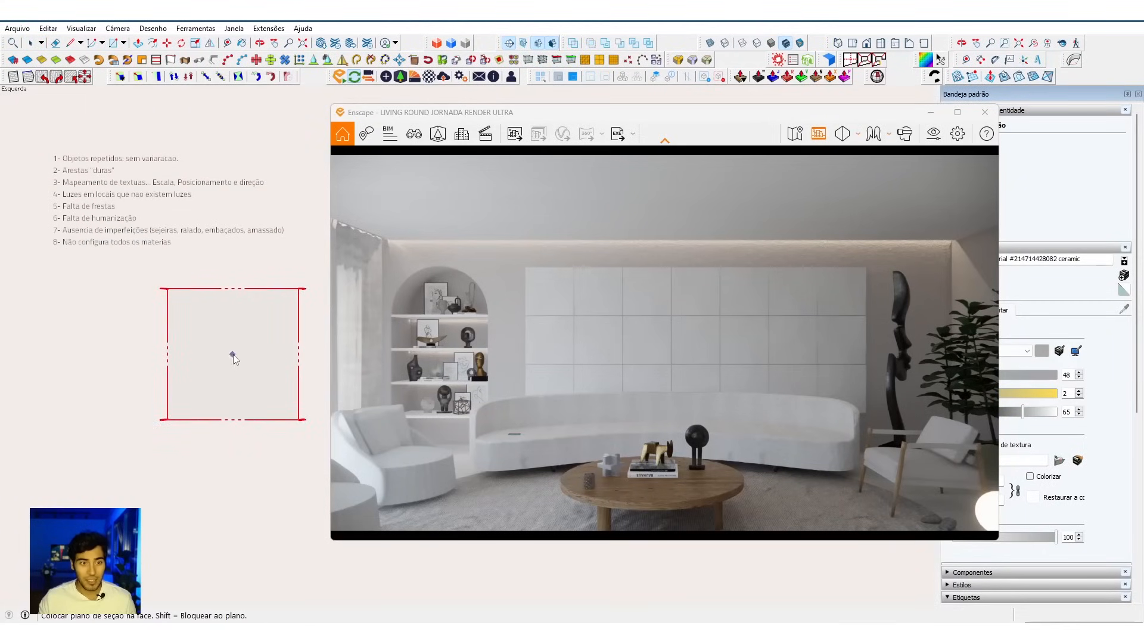
pyautogui.scroll(-5, 233, 357)
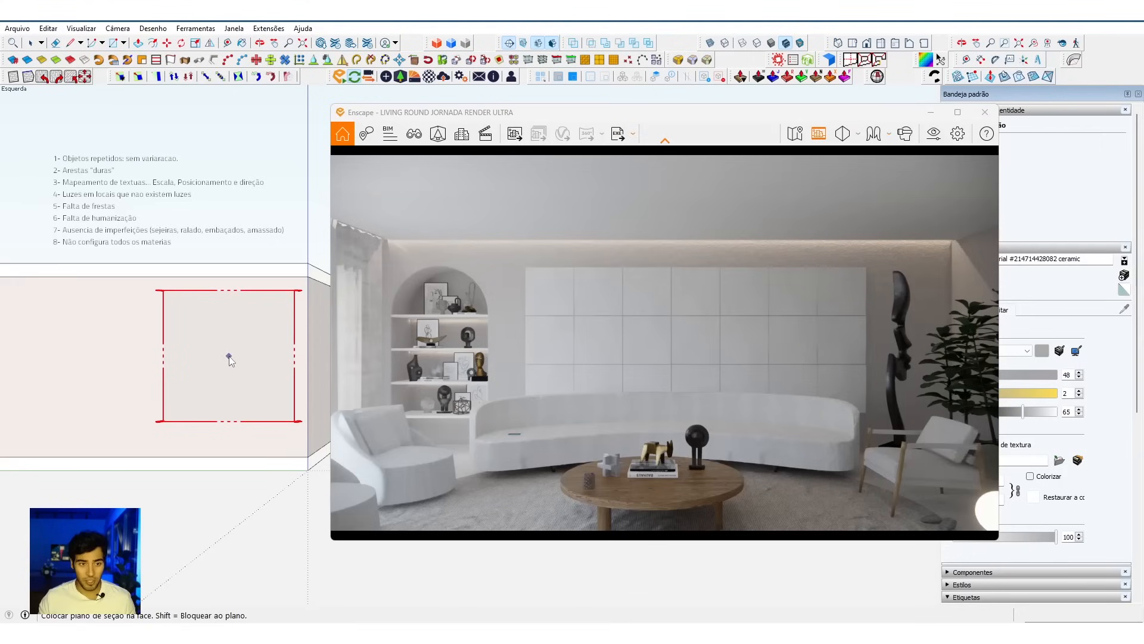
pyautogui.click(229, 358)
pyautogui.click(598, 360)
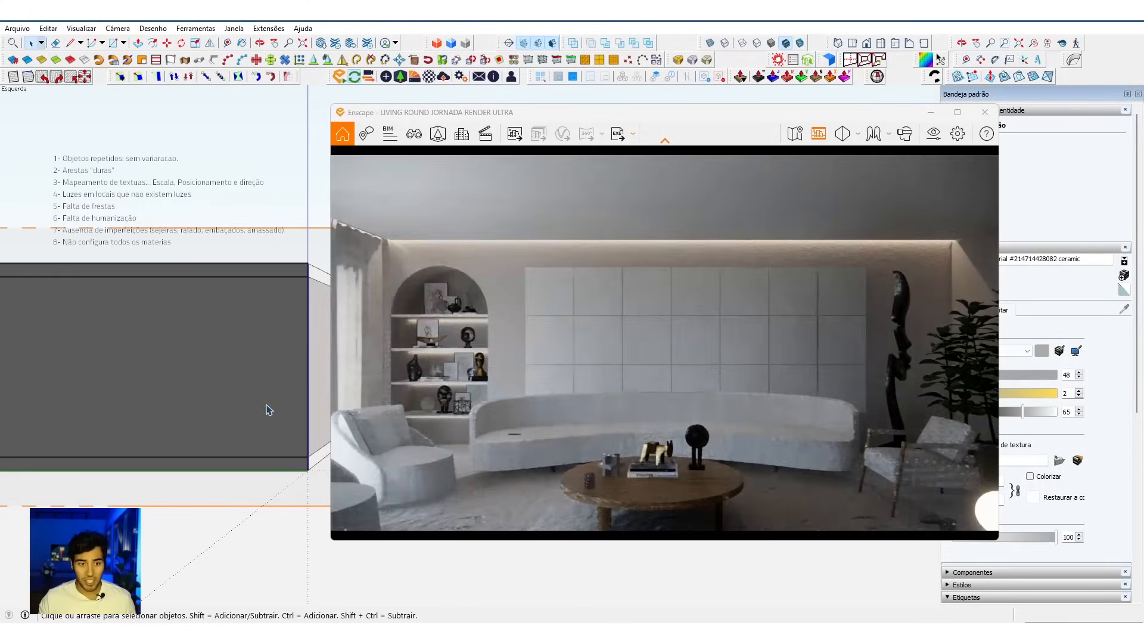
# Step: Move the section plane inward until it cuts away the end wall, and hide the section plane's display
pyautogui.click(266, 408)
pyautogui.moveTo(266, 408); pyautogui.dragTo(214, 560, button='middle')
pyautogui.press('m')
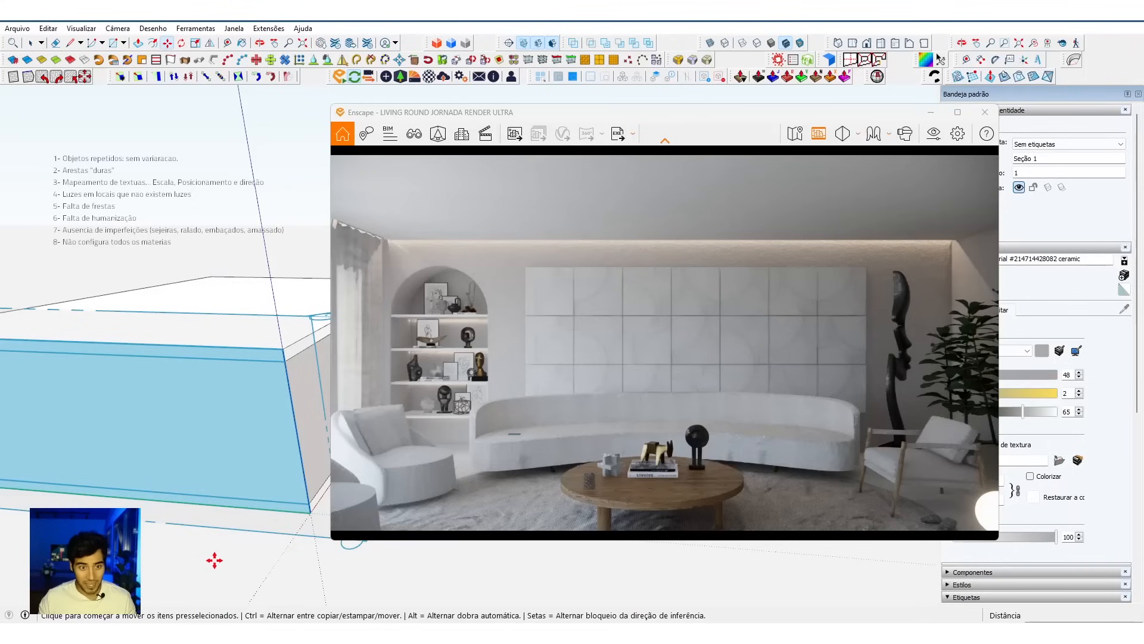
pyautogui.click(215, 560)
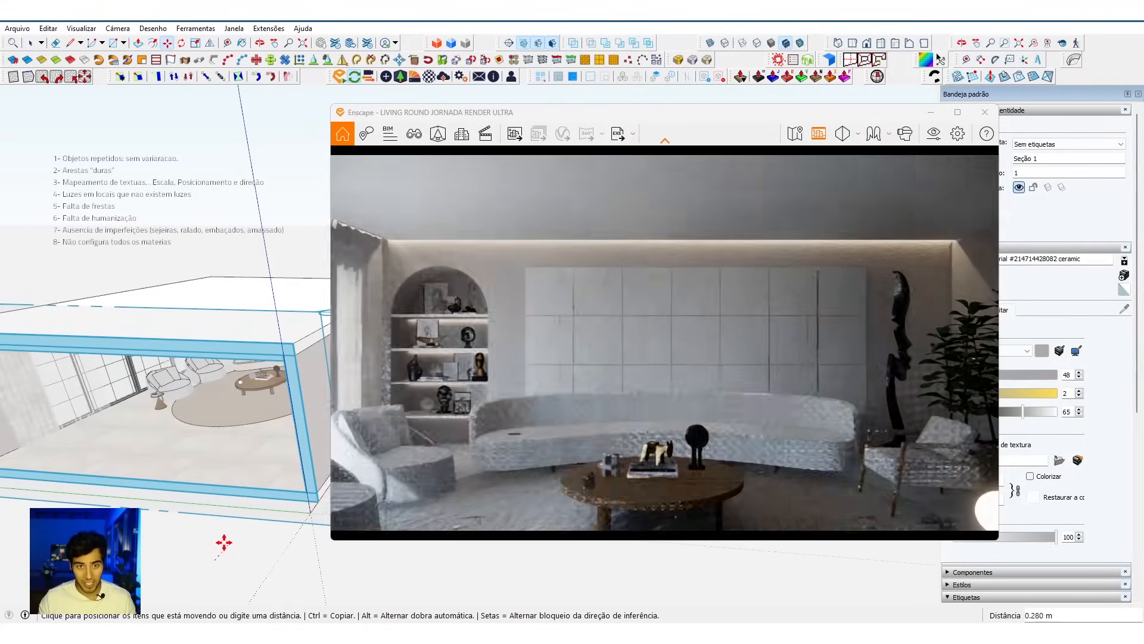
pyautogui.click(224, 542)
pyautogui.press('space')
pyautogui.click(524, 43)
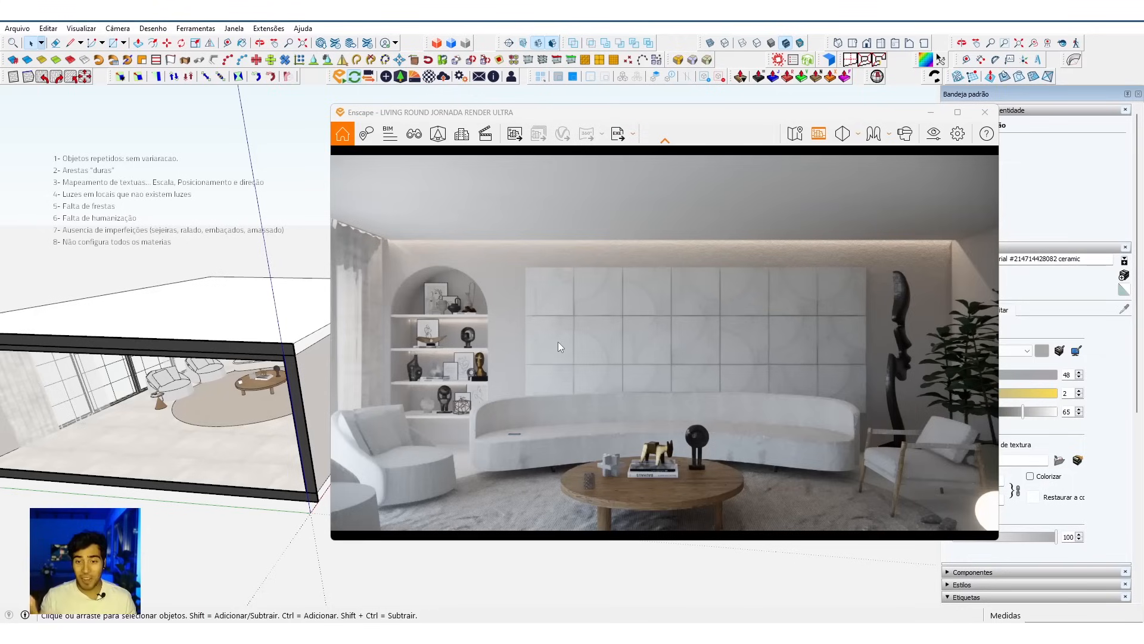
# Step: Pull the render camera back through the cut end wall and bring it in to frame the whole living room frontally
pyautogui.click(660, 331)
pyautogui.scroll(-8, 660, 331)
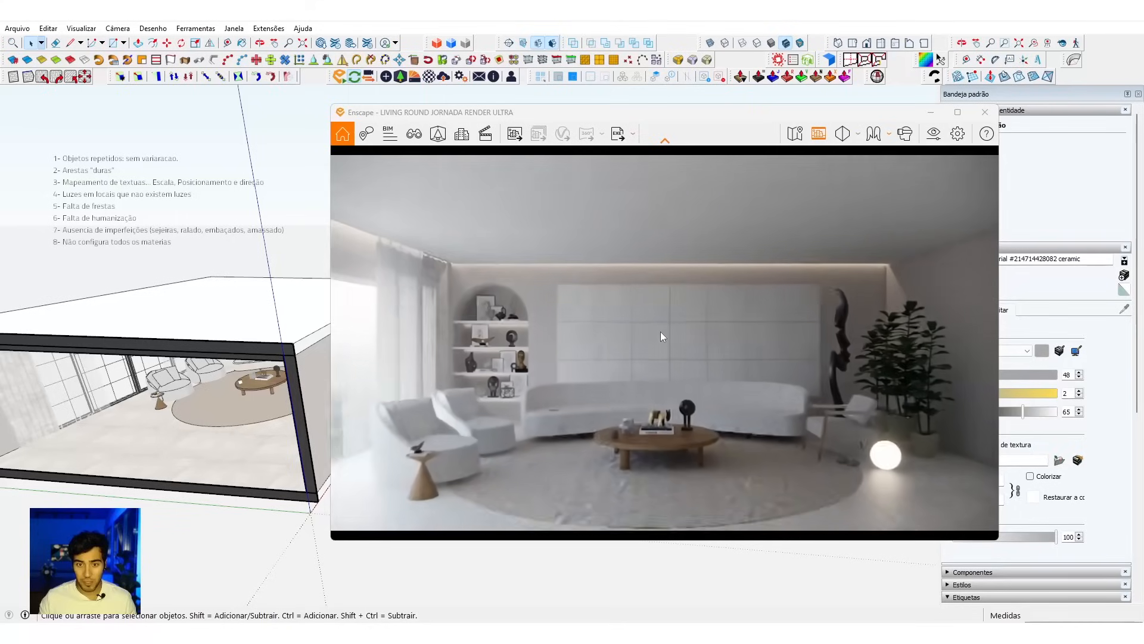
pyautogui.scroll(-10, 661, 331)
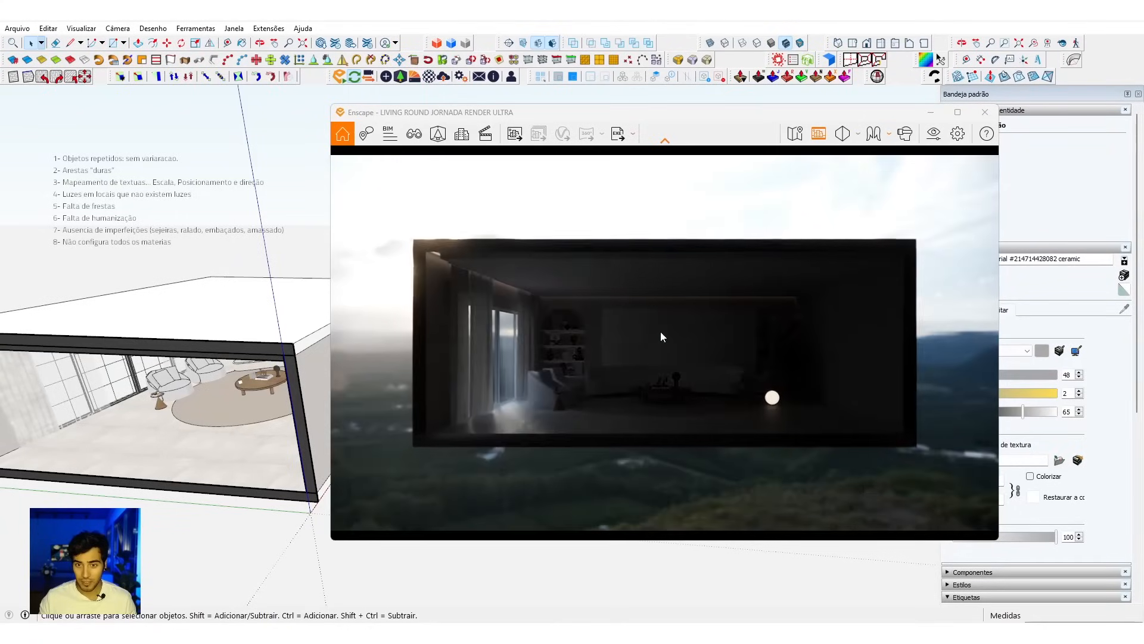
pyautogui.scroll(3, 660, 332)
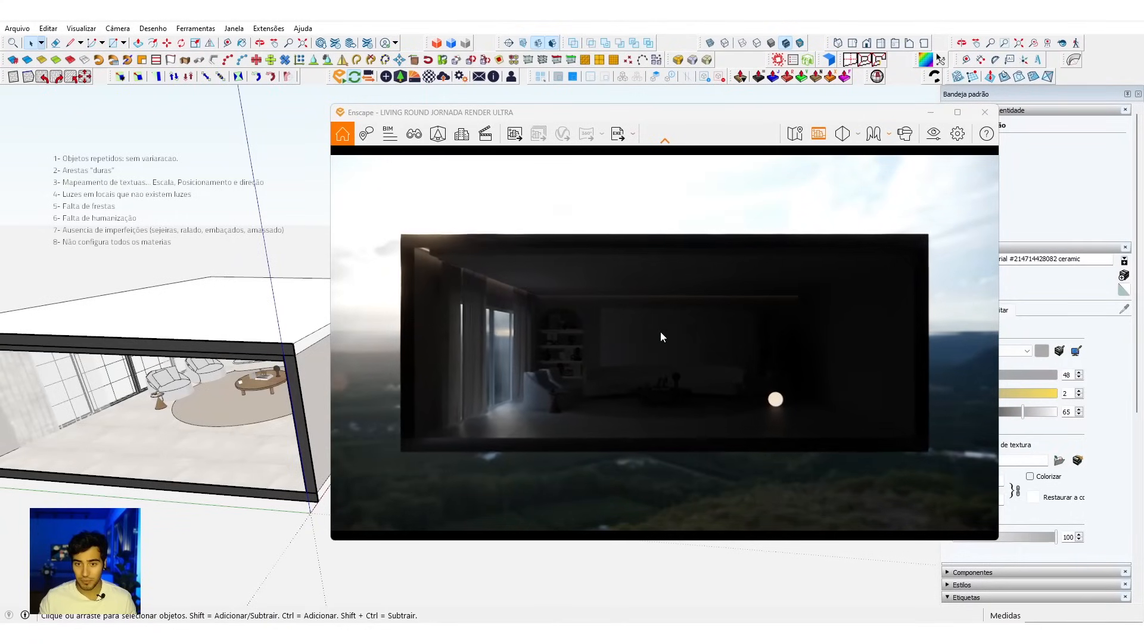
pyautogui.scroll(5, 660, 332)
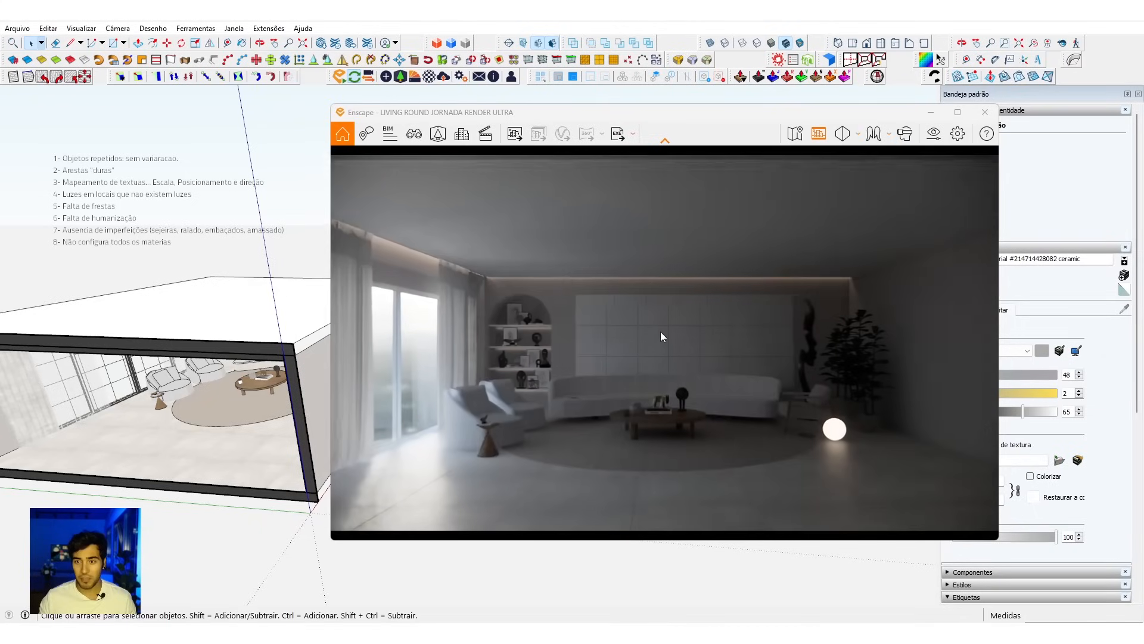
pyautogui.scroll(1, 661, 331)
pyautogui.scroll(1, 661, 331)
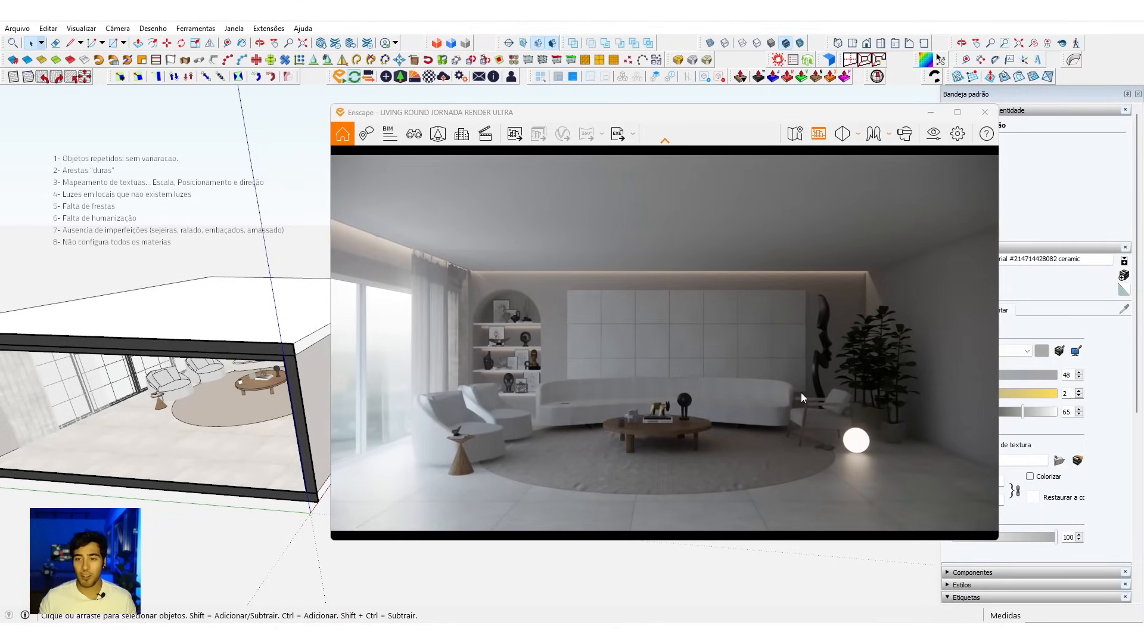
pyautogui.scroll(4, 585, 474)
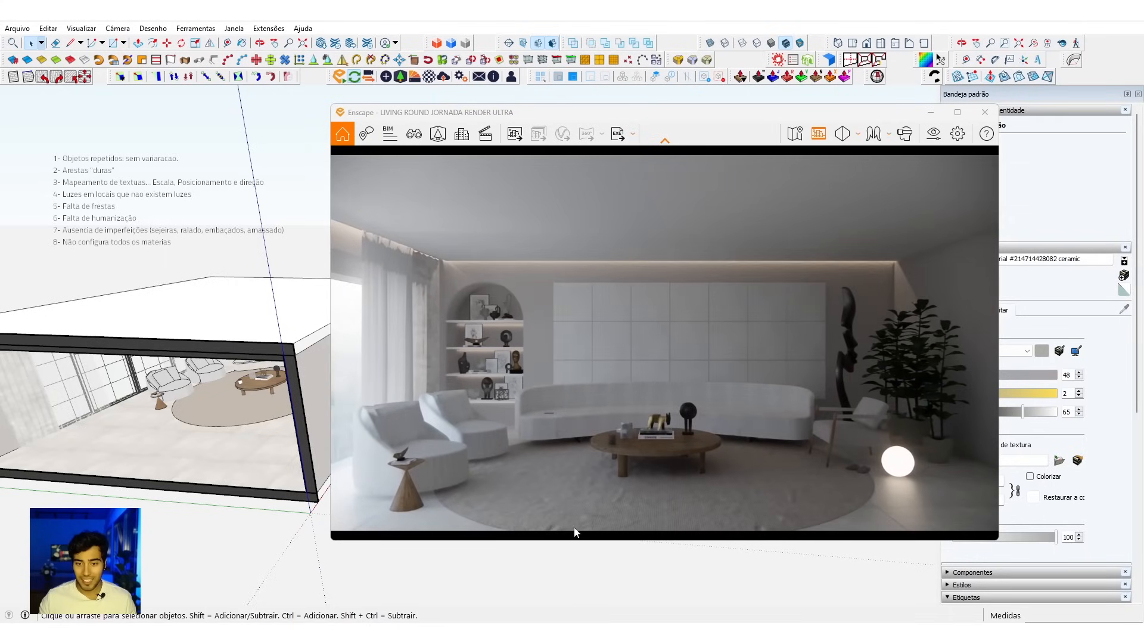
pyautogui.scroll(-3, 675, 526)
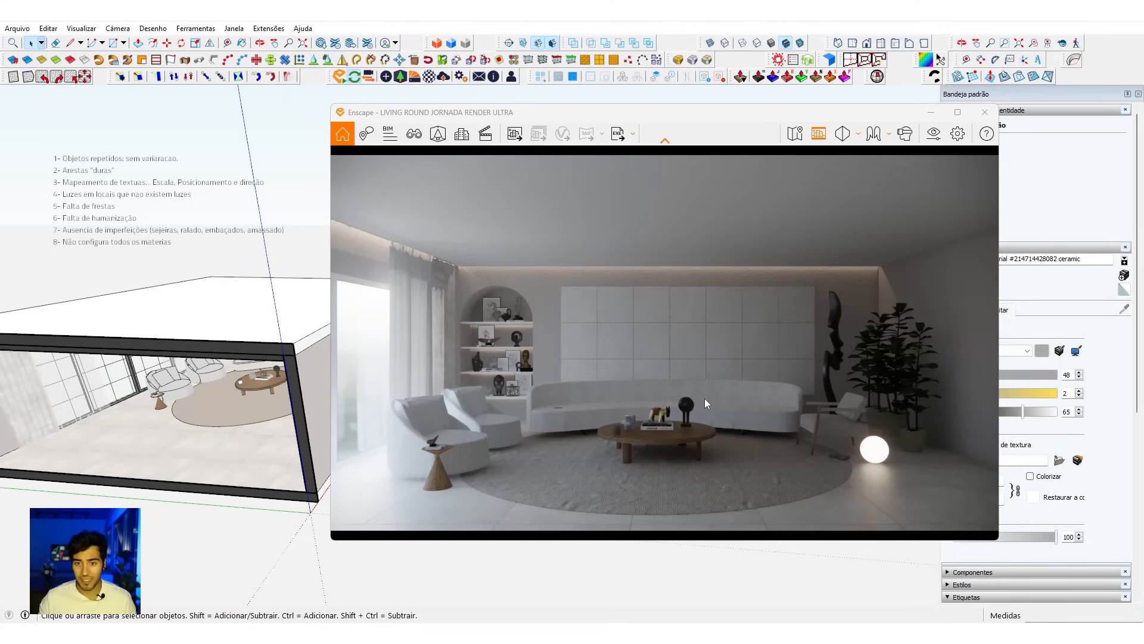
# Step: Refine the frontal framing of the living room by settling the render camera slightly farther back from the sofa
pyautogui.scroll(4, 700, 417)
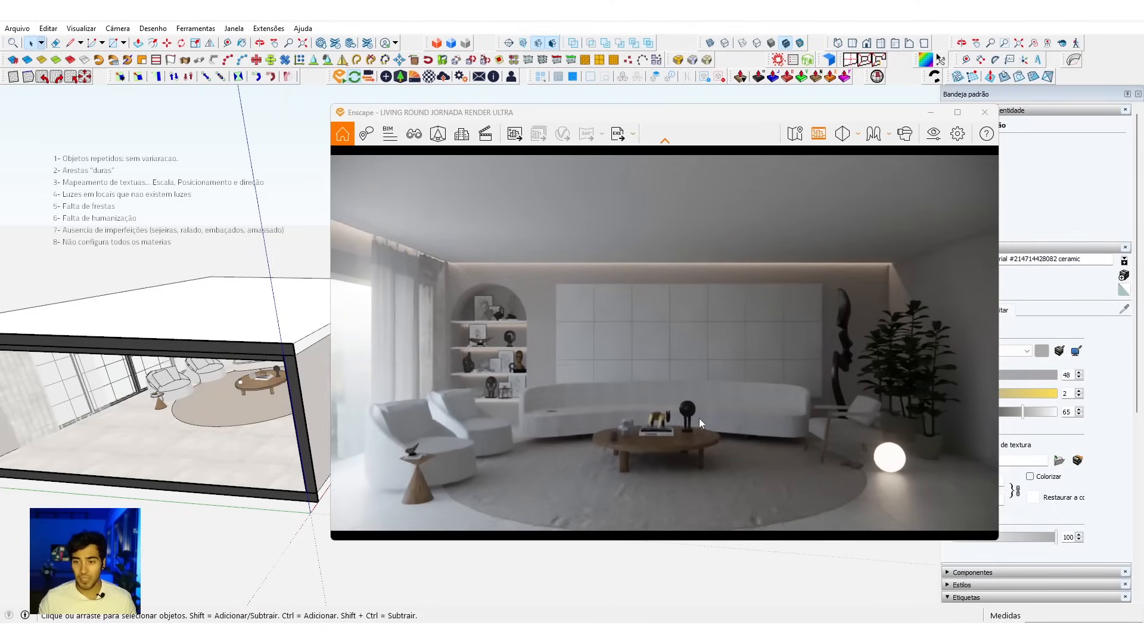
pyautogui.scroll(-4, 699, 417)
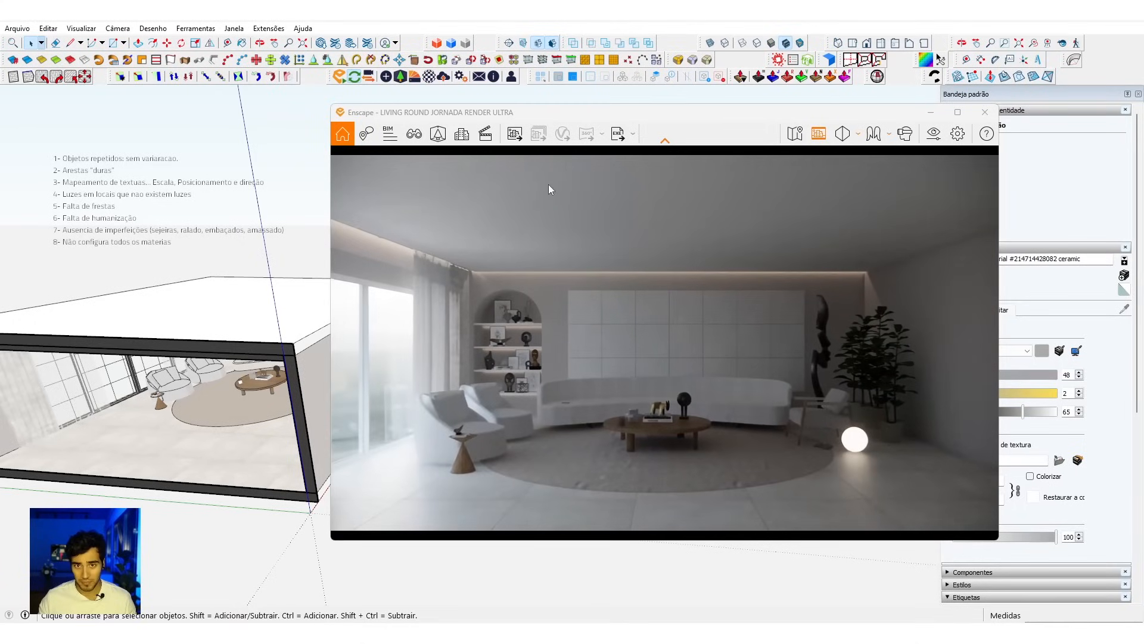
pyautogui.press('k')
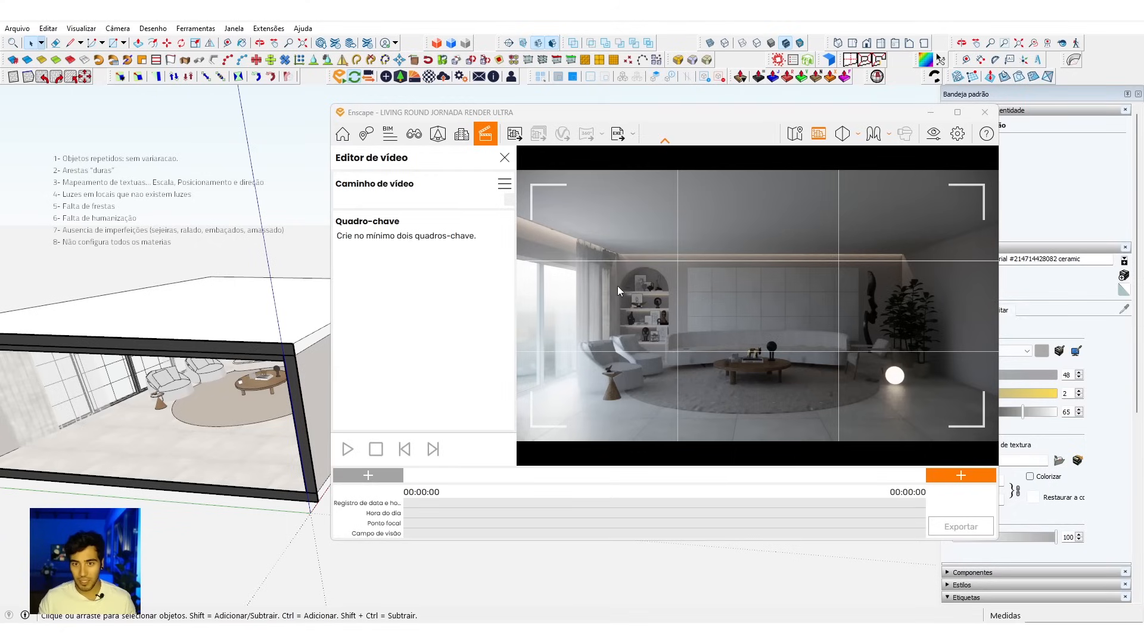
pyautogui.click(504, 158)
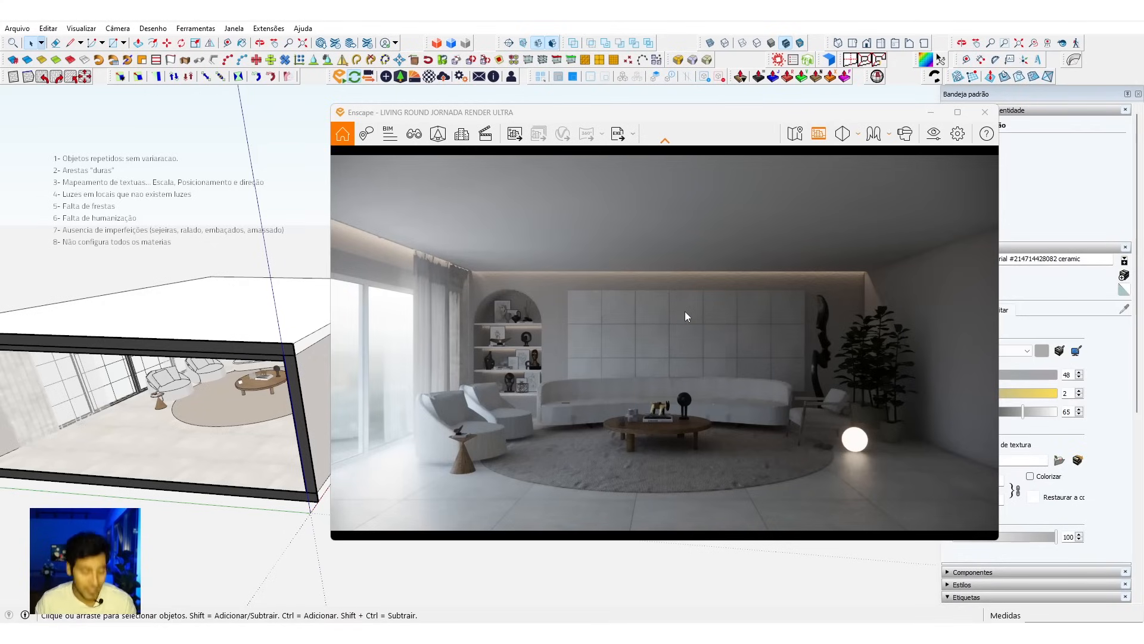
# Step: Create a saved view of the current framing named "C01 Frontal c/ corte", keeping the sun position stored with it
pyautogui.press('f')
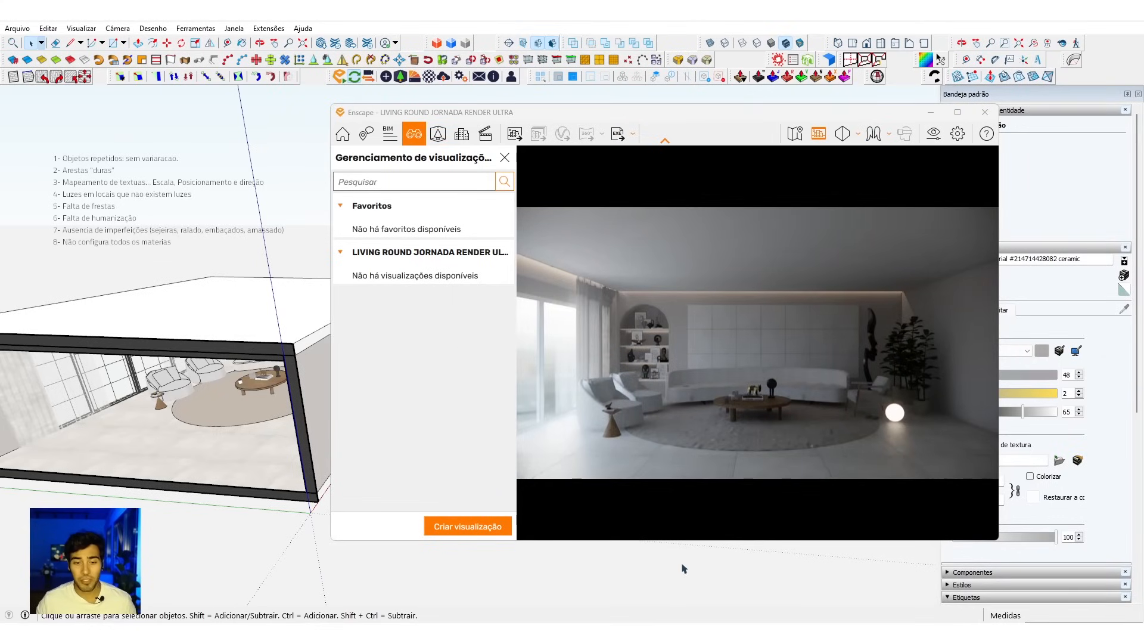
pyautogui.click(466, 524)
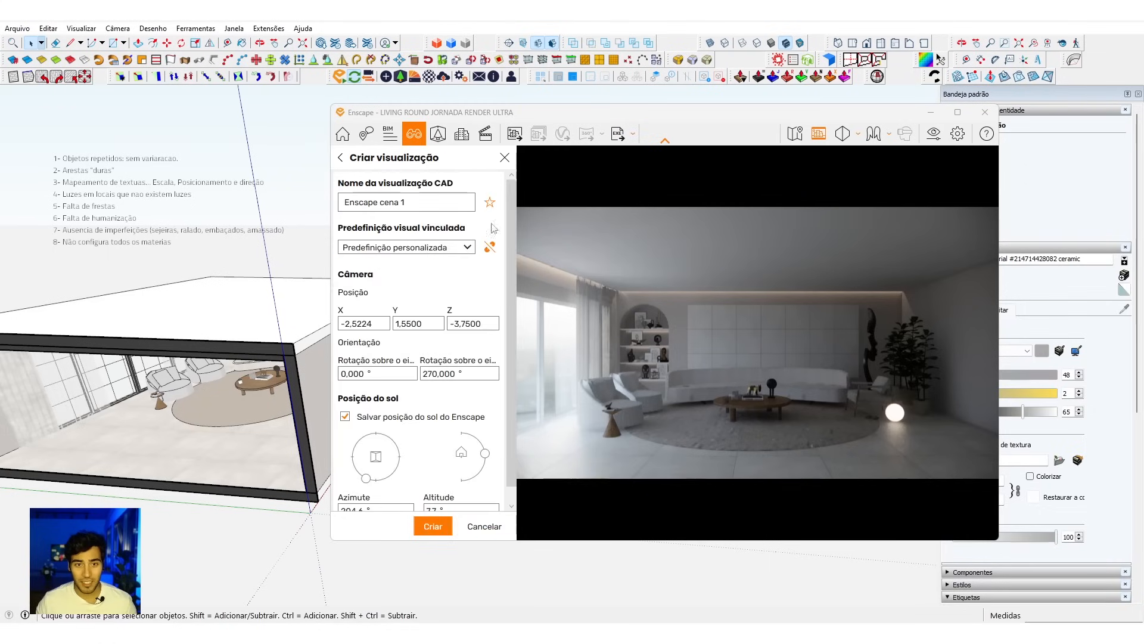
pyautogui.moveTo(433, 203); pyautogui.dragTo(325, 212)
pyautogui.write('C01 Frontal ')
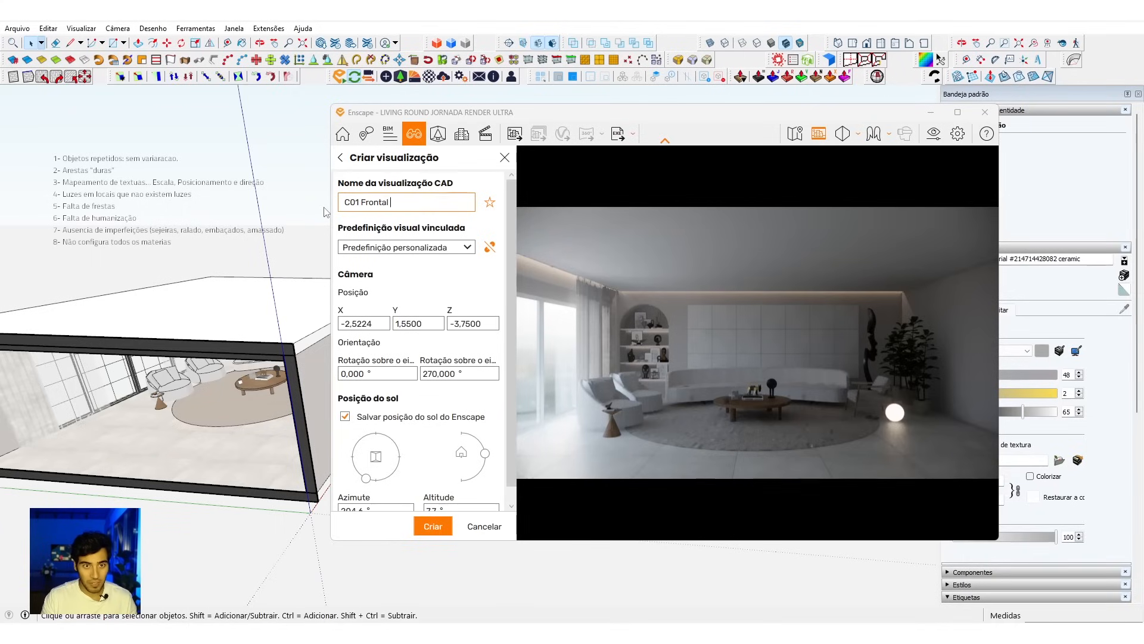
pyautogui.write('c/ corte')
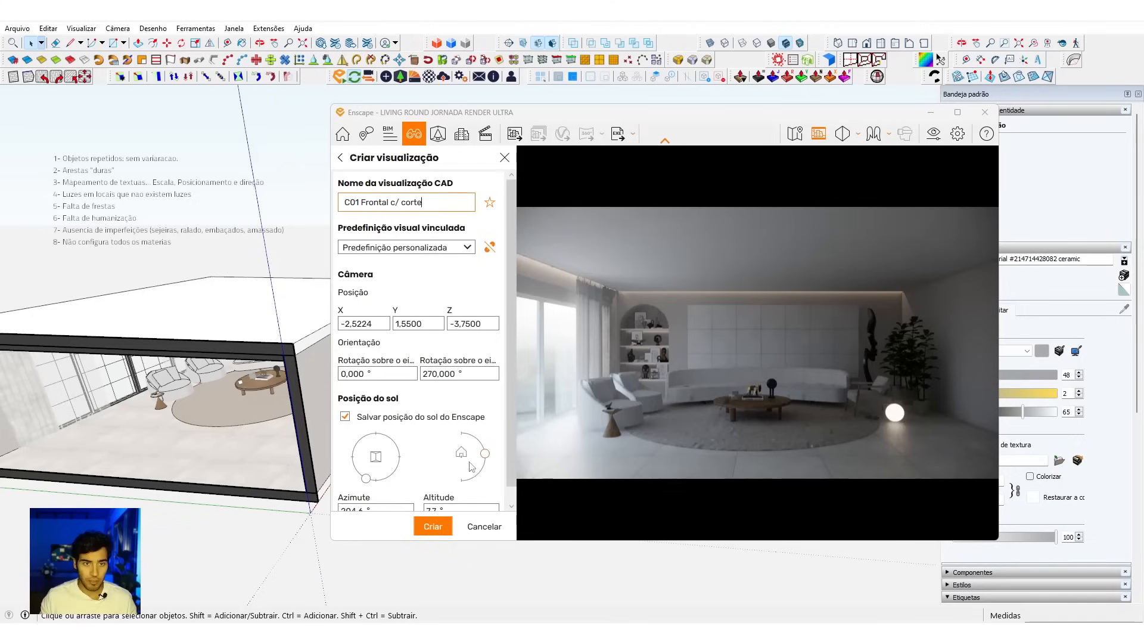
pyautogui.click(433, 526)
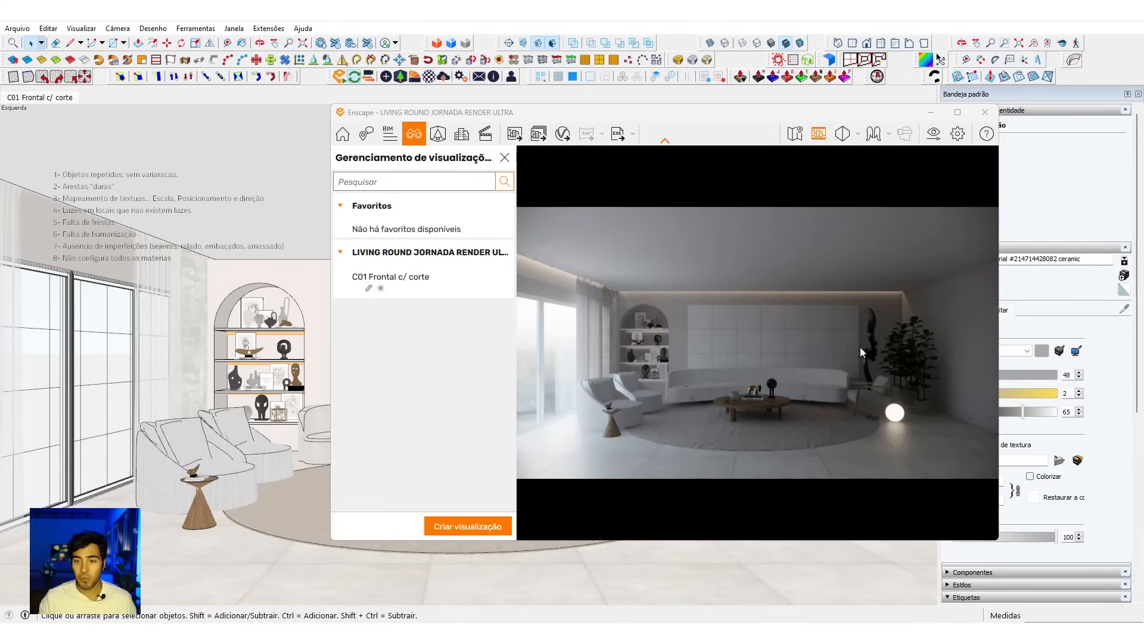
# Step: Rename the custom visual preset as "Sol POS 1"
pyautogui.click(941, 141)
pyautogui.rightClick(451, 191)
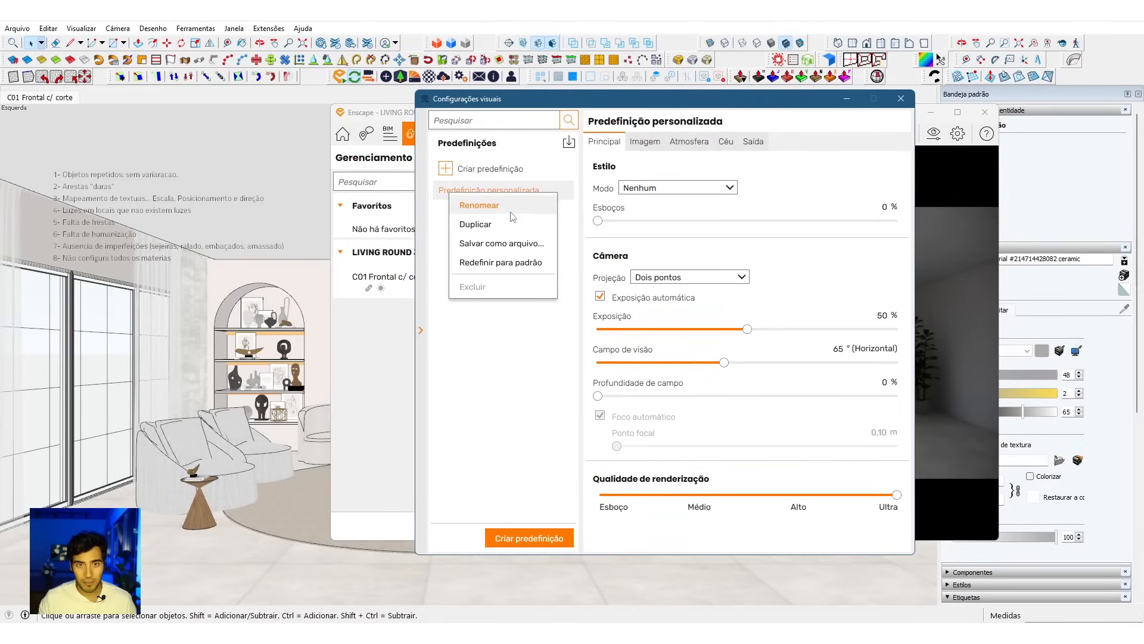
pyautogui.click(510, 209)
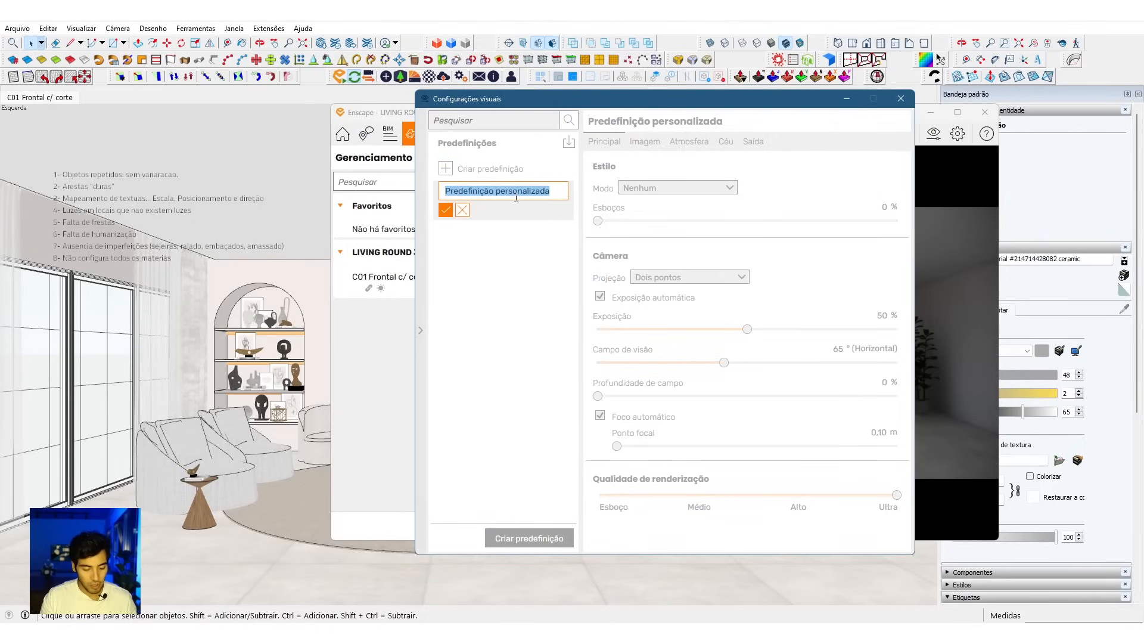
pyautogui.write('Sol')
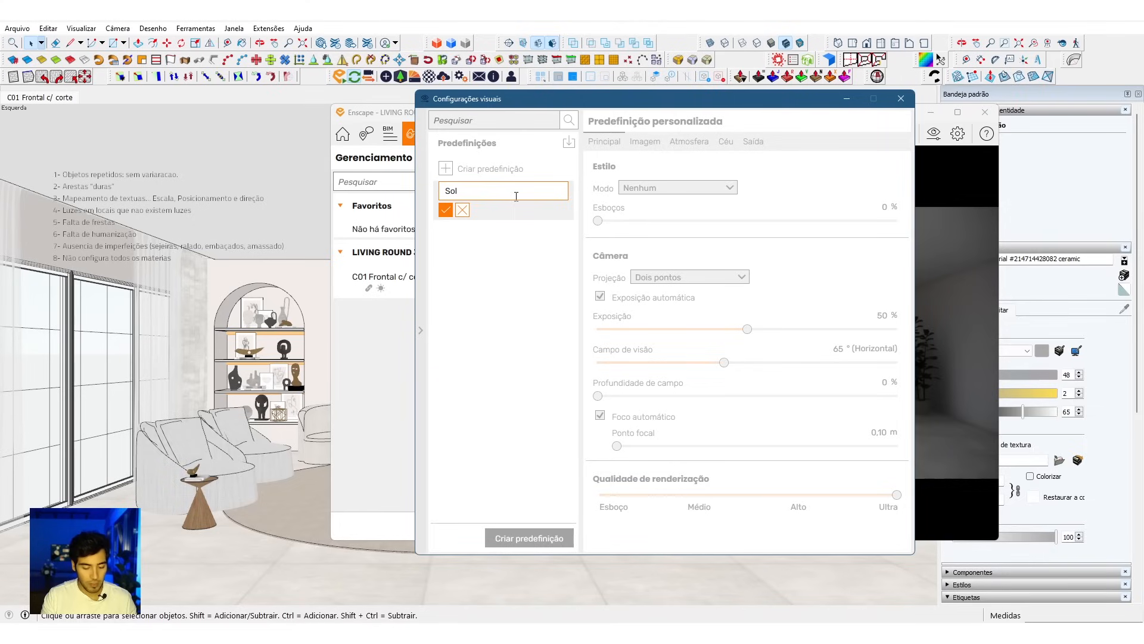
pyautogui.write(' POS 1')
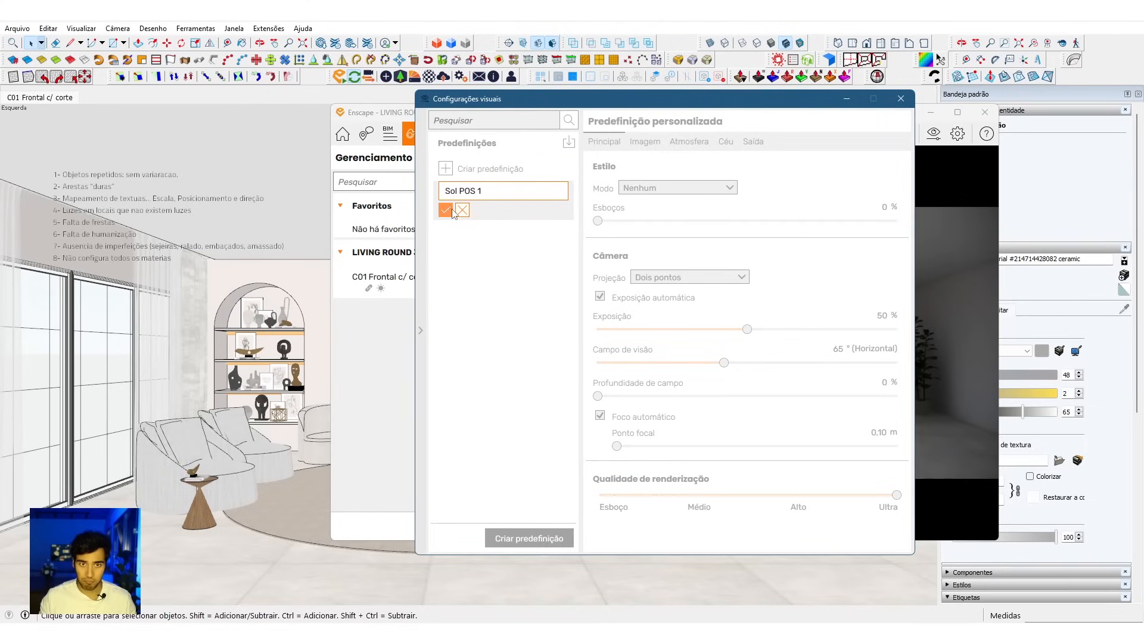
pyautogui.press('Return')
pyautogui.click(562, 192)
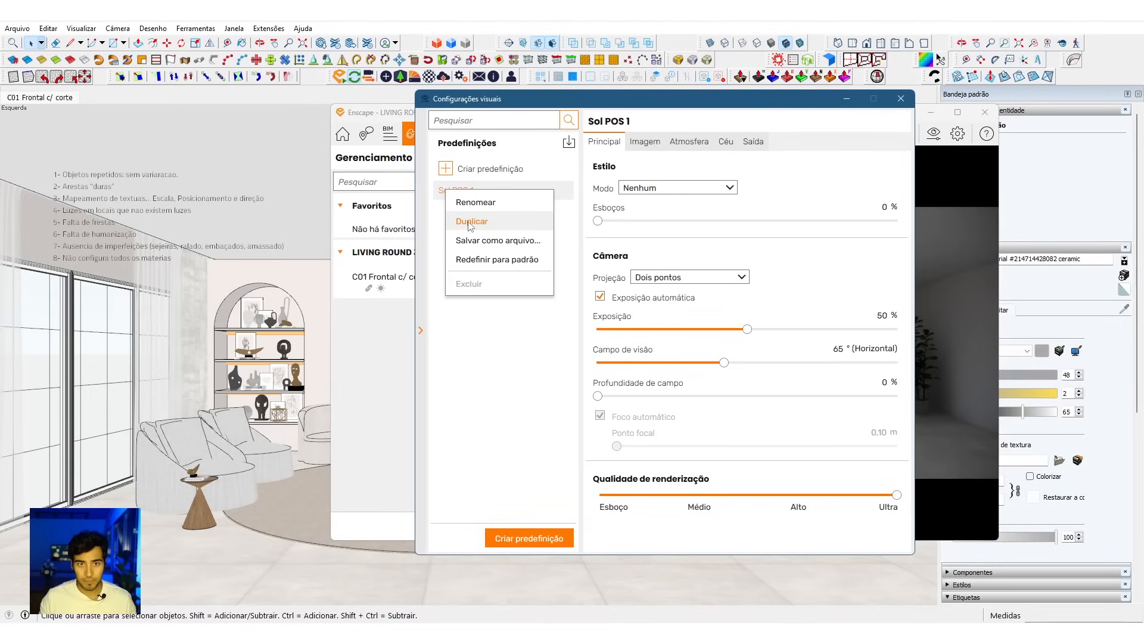
pyautogui.click(502, 335)
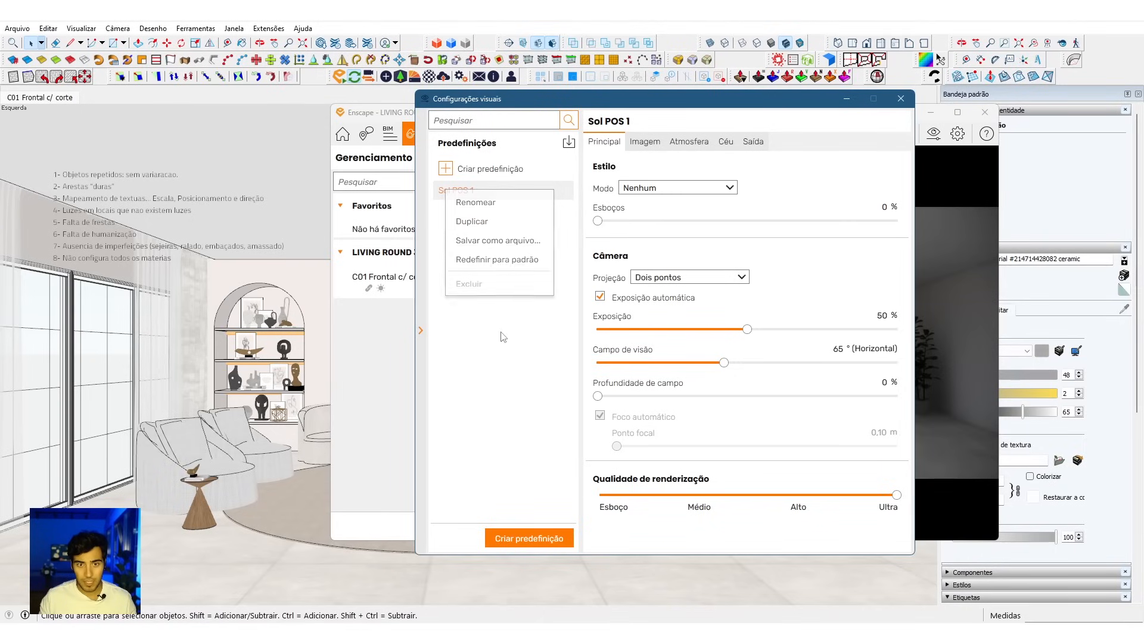
pyautogui.click(563, 194)
pyautogui.click(546, 292)
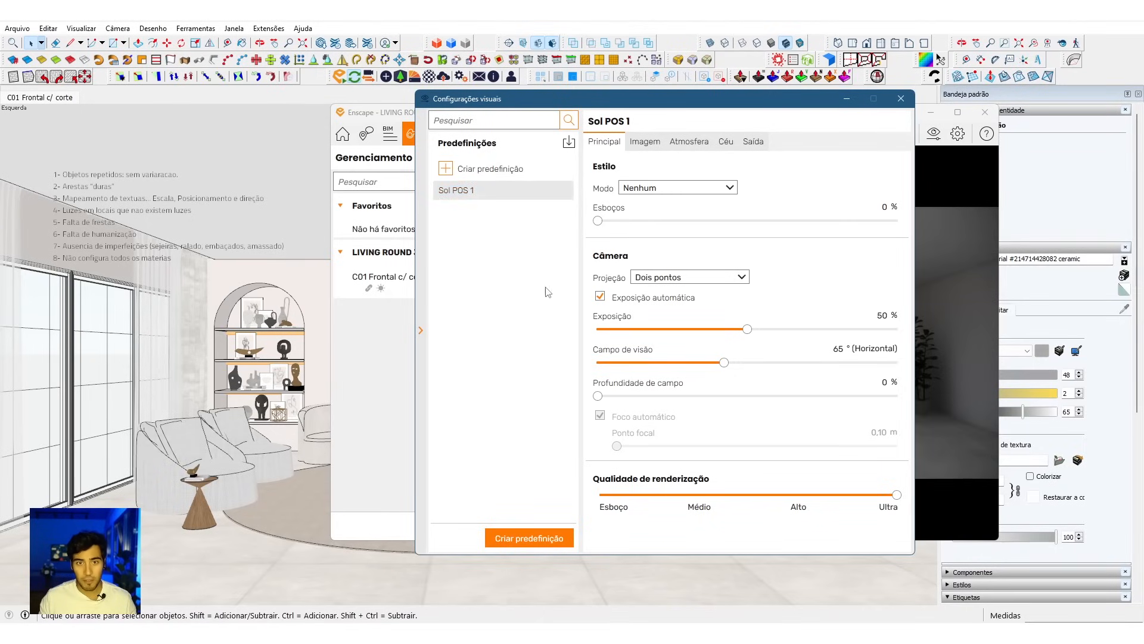
# Step: Disable the skybox's brightest point as sun direction in the Sol POS 1 preset and close the visual settings
pyautogui.moveTo(743, 104); pyautogui.dragTo(260, 110)
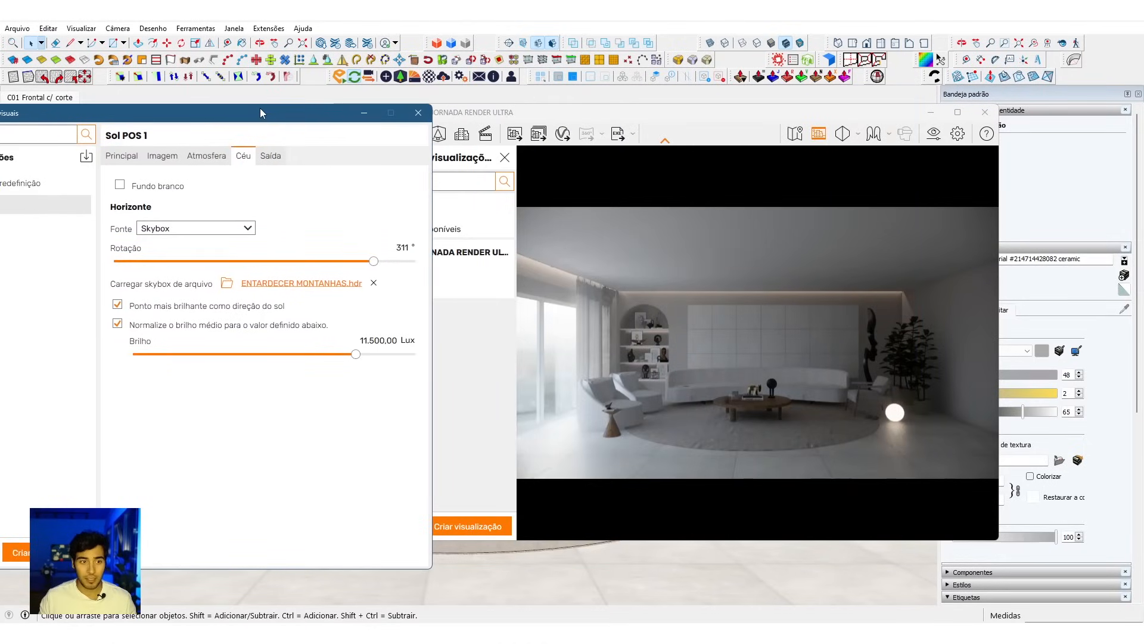
pyautogui.click(209, 310)
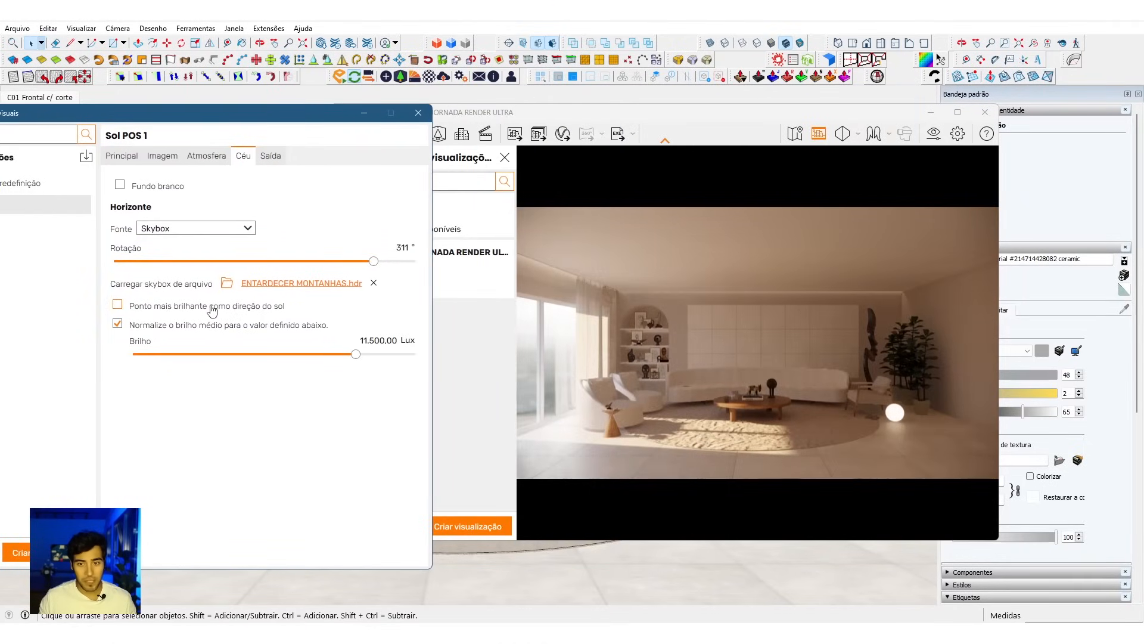
pyautogui.click(212, 310)
pyautogui.click(212, 309)
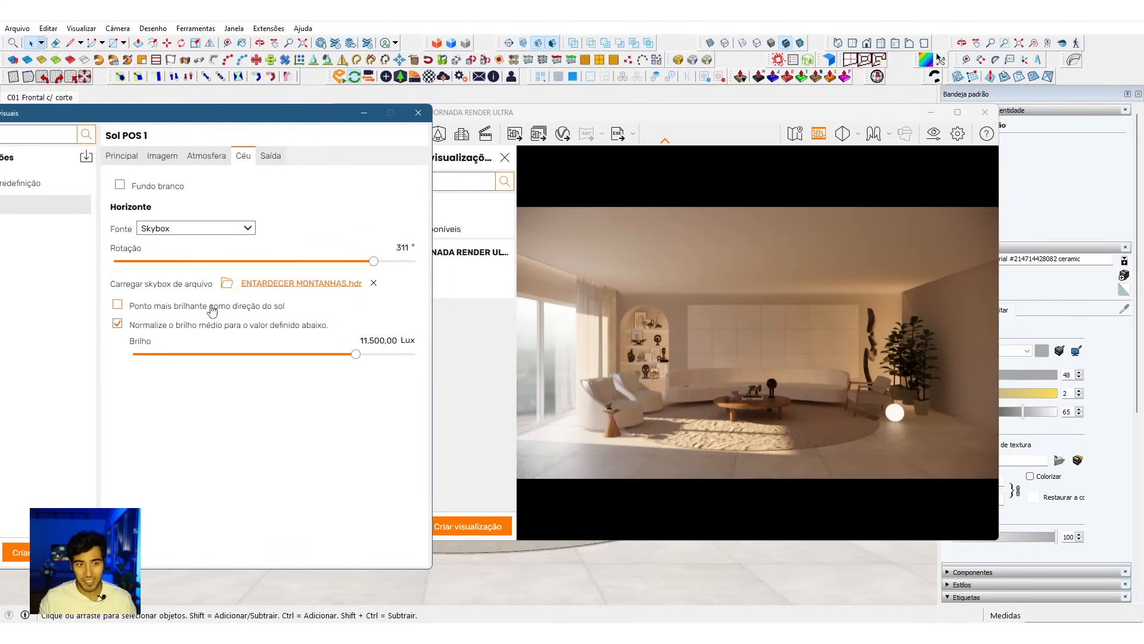
pyautogui.click(418, 113)
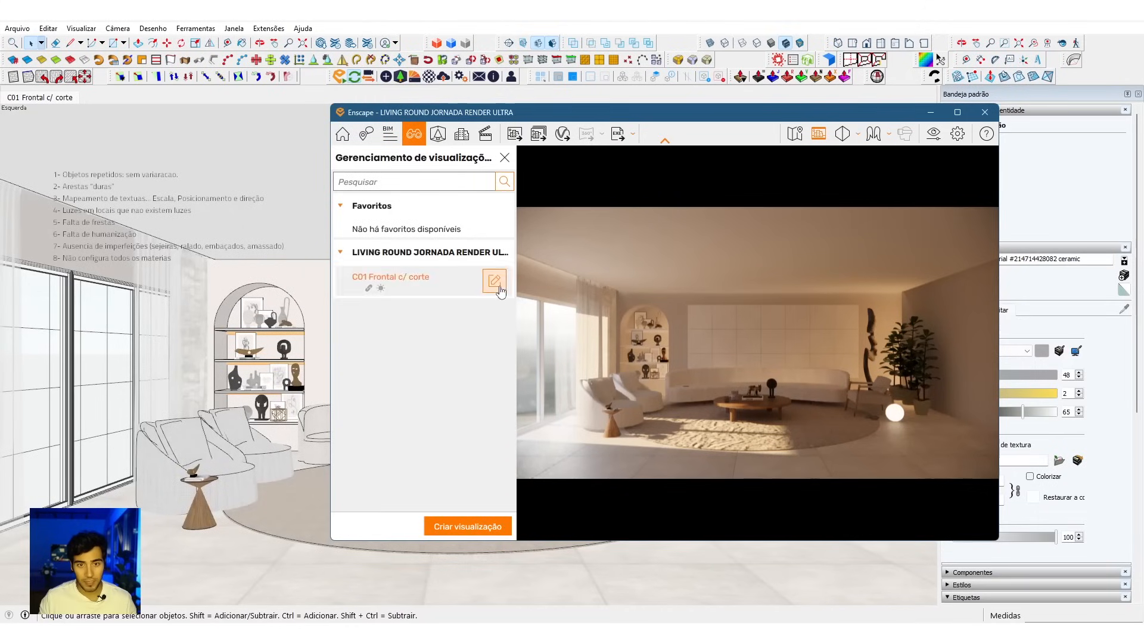
# Step: Create a second view from the same camera, linked to Sol POS 1, with sun azimuth 345.3° and altitude 8.0°
pyautogui.click(501, 291)
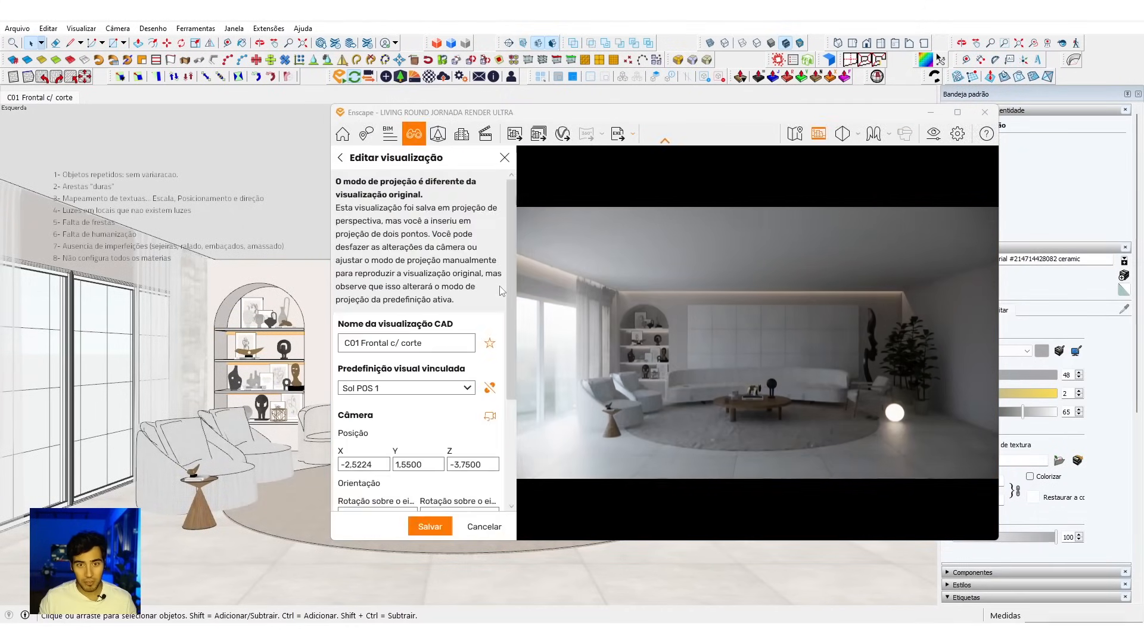
pyautogui.click(482, 525)
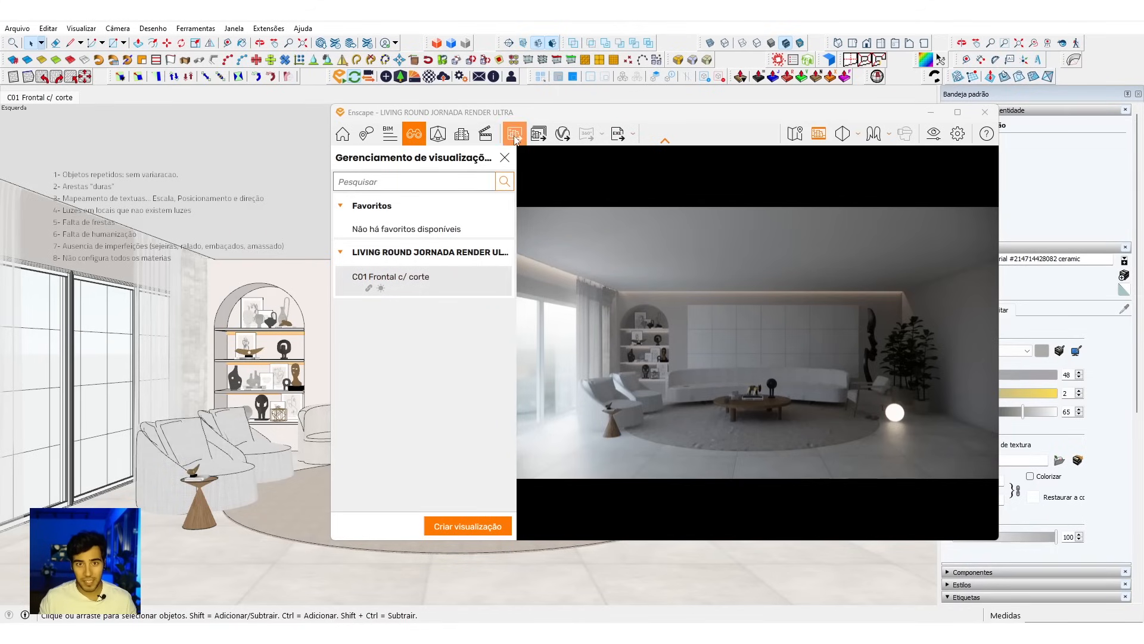
pyautogui.click(494, 518)
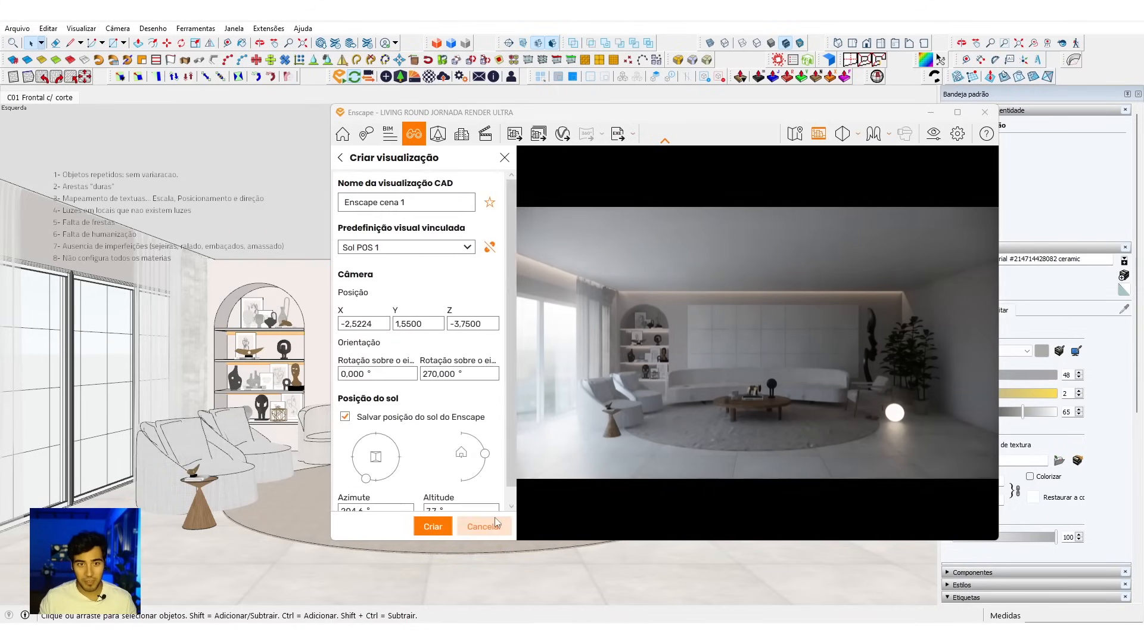
pyautogui.scroll(-1, 513, 368)
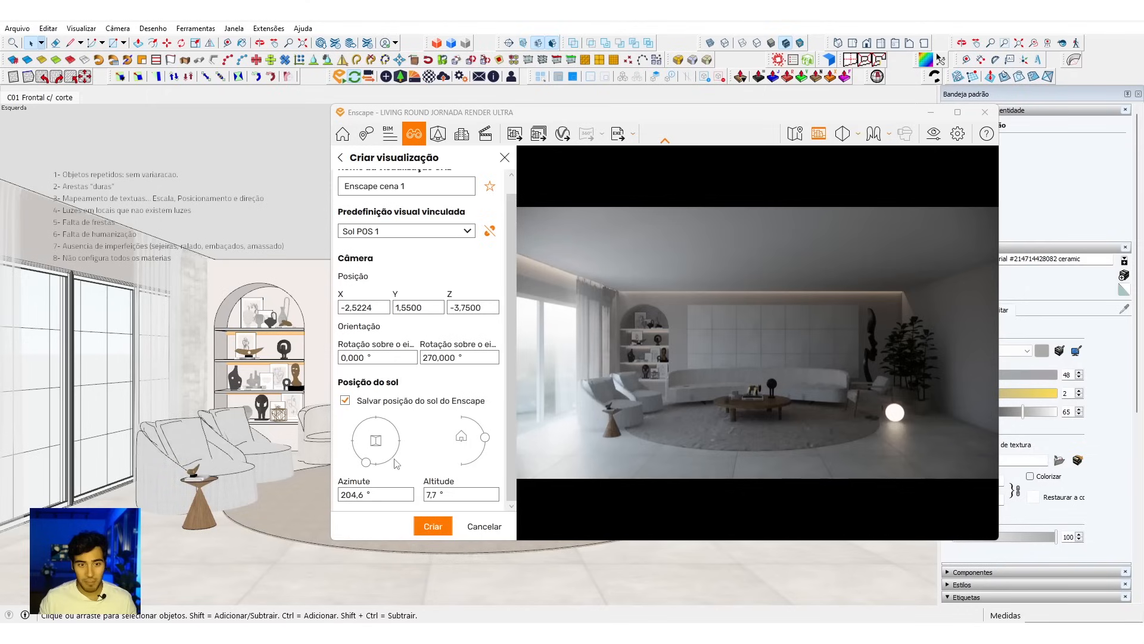
pyautogui.moveTo(370, 462); pyautogui.dragTo(367, 407)
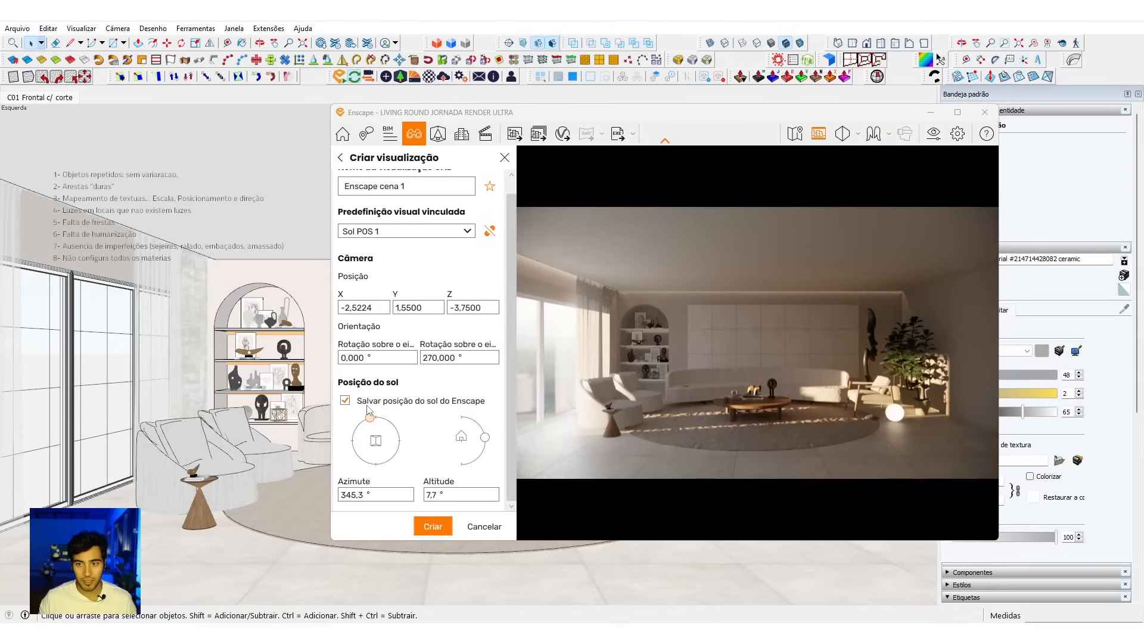
pyautogui.moveTo(484, 441)
pyautogui.mouseDown()
pyautogui.moveTo(480, 429)
pyautogui.moveTo(487, 439)
pyautogui.mouseUp()
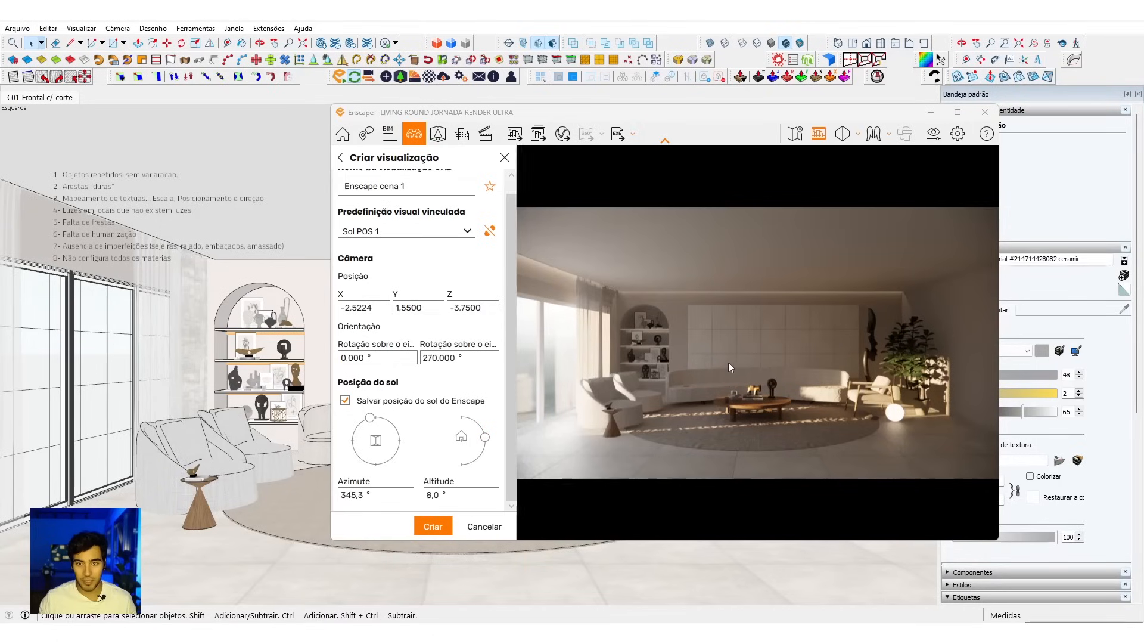
pyautogui.click(433, 526)
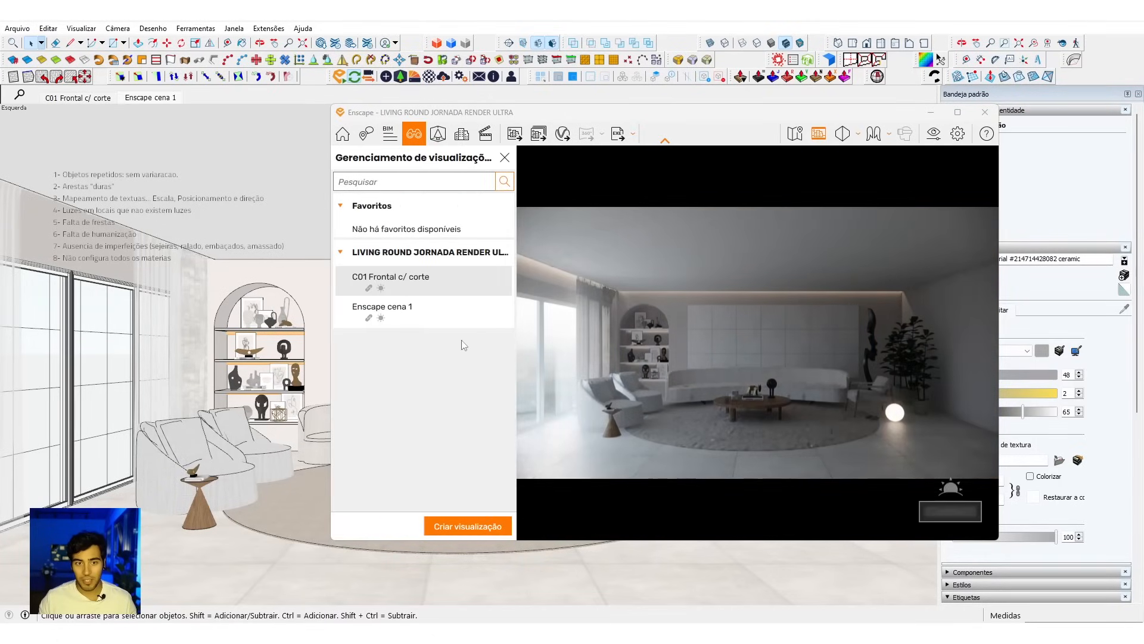
# Step: Rename the second saved view, Enscape cena 1, as "C02 FRONTAL AMANHECER" and save it
pyautogui.click(458, 313)
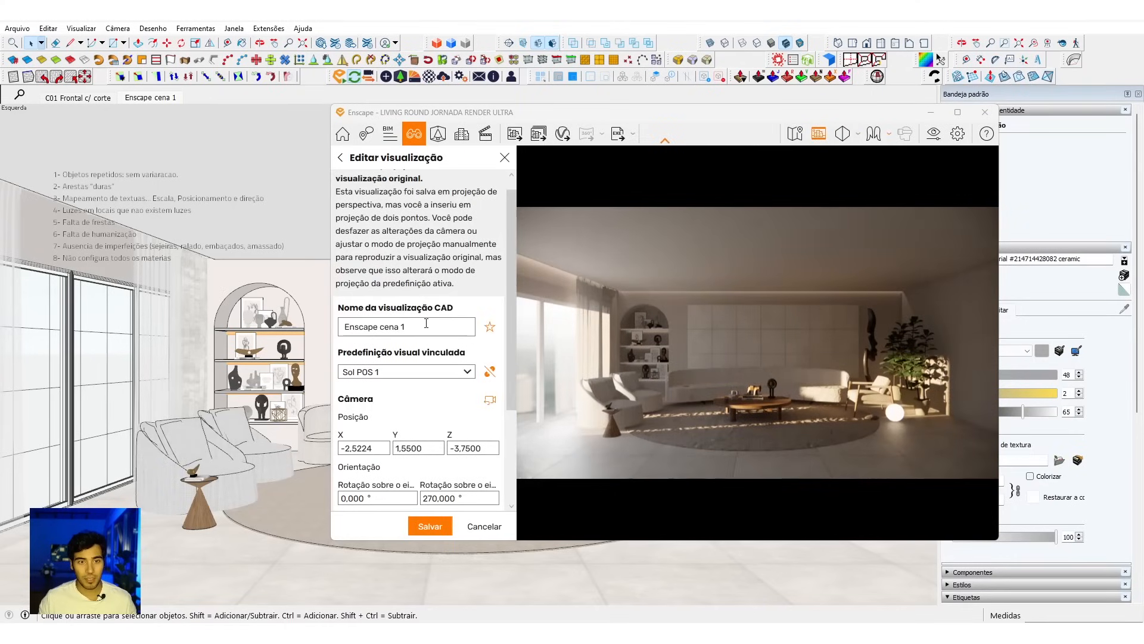
pyautogui.tripleClick(426, 323)
pyautogui.write('C012')
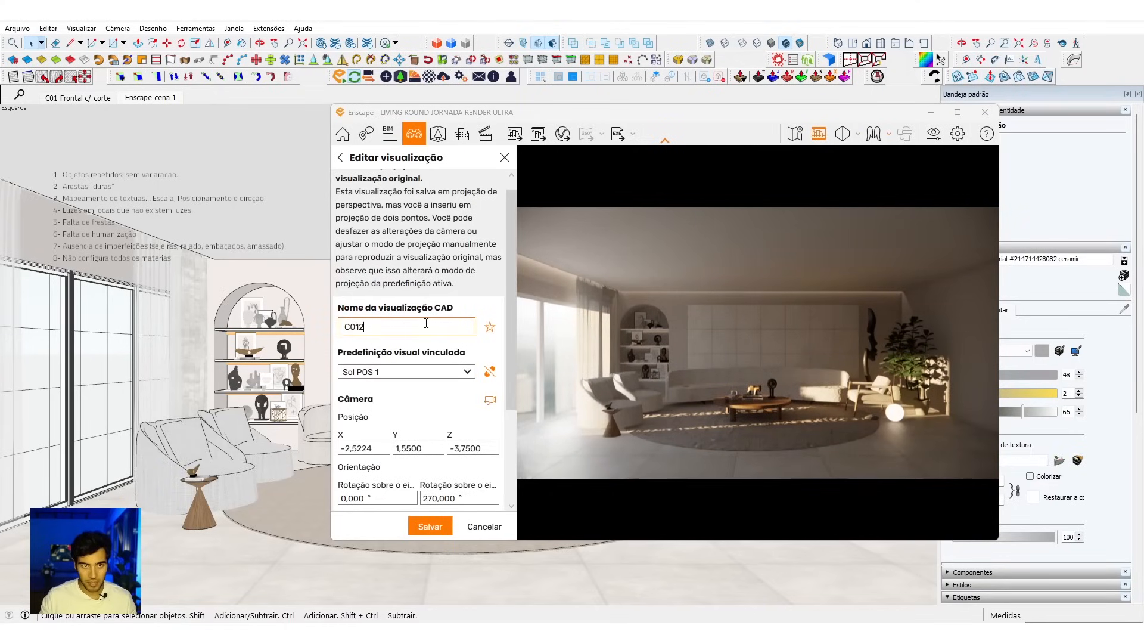
pyautogui.press('BackSpace')
pyautogui.press('BackSpace')
pyautogui.write('2 FRONTAL')
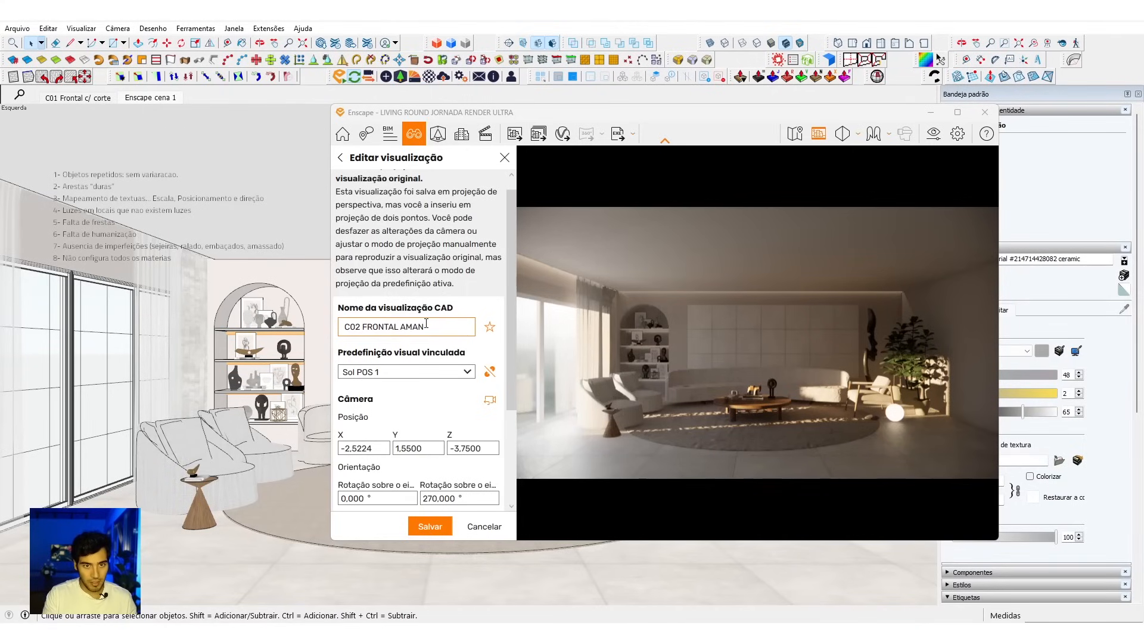
pyautogui.write(' AMANHECER')
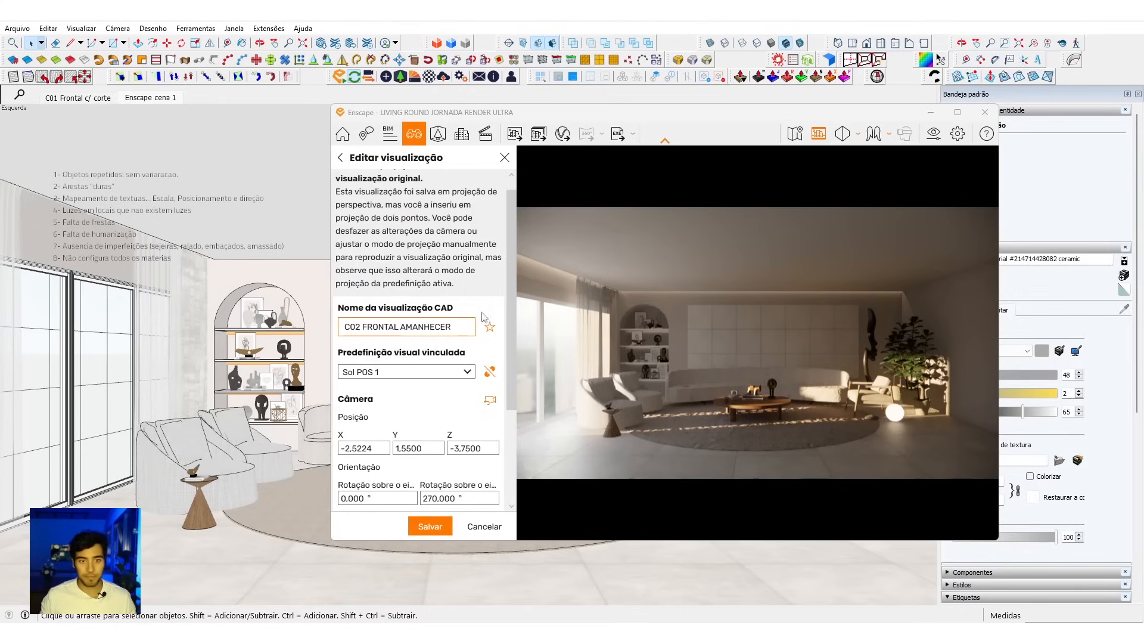
pyautogui.click(430, 527)
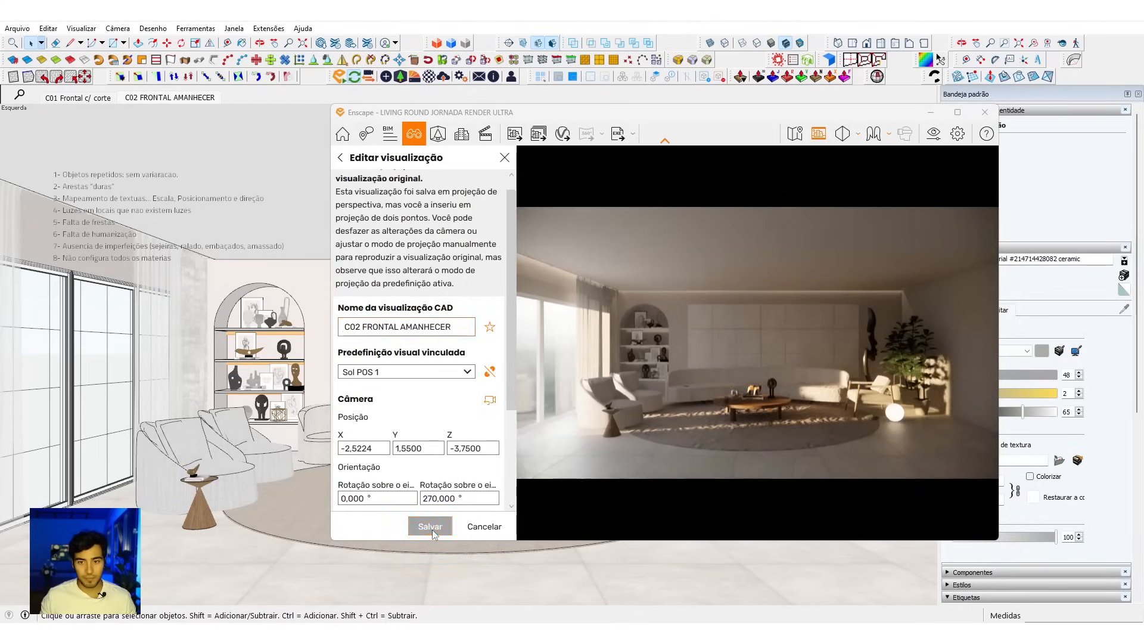
# Step: Lower the sun brightness to 19% in the Sol POS 1 preset's atmosphere settings and close the visual settings
pyautogui.click(934, 133)
pyautogui.click(689, 144)
pyautogui.moveTo(752, 106); pyautogui.dragTo(286, 71)
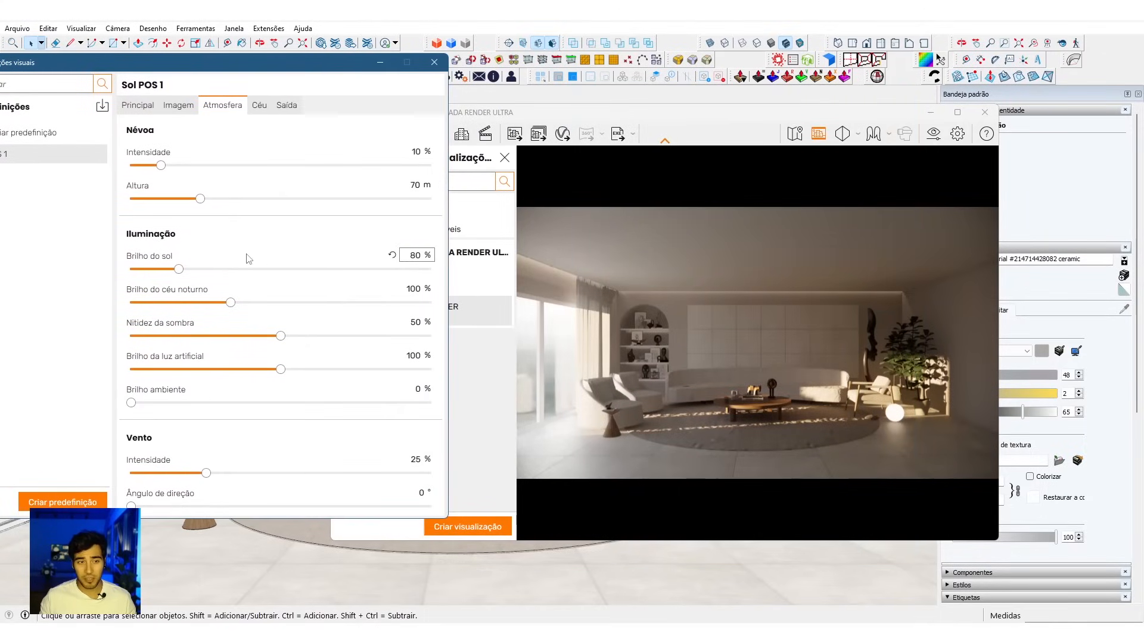
pyautogui.moveTo(182, 274); pyautogui.dragTo(143, 273)
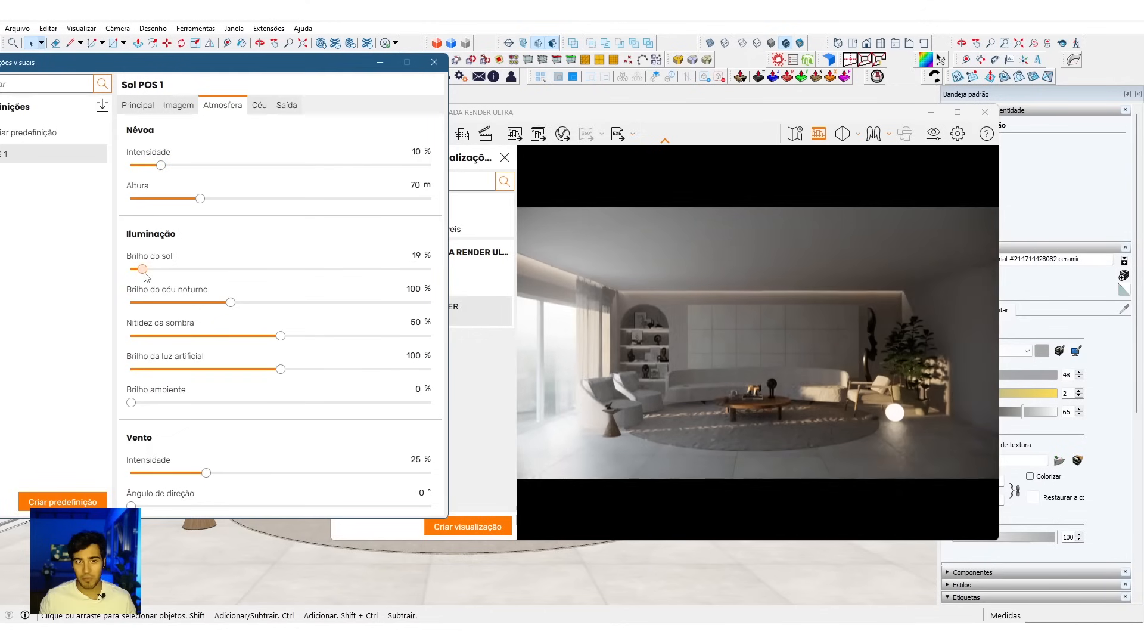
pyautogui.click(434, 62)
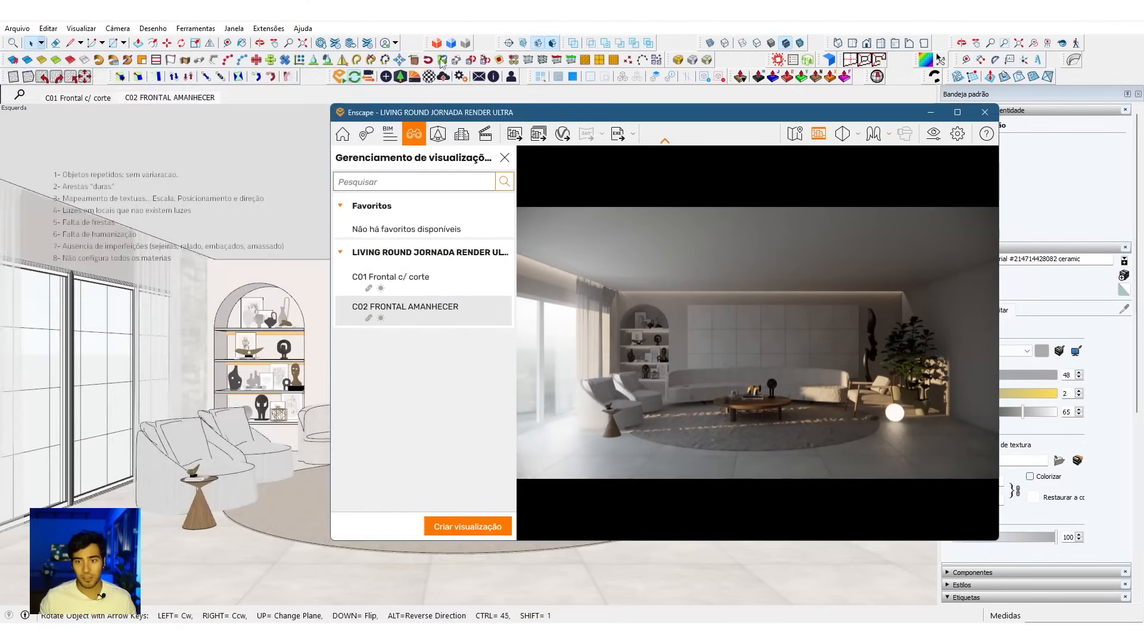
# Step: Compare the C01 Frontal c/ corte and C02 FRONTAL AMANHECER views and inspect the batch rendering options for both without rendering
pyautogui.click(427, 286)
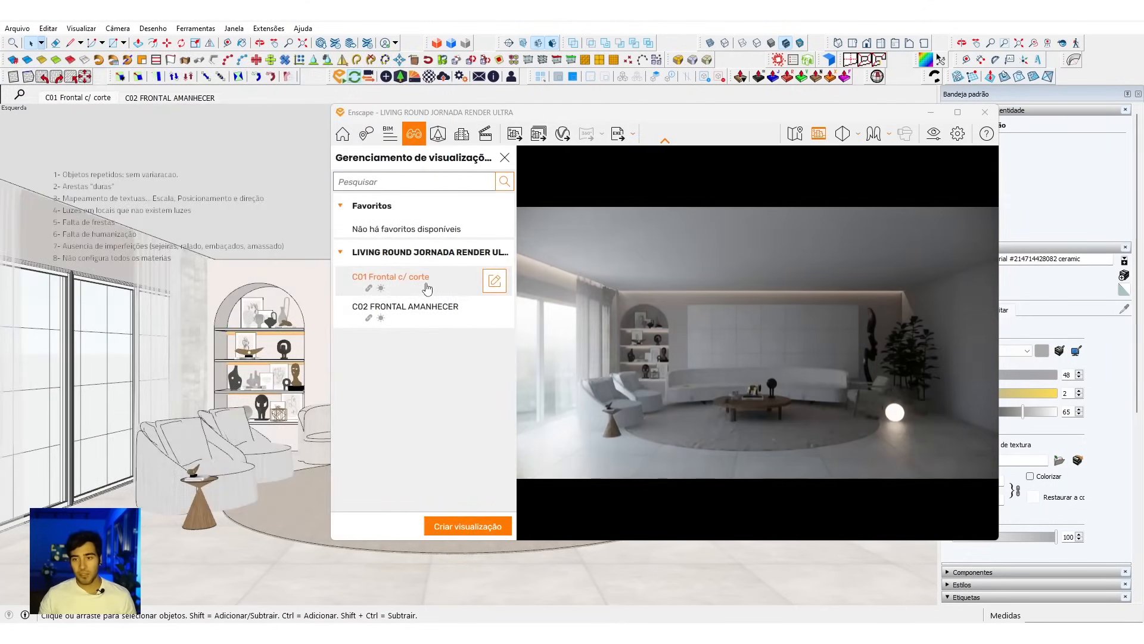
pyautogui.click(429, 314)
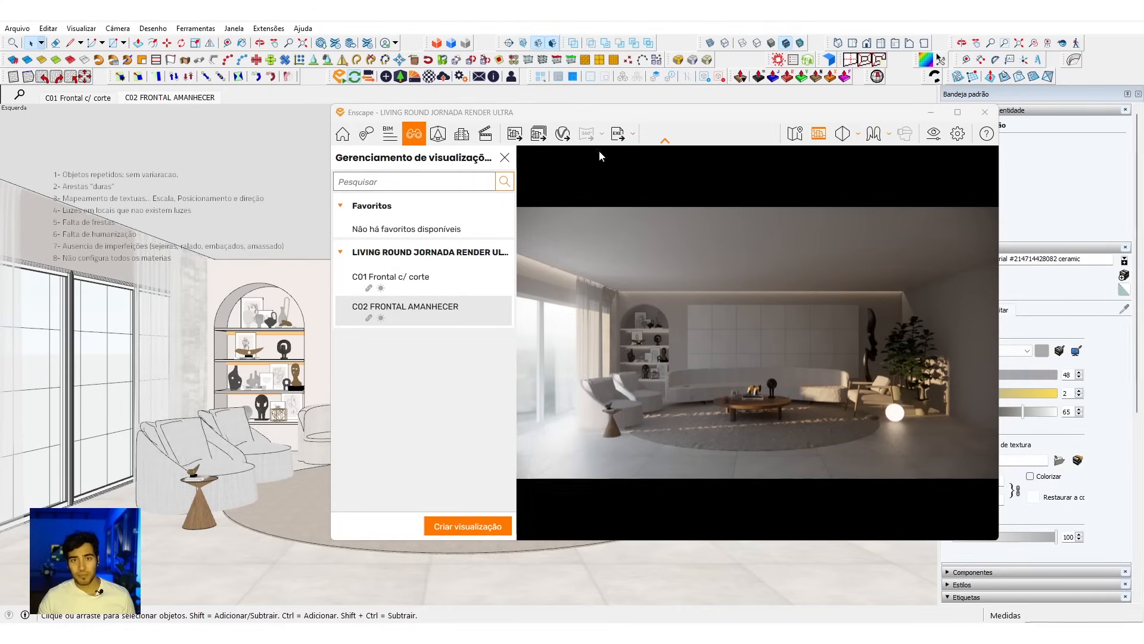
pyautogui.click(540, 134)
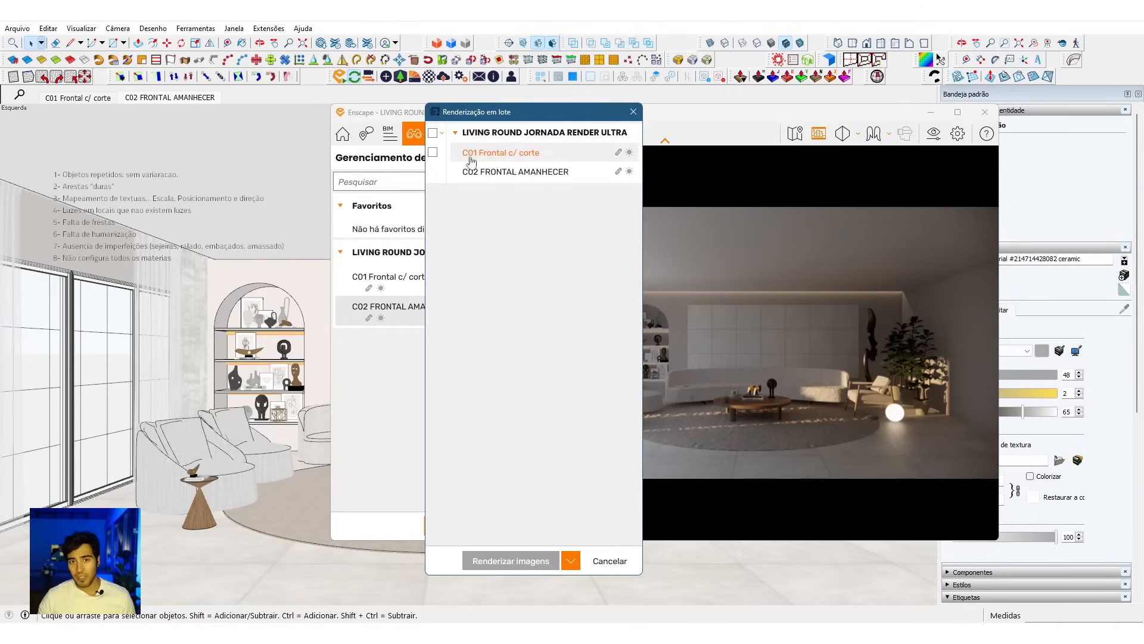
pyautogui.click(543, 155)
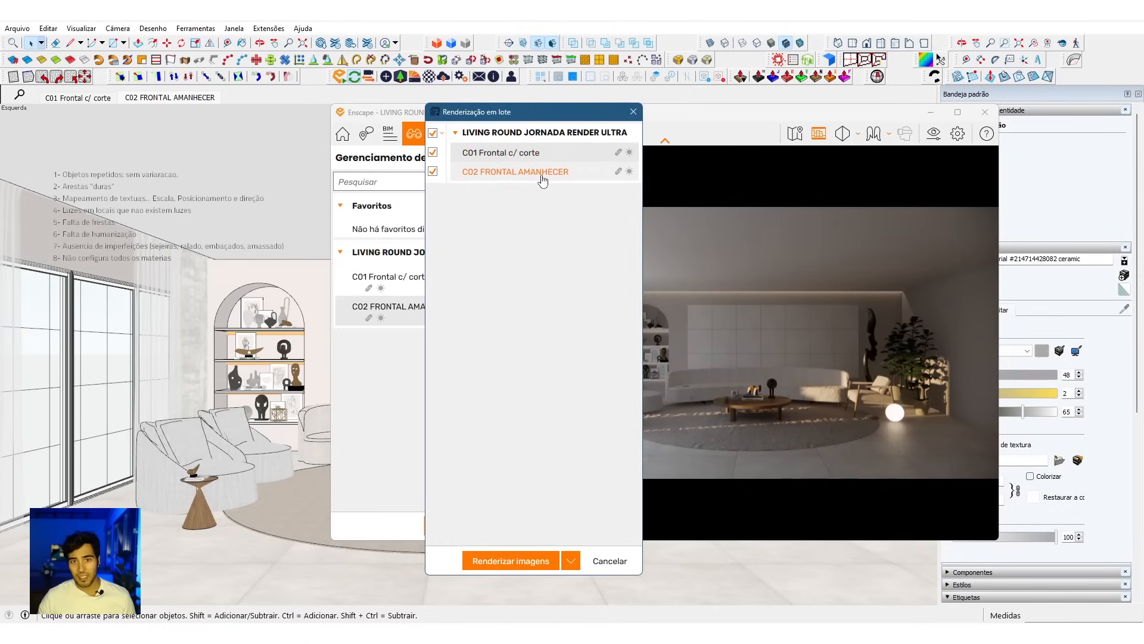
pyautogui.click(633, 111)
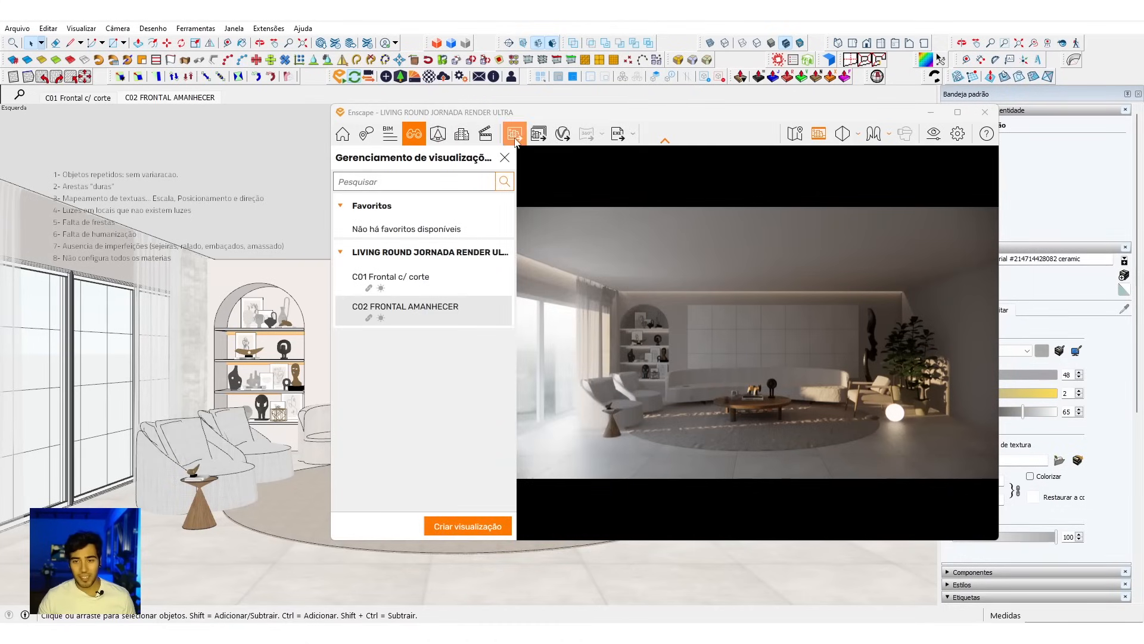
pyautogui.click(439, 284)
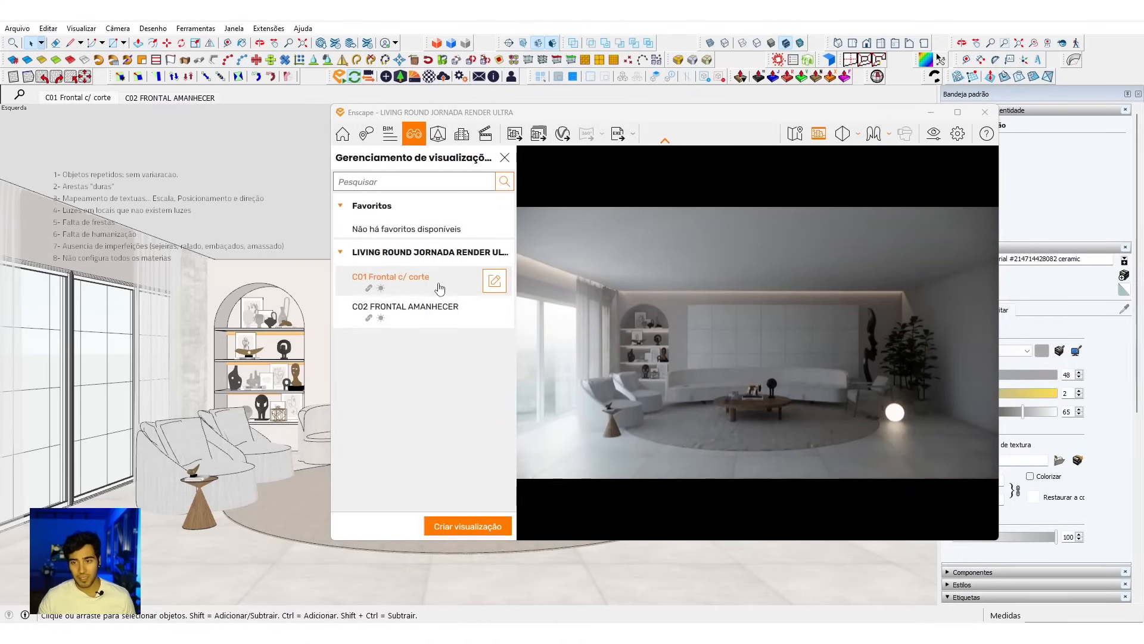
pyautogui.click(437, 301)
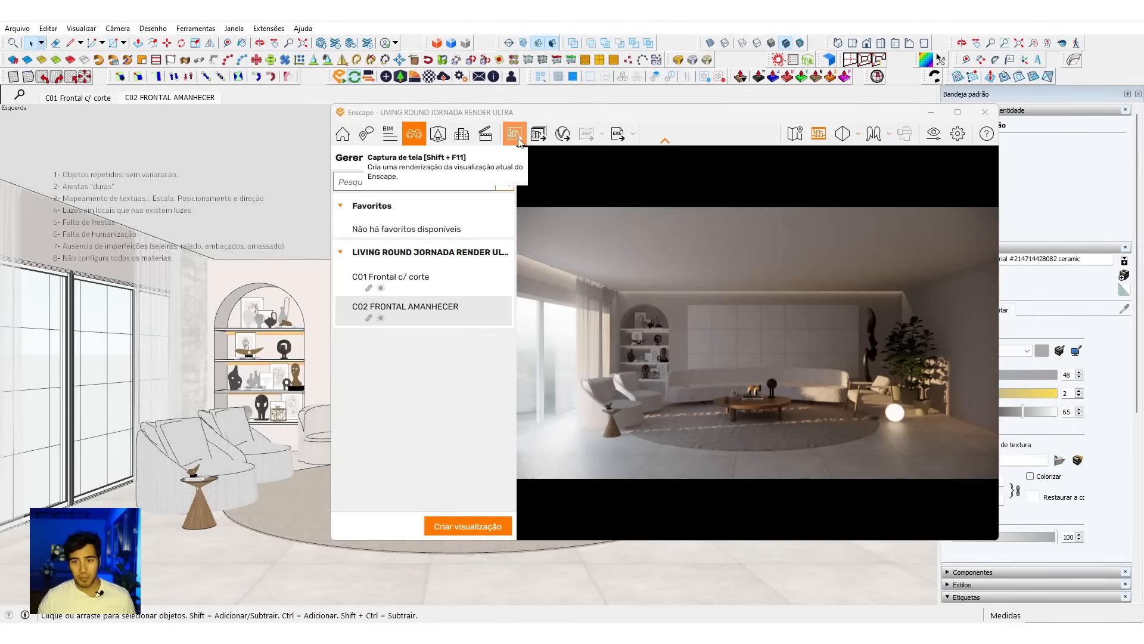
# Step: Set the Sol POS 1 preset's output resolution to Ultra HD and move the settings window off the render preview
pyautogui.click(957, 134)
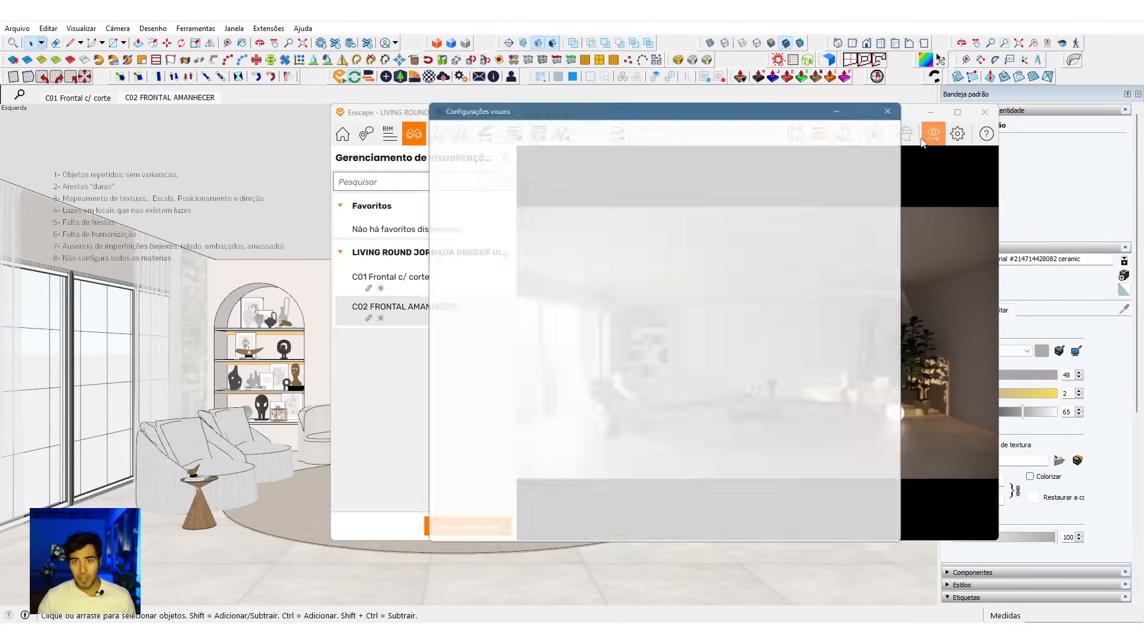
pyautogui.click(768, 148)
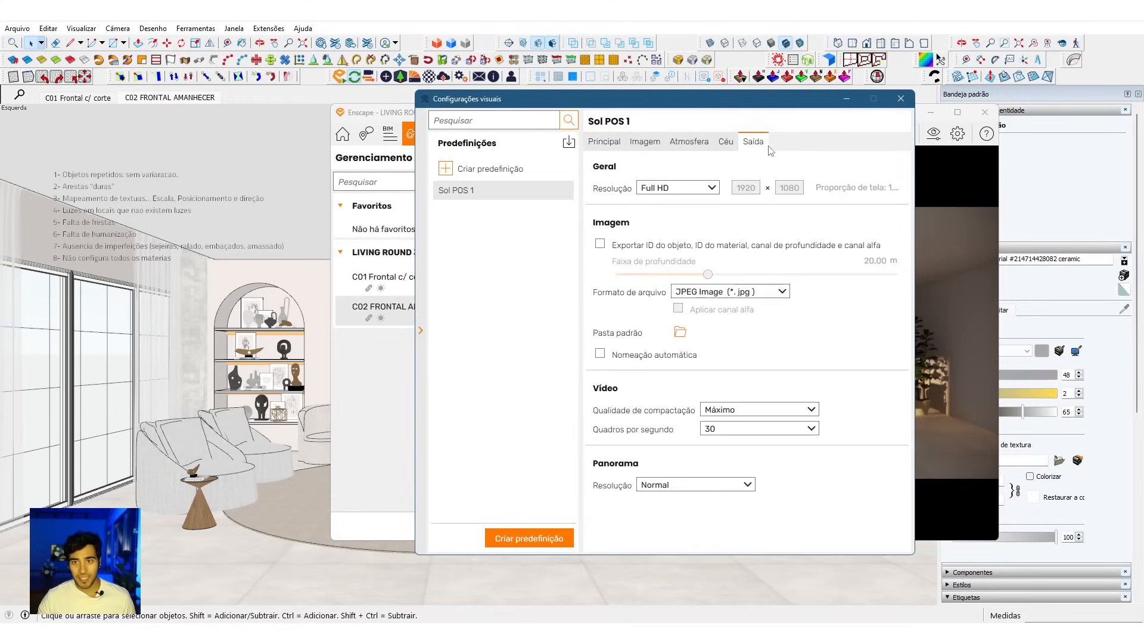
pyautogui.click(692, 189)
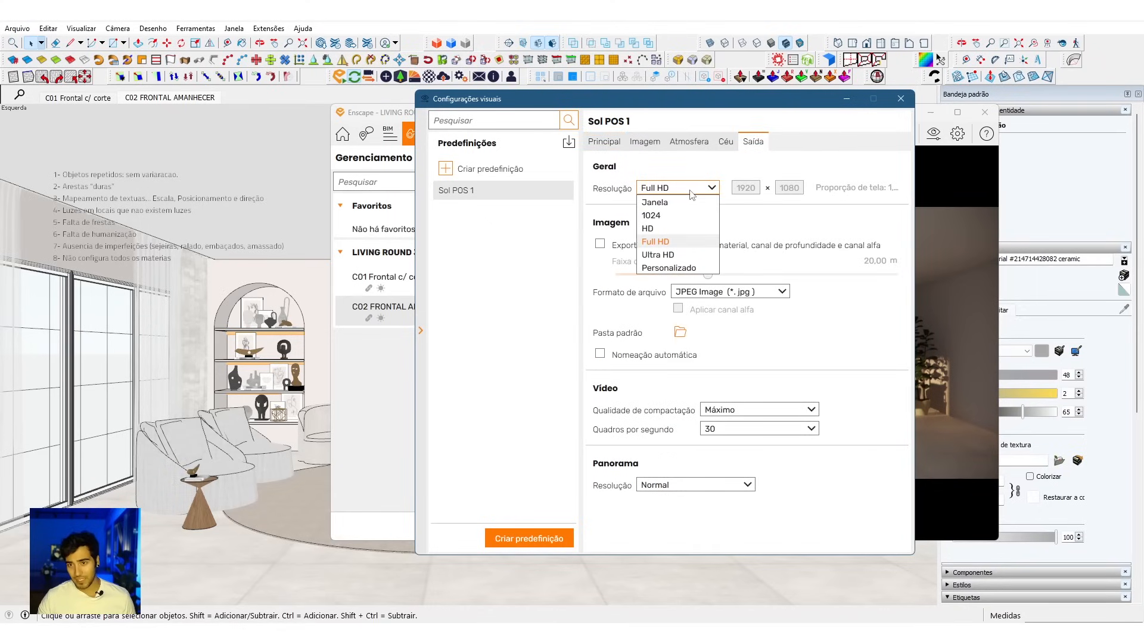
pyautogui.click(674, 255)
pyautogui.moveTo(717, 106); pyautogui.dragTo(451, 107)
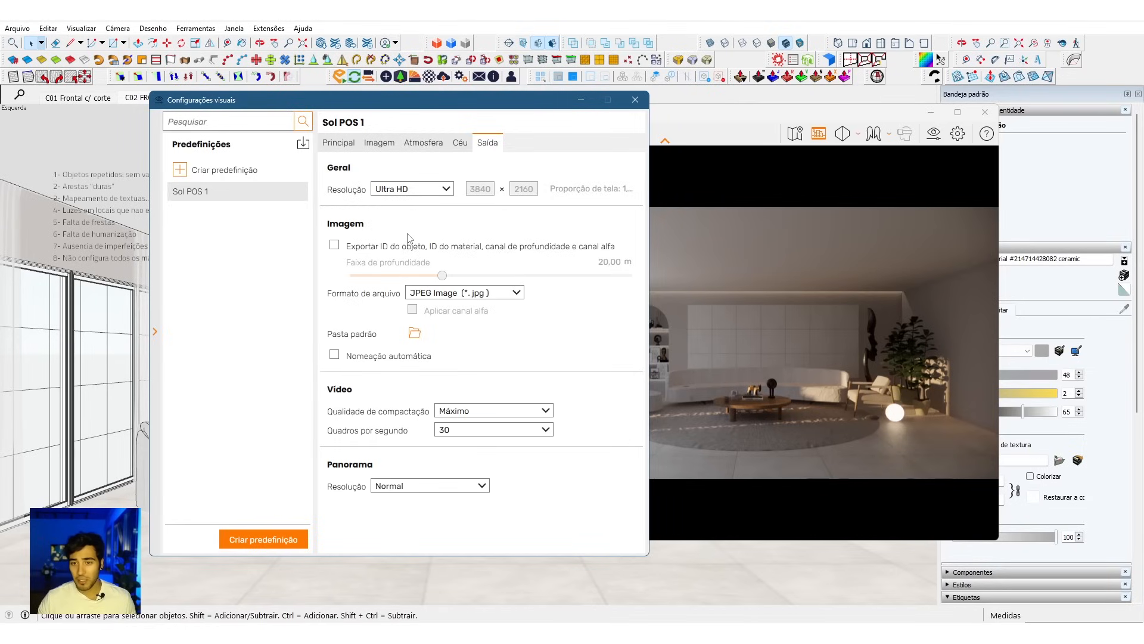
# Step: Set the Sol POS 1 preset's output resolution to a custom 2400 × 1350 and close the visual settings
pyautogui.click(433, 191)
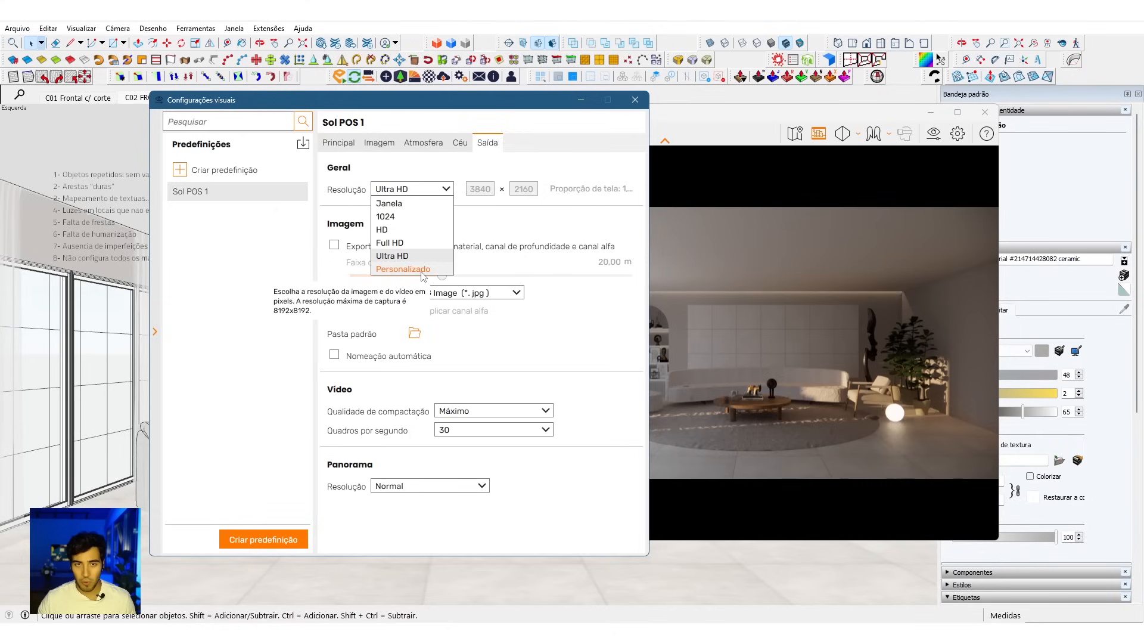
pyautogui.click(404, 268)
pyautogui.doubleClick(482, 189)
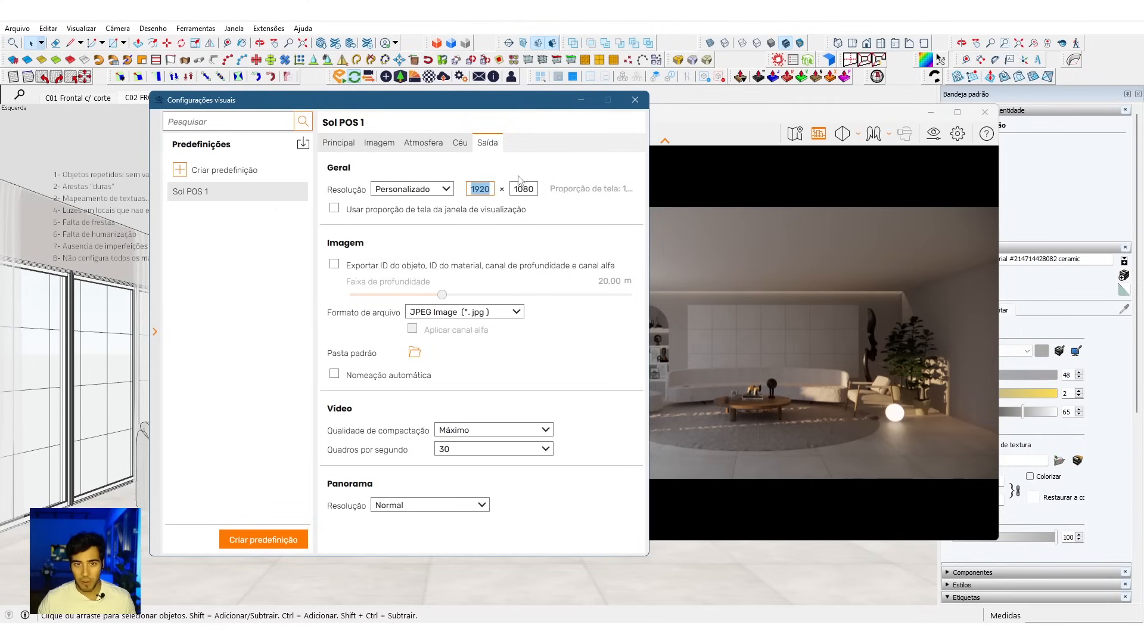
pyautogui.write('2400')
pyautogui.press('Tab')
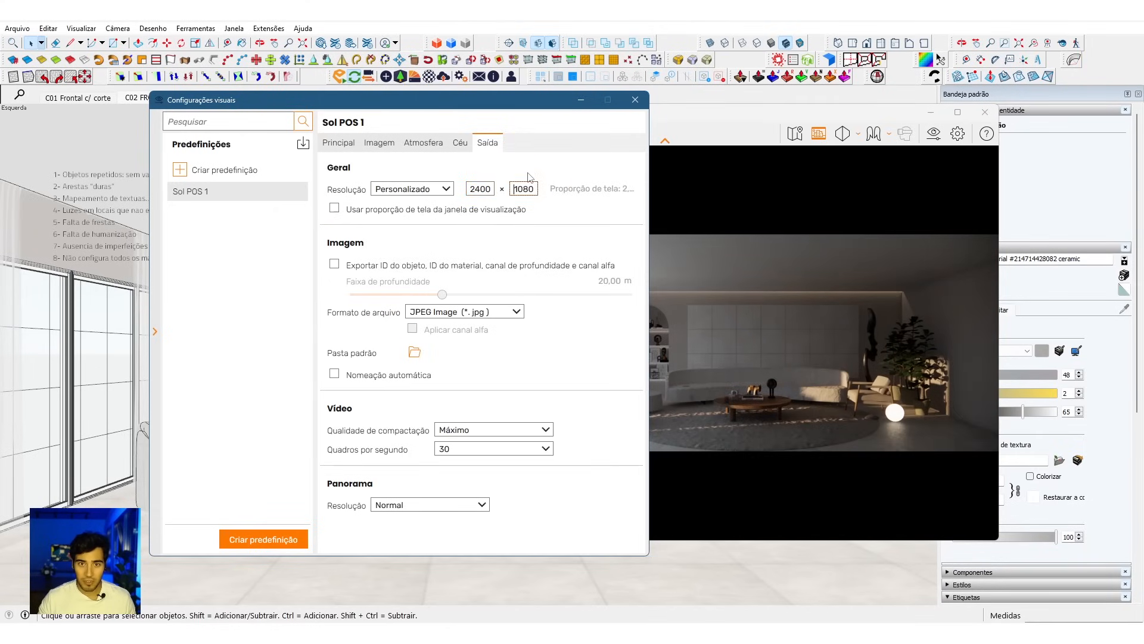
pyautogui.write('1350')
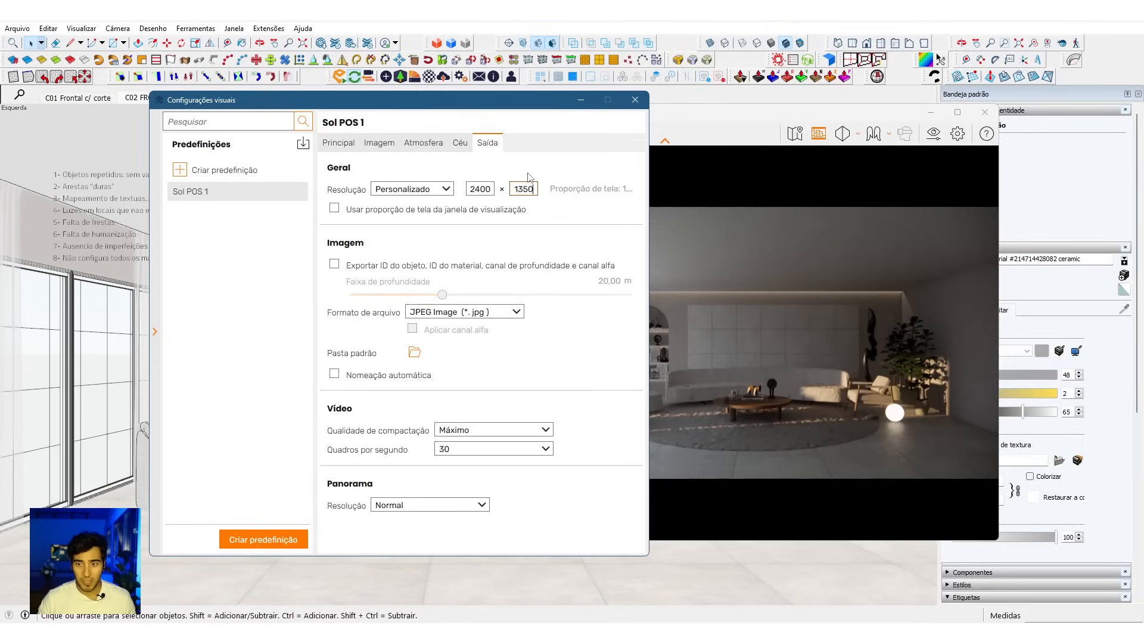
pyautogui.click(577, 213)
pyautogui.click(576, 213)
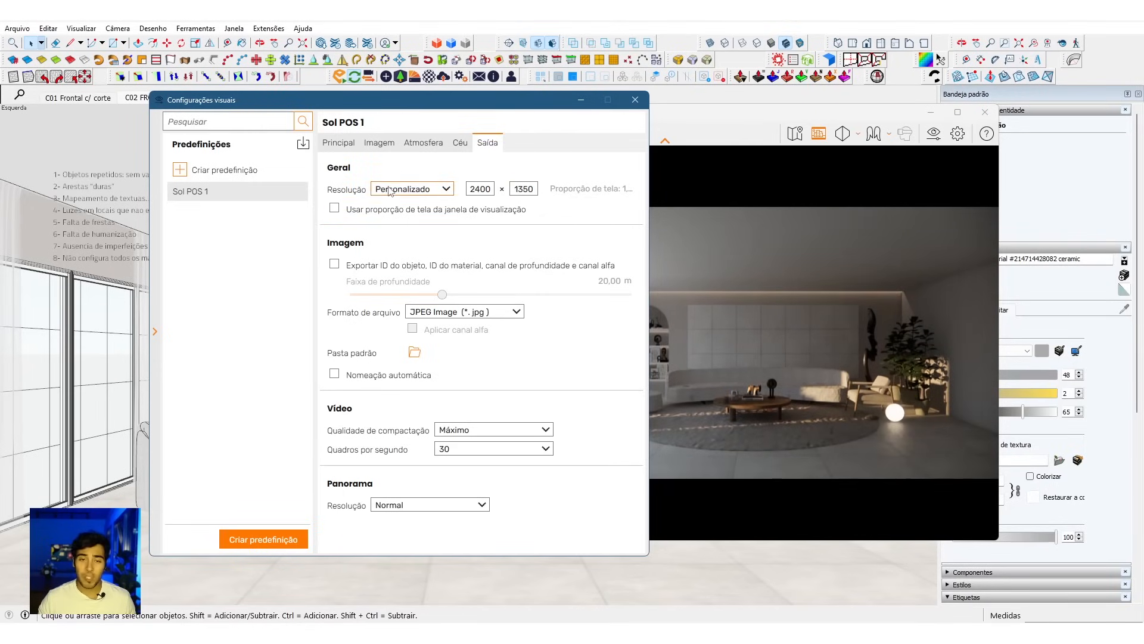
pyautogui.click(439, 196)
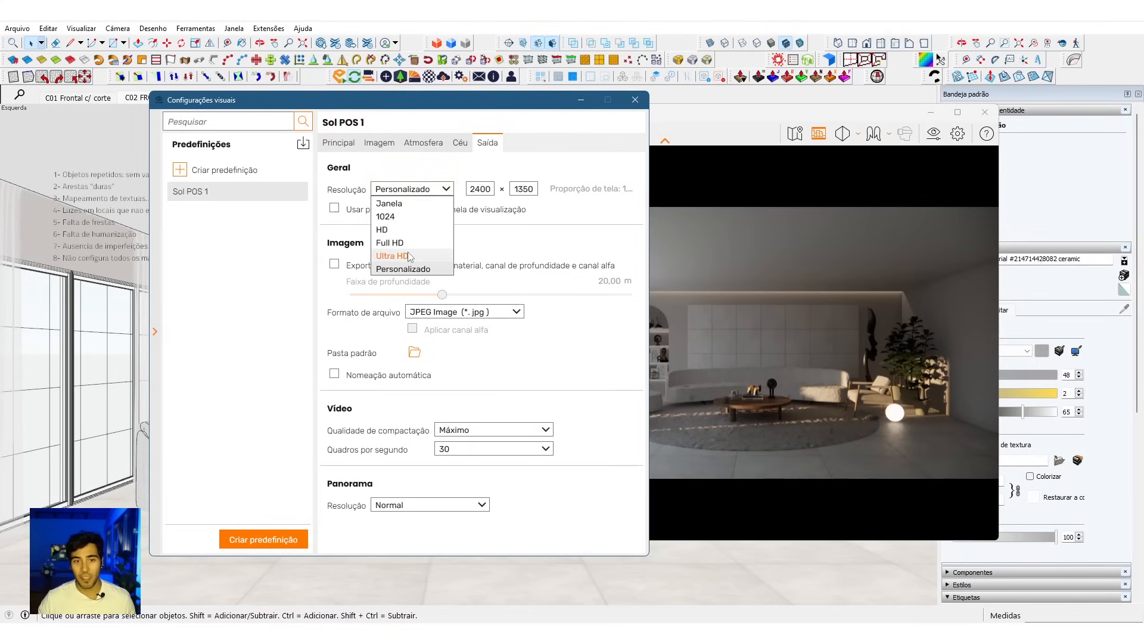
pyautogui.click(426, 189)
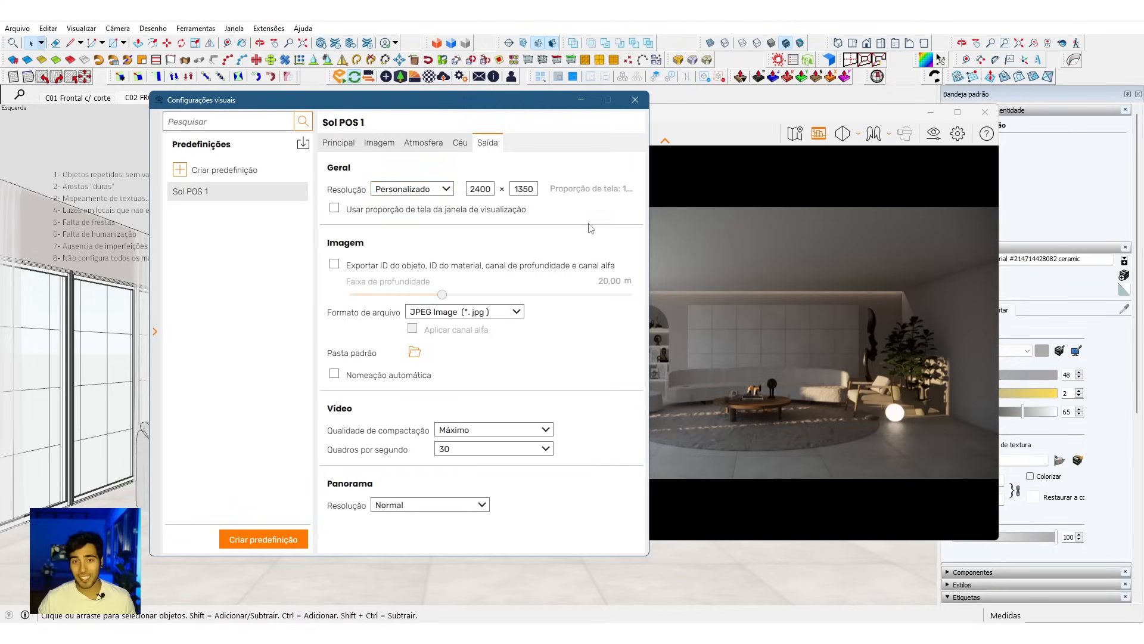
pyautogui.click(858, 322)
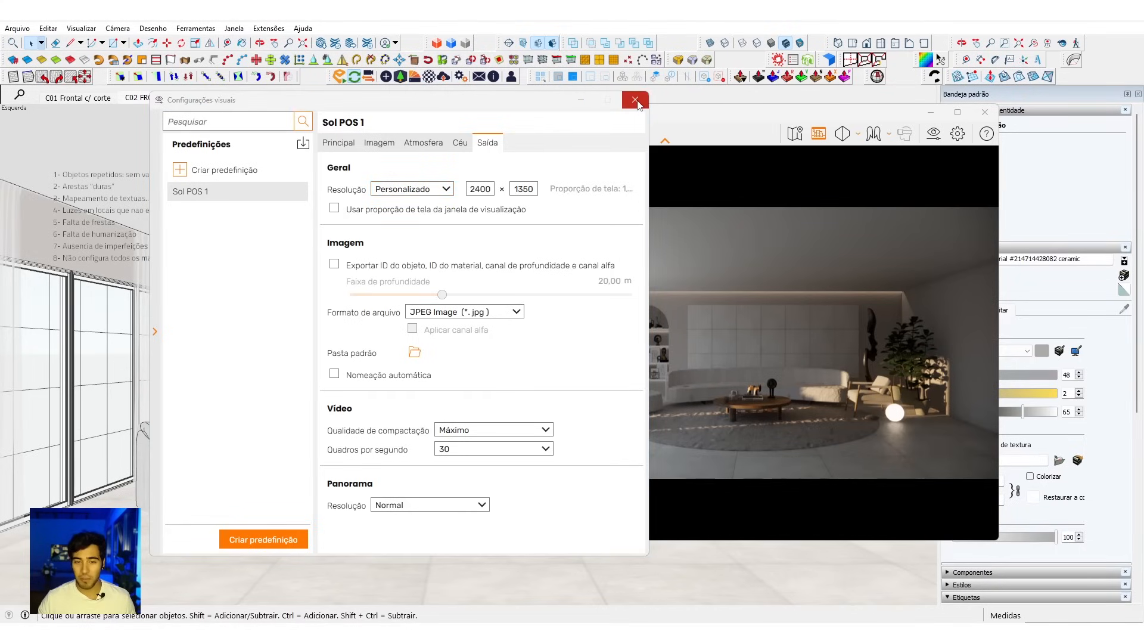
pyautogui.moveTo(487, 104); pyautogui.dragTo(398, 97)
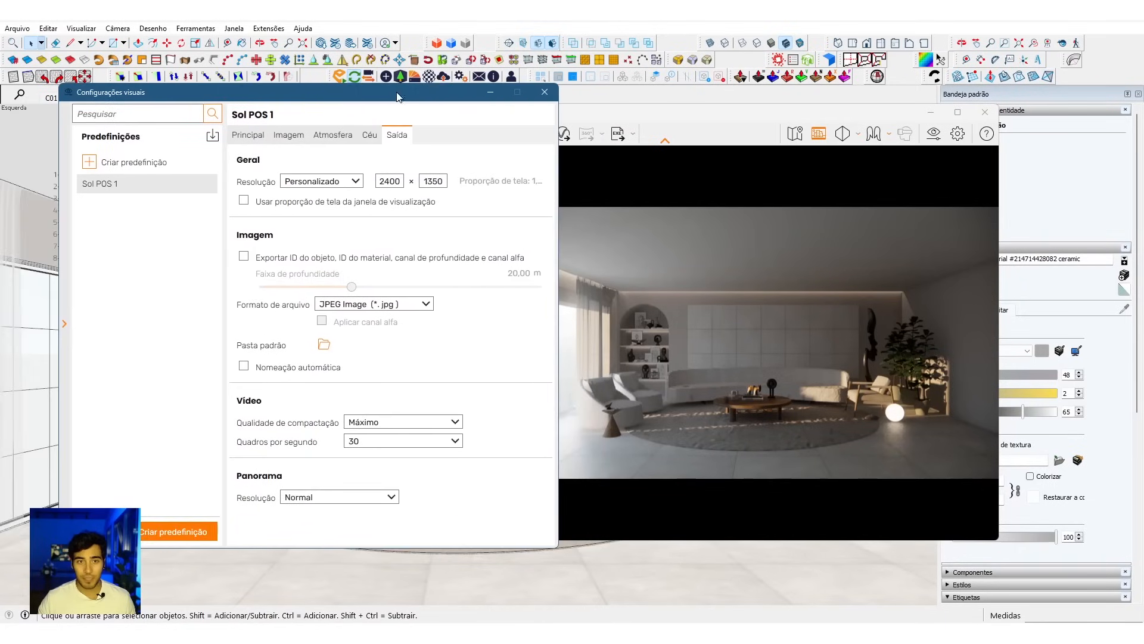
pyautogui.click(543, 100)
# Step: Compare the lighting of C01 Frontal c/ corte and C02 FRONTAL AMANHECER, ending on the C01 view
pyautogui.click(422, 290)
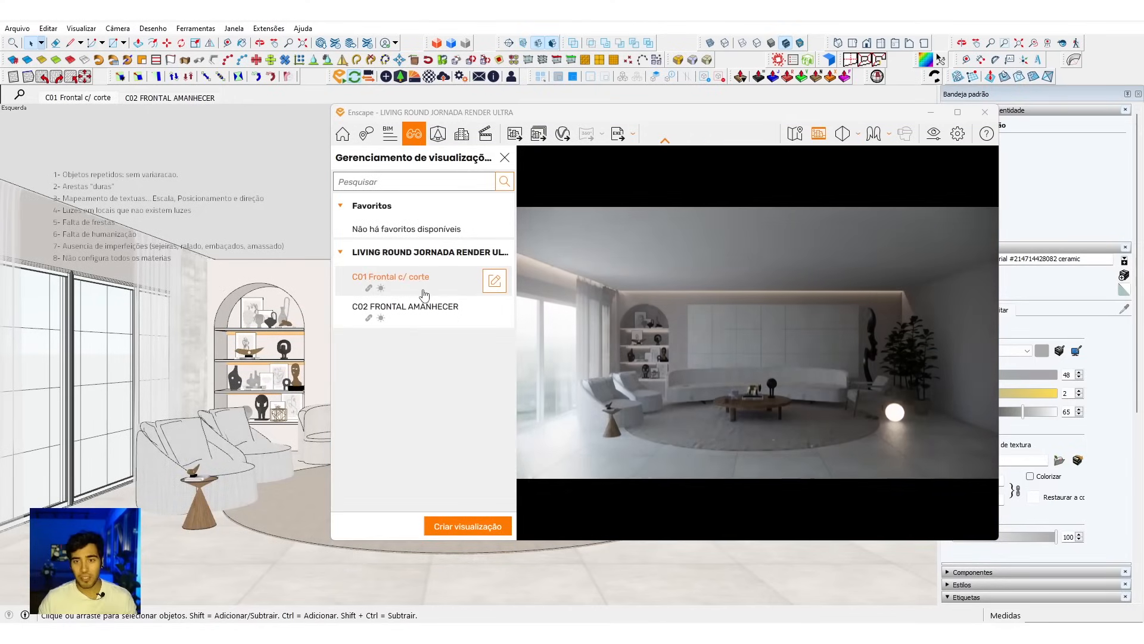
pyautogui.click(438, 306)
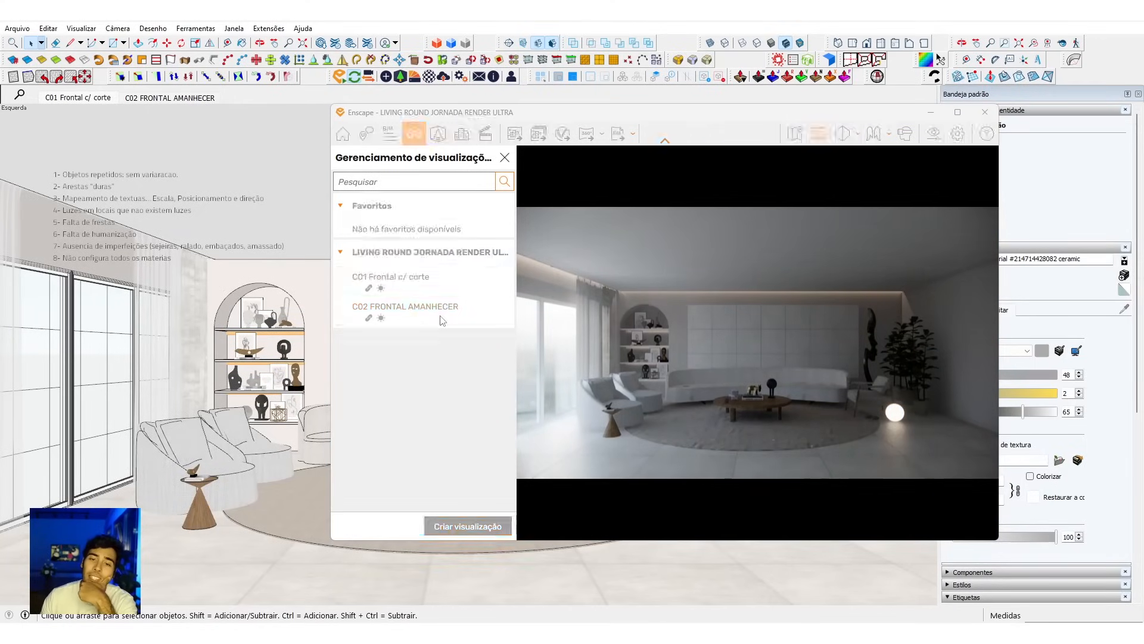
pyautogui.click(444, 295)
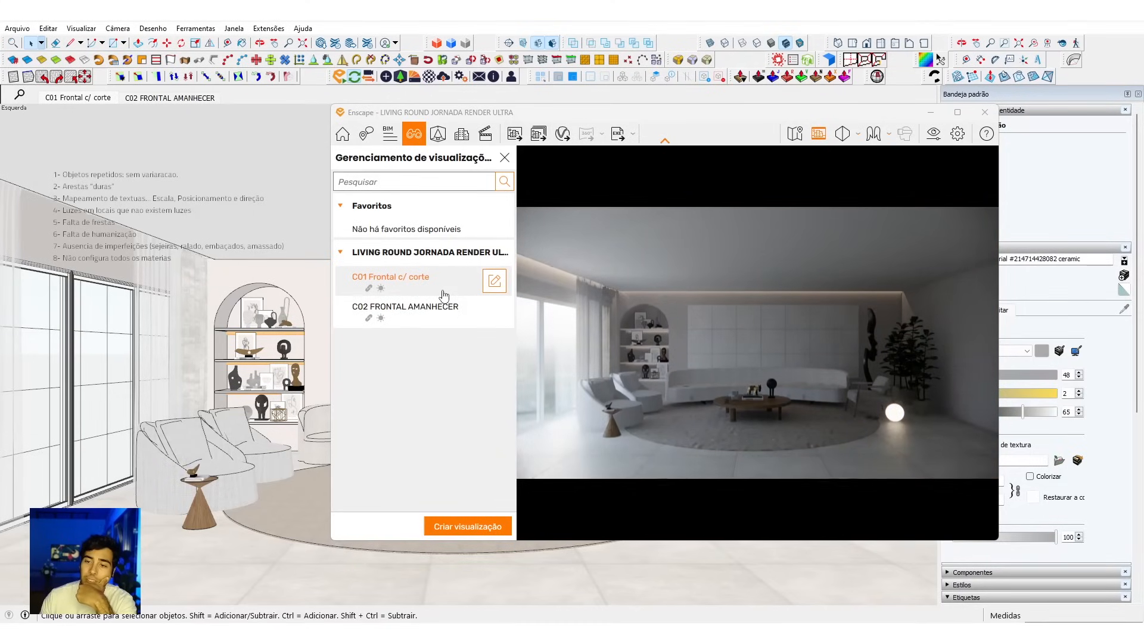
pyautogui.click(445, 313)
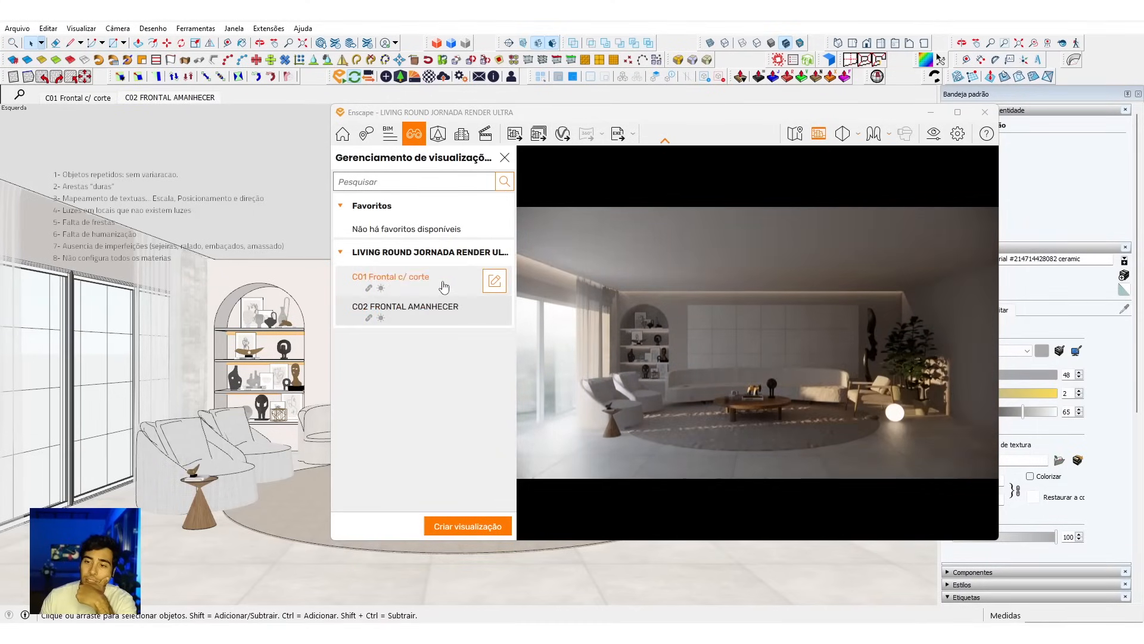
pyautogui.click(444, 286)
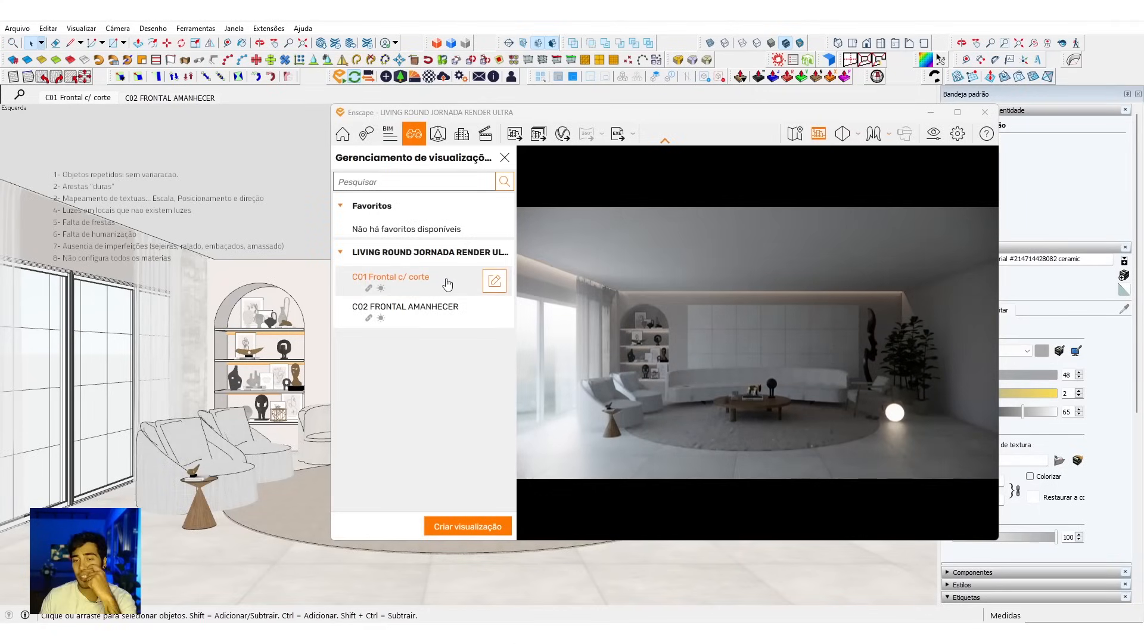
# Step: Raise the camera exposure above 50% in the Sol POS 1 preset to brighten the C01 view
pyautogui.click(958, 133)
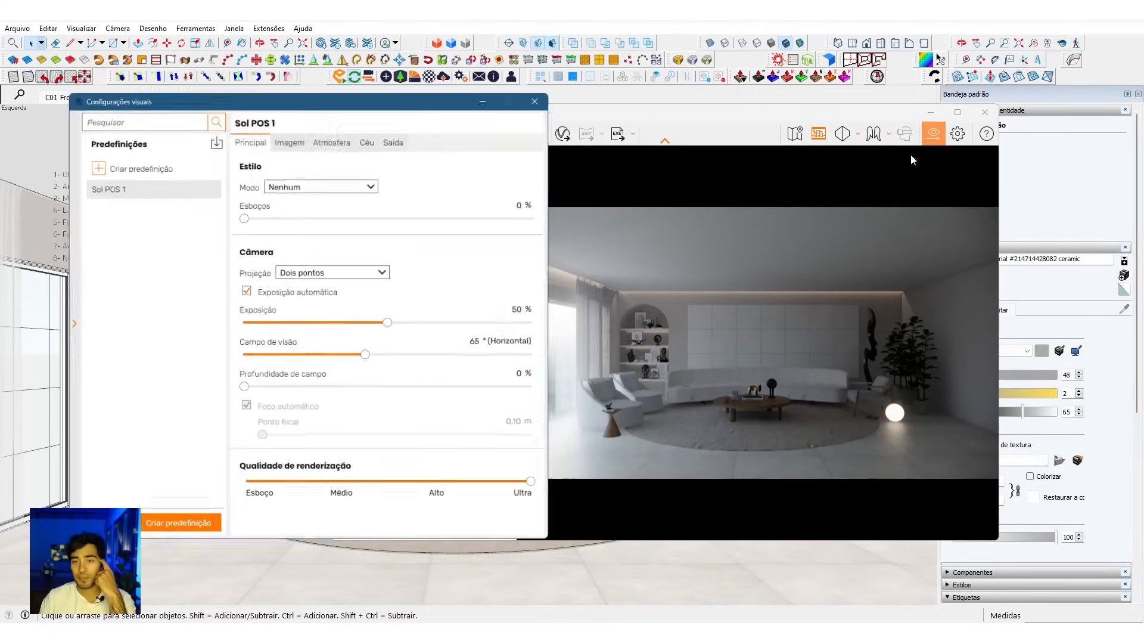
pyautogui.moveTo(390, 323); pyautogui.dragTo(454, 327)
pyautogui.moveTo(444, 326); pyautogui.dragTo(441, 327)
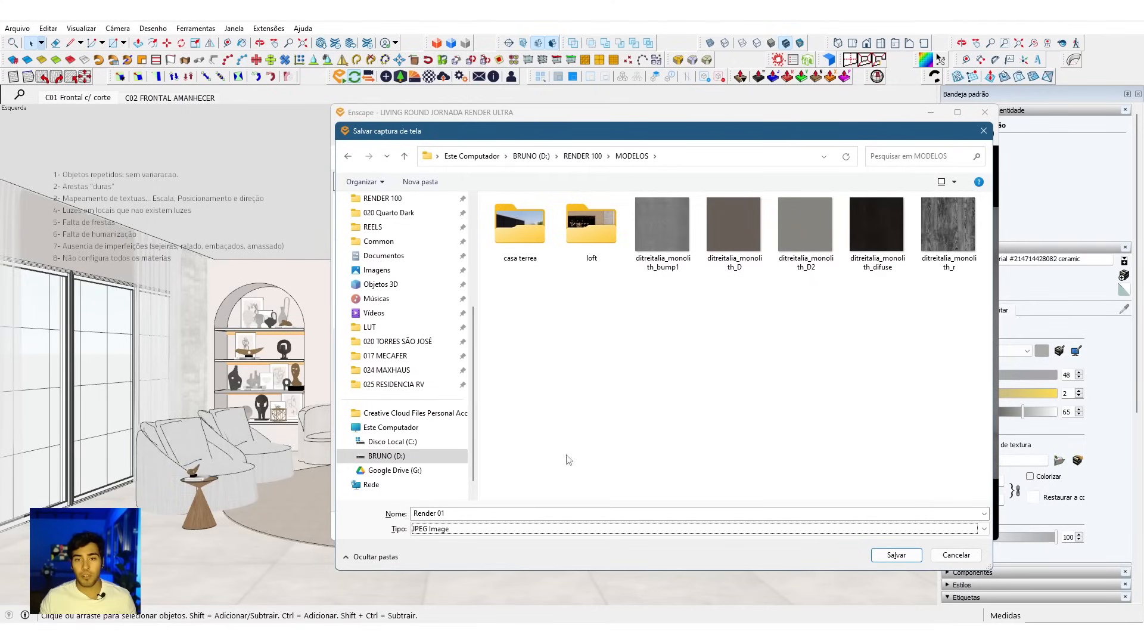
# Step: Save the C01 view's render capture as the JPEG "Render 01_CONF" in the MODELOS folder
pyautogui.click(468, 513)
pyautogui.click(482, 513)
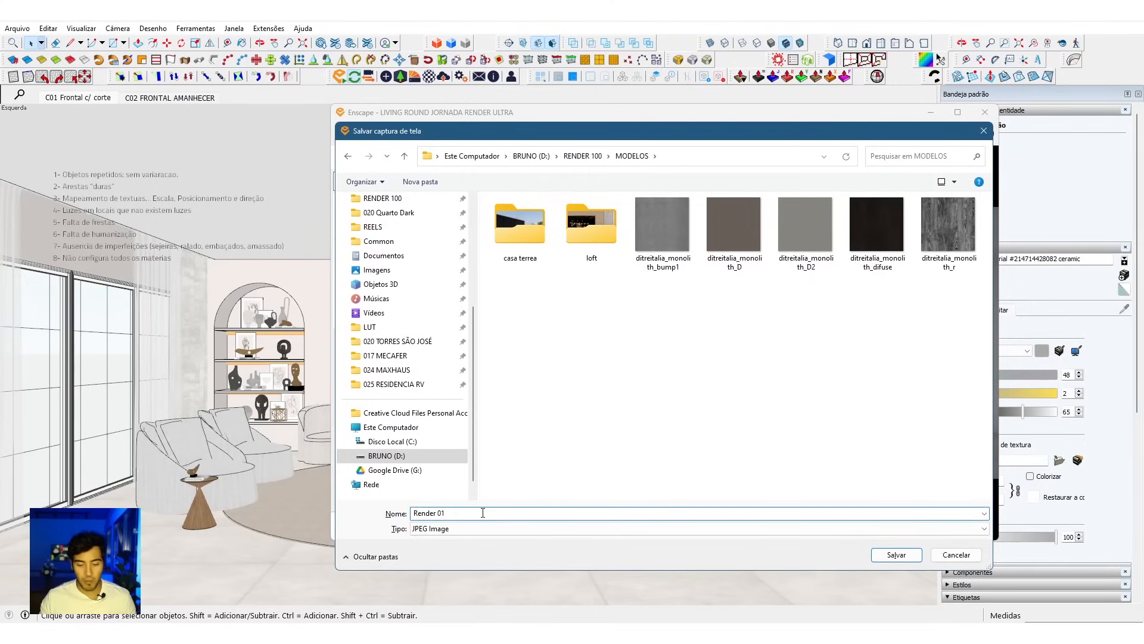
pyautogui.write('_CONFI')
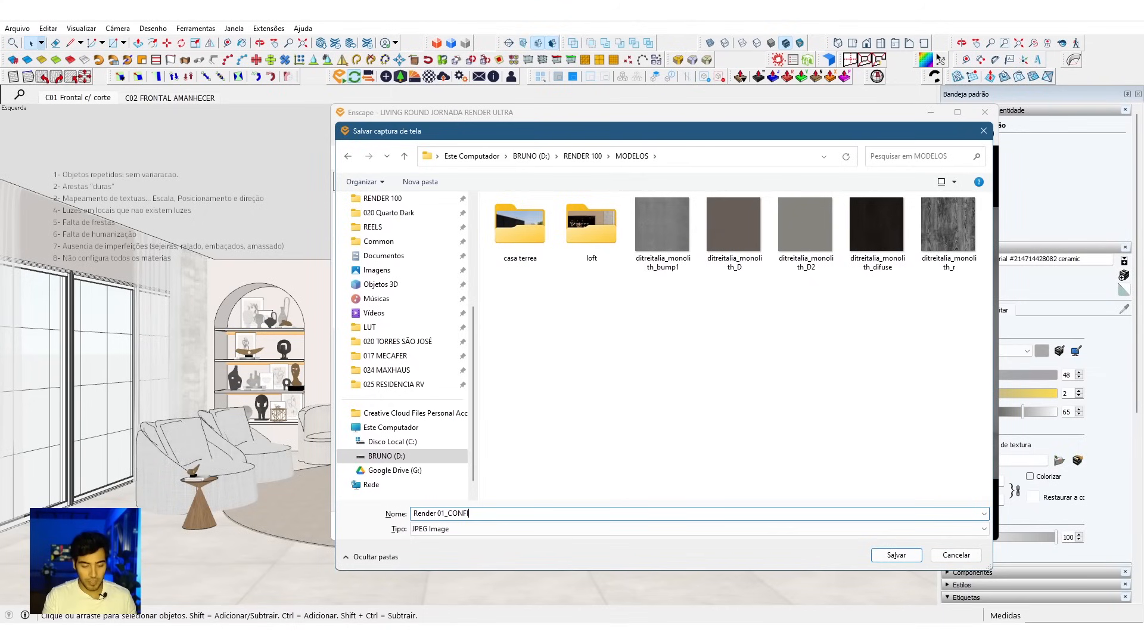
pyautogui.press('BackSpace')
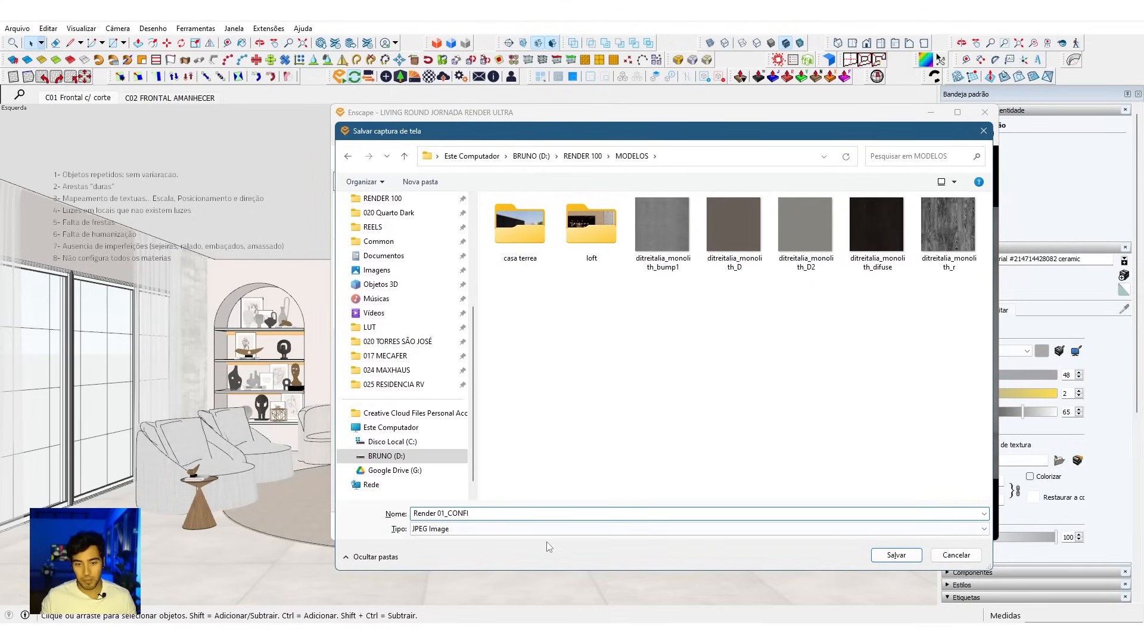
pyautogui.click(896, 555)
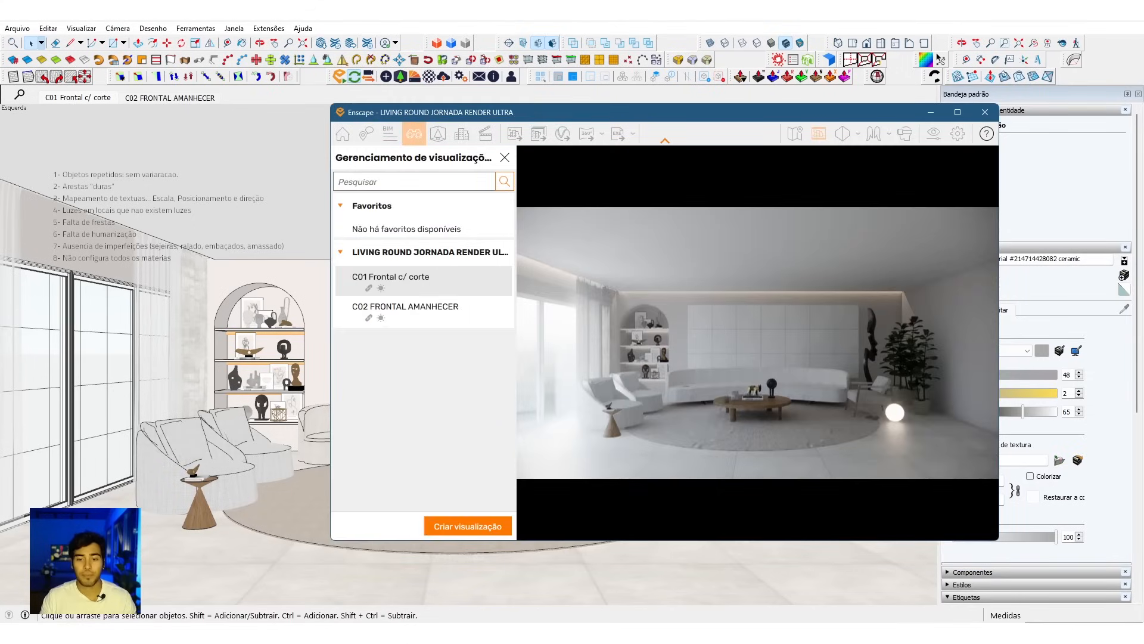
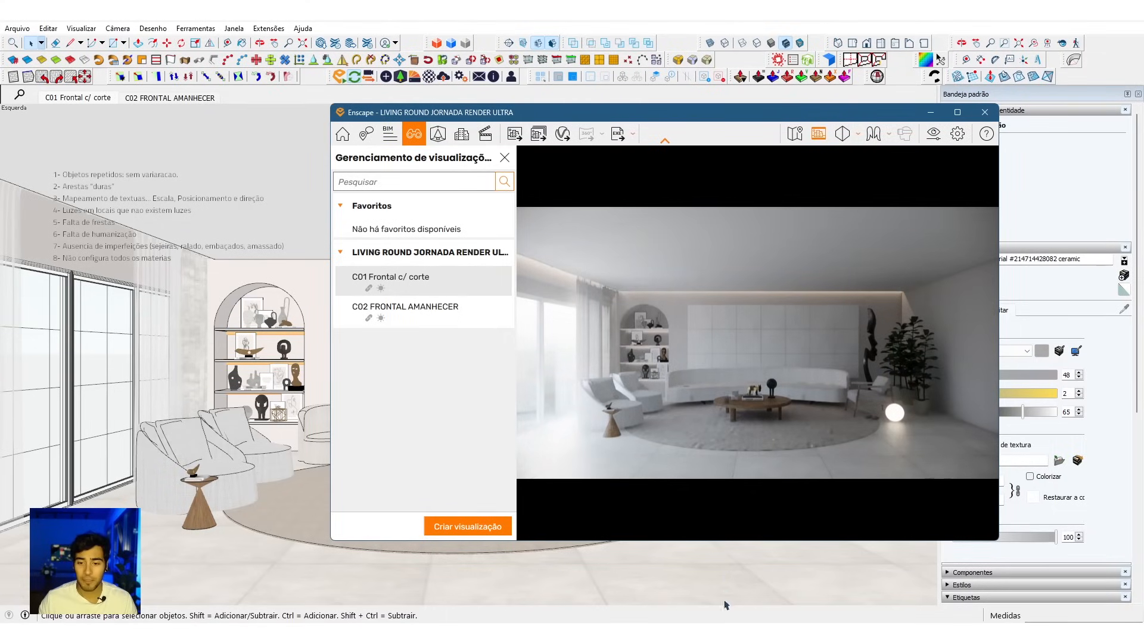
# Step: Switch to the photo viewer and inspect the chairs, shelves, wall panels and plants in Render 01_CONF.jpg up close
pyautogui.moveTo(704, 633)
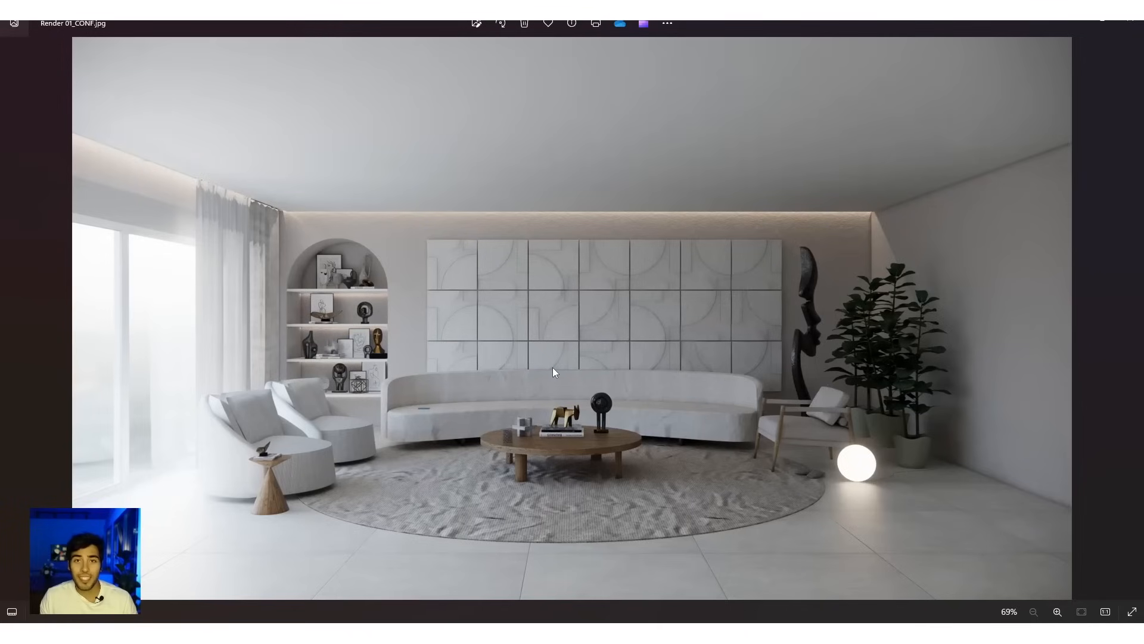
pyautogui.doubleClick(552, 367)
pyautogui.moveTo(391, 423); pyautogui.dragTo(689, 334)
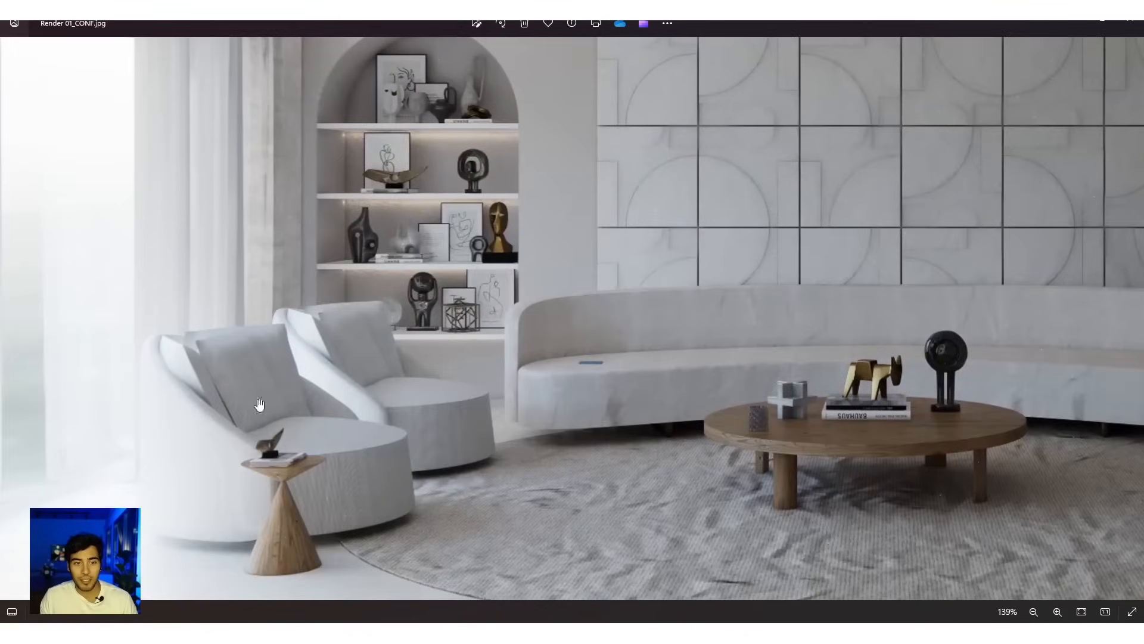
pyautogui.moveTo(576, 379); pyautogui.dragTo(350, 445)
pyautogui.moveTo(781, 375); pyautogui.dragTo(526, 423)
pyautogui.moveTo(849, 331); pyautogui.dragTo(729, 366)
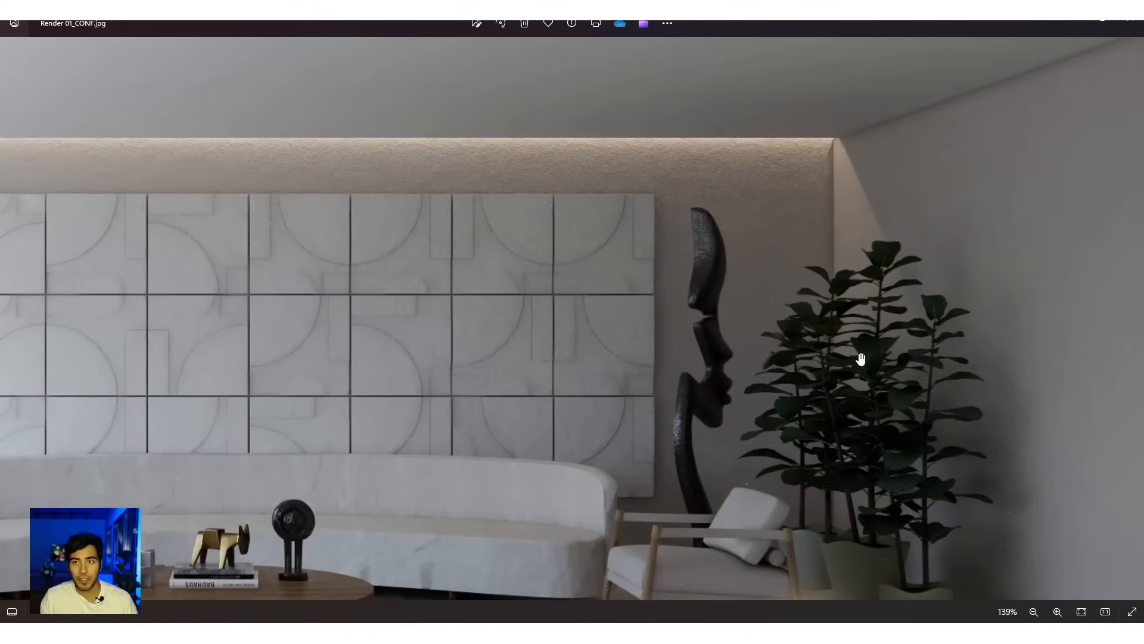
pyautogui.doubleClick(797, 260)
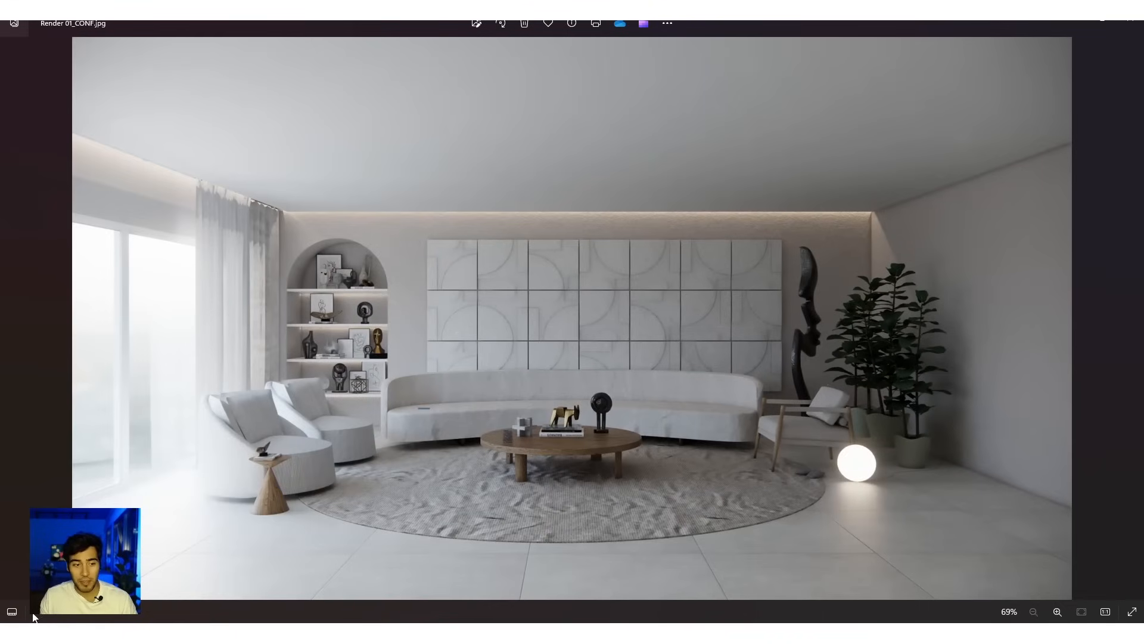
# Step: Select Render 01.jpg together with Render 01_CONF.jpg for comparison, and enlarge Render 01_CONF.jpg
pyautogui.click(14, 612)
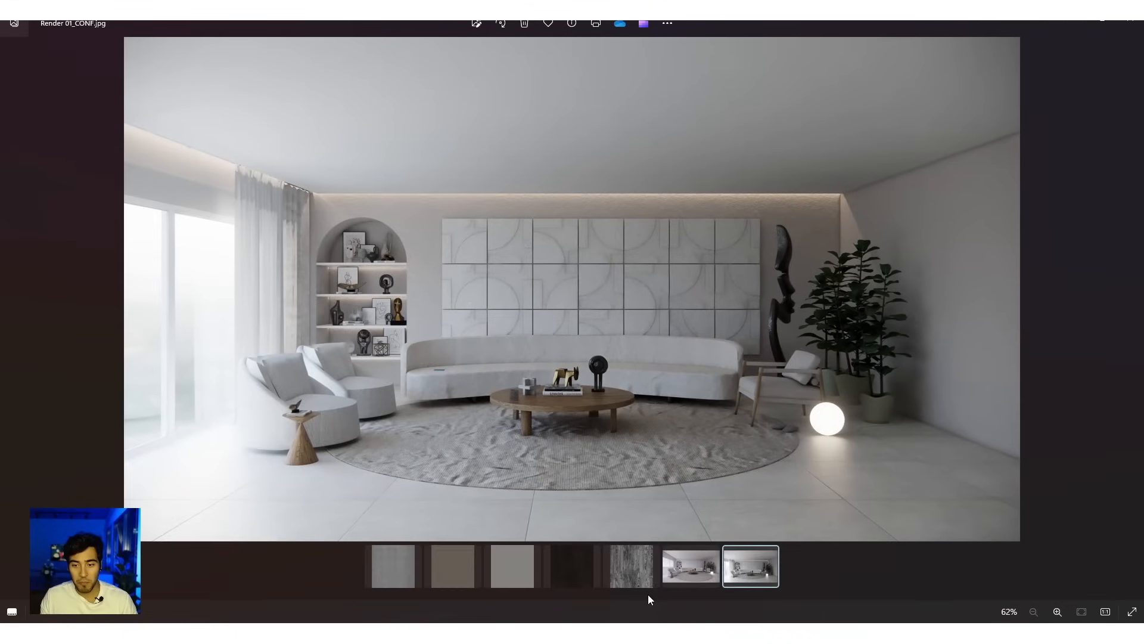
pyautogui.click(713, 554)
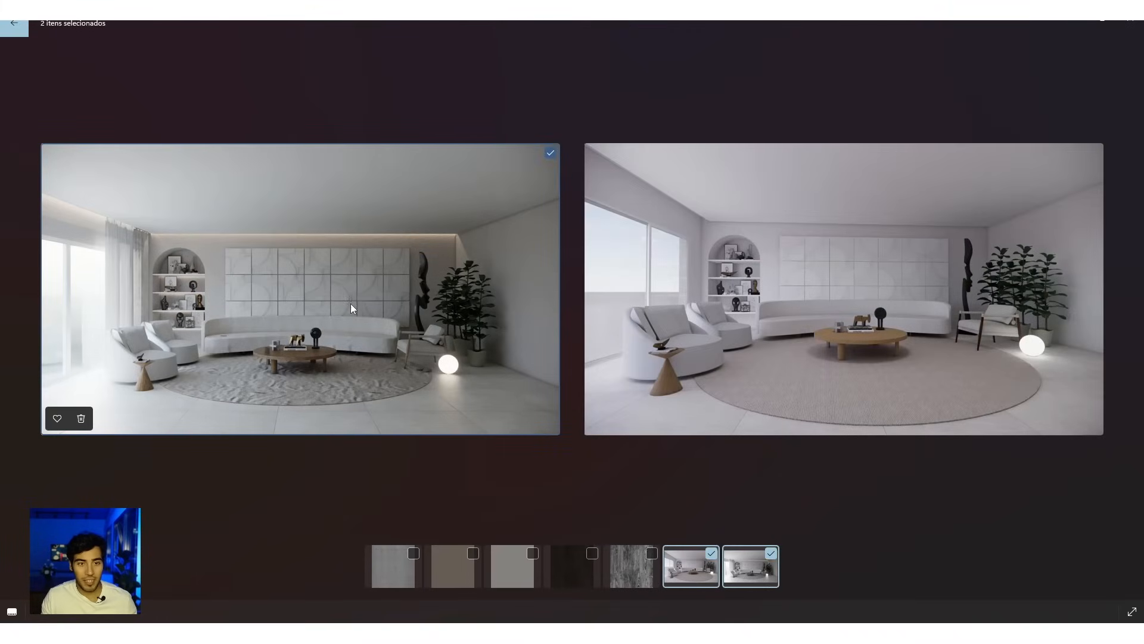
pyautogui.click(450, 250)
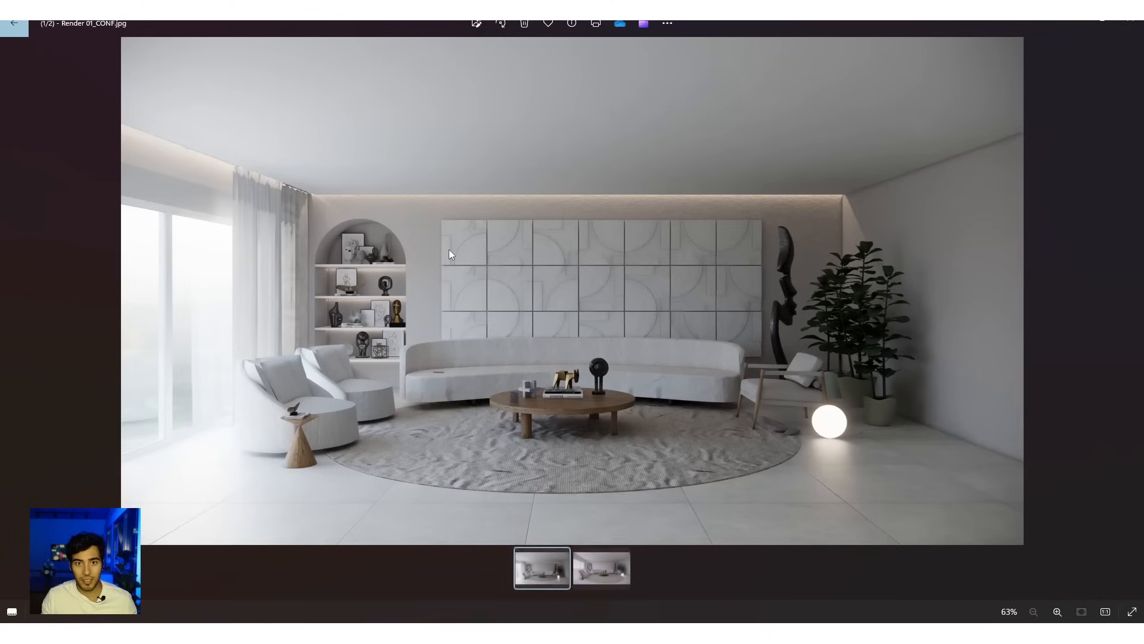
# Step: Alternate between Render 01.jpg and Render 01_CONF.jpg to compare their framing, lighting and materials
pyautogui.click(594, 578)
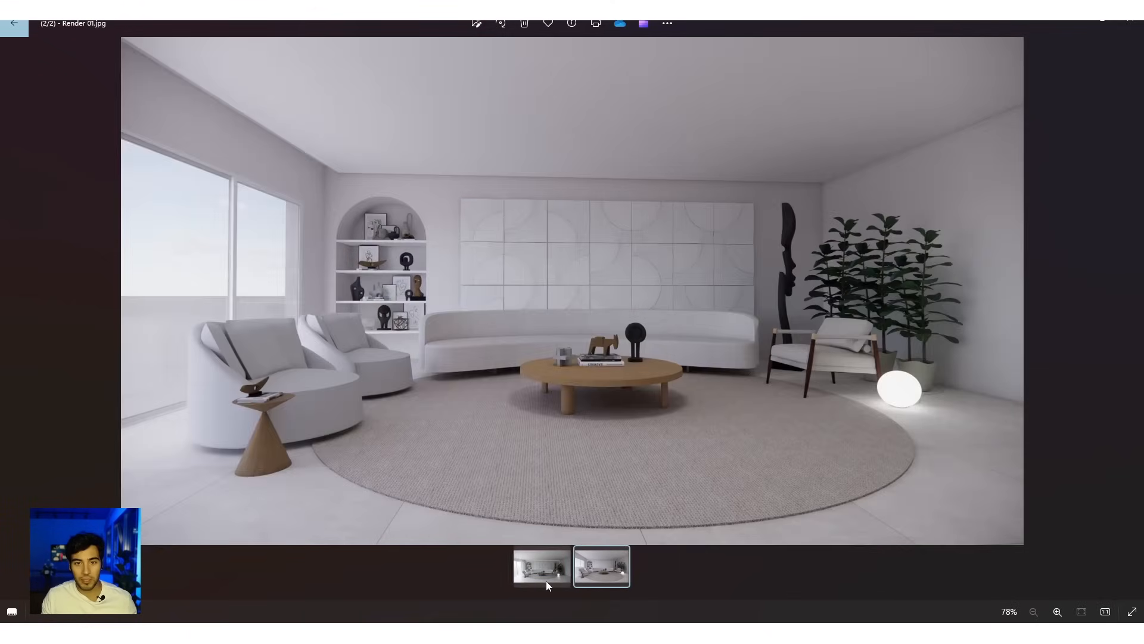
pyautogui.click(546, 581)
pyautogui.click(606, 573)
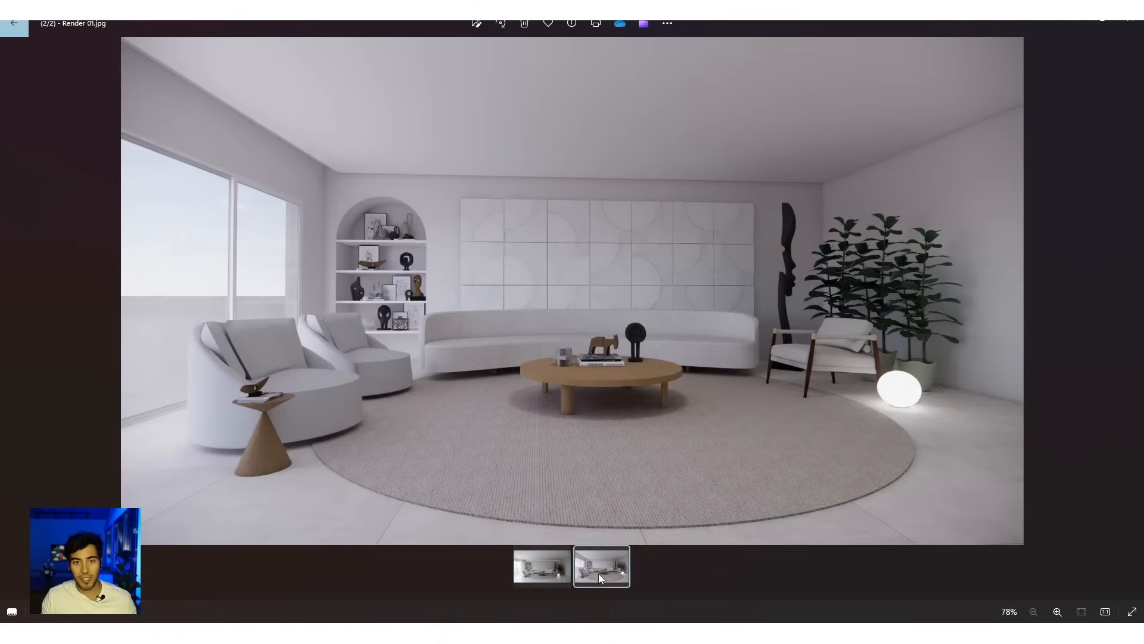
pyautogui.click(536, 577)
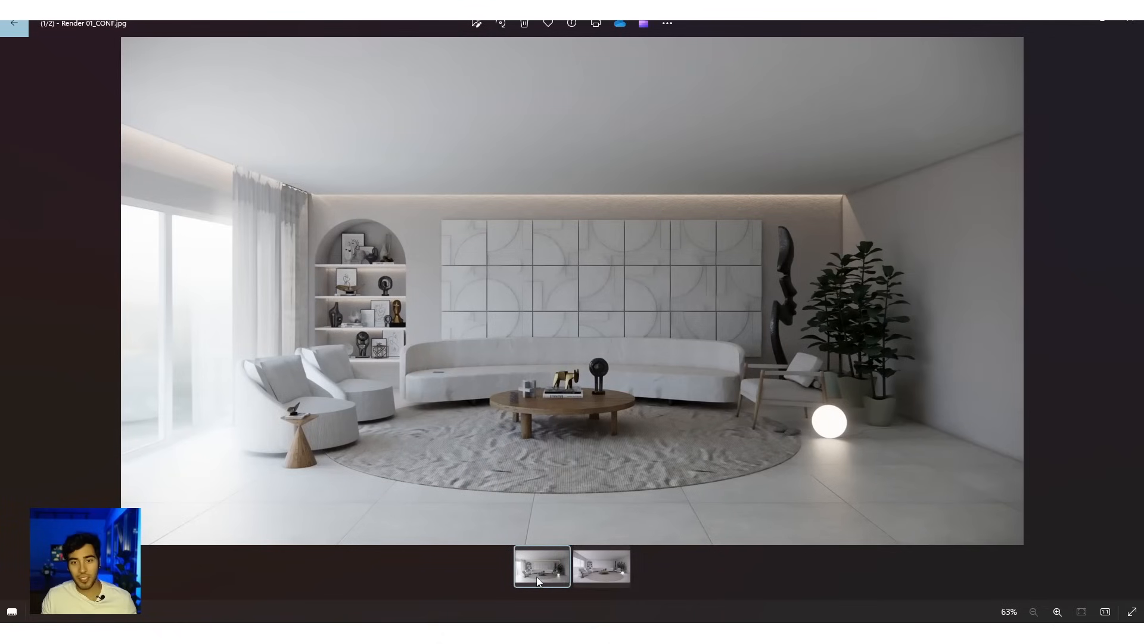
pyautogui.click(588, 577)
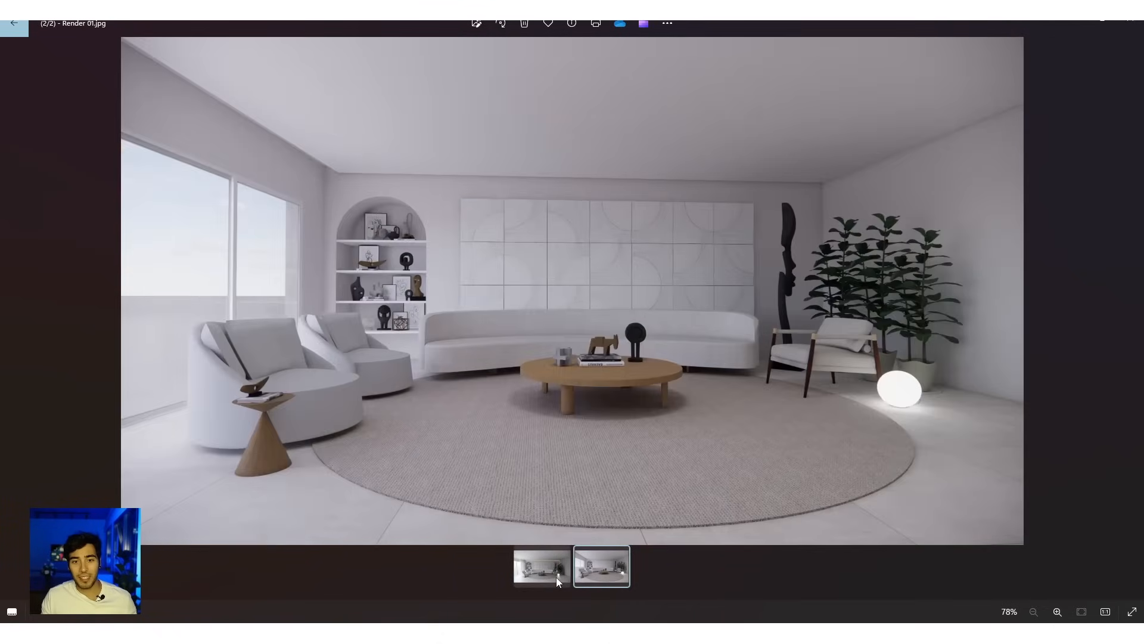
pyautogui.click(556, 577)
pyautogui.click(554, 577)
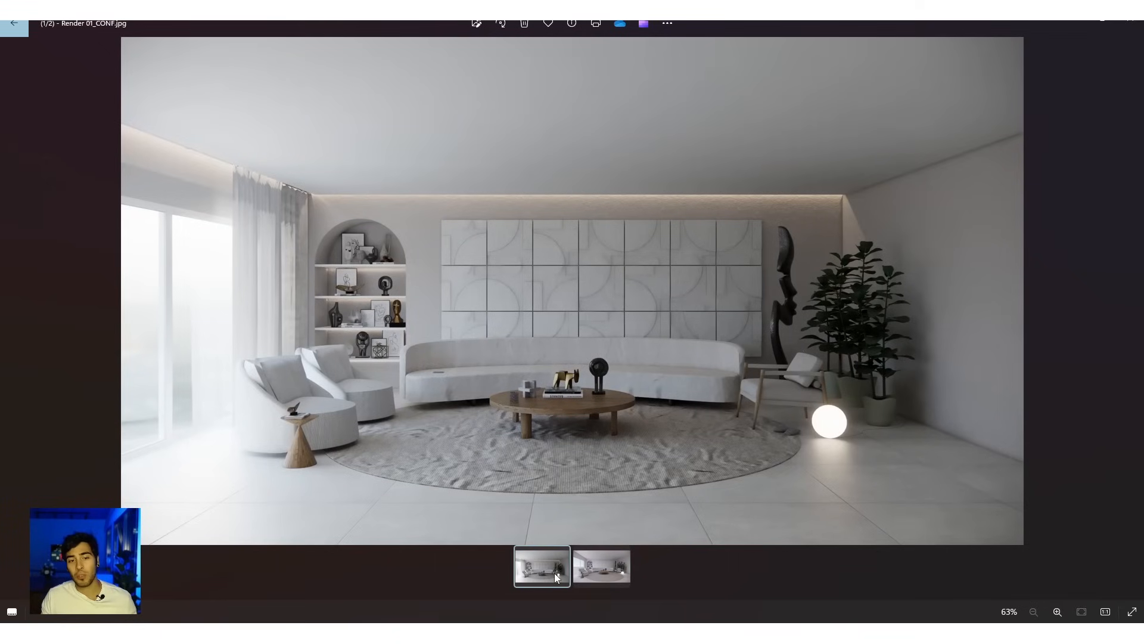
pyautogui.click(600, 568)
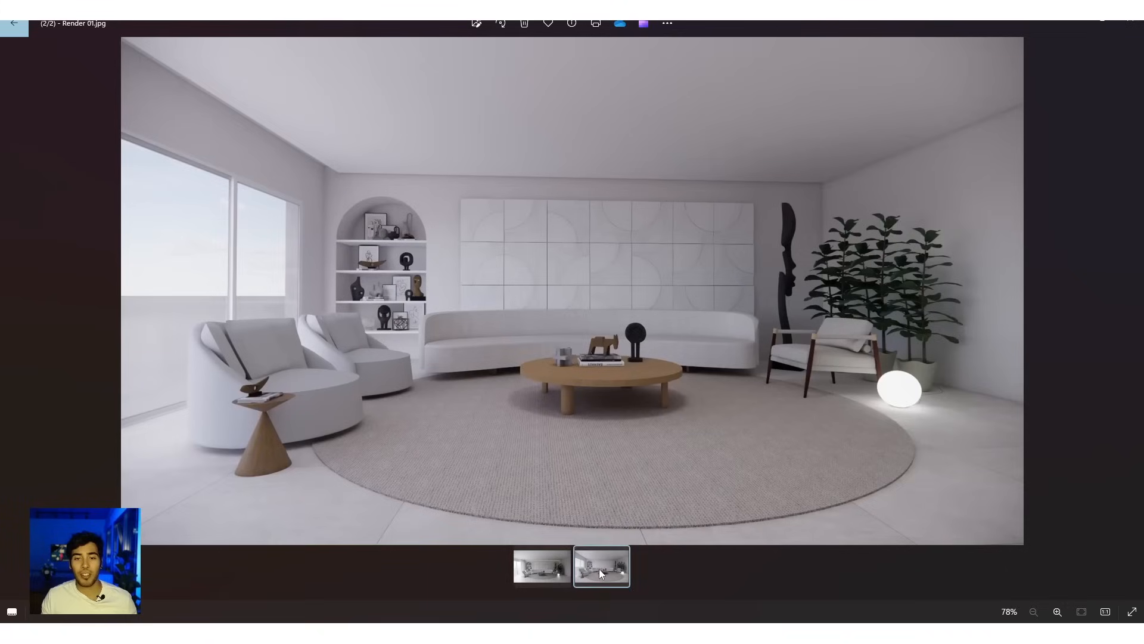
pyautogui.click(551, 570)
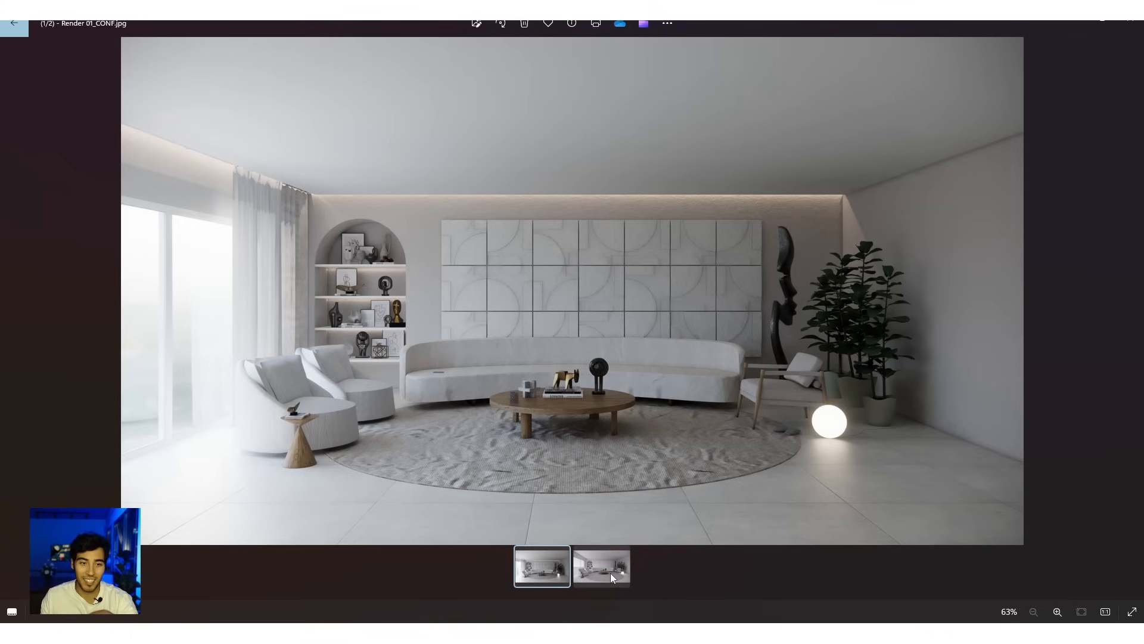
pyautogui.click(609, 573)
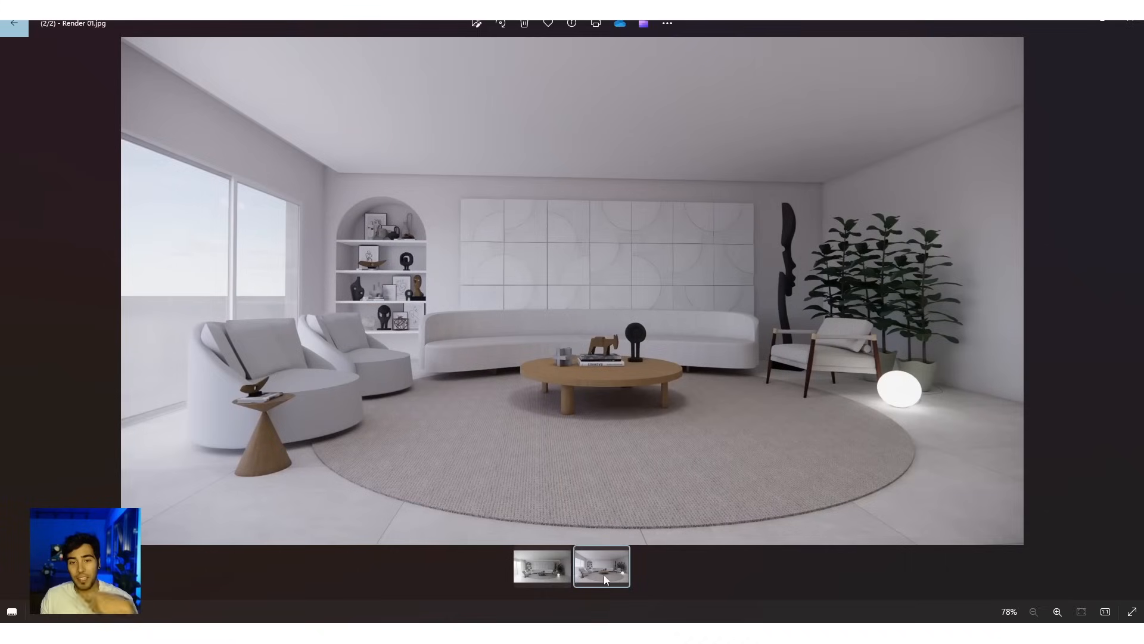
pyautogui.click(556, 570)
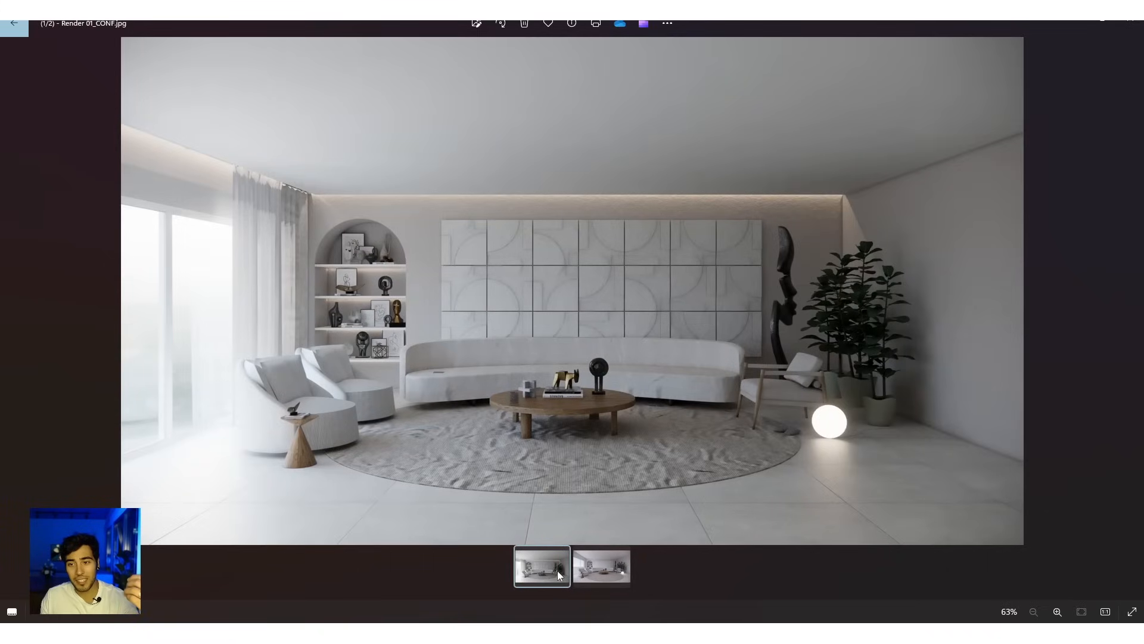
pyautogui.click(609, 574)
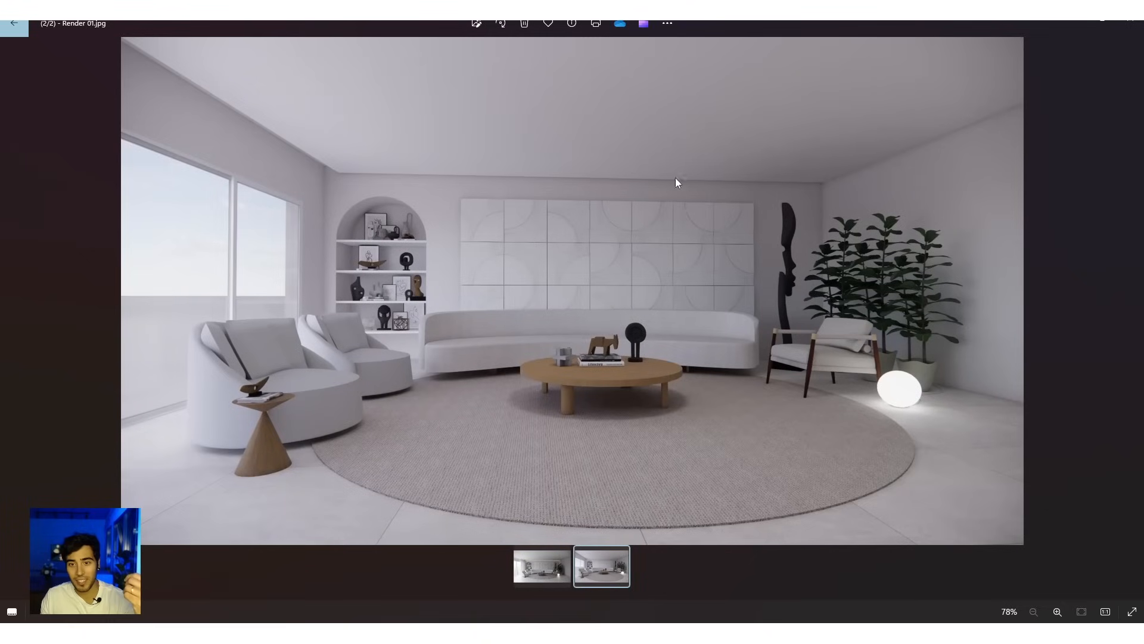
pyautogui.click(553, 563)
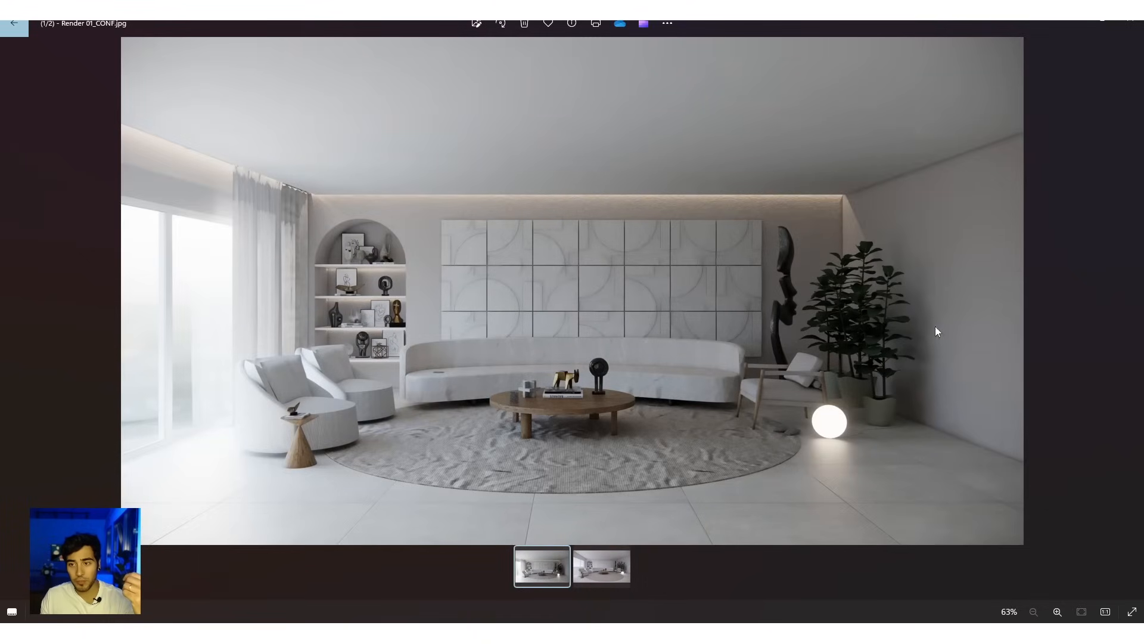
pyautogui.click(603, 577)
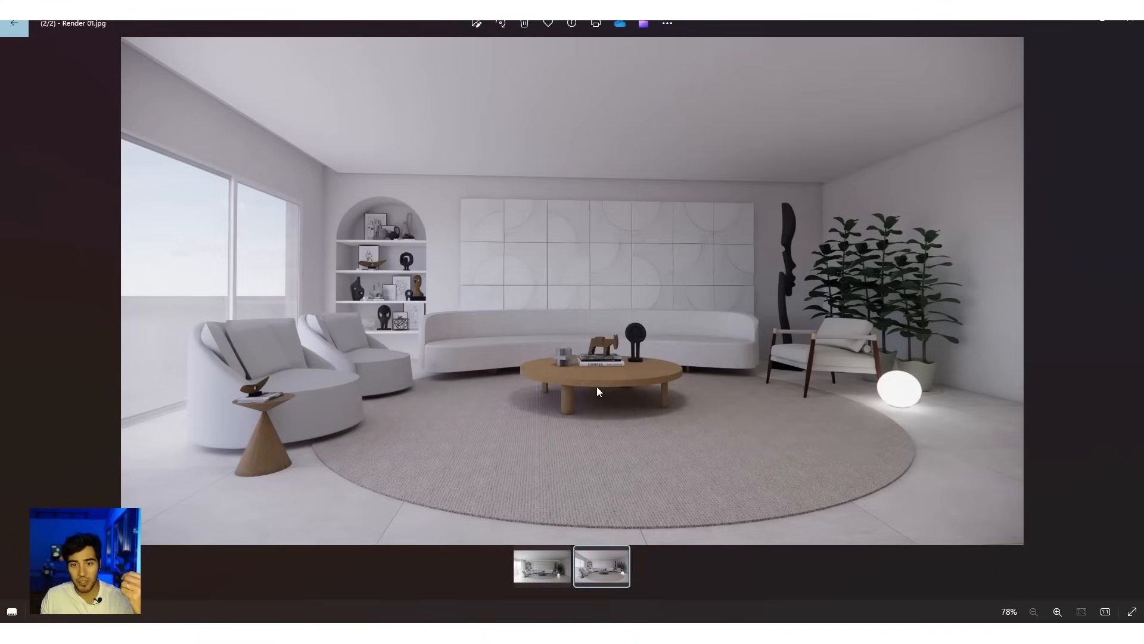
# Step: Compare the coffee table and its decor up close in Render 01.jpg and Render 01_CONF.jpg, including the side table in the latter
pyautogui.scroll(6, 598, 389)
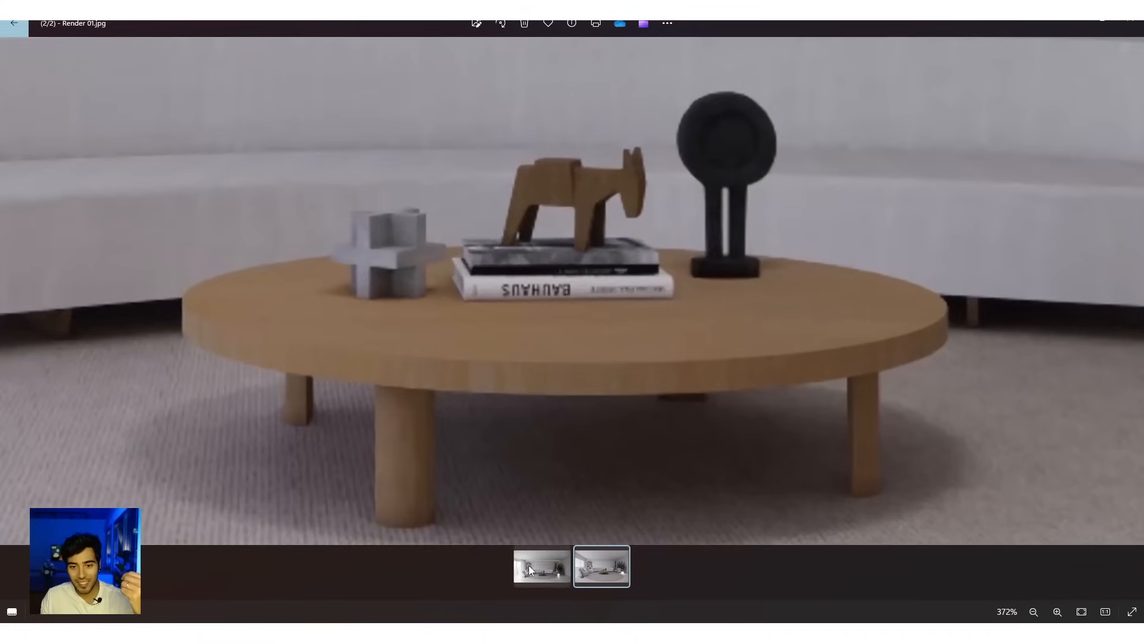
pyautogui.click(529, 570)
pyautogui.scroll(5, 543, 418)
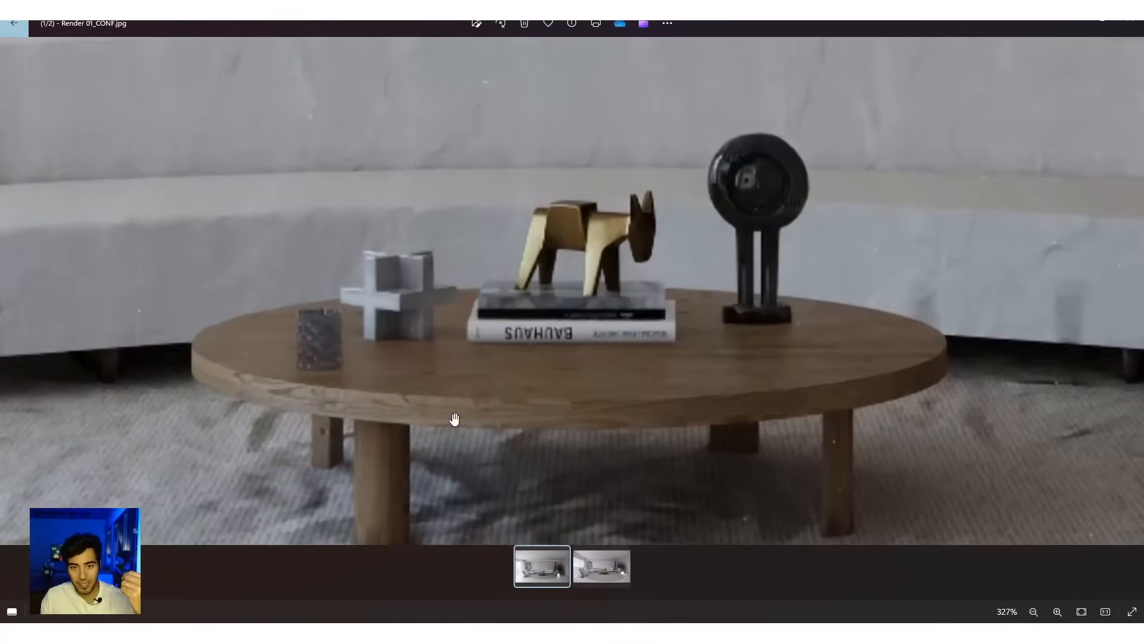
pyautogui.moveTo(455, 416); pyautogui.dragTo(813, 345)
pyautogui.scroll(-4, 812, 345)
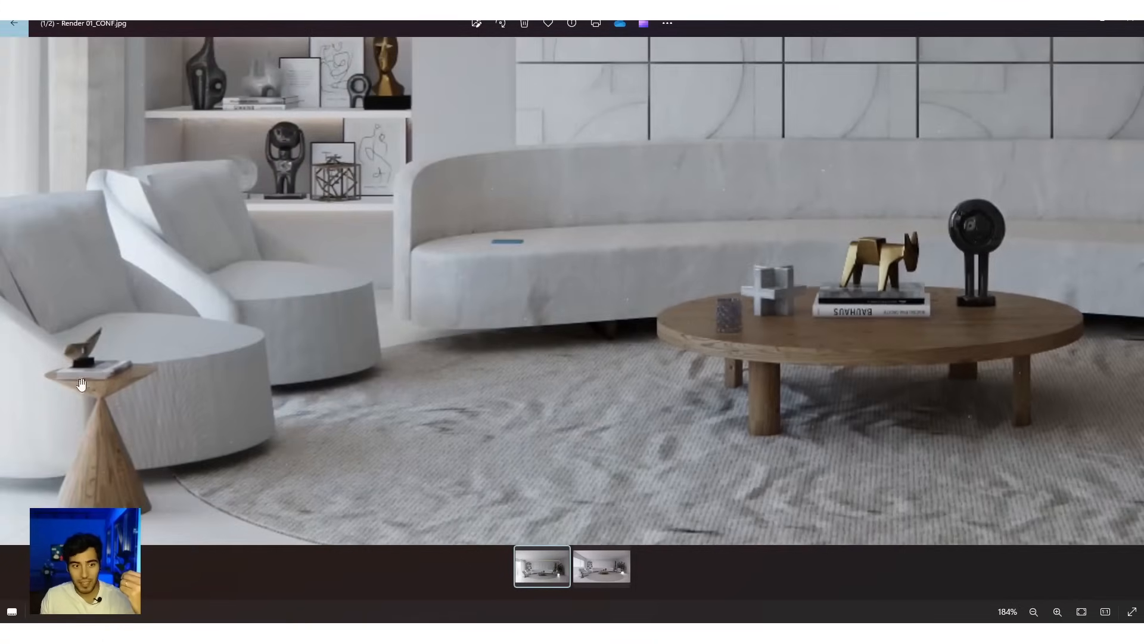
pyautogui.scroll(-5, 424, 384)
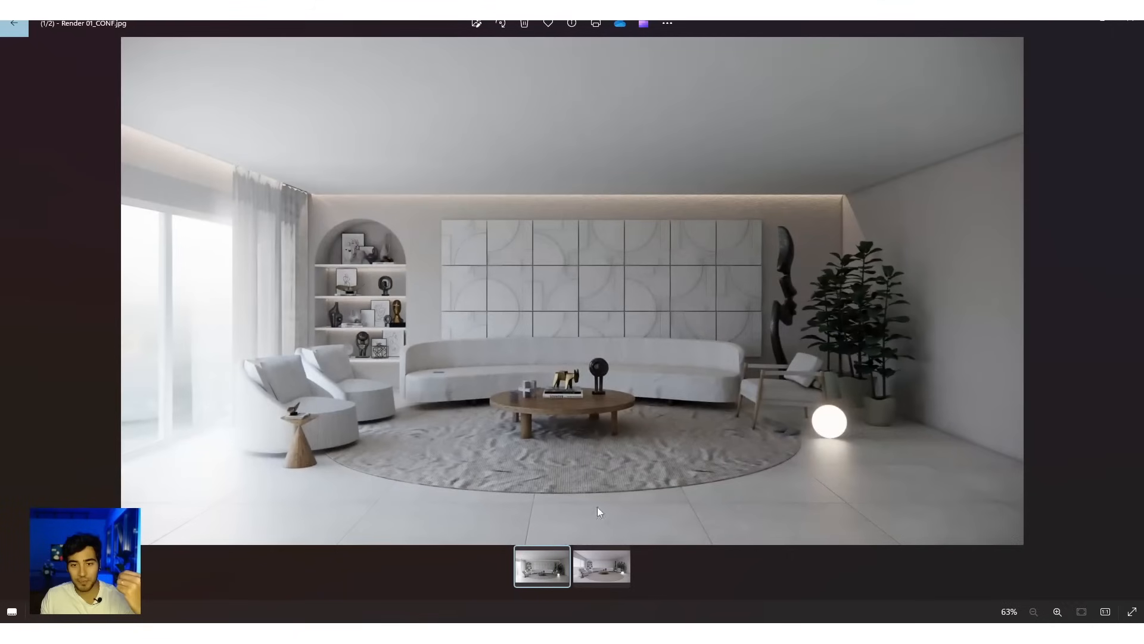
# Step: Compare both renders at full frame again, and examine the rug and sofa area of Render 01_CONF.jpg up close
pyautogui.click(588, 567)
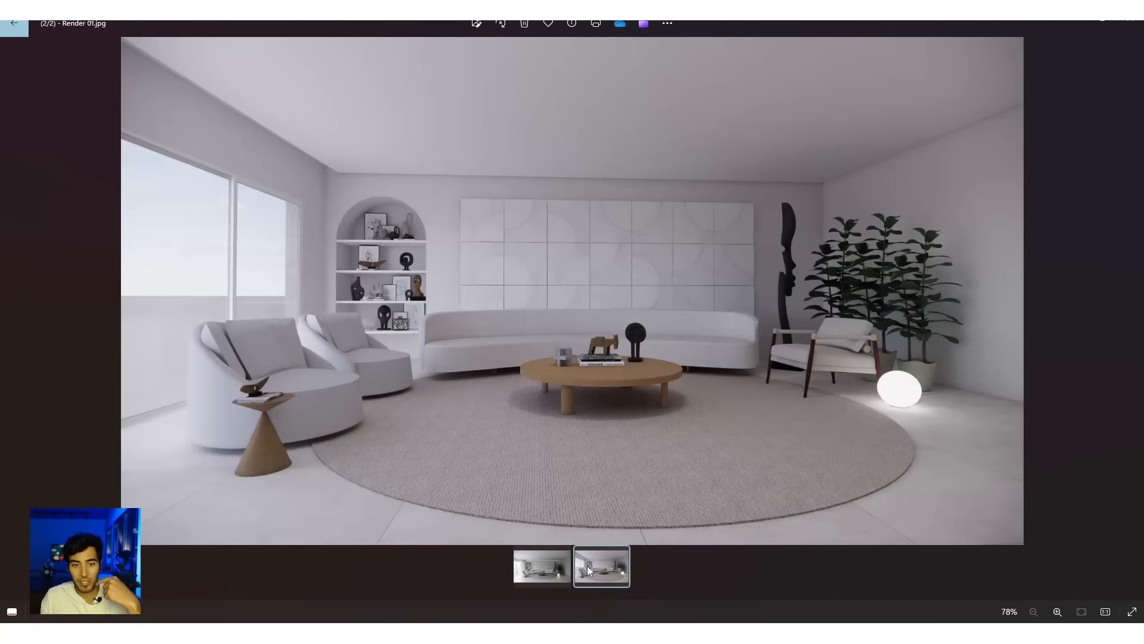
pyautogui.click(532, 581)
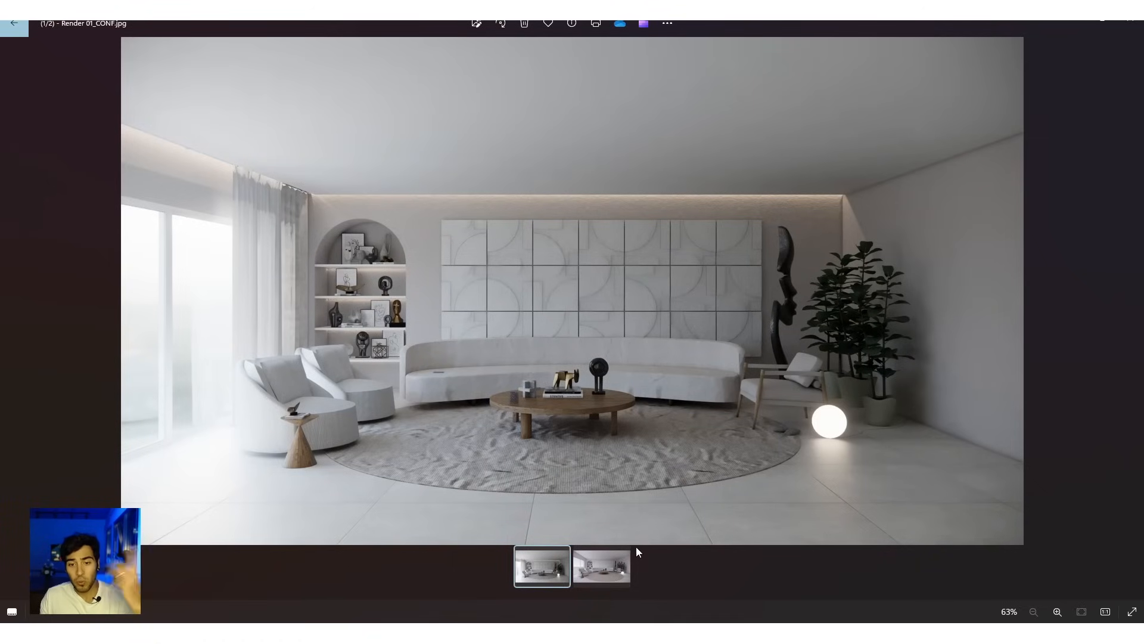
pyautogui.click(608, 574)
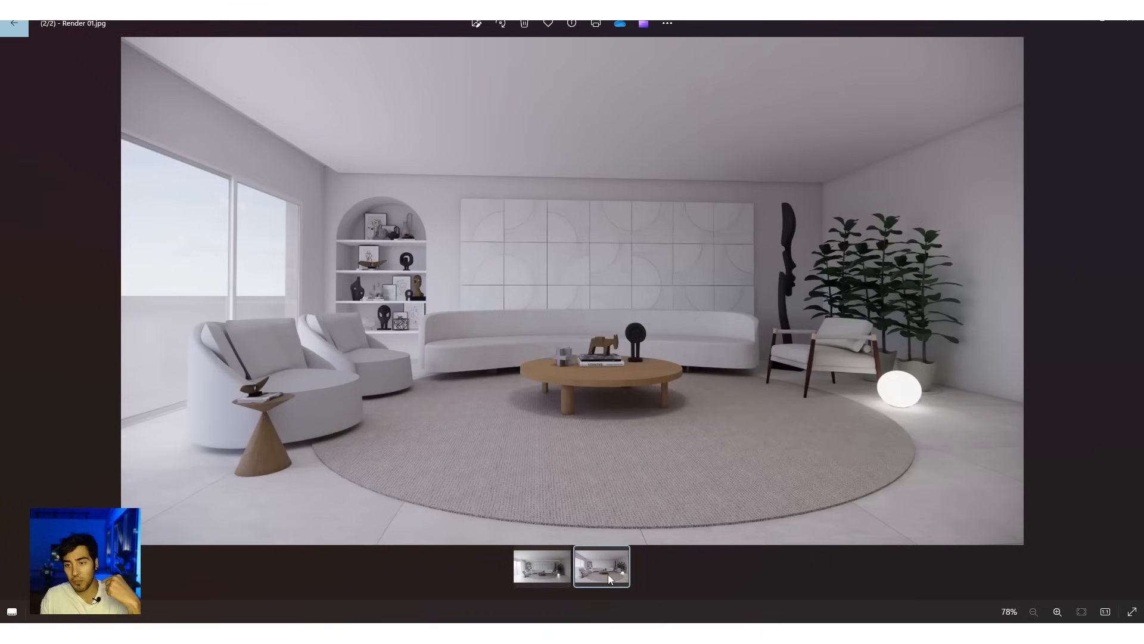
pyautogui.click(549, 573)
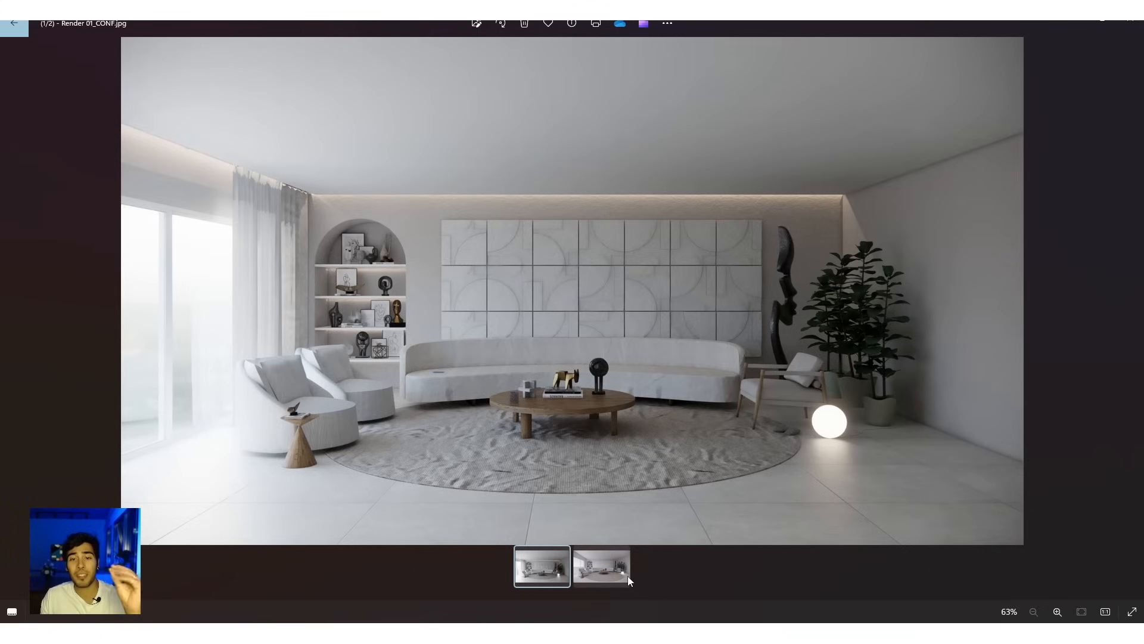
pyautogui.click(613, 577)
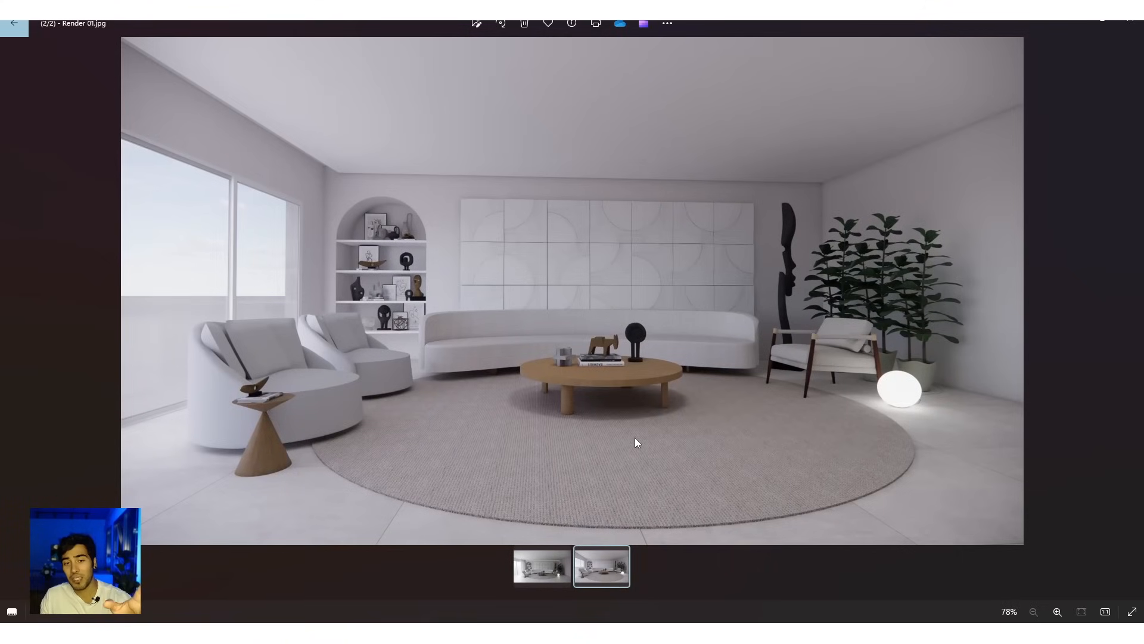
pyautogui.click(549, 577)
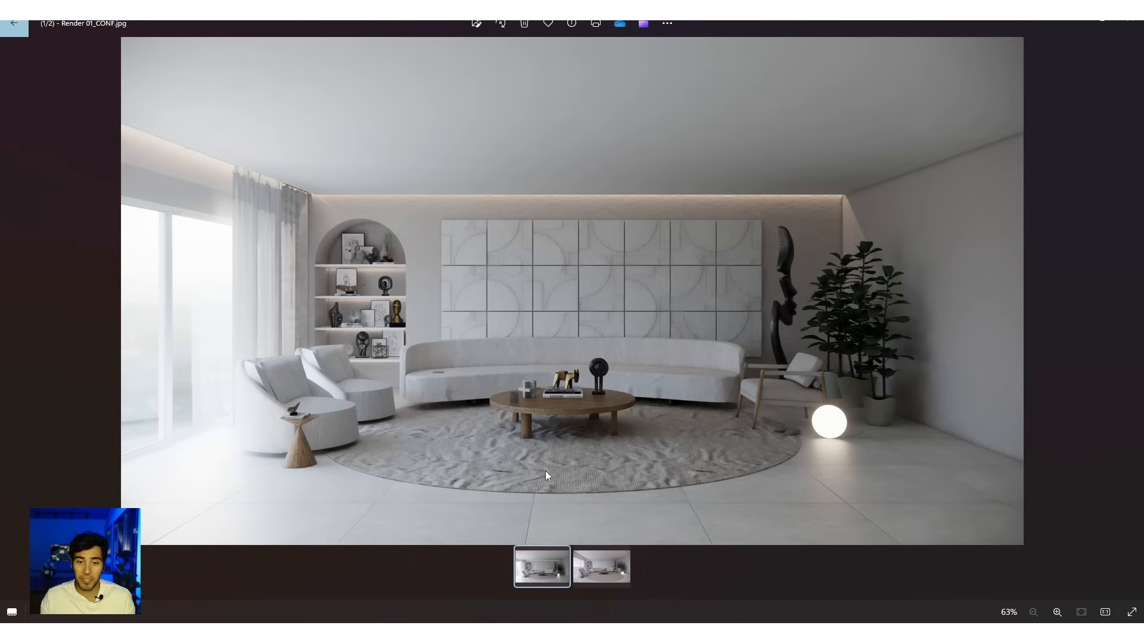
pyautogui.scroll(3, 521, 462)
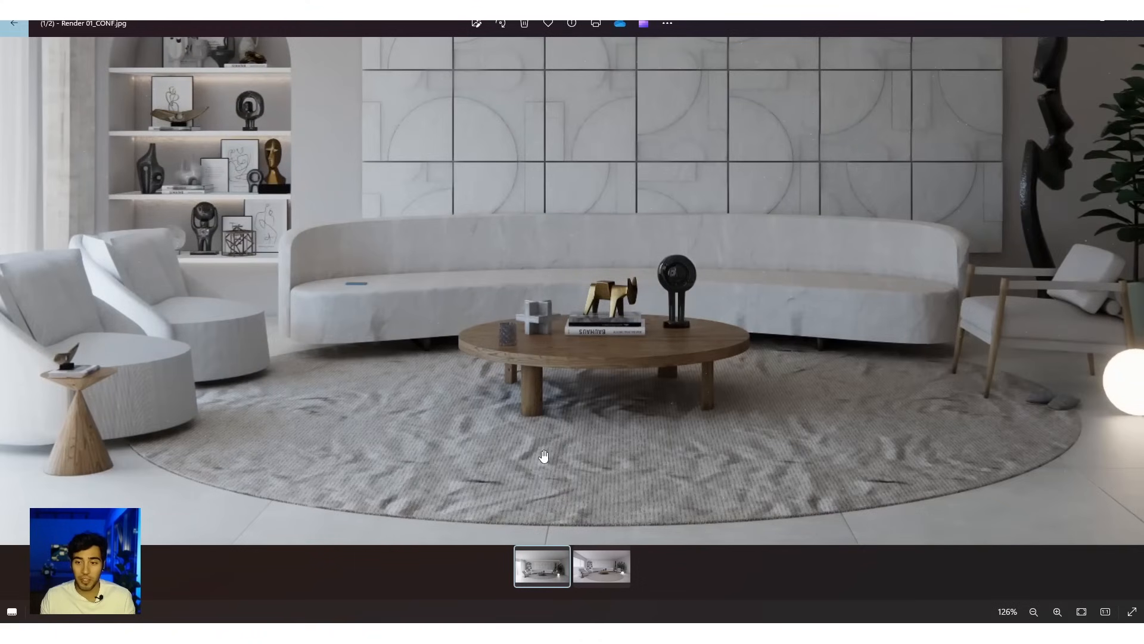
pyautogui.scroll(-3, 543, 456)
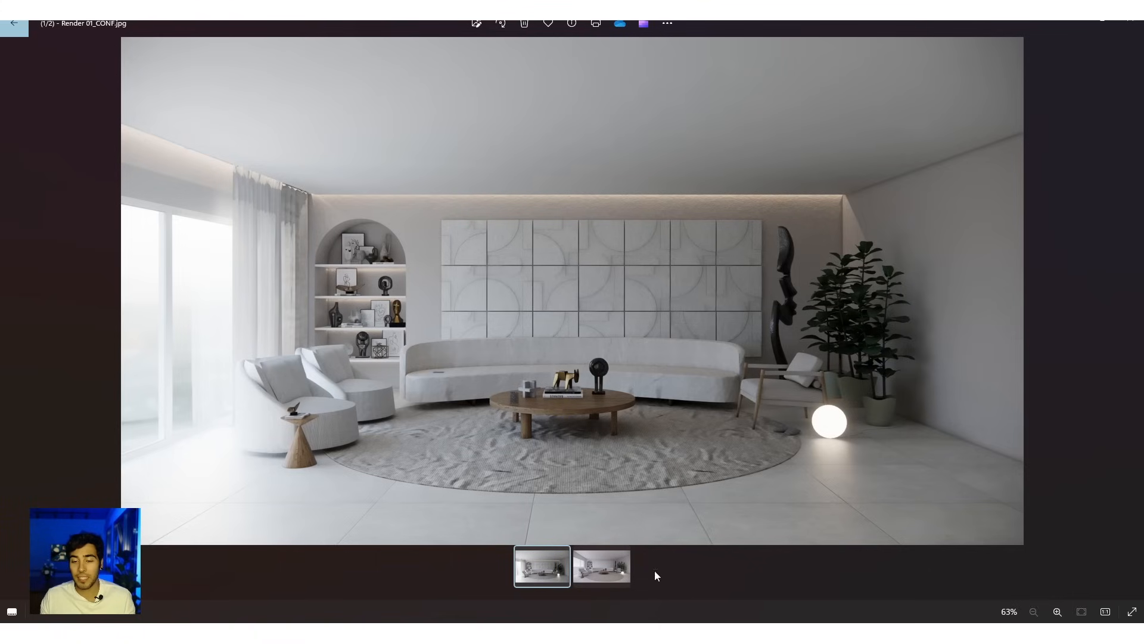
# Step: Switch back to Enscape and, in the Sol POS 1 preset, disable automatic contrast and set highlights to -80% and shadows to 23%
pyautogui.click(614, 594)
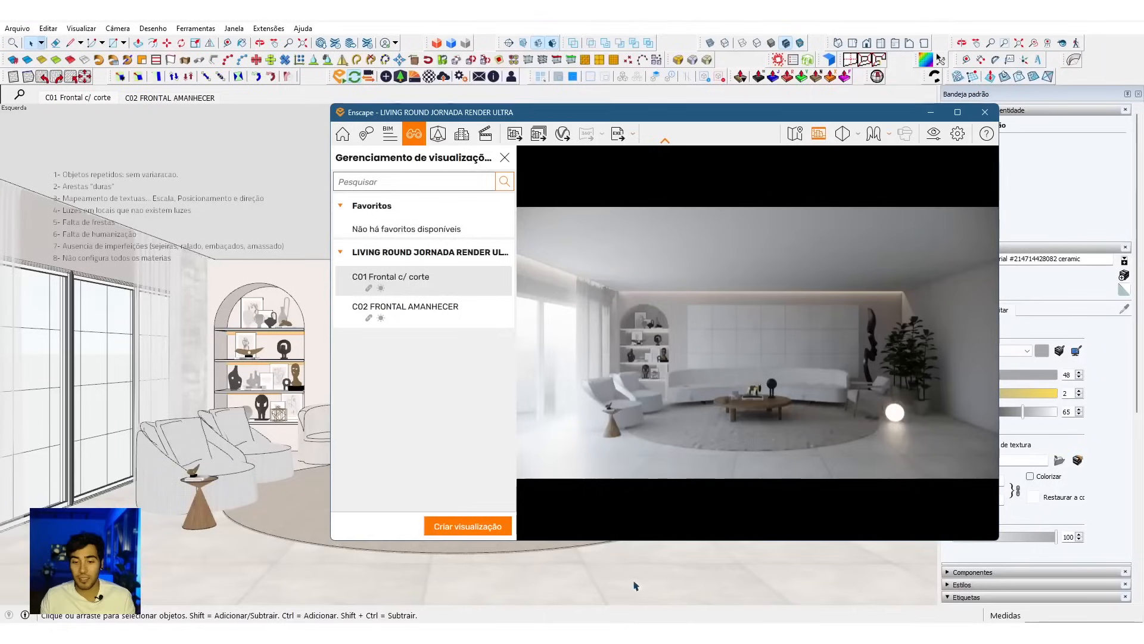
pyautogui.click(939, 132)
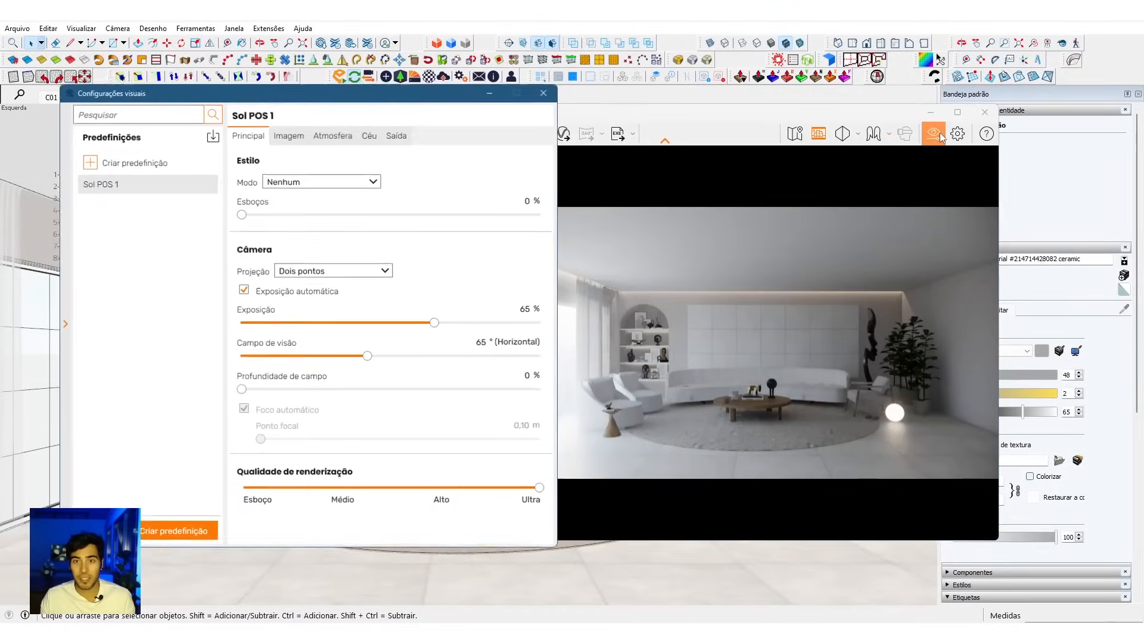
pyautogui.click(305, 137)
pyautogui.click(300, 183)
pyautogui.moveTo(398, 213); pyautogui.dragTo(288, 221)
pyautogui.moveTo(395, 253); pyautogui.dragTo(432, 257)
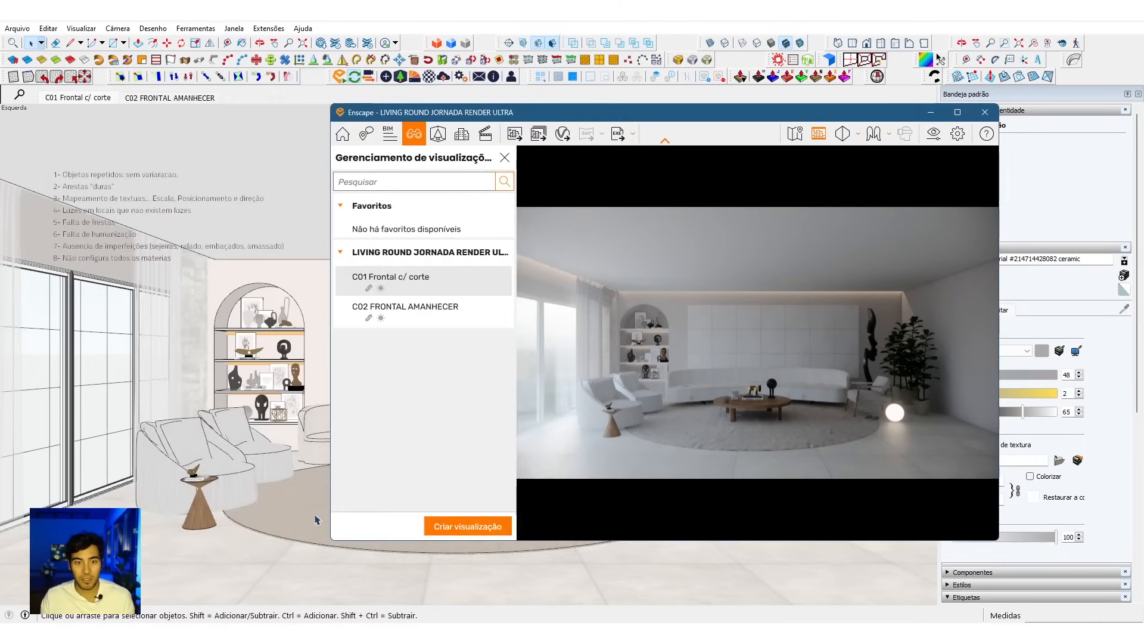
# Step: Sample the round rug's material in the model and set its normal map intensity to 90% in the Enscape material editor
pyautogui.click(315, 520)
pyautogui.press('b')
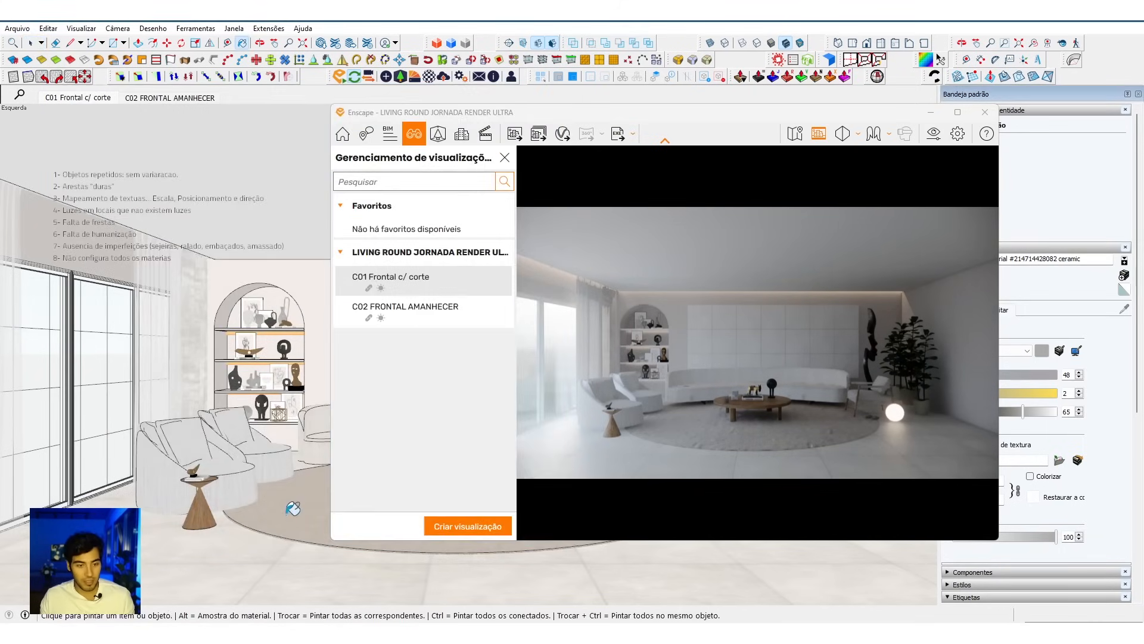
pyautogui.keyDown('alt'); pyautogui.click(290, 511); pyautogui.keyUp('alt')
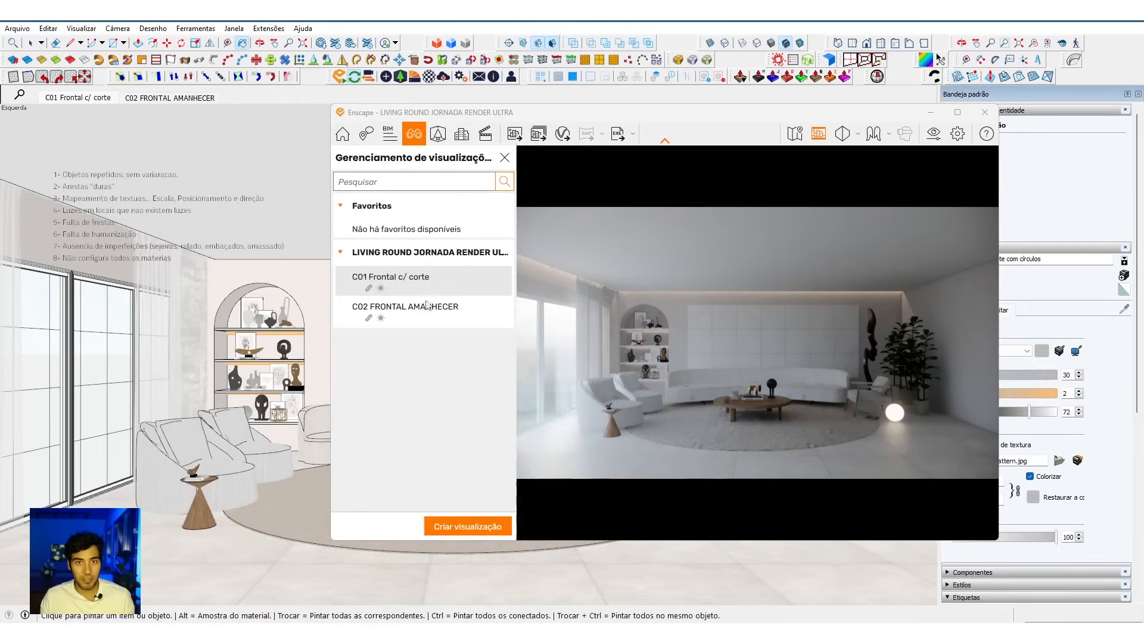
pyautogui.click(429, 76)
pyautogui.moveTo(521, 77); pyautogui.dragTo(557, 81)
pyautogui.middleClick(280, 508)
pyautogui.keyDown('alt'); pyautogui.click(281, 509); pyautogui.keyUp('alt')
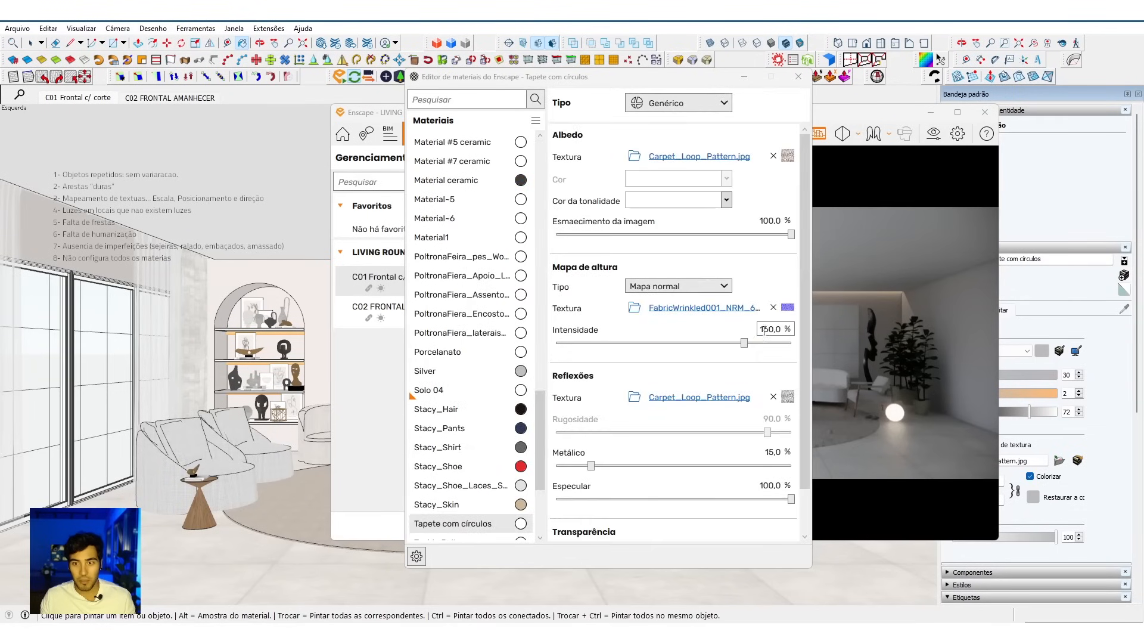
pyautogui.click(771, 329)
pyautogui.write('90')
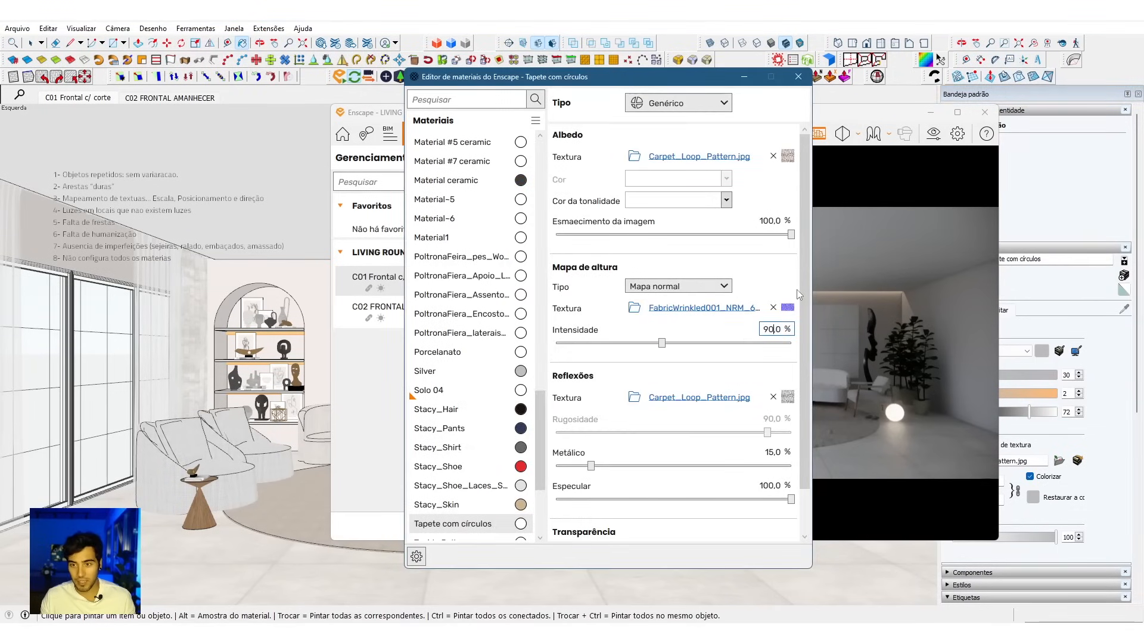
pyautogui.click(798, 76)
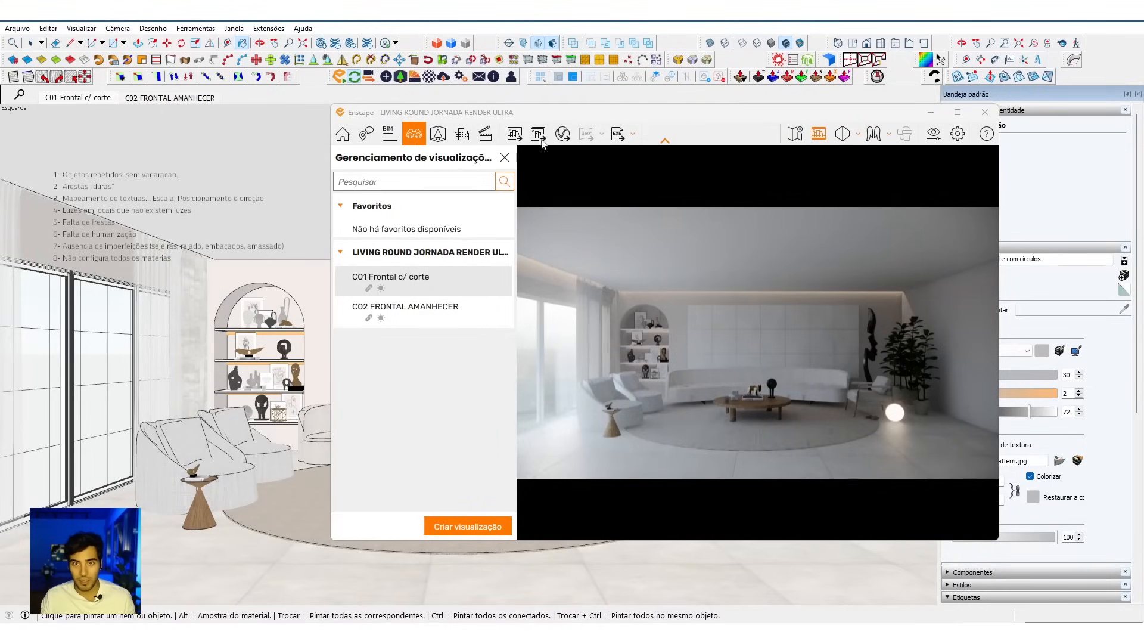
# Step: Export the C01 frontal view from Enscape as a JPEG, overwriting Render 01_CONF.jpg in the MODELOS folder
pyautogui.click(516, 137)
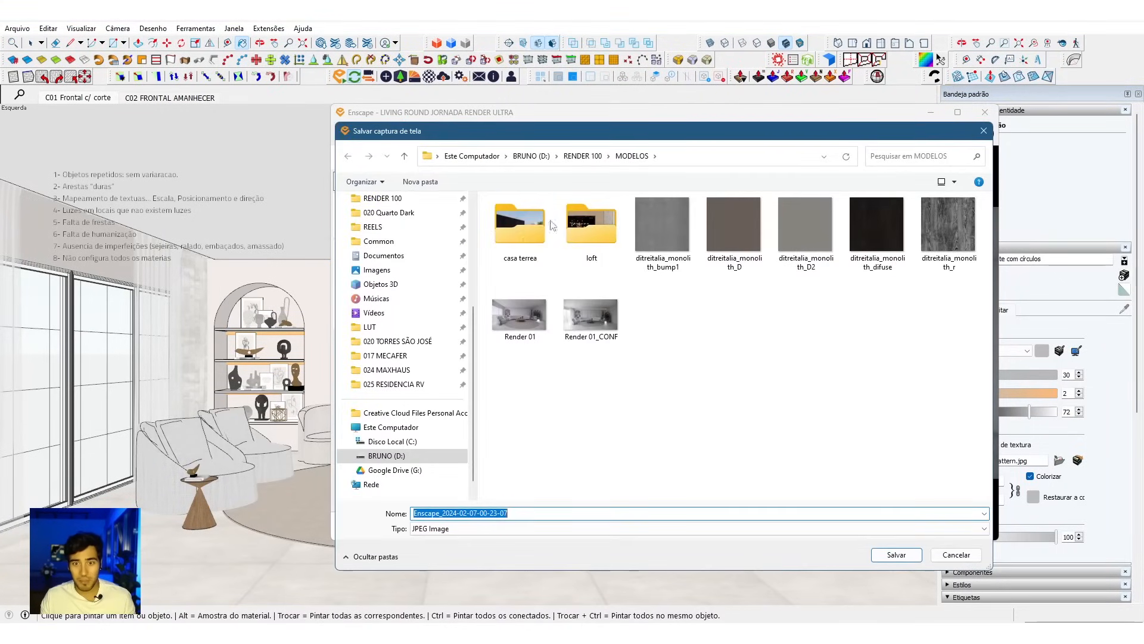
pyautogui.click(591, 315)
pyautogui.click(896, 554)
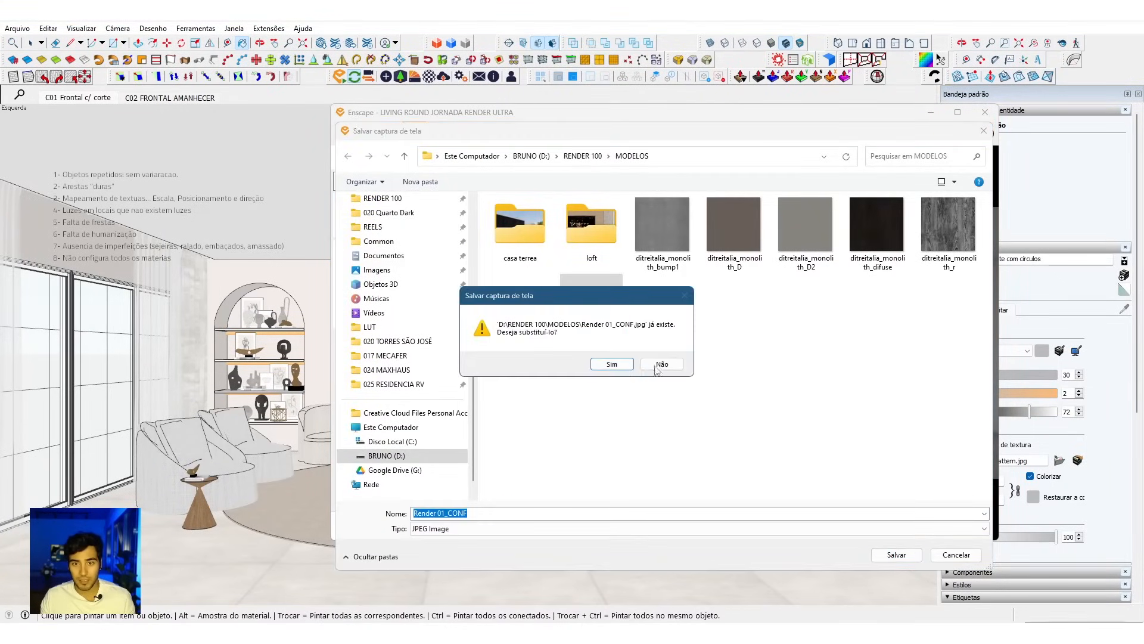
pyautogui.click(606, 363)
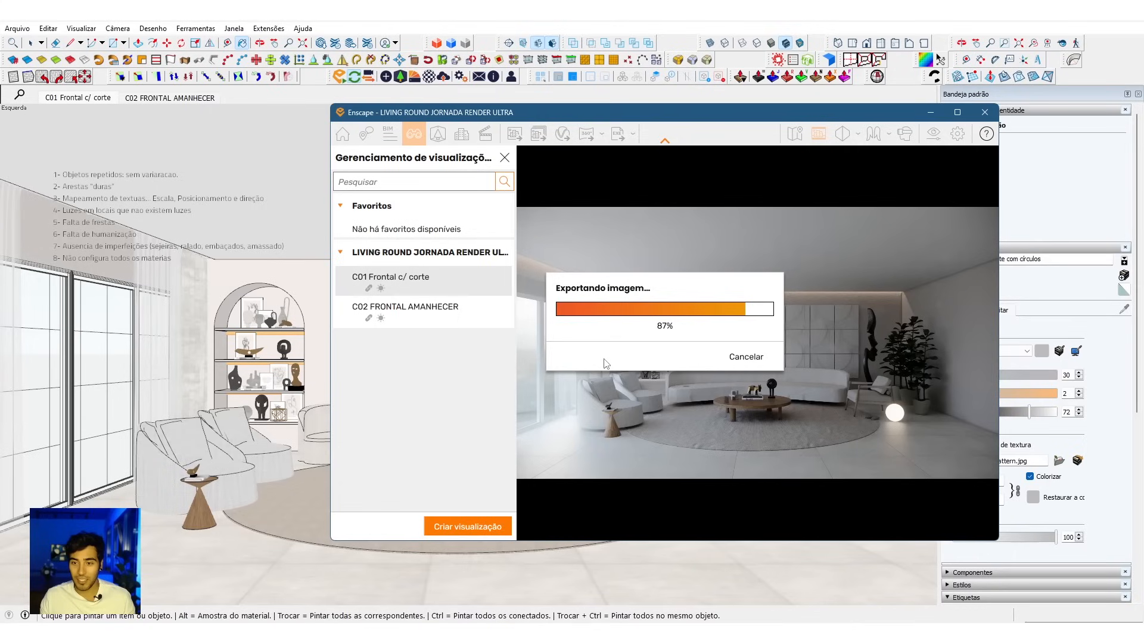
# Step: Switch to Photos and examine the re-rendered Render 01_CONF.jpg, looking closely at the rug, armchairs and sofa area
pyautogui.moveTo(716, 632)
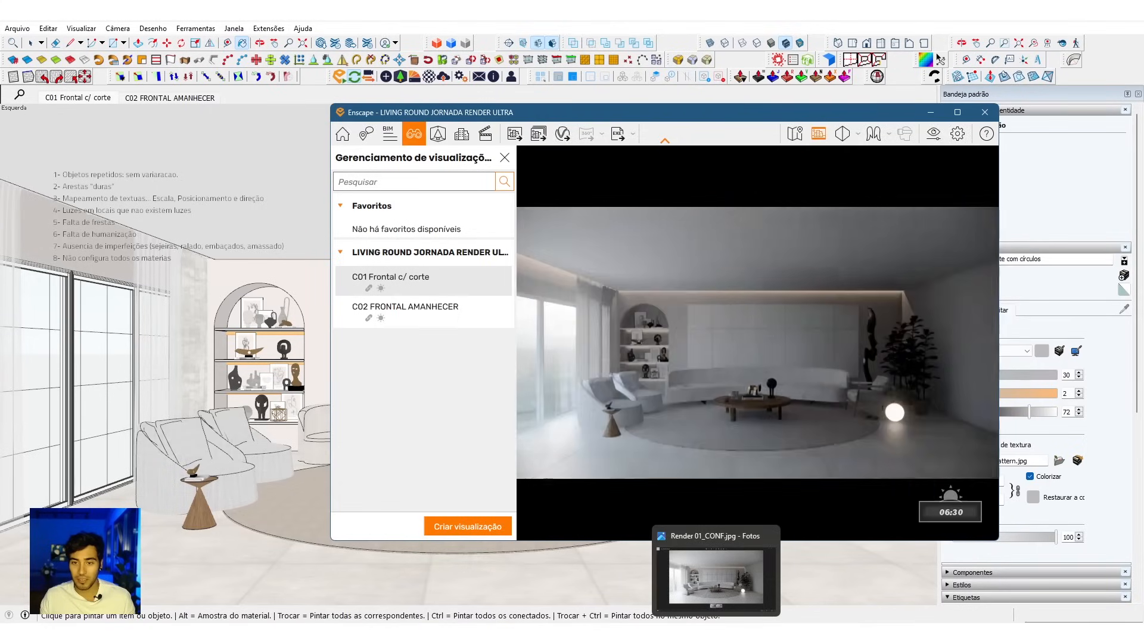
pyautogui.click(715, 632)
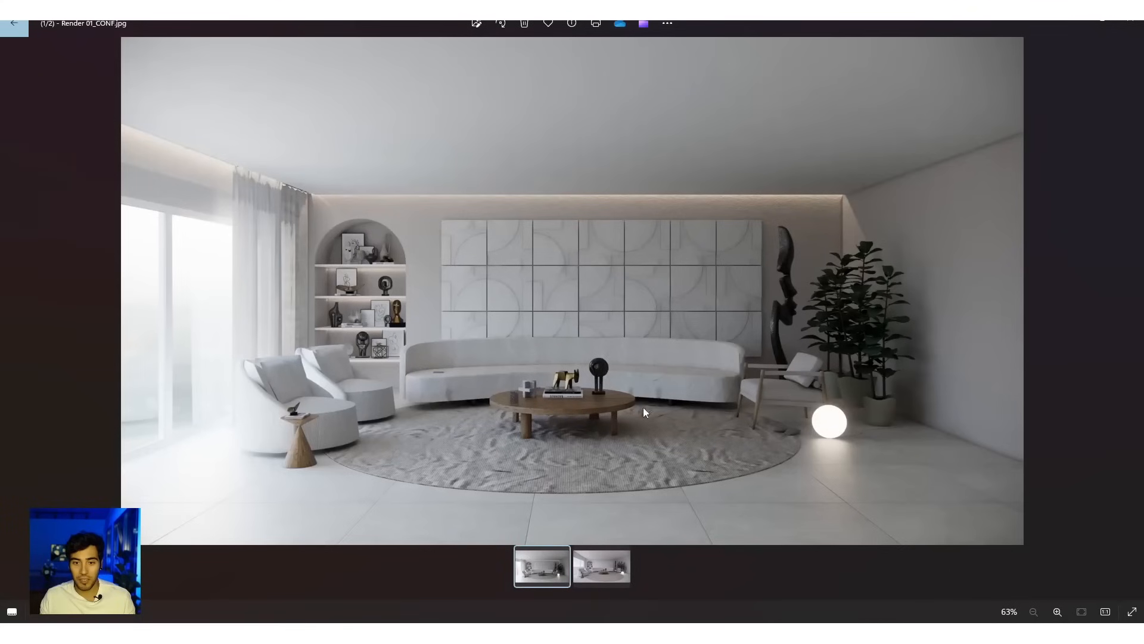
pyautogui.doubleClick(621, 367)
pyautogui.doubleClick(620, 367)
pyautogui.click(12, 612)
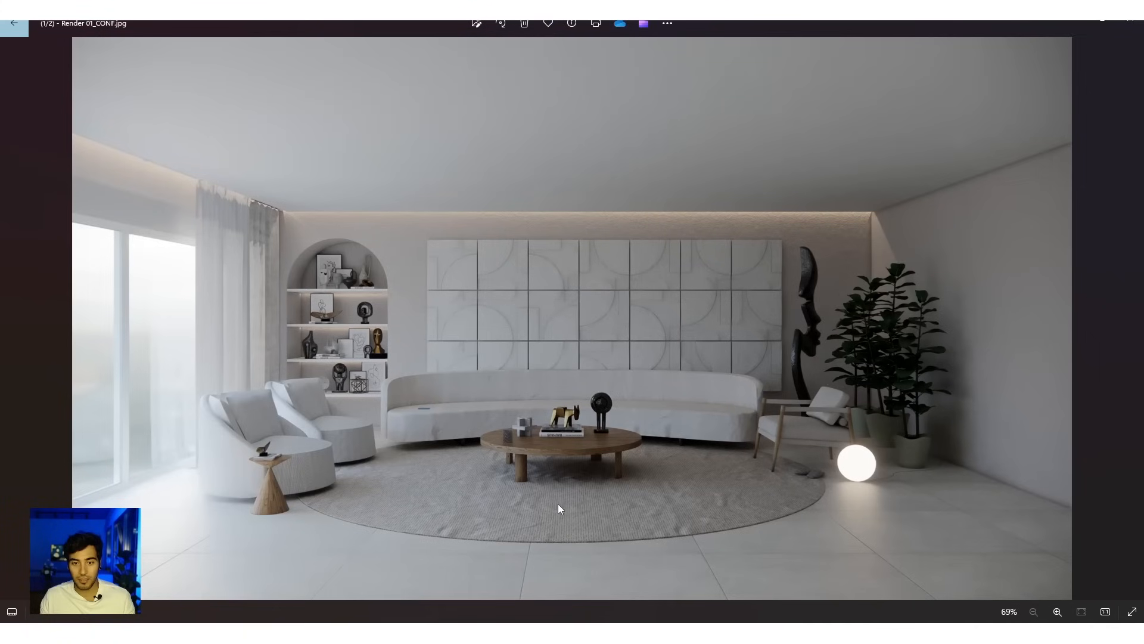
pyautogui.scroll(4, 191, 473)
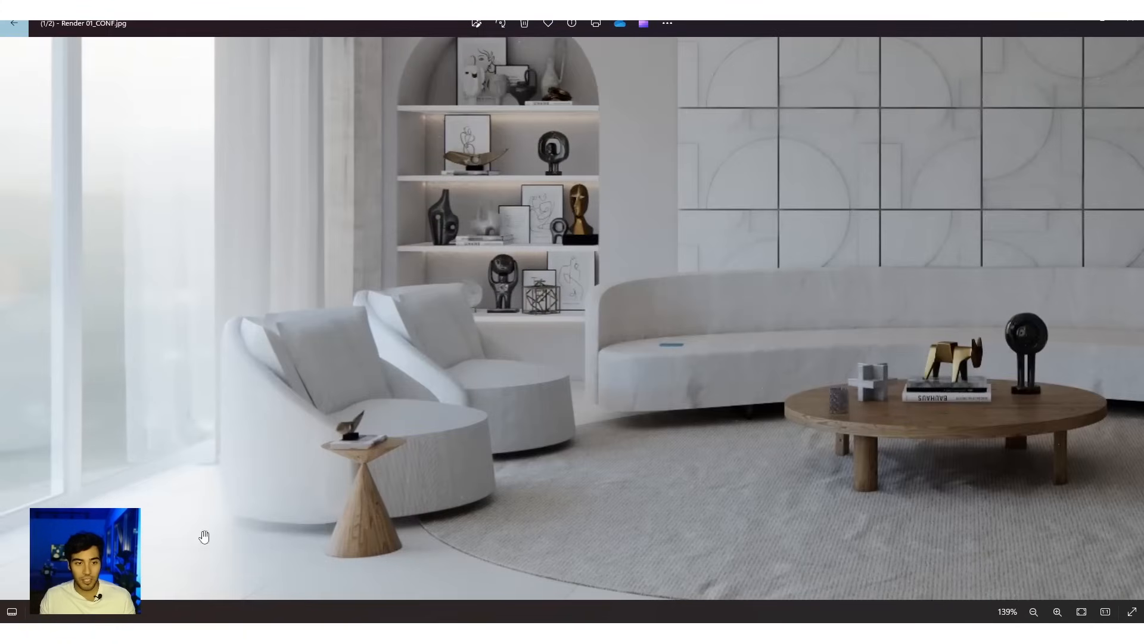
pyautogui.scroll(-2, 608, 420)
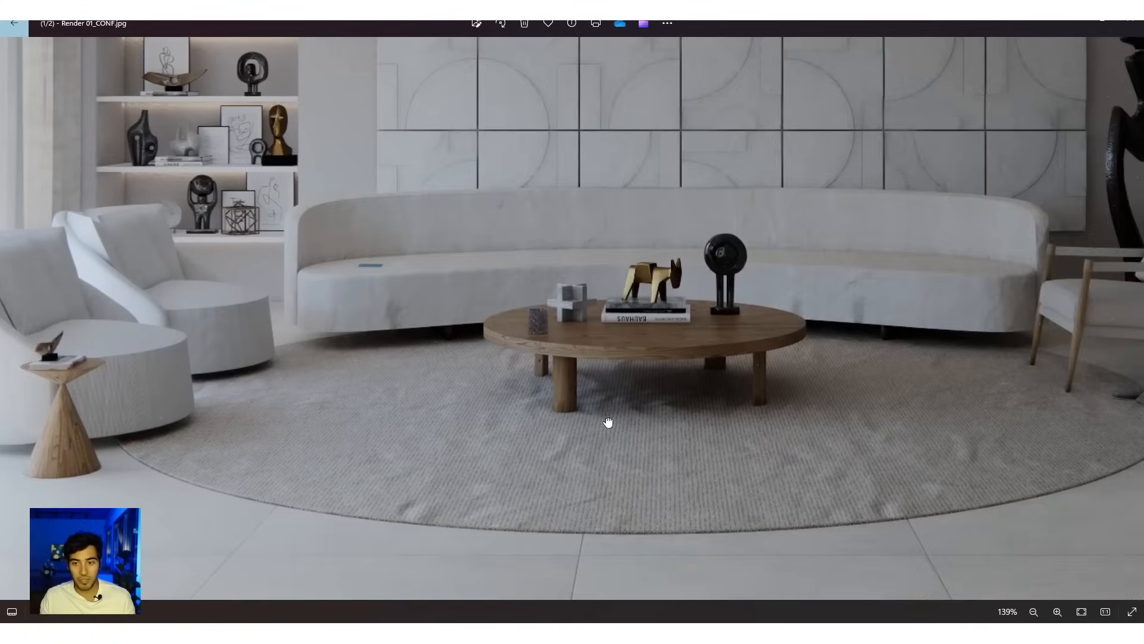
pyautogui.scroll(-2, 632, 405)
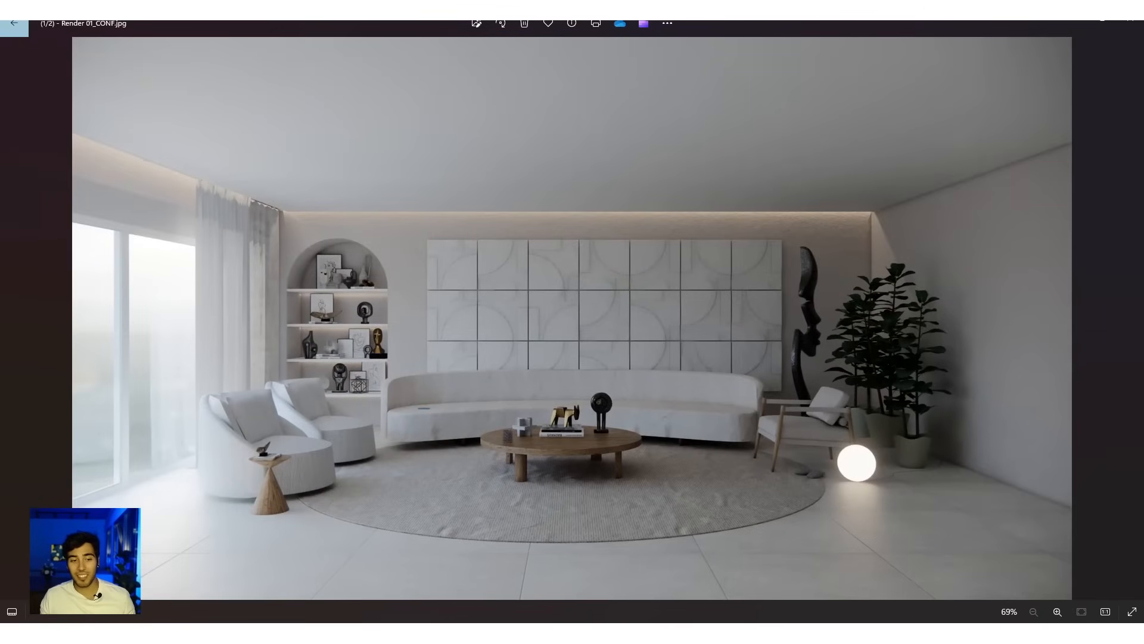
# Step: Compare the updated Render 01_CONF.jpg with the original Render 01.jpg by alternating between them at full frame
pyautogui.moveTo(684, 587)
pyautogui.click(606, 568)
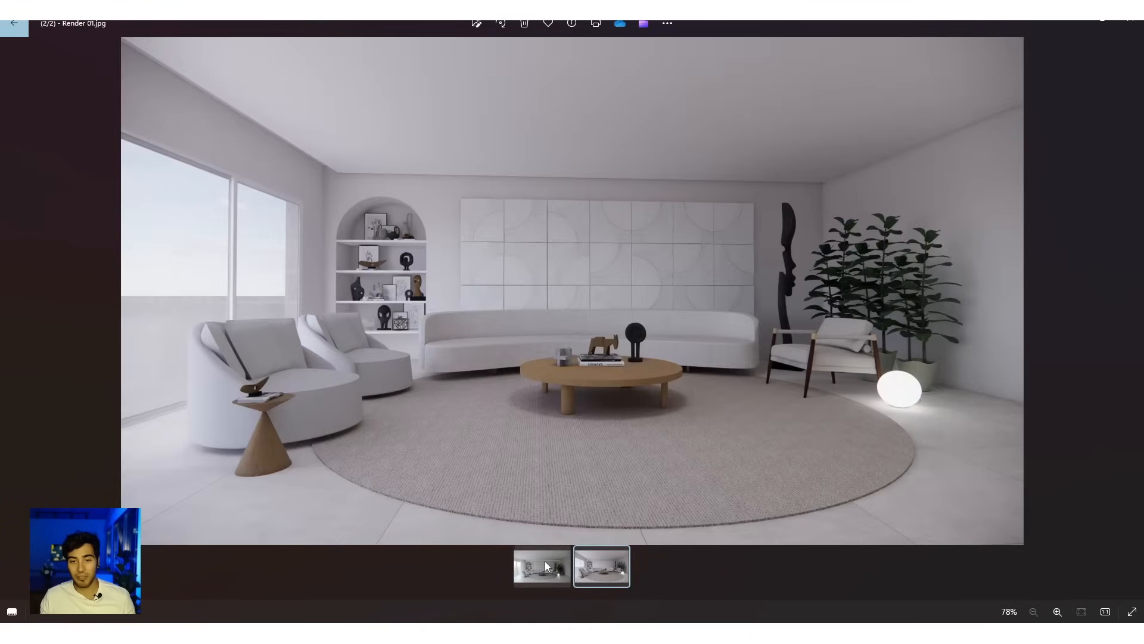
pyautogui.click(545, 565)
pyautogui.click(590, 569)
pyautogui.click(536, 571)
pyautogui.click(591, 575)
pyautogui.click(539, 571)
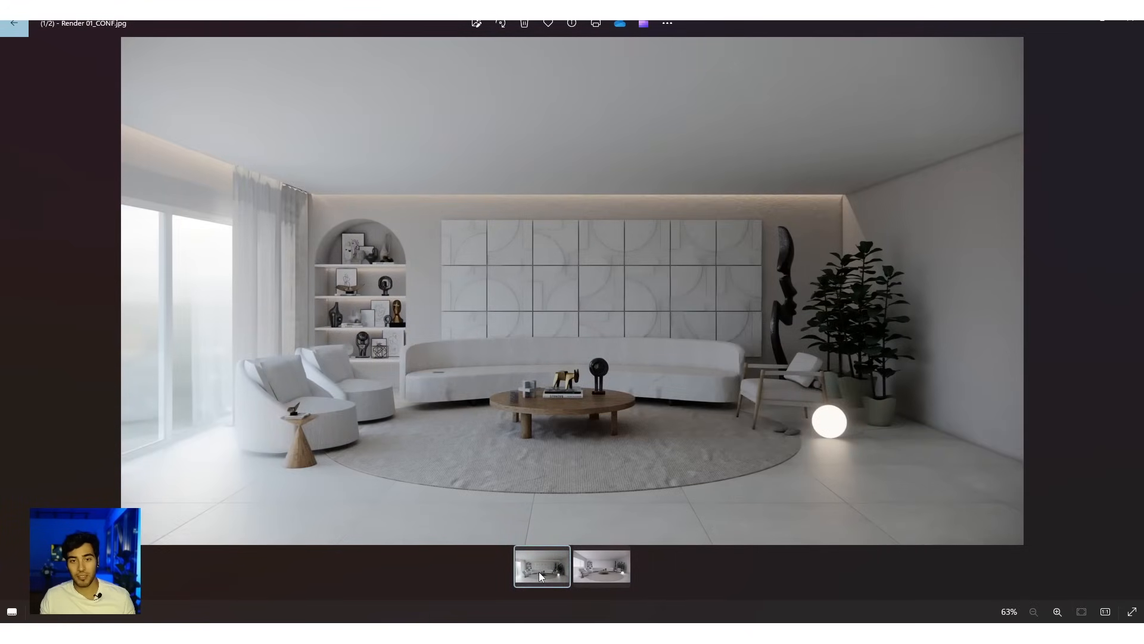
pyautogui.click(606, 567)
pyautogui.click(553, 573)
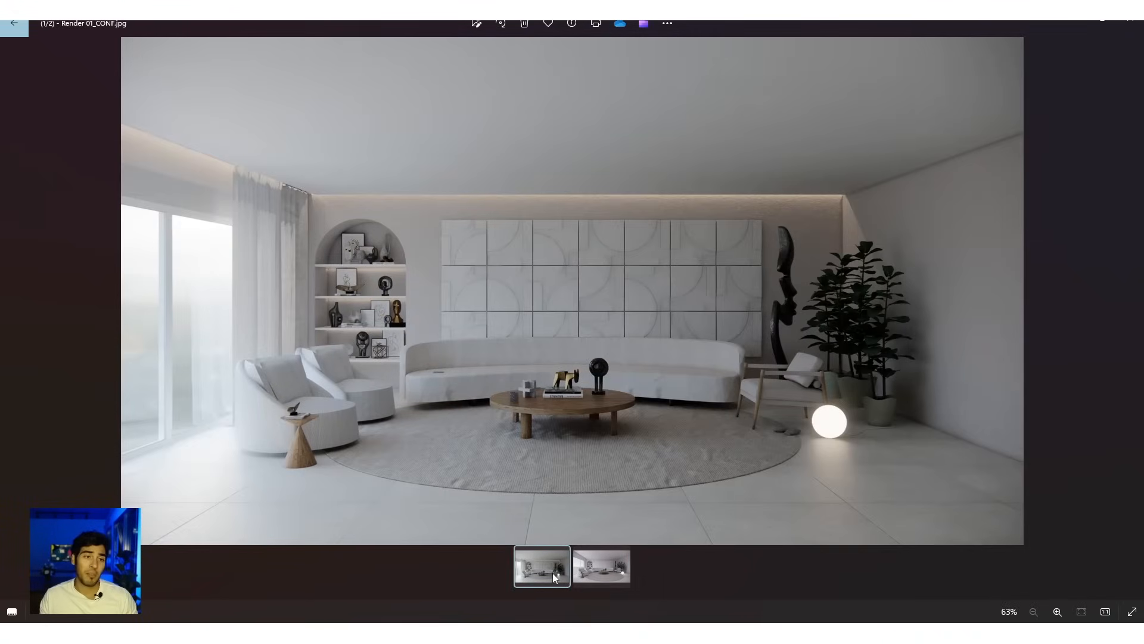
pyautogui.click(598, 572)
pyautogui.click(551, 570)
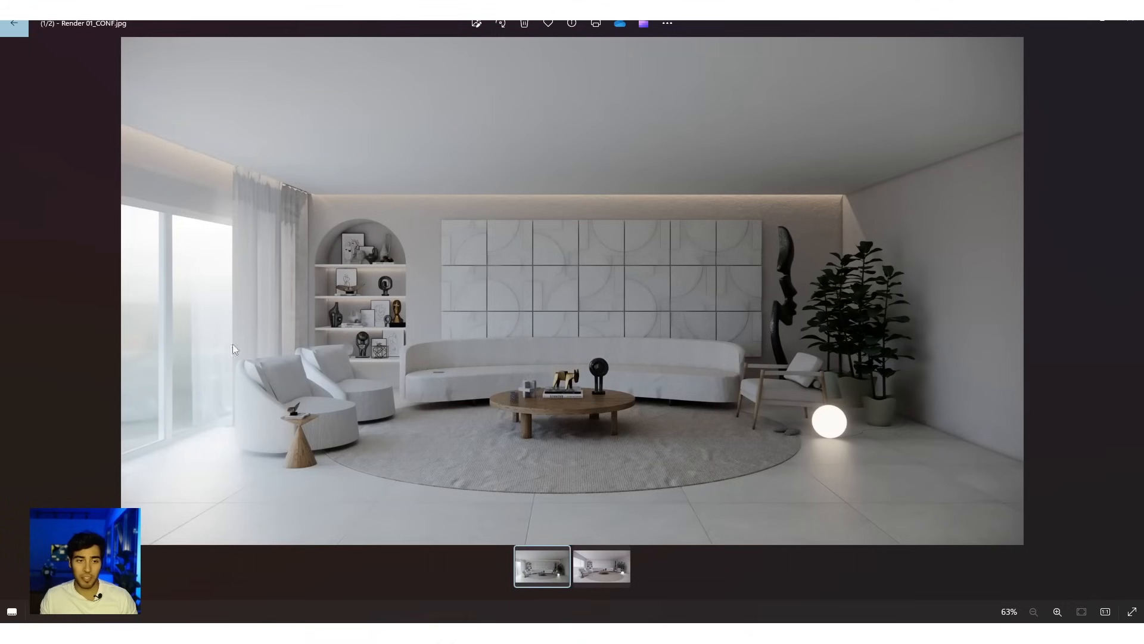